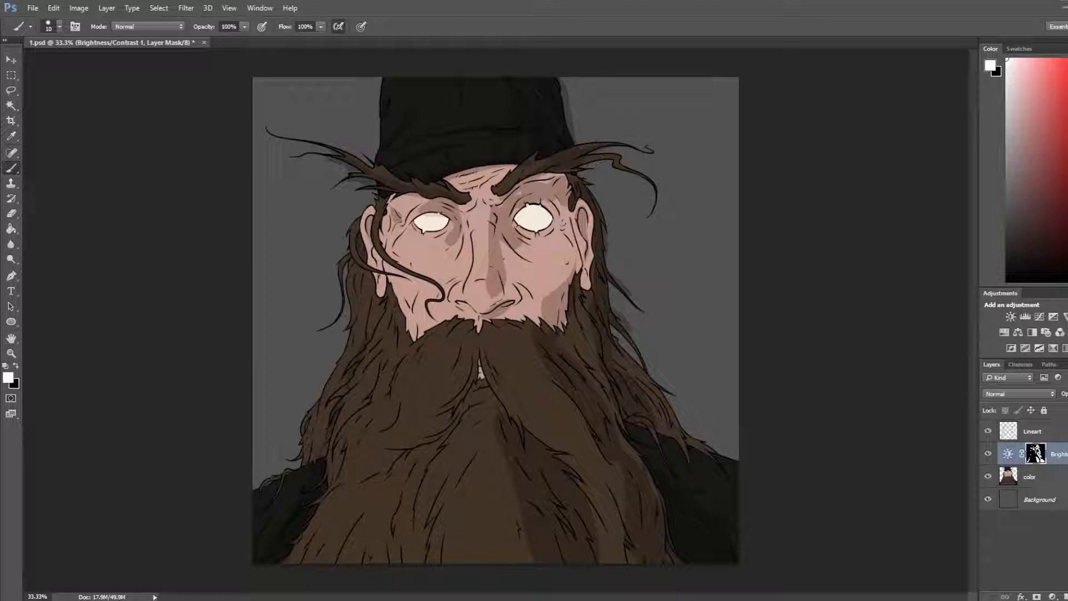
Step: Hide the Brightness/Contrast shading layer and make the color layer active, with the face in close view
scroll(642, 185, up, 8)
mouse_move(520, 134)
mouse_down()
mouse_move(541, 186)
mouse_move(476, 112)
mouse_up()
click(988, 454)
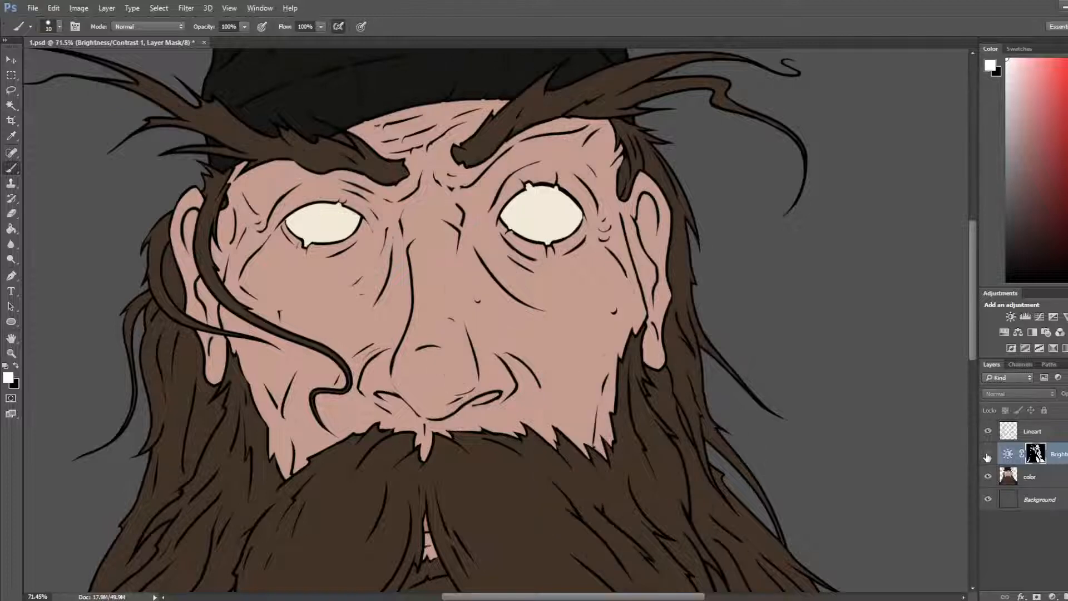
click(1029, 477)
scroll(543, 205, up, 1)
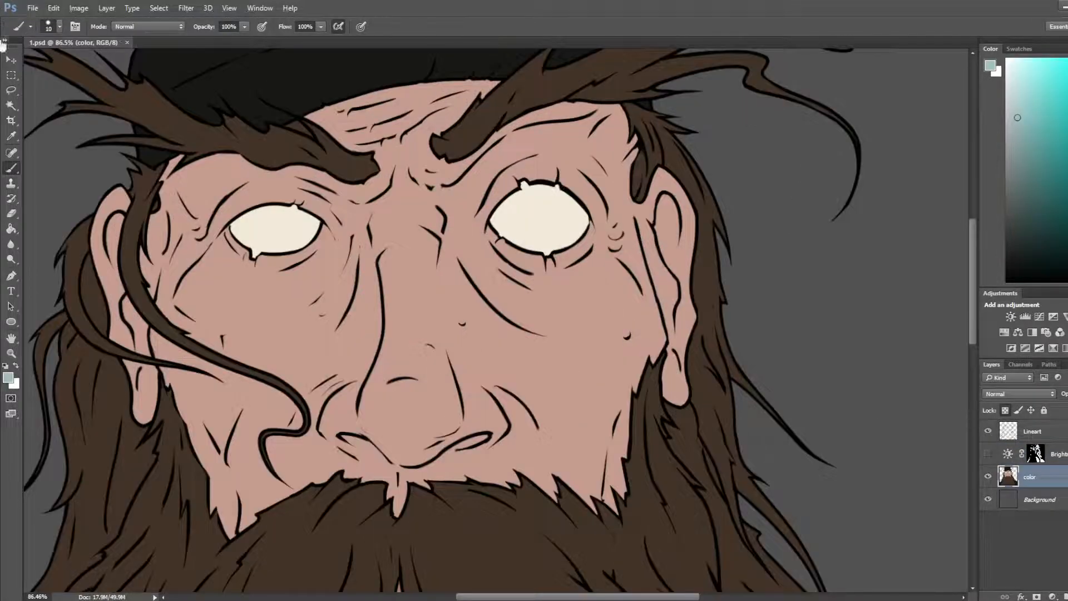
Step: Select the inside of both eyes with the Magic Wand on the Lineart layer, keeping the color layer active for painting
click(11, 105)
click(1032, 431)
click(549, 225)
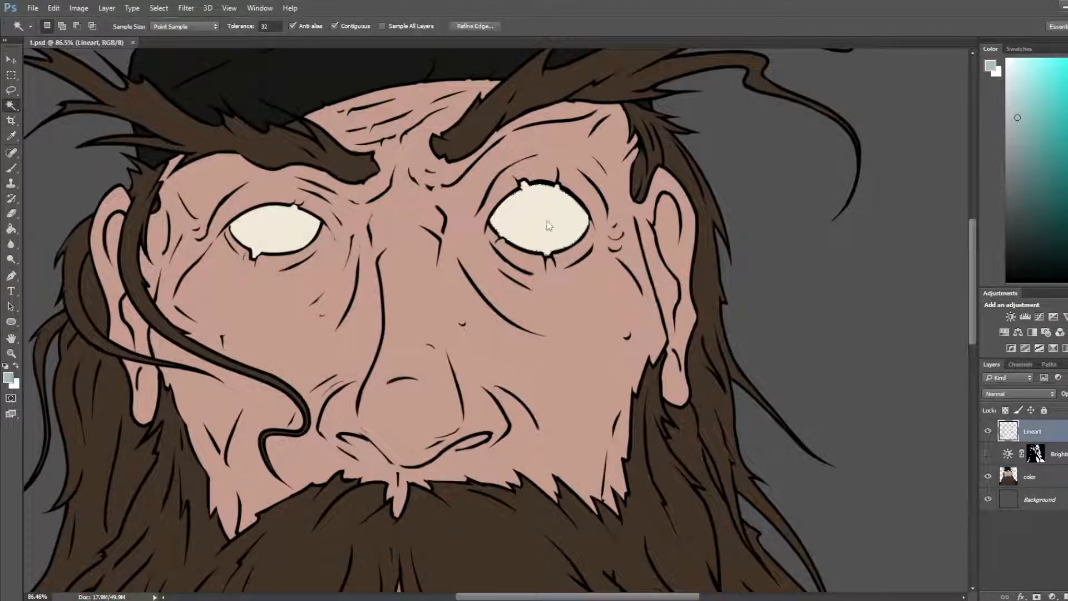
shift+click(290, 225)
shift+click(1031, 476)
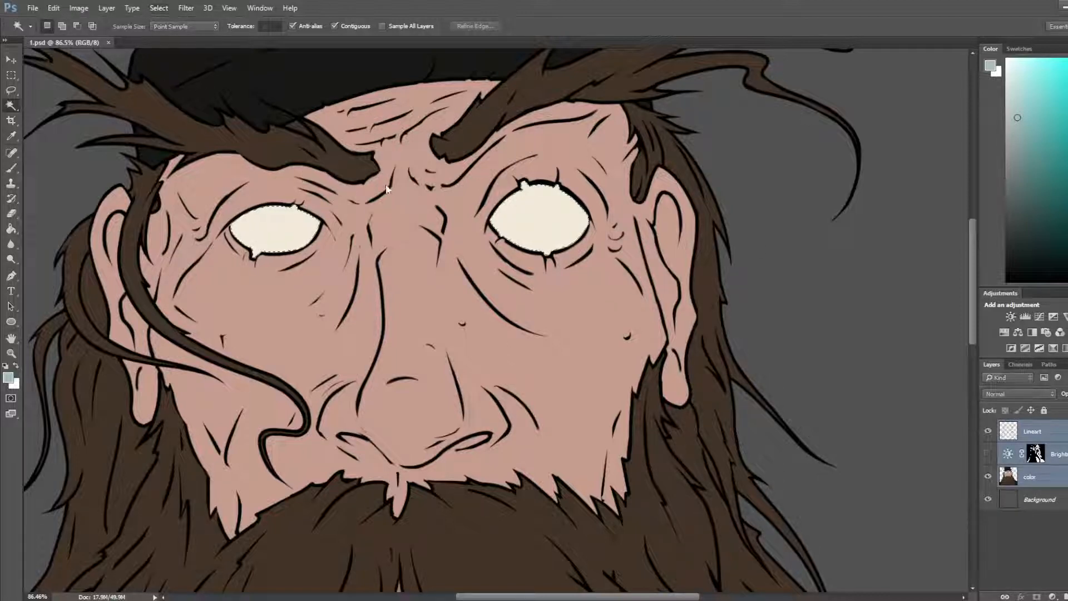
click(1061, 483)
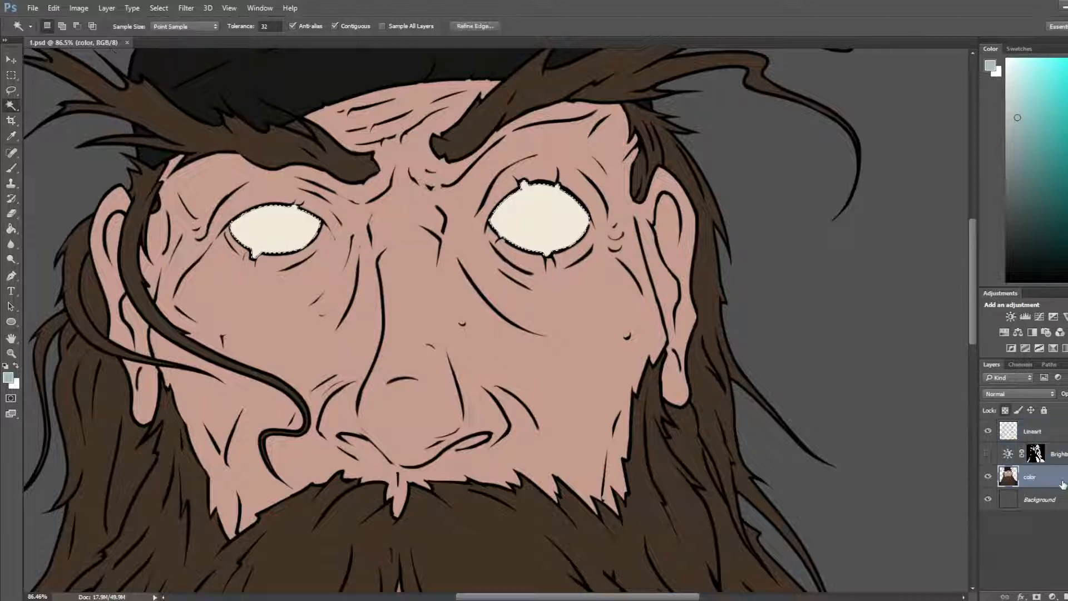
Step: Fill both selected eyes with bright blue on the color layer, using a 150 px brush
click(1067, 143)
click(1067, 64)
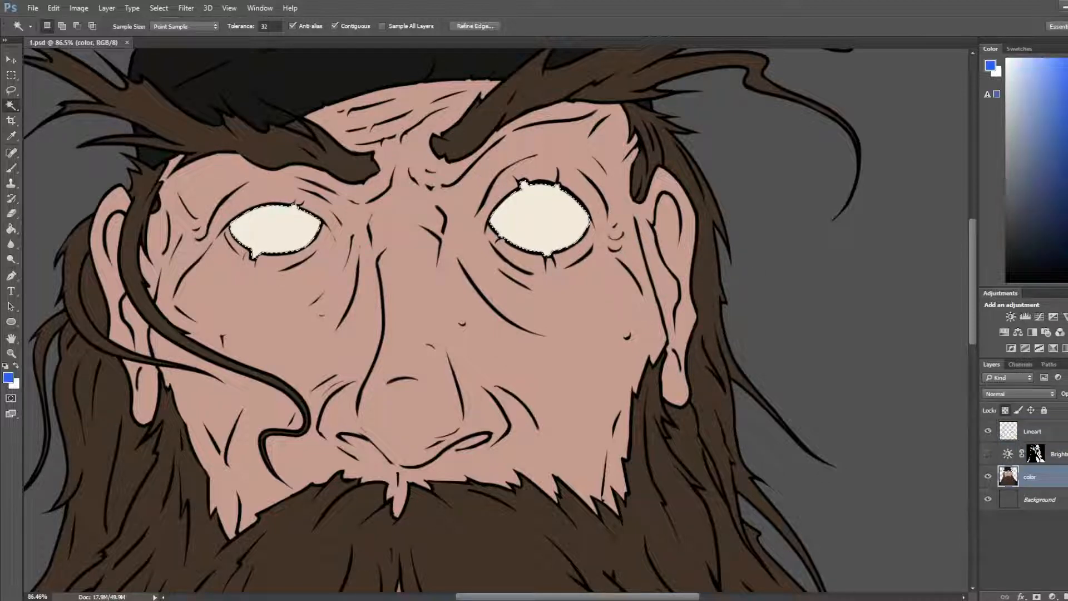
key(b)
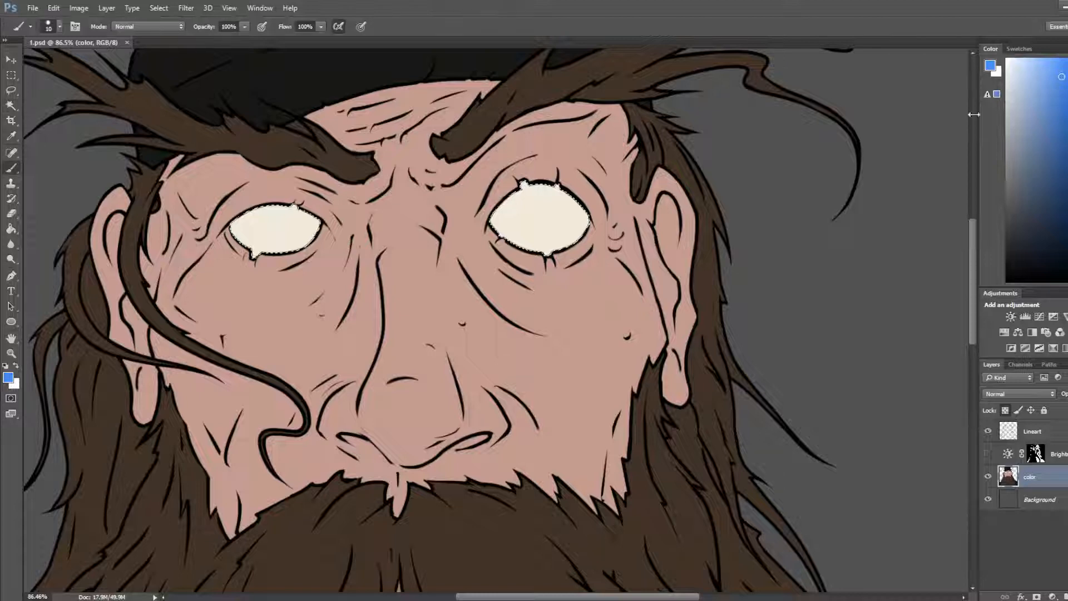
key(bracketright)
key(bracketright)
key(bracketright)
key(bracketright)
key(bracketright)
key(bracketright)
key(bracketright)
key(bracketright)
key(bracketright)
key(bracketright)
key(bracketright)
mouse_move(523, 220)
mouse_down()
mouse_move(561, 220)
mouse_move(508, 261)
mouse_move(590, 195)
mouse_up()
click(1067, 155)
click(1067, 74)
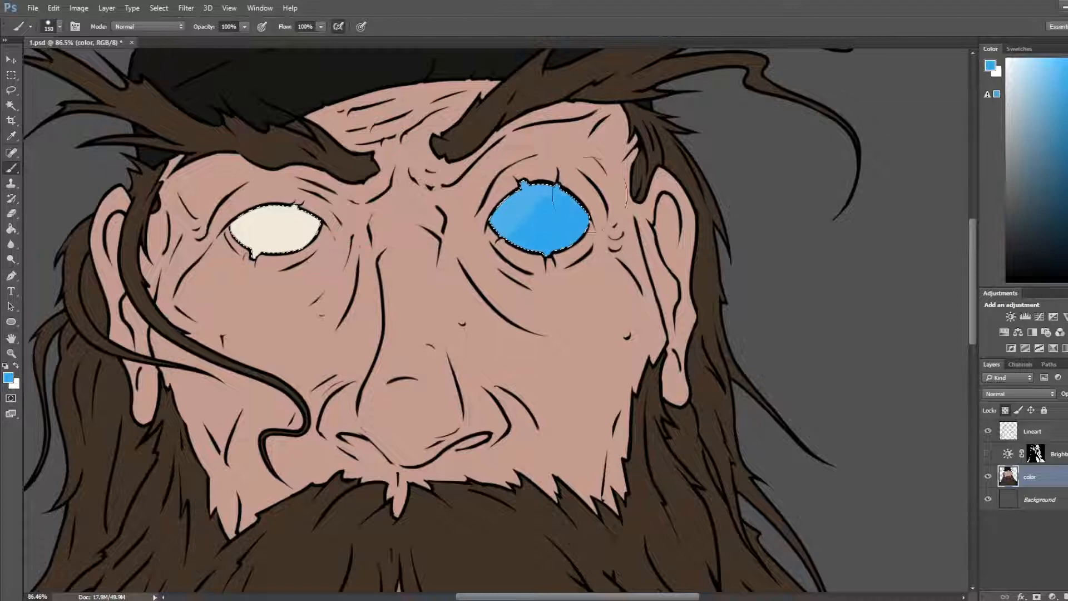
drag(312, 229, 239, 225)
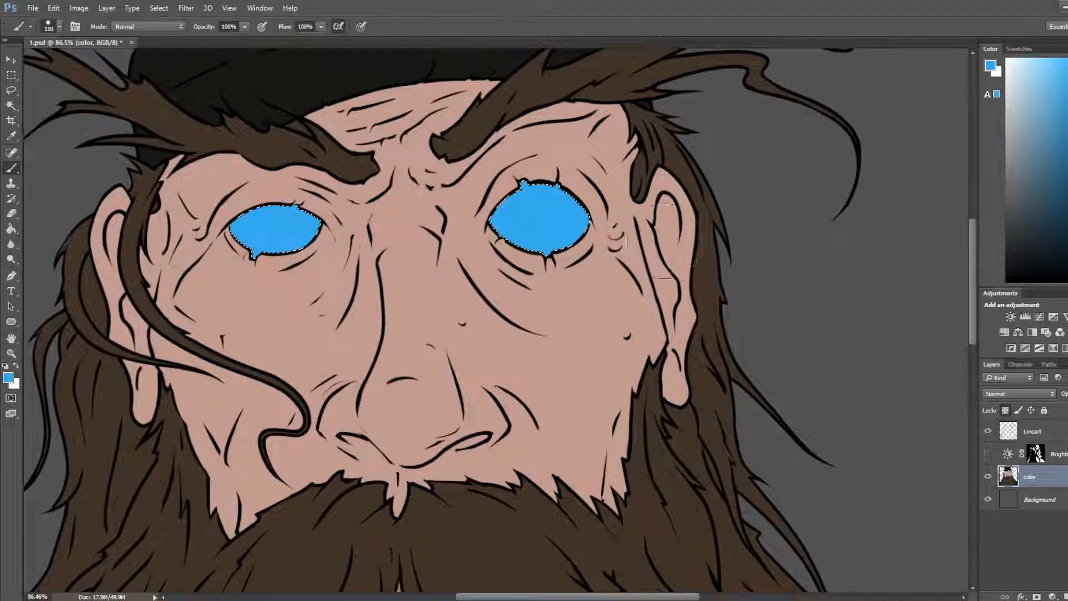
Step: Repaint both eyes in a lighter cyan blue and clear the selection
scroll(729, 211, down, 4)
scroll(610, 215, up, 2)
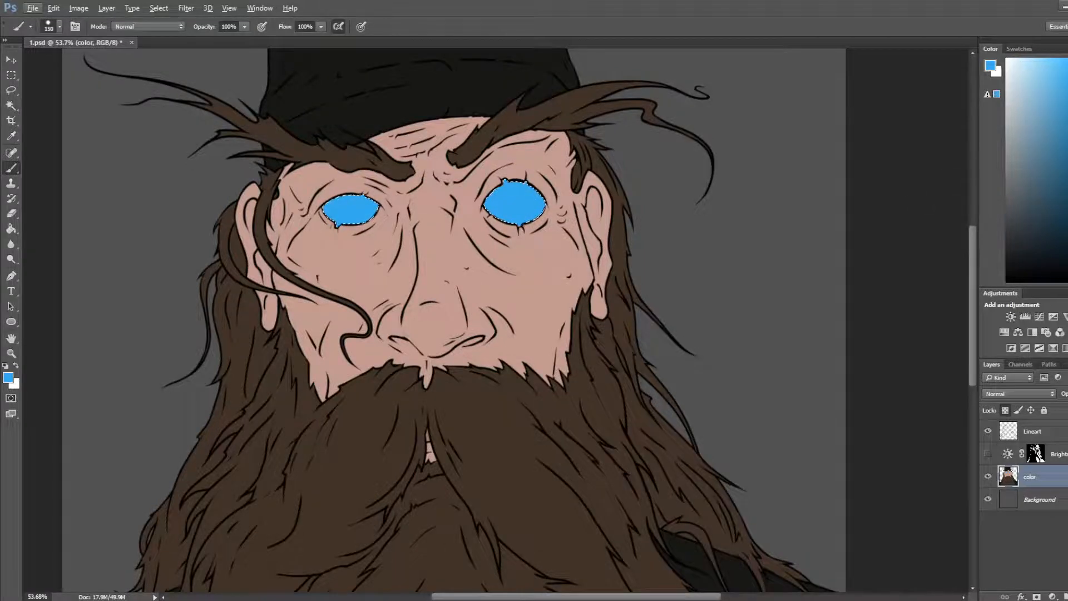
click(1067, 167)
click(1067, 162)
click(1067, 72)
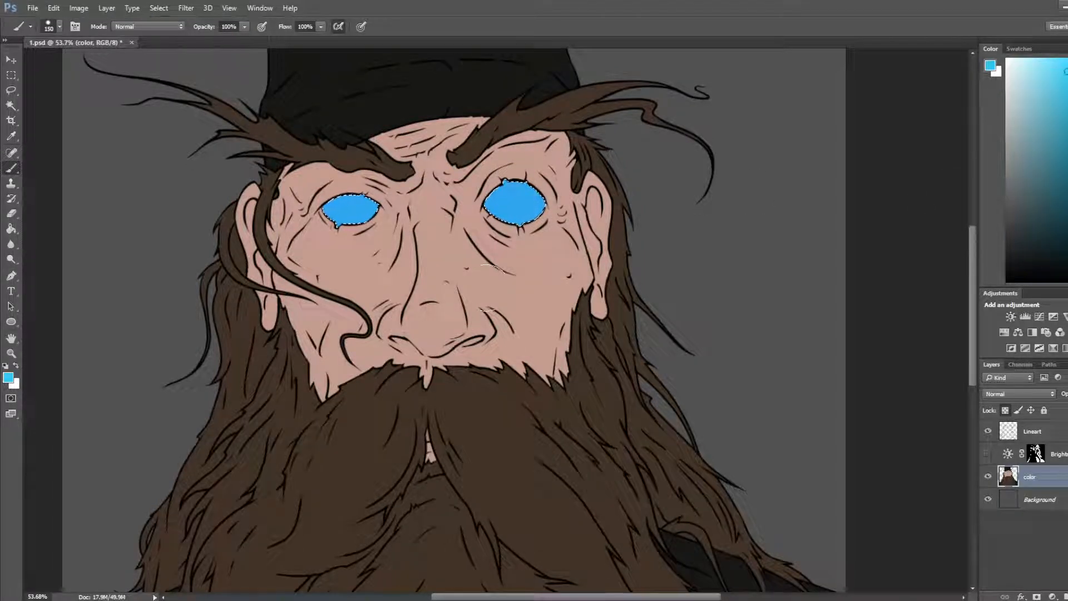
drag(517, 214, 446, 234)
drag(333, 210, 364, 211)
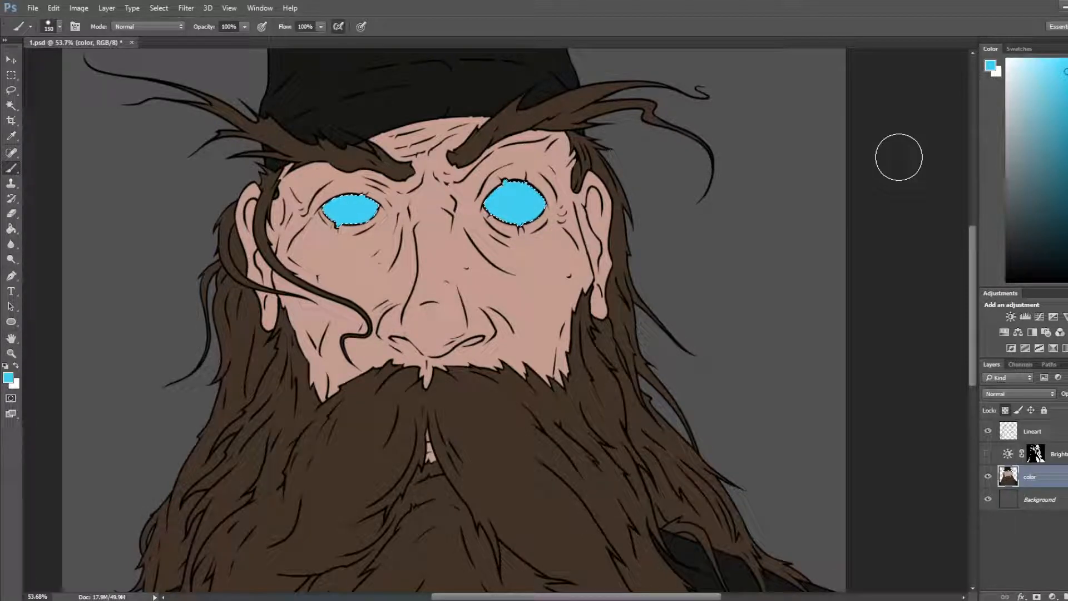
key(ctrl+d)
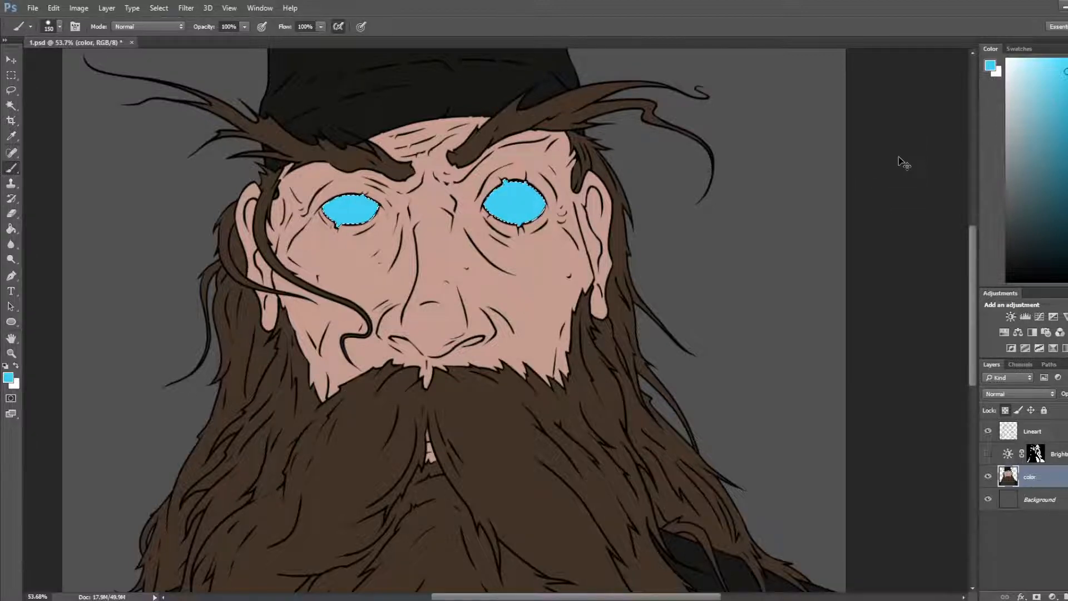
Step: Flip the whole portrait horizontally and back to check the balance of the face with the new eye color
key(ctrl+shift+h)
scroll(734, 178, down, 2)
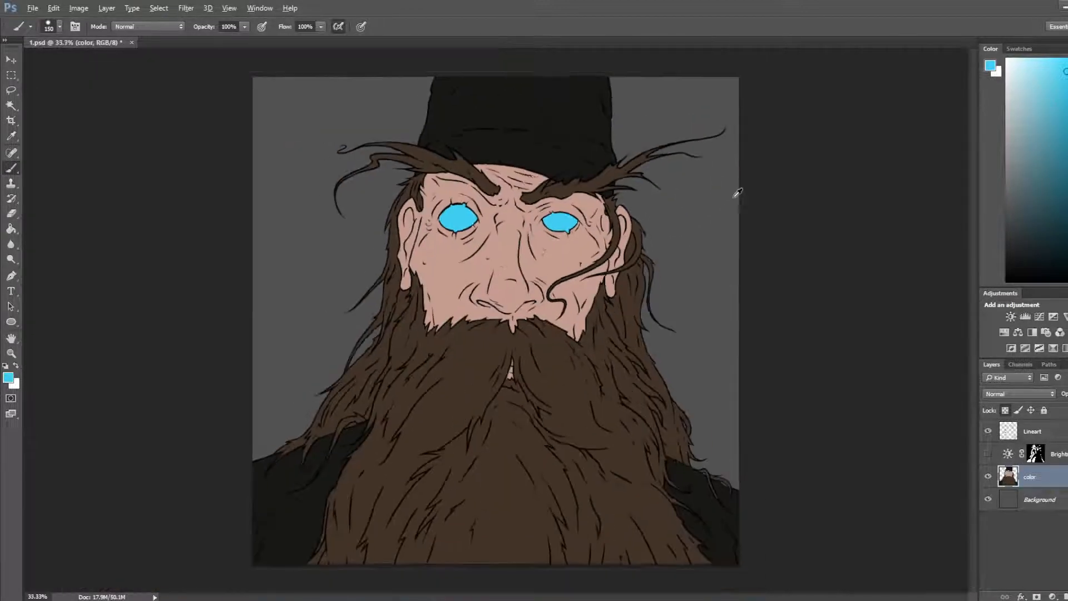
scroll(695, 253, up, 1)
key(ctrl+shift+h)
key(ctrl+shift+h)
key(ctrl+shift+h)
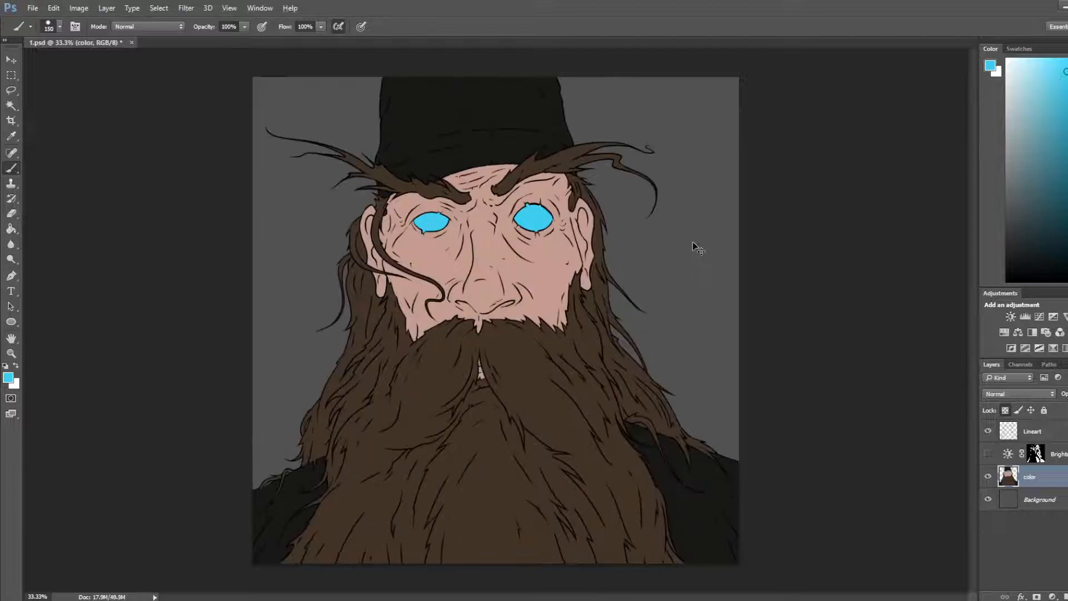
scroll(699, 247, up, 1)
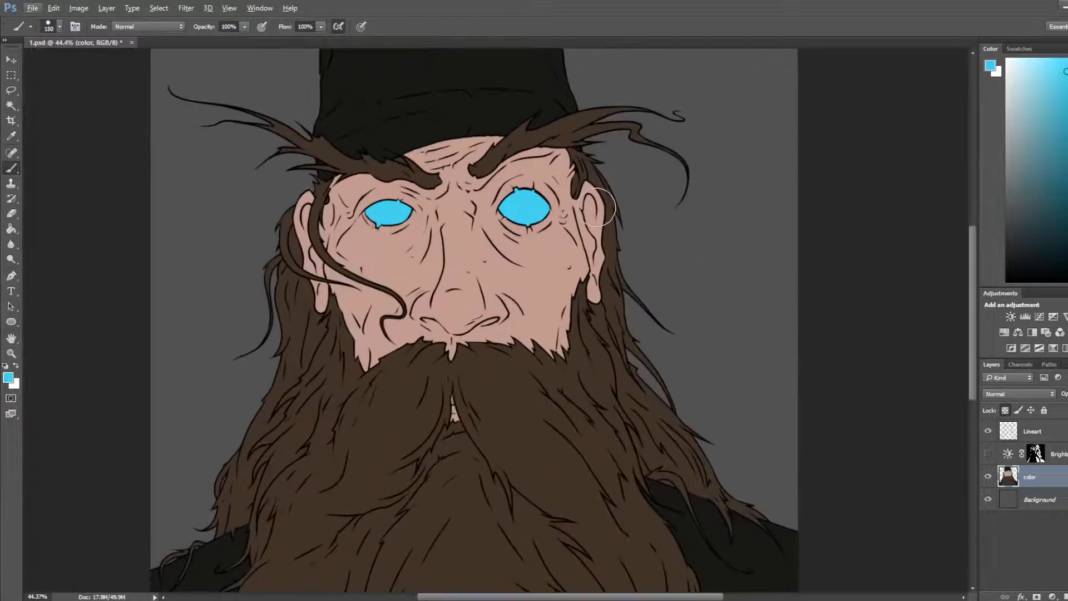
Step: Show the Brightness/Contrast shading layer again and make its mask active for painting around the eyes
key(l)
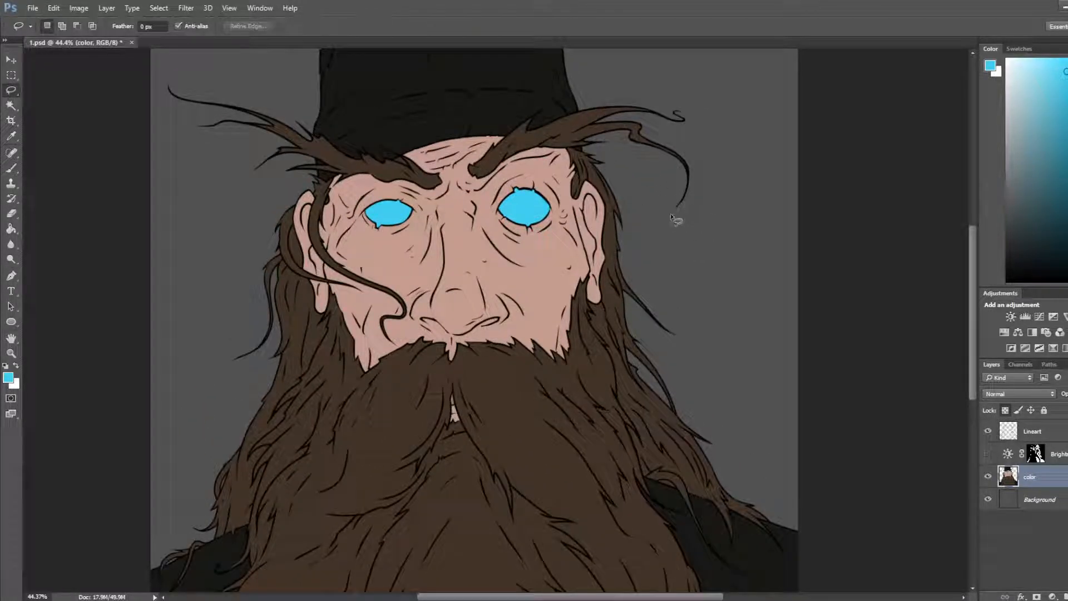
click(987, 454)
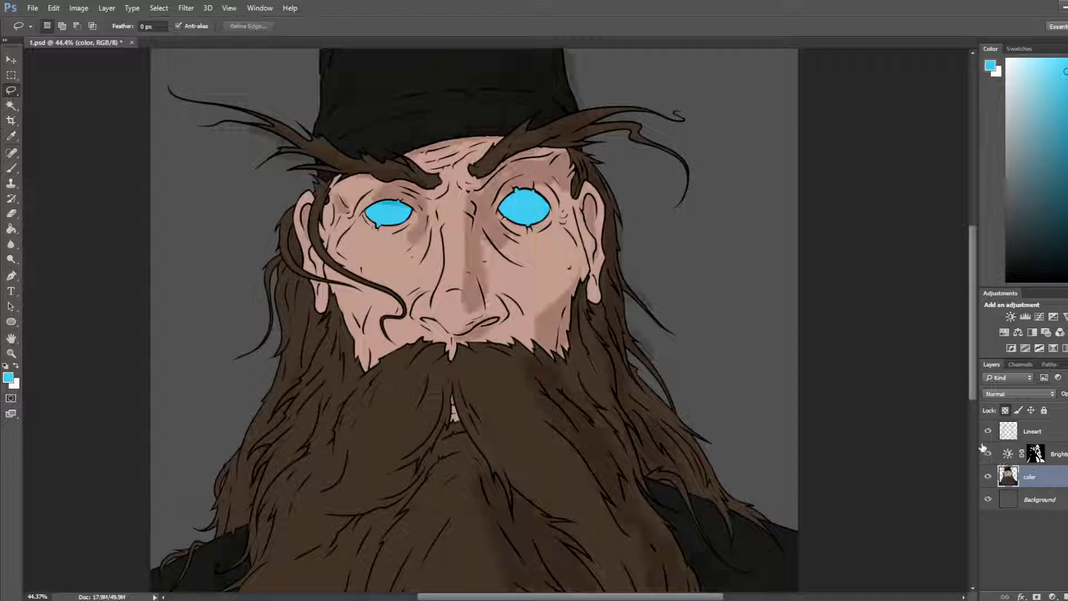
click(1064, 460)
scroll(410, 112, up, 3)
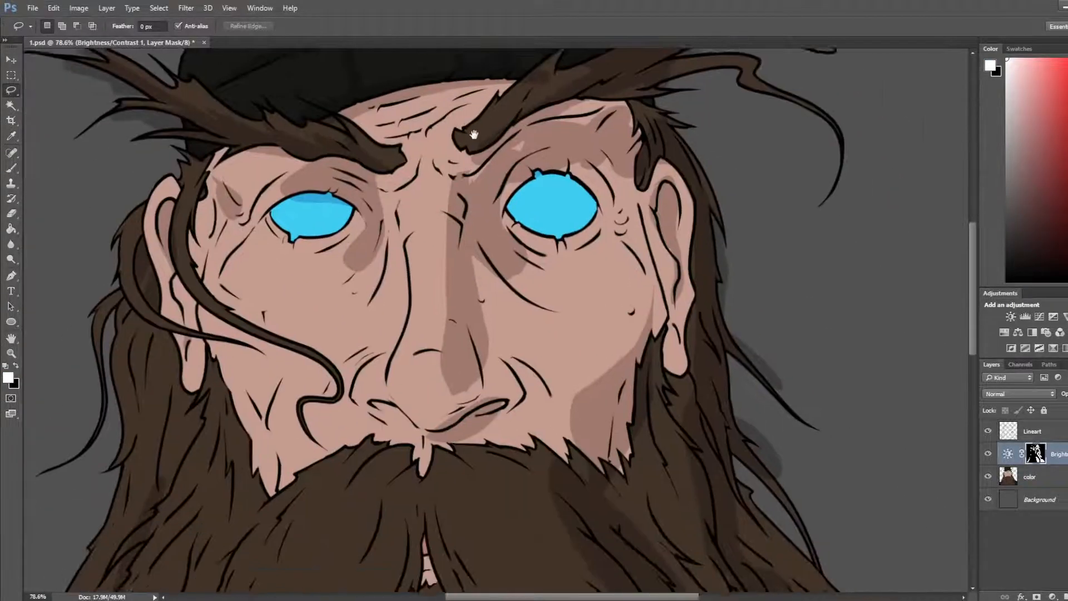
drag(473, 135, 467, 128)
Step: Paint shading on the mask over the wrinkles between the eyebrows, using a much smaller brush
key(b)
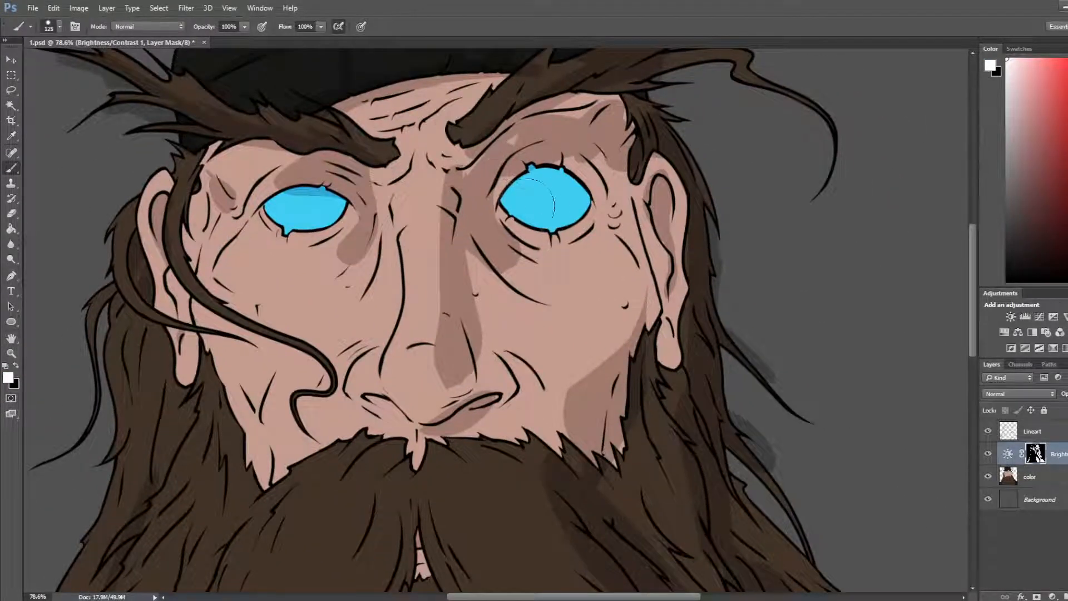
key(bracketleft)
key(bracketleft)
key(bracketleft)
key(bracketleft)
key(bracketleft)
key(bracketleft)
key(bracketleft)
key(bracketleft)
key(bracketleft)
key(bracketleft)
key(bracketleft)
key(bracketright)
key(bracketright)
key(bracketright)
key(bracketright)
Step: Enlarge the eraser and fill the light gap in the shadow between the right eye and its eyebrow with a 25 px brush
key(e)
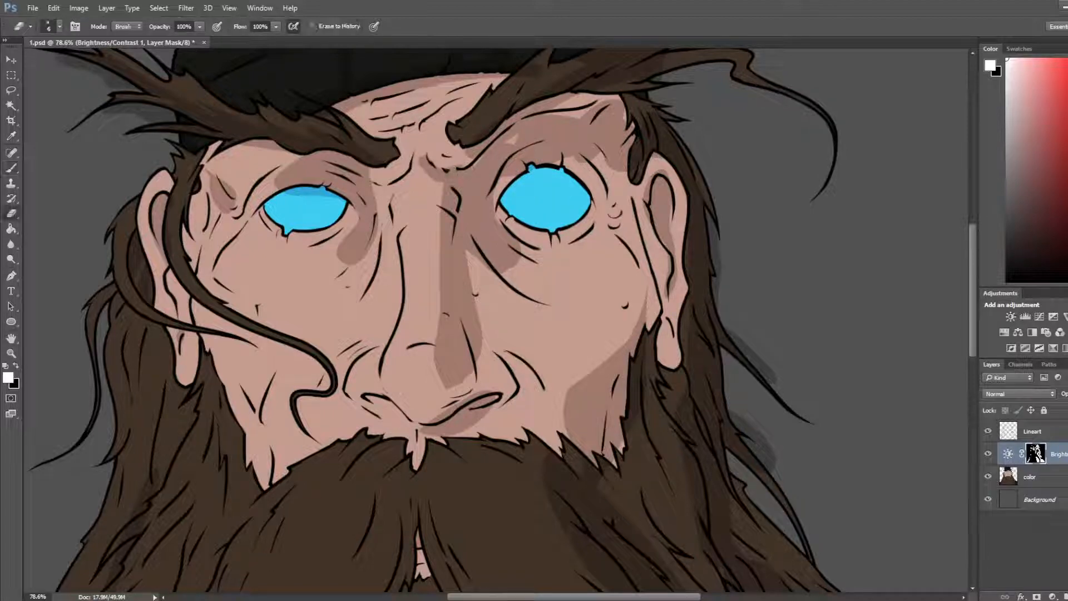
key(bracketright)
key(bracketright)
key(bracketright)
key(bracketright)
key(b)
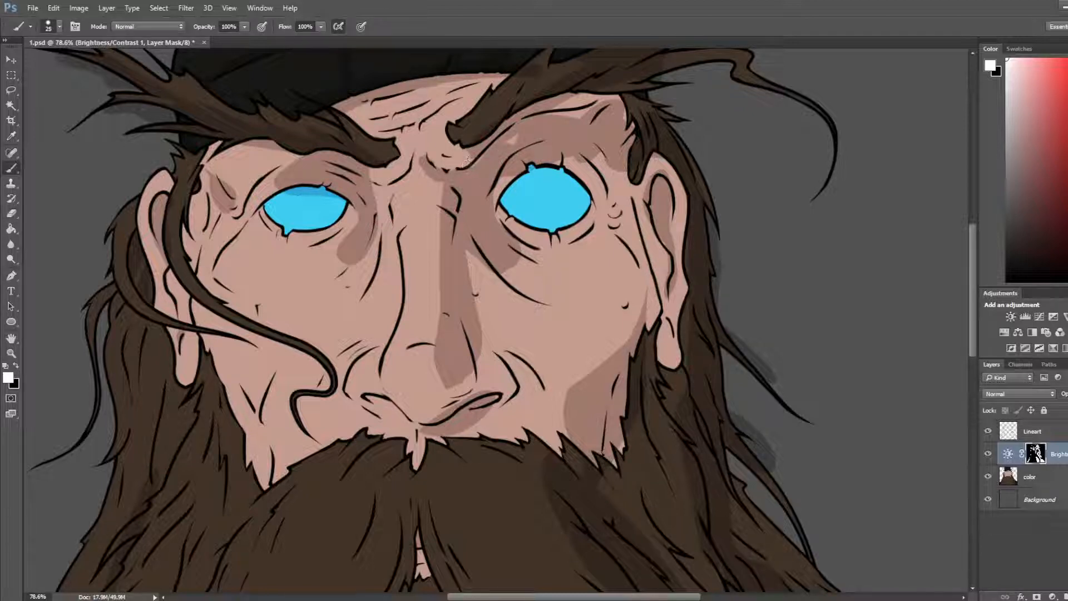
drag(540, 143, 501, 186)
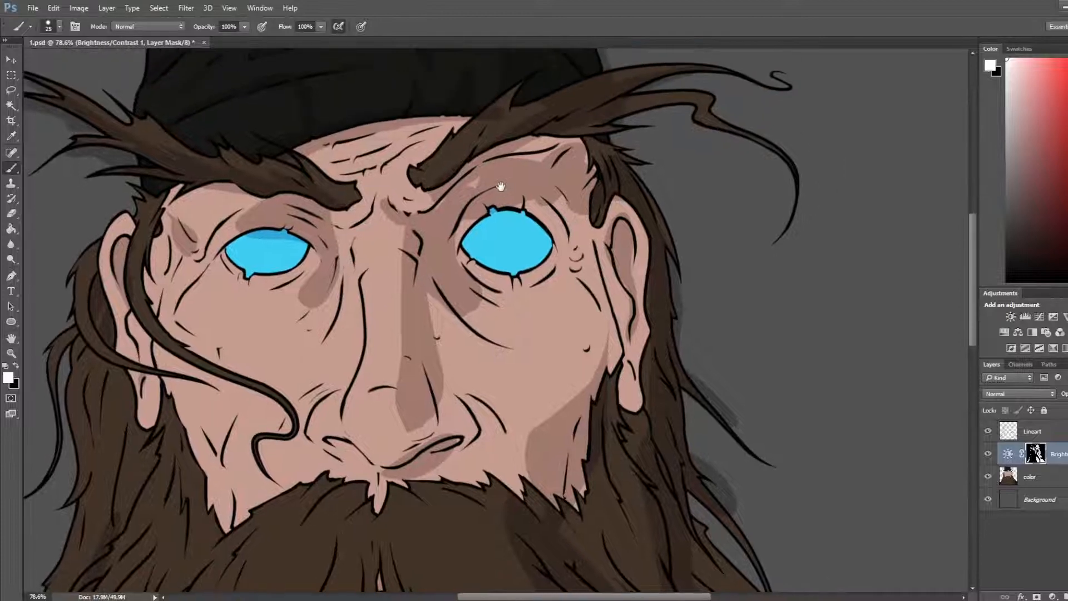
drag(438, 204, 473, 183)
key(e)
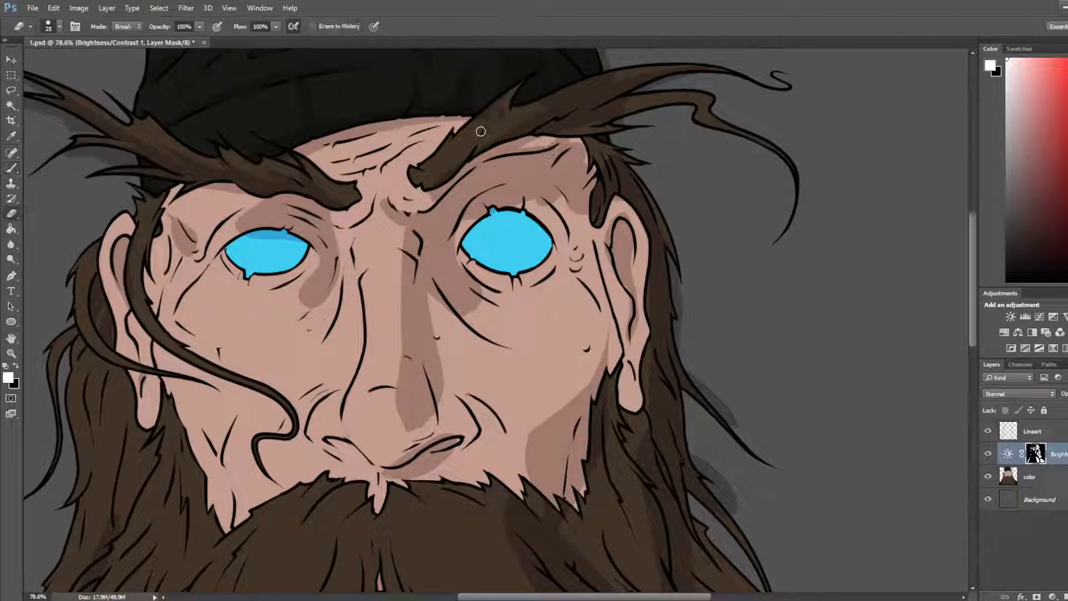
Step: Refine the shading along the inner end of the right eyebrow, alternating brush and eraser on the mask
drag(486, 121, 428, 220)
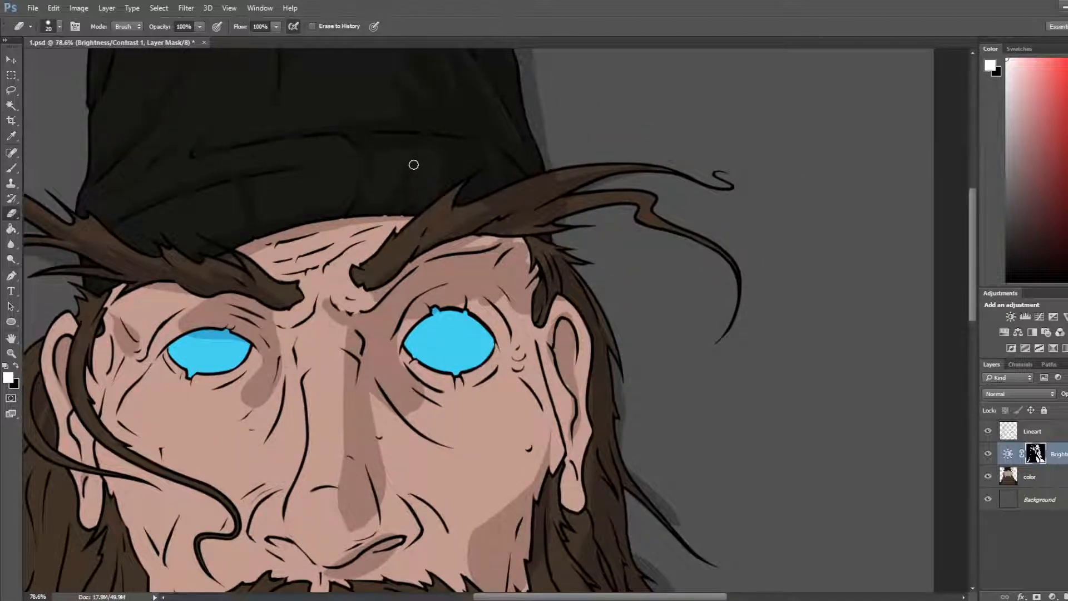
drag(448, 148, 519, 151)
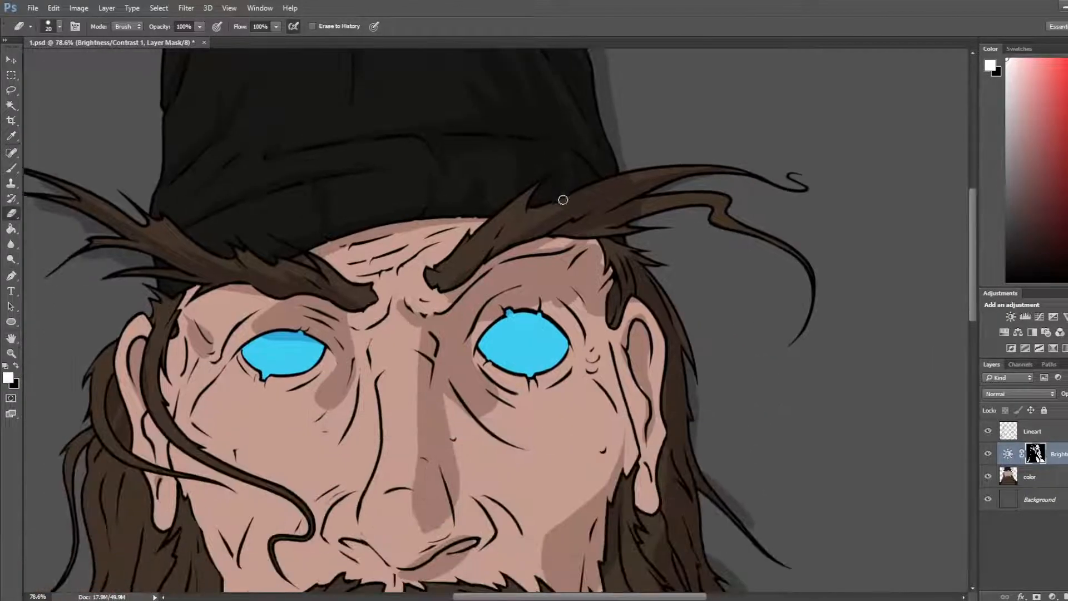
key(b)
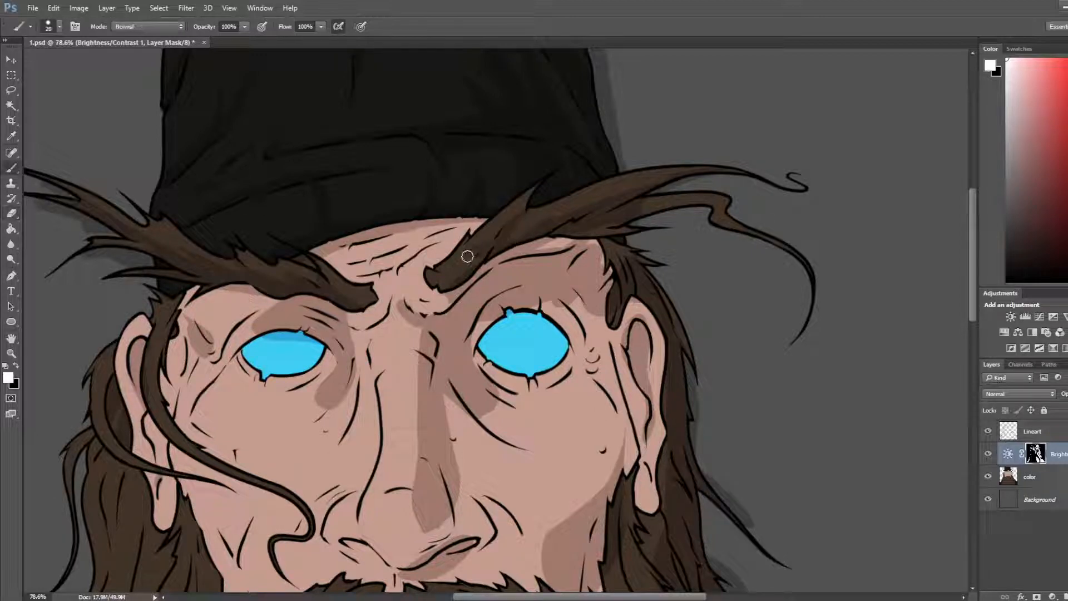
key(e)
key(b)
key(e)
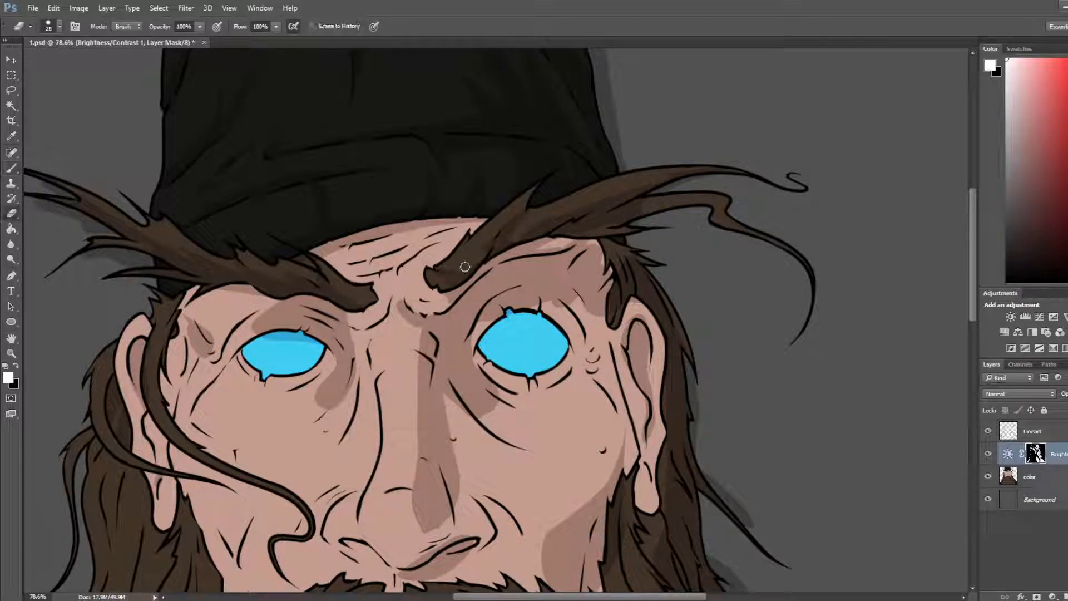
key(b)
key(e)
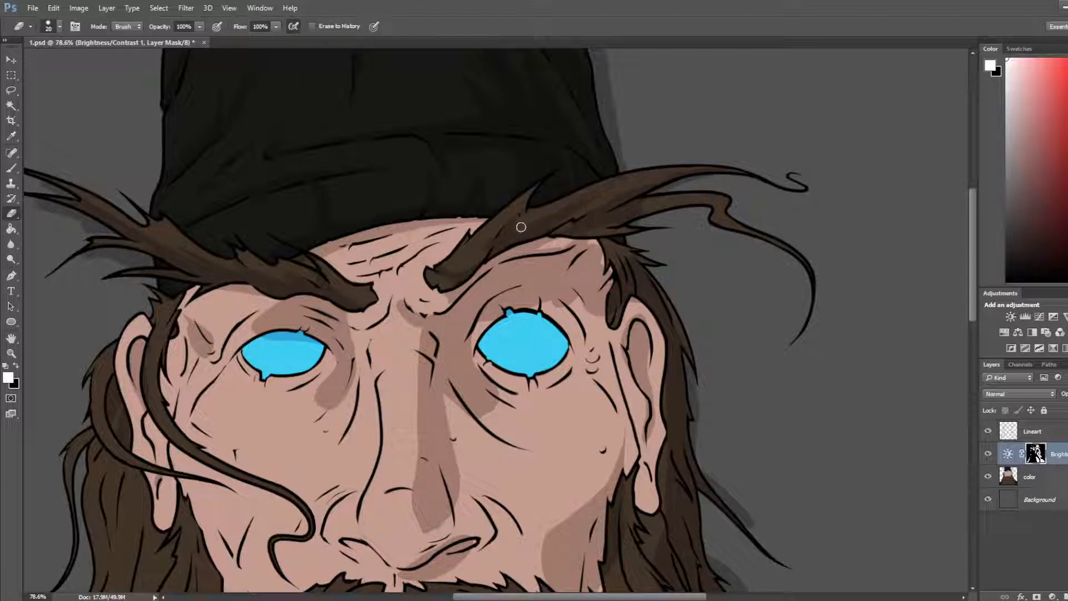
Step: Shade the middle of the right eyebrow beneath the hat brim, shaping the hair shadows with brush and eraser
key(b)
drag(507, 241, 639, 174)
key(e)
key(b)
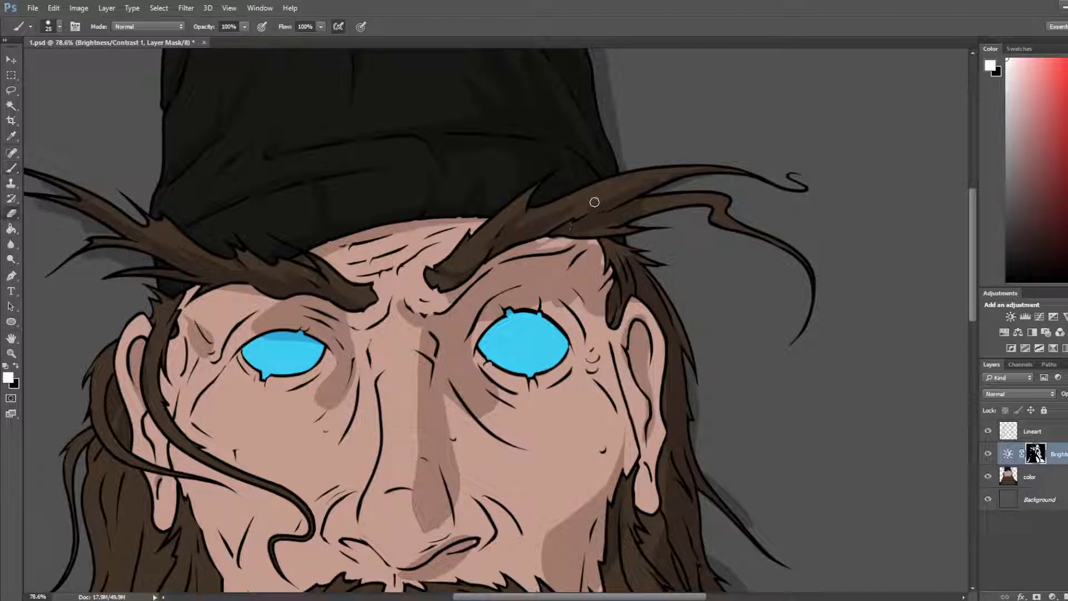
key(e)
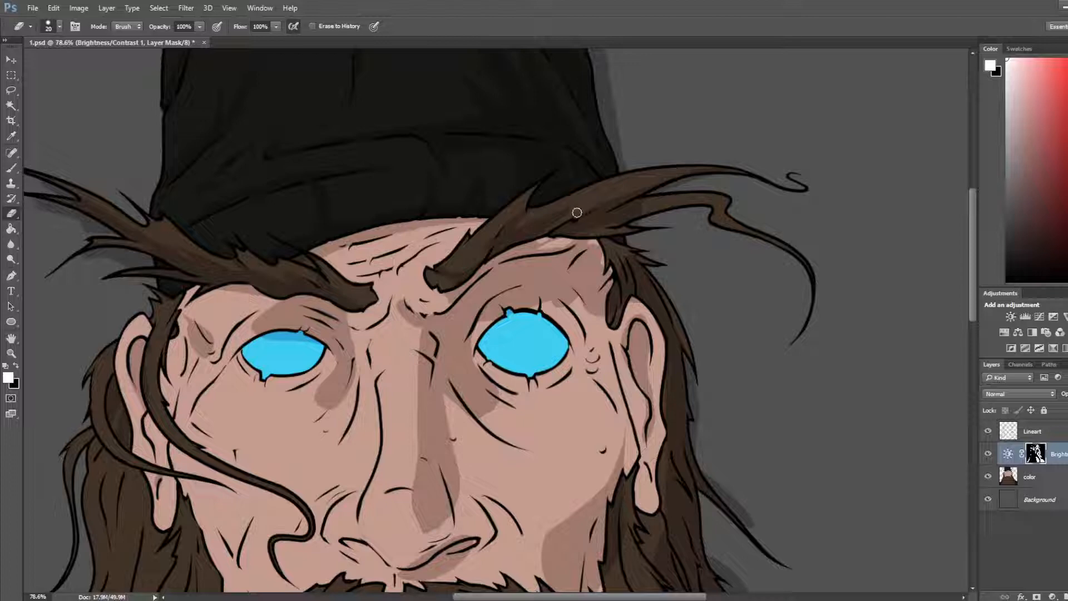
key(b)
key(e)
key(b)
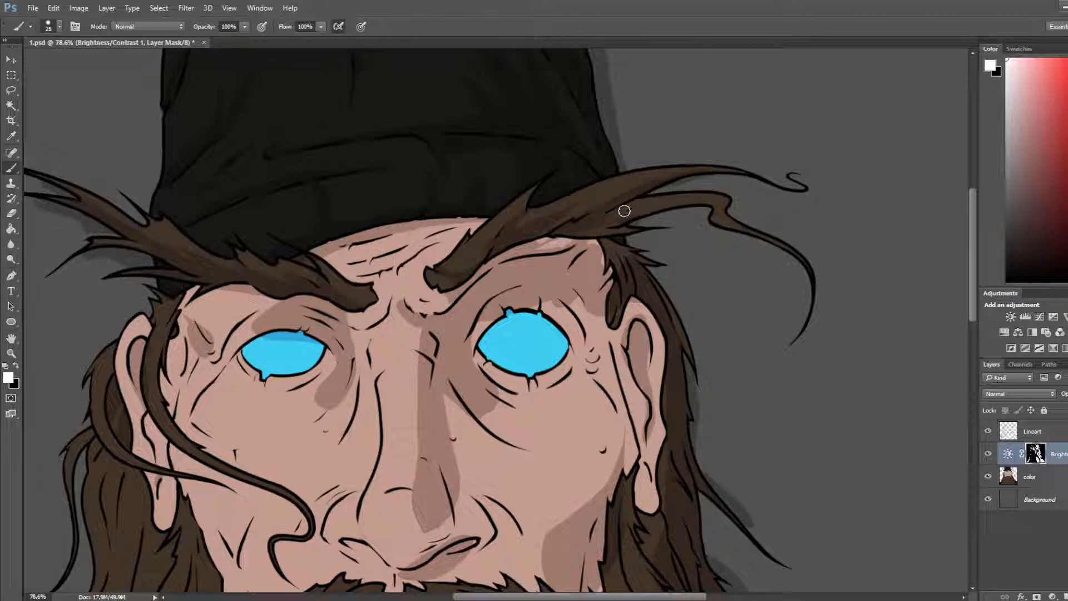
Step: Paint the cast shadow beneath the long curling strand at the outer end of the right eyebrow and trim it with the eraser
key(e)
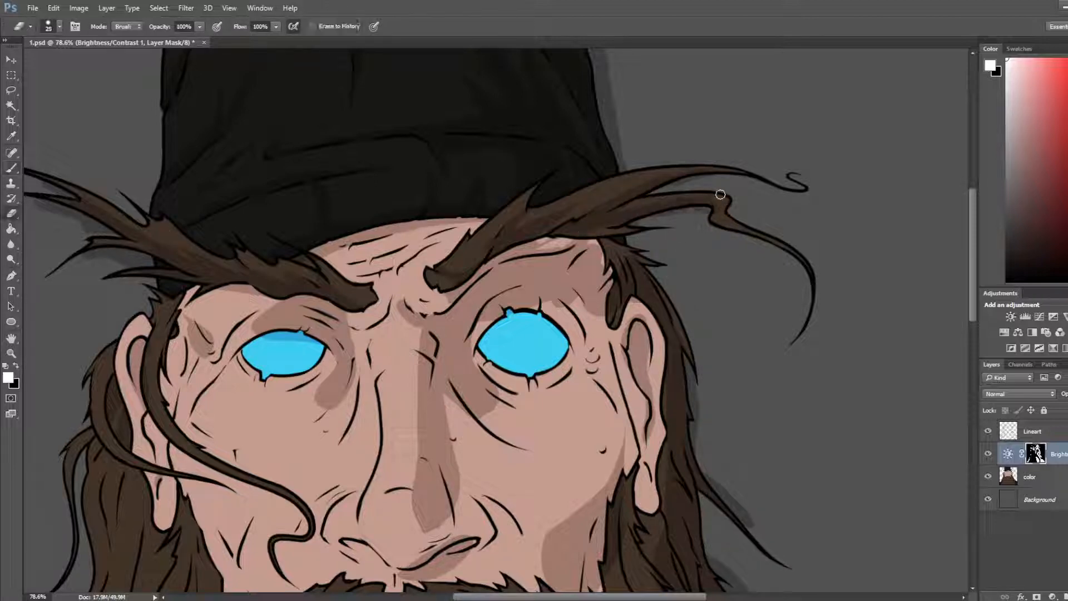
key(b)
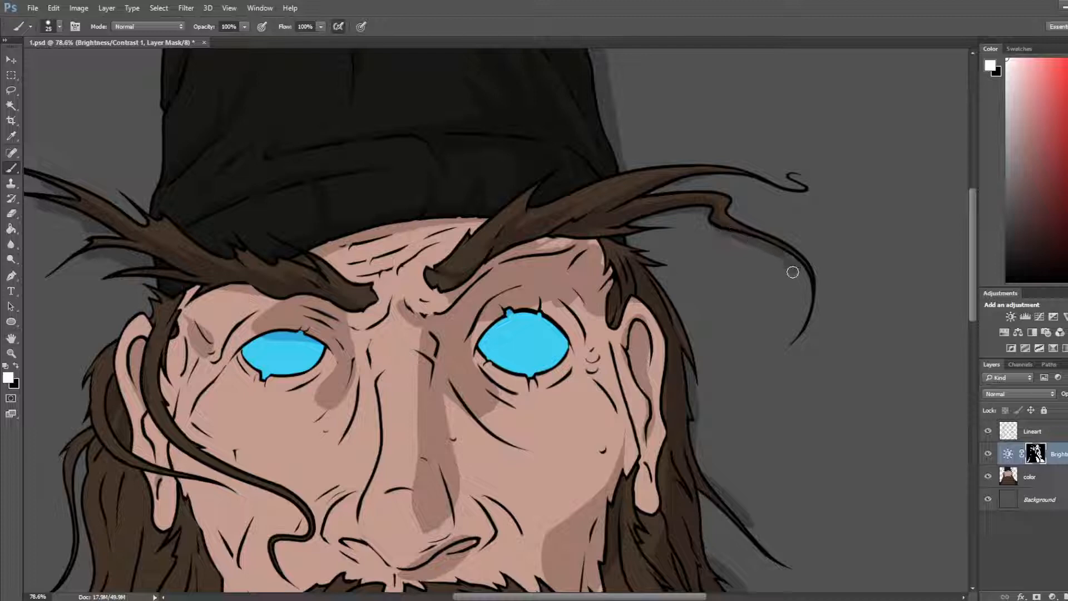
key(e)
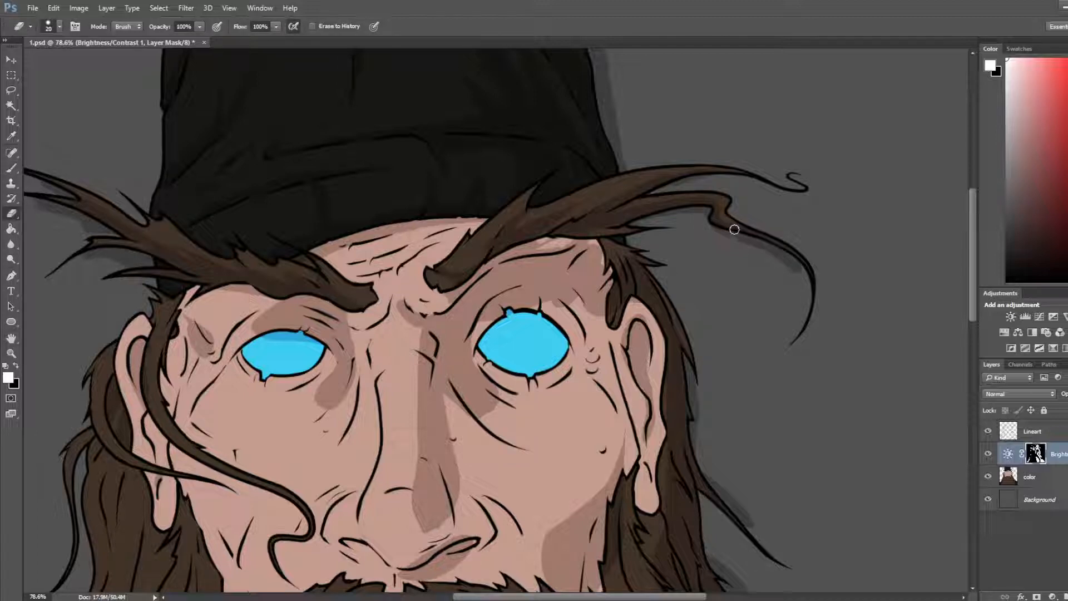
Step: Shade the inner end of the right eyebrow and the skin bump beneath it, alternating brush and eraser on the mask
drag(583, 285, 754, 239)
key(b)
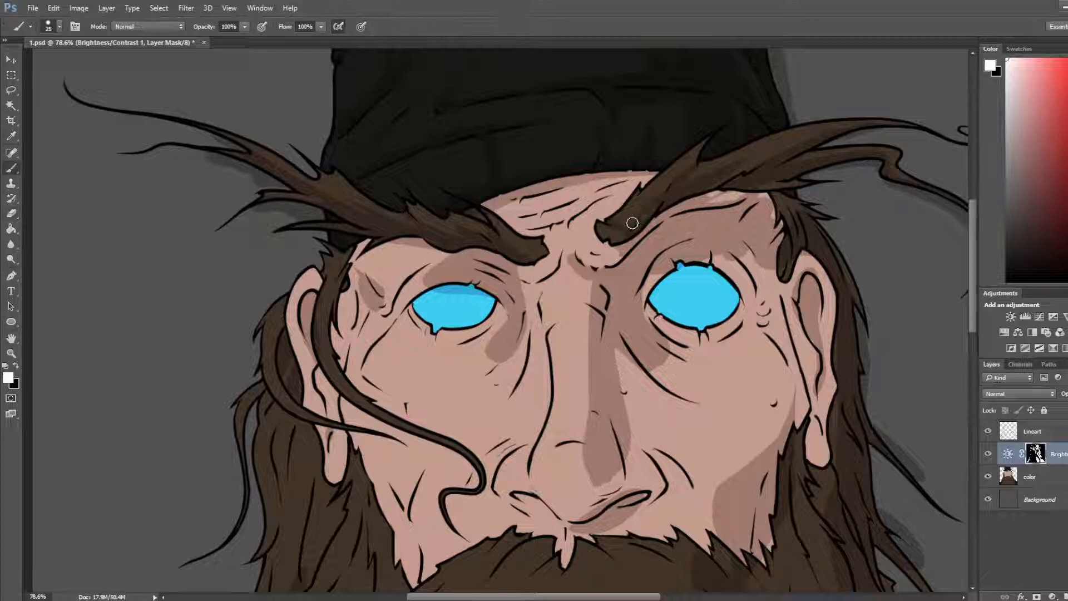
key(e)
key(b)
mouse_move(605, 243)
mouse_down()
mouse_move(625, 239)
mouse_move(613, 266)
mouse_move(595, 264)
mouse_move(610, 259)
mouse_move(598, 252)
mouse_move(607, 263)
mouse_move(574, 271)
mouse_move(604, 258)
mouse_move(602, 238)
mouse_move(601, 254)
mouse_up()
key(e)
key(b)
key(e)
key(b)
key(e)
key(b)
key(e)
key(b)
key(e)
key(b)
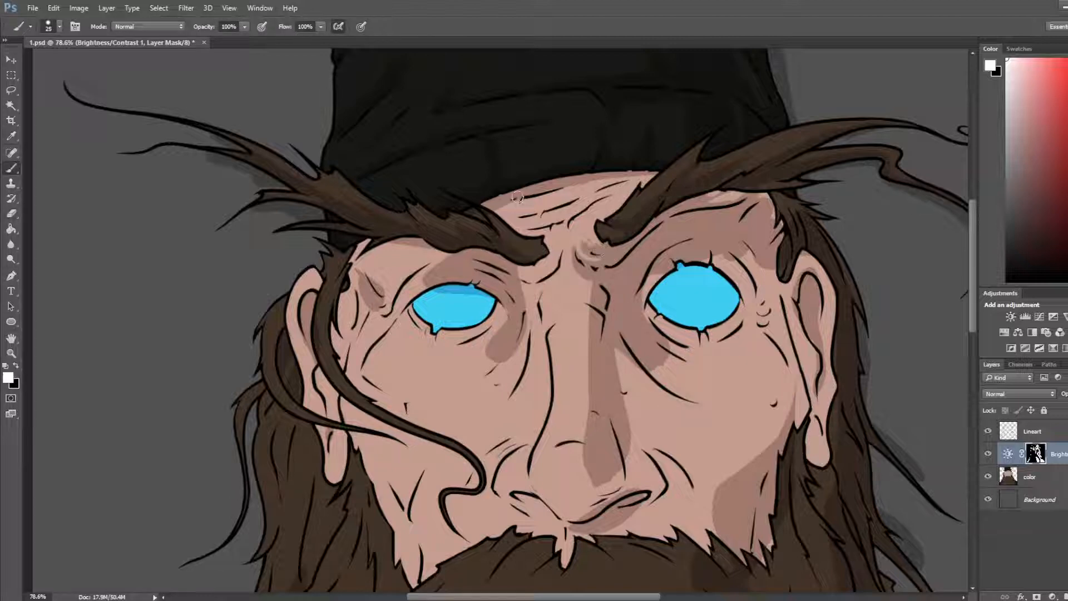
Step: Shade the uppermost forehead wrinkle below the hat brim, redoing the first stroke and trimming the shadow with the eraser
key(e)
key(b)
mouse_move(503, 215)
mouse_down()
mouse_move(582, 188)
mouse_move(526, 221)
mouse_move(592, 191)
mouse_up()
key(ctrl+z)
key(e)
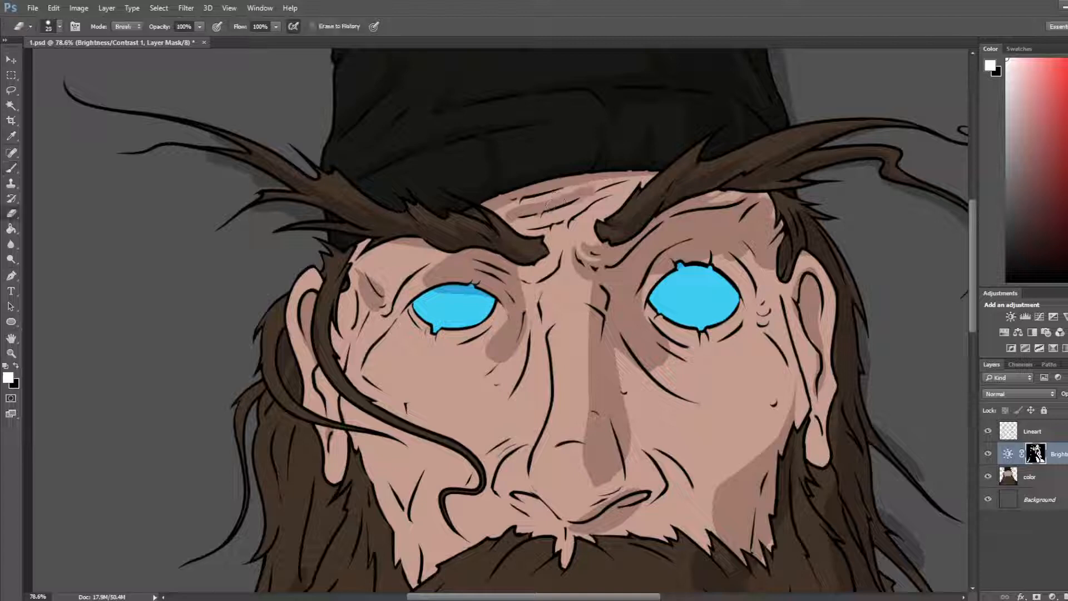
drag(507, 214, 591, 187)
key(b)
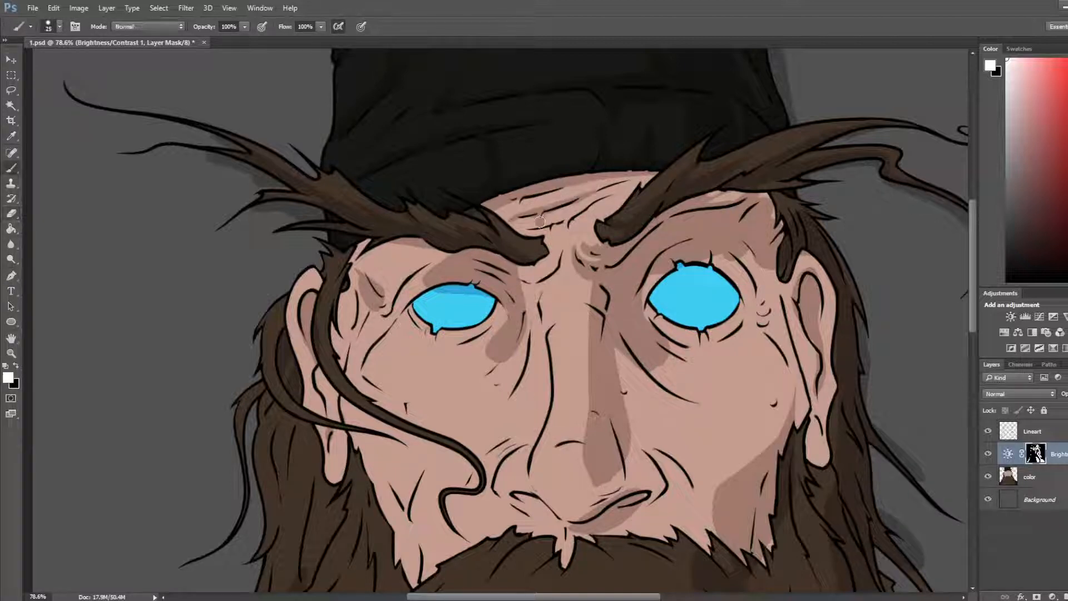
Step: Shade the middle forehead wrinkle with a 20 px brush and clean its edge with a smaller eraser
key(e)
key(bracketleft)
key(bracketleft)
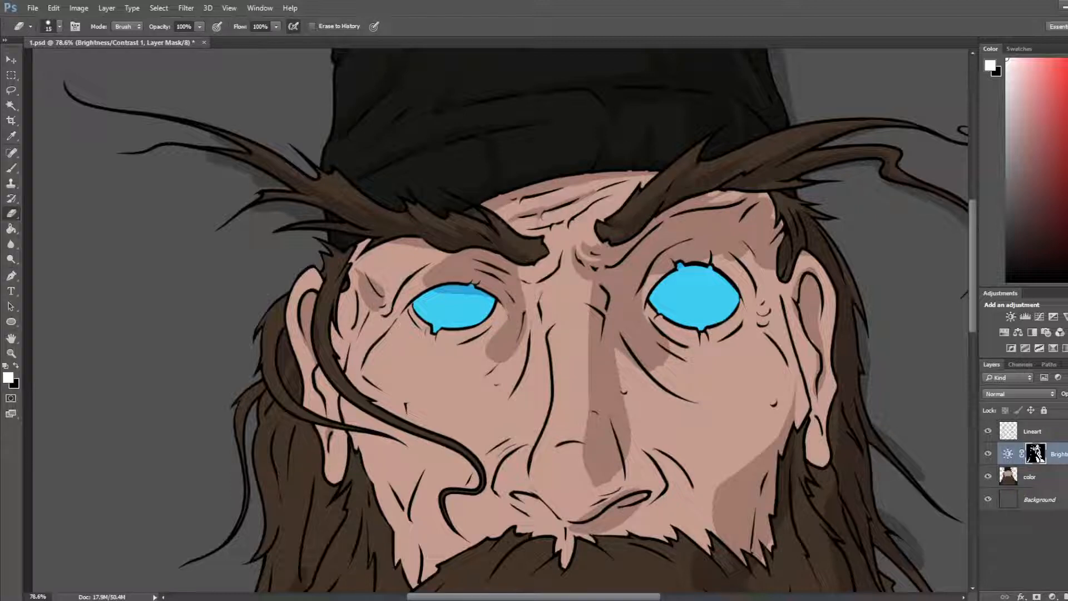
key(b)
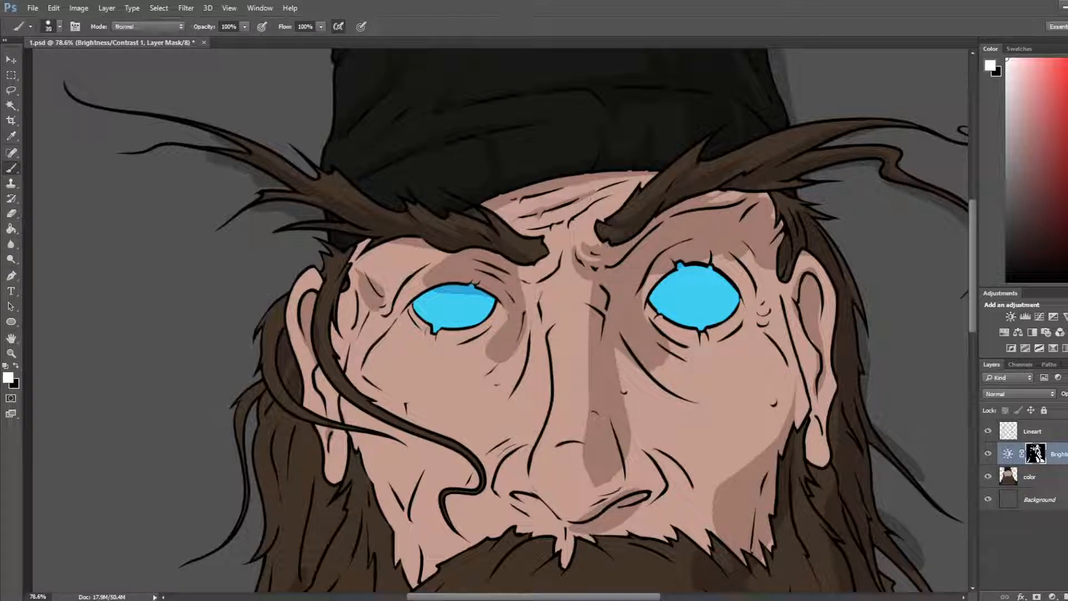
drag(513, 219, 604, 183)
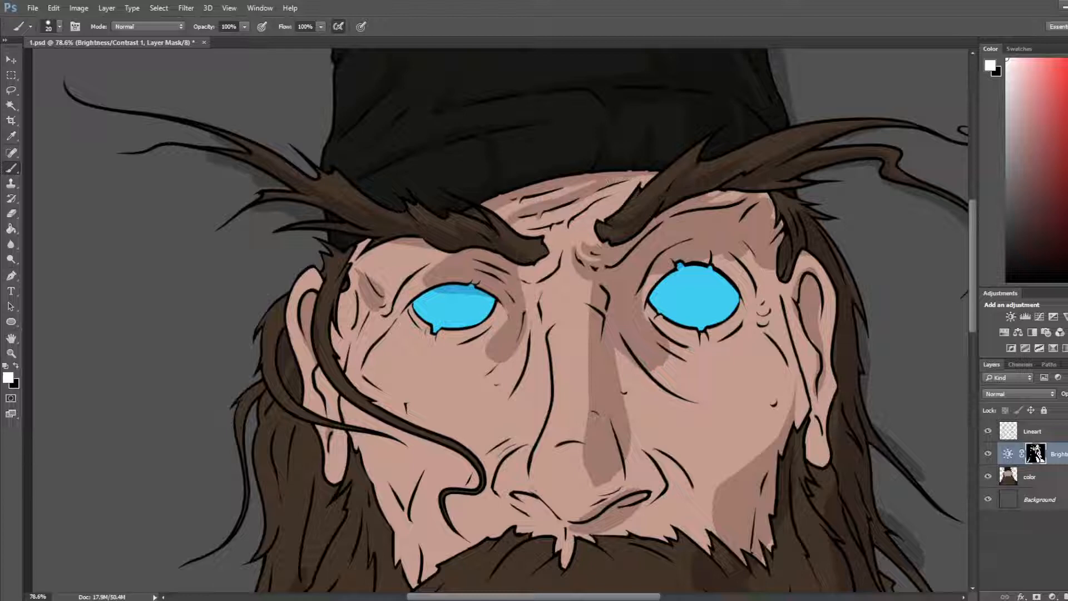
key(e)
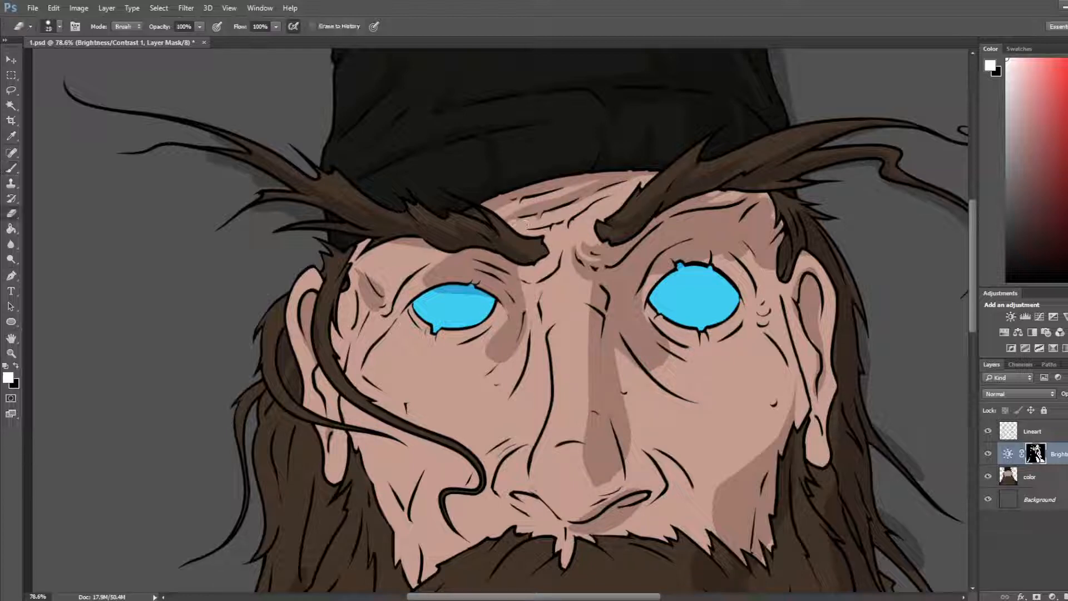
key(b)
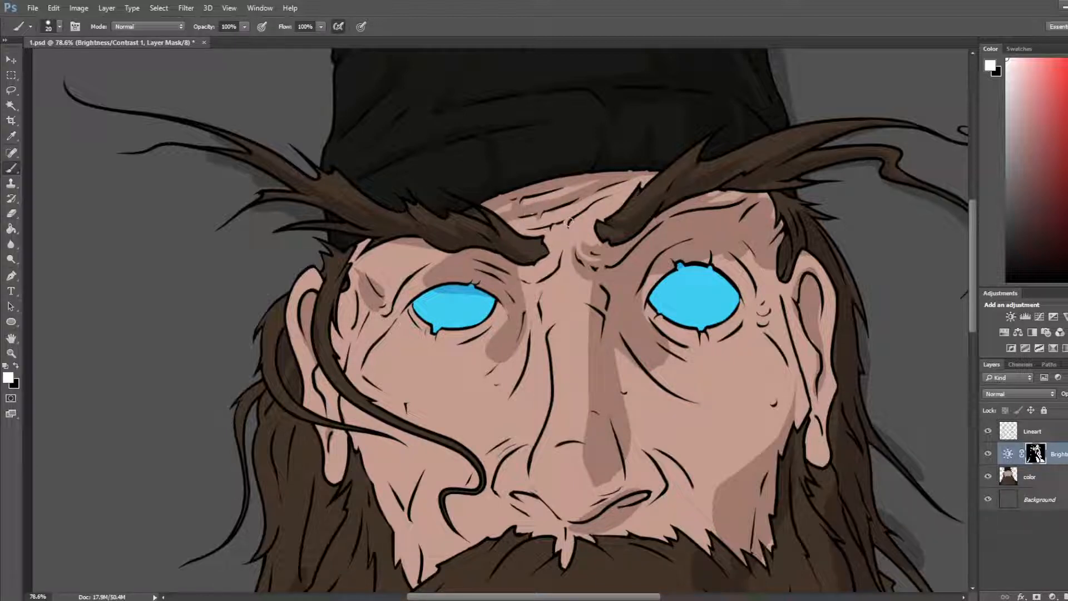
Step: Repaint the shadow under the lowest forehead wrinkle and extend shading down past the inner end of the left eyebrow
drag(525, 227, 593, 201)
key(ctrl+z)
drag(525, 228, 575, 206)
mouse_move(519, 228)
mouse_down()
mouse_move(565, 220)
mouse_move(593, 255)
mouse_move(572, 256)
mouse_up()
key(e)
key(b)
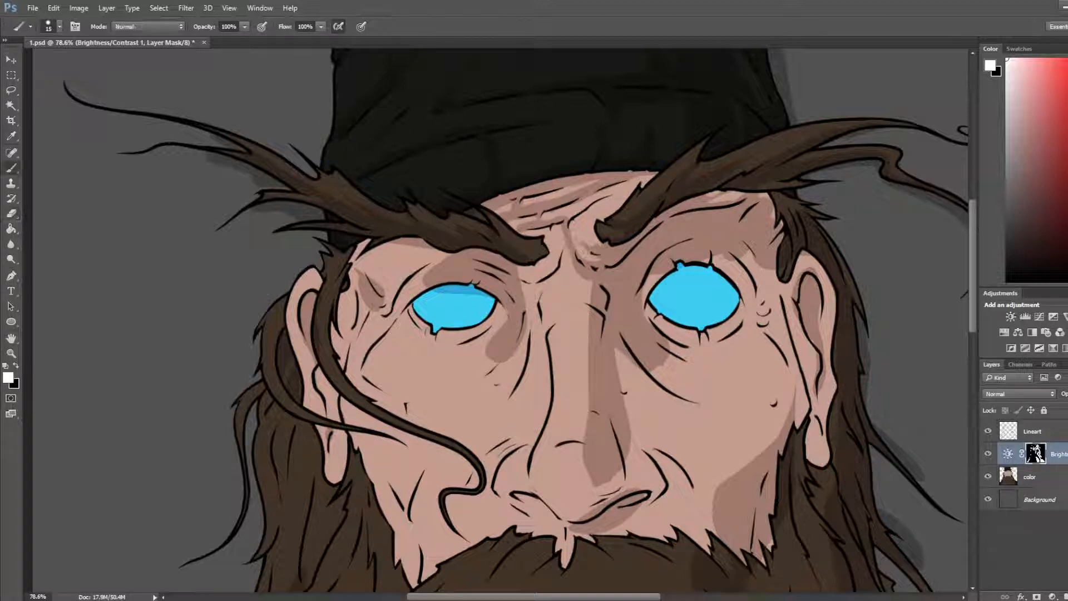
Step: Shade the curved frown line rising from between the eyebrows to the hat brim, using a 15 px brush and eraser
key(e)
key(b)
drag(569, 216, 643, 187)
key(e)
key(b)
key(e)
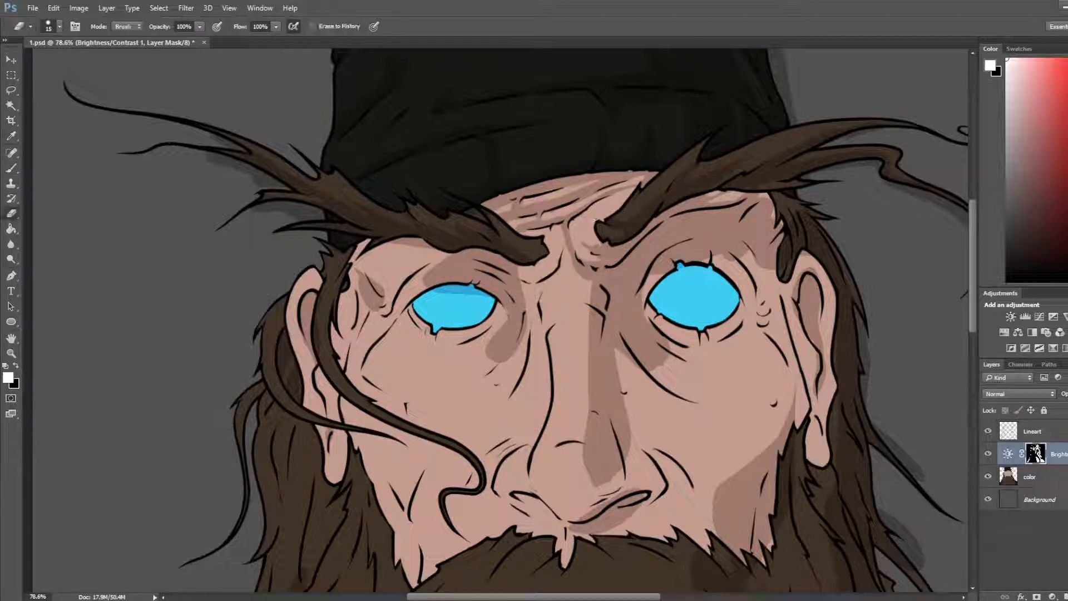
key(b)
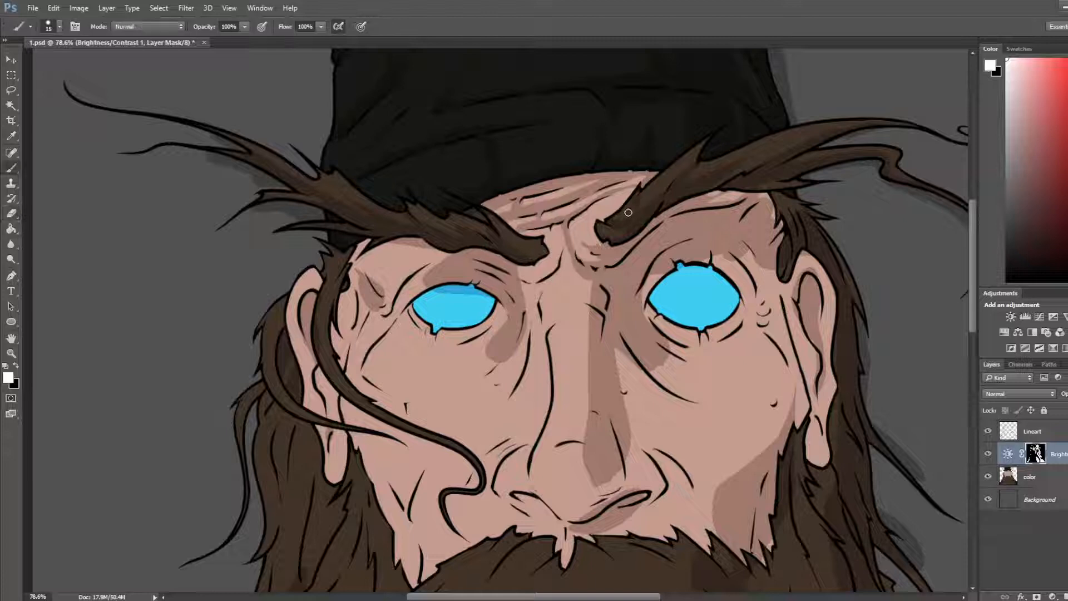
Step: Shape the shadows and light spots on the small bumps between the eyebrows with 15 px brush and eraser strokes
key(e)
key(b)
key(e)
key(b)
key(e)
key(b)
key(e)
key(b)
key(e)
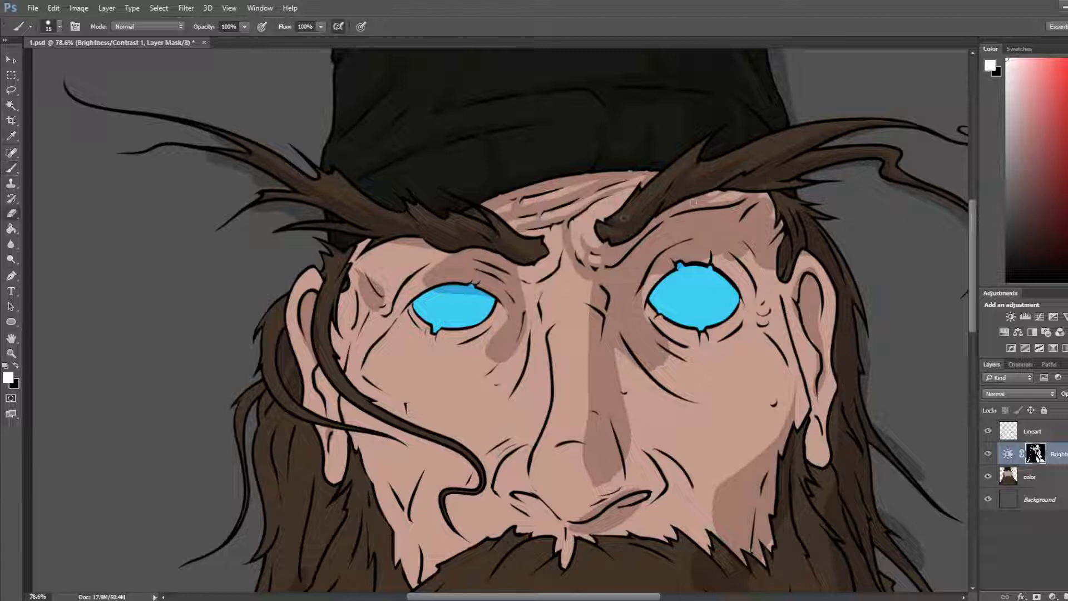
key(b)
key(e)
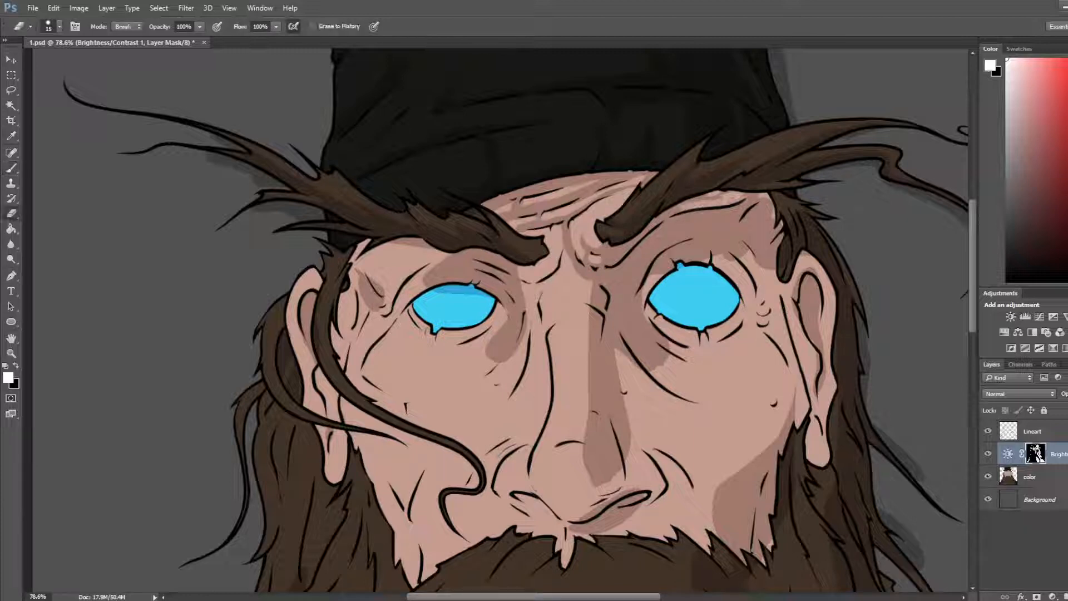
key(b)
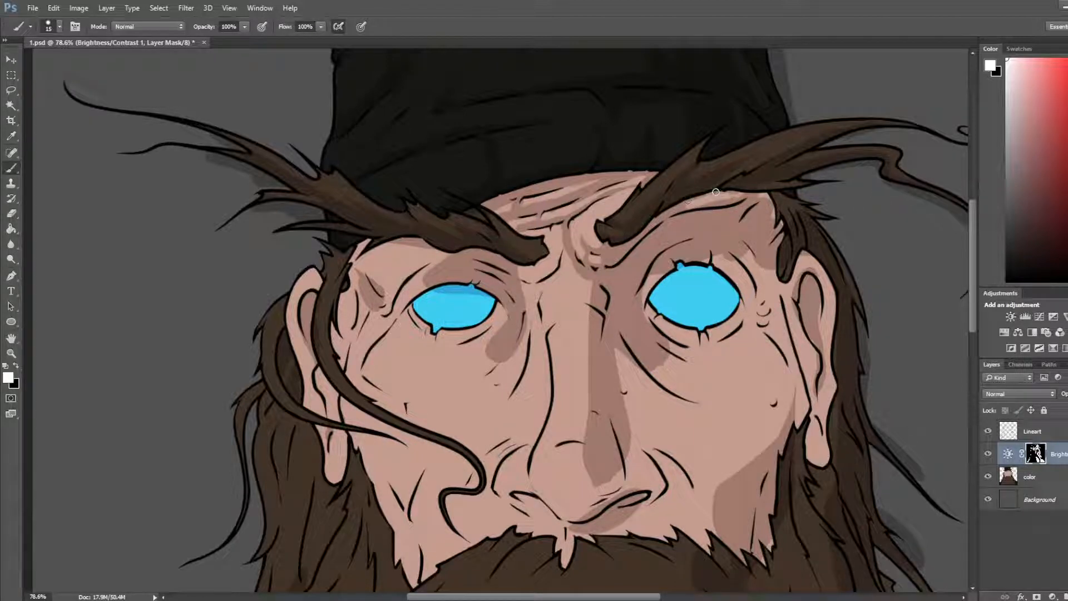
Step: Shade the crease under the right eyebrow and the upper part of the right eyeball, clearing a light area on the eyelid
drag(681, 213, 742, 199)
drag(653, 274, 657, 274)
mouse_move(723, 283)
mouse_down()
mouse_move(746, 300)
mouse_move(709, 267)
mouse_move(661, 285)
mouse_move(721, 268)
mouse_move(670, 291)
mouse_move(740, 306)
mouse_up()
key(bracketright)
key(ctrl+z)
key(e)
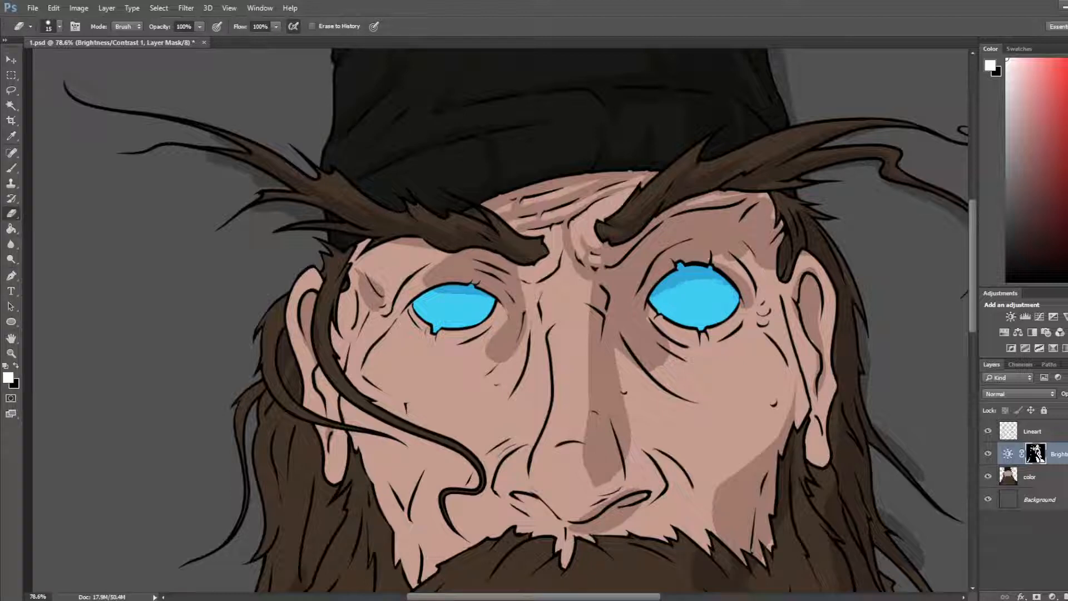
key(b)
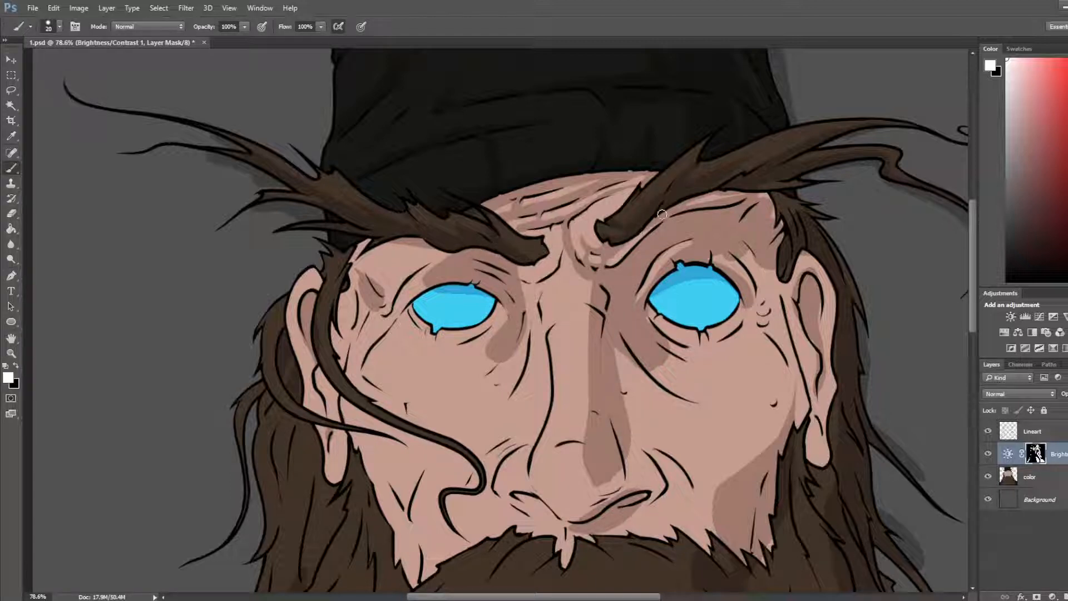
key(e)
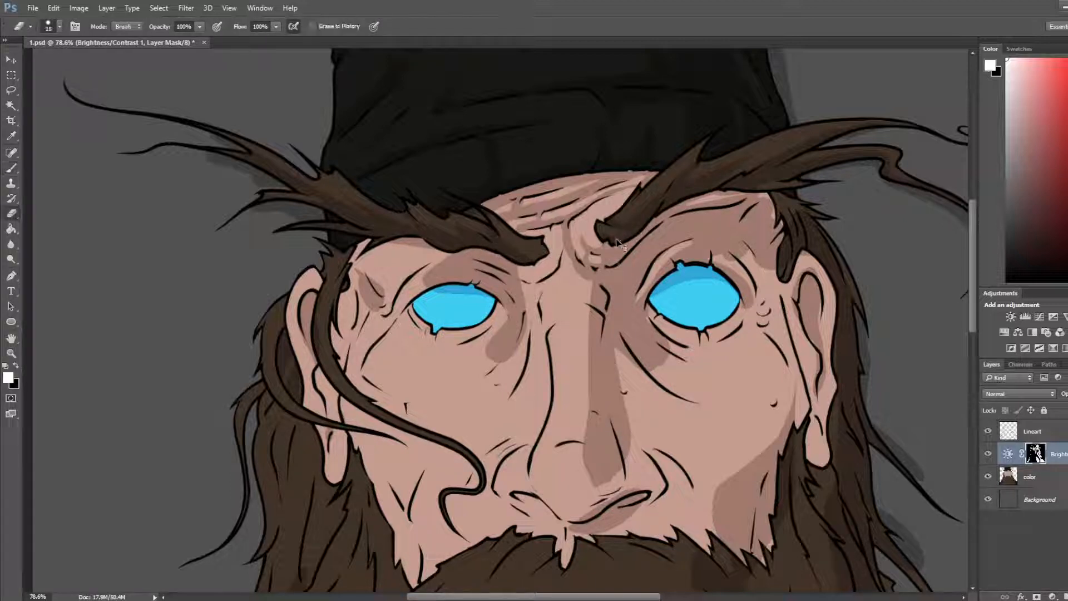
Step: Refine the light areas on the right upper eyelid and beside the eye's inner corner, using a smaller eraser and the brush
key(bracketleft)
key(bracketleft)
key(bracketleft)
key(b)
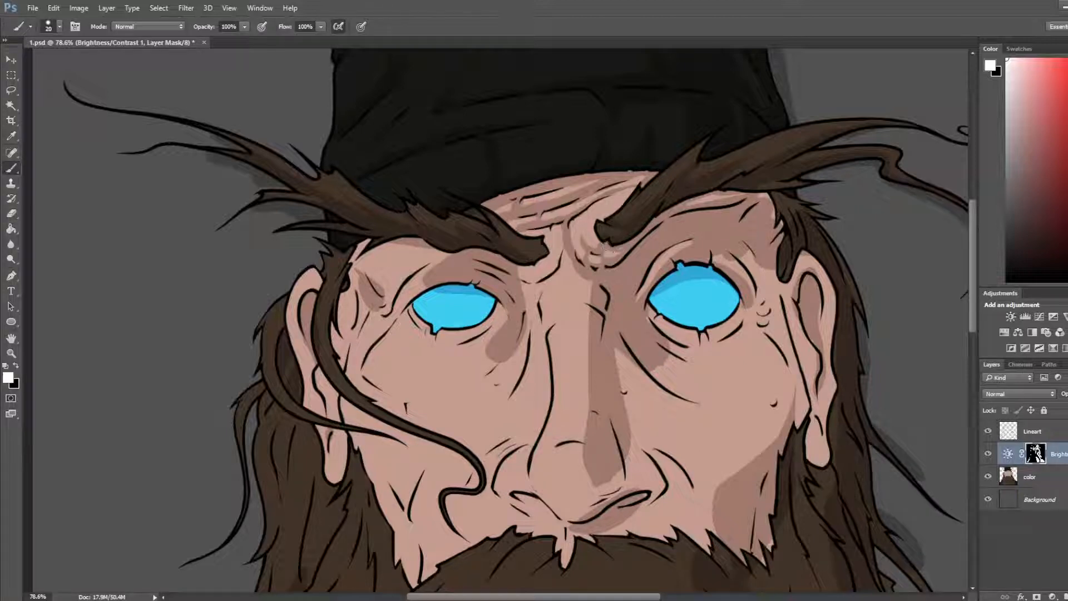
key(e)
key(b)
key(e)
key(b)
key(e)
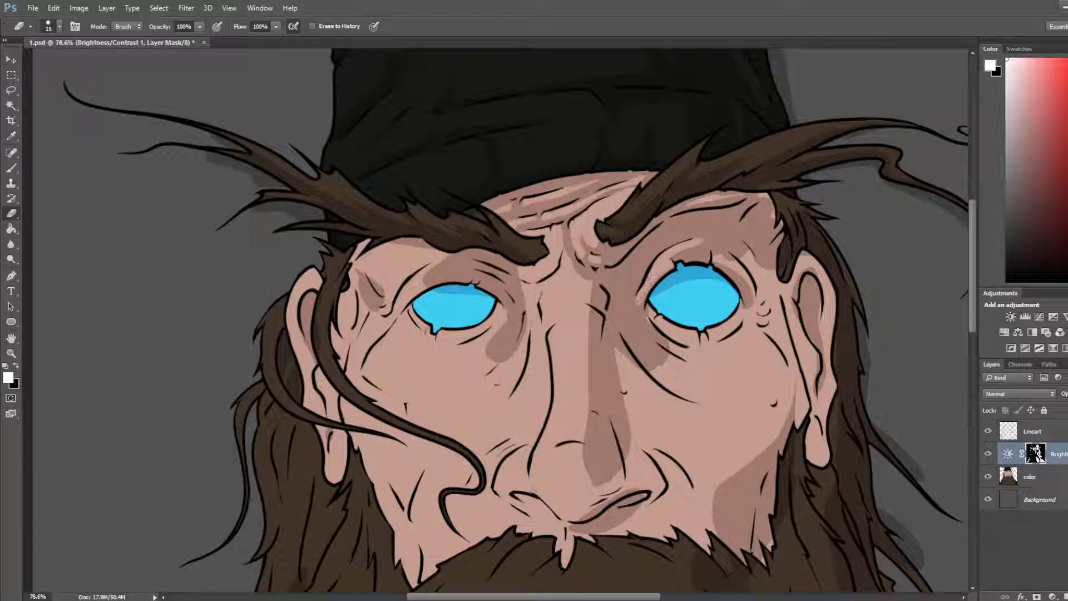
key(b)
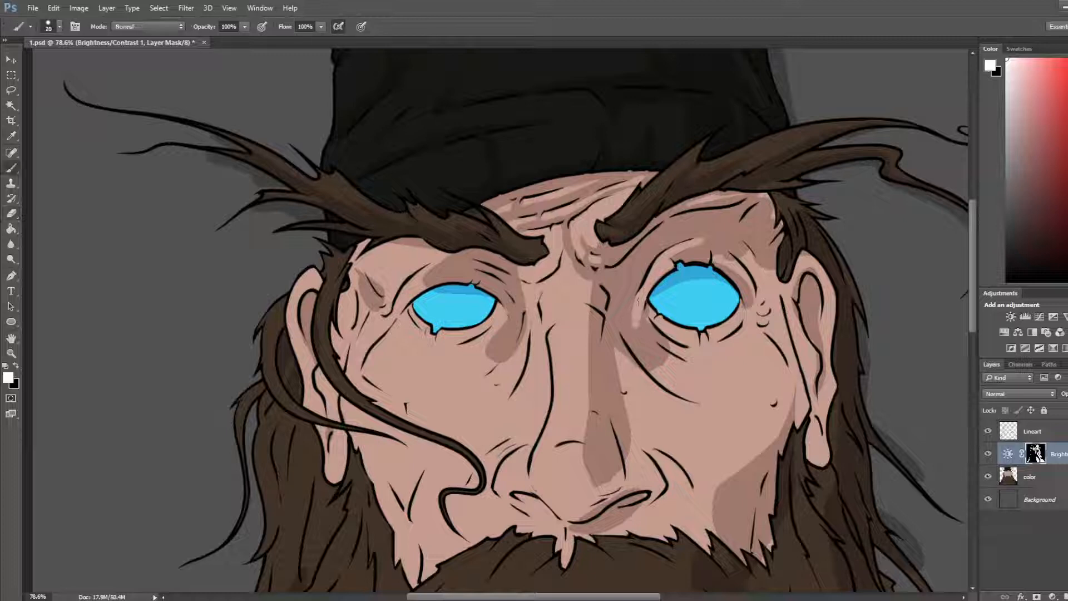
Step: Erase a light strip along the inner corner of the right eye and reshape its edges with the brush
key(e)
mouse_move(640, 312)
mouse_down()
mouse_move(638, 335)
mouse_move(625, 326)
mouse_move(634, 334)
mouse_up()
key(b)
key(e)
key(b)
key(e)
key(b)
key(e)
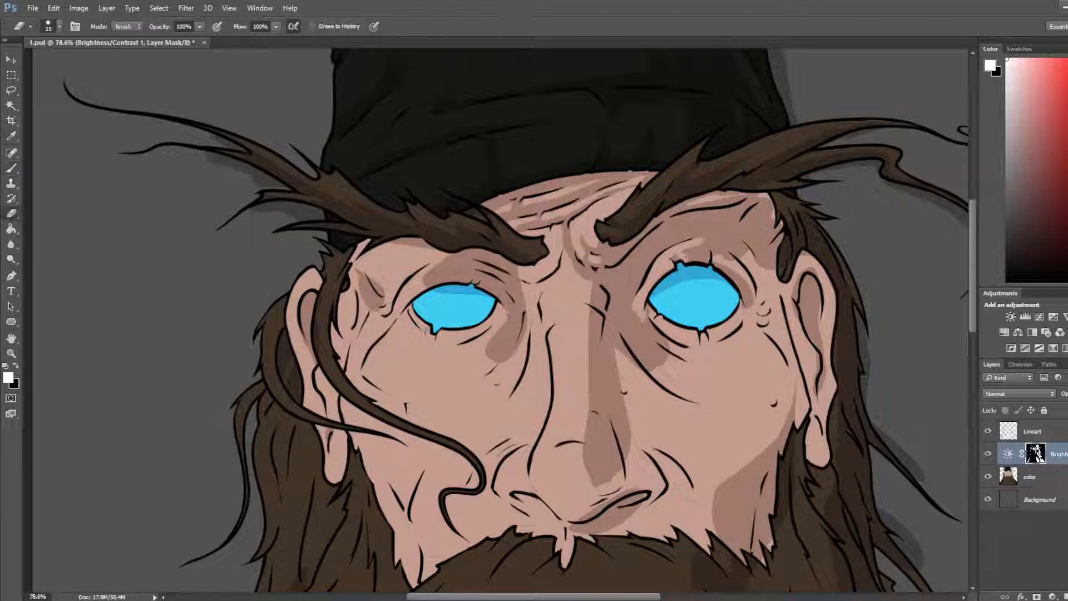
key(bracketleft)
key(b)
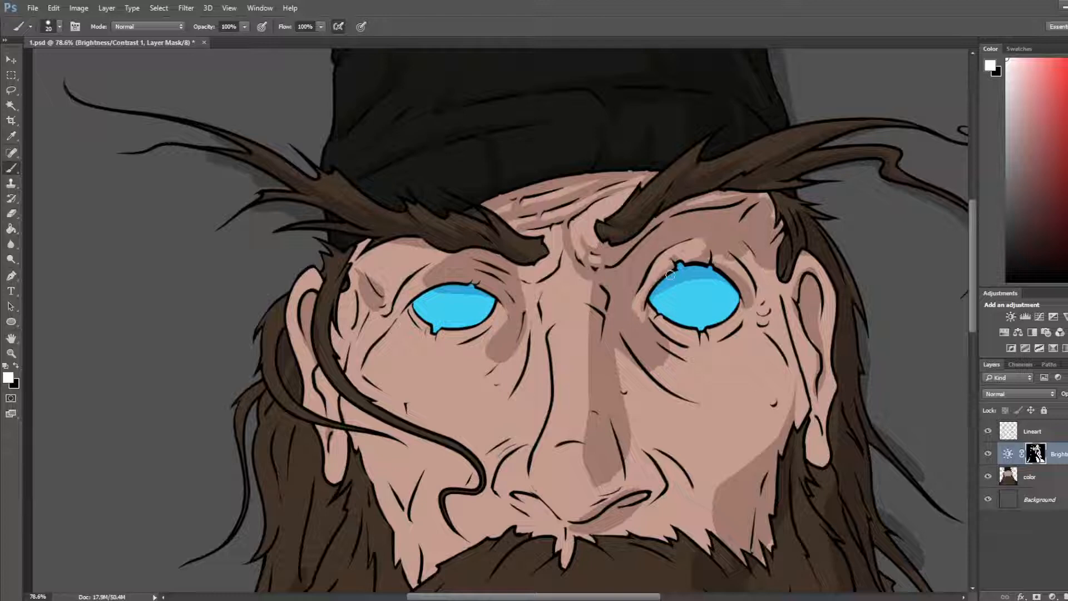
Step: Refine the highlight on the right upper eyelid and erase the shading along the lid's outer edge
key(e)
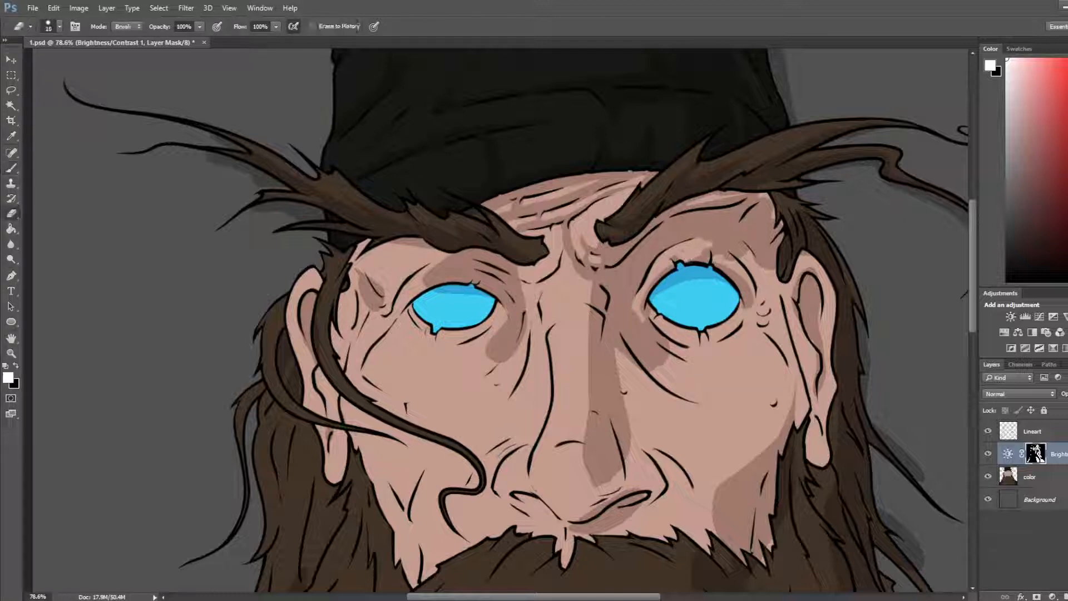
key(b)
key(e)
key(b)
key(e)
key(b)
key(e)
drag(739, 274, 753, 299)
Step: Shade the upper and outer edge of the right eyeball, adding a short shadow streak beneath the upper lash
key(b)
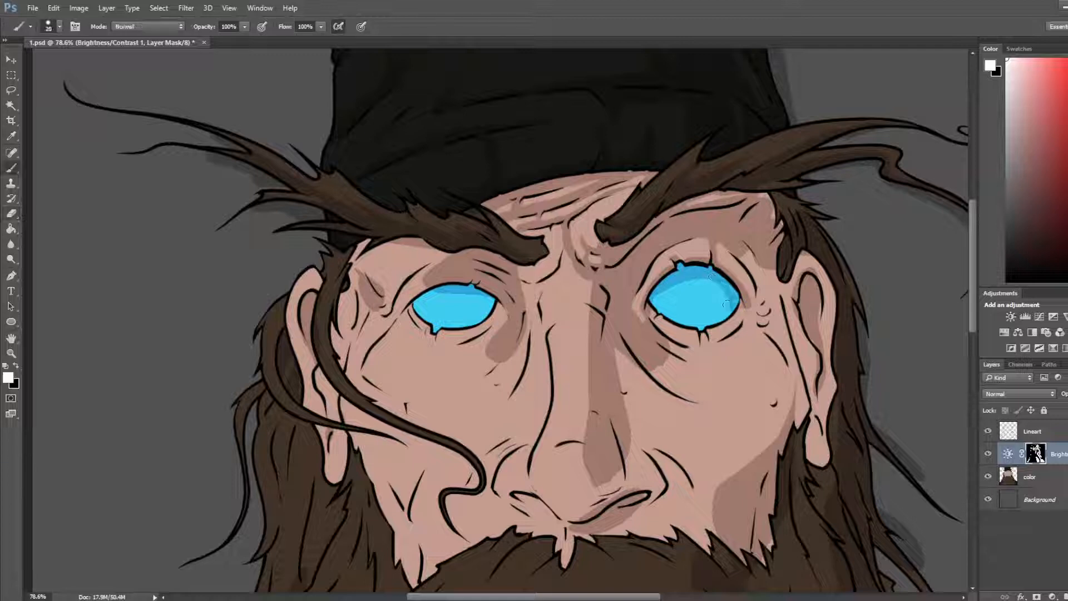
key(e)
key(b)
key(e)
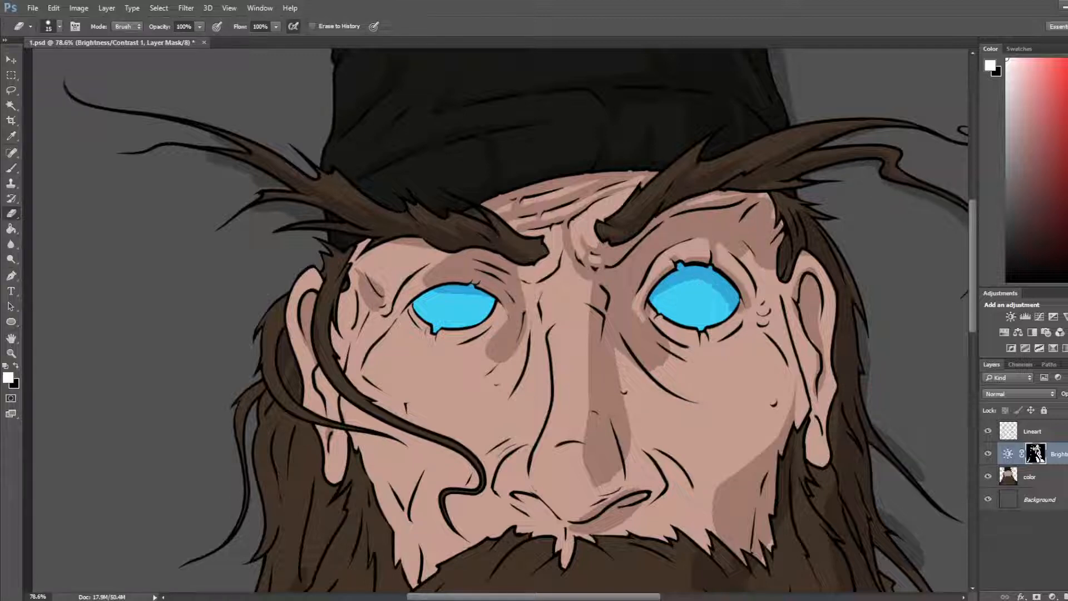
key(b)
key(e)
key(b)
drag(708, 276, 711, 297)
key(e)
Step: Erase a light streak in the shadow along the short crease under the outer part of the right eyebrow
scroll(674, 297, down, 2)
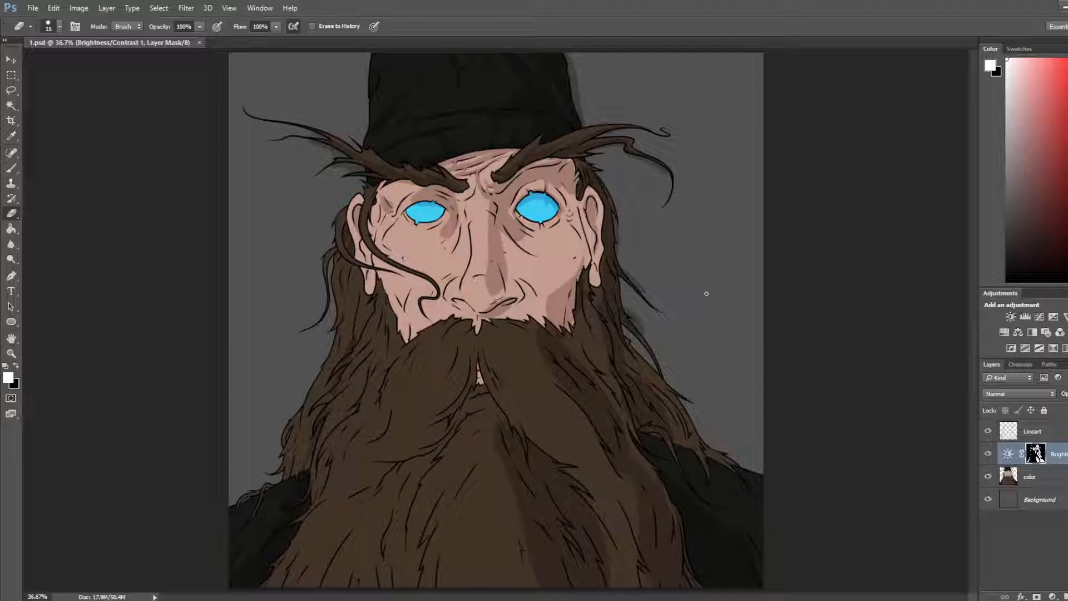
scroll(647, 127, up, 5)
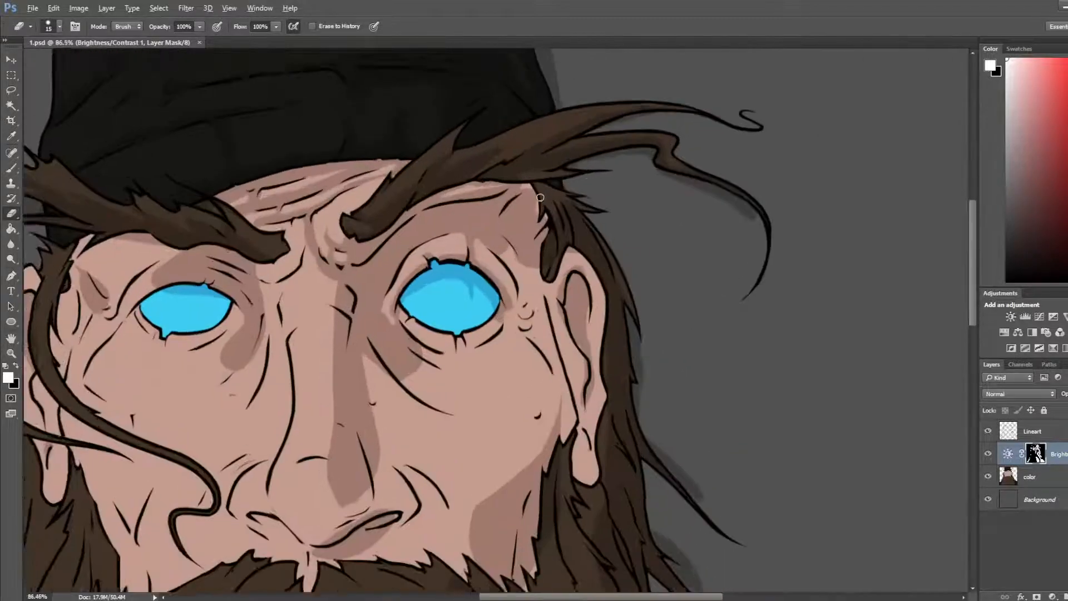
drag(513, 192, 679, 134)
key(b)
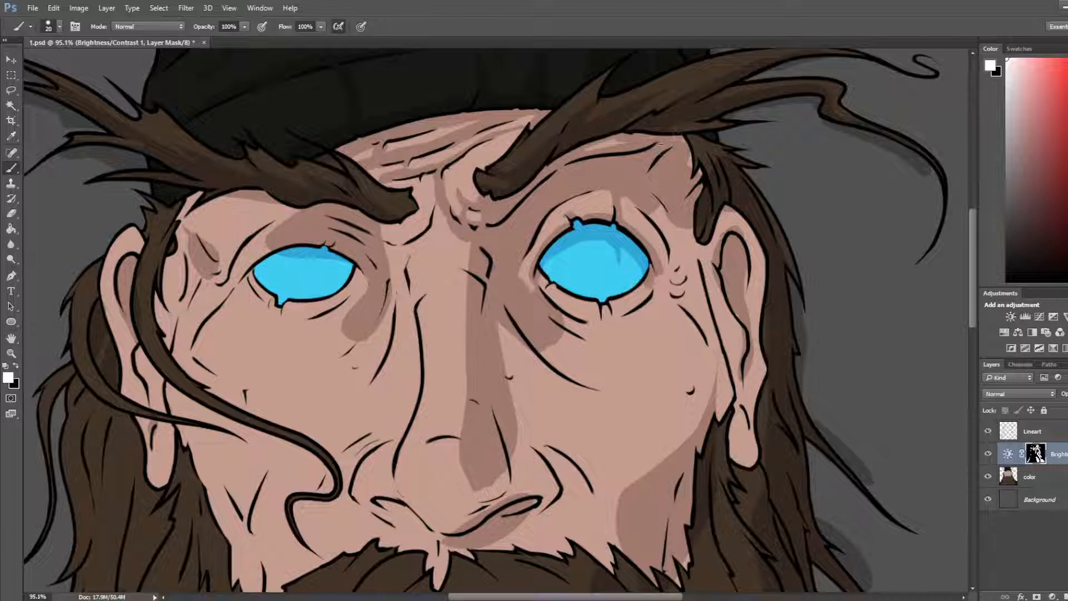
key(e)
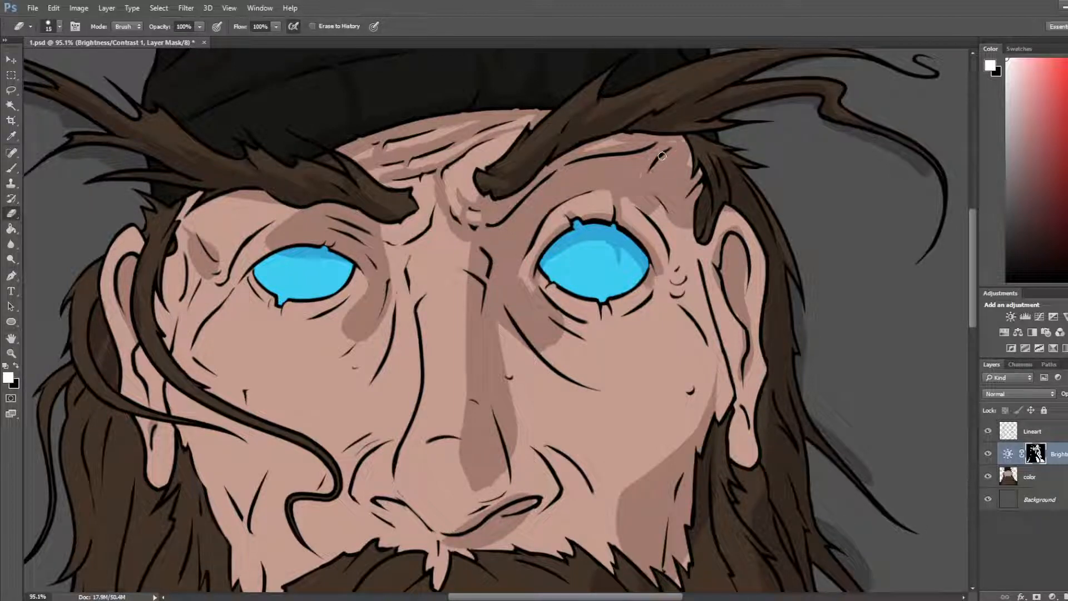
drag(662, 156, 640, 195)
Step: Shape the light streak between the right eyebrow and upper eyelid into a clean fold, alternating brush and eraser
key(b)
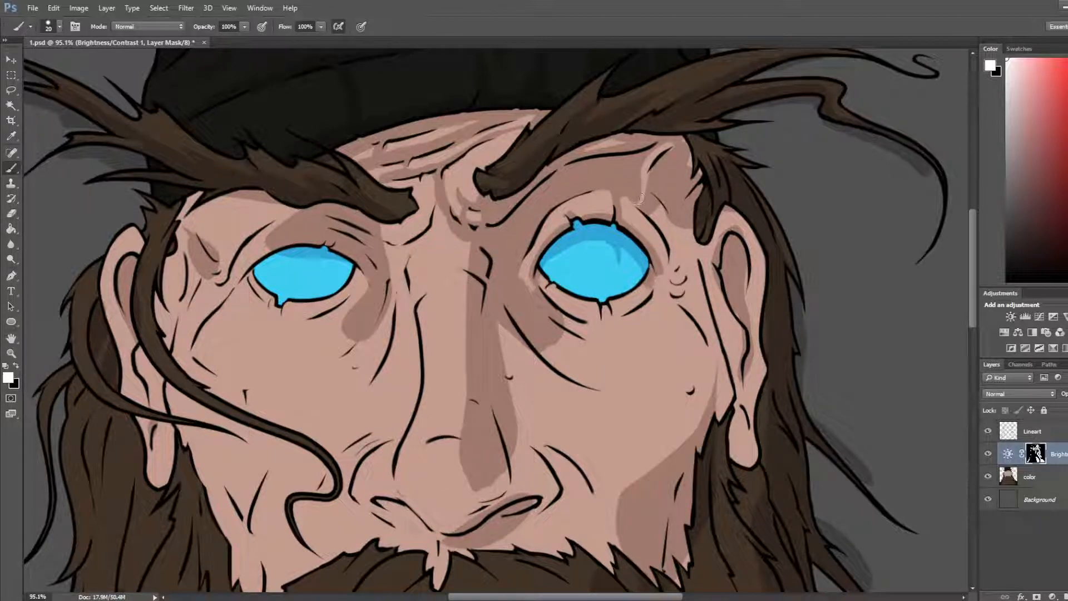
key(e)
key(b)
key(e)
key(b)
key(e)
key(b)
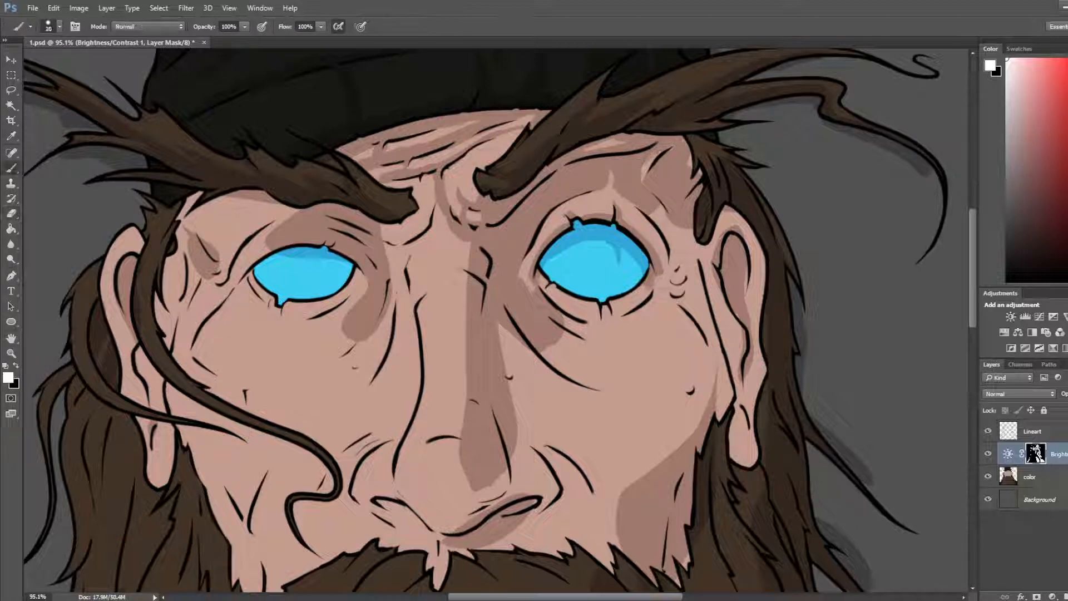
Step: Erase a light streak into the shadow on the temple between the right eye and the sideburn hair
mouse_move(690, 153)
mouse_down()
mouse_move(694, 201)
mouse_move(696, 180)
mouse_up()
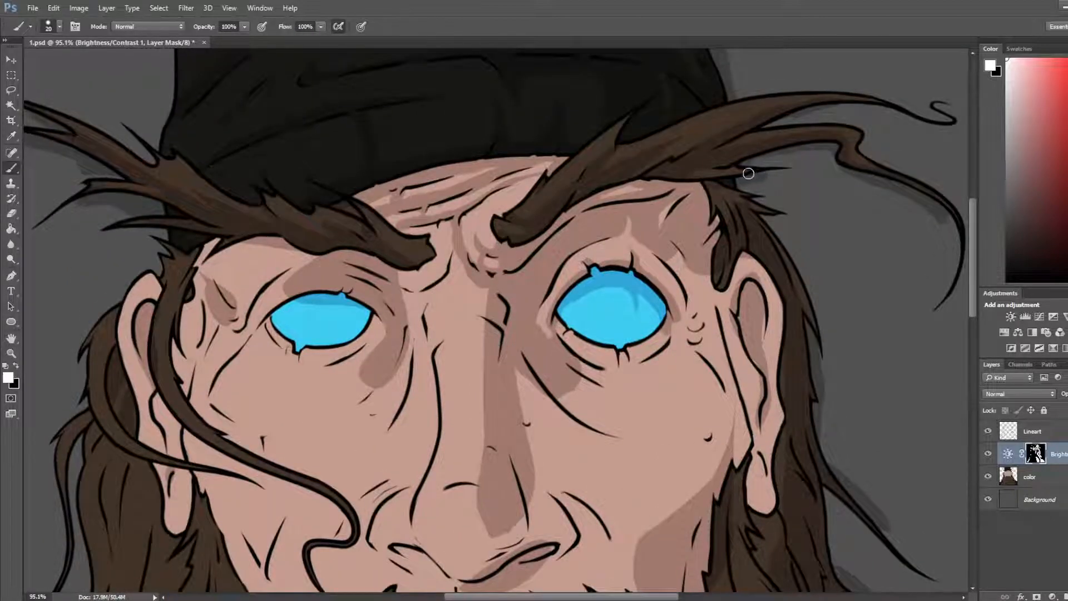
drag(790, 156, 666, 212)
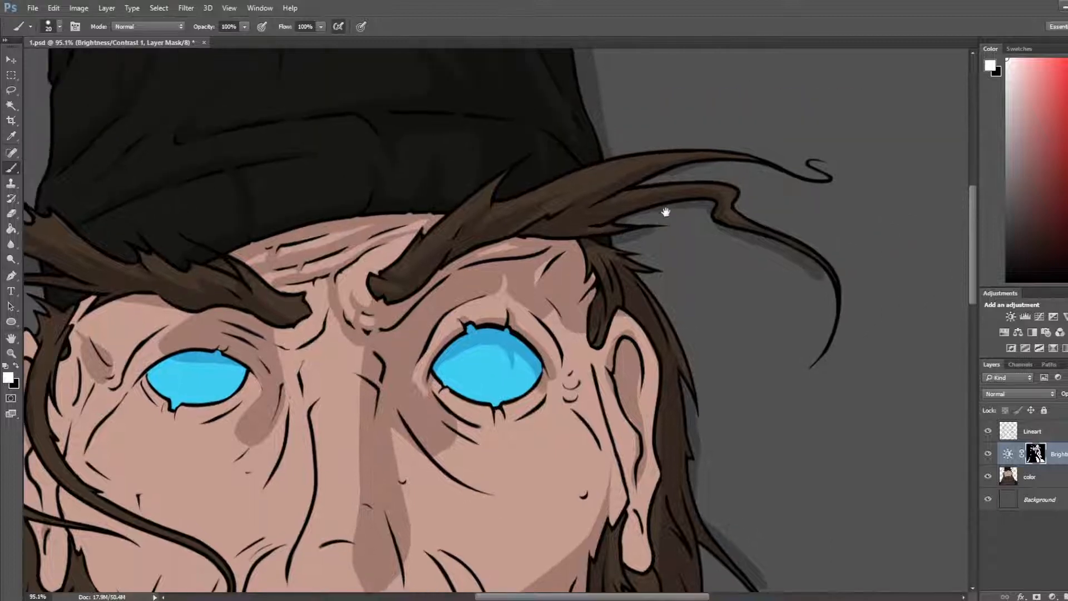
key(e)
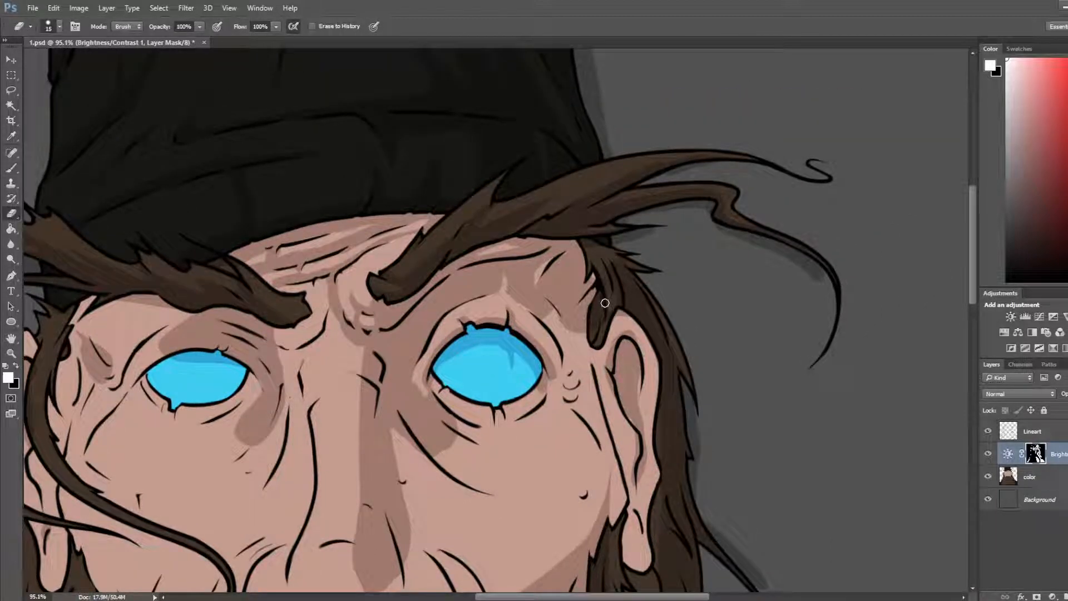
key(b)
key(e)
mouse_move(570, 318)
mouse_down()
mouse_move(594, 279)
mouse_move(566, 317)
mouse_move(580, 355)
mouse_up()
key(b)
key(e)
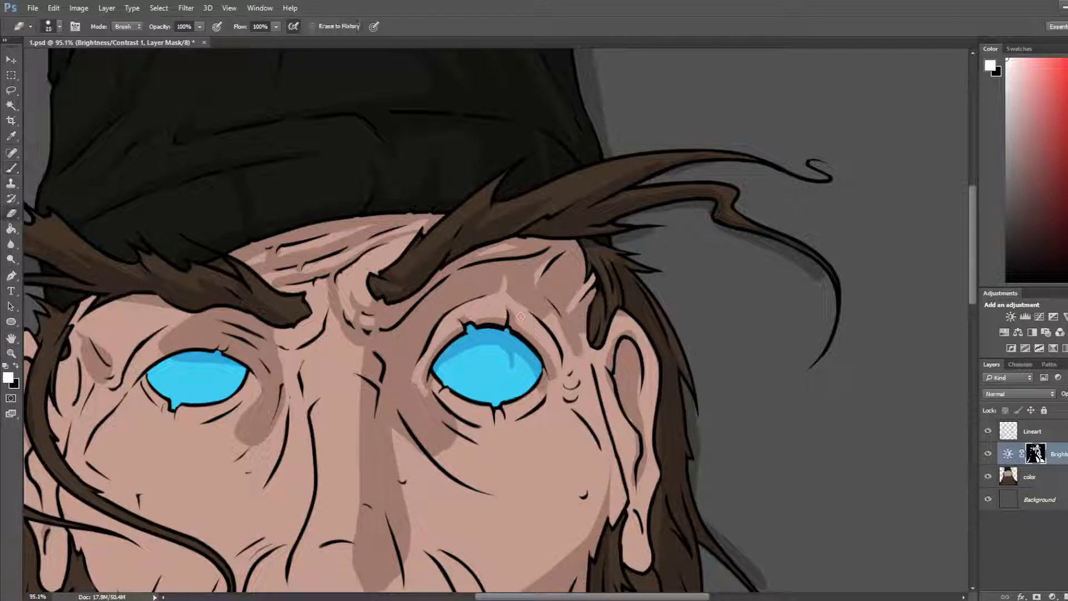
Step: Reshape the temple shadow beside the right eye's outer corner with brush and eraser, and save the file
key(b)
drag(553, 317, 576, 365)
mouse_move(556, 317)
mouse_down()
mouse_move(540, 323)
mouse_move(568, 374)
mouse_move(549, 340)
mouse_up()
key(e)
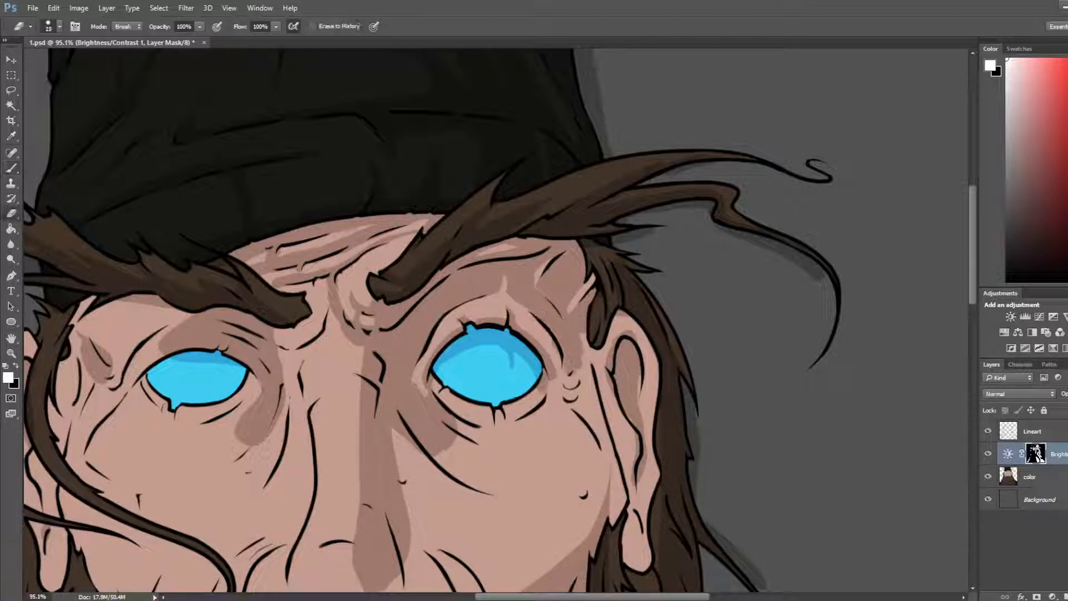
drag(587, 376, 549, 316)
key(ctrl+s)
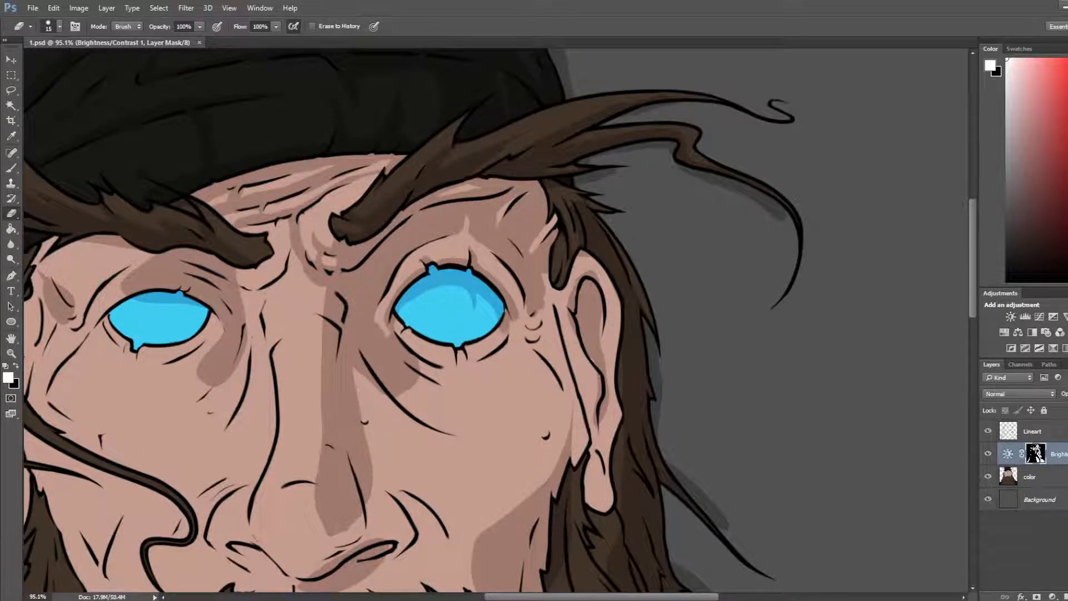
Step: Flip the canvas horizontally and erase the shadow streak beneath the larger eye's upper lash, trimming the eyeball's upper shading
scroll(333, 333, down, 10)
key(ctrl+f)
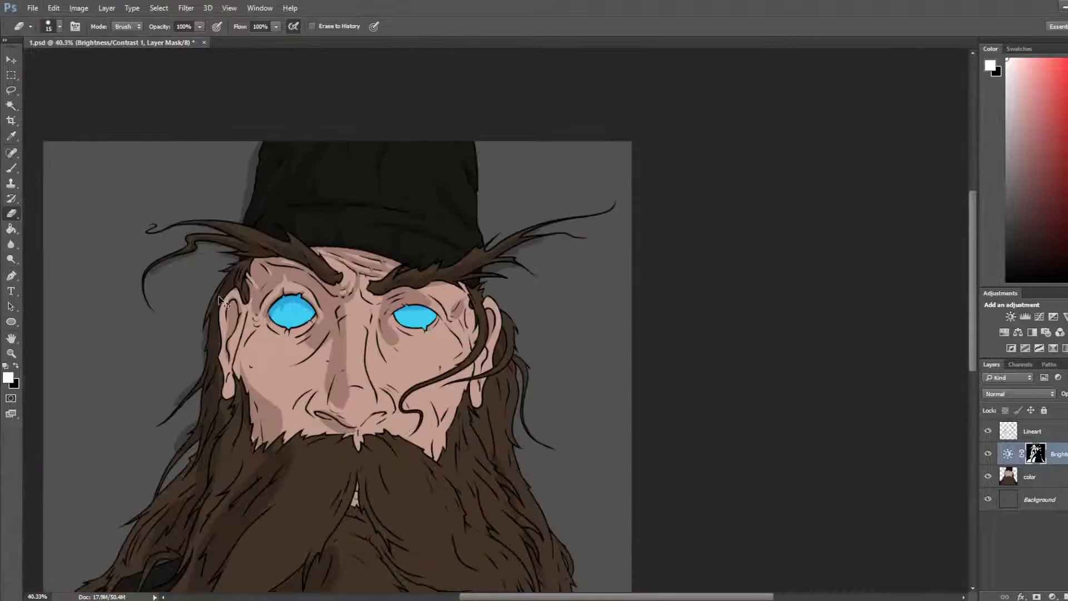
drag(271, 313, 406, 330)
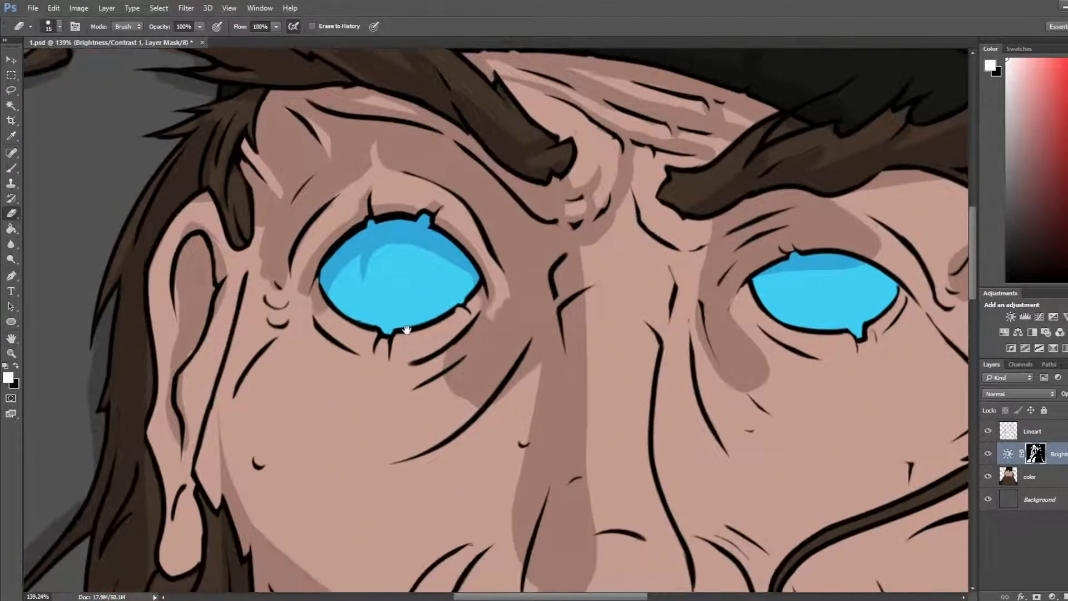
mouse_move(356, 260)
mouse_down()
mouse_move(338, 284)
mouse_move(376, 263)
mouse_move(365, 254)
mouse_up()
mouse_move(329, 290)
mouse_down()
mouse_move(392, 249)
mouse_move(378, 272)
mouse_move(363, 248)
mouse_move(363, 257)
mouse_move(399, 318)
mouse_up()
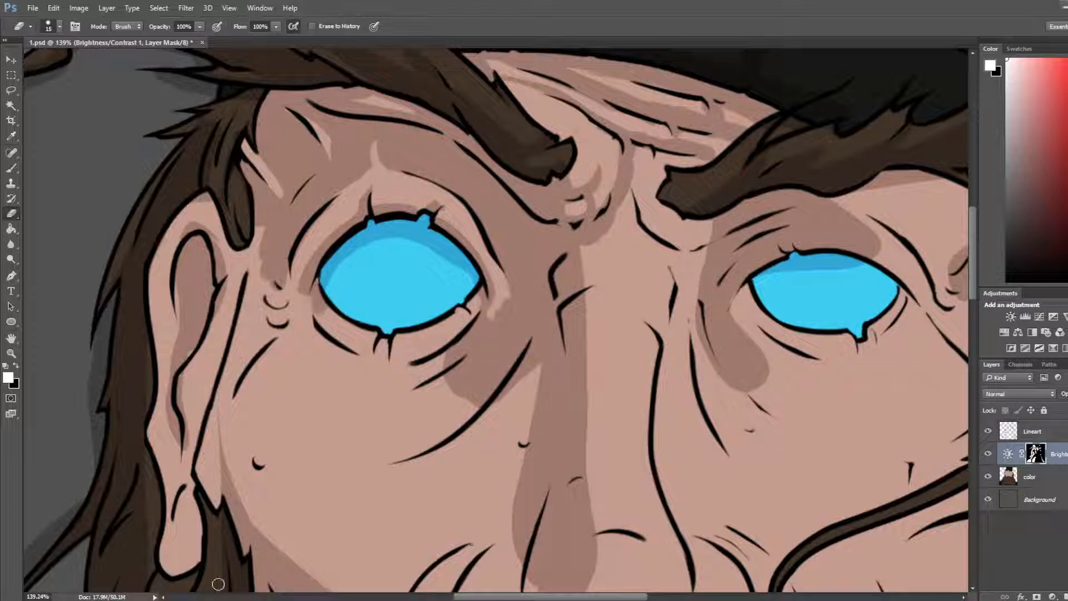
drag(414, 256, 457, 272)
drag(313, 289, 322, 333)
Step: Shade the skin around the larger eye's outer corner and along the crease under its lower lid
key(b)
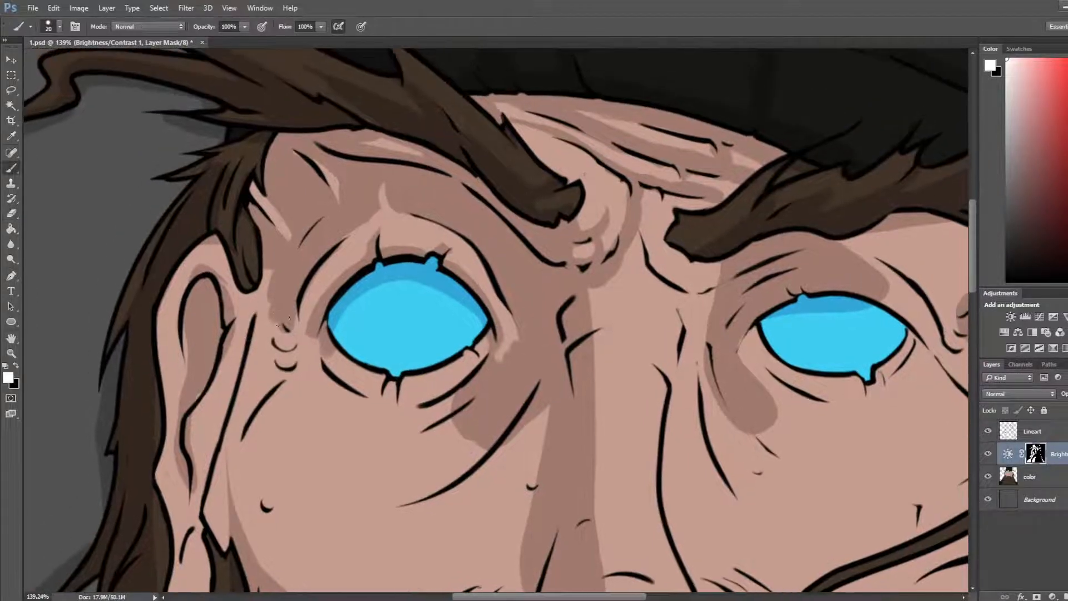
key(e)
key(b)
key(b)
mouse_move(293, 300)
mouse_down()
mouse_move(301, 334)
mouse_move(300, 316)
mouse_move(304, 335)
mouse_move(334, 360)
mouse_move(319, 327)
mouse_move(364, 375)
mouse_move(356, 387)
mouse_move(381, 401)
mouse_up()
key(e)
key(b)
key(e)
key(b)
key(e)
key(b)
key(e)
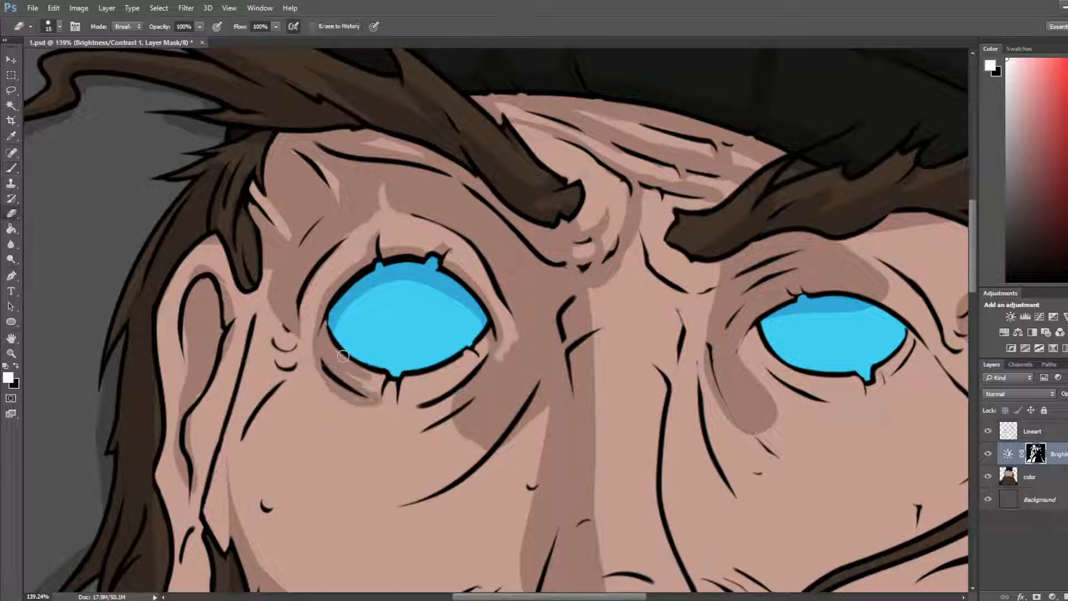
Step: Erase the excess shading between the larger eye's lower outline and the crease below it
drag(337, 352, 369, 375)
key(b)
key(e)
drag(337, 331, 390, 363)
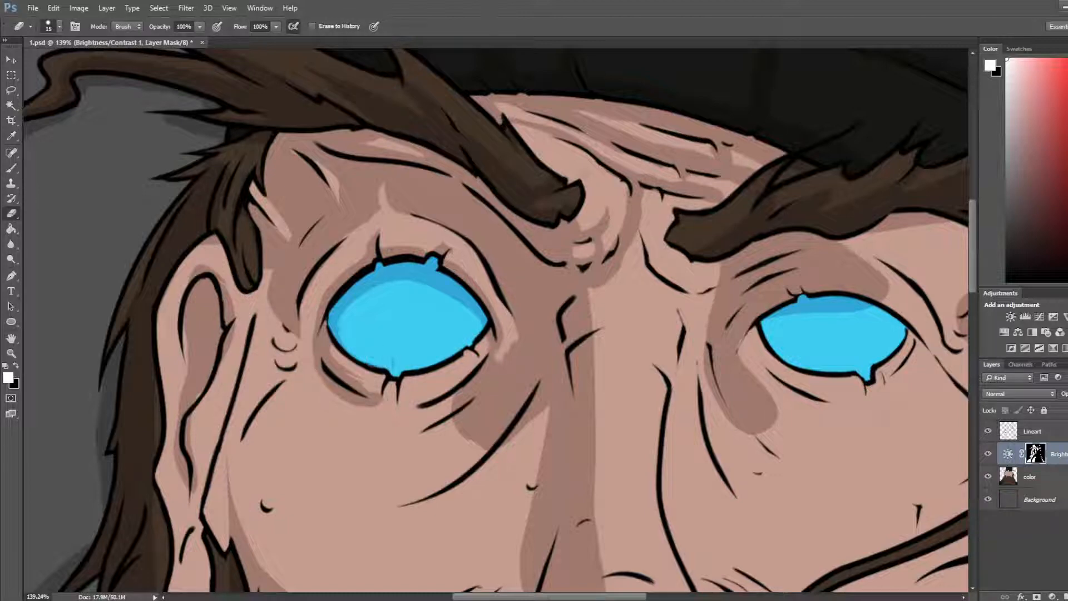
Step: Round off the larger eyeball's upper shadow and extend a thin shadow rim along its sides and lower edge
mouse_move(406, 283)
mouse_down()
mouse_move(353, 311)
mouse_move(403, 285)
mouse_move(400, 294)
mouse_move(417, 290)
mouse_move(400, 288)
mouse_move(424, 304)
mouse_up()
key(b)
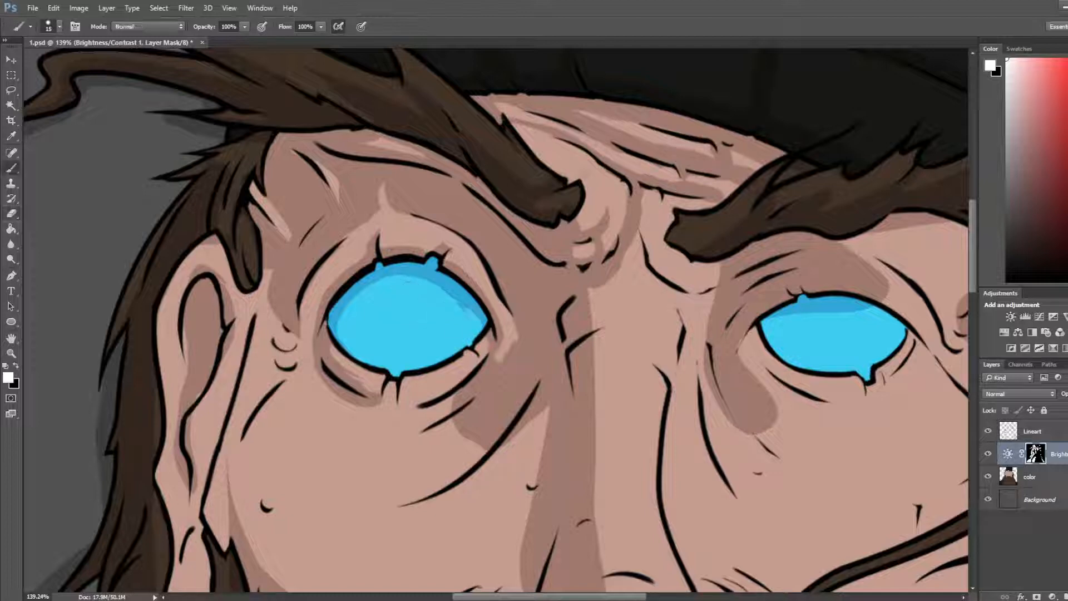
mouse_move(463, 306)
mouse_down()
mouse_move(481, 327)
mouse_move(445, 294)
mouse_up()
key(e)
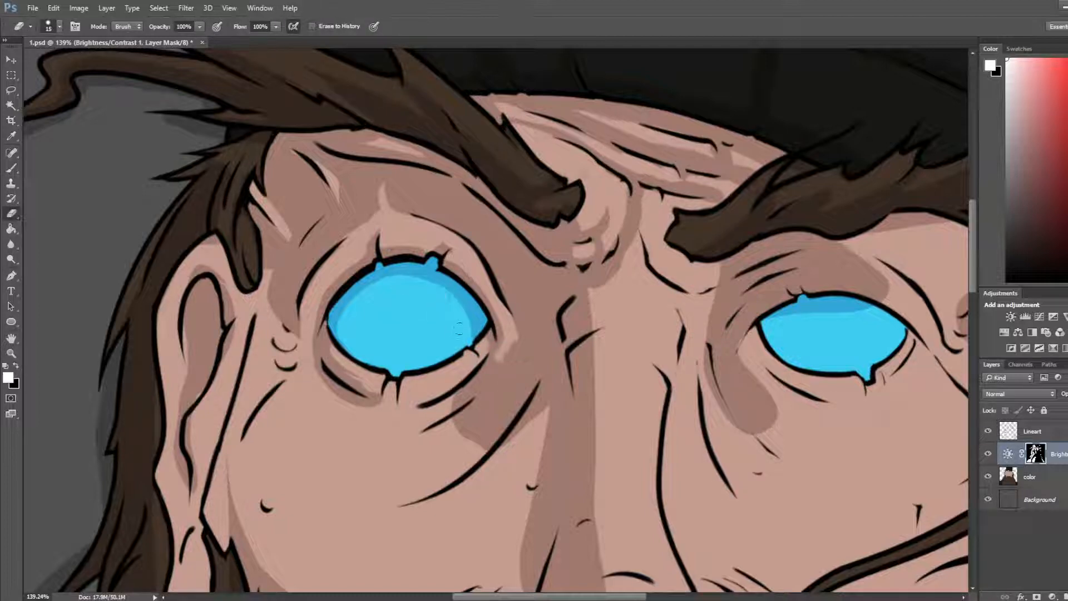
key(b)
mouse_move(340, 332)
mouse_down()
mouse_move(394, 363)
mouse_move(466, 337)
mouse_move(413, 352)
mouse_move(451, 332)
mouse_up()
key(e)
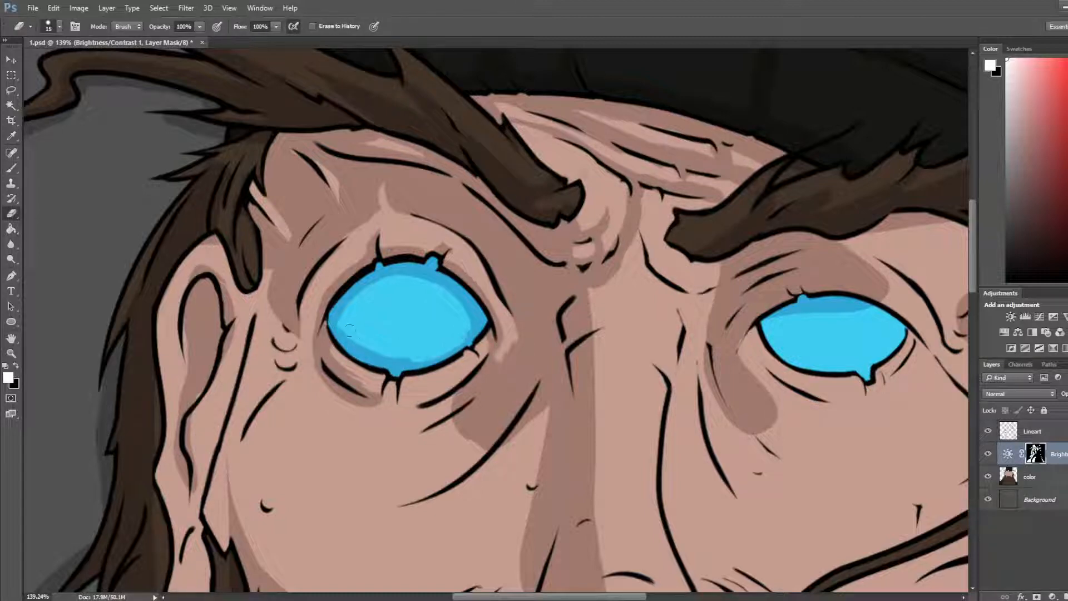
mouse_move(349, 330)
mouse_down()
mouse_move(372, 354)
mouse_move(347, 342)
mouse_move(407, 356)
mouse_up()
Step: Paint a short shadow streak above the larger eye's lower lash and trim it to a tapered point
key(b)
mouse_move(378, 330)
mouse_down()
mouse_move(369, 353)
mouse_move(375, 327)
mouse_move(381, 348)
mouse_up()
key(e)
key(ctrl+z)
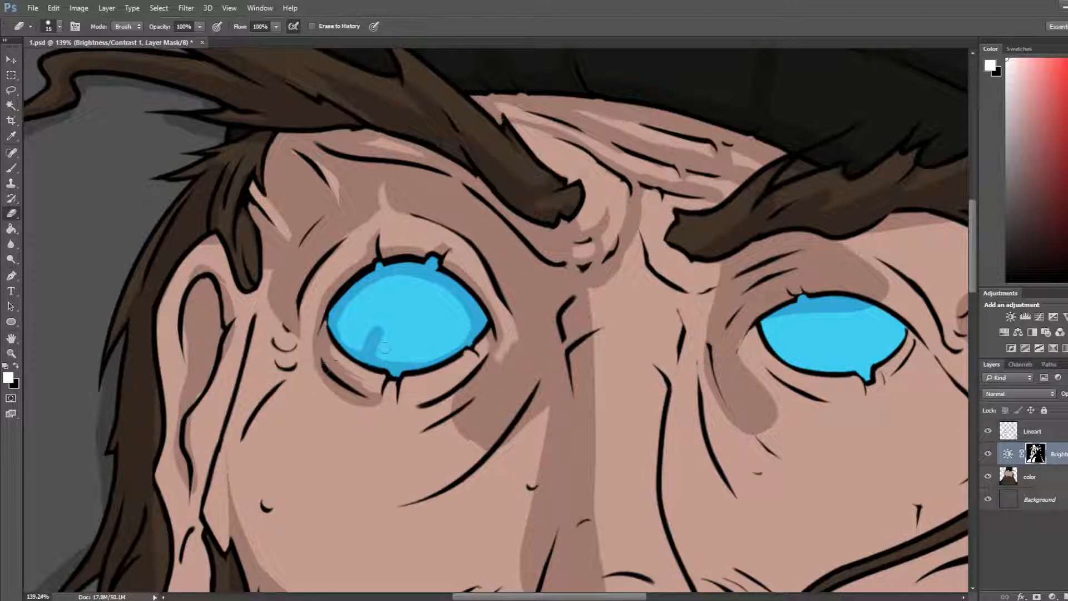
drag(385, 348, 388, 322)
Step: Shade the small skin bumps beside the larger eye's outer corner, alternating brush and eraser
key(b)
mouse_move(273, 340)
mouse_down()
mouse_move(298, 348)
mouse_move(290, 340)
mouse_move(295, 381)
mouse_move(321, 342)
mouse_up()
key(e)
key(b)
key(e)
key(b)
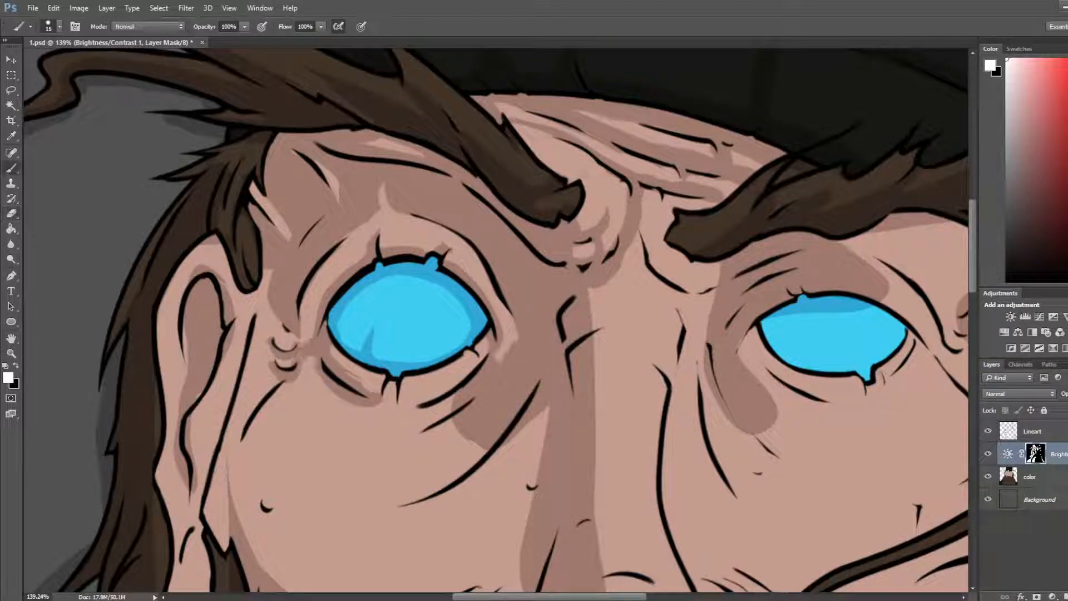
key(e)
key(b)
Step: Shade the strip between the ear and the cheek line beside the larger eye, and clean its edges
drag(264, 275, 209, 448)
key(e)
drag(235, 329, 216, 406)
key(b)
mouse_move(225, 361)
mouse_down()
mouse_move(198, 474)
mouse_move(178, 505)
mouse_up()
mouse_move(208, 452)
mouse_down()
mouse_move(194, 511)
mouse_move(205, 334)
mouse_move(222, 343)
mouse_up()
key(e)
key(b)
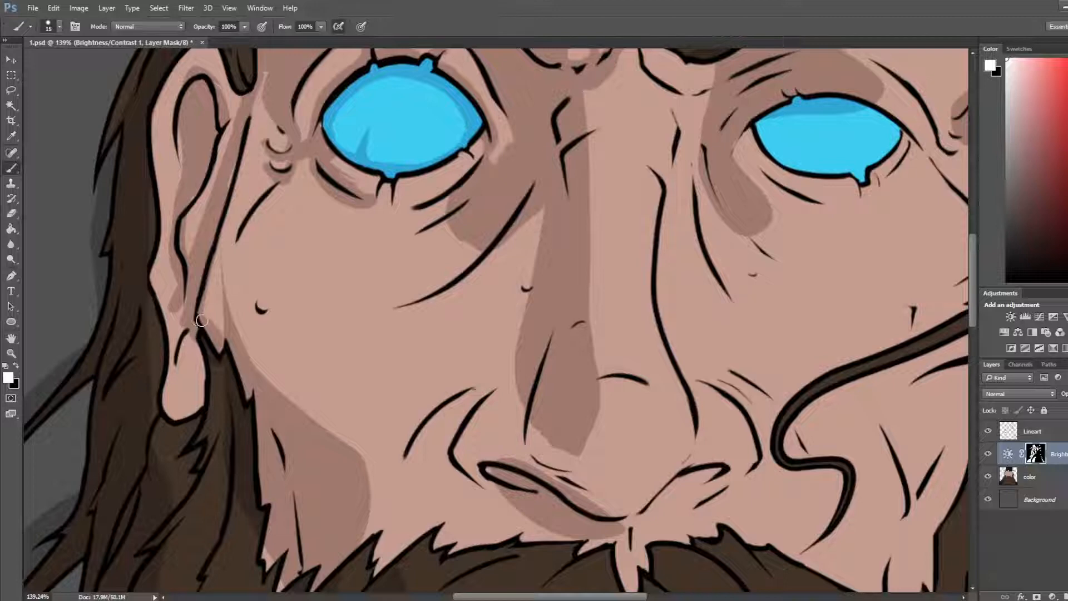
key(e)
drag(215, 257, 219, 301)
key(b)
Step: Shade the crease above the earlobe on the larger eye's side and trim the shadow close to the line
drag(187, 332, 179, 386)
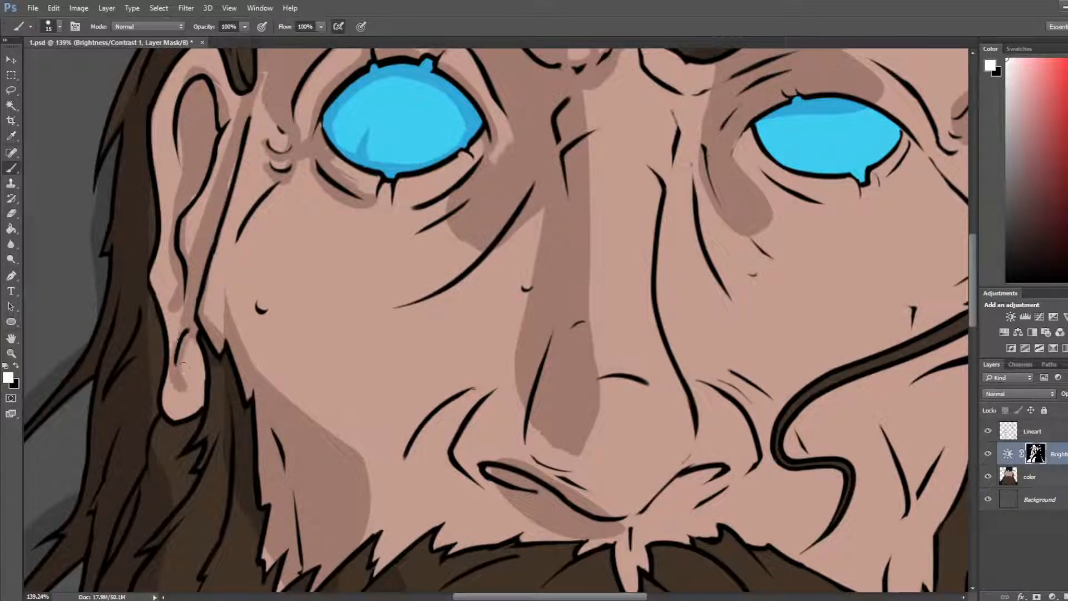
key(e)
drag(192, 333, 185, 342)
key(b)
drag(186, 332, 179, 387)
key(e)
key(b)
key(e)
key(b)
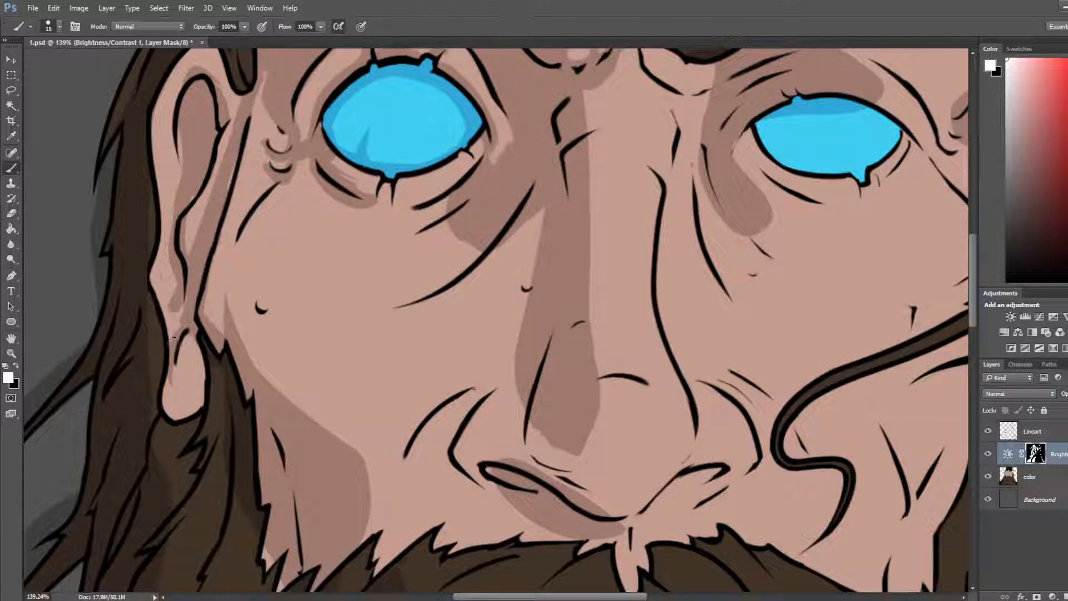
mouse_move(179, 336)
mouse_down()
mouse_move(164, 424)
mouse_move(187, 424)
mouse_move(167, 426)
mouse_move(167, 403)
mouse_move(191, 429)
mouse_move(307, 493)
mouse_up()
key(e)
key(b)
mouse_move(242, 475)
mouse_down()
mouse_move(233, 368)
mouse_move(240, 312)
mouse_up()
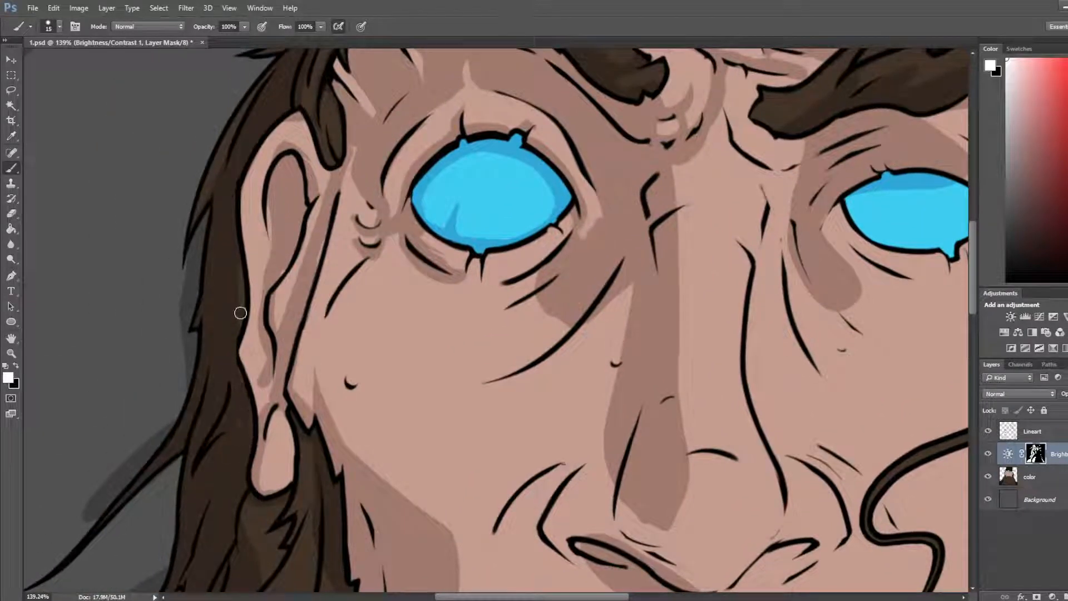
Step: Refine the shadow inside the upper ear and erase excess shading along the ear's top and front rim
key(e)
key(b)
drag(269, 198, 287, 252)
key(e)
drag(272, 151, 303, 155)
drag(289, 117, 301, 116)
mouse_move(308, 158)
mouse_down()
mouse_move(323, 198)
mouse_move(306, 206)
mouse_move(336, 171)
mouse_up()
key(b)
key(e)
key(b)
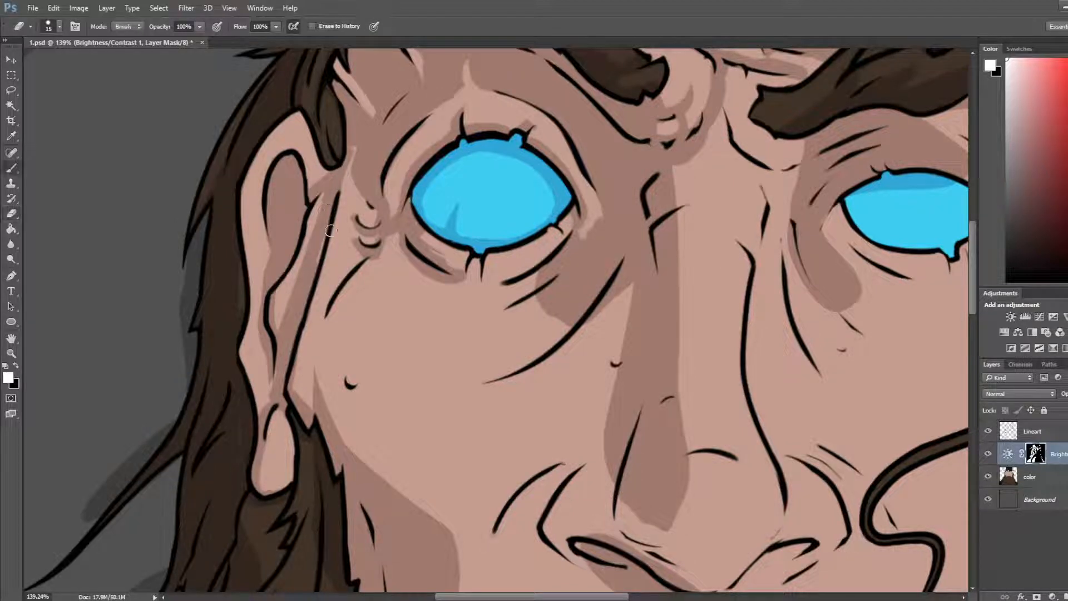
Step: Narrow the shadow strip in front of the ear, leaving a light edge beside the cheek line
drag(327, 231, 288, 340)
key(e)
mouse_move(326, 194)
mouse_down()
mouse_move(283, 290)
mouse_move(277, 324)
mouse_move(281, 311)
mouse_move(290, 331)
mouse_move(273, 337)
mouse_move(279, 324)
mouse_move(271, 381)
mouse_up()
key(b)
key(e)
key(b)
key(e)
key(b)
key(e)
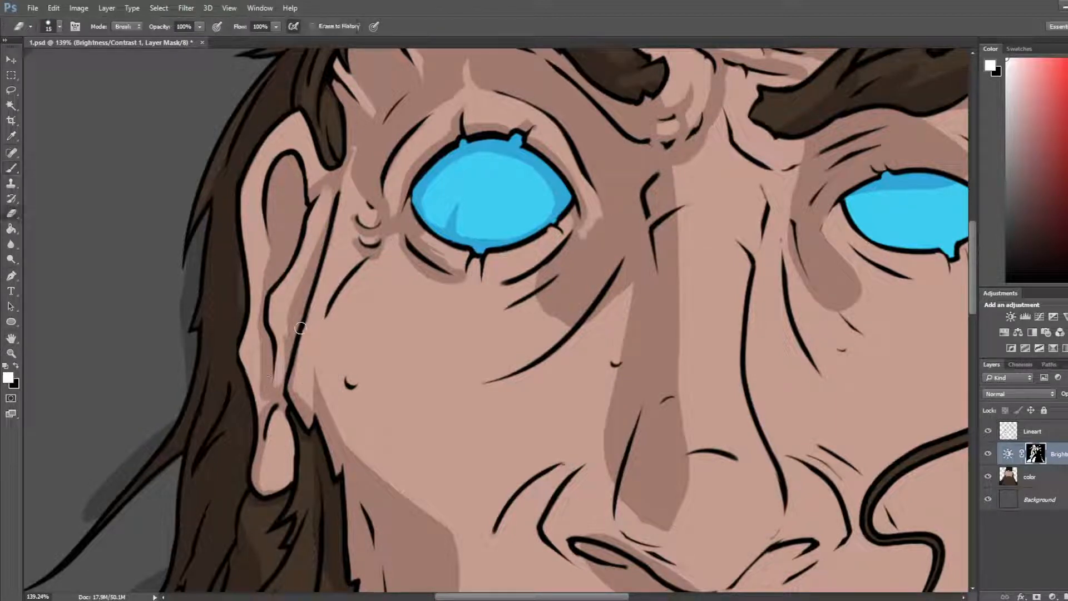
Step: Flip the canvas back to its original orientation and shade the front rim of the upper right ear
key(ctrl+0)
scroll(639, 207, up, 6)
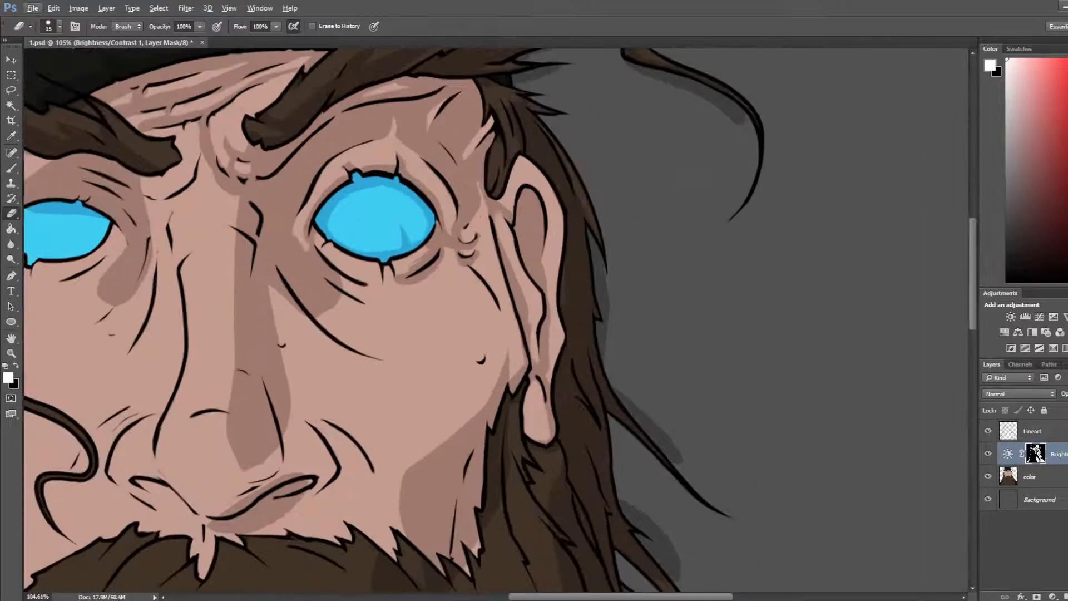
key(b)
drag(517, 186, 516, 223)
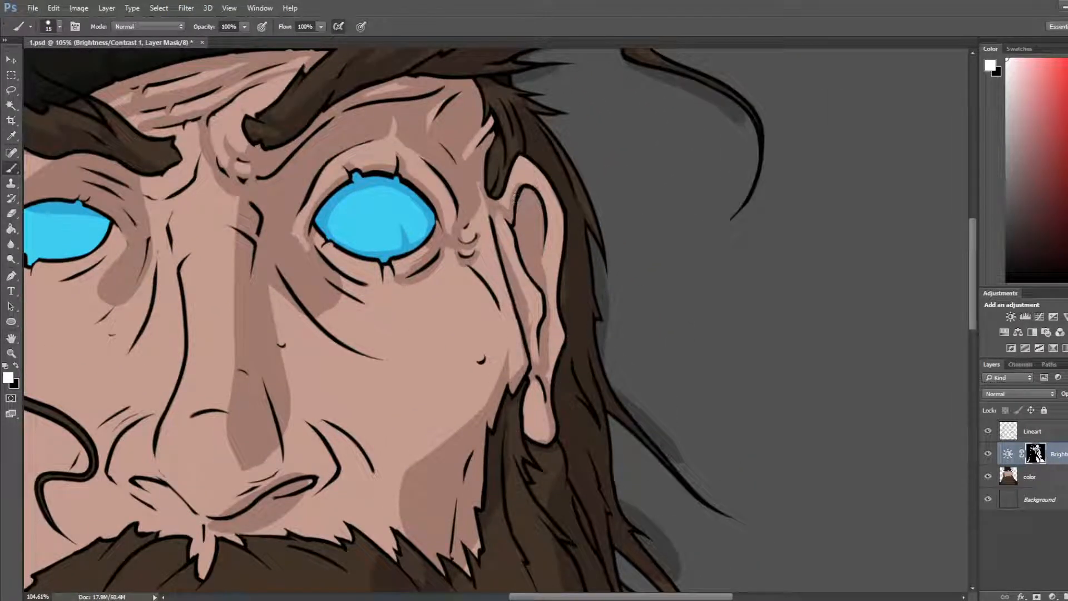
Step: Shade the fold above the left eye and erase a light band along its upper lid
drag(543, 186, 527, 292)
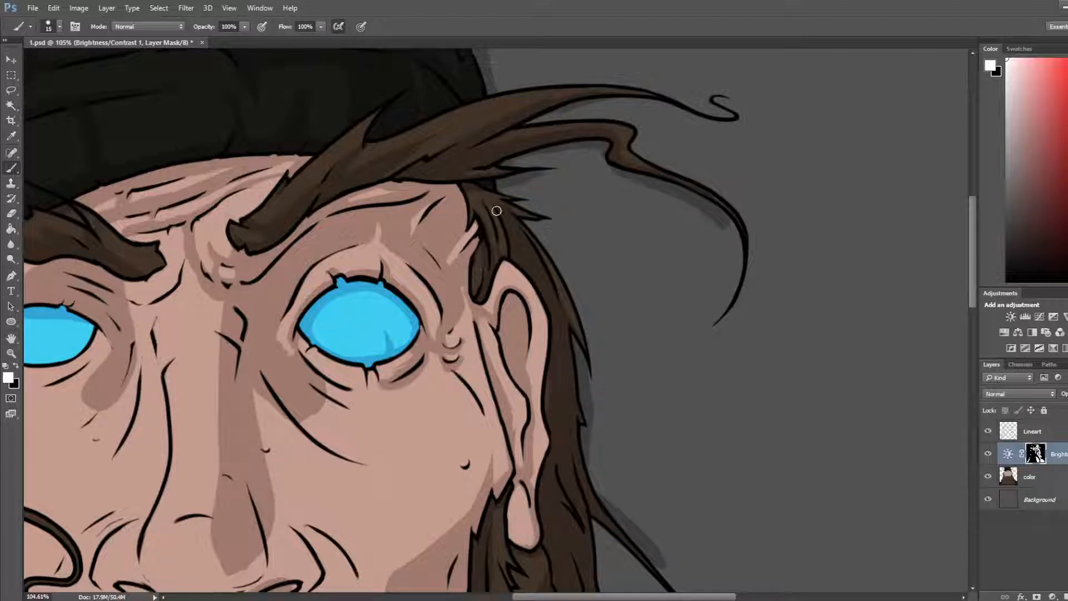
drag(498, 210, 624, 258)
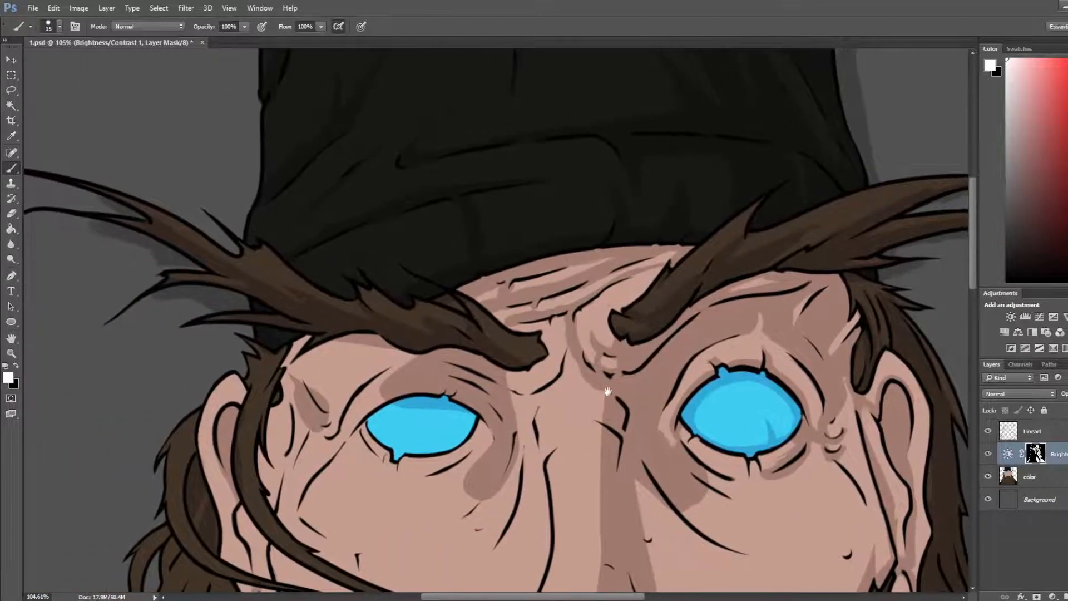
drag(617, 356, 640, 231)
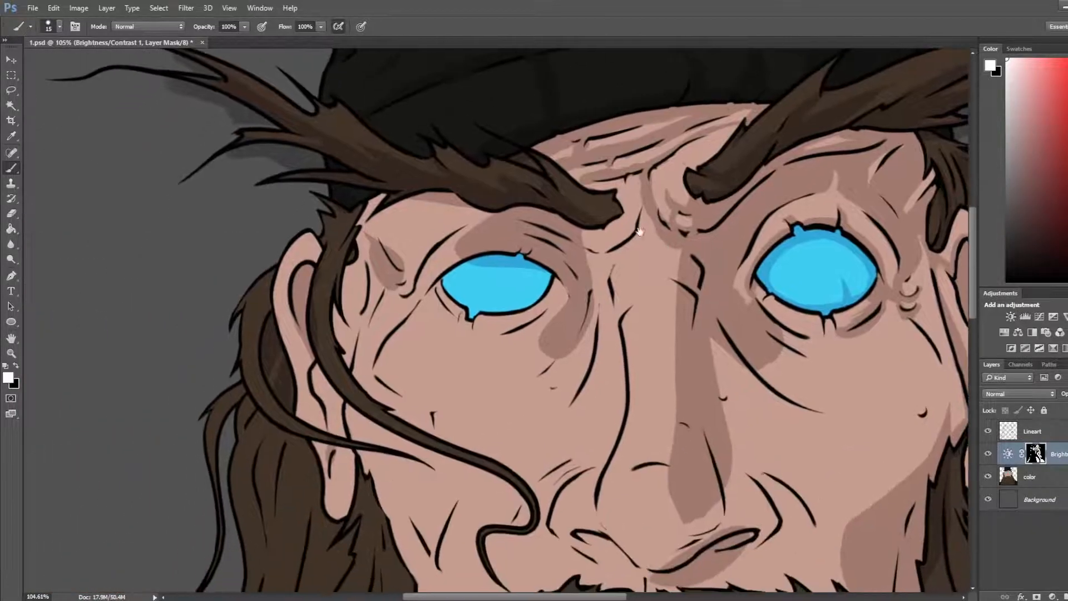
mouse_move(483, 219)
mouse_down()
mouse_move(415, 290)
mouse_move(492, 217)
mouse_move(411, 270)
mouse_move(414, 279)
mouse_move(456, 238)
mouse_move(504, 242)
mouse_move(483, 252)
mouse_up()
key(e)
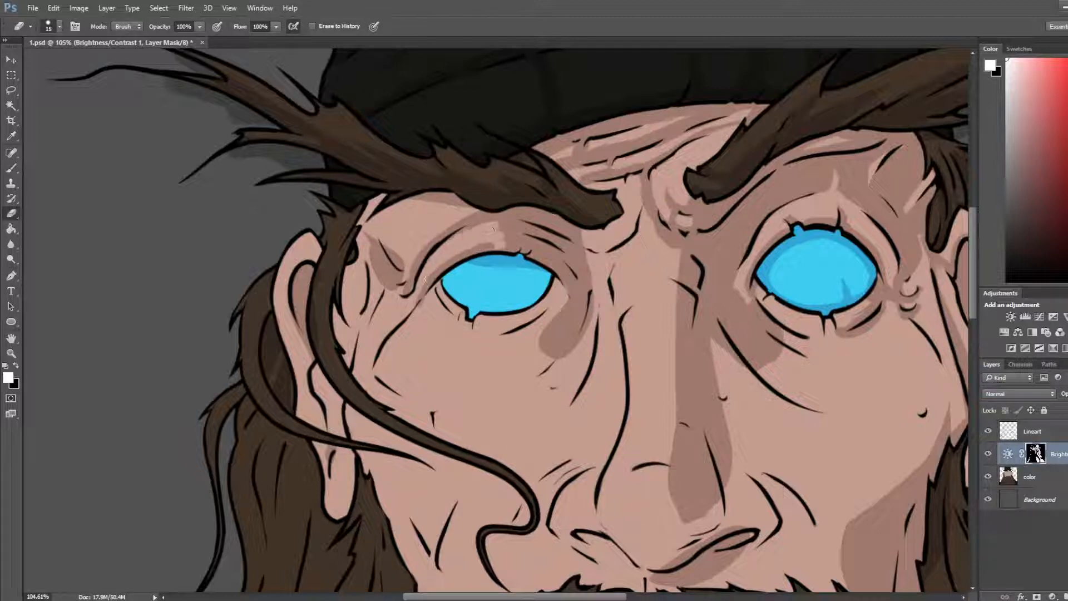
mouse_move(479, 234)
mouse_down()
mouse_move(528, 231)
mouse_move(484, 225)
mouse_move(517, 228)
mouse_move(528, 253)
mouse_up()
key(b)
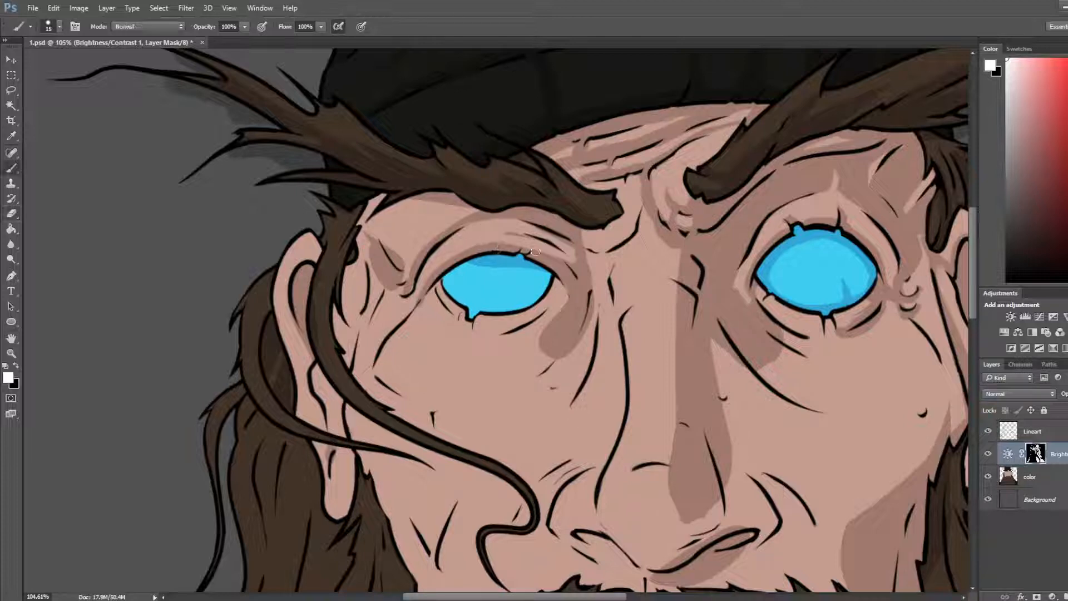
key(e)
drag(529, 241, 518, 236)
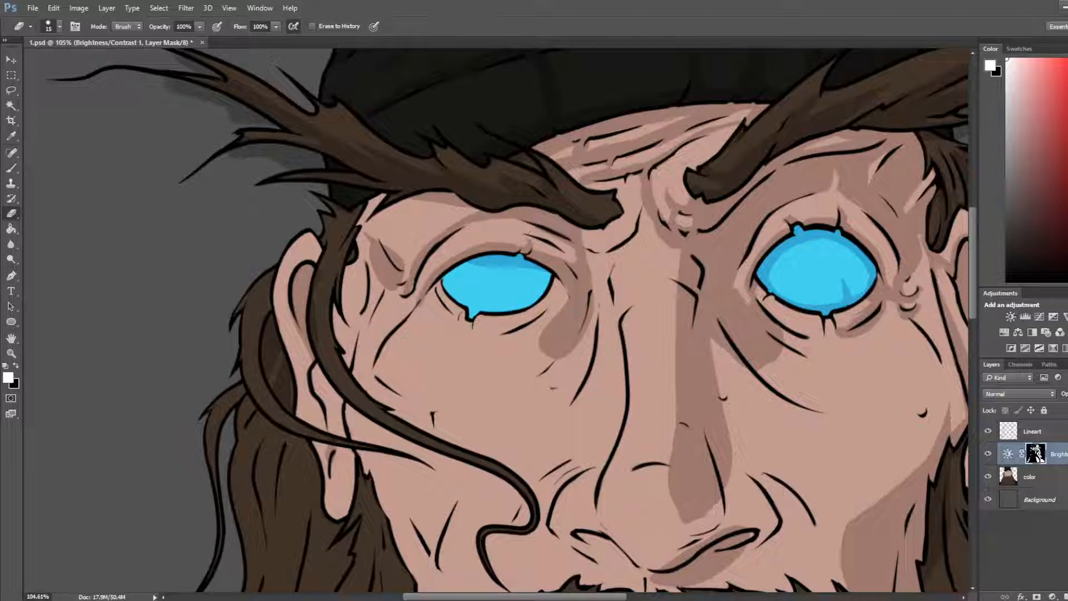
Step: Flip the canvas horizontally, erase a thin light streak in the shadow between the brow and the larger eye, and save
scroll(510, 250, down, 8)
key(ctrl+shift+h)
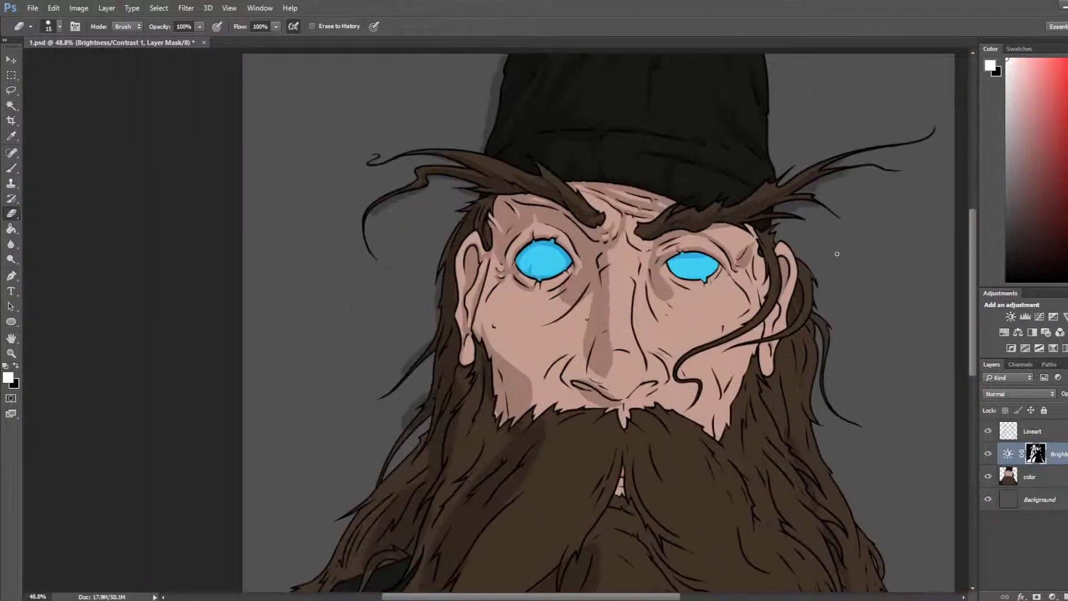
scroll(584, 233, up, 4)
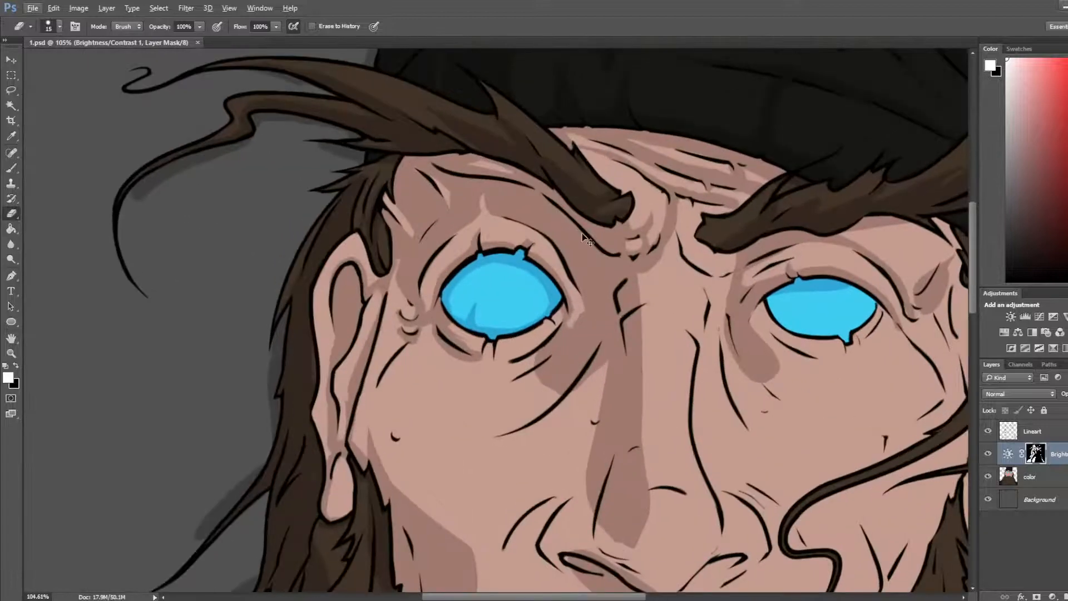
key(b)
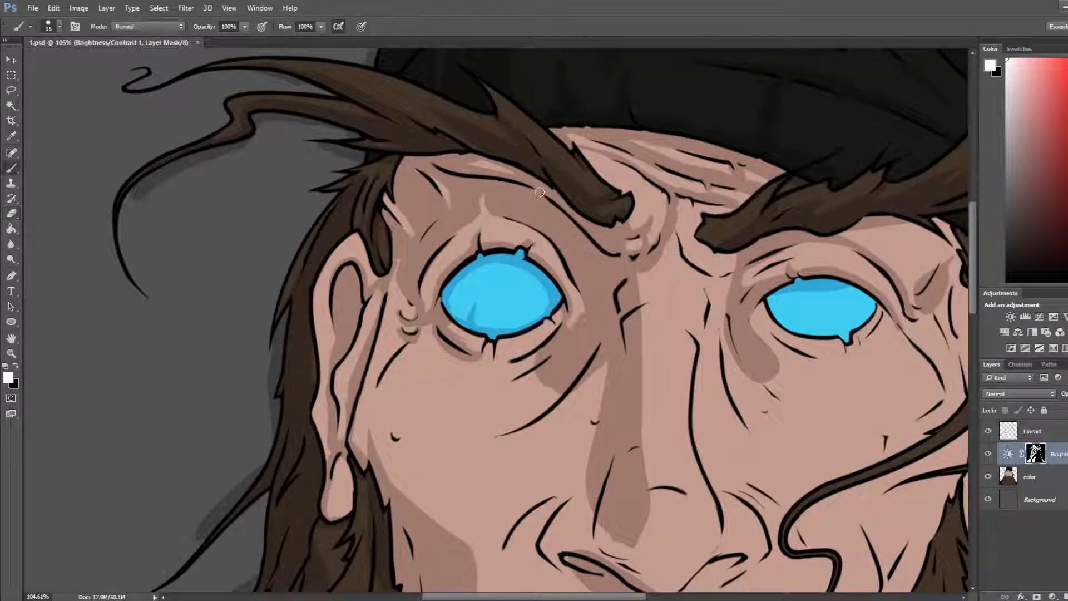
click(540, 194)
key(e)
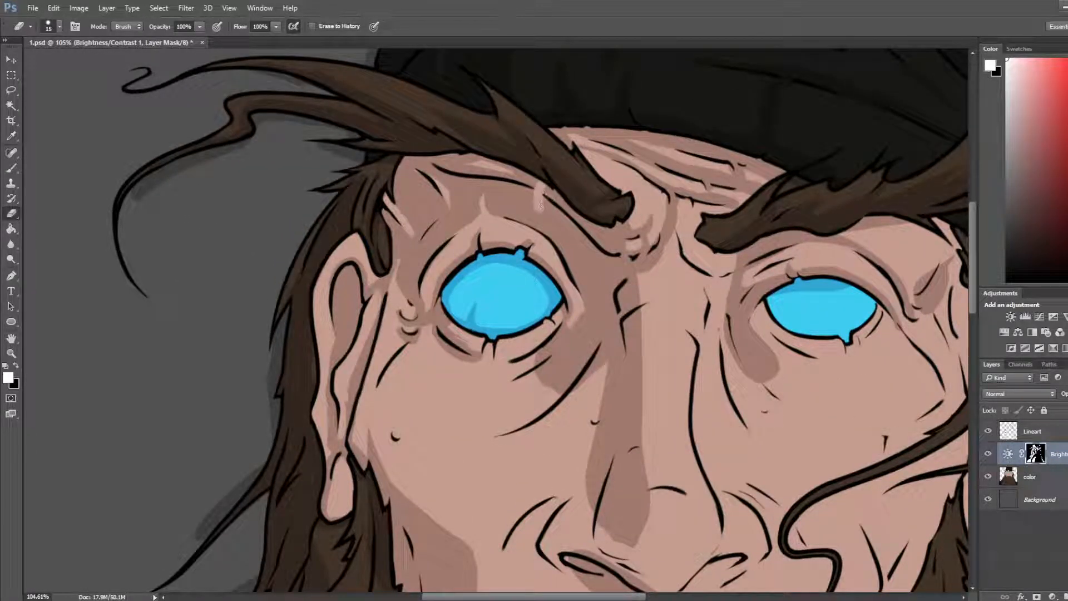
key(b)
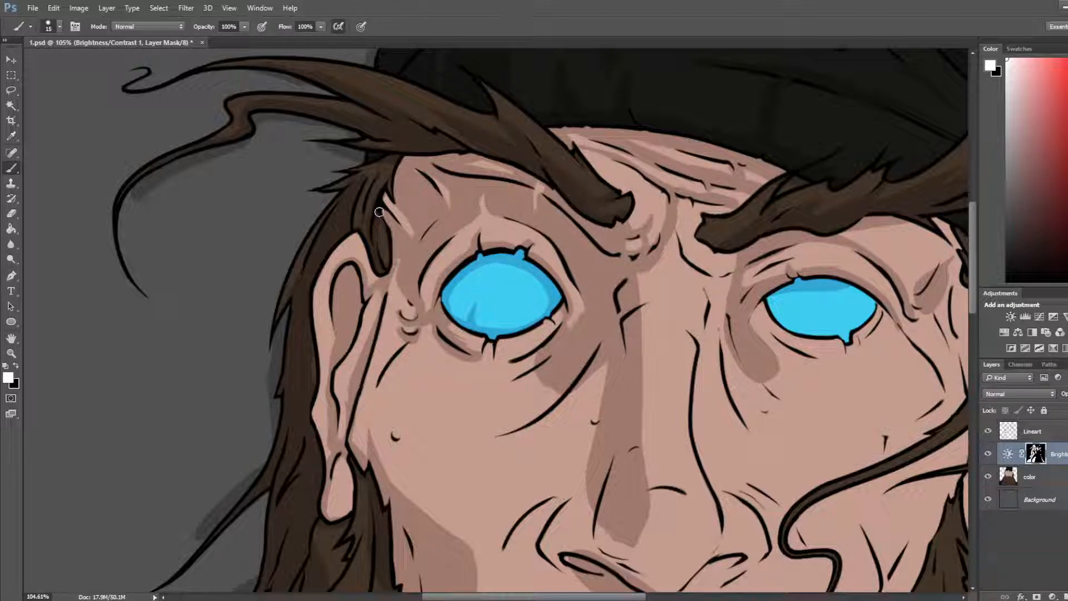
key(e)
key(b)
scroll(615, 147, down, 12)
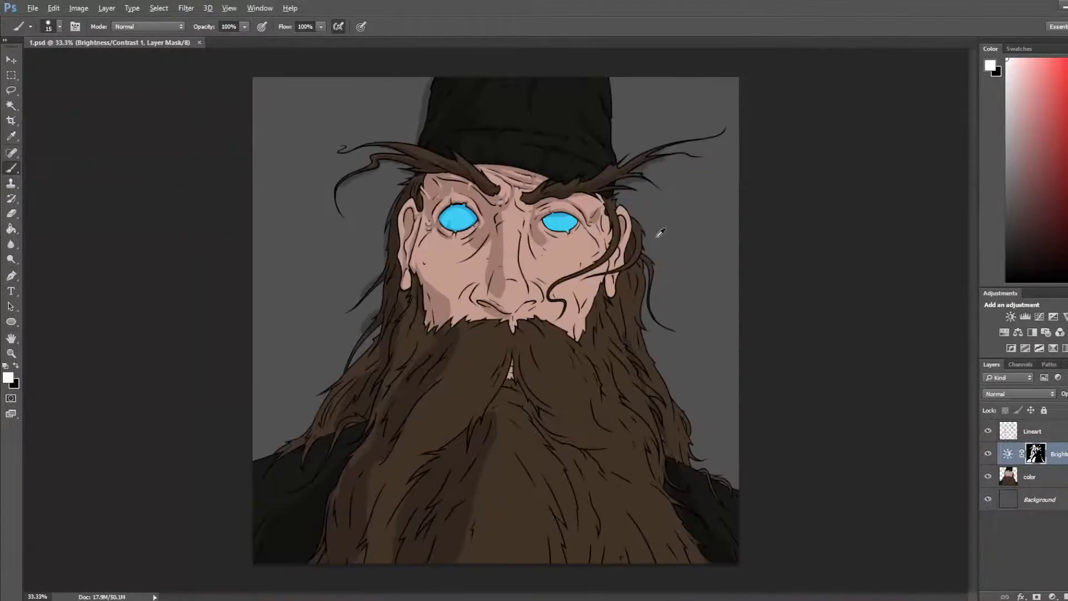
key(ctrl+s)
Step: Extend the shadow along the long crease under the larger eye and shade beneath the short crease above it
scroll(443, 195, up, 4)
scroll(445, 195, up, 3)
key(e)
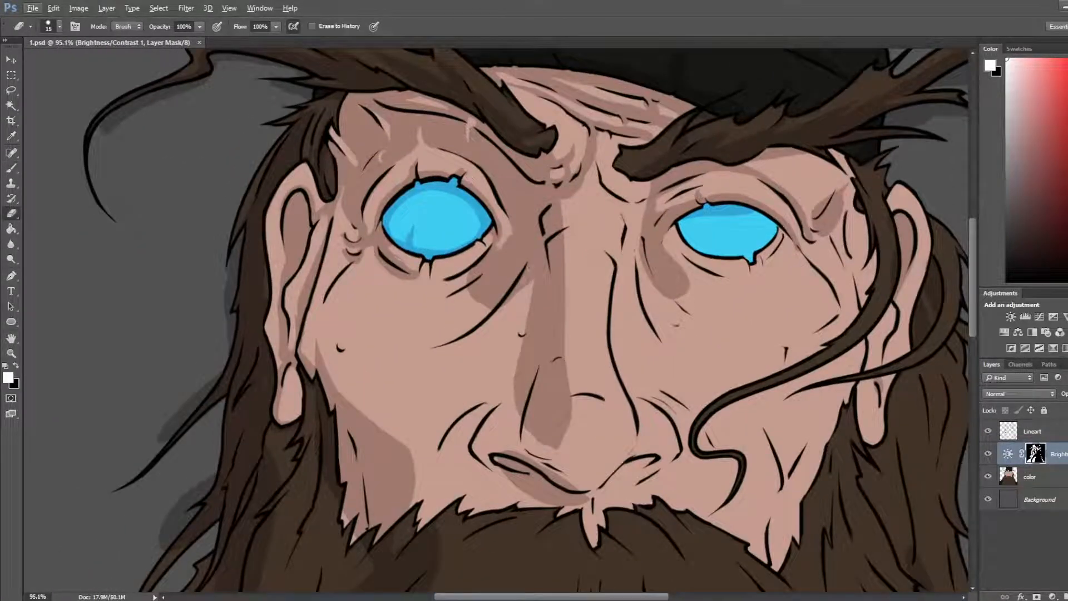
drag(513, 295, 536, 268)
key(b)
drag(435, 343, 438, 342)
mouse_move(469, 276)
mouse_down()
mouse_move(438, 343)
mouse_move(479, 295)
mouse_up()
key(bracketright)
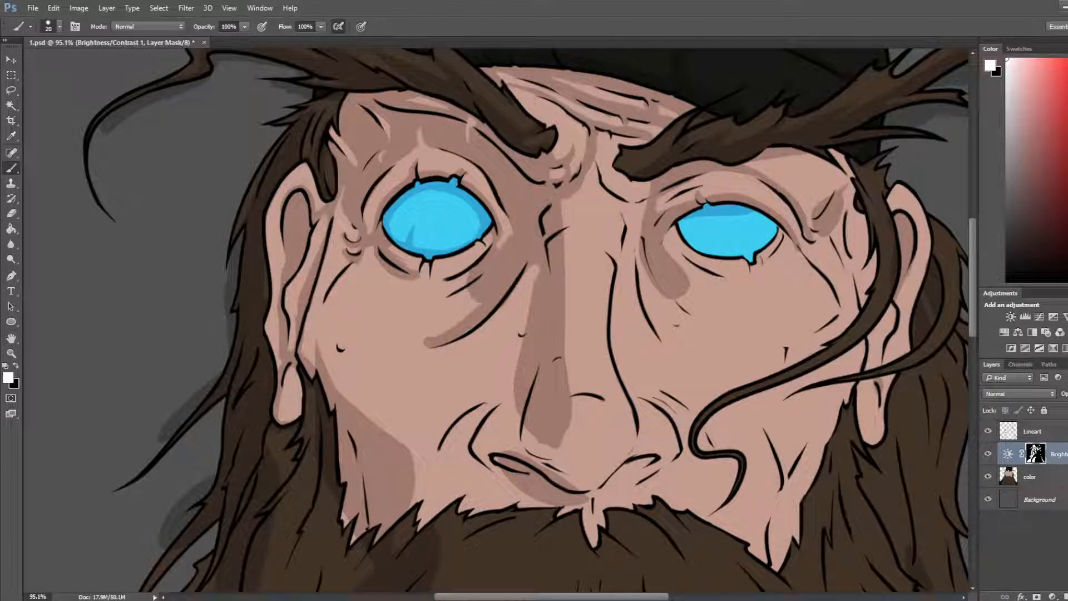
key(e)
key(b)
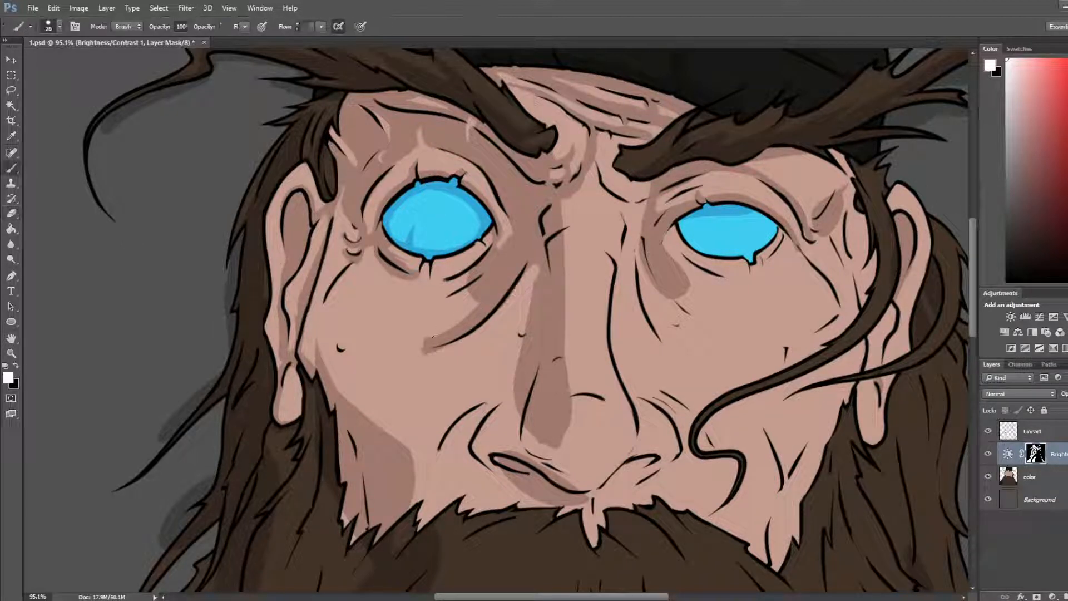
drag(477, 303, 440, 333)
mouse_move(467, 275)
mouse_down()
mouse_move(423, 299)
mouse_move(463, 276)
mouse_up()
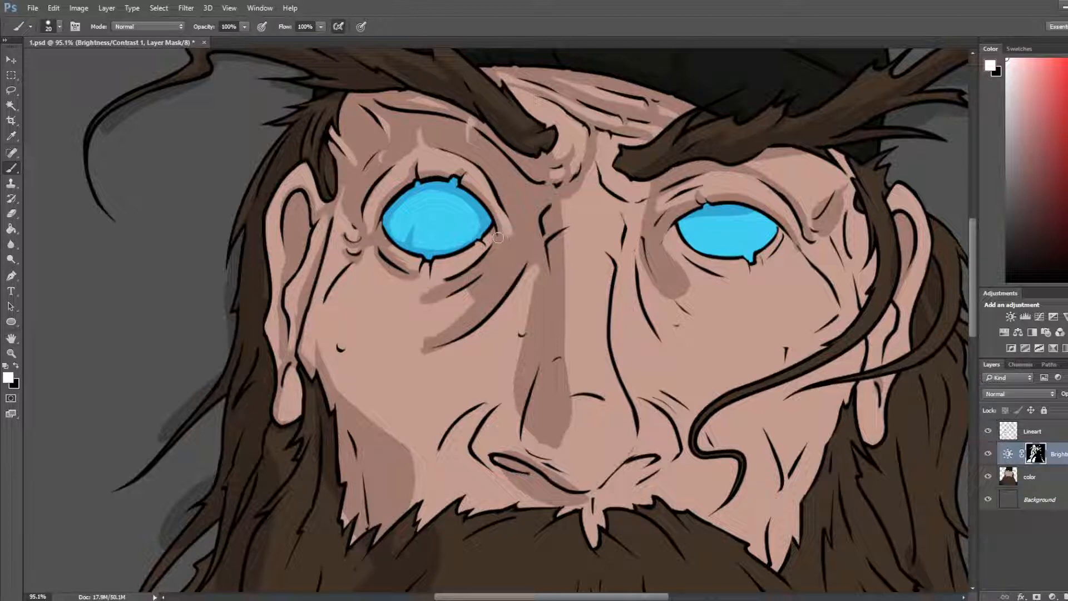
Step: Touch up the shading at the larger eye's inner corner and erase a light sliver in the shadow beside the nose bridge
key(e)
key(b)
drag(508, 217, 506, 230)
key(e)
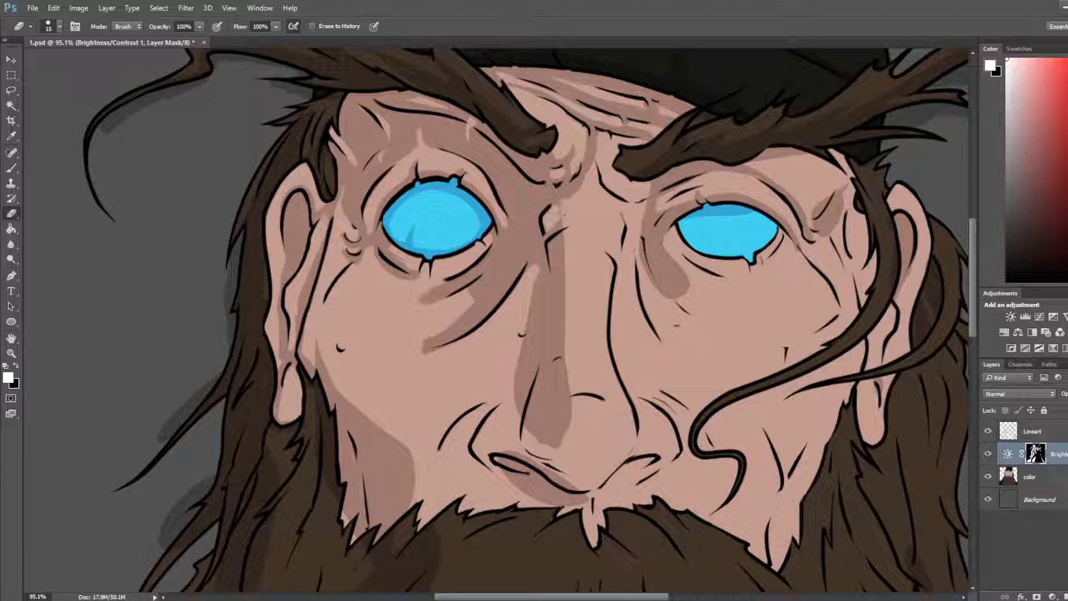
key(b)
key(e)
drag(549, 210, 552, 281)
key(b)
key(e)
key(b)
key(e)
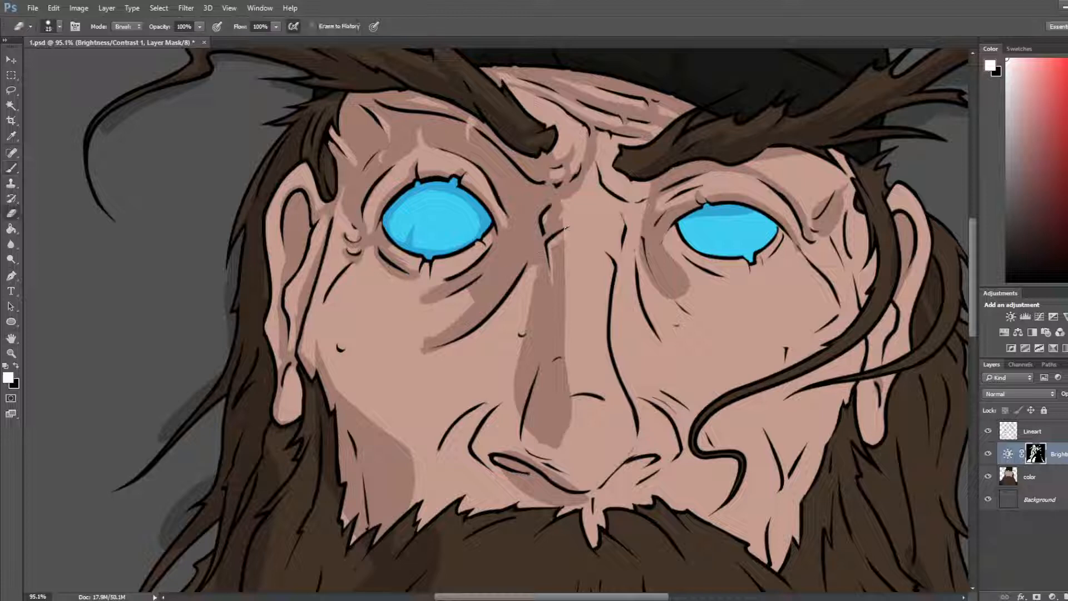
Step: Shade the nose bridge between the eyes and erase light streaks along its lower edge and the far crease
key(b)
mouse_move(565, 237)
mouse_down()
mouse_move(553, 236)
mouse_move(570, 223)
mouse_up()
mouse_move(571, 213)
mouse_down()
mouse_move(591, 183)
mouse_move(620, 210)
mouse_move(602, 208)
mouse_move(590, 227)
mouse_move(617, 241)
mouse_up()
key(e)
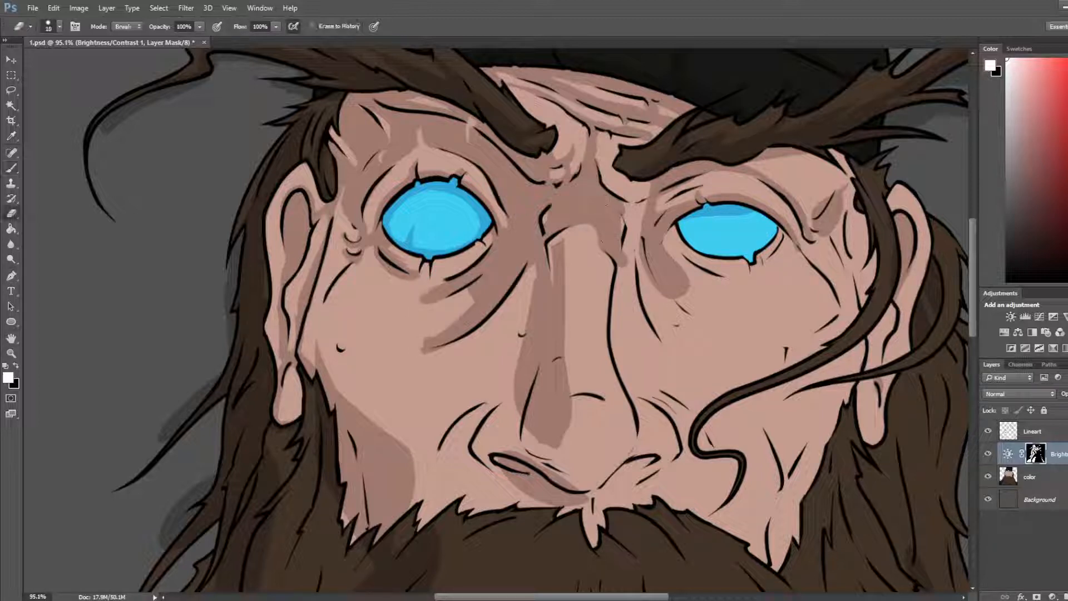
drag(614, 248, 593, 230)
key(b)
key(e)
key(b)
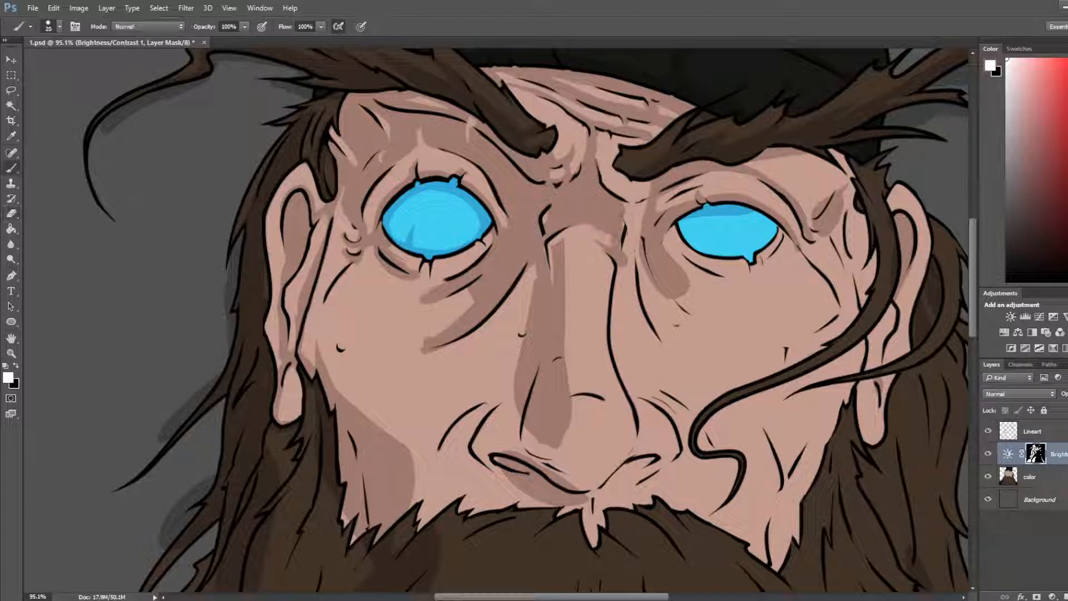
key(e)
key(b)
key(e)
key(b)
key(e)
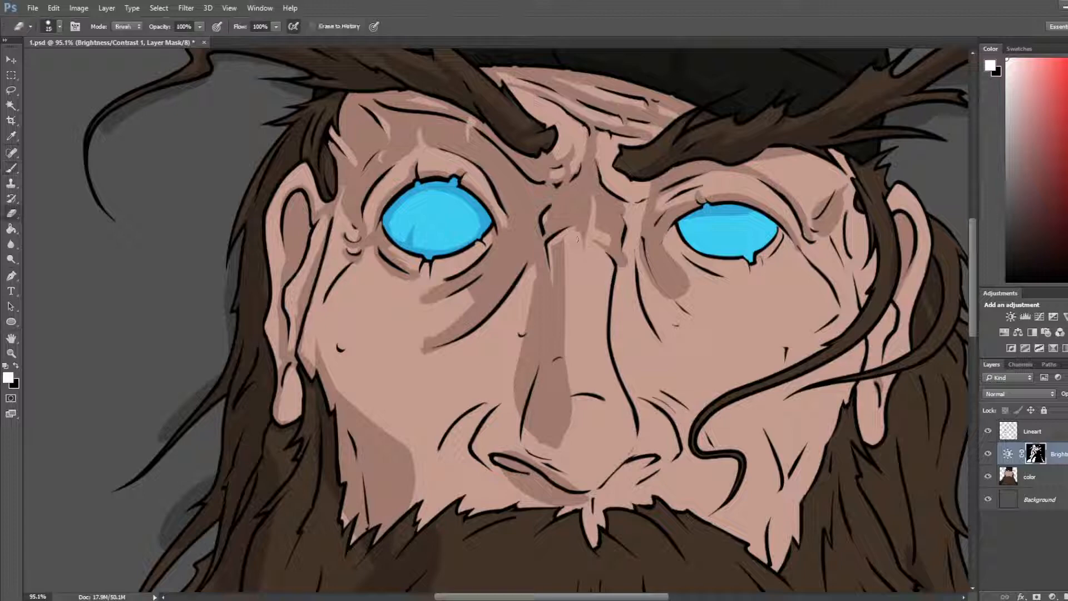
Step: Flip the canvas back and add a small curved highlight within the shadow at the nose bridge
key(ctrl+minus)
key(ctrl+minus)
key(ctrl+minus)
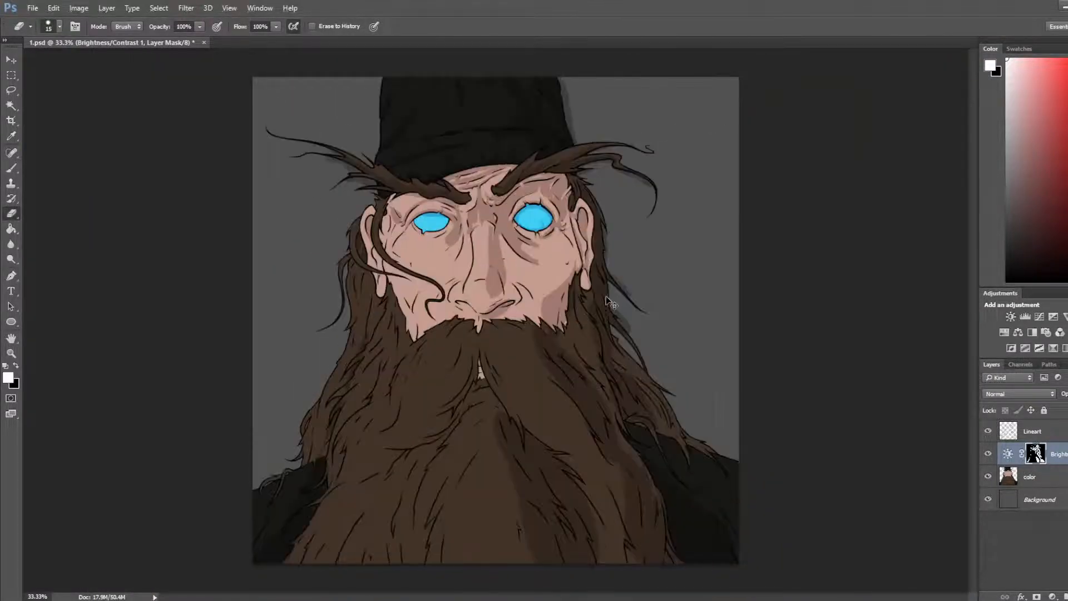
scroll(479, 172, up, 3)
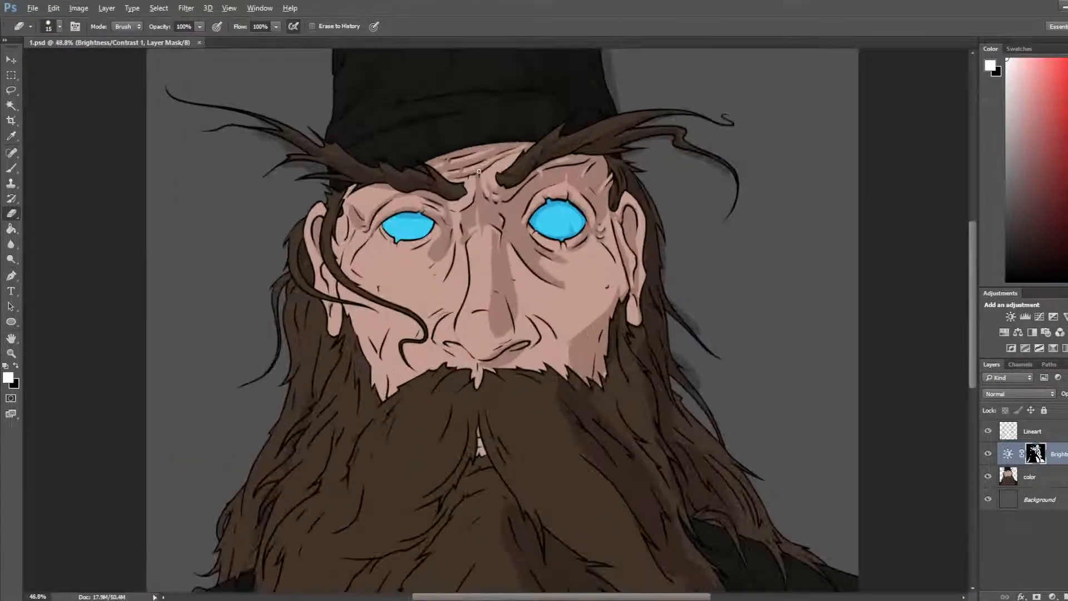
scroll(478, 172, up, 2)
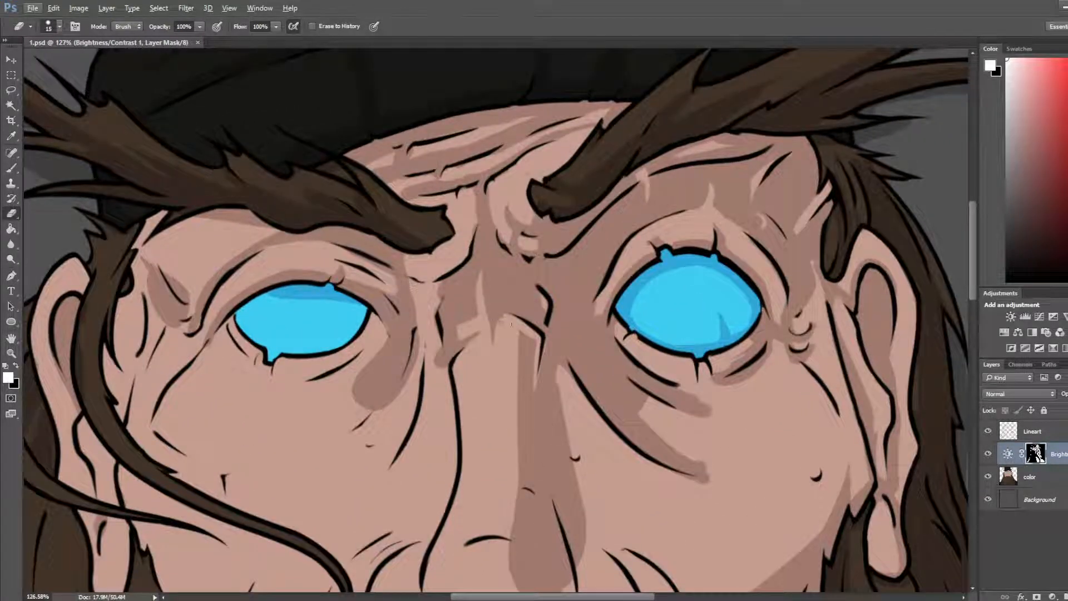
key(b)
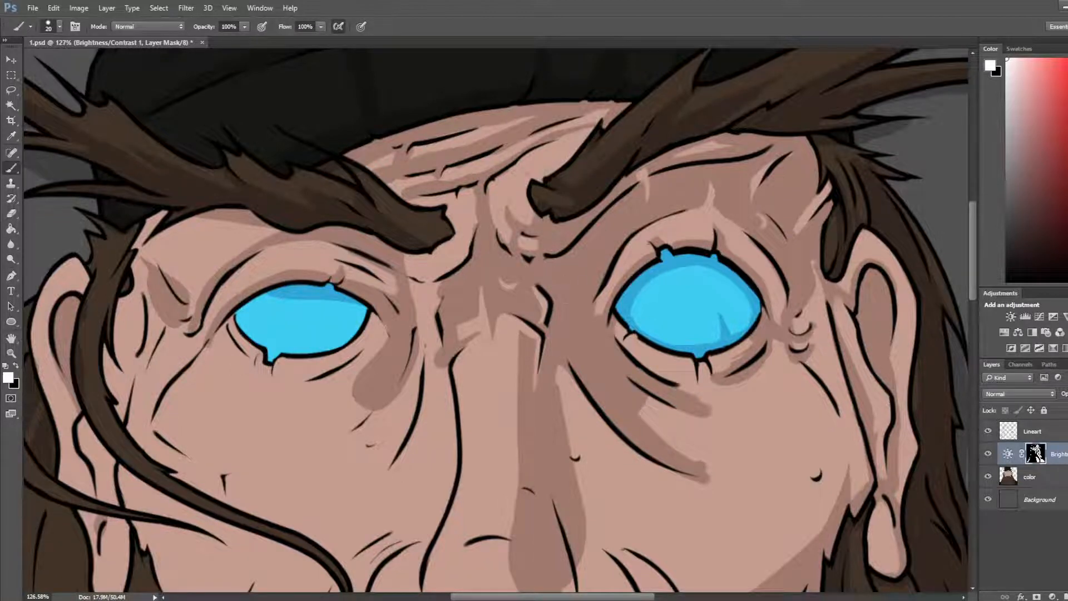
key(ctrl+z)
Step: Flip the canvas again and shade the cheekbone crease and the temple between the larger eye and the ear
drag(497, 323, 586, 253)
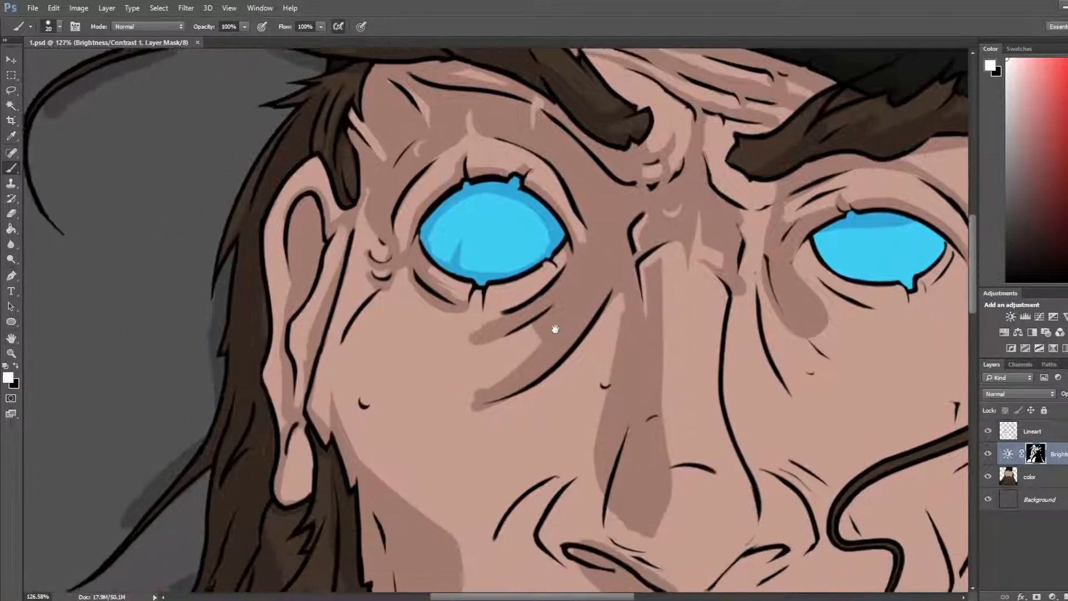
drag(378, 299, 333, 378)
key(e)
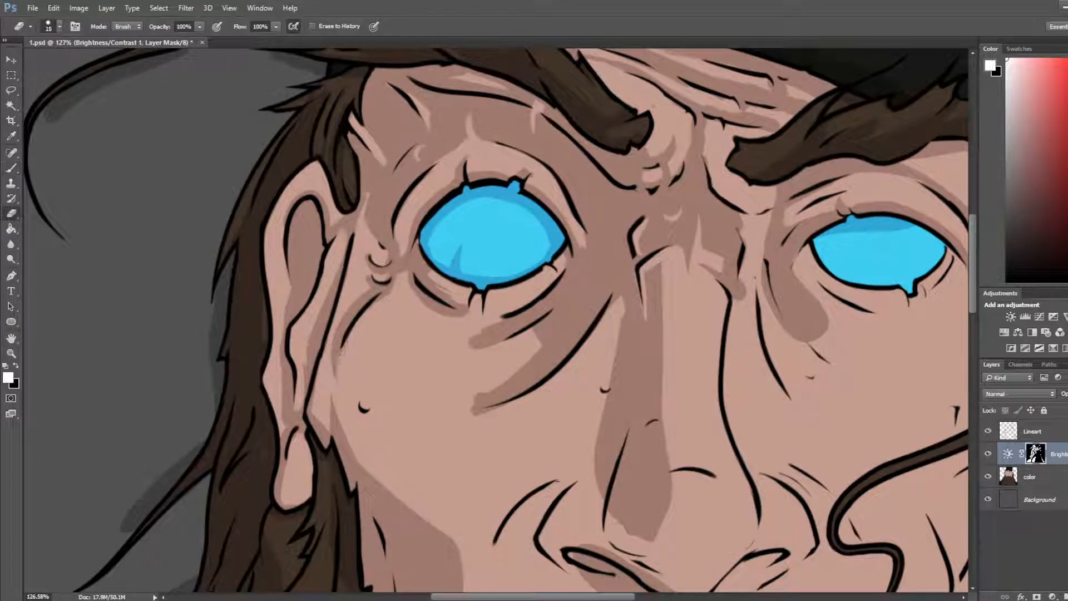
key(b)
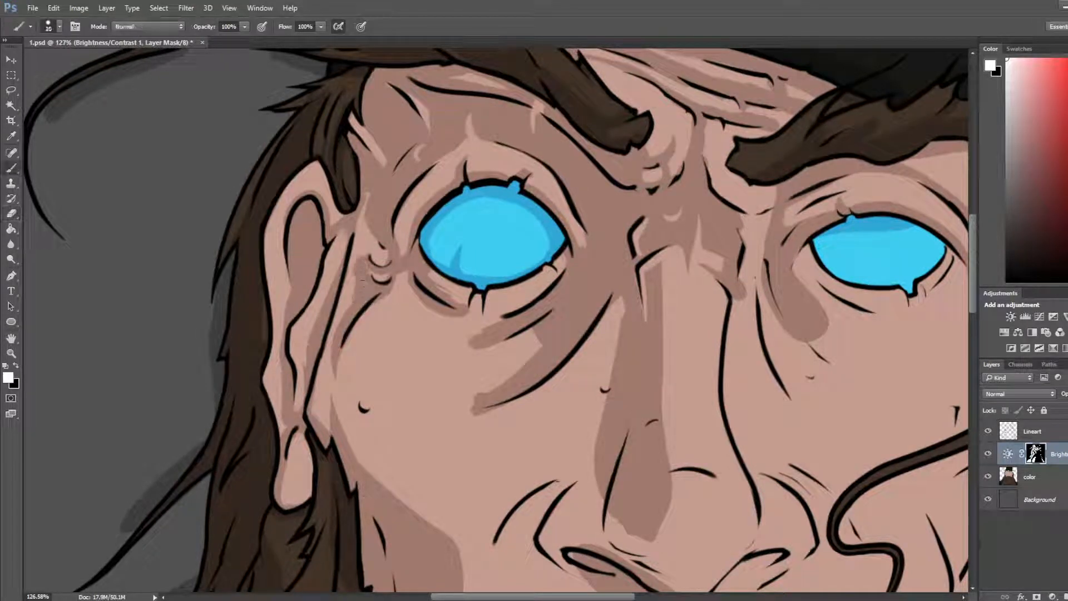
drag(365, 219, 361, 251)
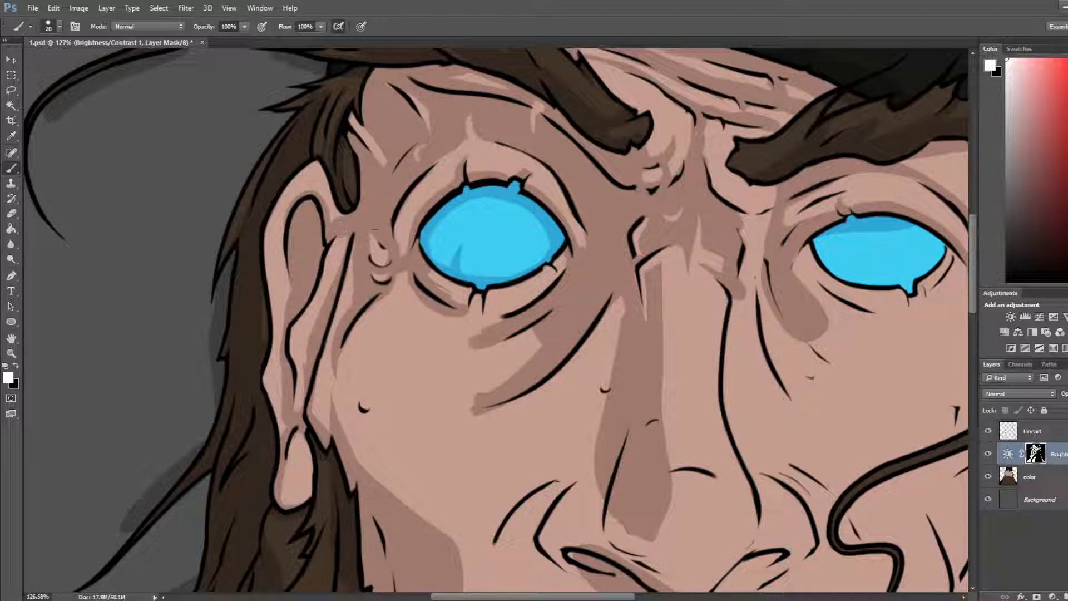
Step: Refine the light and shadow around the small skin bumps and lid at the larger eye's outer corner
key(e)
mouse_move(378, 249)
mouse_down()
mouse_move(383, 200)
mouse_move(384, 244)
mouse_move(398, 264)
mouse_move(392, 243)
mouse_up()
key(b)
key(e)
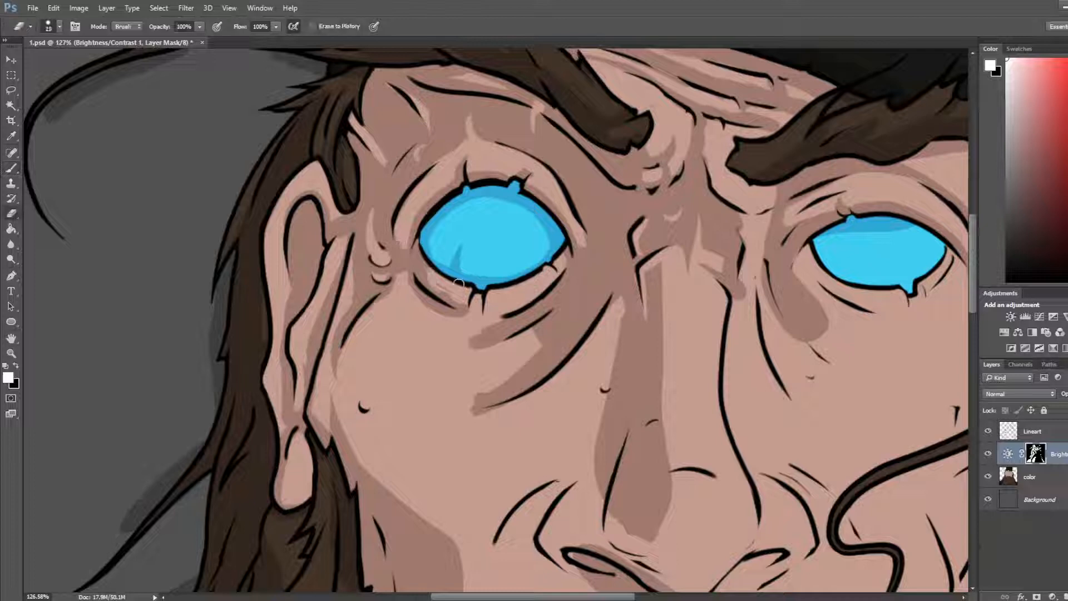
key(b)
drag(460, 280, 415, 262)
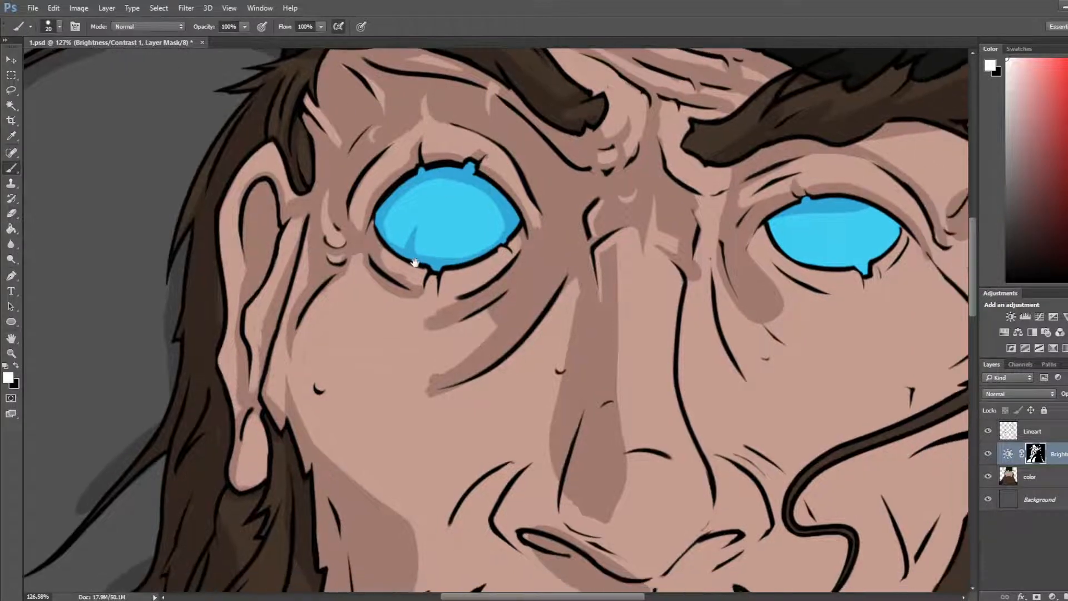
key(e)
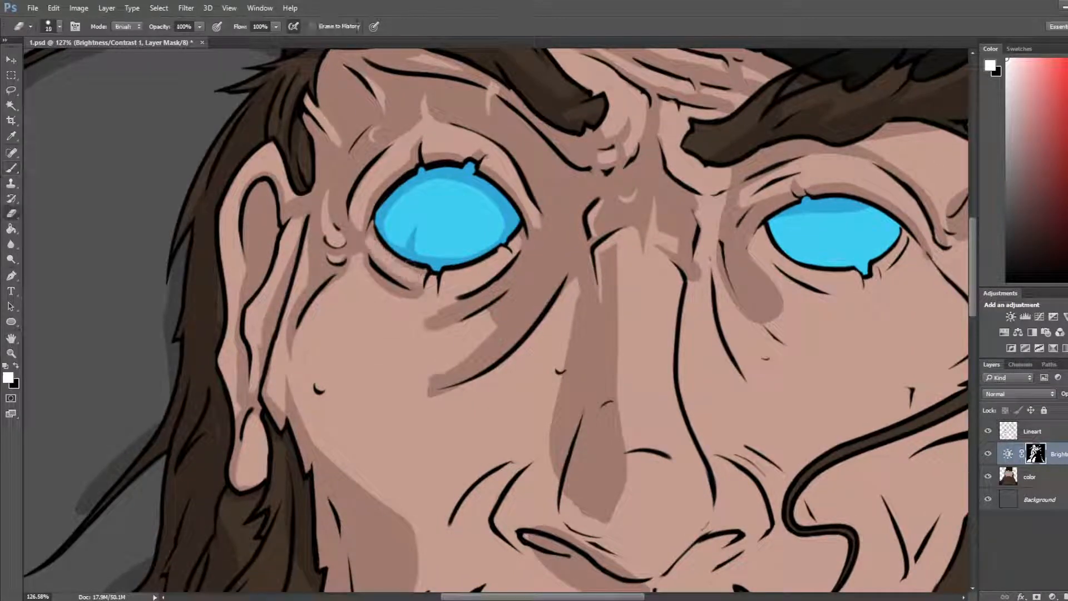
key(b)
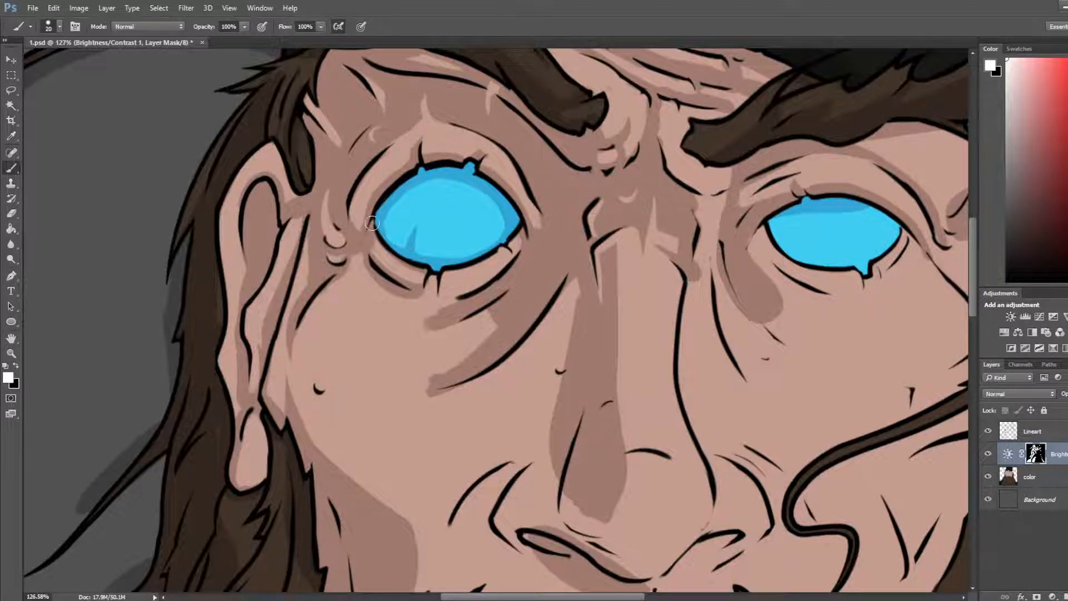
Step: Extend the shadow under the larger eye outward across the upper cheek in a tapering shape
drag(435, 326, 501, 216)
mouse_move(500, 170)
mouse_down()
mouse_move(504, 200)
mouse_move(505, 188)
mouse_move(526, 196)
mouse_move(506, 205)
mouse_move(551, 195)
mouse_move(435, 212)
mouse_up()
mouse_move(435, 212)
mouse_down()
mouse_move(484, 203)
mouse_move(465, 229)
mouse_up()
Step: Trim the shadow tip along the long under-eye crease and form a curved light patch between the two creases
key(e)
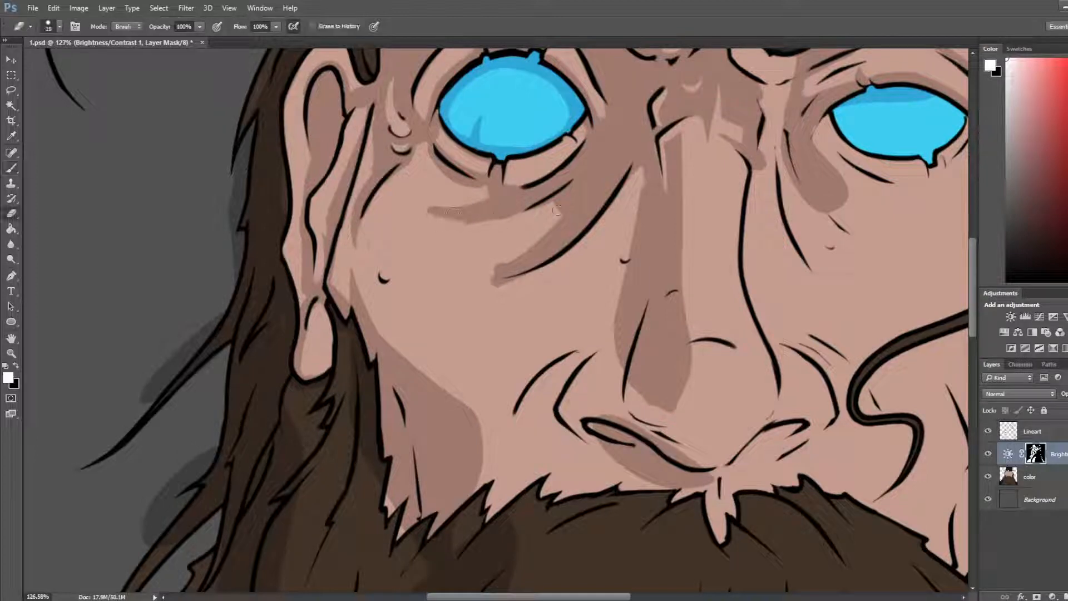
mouse_move(557, 210)
mouse_down()
mouse_move(476, 271)
mouse_move(522, 279)
mouse_up()
key(ctrl+z)
key(b)
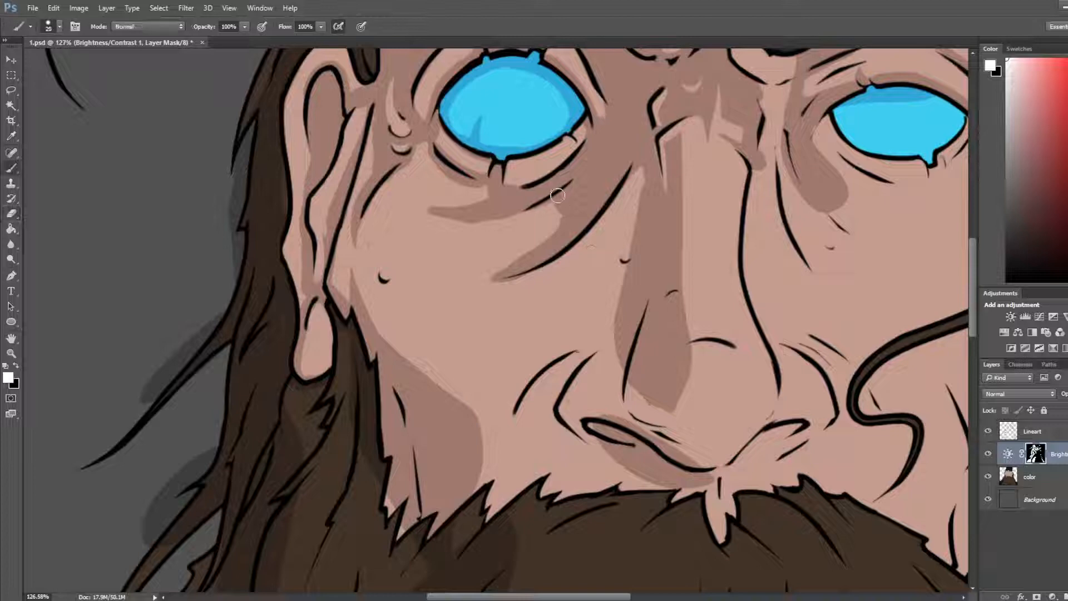
key(e)
key(b)
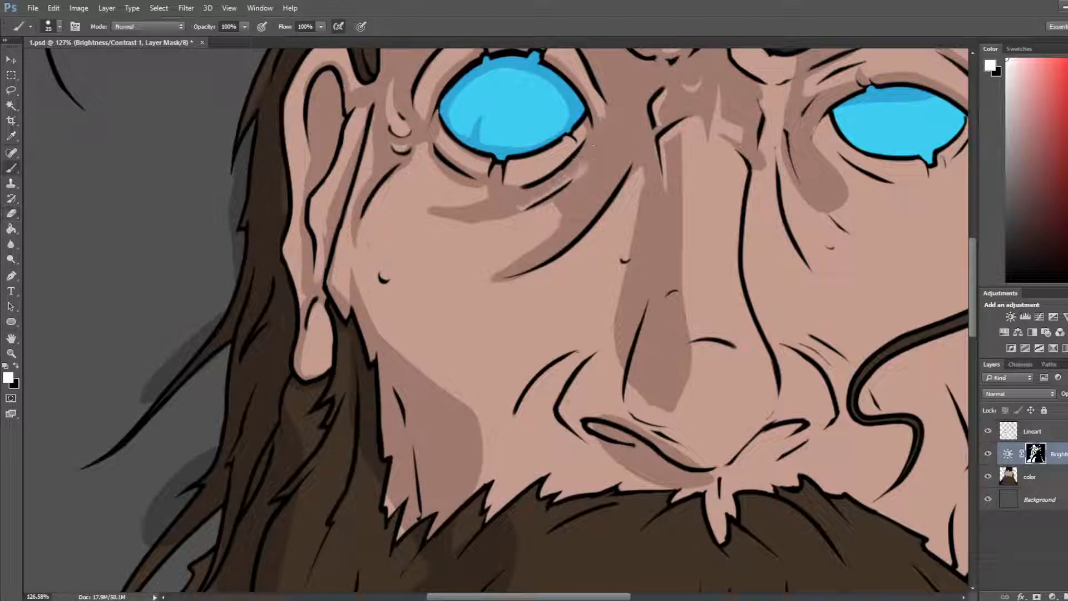
mouse_move(559, 203)
mouse_down()
mouse_move(512, 229)
mouse_move(523, 218)
mouse_move(548, 234)
mouse_move(517, 240)
mouse_move(506, 224)
mouse_move(530, 222)
mouse_up()
key(e)
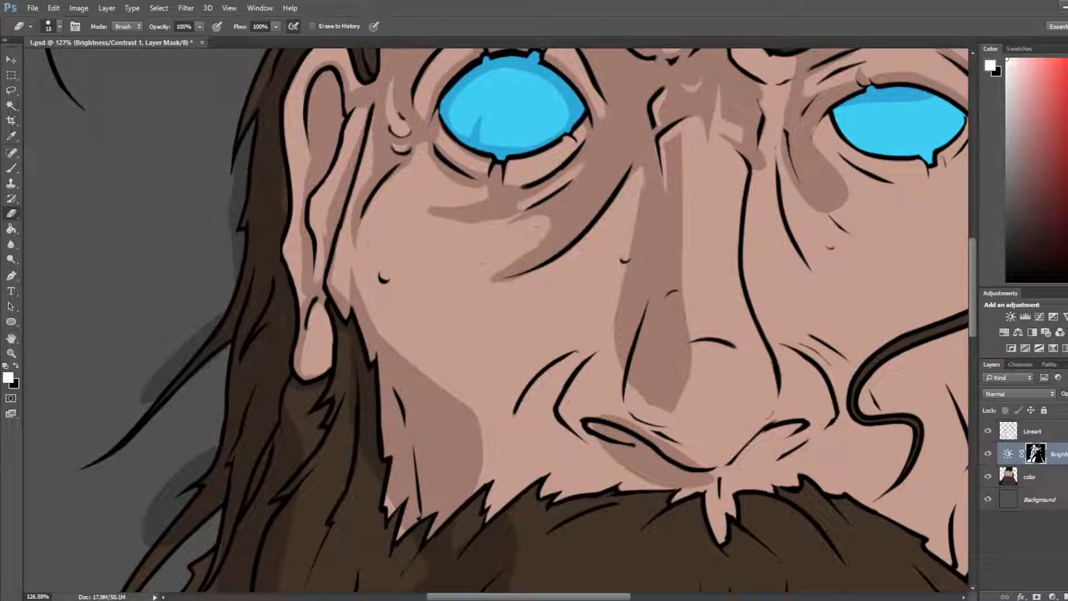
Step: Flip the canvas and erase the shadow extending onto the cheek, leaving a narrow band under the larger eye's lower lid
scroll(493, 230, down, 9)
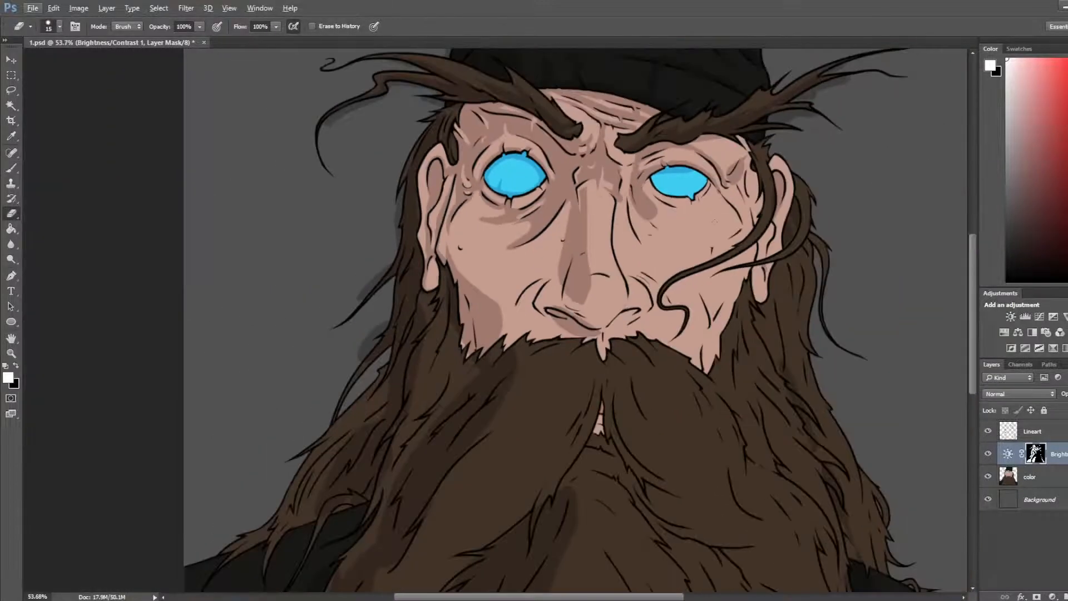
key(ctrl+shift+h)
scroll(734, 227, up, 5)
key(b)
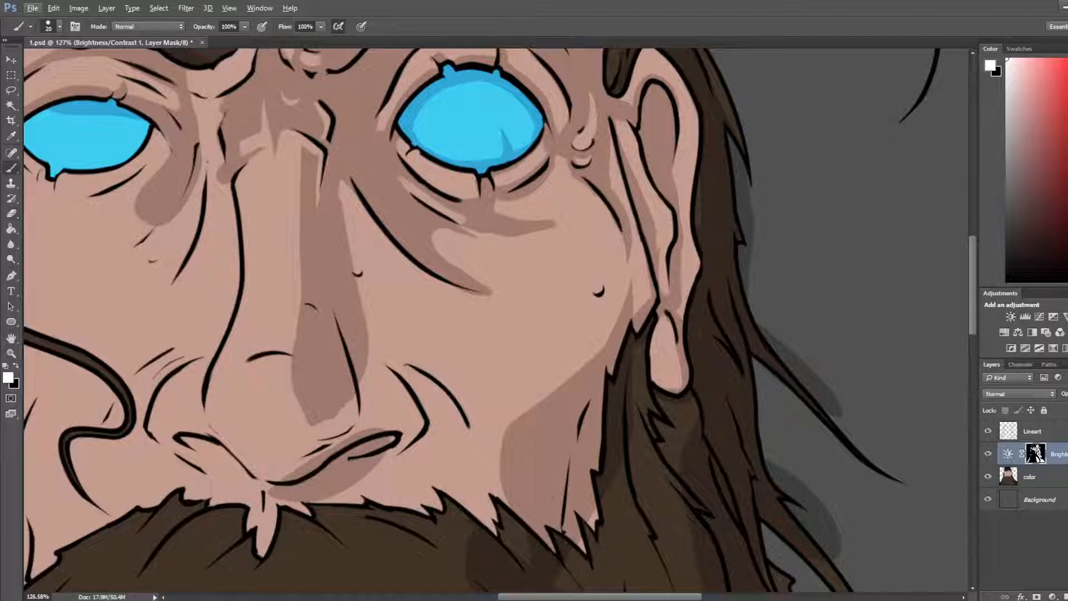
key(e)
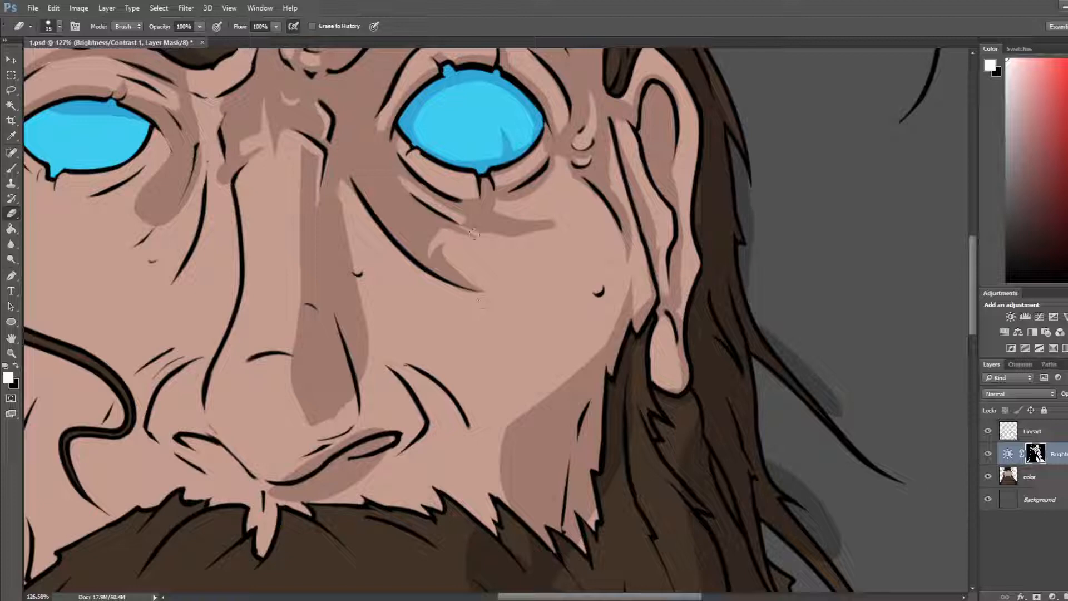
drag(469, 232, 560, 226)
mouse_move(462, 217)
mouse_down()
mouse_move(588, 205)
mouse_move(493, 228)
mouse_move(560, 210)
mouse_move(524, 183)
mouse_move(501, 201)
mouse_move(543, 169)
mouse_up()
key(b)
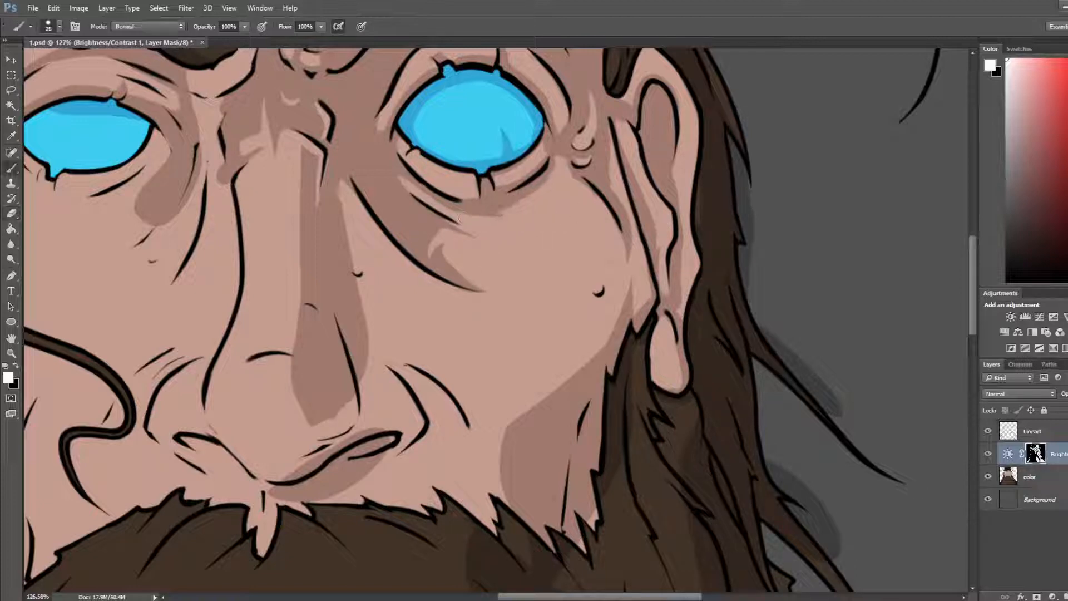
Step: Paint a narrow curved shadow from the larger eye's outer corner down the cheek and shade around the cheek mole
mouse_move(514, 202)
mouse_down()
mouse_move(565, 167)
mouse_move(582, 283)
mouse_up()
key(e)
mouse_move(554, 198)
mouse_down()
mouse_move(575, 232)
mouse_move(579, 283)
mouse_move(601, 295)
mouse_move(592, 290)
mouse_up()
key(b)
key(e)
key(b)
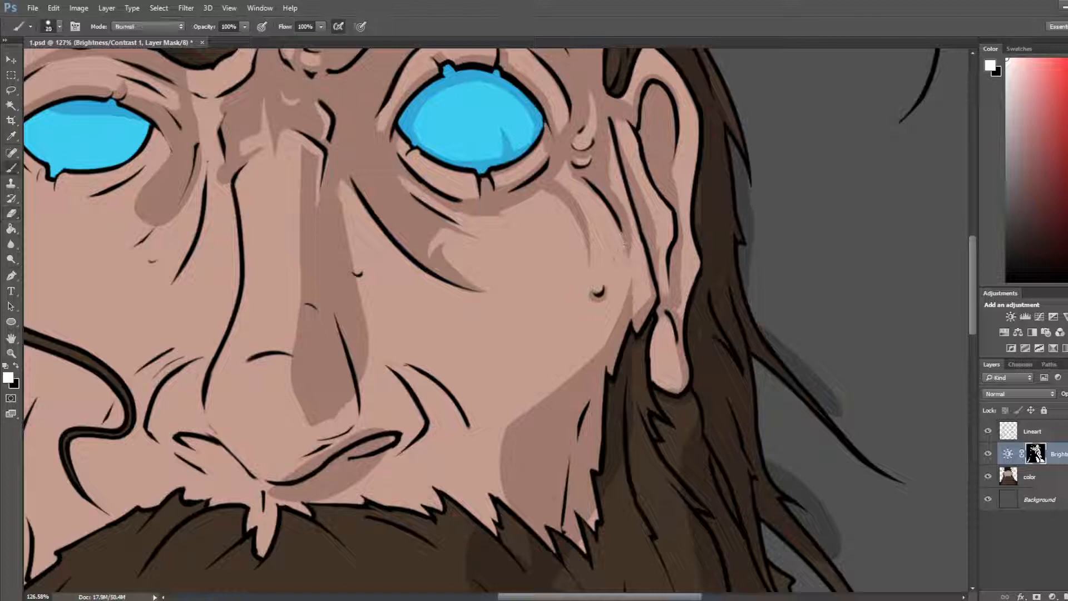
Step: Shade the outer cheek edge with a curved band running down in front of the ear
drag(624, 228, 638, 314)
key(ctrl+z)
drag(629, 227, 630, 310)
key(e)
key(b)
drag(628, 193, 634, 218)
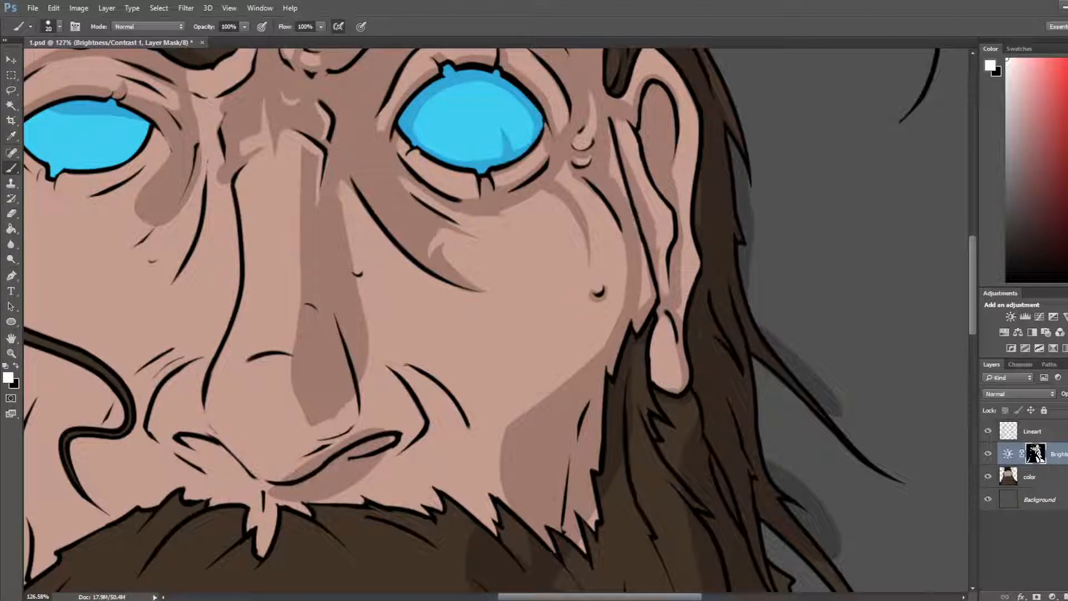
Step: Rework the shadow between the outer eye crease and the ear's front line, trimming its edge to a clean curve
drag(615, 146, 627, 194)
key(ctrl+z)
key(e)
drag(608, 145, 642, 253)
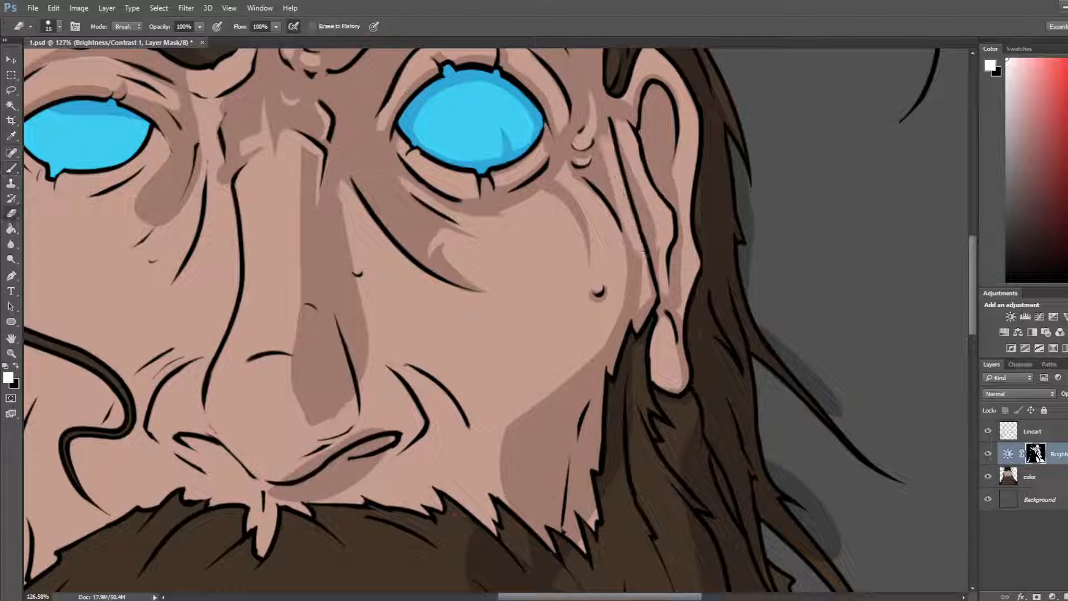
key(b)
mouse_move(607, 142)
mouse_down()
mouse_move(643, 268)
mouse_move(643, 312)
mouse_up()
key(e)
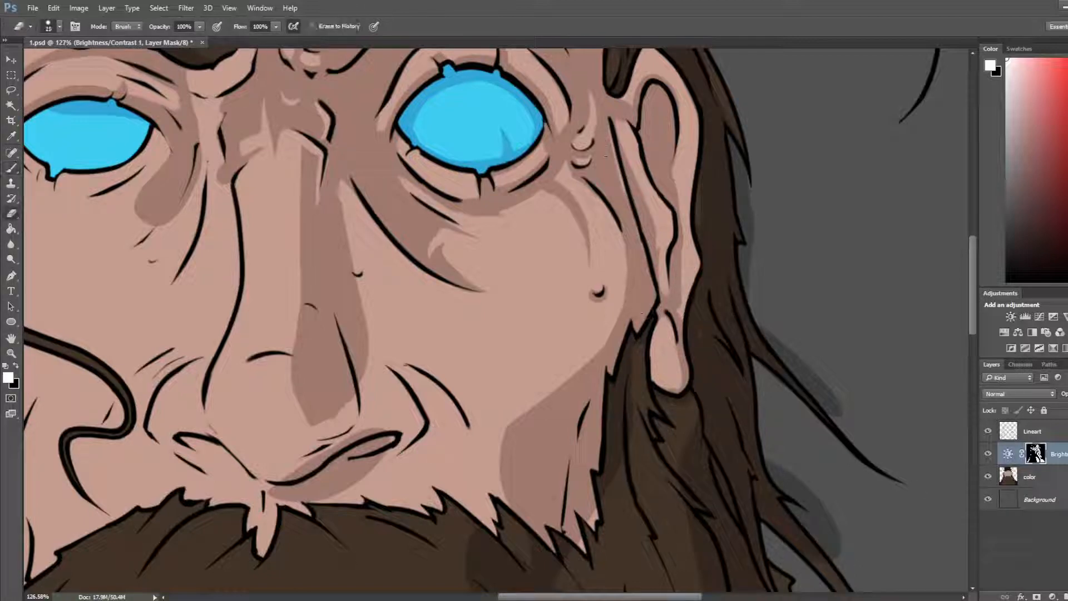
mouse_move(609, 140)
mouse_down()
mouse_move(626, 259)
mouse_move(633, 227)
mouse_up()
key(b)
Step: Shade the bottom of the earlobe and the upper strip at the front of the ear
drag(672, 188, 554, 238)
mouse_move(540, 288)
mouse_down()
mouse_move(558, 434)
mouse_move(554, 422)
mouse_up()
key(e)
key(b)
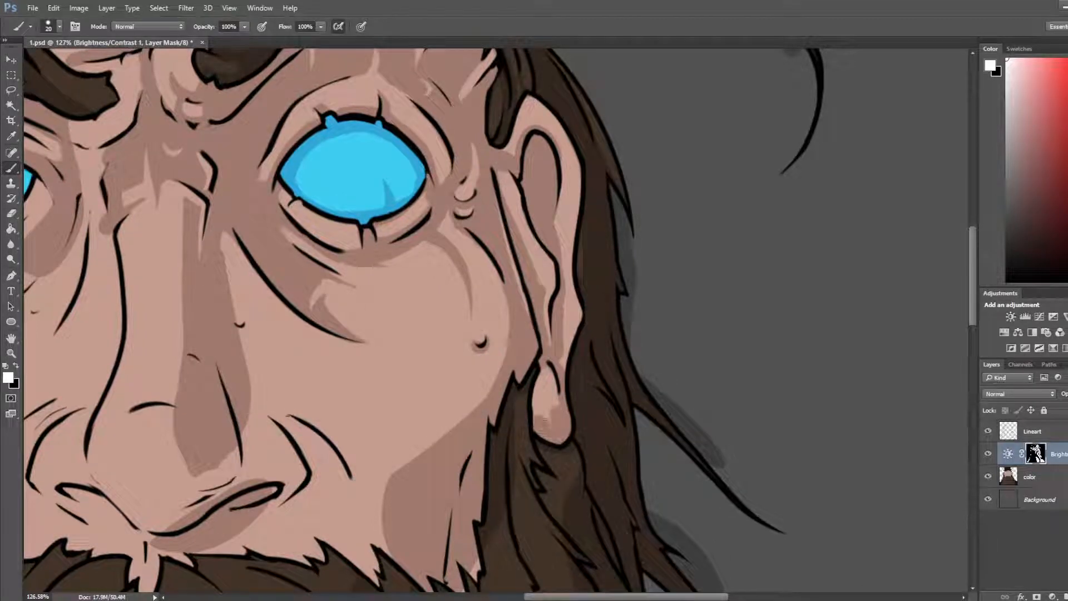
key(e)
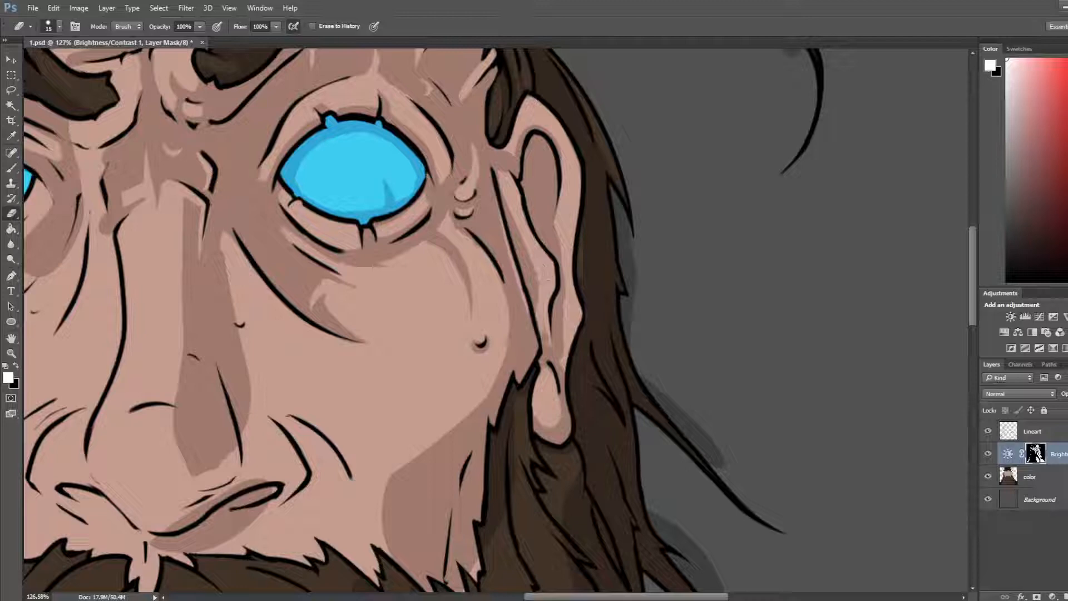
key(b)
drag(502, 170, 509, 222)
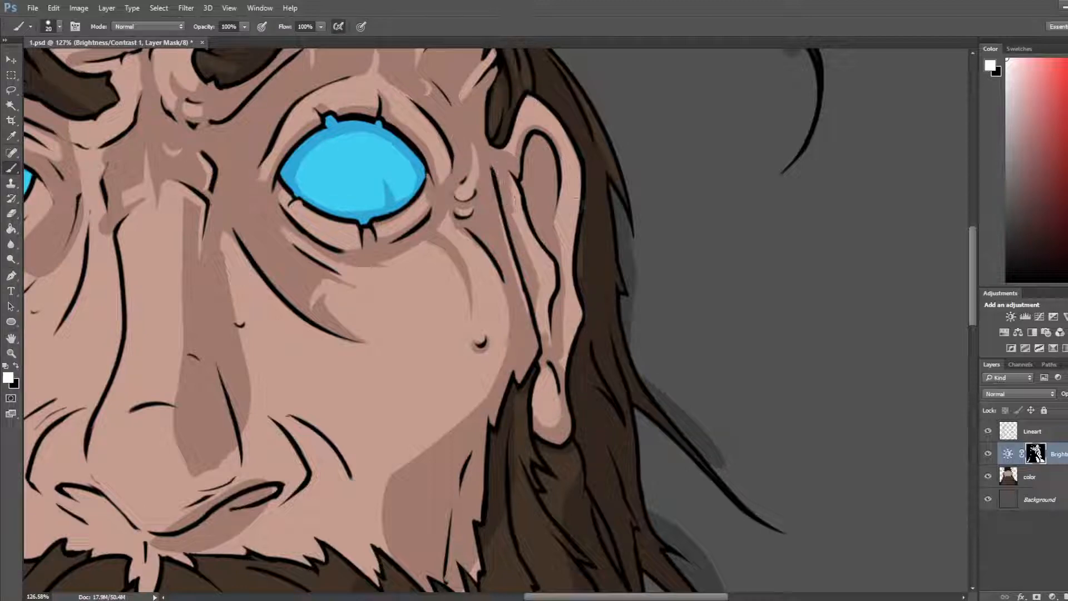
Step: Shade the ear's outer rim from the top down to the lobe and trim it to a narrow band
drag(586, 175, 578, 260)
mouse_move(583, 189)
mouse_down()
mouse_move(582, 291)
mouse_move(570, 276)
mouse_move(584, 306)
mouse_move(565, 355)
mouse_up()
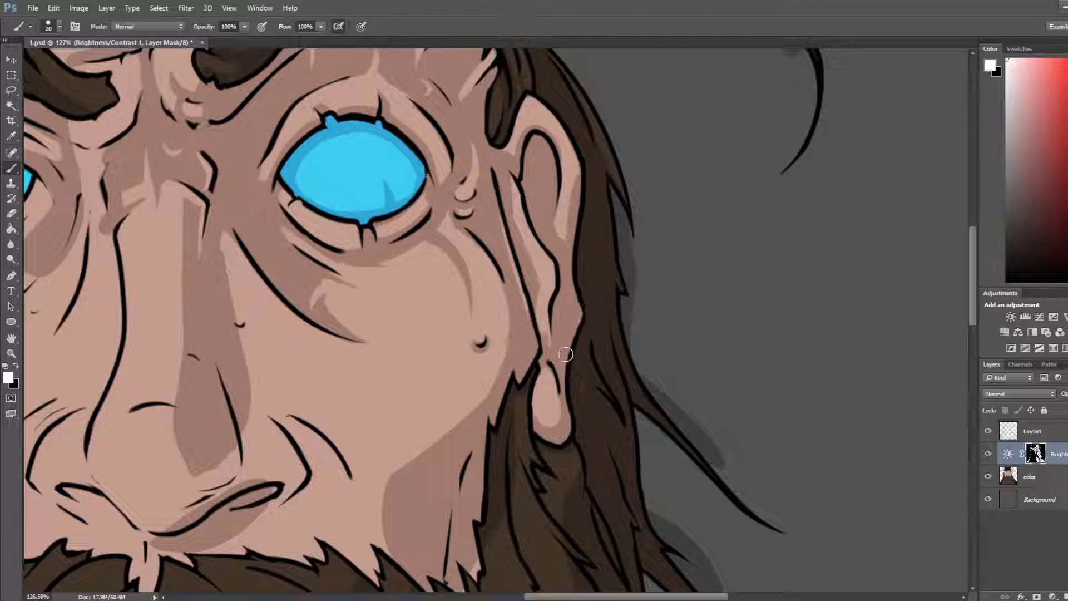
key(e)
key(e)
mouse_move(568, 253)
mouse_down()
mouse_move(571, 167)
mouse_move(567, 230)
mouse_up()
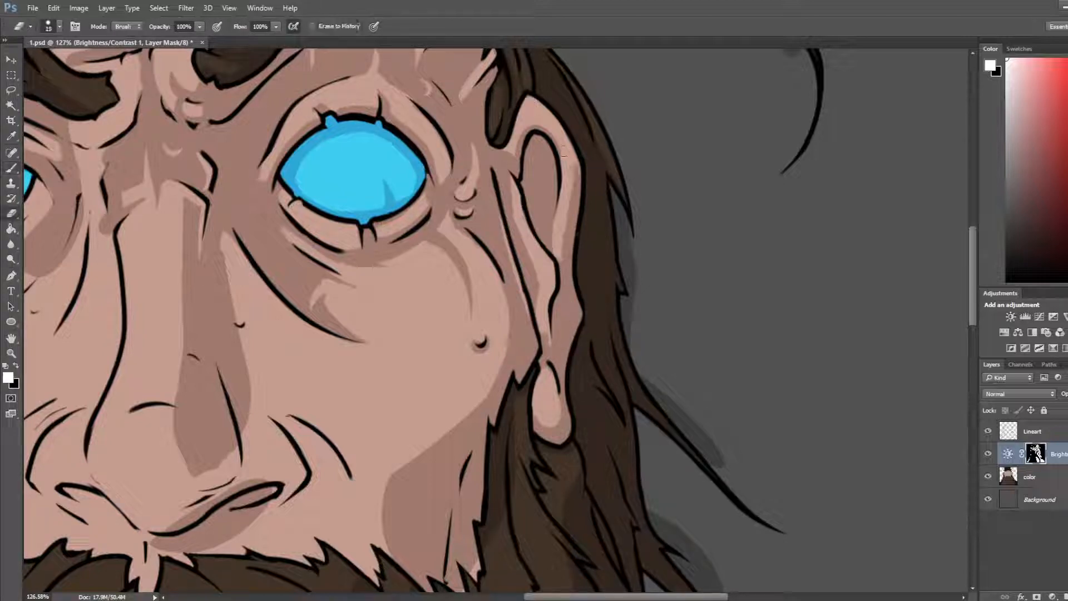
key(b)
drag(537, 102, 550, 115)
key(e)
Step: Examine the shading across the whole portrait and up close on the larger eye's cheek with the canvas mirrored
scroll(553, 155, down, 6)
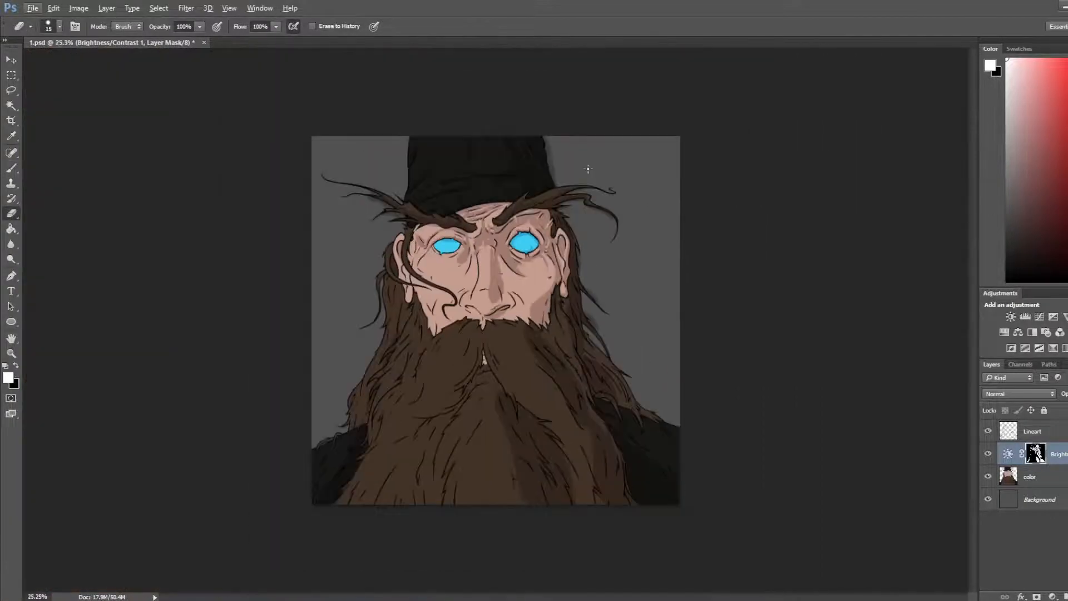
scroll(585, 177, up, 2)
scroll(416, 237, up, 3)
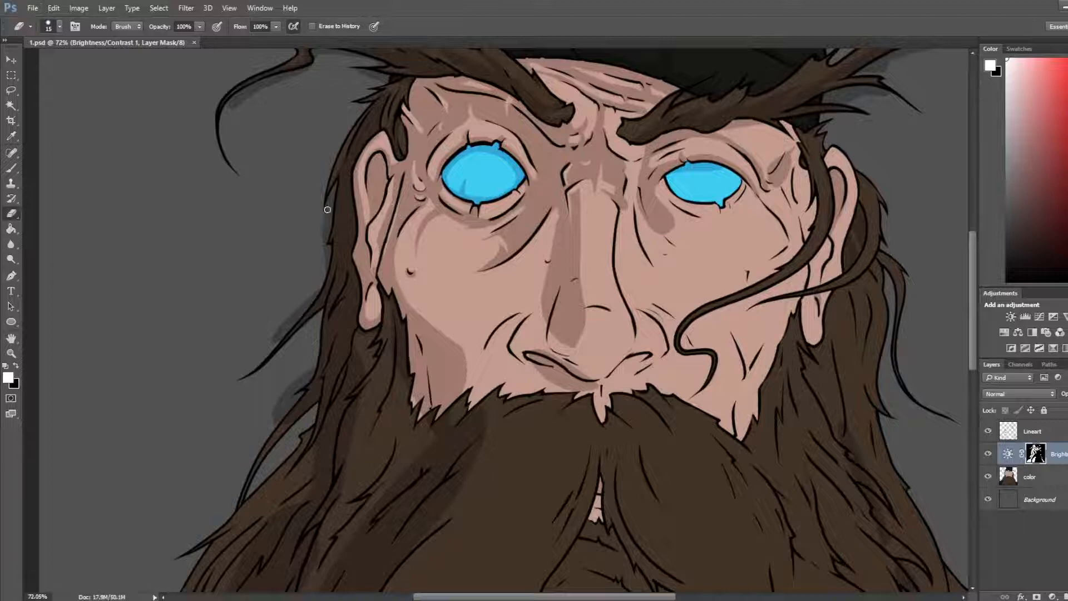
key(b)
drag(412, 224, 396, 315)
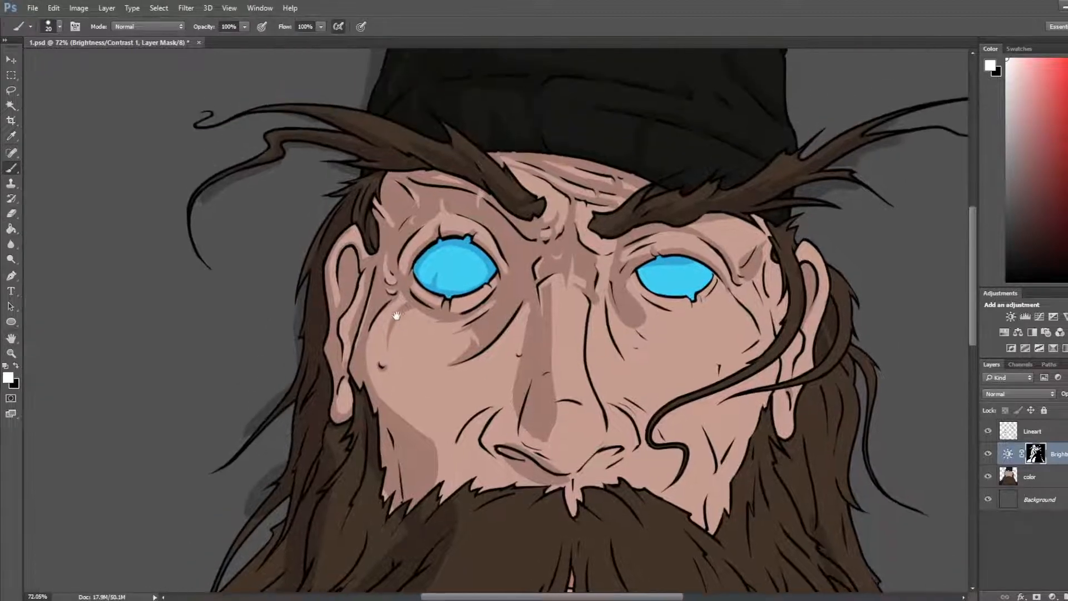
key(e)
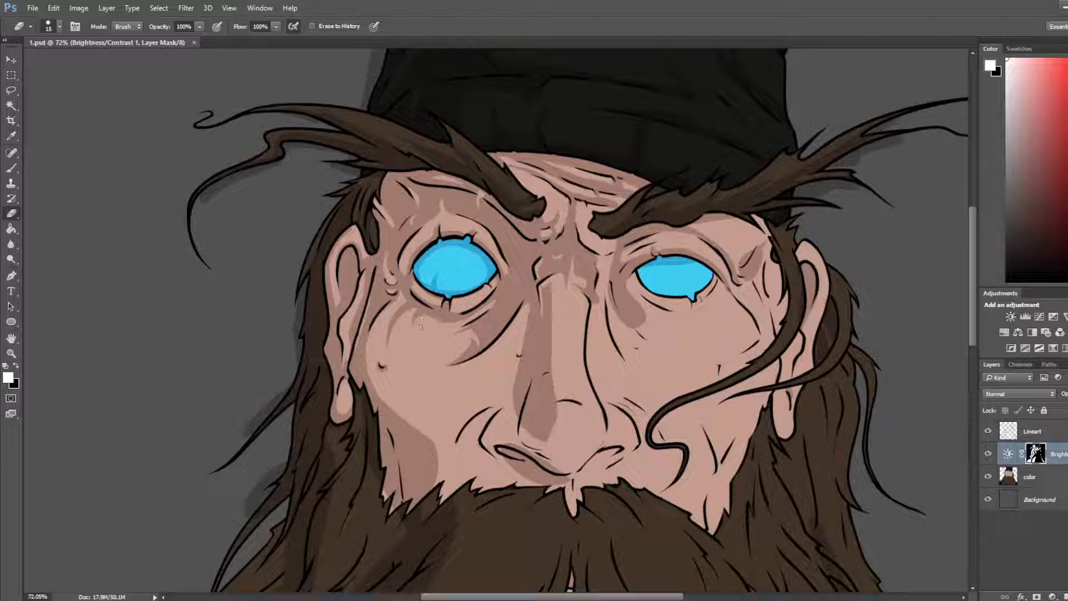
scroll(489, 374, down, 2)
drag(567, 432, 453, 279)
scroll(241, 205, up, 7)
drag(302, 199, 312, 209)
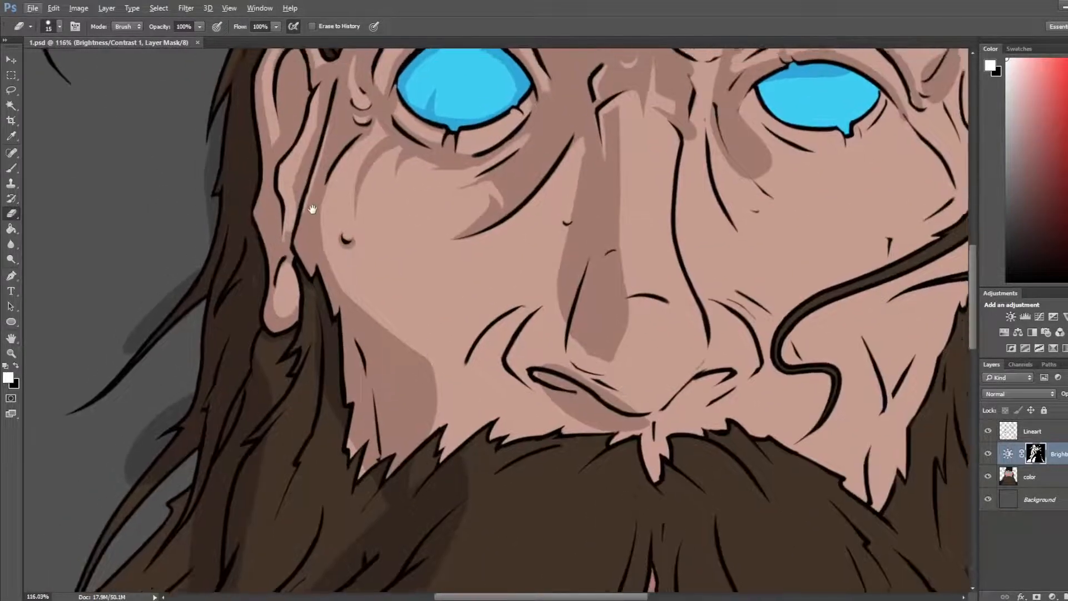
scroll(312, 210, up, 2)
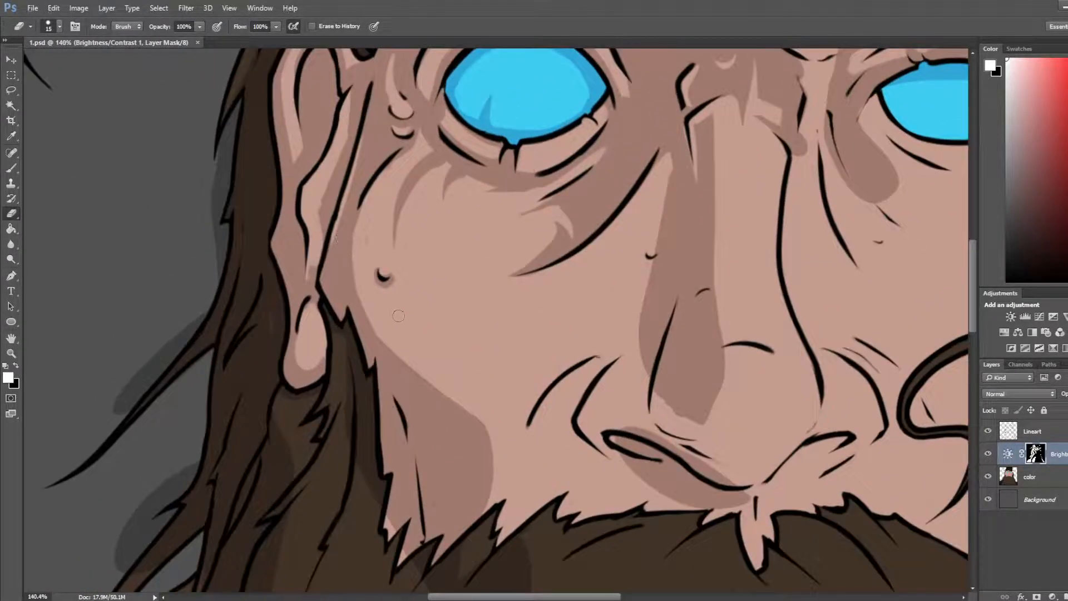
Step: Extend the nose-side shadow onto the cheek below the larger eye and trim it to a tapering point beside the mole
key(b)
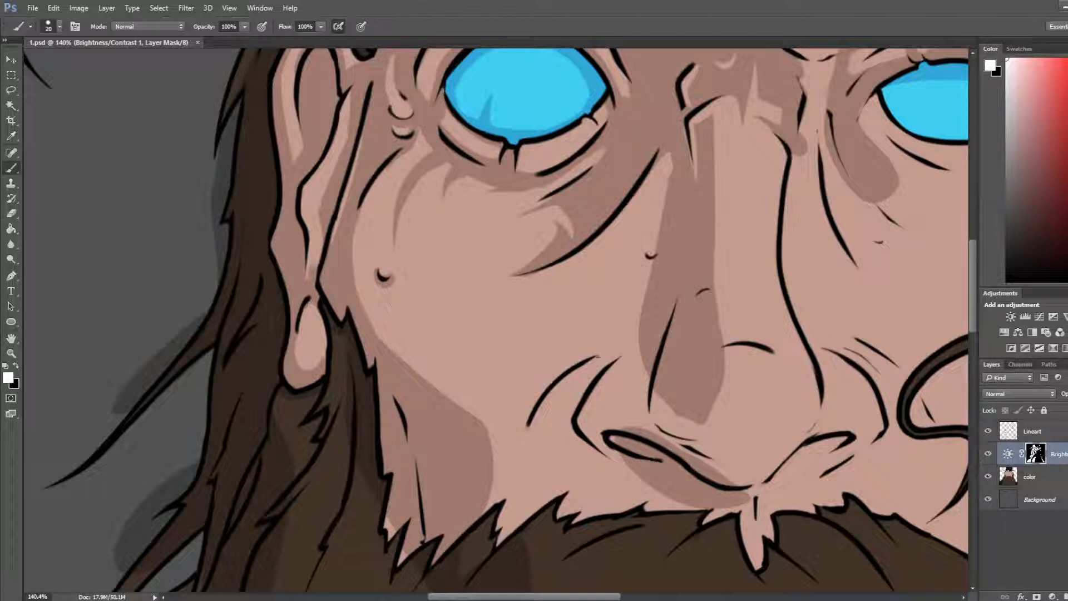
drag(691, 221, 577, 277)
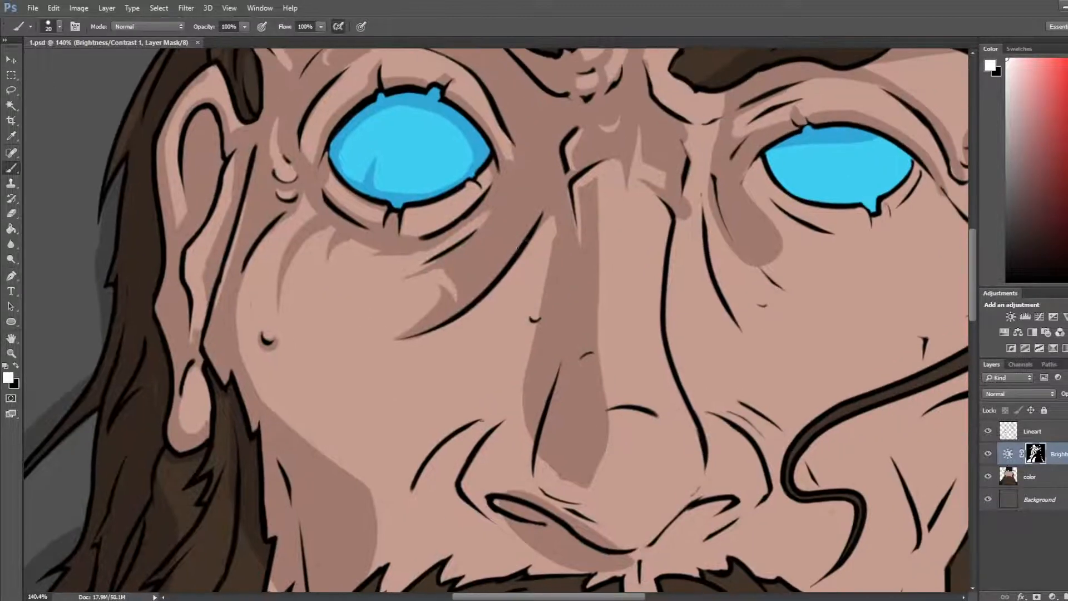
key(e)
key(b)
drag(550, 218, 490, 357)
drag(543, 280, 495, 364)
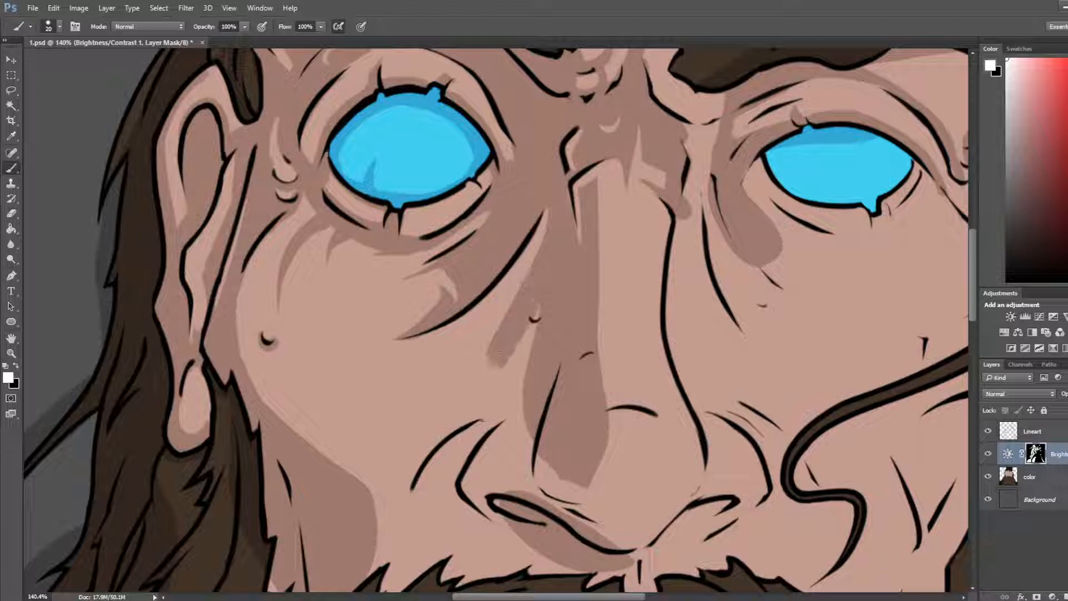
key(e)
drag(544, 291, 490, 361)
mouse_move(530, 318)
mouse_down()
mouse_move(497, 367)
mouse_move(541, 346)
mouse_up()
drag(550, 291, 535, 413)
Step: Widen the shadow down the side of the nose toward the nostril wing and clean up its outer edge
key(b)
mouse_move(530, 358)
mouse_down()
mouse_move(528, 432)
mouse_move(553, 406)
mouse_move(520, 453)
mouse_move(527, 406)
mouse_move(529, 420)
mouse_move(504, 448)
mouse_move(525, 465)
mouse_up()
key(e)
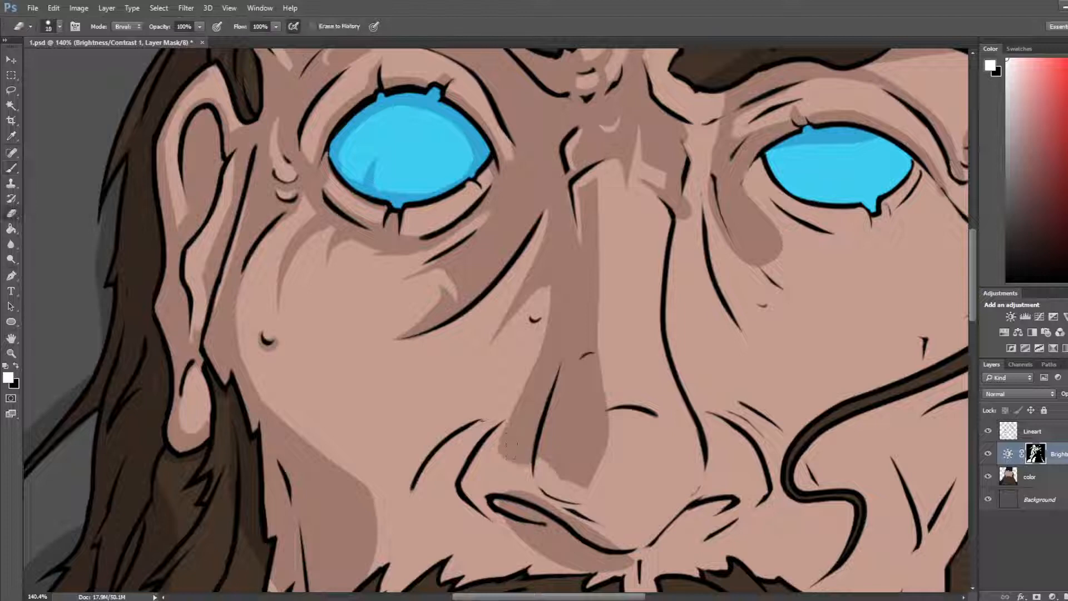
drag(509, 406, 505, 458)
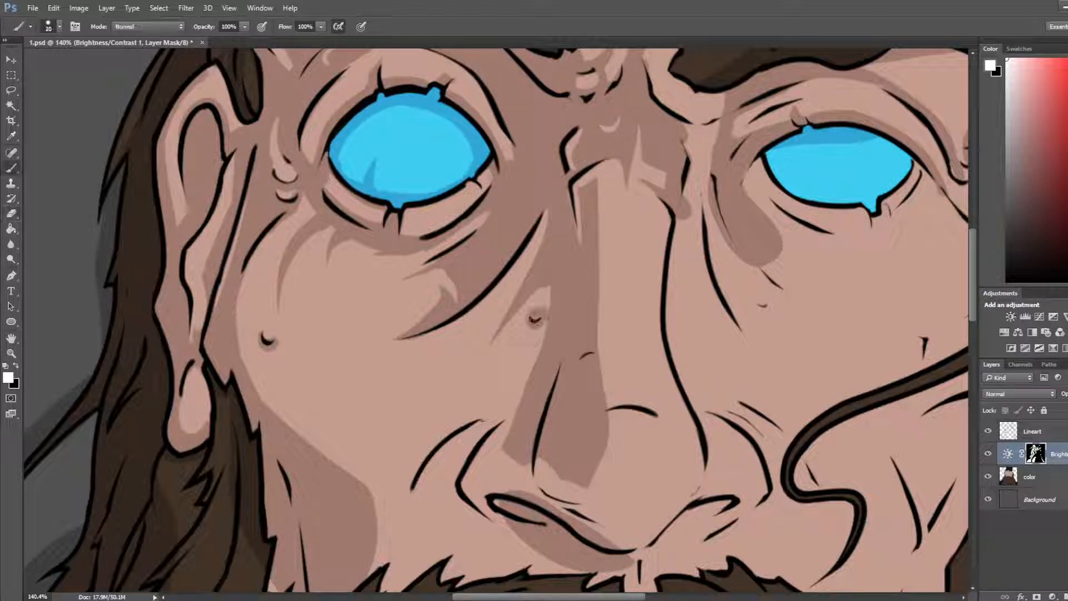
drag(532, 394, 589, 268)
Step: Paint a curved shadow along the smile fold from the nostril to the beard and trim it to an even band
key(b)
drag(544, 294, 462, 467)
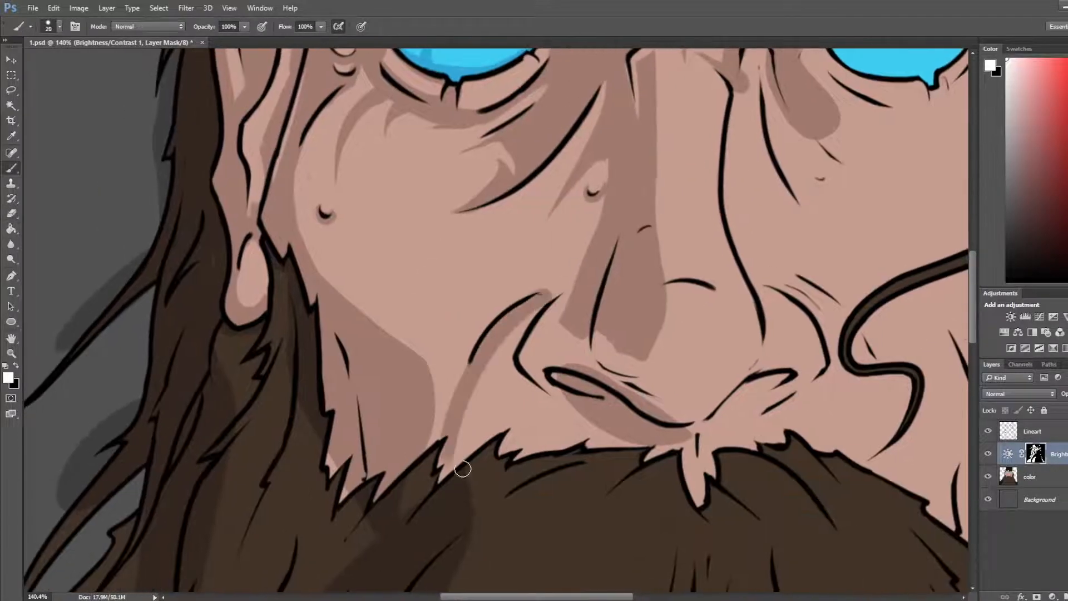
drag(473, 384, 453, 464)
key(e)
drag(446, 399, 456, 466)
key(b)
drag(473, 389, 466, 460)
key(e)
drag(457, 376, 449, 467)
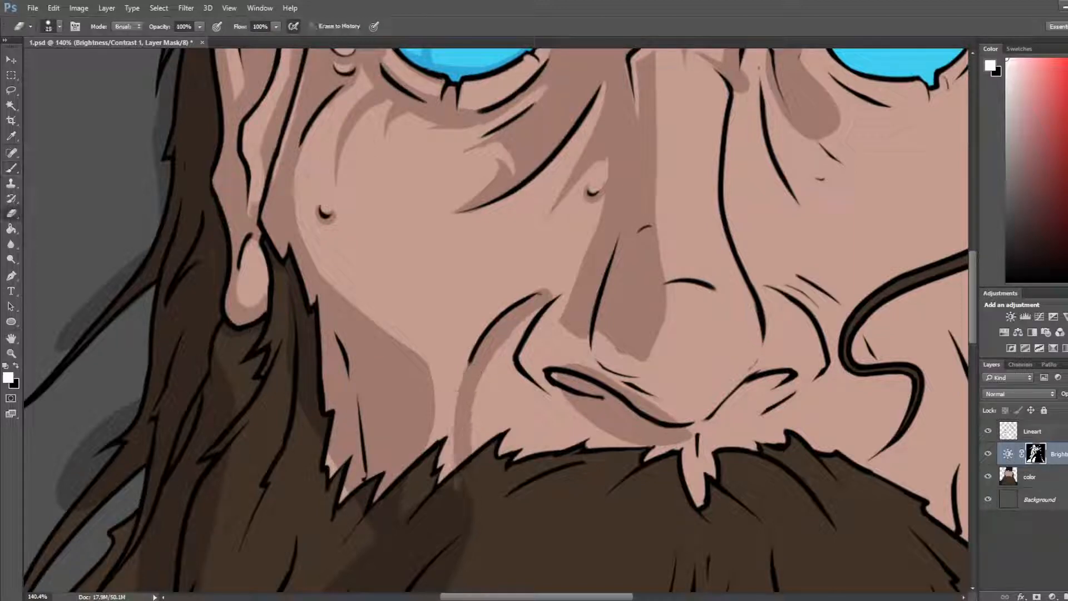
Step: Shade around the nostril wing crease, joining it to the nose-side shadow, and carve a light shape inside the wing
key(b)
drag(543, 303, 505, 372)
mouse_move(518, 350)
mouse_down()
mouse_move(543, 297)
mouse_move(579, 268)
mouse_up()
key(e)
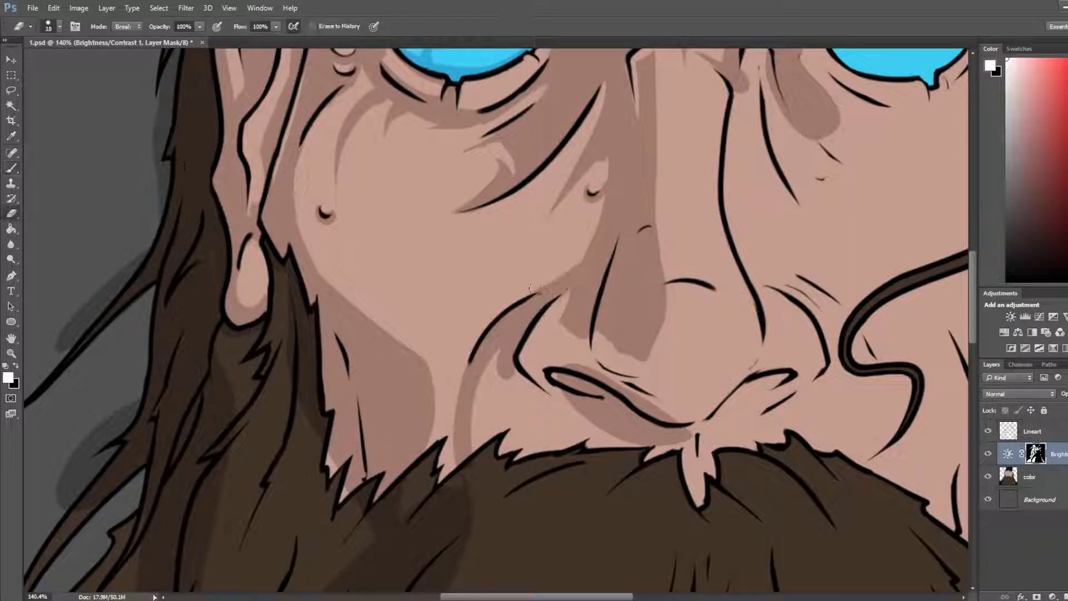
mouse_move(534, 297)
mouse_down()
mouse_move(587, 257)
mouse_move(551, 358)
mouse_move(578, 345)
mouse_move(589, 359)
mouse_move(546, 337)
mouse_up()
key(b)
key(e)
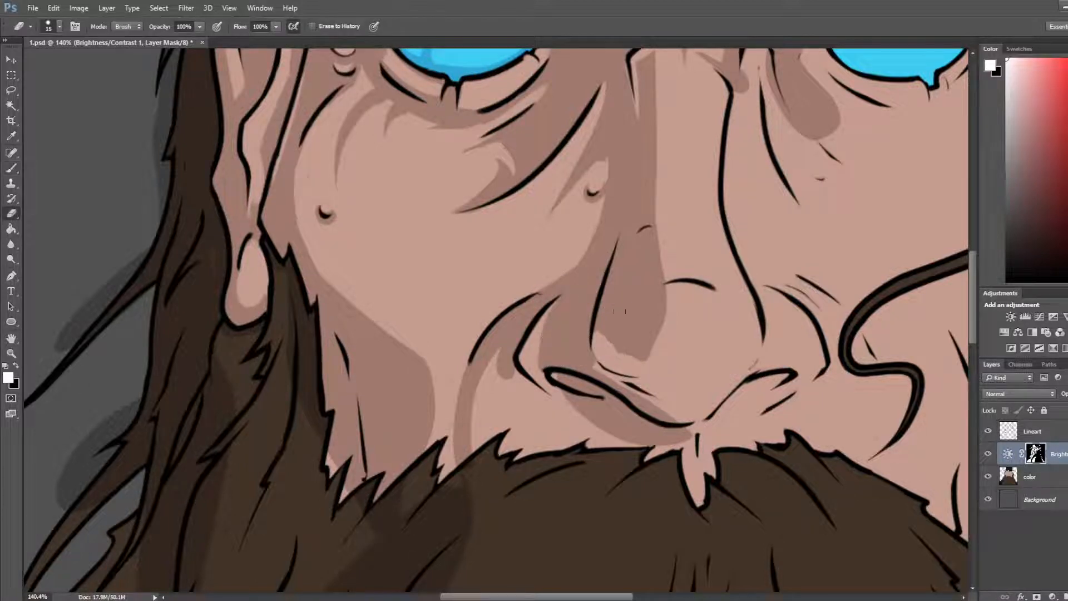
Step: Paint a curved shadow along the underside of the nose tip and smooth its upper edge
drag(677, 303, 550, 307)
key(b)
mouse_move(461, 322)
mouse_down()
mouse_move(480, 363)
mouse_move(545, 412)
mouse_move(576, 410)
mouse_move(610, 379)
mouse_up()
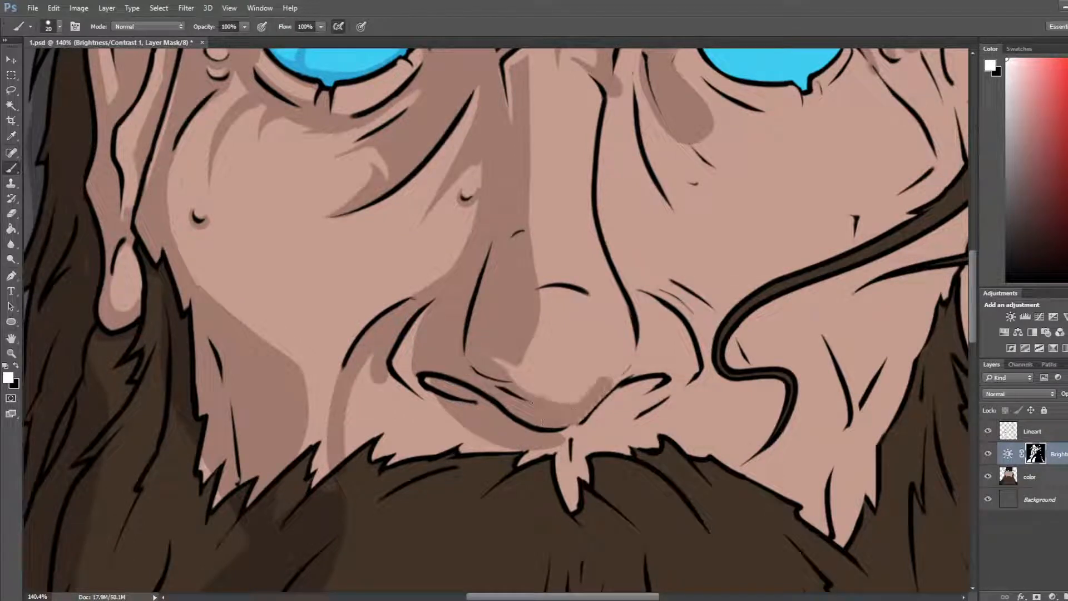
key(e)
mouse_move(507, 376)
mouse_down()
mouse_move(473, 361)
mouse_move(491, 365)
mouse_up()
key(b)
drag(551, 407, 612, 383)
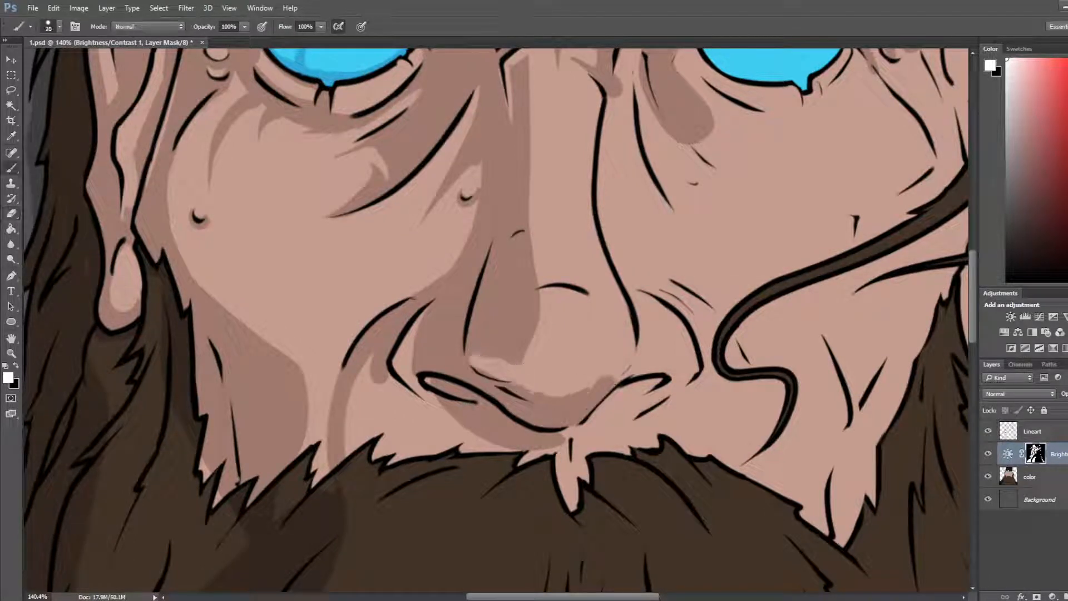
key(e)
drag(521, 391, 601, 379)
Step: Erase the shadow over the nose tip to leave a rounded light area
key(b)
key(e)
mouse_move(537, 298)
mouse_down()
mouse_move(481, 359)
mouse_move(515, 358)
mouse_move(521, 339)
mouse_move(511, 366)
mouse_move(558, 371)
mouse_move(560, 361)
mouse_up()
key(b)
key(b)
key(e)
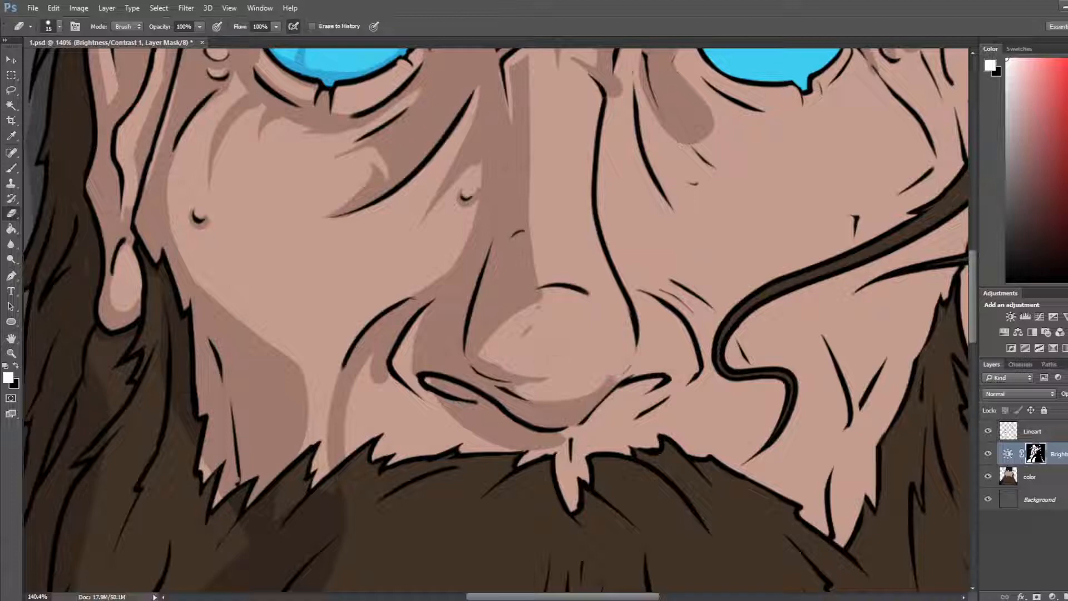
drag(534, 294, 495, 334)
Step: Flip the canvas, then add a small pointed shadow across the nose ridge above the tip and refine its edges
key(ctrl+0)
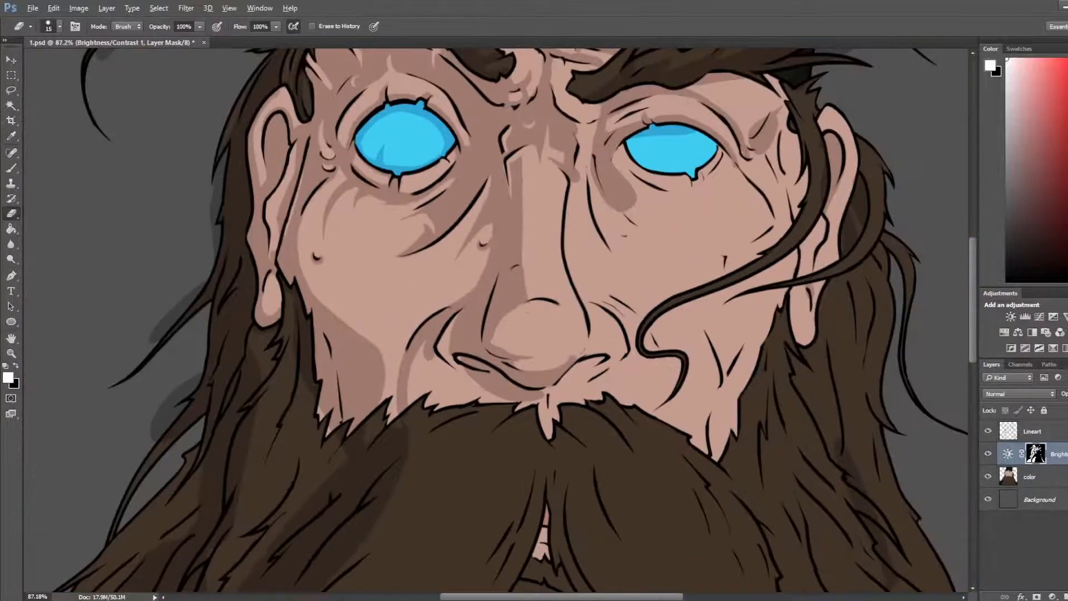
scroll(523, 294, up, 11)
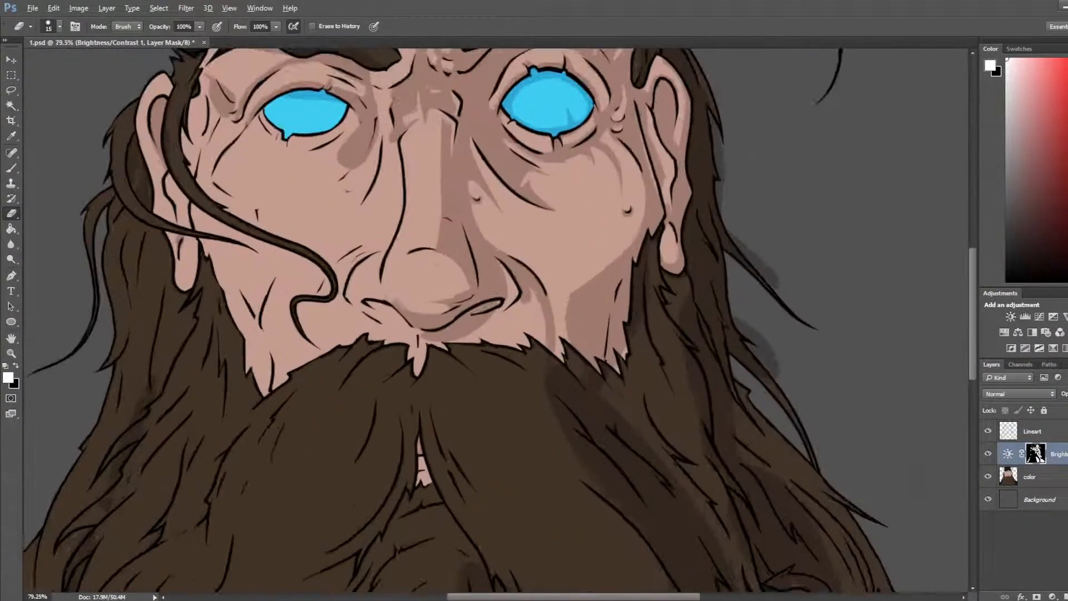
key(alt)
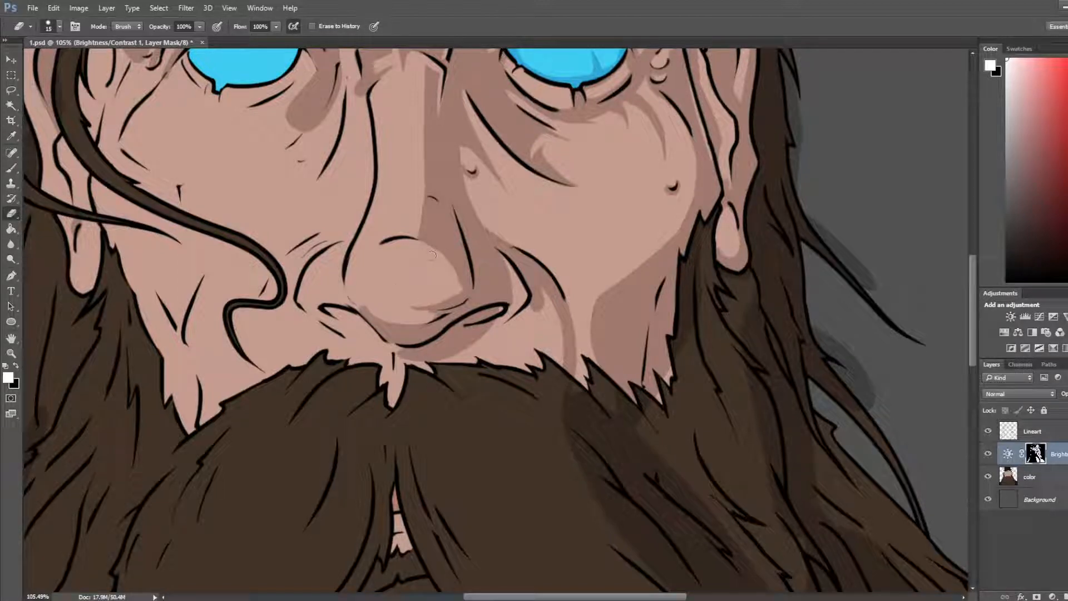
key(b)
mouse_move(433, 254)
mouse_down()
mouse_move(437, 218)
mouse_move(440, 240)
mouse_up()
mouse_move(455, 184)
mouse_down()
mouse_move(482, 310)
mouse_move(440, 319)
mouse_up()
key(e)
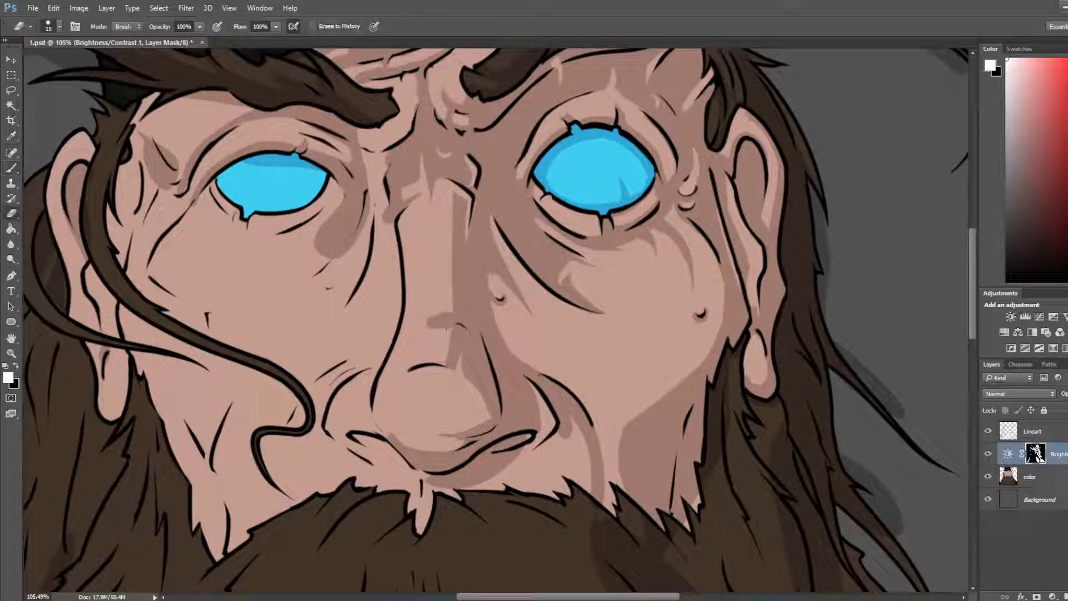
mouse_move(448, 328)
mouse_down()
mouse_move(429, 328)
mouse_move(429, 318)
mouse_move(452, 329)
mouse_move(448, 347)
mouse_move(445, 330)
mouse_up()
key(b)
key(e)
key(b)
key(e)
key(b)
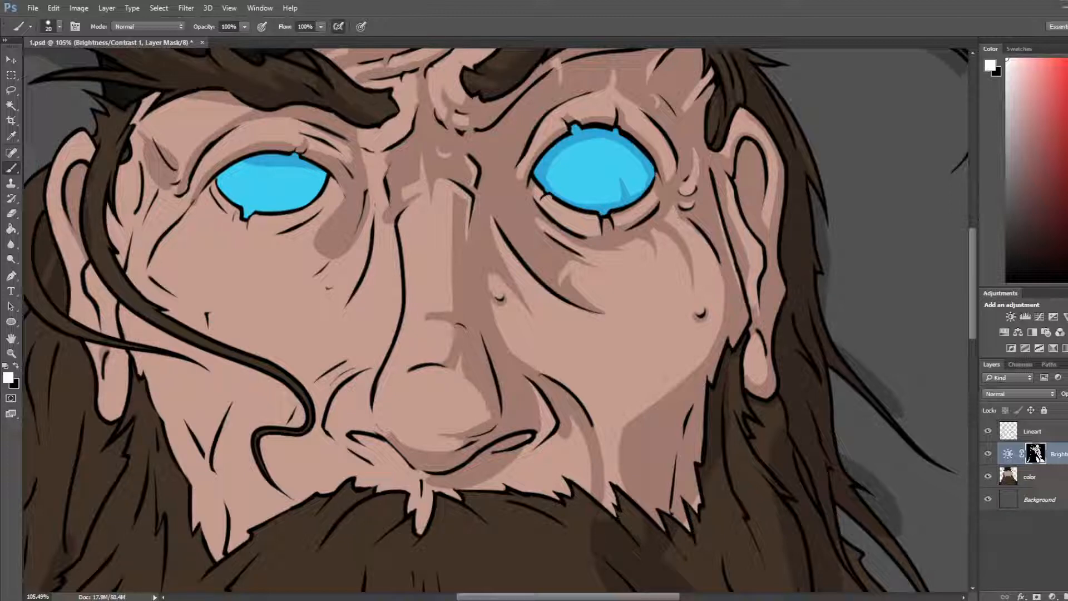
Step: Paint shadow around the mole beside the nose and erase a small light spot on the mole
scroll(457, 382, down, 13)
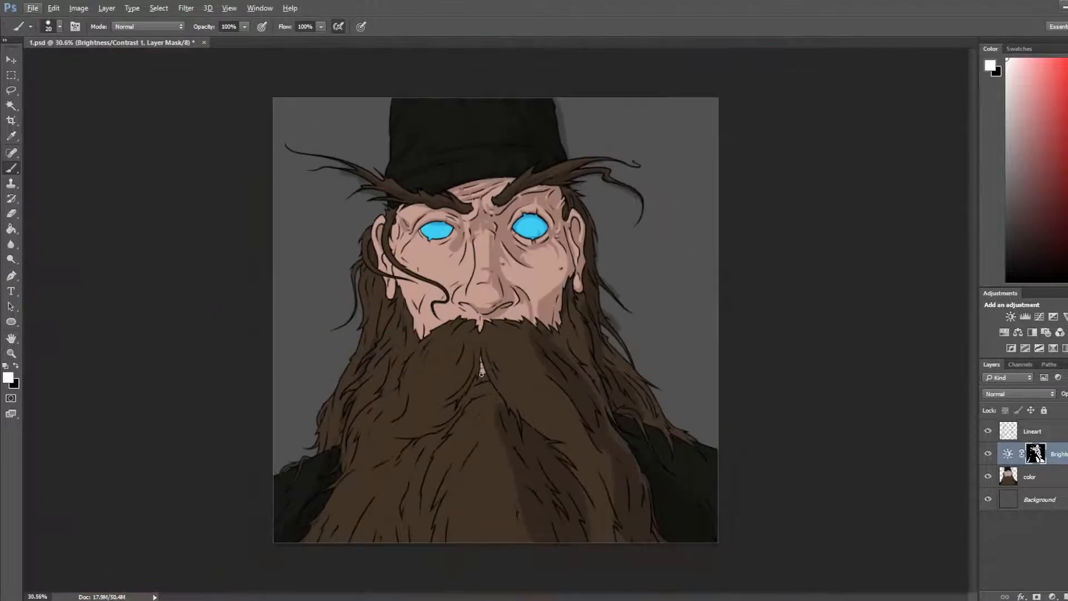
key(ctrl+shift+h)
scroll(506, 382, up, 5)
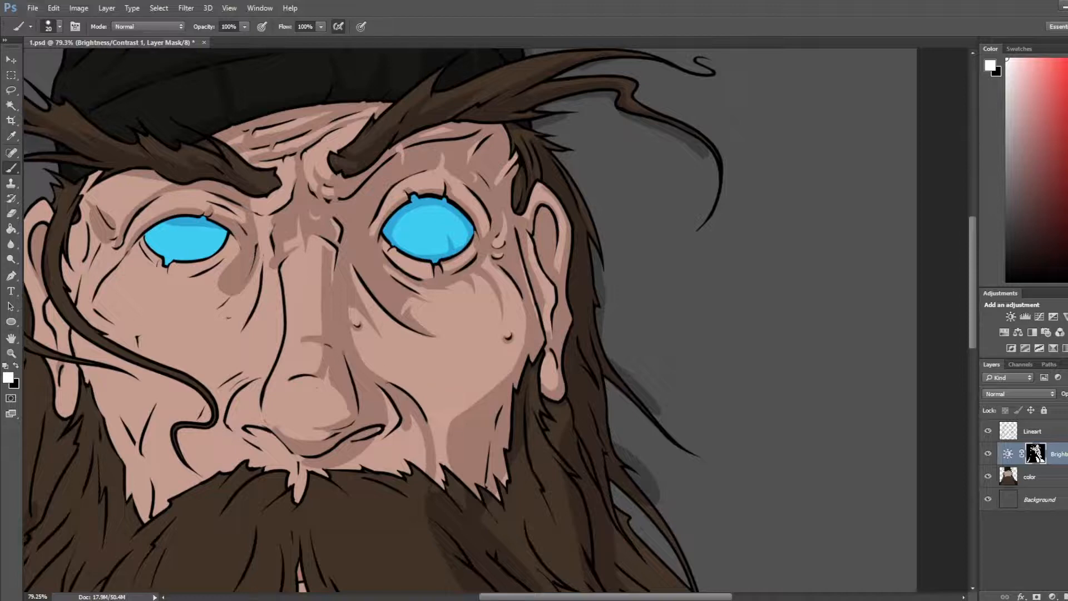
drag(355, 309, 370, 368)
key(e)
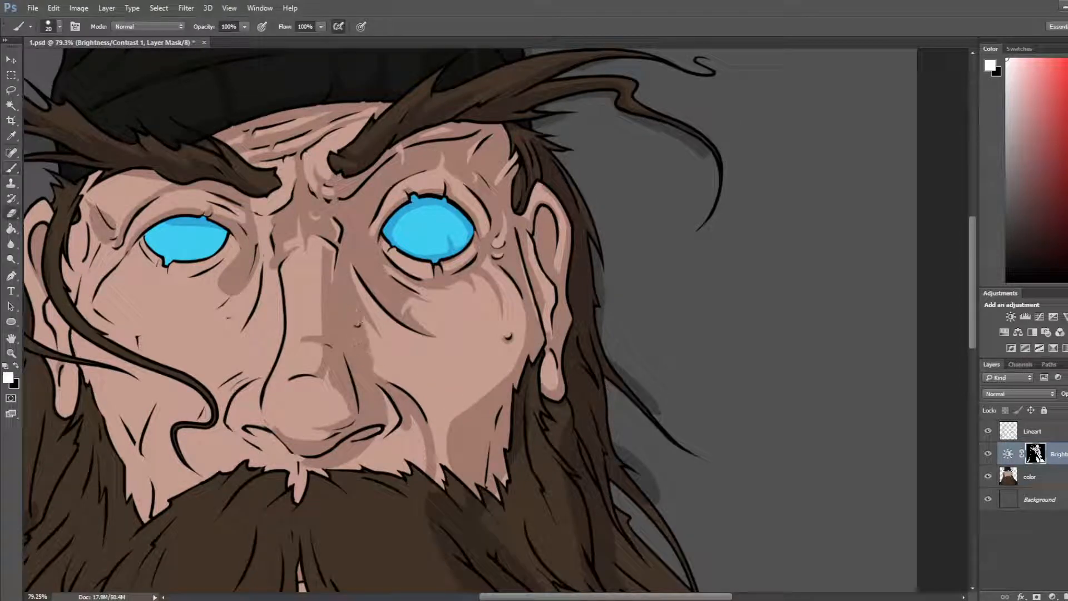
click(357, 319)
key(b)
Step: Extend the shadow below the under-eye crease down onto the cheek and smooth its lower edge
mouse_move(361, 299)
mouse_down()
mouse_move(383, 362)
mouse_move(351, 274)
mouse_move(405, 348)
mouse_up()
key(ctrl+z)
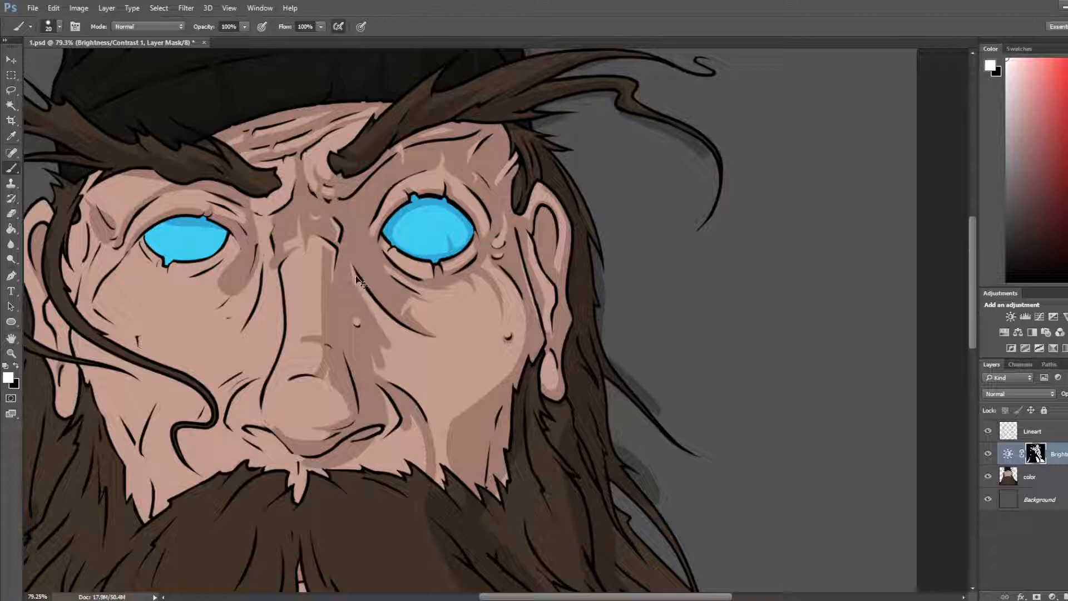
drag(356, 278, 397, 344)
key(e)
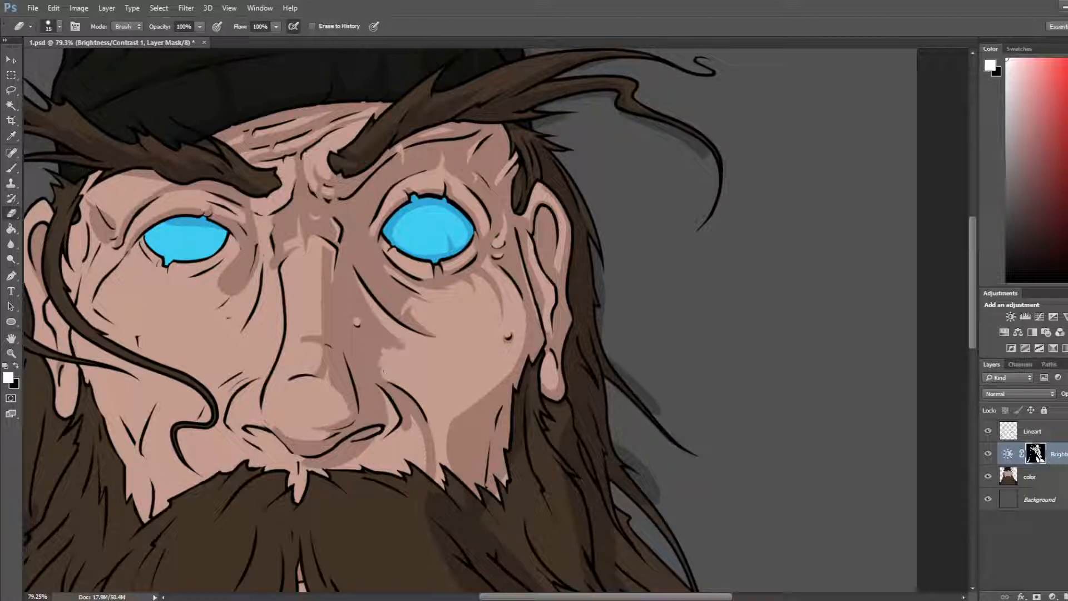
key(b)
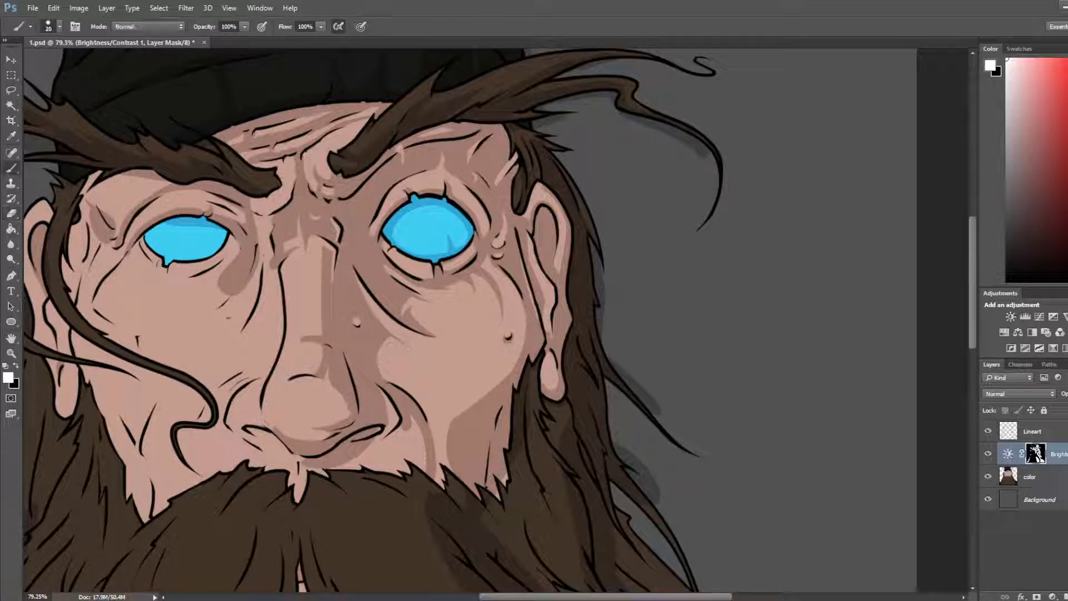
Step: Paint a small branching crease shadow beside the outer cheek mole and trim its edges with the eraser
mouse_move(419, 318)
mouse_down()
mouse_move(448, 337)
mouse_move(425, 336)
mouse_move(452, 338)
mouse_move(472, 368)
mouse_up()
key(b)
key(e)
key(ctrl+z)
key(b)
key(e)
mouse_move(473, 328)
mouse_down()
mouse_move(477, 367)
mouse_move(490, 317)
mouse_move(471, 372)
mouse_move(457, 379)
mouse_up()
key(b)
key(e)
key(b)
key(e)
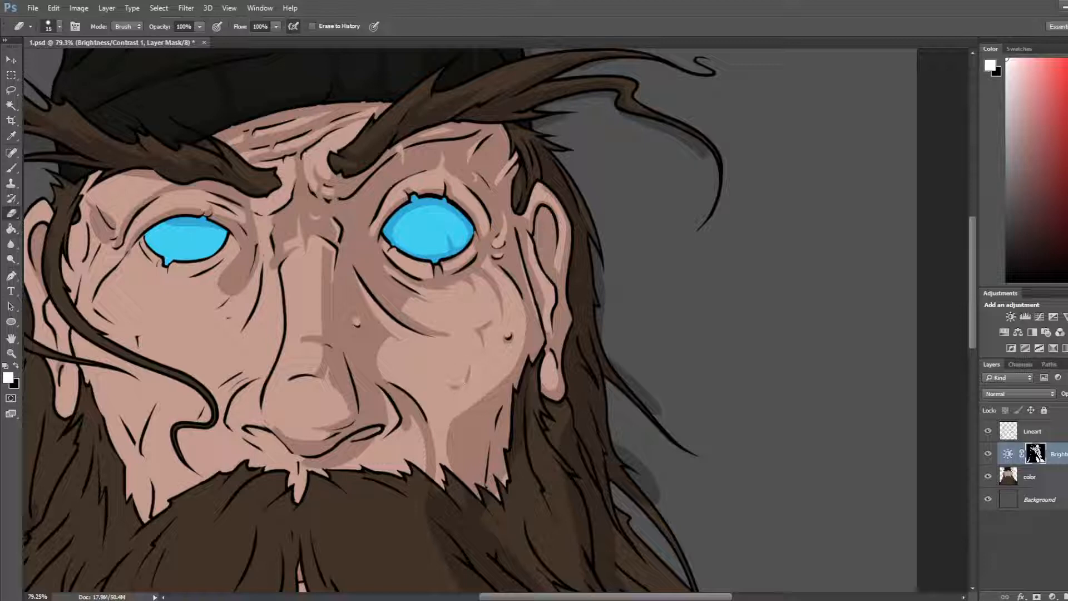
Step: Dab a small blemish shadow on the lower cheek and save the document
key(b)
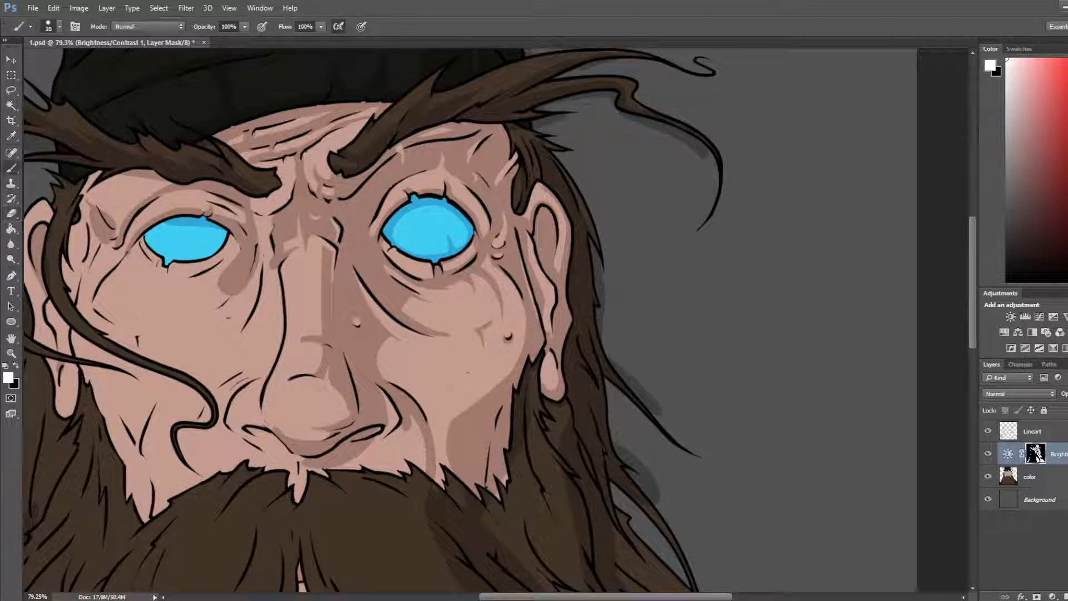
click(469, 376)
key(e)
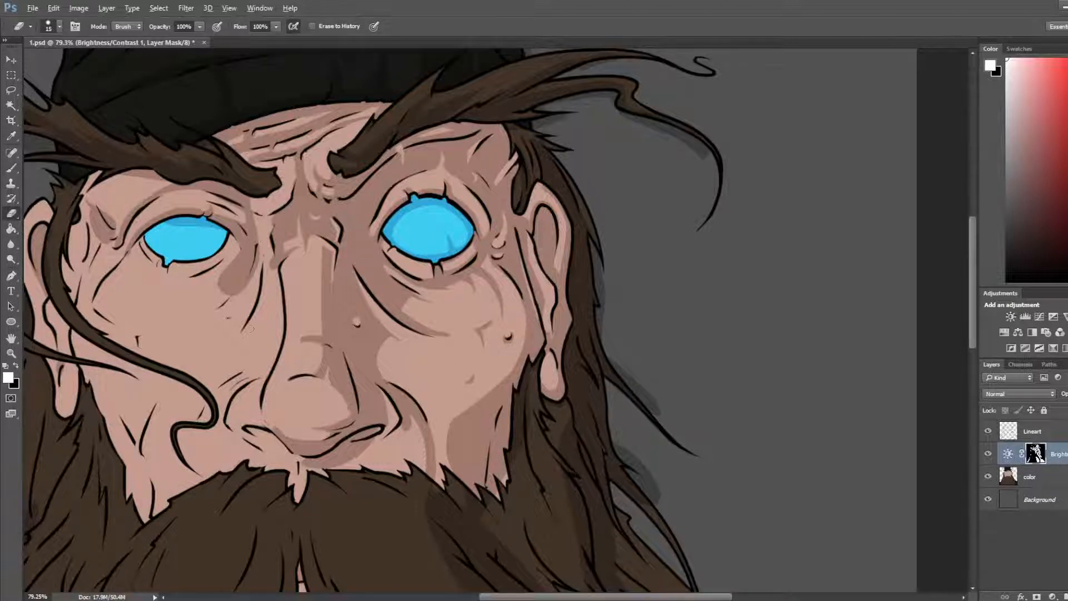
scroll(251, 328, down, 4)
key(ctrl+s)
Step: Touch up the crease shading beside the outer cheek mole with the eraser and save the document
drag(339, 366, 538, 280)
scroll(538, 280, up, 1)
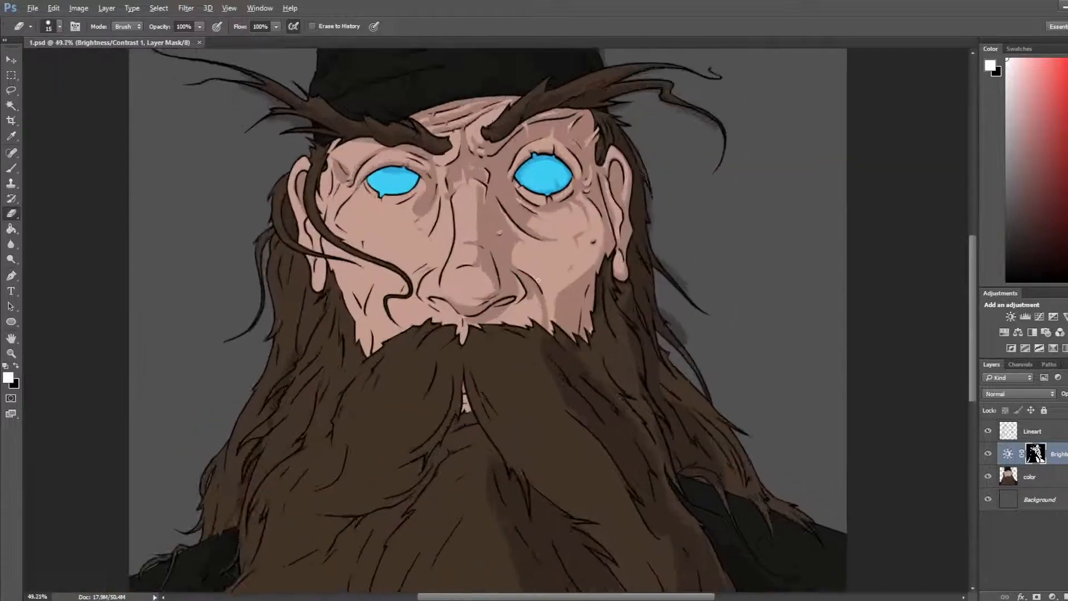
scroll(538, 281, up, 2)
click(593, 229)
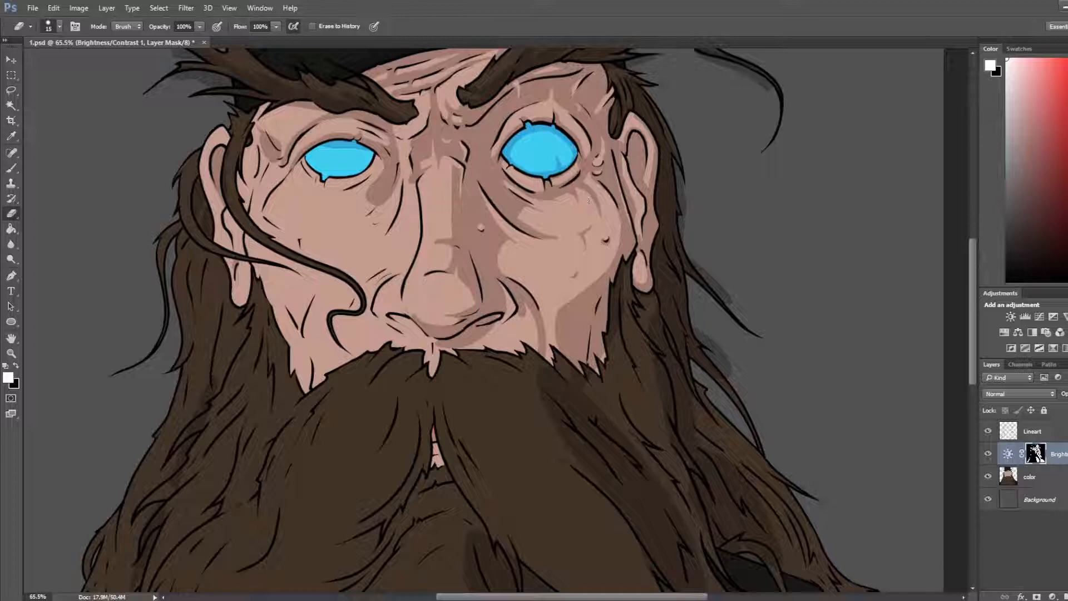
key(ctrl+s)
Step: Refine the shadow along the outer rim of the ear beside the larger eye
drag(762, 178, 653, 284)
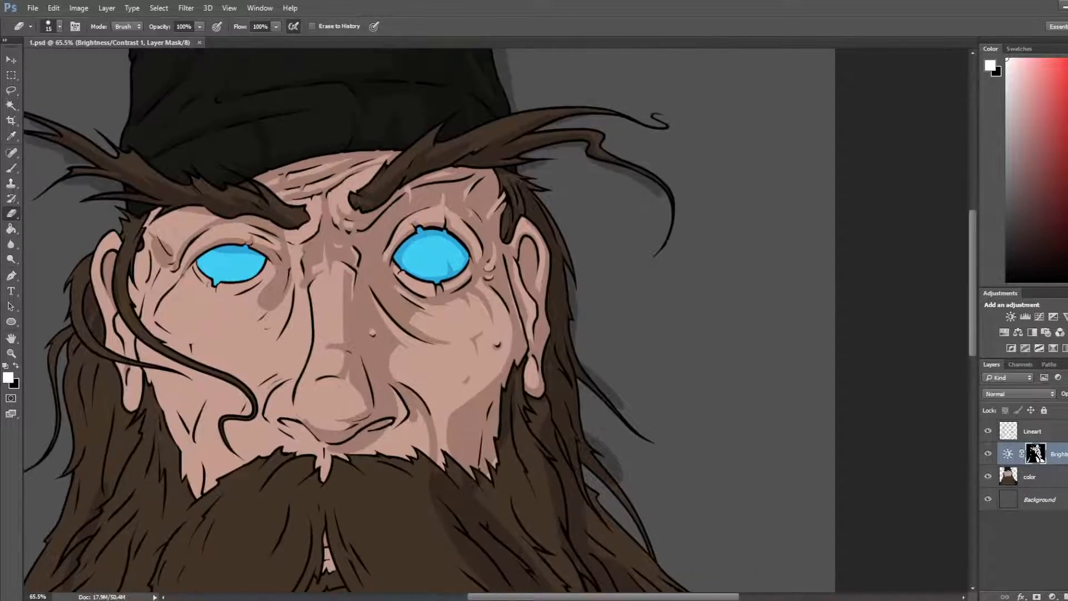
click(541, 284)
key(b)
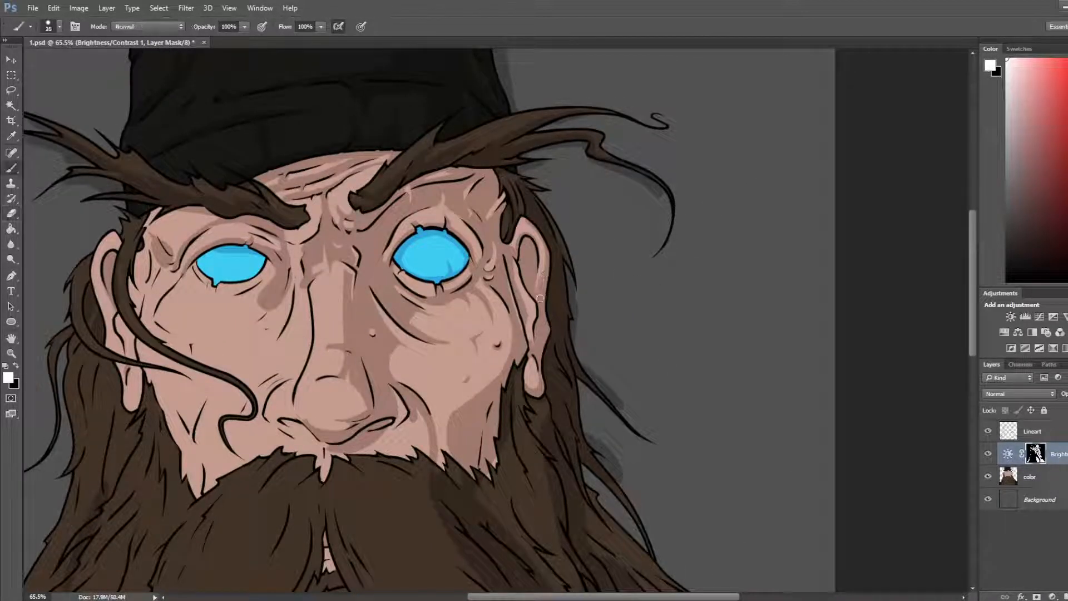
key(e)
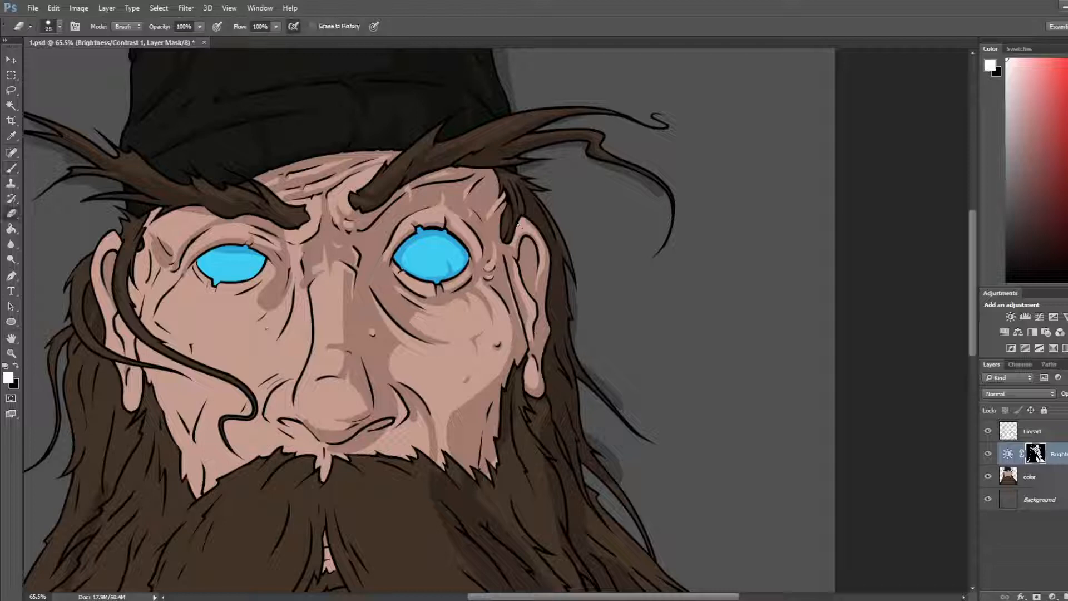
key(b)
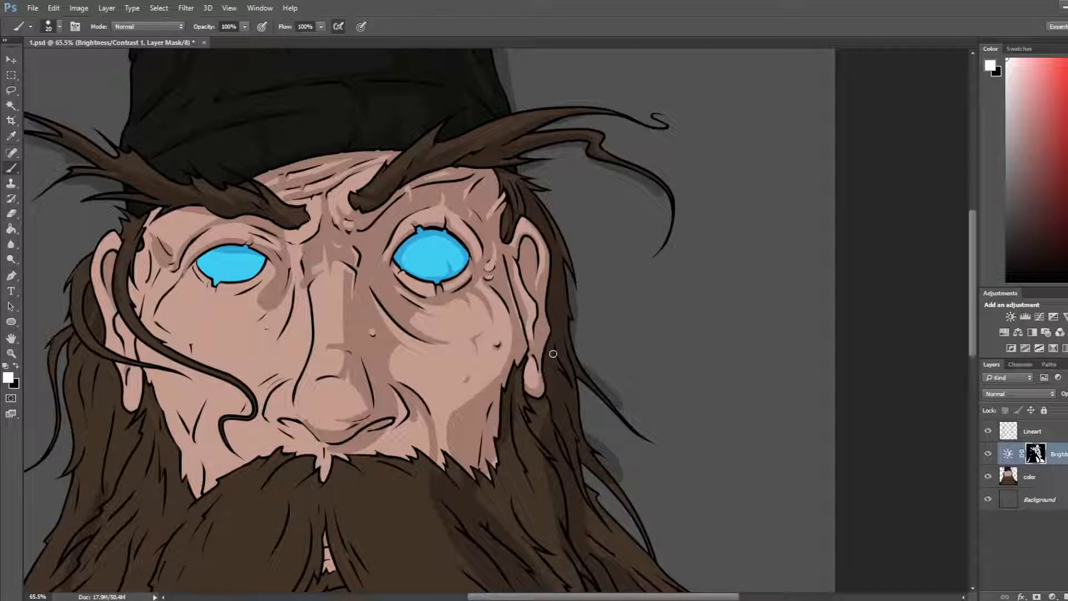
Step: Paint shadow on the hair directly behind the ear and around the earlobe, trimming the edges with the eraser
scroll(530, 193, up, 3)
mouse_move(690, 277)
mouse_down()
mouse_move(644, 115)
mouse_move(626, 119)
mouse_up()
key(e)
key(b)
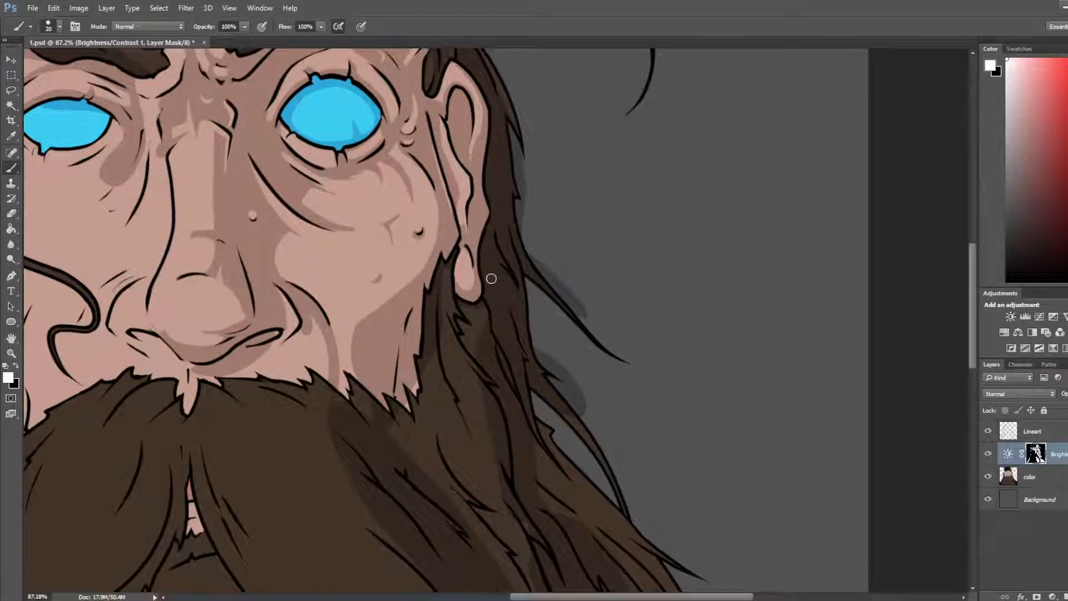
key(e)
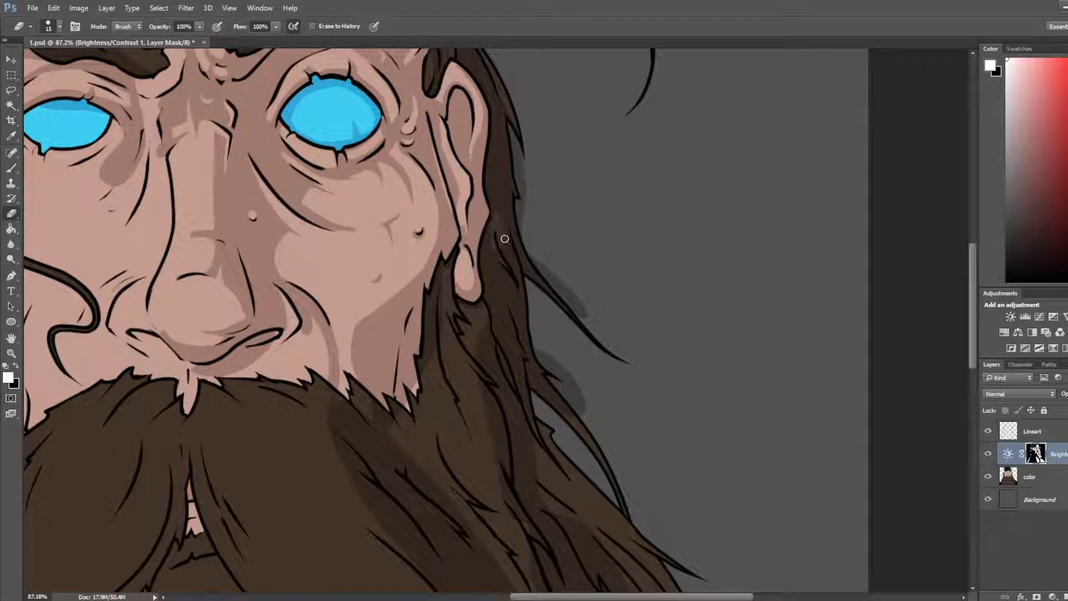
key(b)
key(e)
key(b)
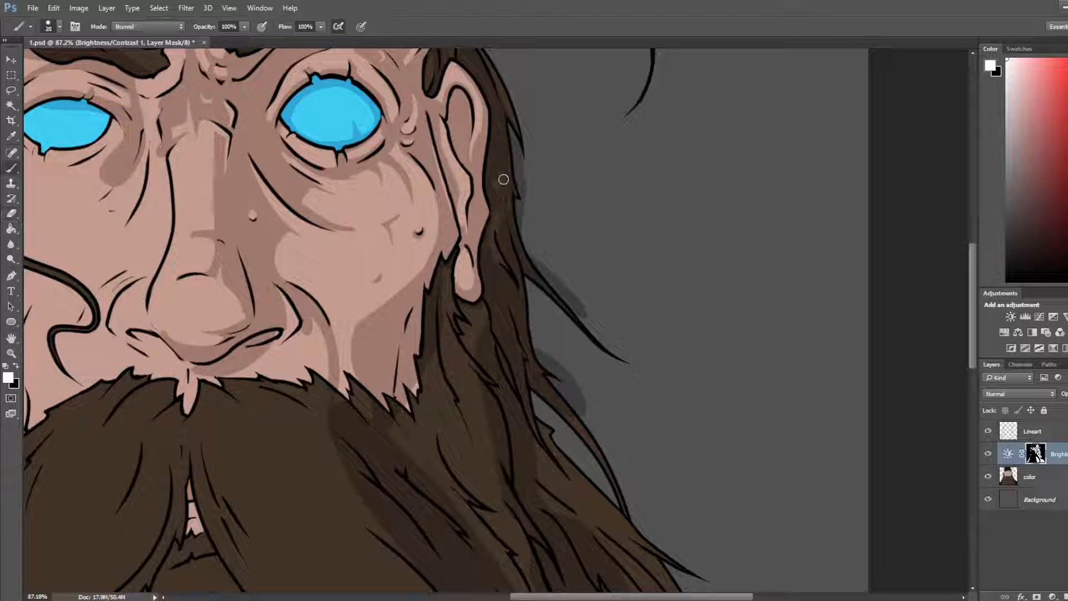
Step: Erase part of the shadow above the upper stray hair wisp and paint a narrow shadow along its underside
key(e)
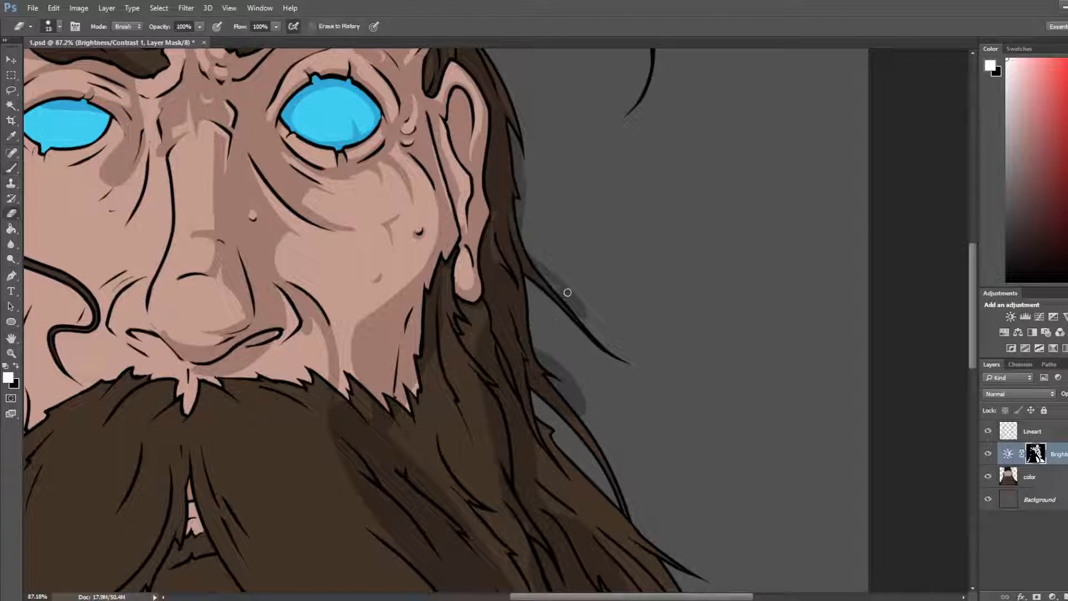
drag(532, 261, 624, 345)
key(b)
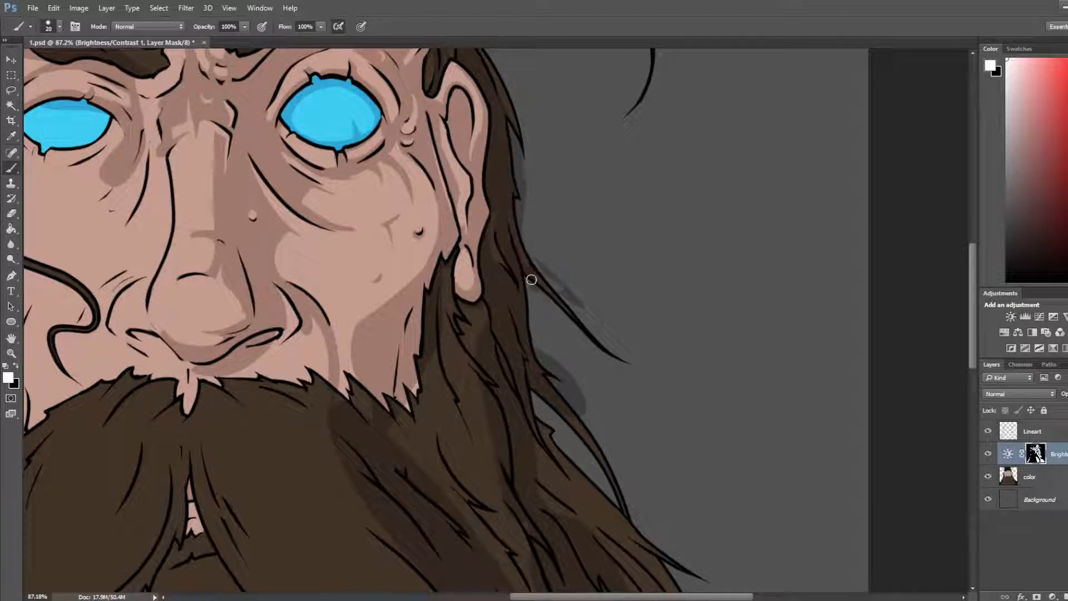
drag(531, 280, 628, 374)
key(e)
Step: Refine the shading of the long hair strands from beside the ear down to the lower stray wisp
key(b)
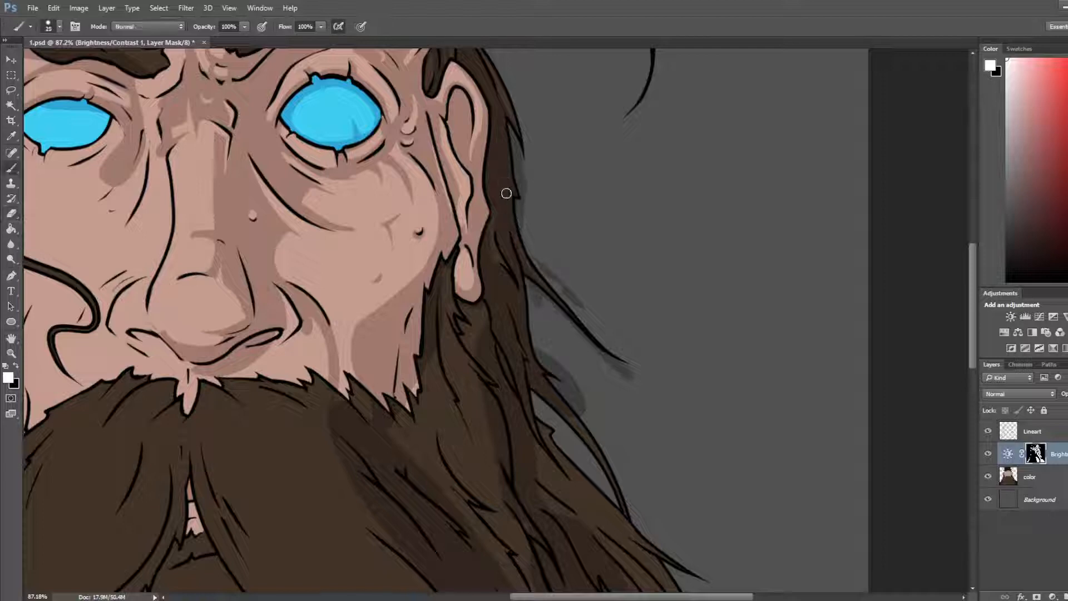
key(e)
drag(566, 247, 610, 353)
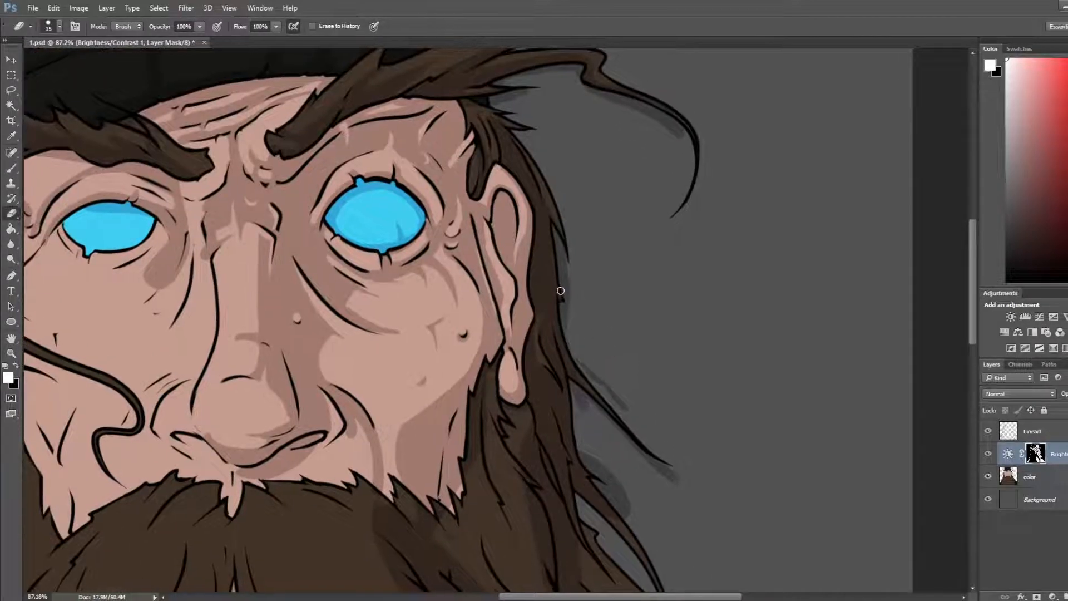
key(b)
drag(546, 341, 544, 151)
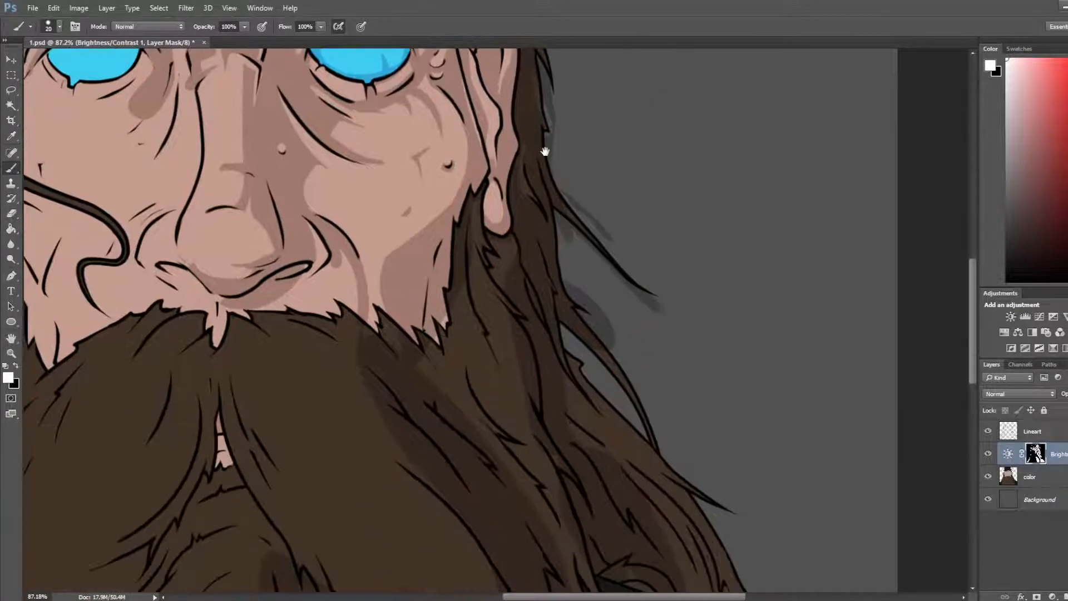
key(e)
key(b)
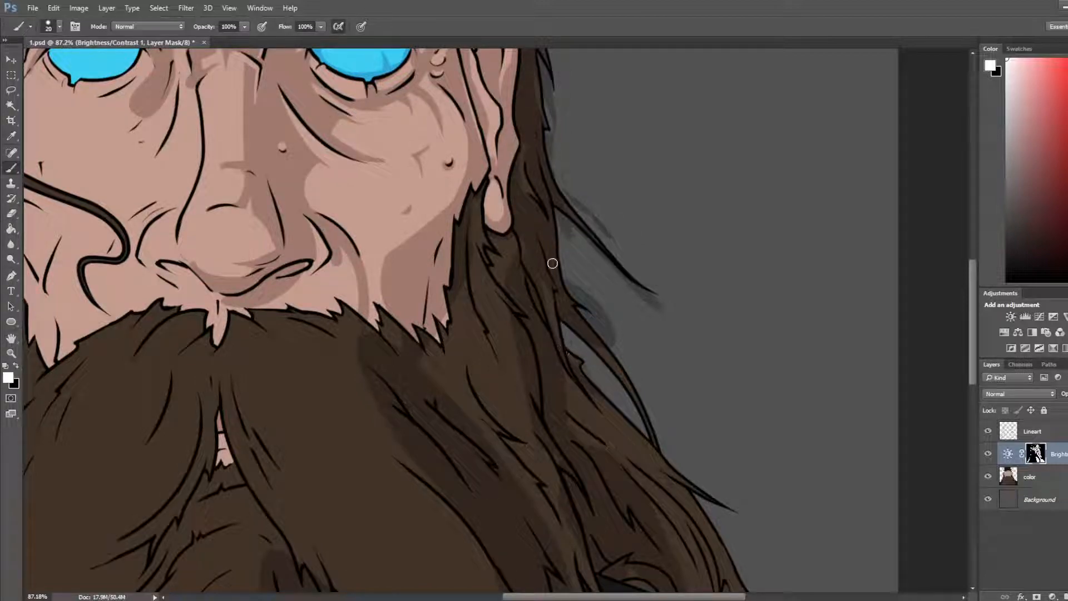
key(e)
key(b)
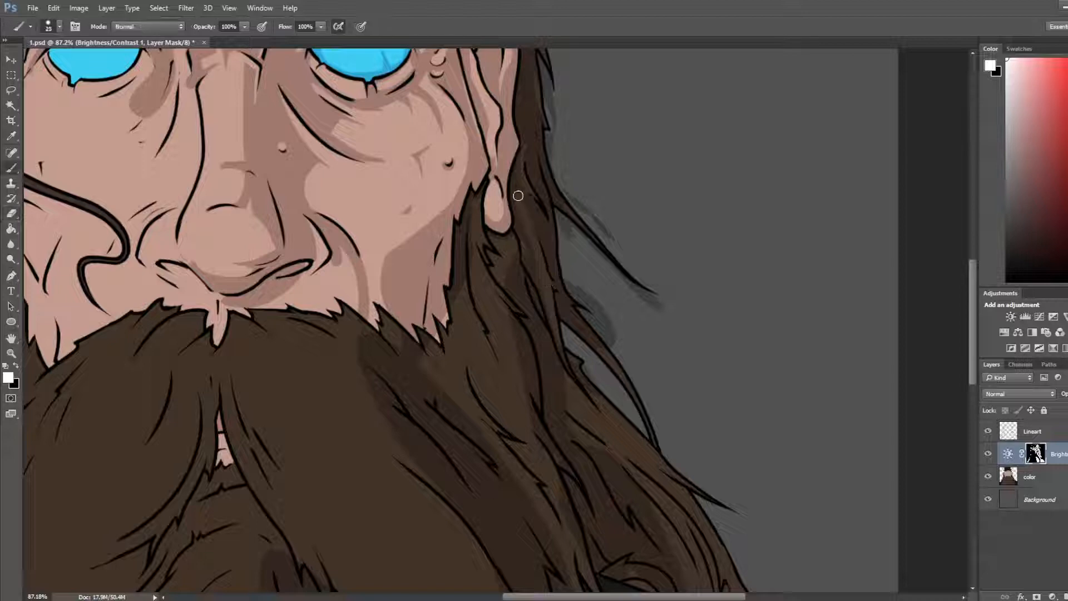
key(e)
key(b)
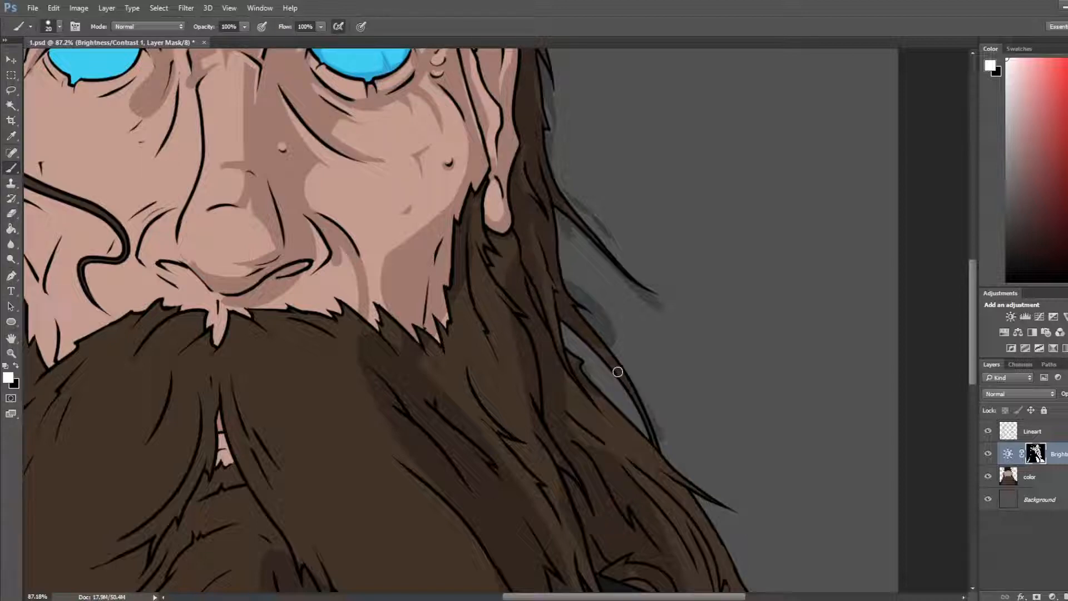
Step: Thin the background shadow along the lower stray hair wisp with the eraser and save the document
key(e)
drag(625, 382, 660, 441)
key(b)
key(e)
drag(584, 320, 661, 441)
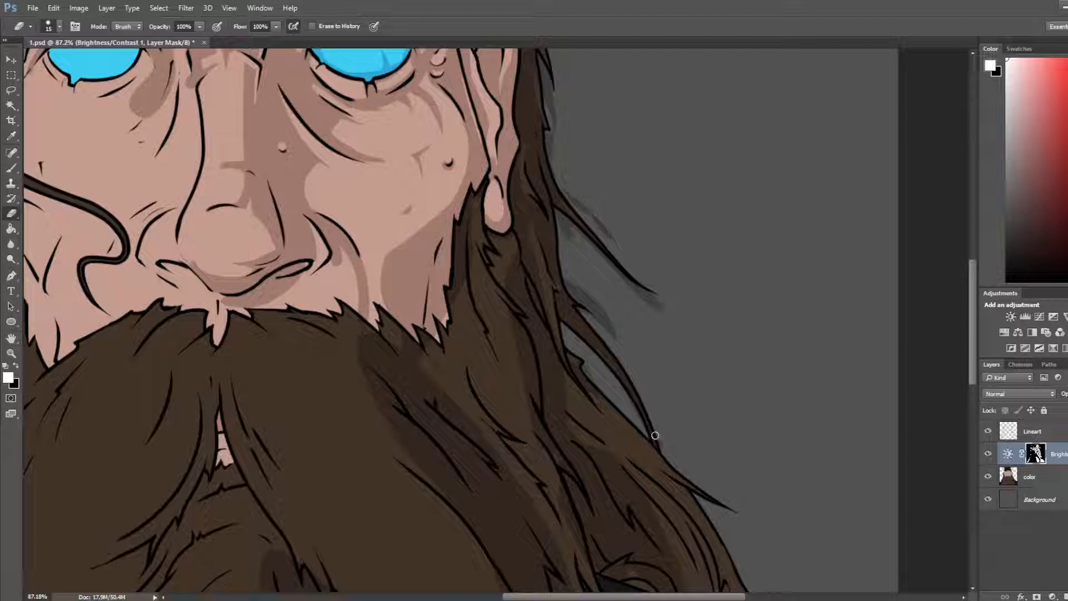
key(b)
scroll(581, 267, down, 4)
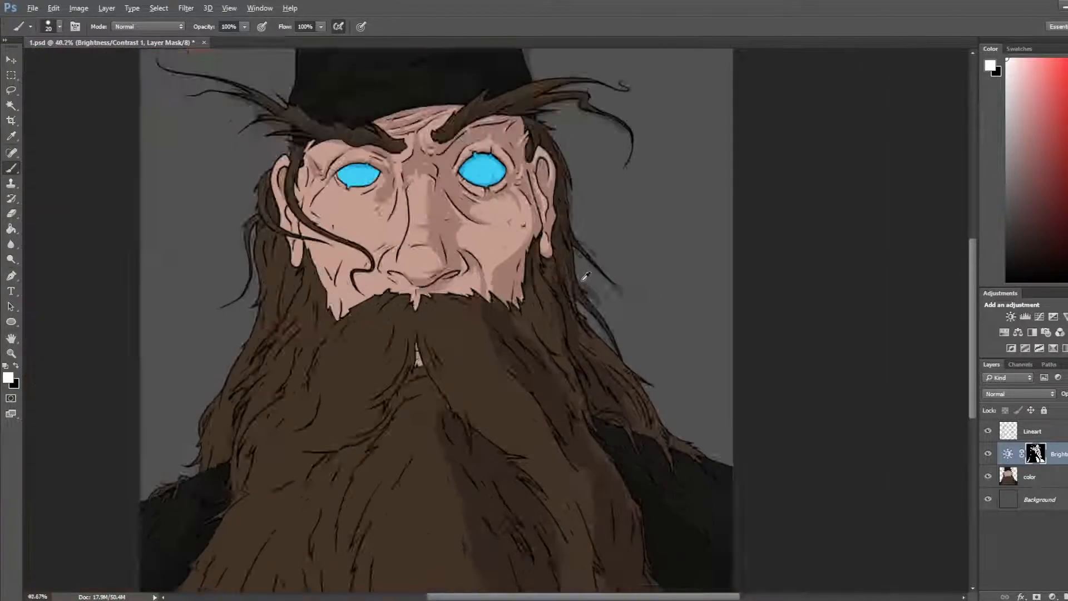
scroll(586, 276, down, 2)
key(ctrl+s)
Step: Examine the whole portrait's shading in mirrored and normal orientation, saving the document during the check
key(ctrl+shift+h)
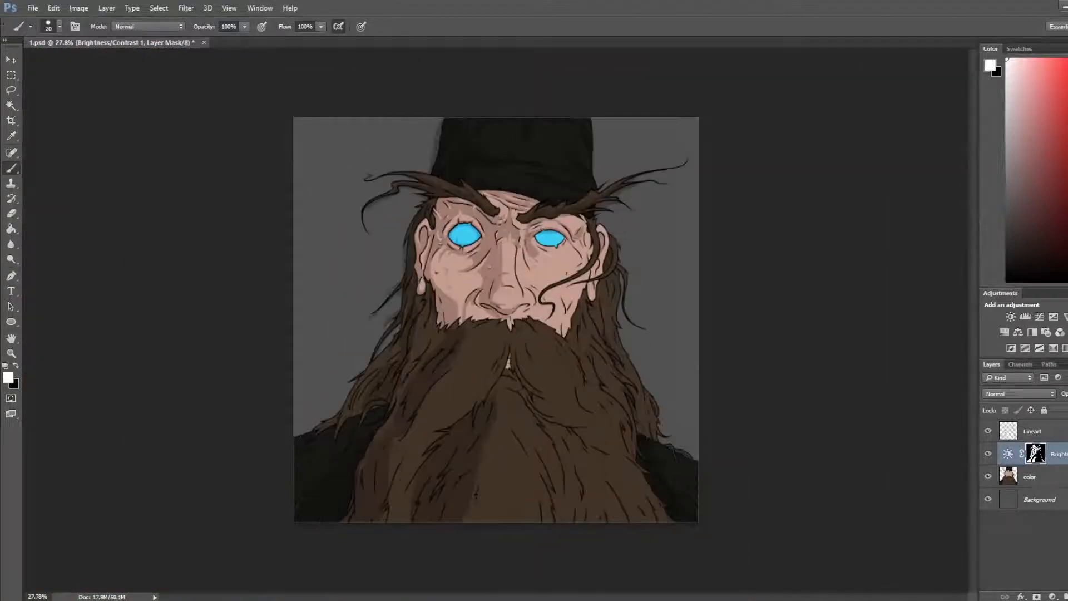
scroll(101, 501, up, 1)
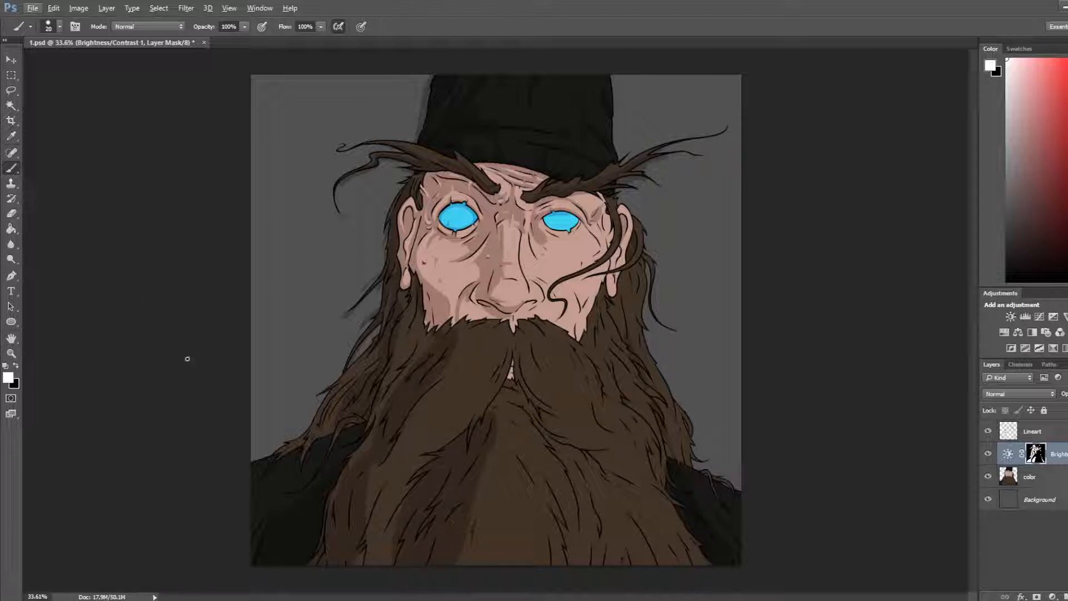
scroll(431, 323, up, 1)
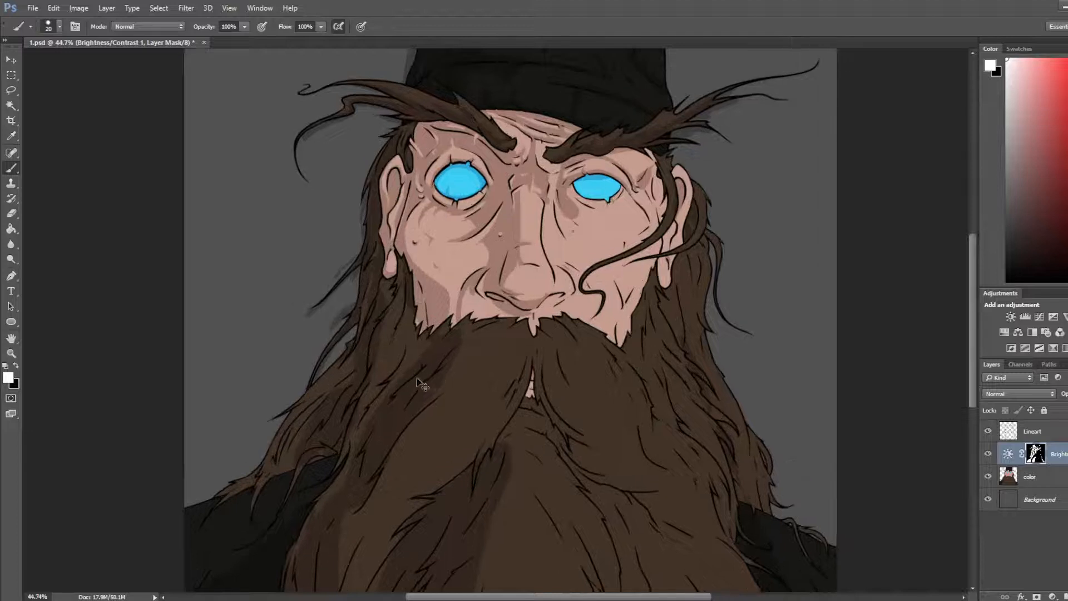
key(ctrl+s)
scroll(418, 411, down, 1)
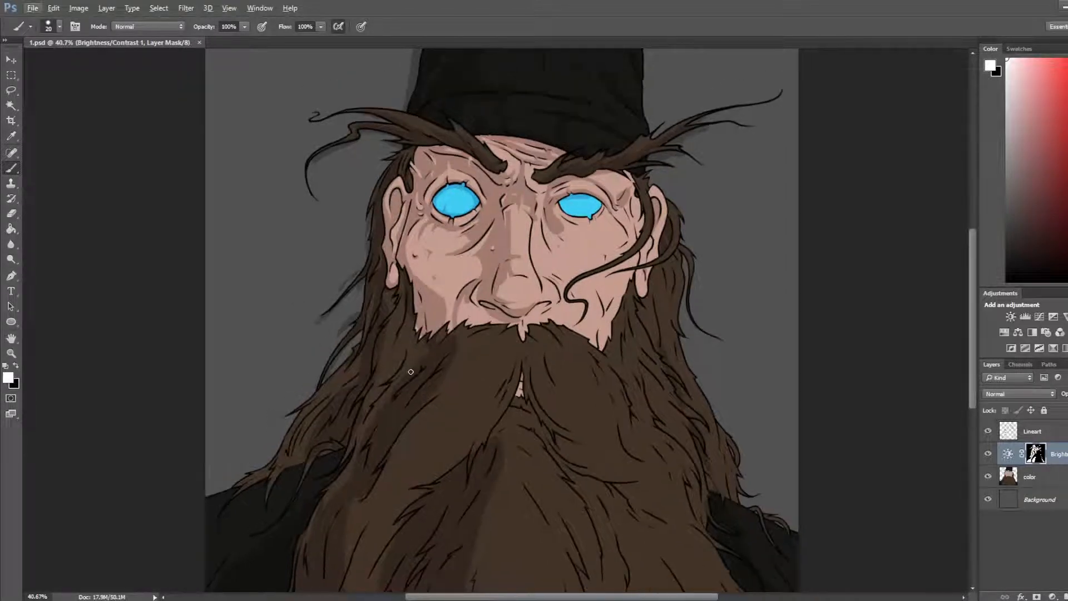
scroll(400, 363, down, 1)
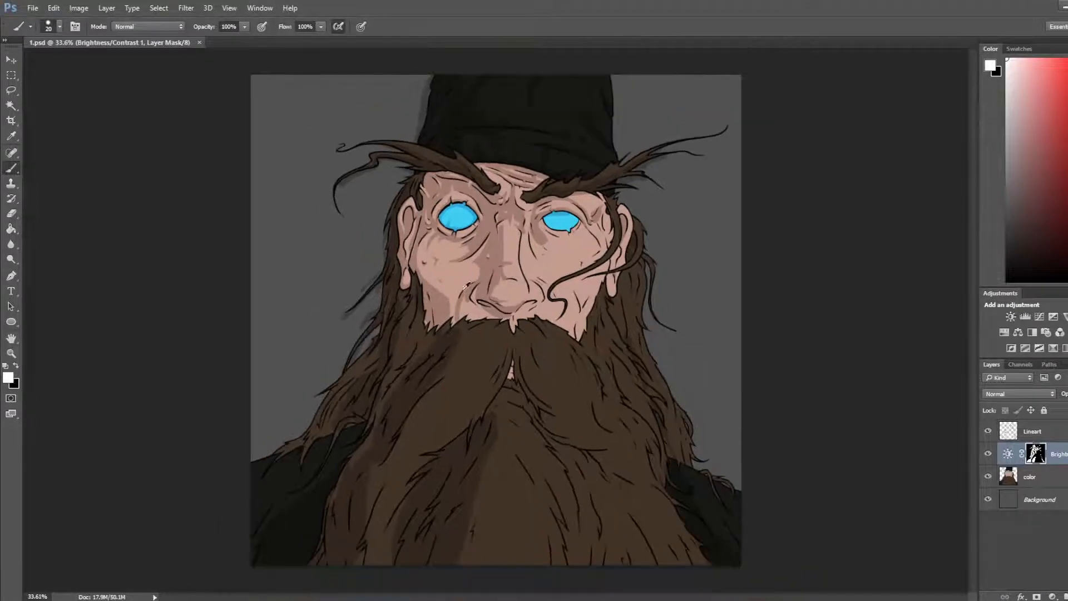
scroll(495, 271, up, 1)
scroll(492, 302, down, 4)
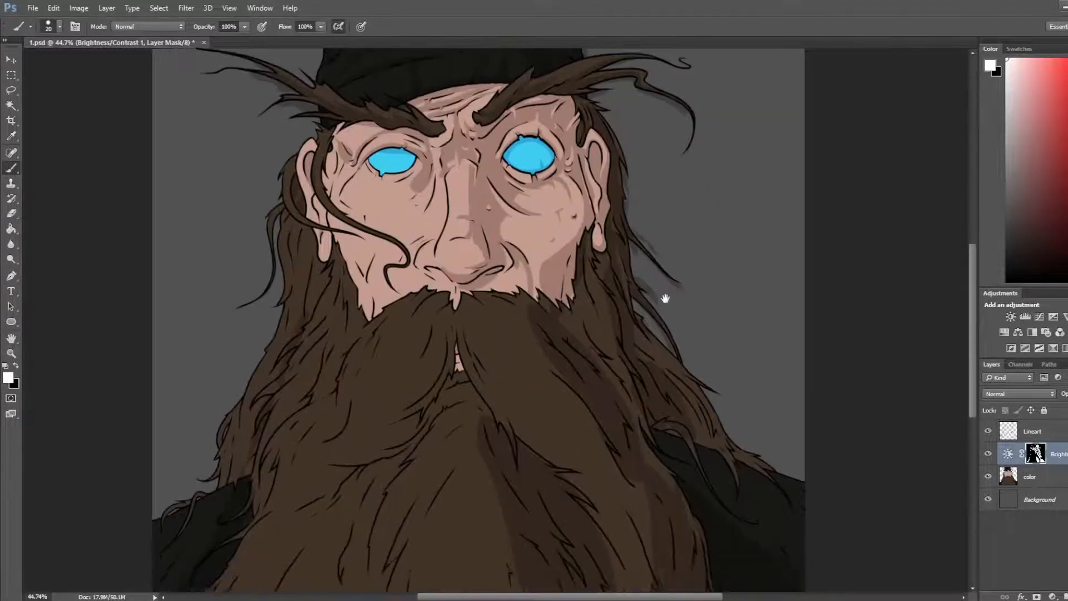
scroll(637, 272, up, 3)
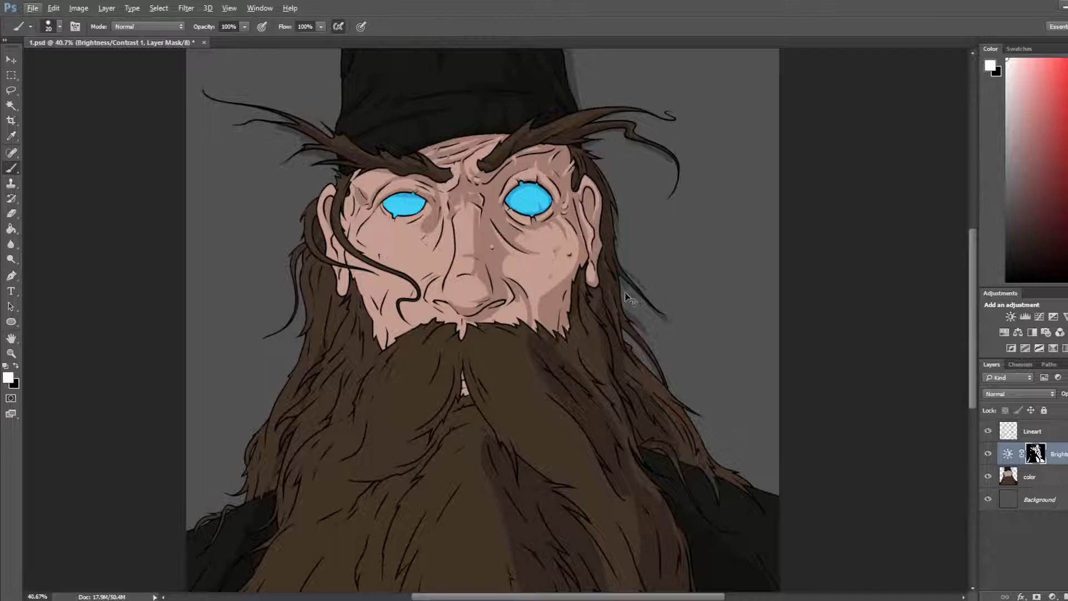
Step: Paint and trim the shading on the outer hair lock below the stray wisps on the mirrored portrait, and save the document
key(ctrl+shift+h)
scroll(346, 284, up, 9)
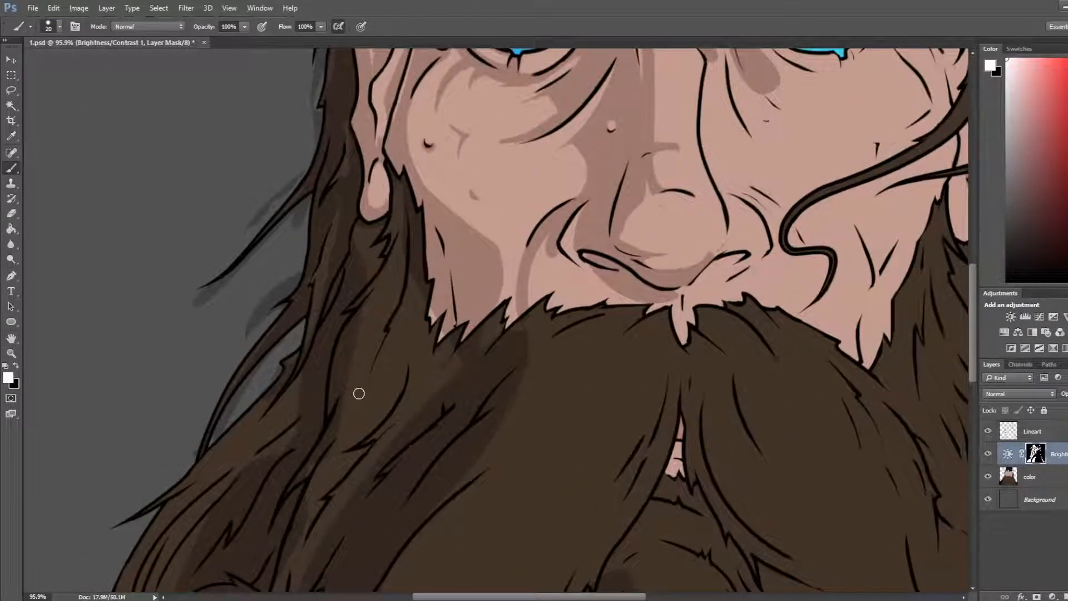
key(e)
key(b)
key(e)
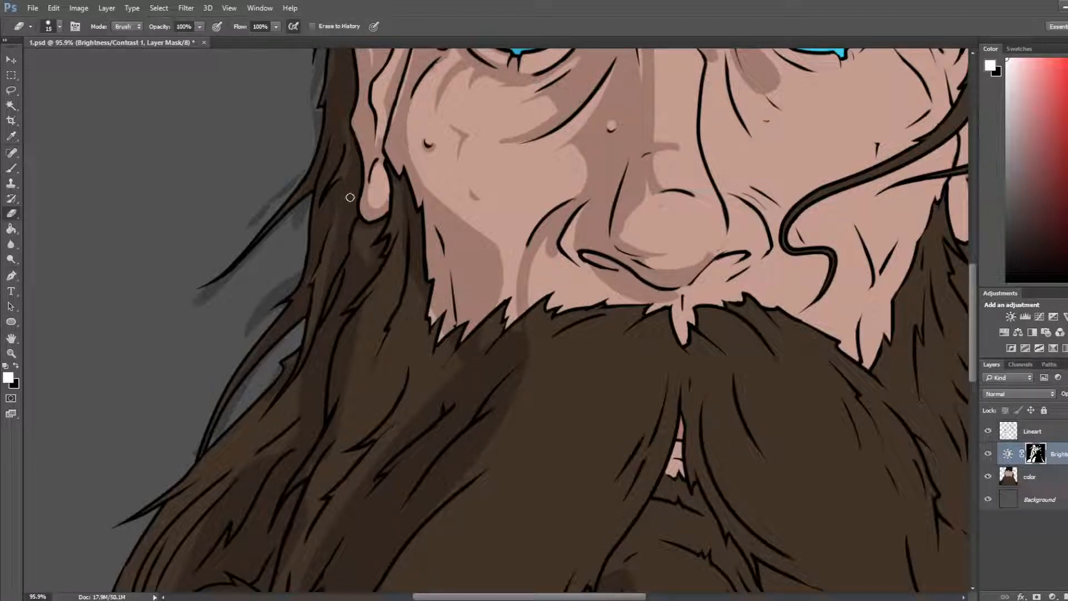
key(b)
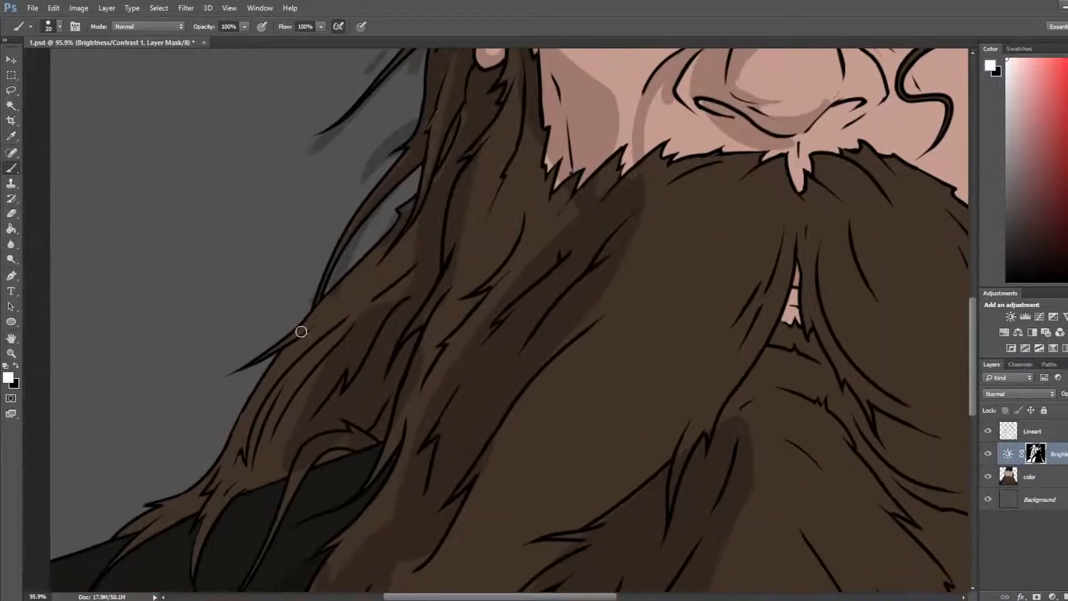
key(e)
key(b)
drag(284, 355, 374, 280)
key(e)
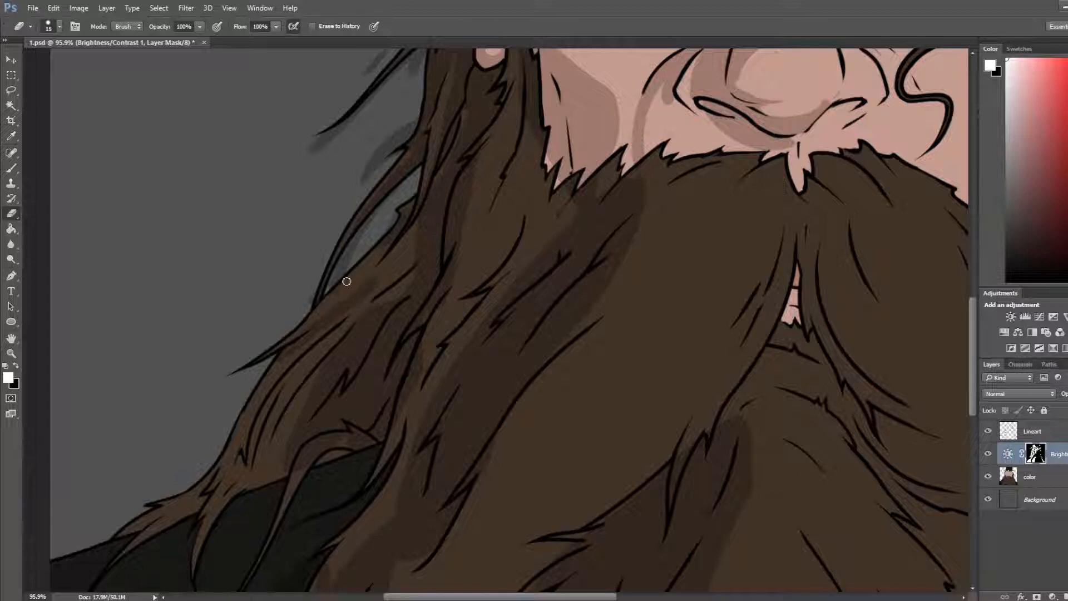
key(ctrl+s)
Step: Refine the shadows between the long hair strands above the shoulder, alternating between the brush and the eraser
drag(360, 296, 365, 352)
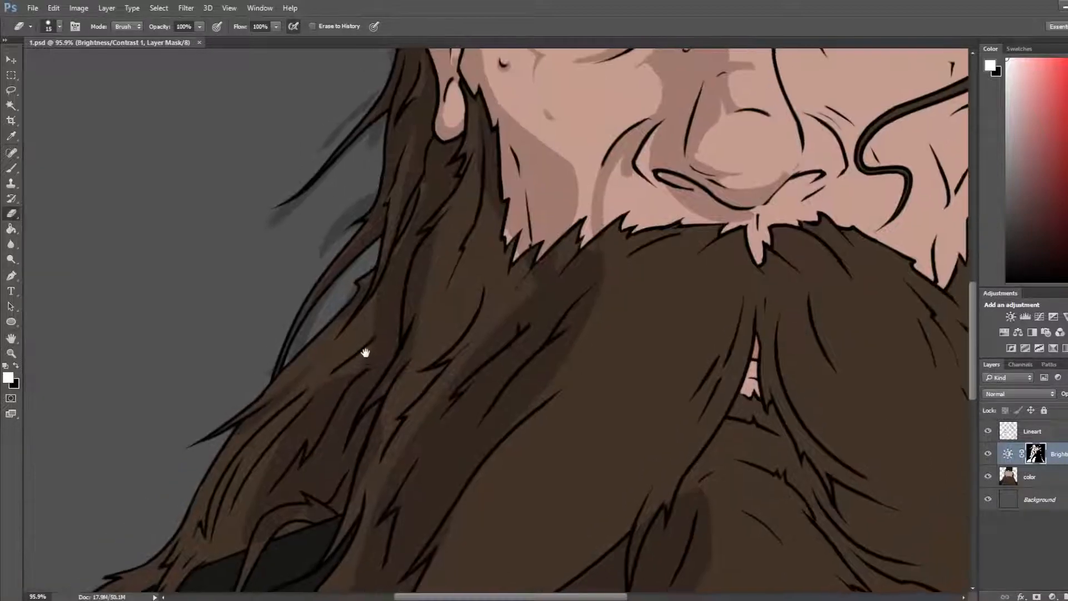
key(b)
drag(327, 392, 351, 361)
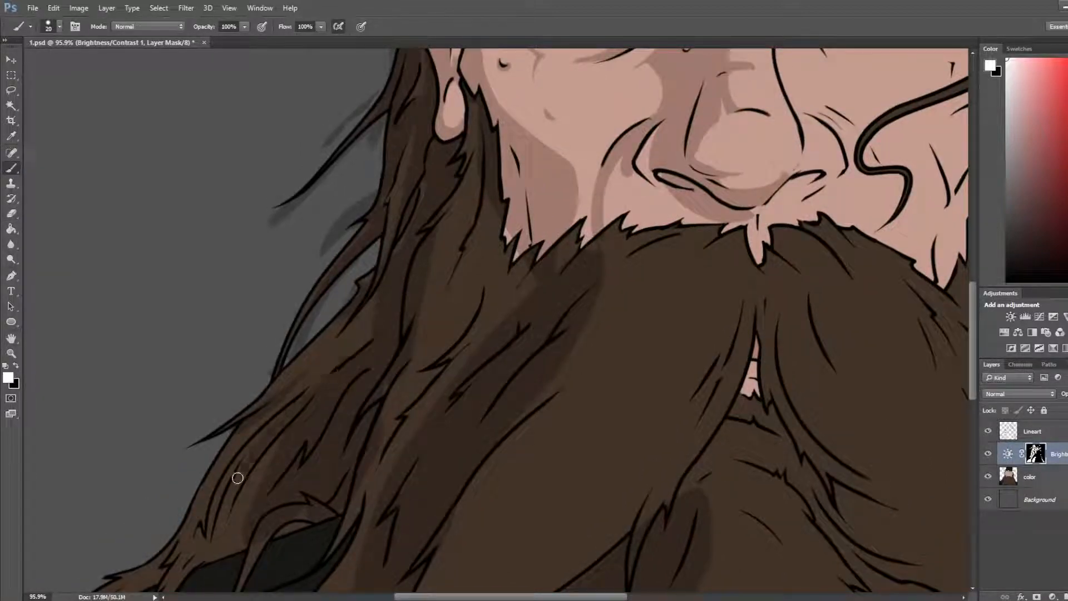
key(e)
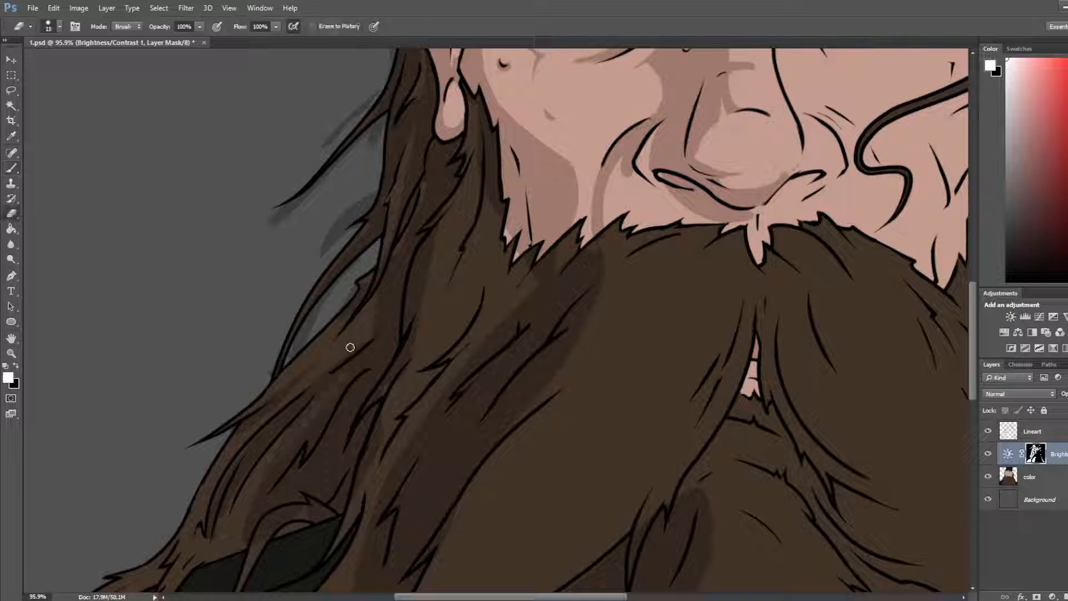
key(b)
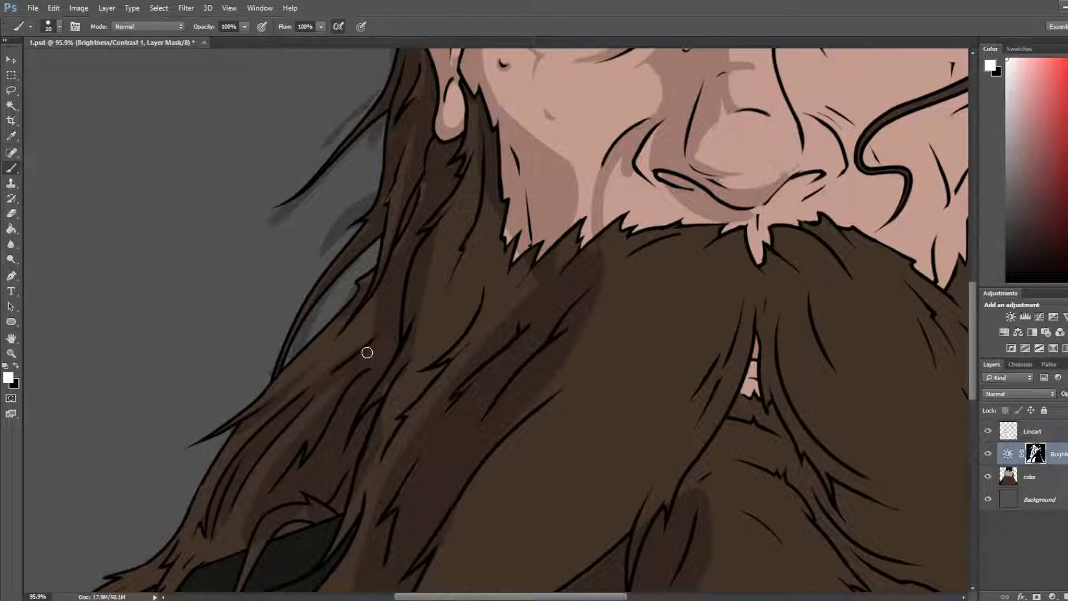
key(e)
key(b)
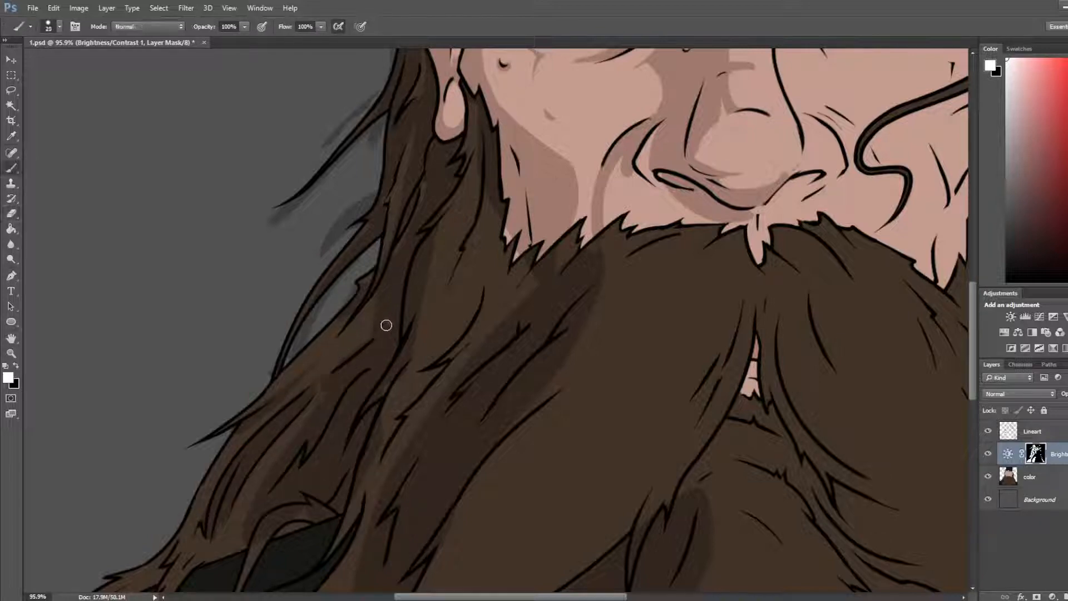
key(e)
key(b)
key(e)
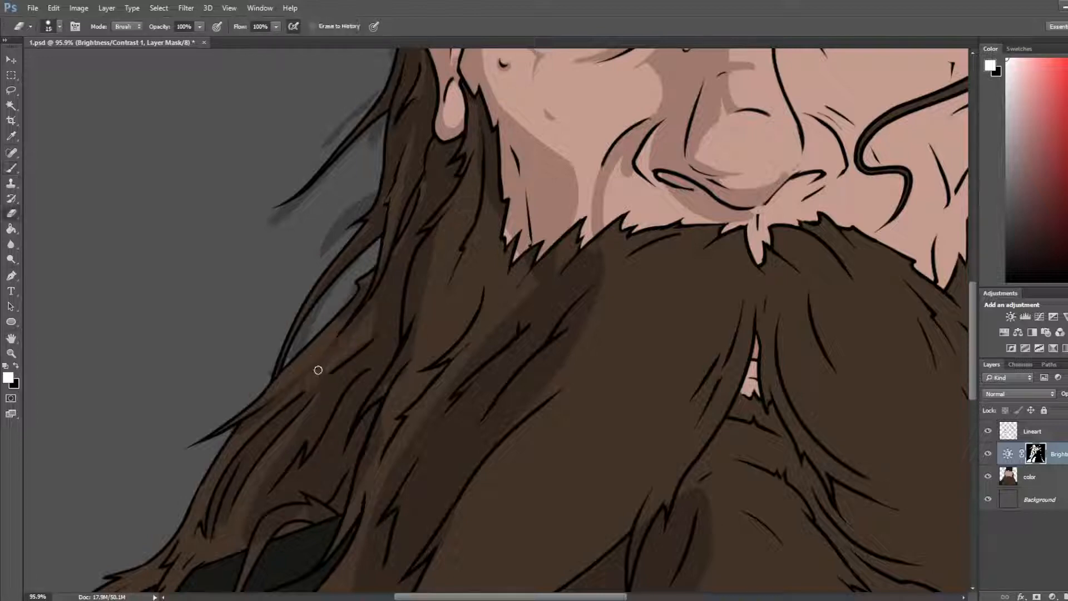
Step: Examine the whole portrait's shading at several magnifications, checking the mirrored orientation and saving the document
scroll(336, 327, down, 6)
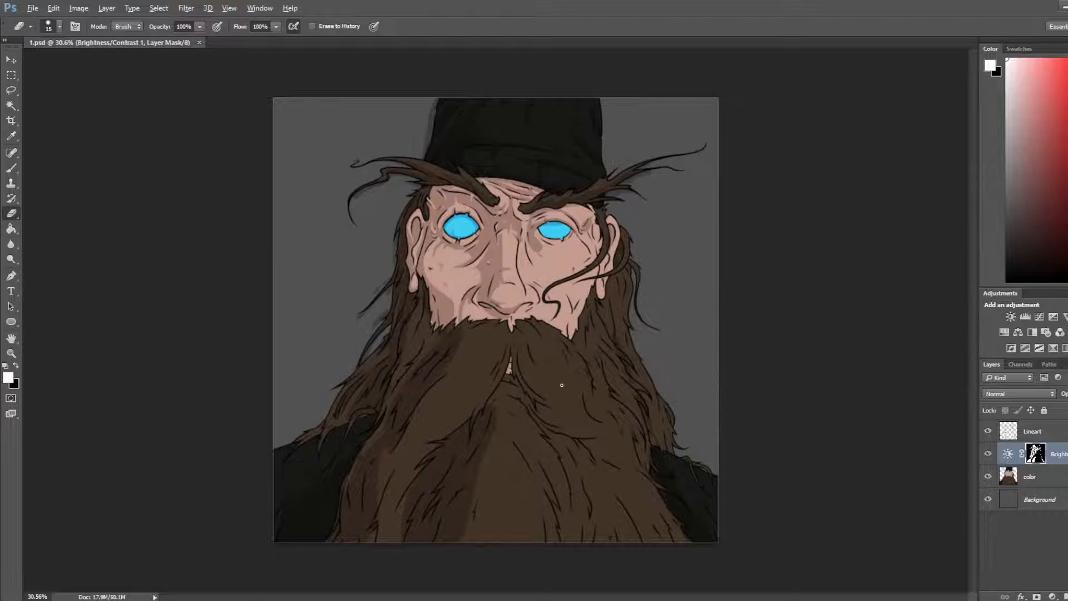
scroll(562, 384, up, 3)
scroll(562, 385, down, 5)
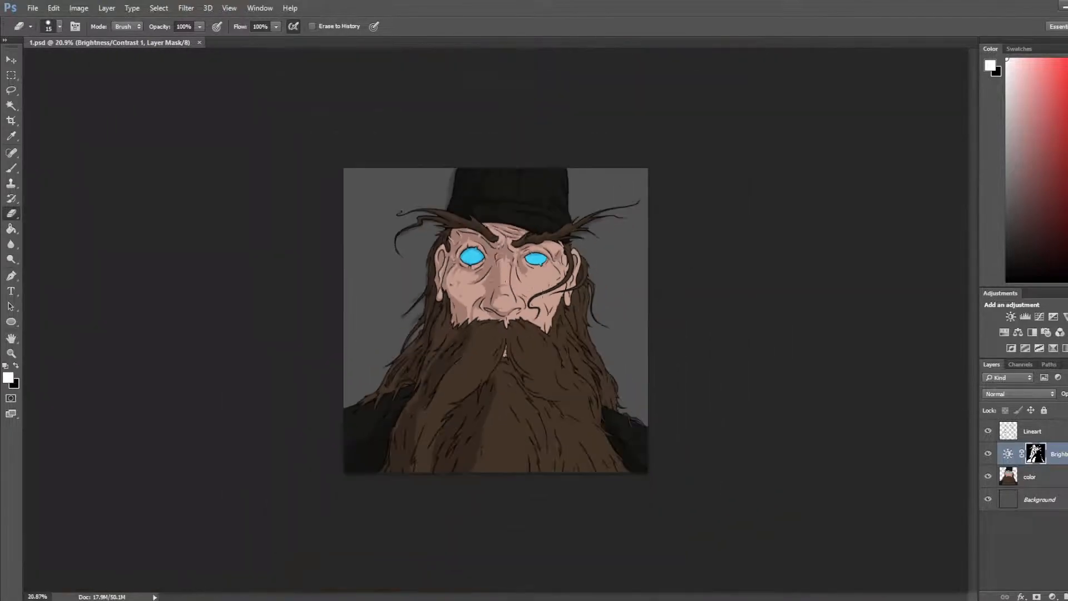
scroll(472, 374, up, 2)
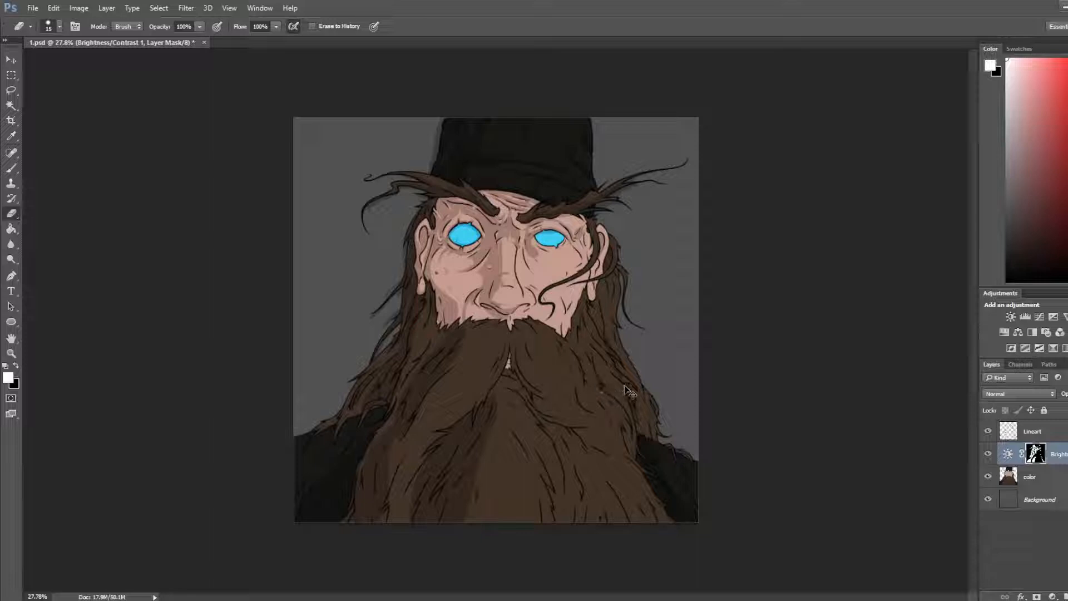
key(ctrl+shift+h)
key(ctrl+z)
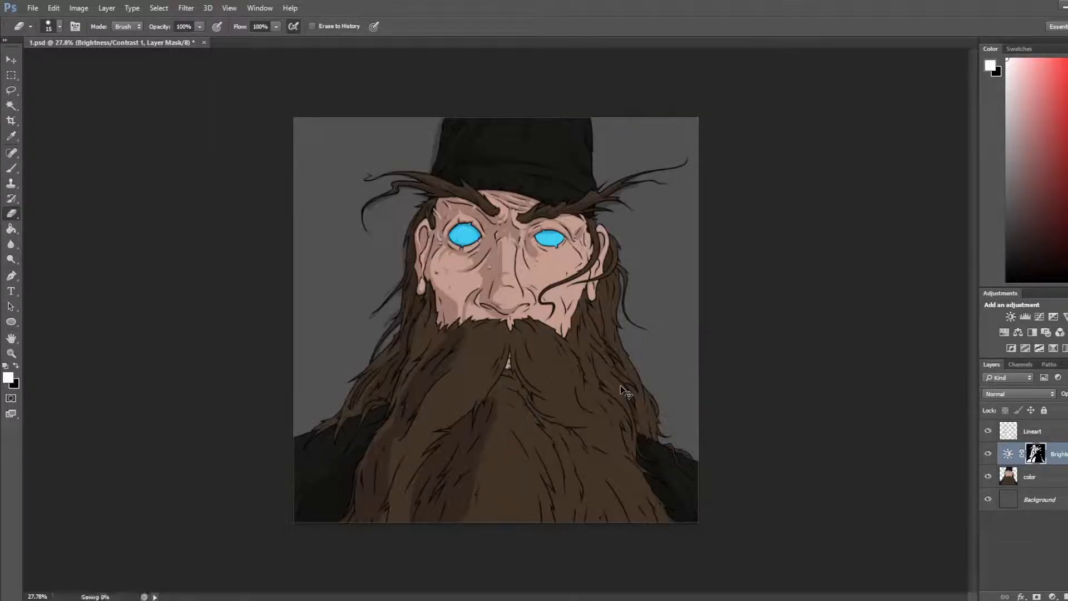
scroll(623, 390, up, 1)
scroll(507, 423, up, 1)
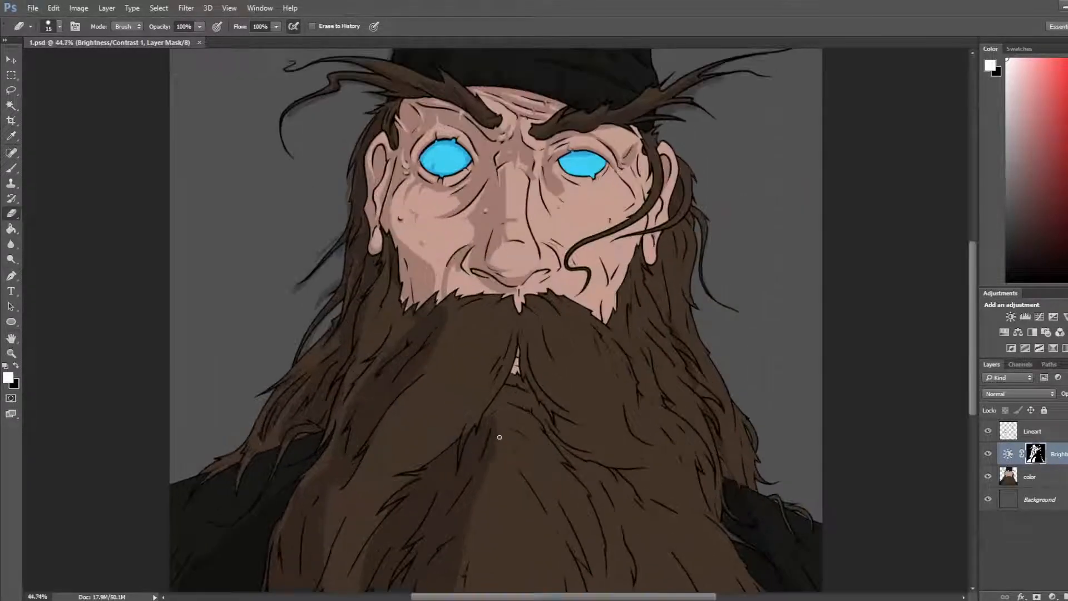
Step: Erase some of the shadow from the hair strand that curls over the dark shoulder
scroll(503, 433, up, 1)
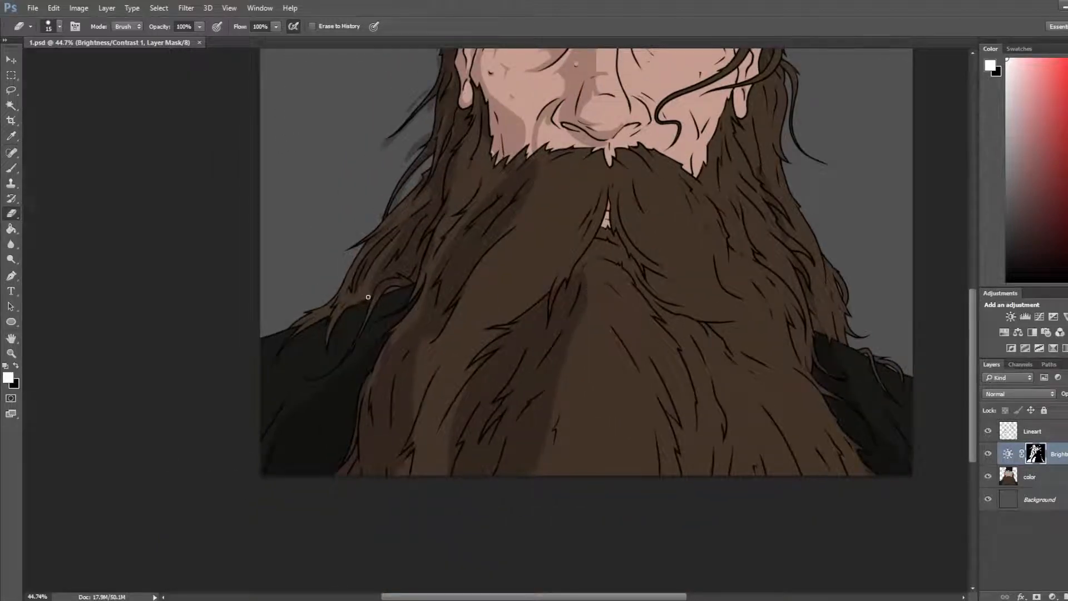
scroll(436, 259, up, 1)
scroll(467, 274, up, 2)
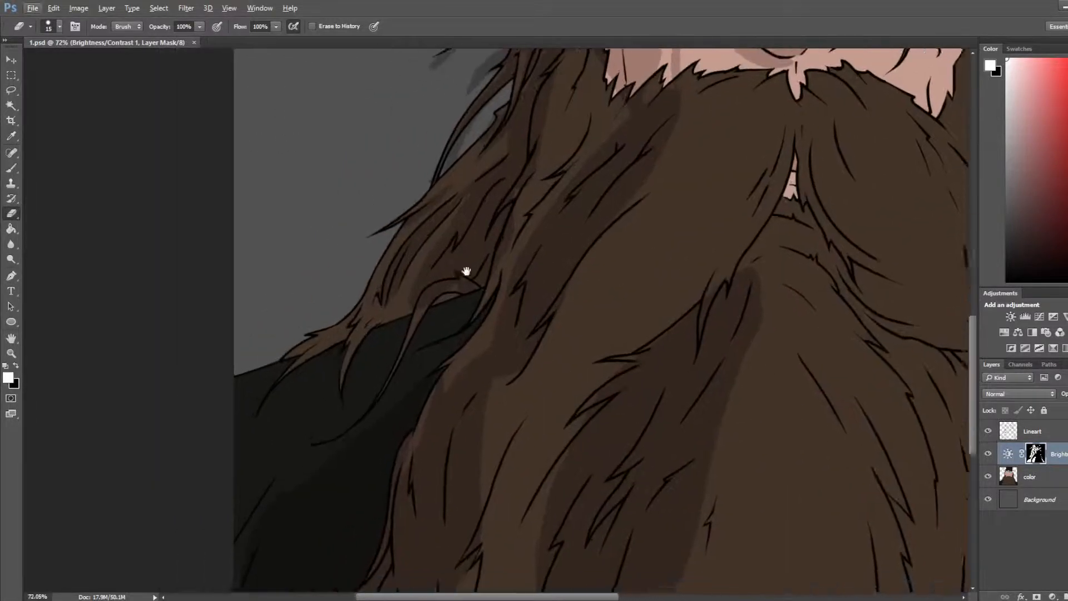
drag(484, 307, 516, 280)
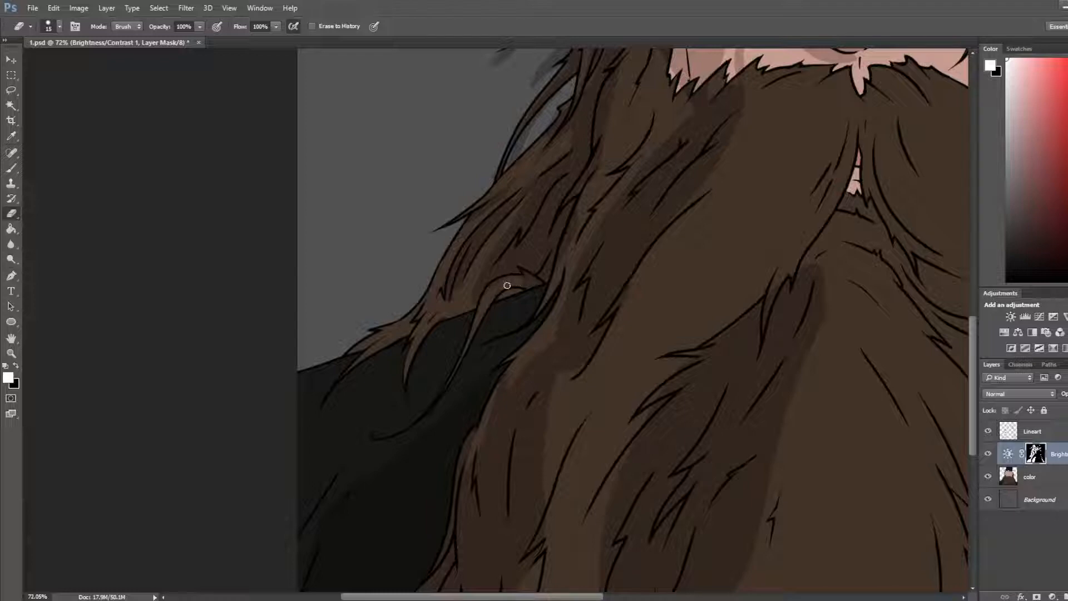
scroll(493, 283, down, 6)
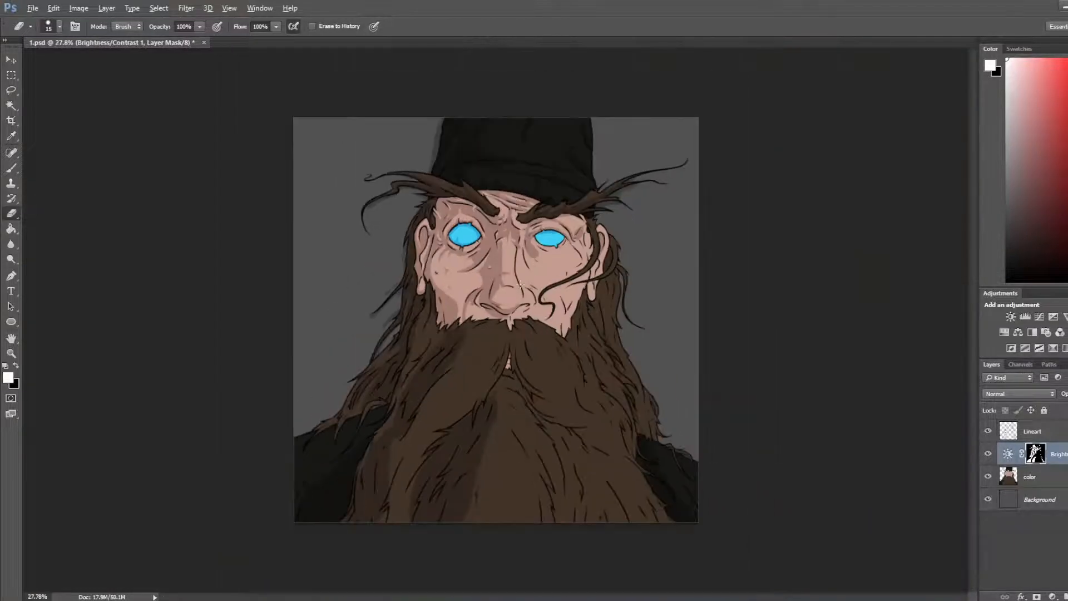
Step: Touch up the shadow around the nostril and nose wing on the shaded side of the face
scroll(520, 284, up, 4)
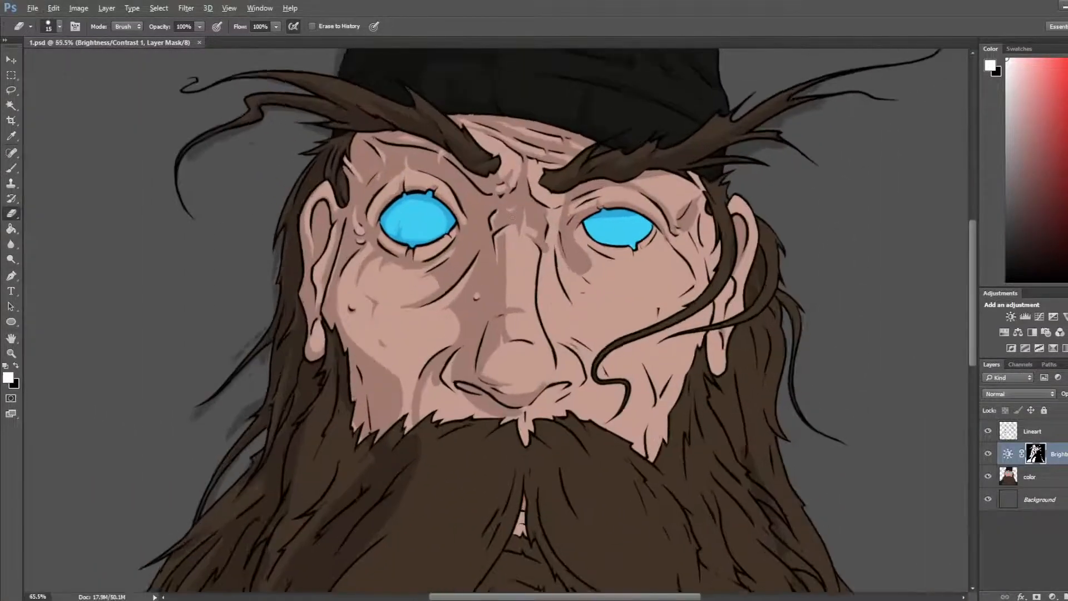
scroll(547, 285, up, 1)
drag(539, 401, 521, 309)
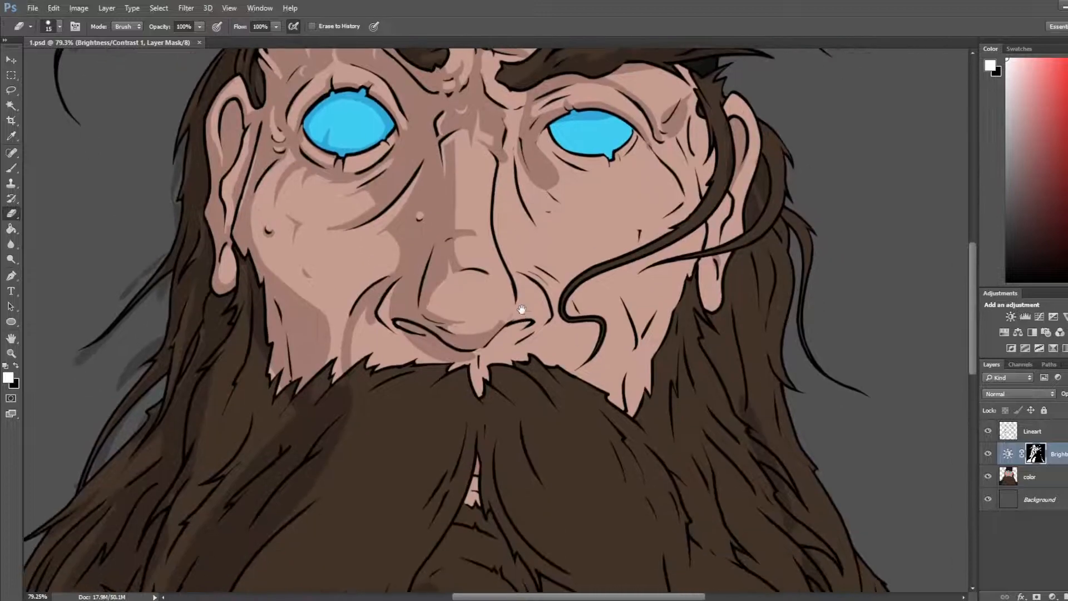
click(379, 323)
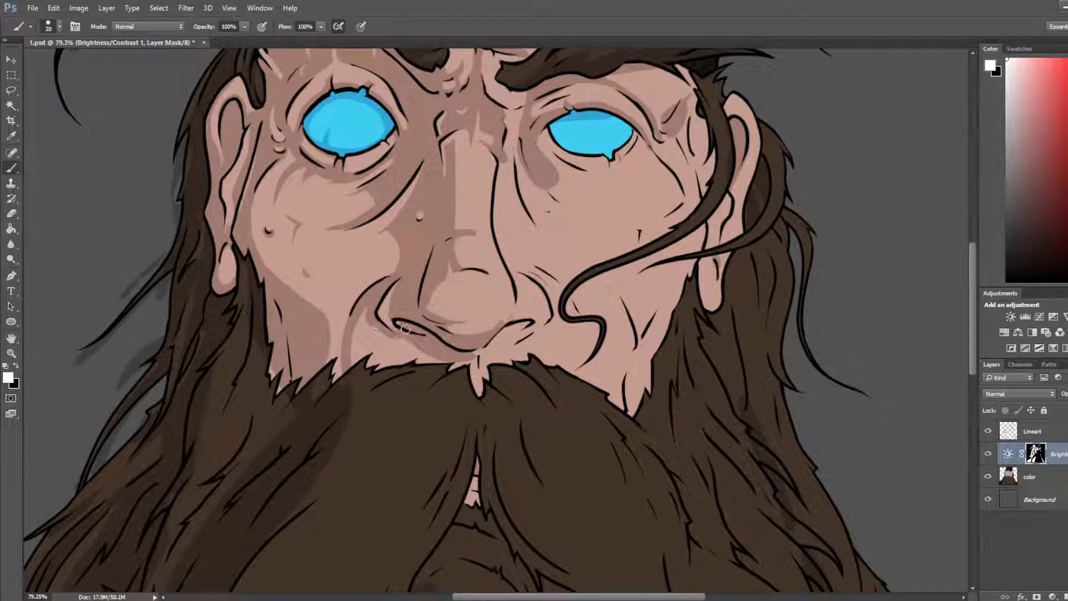
Step: Hide the Brightness/Contrast 1 layer, select the color layer and mirror the canvas for work on the nose
click(990, 454)
click(1032, 469)
key(ctrl+shift+h)
scroll(503, 293, up, 7)
drag(334, 357, 702, 243)
Step: Fill the nostril on the shaded side with a darker skin tone using a smaller brush, and trim its edge with the sampled skin colour
key(i)
click(946, 225)
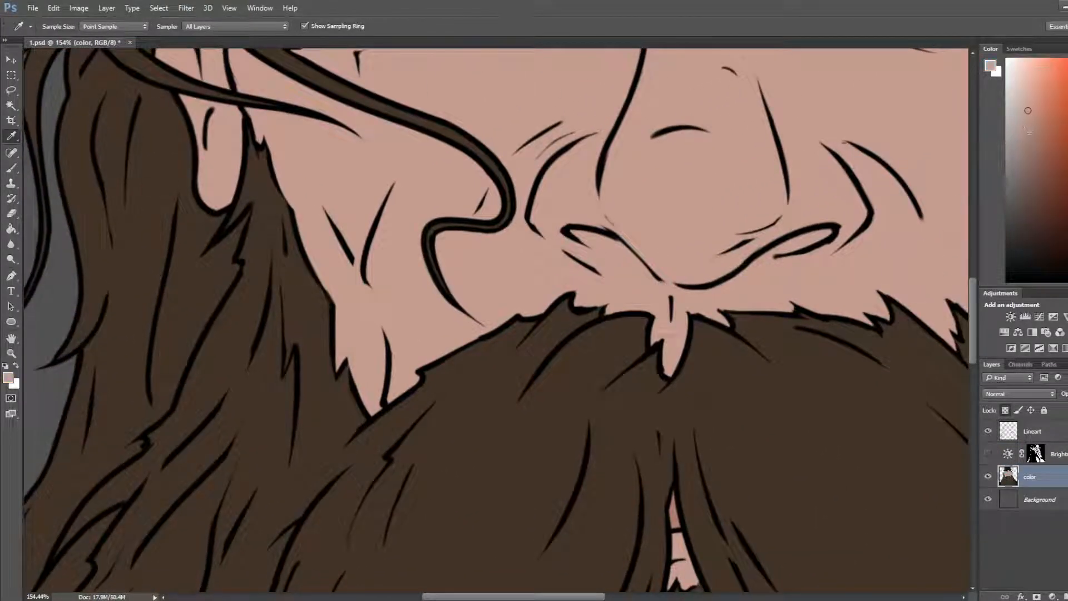
click(786, 274)
key(b)
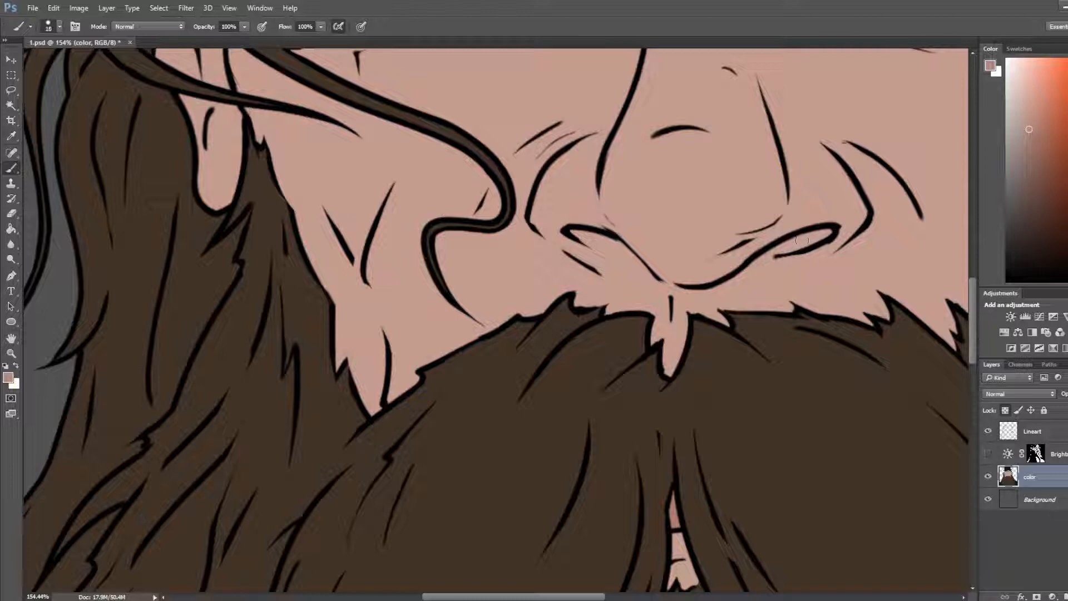
key(bracketleft)
key(bracketleft)
key(bracketleft)
key(bracketleft)
mouse_move(803, 240)
mouse_down()
mouse_move(790, 243)
mouse_move(809, 241)
mouse_up()
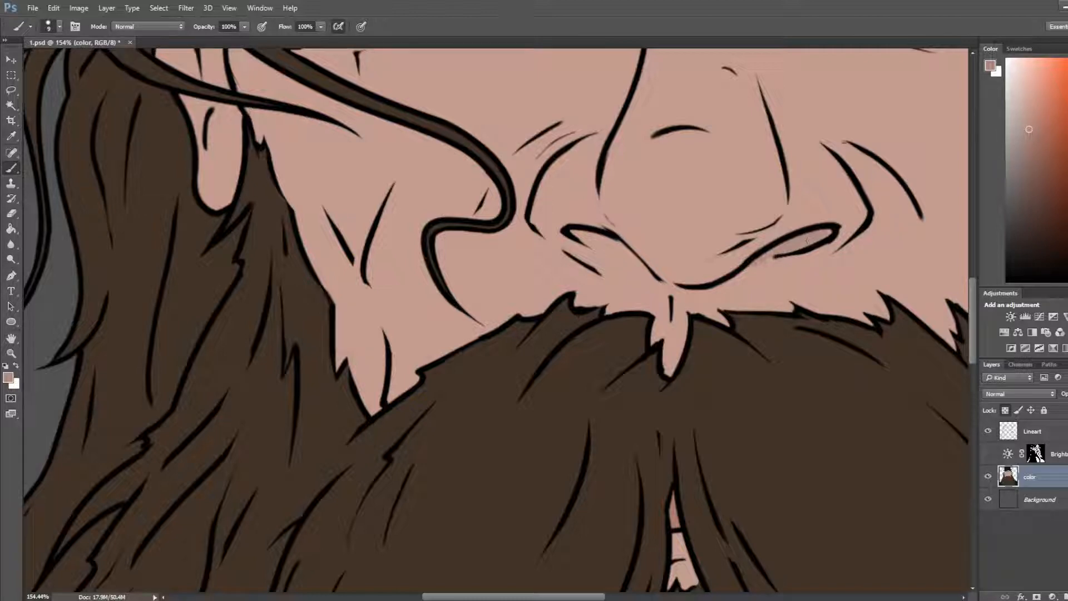
click(1034, 165)
mouse_move(786, 244)
mouse_down()
mouse_move(833, 230)
mouse_move(744, 268)
mouse_move(772, 262)
mouse_up()
alt+click(778, 259)
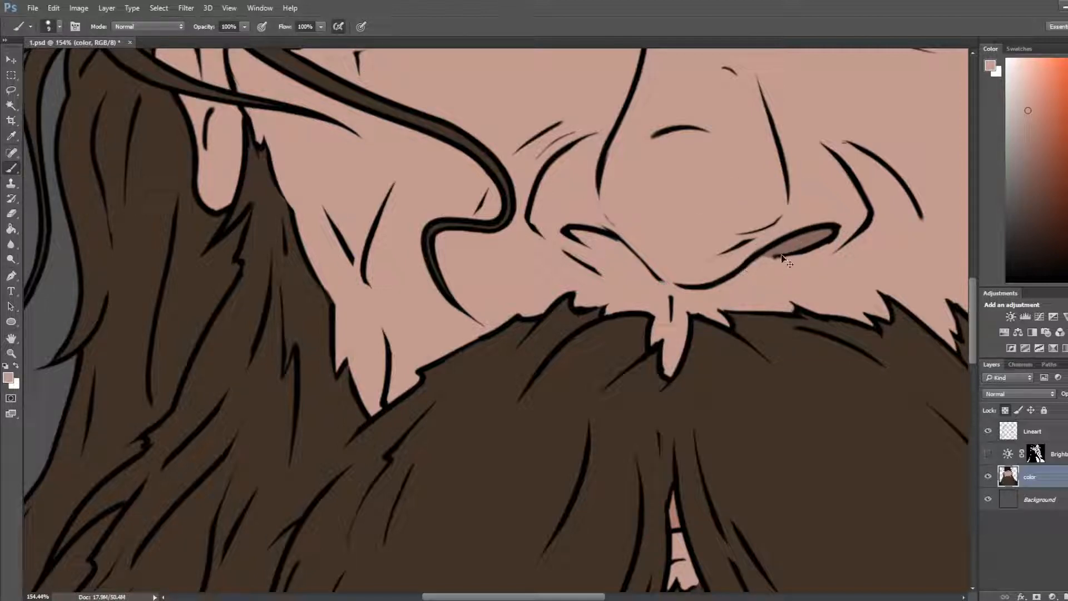
key(alt)
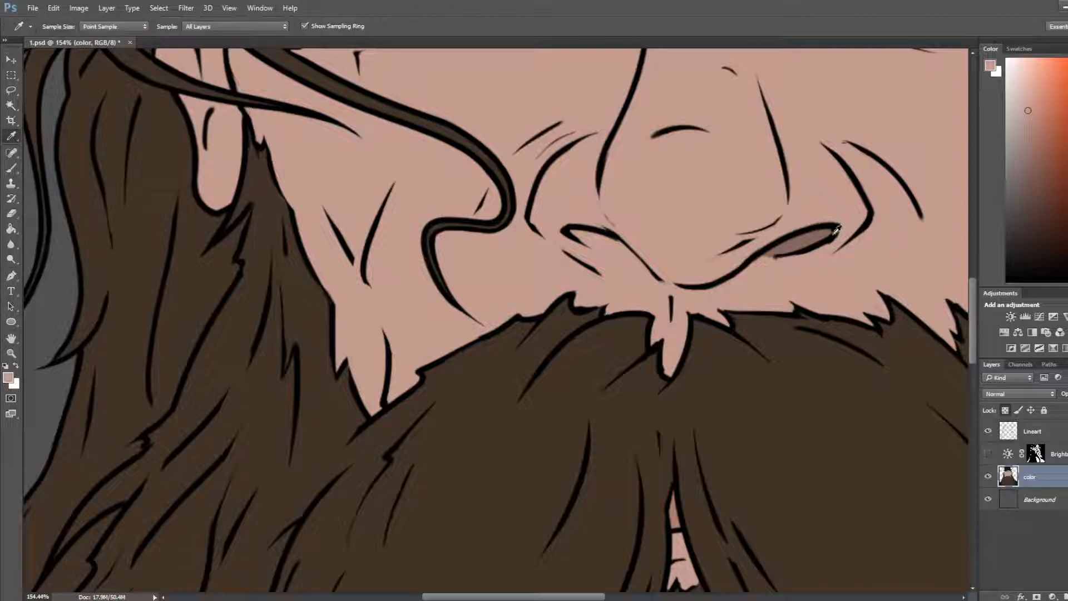
Step: Fill the other nostril with the same sampled dark skin tone and clean its edges with the skin colour
alt+click(799, 240)
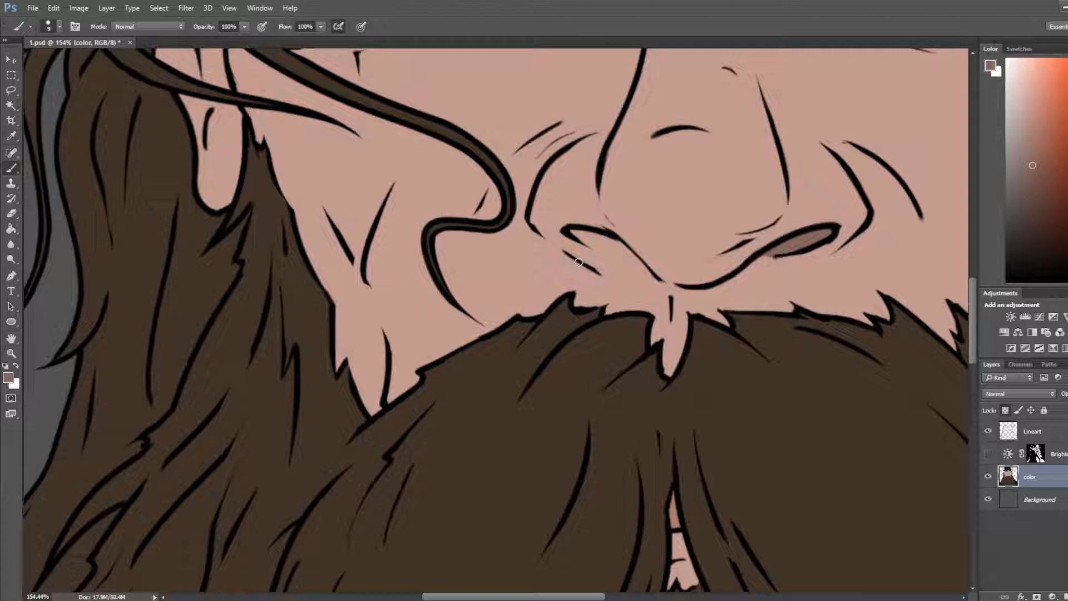
mouse_move(577, 233)
mouse_down()
mouse_move(619, 247)
mouse_move(582, 237)
mouse_up()
alt+click(637, 246)
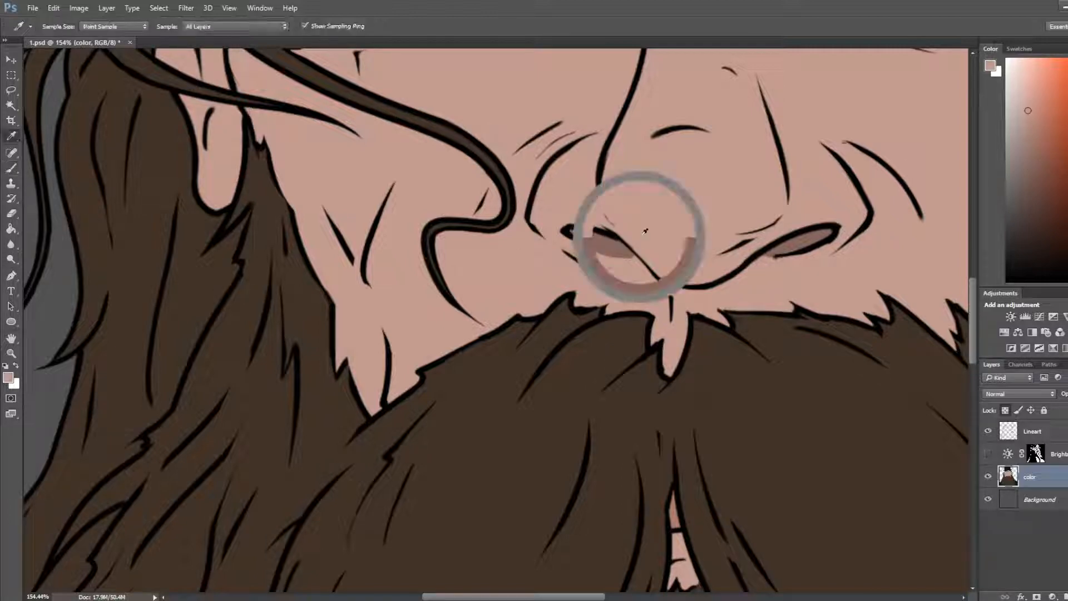
alt+click(577, 251)
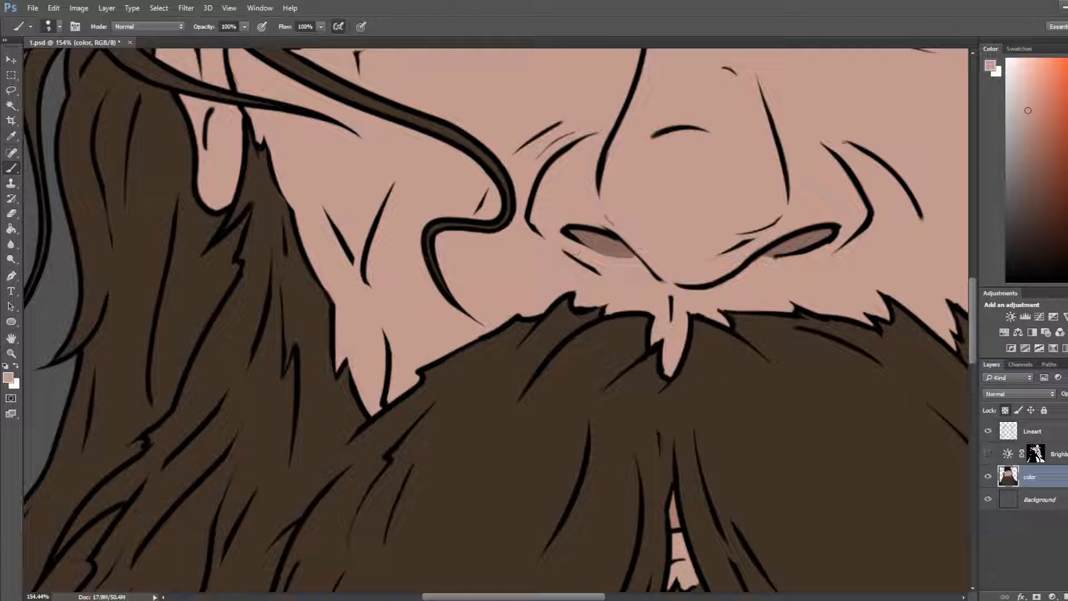
Step: Show the Brightness/Contrast 1 layer again, select its layer mask and save the document
scroll(585, 246, down, 6)
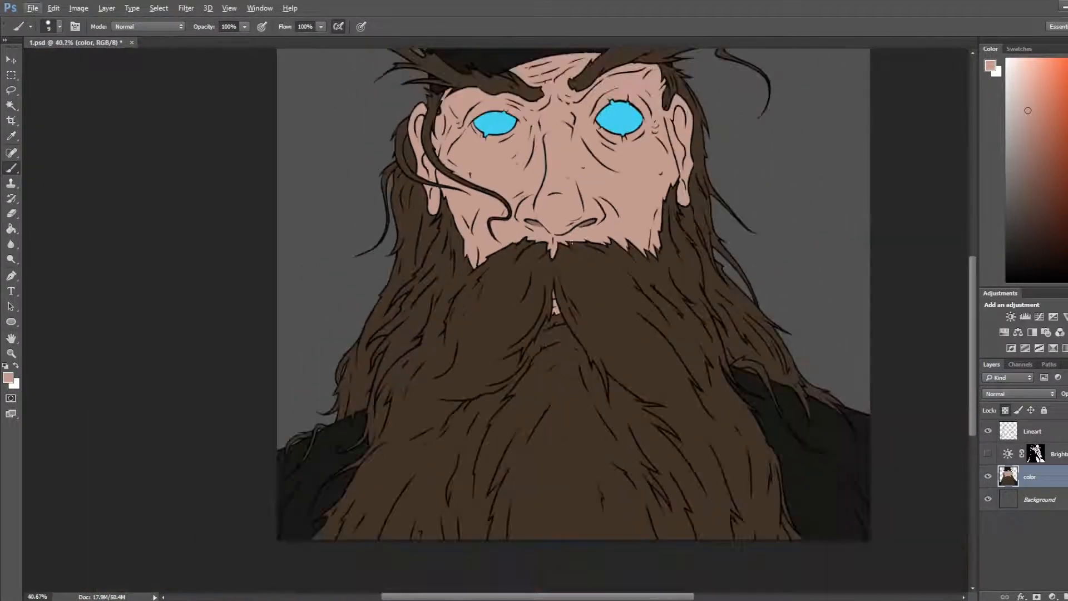
click(985, 454)
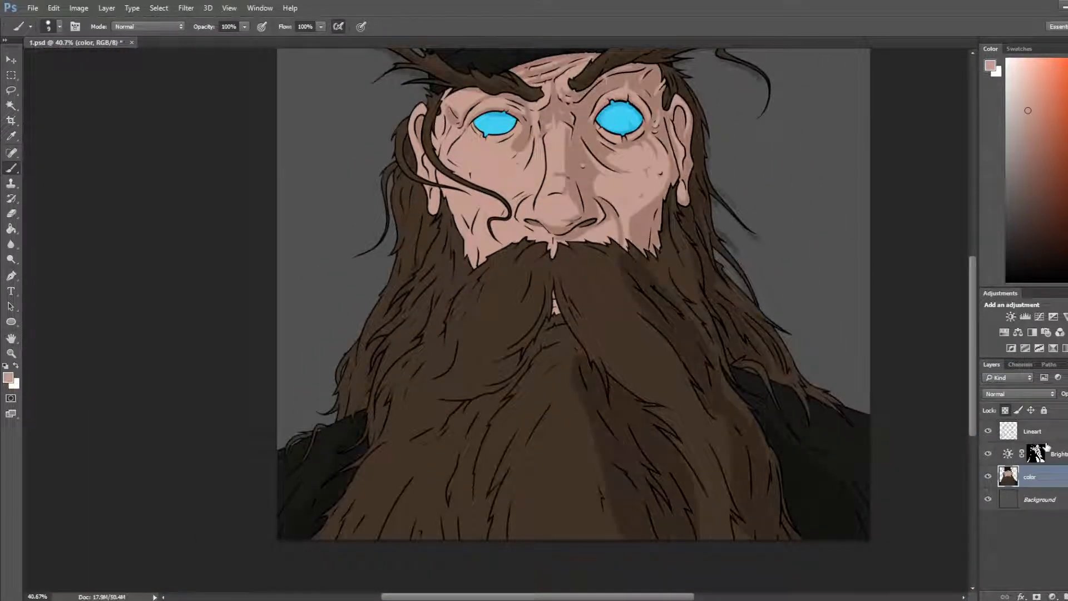
click(1035, 453)
key(ctrl+s)
scroll(618, 244, down, 1)
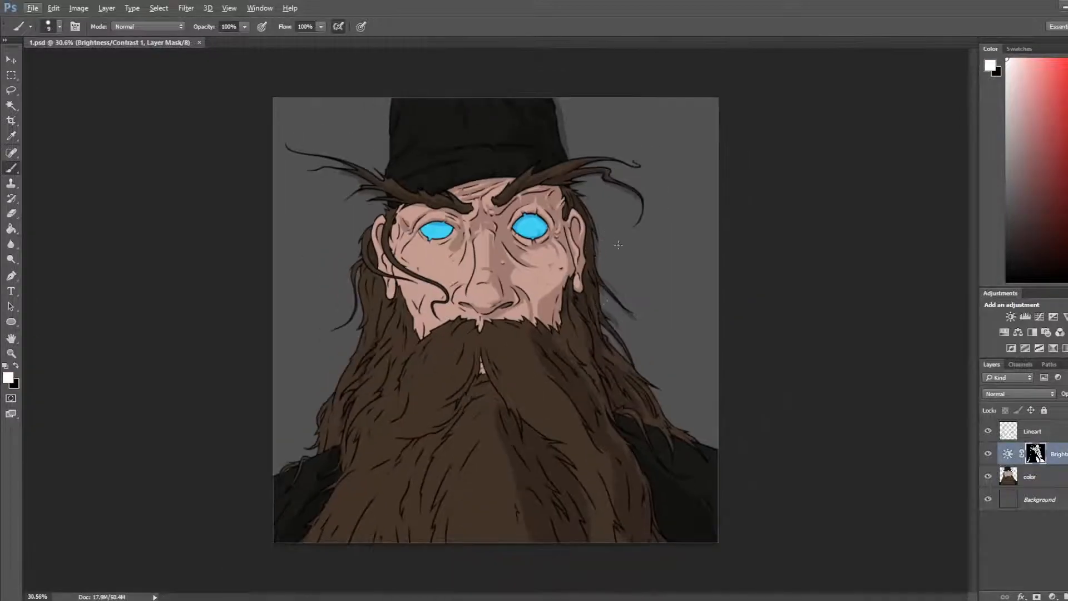
Step: Shade the area beneath the nostril on the lit side of the face and trim the shadow's edges with the eraser
scroll(570, 325, up, 5)
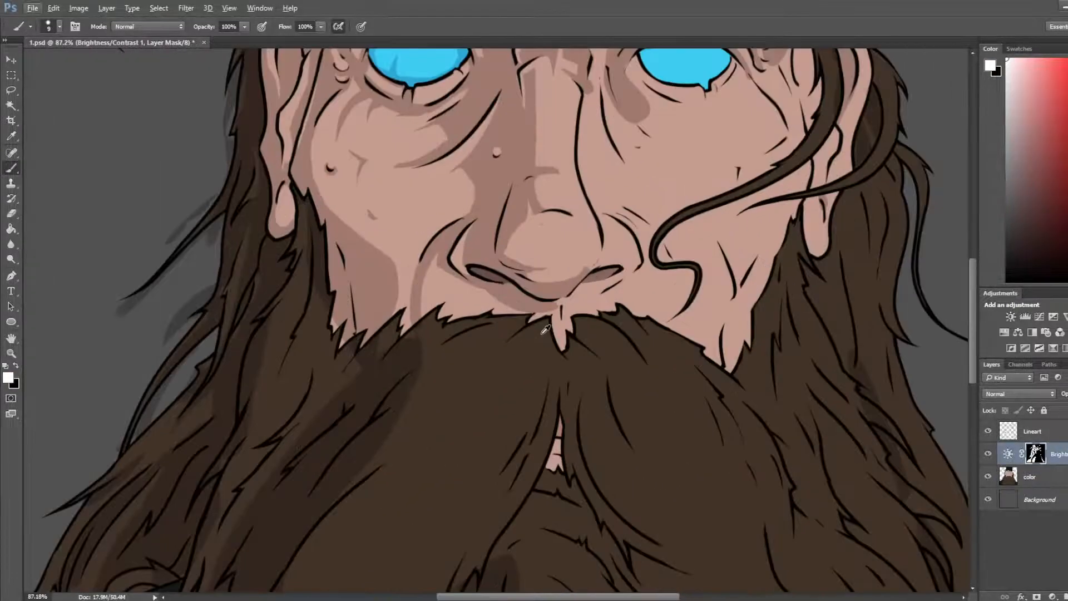
drag(587, 277, 584, 272)
key(e)
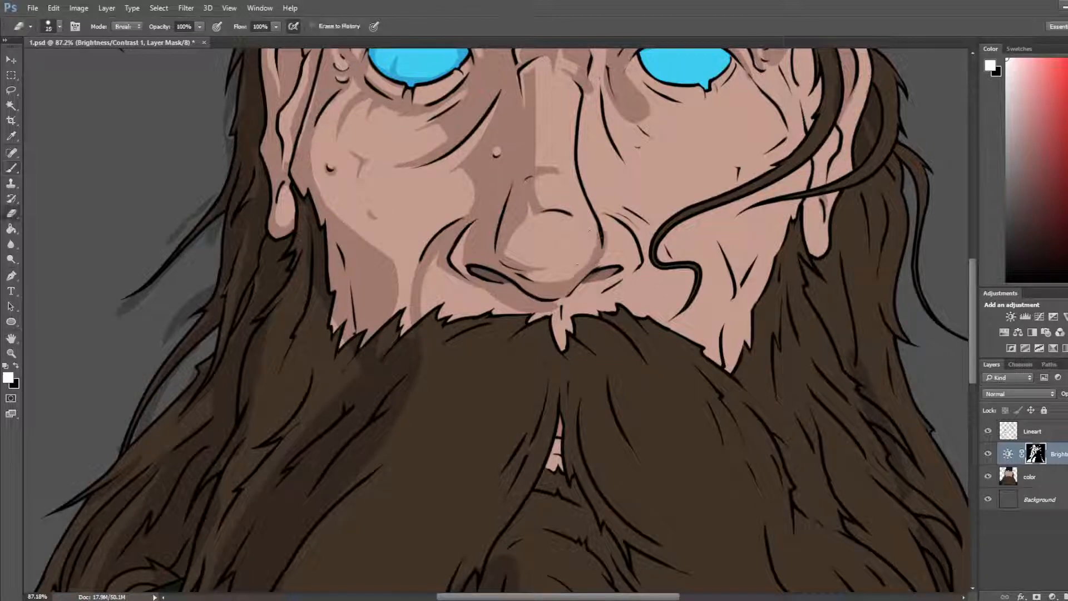
key(b)
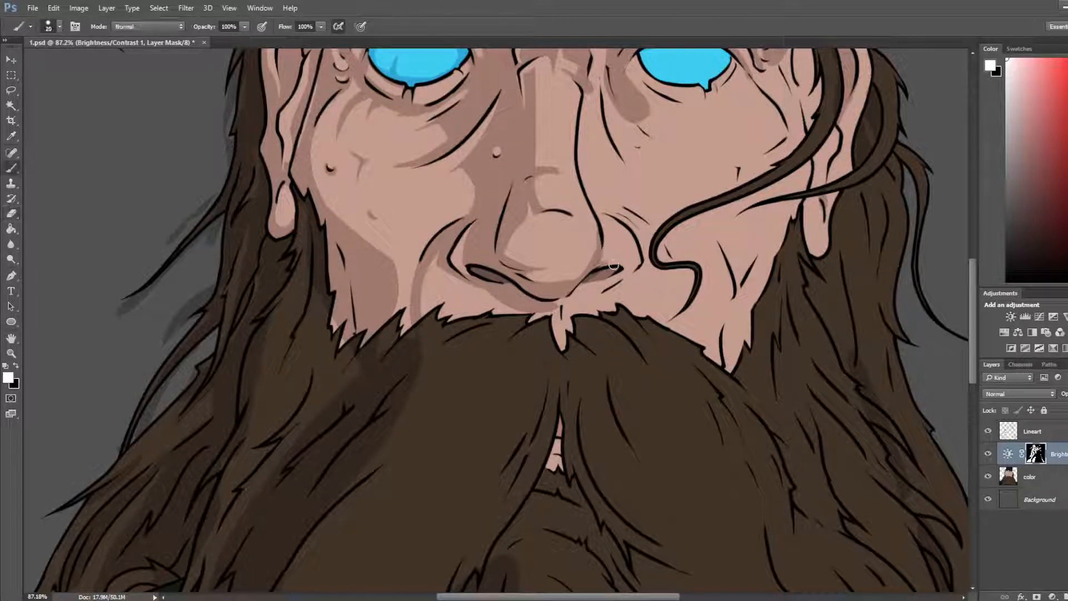
mouse_move(621, 270)
mouse_down()
mouse_move(585, 286)
mouse_move(629, 269)
mouse_up()
key(e)
mouse_move(589, 294)
mouse_down()
mouse_move(571, 300)
mouse_move(642, 263)
mouse_up()
key(b)
Step: Paint shadows along the crease above the lit-side nostril wing and beneath the curling hair strand, trimming them with the eraser
drag(604, 211, 651, 237)
mouse_move(608, 215)
mouse_down()
mouse_move(582, 131)
mouse_move(601, 215)
mouse_up()
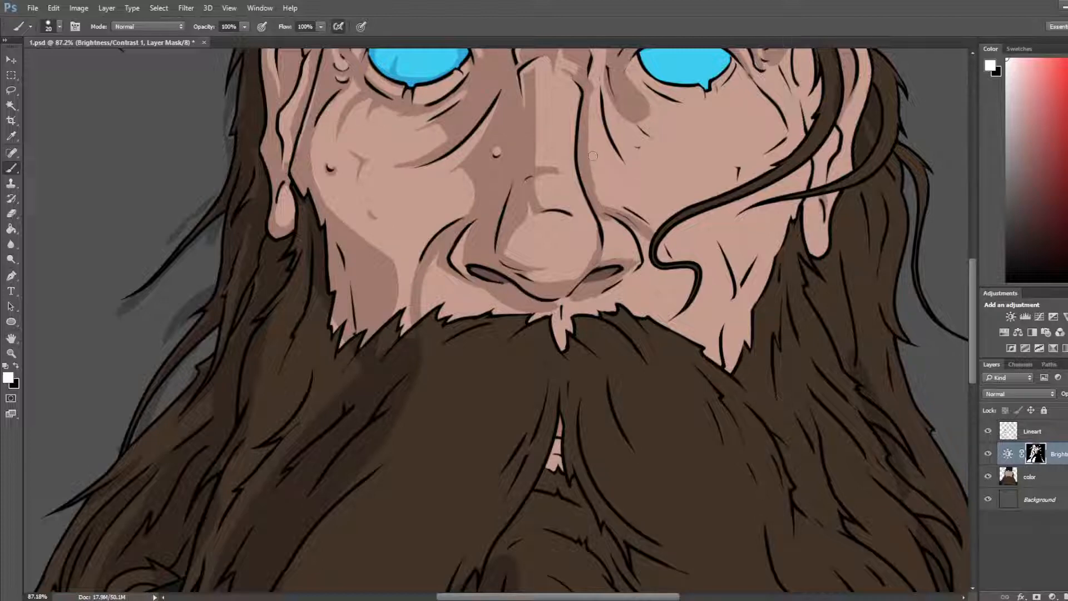
drag(608, 136, 531, 114)
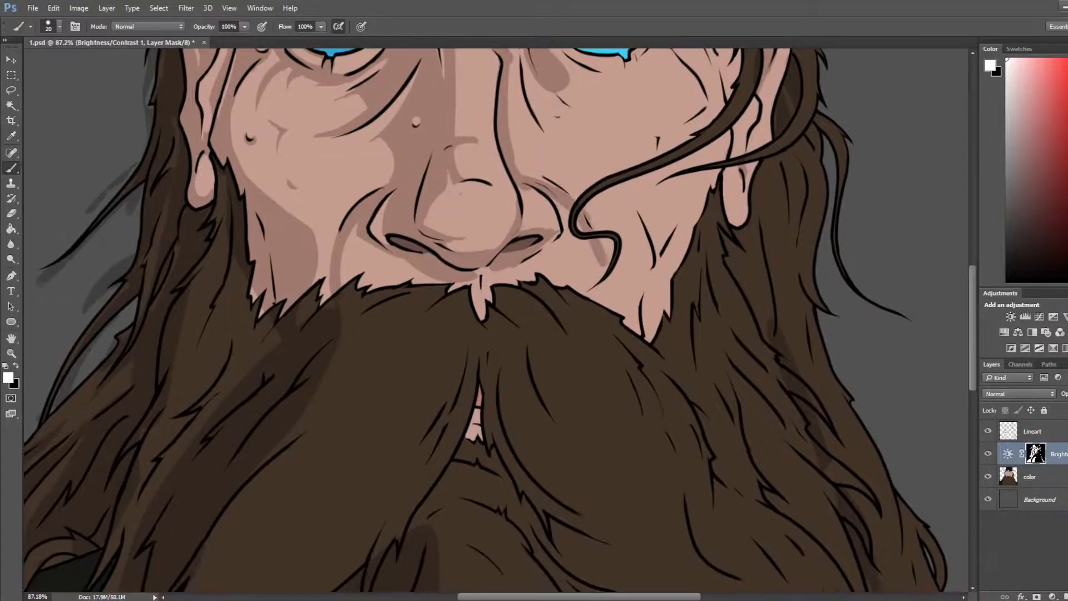
key(e)
drag(606, 258, 604, 272)
key(b)
drag(569, 201, 557, 247)
drag(578, 242, 594, 271)
drag(572, 197, 610, 334)
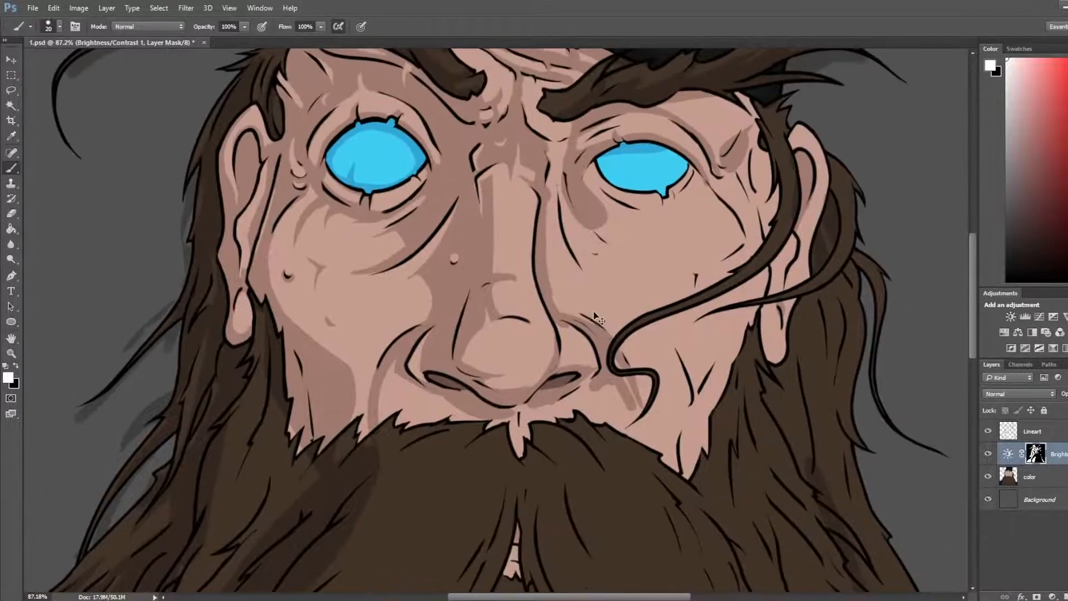
Step: Examine the shading of the whole portrait from a distance and then around the nose
key(ctrl+shift+h)
scroll(534, 226, down, 5)
key(h)
scroll(550, 211, down, 3)
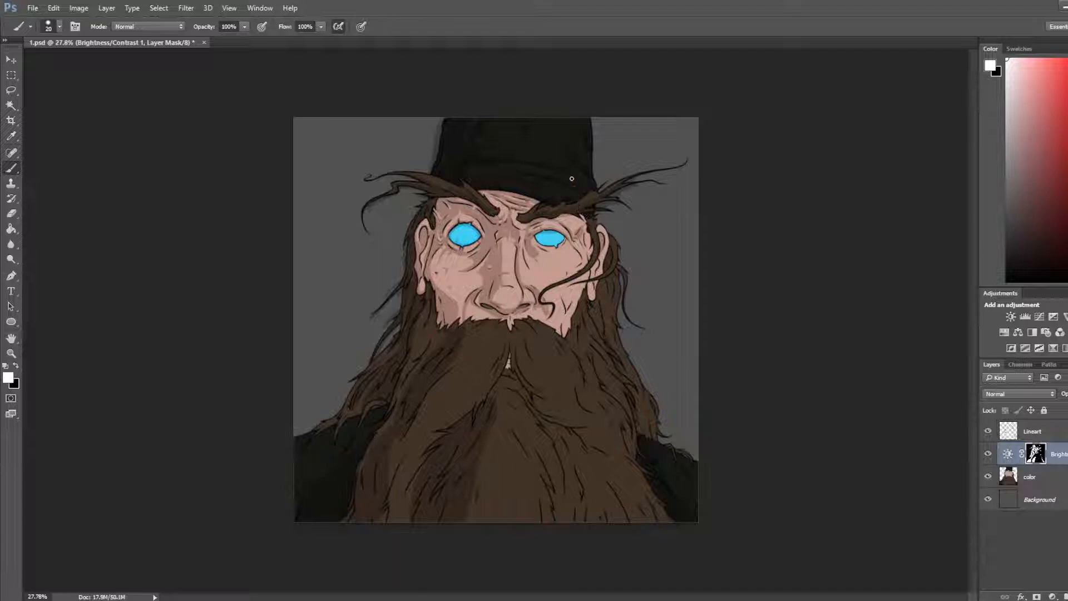
scroll(542, 227, up, 4)
scroll(551, 236, down, 3)
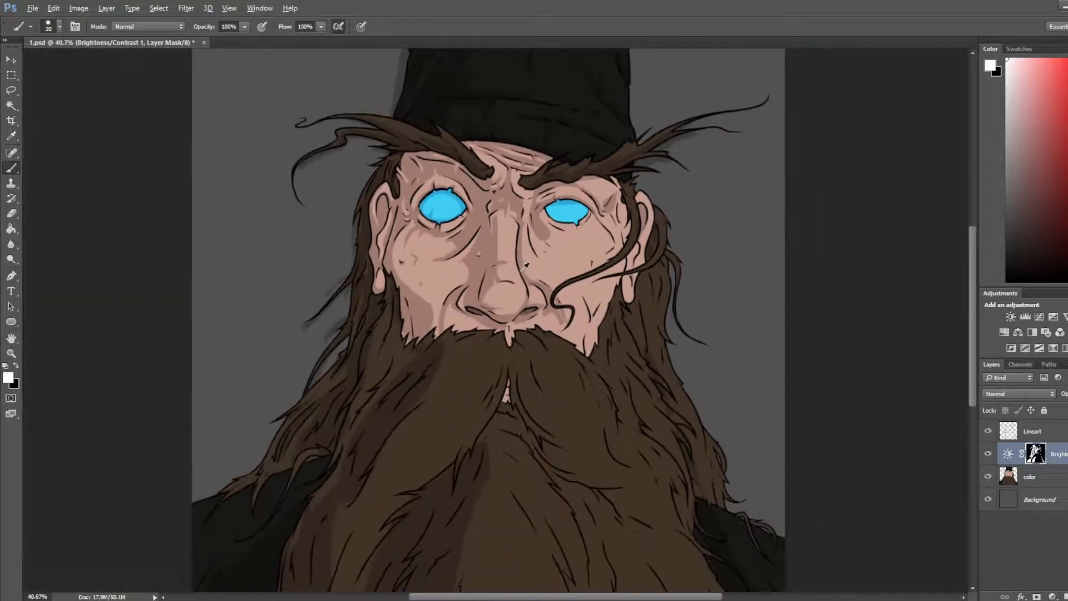
scroll(565, 259, up, 4)
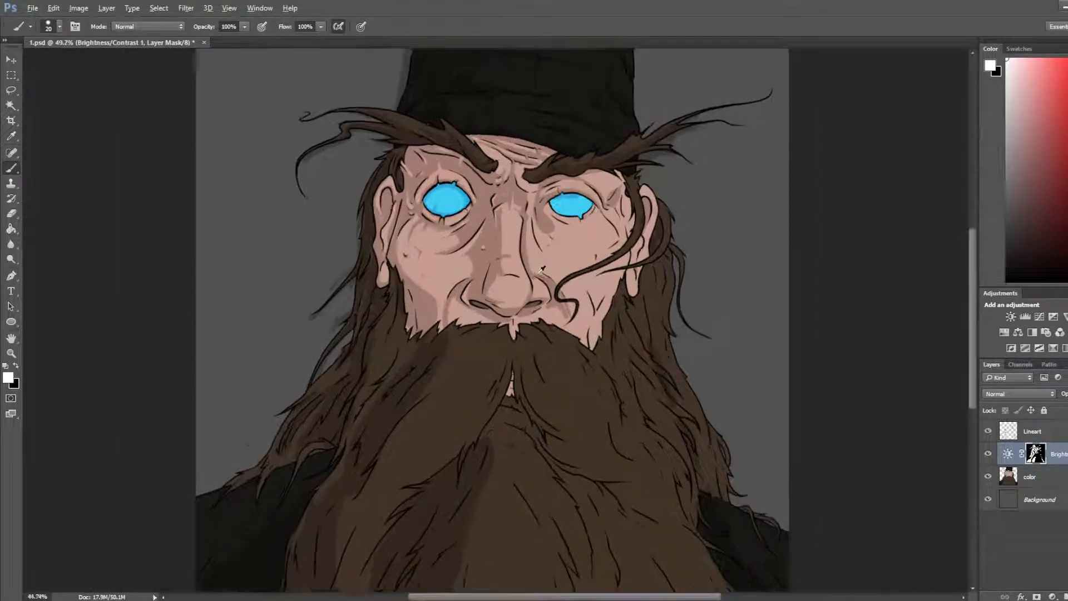
scroll(447, 326, up, 3)
Step: Narrow the shaded-side cheek fold shadow beside the nostril wing, touch up the nose shading and save the document
key(e)
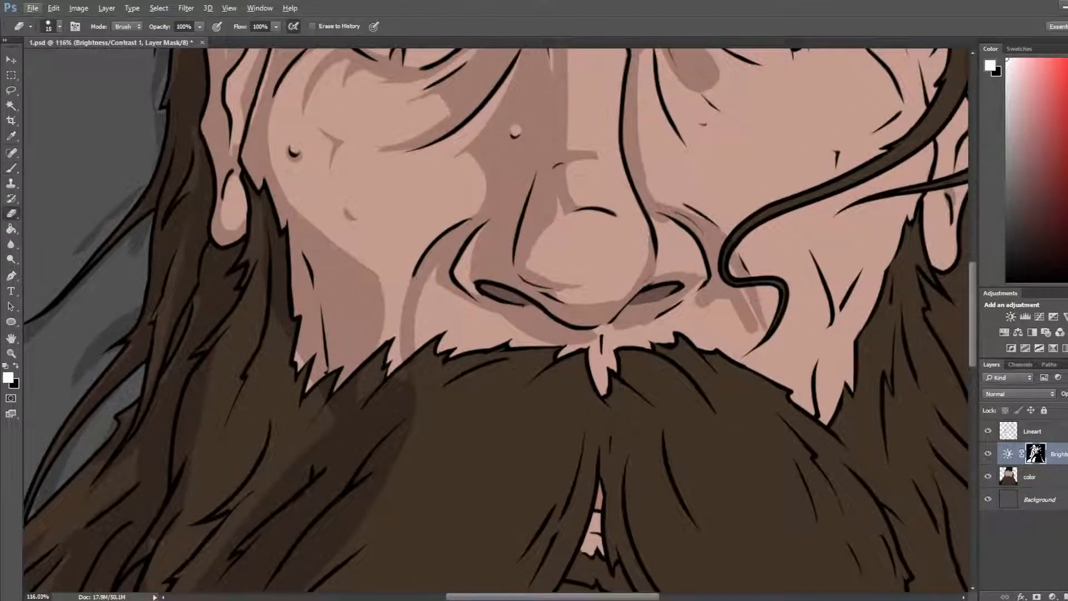
mouse_move(436, 271)
mouse_down()
mouse_move(446, 242)
mouse_move(407, 357)
mouse_up()
key(b)
key(e)
drag(434, 271, 419, 361)
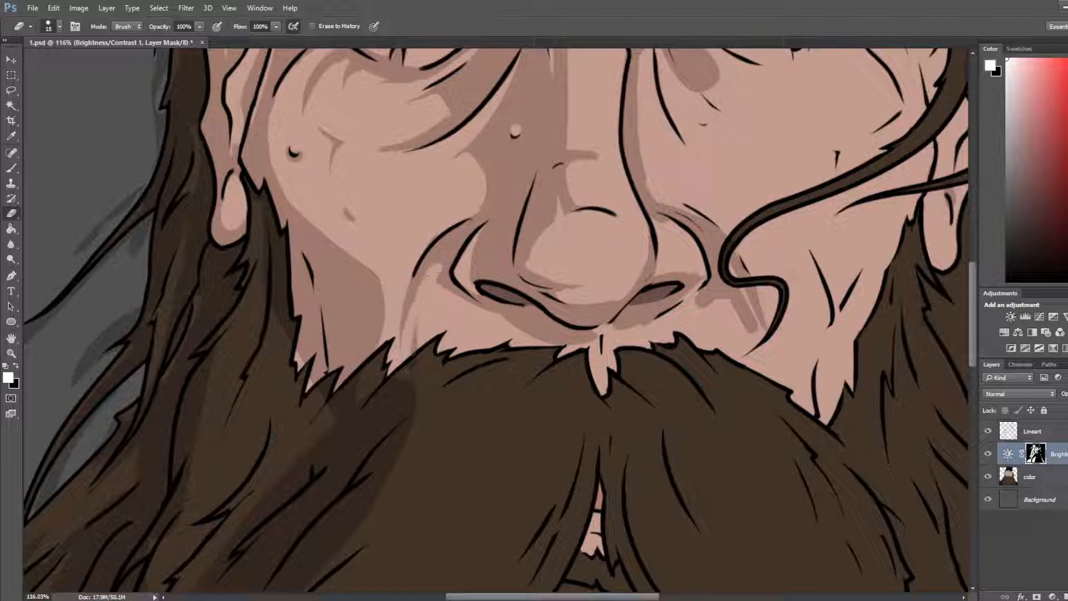
drag(419, 322, 415, 360)
key(b)
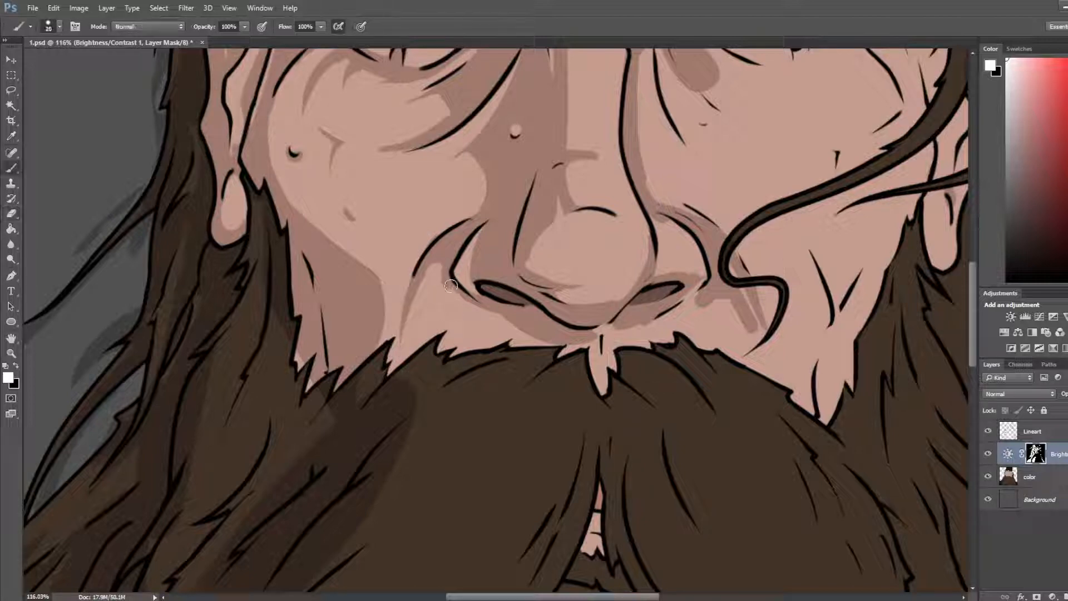
drag(475, 248, 474, 287)
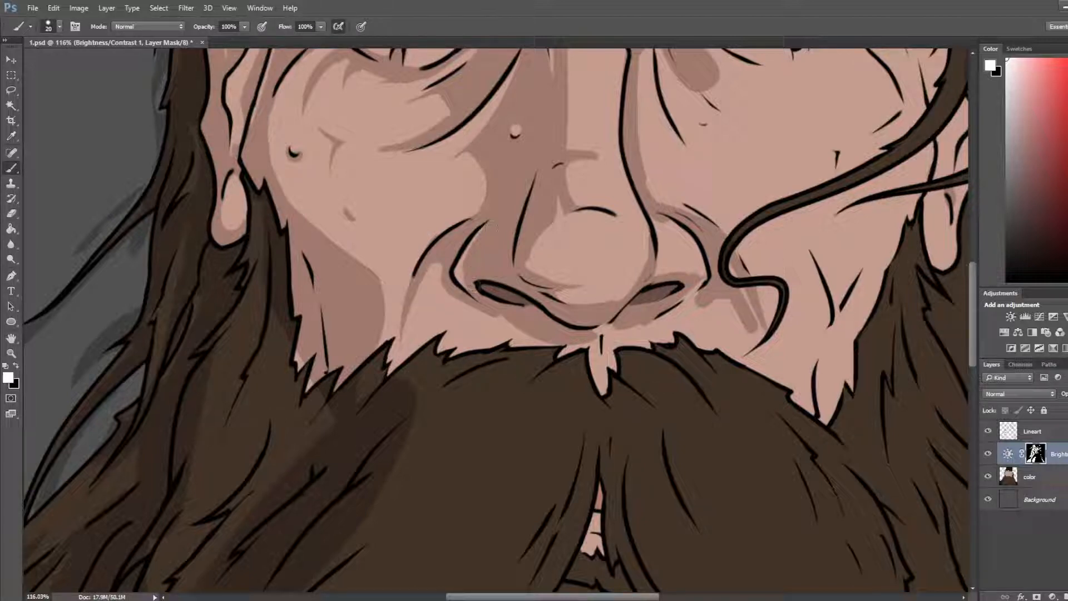
mouse_move(488, 251)
mouse_down()
mouse_move(465, 261)
mouse_move(469, 323)
mouse_move(417, 384)
mouse_move(440, 344)
mouse_up()
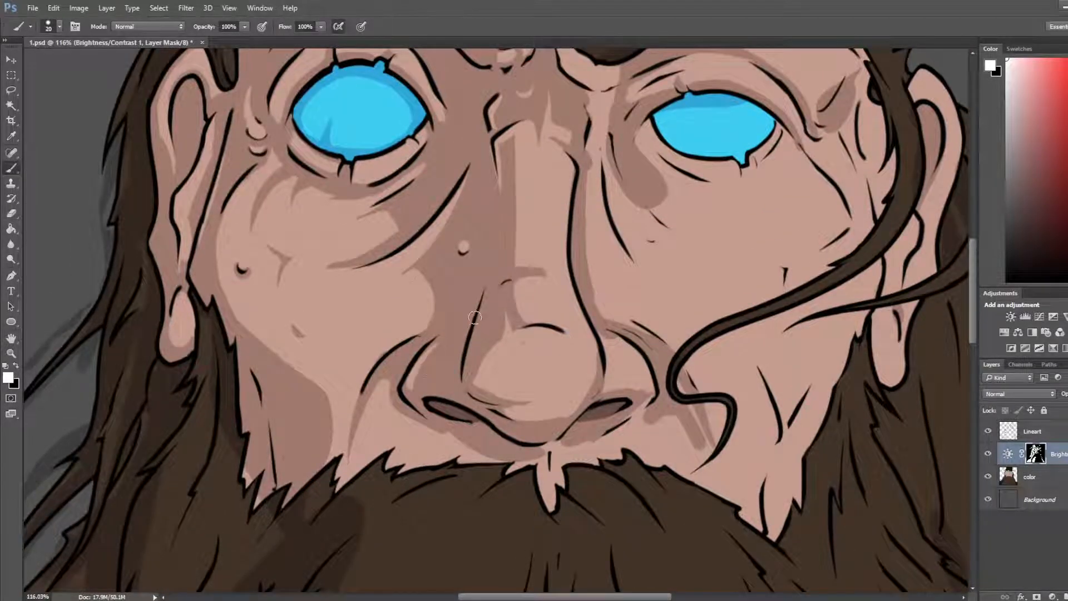
drag(435, 282, 521, 300)
key(ctrl+s)
Step: Extend the shadow under the lit-side eye along the wrinkle and down onto the cheek
drag(721, 274, 411, 325)
key(e)
mouse_move(386, 203)
mouse_down()
mouse_move(388, 227)
mouse_move(423, 269)
mouse_up()
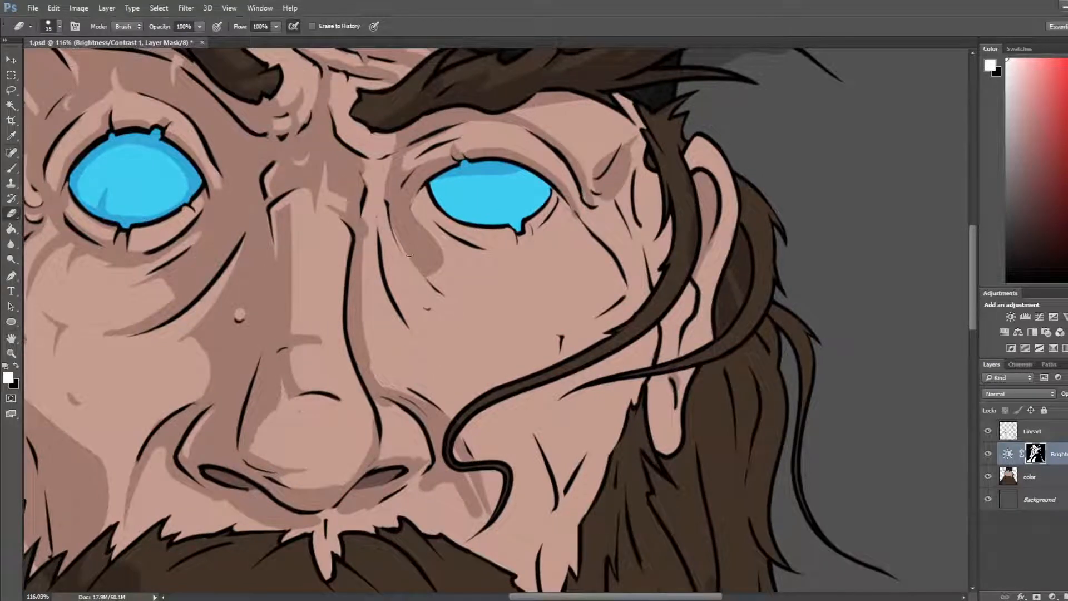
key(b)
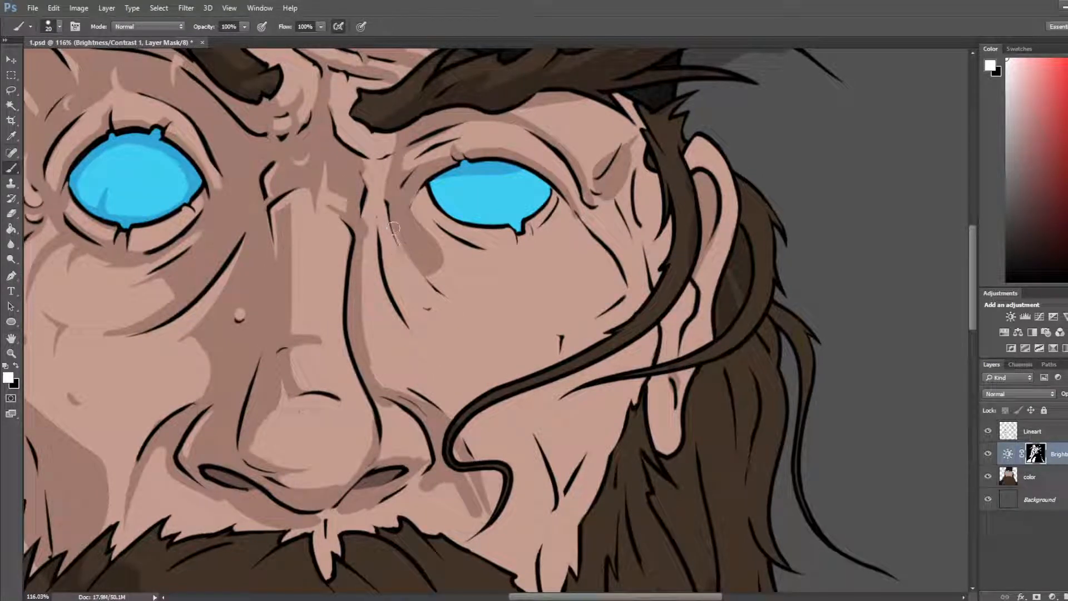
drag(394, 228, 436, 297)
key(e)
mouse_move(417, 259)
mouse_down()
mouse_move(438, 305)
mouse_move(429, 302)
mouse_move(429, 277)
mouse_move(481, 312)
mouse_up()
key(b)
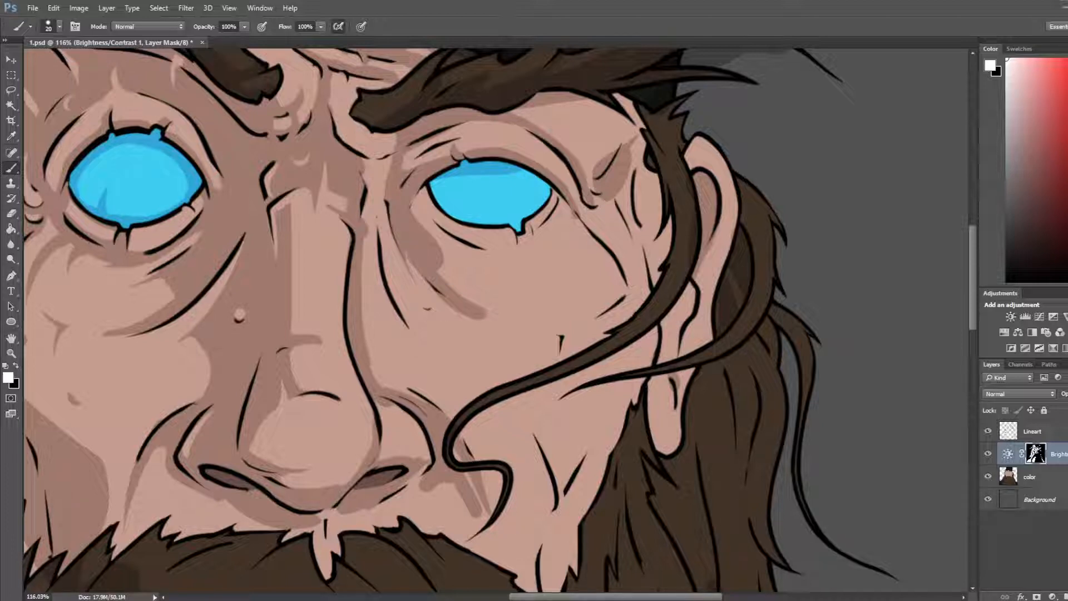
Step: Trim the under-eye shadow on the lit side so it tapers to a thin point on the cheek
scroll(467, 194, down, 5)
scroll(334, 194, up, 5)
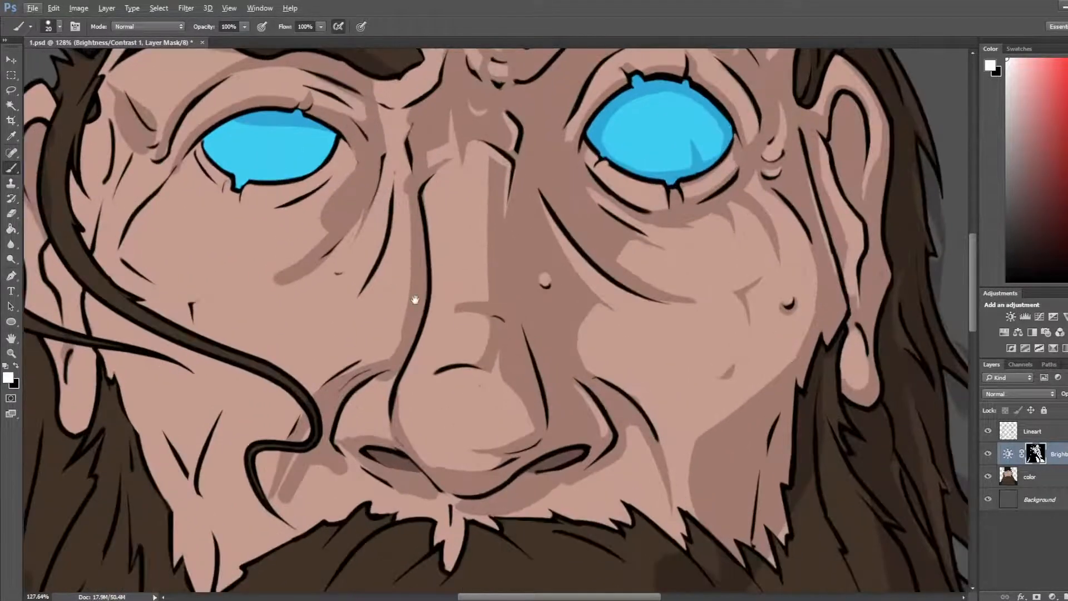
drag(414, 300, 624, 322)
key(e)
drag(535, 290, 480, 311)
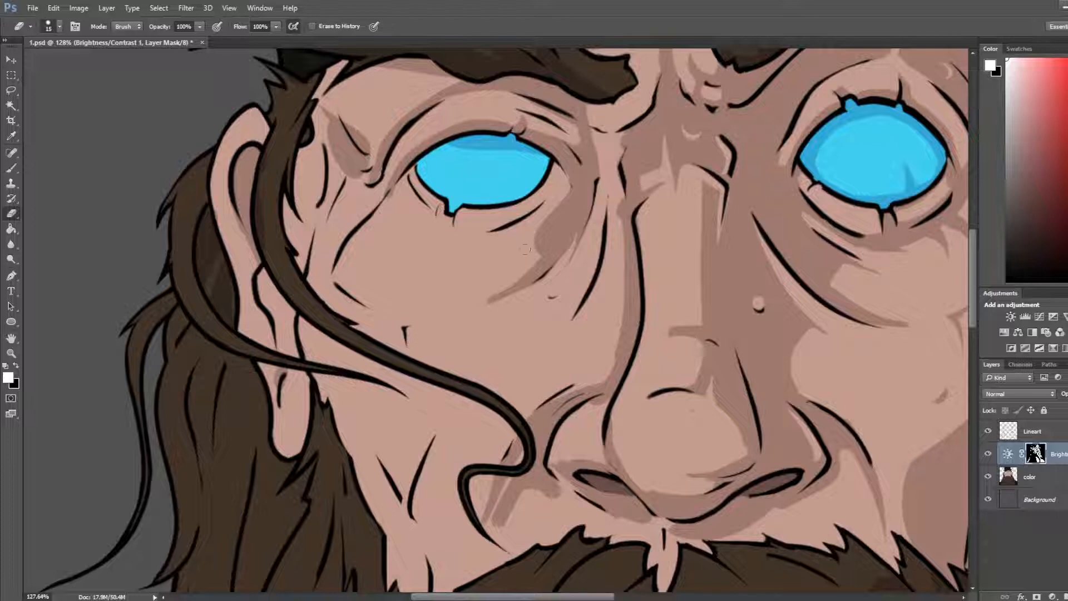
mouse_move(525, 249)
mouse_down()
mouse_move(541, 244)
mouse_move(487, 299)
mouse_up()
key(b)
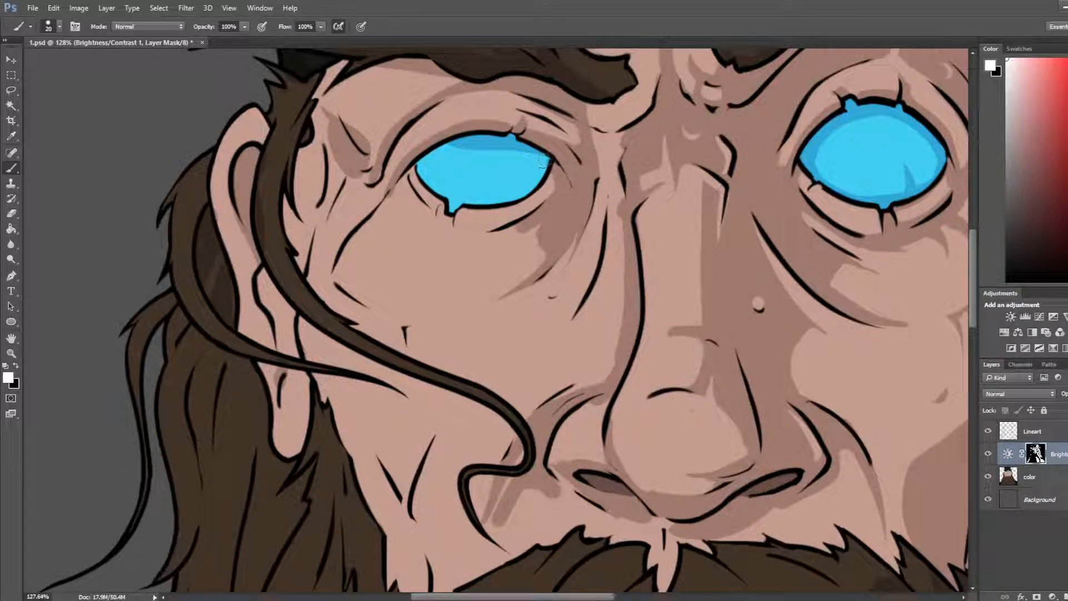
key(e)
Step: Shade the lower eyelid and the rim of the blue eye on the lit side with a smaller brush
key(b)
key(bracketleft)
mouse_move(454, 150)
mouse_down()
mouse_move(429, 176)
mouse_move(413, 176)
mouse_move(441, 211)
mouse_up()
mouse_move(459, 213)
mouse_down()
mouse_move(539, 192)
mouse_move(548, 173)
mouse_up()
drag(491, 217, 476, 219)
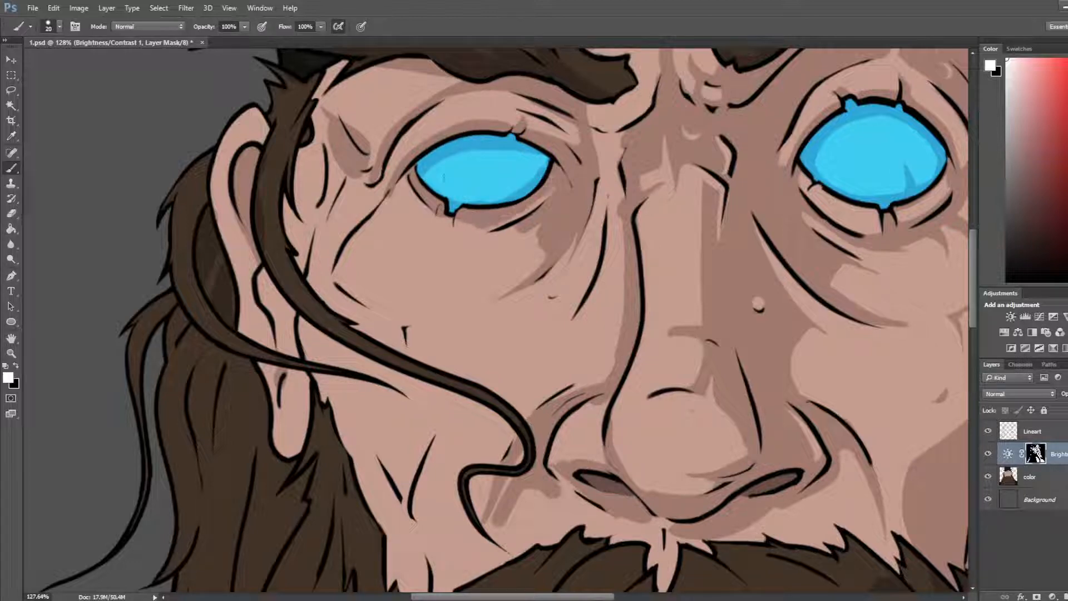
Step: Darken the entire lit-side blue eye, then erase its centre with a large eraser to leave a shadow rim
key(e)
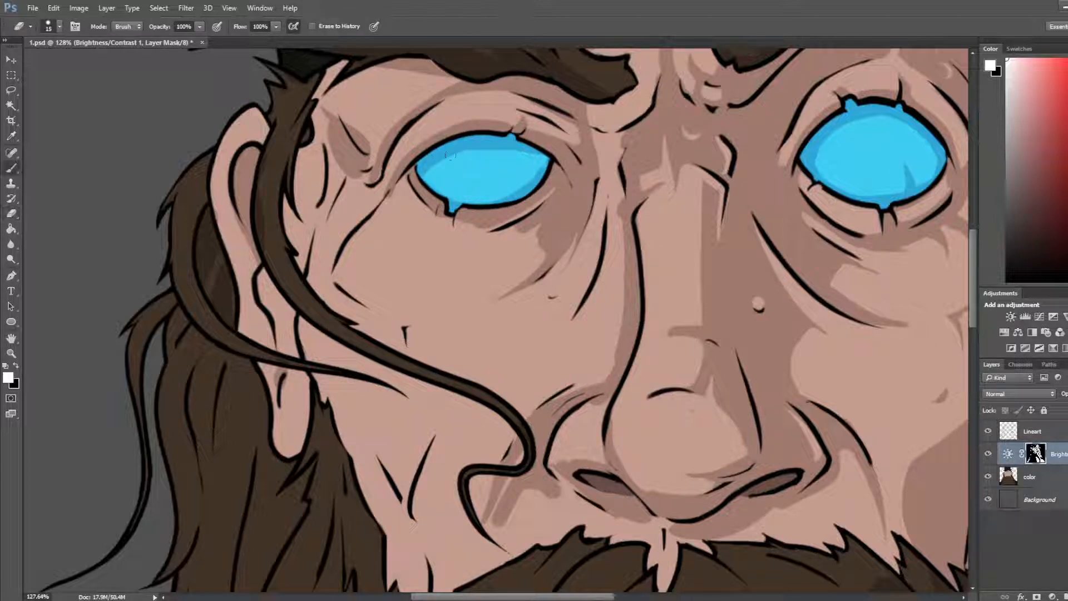
key(b)
mouse_move(460, 154)
mouse_down()
mouse_move(472, 172)
mouse_move(545, 159)
mouse_up()
key(e)
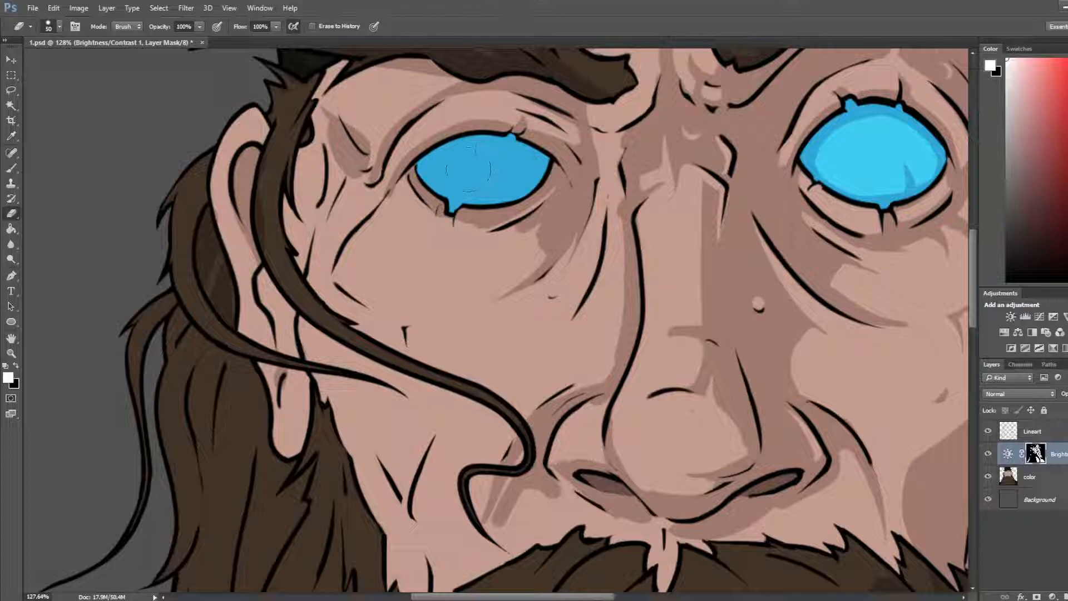
drag(467, 170, 483, 170)
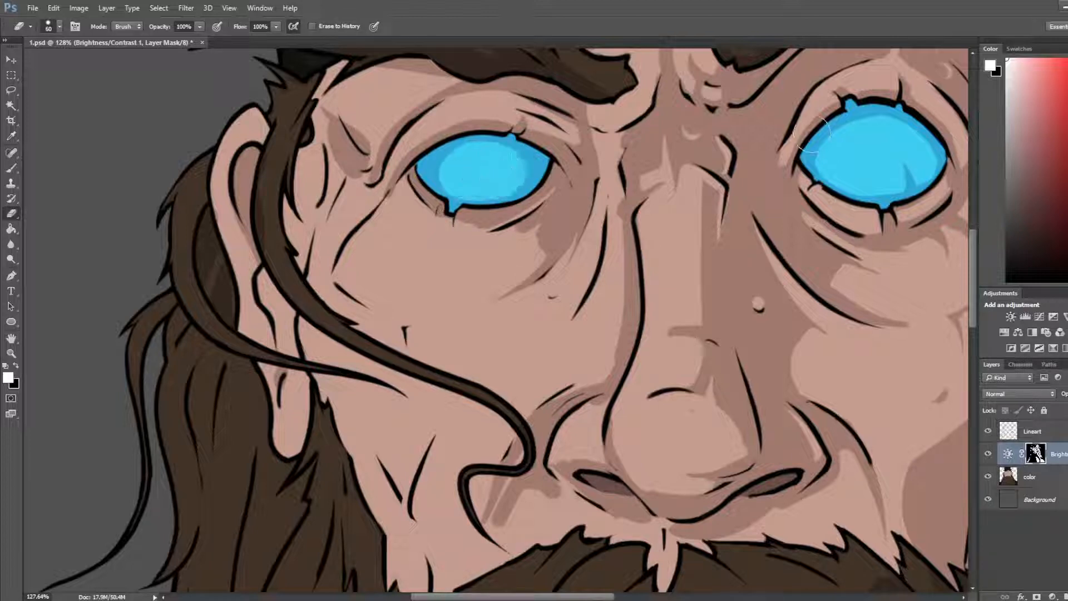
Step: Refine the inner edge of the lit-side eye's shadow rim with a smaller eraser, using the other eye as reference
key(bracketleft)
key(bracketleft)
drag(836, 167, 594, 250)
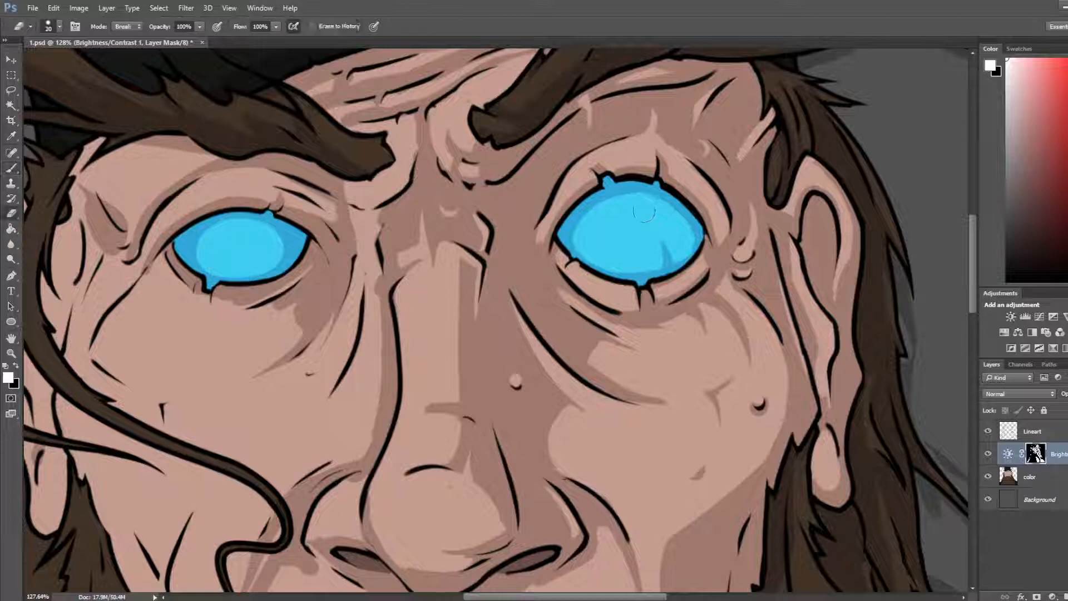
drag(330, 246, 577, 231)
key(bracketleft)
key(bracketleft)
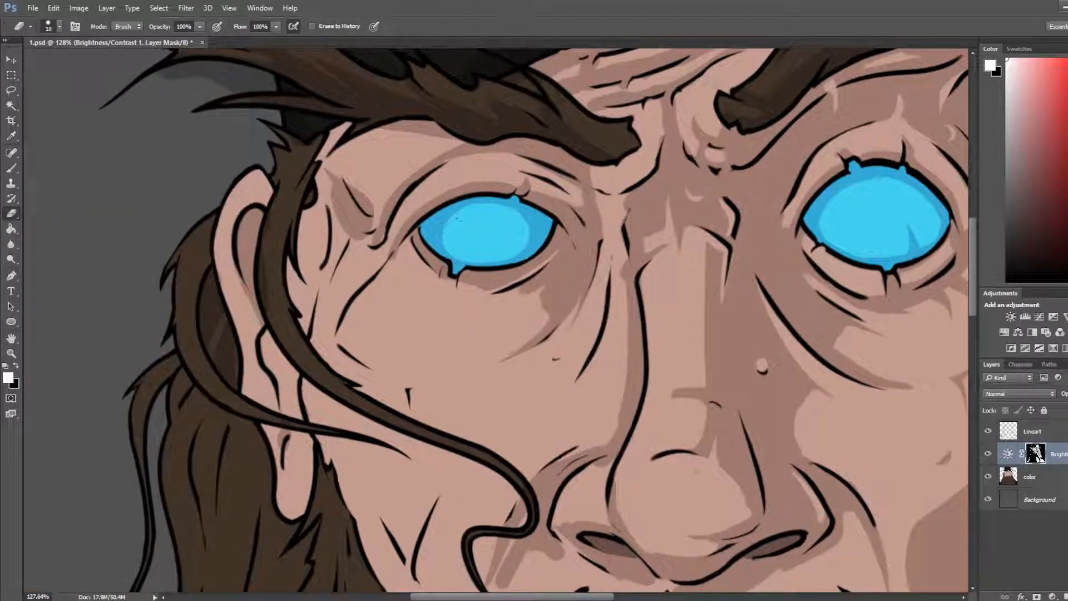
key(bracketright)
drag(444, 240, 441, 214)
Step: Enlarge the bright area of the lit-side eye and shape a small pointed shadow near its outer corner
key(ctrl+0)
scroll(426, 198, up, 10)
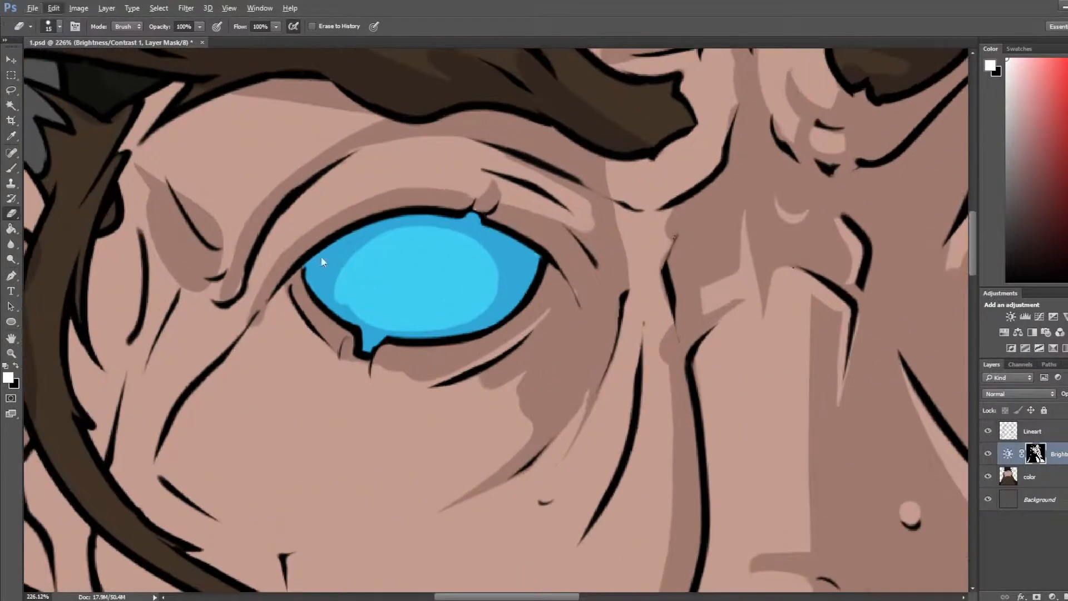
mouse_move(388, 244)
mouse_down()
mouse_move(337, 276)
mouse_move(362, 281)
mouse_move(356, 307)
mouse_up()
key(b)
key(e)
drag(357, 297, 367, 278)
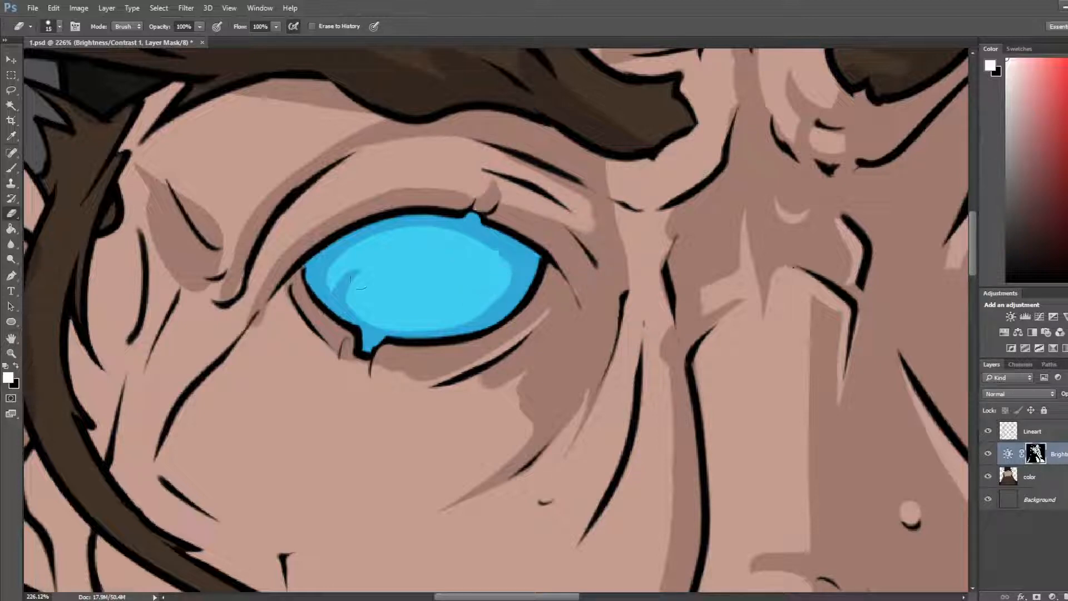
drag(363, 300, 360, 283)
Step: Add a pointed shadow to the lit-side eye's upper rim near the inner corner, trim it and save the document
key(b)
drag(468, 234, 488, 266)
key(e)
drag(463, 244, 471, 268)
scroll(588, 213, down, 5)
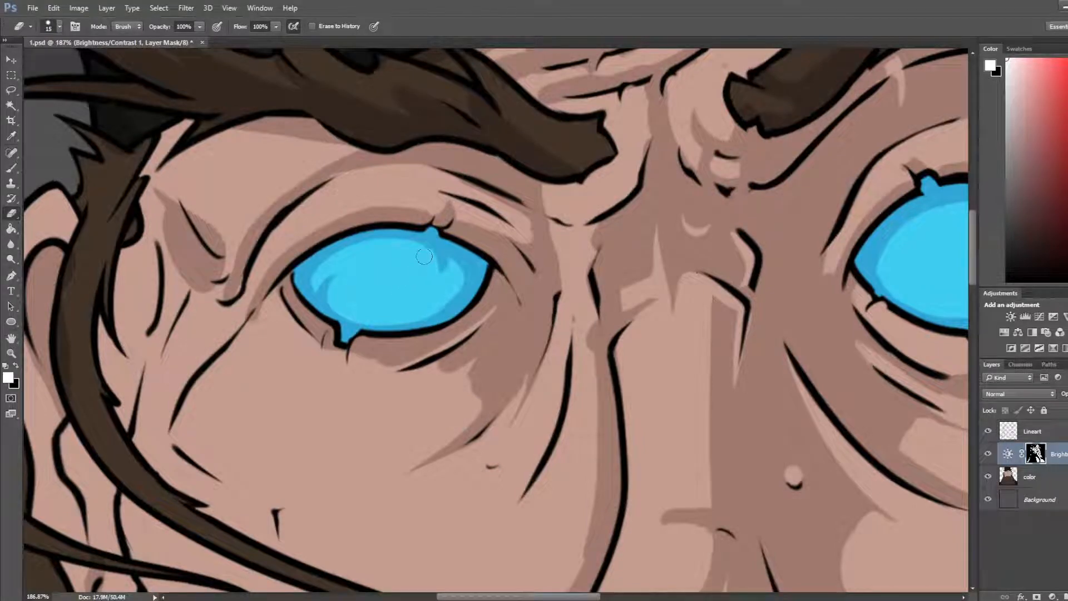
key(ctrl+s)
scroll(424, 260, down, 3)
scroll(410, 250, down, 4)
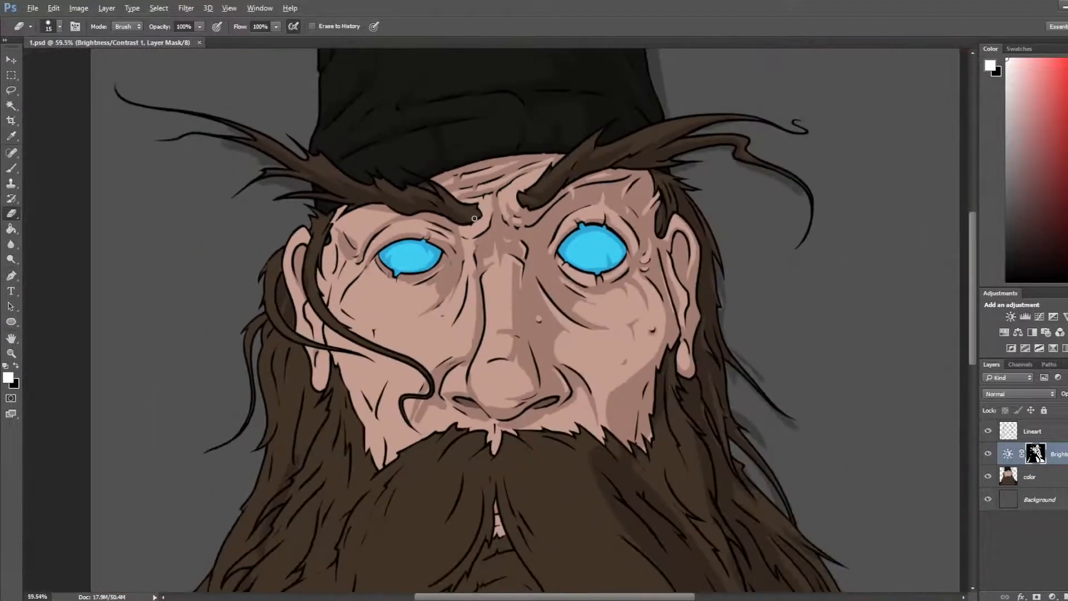
Step: Replace the pointed shadow in the shaded-side eye with a smaller one near the outer corner
scroll(556, 241, up, 6)
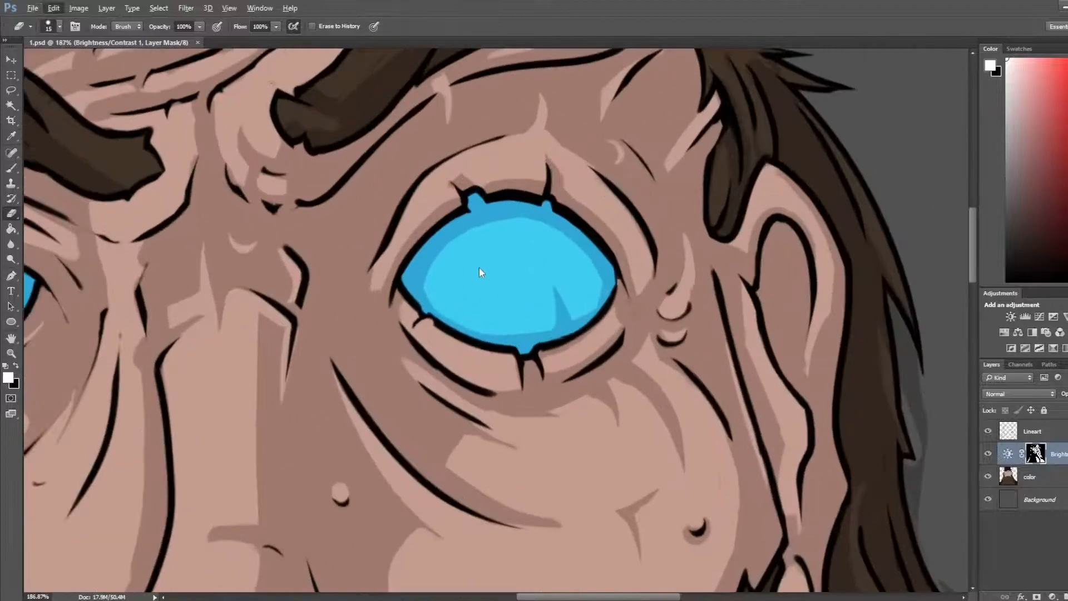
mouse_move(543, 311)
mouse_down()
mouse_move(571, 301)
mouse_move(567, 317)
mouse_move(582, 305)
mouse_up()
key(b)
key(e)
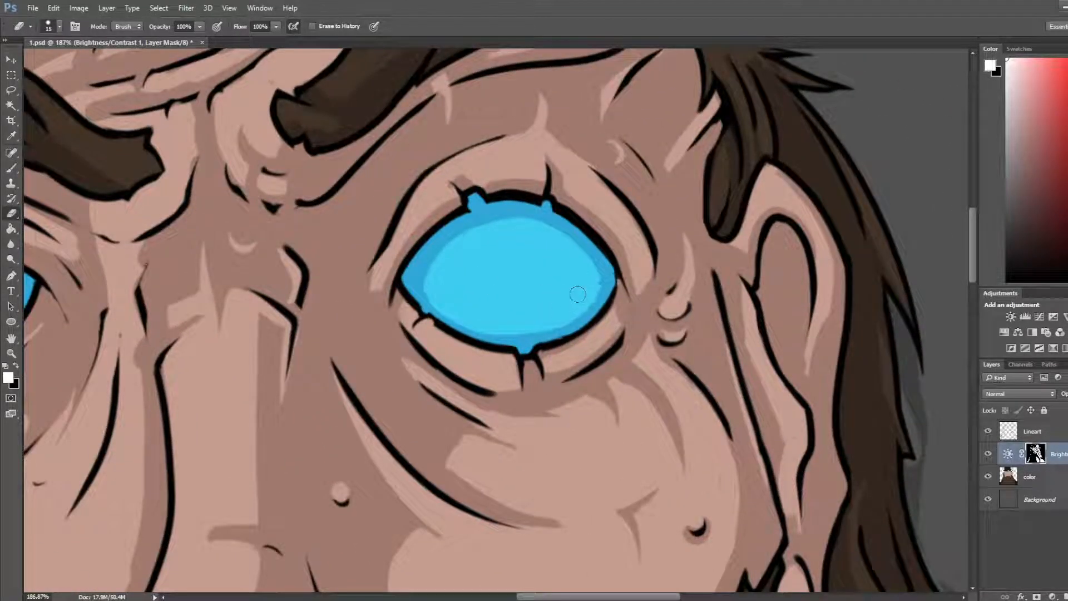
key(b)
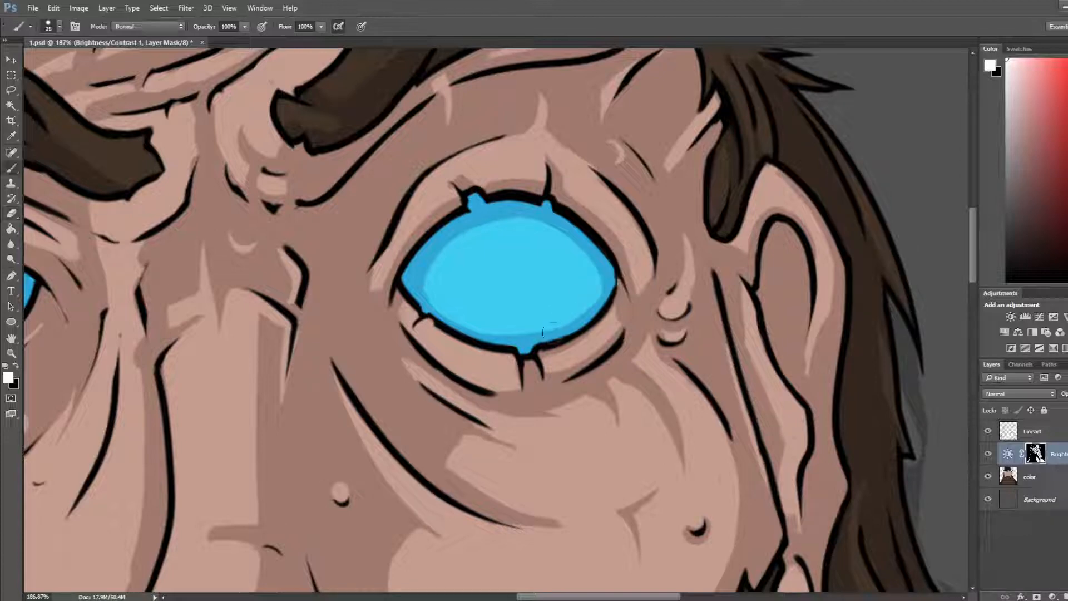
key(e)
mouse_move(568, 294)
mouse_down()
mouse_move(550, 331)
mouse_move(564, 282)
mouse_move(549, 312)
mouse_move(561, 299)
mouse_up()
key(ctrl+z)
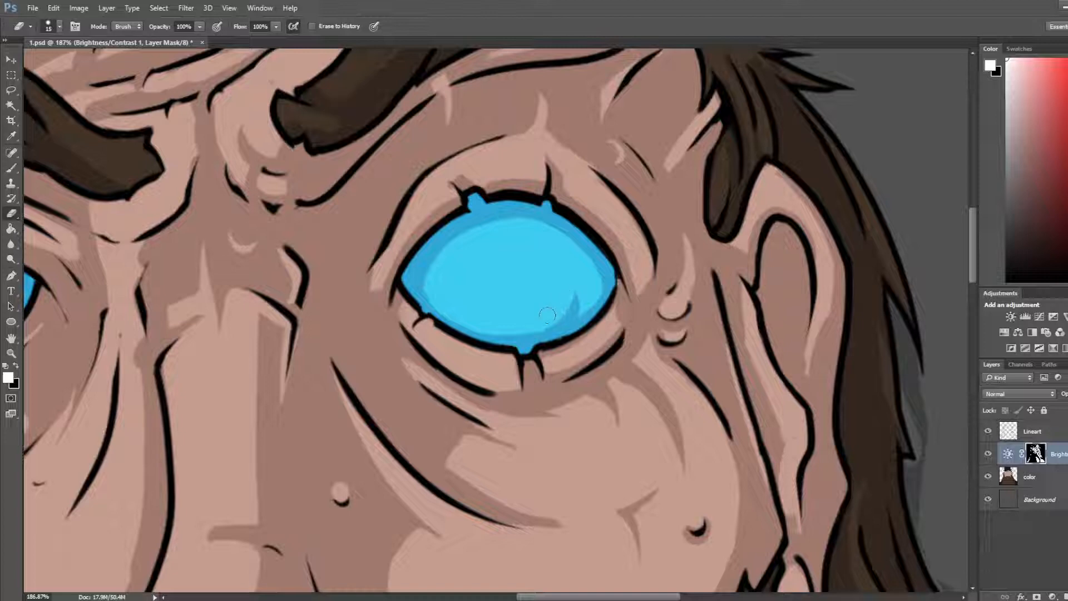
Step: Add a small pointed shadow near the shaded-side eye's inner corner, trim it with the eraser and undo the last stray change
key(b)
mouse_move(447, 232)
mouse_down()
mouse_move(481, 244)
mouse_move(464, 273)
mouse_up()
key(e)
mouse_move(466, 241)
mouse_down()
mouse_move(469, 277)
mouse_move(511, 287)
mouse_up()
key(b)
key(ctrl+z)
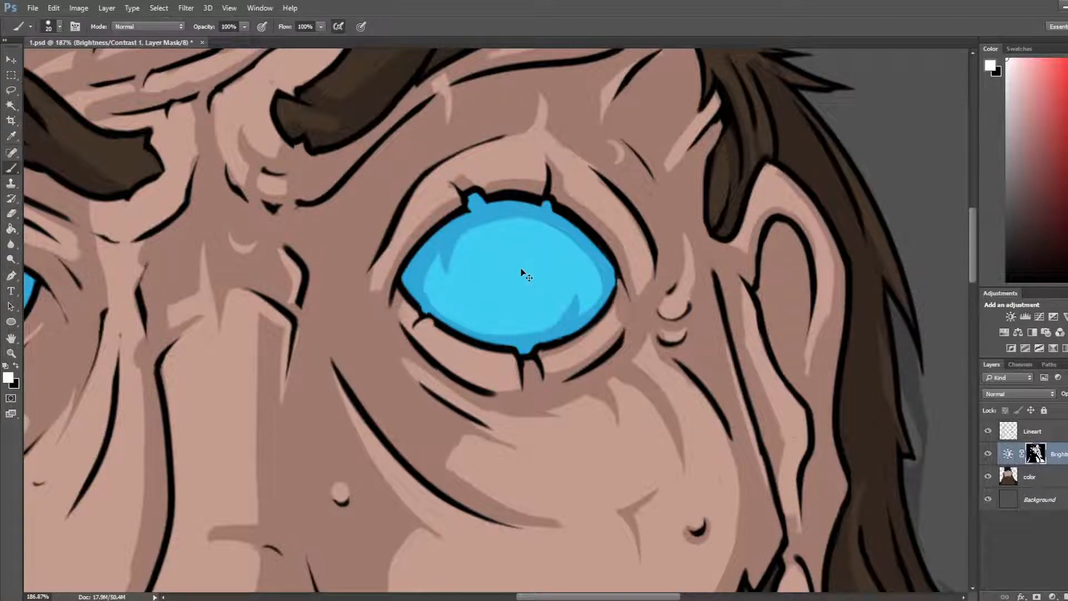
Step: Paint shadow along the fold line between the lit-side eye's inner corner and the nose bridge
scroll(379, 172, down, 3)
scroll(349, 164, down, 3)
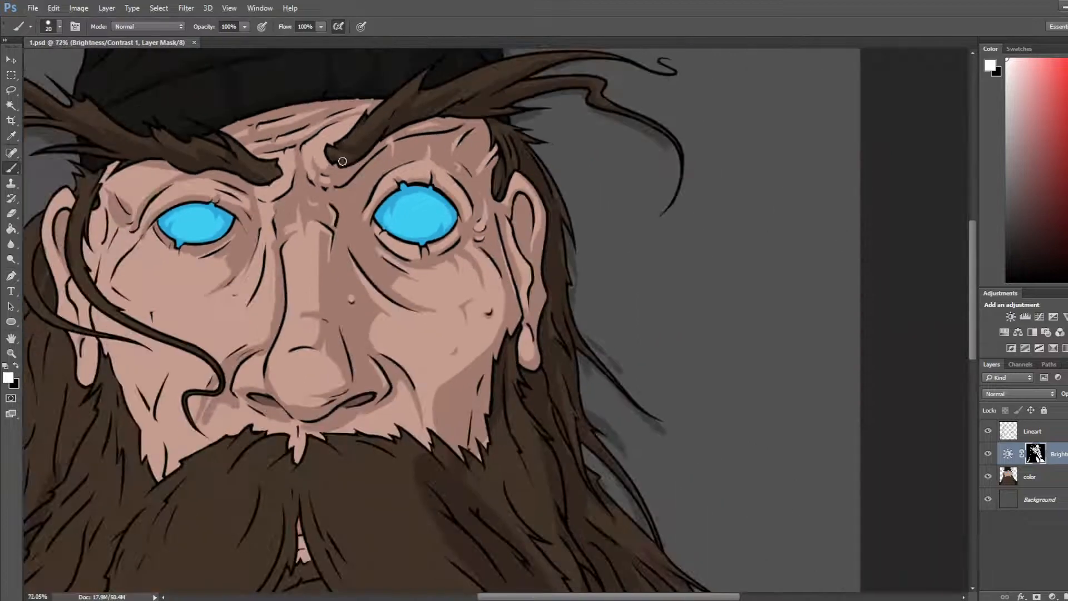
scroll(484, 212, up, 2)
scroll(544, 397, up, 3)
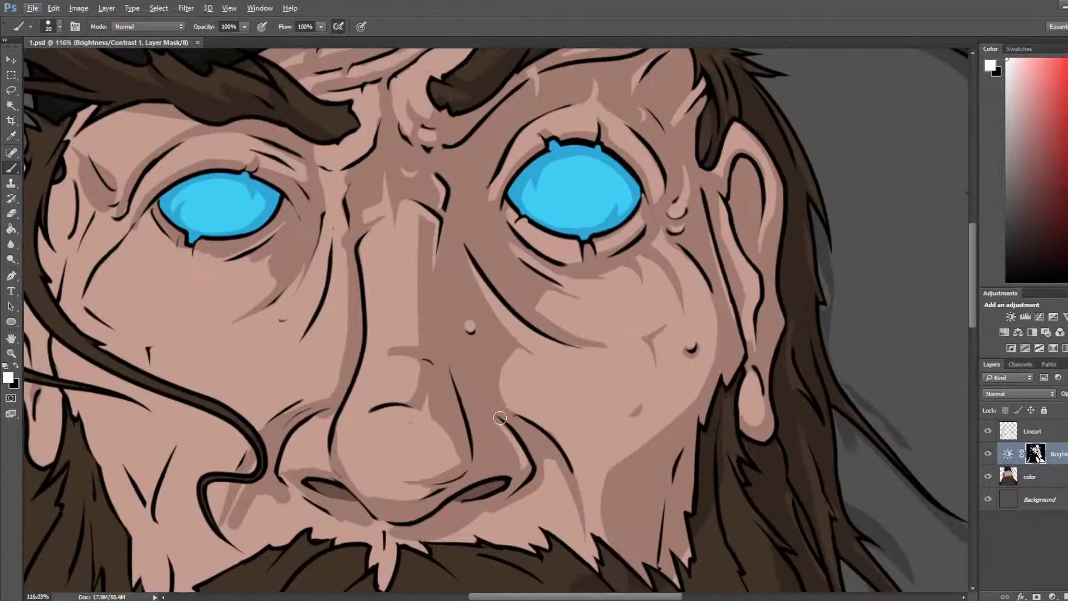
mouse_move(341, 181)
mouse_down()
mouse_move(326, 176)
mouse_move(350, 173)
mouse_up()
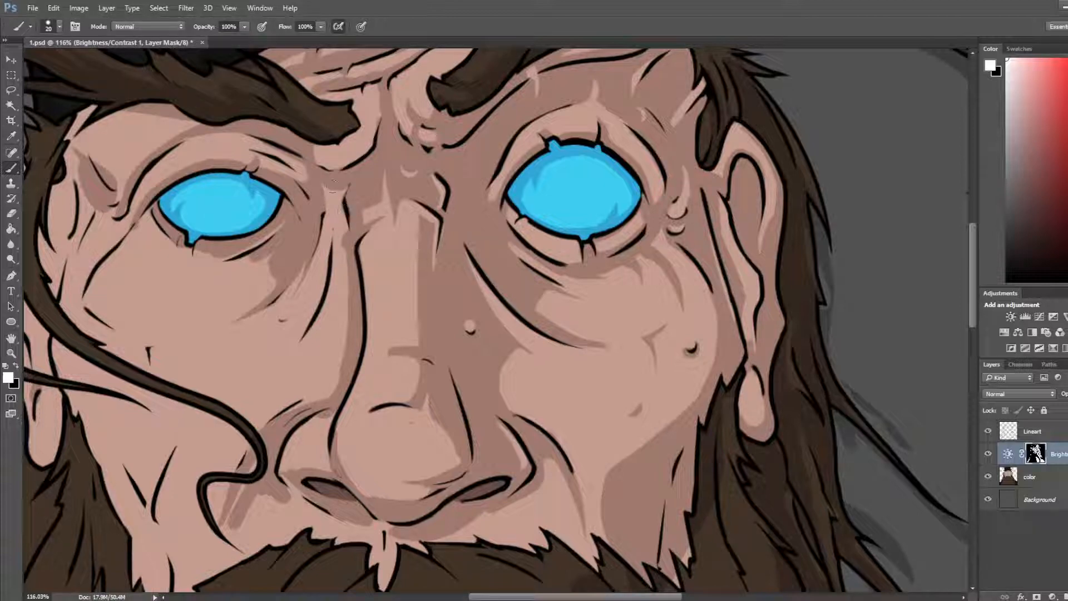
mouse_move(332, 187)
mouse_down()
mouse_move(321, 190)
mouse_move(340, 217)
mouse_move(340, 258)
mouse_move(461, 217)
mouse_move(475, 237)
mouse_move(453, 292)
mouse_up()
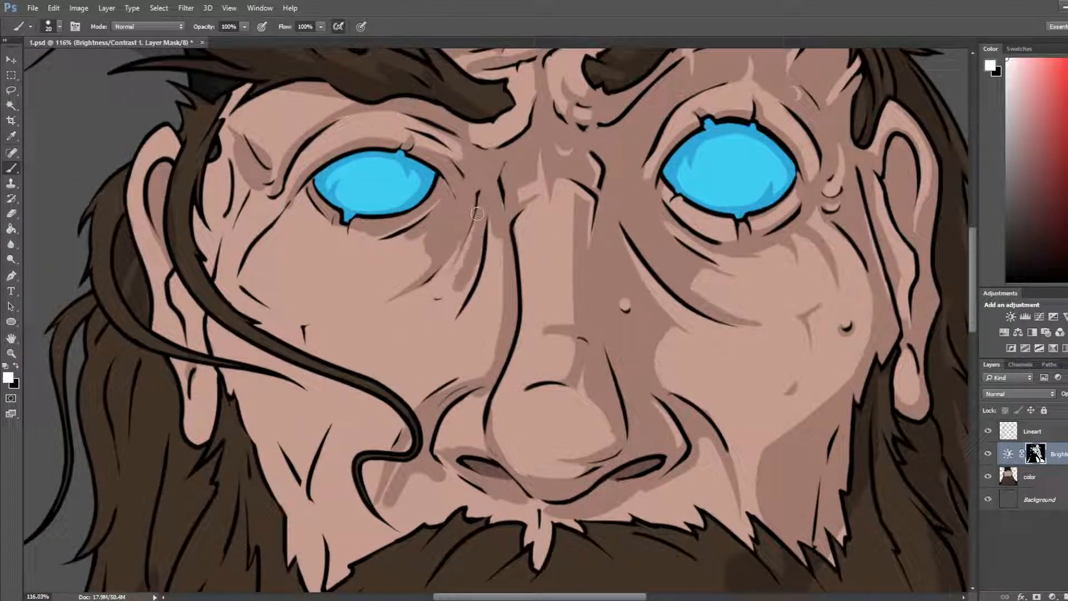
drag(478, 209, 455, 301)
drag(479, 250, 438, 321)
Step: Erase the broad shadow beneath the lit-side eye down to a thin band along the under-eye crease
key(e)
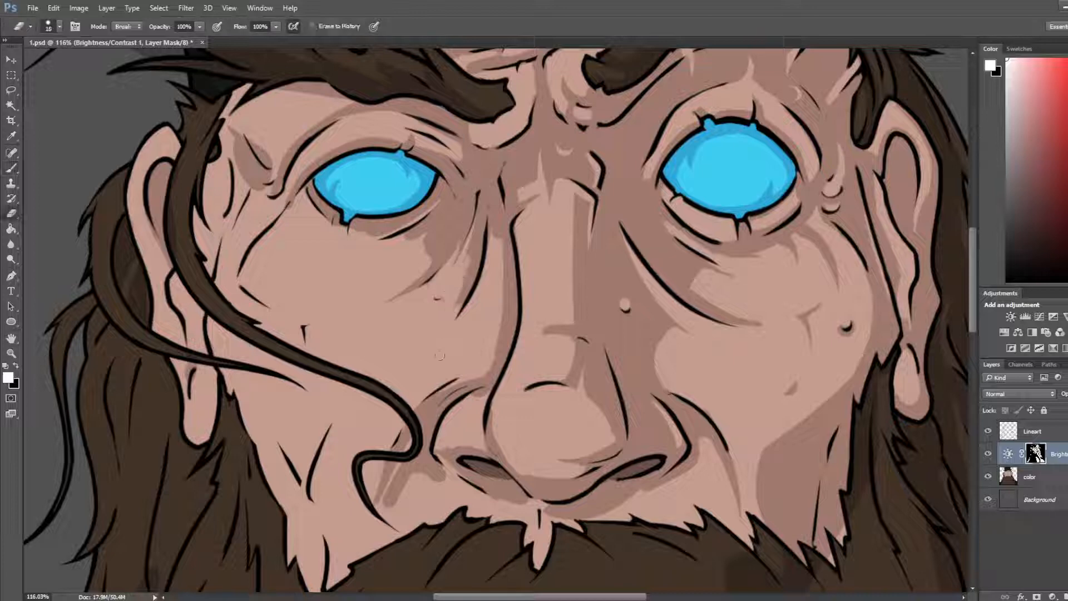
mouse_move(445, 215)
mouse_down()
mouse_move(440, 250)
mouse_move(456, 206)
mouse_move(406, 234)
mouse_up()
mouse_move(446, 199)
mouse_down()
mouse_move(454, 205)
mouse_move(387, 278)
mouse_up()
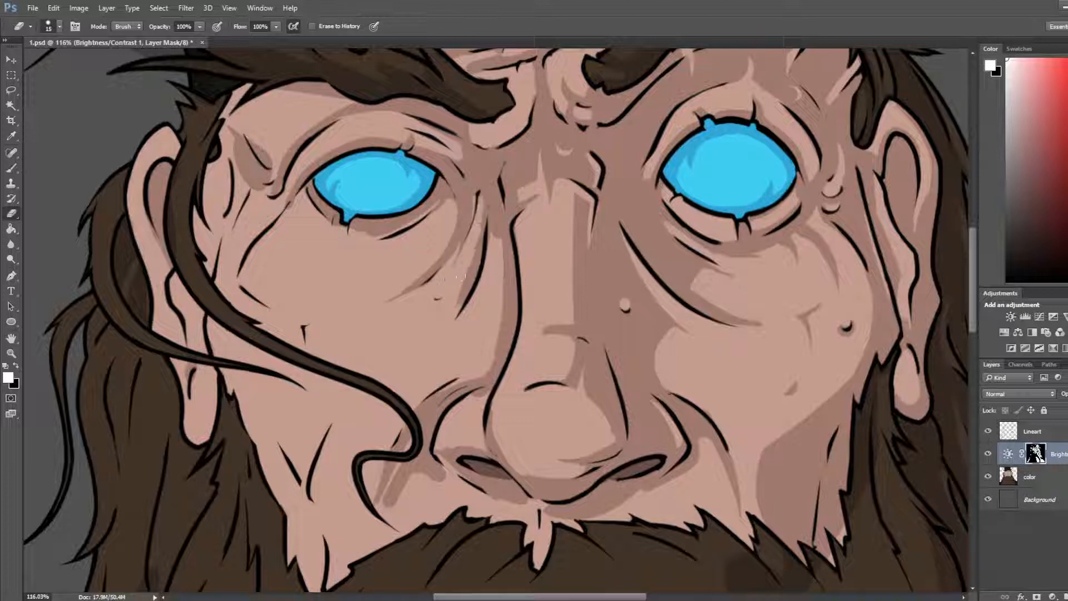
Step: Extend the fold's shadow onto the lit cheek beside the nose and trim it to a tapered point
key(b)
mouse_move(466, 292)
mouse_down()
mouse_move(435, 329)
mouse_move(445, 327)
mouse_up()
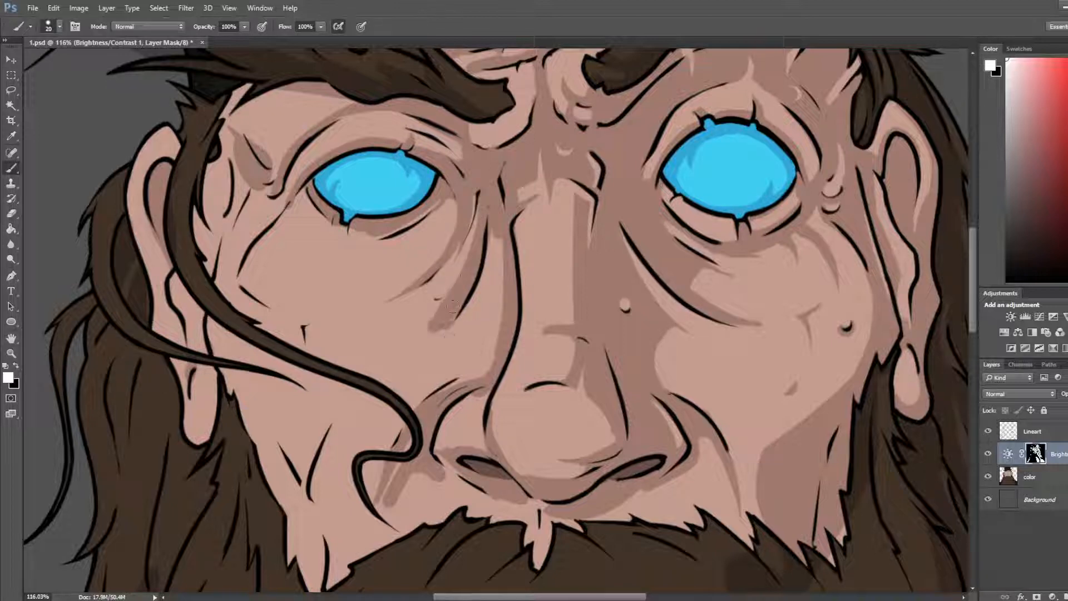
key(e)
drag(465, 263, 432, 334)
key(bracketleft)
mouse_move(484, 189)
mouse_down()
mouse_move(474, 284)
mouse_move(458, 315)
mouse_up()
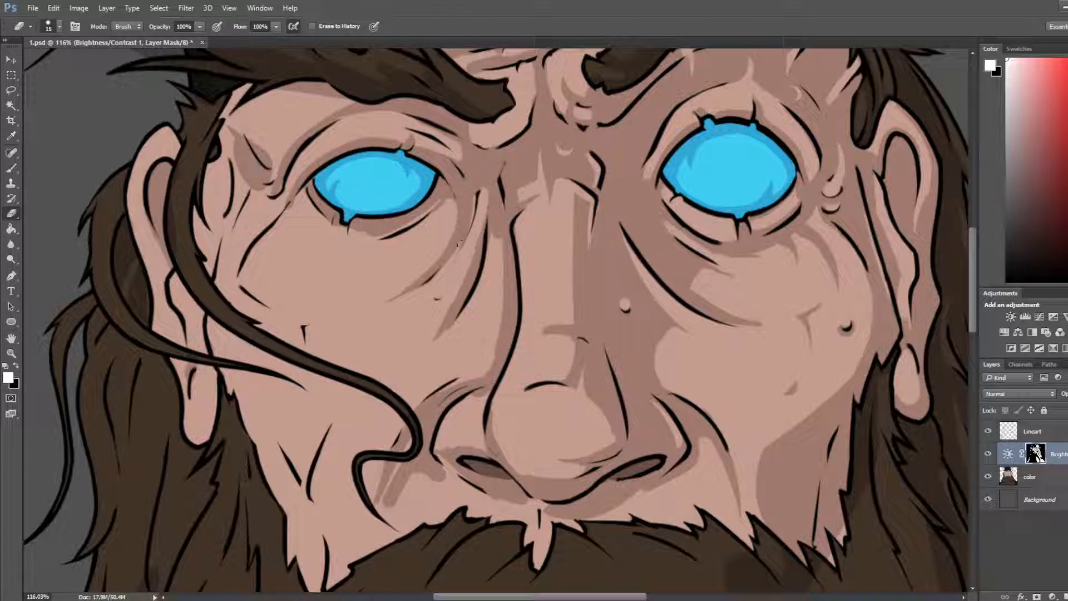
Step: Darken the gap between the fold line and the nose bridge on the lit side, trimming the shadow's edge
key(b)
mouse_move(474, 195)
mouse_down()
mouse_move(496, 222)
mouse_move(499, 304)
mouse_up()
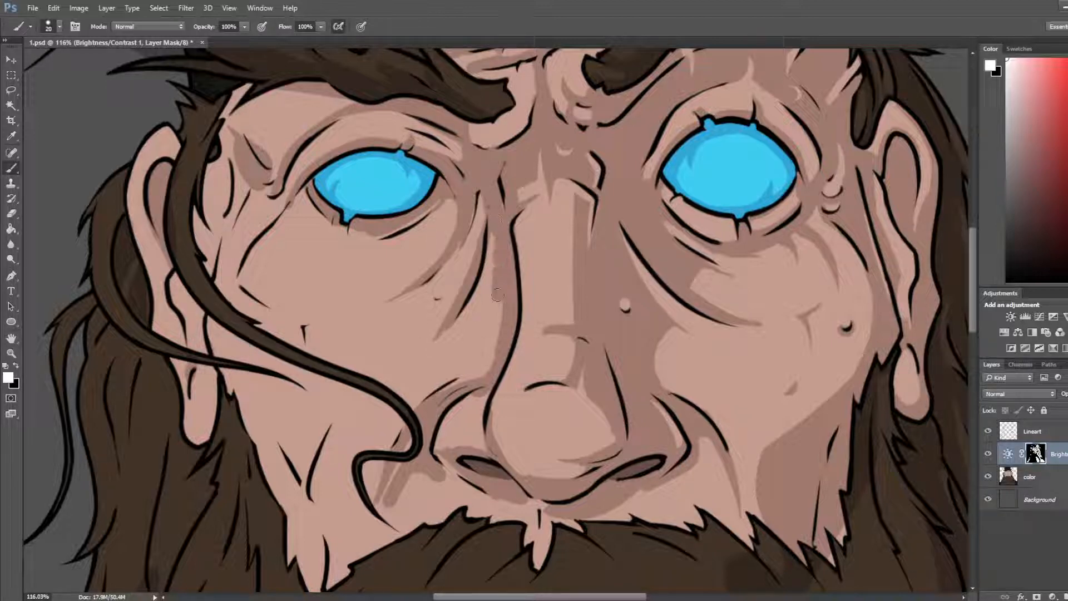
drag(494, 233, 494, 348)
key(e)
drag(495, 231, 492, 349)
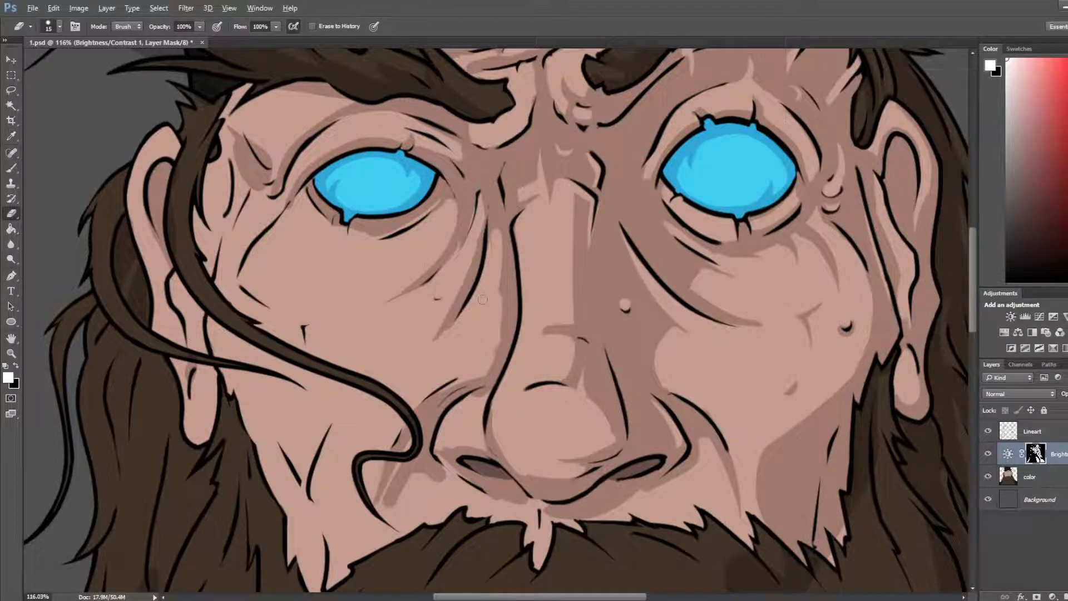
Step: Thin the shadow along the nose's lit-side contour line and clean its edge down to the nostril wing
scroll(482, 299, down, 4)
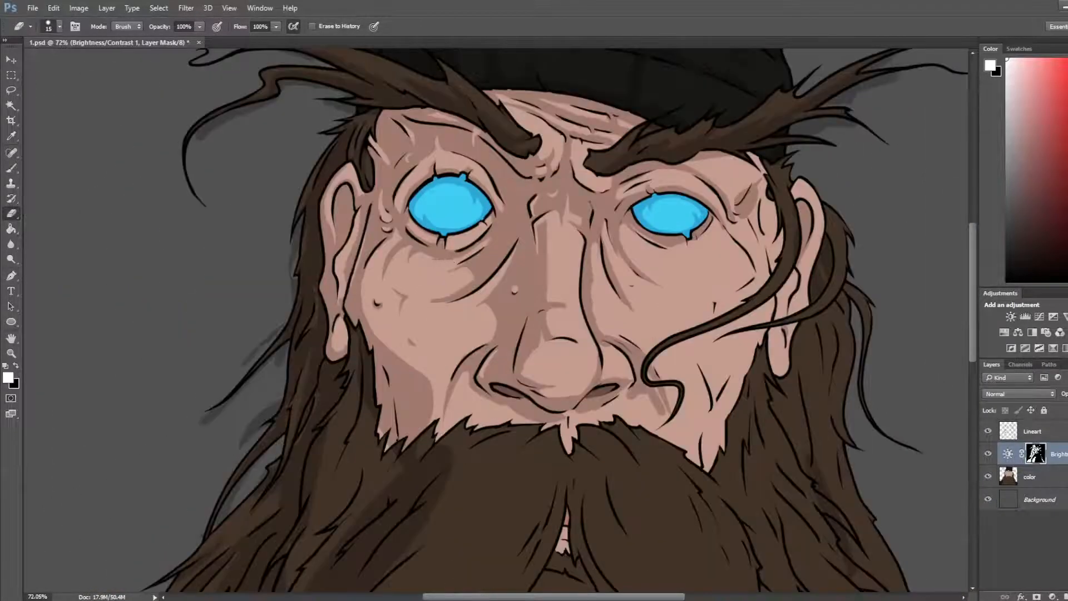
scroll(593, 258, up, 4)
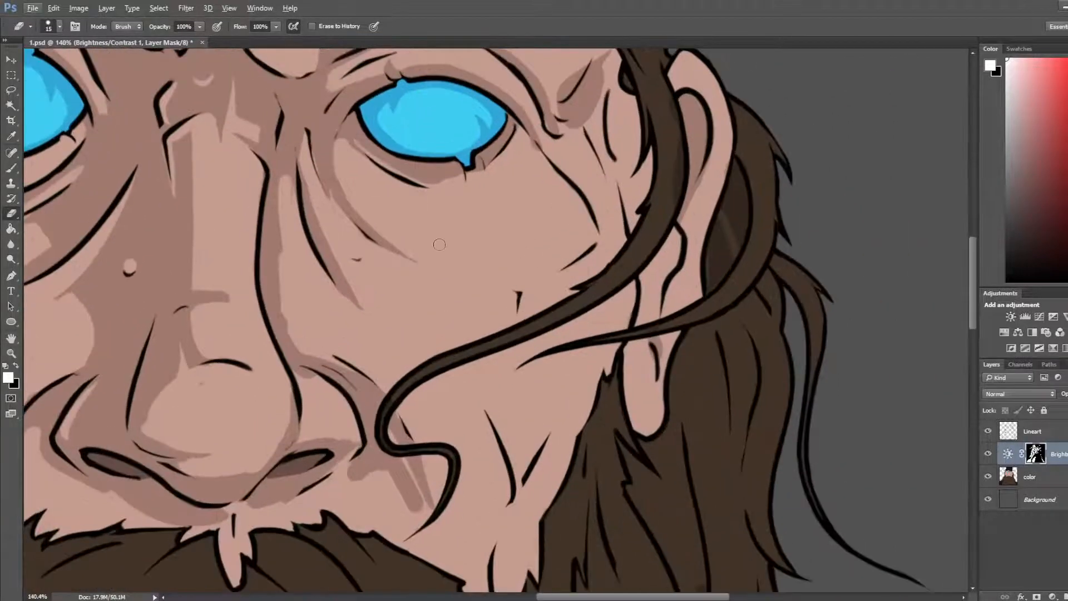
scroll(440, 245, left, 5)
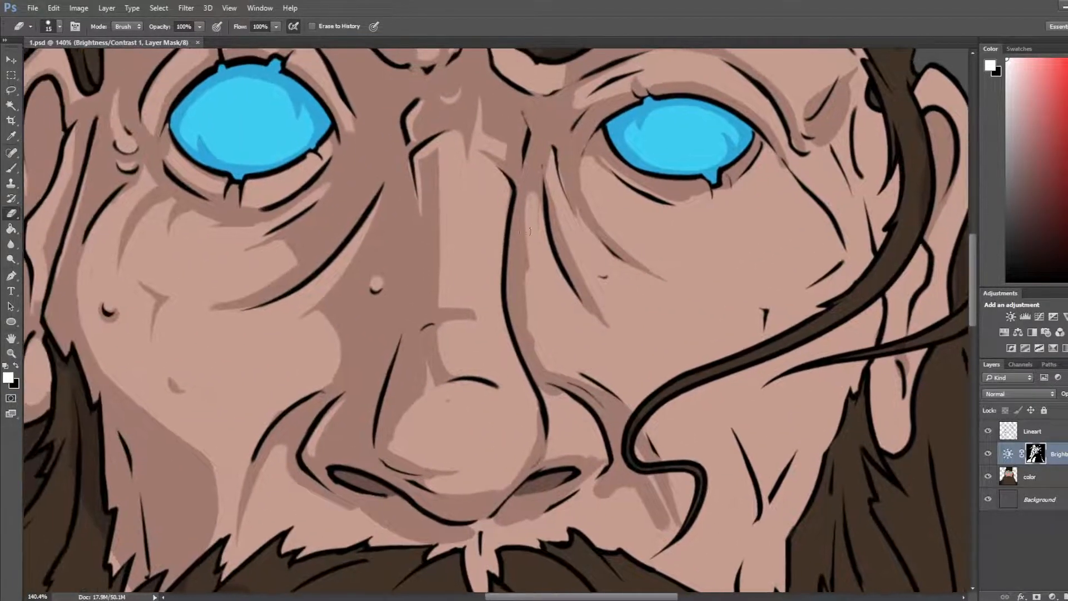
mouse_move(525, 231)
mouse_down()
mouse_move(528, 312)
mouse_move(522, 203)
mouse_move(508, 297)
mouse_up()
key(b)
drag(523, 186, 509, 283)
key(e)
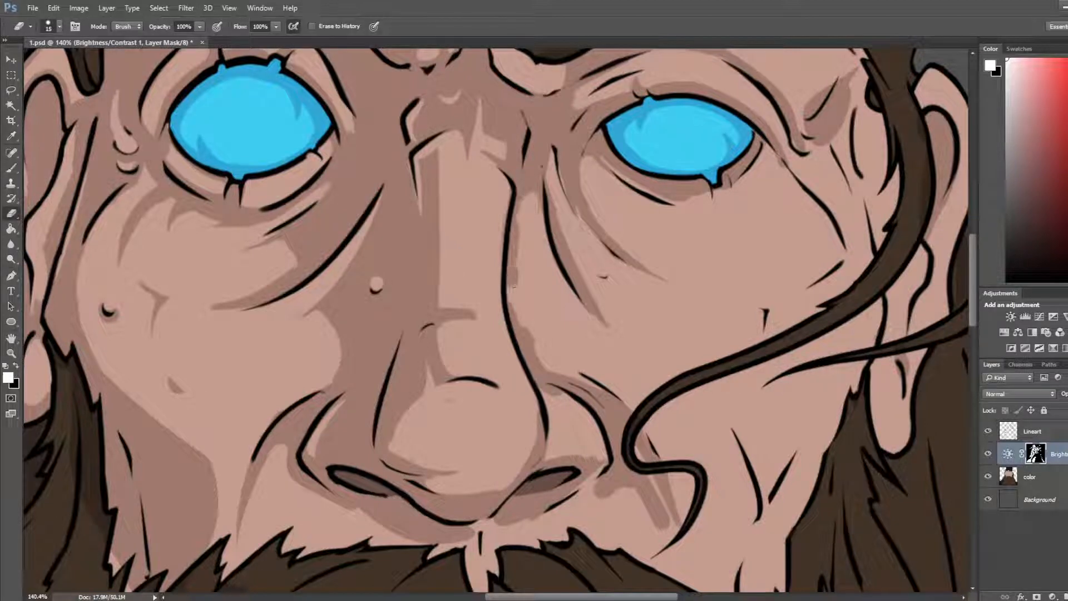
mouse_move(518, 223)
mouse_down()
mouse_move(514, 306)
mouse_move(535, 349)
mouse_up()
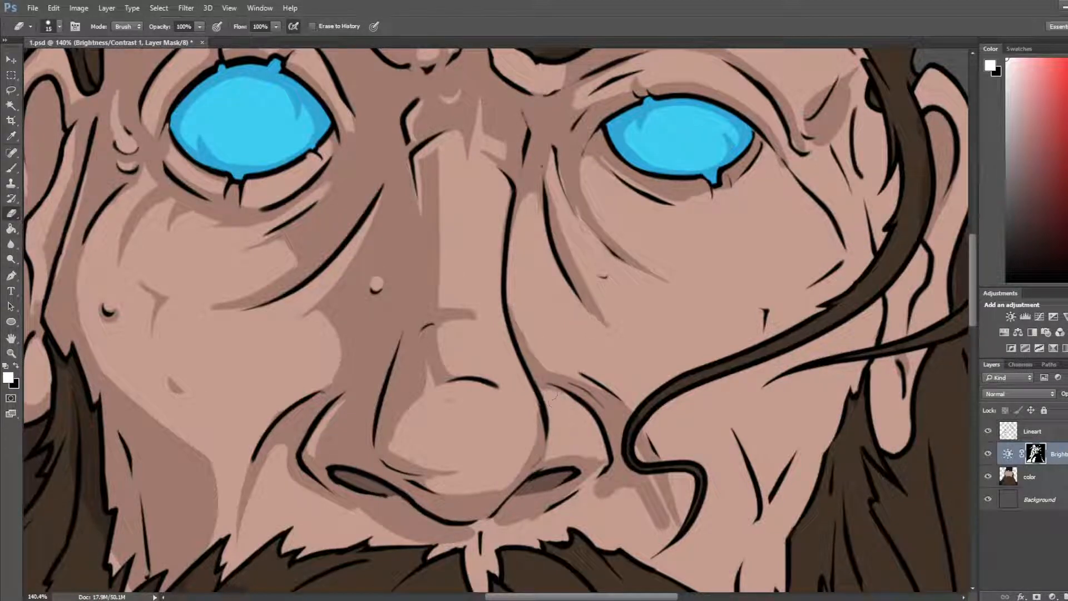
Step: Paint shadow along the lit-side contour and underside of the nose tip, then trim it into a curved band
key(b)
drag(541, 392, 547, 455)
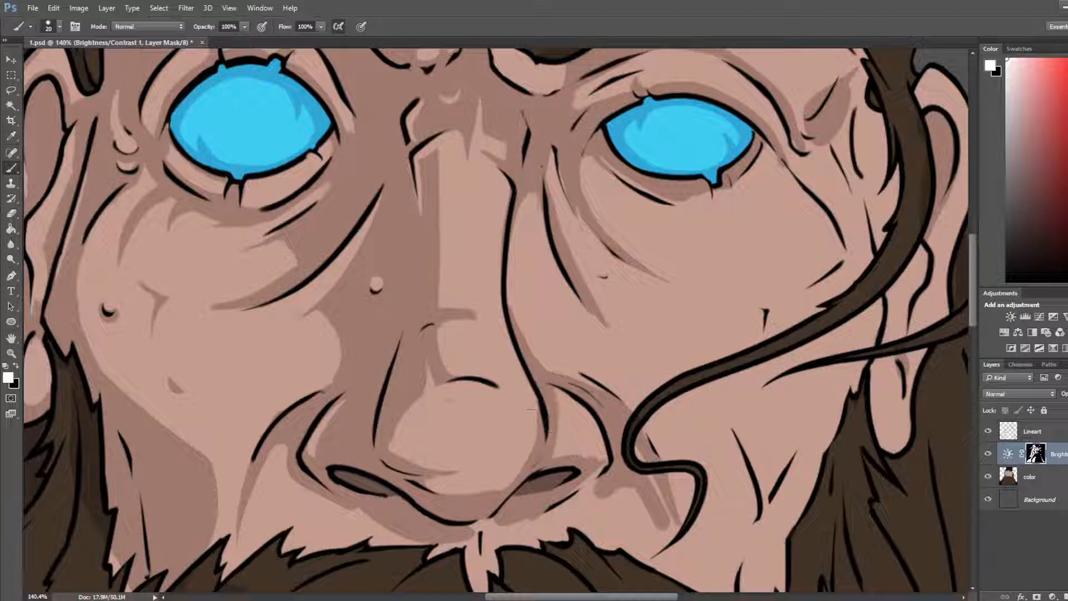
drag(444, 452, 516, 354)
drag(576, 337, 791, 259)
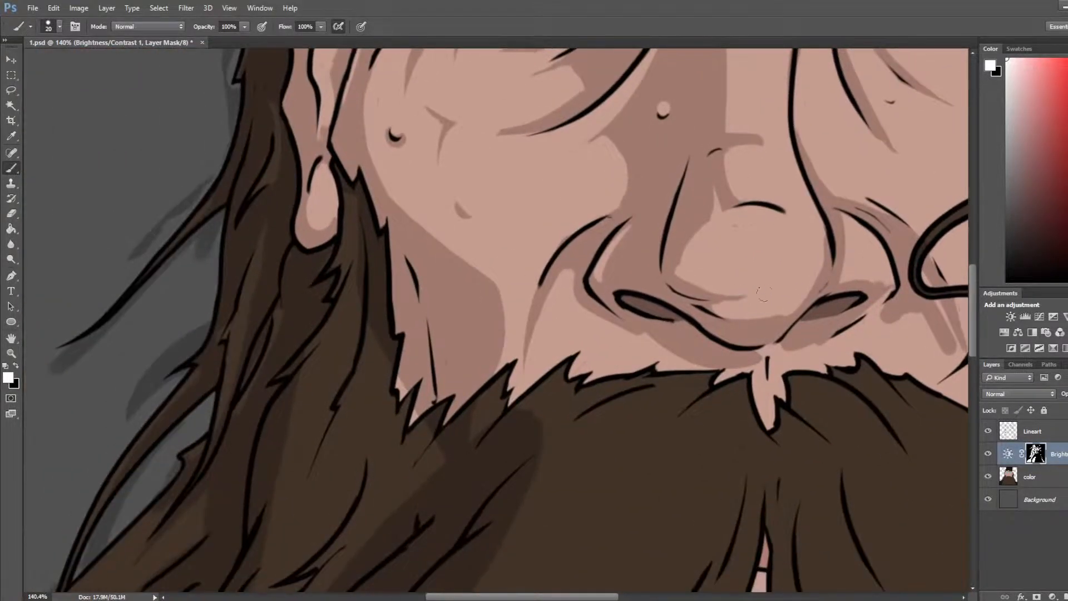
drag(750, 314, 798, 307)
key(e)
mouse_move(703, 302)
mouse_down()
mouse_move(770, 288)
mouse_move(723, 286)
mouse_move(780, 286)
mouse_up()
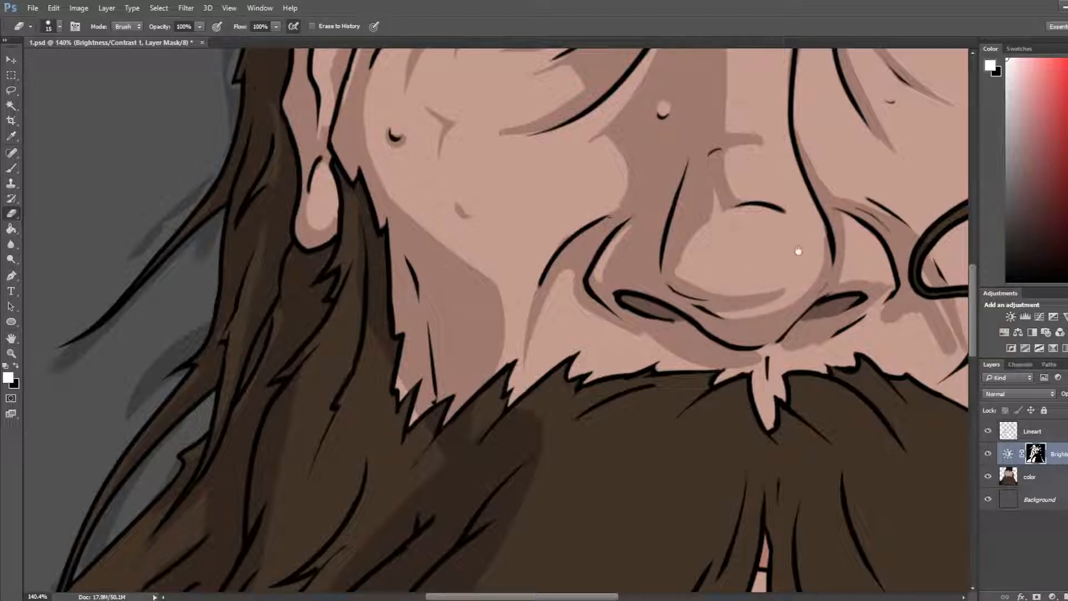
Step: Touch up the shadow edge on the shaded side of the nose tip and save the document
drag(749, 242, 655, 246)
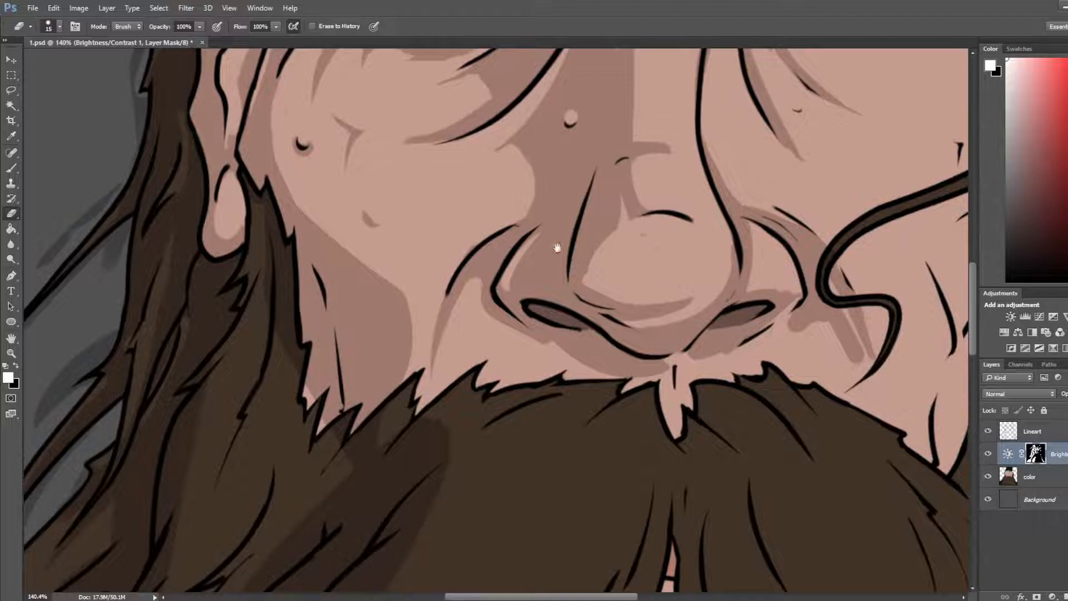
key(b)
mouse_move(586, 261)
mouse_down()
mouse_move(611, 277)
mouse_move(599, 257)
mouse_up()
key(e)
drag(659, 245, 639, 307)
mouse_move(621, 216)
mouse_down()
mouse_move(651, 209)
mouse_move(625, 222)
mouse_move(640, 275)
mouse_up()
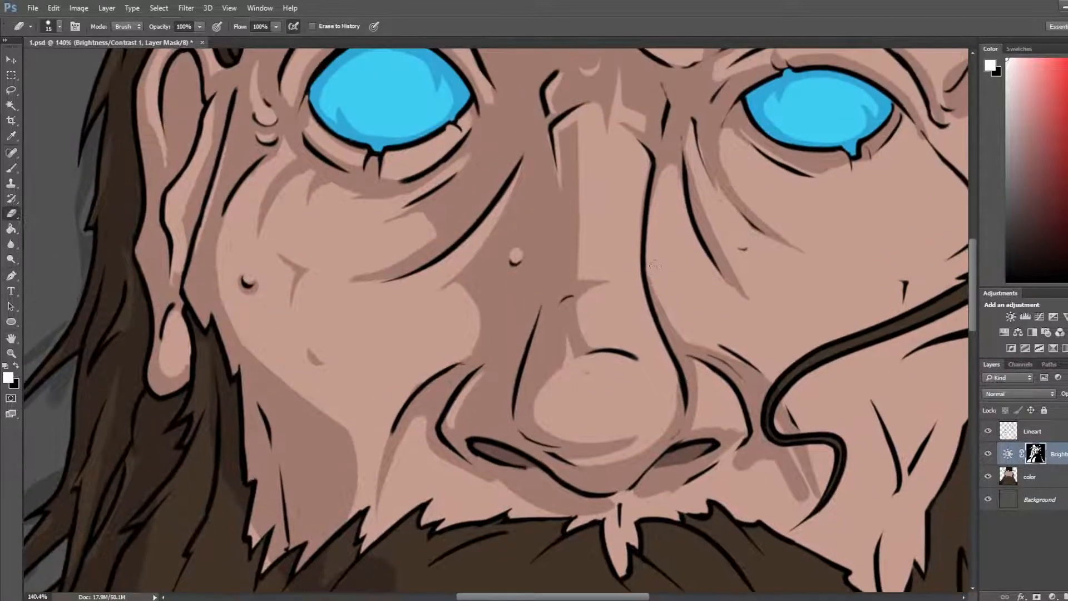
key(ctrl+s)
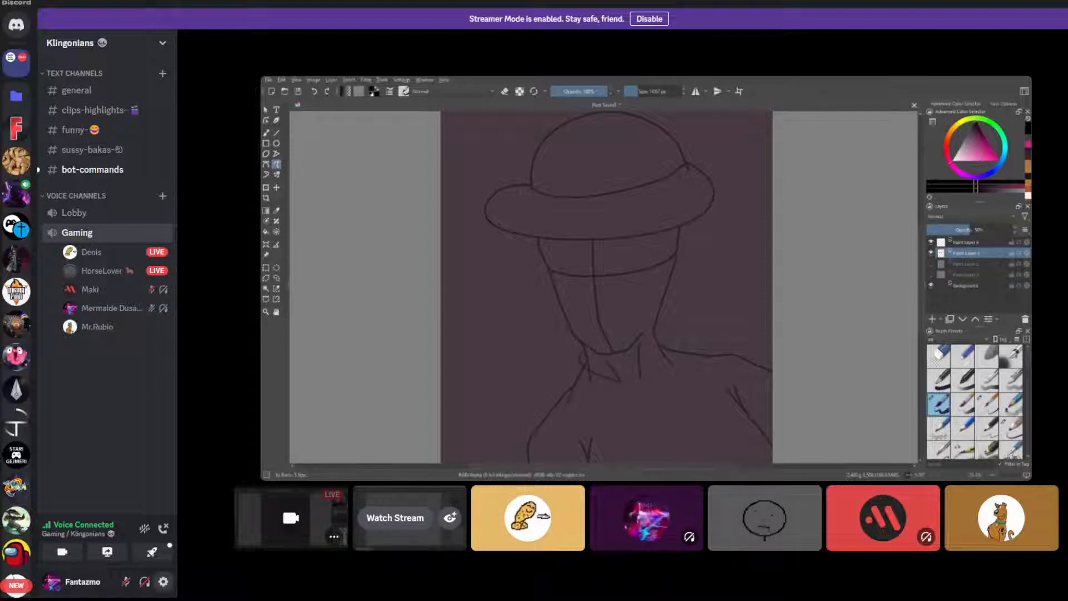
Step: Switch to Discord, unmute the microphone in the Gaming voice channel and disconnect from the call
click(126, 581)
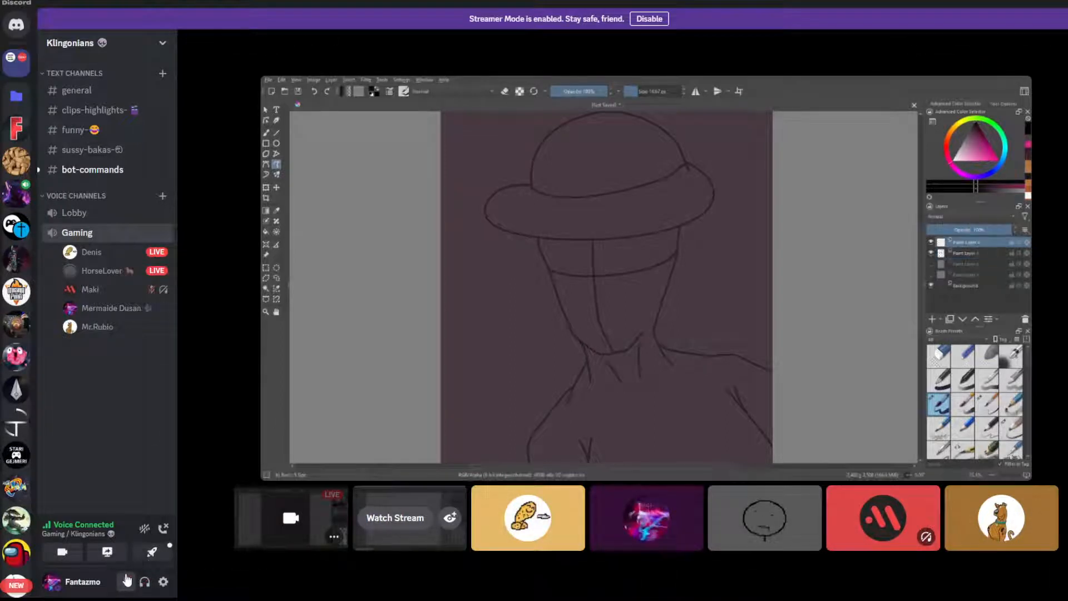
click(126, 582)
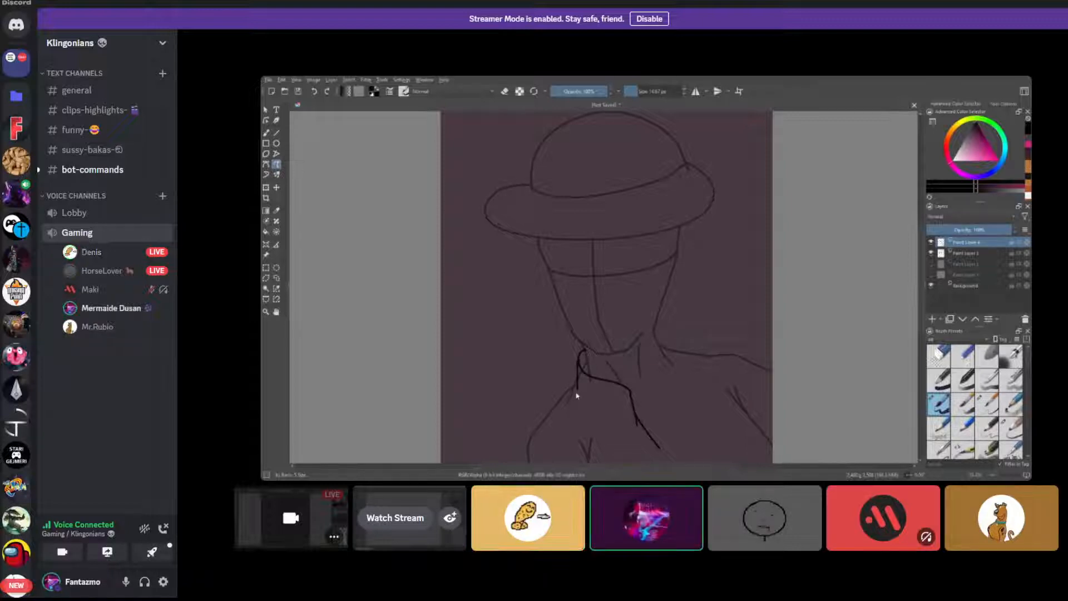
mouse_move(257, 595)
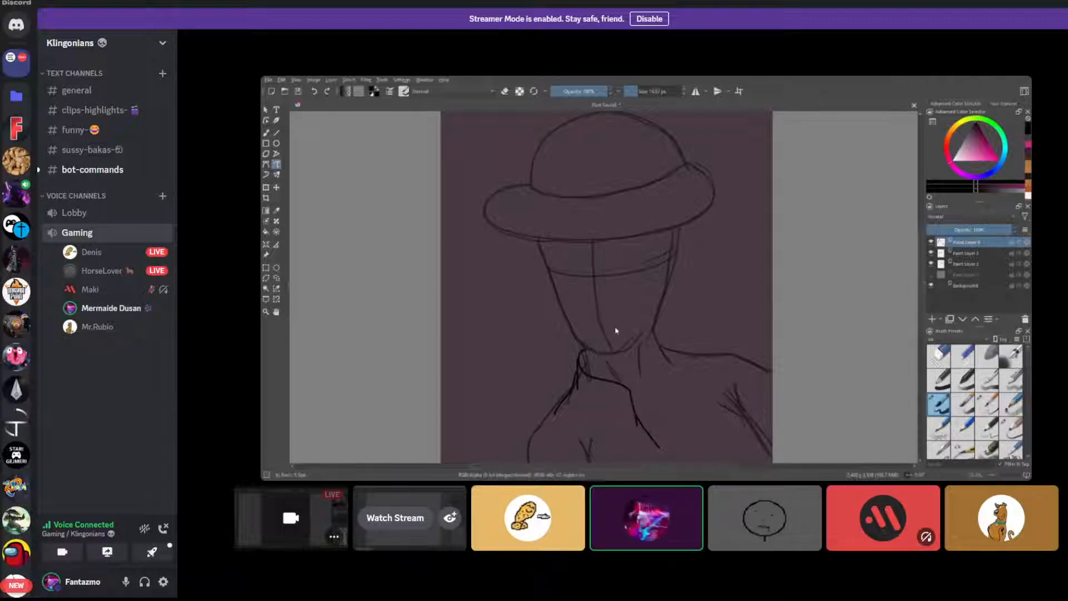
mouse_move(203, 205)
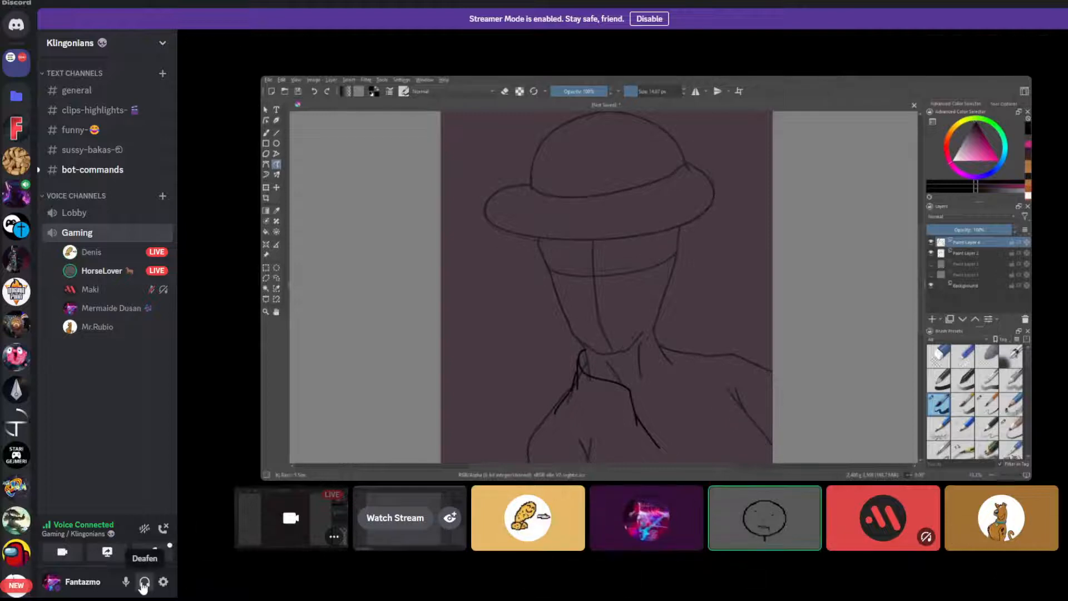
click(163, 528)
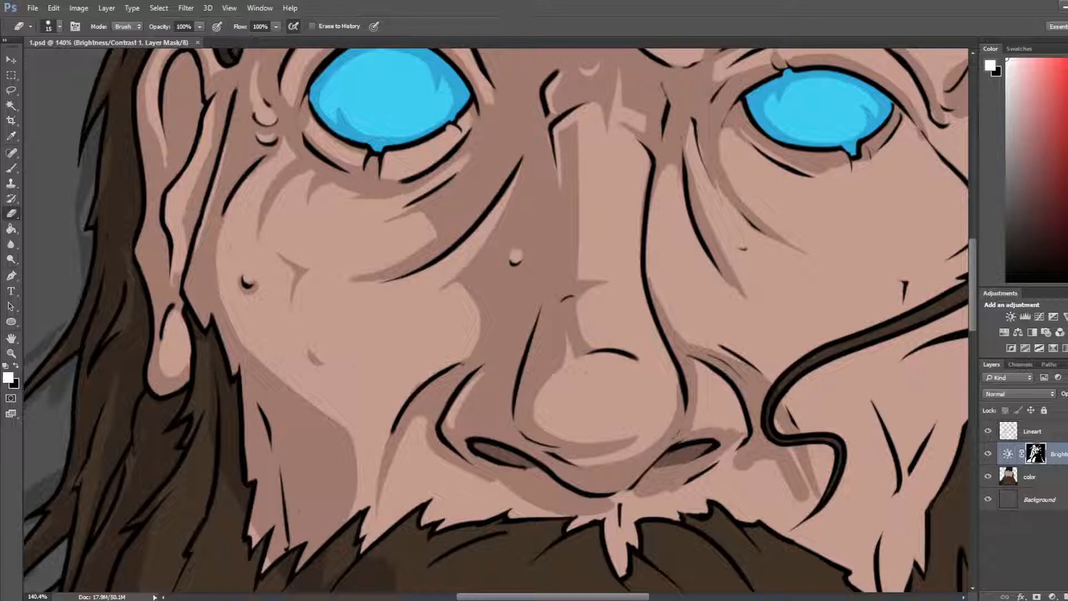
Step: Trim the shadow between nose and moustache, shade the small skin strip below the nose and save the document
scroll(344, 379, down, 5)
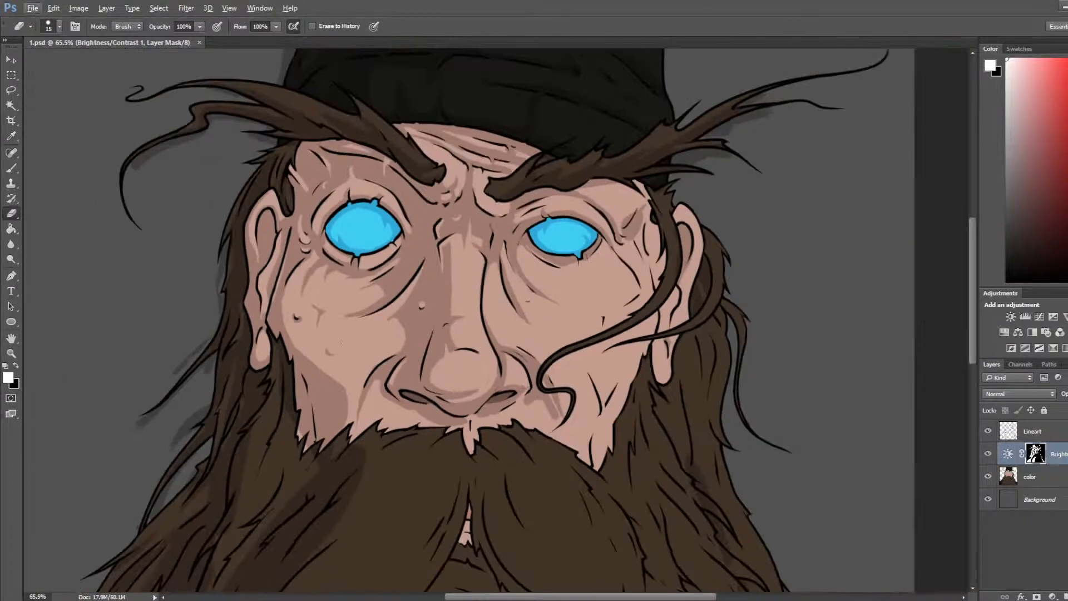
scroll(346, 355, up, 4)
drag(562, 369, 546, 273)
scroll(456, 360, down, 3)
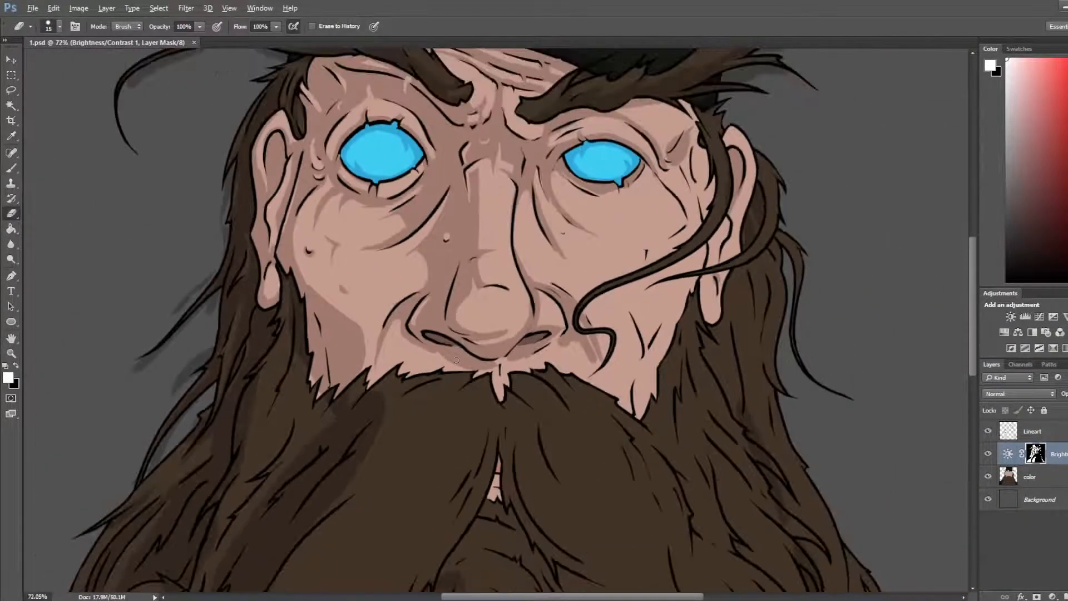
scroll(456, 360, up, 3)
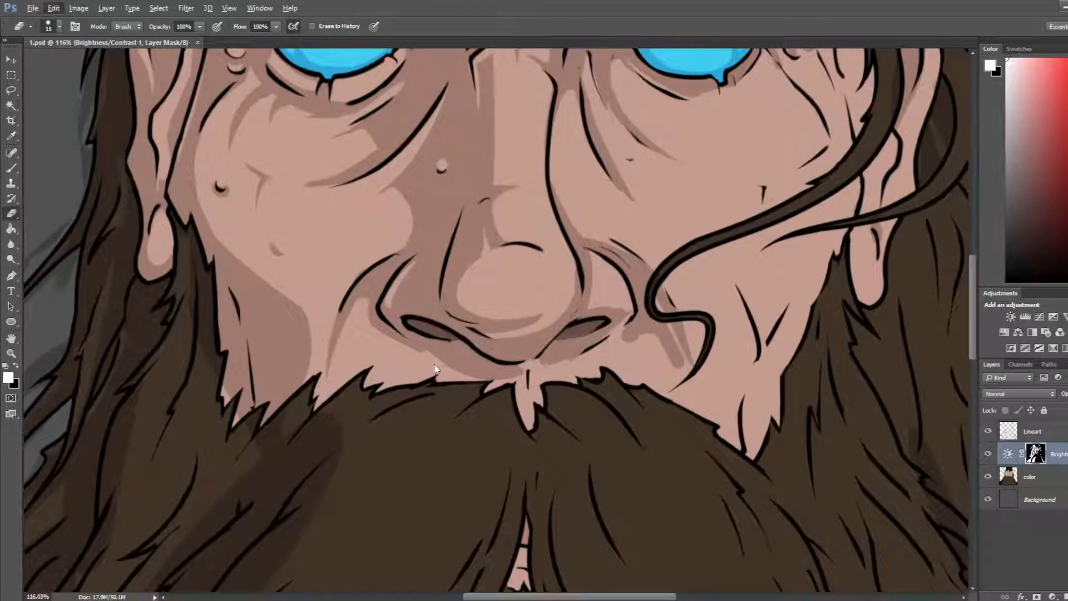
mouse_move(434, 369)
mouse_down()
mouse_move(462, 364)
mouse_move(401, 350)
mouse_move(495, 376)
mouse_up()
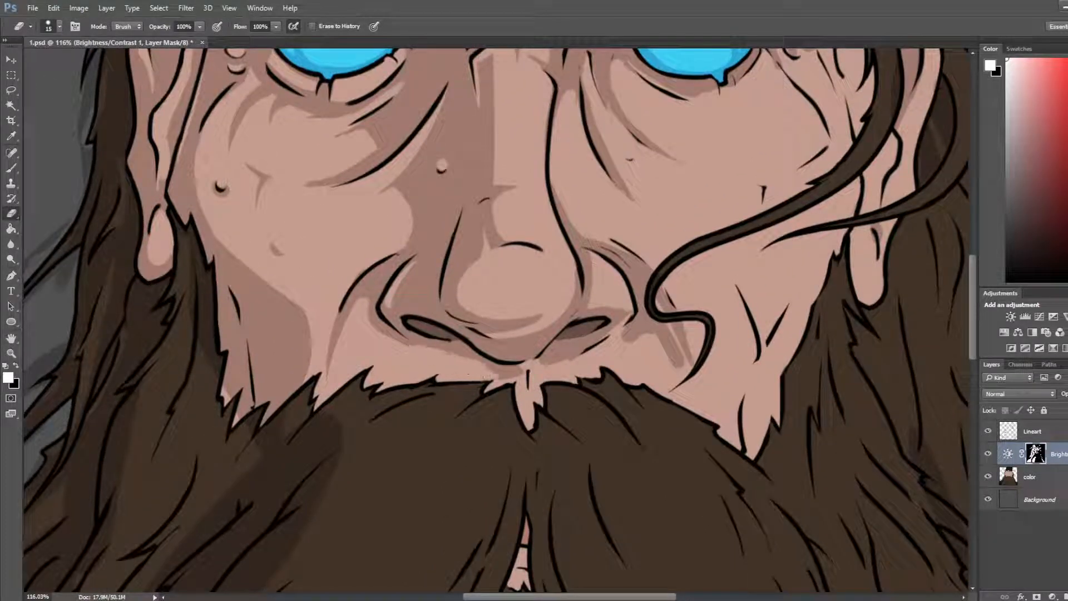
key(b)
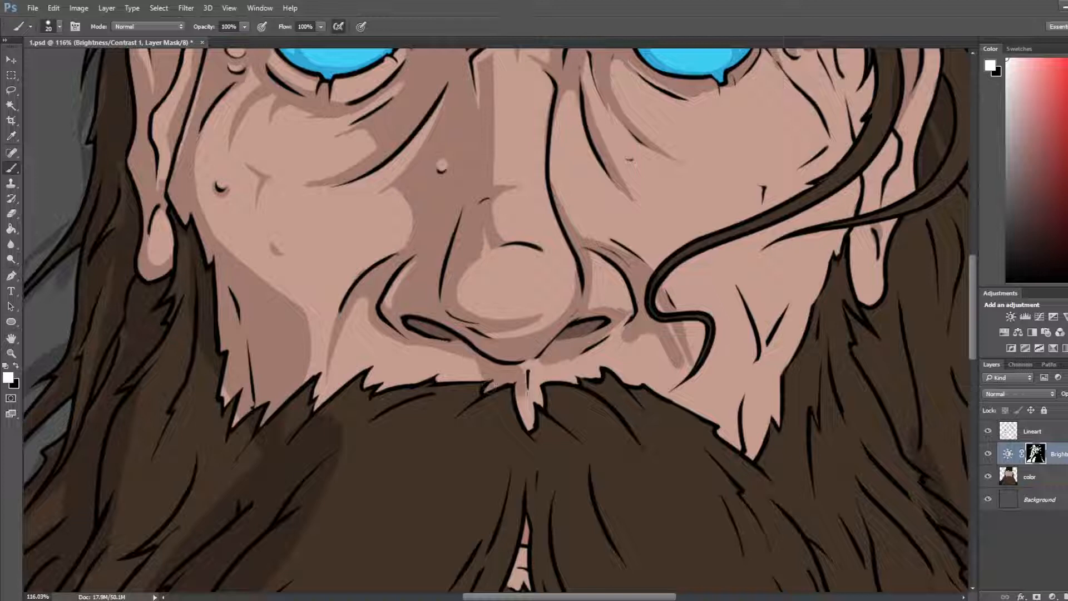
key(e)
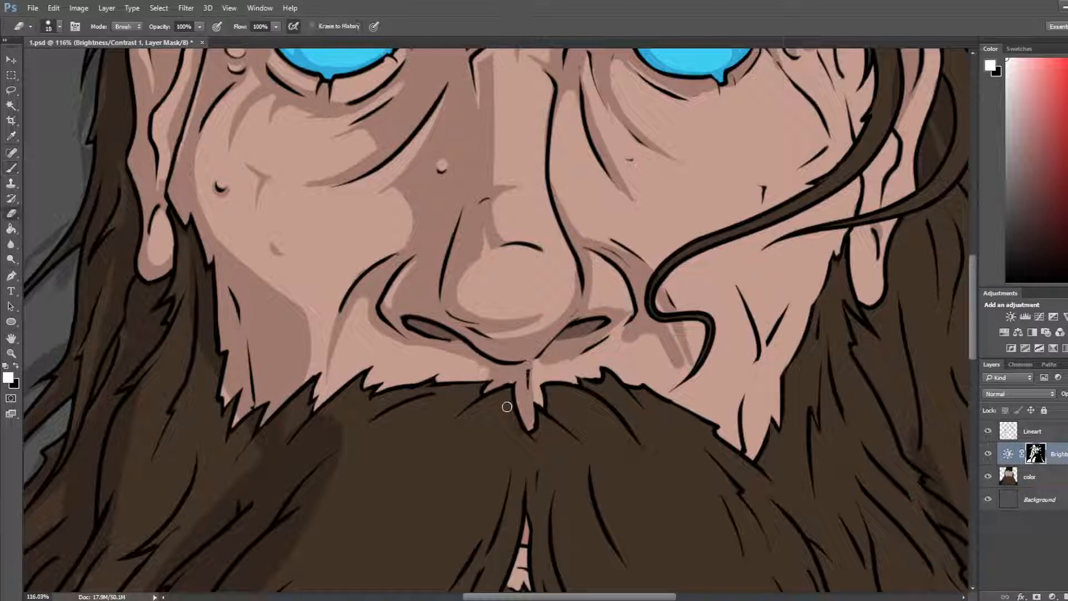
key(bracketleft)
key(ctrl+s)
Step: Add shadow beneath the lit-side nostril and refine the shading on the skin strip dipping into the moustache
key(b)
drag(541, 362, 579, 342)
key(e)
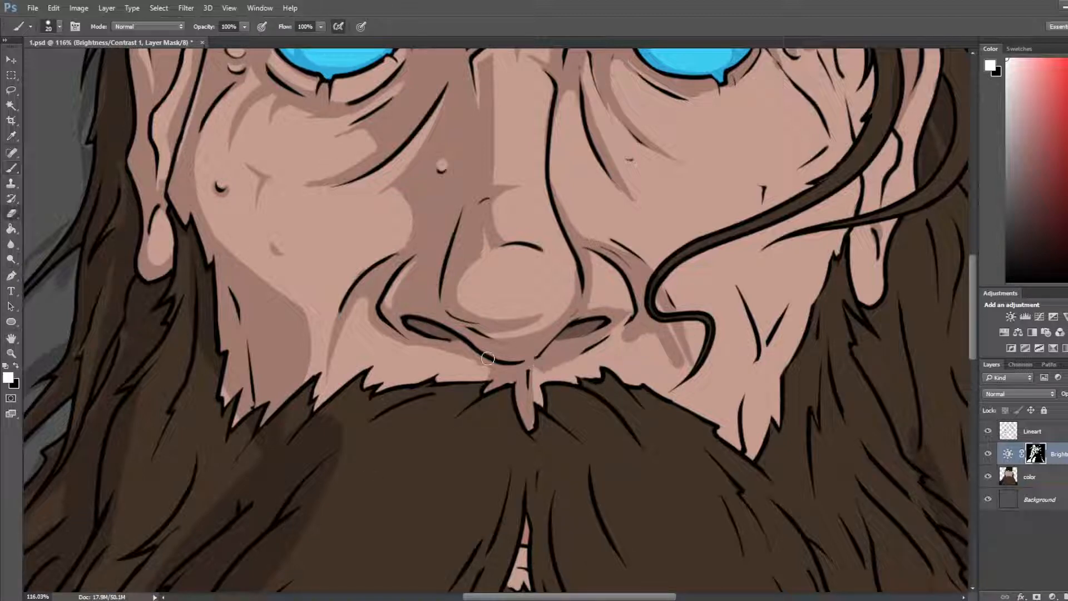
key(b)
drag(520, 407, 526, 418)
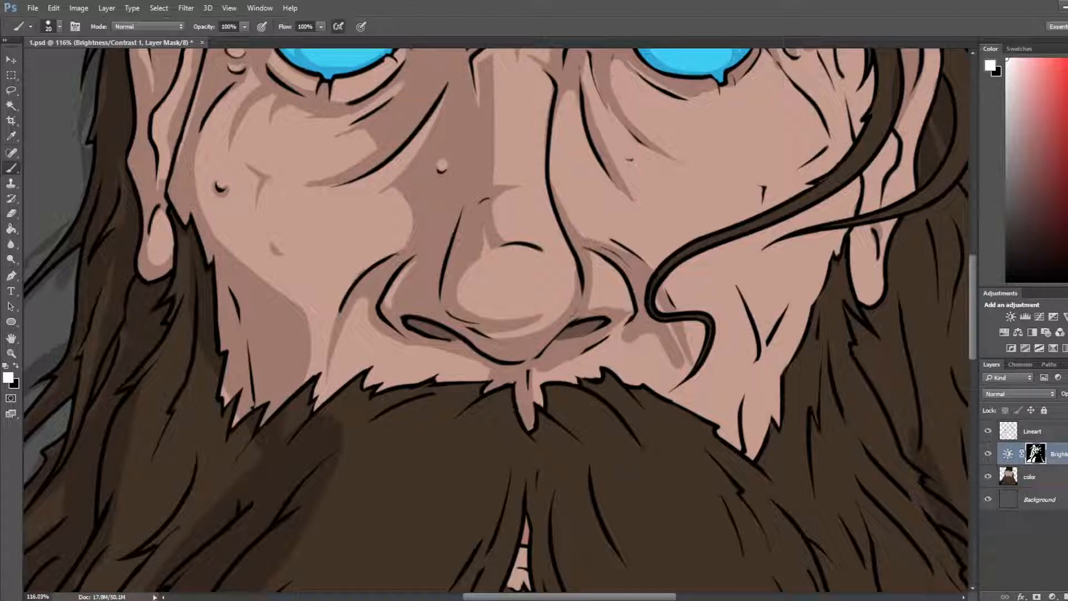
key(e)
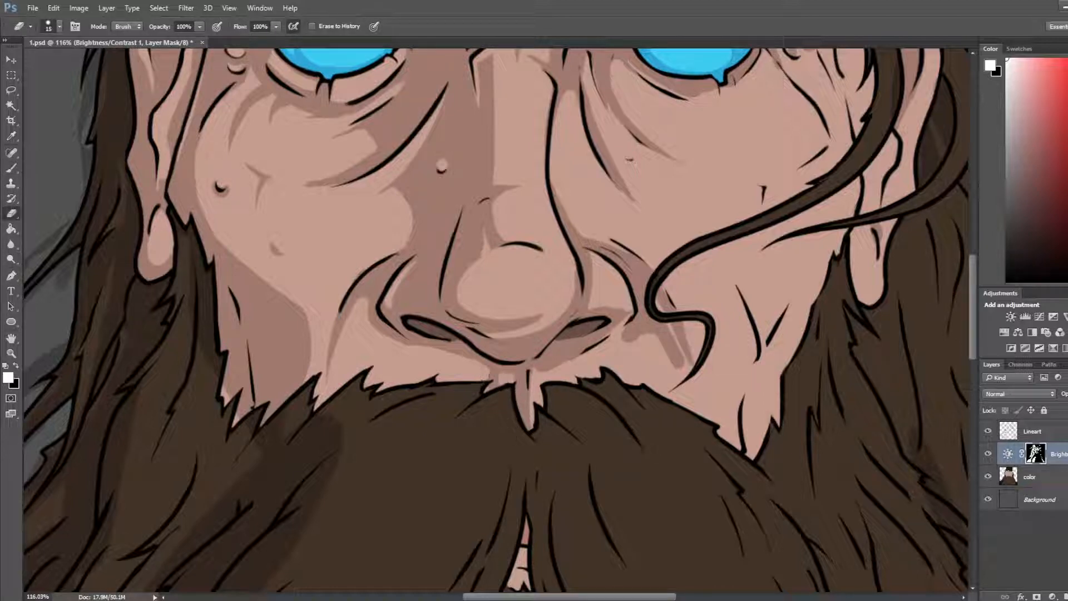
Step: Trim the shadow edges beneath the lit-side nostril and on its nostril wing
key(b)
key(e)
drag(542, 369, 558, 367)
drag(713, 326, 572, 397)
key(b)
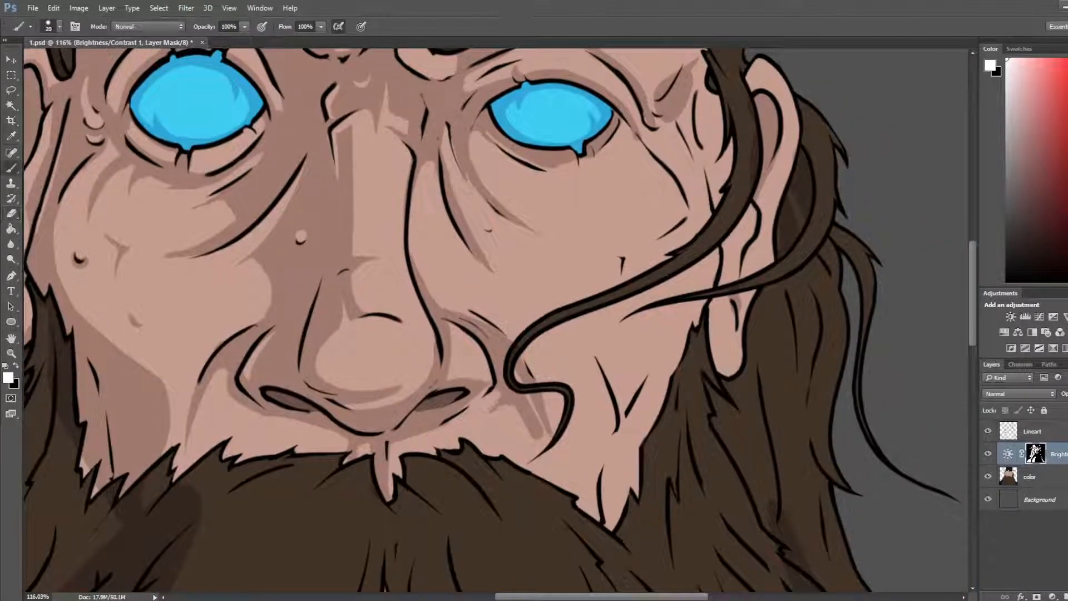
key(e)
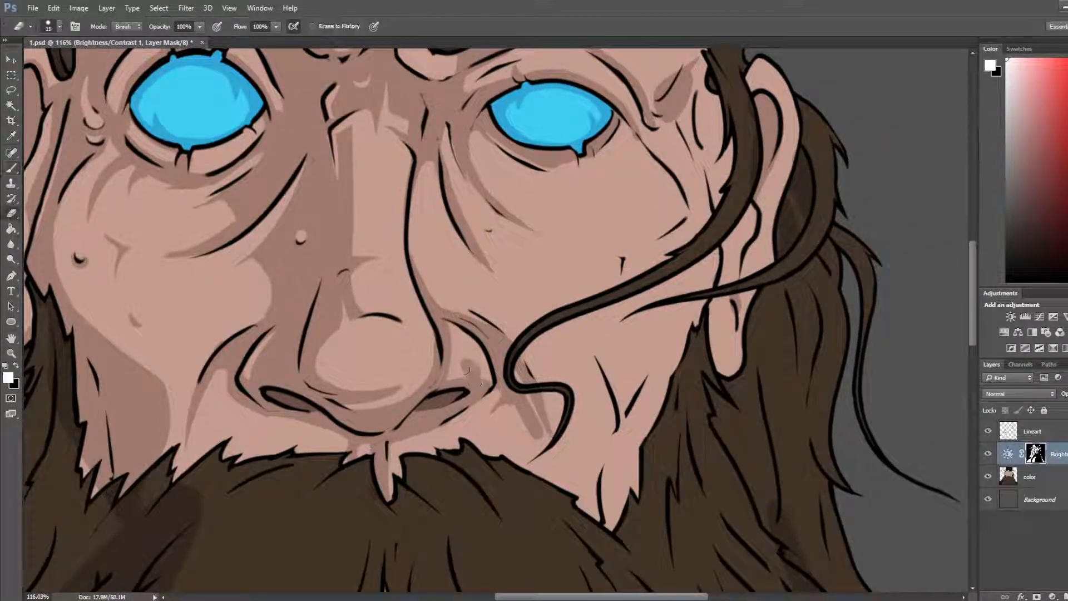
drag(468, 362, 476, 366)
Step: Extend the smile-line shadow from under the curled hair strand down to the moustache and clean up its inner edge
key(b)
mouse_move(528, 388)
mouse_down()
mouse_move(550, 492)
mouse_move(555, 484)
mouse_up()
key(e)
drag(531, 445, 545, 478)
key(b)
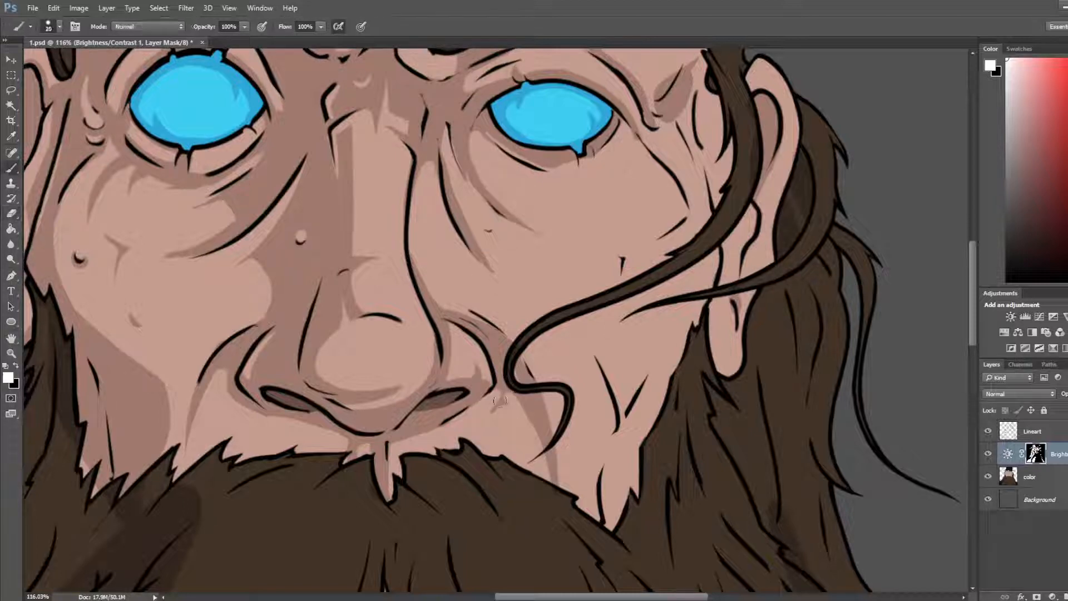
mouse_move(506, 394)
mouse_down()
mouse_move(473, 426)
mouse_move(490, 396)
mouse_move(474, 429)
mouse_move(470, 414)
mouse_move(498, 398)
mouse_move(548, 478)
mouse_up()
key(e)
key(b)
key(ctrl+z)
Step: Repaint the lit-side smile-line shadow down to the moustache and erase its edges into a thin, tapering shape
drag(516, 368, 554, 483)
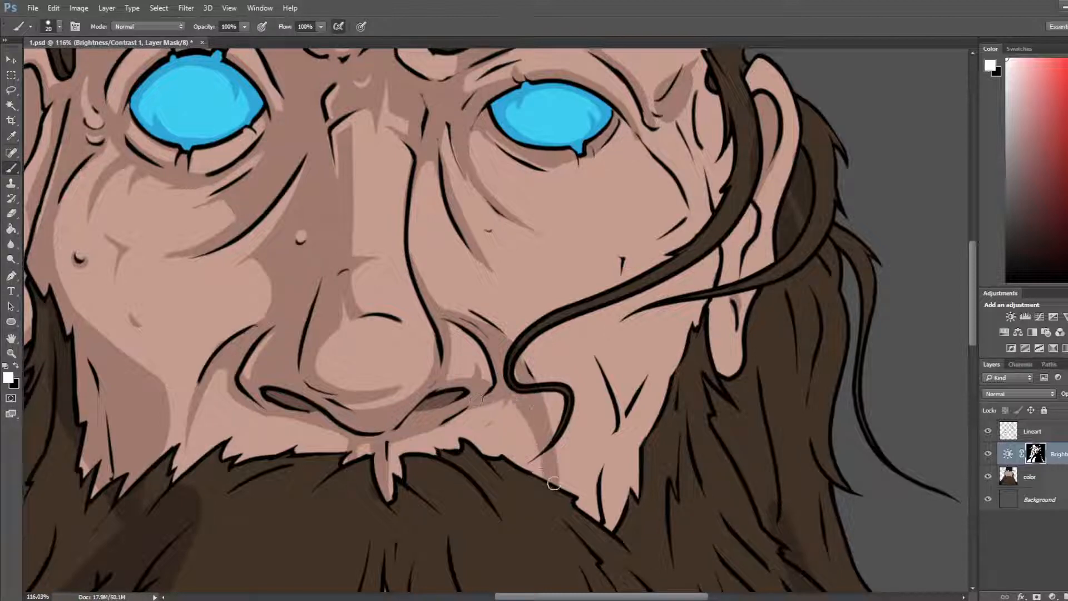
key(e)
drag(518, 410, 542, 478)
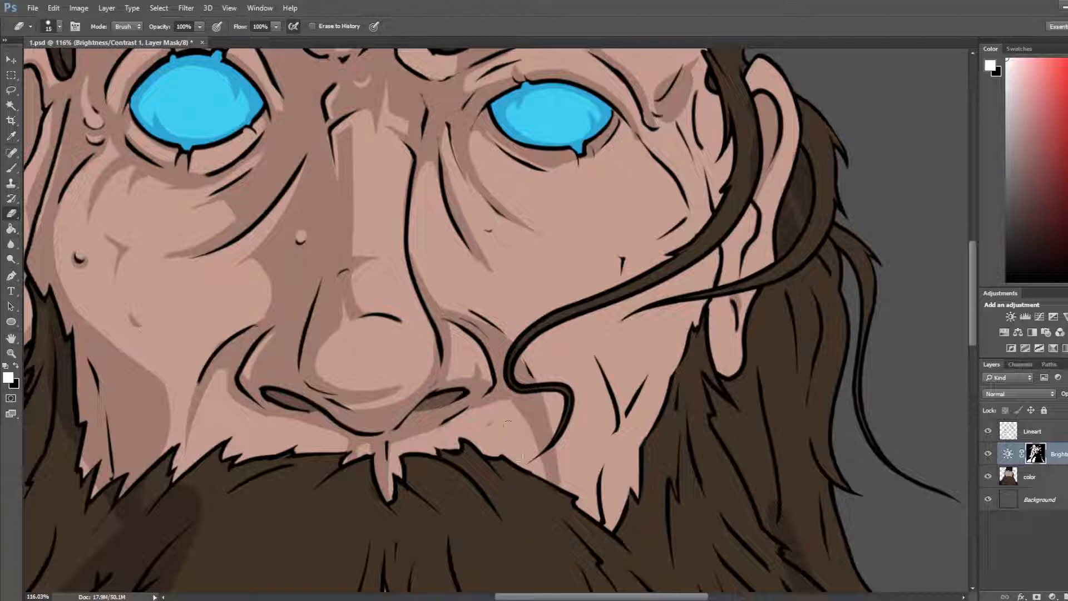
drag(516, 411, 557, 483)
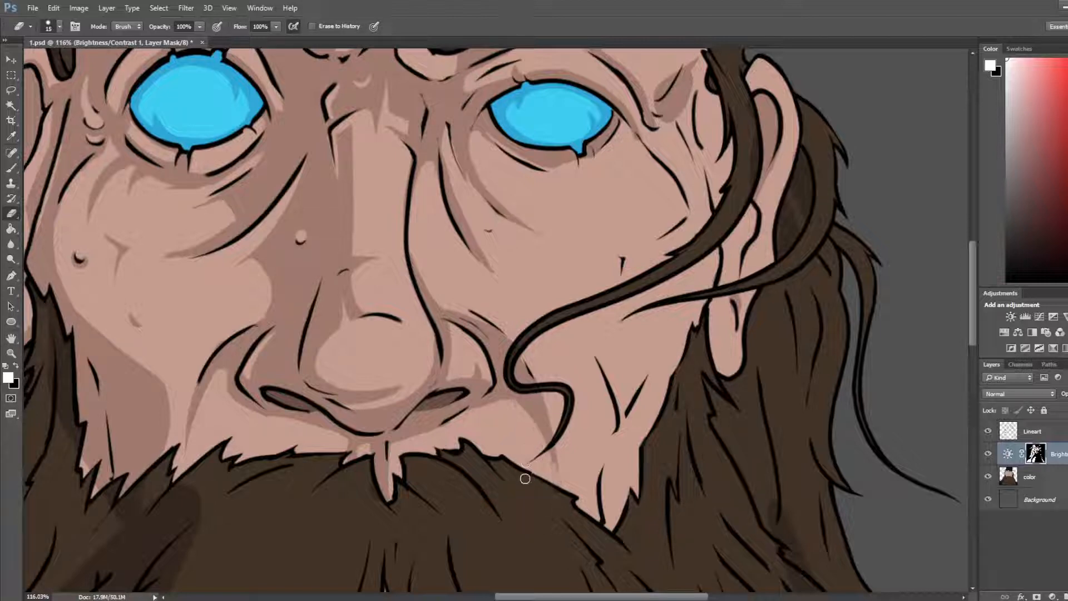
key(b)
key(e)
mouse_move(500, 401)
mouse_down()
mouse_move(508, 427)
mouse_move(515, 350)
mouse_move(490, 406)
mouse_move(496, 390)
mouse_move(478, 405)
mouse_move(511, 412)
mouse_up()
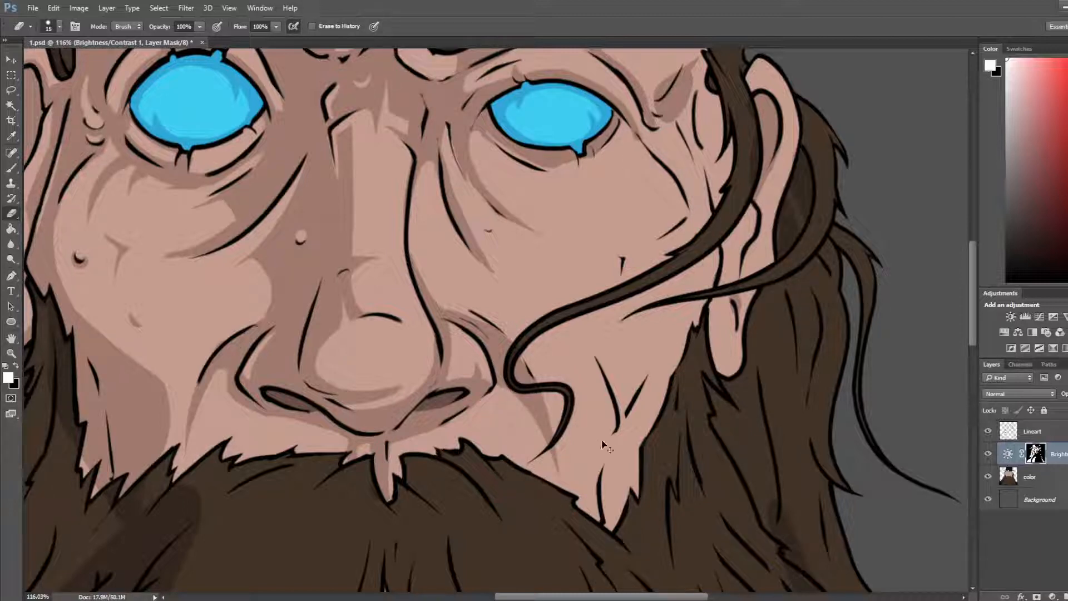
Step: Shape a pointed shadow tip on the upper edge of the shaded lower cheek and save the document
key(ctrl+0)
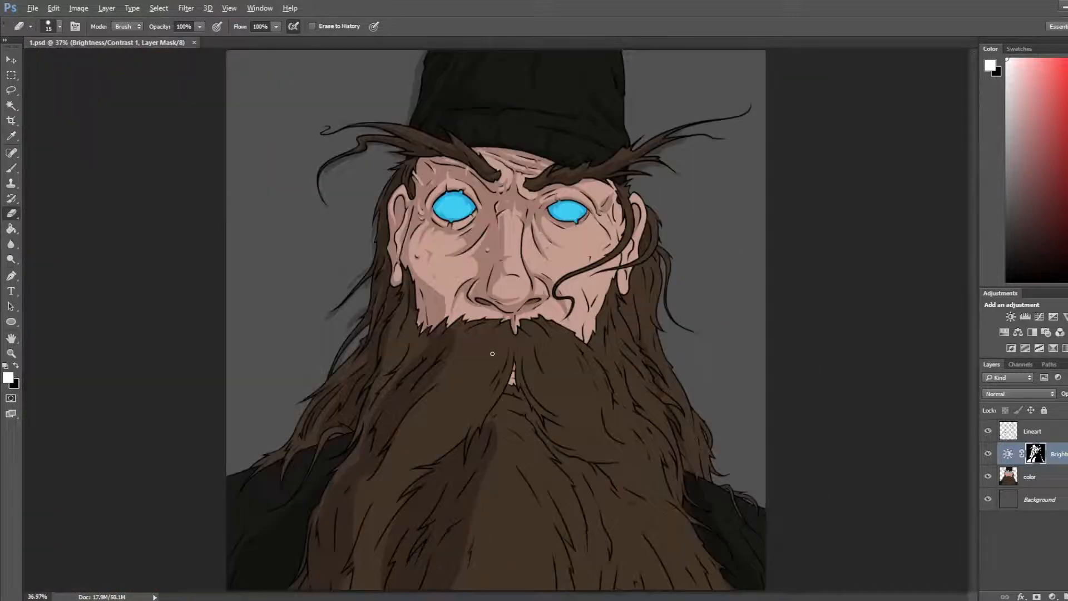
key(alt)
scroll(480, 295, up, 5)
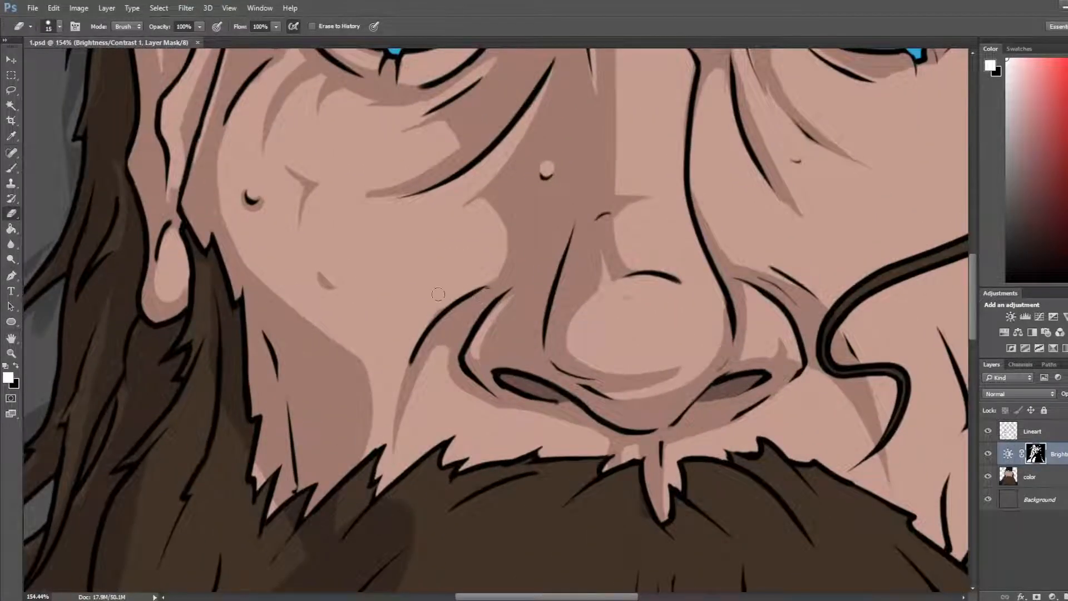
drag(439, 294, 435, 317)
key(b)
key(e)
mouse_move(338, 341)
mouse_down()
mouse_move(371, 309)
mouse_move(351, 347)
mouse_up()
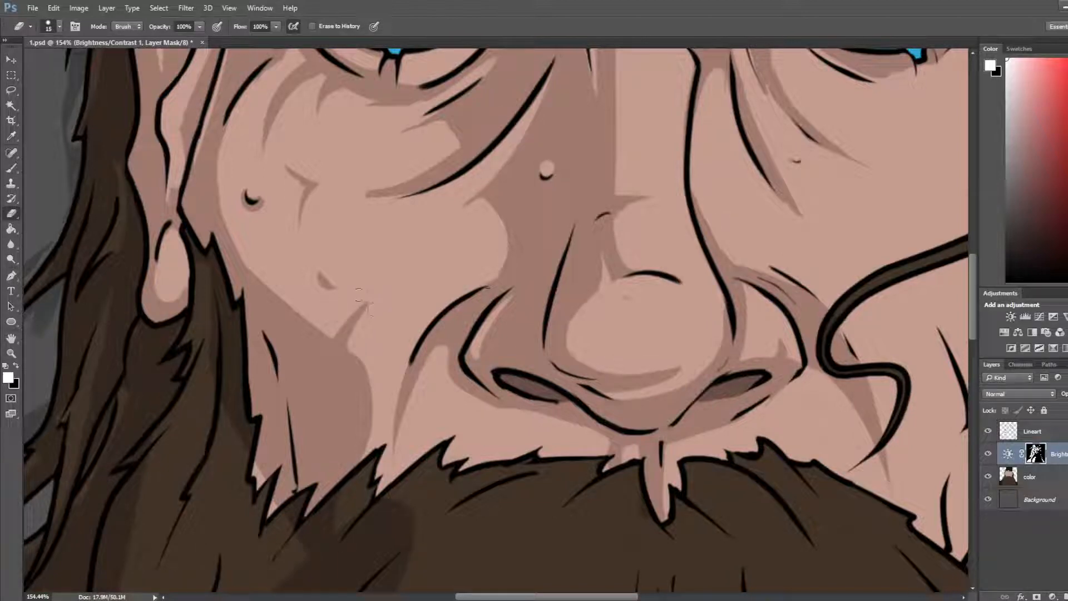
scroll(391, 275, down, 3)
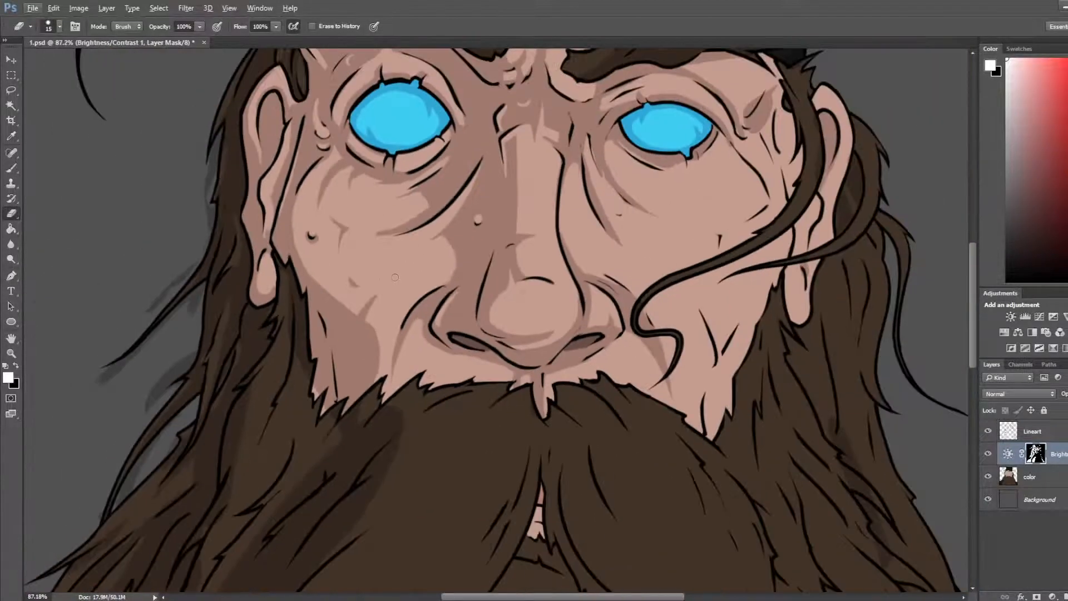
key(ctrl+s)
Step: Break up the shadow edge on the shaded cheek beside the nose with a small pointed notch
drag(467, 257, 454, 285)
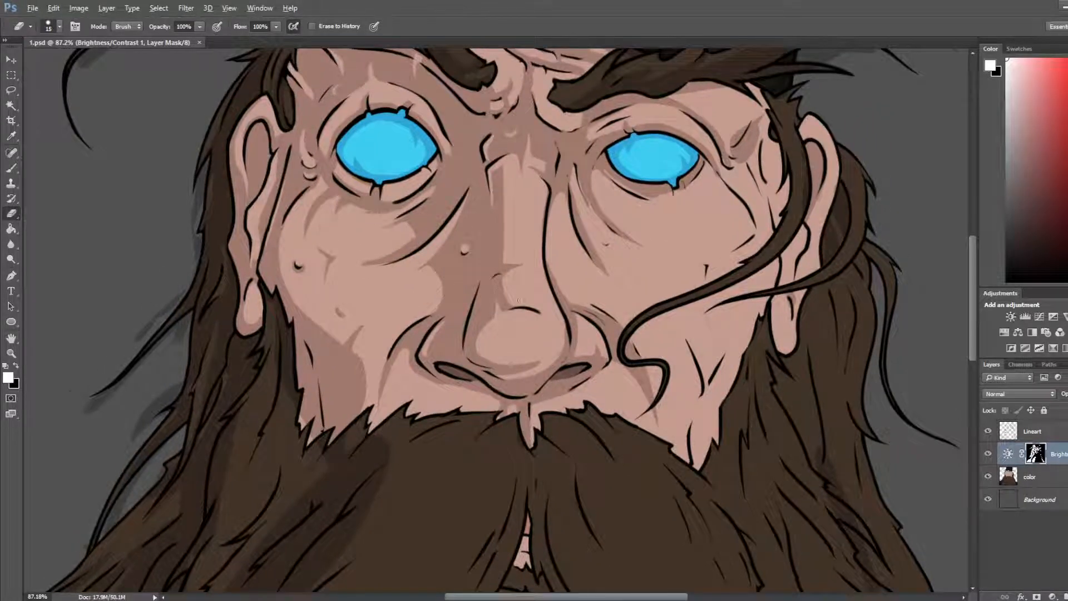
scroll(519, 300, up, 2)
key(b)
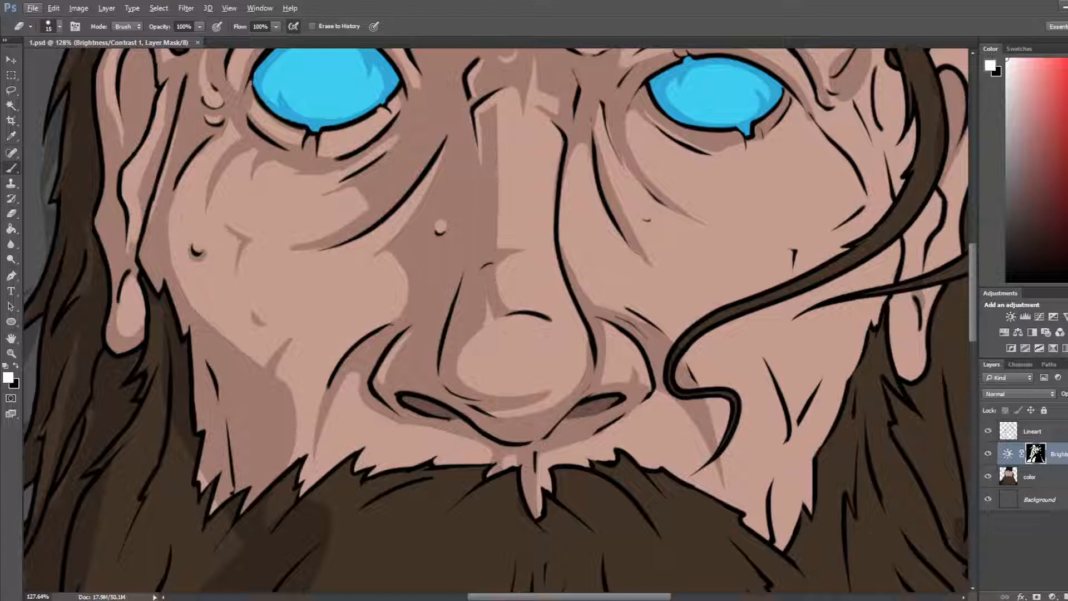
key(e)
mouse_move(403, 273)
mouse_down()
mouse_move(375, 292)
mouse_move(368, 283)
mouse_move(391, 272)
mouse_up()
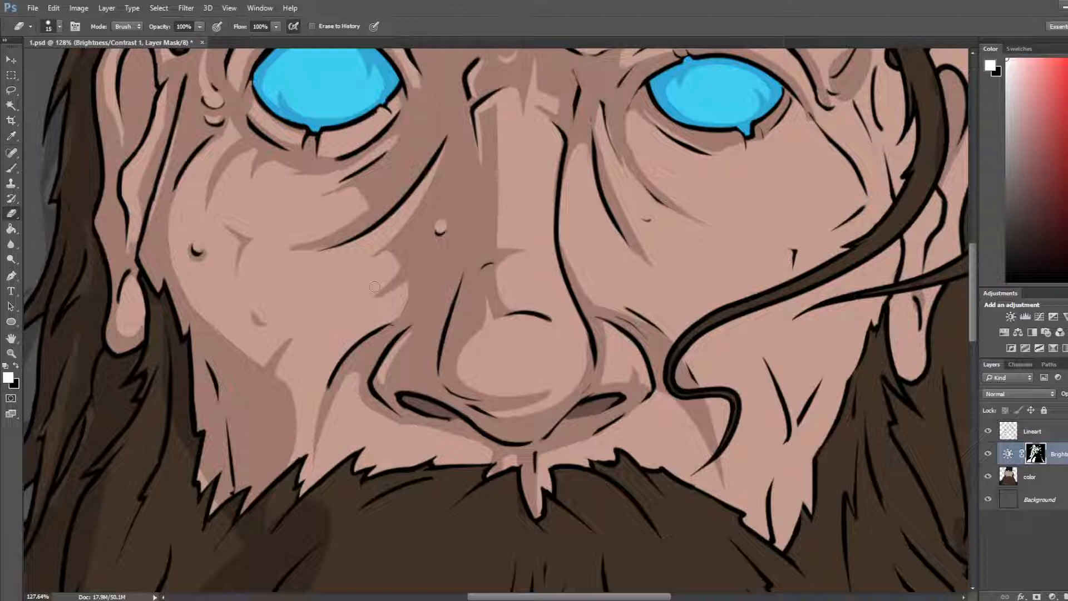
scroll(445, 323, down, 5)
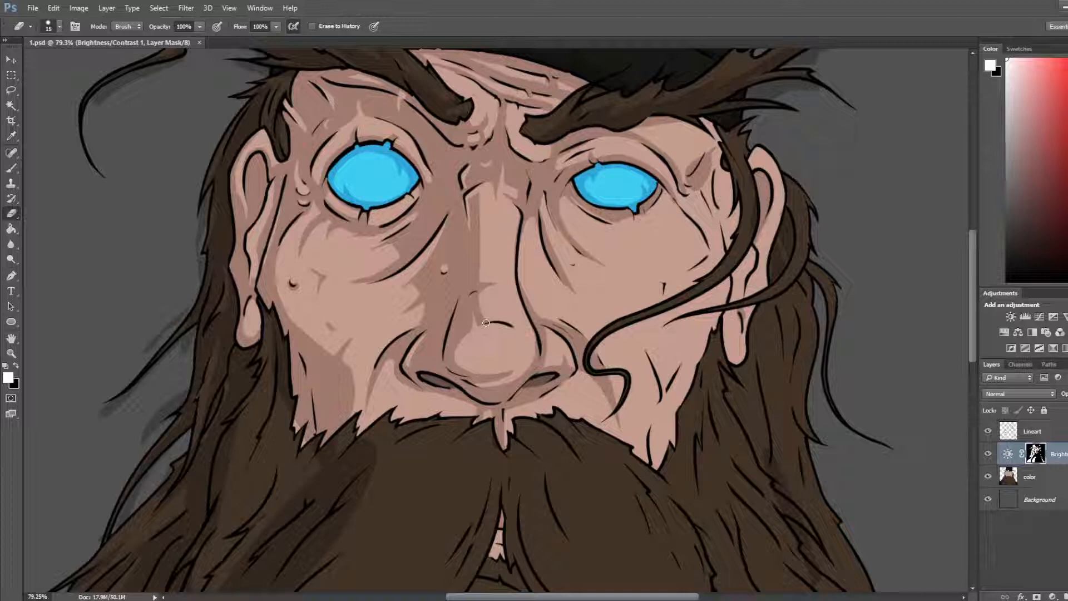
key(b)
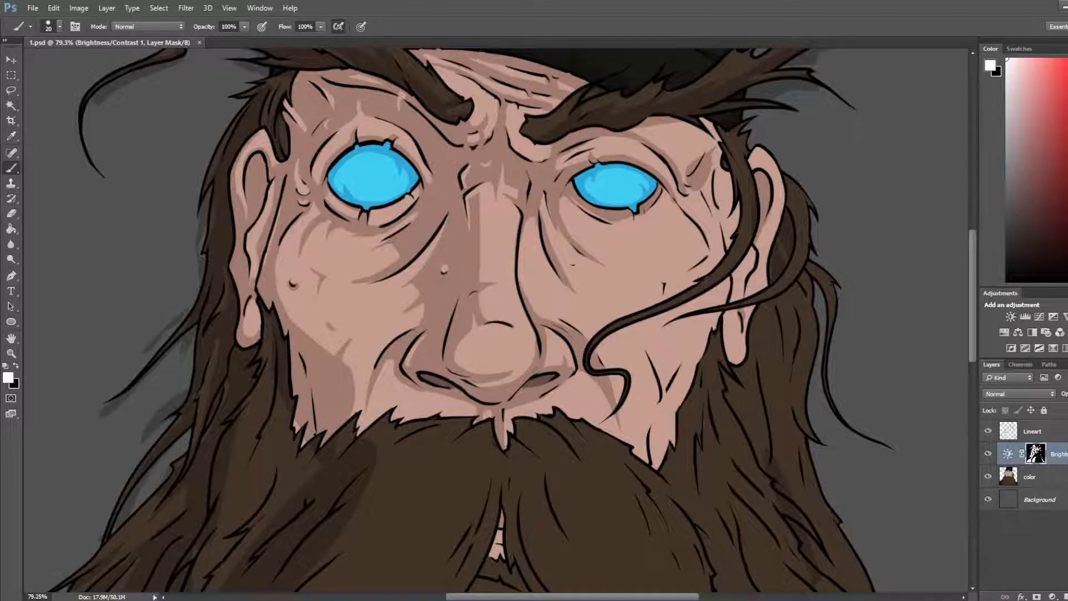
drag(785, 238, 763, 303)
drag(735, 383, 745, 325)
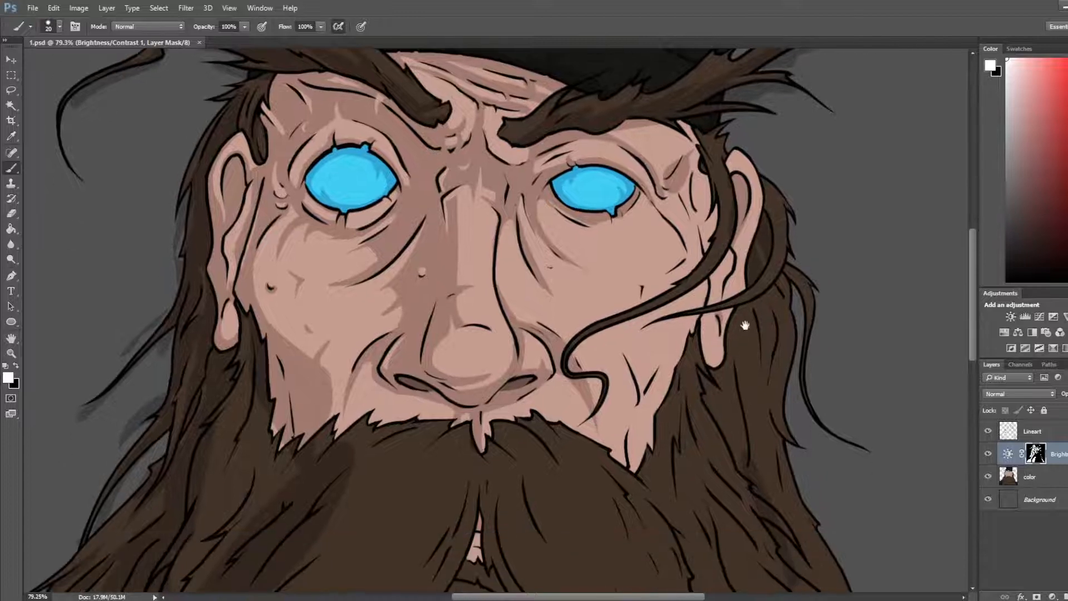
Step: Thin the nose bridge outline on the Lineart layer with the Eraser, undoing the last stroke
click(1030, 434)
key(e)
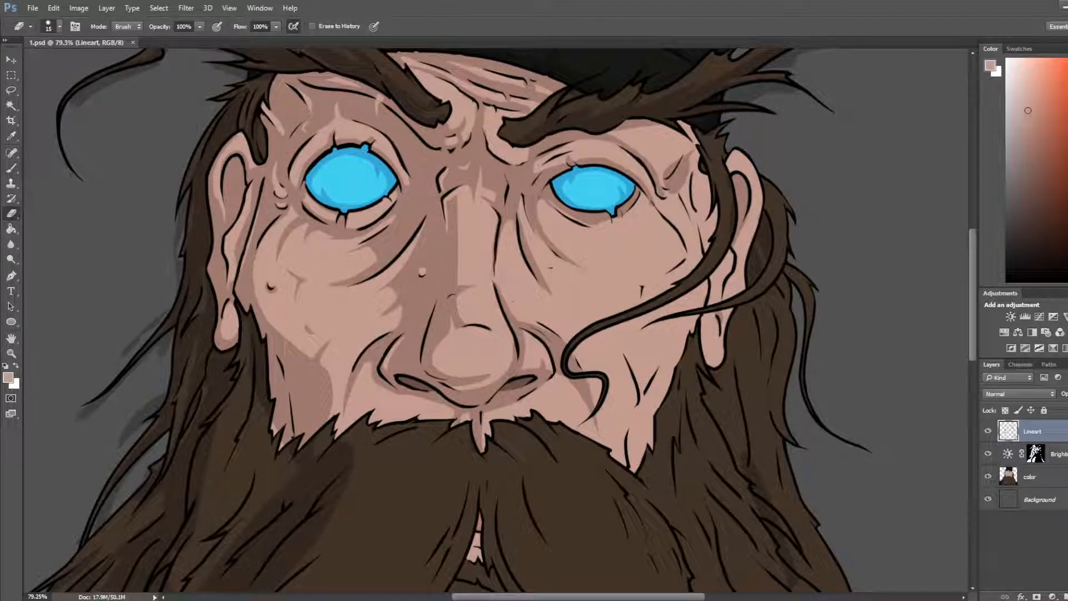
click(512, 301)
drag(494, 278, 496, 290)
key(ctrl+z)
Step: Hide the Brightness/Contrast 1 layer and touch up the skin beside the nose line on the color layer with the sampled skin tone
click(989, 454)
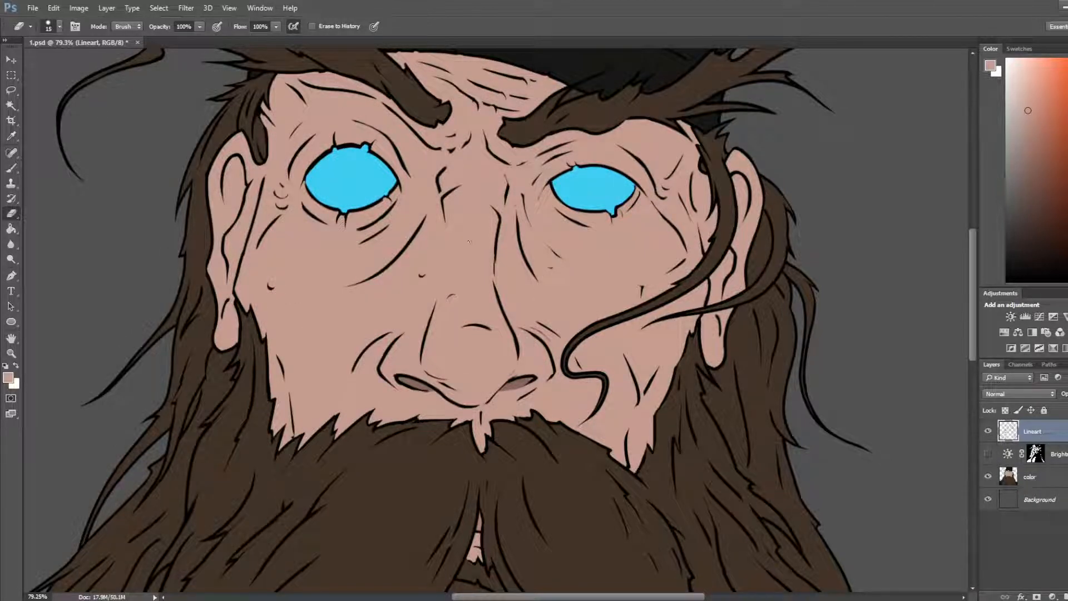
click(1040, 479)
key(i)
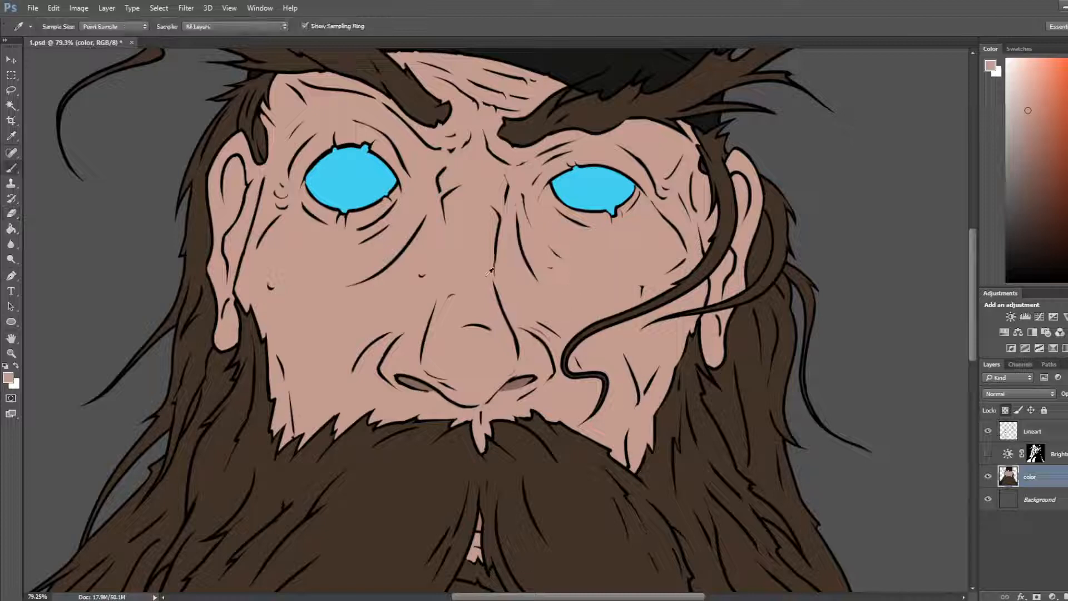
key(b)
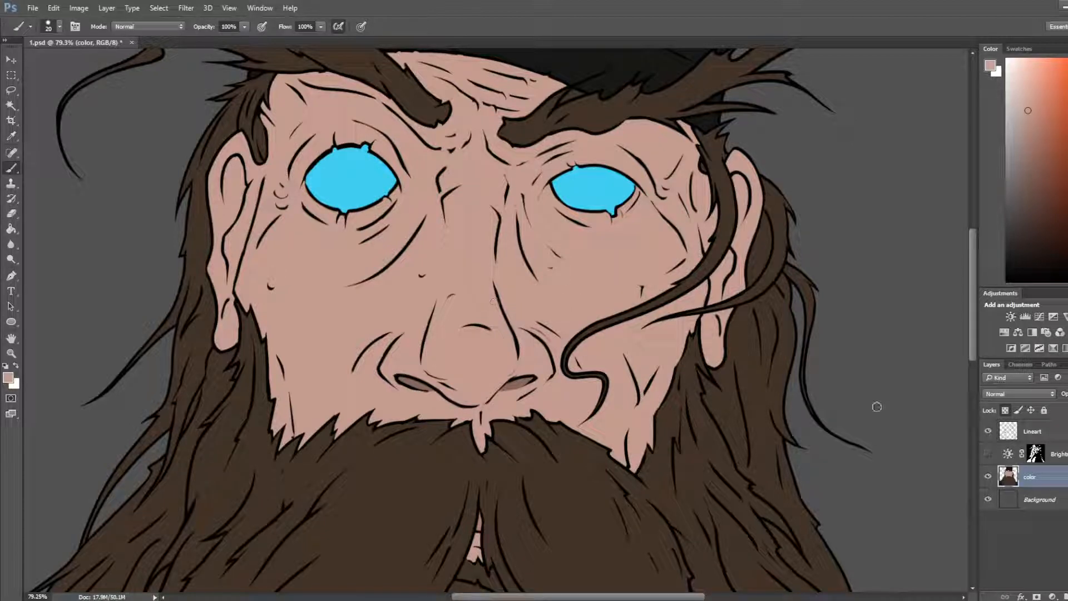
Step: Erase the rough edge of the nose bridge outline on the Lineart layer and show the Brightness/Contrast 1 layer again
click(1035, 432)
key(e)
drag(505, 227, 503, 227)
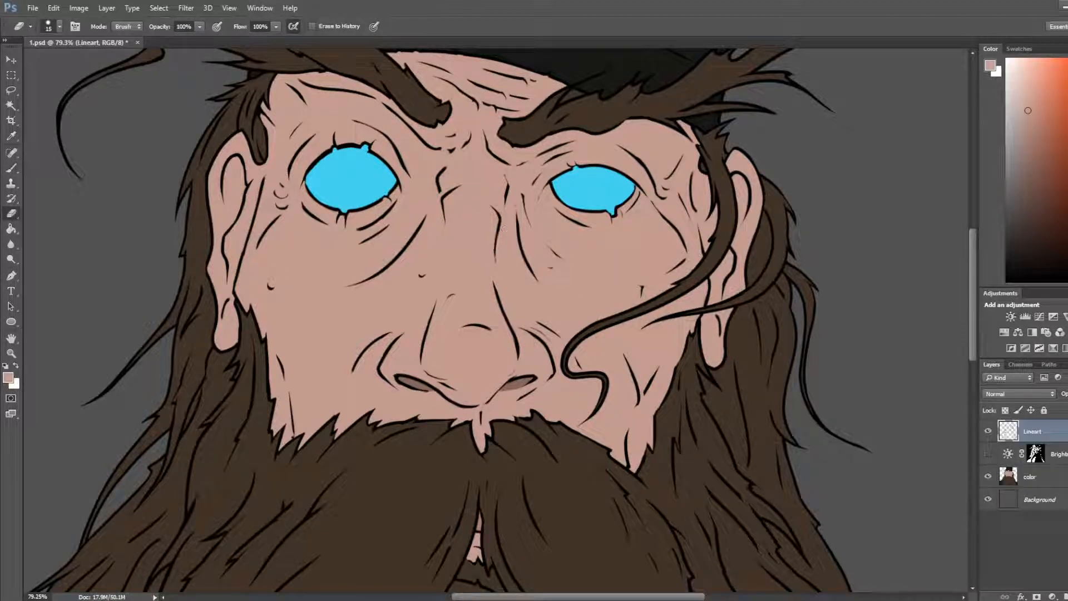
drag(496, 281, 501, 315)
click(988, 454)
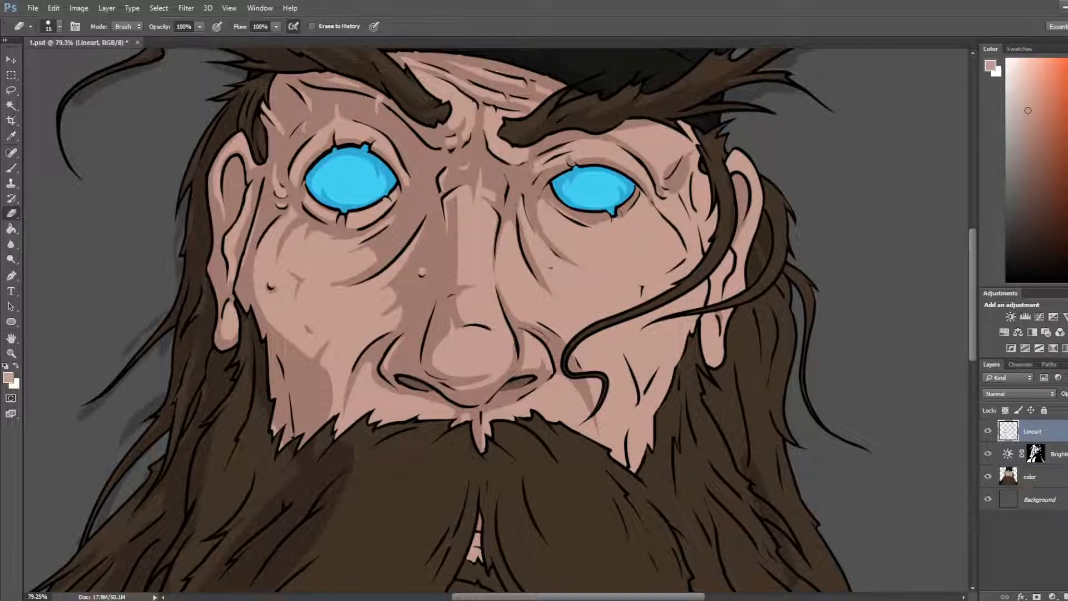
Step: Paint and trim a shadow along the nose bridge line on the Brightness/Contrast 1 layer mask
click(1036, 453)
key(d)
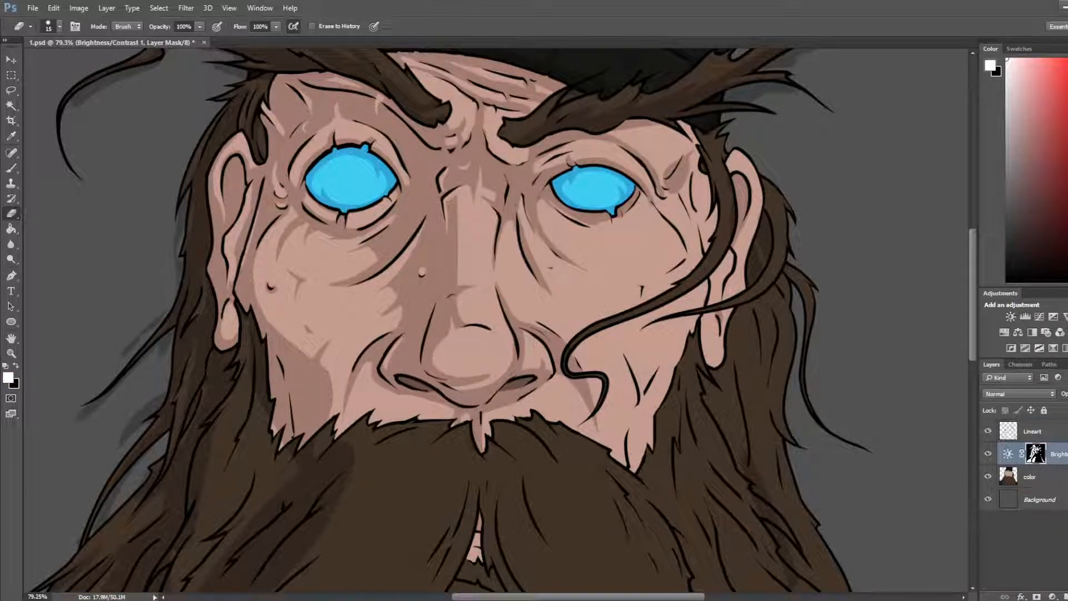
key(b)
drag(501, 225, 499, 299)
key(e)
drag(505, 229, 500, 293)
drag(494, 252, 496, 292)
Step: Shade the cheek creases between the nose and the smaller eye on the mask, cleaning the shadow edges with the Eraser
mouse_move(505, 225)
mouse_down()
mouse_move(487, 237)
mouse_move(484, 217)
mouse_move(493, 230)
mouse_move(501, 222)
mouse_move(542, 286)
mouse_up()
key(b)
key(e)
key(b)
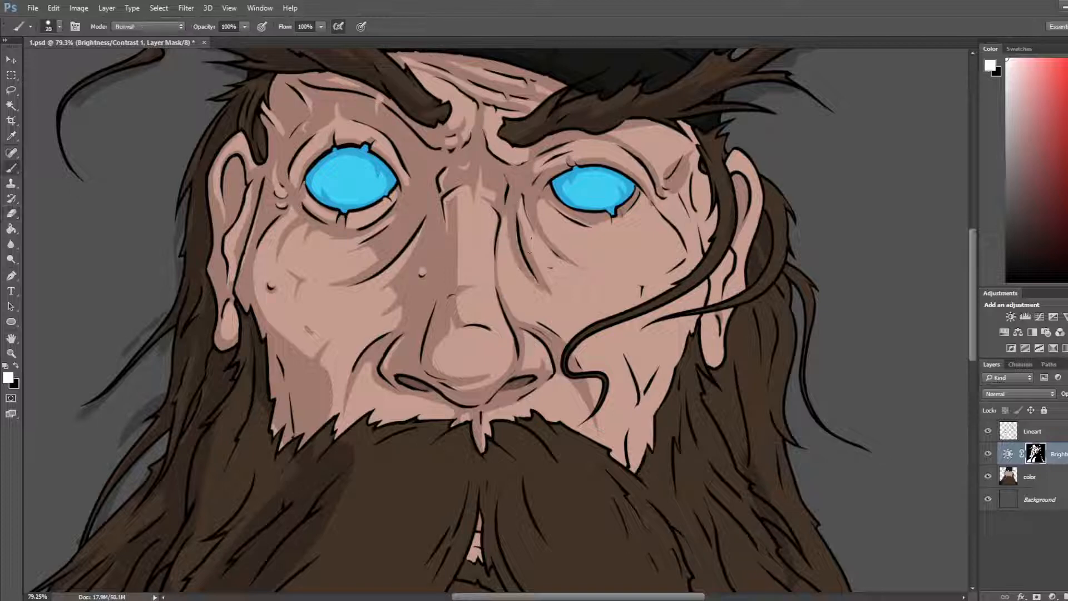
key(e)
key(b)
key(e)
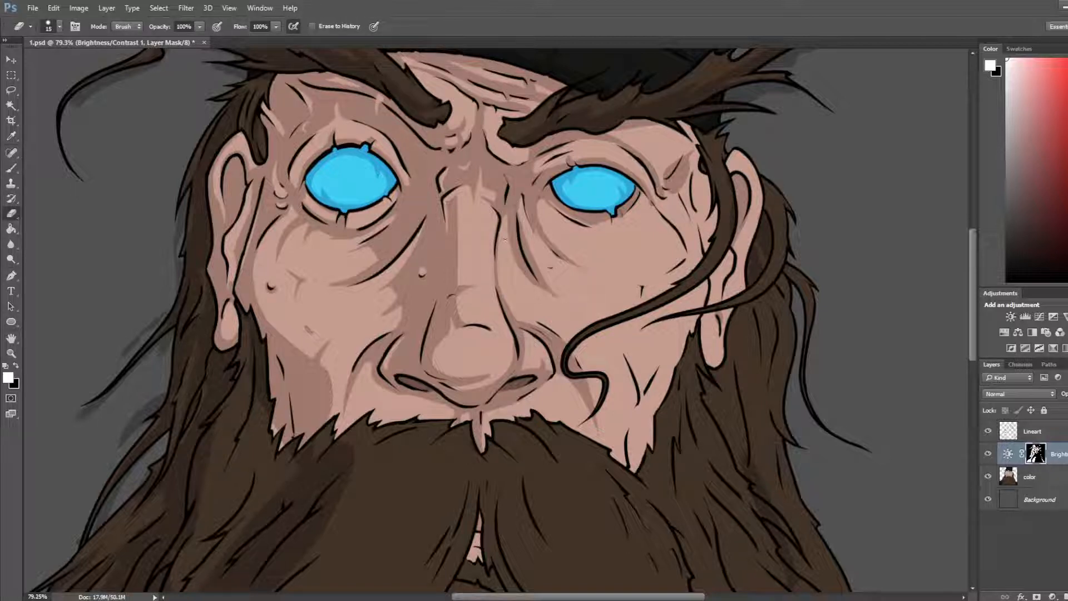
key(b)
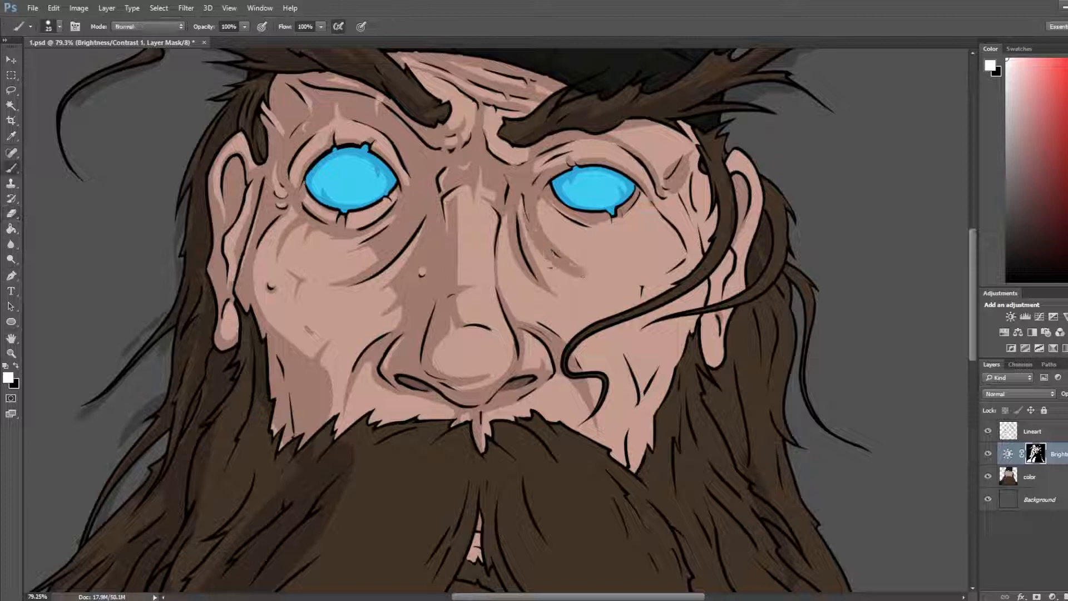
key(e)
Step: Paint the curved shadow below the smaller eye's lower lid and trim it into a tapered shape
key(b)
mouse_move(543, 200)
mouse_down()
mouse_move(599, 237)
mouse_move(579, 219)
mouse_up()
key(e)
key(b)
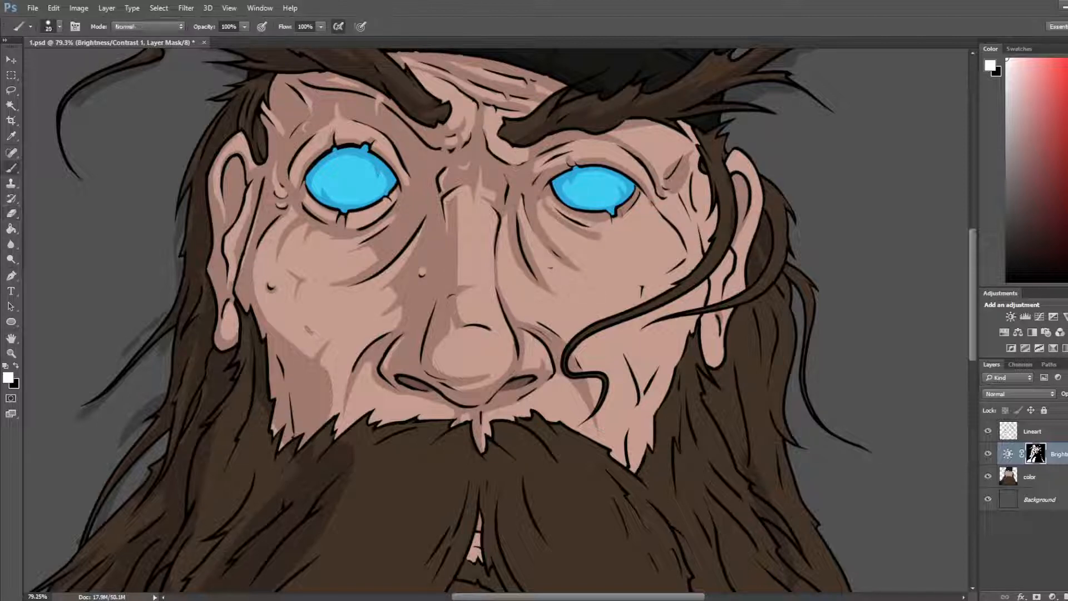
key(e)
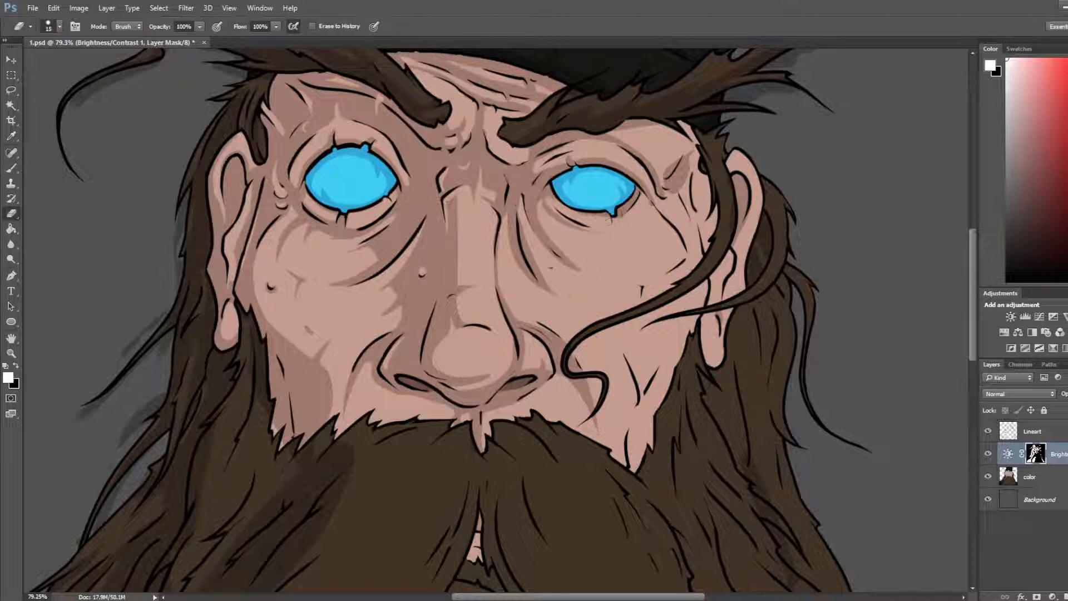
key(b)
key(e)
drag(544, 201, 607, 233)
key(b)
key(e)
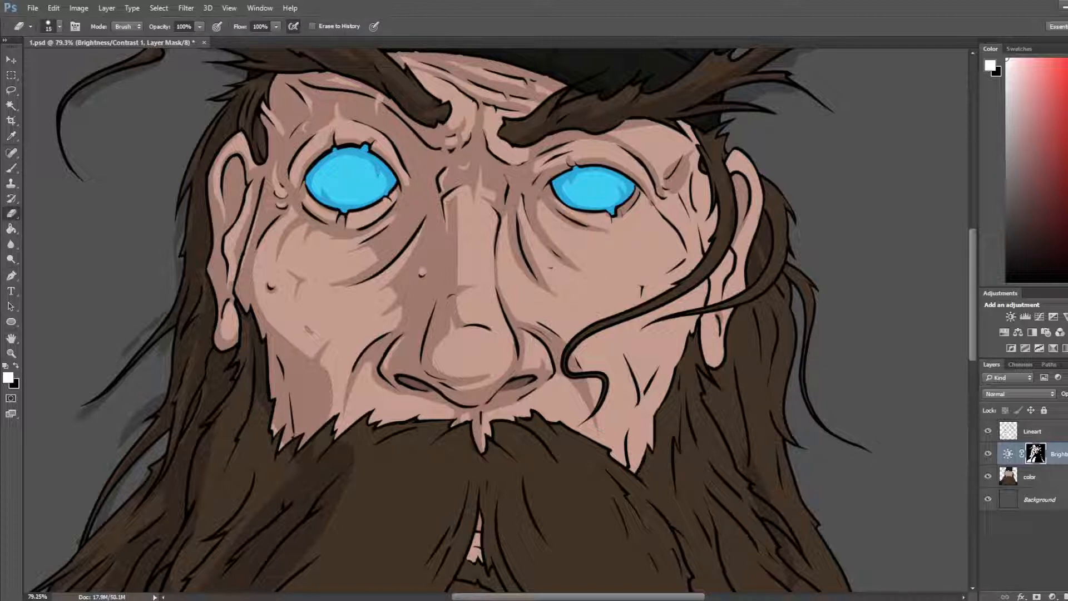
Step: Shade the outer rim of the smaller eye and add a thin tapered shadow running down from its lower notch
key(b)
key(e)
key(b)
key(e)
key(b)
mouse_move(614, 221)
mouse_down()
mouse_move(579, 229)
mouse_move(627, 205)
mouse_move(639, 186)
mouse_up()
key(e)
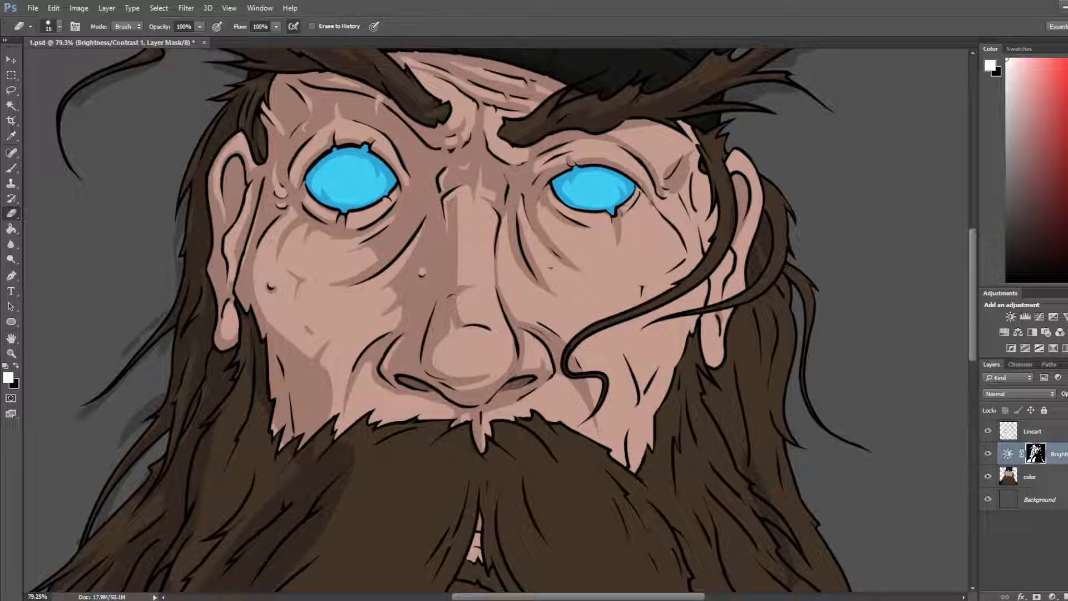
drag(618, 224, 619, 245)
key(b)
key(e)
key(b)
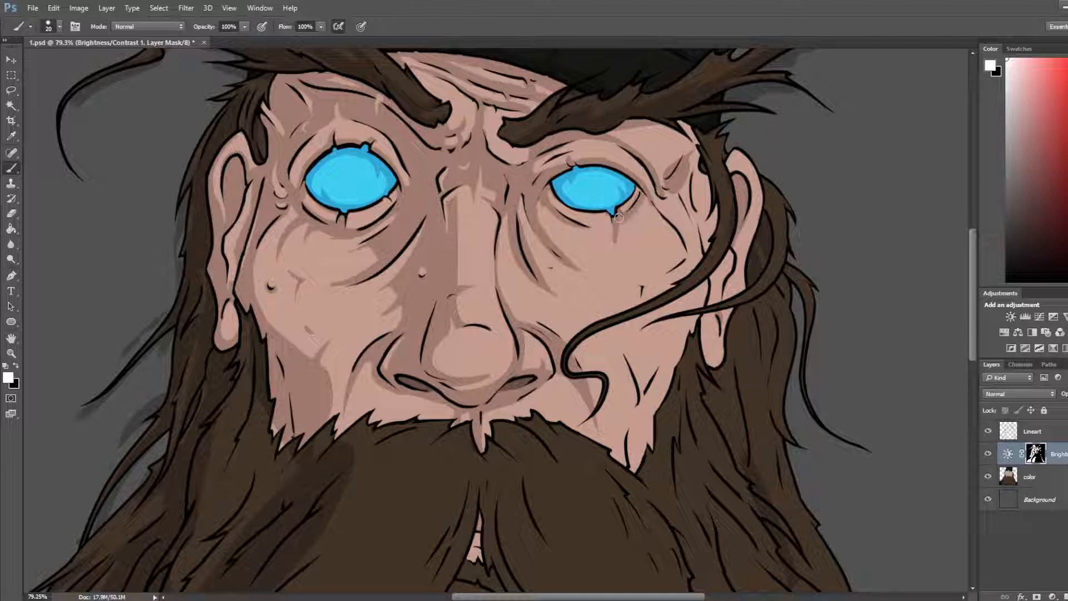
key(e)
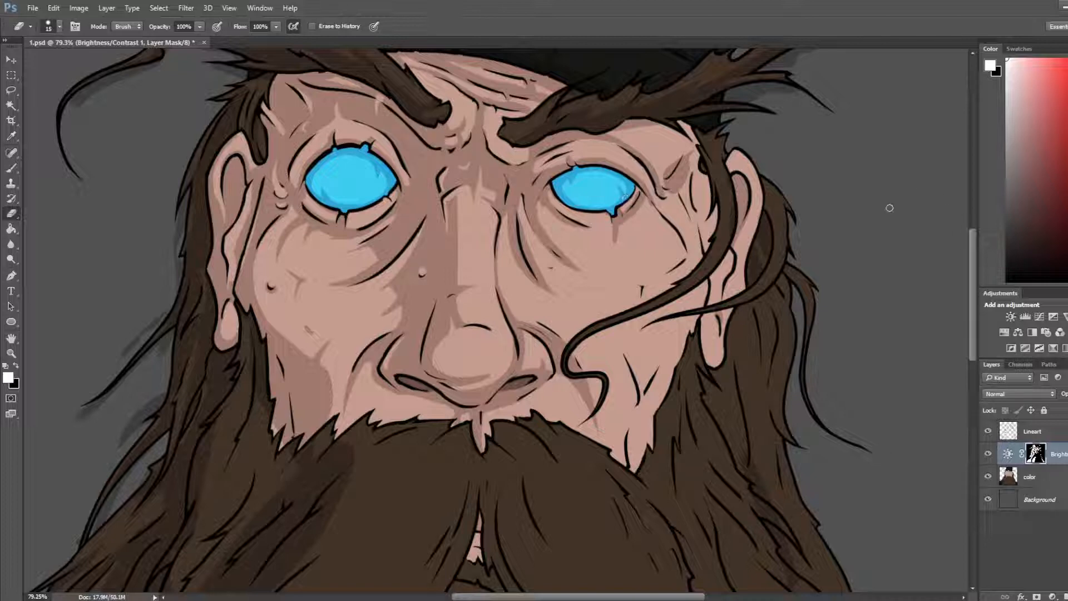
Step: Refine the shadow in the temple creases outside the smaller eye with the Eraser and Brush
scroll(862, 172, down, 2)
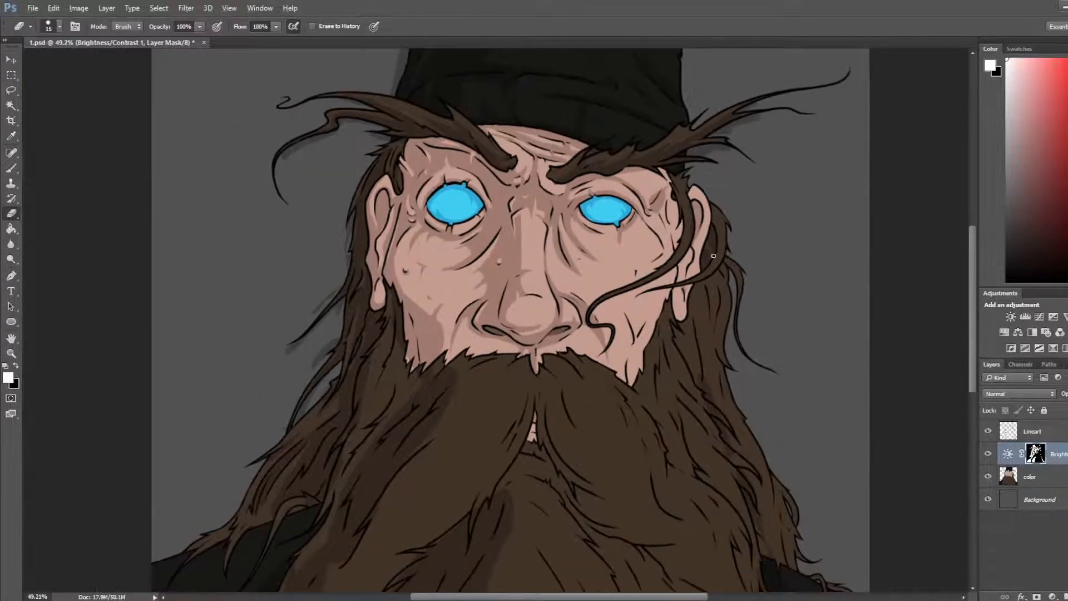
scroll(473, 222, up, 2)
scroll(345, 173, up, 3)
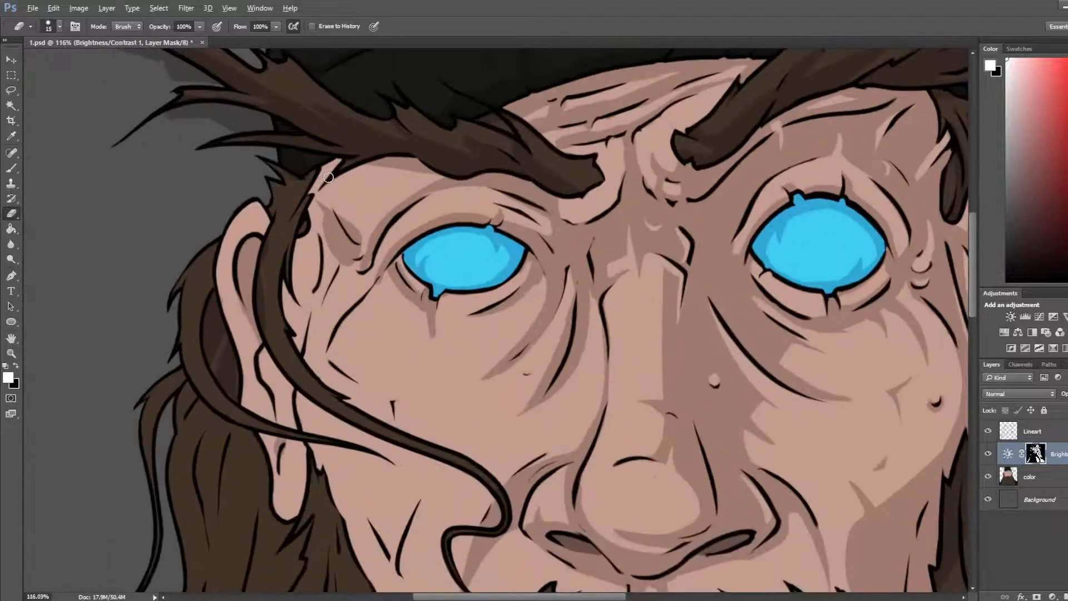
scroll(345, 173, down, 2)
drag(345, 214, 358, 250)
key(b)
key(e)
key(b)
key(e)
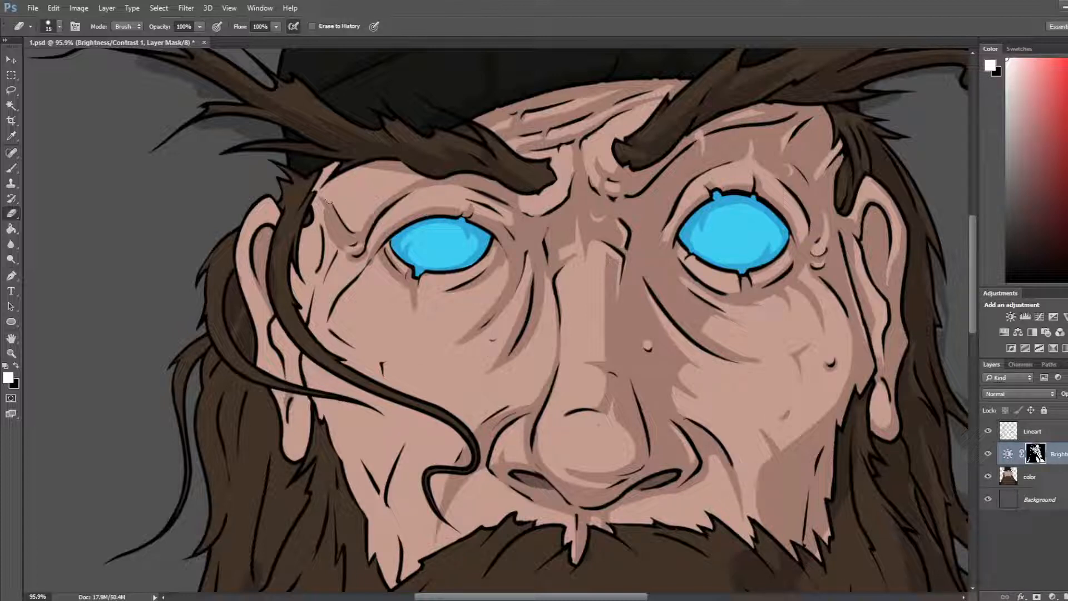
Step: Paint a shadow on the temple just below the outer end of the smaller eye's eyebrow and trim its edge
key(b)
key(e)
key(b)
drag(316, 184, 335, 227)
key(e)
drag(324, 183, 327, 198)
key(b)
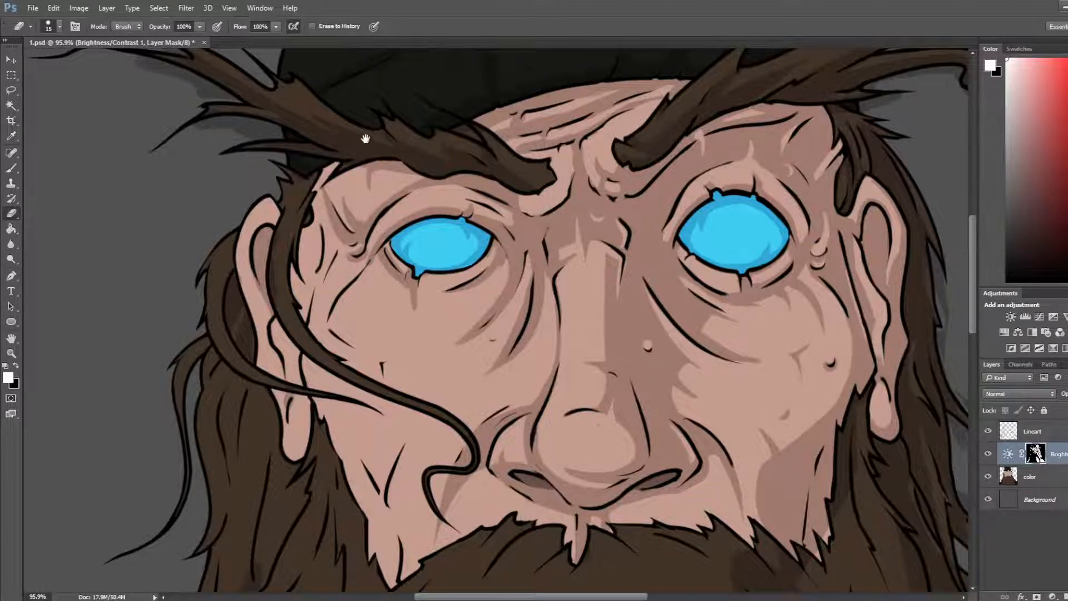
Step: Shade the skin folds running from the smaller eye's outer corner toward the hanging hair strand
drag(366, 139, 379, 217)
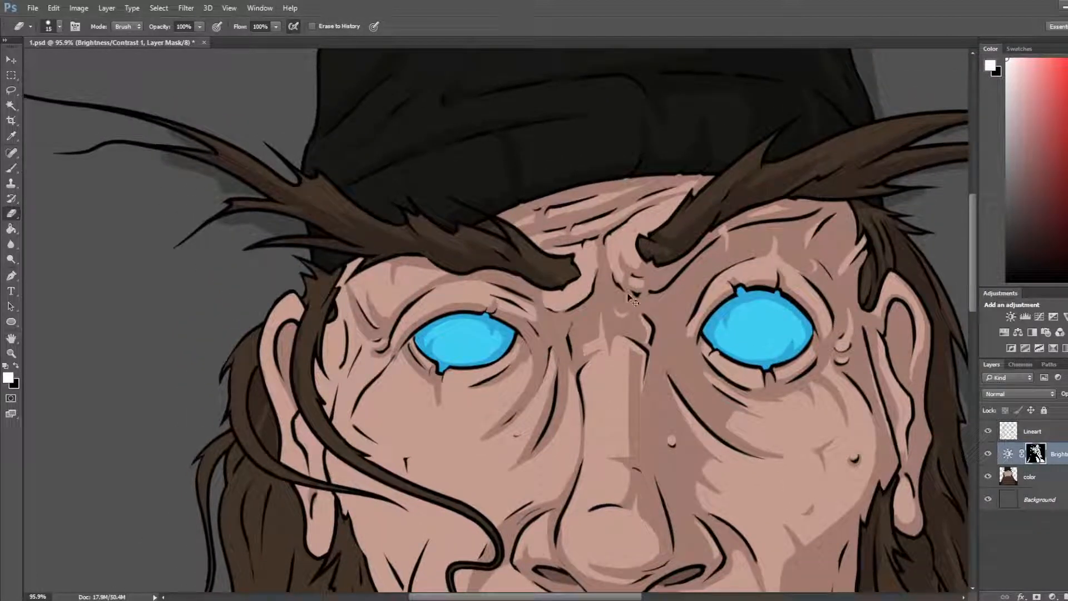
scroll(720, 295, down, 5)
drag(795, 323, 512, 220)
scroll(513, 222, up, 8)
key(b)
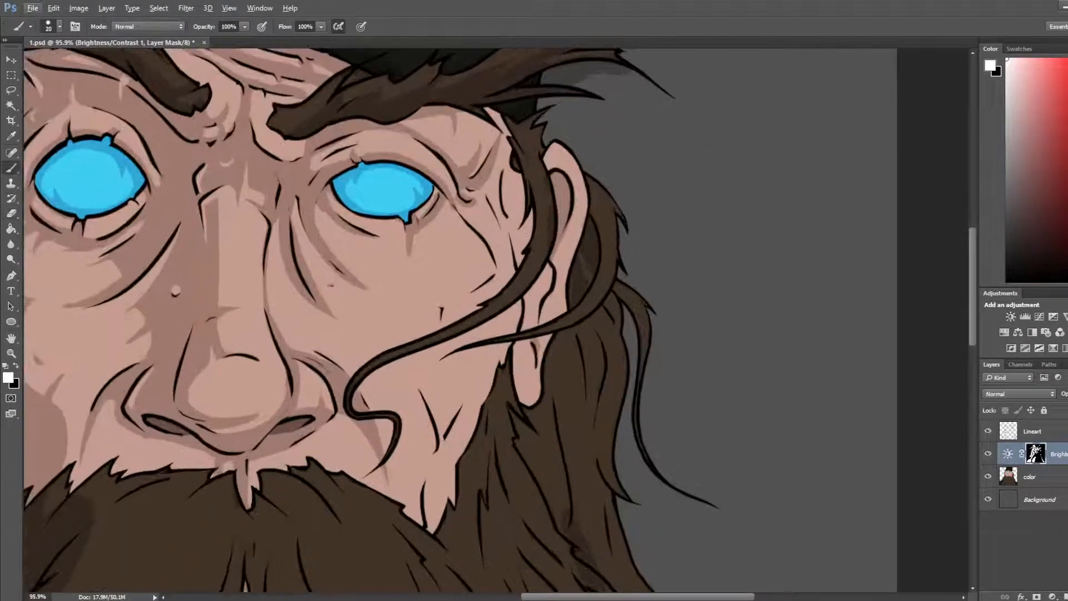
key(e)
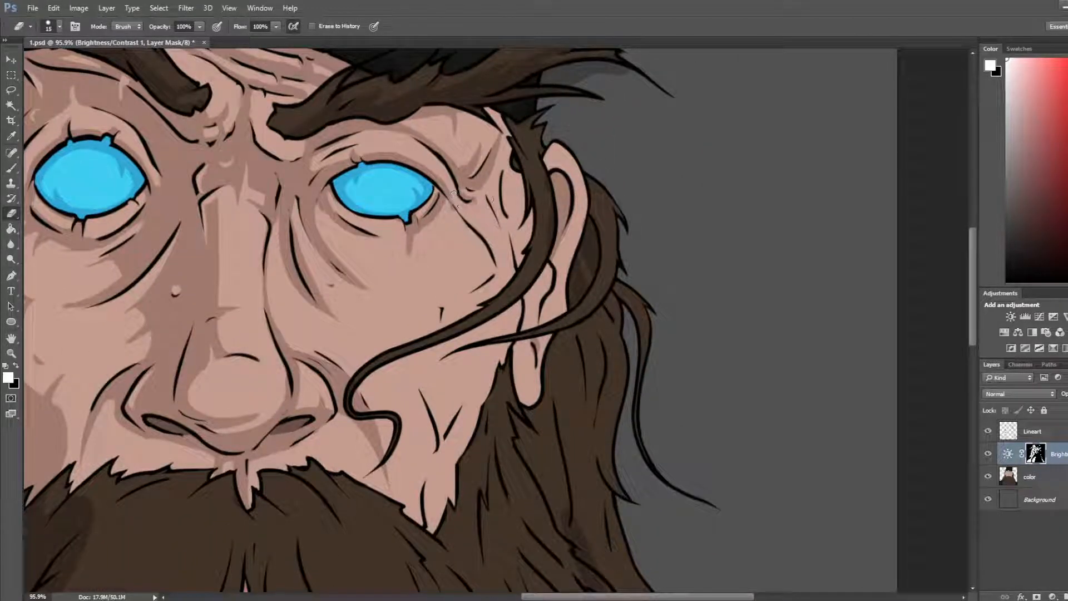
key(b)
mouse_move(466, 193)
mouse_down()
mouse_move(489, 197)
mouse_move(501, 227)
mouse_move(511, 222)
mouse_up()
key(e)
Step: Shade the temple skin beside the hanging hair strand, undoing the last stroke toward the eyebrow
key(b)
mouse_move(510, 195)
mouse_down()
mouse_move(508, 166)
mouse_move(517, 215)
mouse_move(494, 202)
mouse_move(511, 226)
mouse_move(513, 179)
mouse_move(519, 214)
mouse_up()
mouse_move(519, 215)
mouse_down()
mouse_move(520, 174)
mouse_move(502, 135)
mouse_up()
key(ctrl+z)
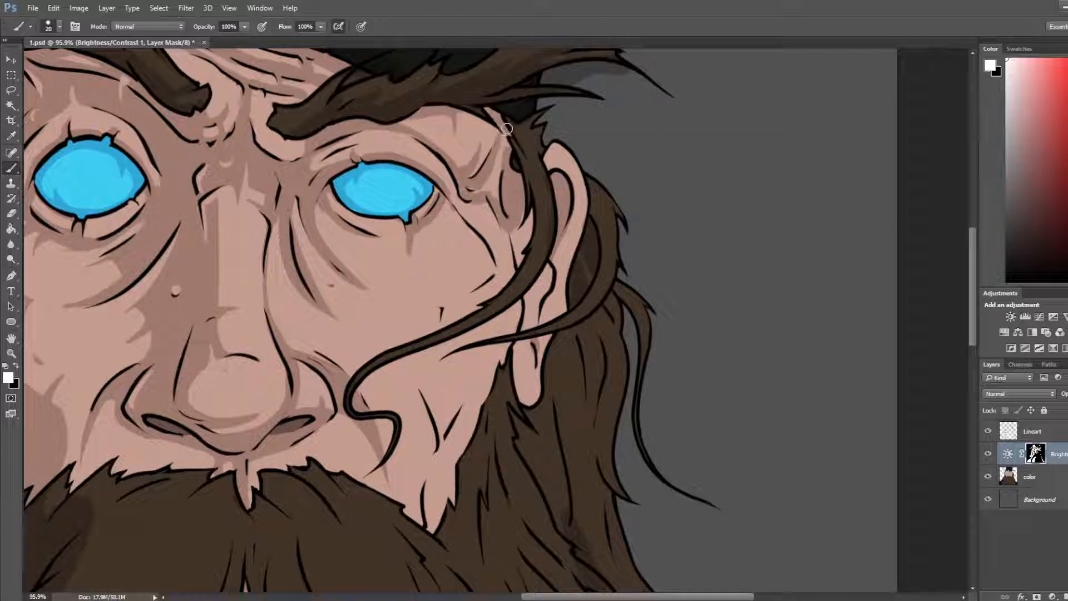
key(e)
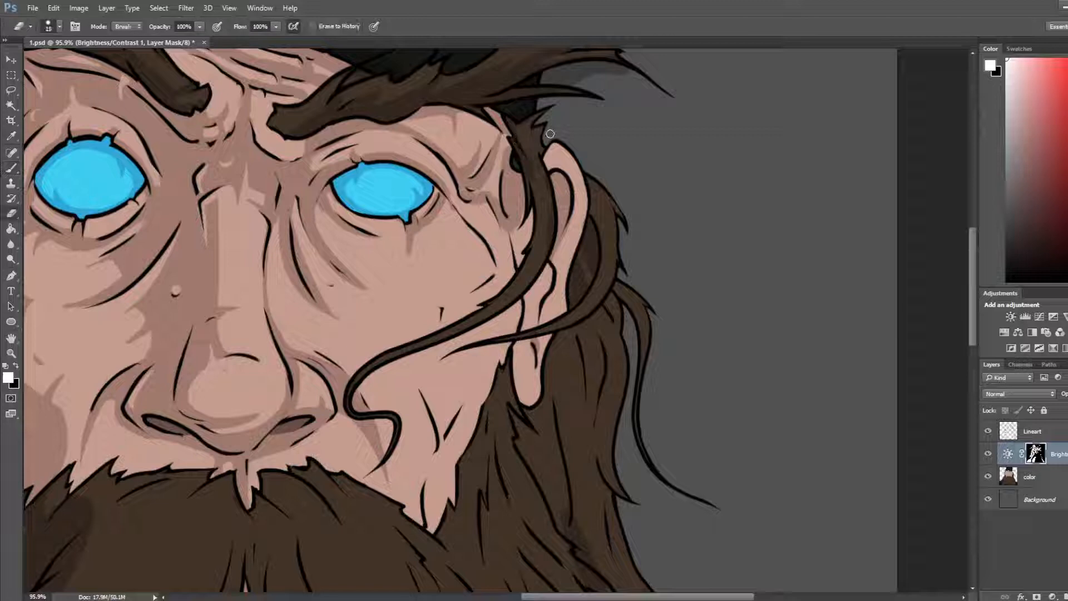
Step: Paint shadows on the upper part of the hanging hair strand and its spiky tips above the ear
key(b)
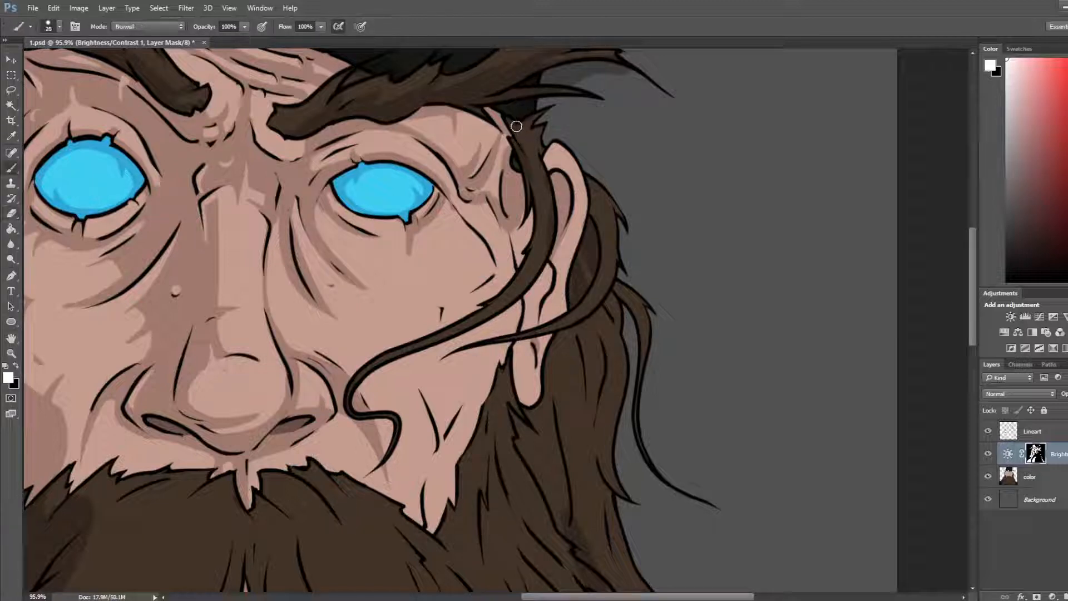
drag(515, 123, 538, 178)
key(e)
key(b)
mouse_move(555, 110)
mouse_down()
mouse_move(533, 128)
mouse_move(549, 106)
mouse_up()
key(e)
key(b)
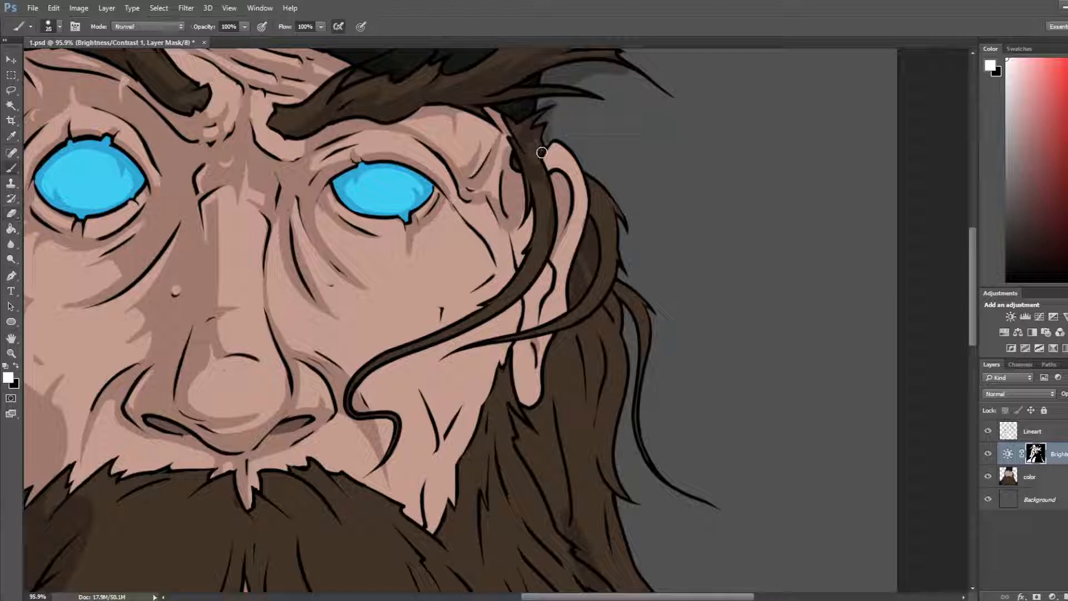
Step: Shade the inside of the ear behind the hanging hair strand and clean up the shadow edge
key(e)
key(b)
key(e)
key(b)
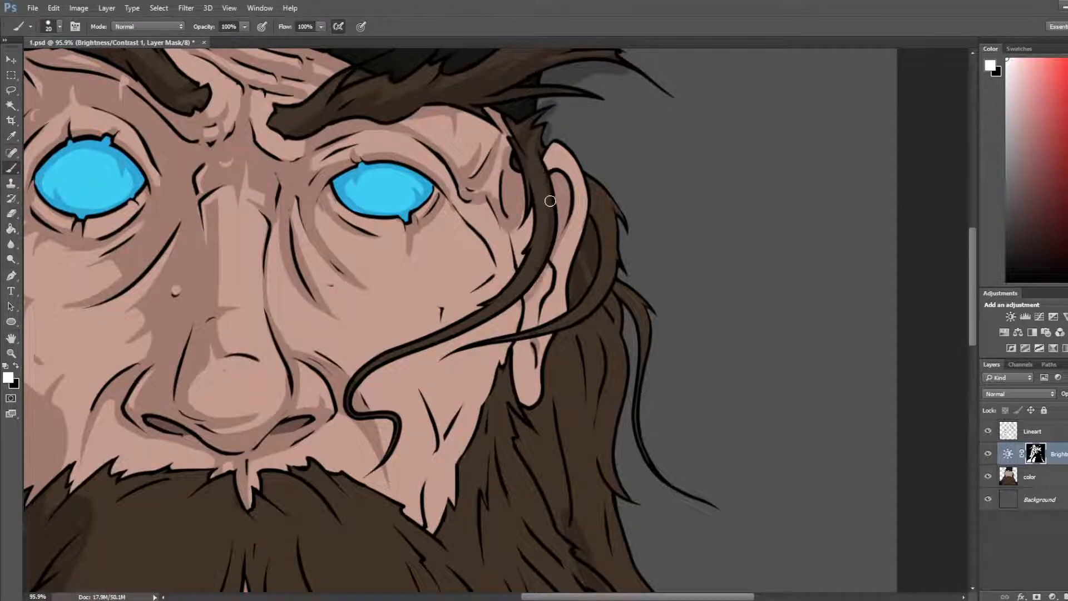
key(e)
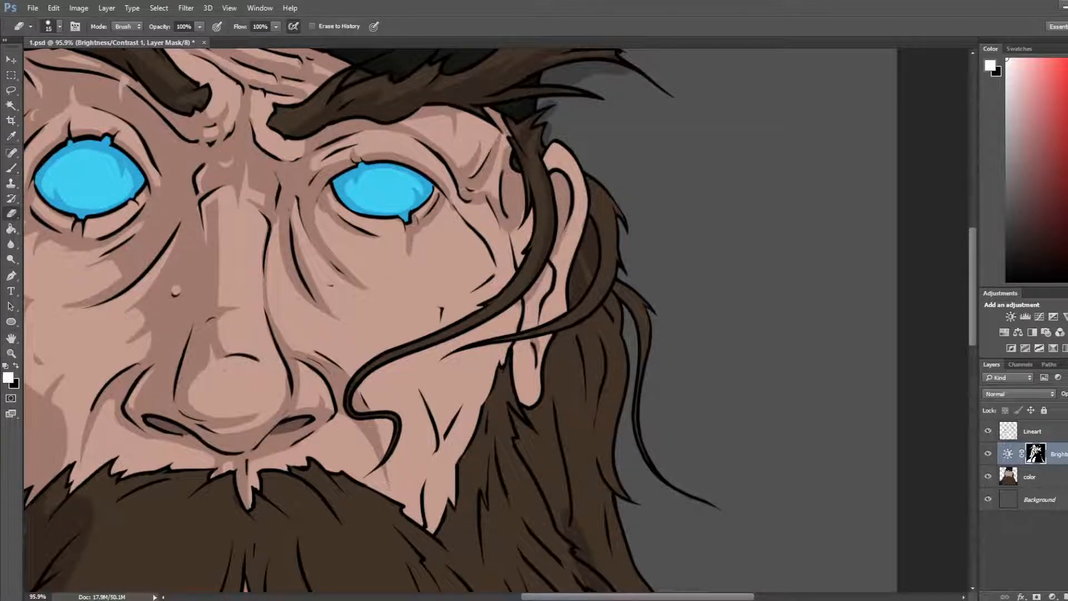
Step: Hide the Brightness/Contrast 1 shadow layer and make the color layer active
mouse_move(418, 321)
mouse_down()
mouse_move(676, 271)
mouse_move(575, 321)
mouse_up()
click(988, 453)
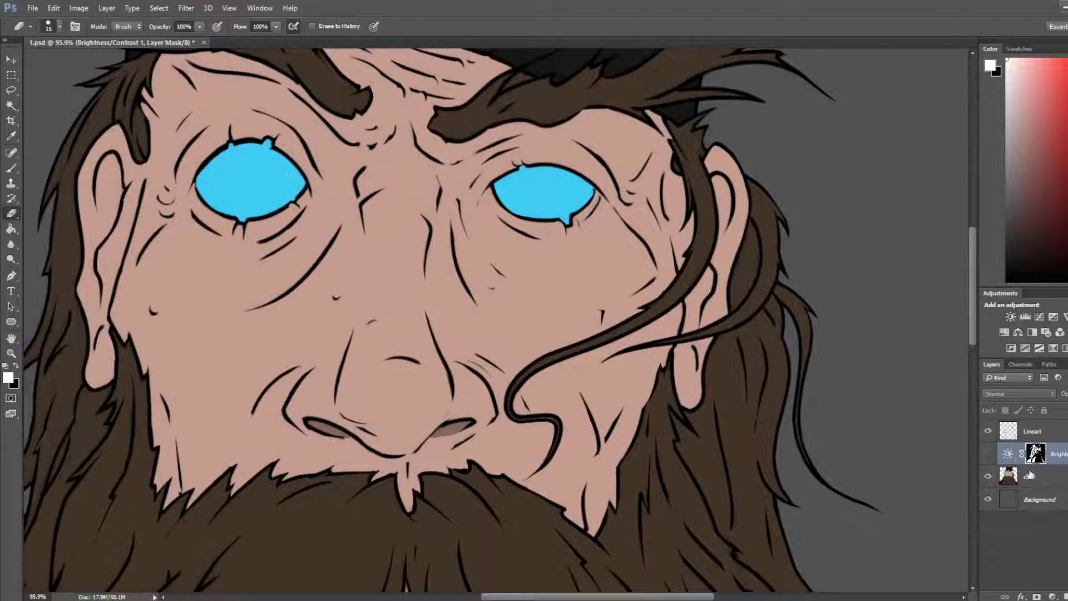
click(1026, 475)
drag(539, 362, 753, 378)
Step: Paint the upper hollow of the ear beside the larger eye in a darker skin tone, correcting its edge with the base skin color
key(i)
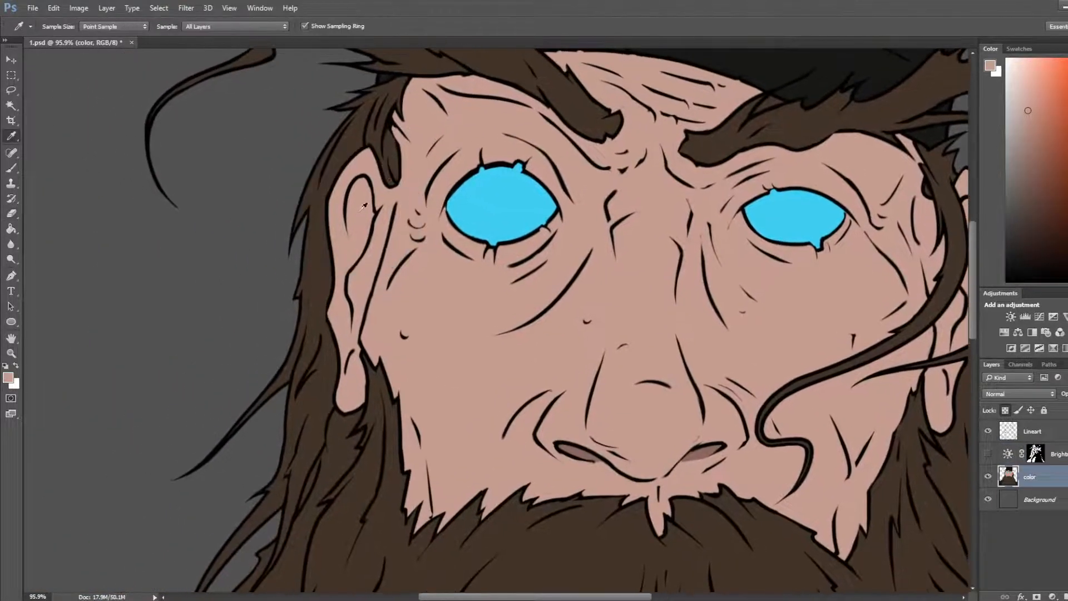
key(b)
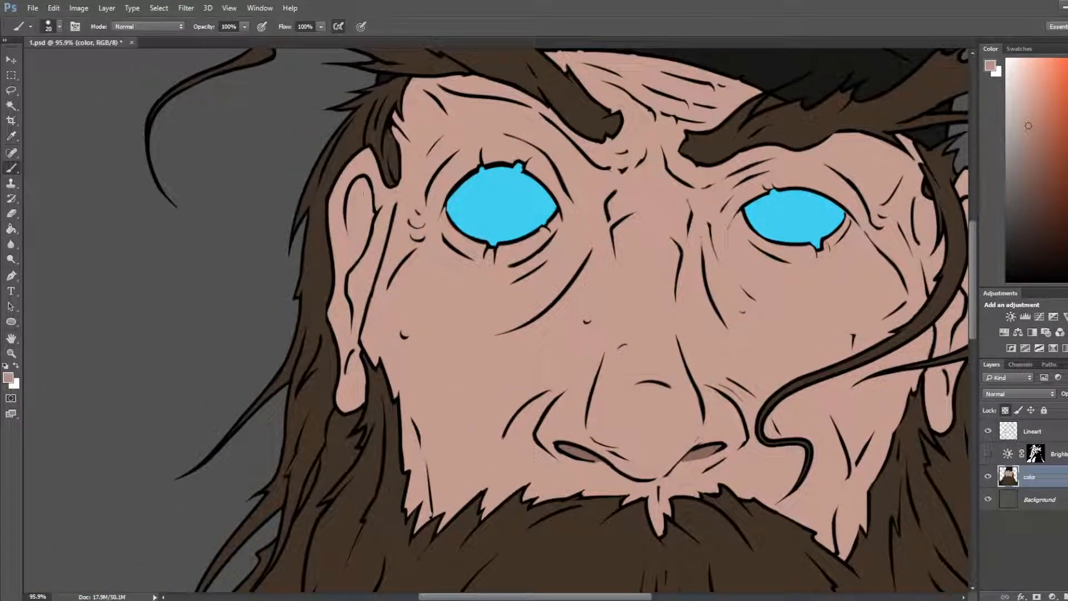
mouse_move(363, 193)
mouse_down()
mouse_move(353, 207)
mouse_move(365, 189)
mouse_move(354, 259)
mouse_up()
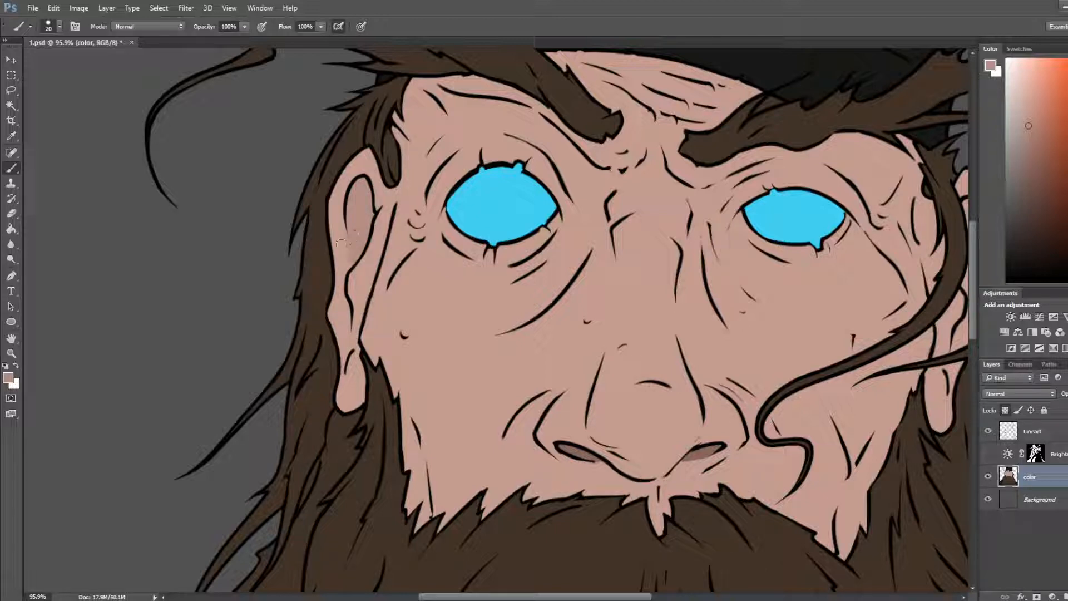
alt+click(341, 236)
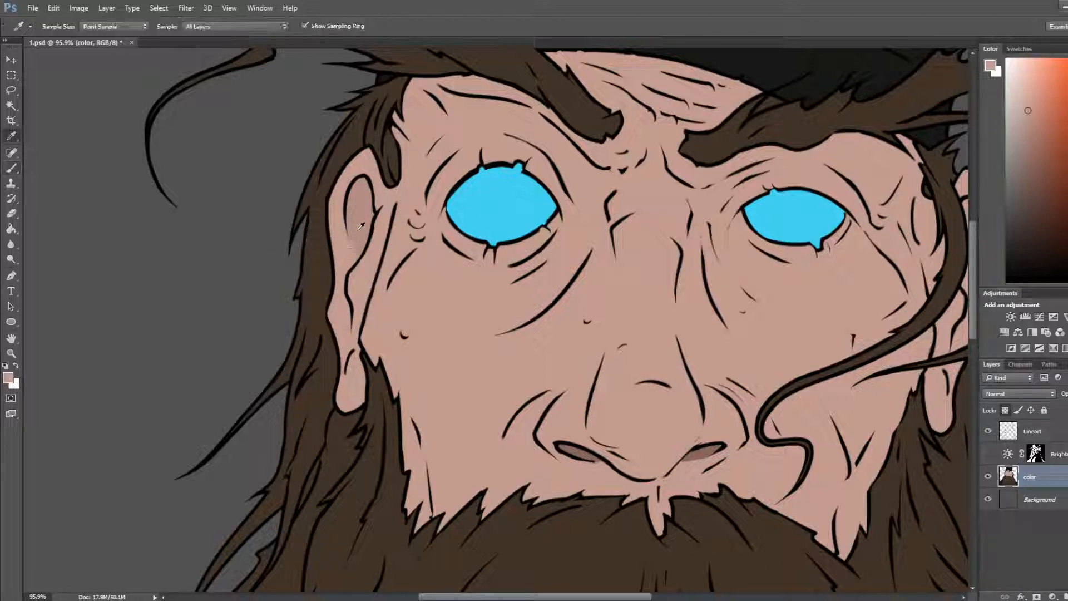
alt+click(337, 230)
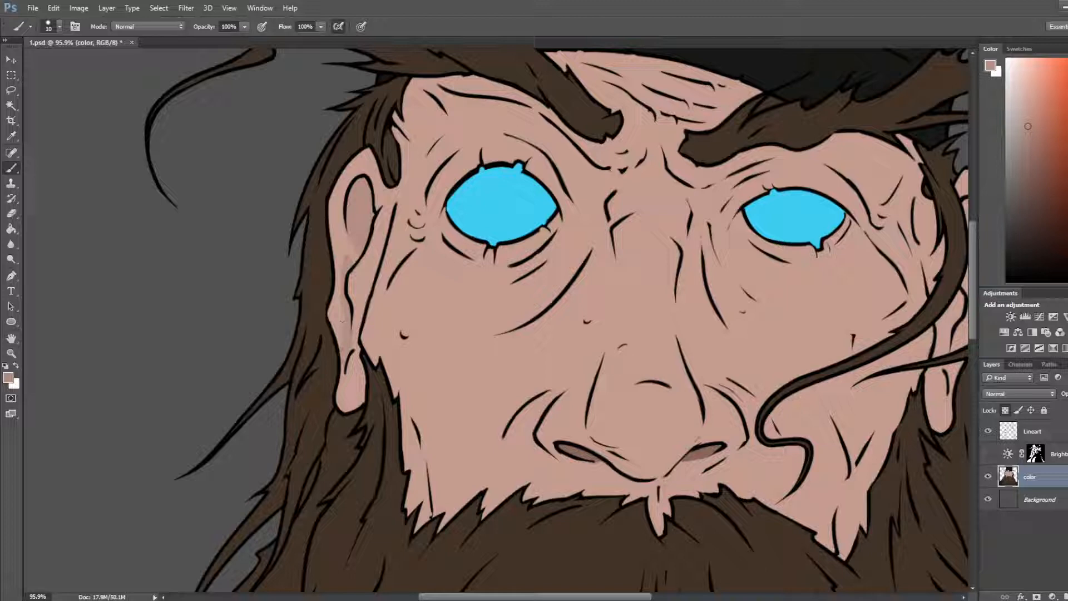
Step: Extend the darker skin tone down the ear's lower channel toward the lobe, correcting the edge with sampled skin color
alt+click(338, 276)
alt+click(337, 345)
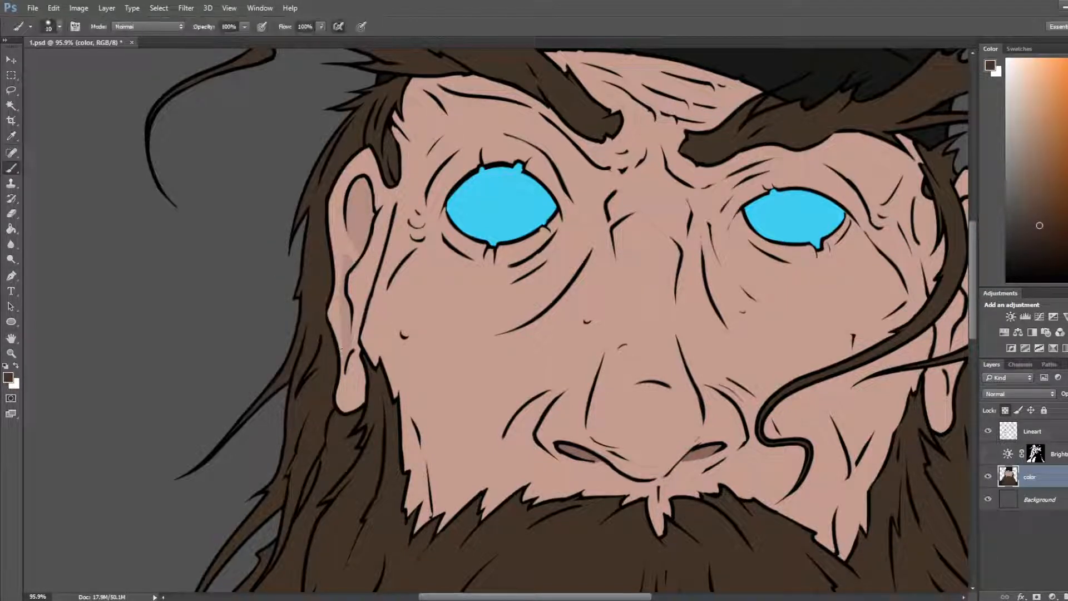
alt+click(333, 350)
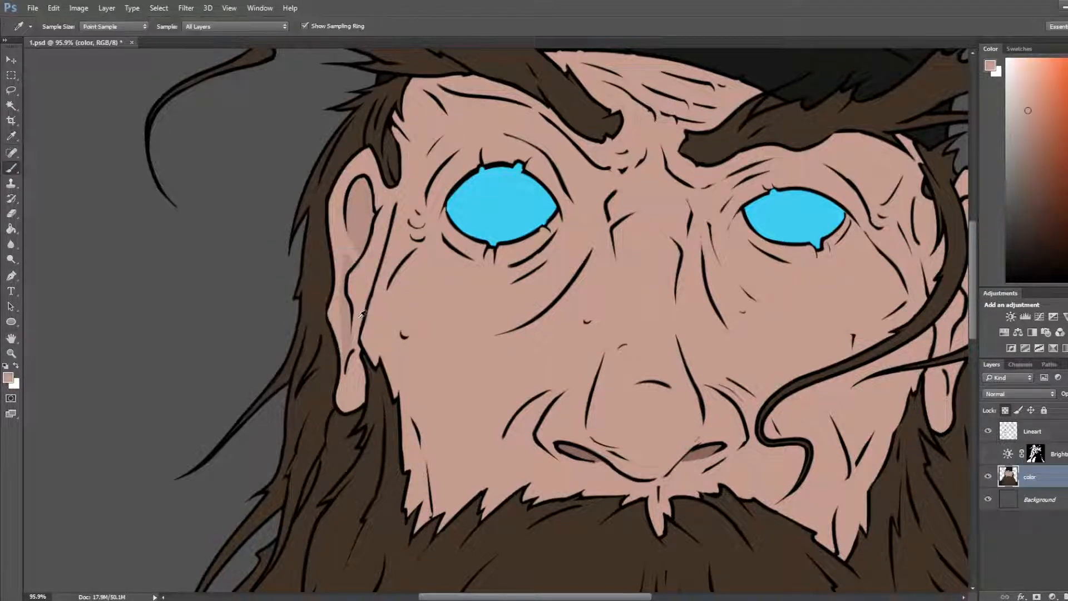
alt+click(352, 242)
Step: Tone the upper hollow of the ear behind the hanging hair strand with the darker skin color sampled from the other ear
drag(566, 254, 352, 224)
key(i)
click(150, 178)
key(b)
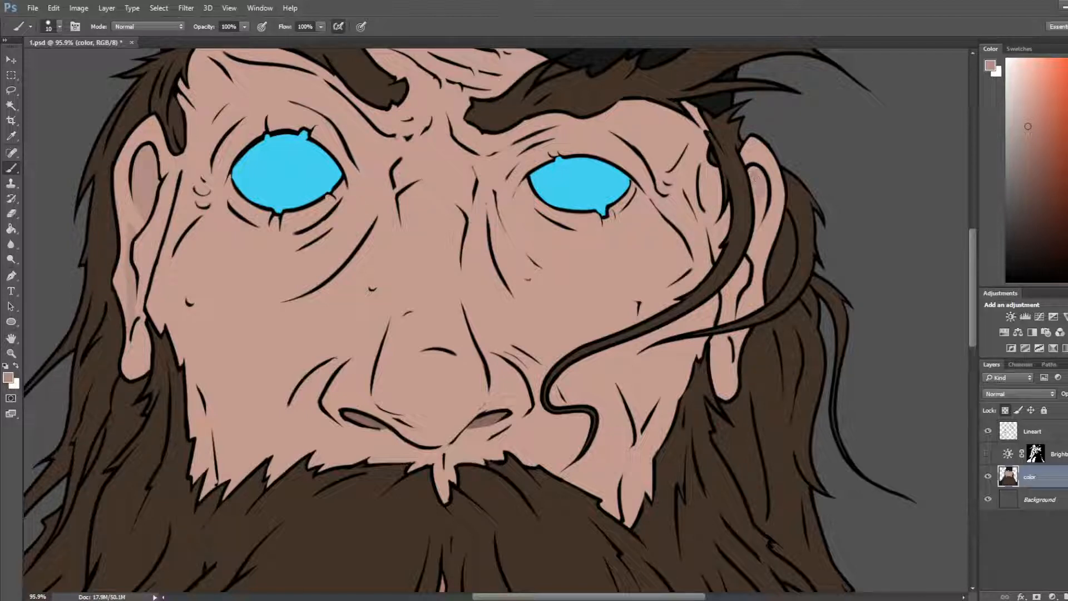
drag(762, 202, 758, 227)
alt+click(746, 229)
alt+click(759, 192)
alt+click(749, 249)
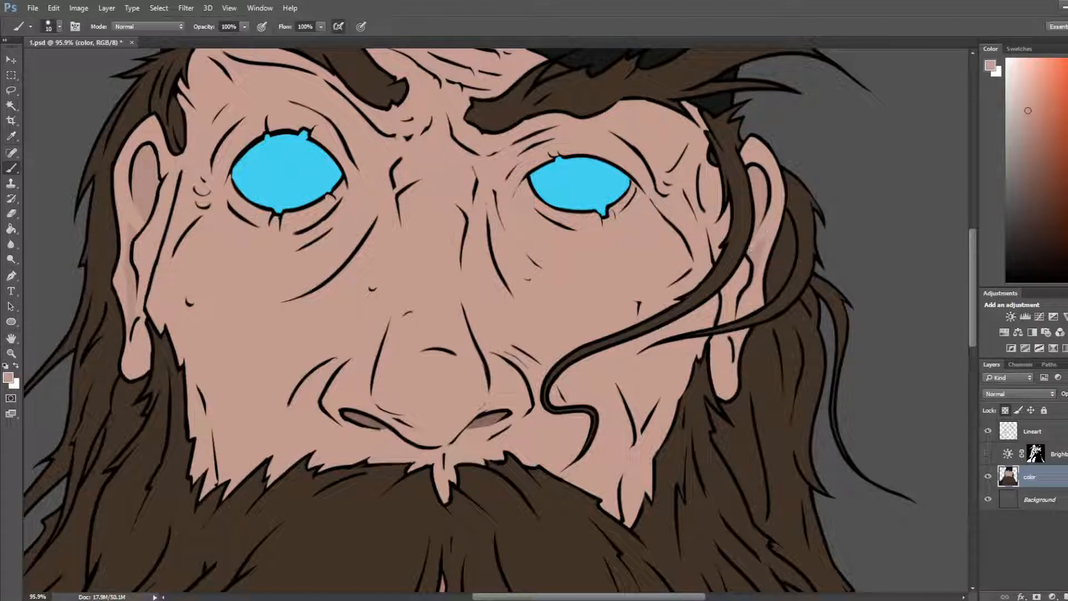
alt+click(749, 250)
Step: Continue the darker skin tone down the lower channel of the ear behind the hanging strand, alternating sampled tones to refine it
drag(755, 277, 742, 310)
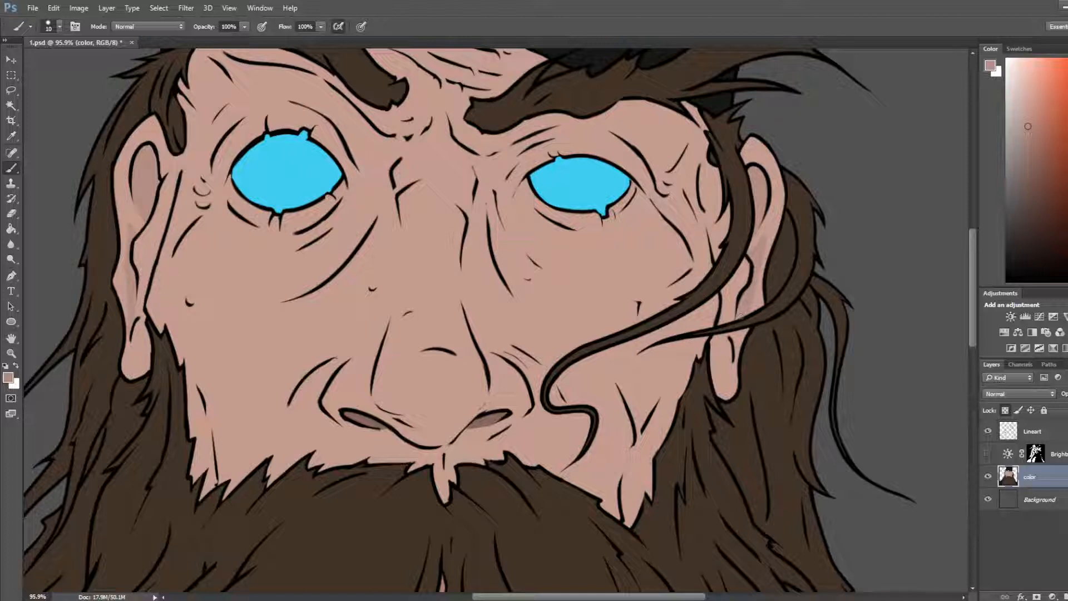
alt+click(755, 279)
alt+click(757, 317)
alt+click(756, 300)
alt+click(742, 314)
alt+click(741, 327)
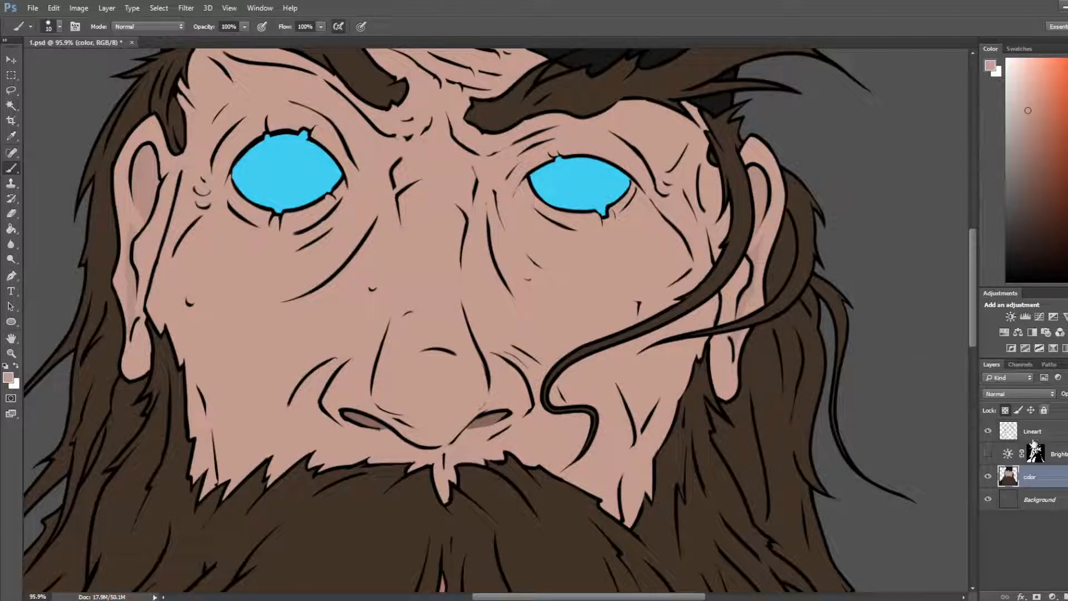
Step: Show the Brightness/Contrast 1 layer again with its layer mask selected and save the document
click(989, 454)
click(1036, 453)
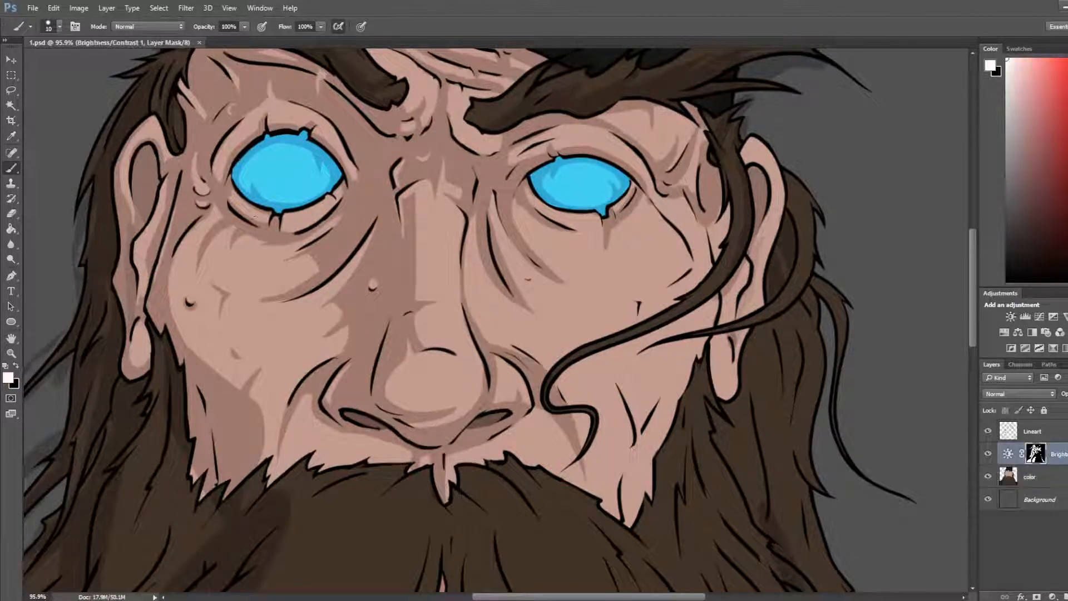
scroll(252, 209, down, 5)
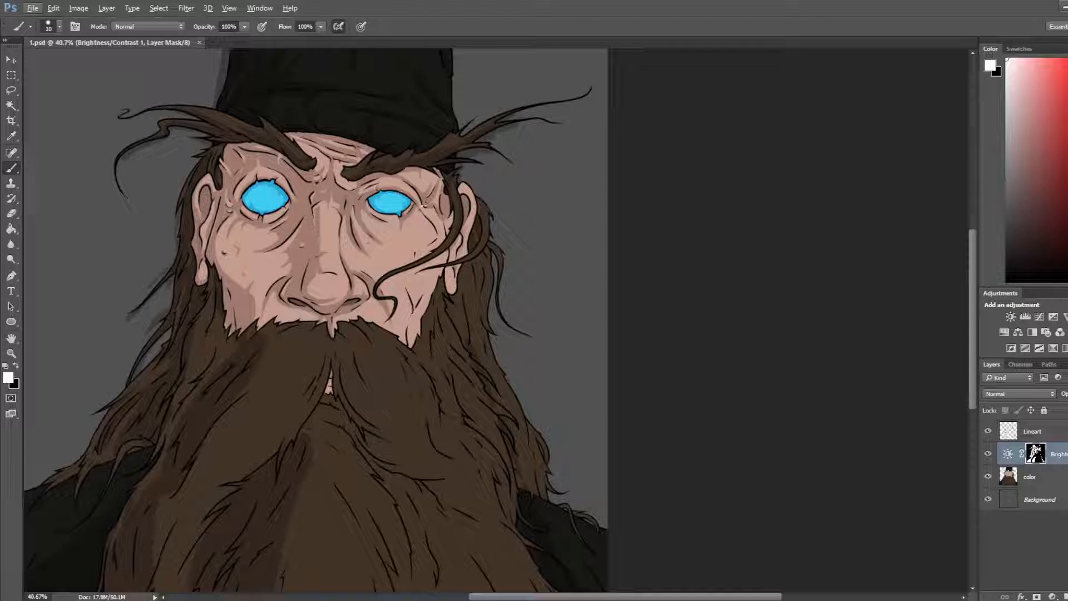
Step: Shade the lower ear and lobe beneath the hanging hair strand on the mask with a size 15 brush
scroll(422, 210, up, 3)
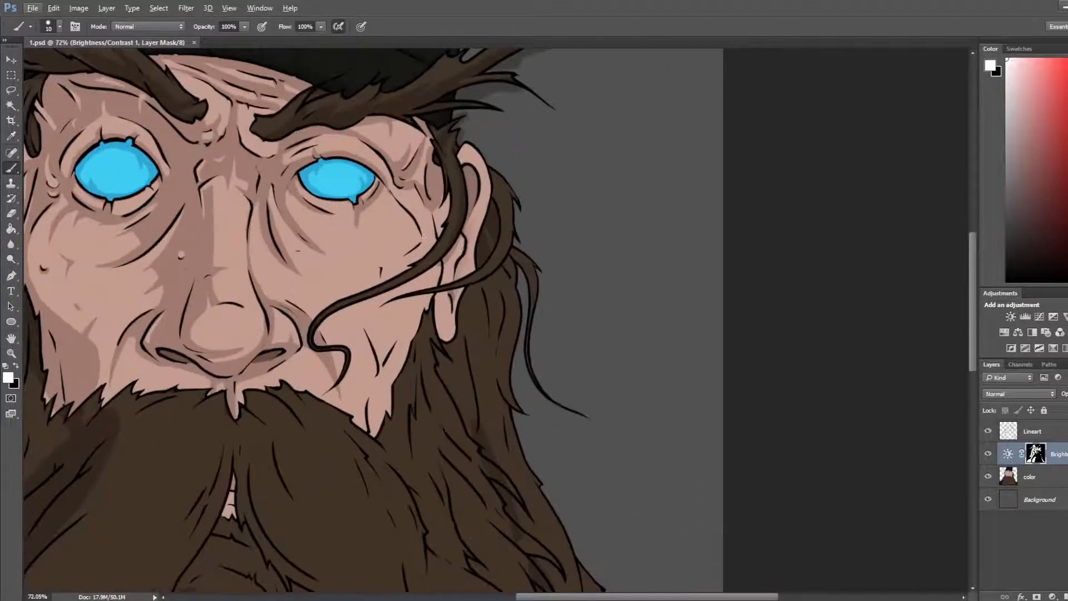
key(bracketright)
drag(443, 263, 442, 315)
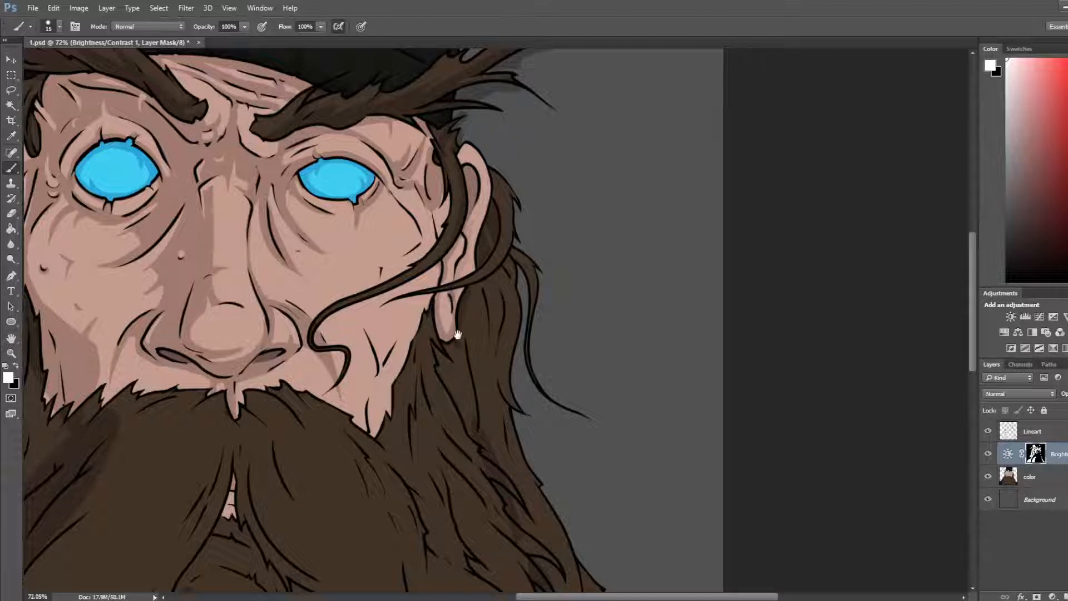
drag(452, 304, 542, 306)
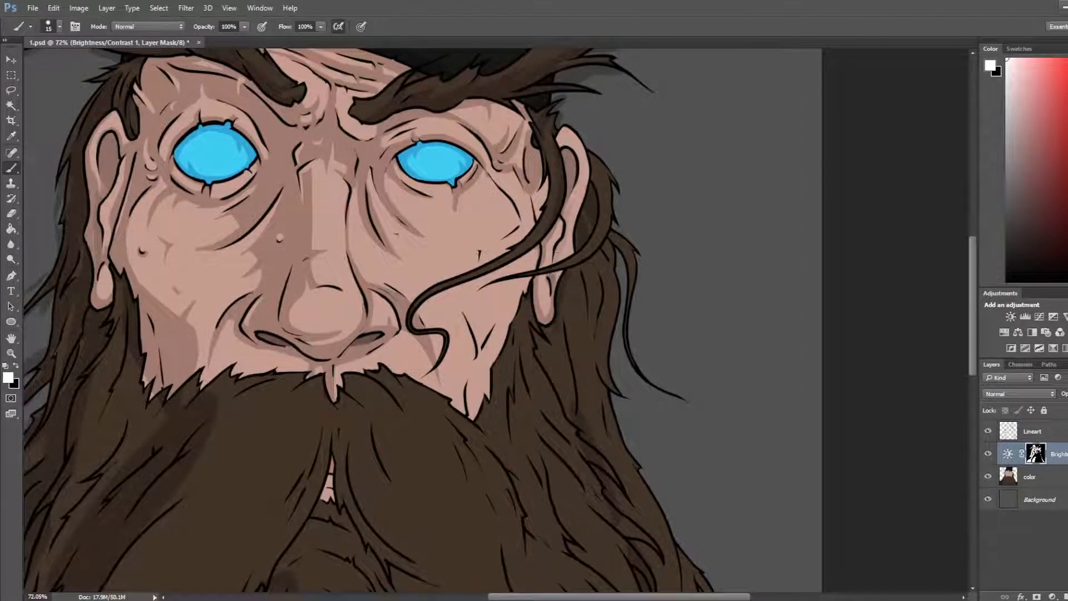
Step: Shade the ear's inner rim and the hair lock directly behind it, cleaning up the shadow edges
drag(555, 260, 567, 203)
key(e)
key(b)
key(e)
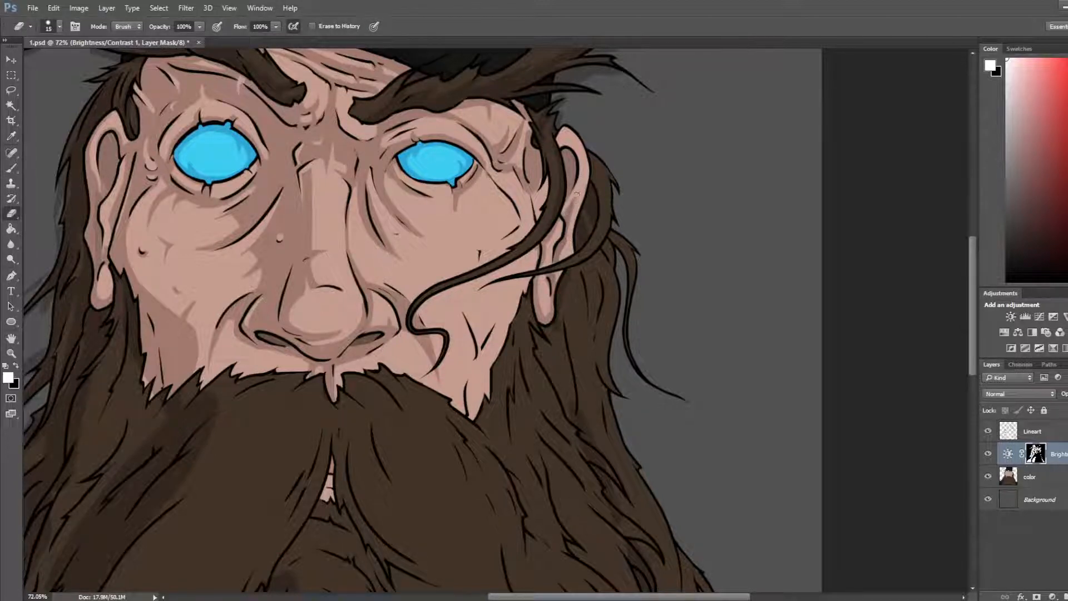
key(b)
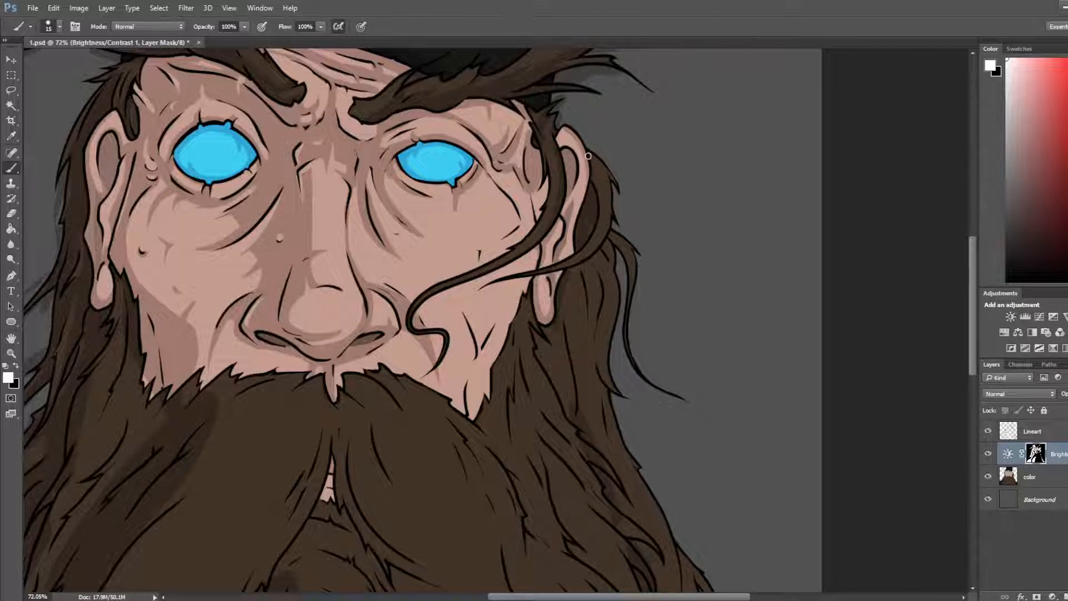
drag(589, 155, 619, 207)
Step: Flip the whole portrait horizontally
key(ctrl+shift+h)
drag(439, 307, 816, 302)
key(e)
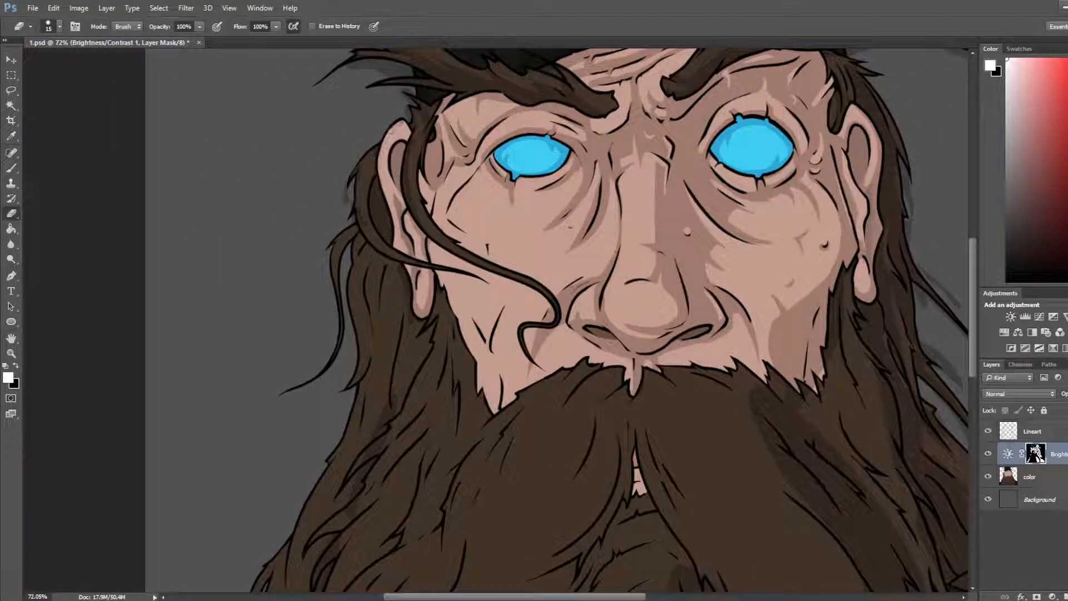
scroll(371, 176, right, 4)
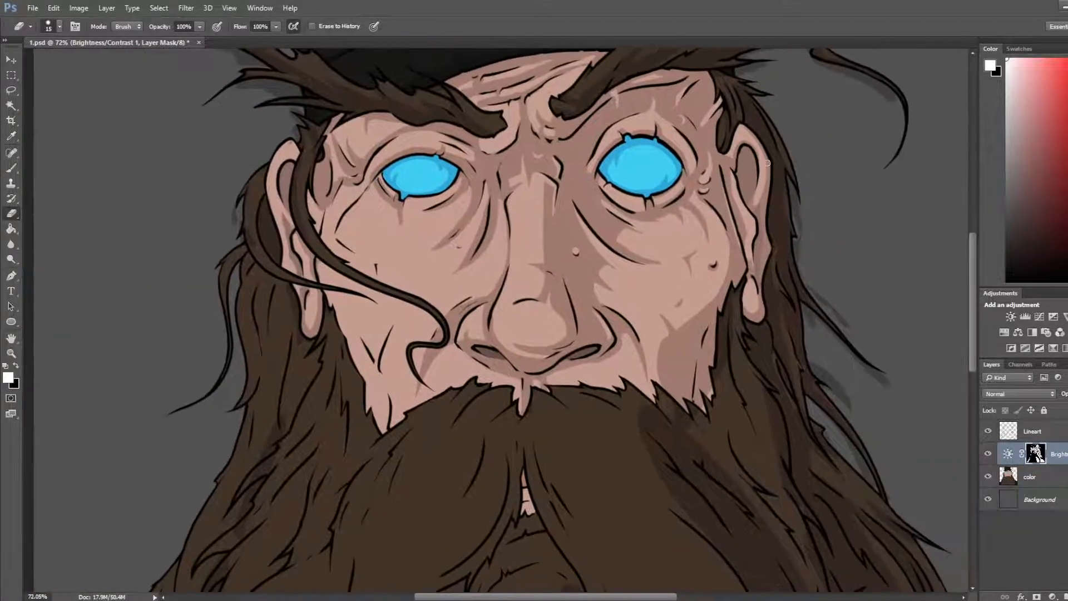
Step: Refine the shadow inside the ear behind the hanging strand by alternately painting and erasing on the mask
key(b)
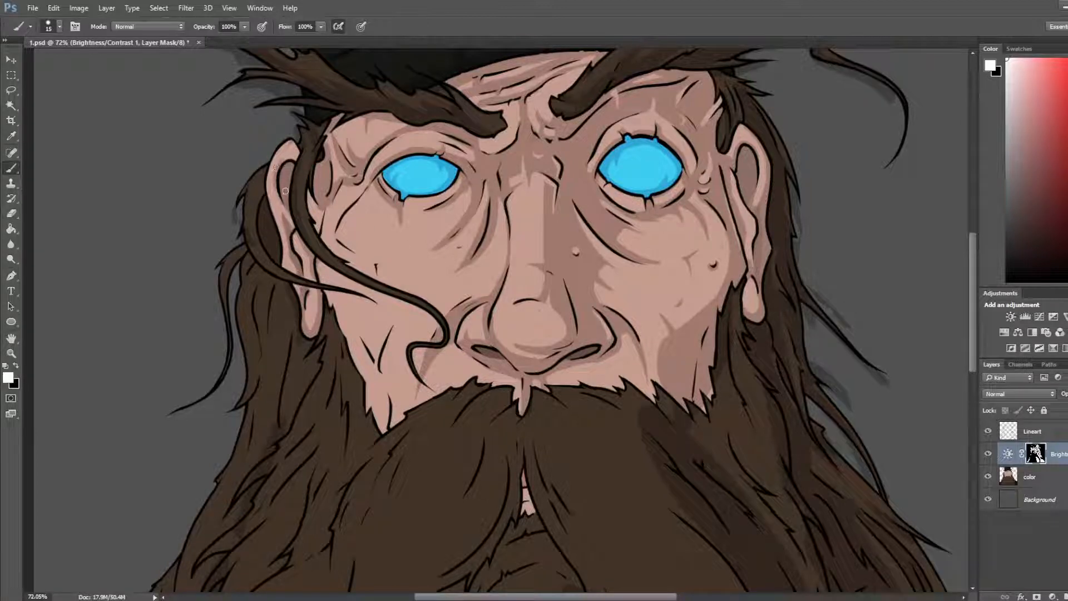
key(e)
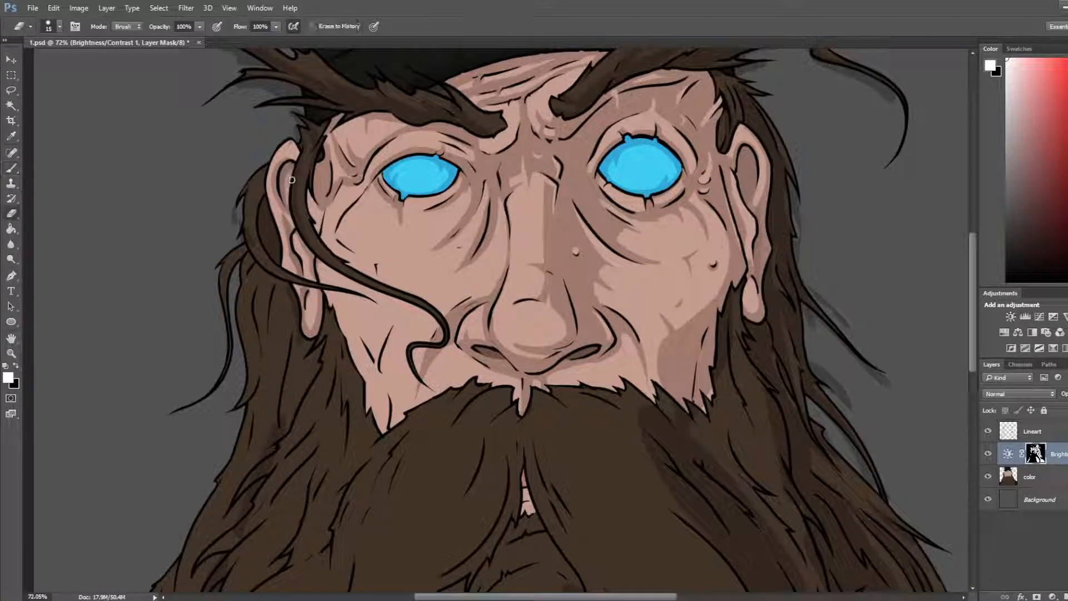
key(b)
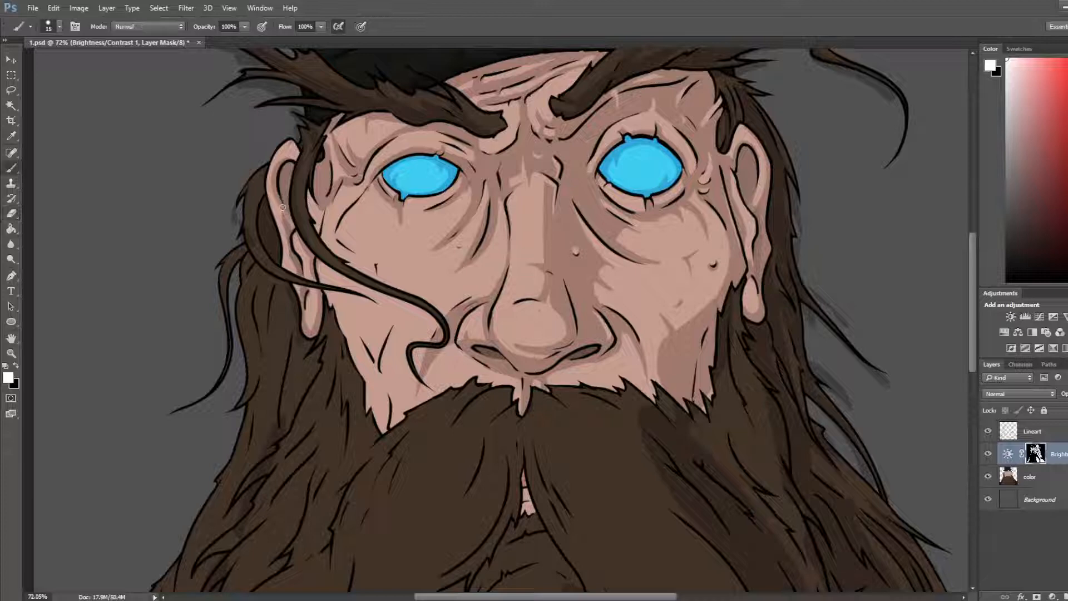
key(e)
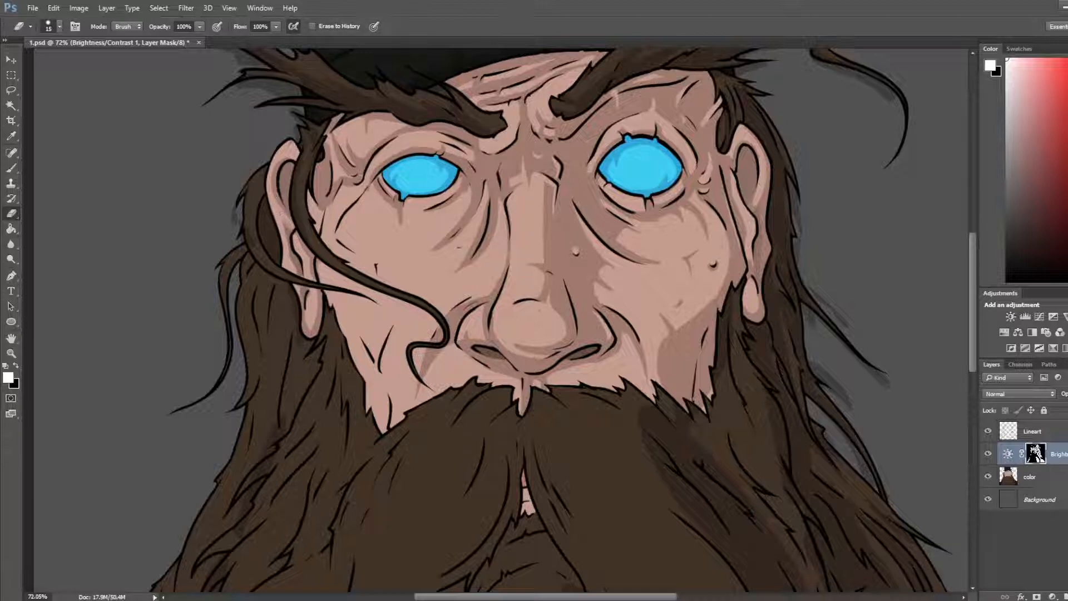
key(b)
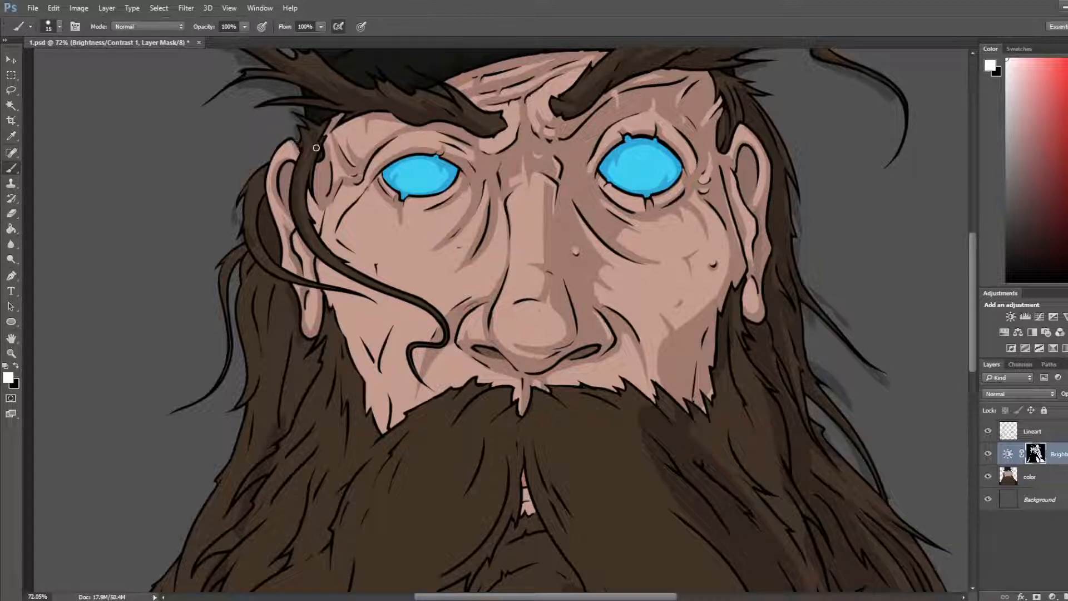
Step: Shade the temple skin between the hanging strand and the smaller eye, erasing excess shadow along the folds
key(e)
key(b)
key(e)
key(b)
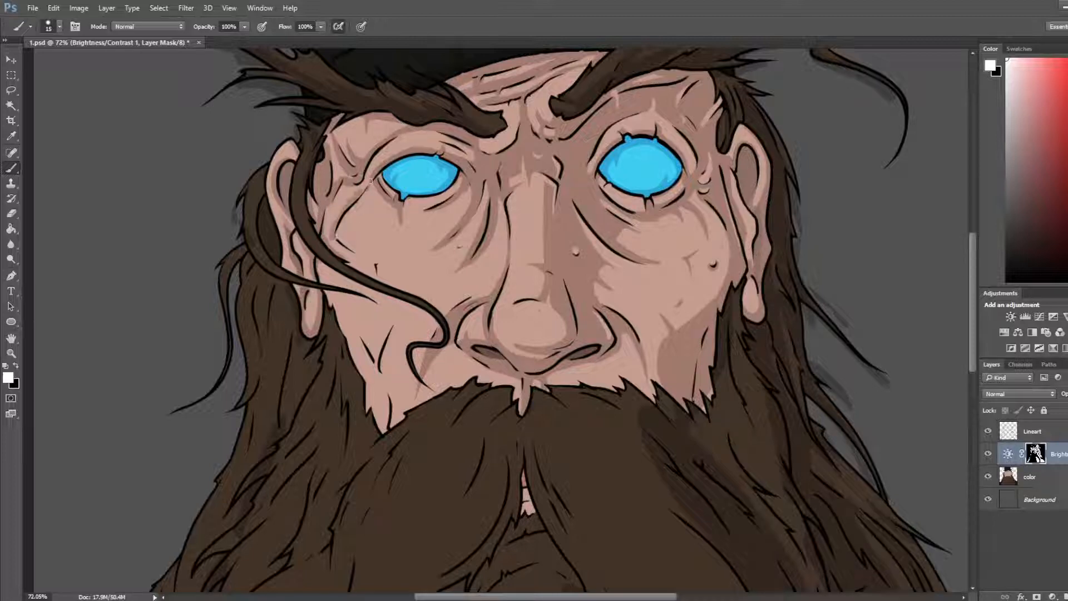
key(e)
key(b)
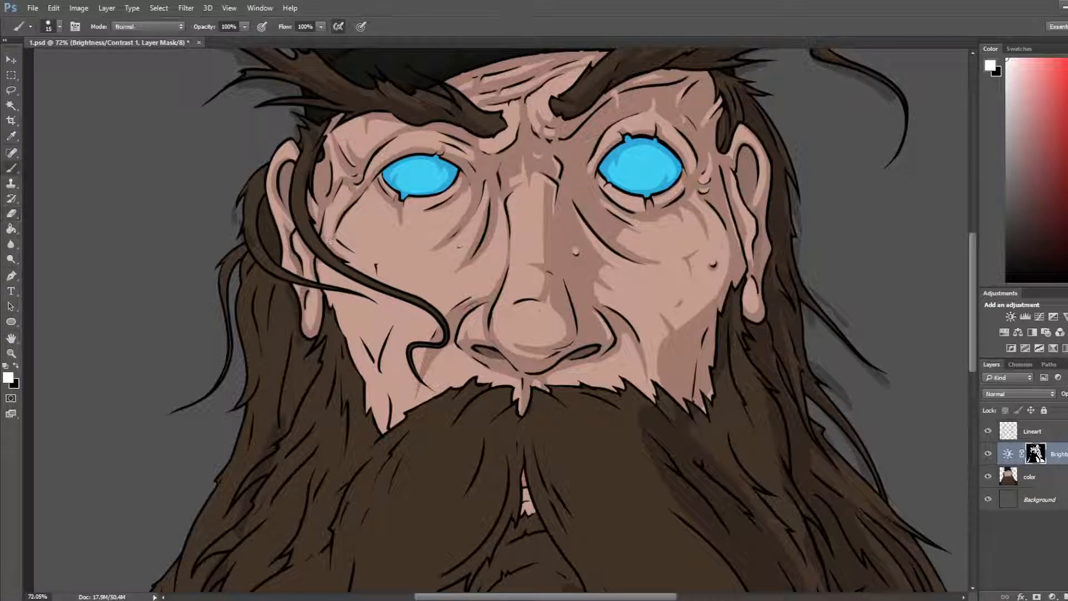
Step: Paint and trim shadows along the wrinkles running from the smaller eye's outer corner onto the cheek
key(e)
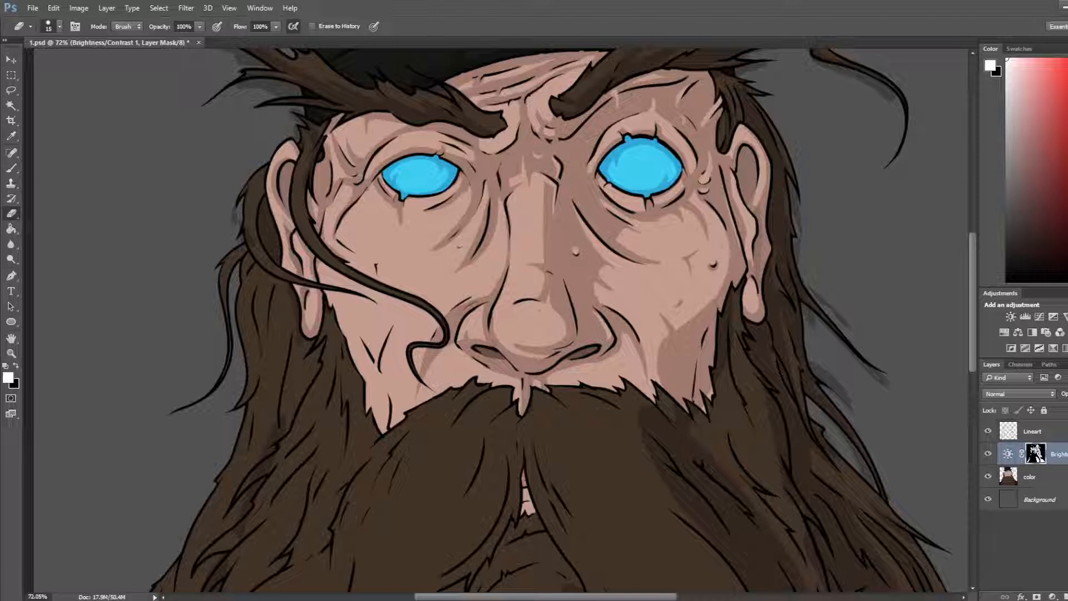
key(b)
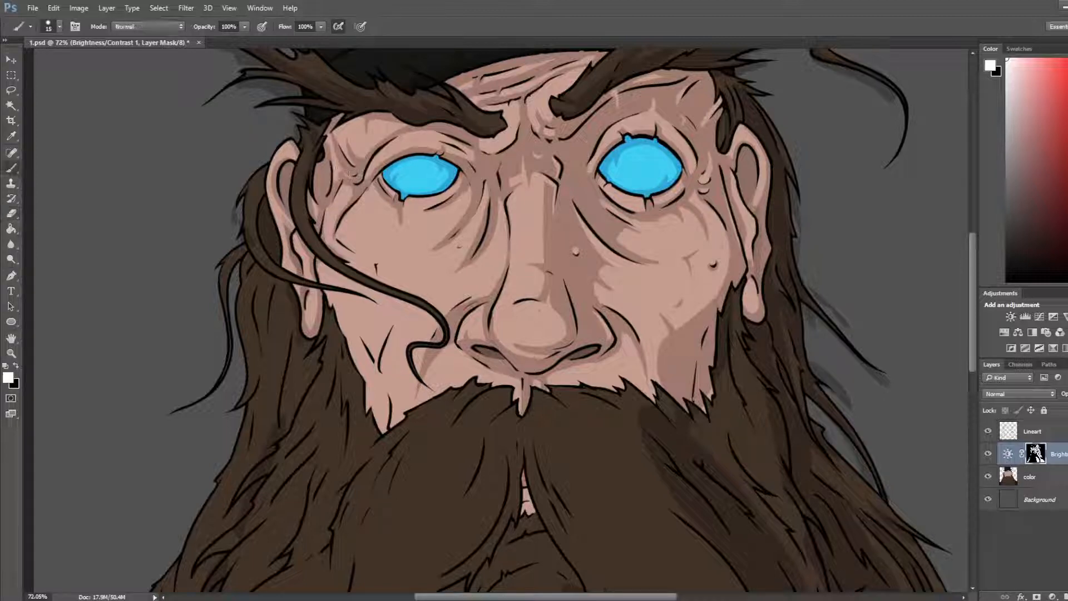
key(e)
key(b)
key(e)
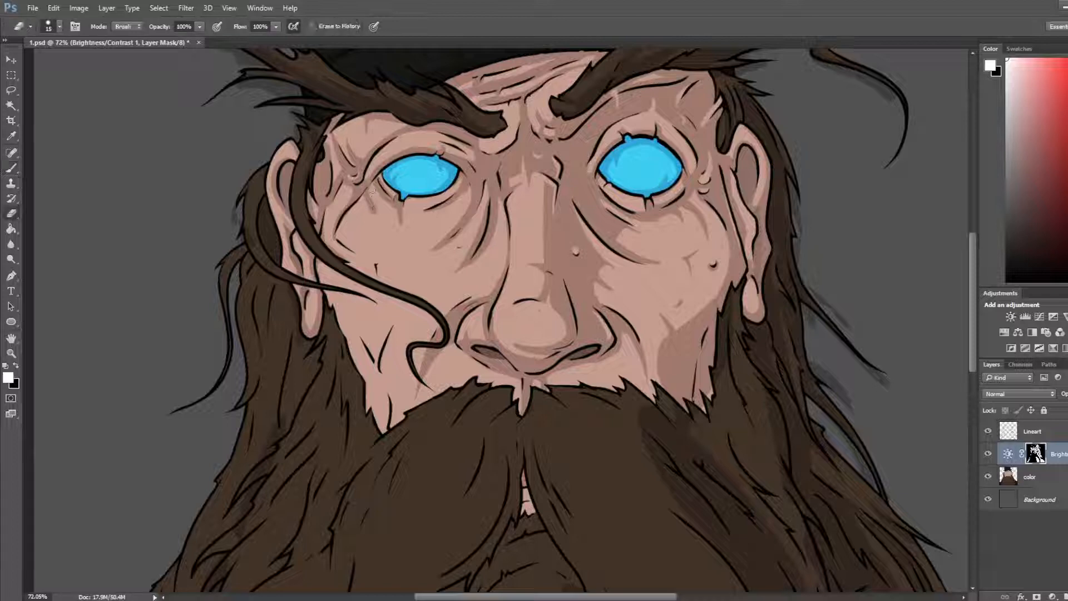
key(b)
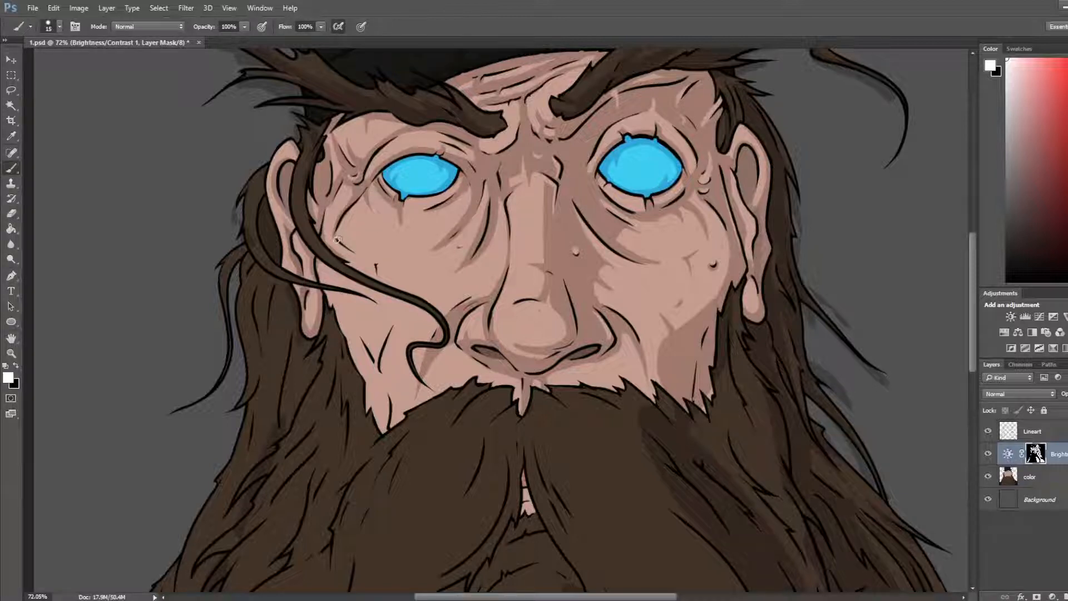
Step: Shade the cheek below the smaller eye around the long wrinkle and above the hanging strand, erasing the edges into shape
key(e)
key(b)
key(e)
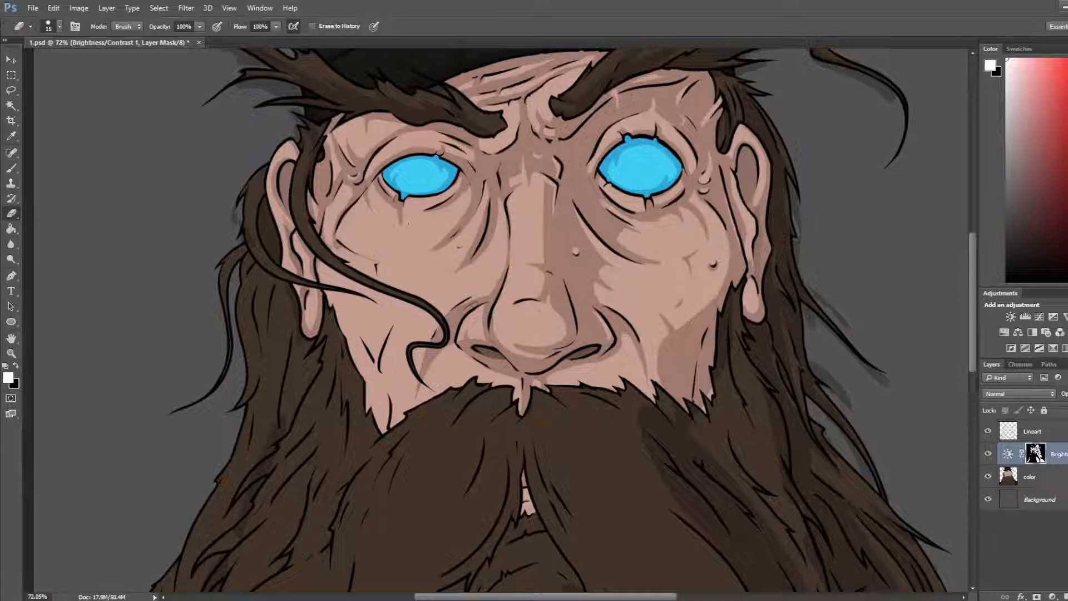
key(b)
mouse_move(399, 230)
mouse_down()
mouse_move(401, 217)
mouse_move(406, 229)
mouse_move(385, 247)
mouse_up()
key(e)
key(b)
key(e)
key(b)
key(e)
Step: Save the document after viewing the whole portrait
scroll(358, 196, down, 9)
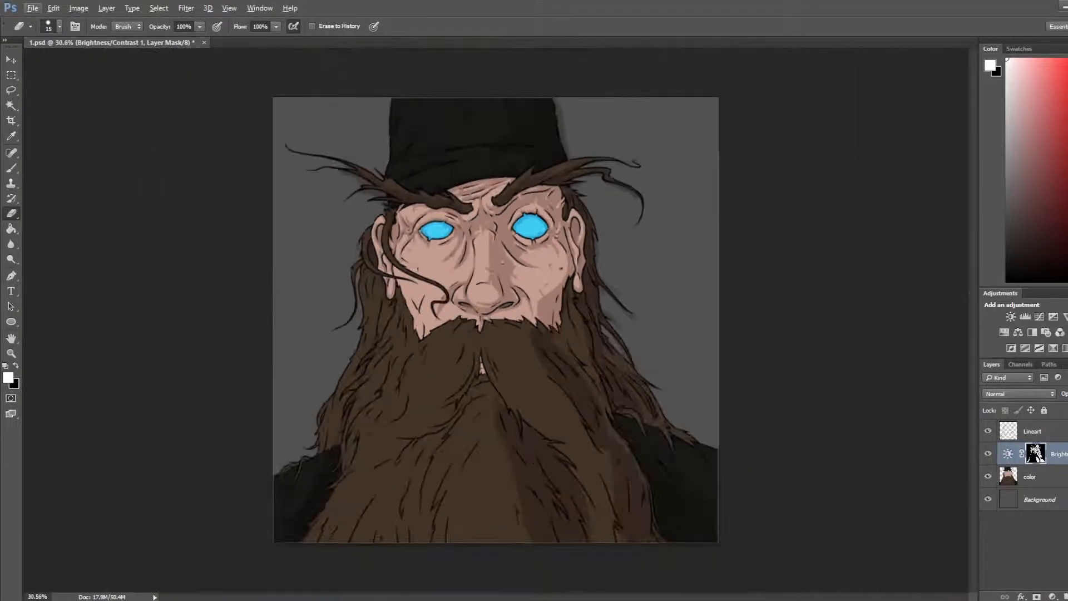
key(ctrl+s)
scroll(585, 274, up, 4)
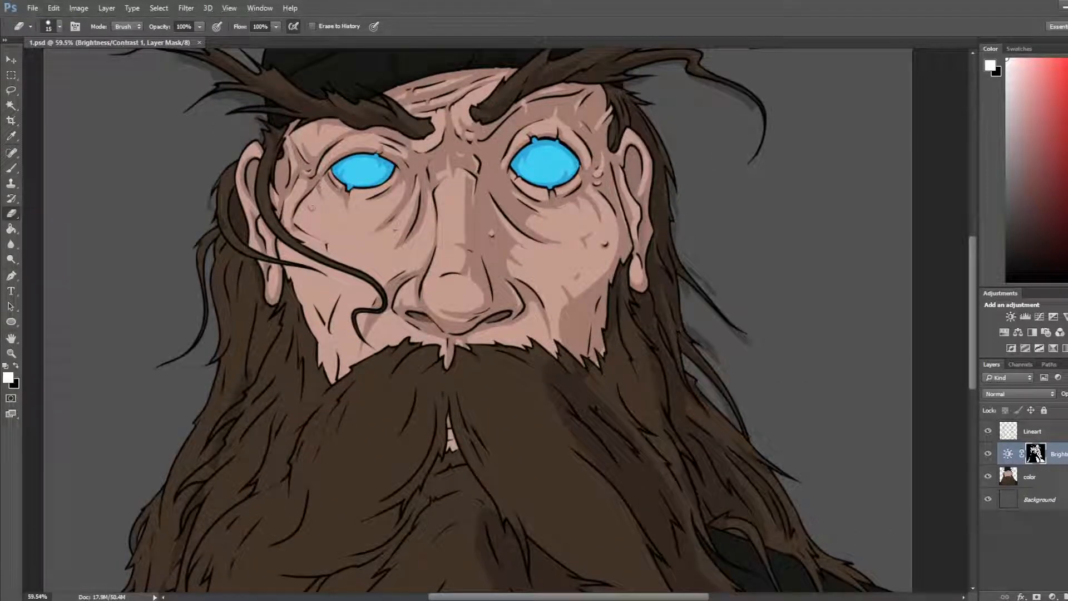
Step: Trim the cheek shadow just below the smaller eye's outer corner and save the document
drag(318, 185, 322, 192)
key(ctrl+s)
Step: Shade the lower cheek below the hanging strand along the short creases, erasing the edges into shape
drag(341, 349, 338, 254)
key(b)
mouse_move(298, 211)
mouse_down()
mouse_move(332, 284)
mouse_move(304, 215)
mouse_move(314, 228)
mouse_move(323, 203)
mouse_move(319, 242)
mouse_up()
mouse_move(336, 201)
mouse_down()
mouse_move(323, 234)
mouse_move(332, 212)
mouse_move(330, 266)
mouse_move(324, 227)
mouse_move(343, 176)
mouse_up()
key(e)
key(b)
key(e)
key(b)
key(e)
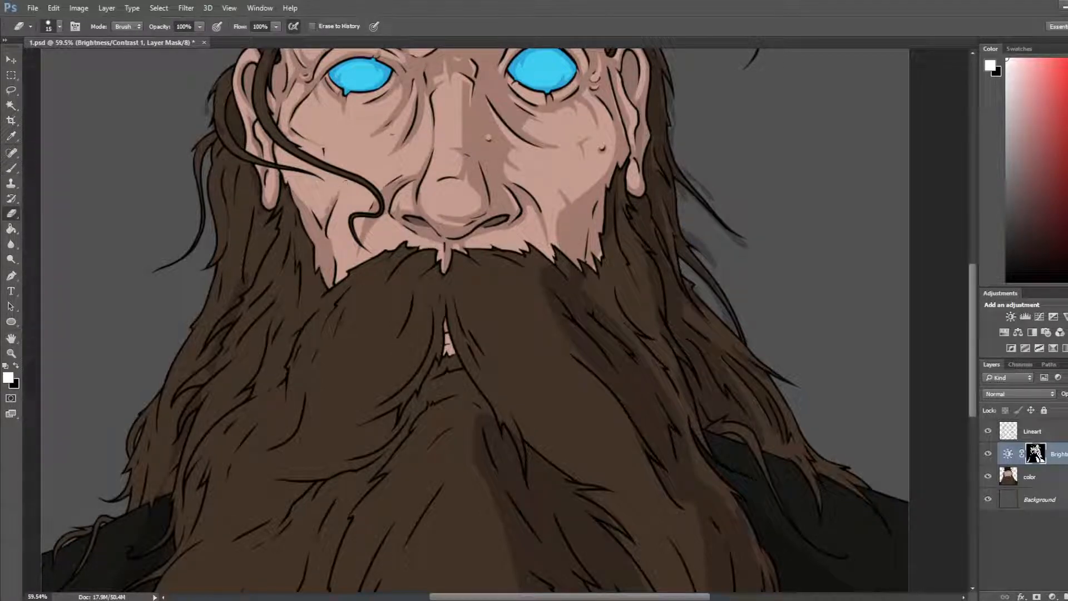
Step: Shade the narrow strip of cheek skin where it runs down into the beard, redoing the trimmed edge
mouse_move(322, 222)
mouse_down()
mouse_move(326, 213)
mouse_move(322, 271)
mouse_up()
key(b)
key(e)
key(ctrl+z)
key(b)
drag(311, 226, 327, 268)
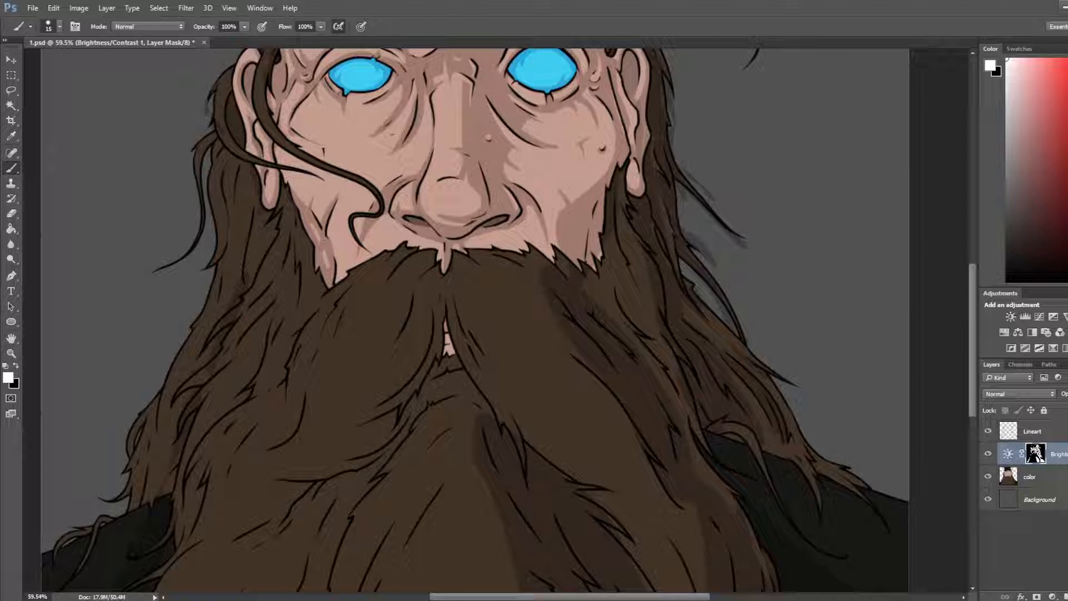
key(e)
Step: Shade the small cheek mole and the wrinkle beside it above the hanging strand, trimming the excess
scroll(334, 239, up, 3)
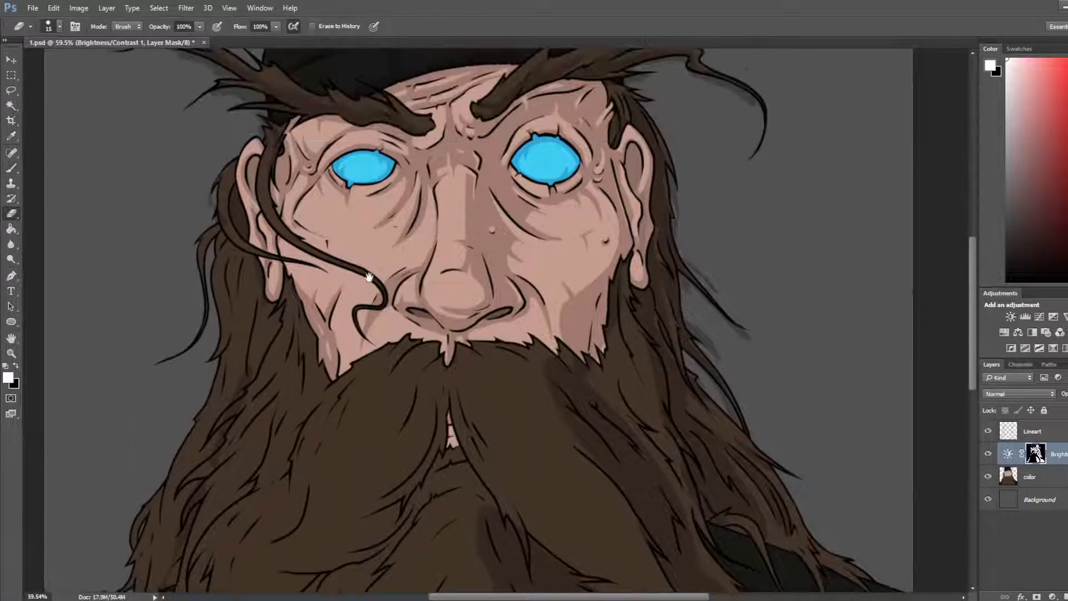
key(b)
key(e)
drag(329, 241, 333, 256)
key(b)
drag(294, 223, 326, 239)
key(e)
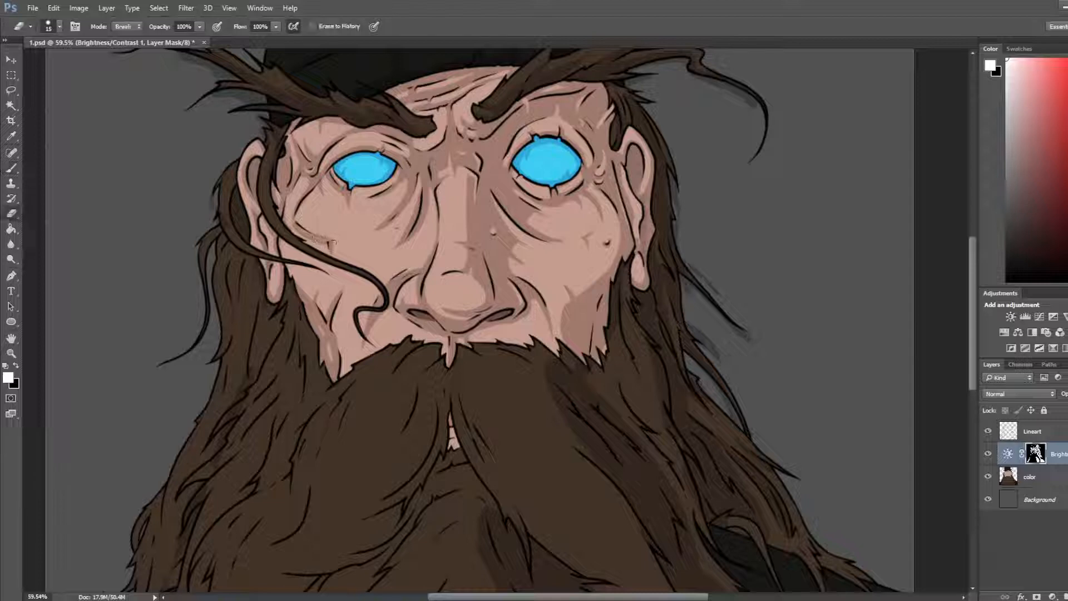
Step: Refine the small shadow spots on the cheek between the mole and the nose, and save the document
key(b)
key(e)
key(b)
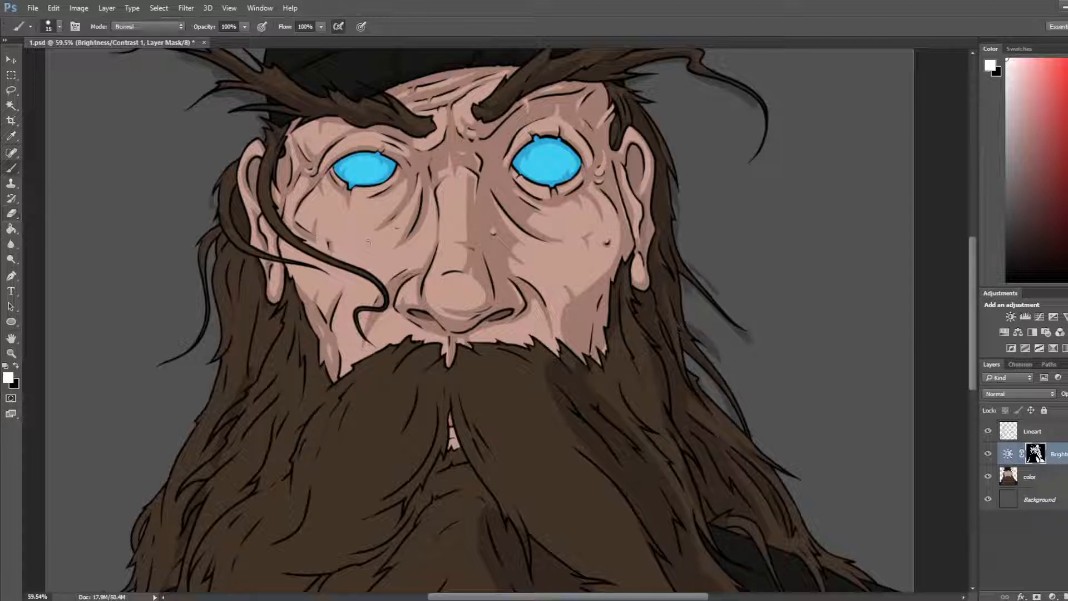
key(e)
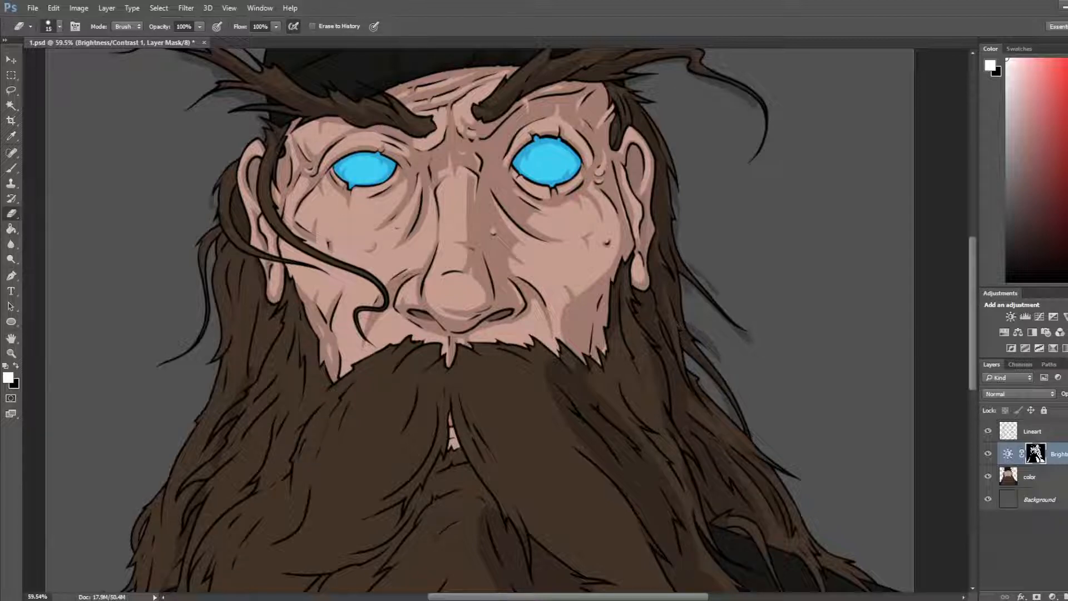
key(b)
key(e)
key(ctrl+s)
Step: Shade the cheek fold beside the nostril on the hanging strand's side and check the whole portrait
scroll(374, 266, up, 1)
key(b)
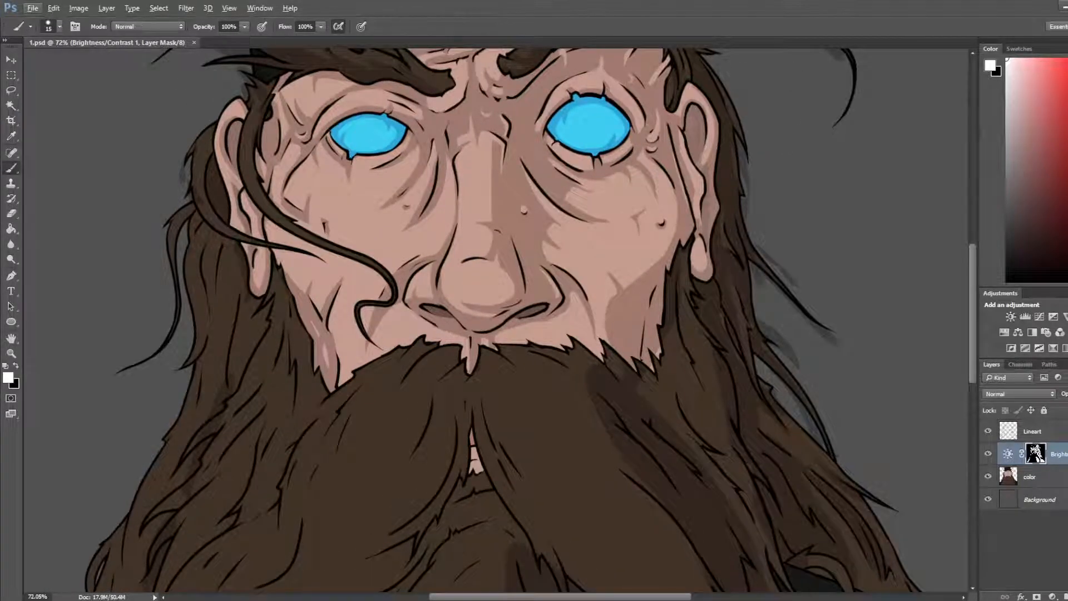
drag(400, 273, 437, 255)
key(e)
scroll(537, 137, down, 5)
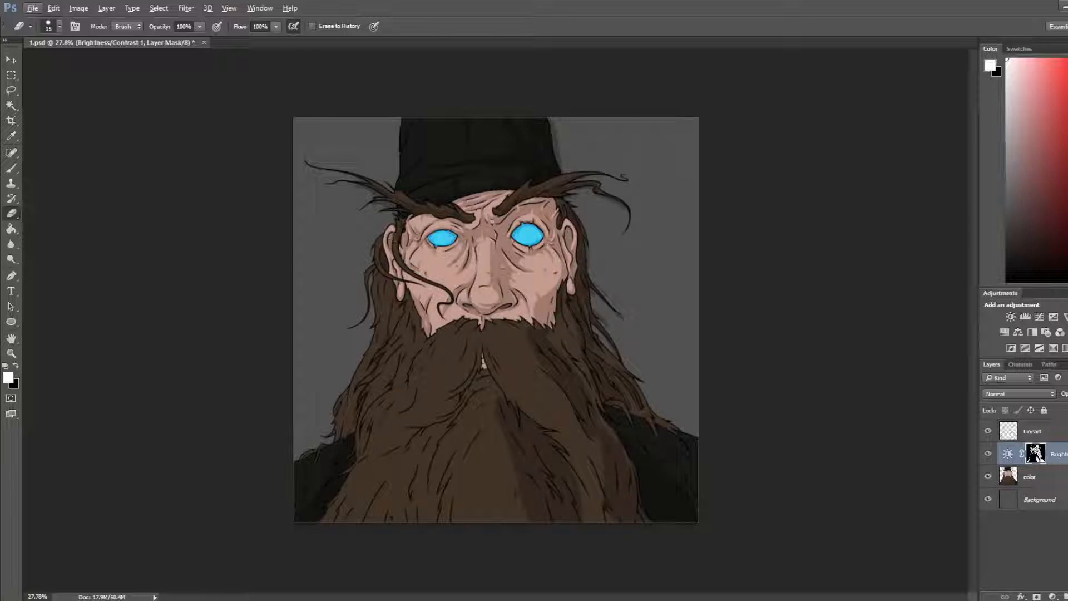
scroll(438, 232, up, 6)
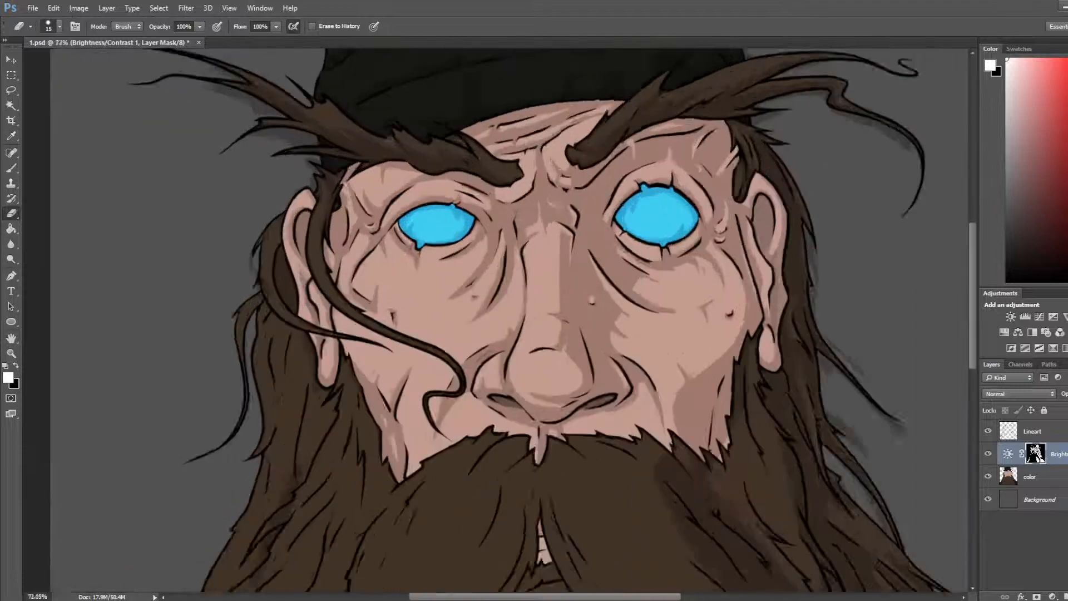
key(b)
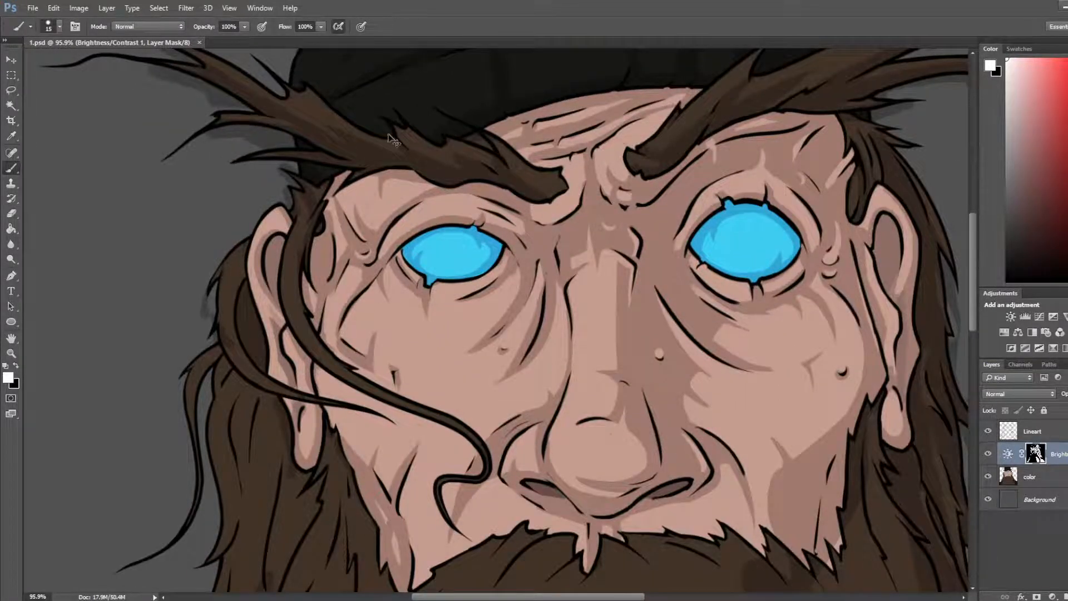
Step: Flip the canvas horizontally and frame the eyes and nose
key(ctrl+shift+h)
scroll(473, 214, down, 2)
drag(659, 218, 529, 216)
scroll(647, 189, up, 2)
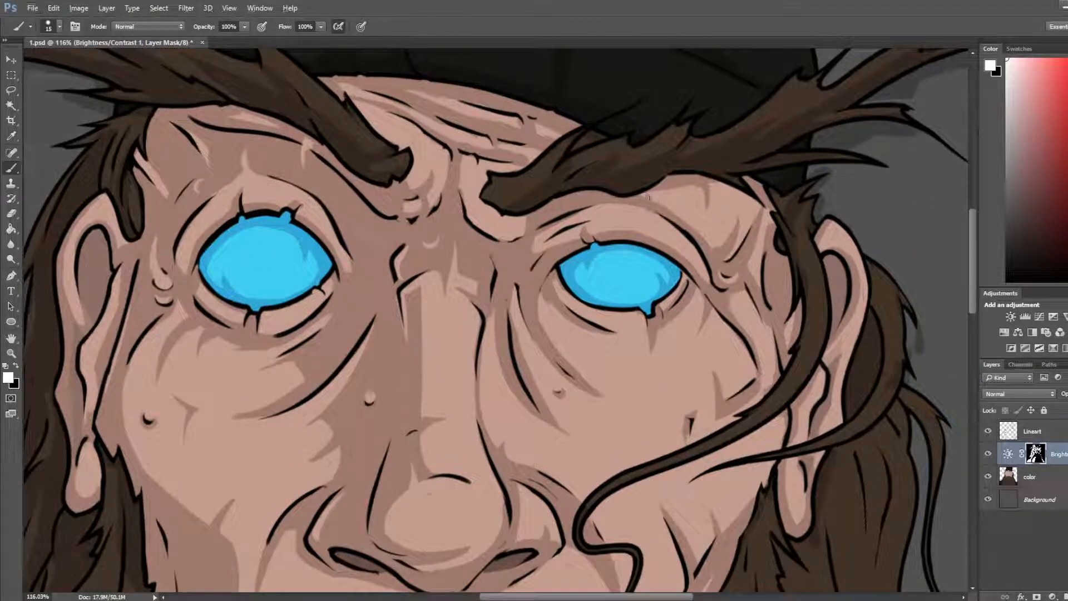
Step: Hide the Brightness/Contrast 1 shadow layer and ready a smaller black brush on the Lineart layer
click(989, 455)
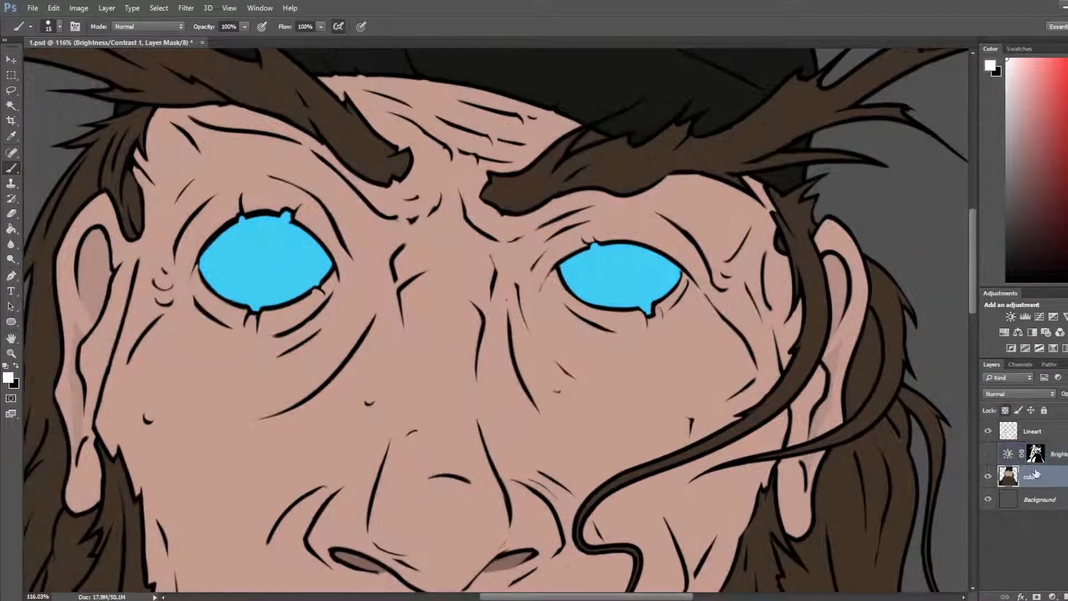
click(1031, 431)
key(x)
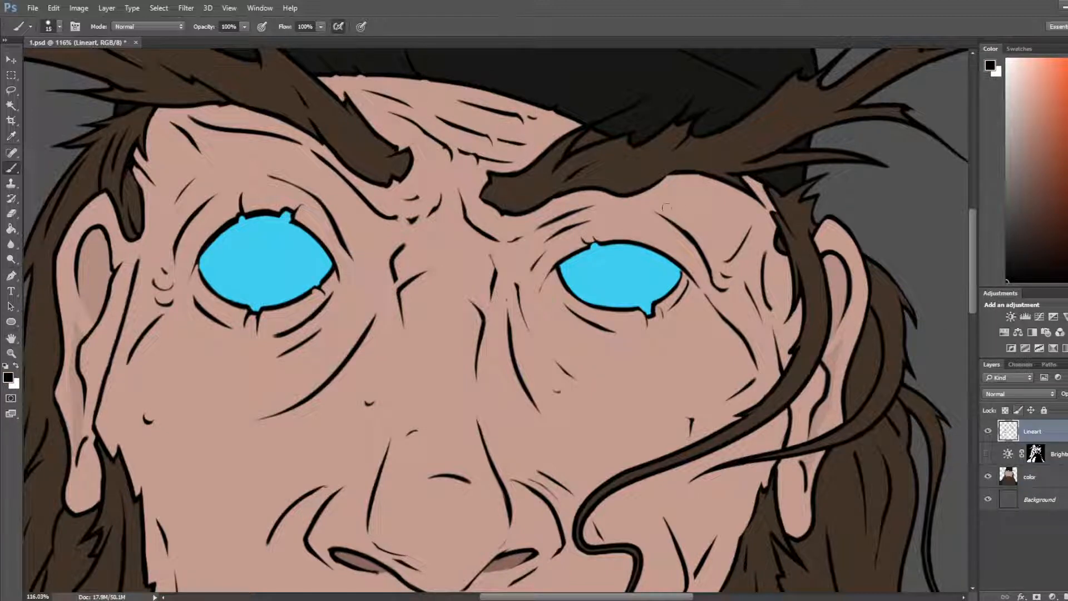
key(bracketleft)
key(bracketleft)
key(bracketleft)
Step: Try to draw a wrinkle line between the eyebrow and the smaller eye, then remove it
drag(664, 202, 720, 216)
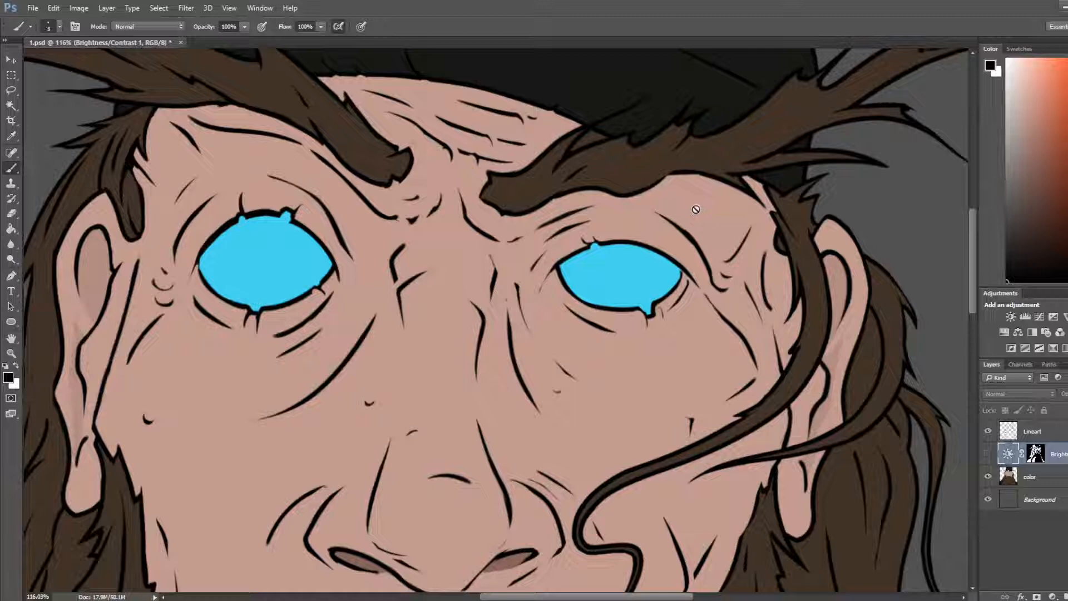
click(1035, 431)
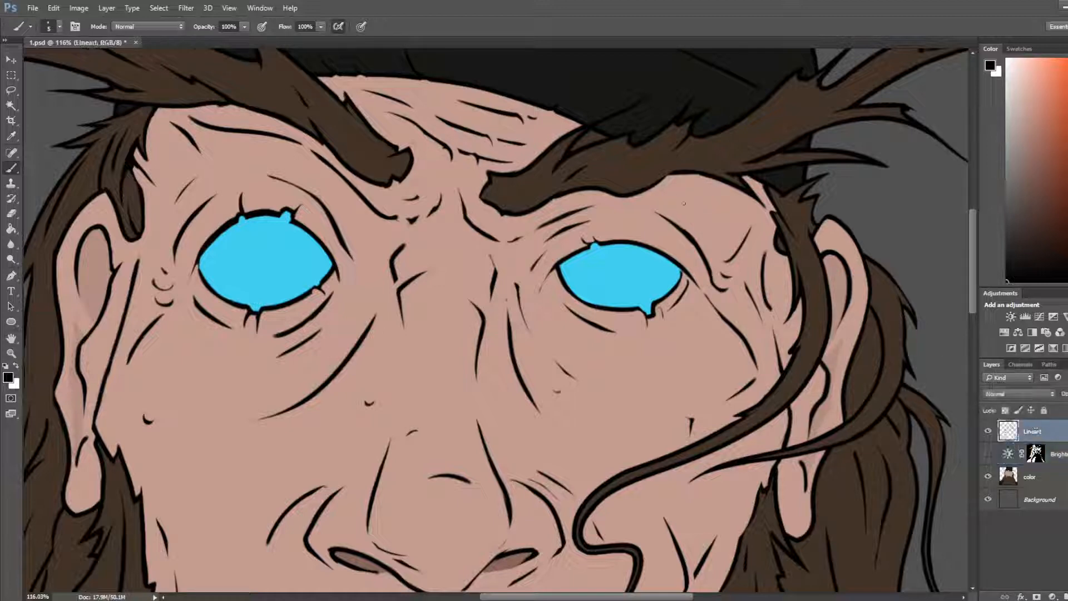
key(bracketright)
key(bracketright)
key(e)
key(b)
key(e)
key(b)
drag(658, 195, 747, 213)
key(ctrl+z)
key(e)
drag(637, 208, 703, 202)
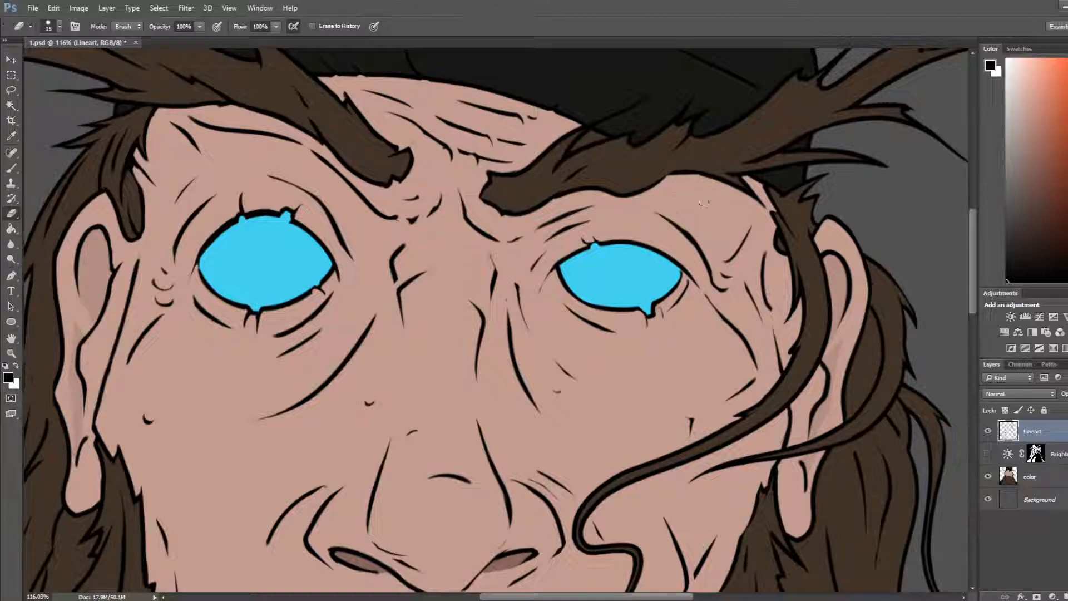
Step: Erase the upper tip of the wrinkle line slanting above the smaller eye's outer corner
key(b)
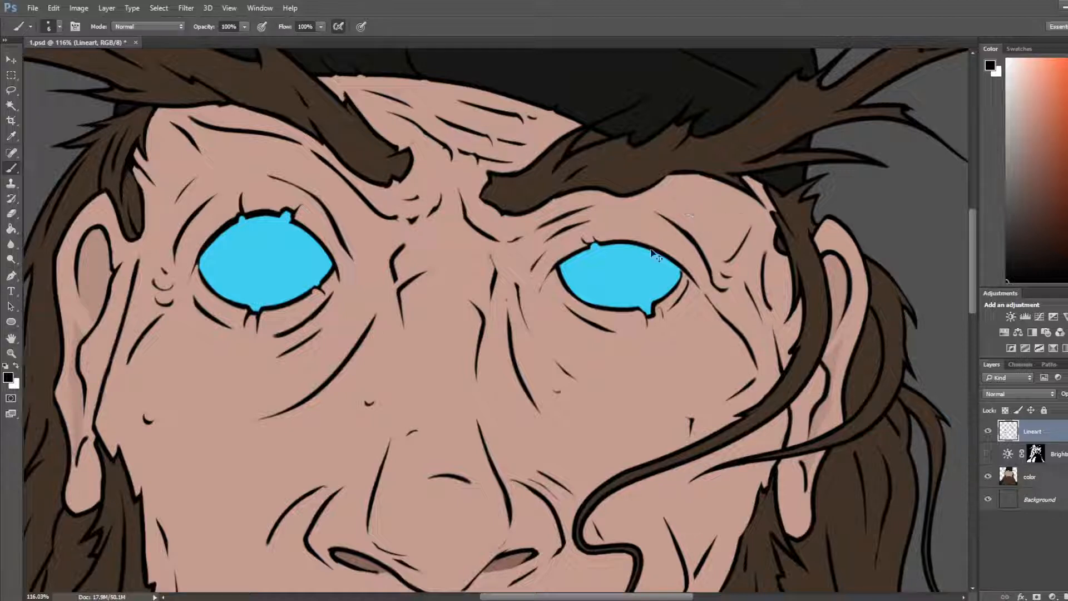
key(e)
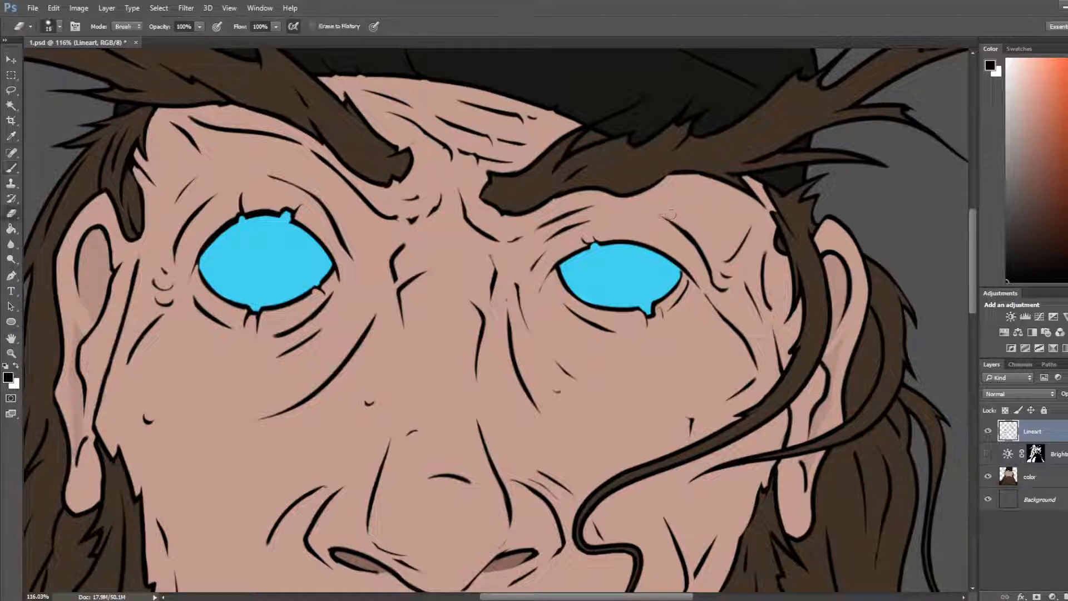
drag(662, 214, 681, 221)
click(1036, 476)
key(b)
alt+click(648, 299)
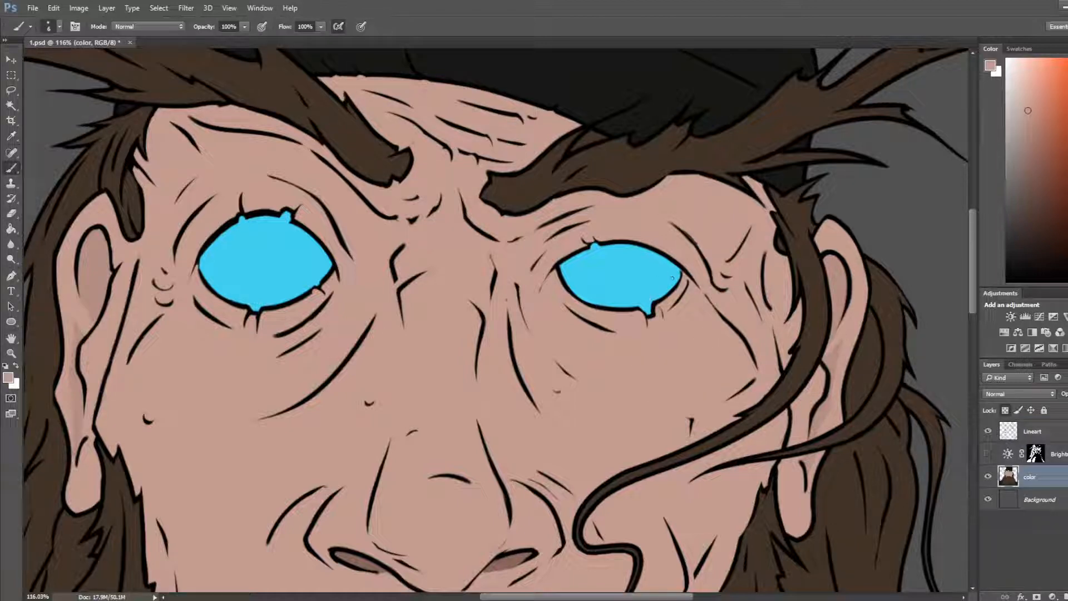
key(bracketright)
key(bracketright)
key(bracketright)
key(bracketright)
key(bracketright)
key(bracketright)
key(bracketright)
click(987, 452)
click(1035, 454)
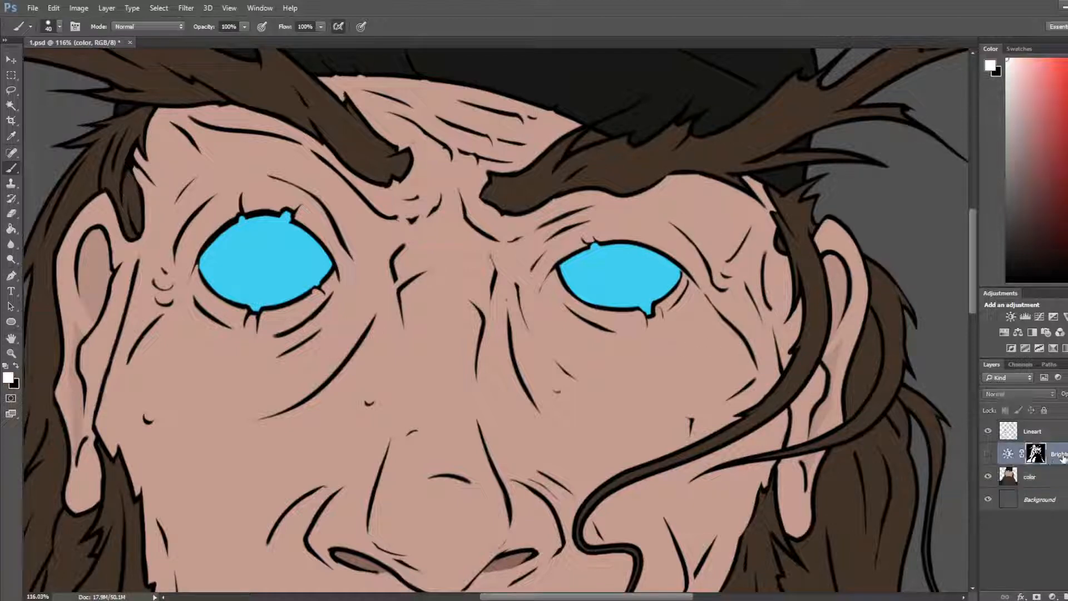
Step: Sample black from the eyebrow outline and draw a curved wrinkle above the smaller eye on the Lineart layer
click(1033, 431)
key(i)
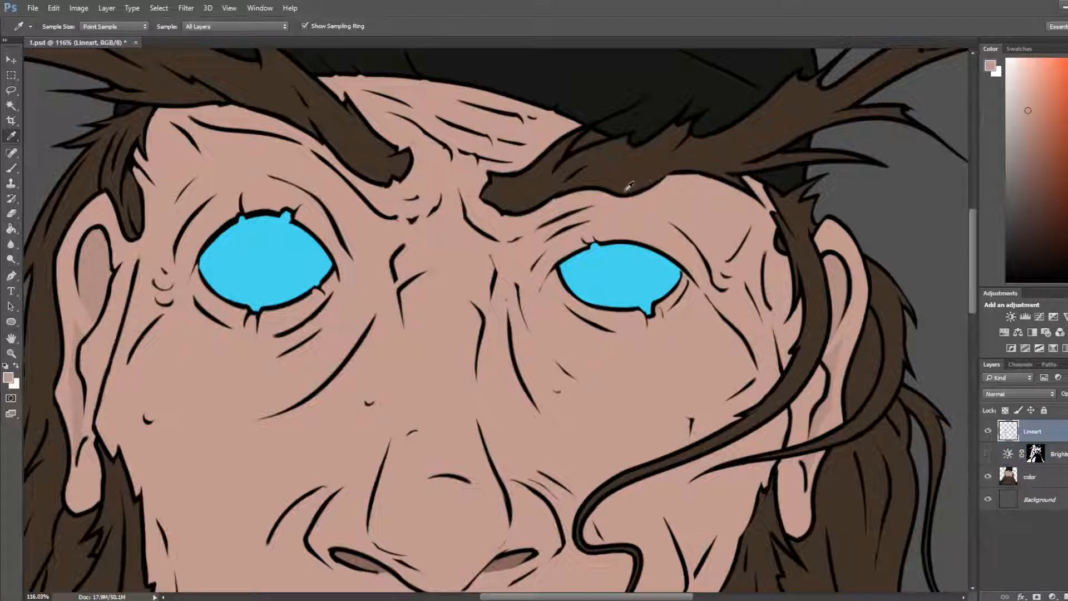
click(630, 190)
key(b)
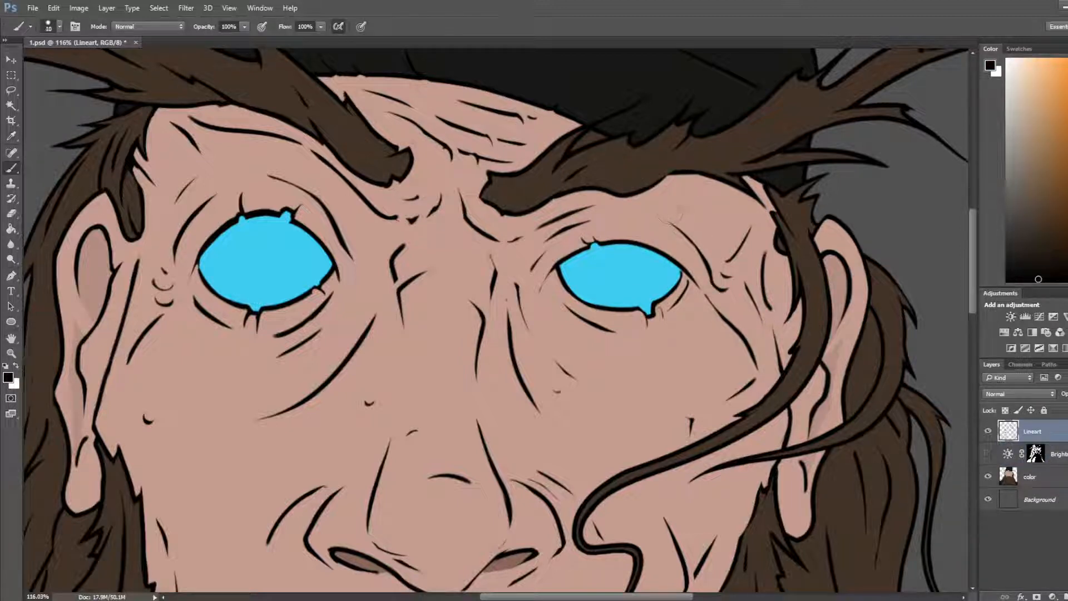
click(1038, 477)
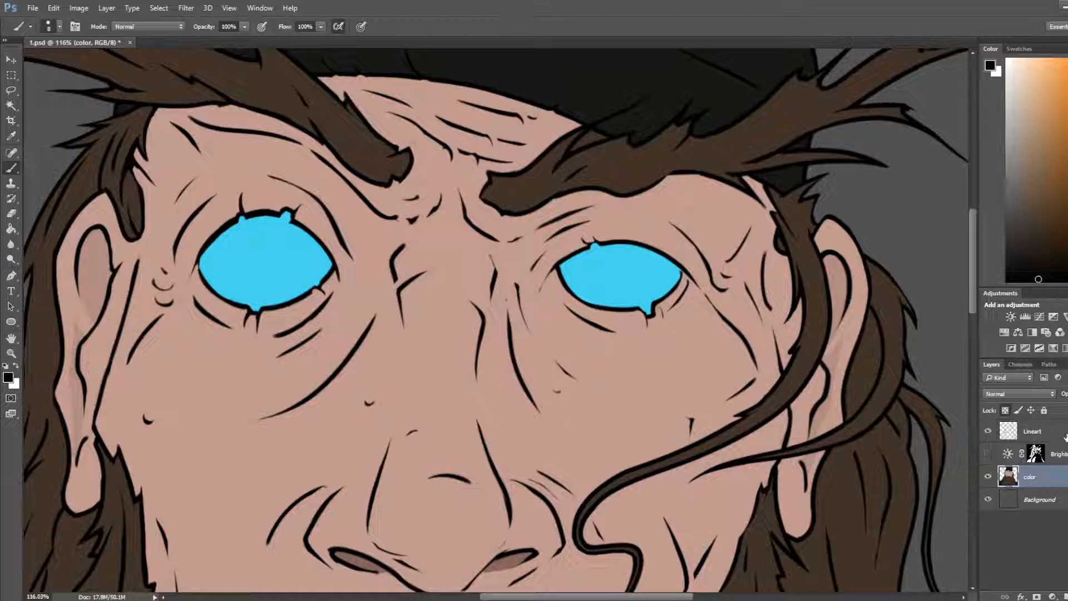
click(1064, 431)
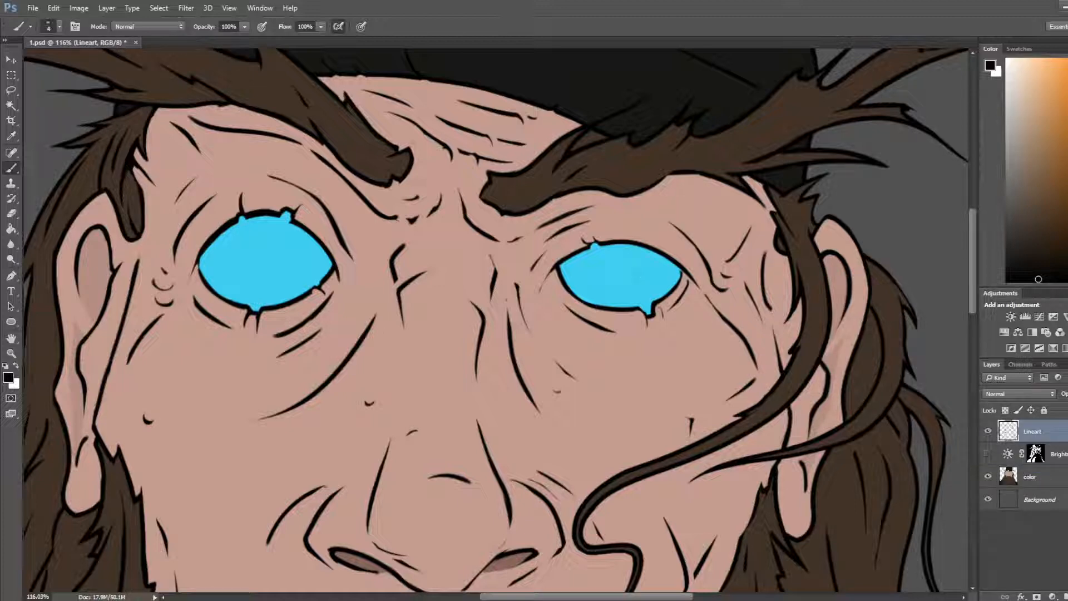
key(e)
mouse_move(683, 216)
mouse_down()
mouse_move(671, 222)
mouse_move(723, 215)
mouse_up()
key(b)
key(e)
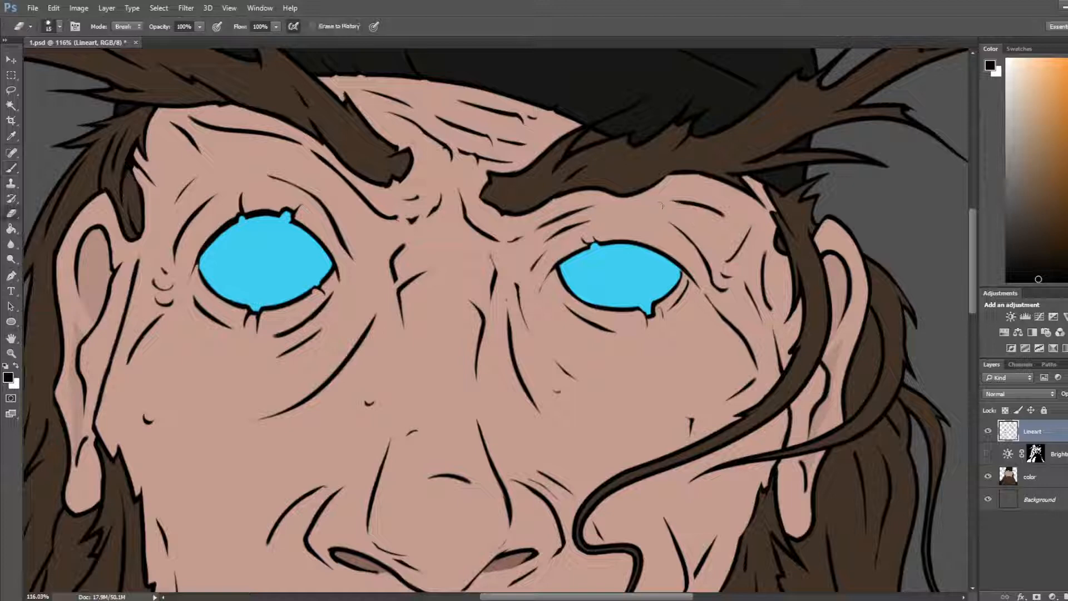
Step: Extend the new wrinkle under the eyebrow at both ends, towards the nose and towards the temple
key(b)
mouse_move(655, 199)
mouse_down()
mouse_move(699, 214)
mouse_move(682, 192)
mouse_move(722, 209)
mouse_up()
key(e)
key(b)
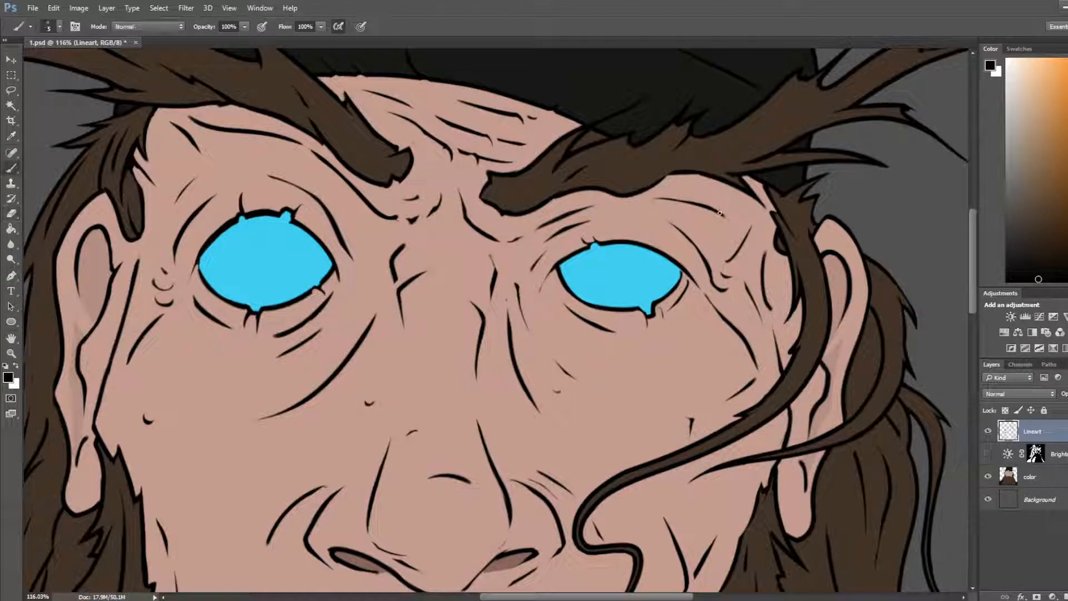
key(e)
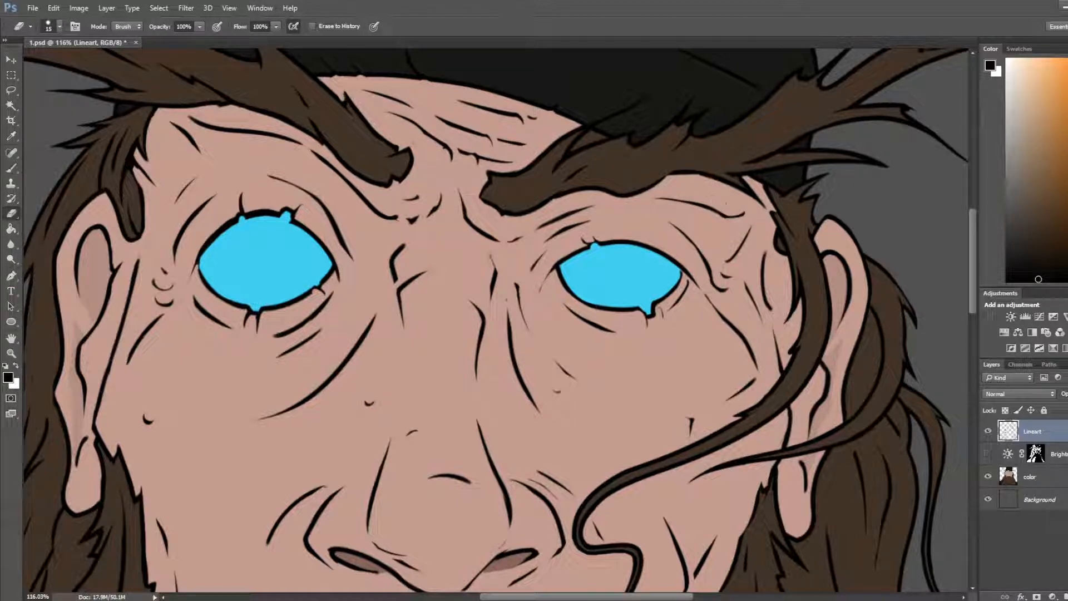
key(b)
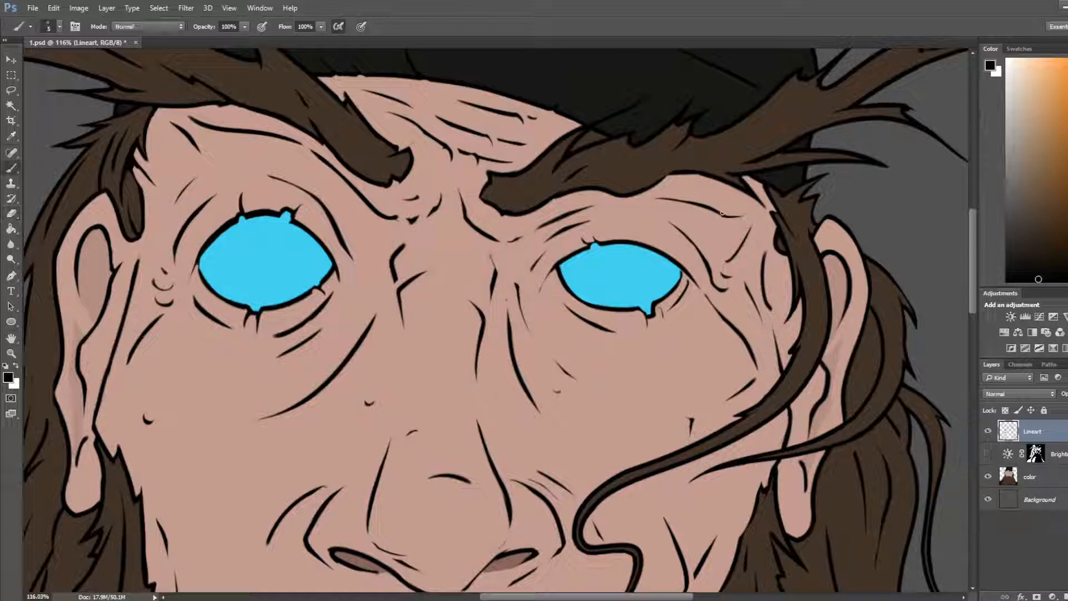
Step: Erase a gap near the new wrinkle's temple end so a short separate tick remains, refining the nearby lines
key(e)
mouse_move(747, 209)
mouse_down()
mouse_move(725, 218)
mouse_move(747, 210)
mouse_move(726, 204)
mouse_move(745, 205)
mouse_move(715, 224)
mouse_up()
key(b)
key(e)
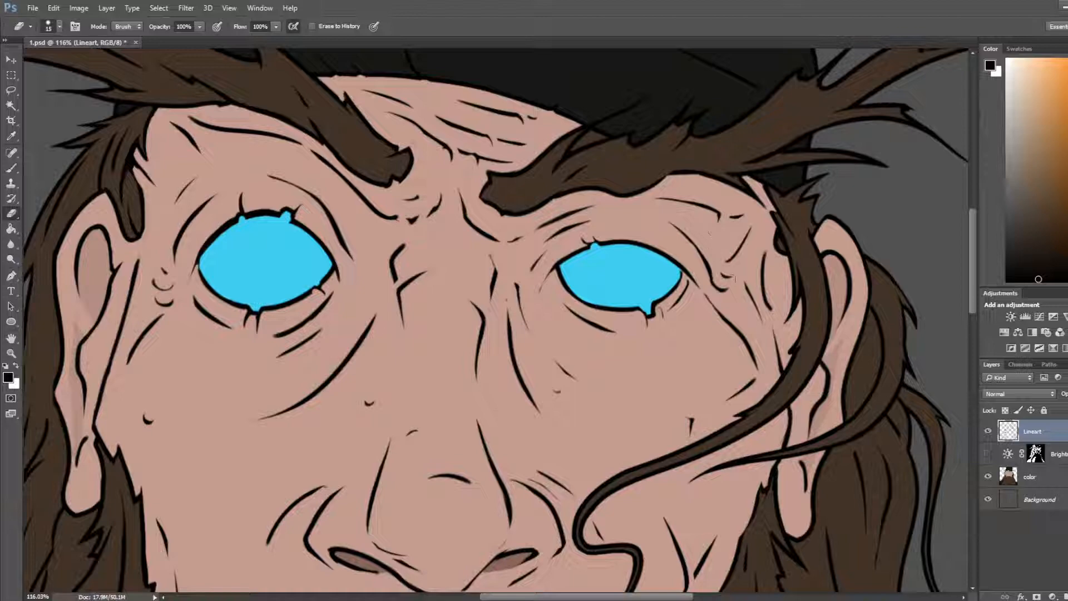
Step: Add a short slanted wrinkle between the new brow wrinkle and the fold above the smaller eye's outer corner
scroll(509, 258, down, 6)
scroll(547, 275, up, 3)
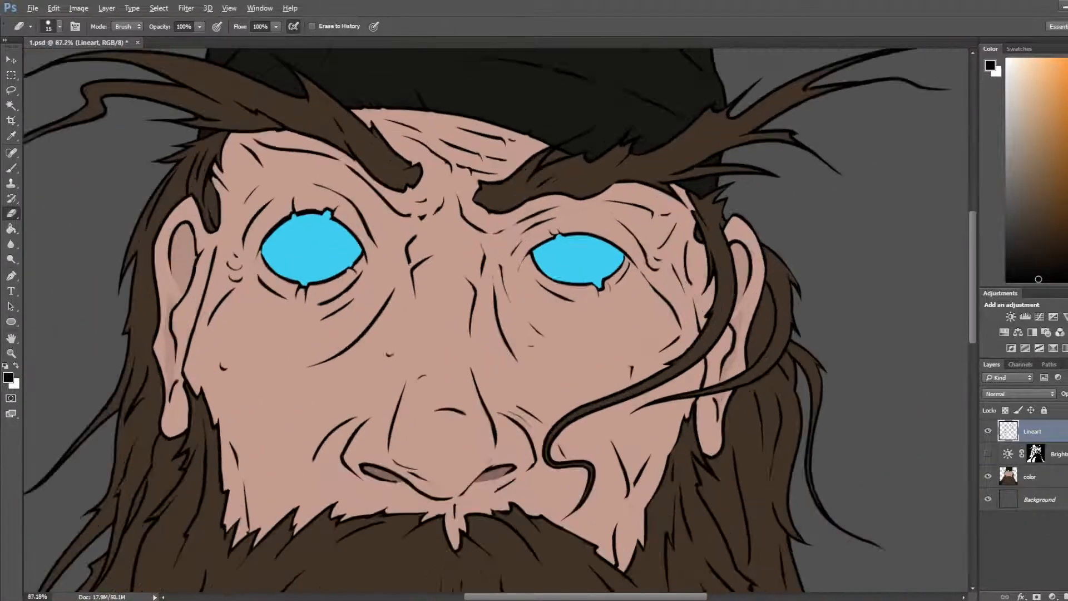
scroll(772, 215, up, 1)
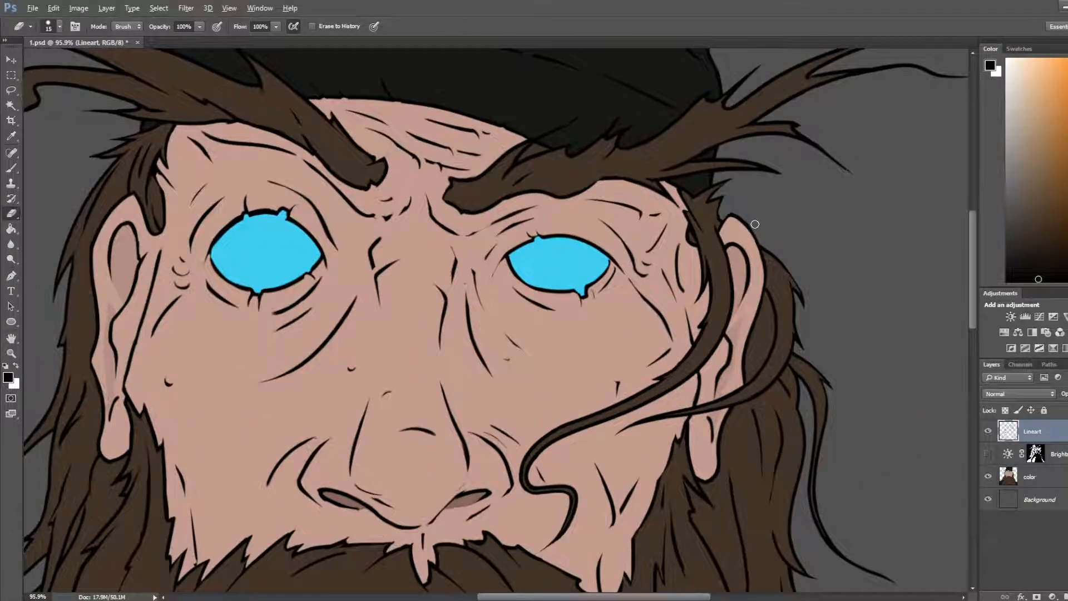
scroll(755, 224, up, 3)
key(b)
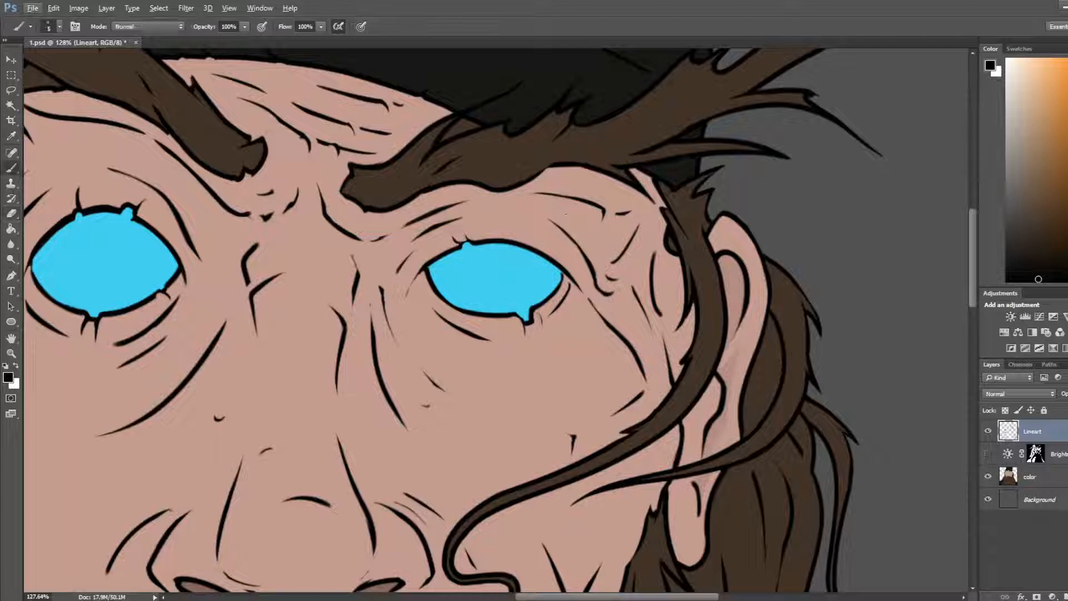
key(e)
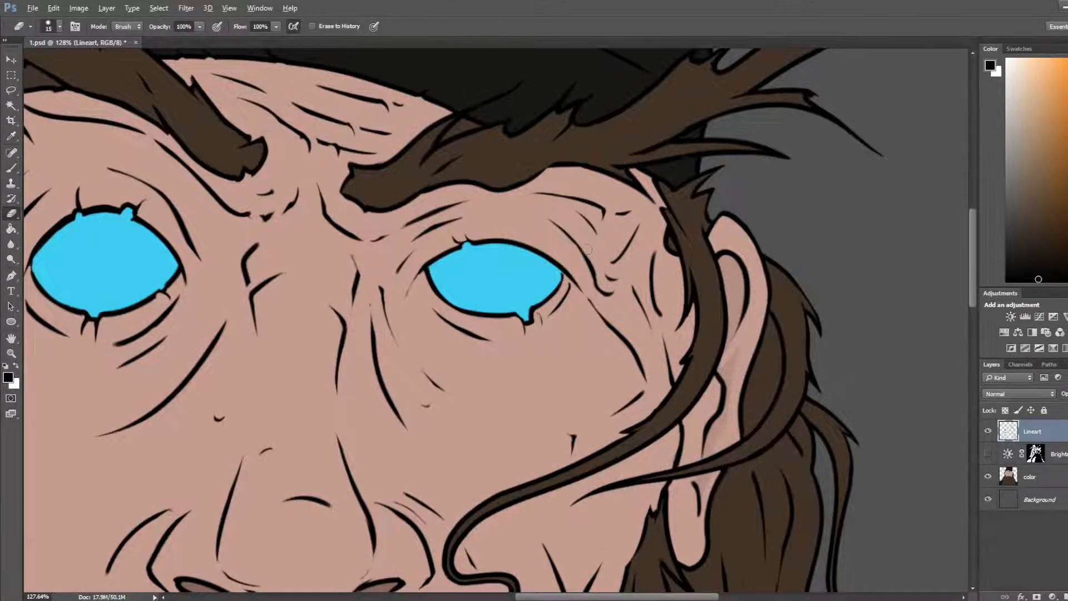
Step: Show the Brightness/Contrast 1 layer again and select its mask with white as the foreground color
scroll(586, 249, down, 6)
click(988, 453)
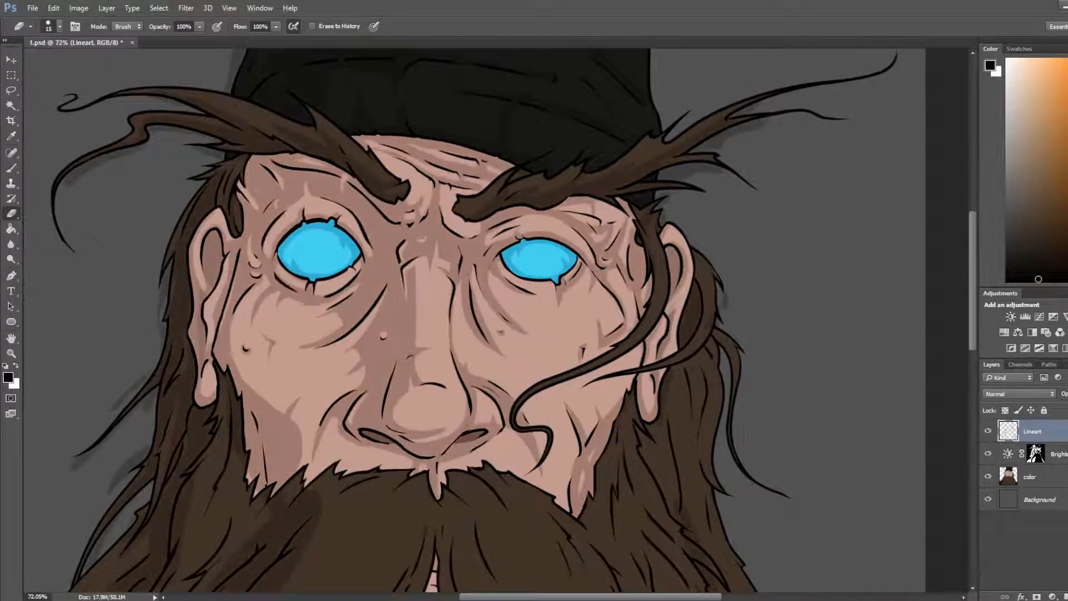
click(1036, 454)
key(x)
scroll(581, 195, up, 2)
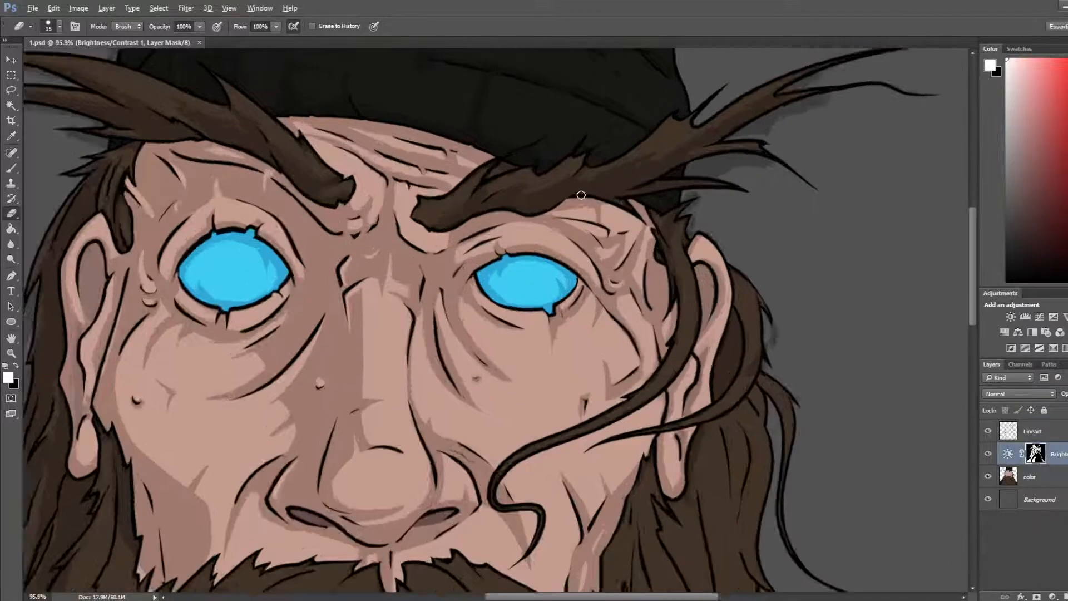
Step: Paint mask shadow along the new brow wrinkle towards the temple, above the smaller eye's outer corner
scroll(581, 194, up, 2)
key(b)
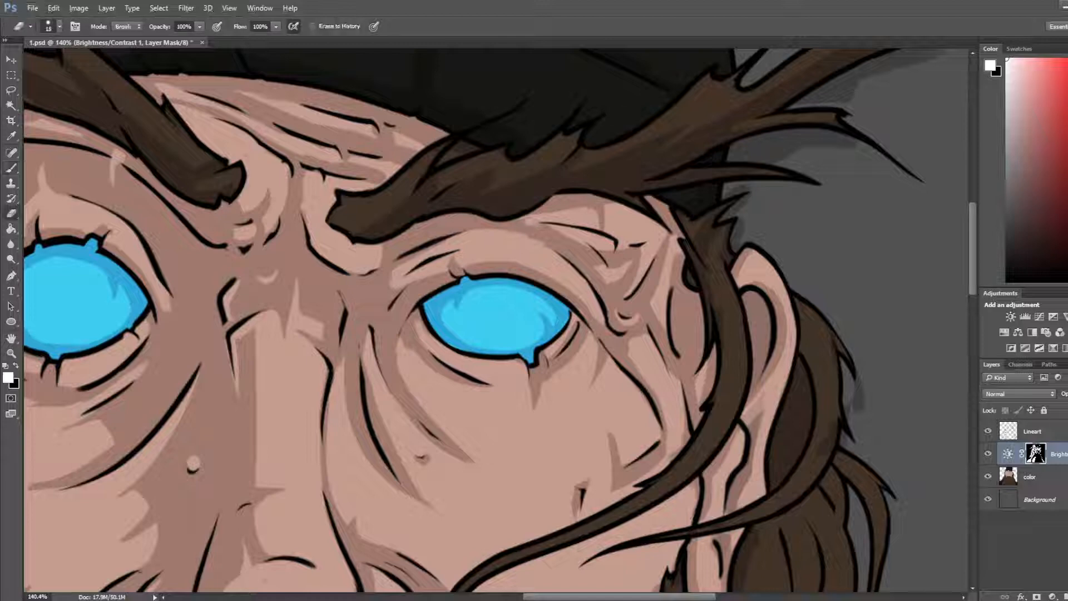
mouse_move(554, 230)
mouse_down()
mouse_move(604, 248)
mouse_move(599, 276)
mouse_up()
key(e)
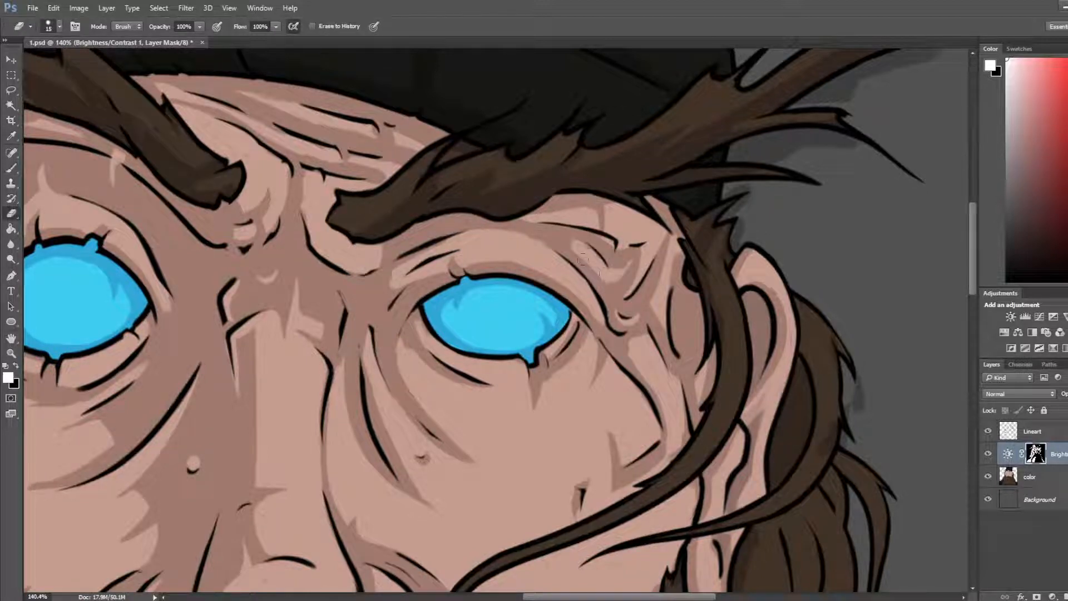
key(b)
key(b)
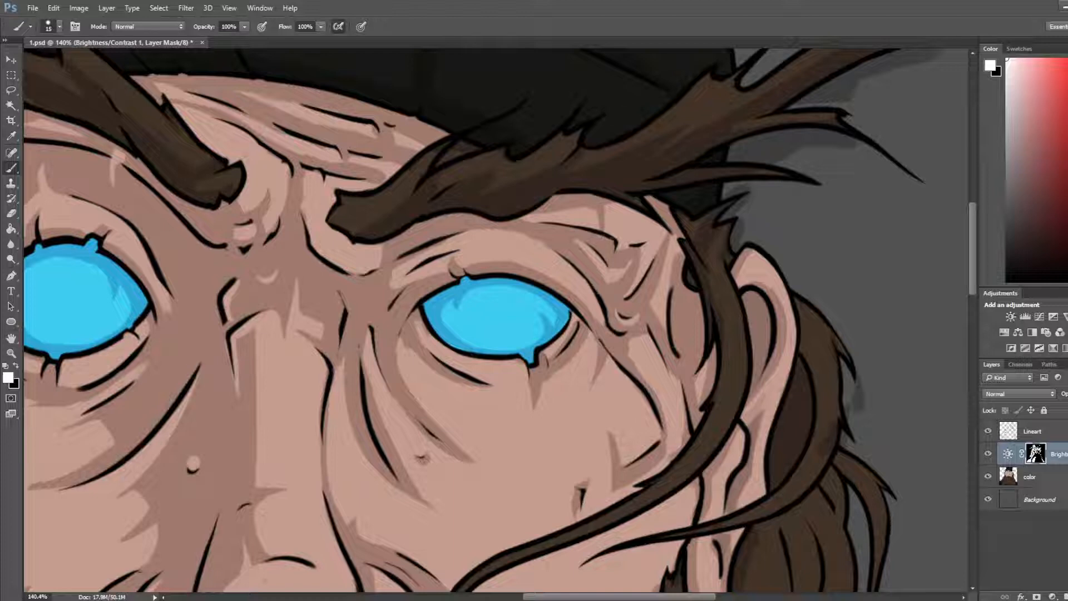
drag(644, 247, 663, 232)
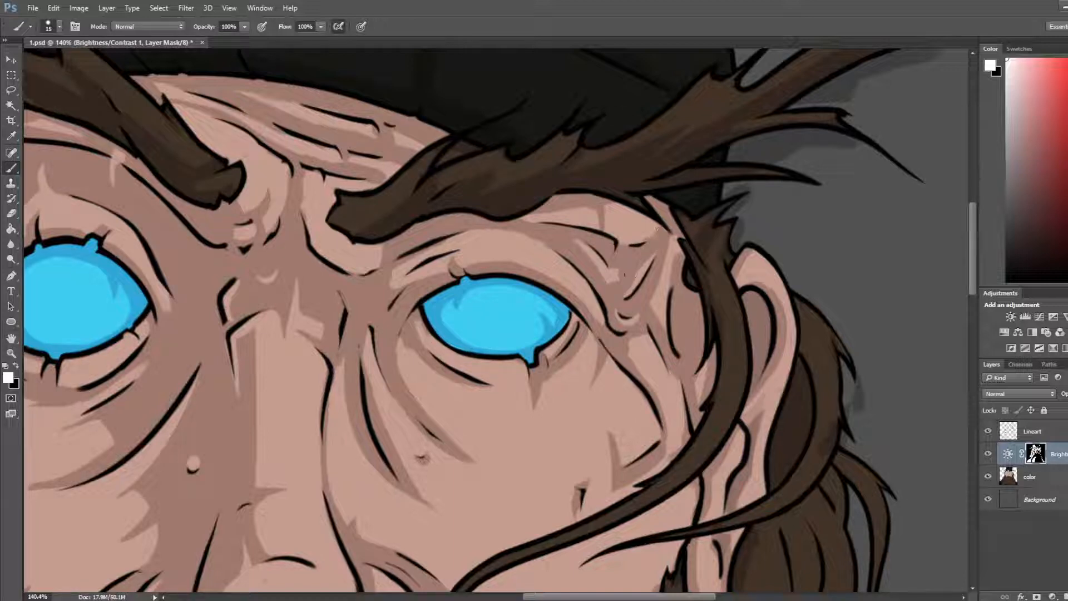
Step: Refine the mask shadows around the short slanted wrinkle and extend them along the temple beside the hair strand
key(e)
mouse_move(615, 292)
mouse_down()
mouse_move(638, 267)
mouse_move(612, 278)
mouse_up()
key(b)
drag(627, 239, 629, 232)
key(e)
key(b)
key(e)
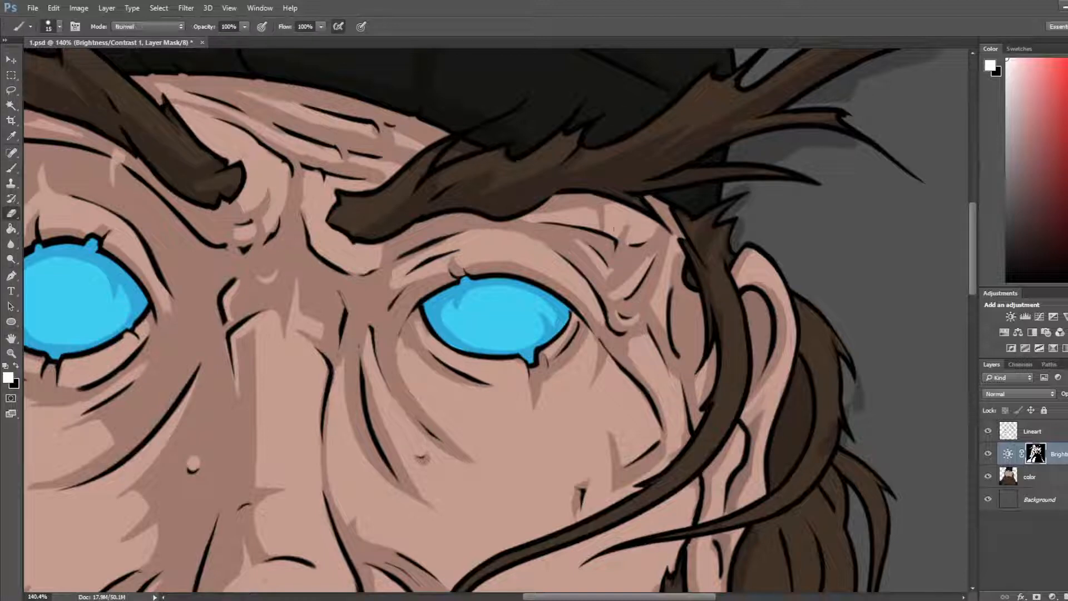
key(b)
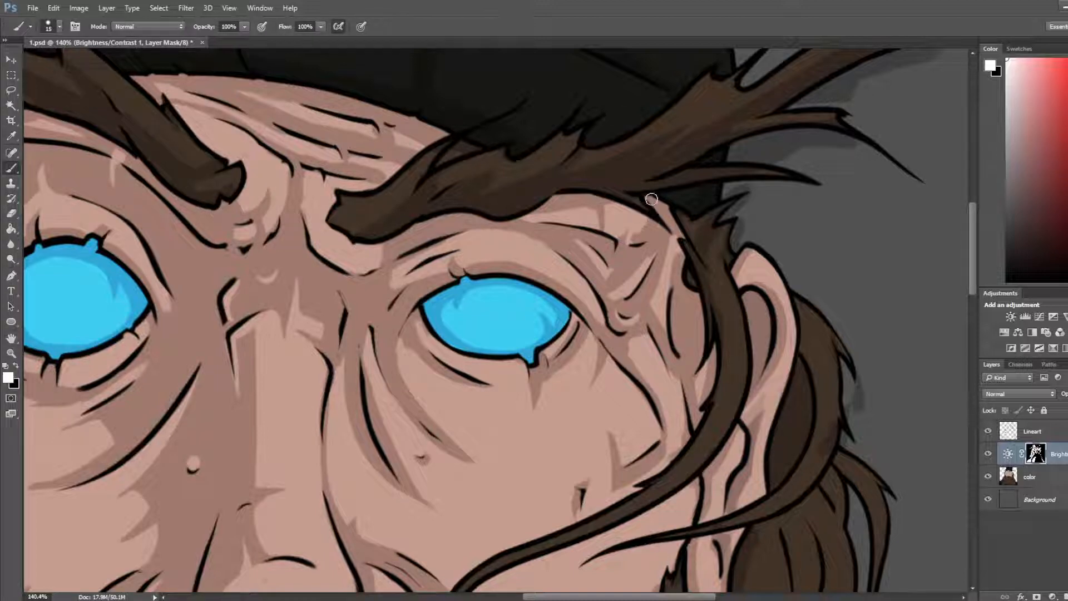
drag(673, 229, 683, 271)
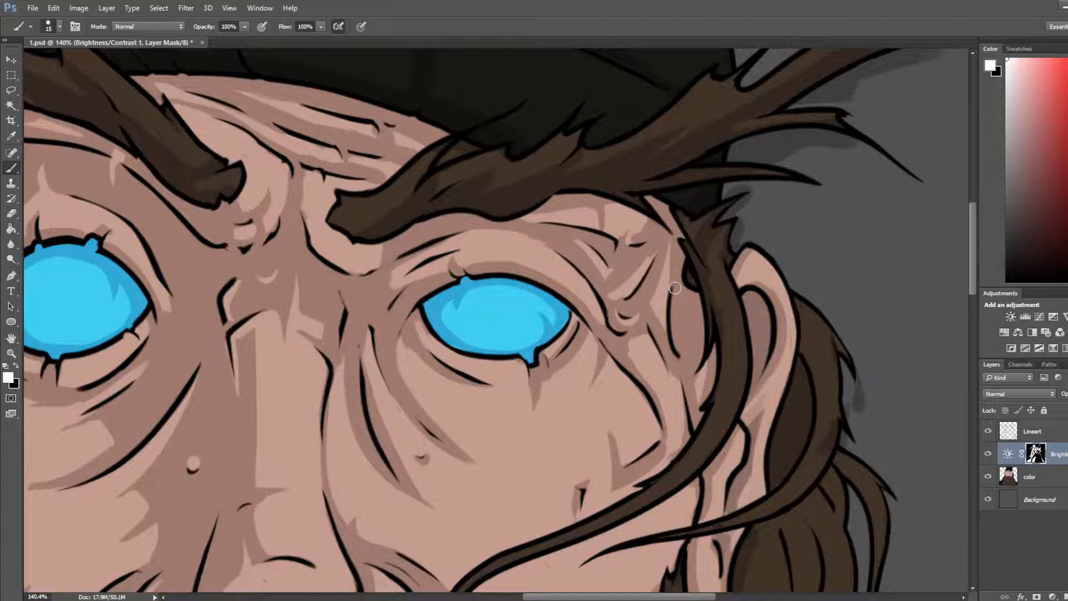
Step: Erase the long curved wrinkle at the temple beside the hair strand from the Lineart layer
scroll(675, 287, down, 6)
scroll(668, 272, up, 5)
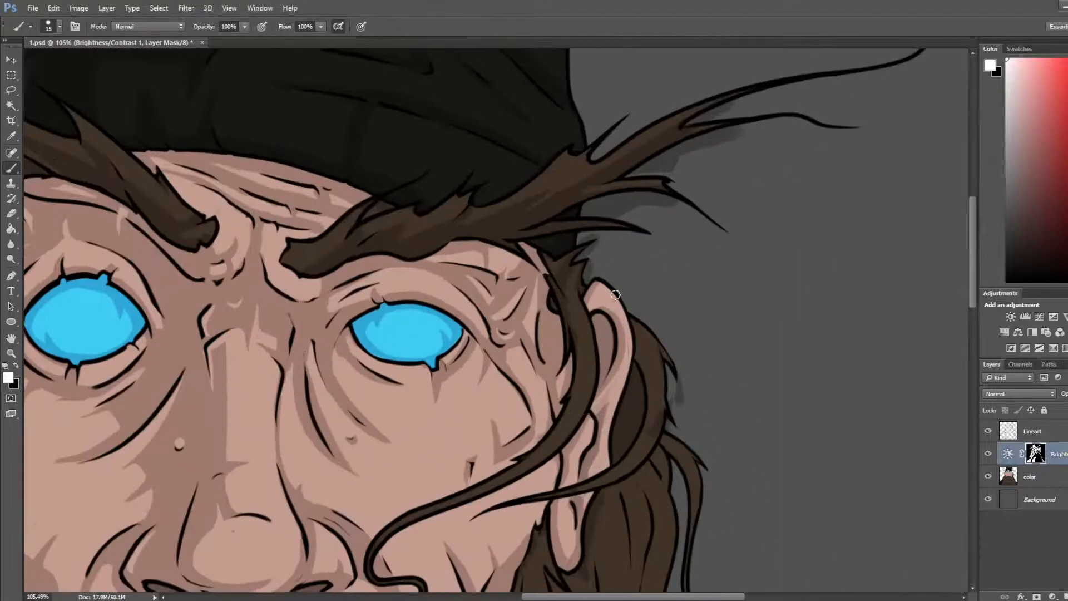
key(e)
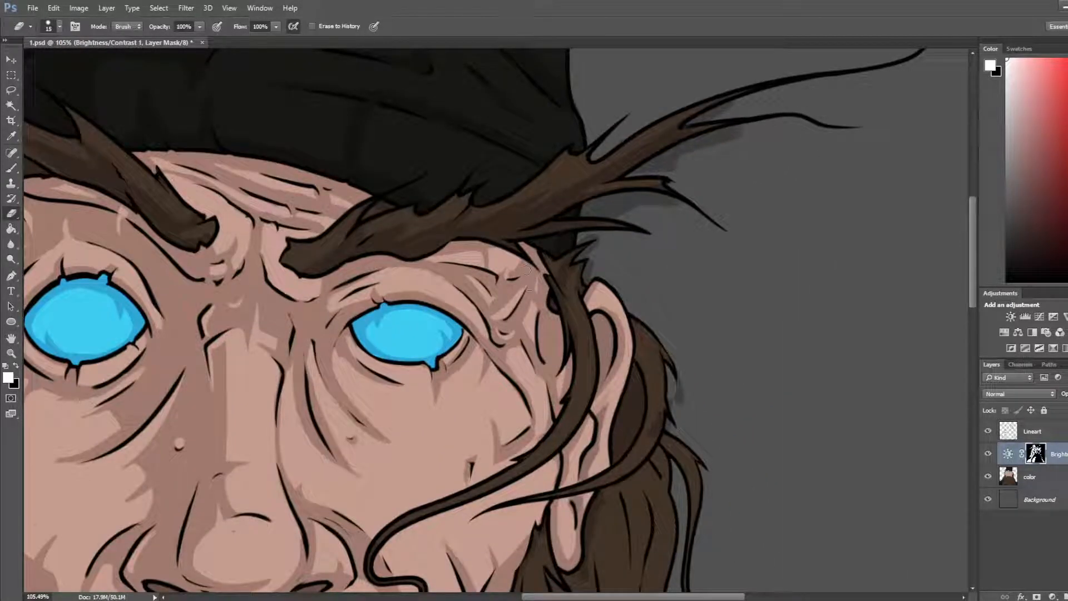
key(b)
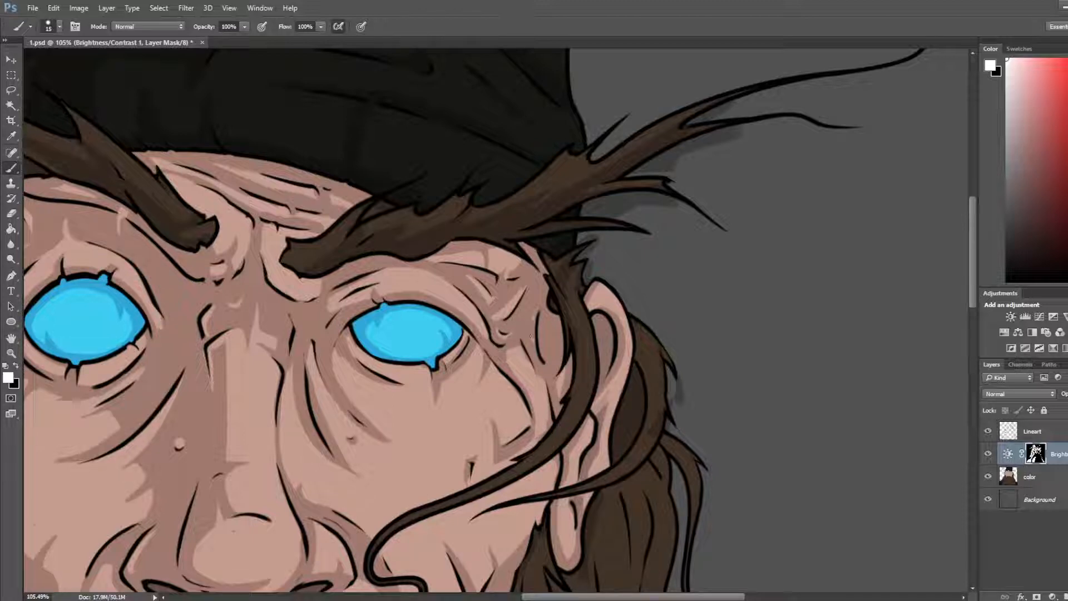
drag(551, 360, 734, 260)
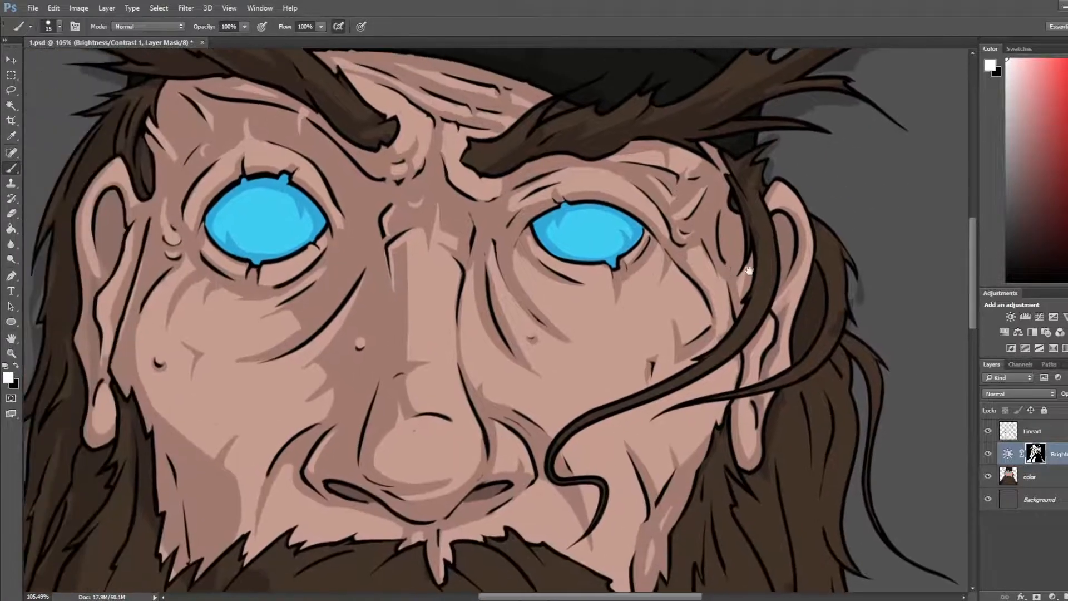
click(1035, 431)
key(e)
drag(717, 212, 723, 263)
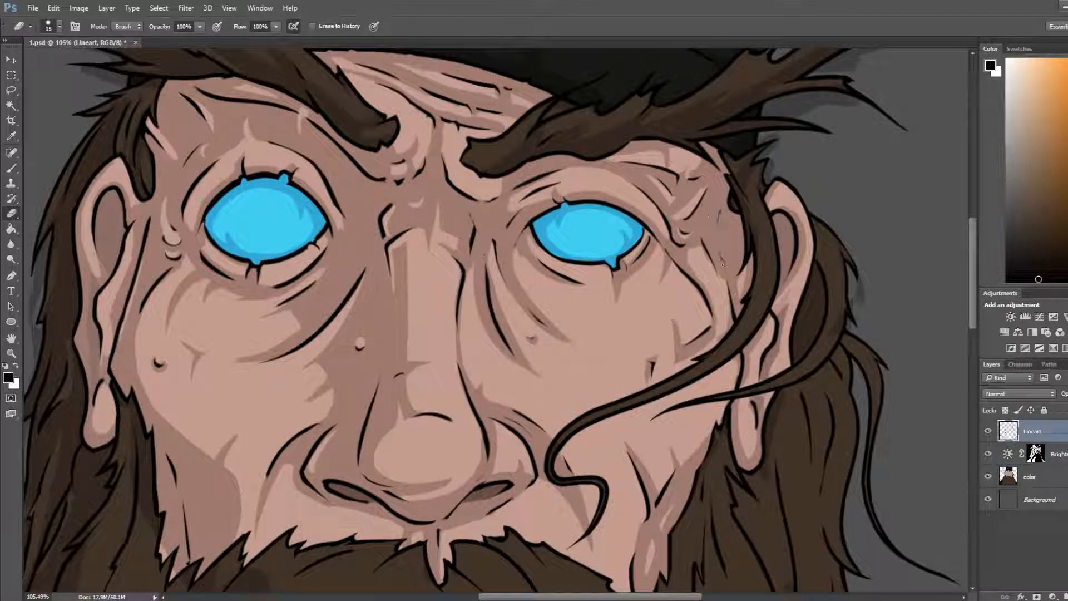
Step: Paint over the leftover marks of the temple wrinkle on the color layer with the sampled skin tone
click(1046, 455)
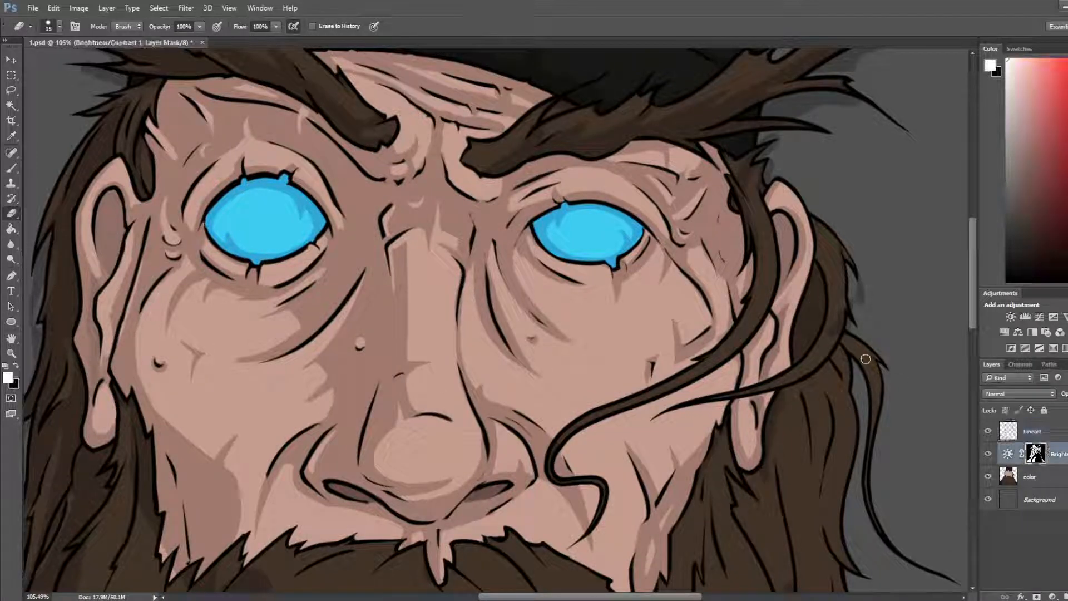
click(1031, 476)
key(b)
alt+click(695, 260)
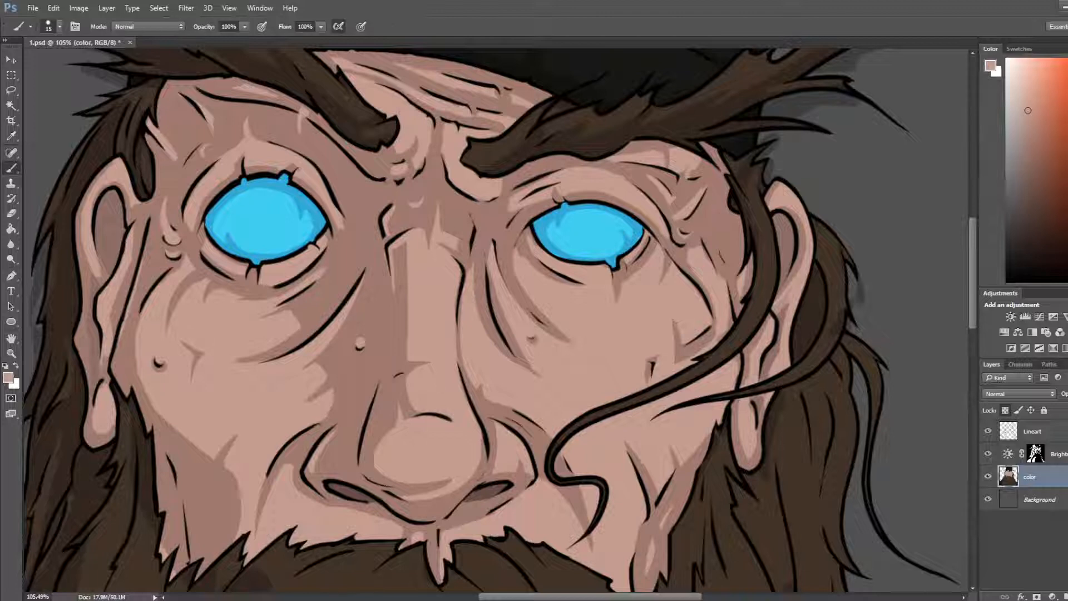
Step: Reshape the temple shadow on the Brightness/Contrast 1 mask, leaving a light streak where the wrinkle was
click(1034, 455)
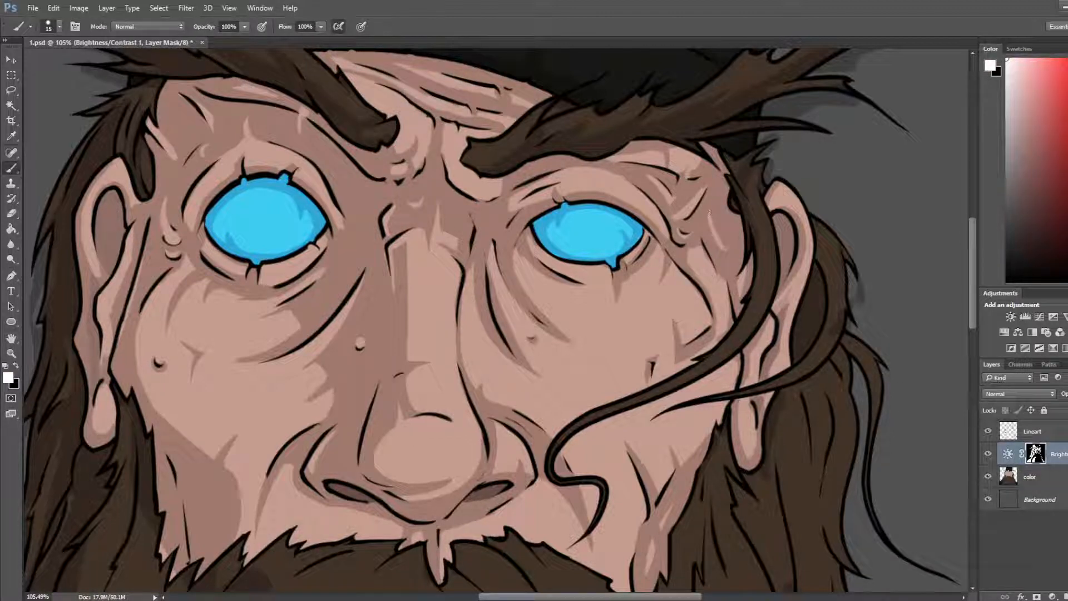
key(e)
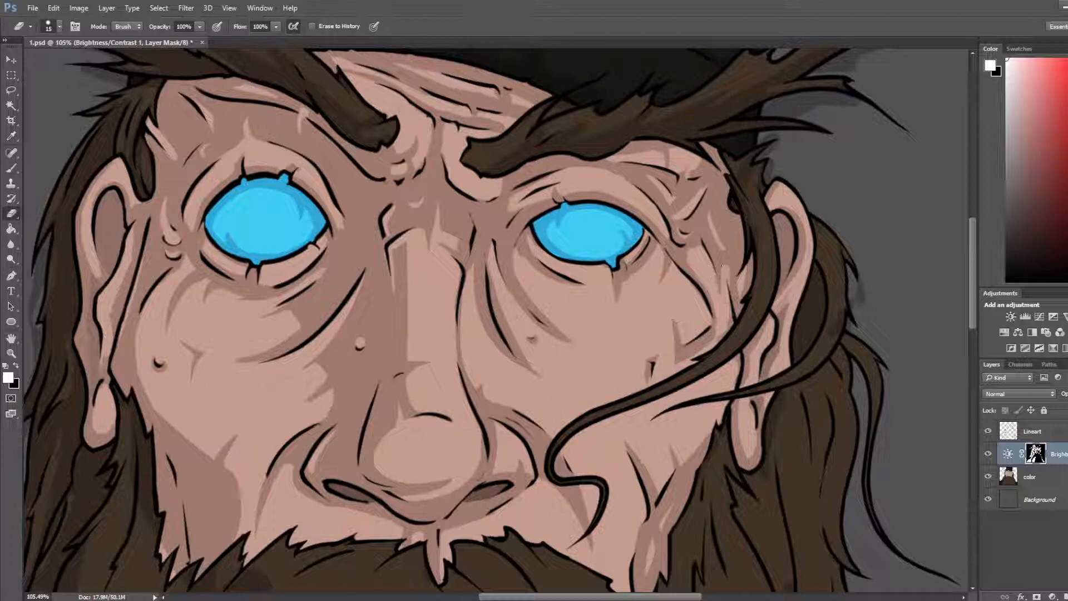
key(b)
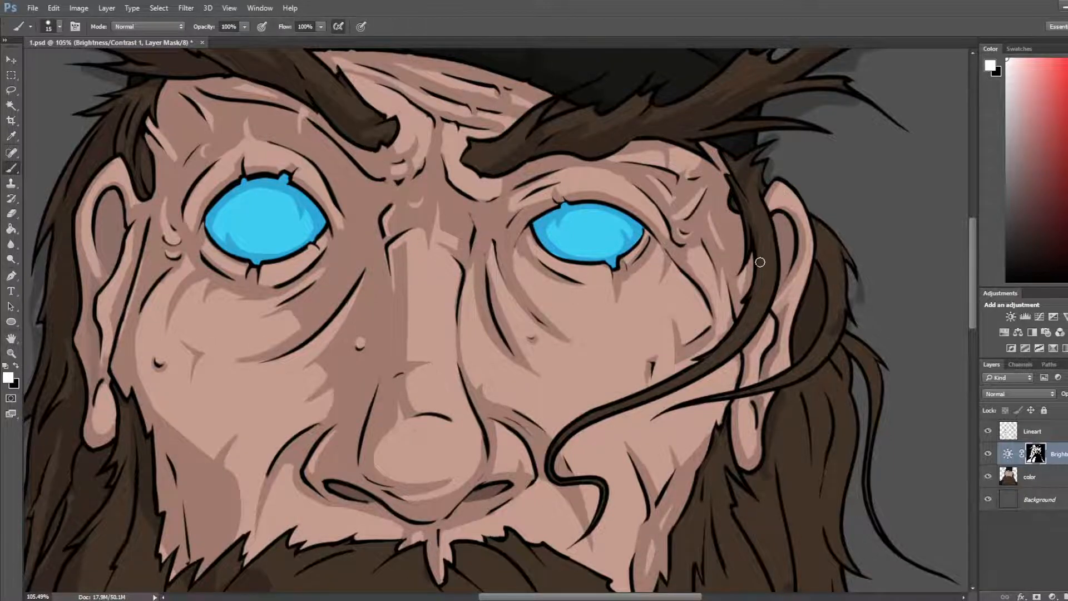
Step: Flip the canvas horizontally and trim the temple shadow on the mask between the hair strand and the eye
scroll(760, 236, down, 5)
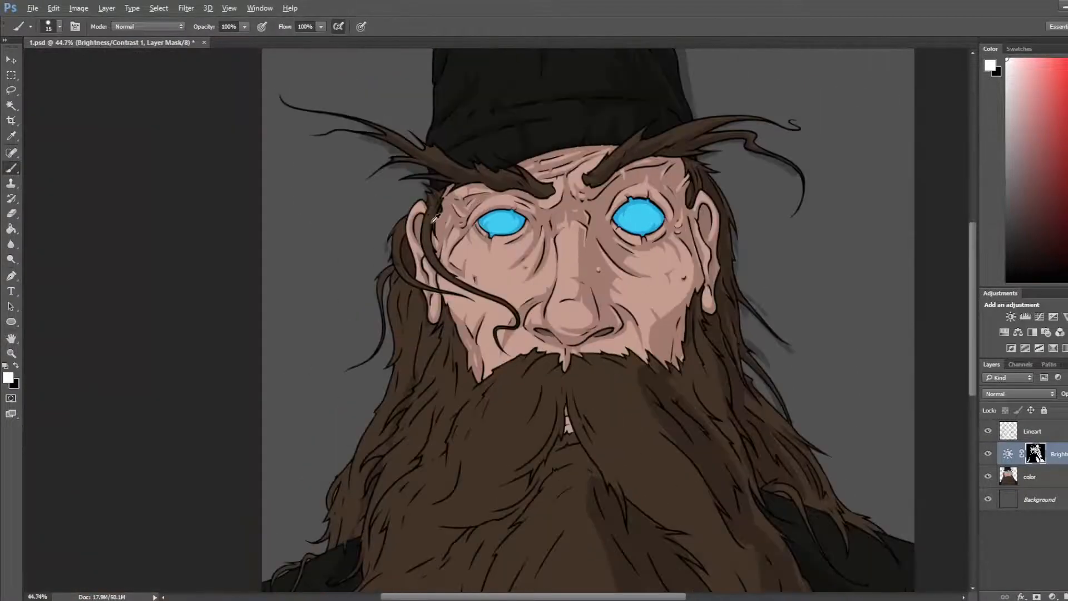
scroll(437, 211, up, 5)
key(e)
drag(443, 218, 452, 287)
key(b)
key(e)
drag(469, 207, 452, 245)
drag(466, 204, 451, 243)
key(b)
drag(462, 201, 454, 258)
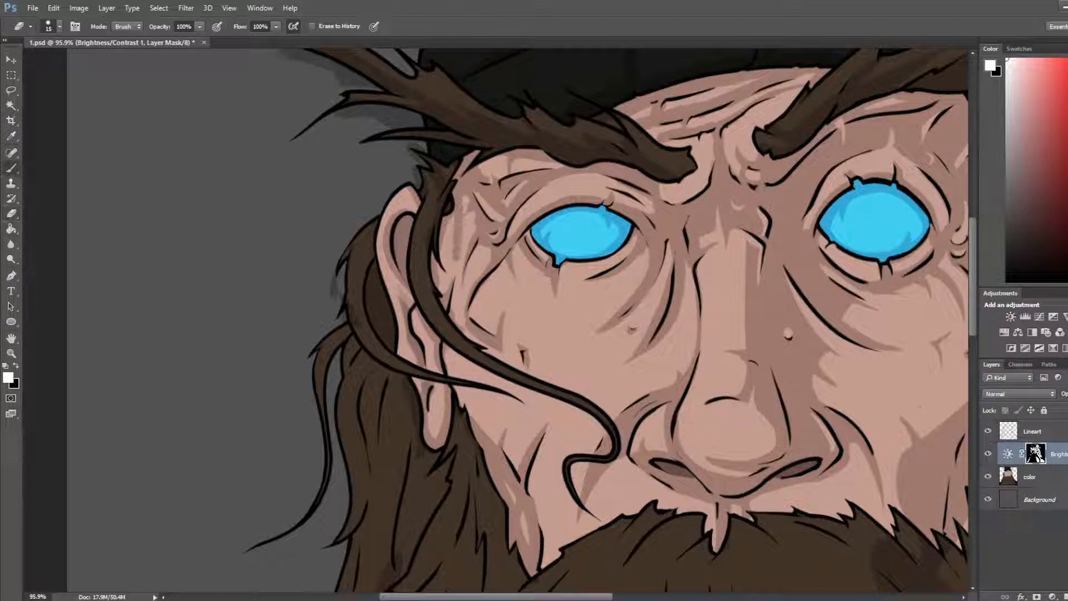
key(e)
drag(461, 204, 454, 258)
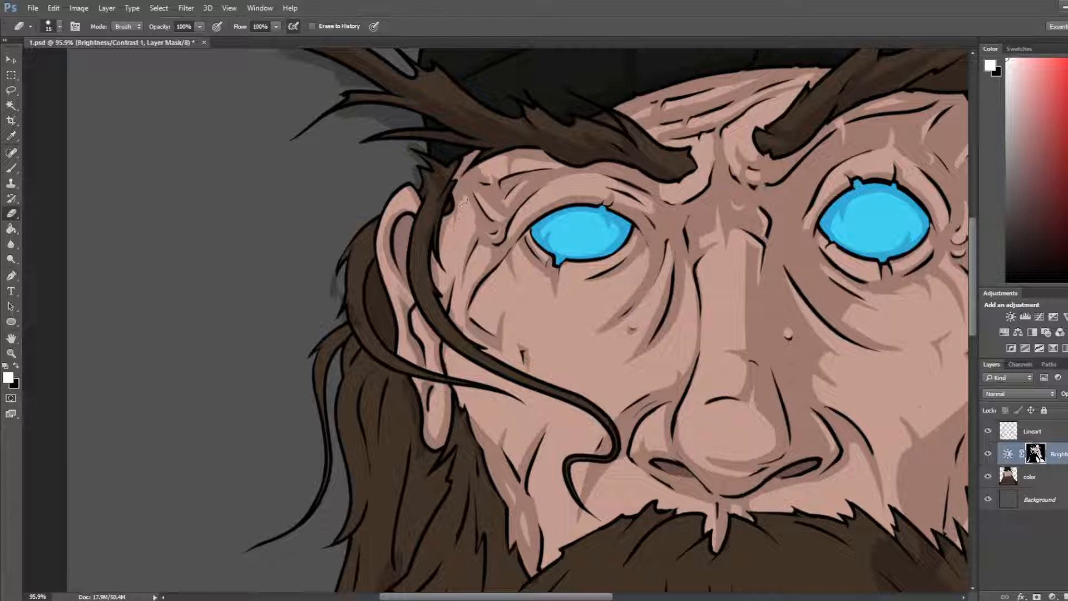
drag(462, 204, 473, 222)
Step: Shade the hair lock behind the ear and paint a cast shadow along the thin loose strand beside it
drag(531, 318, 474, 235)
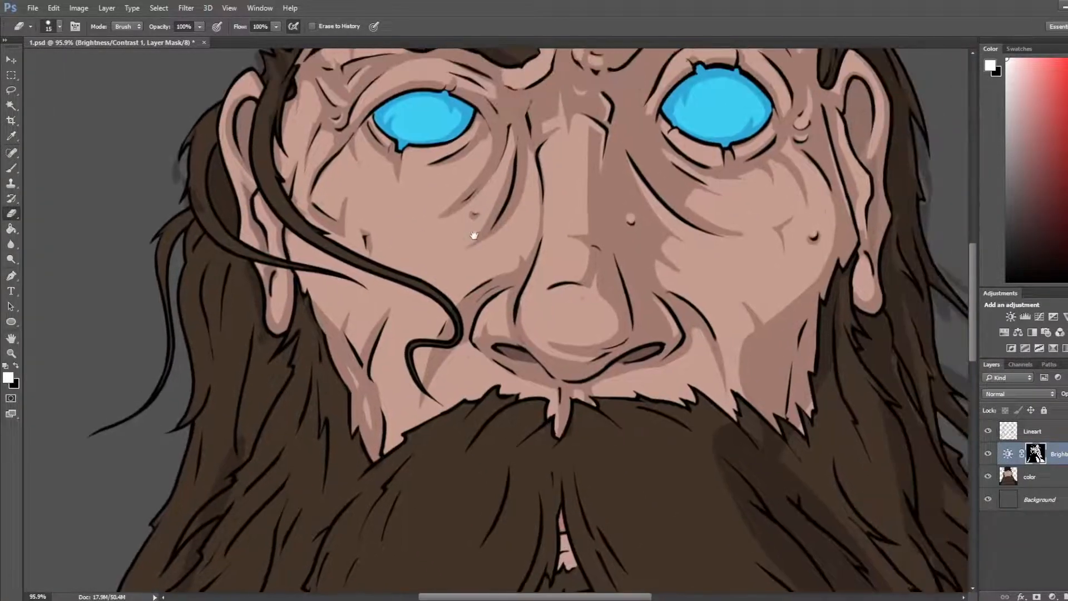
key(b)
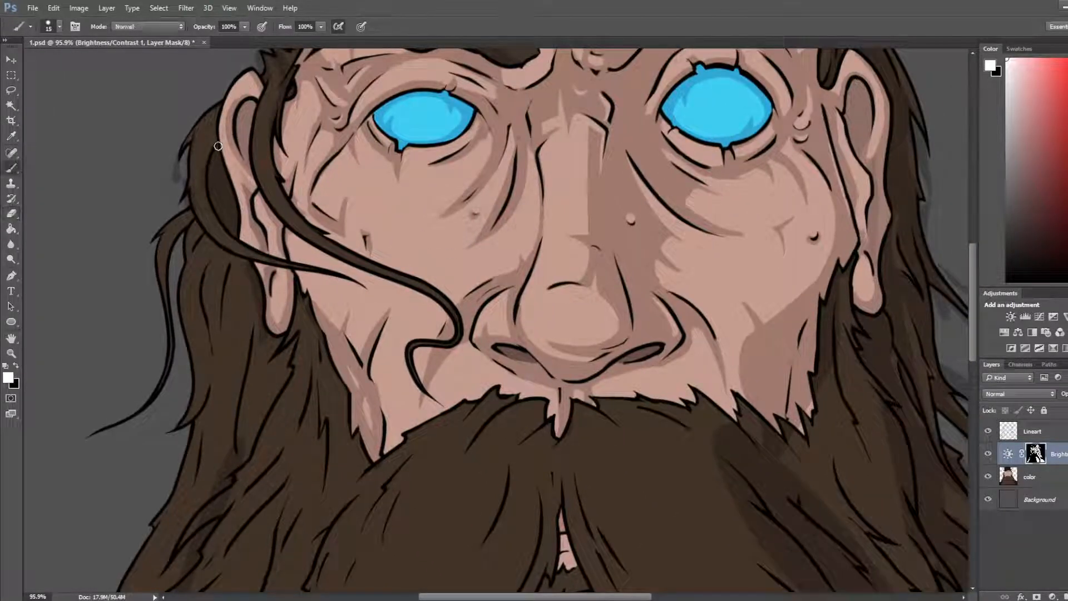
key(e)
key(b)
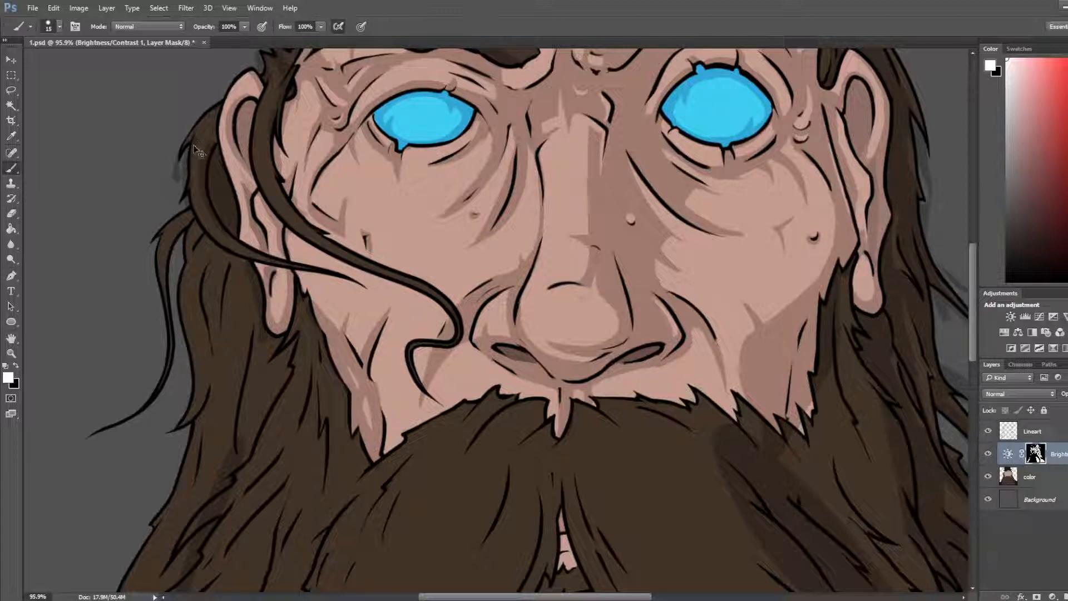
key(e)
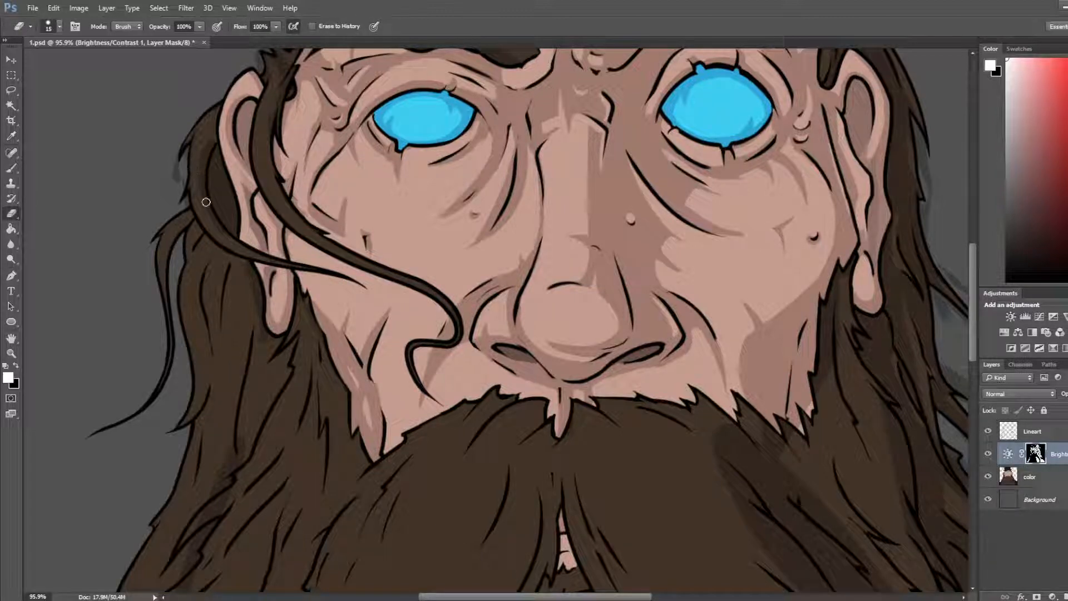
scroll(206, 201, down, 1)
drag(240, 173, 295, 169)
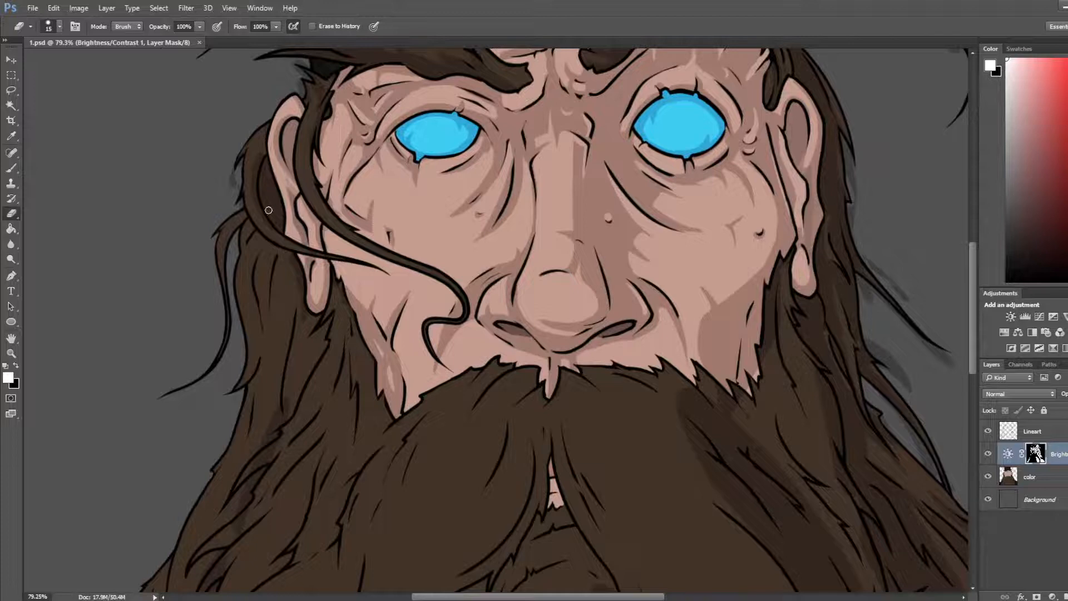
drag(272, 216, 270, 184)
key(b)
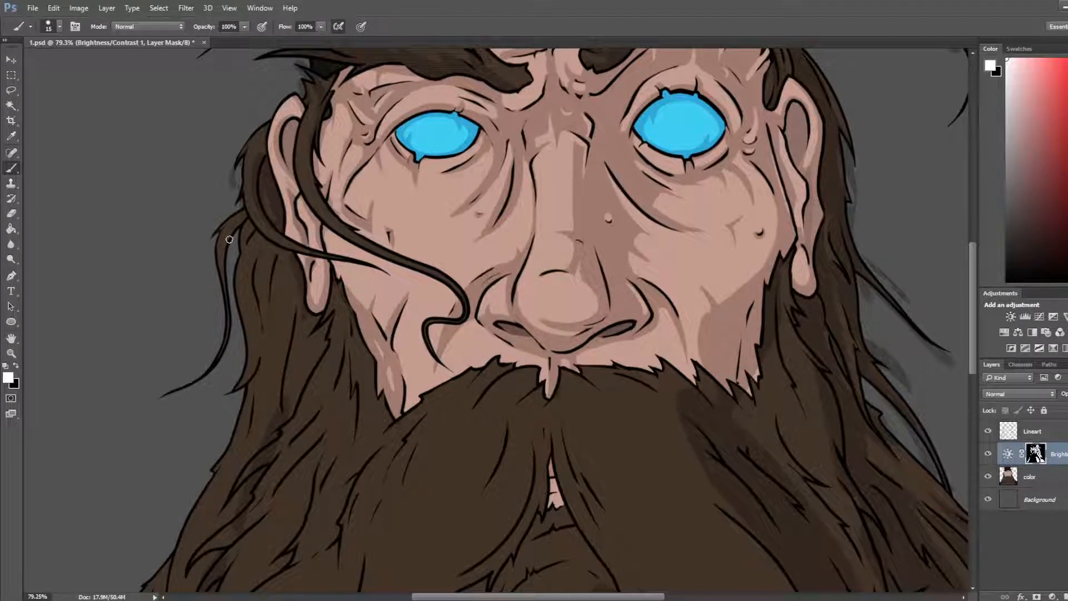
mouse_move(230, 239)
mouse_down()
mouse_move(218, 349)
mouse_move(236, 330)
mouse_move(230, 304)
mouse_move(215, 369)
mouse_up()
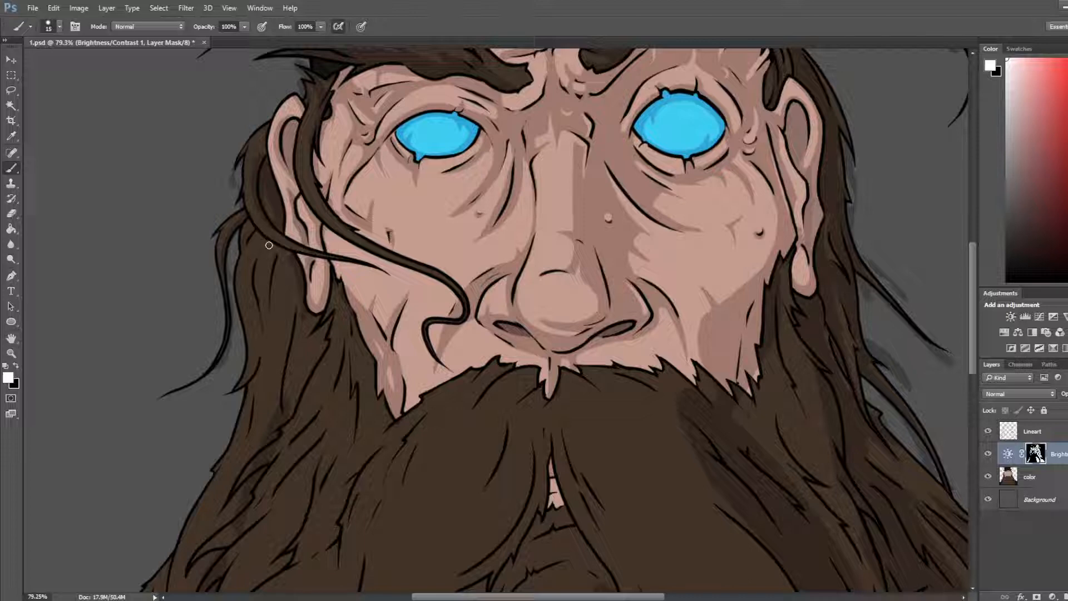
Step: Paint mask shadows on the long hair below the earlobe and trim their edges along the hair lines
key(bracketright)
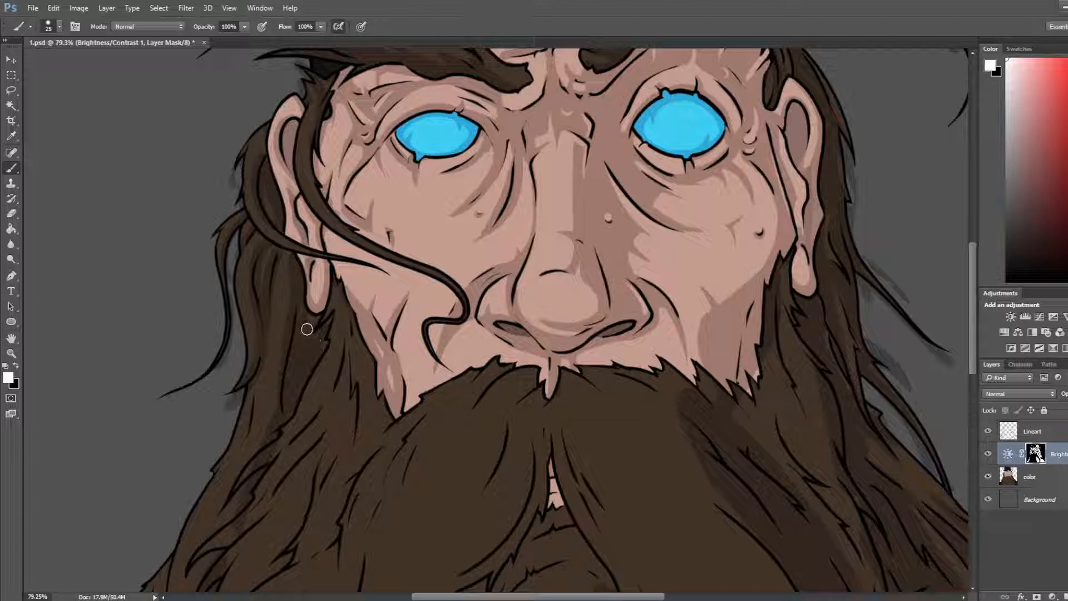
key(bracketleft)
key(bracketleft)
key(bracketleft)
key(e)
key(b)
key(e)
key(b)
key(e)
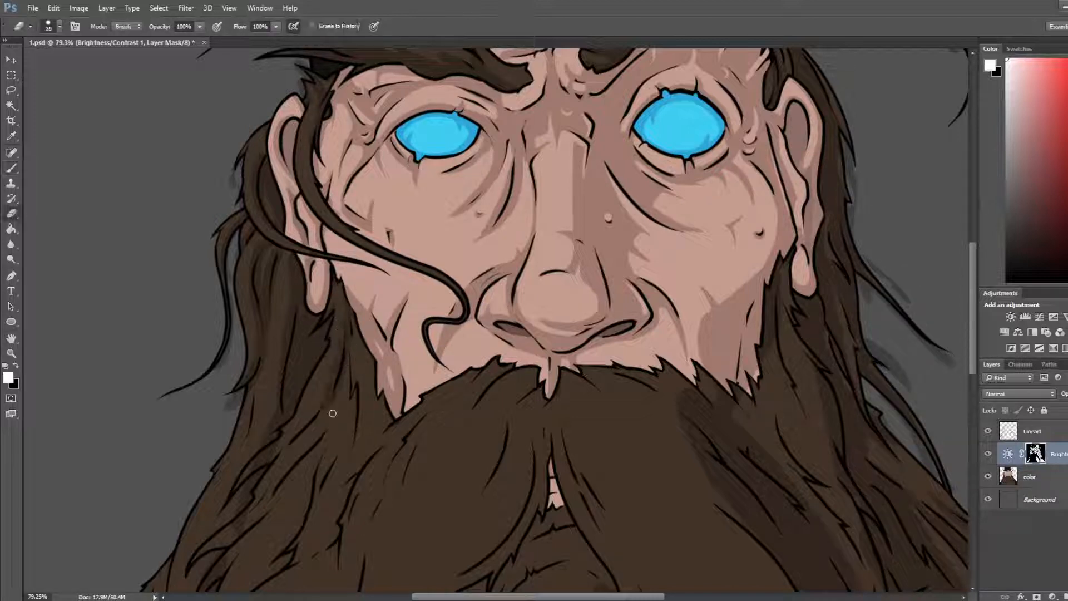
Step: Refine the hair shadow under the earlobe using a size 20 brush and a size 10 eraser
key(bracketleft)
drag(340, 421, 415, 295)
key(b)
key(bracketright)
key(bracketright)
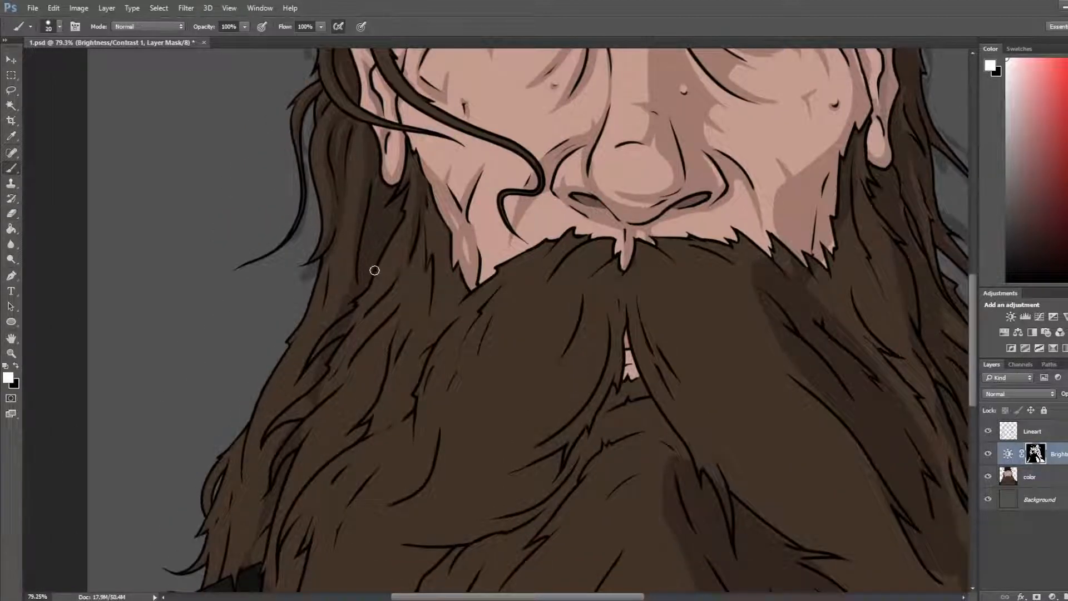
key(e)
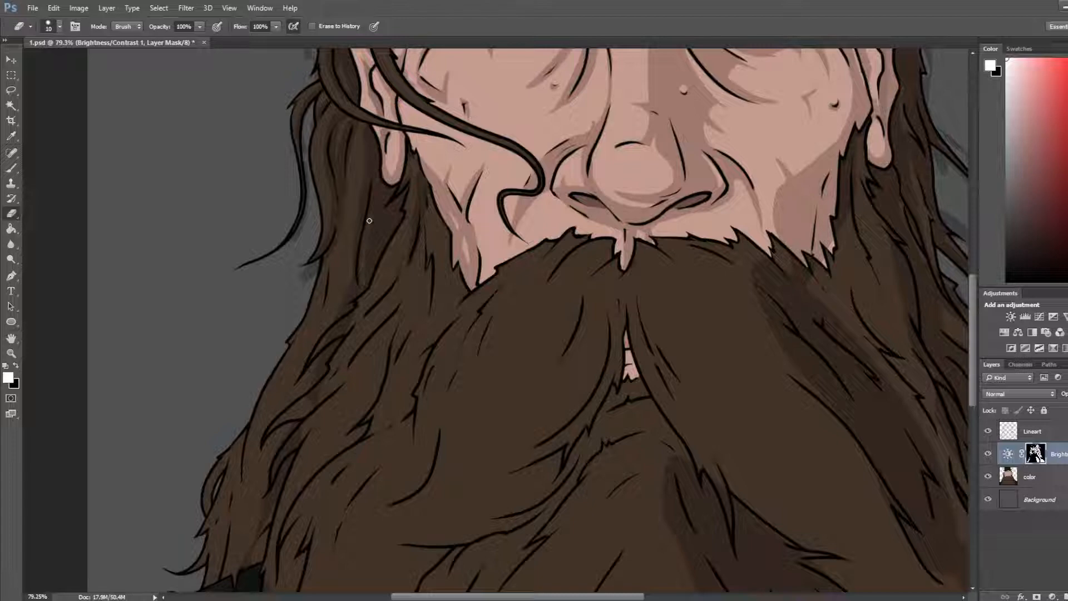
key(b)
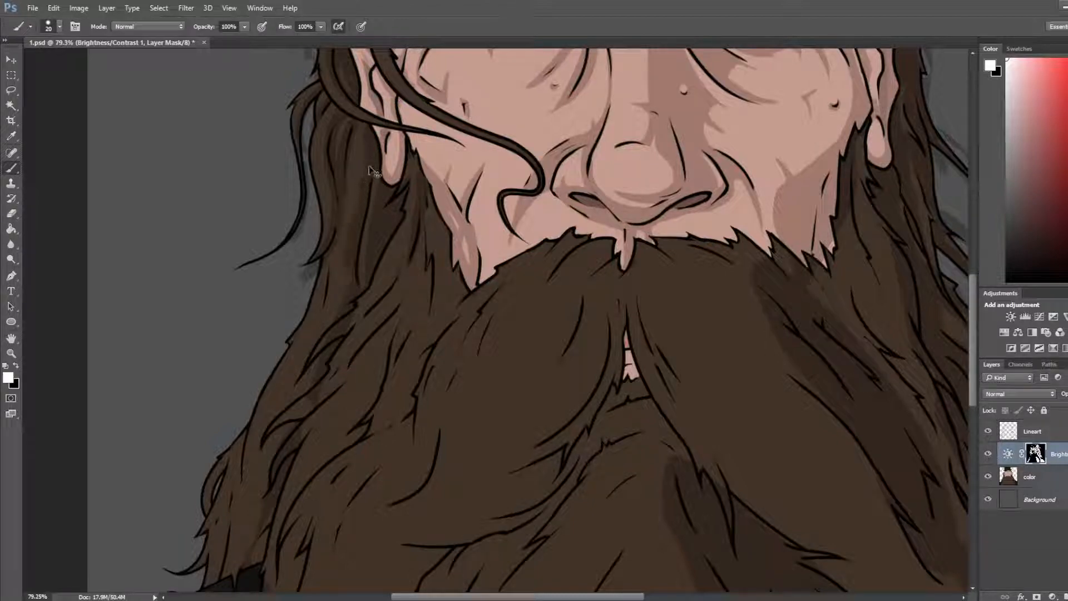
key(e)
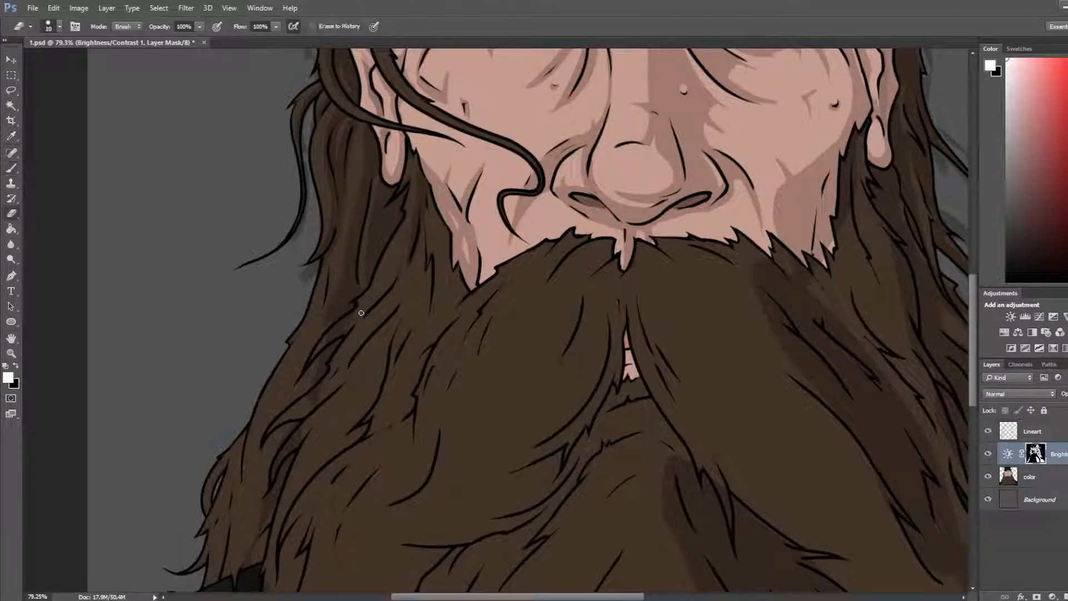
Step: Paint a mask shadow along the outer hair edge below the ear with a size 20 brush and trim it with the eraser
key(b)
key(e)
key(b)
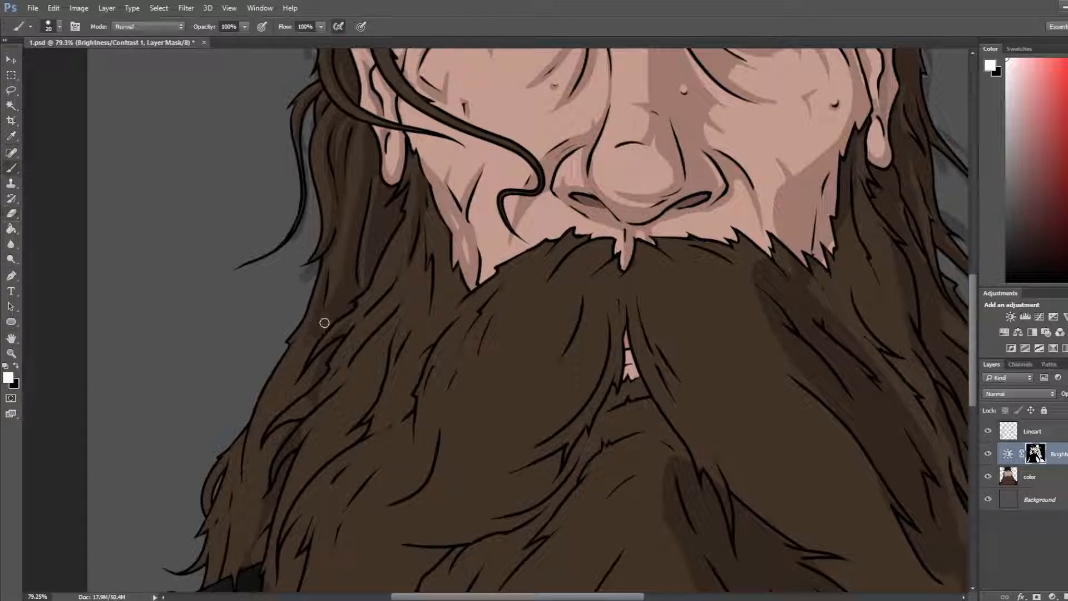
key(e)
key(b)
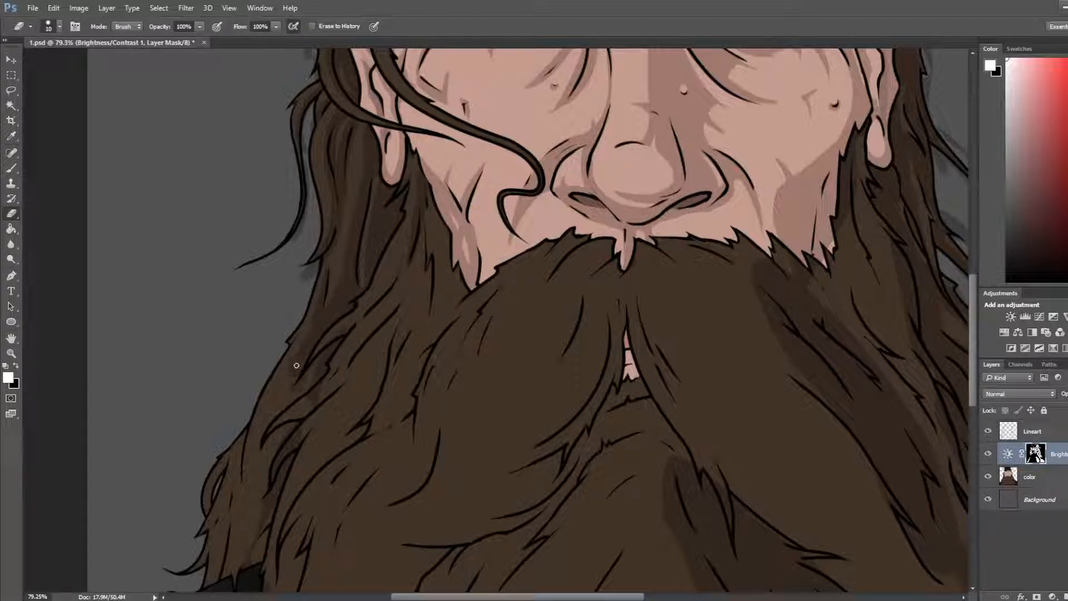
key(e)
Step: Shade the gaps between the hair locks midway down to the shoulder, following the dark strand lines
drag(321, 402, 417, 305)
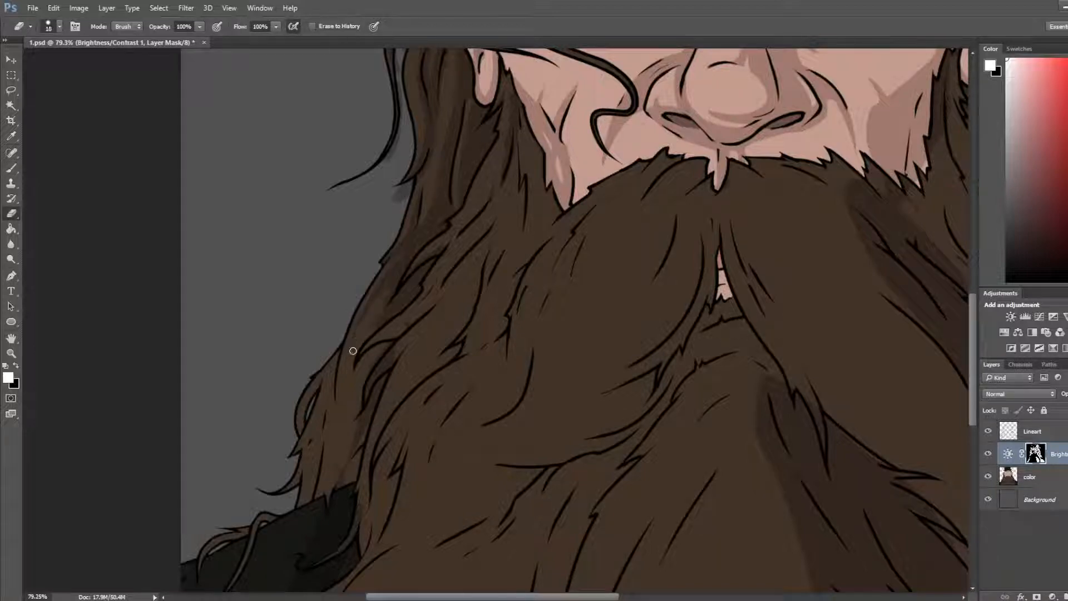
drag(353, 351, 389, 286)
key(b)
drag(381, 348, 367, 377)
key(e)
key(b)
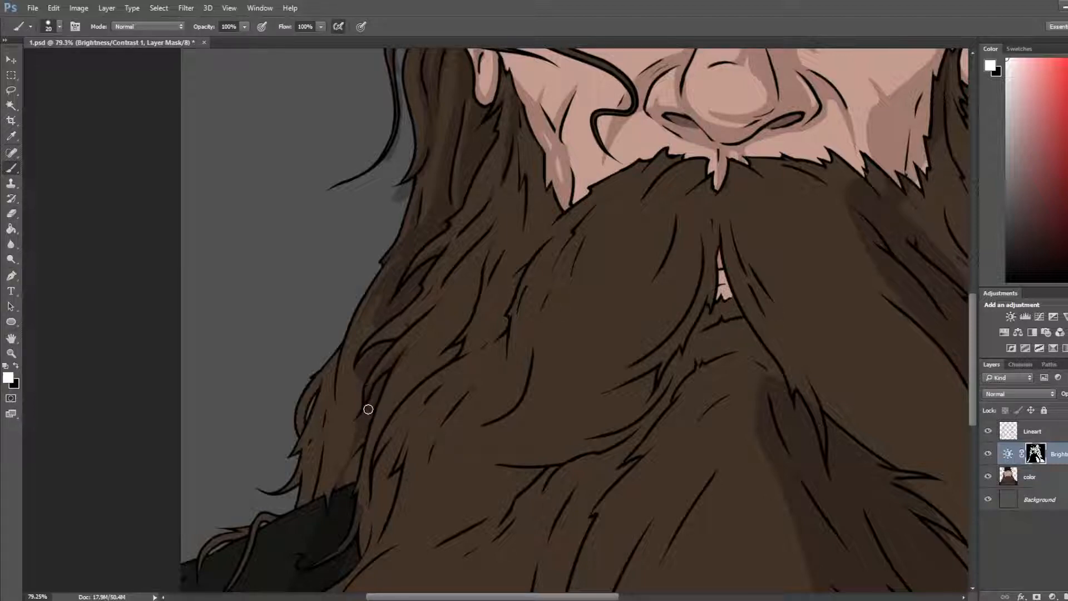
Step: Refine the shadows on the hair locks between the beard and the outer edge above the shoulder, and save the file
key(e)
key(b)
key(e)
key(b)
key(e)
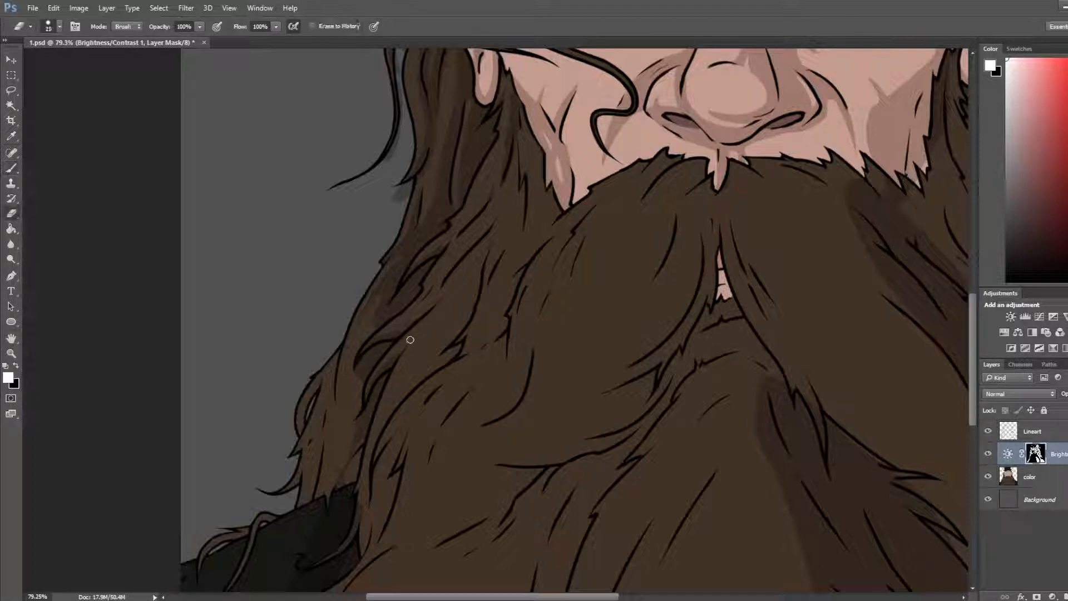
key(b)
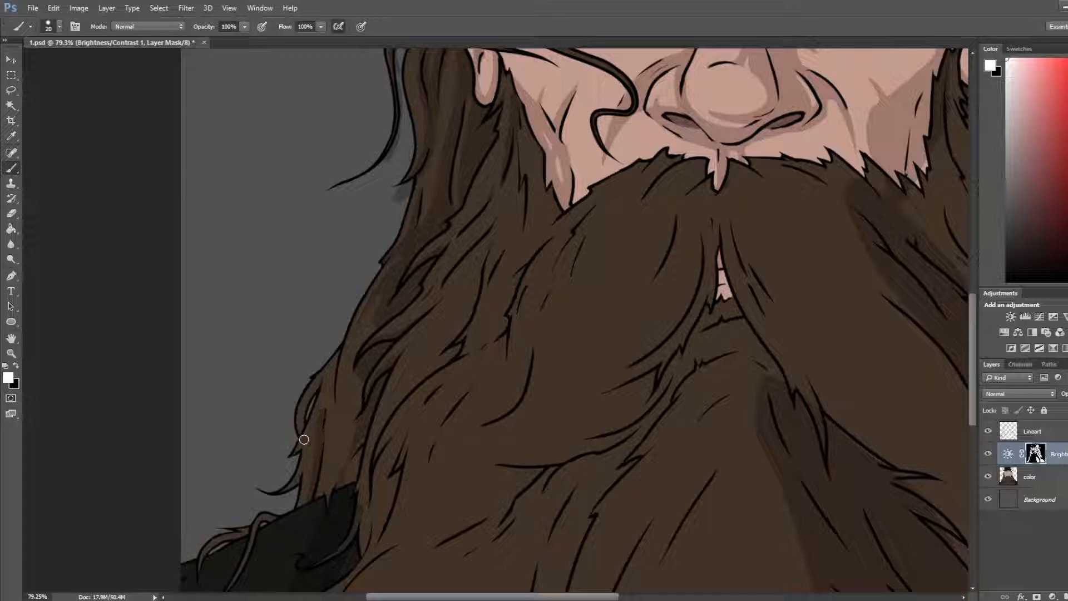
key(ctrl+s)
Step: Shade the small outer hair loop and the pointed strands beneath it down to the coat, trimming the shadow edges
scroll(292, 417, up, 5)
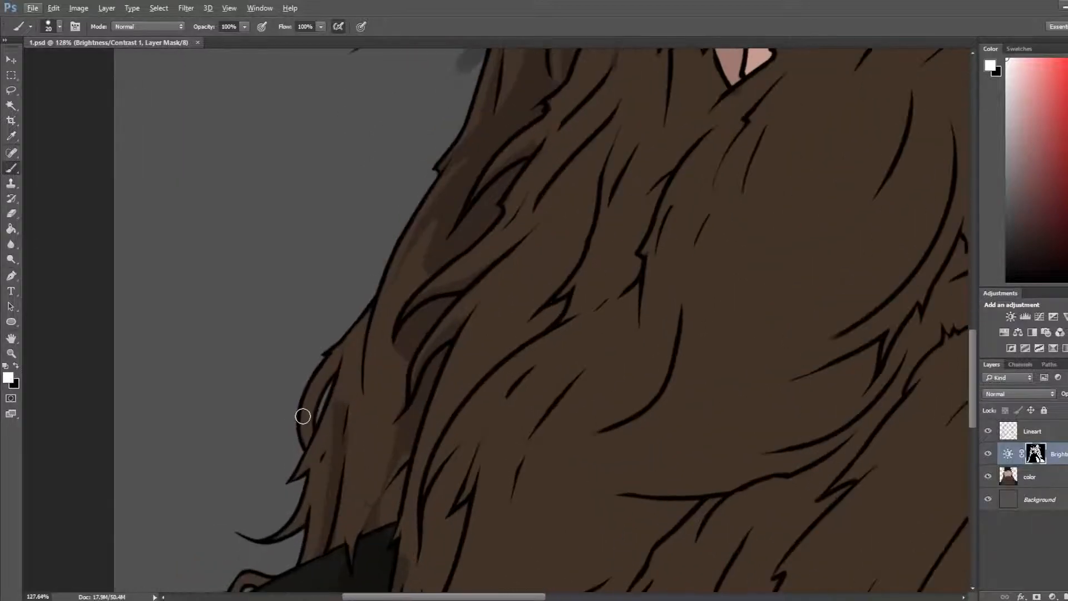
drag(421, 388, 381, 267)
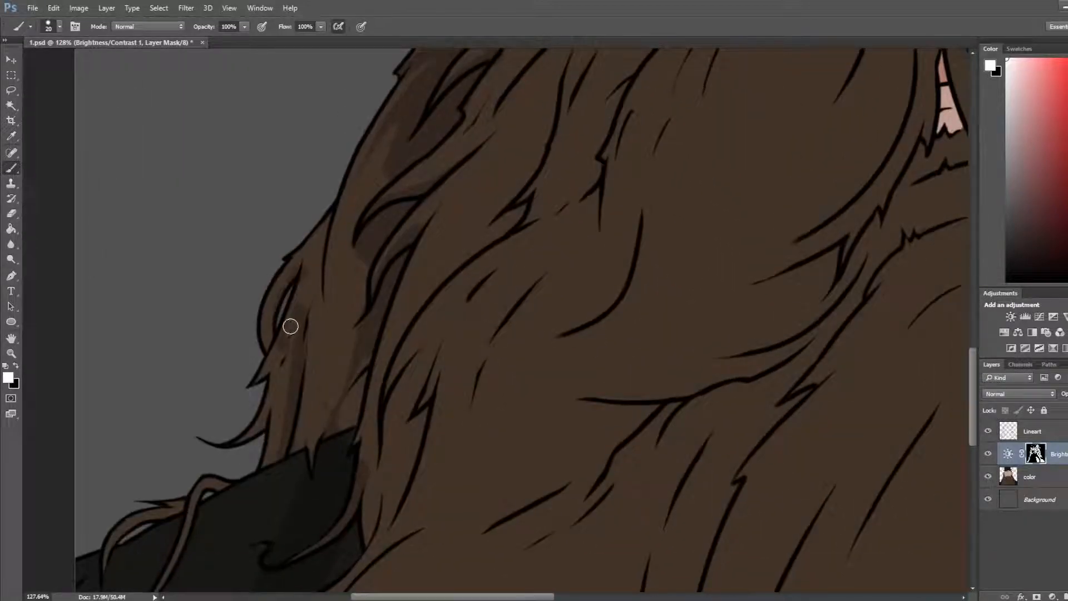
key(e)
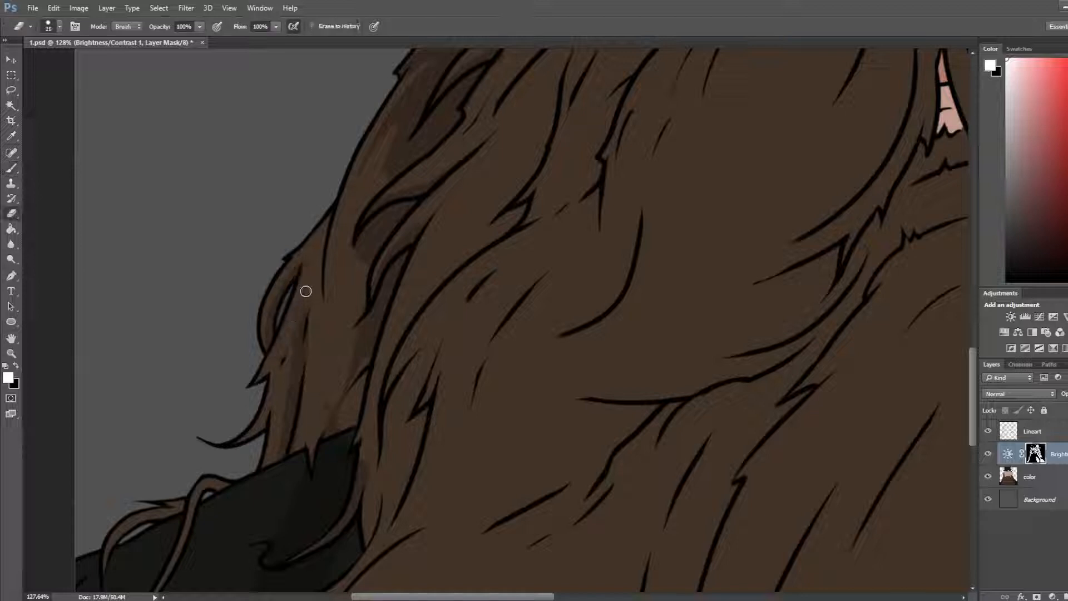
key(b)
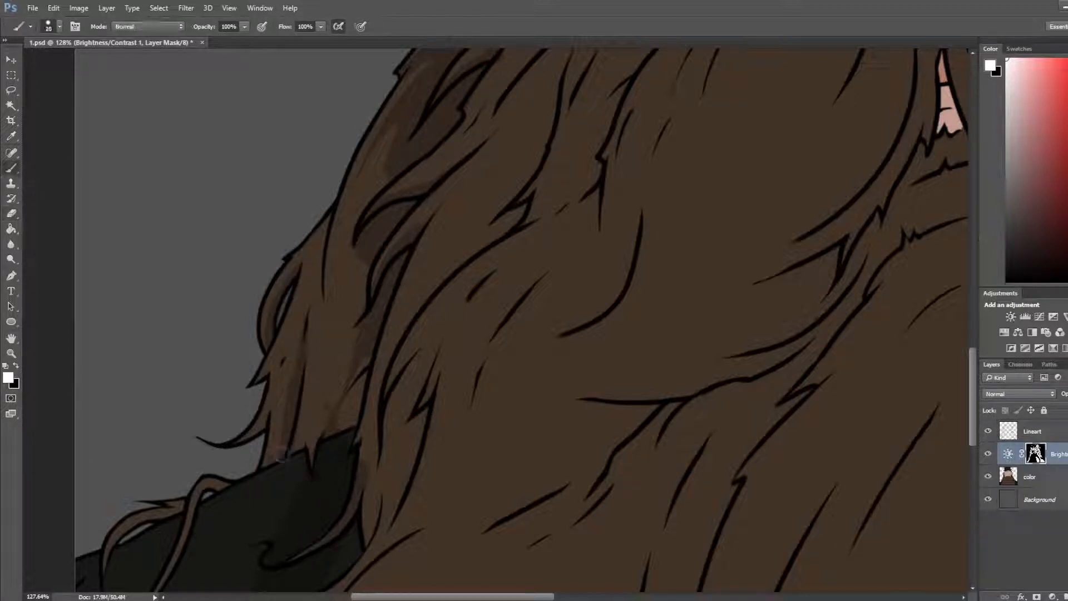
key(b)
key(e)
Step: Reshape the hair shadow beside the beard where the lock meets the coat, using a size 20 brush and a size 15 eraser
key(b)
key(e)
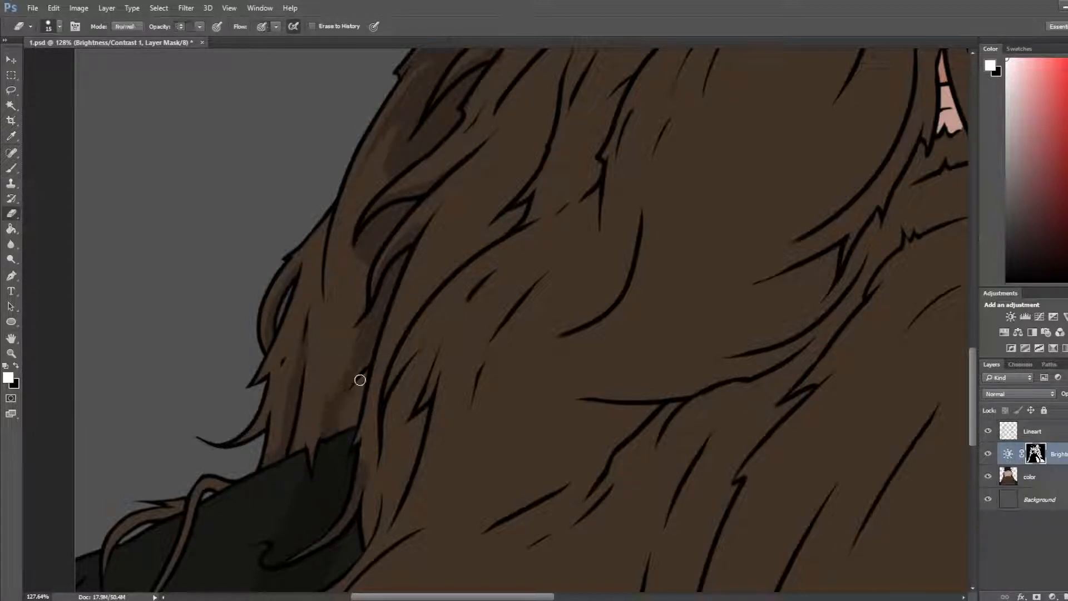
key(b)
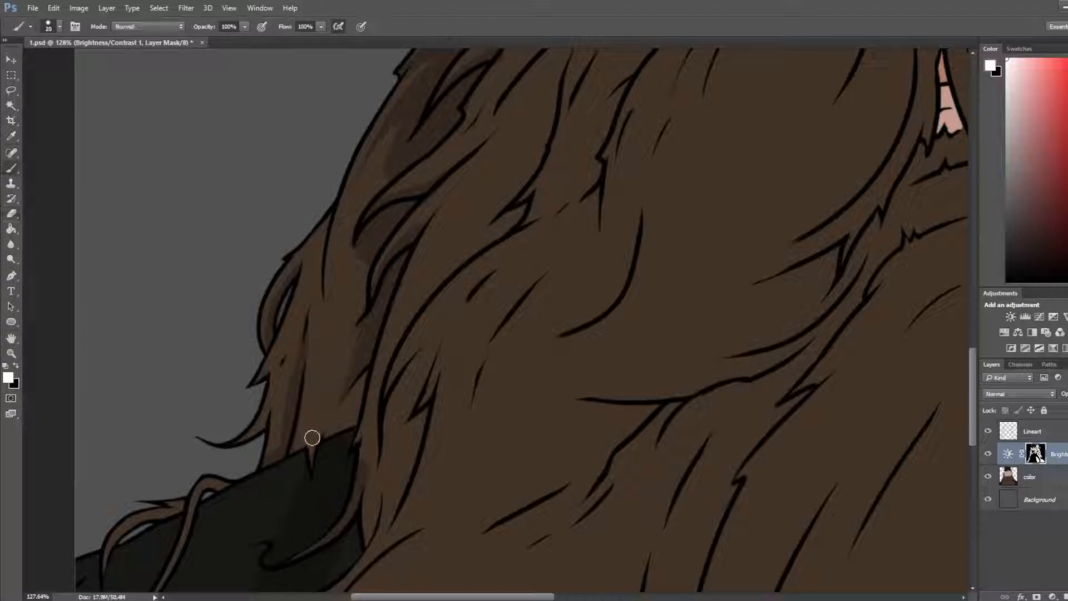
key(e)
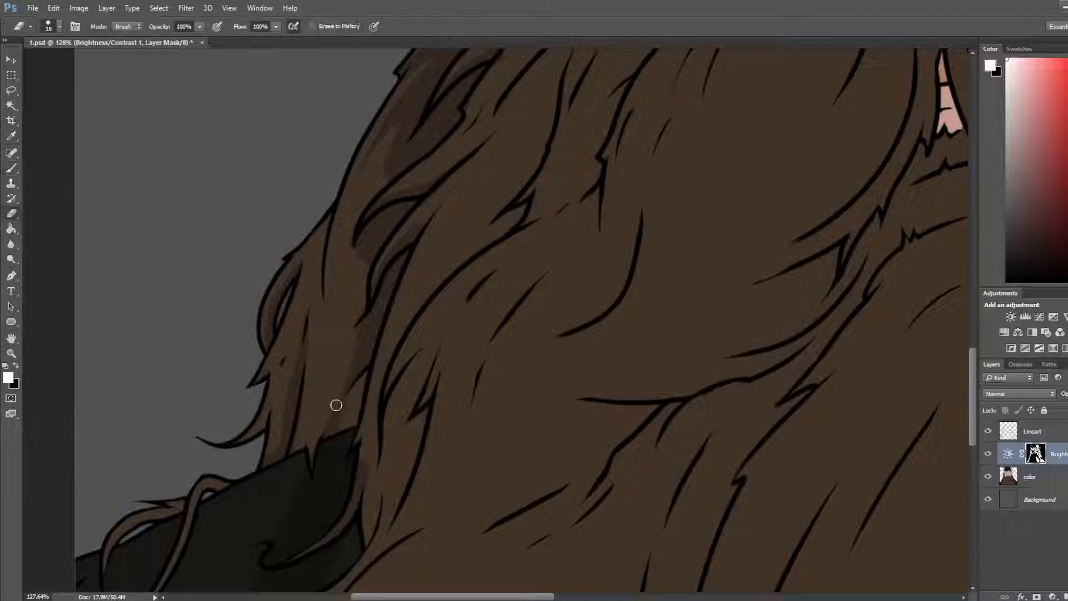
key(b)
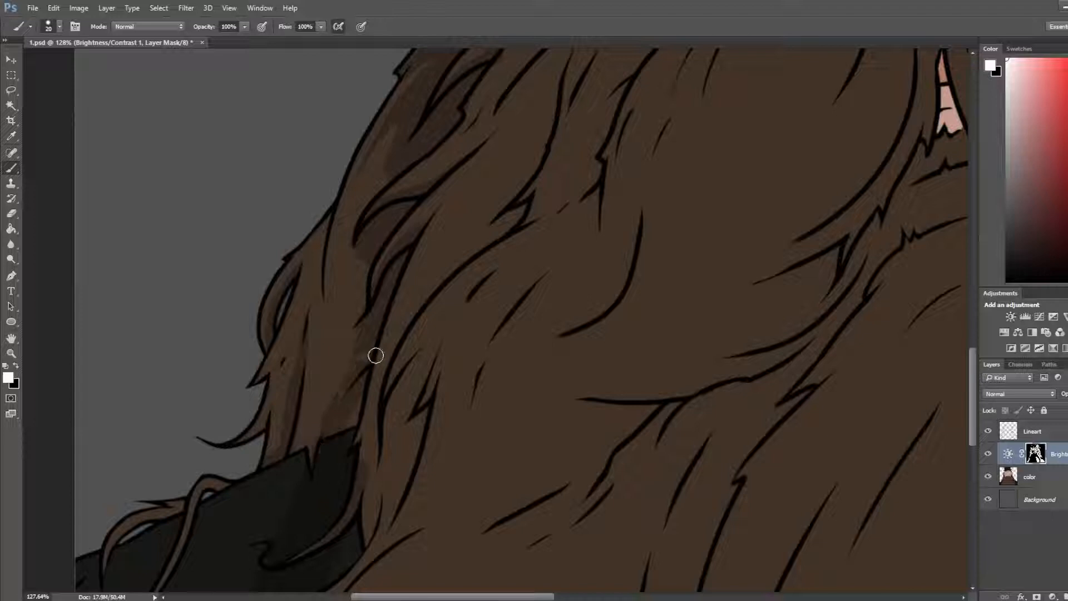
key(e)
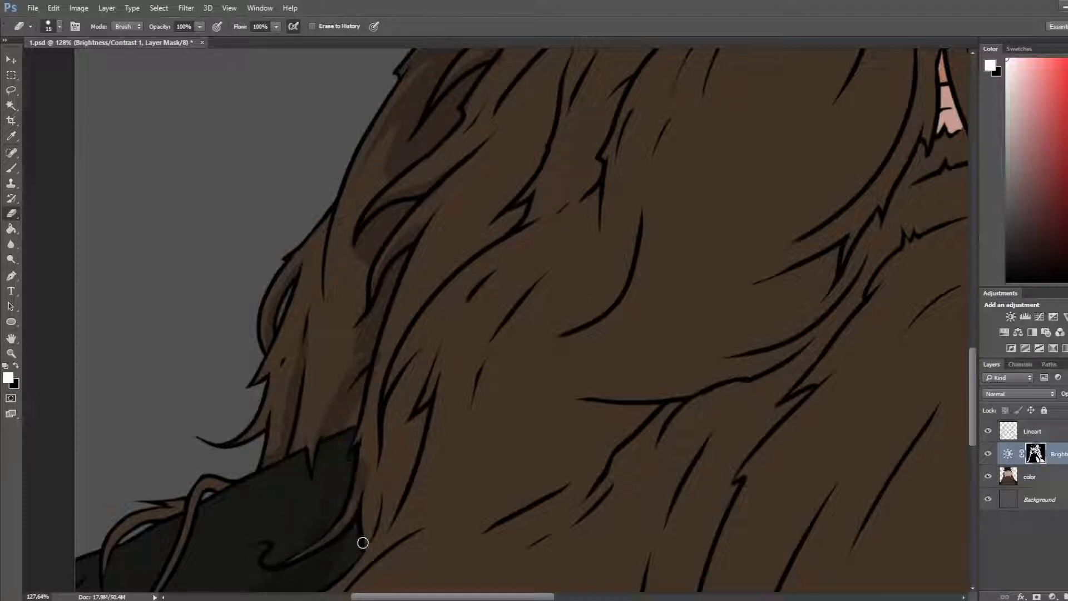
Step: Trim the shadow between the curved hair lines and paint long vertical shadow strokes down the lock above the shoulder
drag(312, 533, 348, 411)
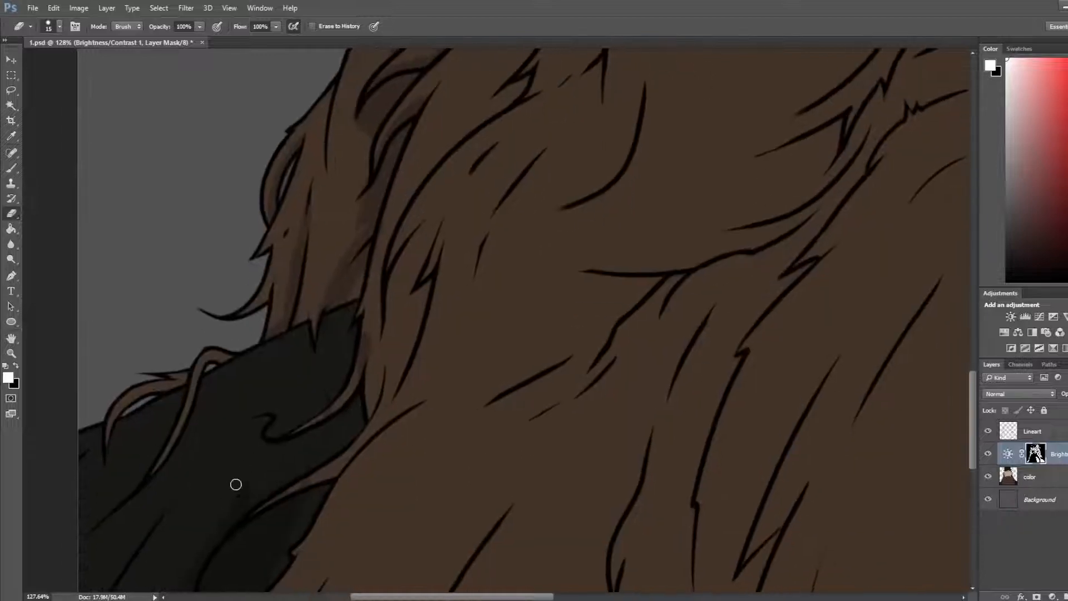
drag(363, 346, 335, 441)
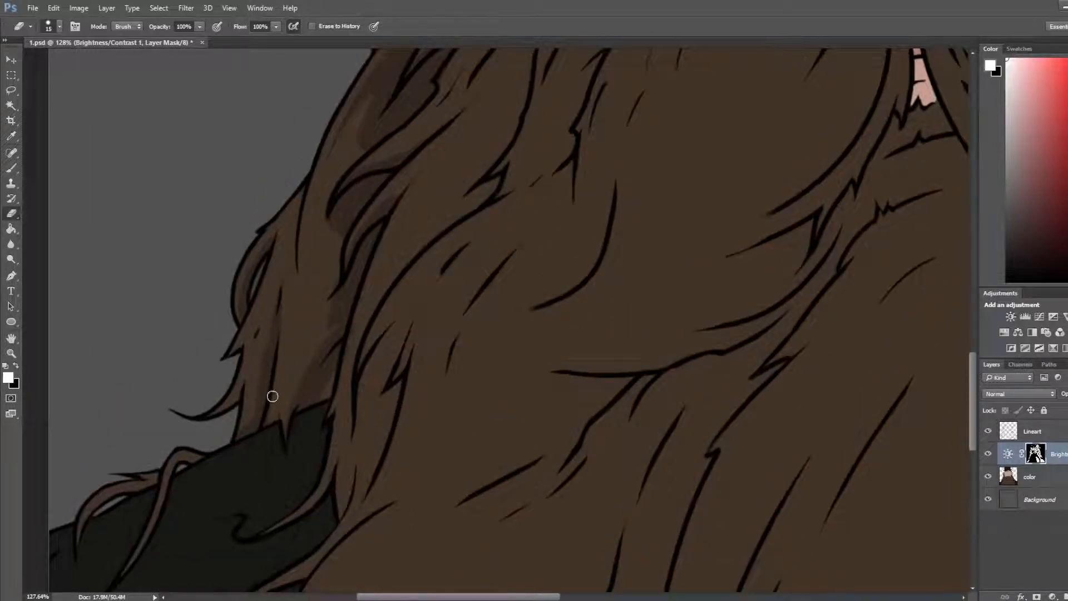
drag(291, 245, 295, 391)
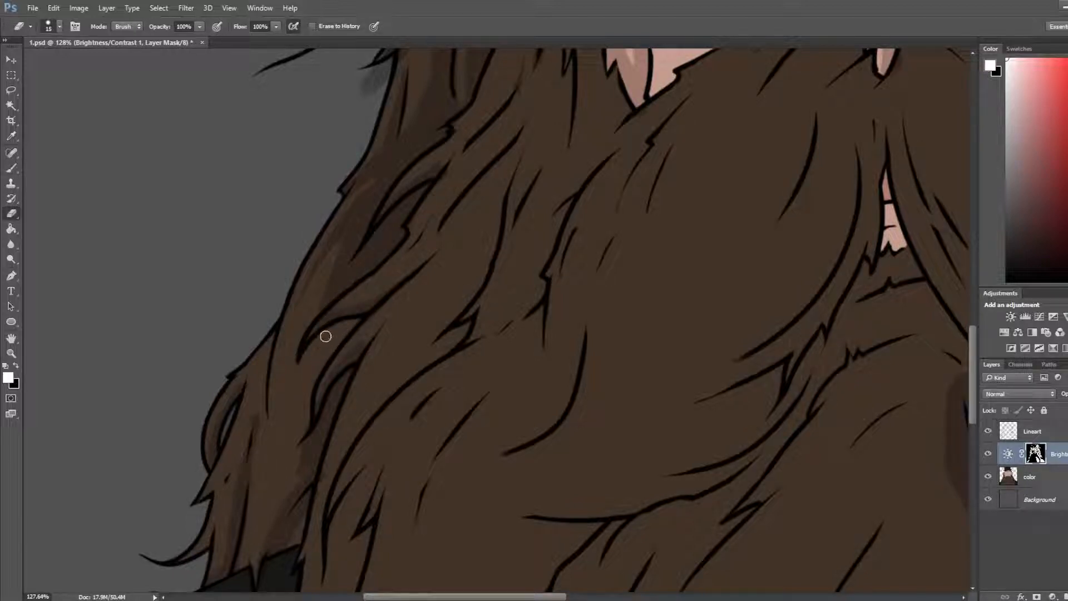
key(b)
key(e)
drag(335, 345, 312, 382)
key(b)
drag(278, 471, 259, 551)
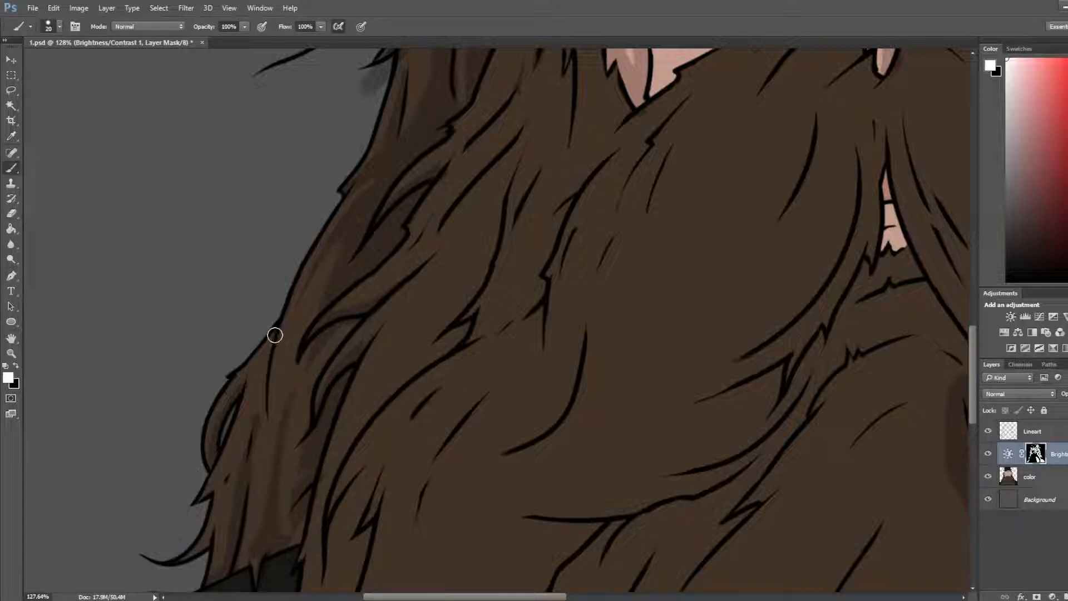
key(e)
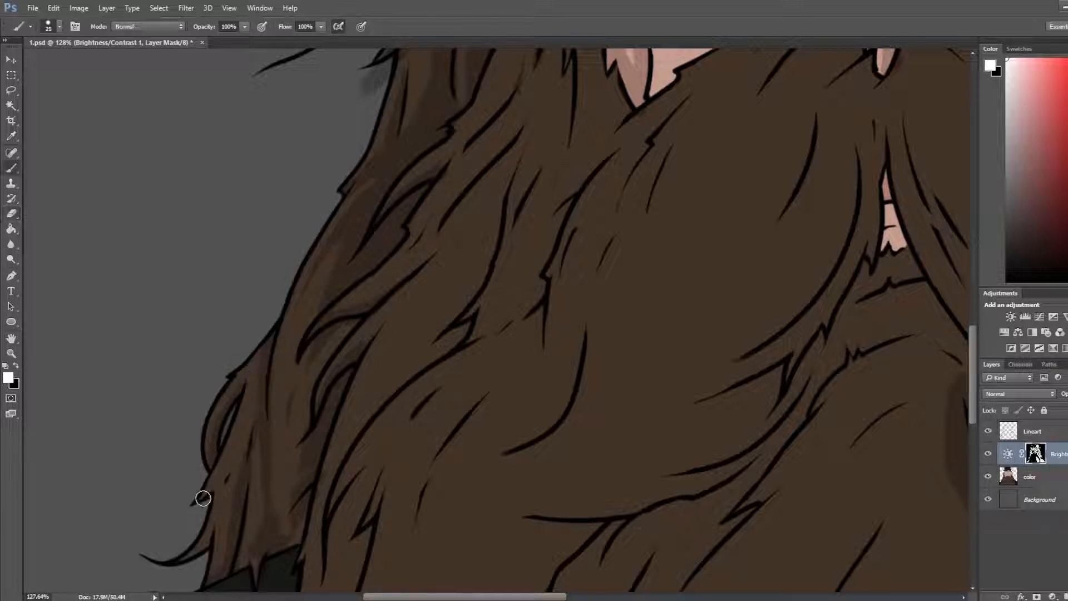
Step: Clean up and extend the vertical strand shadow in the lower hair lock with the size 20 brush and size 15 eraser
drag(265, 500, 274, 411)
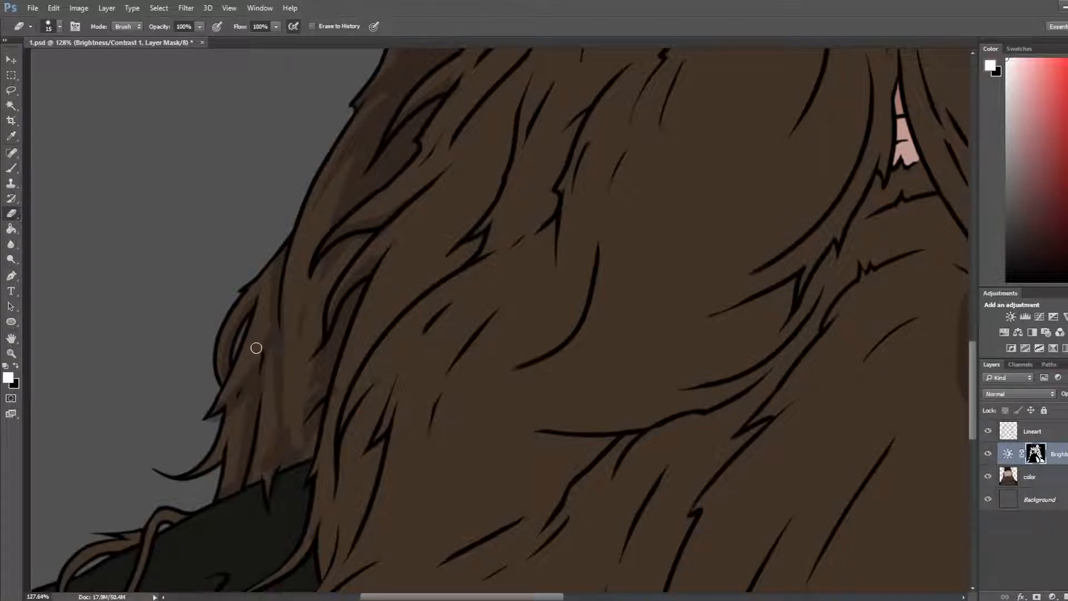
key(b)
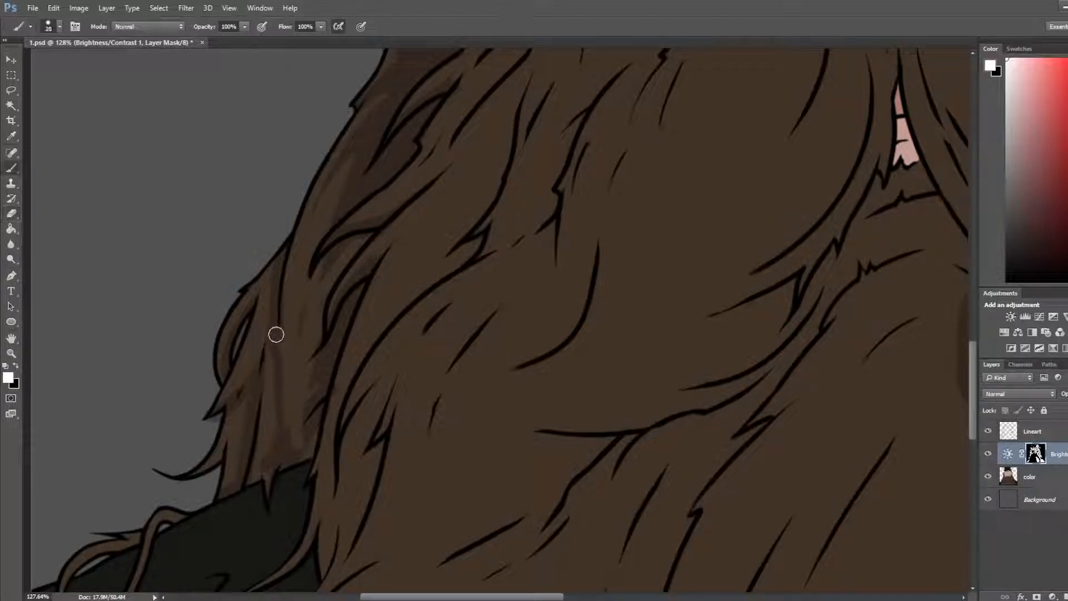
key(e)
key(b)
drag(273, 350, 288, 443)
key(e)
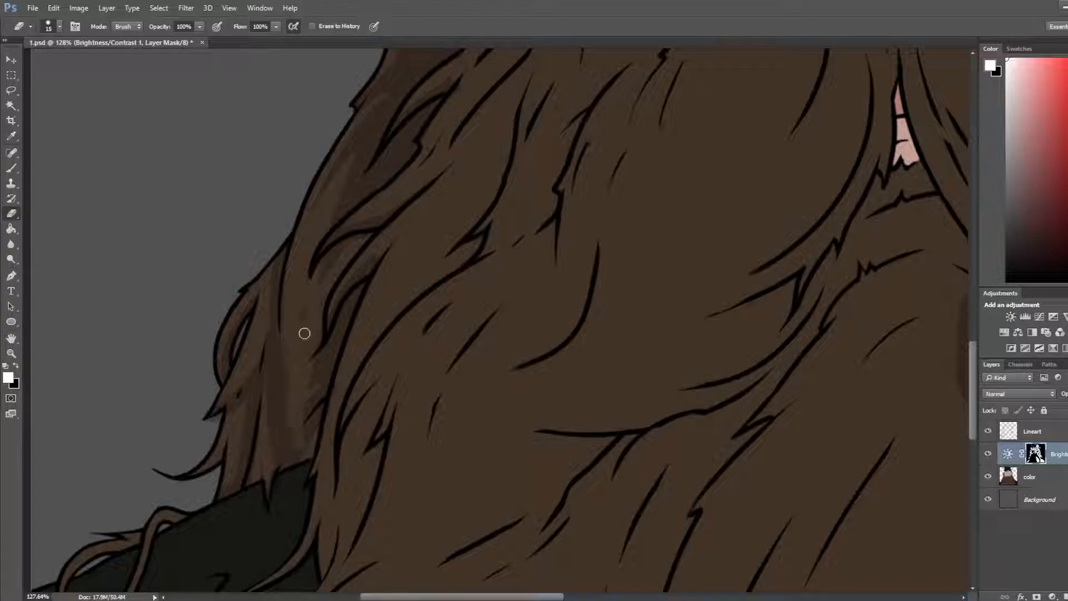
key(b)
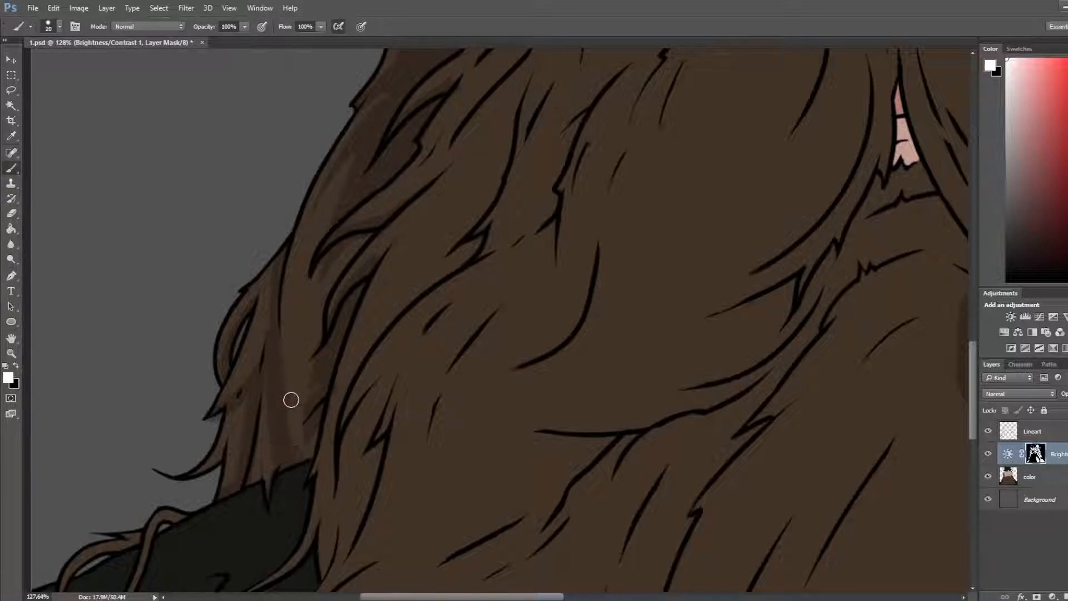
key(e)
scroll(406, 196, down, 5)
scroll(406, 196, down, 2)
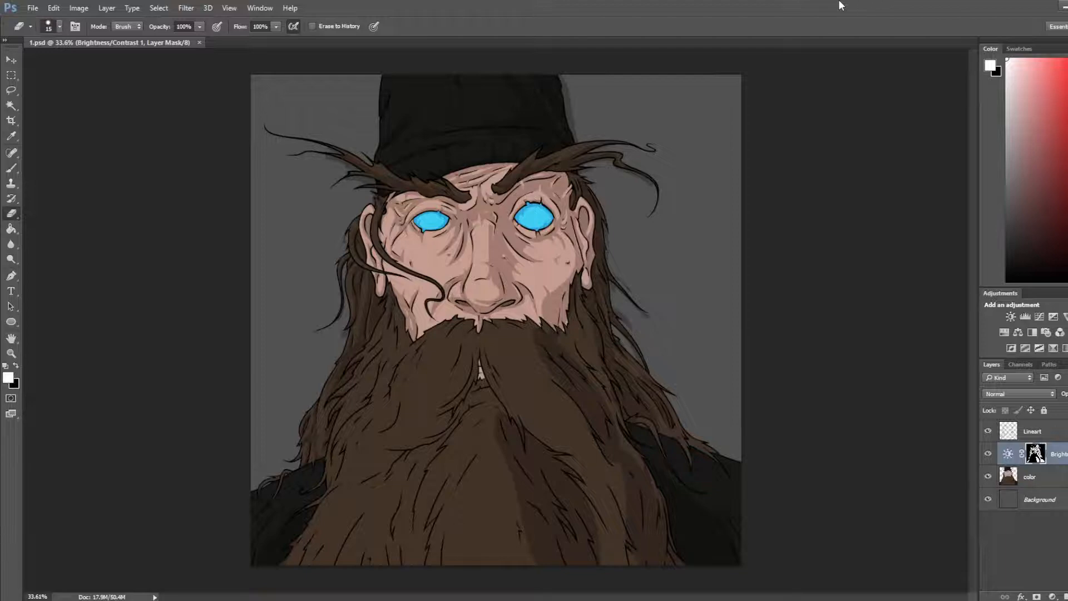
Step: Undo the last eraser stroke and rework the shadow along the hair lines bordering the beard above the coat
scroll(672, 375, up, 8)
drag(195, 451, 620, 188)
scroll(492, 276, up, 4)
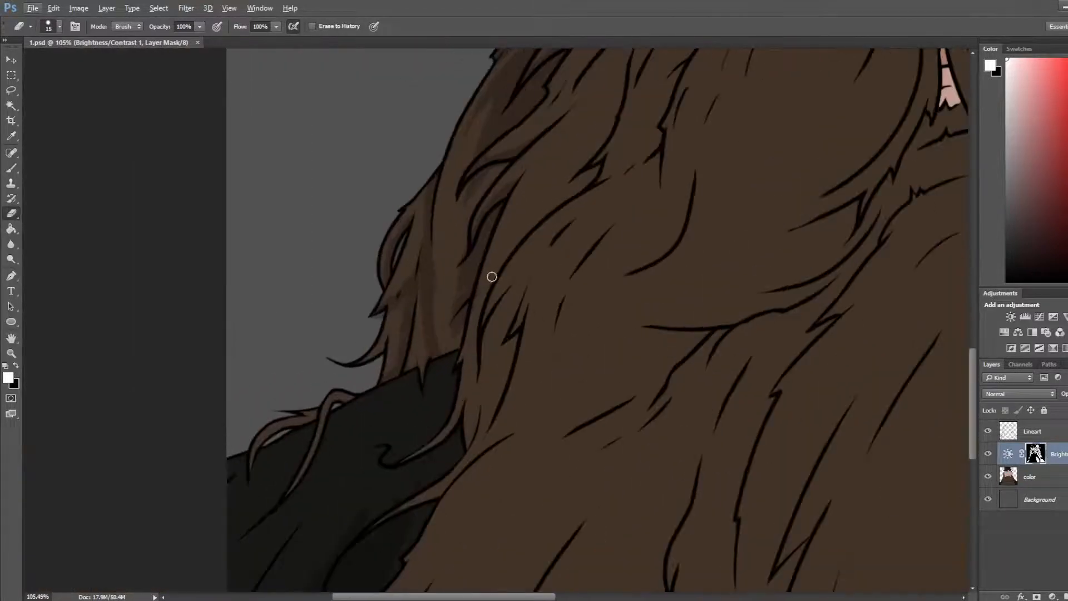
key(ctrl+z)
key(b)
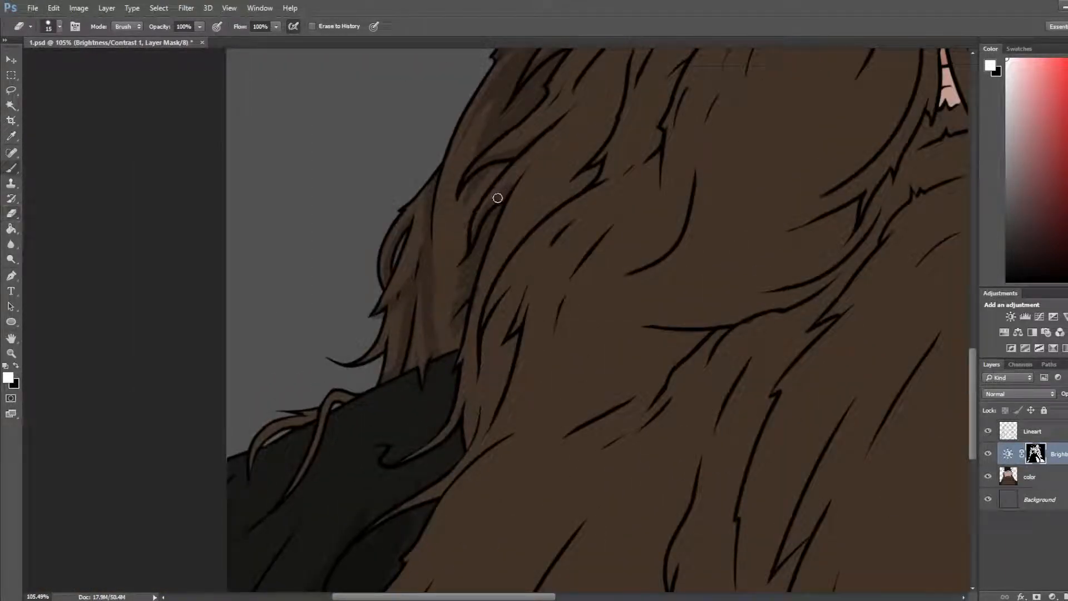
key(e)
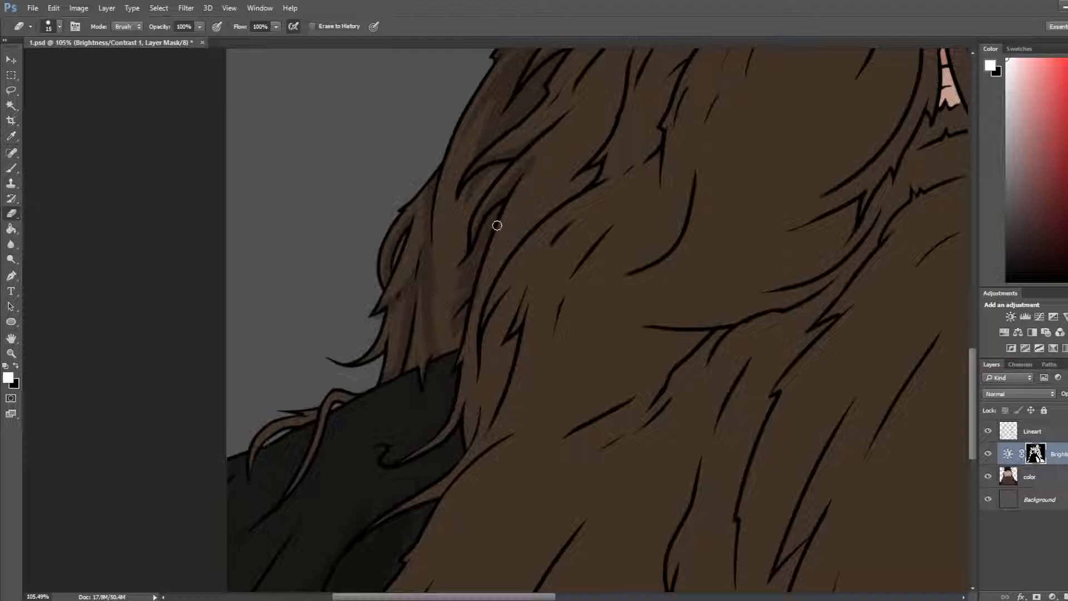
key(b)
key(e)
key(b)
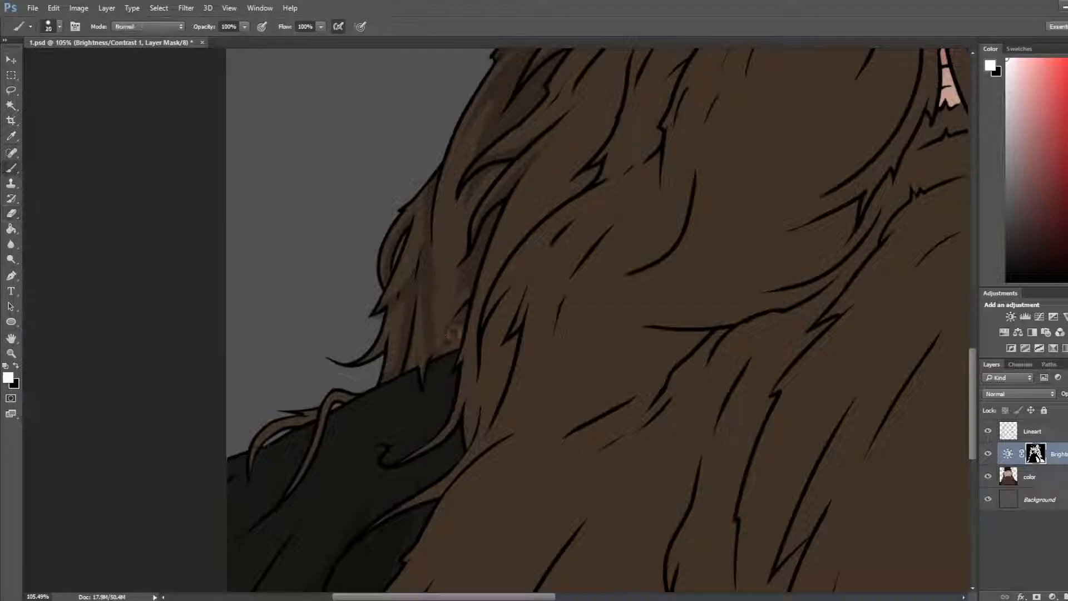
Step: Paint a shadow at the base of the hair lock directly above the coat and trim its upper edge diagonally
key(e)
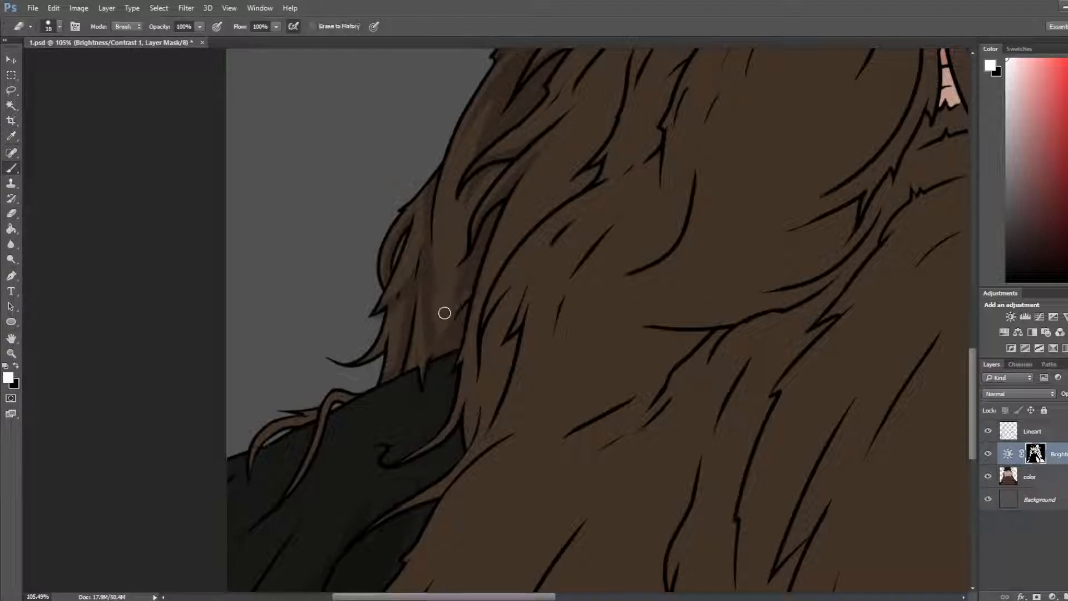
key(b)
key(e)
key(b)
key(e)
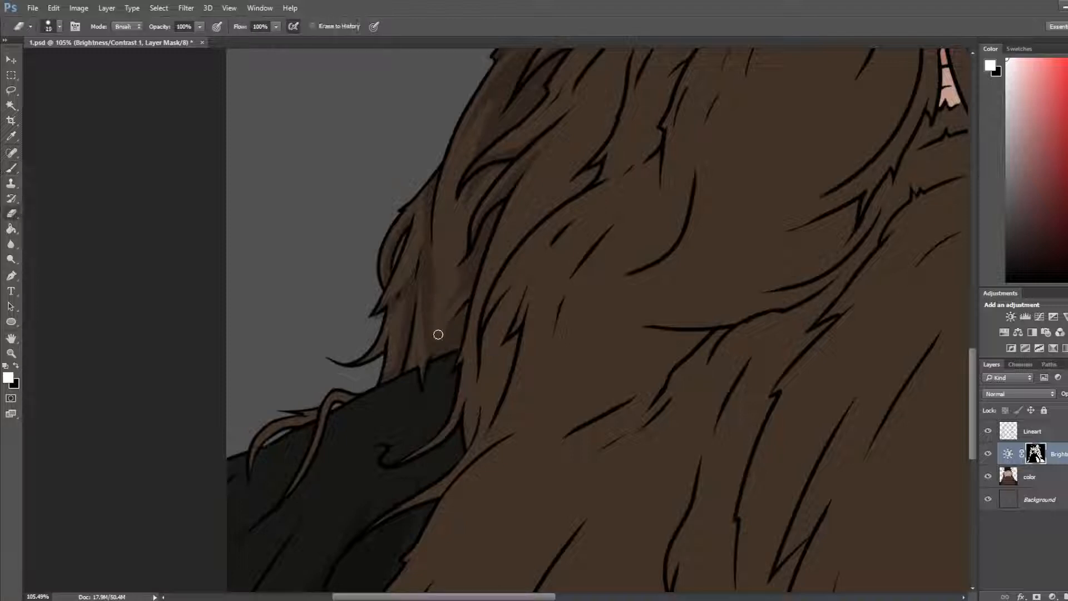
key(b)
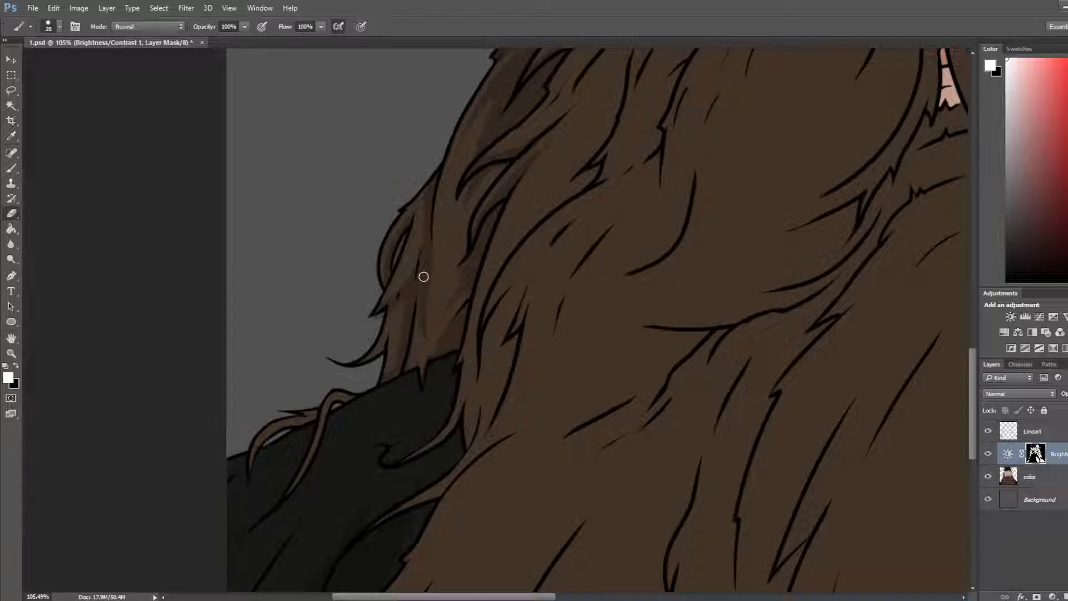
Step: Shorten the vertical strand shadow in the lower hair lock and touch up the shading beside the beard line
key(e)
key(b)
key(e)
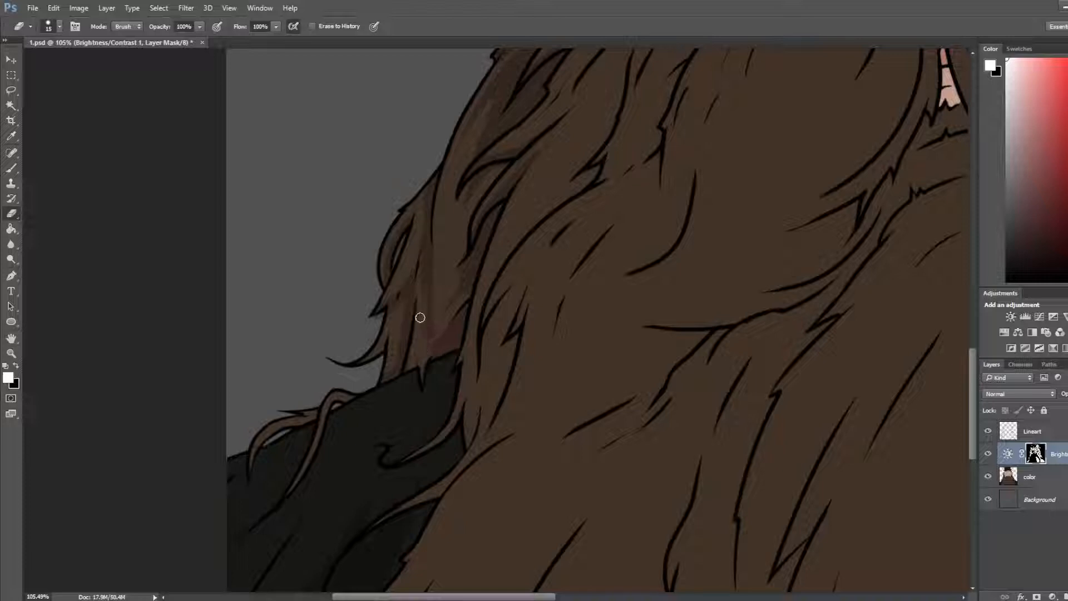
key(b)
key(e)
key(b)
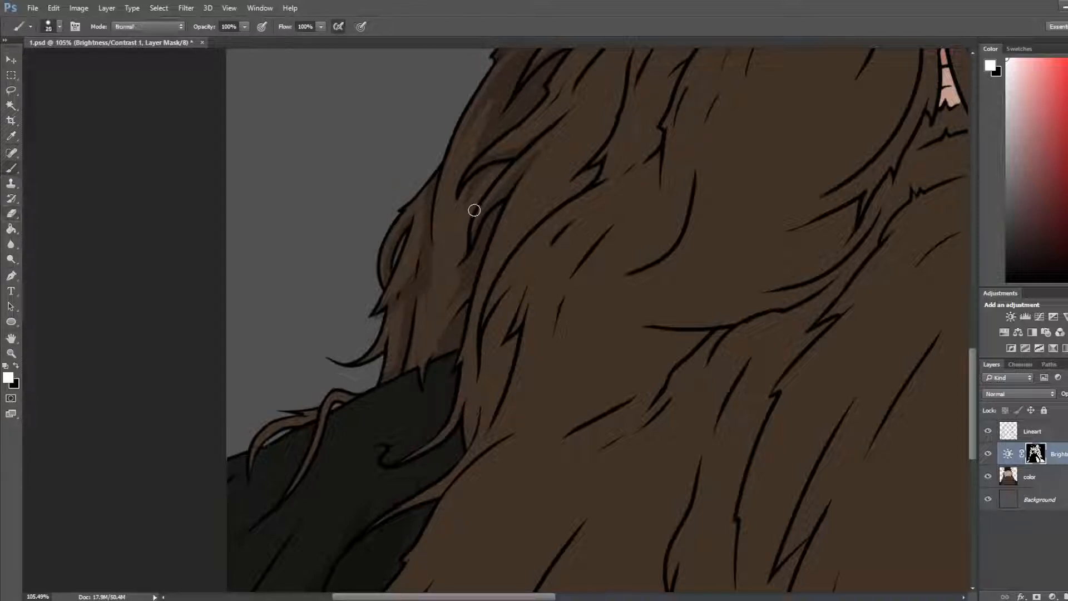
key(e)
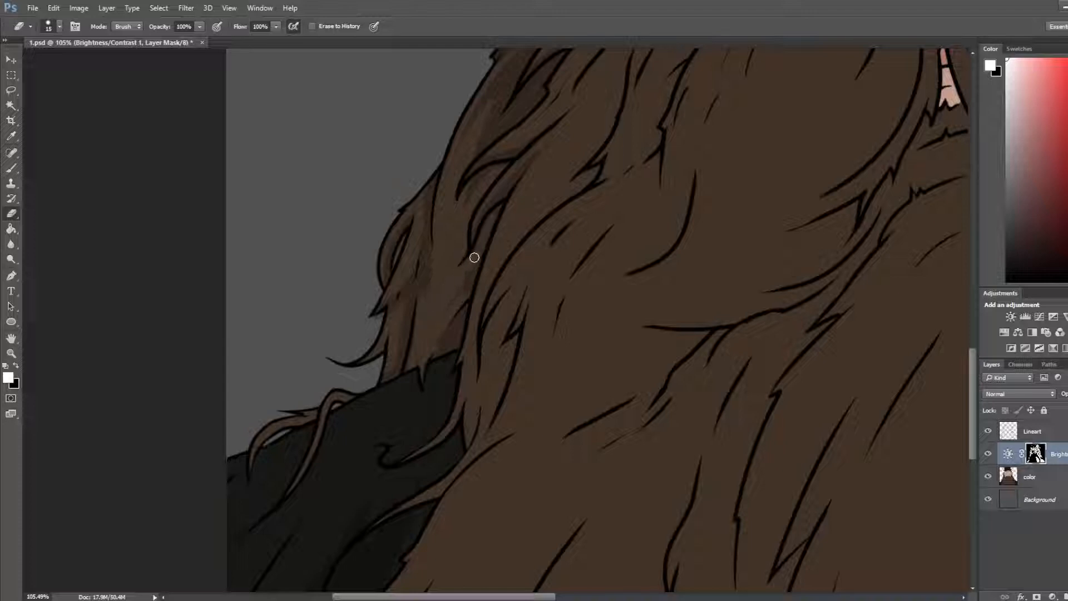
Step: Paint a mask shadow on the dark coat below the hair lock and trim its edges with the size 15 eraser
drag(436, 376, 570, 220)
key(b)
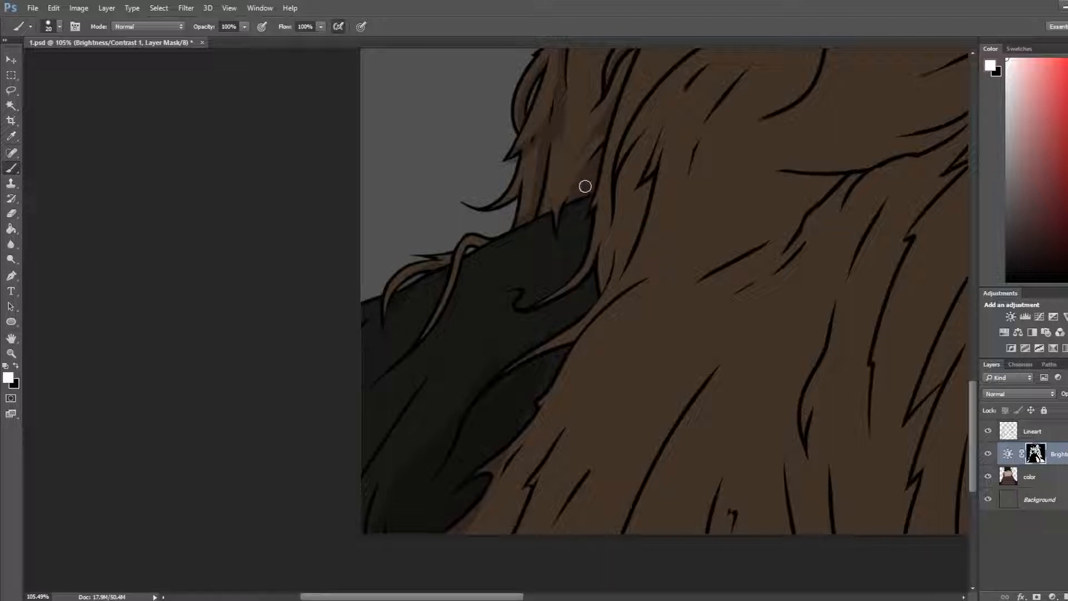
key(e)
key(b)
key(e)
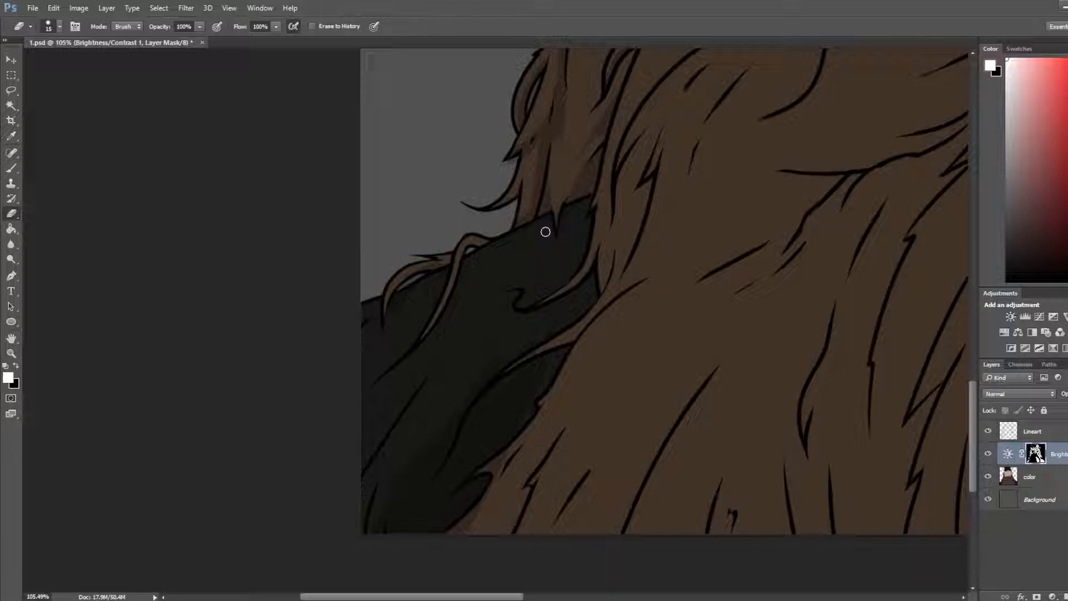
key(b)
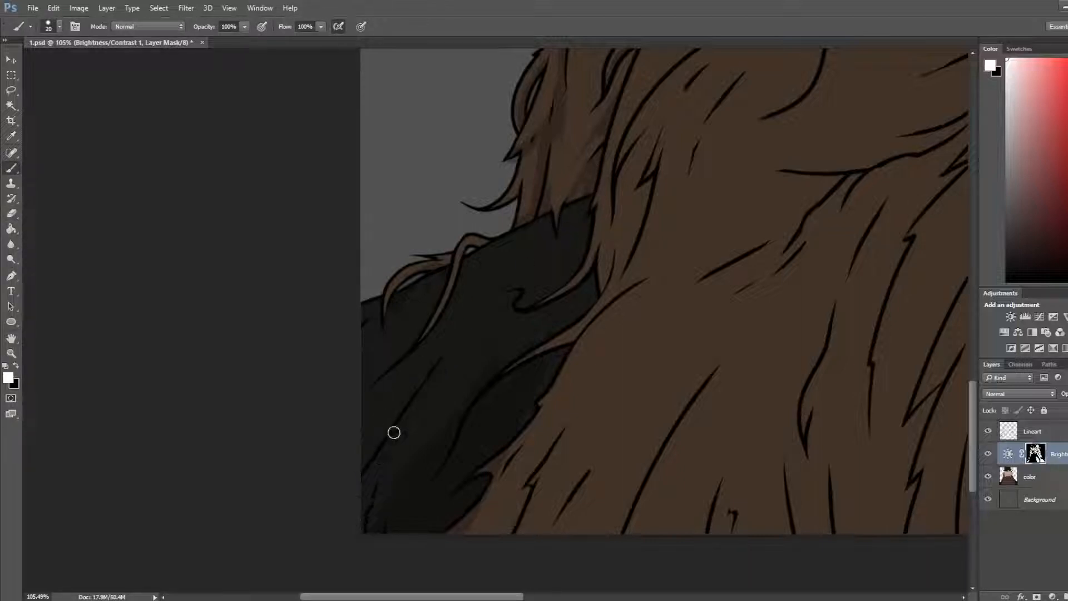
Step: Shade the fold lines on the lower part of the coat, trim the shadow into streaks, and save the document
key(e)
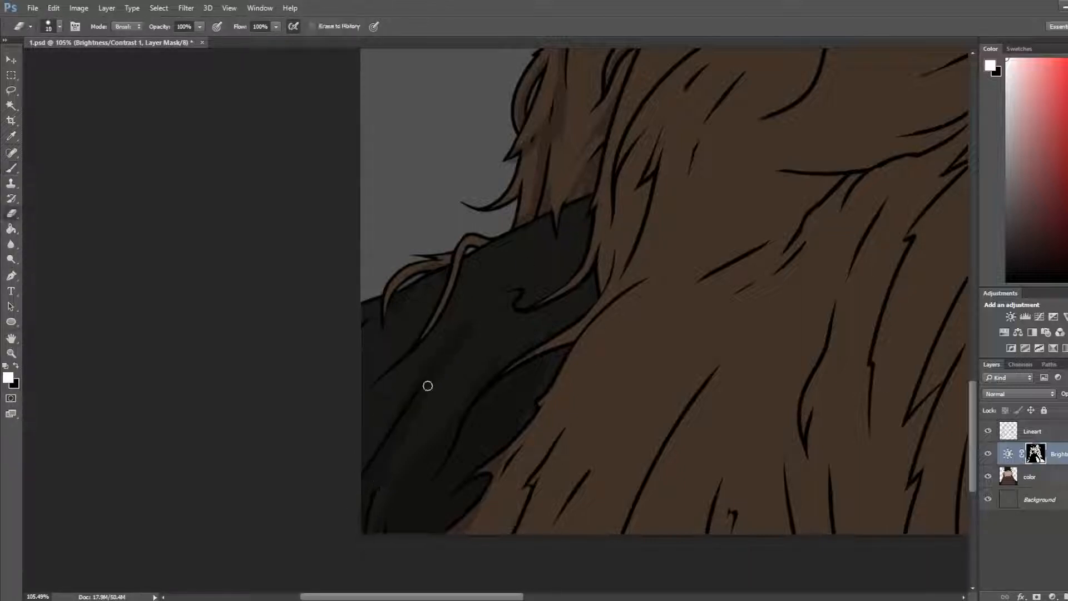
key(b)
key(e)
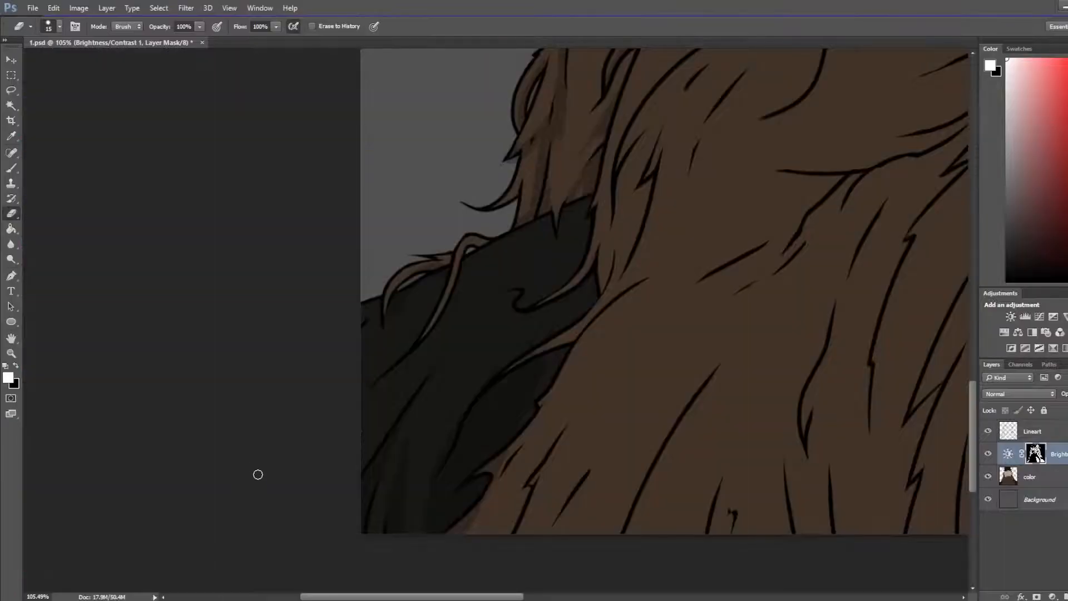
key(b)
key(ctrl+s)
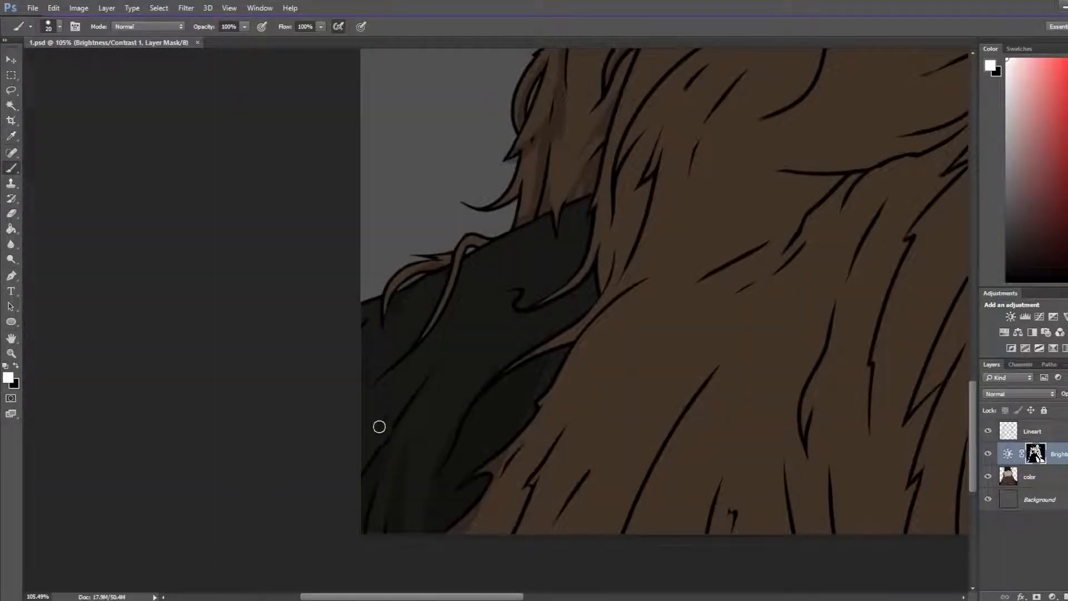
Step: Paint a shadow on the coat between the thin hair wisp and the beard edge, and trim it along the wisp
mouse_move(417, 412)
mouse_down()
mouse_move(412, 376)
mouse_move(387, 376)
mouse_up()
drag(366, 454, 337, 358)
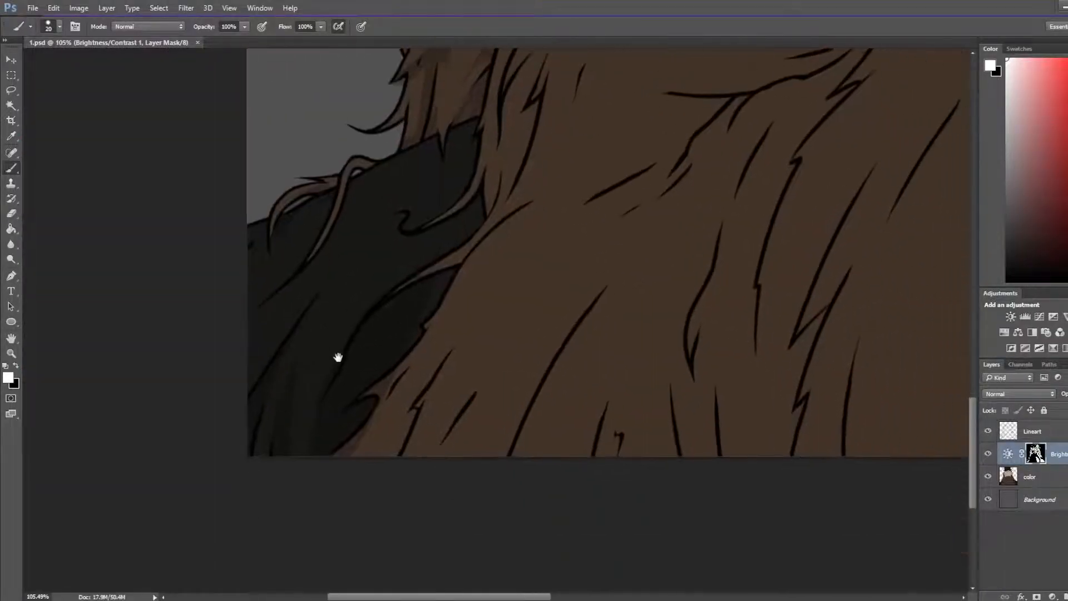
mouse_move(455, 270)
mouse_down()
mouse_move(396, 300)
mouse_move(422, 314)
mouse_move(406, 345)
mouse_up()
key(e)
drag(467, 246, 427, 265)
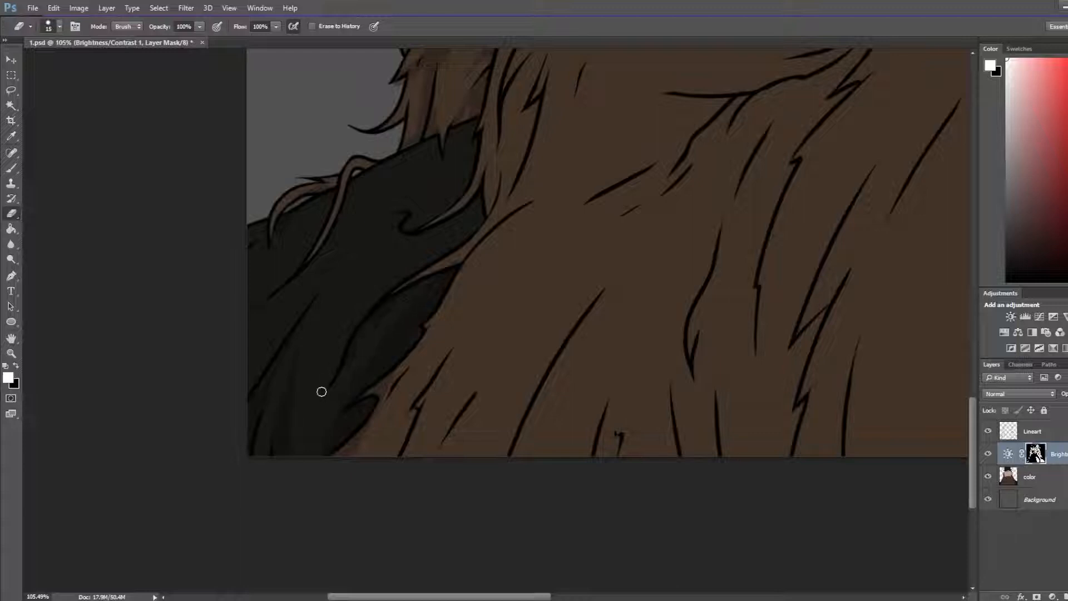
Step: Refine the coat shadow along the lower beard edge and clean the shading off the beard tip at the canvas bottom
key(b)
key(e)
key(b)
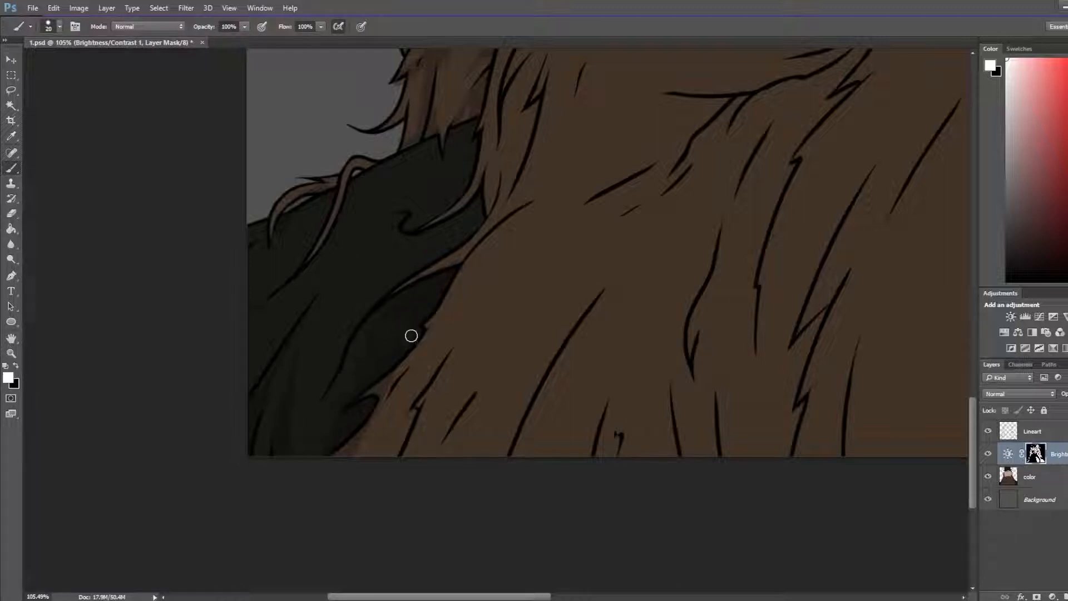
key(e)
drag(385, 388, 352, 449)
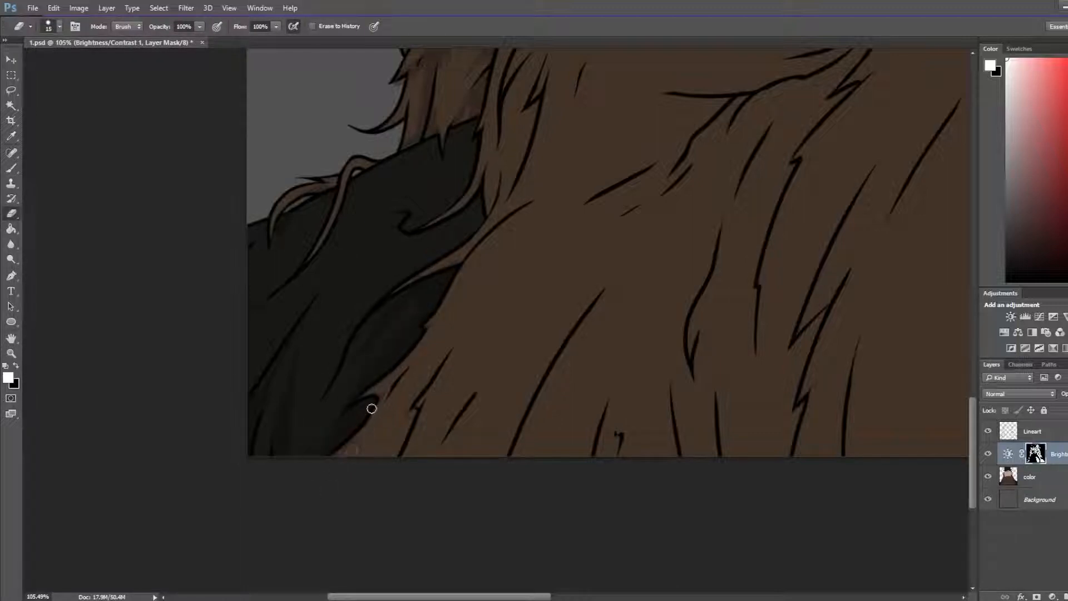
key(b)
key(e)
key(b)
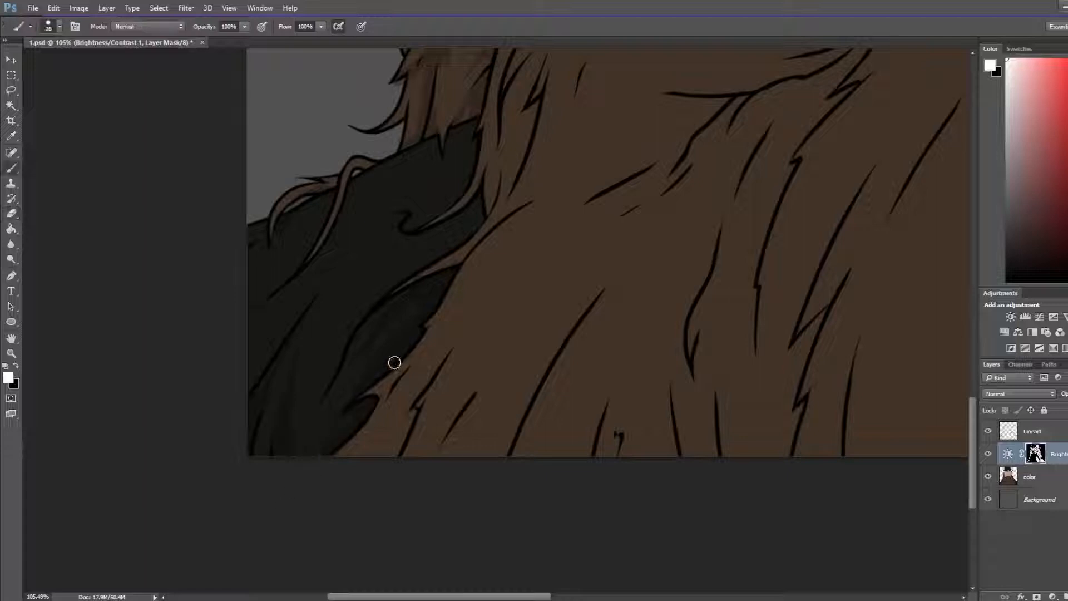
Step: Extend the shading over the upper coat and touch up the shadow beneath the hair wisps on the shoulder
drag(358, 260, 367, 320)
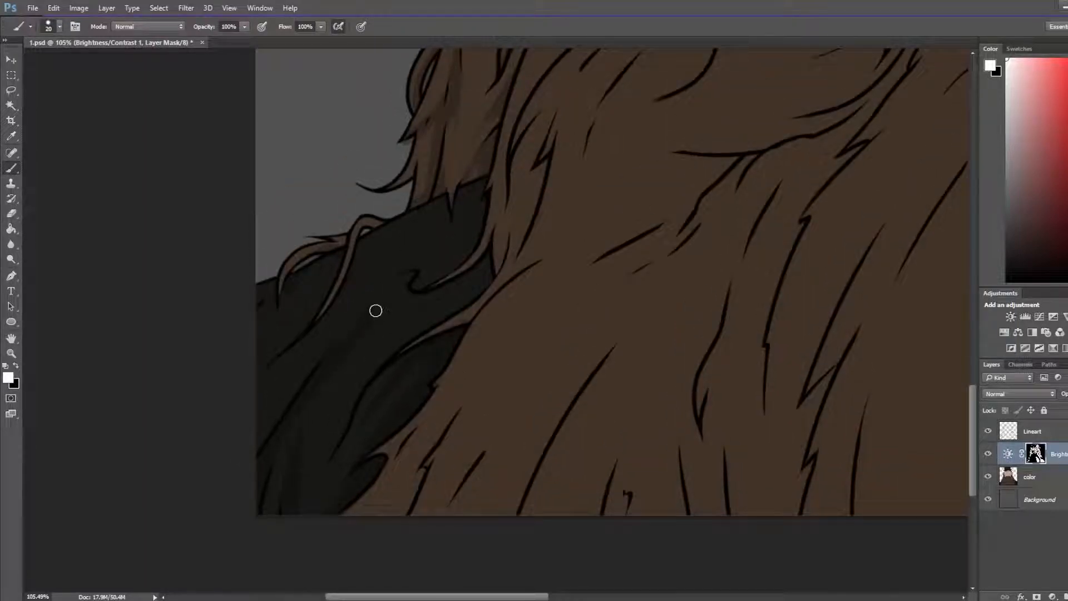
key(e)
key(b)
key(e)
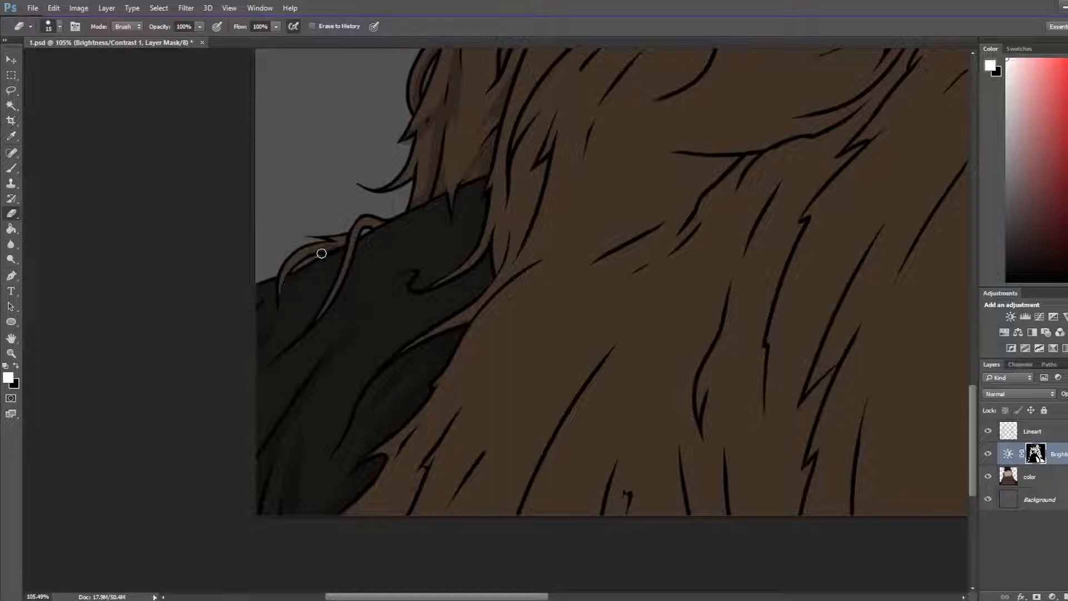
key(b)
key(e)
key(b)
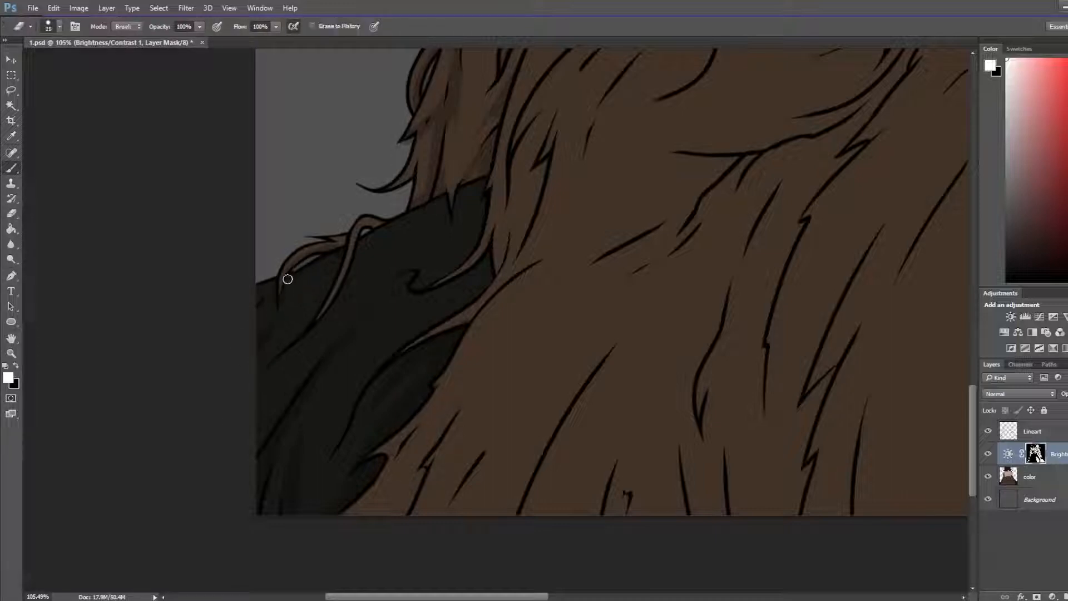
Step: Refine the shadow in the small shoulder area of the coat outside the outermost hair wisp
key(e)
key(b)
key(e)
key(b)
key(e)
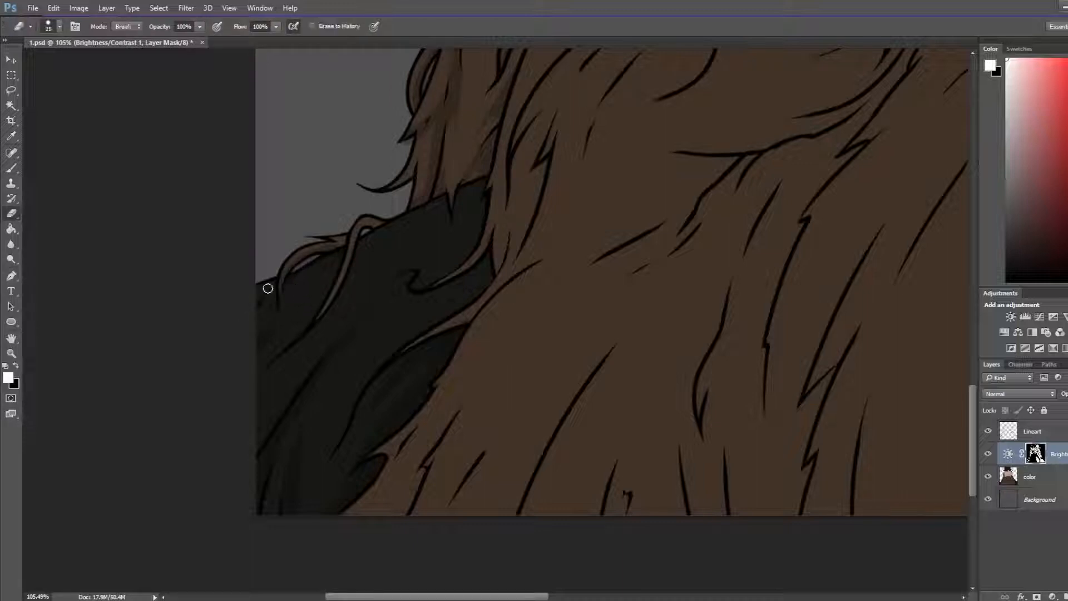
Step: Paint and trim the coat shadow beside the long curved hair wisp crossing the shoulder
drag(403, 211, 362, 255)
key(b)
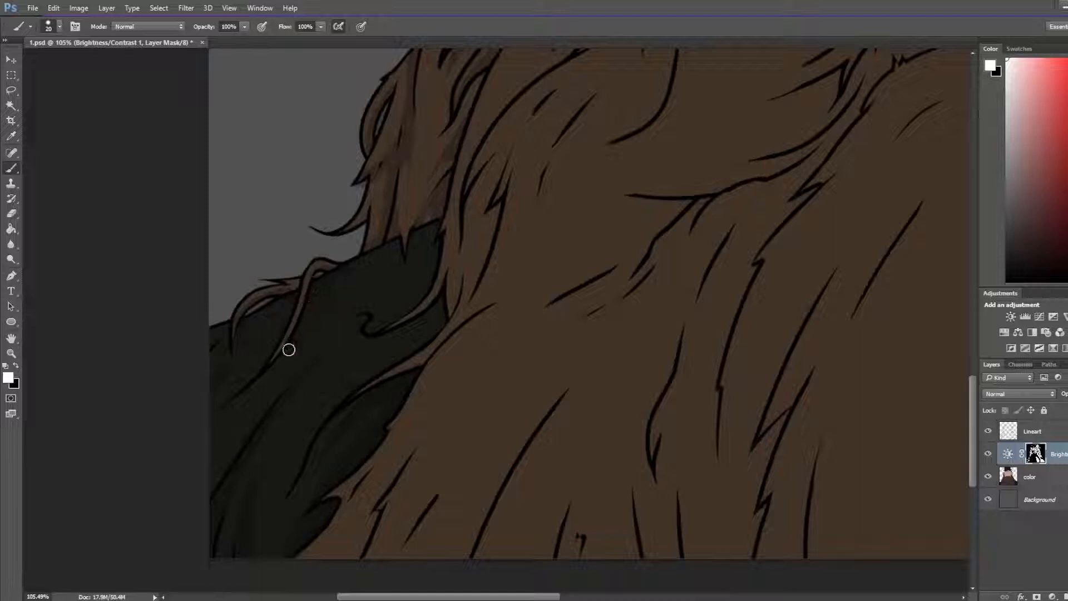
key(e)
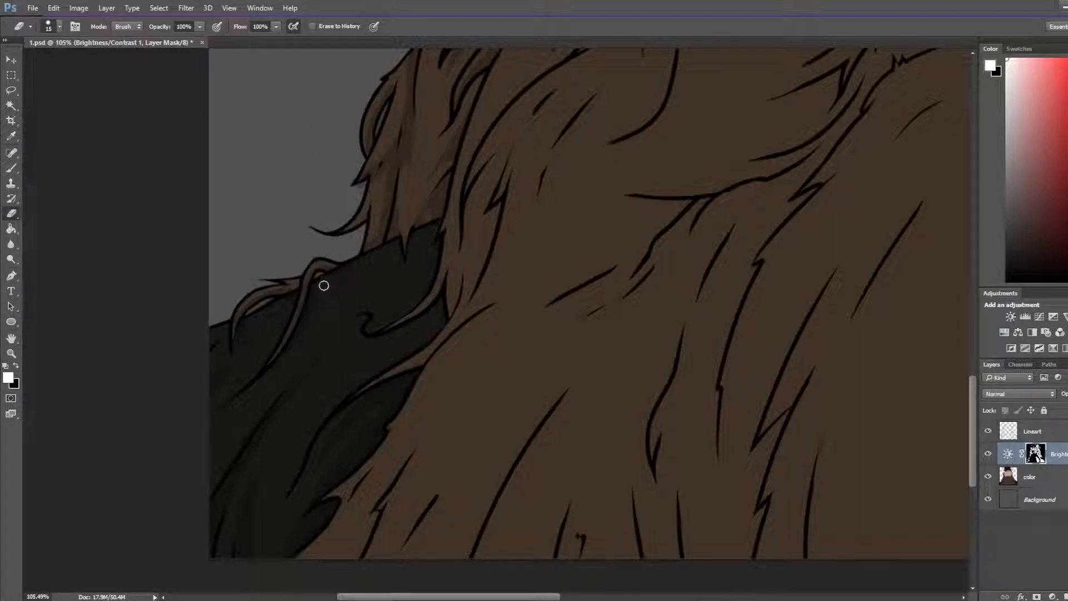
key(b)
key(e)
key(b)
key(e)
Step: Paint shadows along the long curved contour line between the hair and the beard above the coat
drag(474, 277, 457, 405)
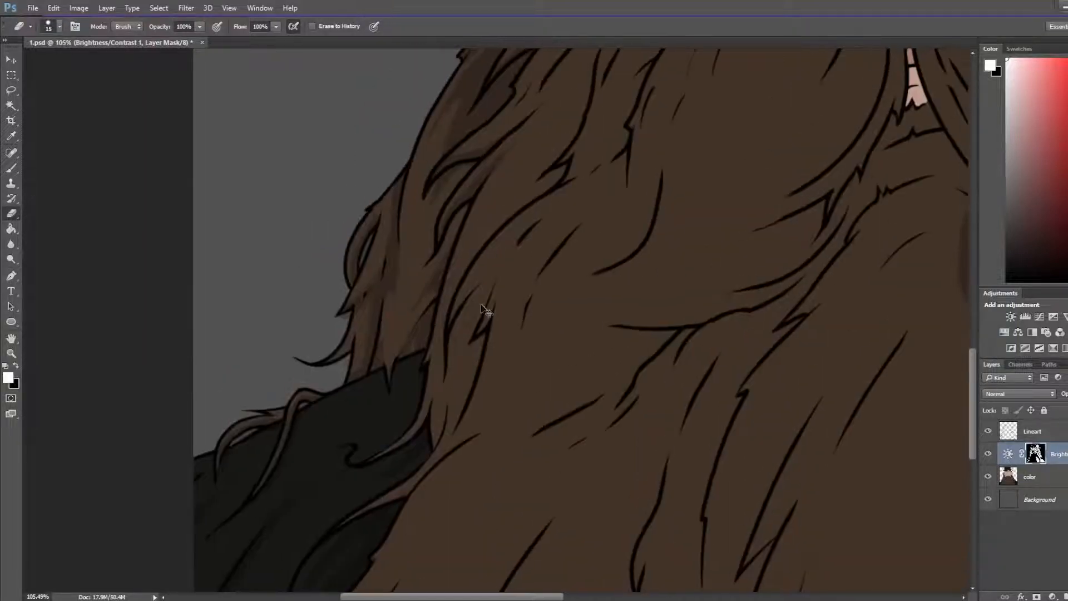
key(b)
mouse_move(542, 192)
mouse_down()
mouse_move(522, 203)
mouse_move(443, 389)
mouse_up()
drag(443, 341, 441, 384)
drag(558, 187, 451, 393)
key(e)
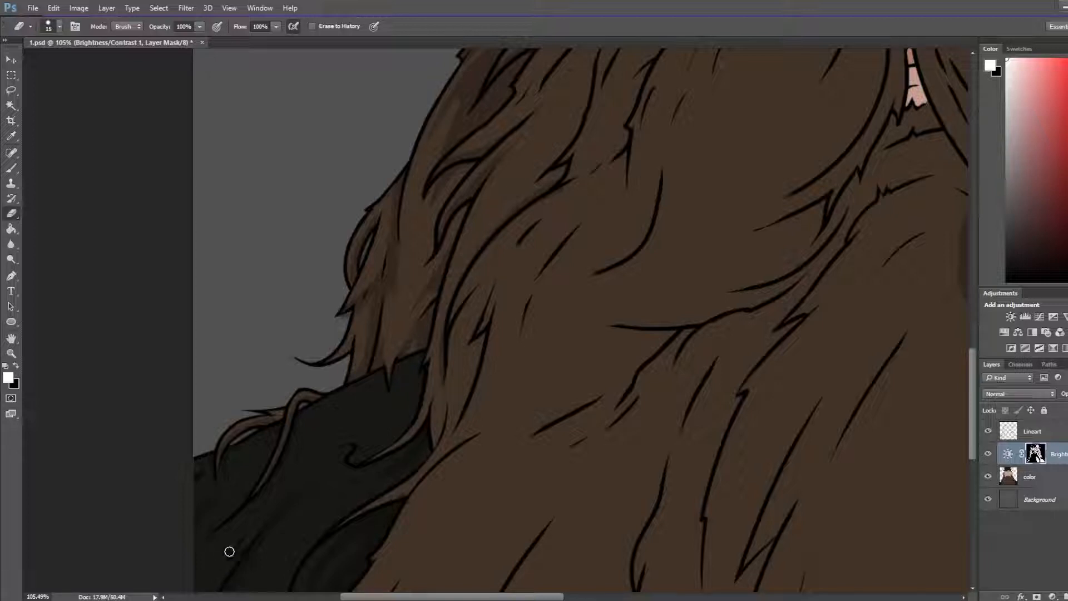
Step: Touch up the coat shading around the curled strand tip with a smaller brush and the eraser, and save the document
key(b)
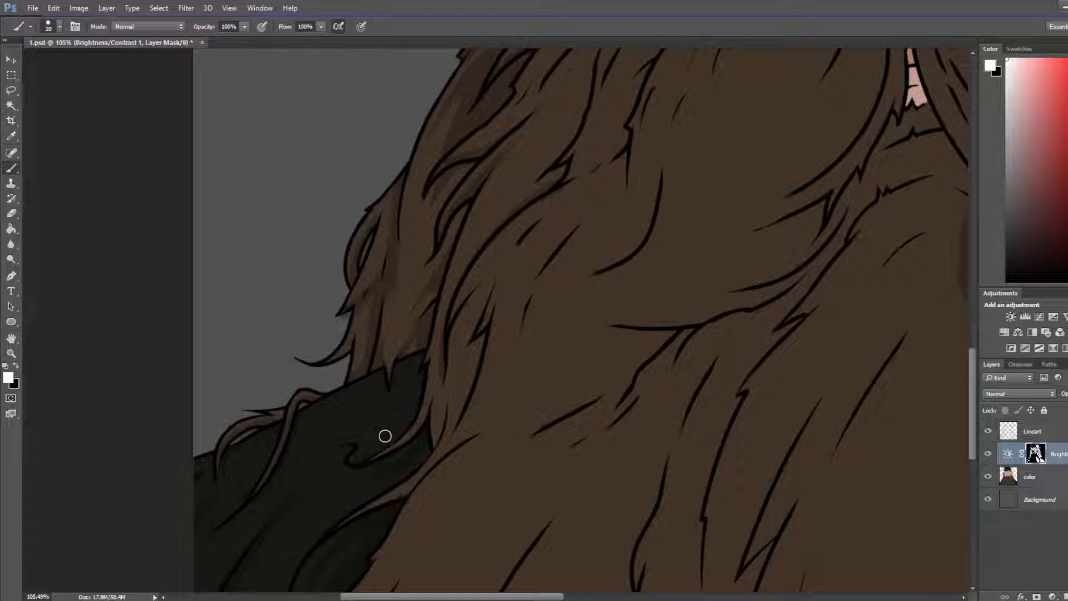
key(e)
drag(383, 447, 393, 449)
key(b)
key(bracketleft)
key(e)
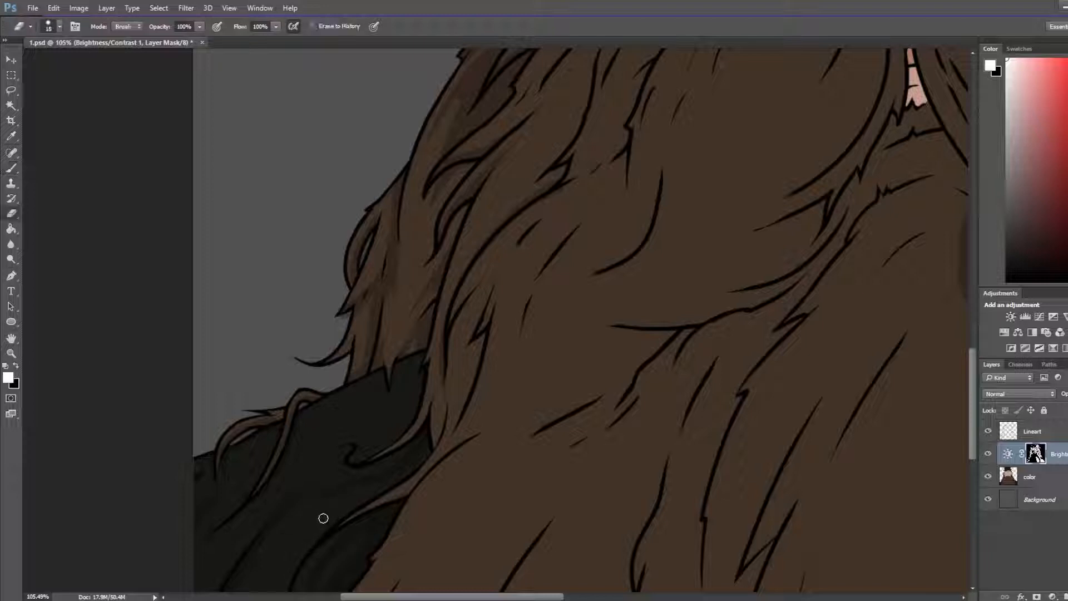
key(ctrl+s)
Step: Enlarge the brush to size 20 and paint a shadow inside the beard strand down towards the coat
mouse_move(492, 258)
mouse_down()
mouse_move(464, 307)
mouse_move(475, 283)
mouse_up()
key(b)
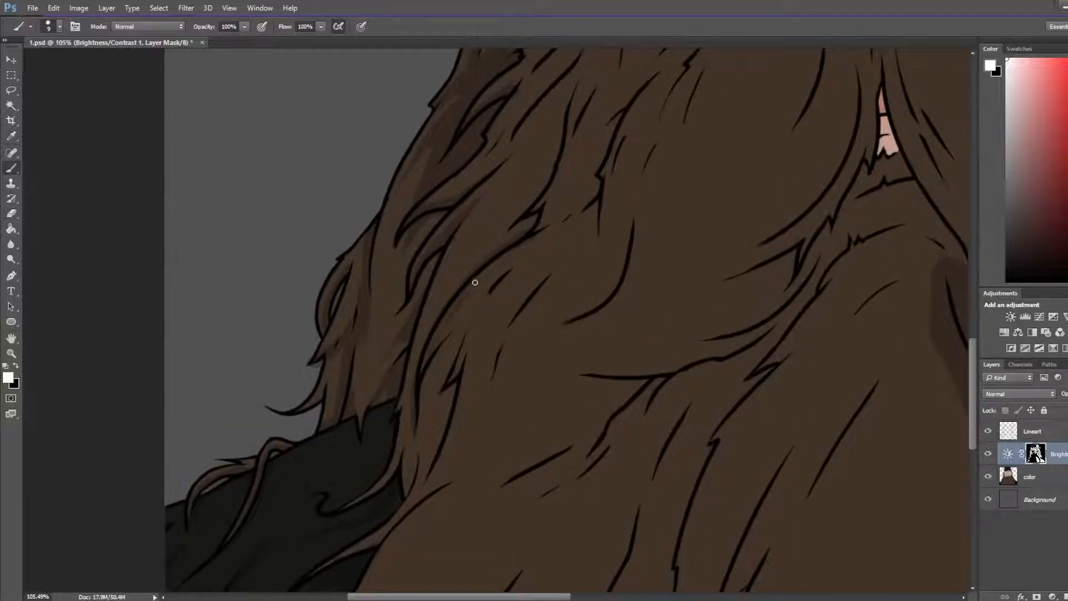
key(bracketright)
key(bracketright)
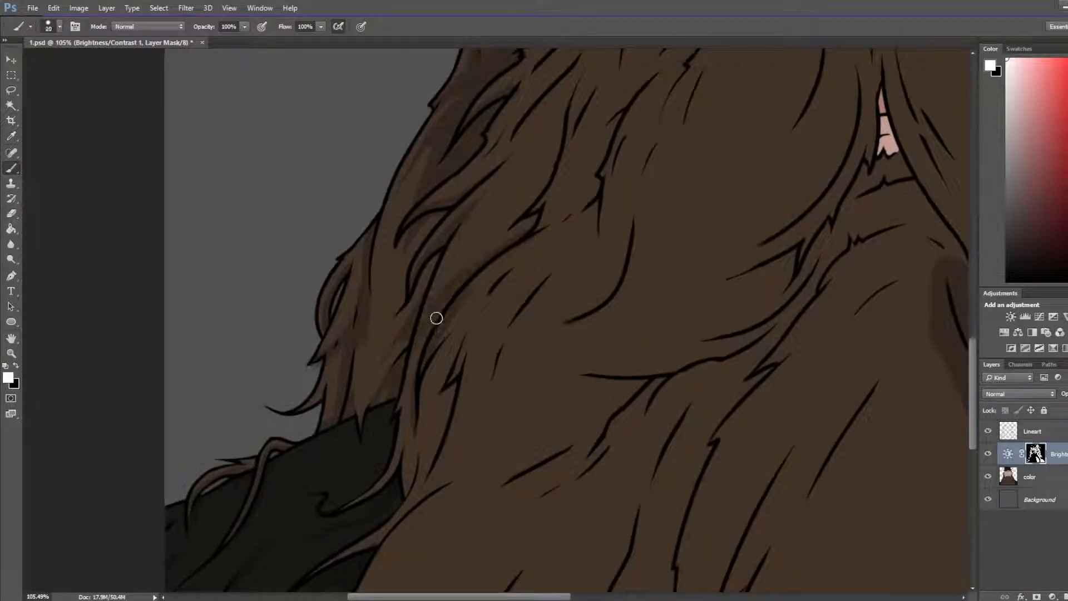
mouse_move(456, 320)
mouse_down()
mouse_move(441, 329)
mouse_move(445, 341)
mouse_move(455, 324)
mouse_move(424, 417)
mouse_up()
Step: Trim the new beard strand shadow, undo the last stroke, and set the brush to size 10 for finer shading
key(e)
mouse_move(448, 341)
mouse_down()
mouse_move(406, 468)
mouse_move(412, 427)
mouse_move(412, 464)
mouse_up()
key(b)
key(ctrl+z)
key(e)
key(b)
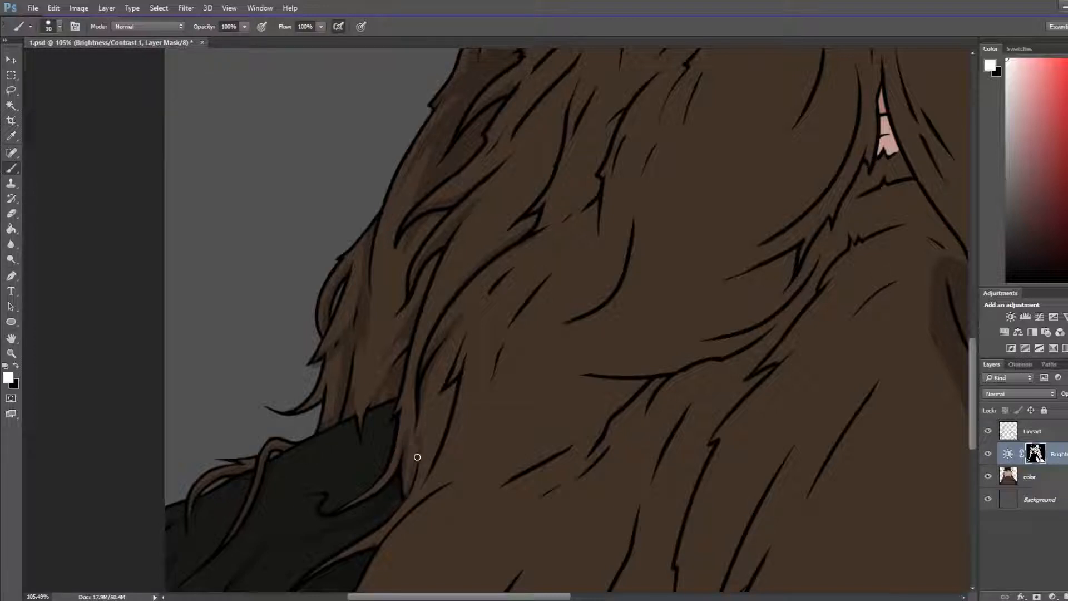
Step: Shape the narrow shadow at the lower tip of the beard strand where it meets the coat
key(e)
key(b)
key(e)
mouse_move(406, 437)
mouse_down()
mouse_move(409, 413)
mouse_move(409, 480)
mouse_up()
key(b)
key(e)
key(b)
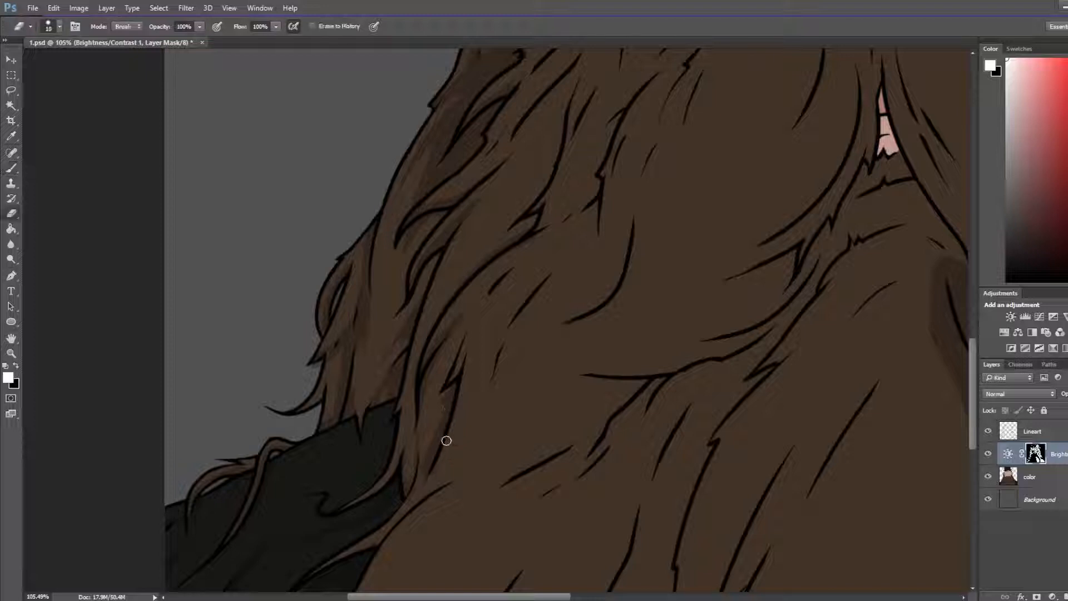
Step: Paint a slim shadow along the inner side of the jagged line in the lower beard strand and trim it
key(e)
key(b)
drag(441, 394, 430, 432)
key(e)
Step: Shade the thin beard wisp over the coat and erase the stroke past the end of the beard contour line
key(space)
drag(434, 482, 545, 309)
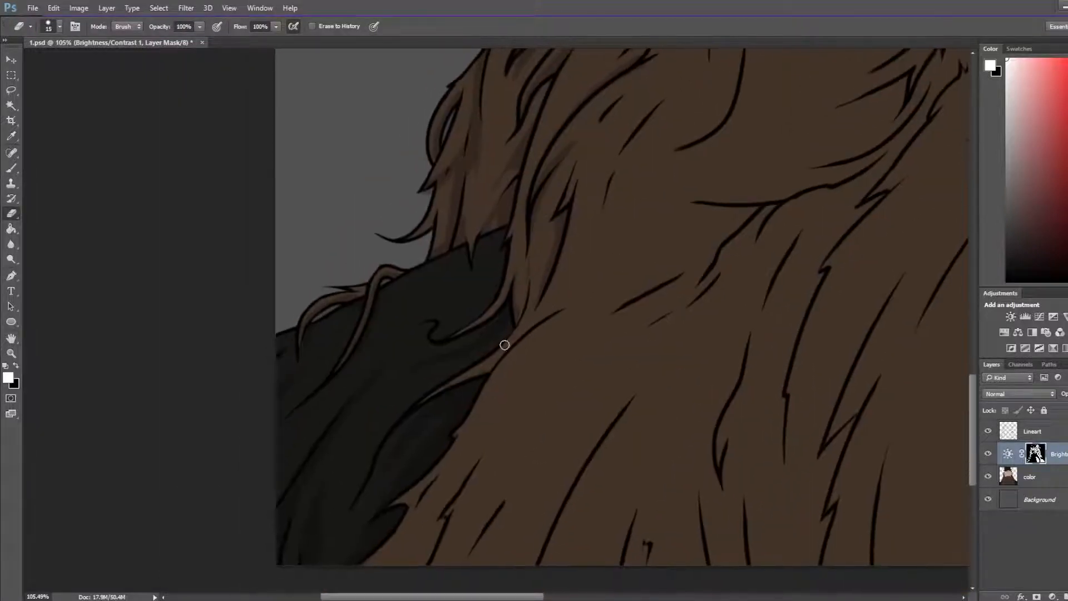
key(b)
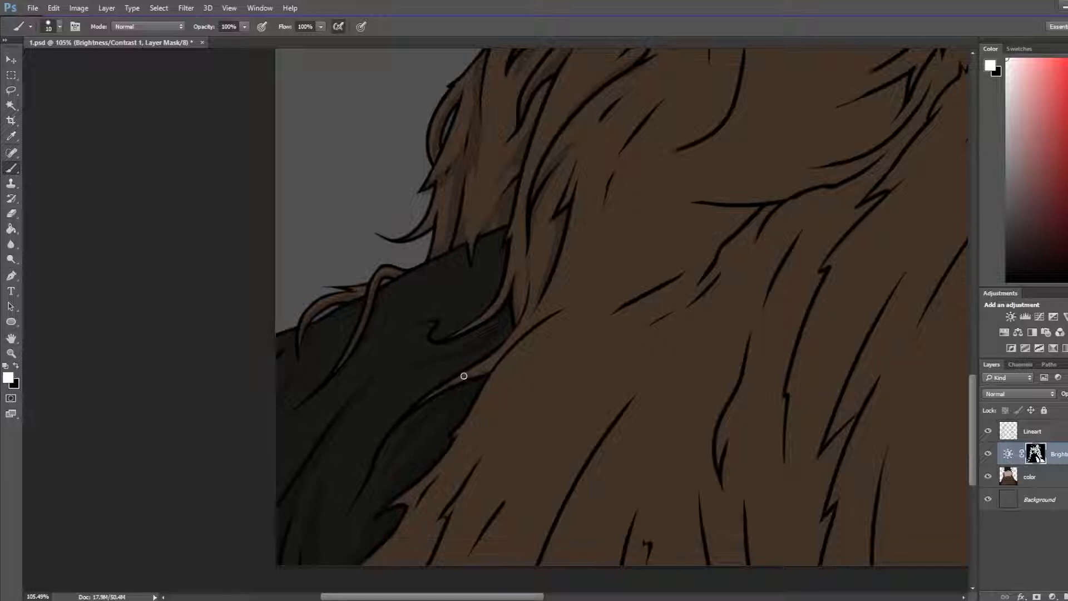
key(e)
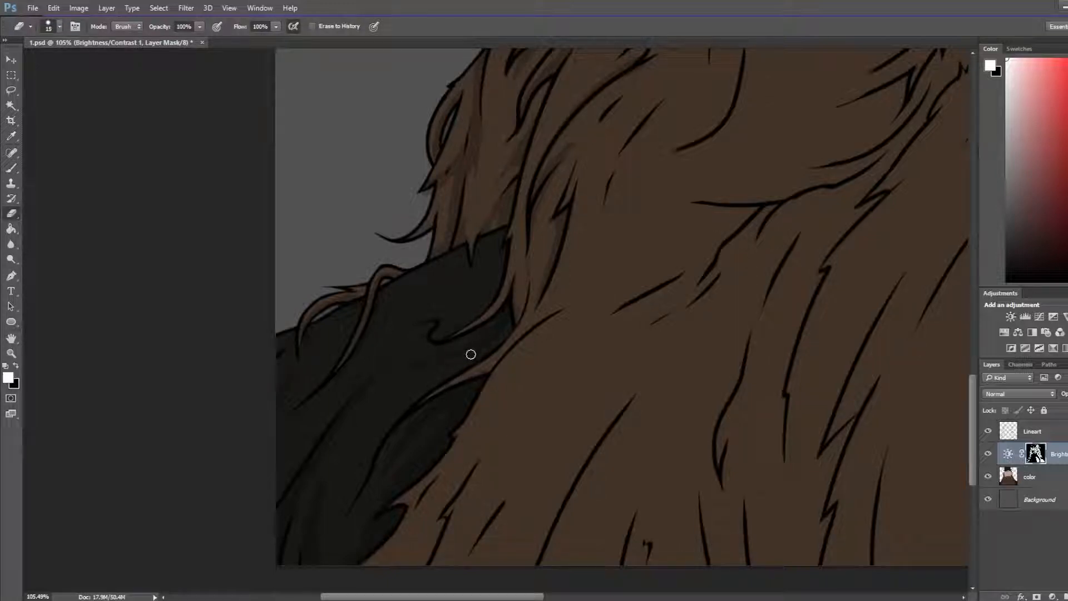
key(b)
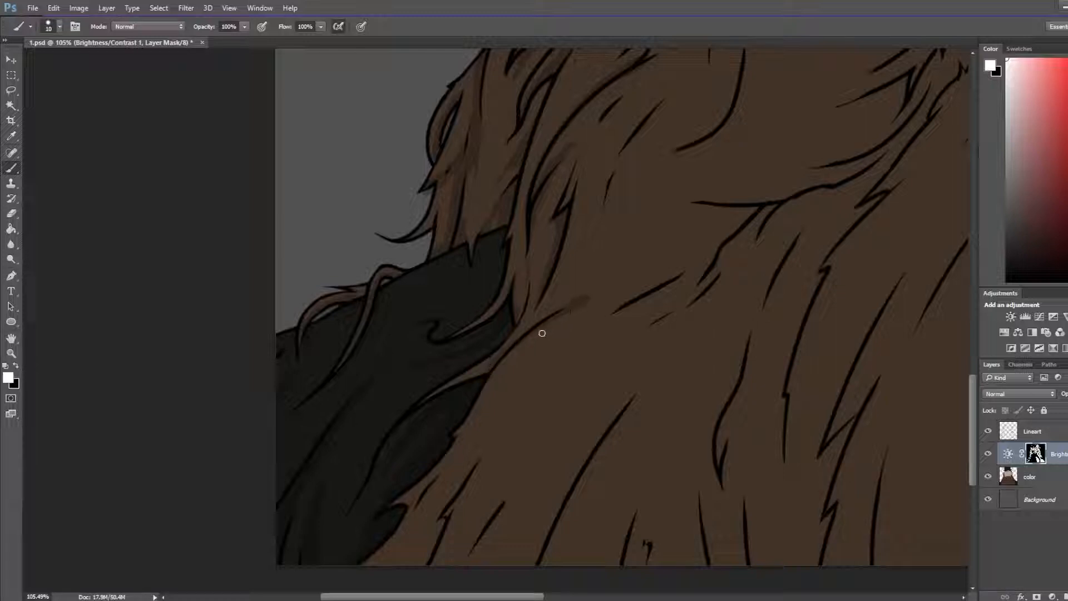
key(e)
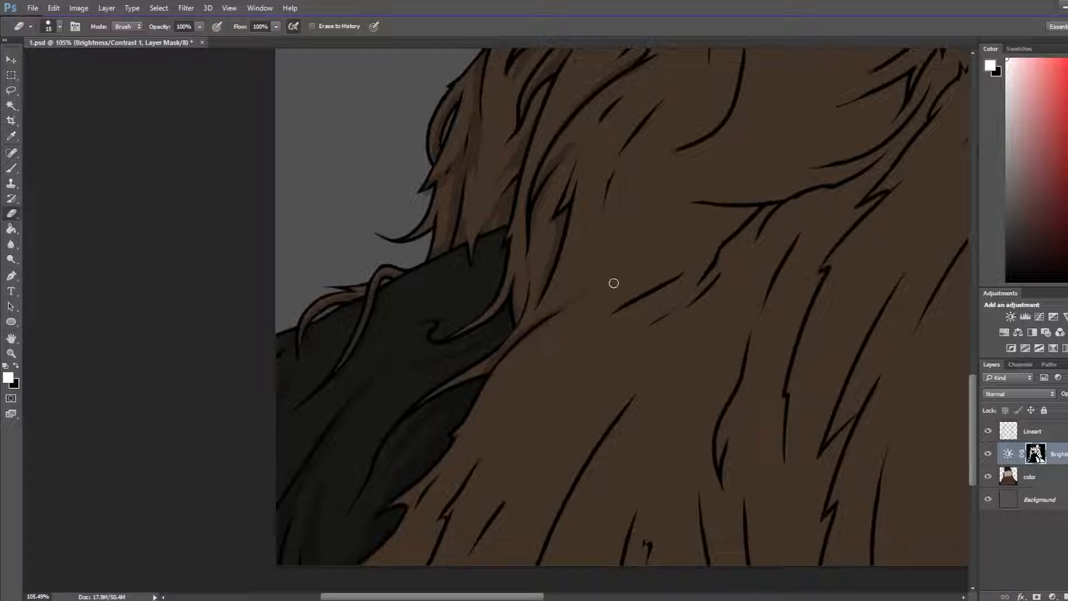
Step: Touch up the shadow at the base of the hair lock where its pointed tip overlaps the coat
key(b)
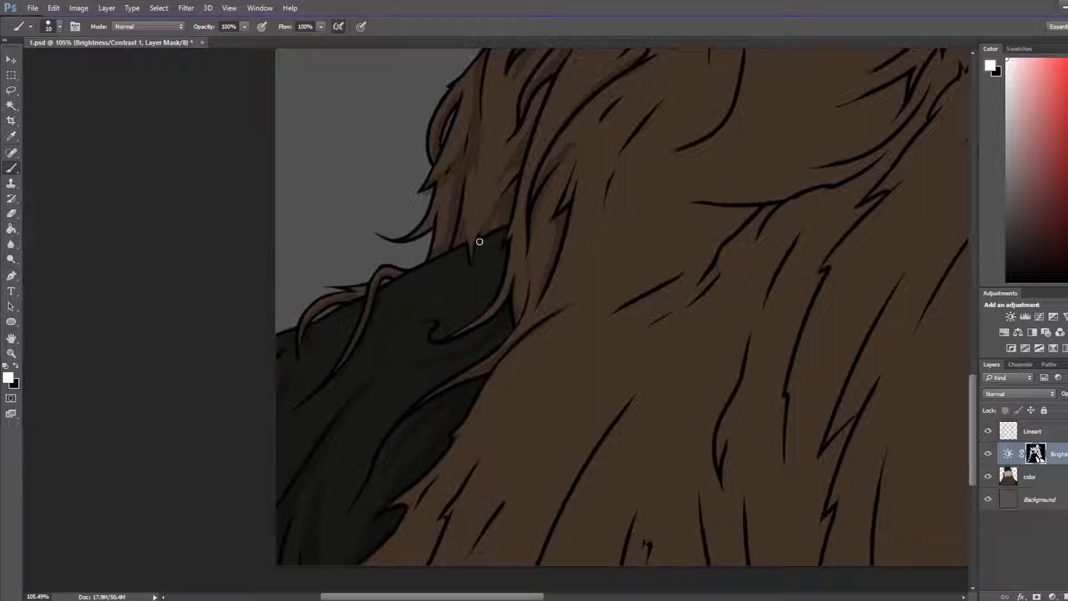
key(e)
key(b)
key(e)
key(b)
key(e)
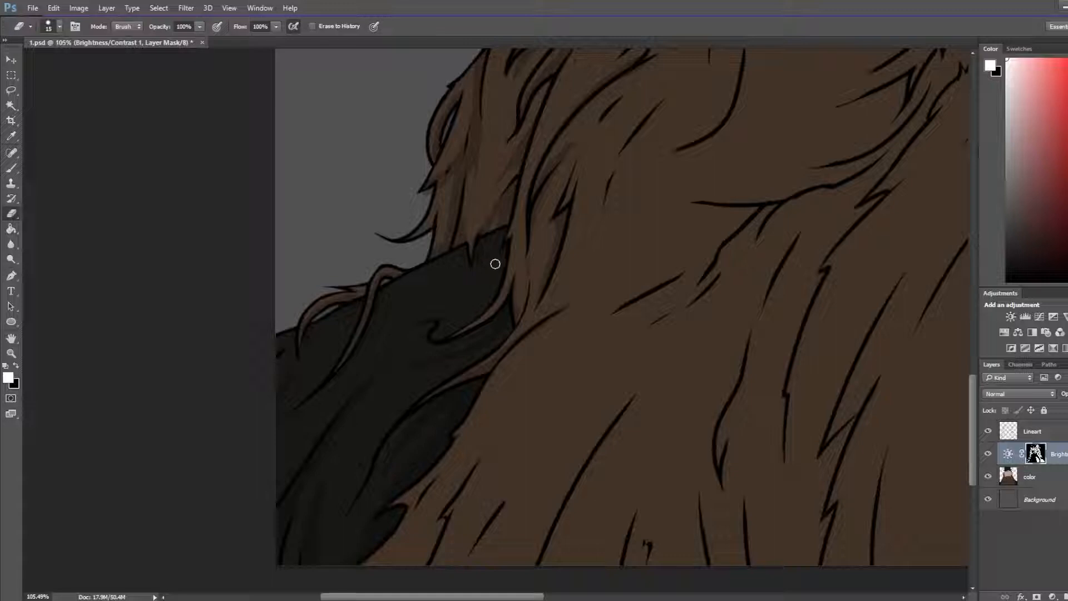
Step: Paint and trim a shadow along the jagged line at the beard's bottom edge beside the coat, and save the file
drag(607, 415, 626, 244)
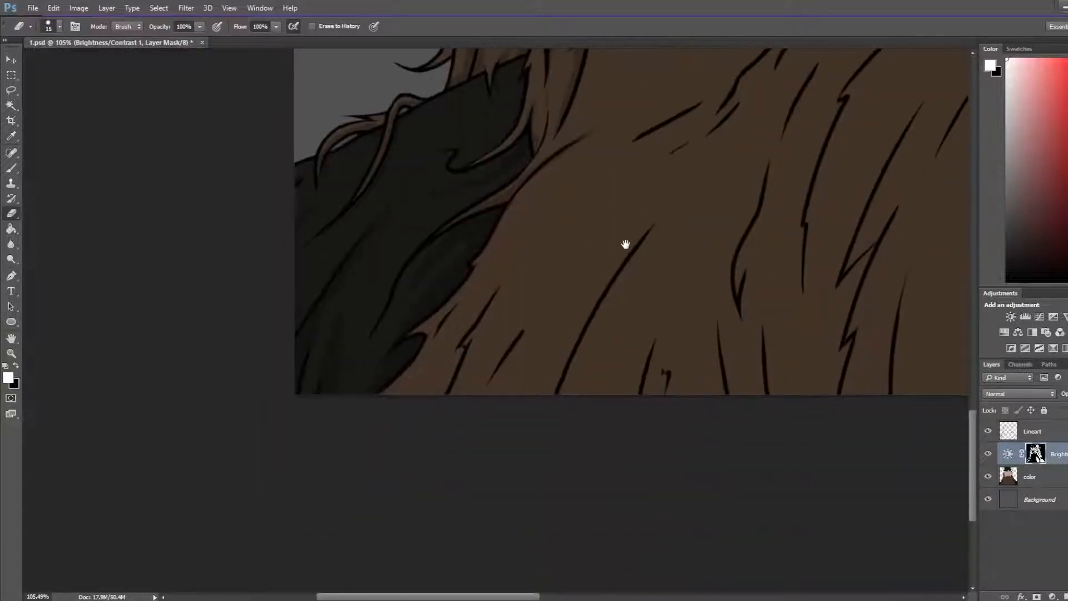
key(b)
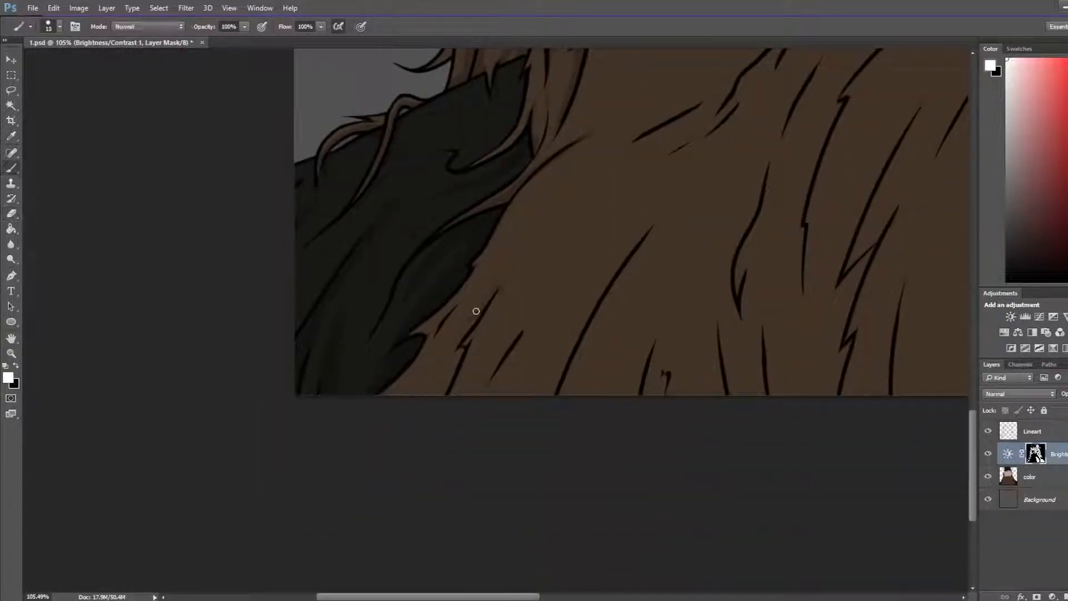
drag(475, 311, 439, 377)
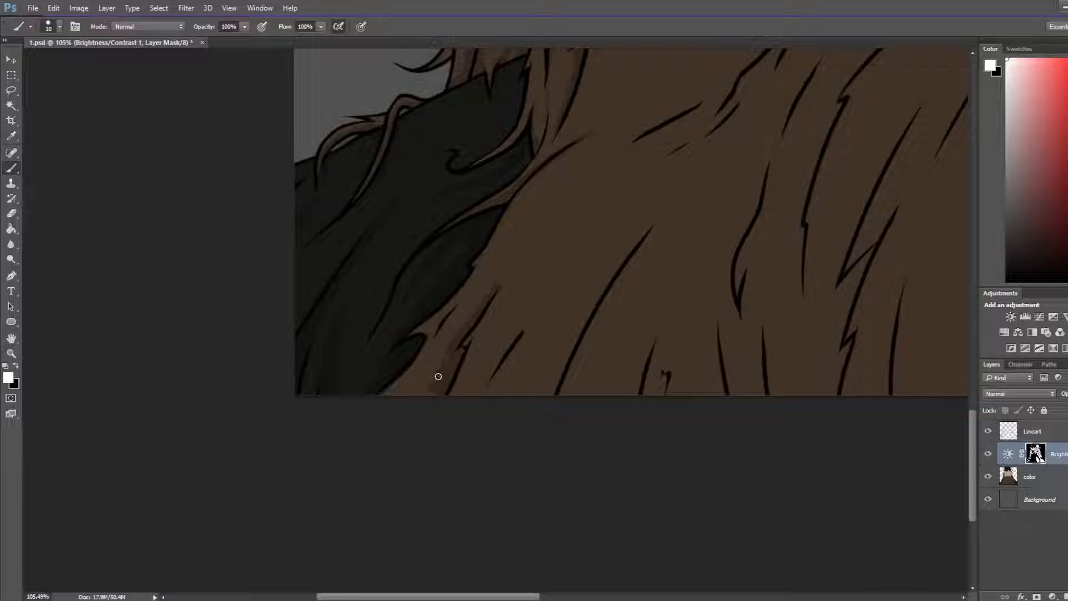
key(e)
key(b)
key(e)
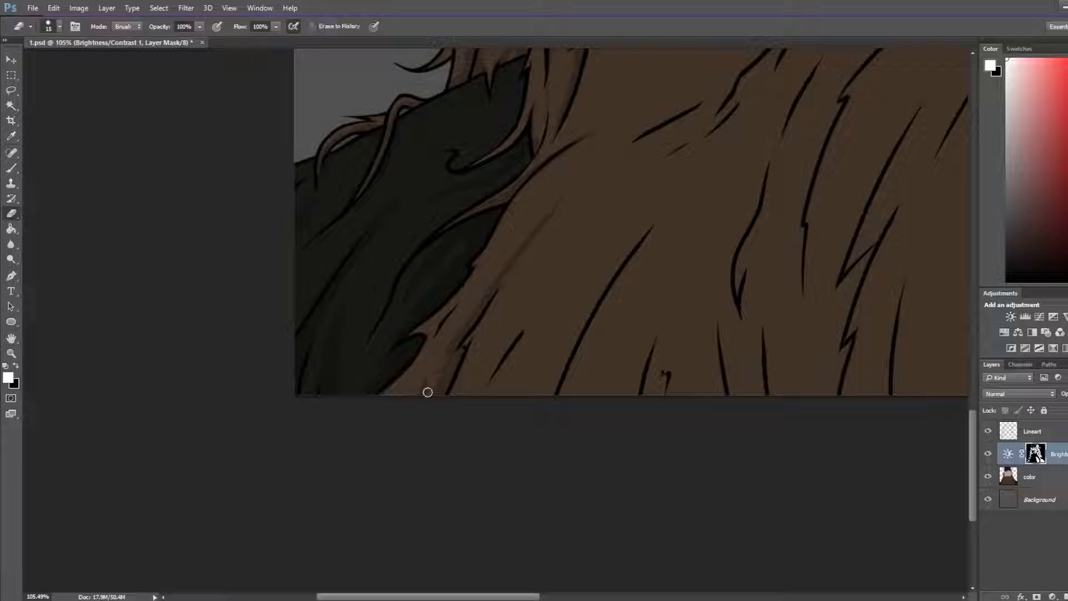
key(b)
key(e)
key(ctrl+z)
key(ctrl+s)
scroll(414, 288, down, 2)
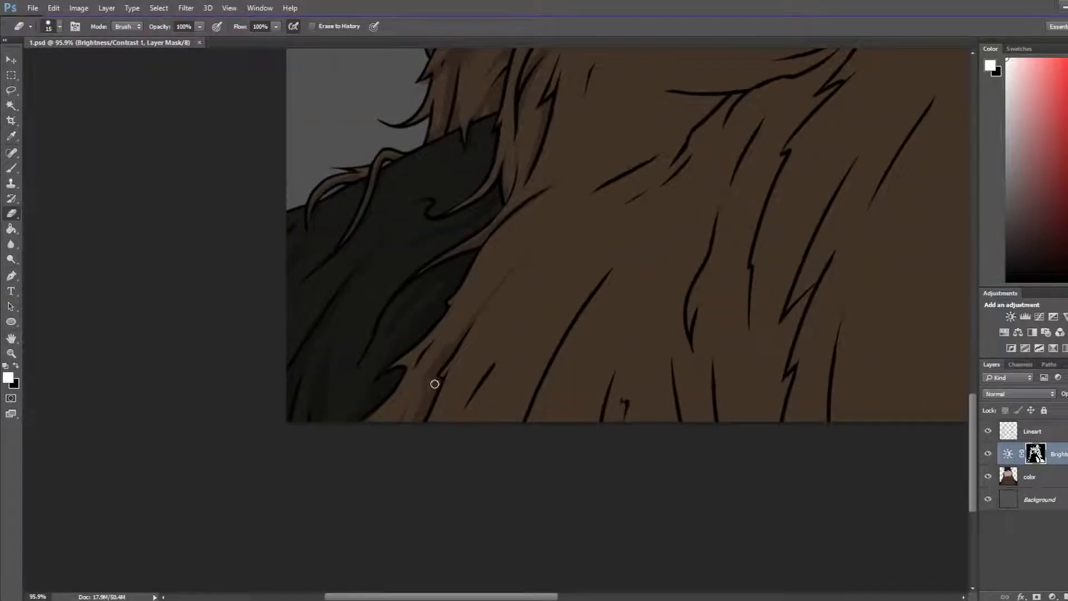
Step: Shade the short line and pointed tuft where the lower beard edge meets the coat, and trim the shadow
key(b)
drag(401, 369, 389, 386)
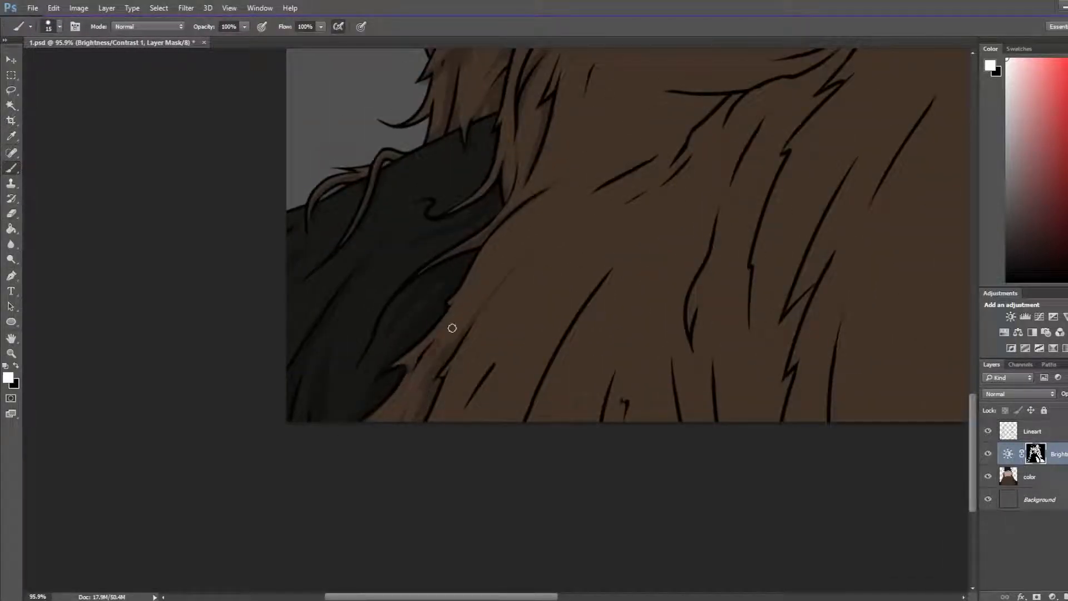
key(e)
key(b)
key(e)
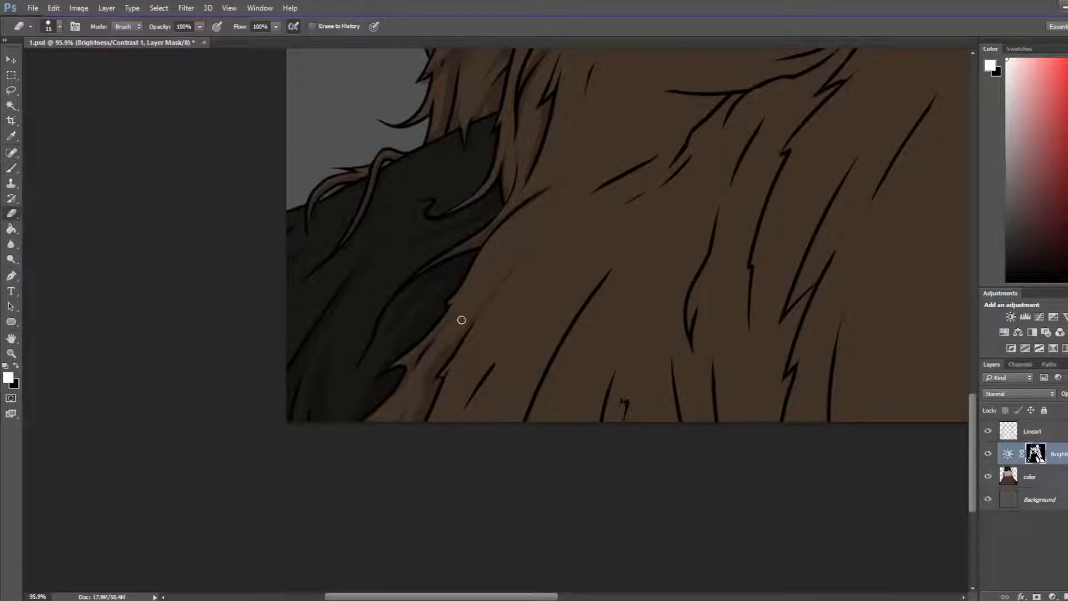
key(b)
key(e)
Step: Taper the shadow up the beard's coat-side edge and add a slim shadow past the end of the upper contour line
mouse_move(499, 283)
mouse_down()
mouse_move(401, 480)
mouse_move(444, 310)
mouse_up()
key(b)
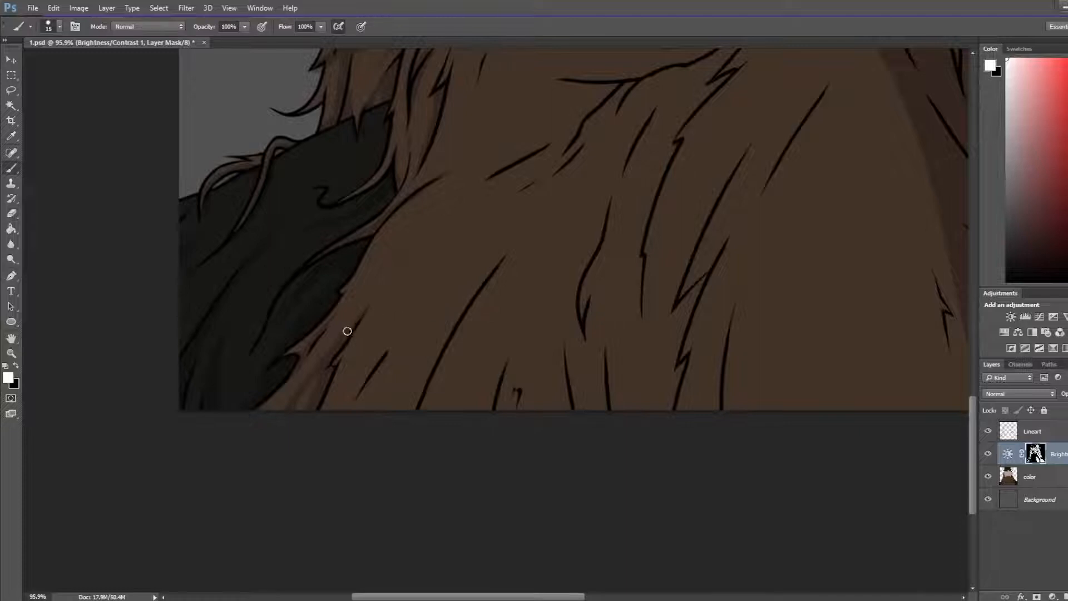
key(e)
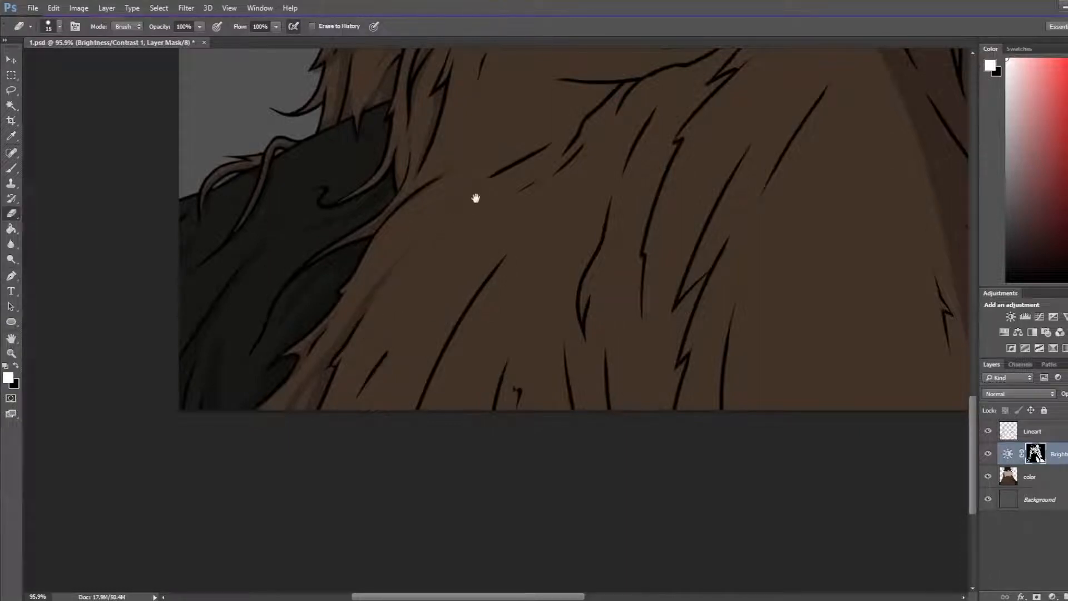
mouse_move(476, 198)
mouse_down()
mouse_move(448, 280)
mouse_move(462, 239)
mouse_up()
key(b)
key(e)
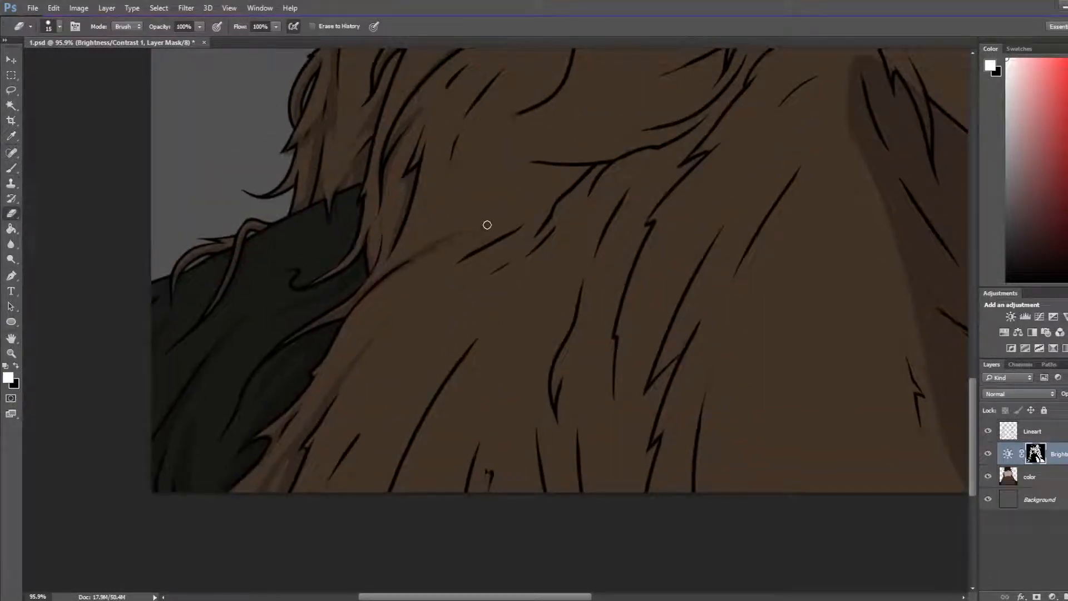
mouse_move(416, 274)
mouse_down()
mouse_move(458, 228)
mouse_move(420, 253)
mouse_move(473, 223)
mouse_move(468, 245)
mouse_move(406, 250)
mouse_move(439, 237)
mouse_up()
key(b)
mouse_move(361, 292)
mouse_down()
mouse_move(473, 186)
mouse_move(406, 280)
mouse_up()
key(e)
Step: Paint narrow shadows along the curved strand lines in the side beard above the coat and trim their edges
mouse_move(412, 239)
mouse_down()
mouse_move(481, 177)
mouse_move(410, 250)
mouse_move(368, 341)
mouse_up()
key(b)
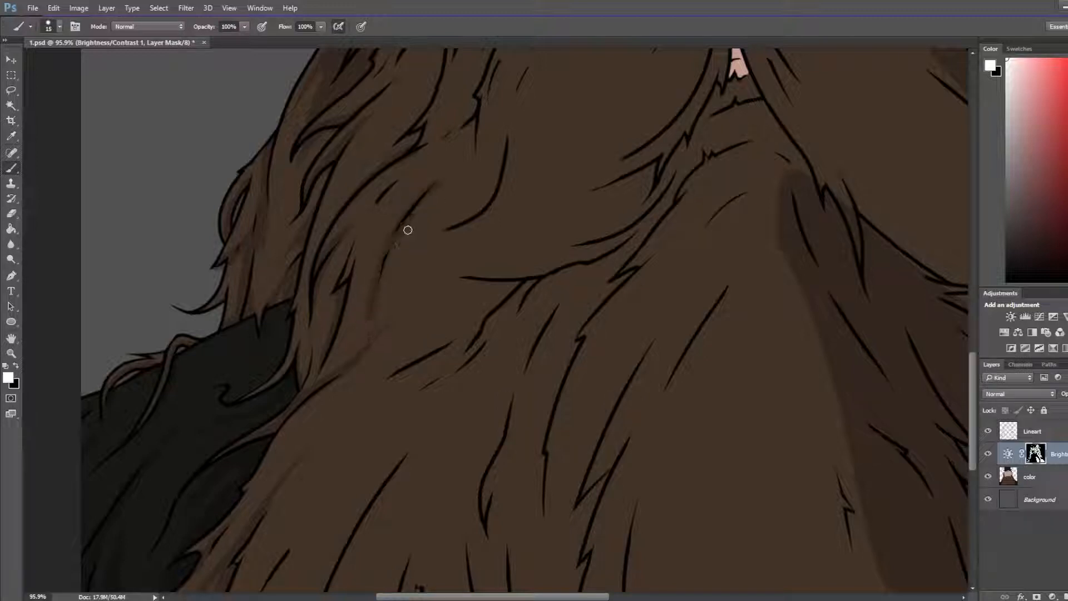
key(e)
mouse_move(408, 226)
mouse_down()
mouse_move(382, 251)
mouse_move(456, 151)
mouse_up()
key(b)
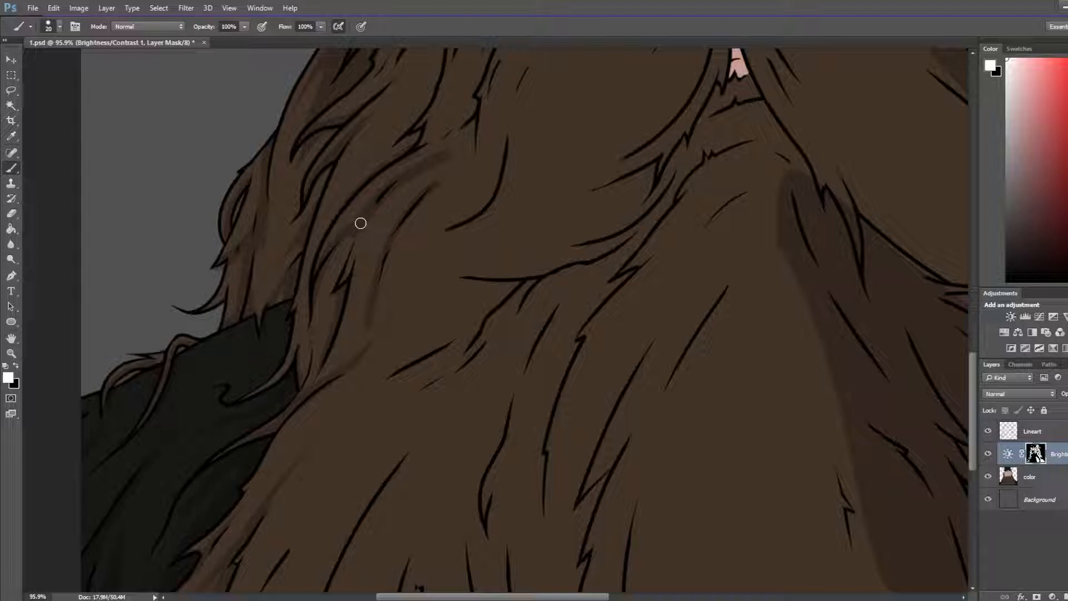
key(e)
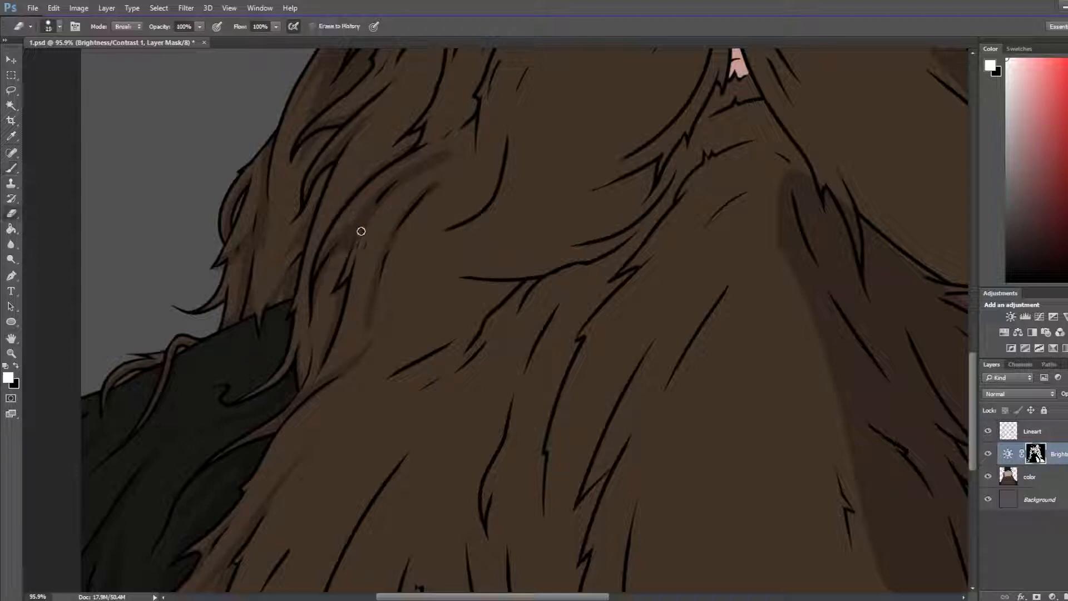
key(b)
mouse_move(360, 232)
mouse_down()
mouse_move(466, 147)
mouse_move(388, 289)
mouse_move(414, 259)
mouse_up()
key(e)
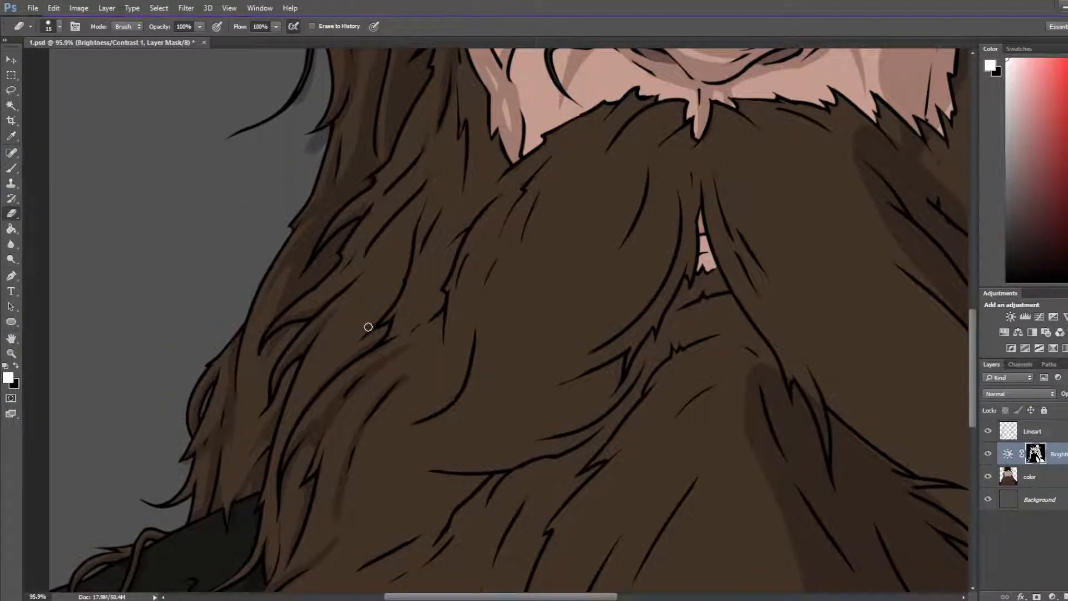
Step: Shade beneath the jagged line where the moustache meets the side beard, trim the shadow, and save the file
drag(367, 326, 540, 223)
key(b)
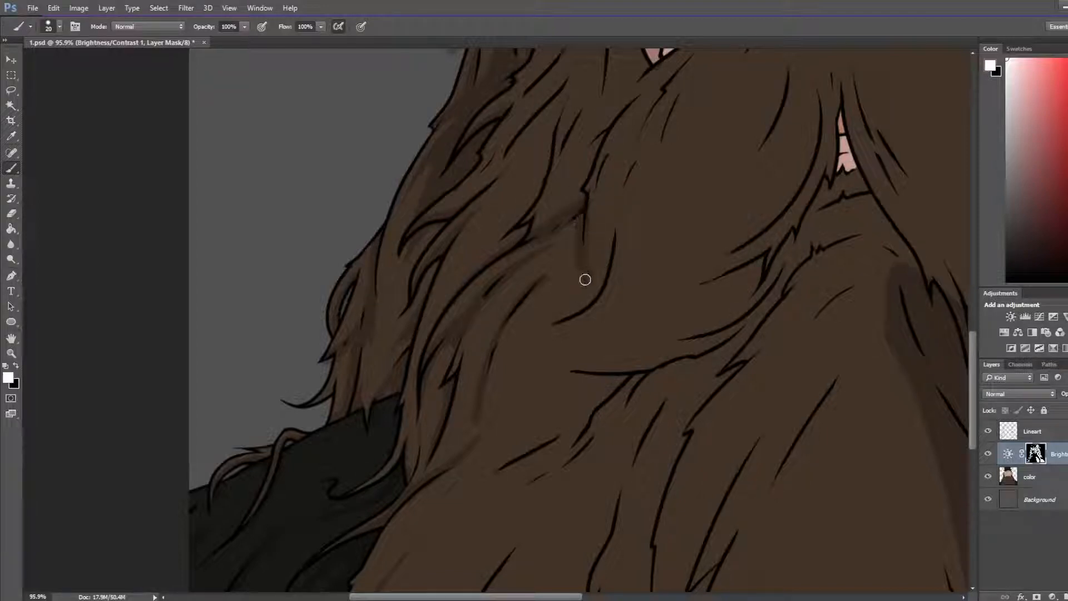
key(e)
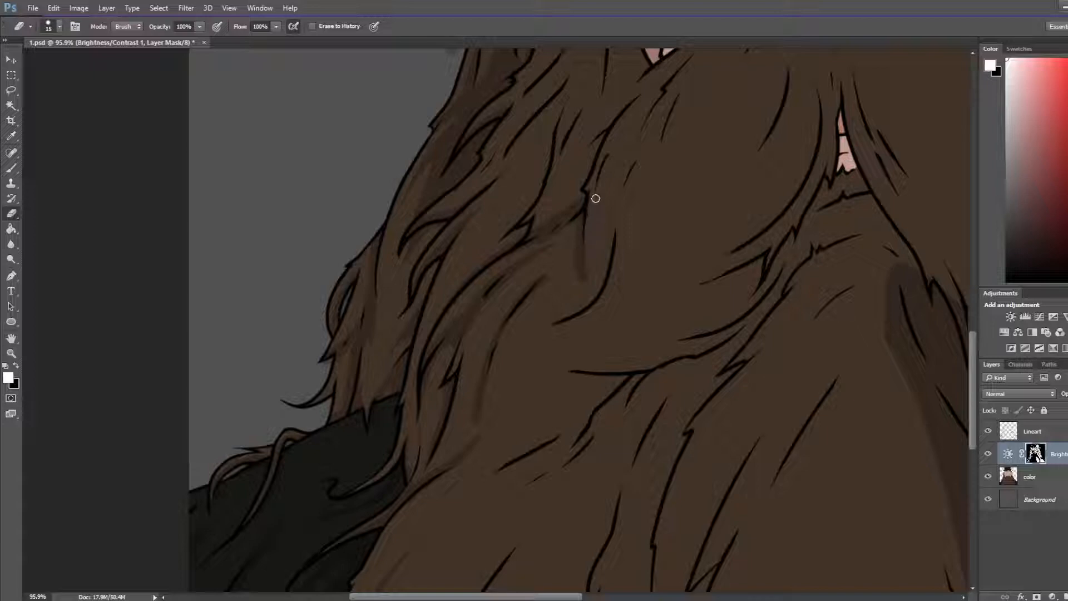
scroll(231, 341, down, 7)
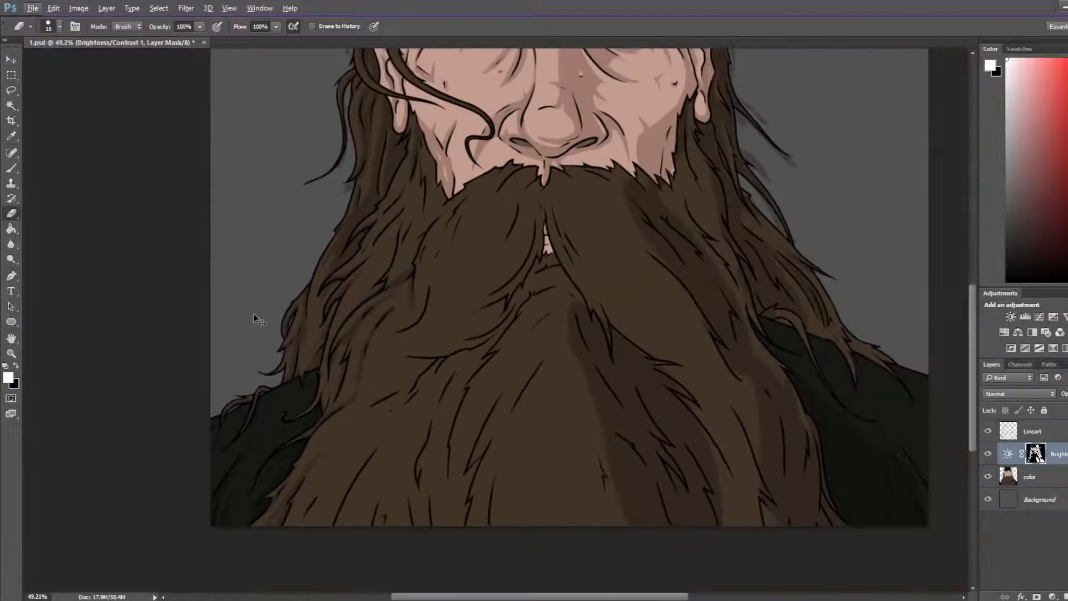
key(ctrl+s)
Step: Add and refine shadows between the side beard strands below the ear, extending them toward the cheek
drag(433, 312, 393, 327)
scroll(301, 265, up, 4)
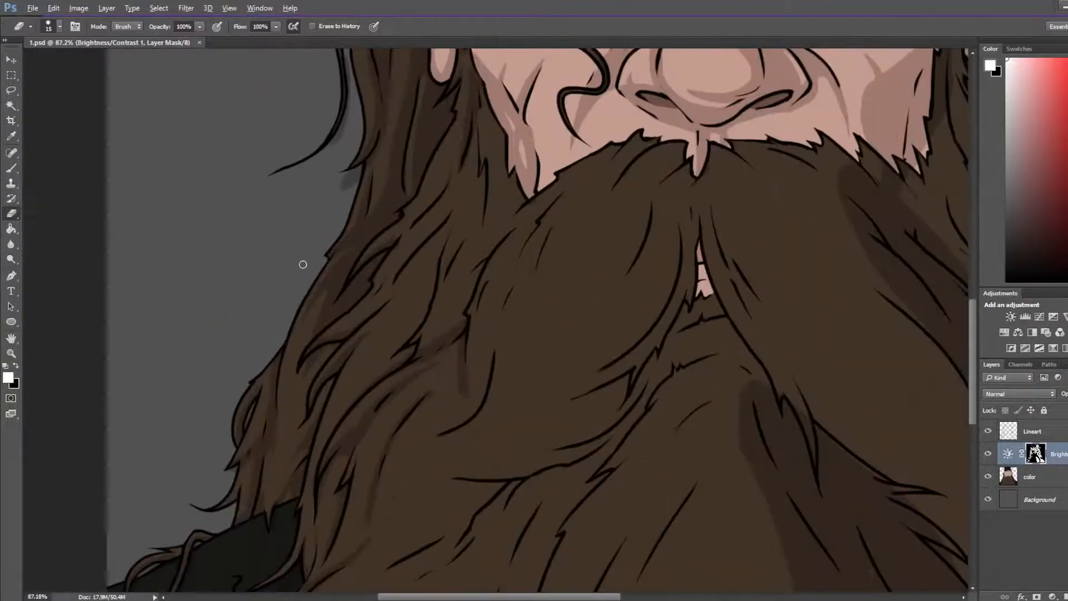
key(b)
mouse_move(365, 343)
mouse_down()
mouse_move(434, 265)
mouse_move(391, 320)
mouse_up()
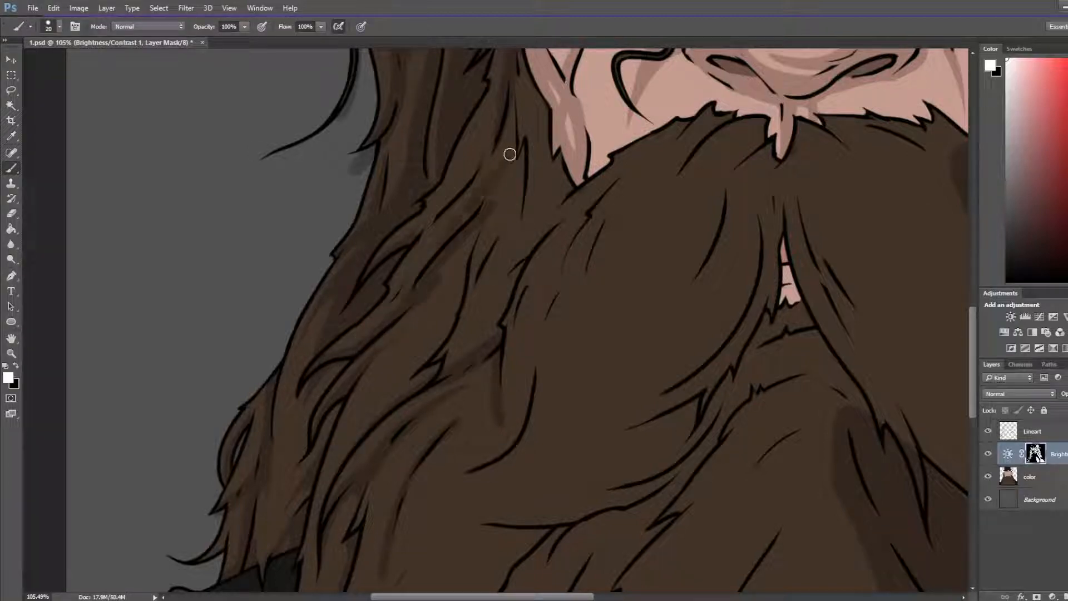
key(e)
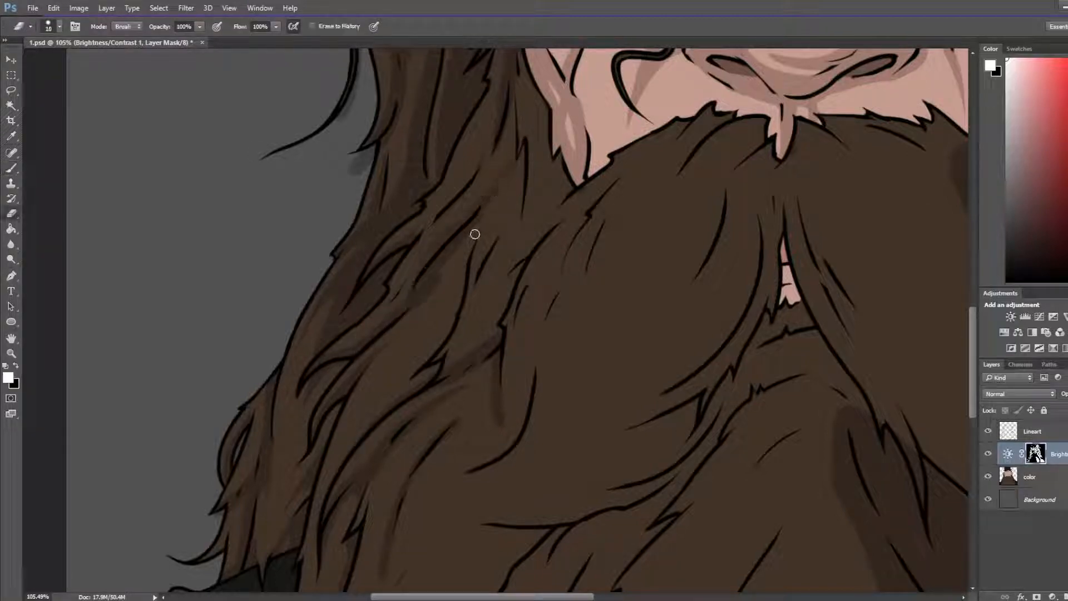
key(b)
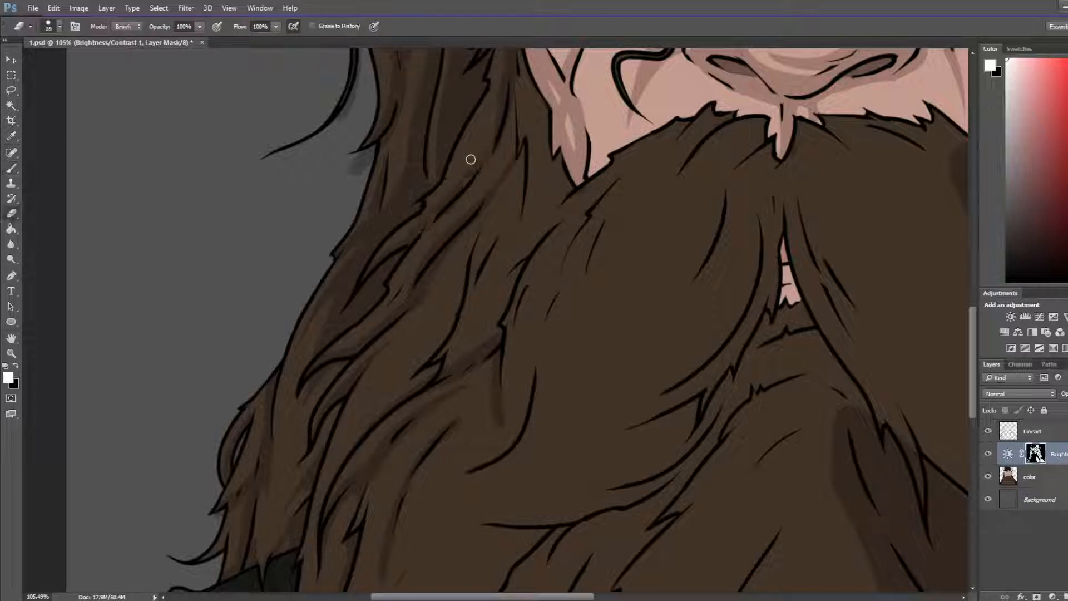
drag(470, 159, 476, 203)
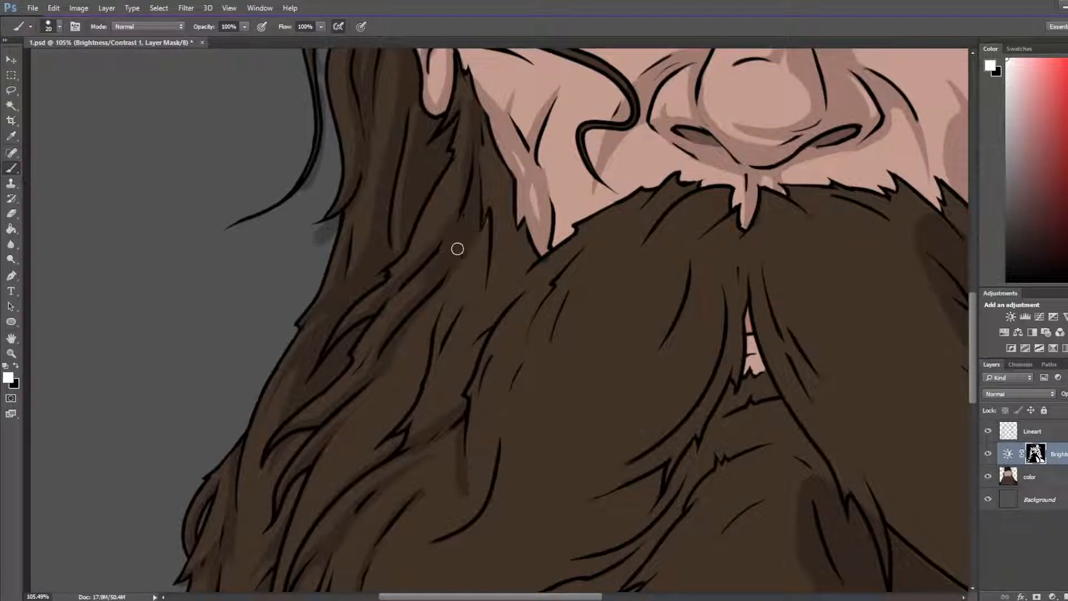
Step: Mirror the canvas horizontally and refine the shadow on the hair strands directly below the earlobe
scroll(468, 195, down, 3)
scroll(468, 195, down, 3)
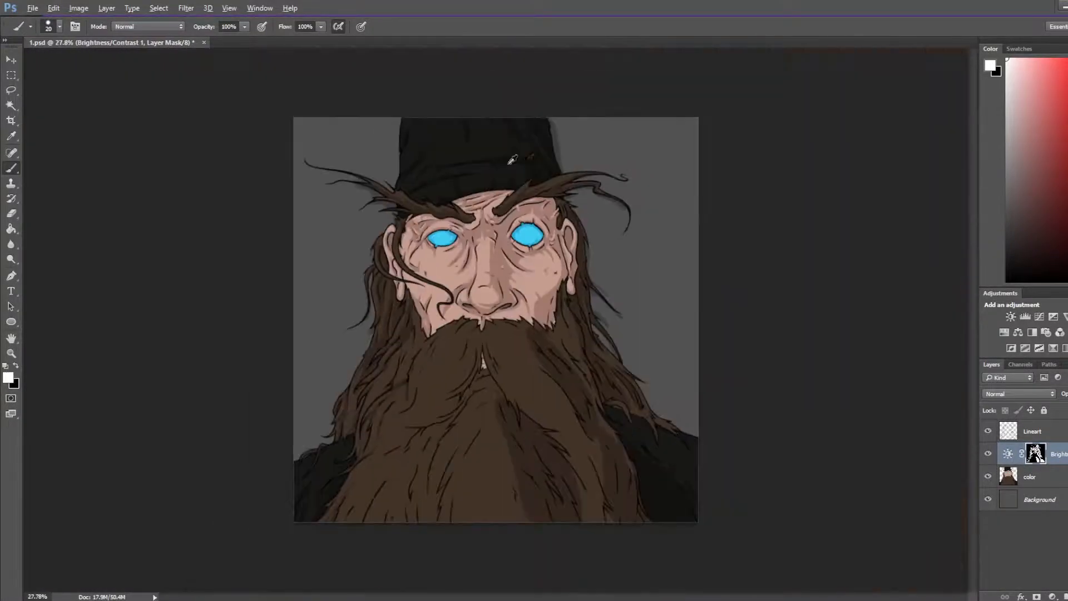
scroll(715, 378, up, 2)
scroll(715, 377, up, 1)
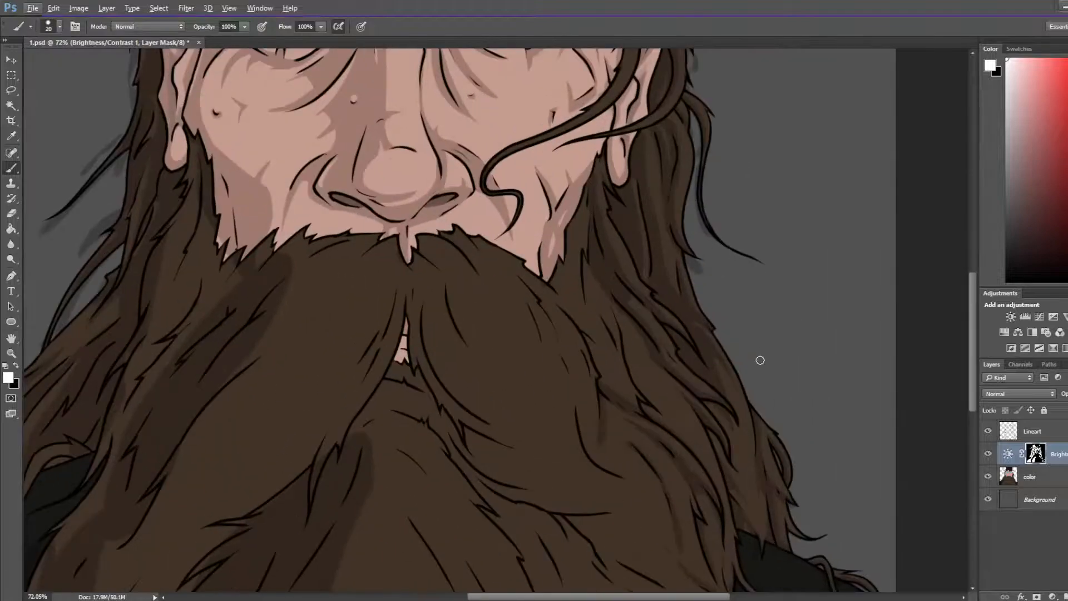
drag(625, 292, 516, 251)
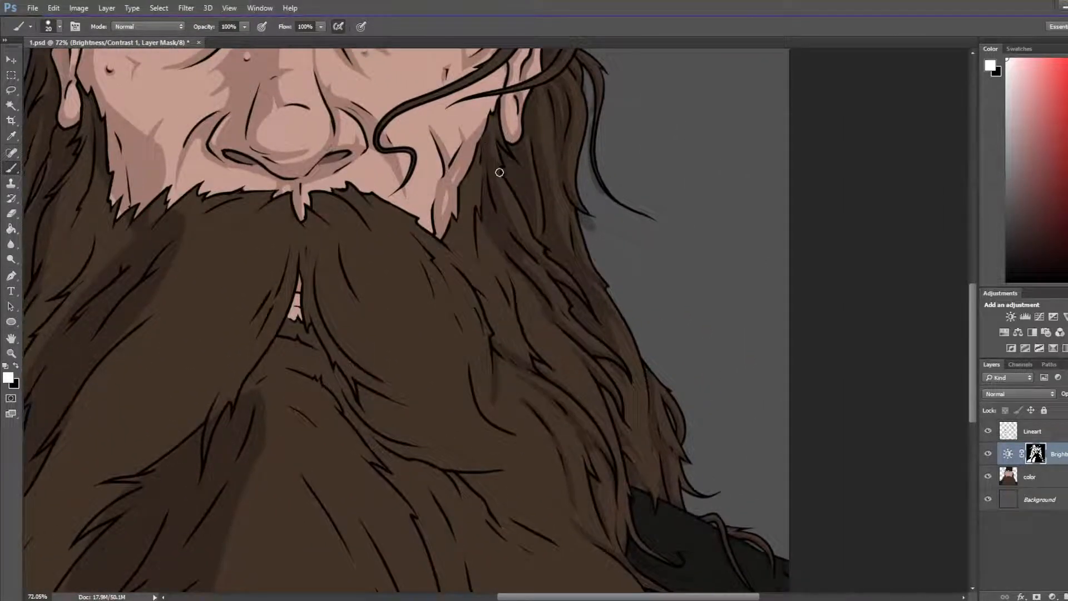
key(e)
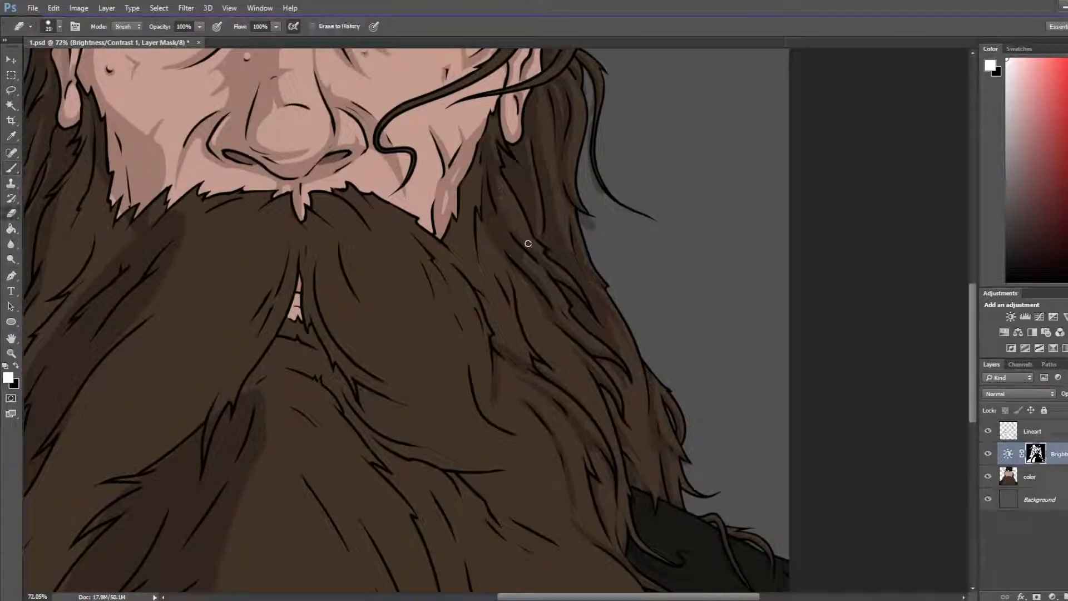
key(b)
drag(530, 249, 520, 251)
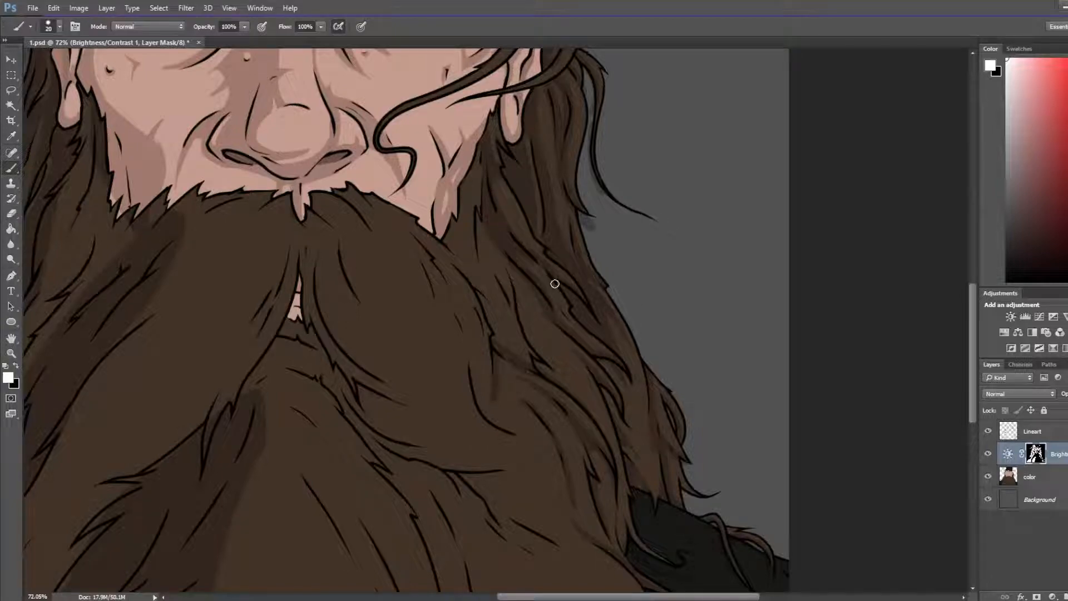
Step: Shade the long strands beside the moustache and the strand tips above the coat shoulder, trimming the shadow edges
drag(570, 281, 558, 233)
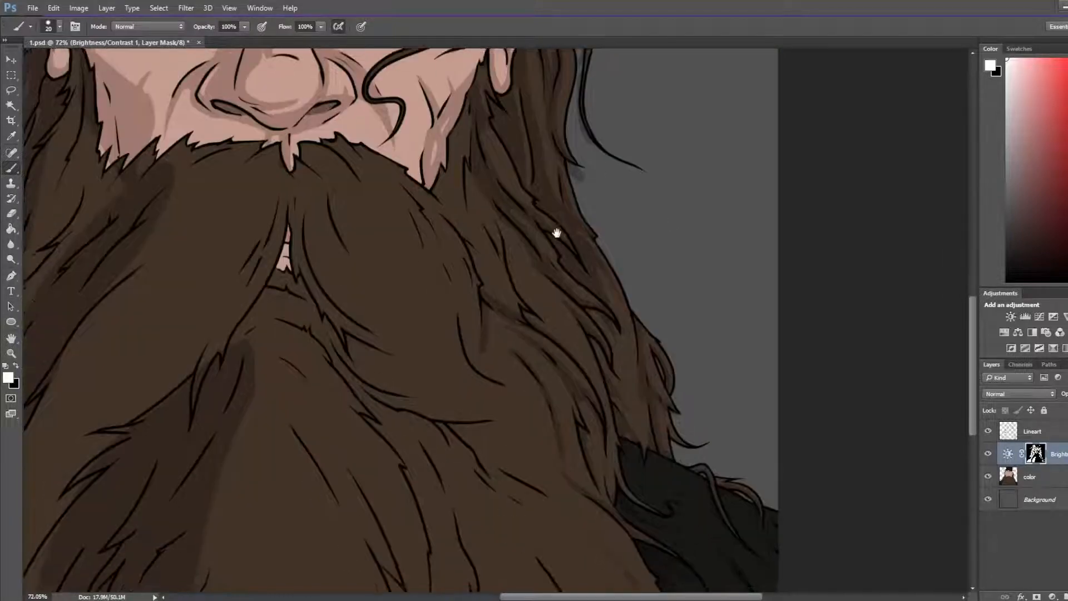
drag(497, 221, 519, 294)
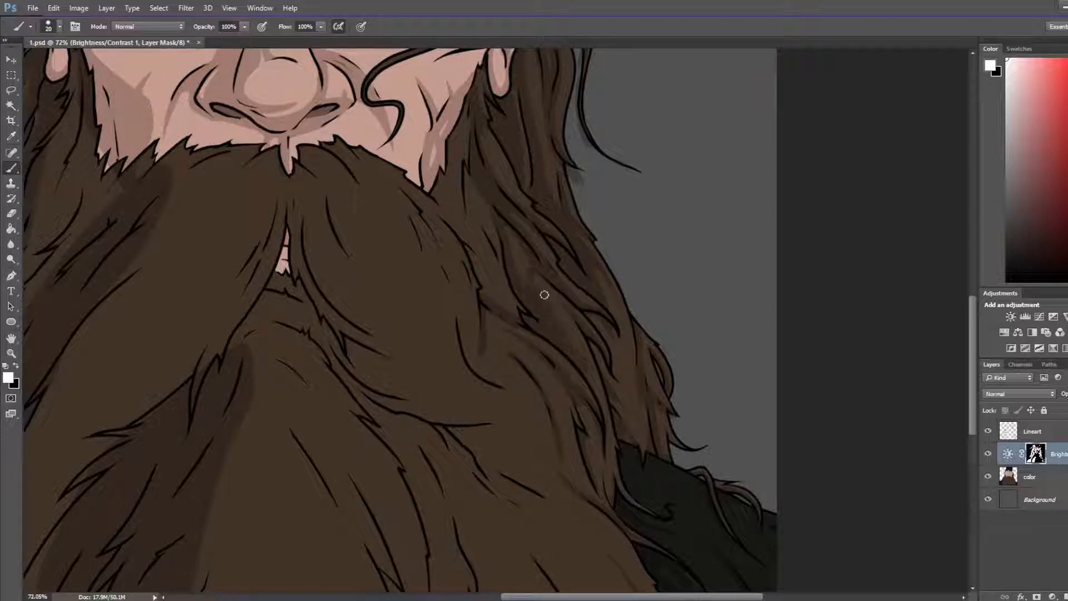
key(e)
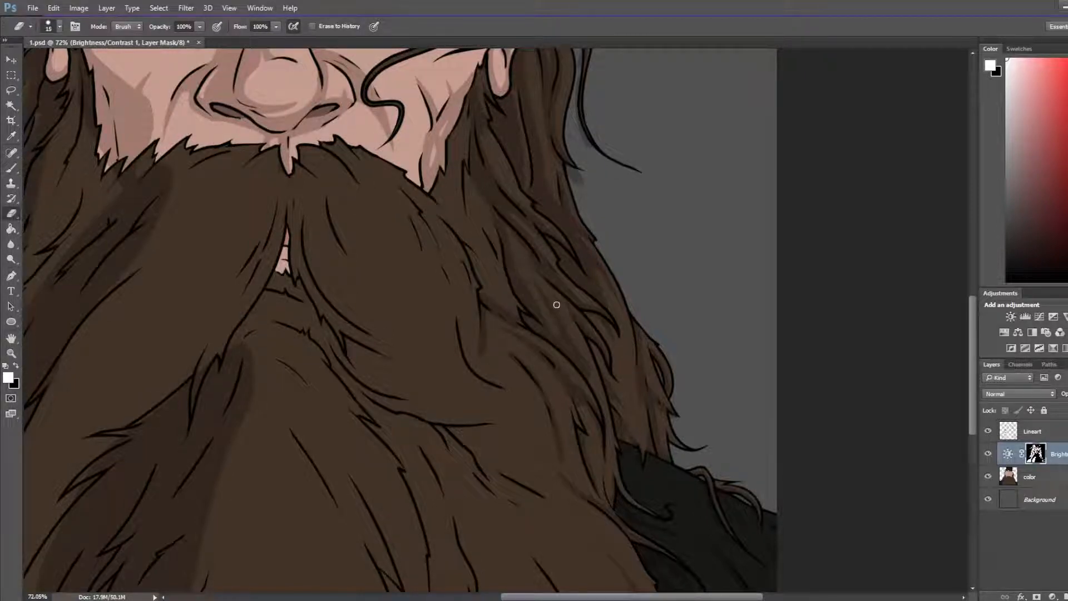
key(b)
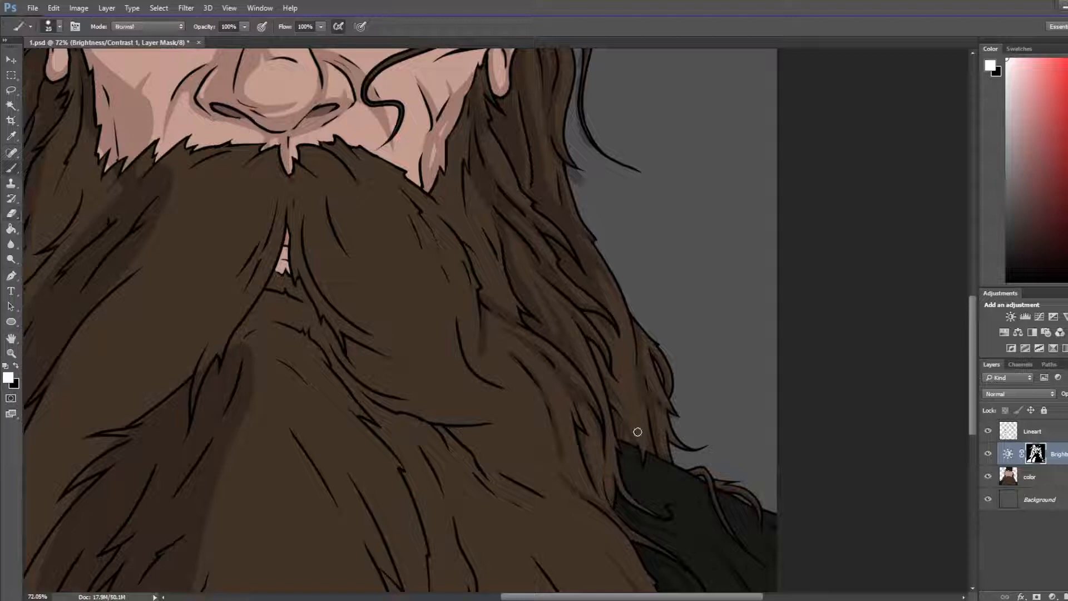
key(e)
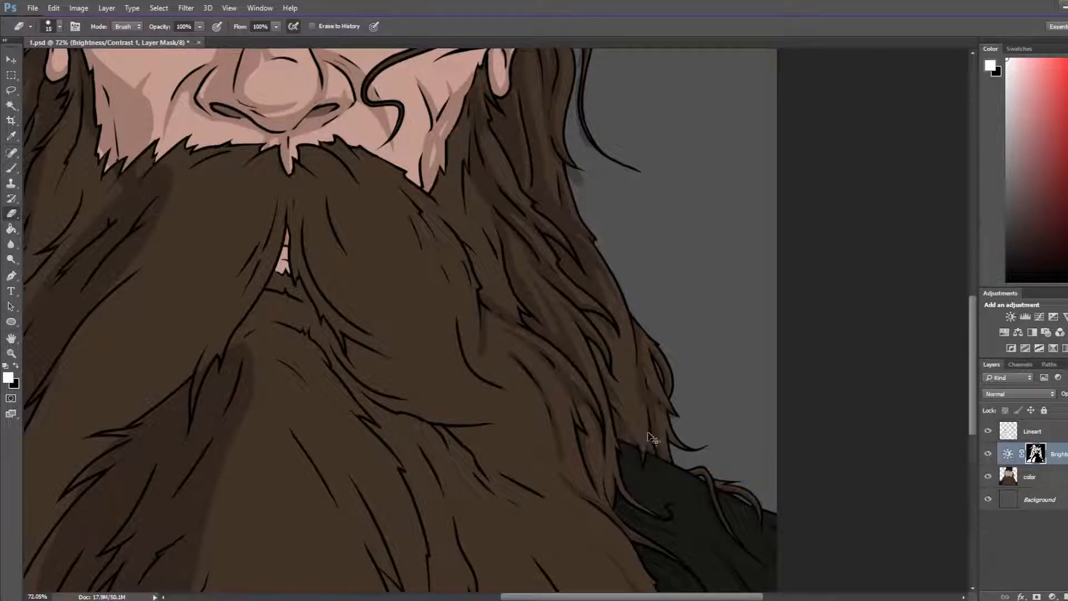
key(b)
key(e)
mouse_move(650, 414)
mouse_down()
mouse_move(651, 434)
mouse_move(625, 336)
mouse_move(628, 345)
mouse_up()
Step: Flip the canvas back horizontally to its original orientation and save the file
scroll(120, 406, down, 5)
key(ctrl+shift+h)
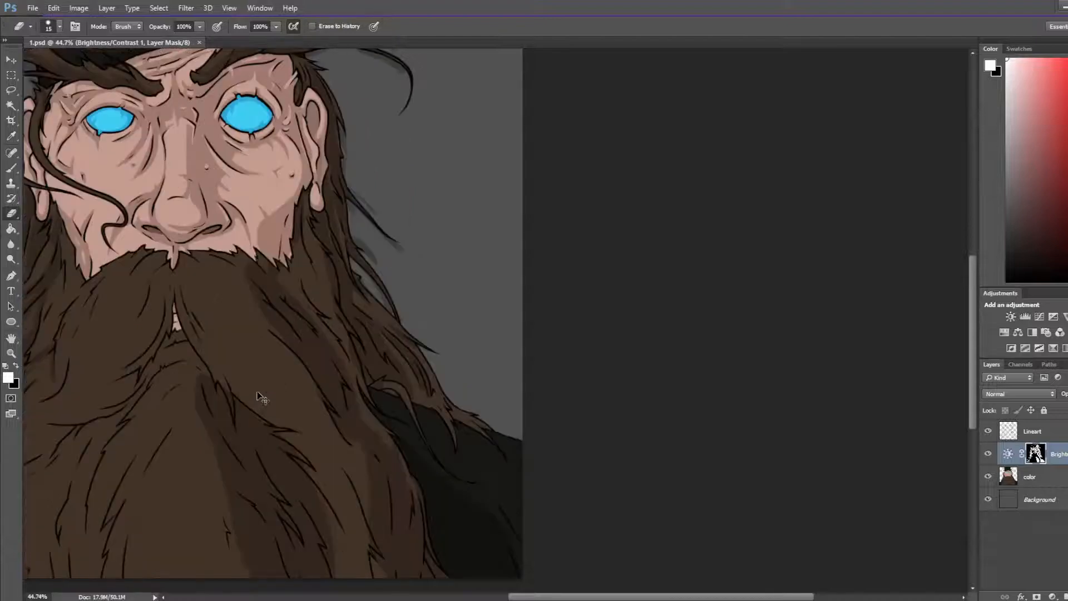
drag(259, 395, 571, 385)
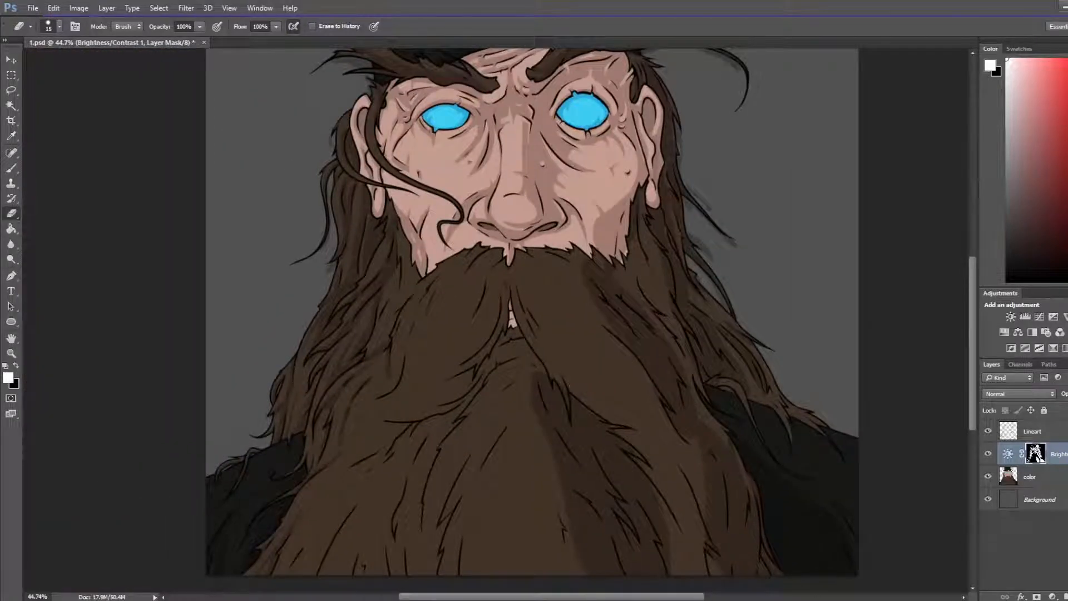
scroll(404, 290, up, 4)
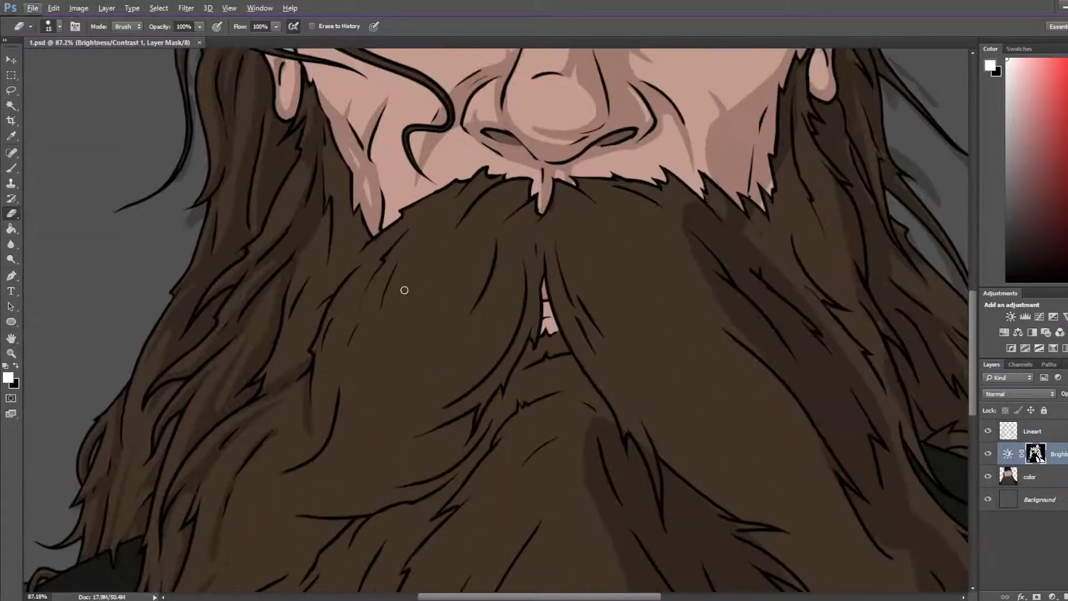
Step: Shade the beard strands running from the pointed cheek tip down along the moustache's outer edge, trimming the shadow edges
drag(327, 303, 452, 370)
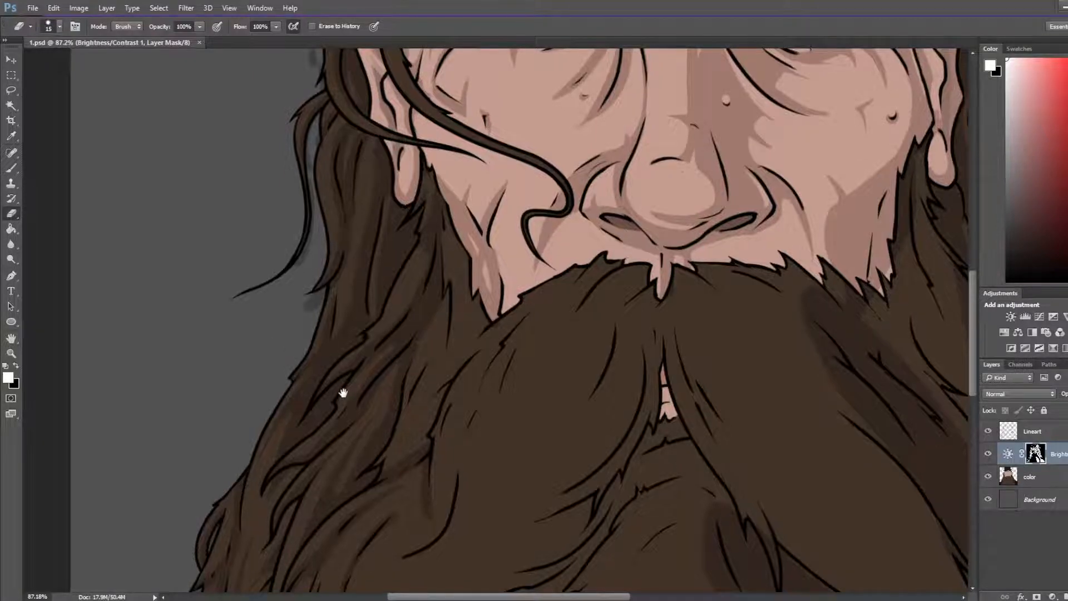
mouse_move(345, 388)
mouse_down()
mouse_move(393, 303)
mouse_move(447, 275)
mouse_up()
key(b)
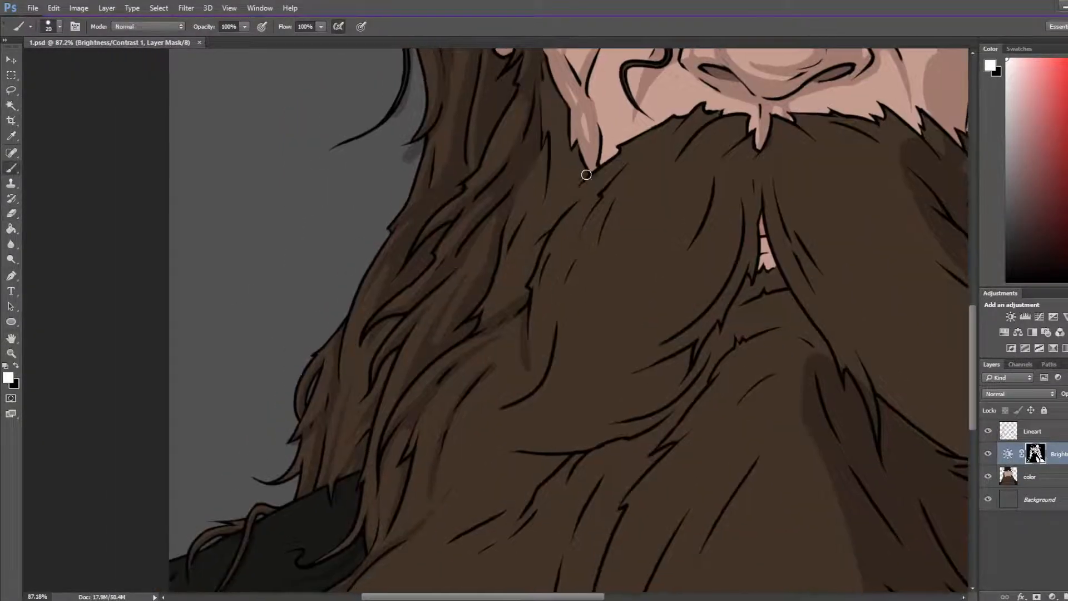
mouse_move(586, 175)
mouse_down()
mouse_move(552, 226)
mouse_move(577, 182)
mouse_move(545, 167)
mouse_move(544, 151)
mouse_move(535, 228)
mouse_move(539, 208)
mouse_move(563, 192)
mouse_move(529, 237)
mouse_up()
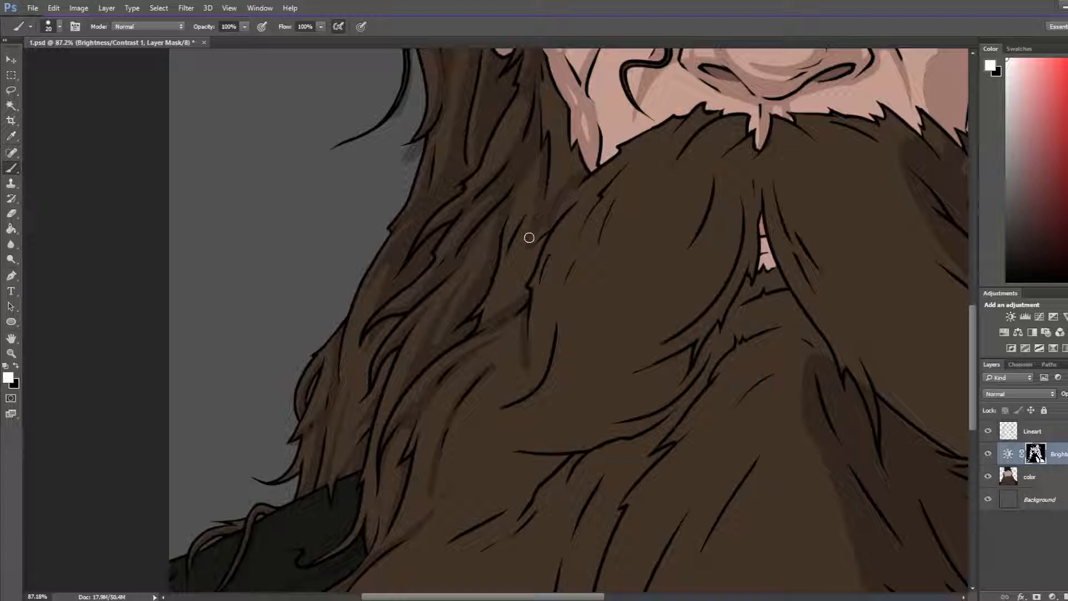
key(e)
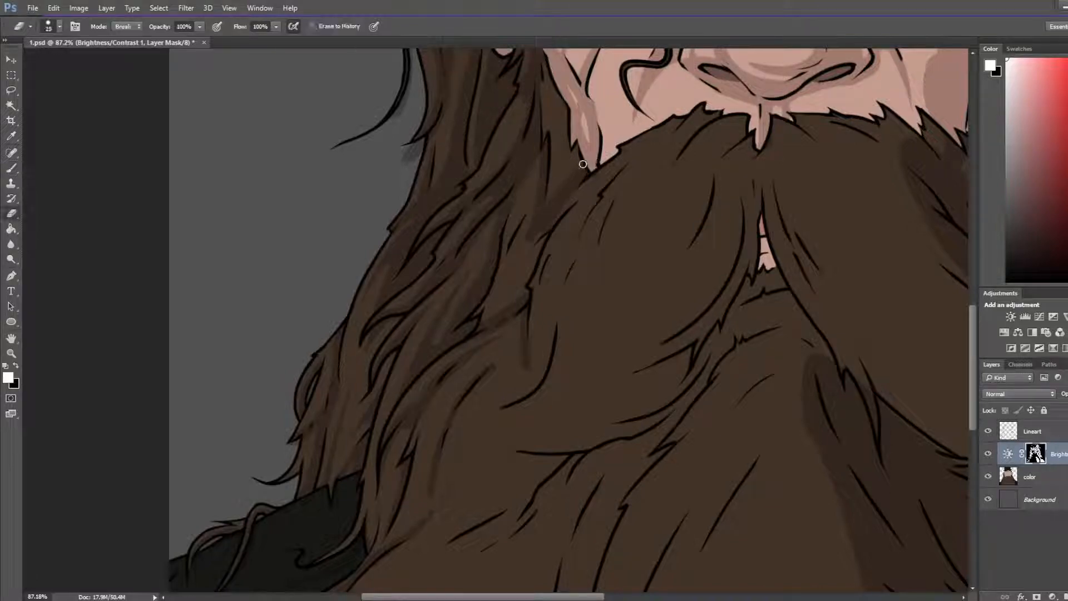
drag(557, 196, 537, 228)
key(b)
key(e)
key(b)
key(e)
key(b)
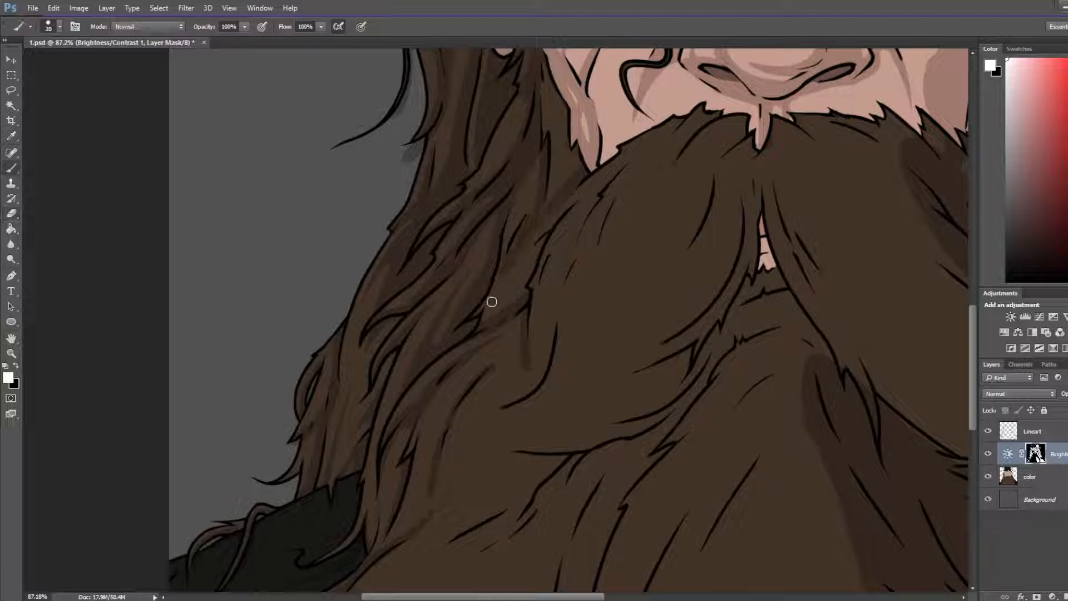
key(e)
key(b)
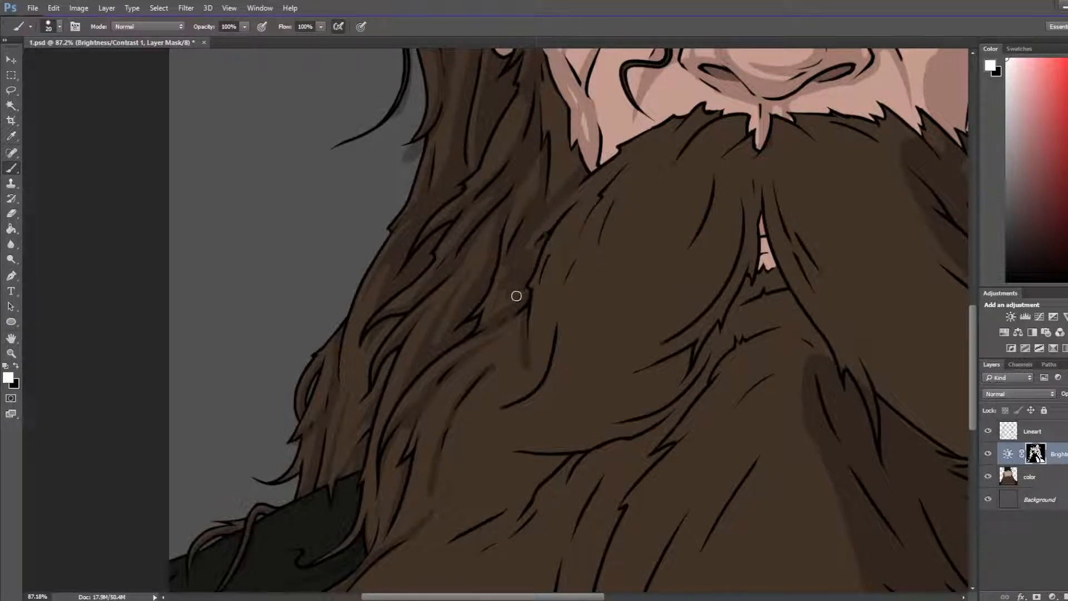
Step: Refine the shadow in the gap between the side beard strands and the notch on the moustache's outer edge
key(e)
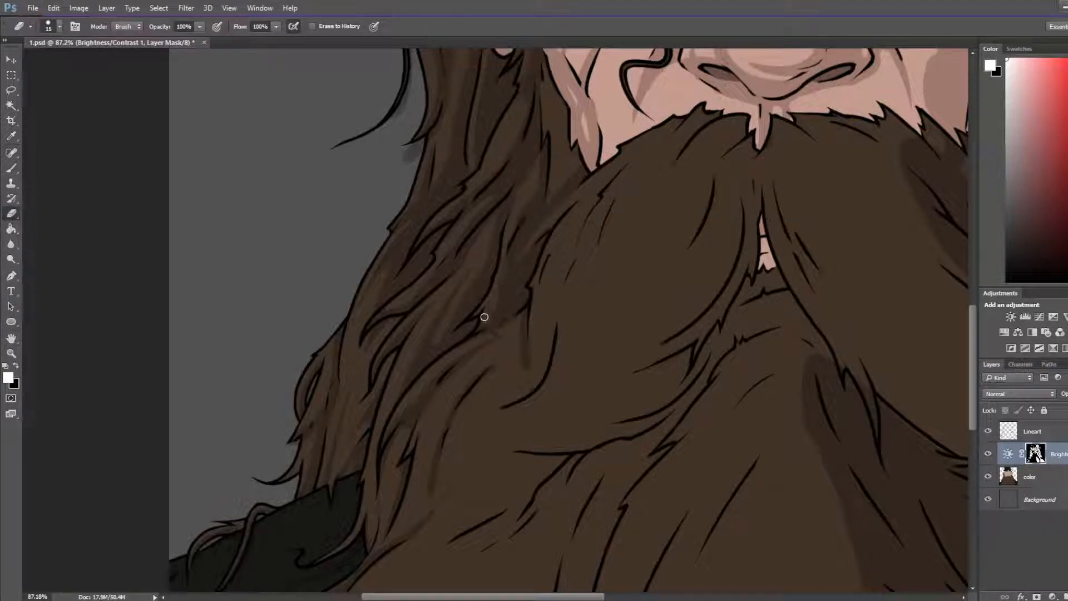
key(b)
key(e)
key(b)
key(e)
key(b)
key(e)
key(b)
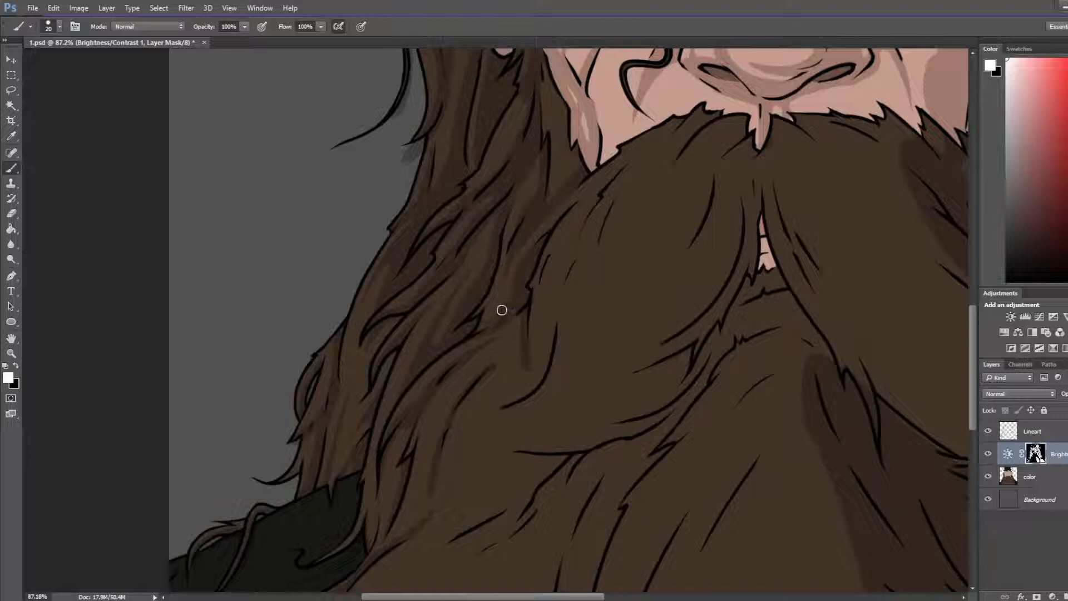
key(e)
key(b)
key(e)
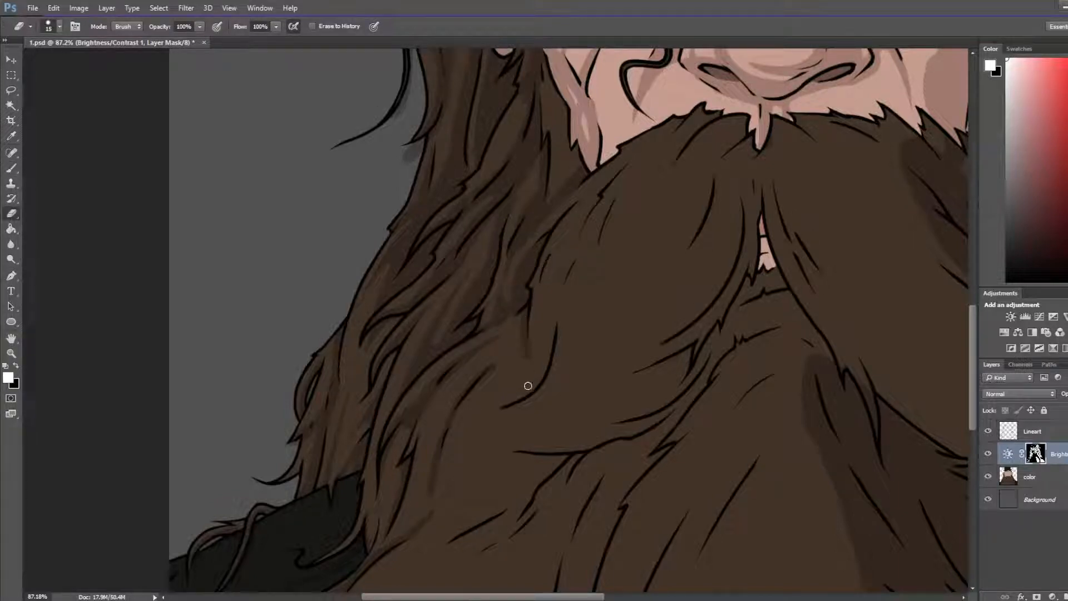
Step: Add shadows between the short beard strands just above the coat shoulder and thin their edges
drag(524, 382, 552, 241)
key(b)
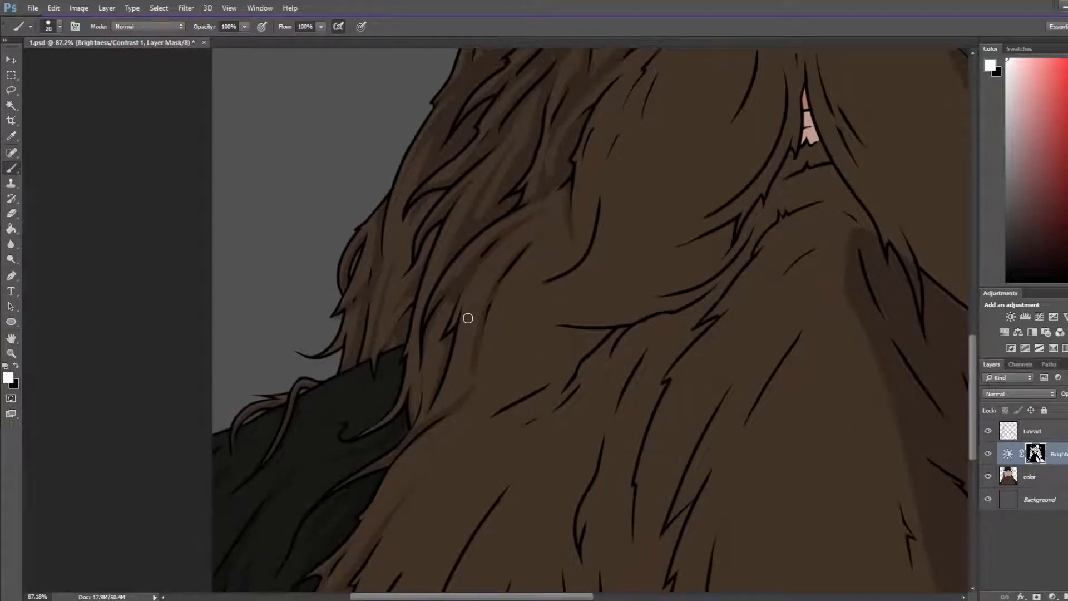
drag(466, 319, 501, 272)
key(e)
key(b)
key(e)
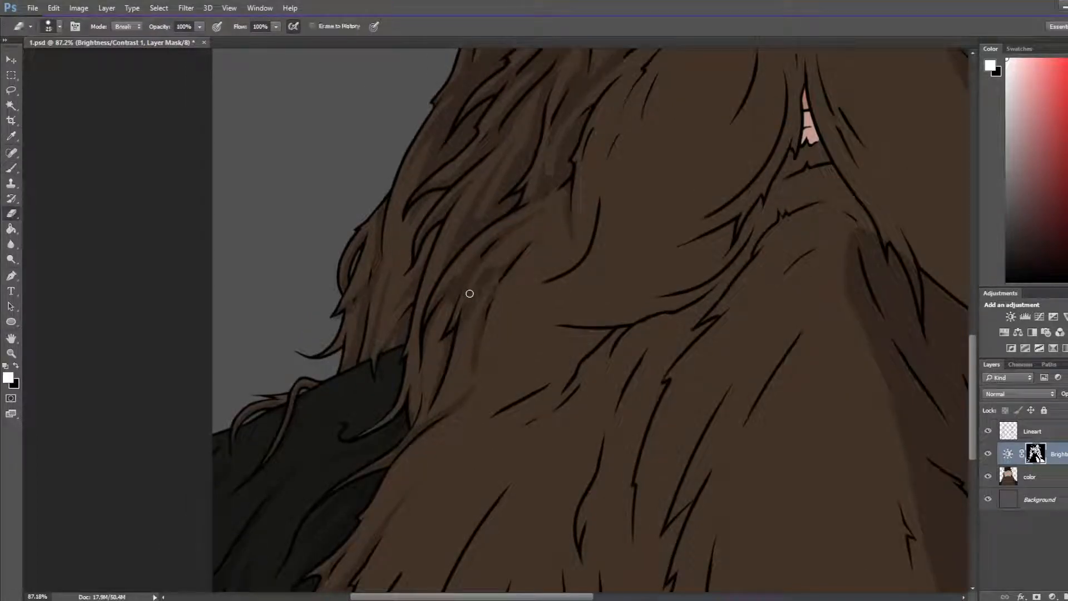
key(b)
key(e)
key(b)
Step: Paint a long tapering shadow from above the coat shoulder up to the moustache's curled tip and trim it
mouse_move(480, 374)
mouse_down()
mouse_move(587, 258)
mouse_move(539, 284)
mouse_move(511, 323)
mouse_move(539, 300)
mouse_up()
key(e)
key(b)
key(e)
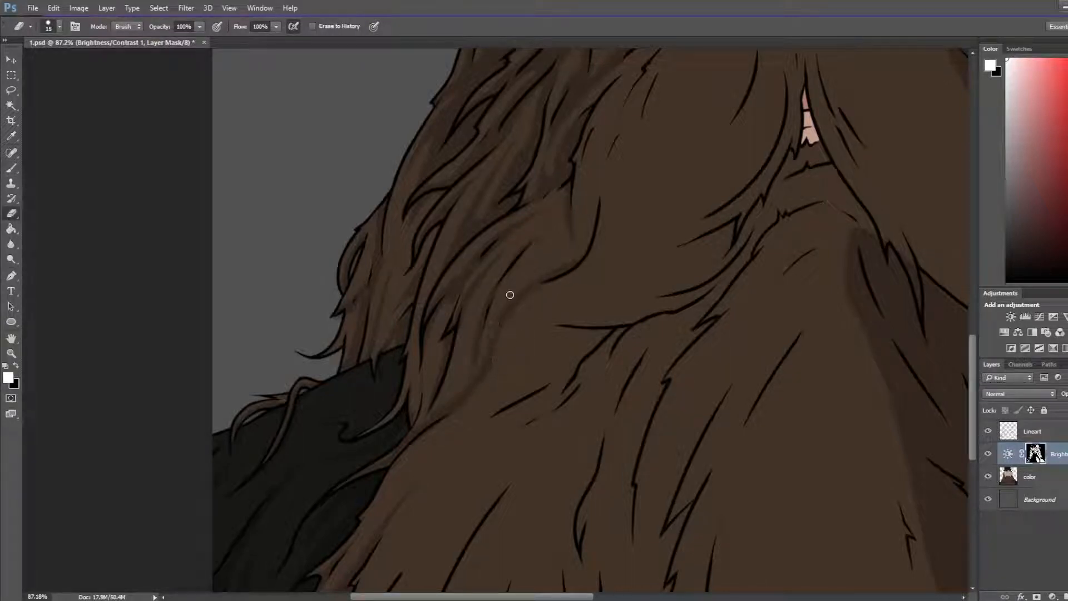
key(b)
mouse_move(494, 354)
mouse_down()
mouse_move(591, 250)
mouse_move(570, 255)
mouse_move(598, 193)
mouse_up()
key(e)
key(b)
key(e)
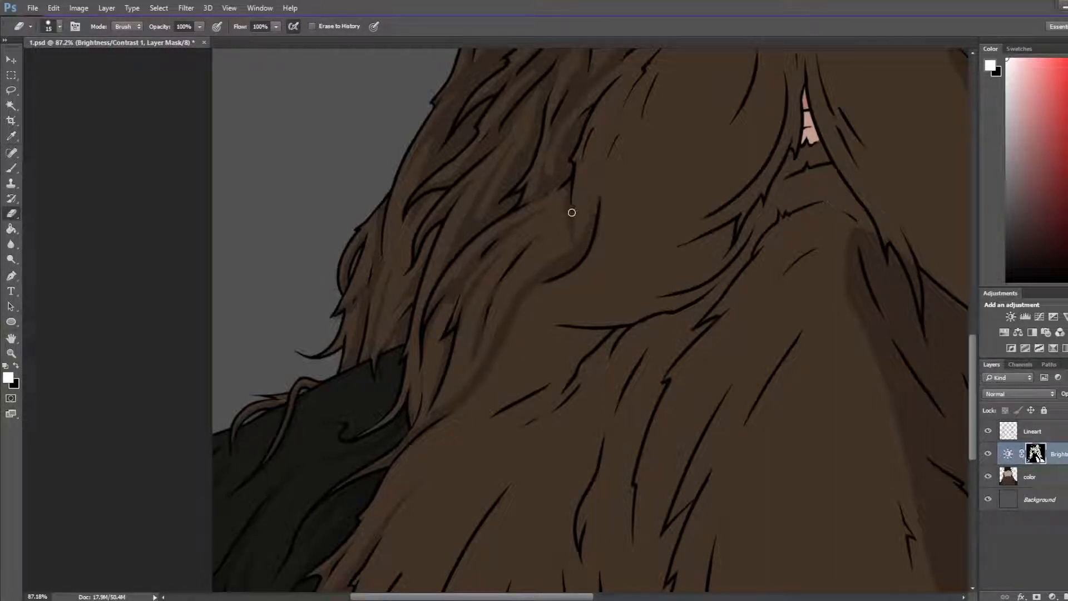
Step: Shape the shadow inside the moustache's curled tip, repainting and erasing its inner edge
key(b)
drag(566, 246, 572, 232)
key(e)
key(b)
drag(564, 191, 562, 243)
key(e)
key(b)
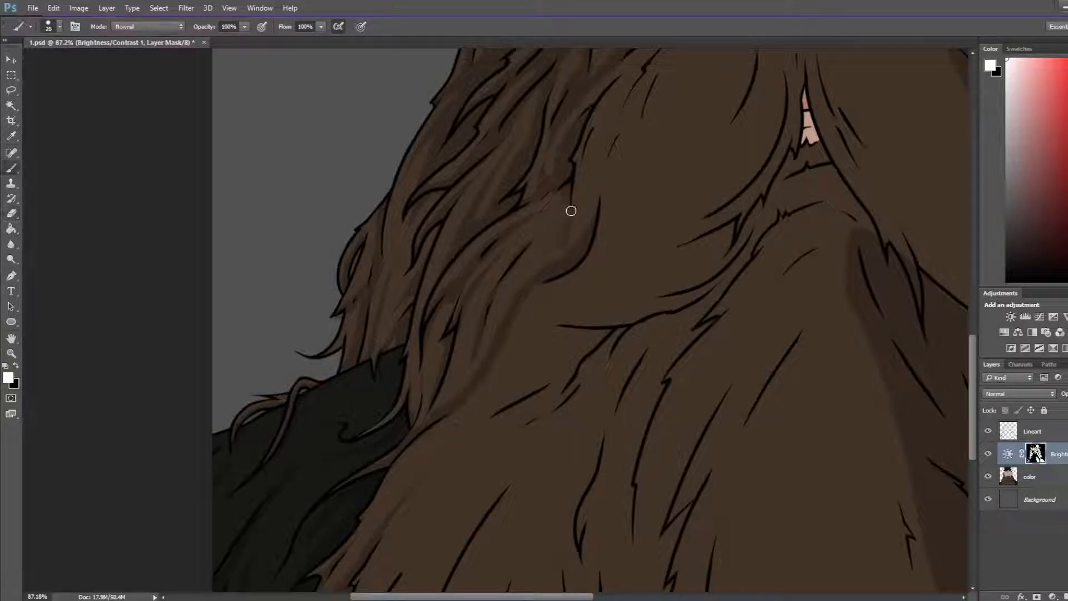
key(e)
mouse_move(562, 193)
mouse_down()
mouse_move(565, 256)
mouse_move(552, 267)
mouse_move(567, 239)
mouse_move(560, 227)
mouse_move(566, 250)
mouse_move(591, 188)
mouse_up()
key(b)
key(e)
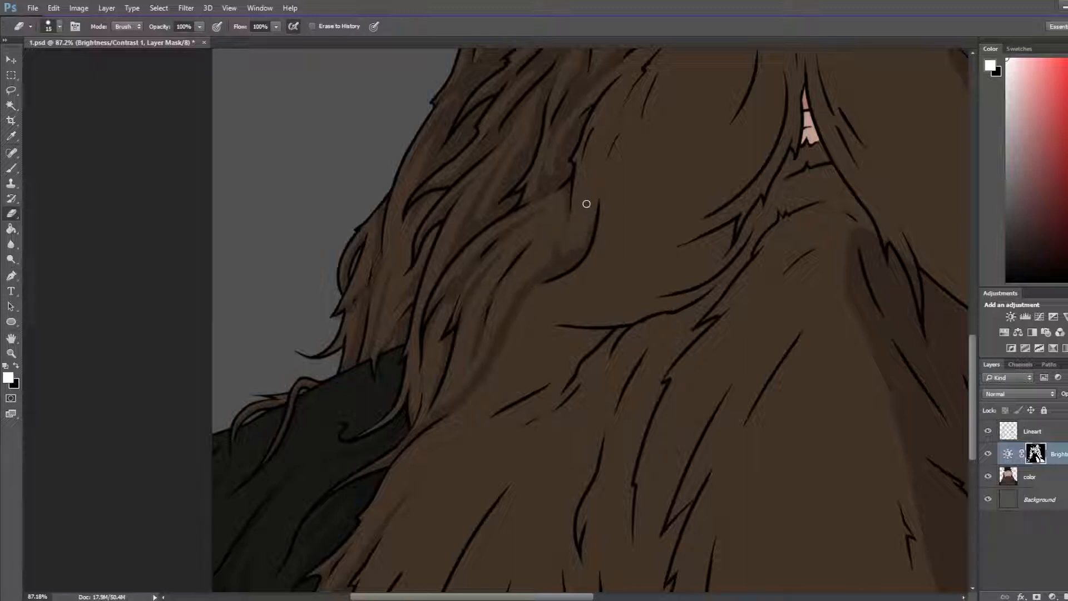
Step: Trim the long strand shadow above the coat shoulder and save the file
drag(505, 327, 551, 238)
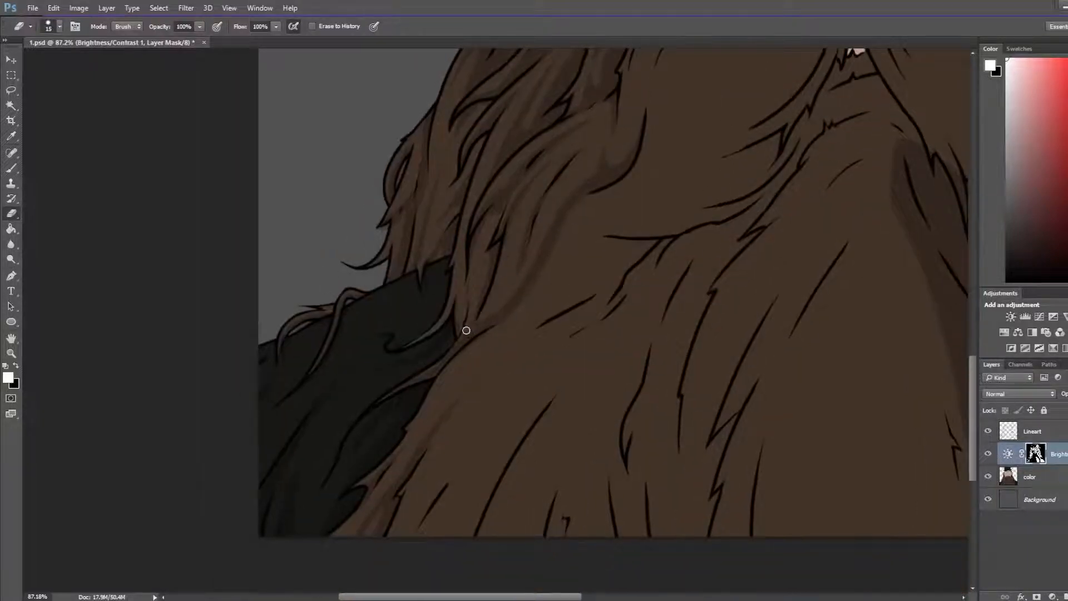
drag(466, 330, 552, 241)
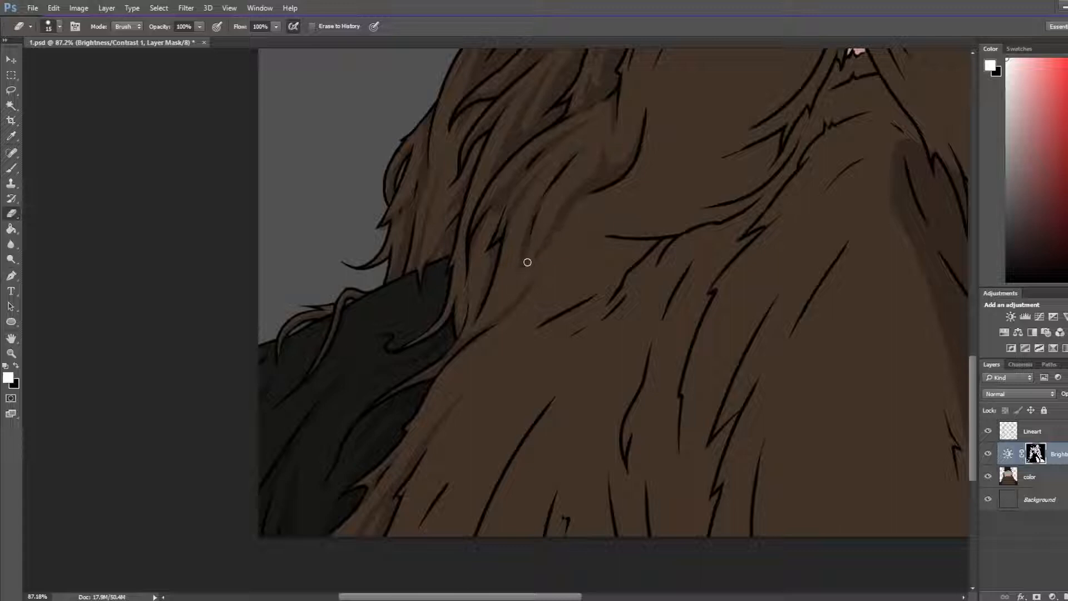
scroll(506, 351, down, 3)
Step: Shade along the long strand line at the beard's lower edge beside the coat, tapering the shadow's upper end
key(b)
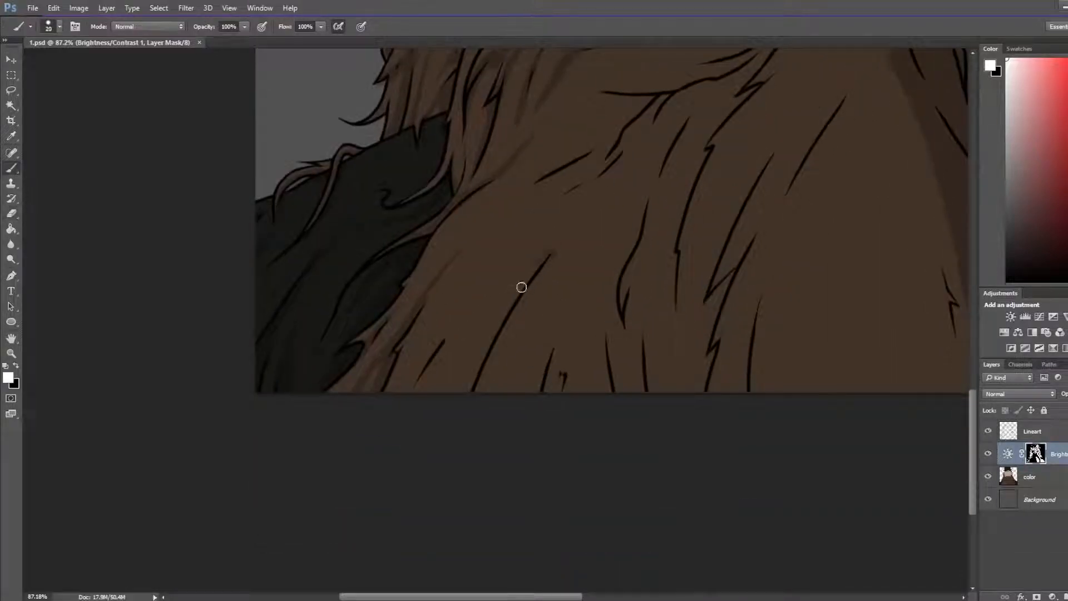
drag(544, 255, 455, 388)
key(e)
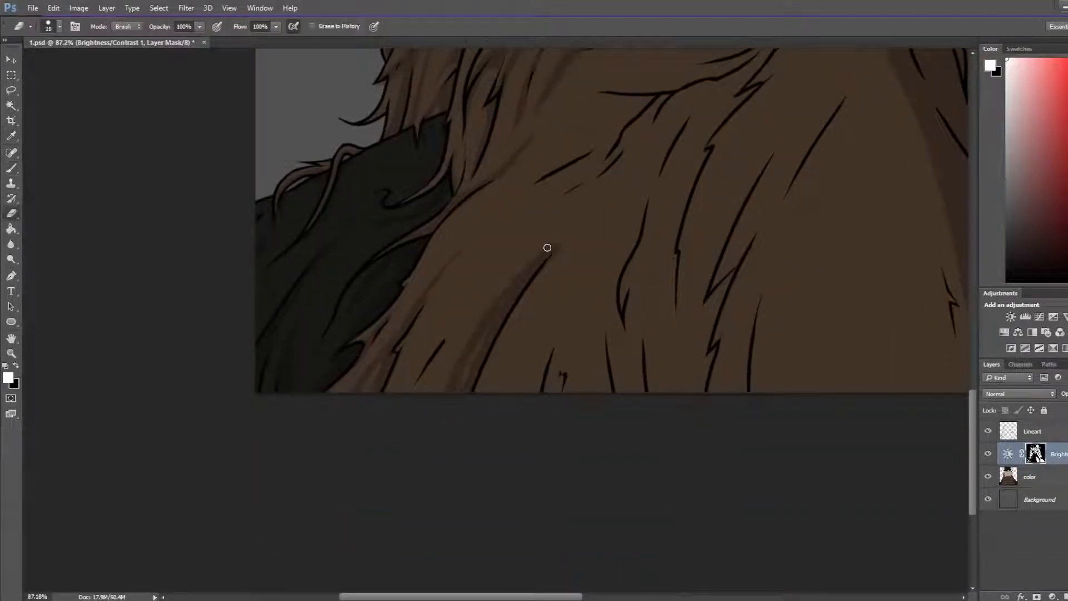
drag(546, 248, 461, 388)
mouse_move(569, 230)
mouse_down()
mouse_move(460, 360)
mouse_move(496, 300)
mouse_up()
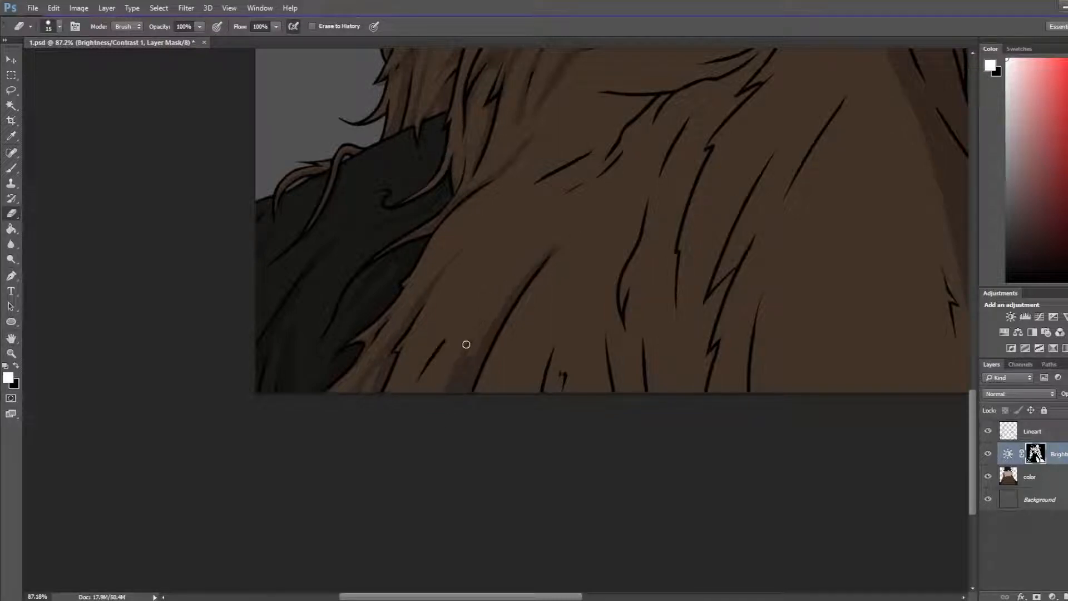
Step: Extend the lower beard shadow toward the short neighbouring strand and carve it into pointed tips
key(b)
mouse_move(466, 344)
mouse_down()
mouse_move(486, 309)
mouse_move(445, 378)
mouse_move(503, 289)
mouse_move(430, 372)
mouse_move(462, 316)
mouse_up()
key(e)
key(b)
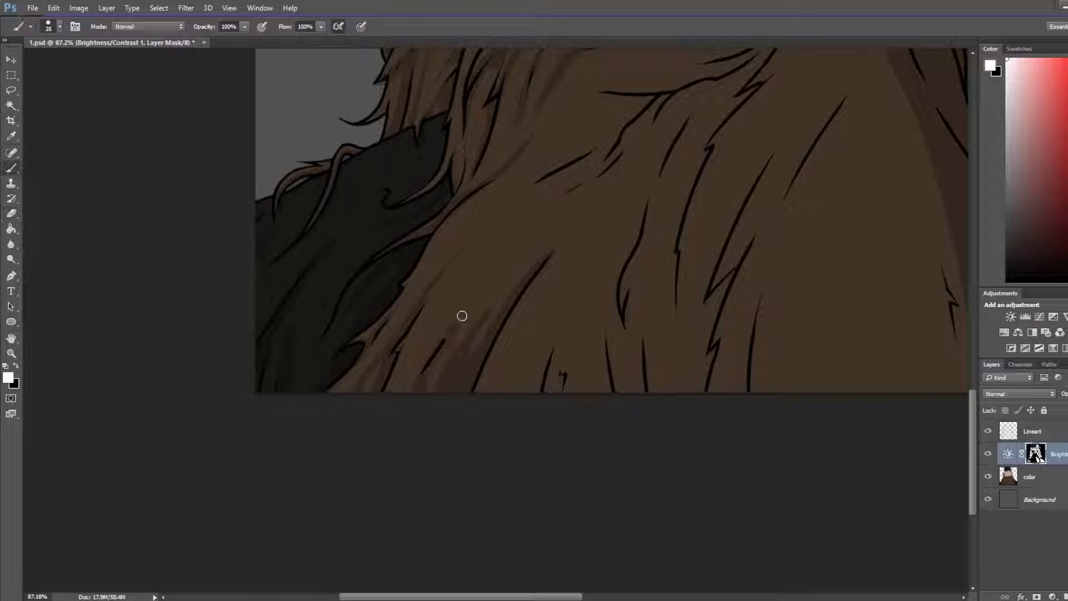
key(e)
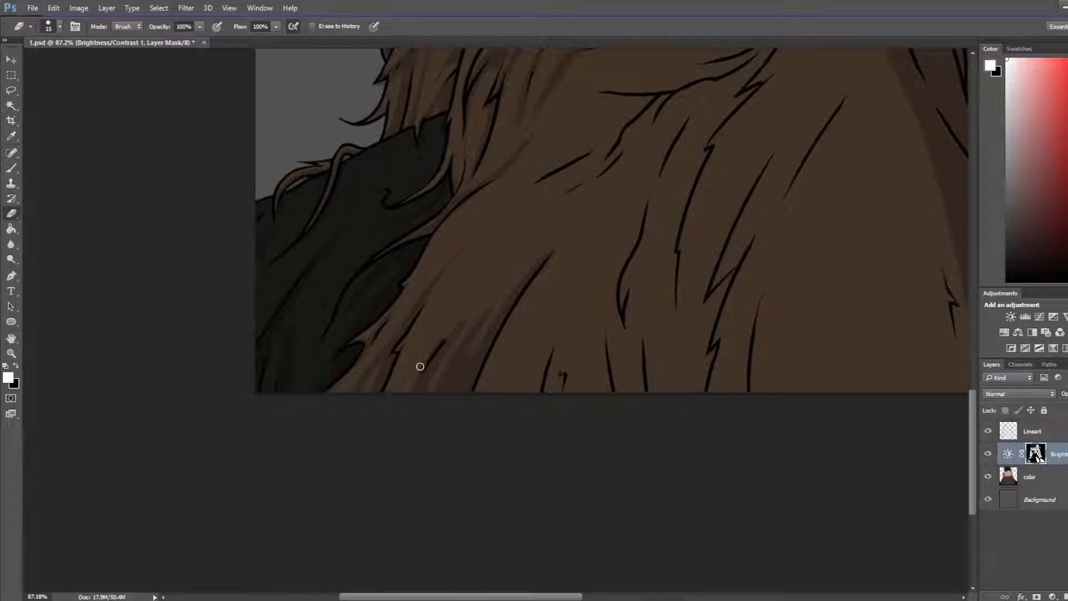
key(b)
key(e)
mouse_move(445, 352)
mouse_down()
mouse_move(483, 301)
mouse_move(440, 376)
mouse_move(461, 355)
mouse_up()
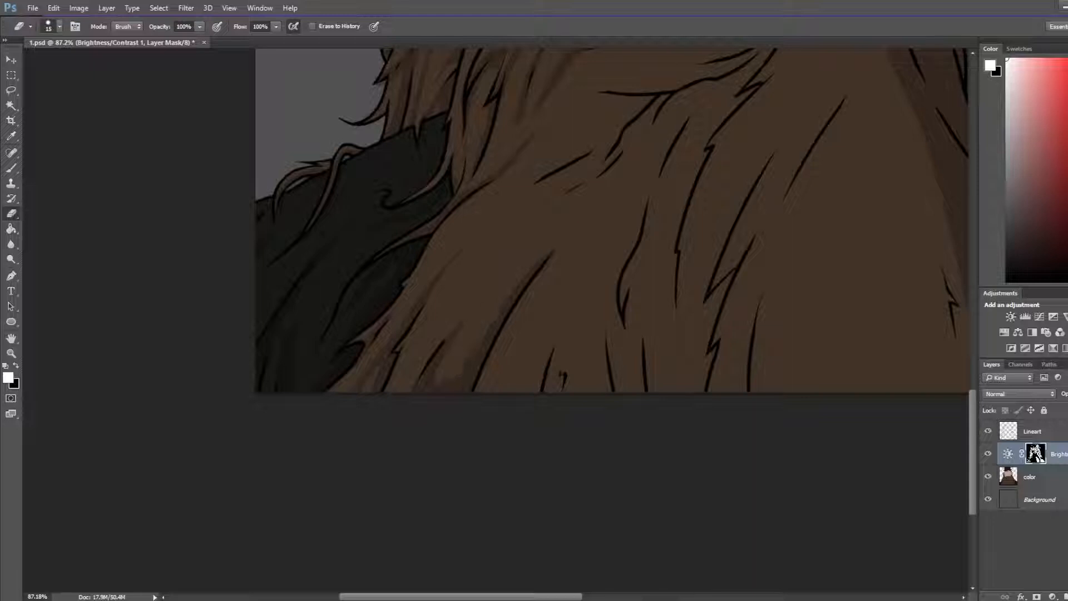
Step: Shade between the lowest beard strands next to the coat, clean up the shadow edges and save the file
key(b)
drag(405, 375, 395, 406)
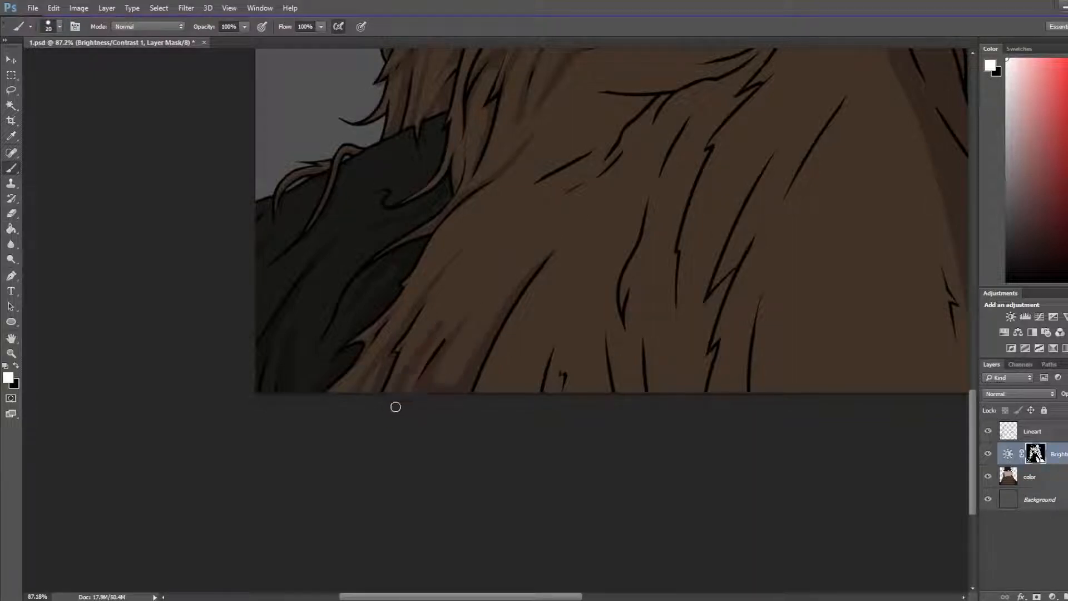
key(e)
drag(428, 346, 450, 319)
key(ctrl+s)
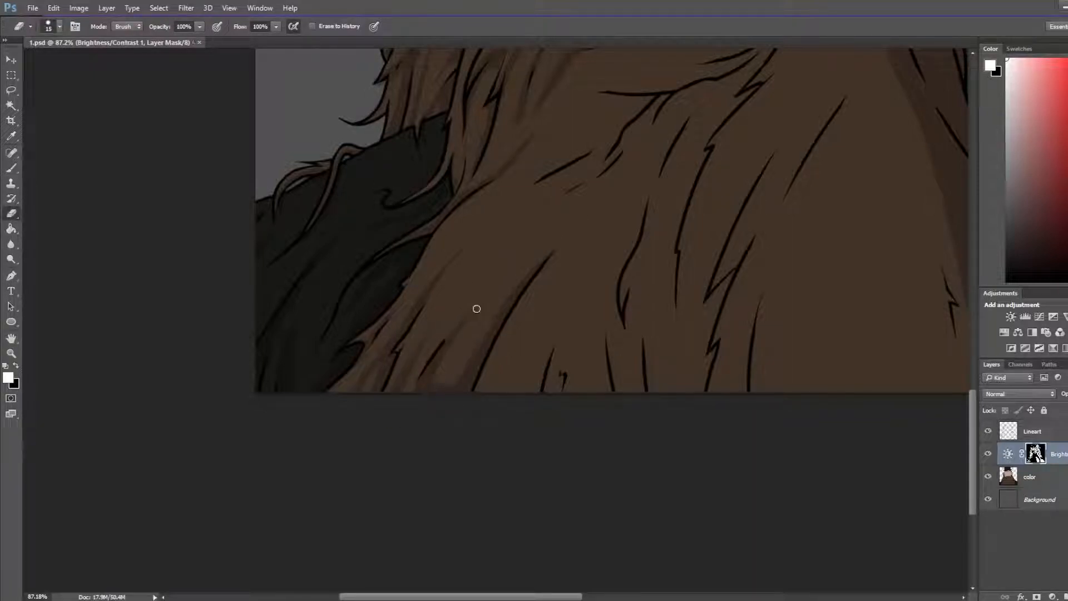
Step: Add a narrow shadow on the moustache's outer edge above the curled tip, taper it and save the file
drag(599, 264, 517, 325)
mouse_move(514, 375)
mouse_down()
mouse_move(464, 322)
mouse_move(460, 330)
mouse_up()
drag(529, 262, 479, 352)
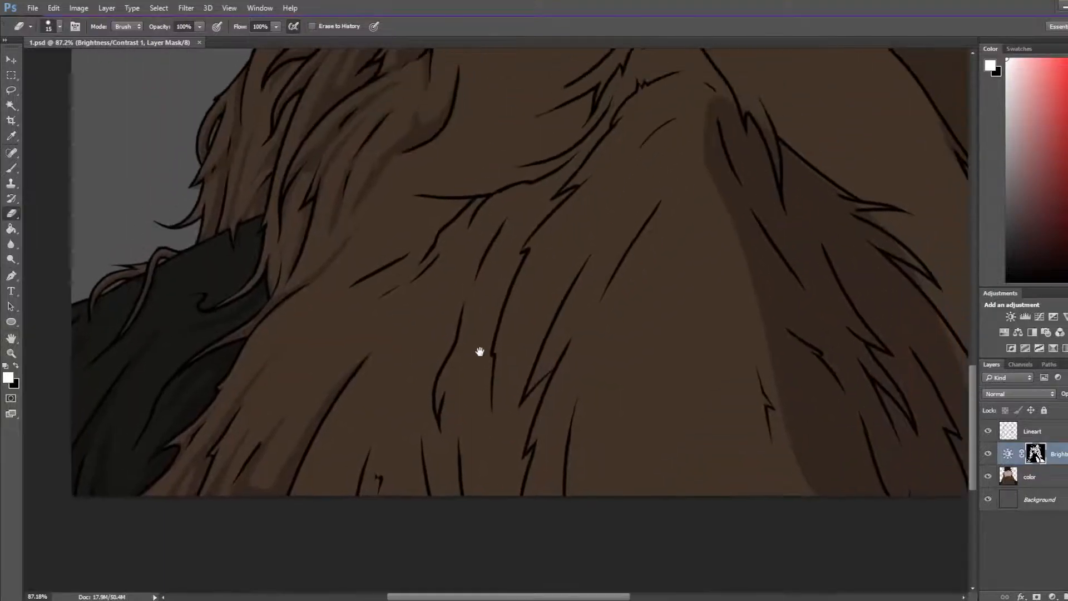
mouse_move(474, 278)
mouse_down()
mouse_move(475, 372)
mouse_move(475, 357)
mouse_up()
drag(543, 251, 550, 355)
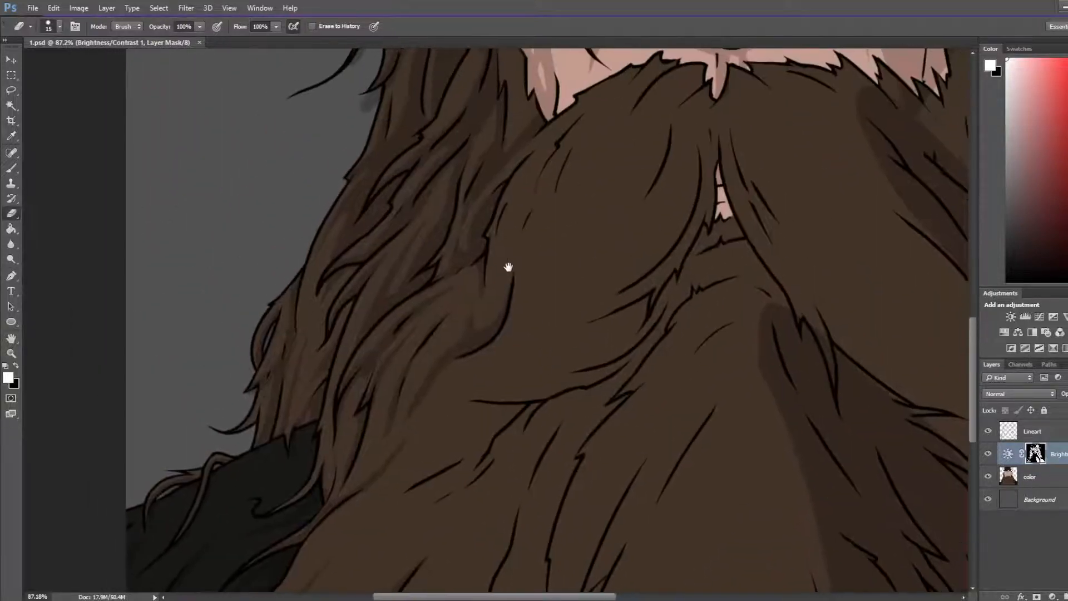
key(b)
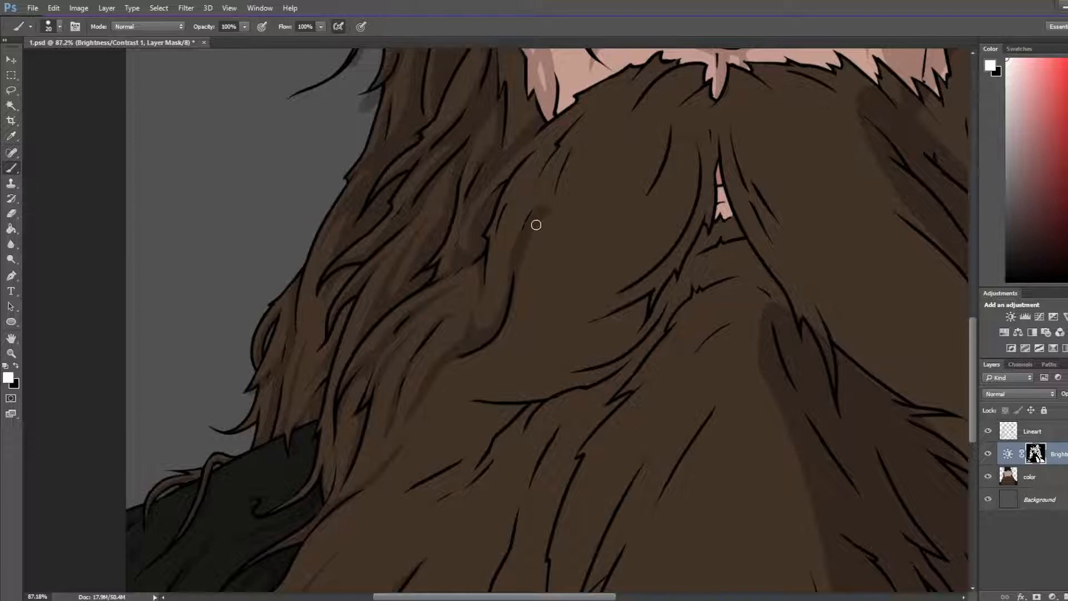
key(e)
drag(527, 249, 548, 205)
drag(574, 84, 543, 298)
drag(562, 203, 547, 181)
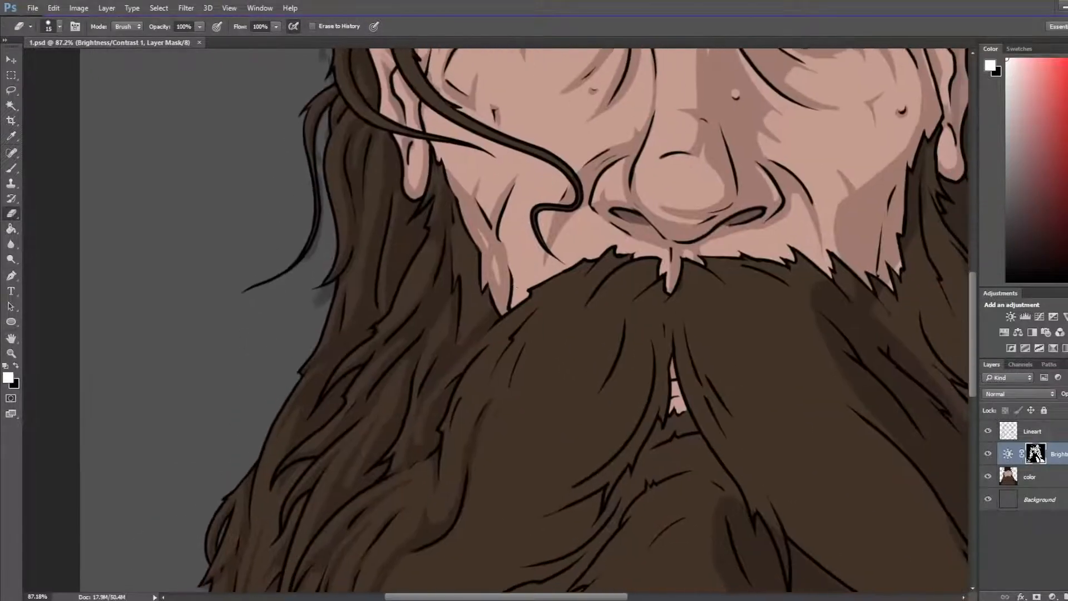
Step: Shade the cheek skin along the moustache's upper edge, redoing the first stroke and refining the shadow
key(b)
drag(533, 282, 634, 240)
key(ctrl+z)
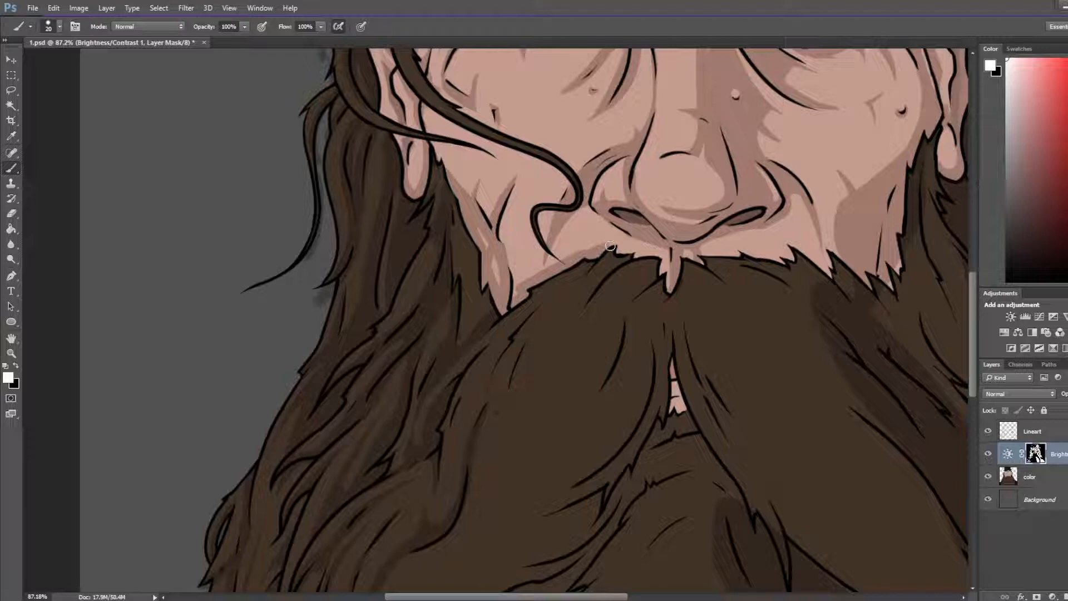
key(e)
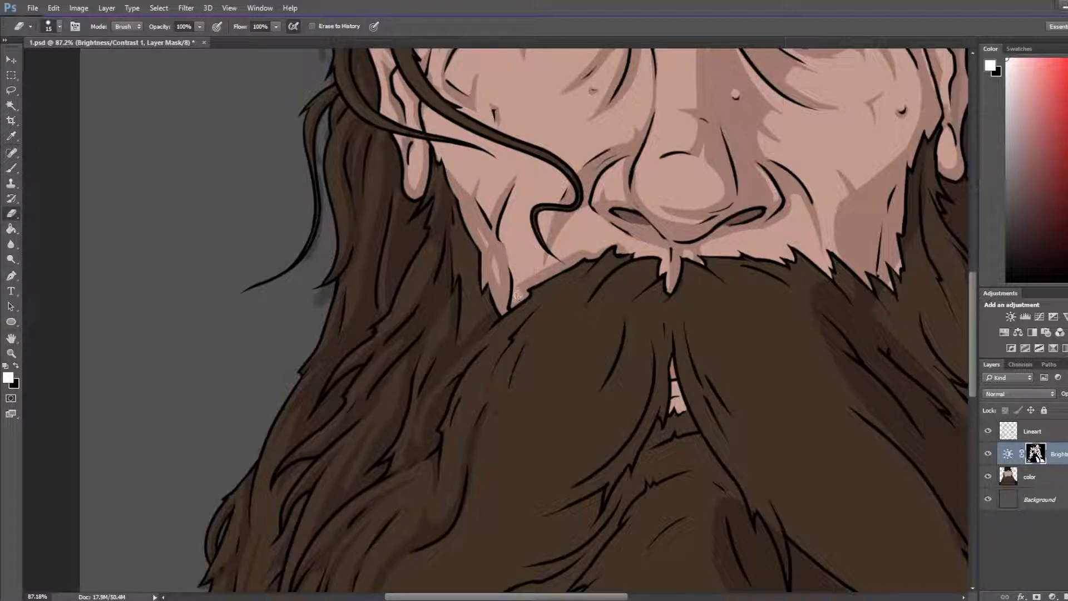
key(b)
key(e)
key(b)
Step: Using a smaller brush, shade the skin under the nose and the upper moustache strands, trimming the strand shadows
key([)
drag(647, 257, 670, 287)
key(e)
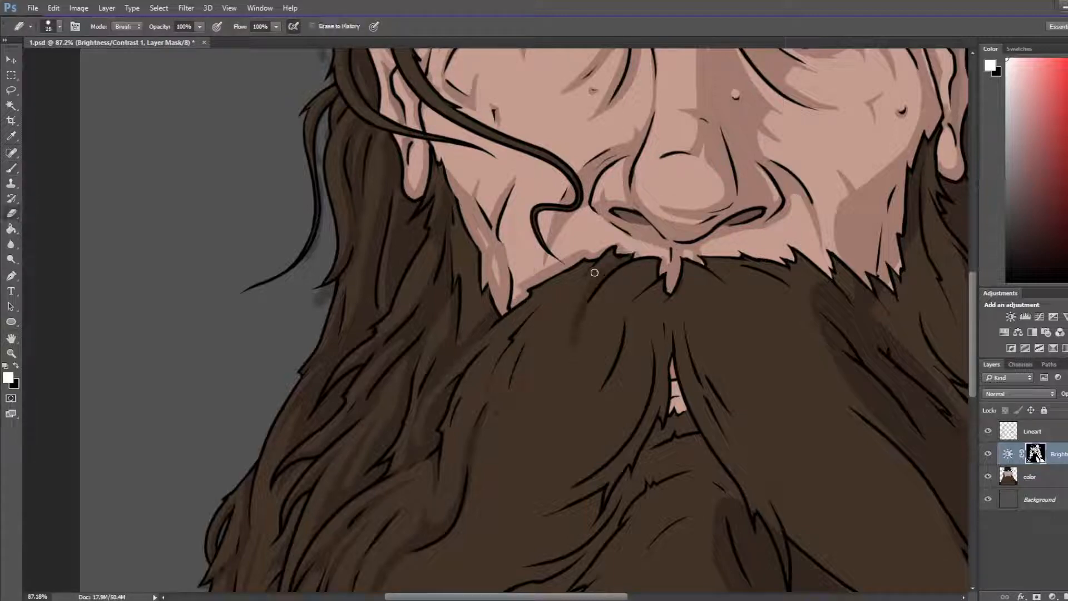
key(b)
drag(604, 257, 575, 292)
key(e)
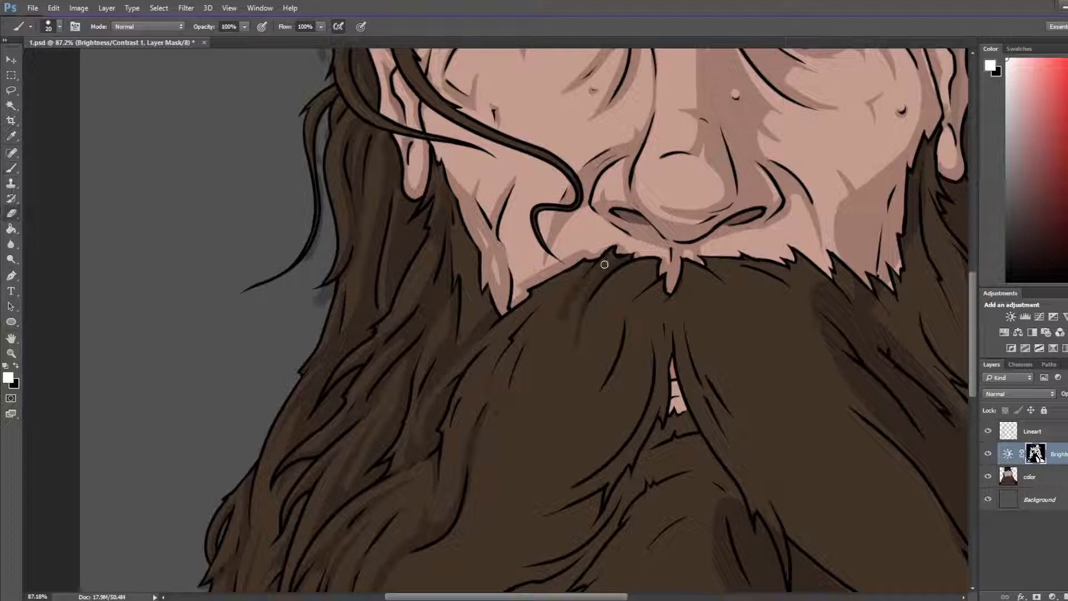
Step: Extend the shadow along the moustache strands at its outer upper edge near the cheek and thin it to a taper
key(b)
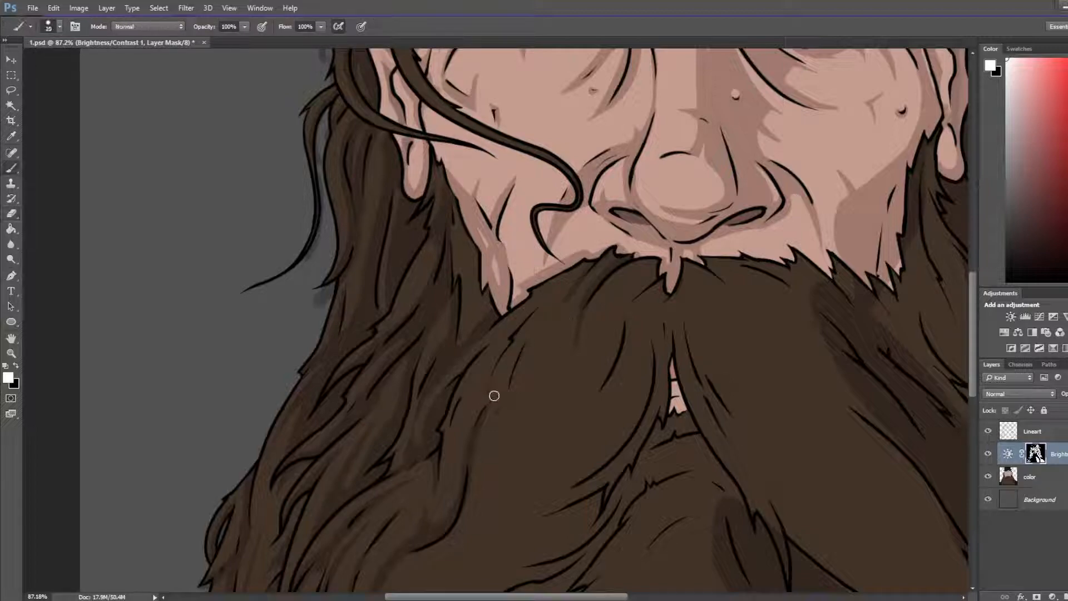
drag(482, 410, 514, 339)
key(e)
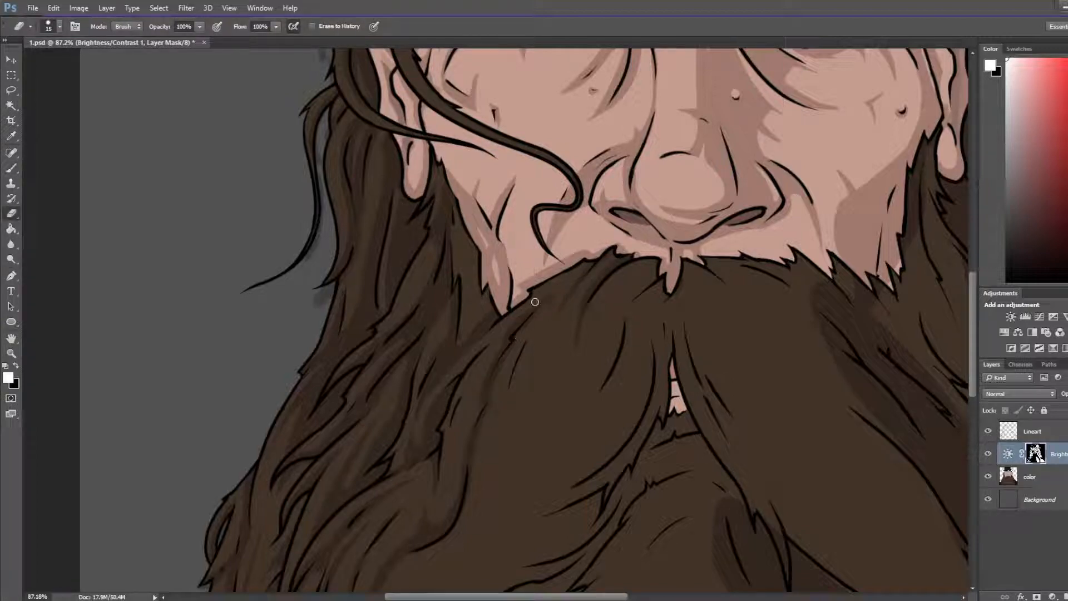
key(b)
key(e)
mouse_move(487, 348)
mouse_down()
mouse_move(519, 305)
mouse_move(522, 269)
mouse_up()
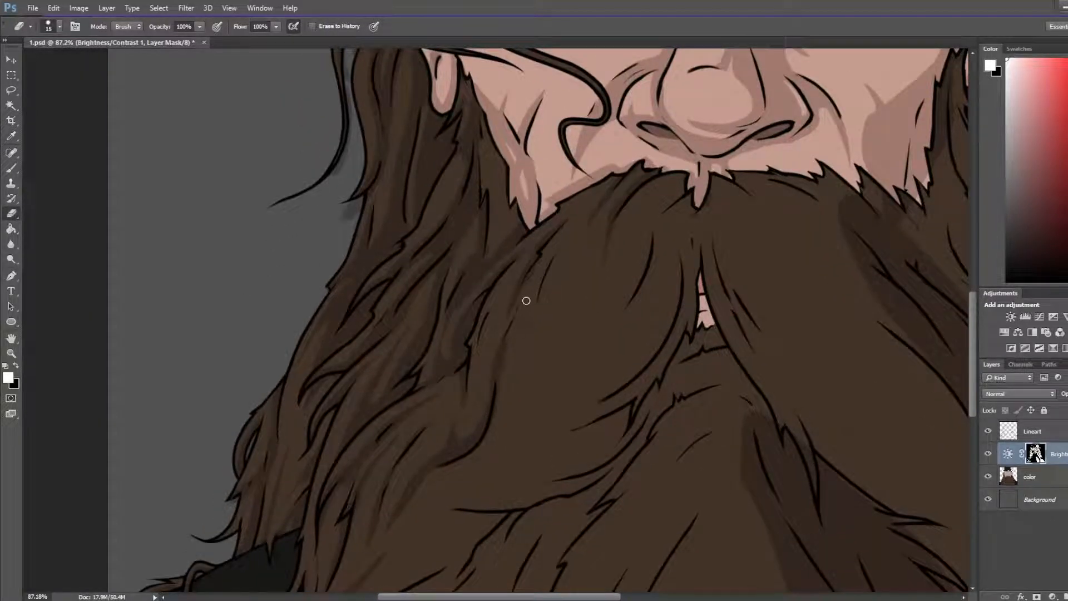
Step: Shade the outer moustache strands with a long downward shadow, trim it to a tapered end and save the file
key(b)
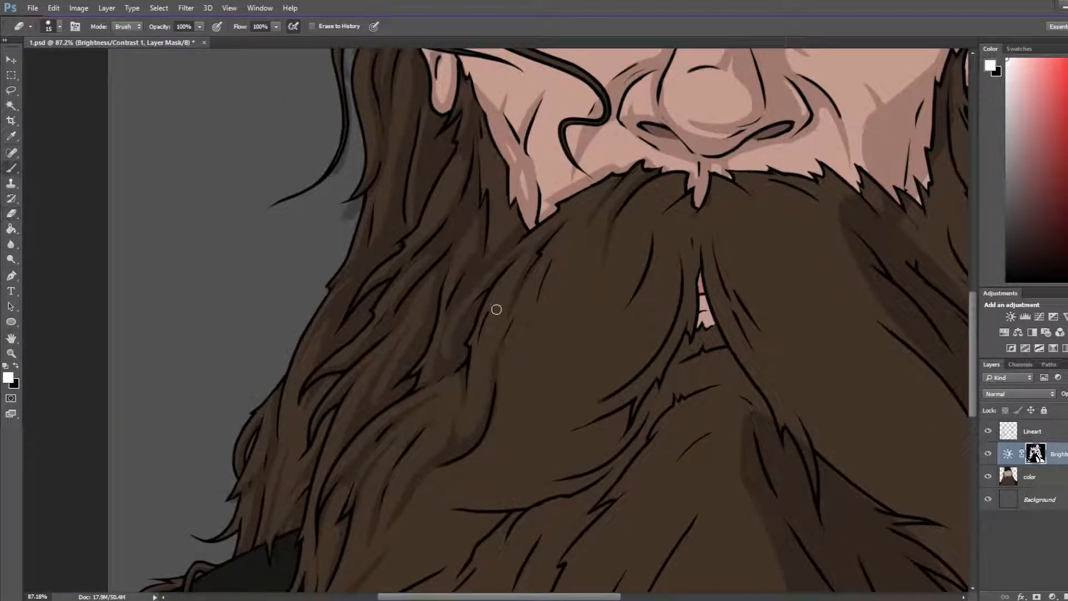
key(e)
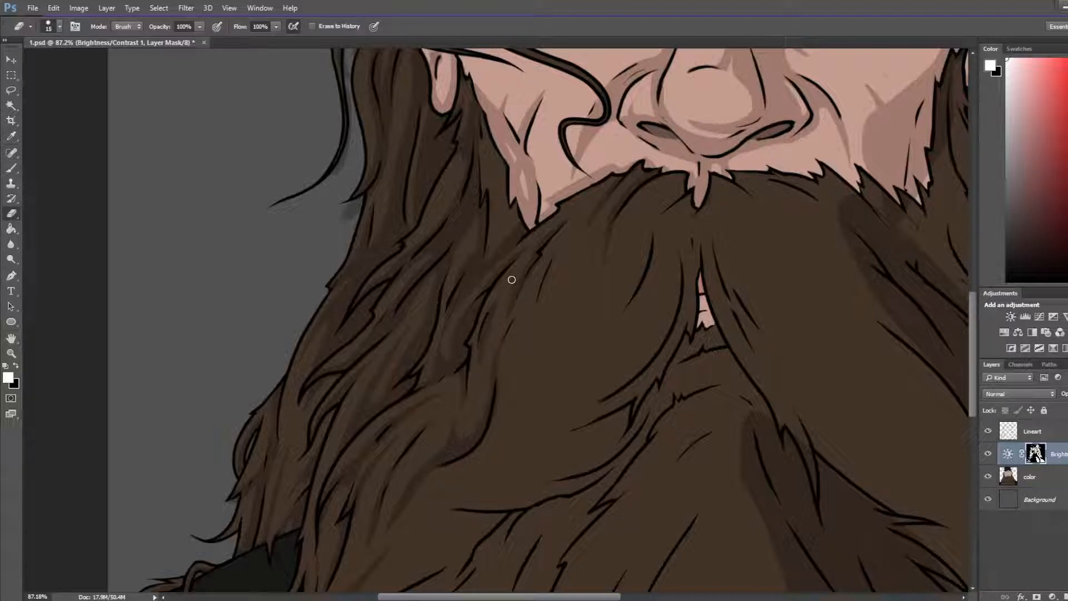
key(b)
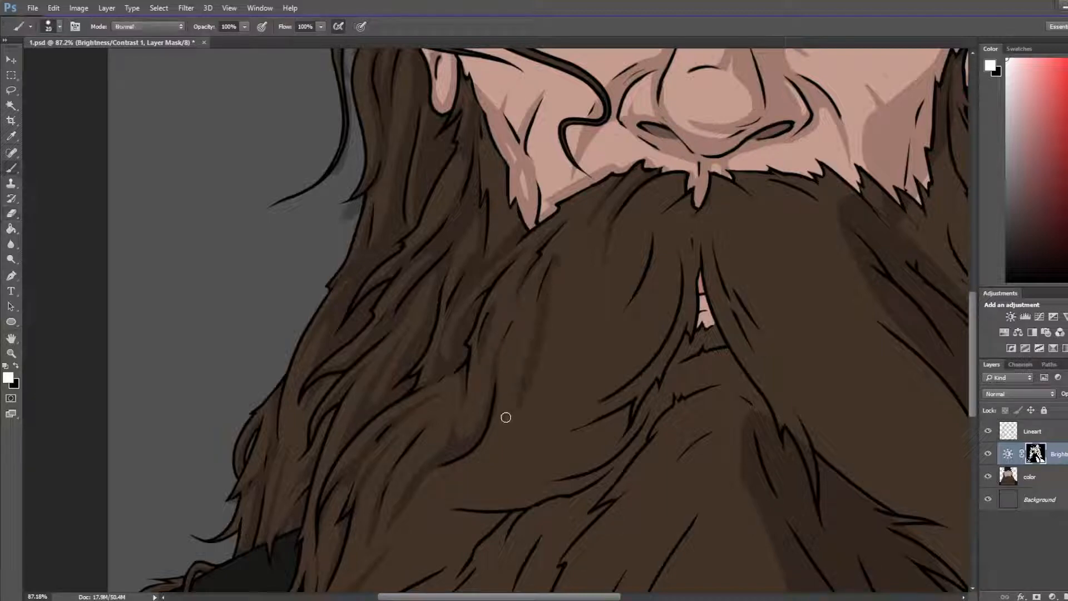
key(e)
key(b)
key(e)
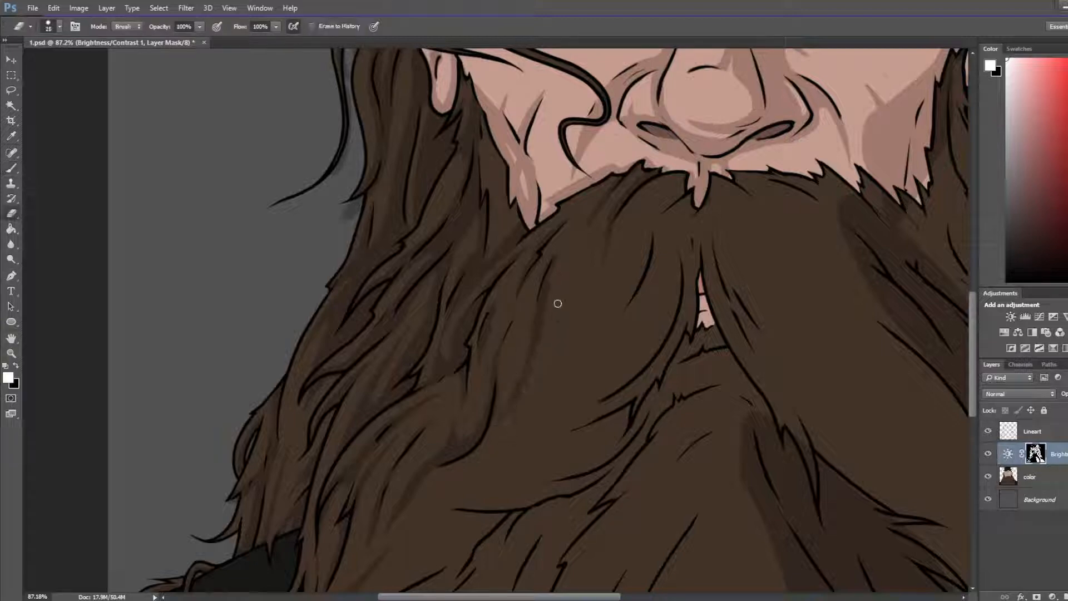
scroll(419, 348, down, 6)
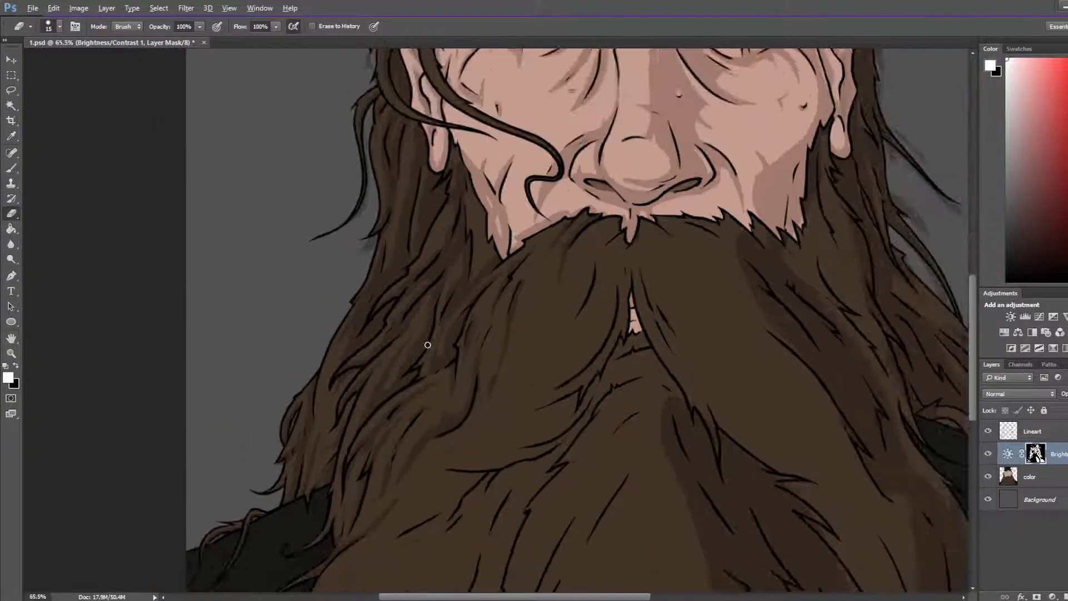
scroll(476, 318, up, 6)
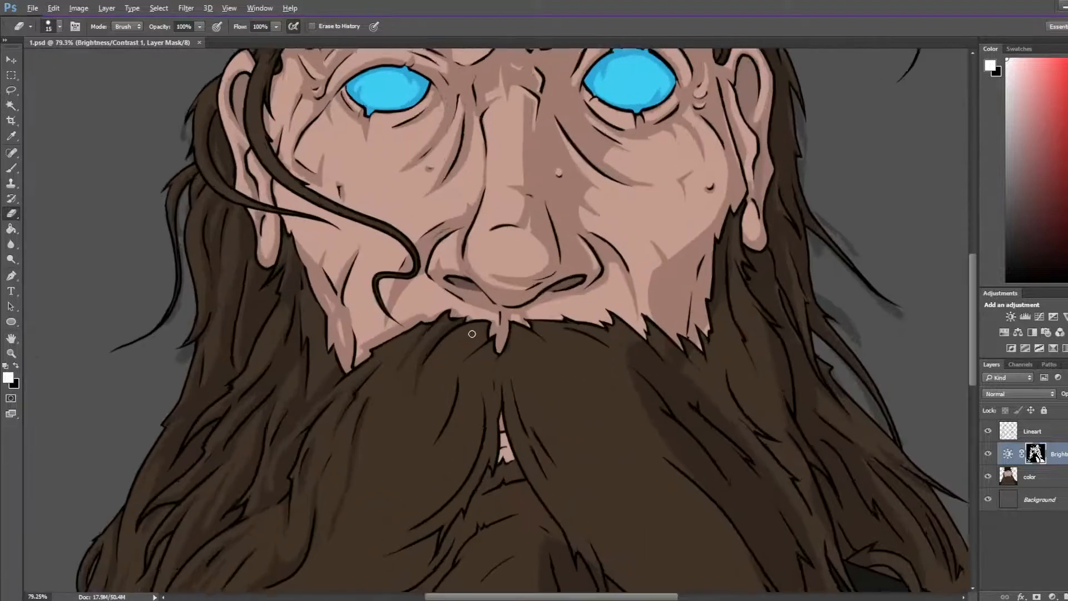
Step: Shade the upper moustache strand below the nostril down to the short inner hair line and trim the shadow's outer edge
key(ctrl+z)
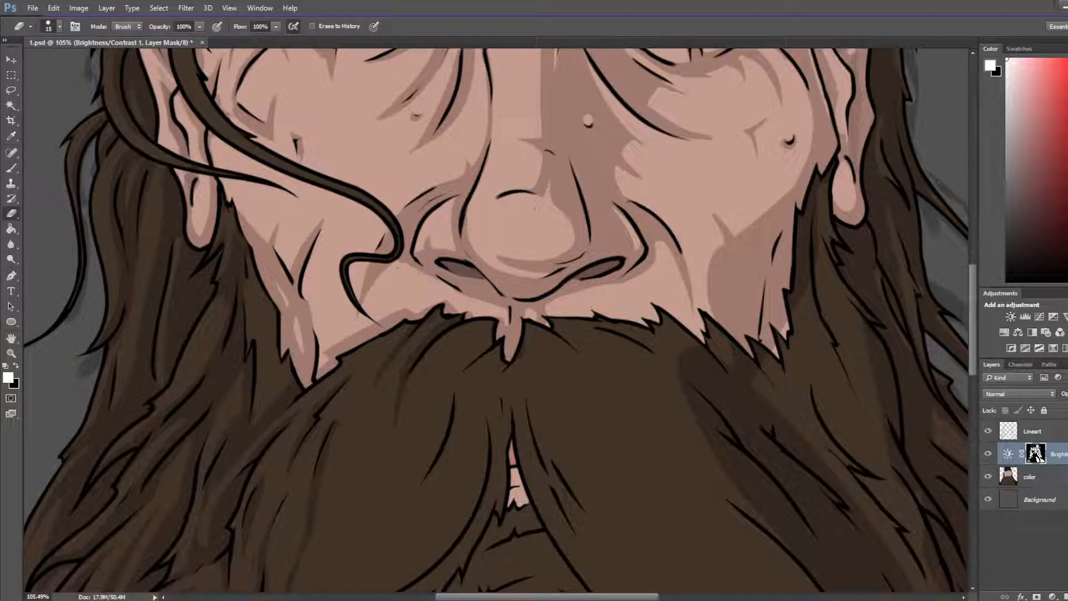
drag(566, 305, 590, 211)
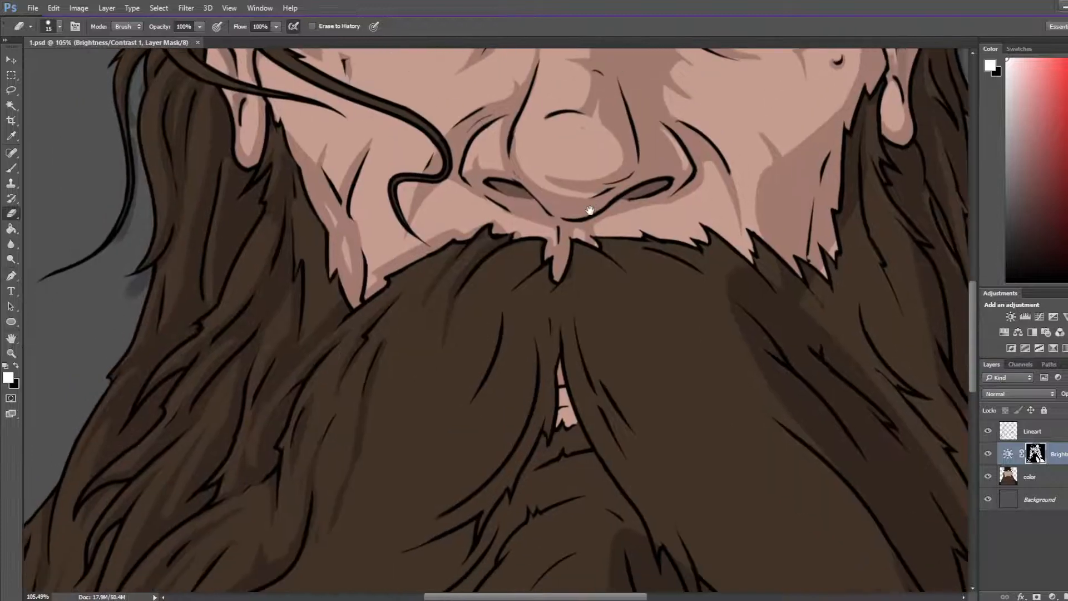
key(b)
drag(544, 259, 484, 315)
key(e)
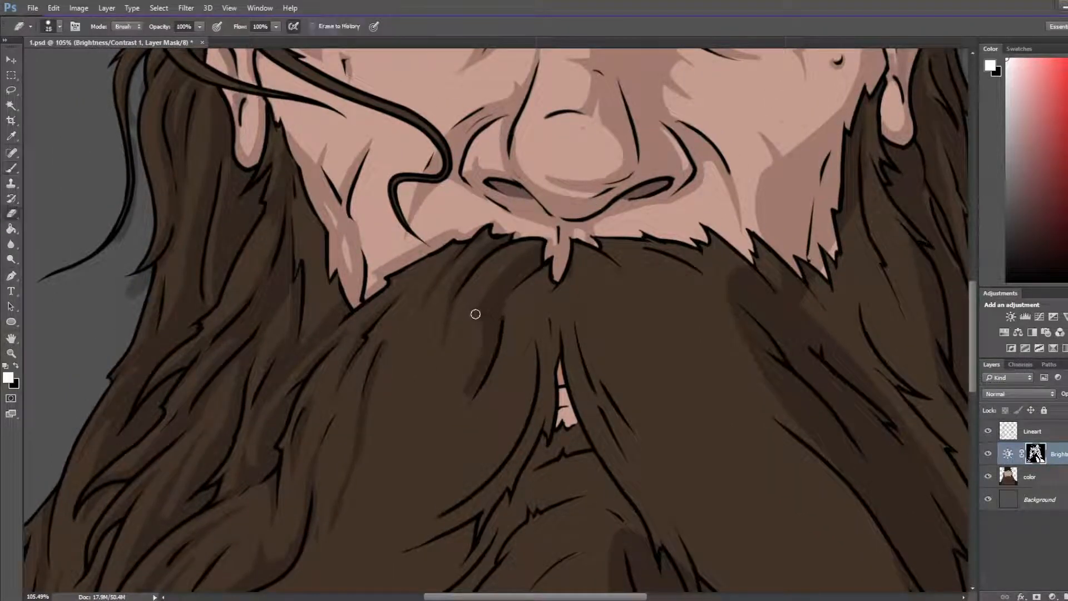
key(bracketleft)
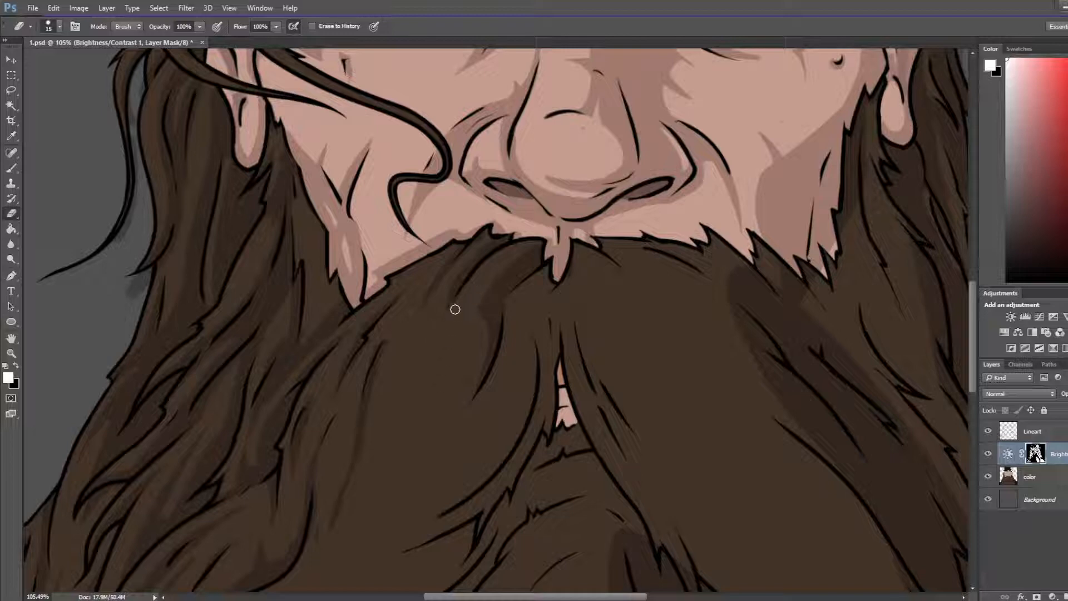
key(b)
mouse_move(462, 287)
mouse_down()
mouse_move(434, 332)
mouse_move(440, 415)
mouse_up()
key(e)
key(b)
key(e)
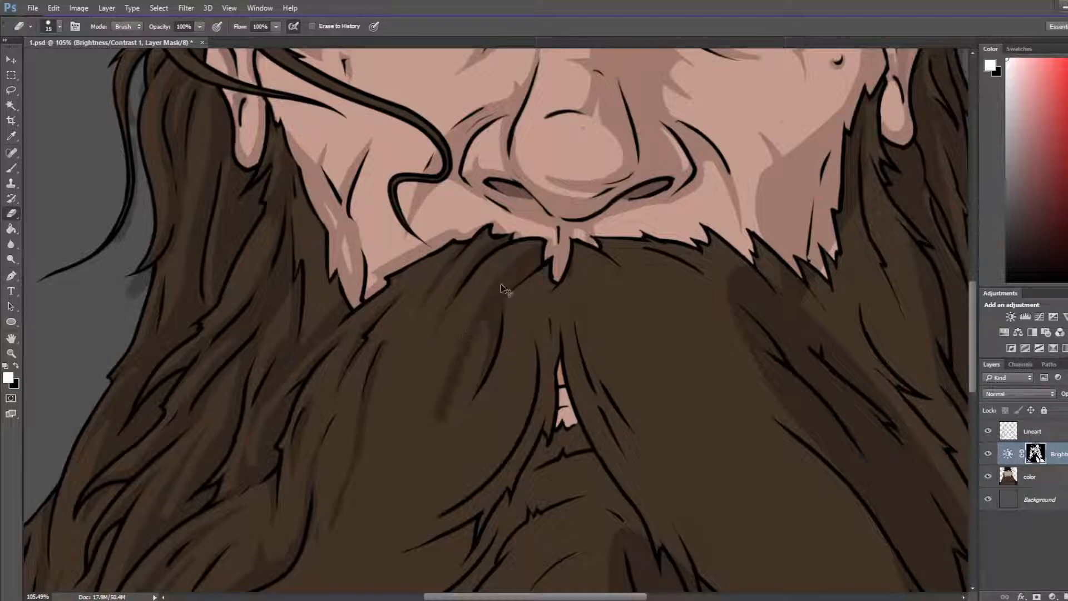
key(ctrl+z)
Step: Paint a long curved shadow strand down the middle of the moustache half and erase along it to leave thin tapered streaks
key(b)
drag(476, 309, 405, 512)
key(e)
drag(469, 337, 394, 486)
key(ctrl+z)
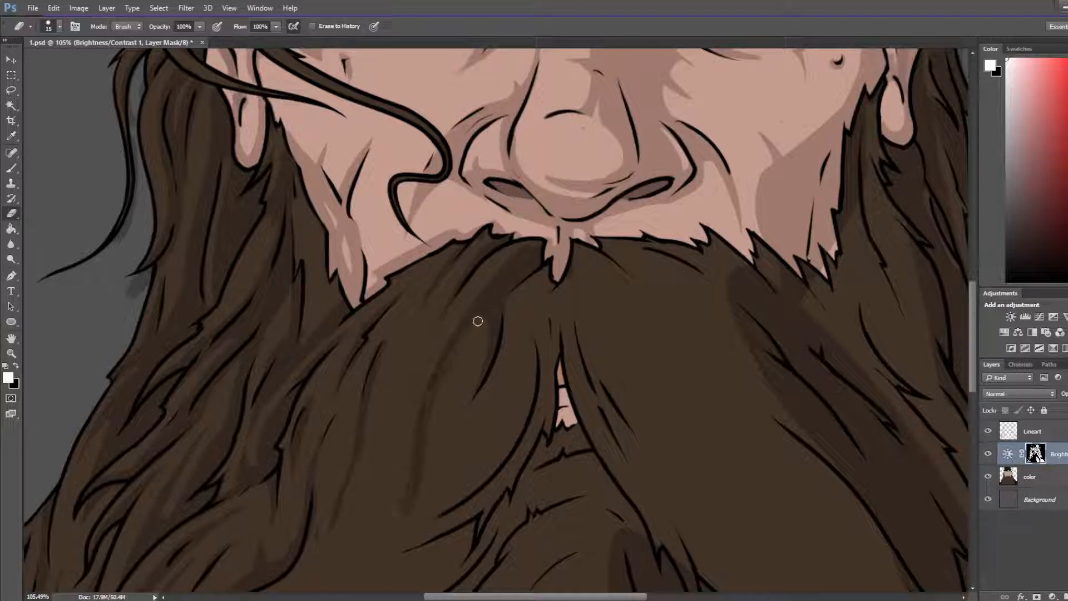
drag(477, 320, 388, 525)
drag(422, 427, 407, 478)
mouse_move(437, 386)
mouse_down()
mouse_move(485, 317)
mouse_move(445, 391)
mouse_move(471, 337)
mouse_move(450, 356)
mouse_move(467, 308)
mouse_up()
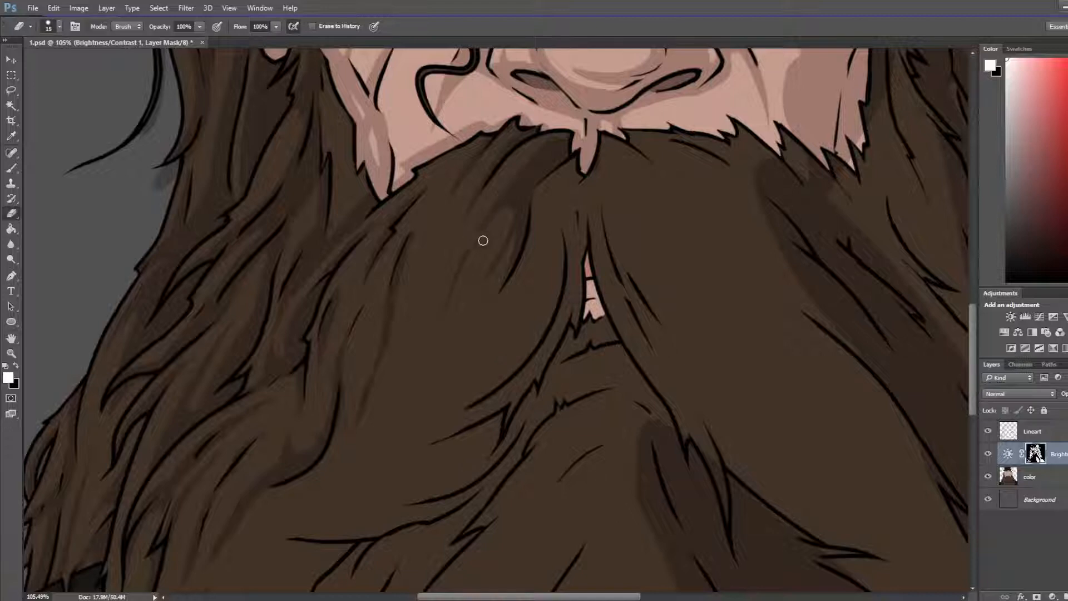
Step: Shade the moustache half's inner lower edge from the mouth opening down to the strand tips, using a size 40 brush
mouse_move(565, 246)
mouse_down()
mouse_move(545, 231)
mouse_move(531, 251)
mouse_move(555, 238)
mouse_move(573, 243)
mouse_move(558, 222)
mouse_move(521, 367)
mouse_move(574, 257)
mouse_move(461, 403)
mouse_up()
key(b)
drag(467, 460, 598, 208)
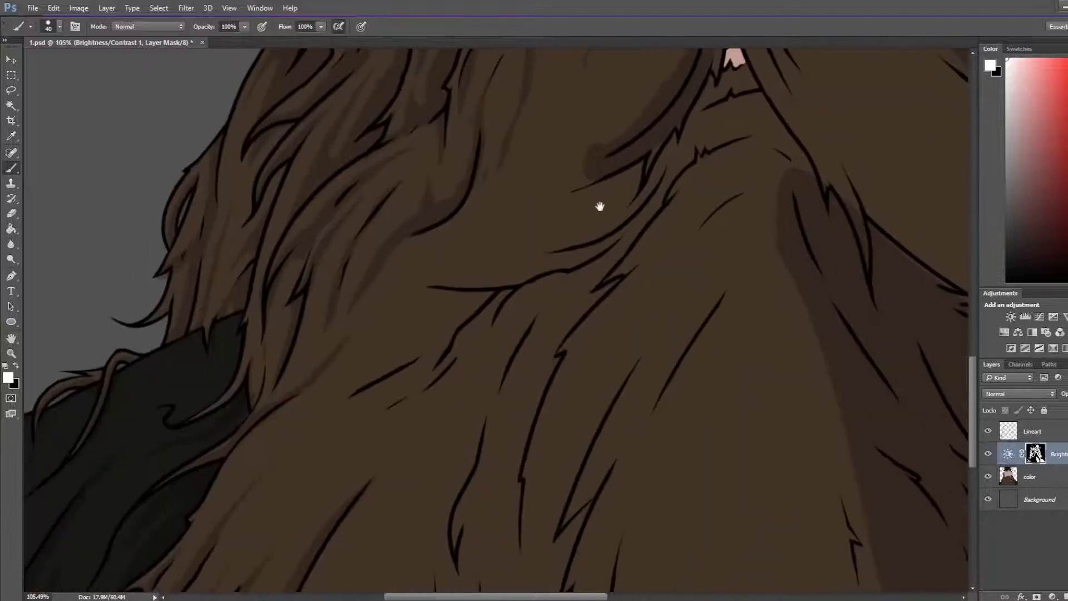
mouse_move(637, 176)
mouse_down()
mouse_move(544, 271)
mouse_move(454, 308)
mouse_move(596, 237)
mouse_move(533, 273)
mouse_move(441, 286)
mouse_move(473, 316)
mouse_move(462, 346)
mouse_up()
Step: Paint broad shadows on the beard strands below the moustache down to the canvas edge and save the file
alt+scroll(461, 346, down, 3)
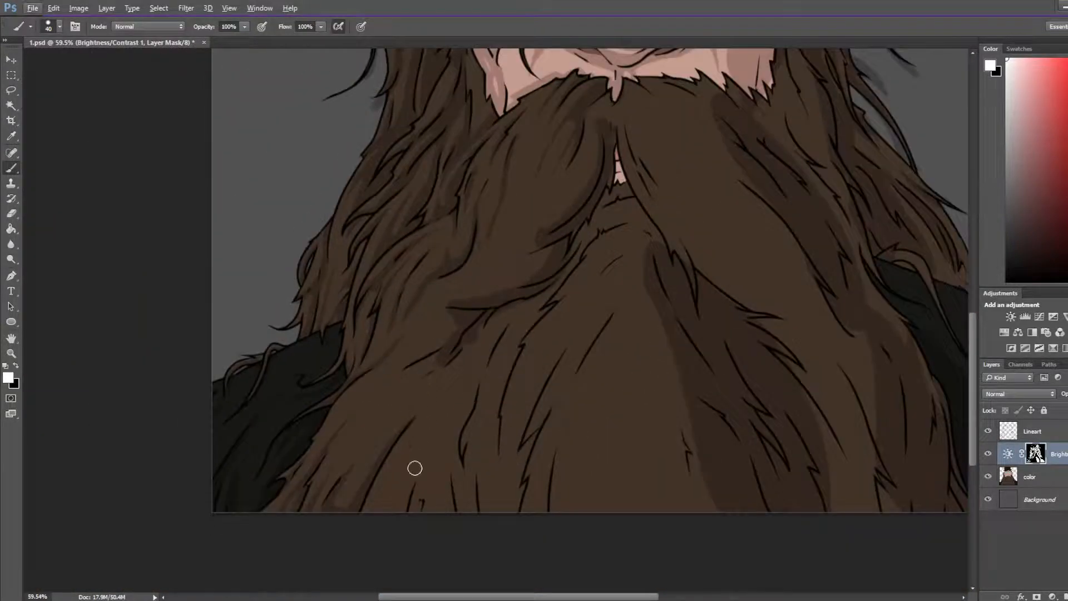
mouse_move(413, 506)
mouse_down()
mouse_move(421, 479)
mouse_move(421, 516)
mouse_up()
drag(531, 467, 381, 413)
mouse_move(396, 250)
mouse_down()
mouse_move(348, 303)
mouse_move(337, 378)
mouse_move(364, 422)
mouse_move(369, 362)
mouse_move(404, 296)
mouse_up()
mouse_move(345, 465)
mouse_down()
mouse_move(291, 425)
mouse_move(328, 319)
mouse_move(395, 226)
mouse_up()
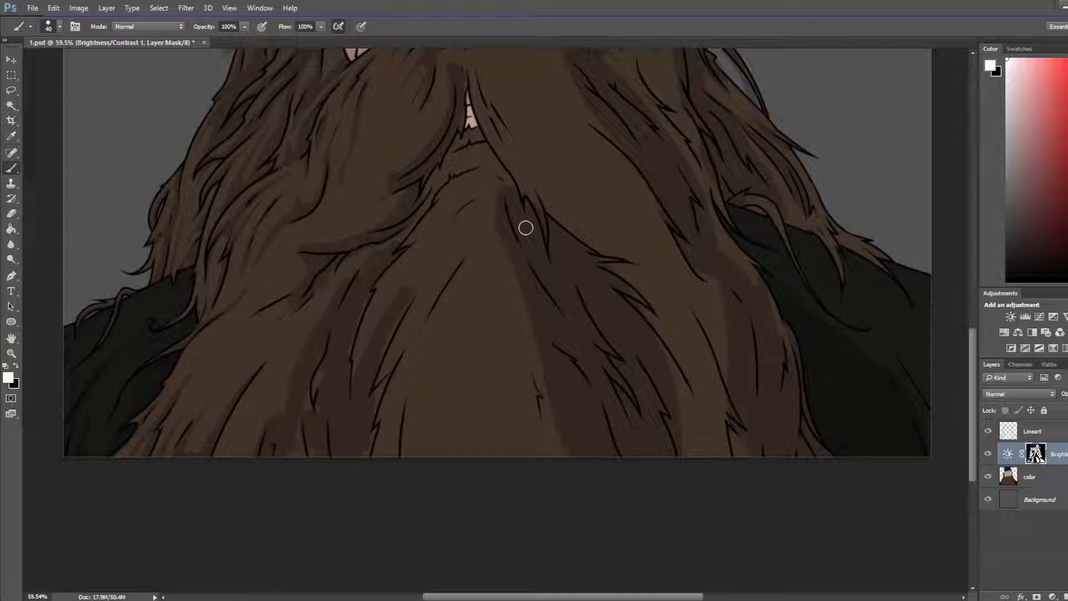
key(bracketleft)
scroll(432, 146, down, 5)
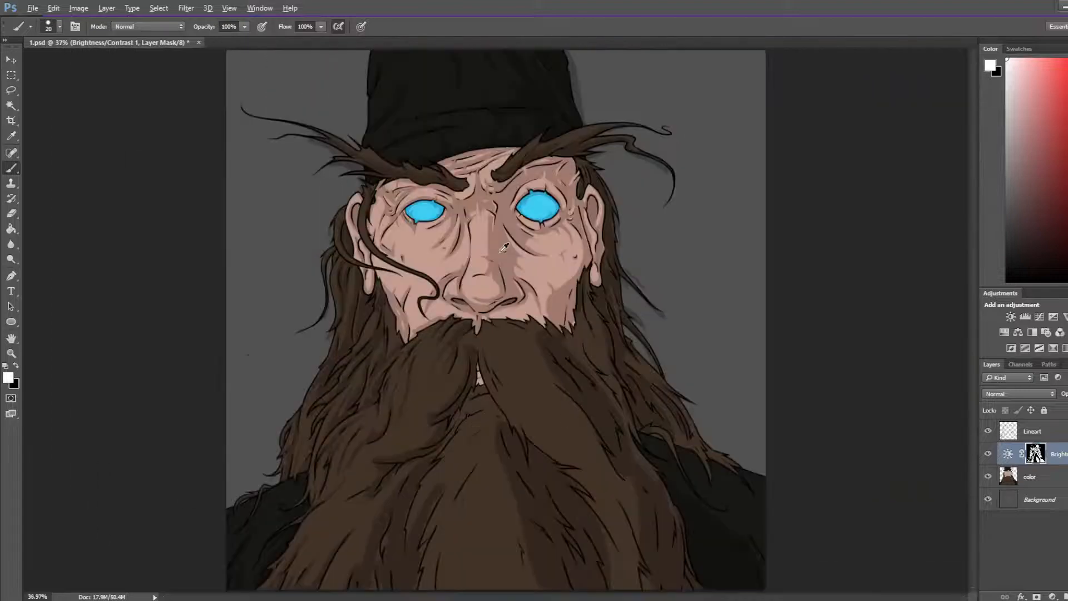
scroll(503, 255, up, 3)
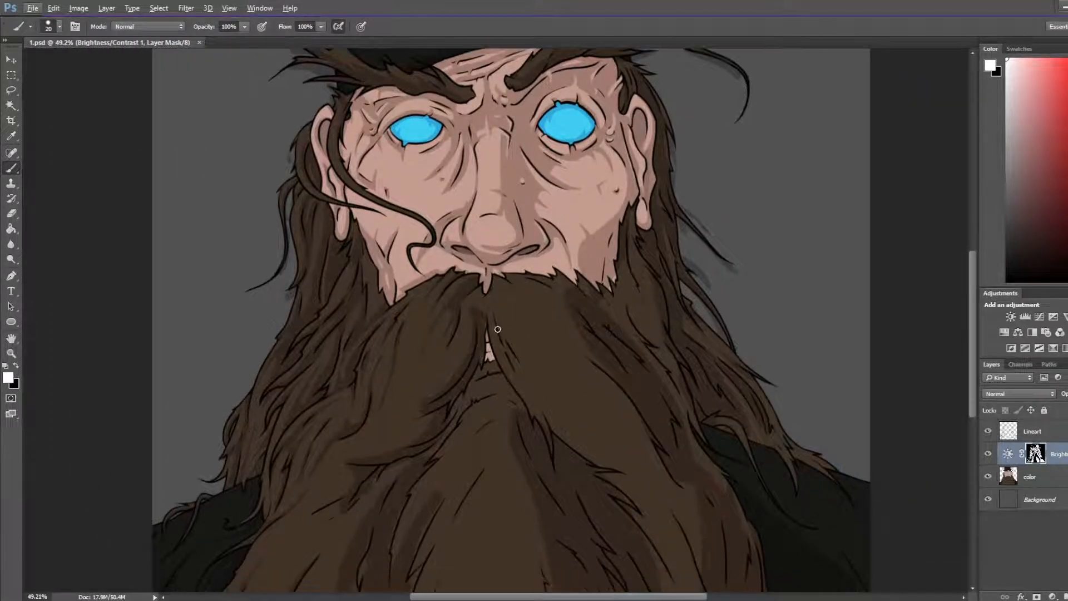
Step: Extend the inner moustache shadow up above the mouth opening and erase its blunt upper end into a strand shape
scroll(495, 325, down, 2)
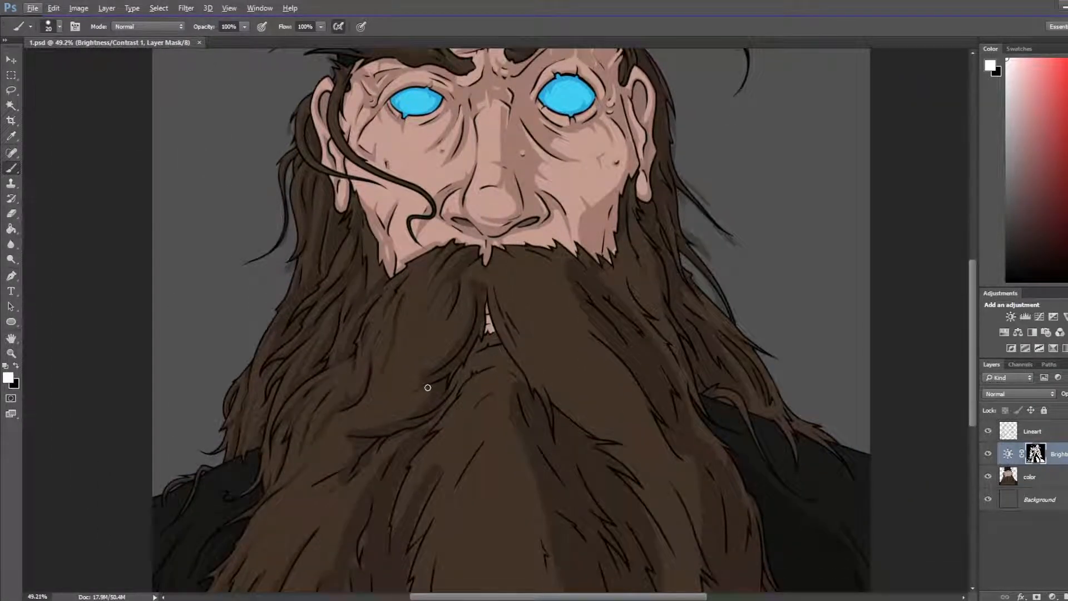
scroll(431, 379, down, 2)
scroll(484, 389, up, 5)
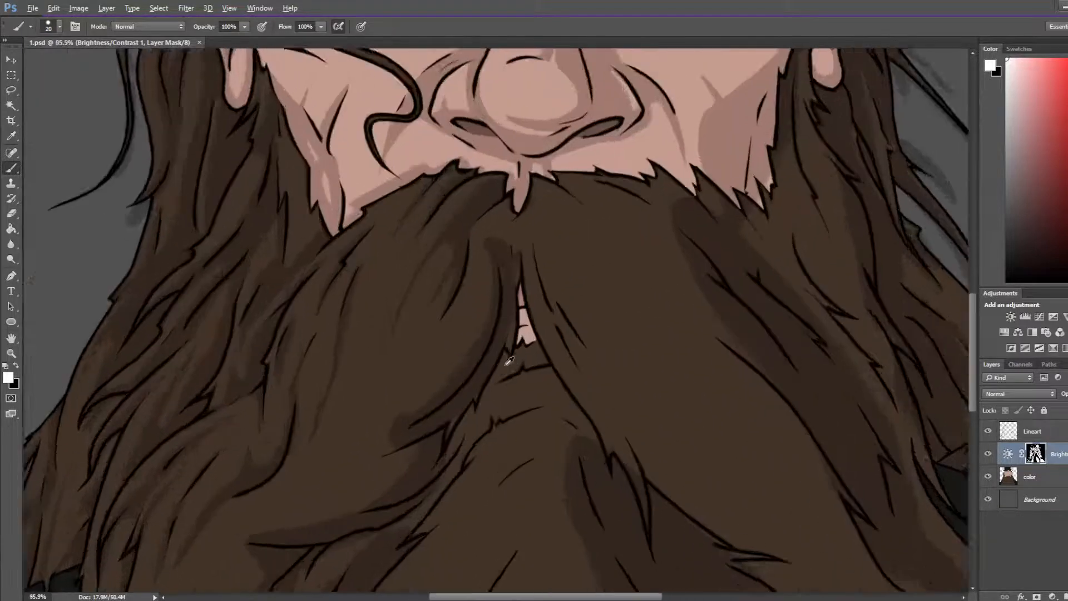
scroll(509, 361, up, 1)
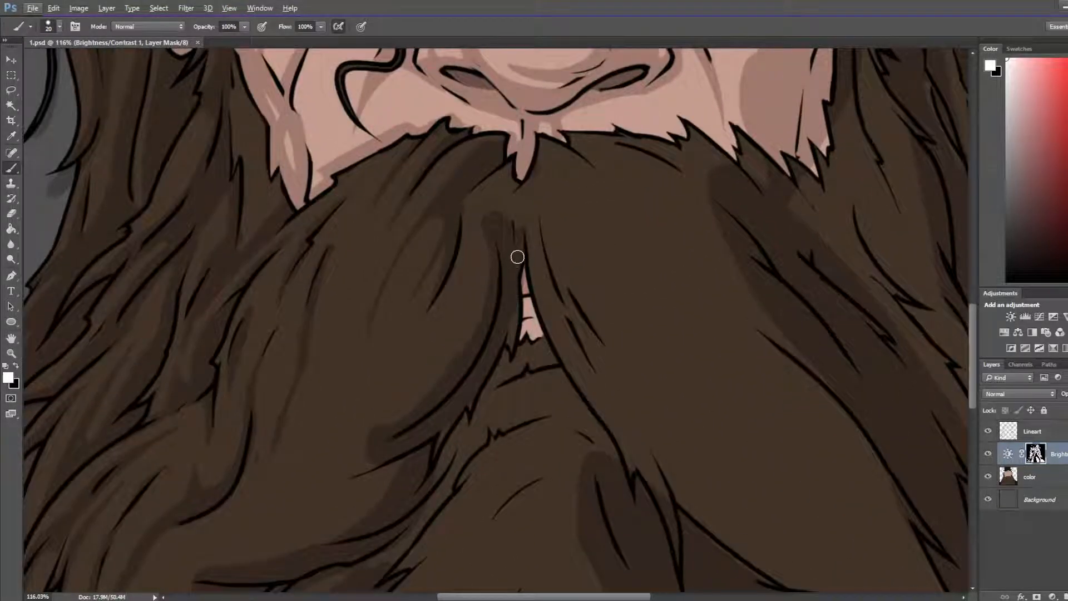
mouse_move(517, 257)
mouse_down()
mouse_move(517, 204)
mouse_move(528, 228)
mouse_move(516, 190)
mouse_move(483, 217)
mouse_move(478, 252)
mouse_move(479, 209)
mouse_up()
key(e)
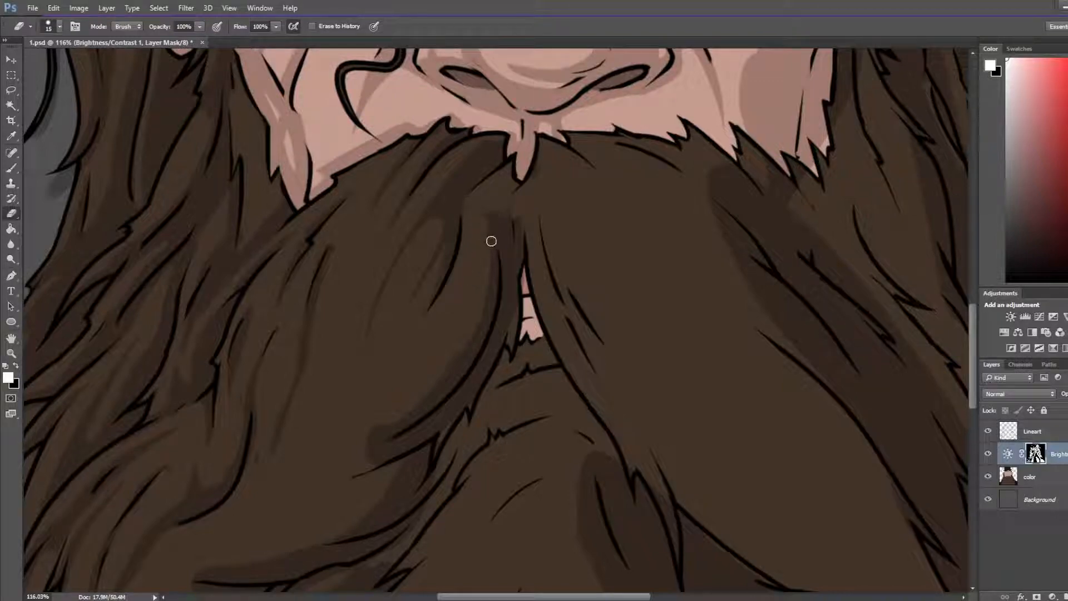
key(b)
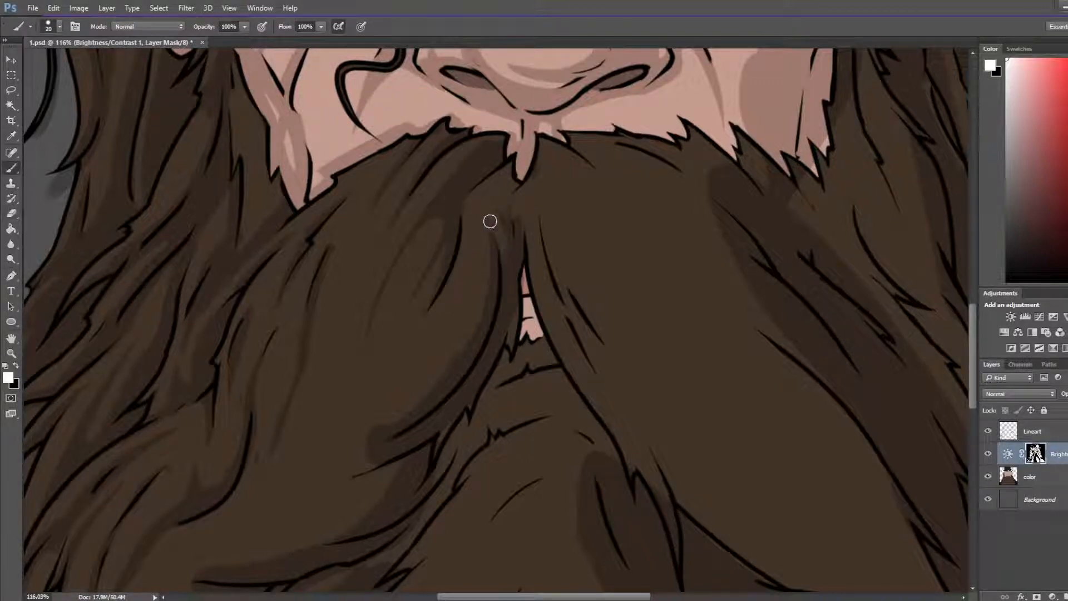
key(e)
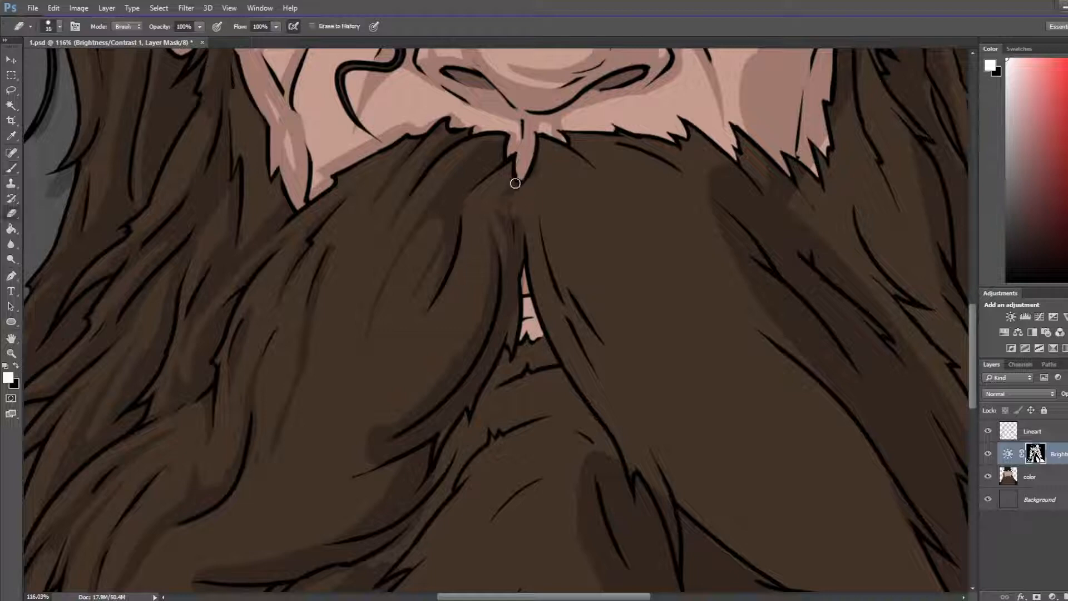
Step: Refine the shadow in the moustache parting below the skin notch under the nose, alternately painting and erasing with small brush sizes
key(b)
key(e)
key(b)
key(e)
key(b)
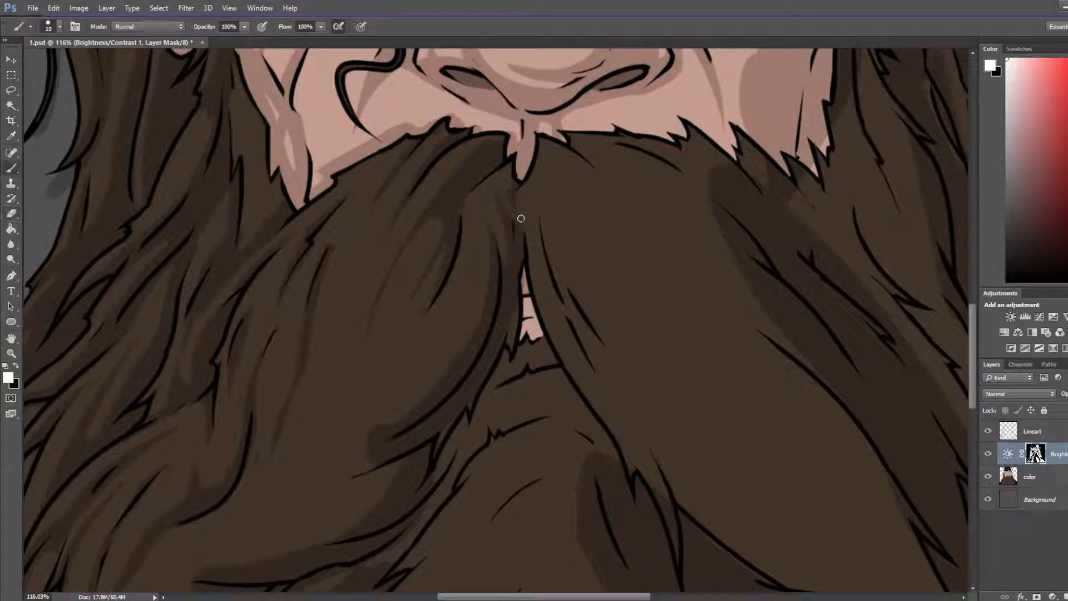
key(e)
key(b)
key(e)
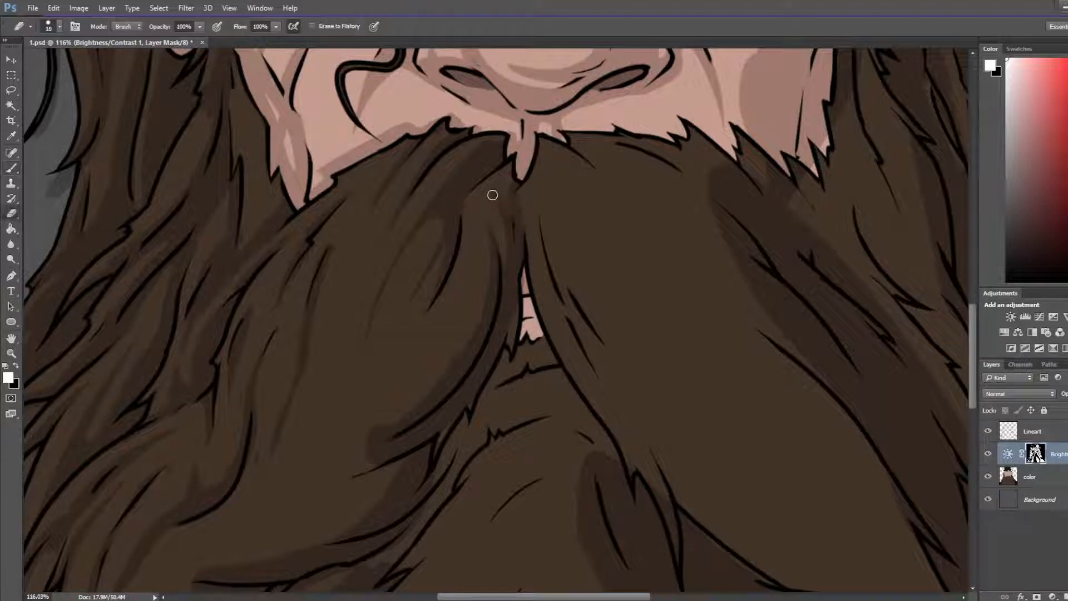
key(b)
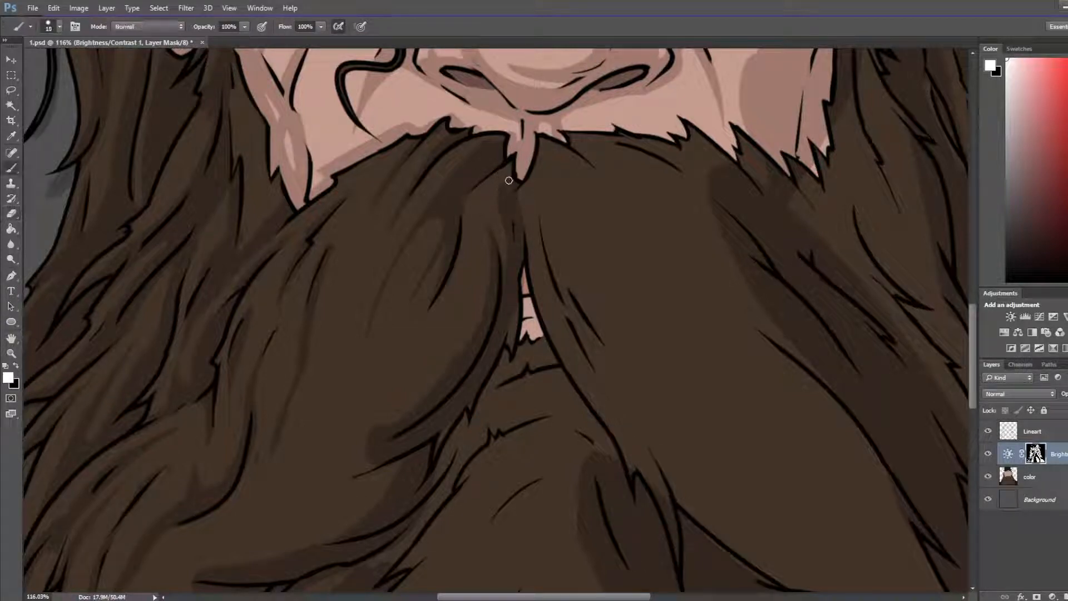
key(e)
key(b)
key(e)
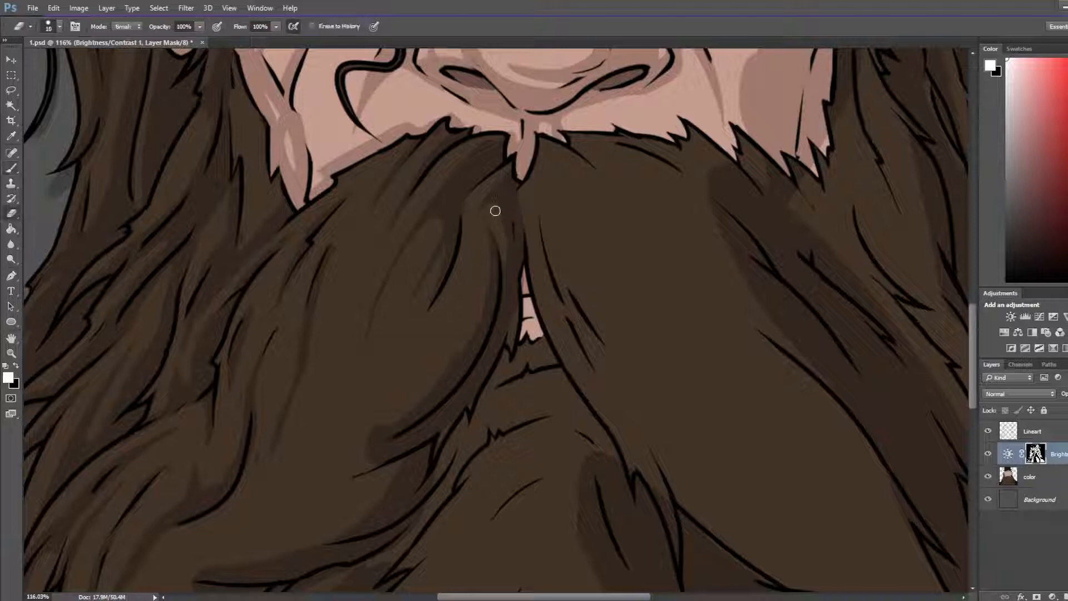
key(b)
Step: Paint a narrow shadow along the unshaded moustache half's inner edge beside the mouth opening, using a size 20 brush
key(bracketright)
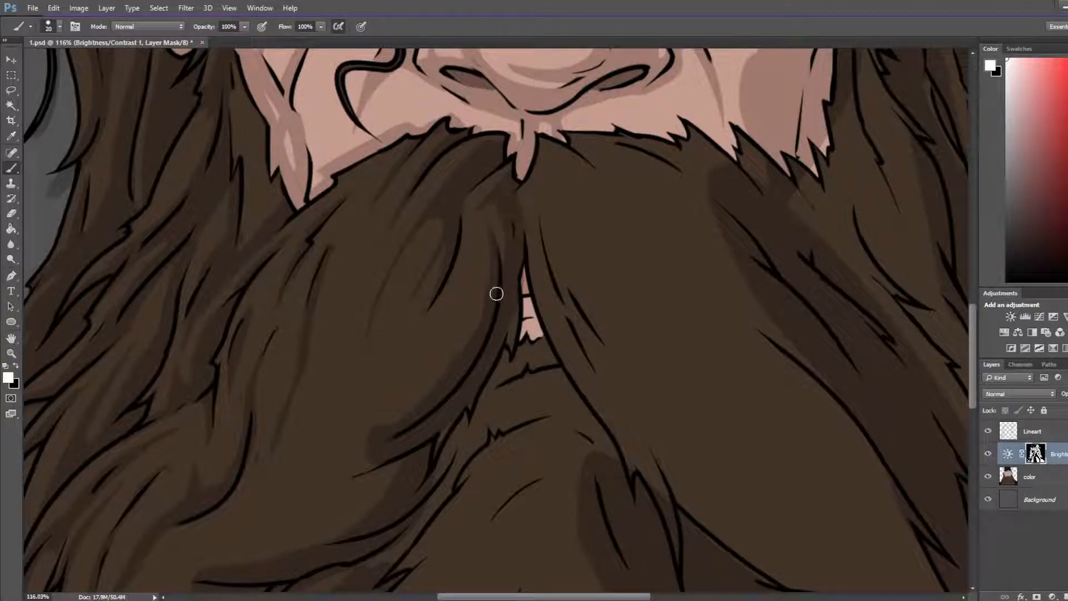
drag(528, 301, 545, 299)
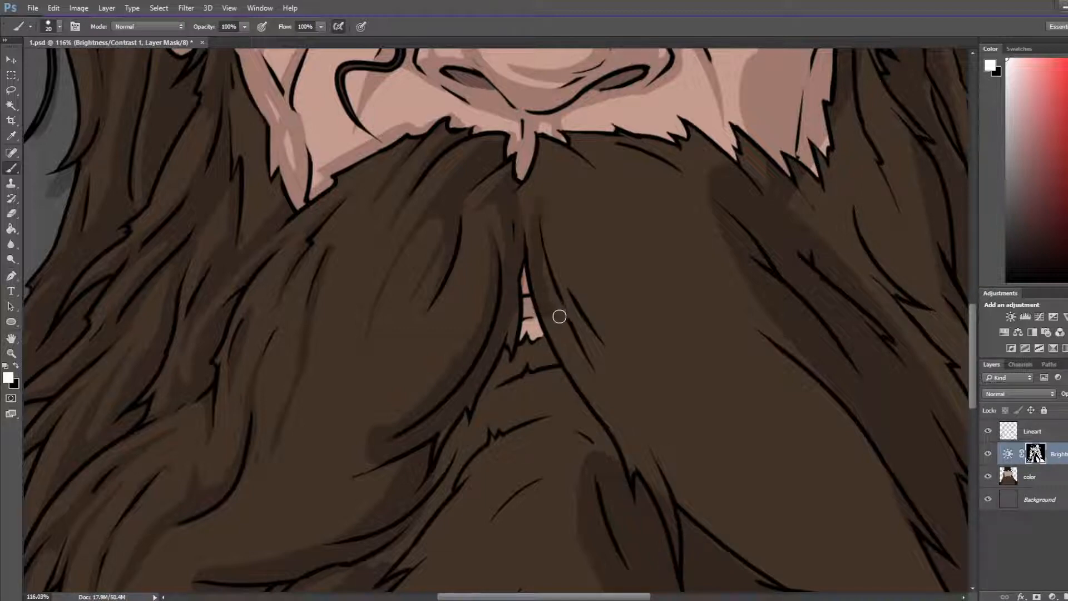
key(e)
key(b)
drag(548, 300, 634, 420)
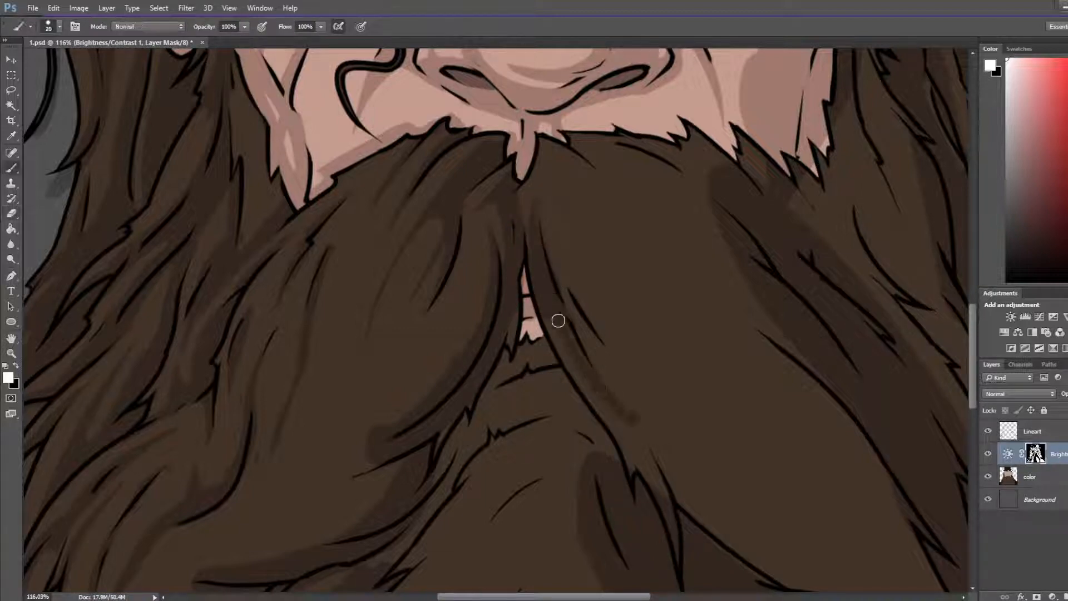
drag(558, 319, 648, 437)
key(e)
drag(700, 463, 584, 322)
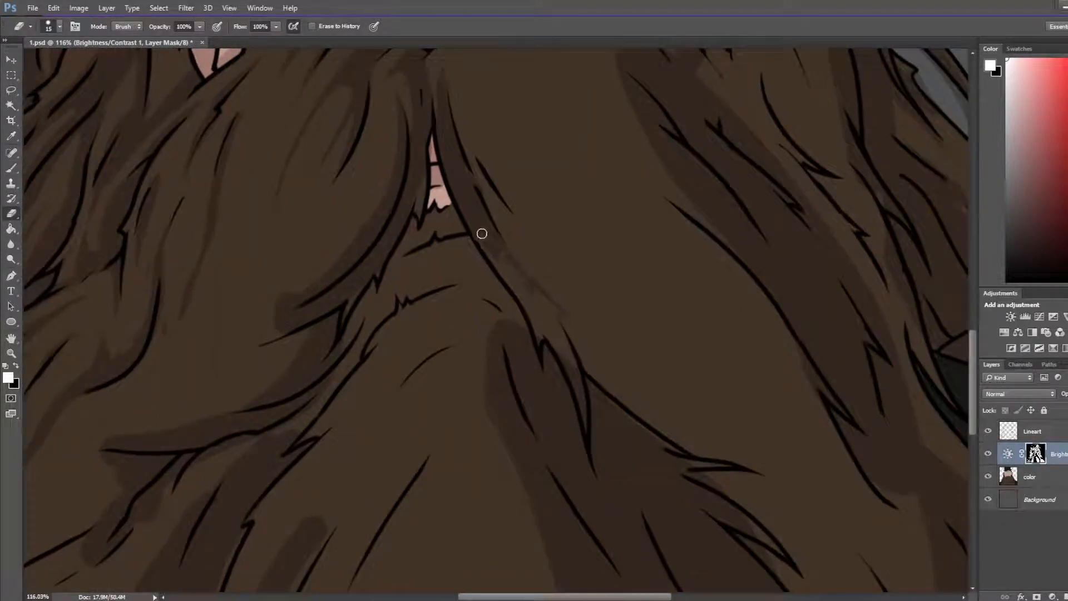
Step: Extend that inner-edge shadow down to the moustache's lower strand tips and erase its outer side into tapered strands
mouse_move(444, 158)
mouse_down()
mouse_move(524, 285)
mouse_move(608, 349)
mouse_up()
key(b)
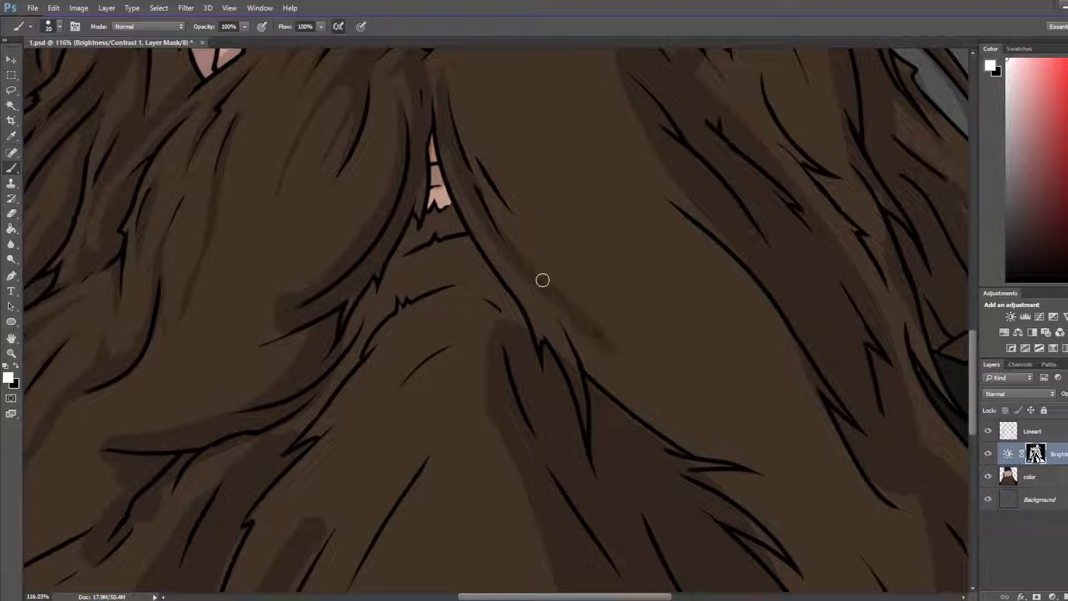
drag(543, 280, 588, 369)
key(e)
drag(571, 305, 620, 358)
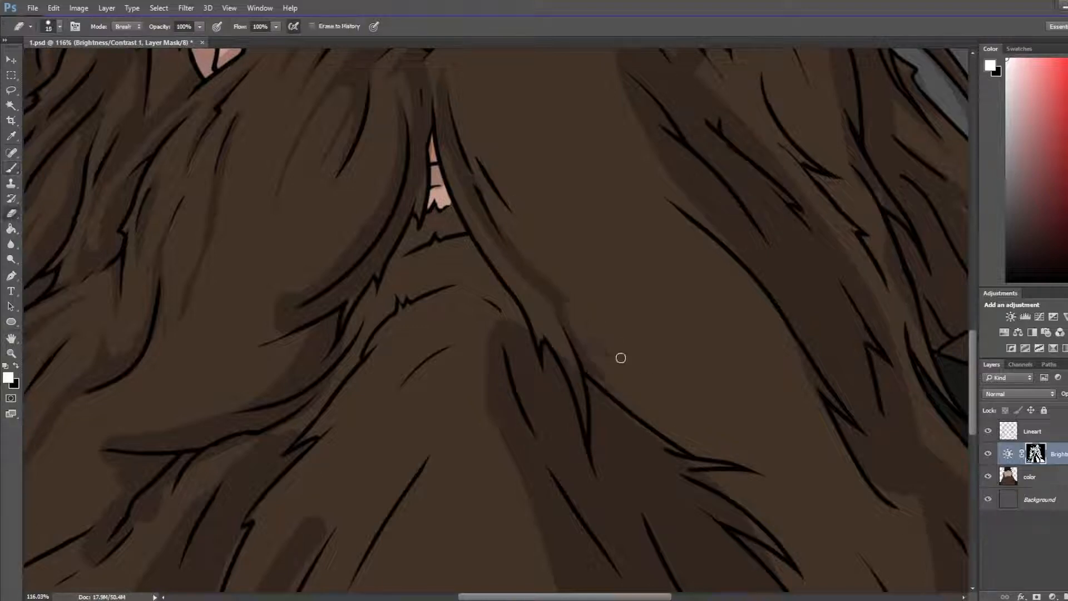
drag(479, 172, 573, 317)
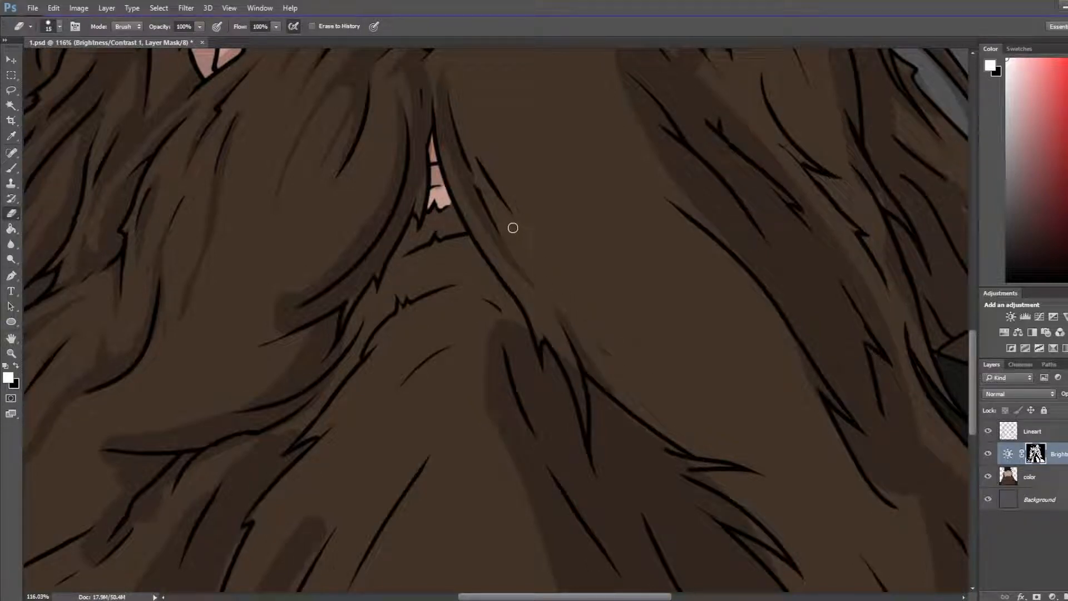
key(ctrl+z)
mouse_move(504, 223)
mouse_down()
mouse_move(572, 314)
mouse_move(527, 299)
mouse_move(500, 257)
mouse_move(582, 322)
mouse_move(602, 361)
mouse_move(571, 307)
mouse_move(620, 383)
mouse_move(562, 343)
mouse_move(579, 416)
mouse_up()
Step: Add a thin strand shadow above the moustache half's lower inner tip and trim the edge of the beard shadow beneath it
key(b)
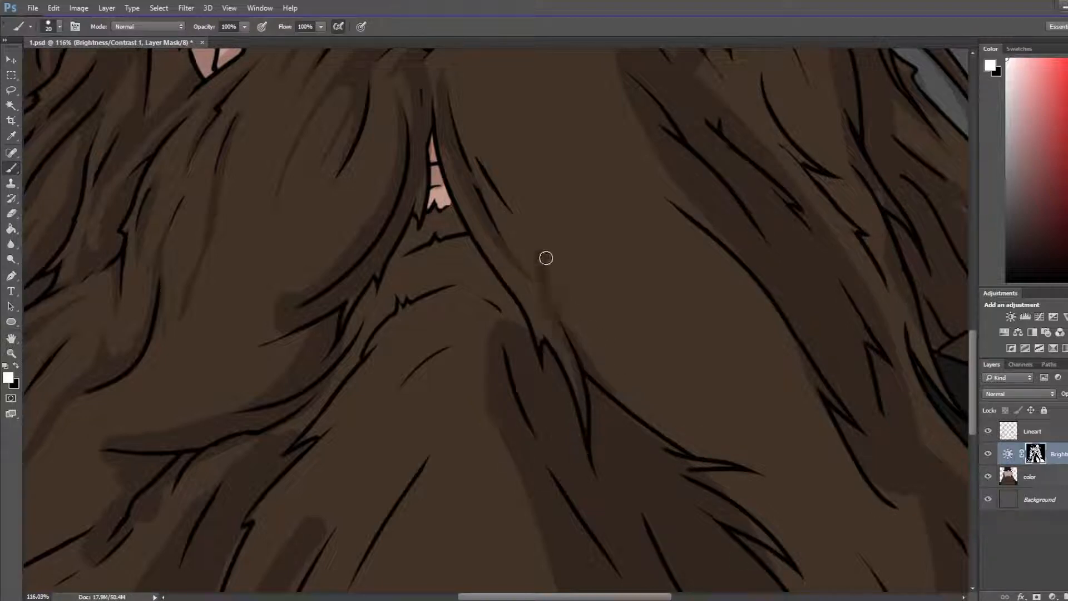
key(e)
mouse_move(548, 291)
mouse_down()
mouse_move(542, 146)
mouse_move(594, 355)
mouse_up()
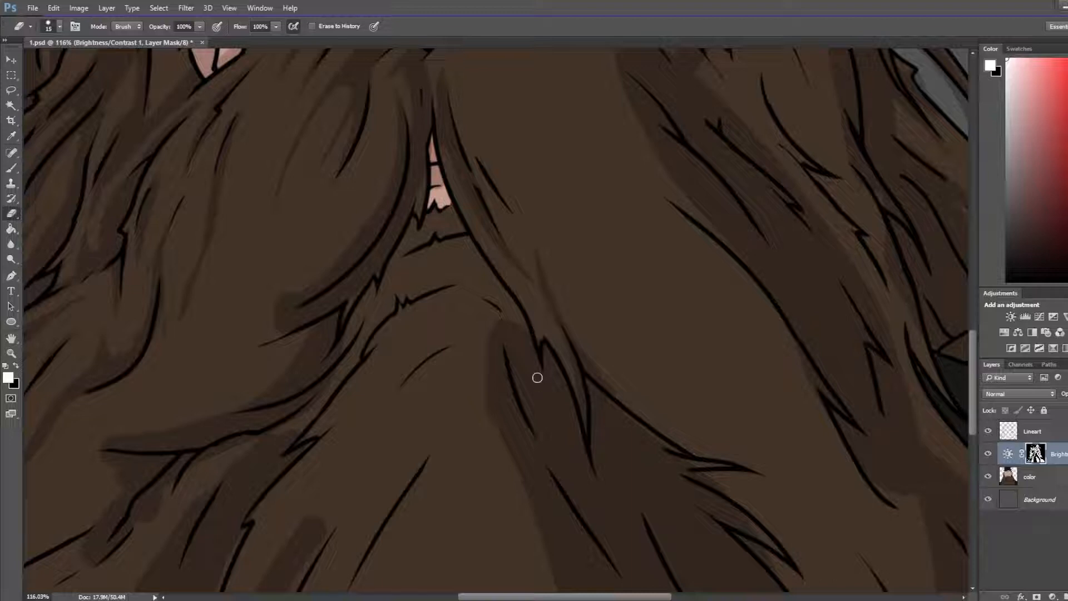
drag(485, 367, 512, 454)
mouse_move(466, 336)
mouse_down()
mouse_move(598, 305)
mouse_move(614, 313)
mouse_up()
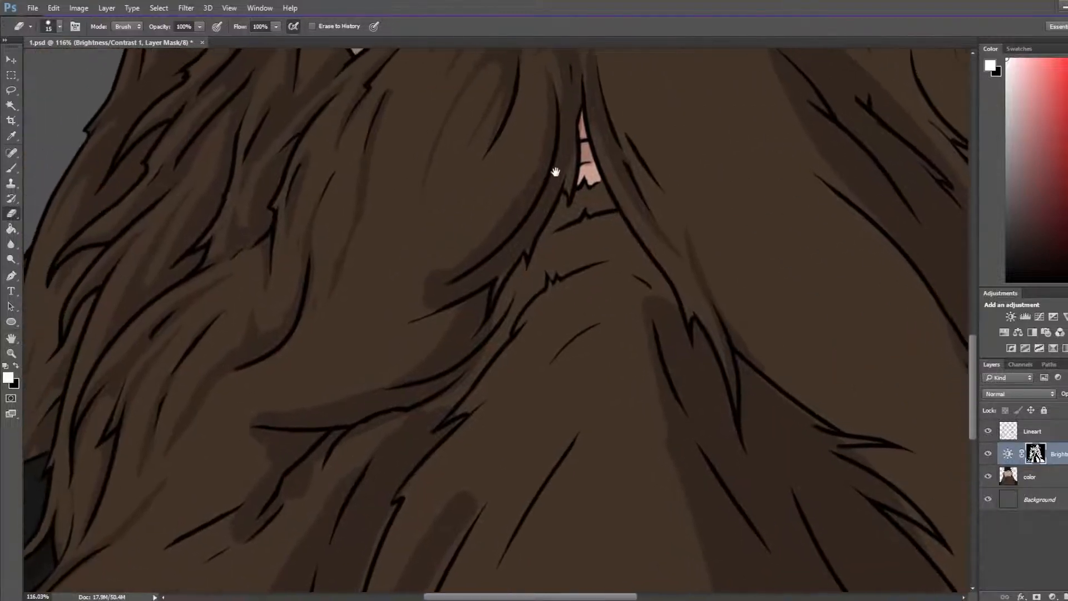
Step: Shade the lip skin in the narrow mouth opening between the moustache halves, alternating between brush and eraser
drag(686, 161, 556, 215)
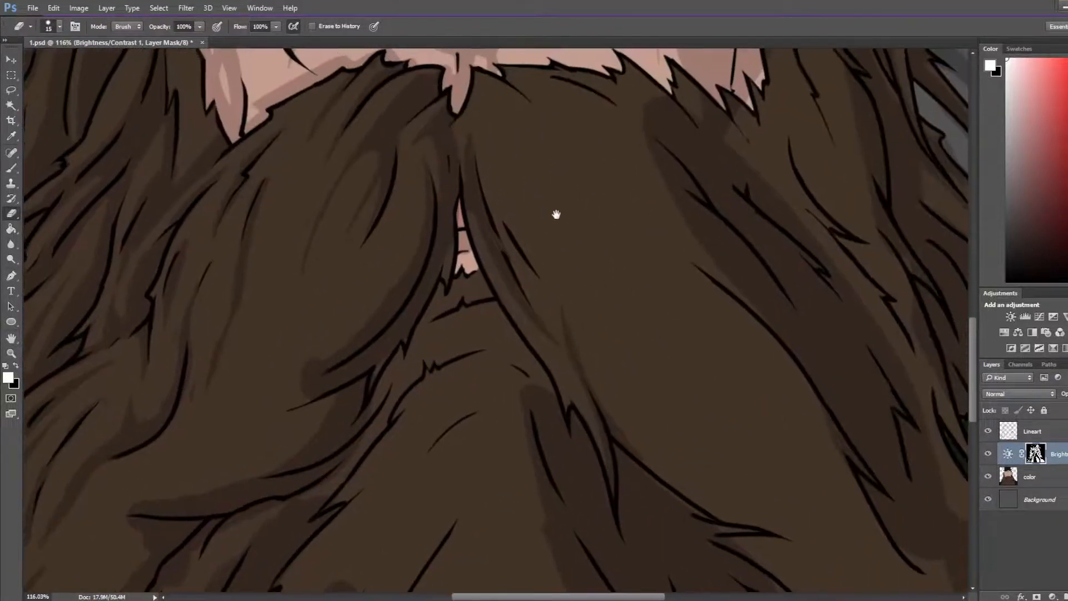
key(b)
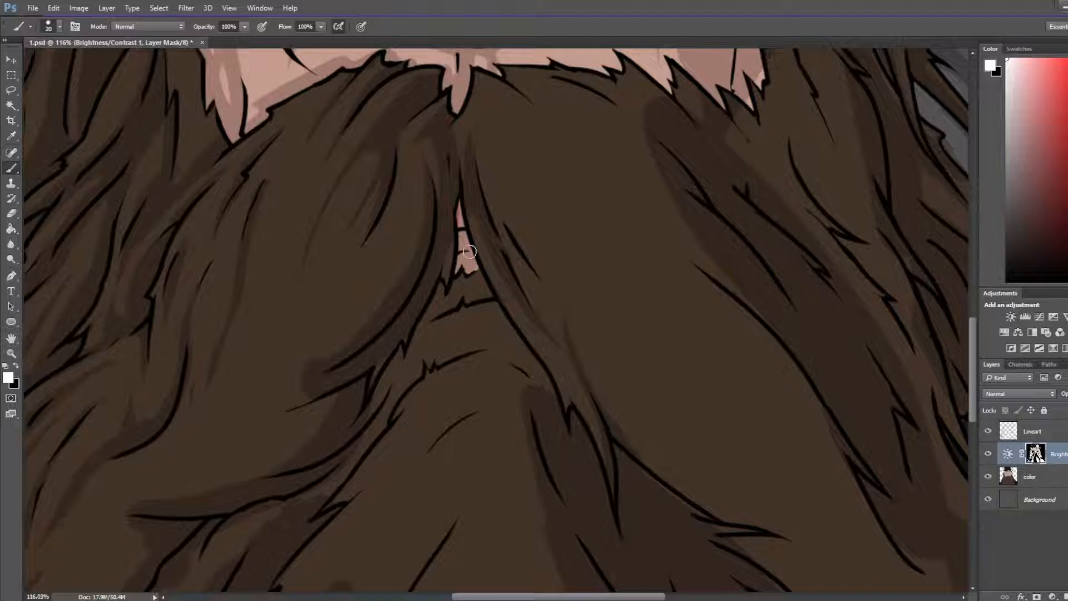
key(e)
key(z)
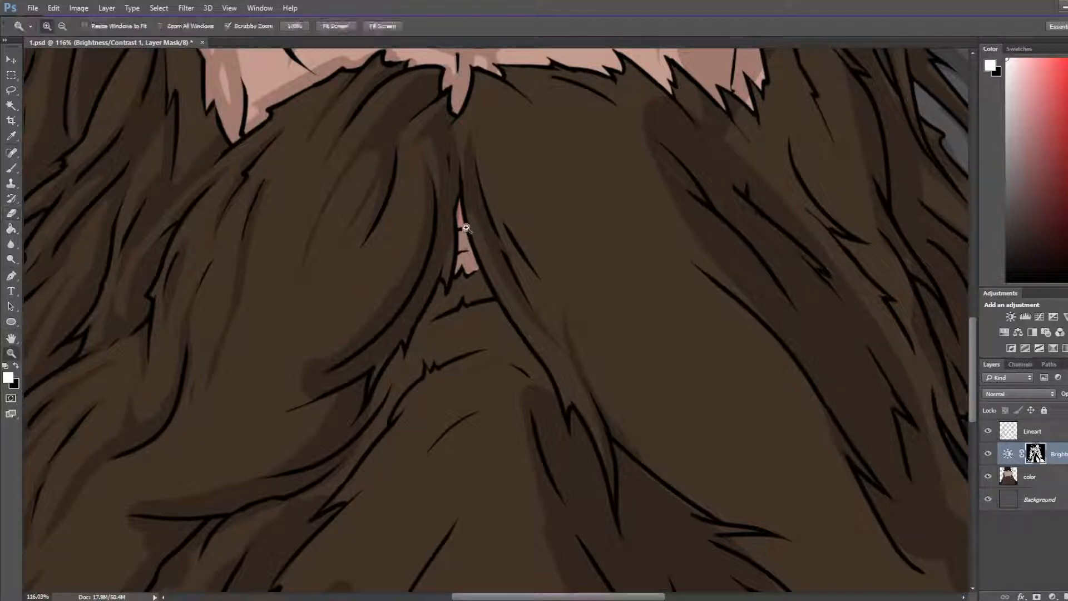
key(e)
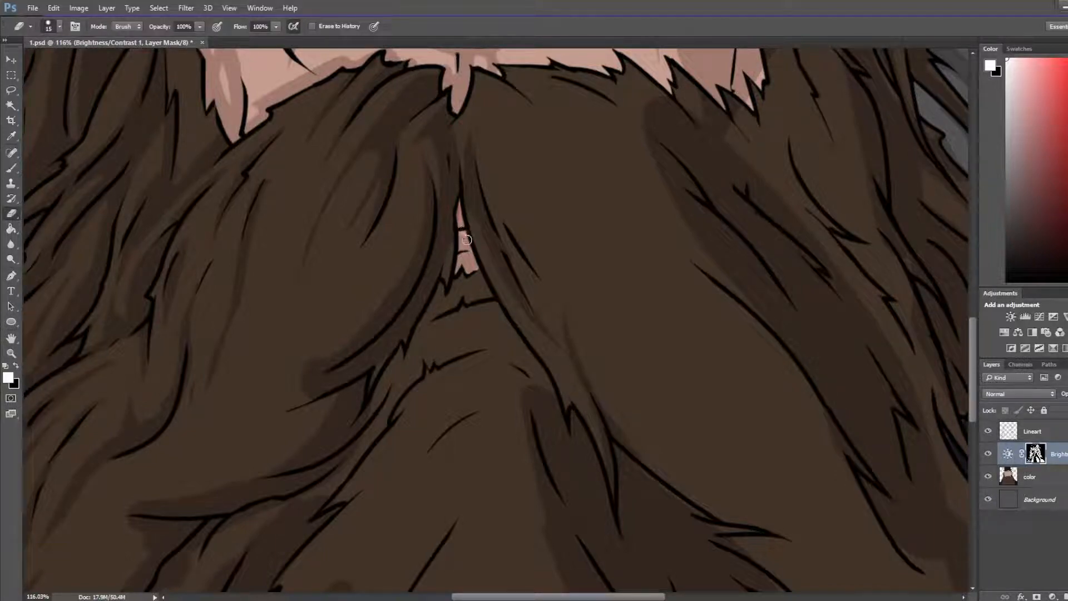
mouse_move(473, 247)
mouse_down()
mouse_move(460, 281)
mouse_move(420, 299)
mouse_up()
key(b)
key(e)
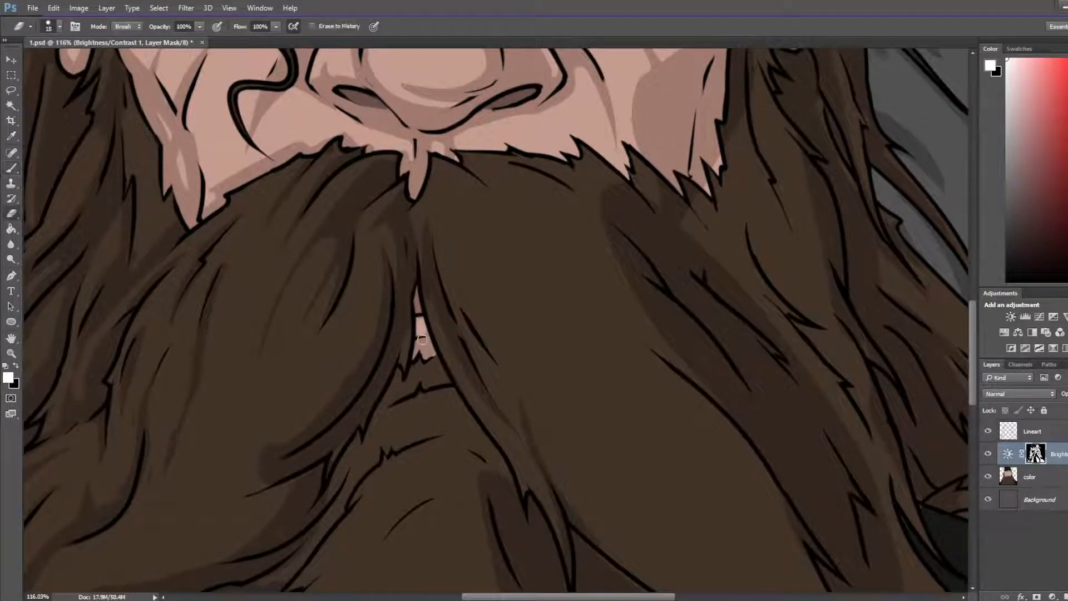
key(b)
key(e)
key(b)
Step: Fill the beard band directly below the mouth opening with shadow, joining it to the dark strands under the moustache
drag(374, 423, 470, 206)
mouse_move(524, 166)
mouse_down()
mouse_move(472, 195)
mouse_move(493, 163)
mouse_move(491, 172)
mouse_move(529, 158)
mouse_up()
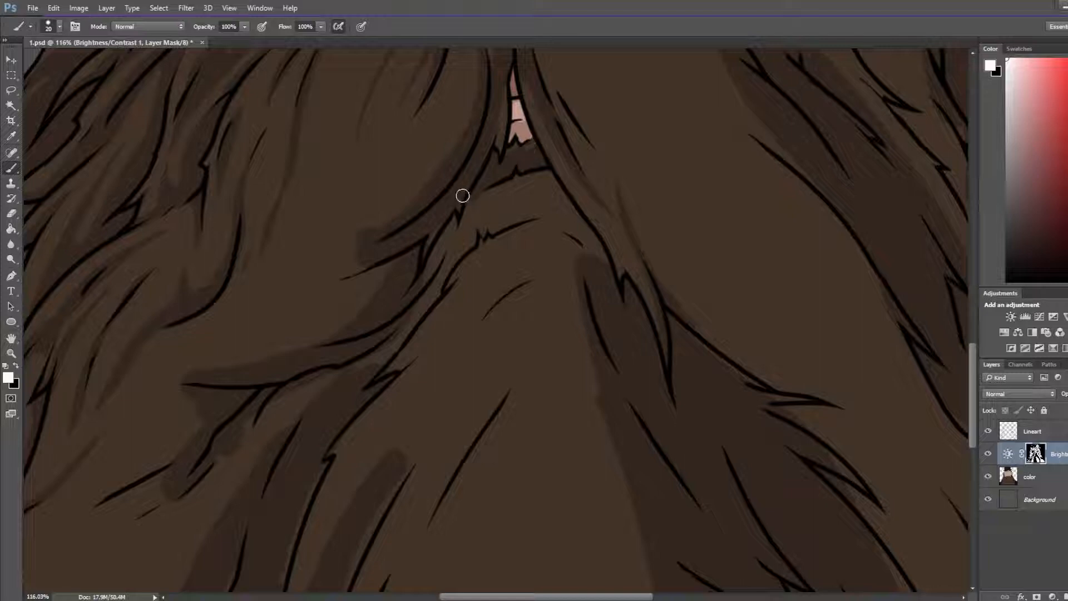
mouse_move(392, 329)
mouse_down()
mouse_move(477, 223)
mouse_move(587, 208)
mouse_up()
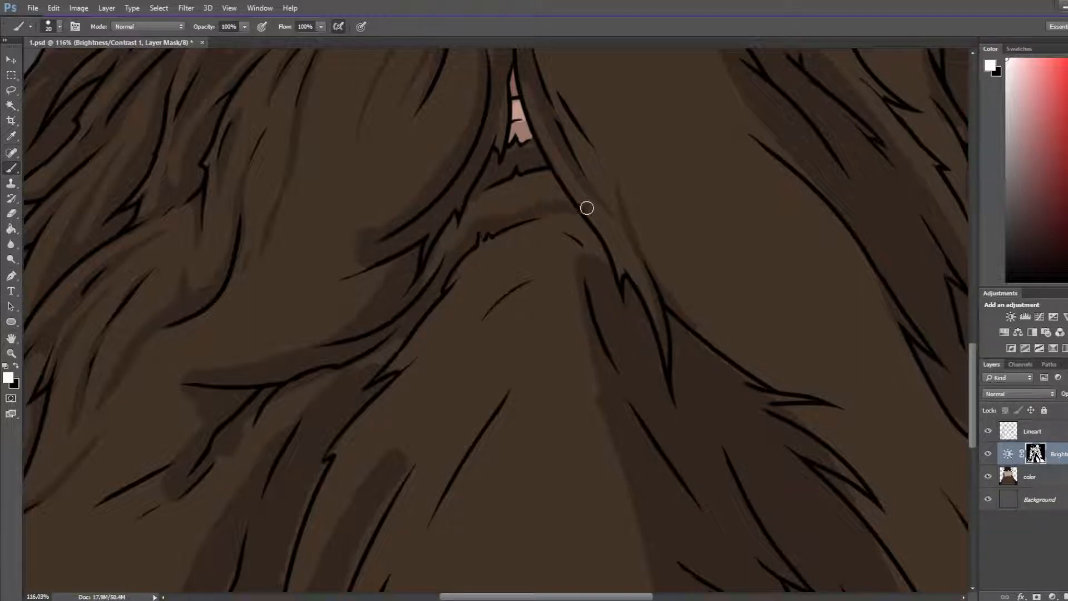
key(e)
key(b)
mouse_move(478, 214)
mouse_down()
mouse_move(535, 198)
mouse_move(503, 193)
mouse_move(543, 177)
mouse_move(467, 212)
mouse_move(558, 189)
mouse_move(585, 195)
mouse_move(560, 177)
mouse_up()
key(e)
key(b)
key(e)
key(b)
drag(453, 243, 459, 202)
key(e)
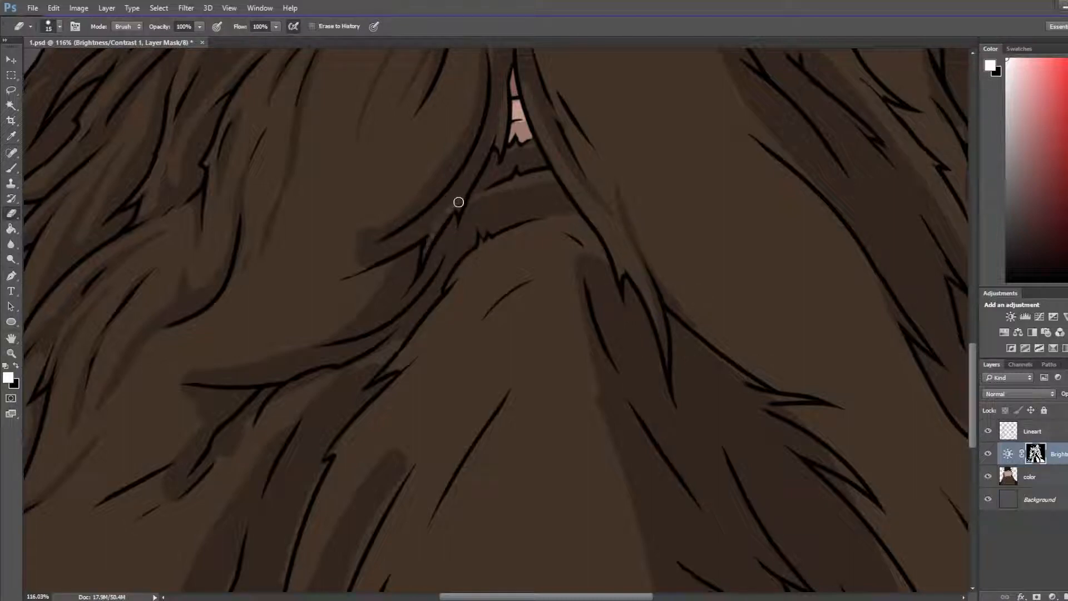
Step: Erase the blunt shadow end at the earlier-shaded moustache half's lower strand tip, and flip the canvas horizontally
drag(389, 245, 529, 193)
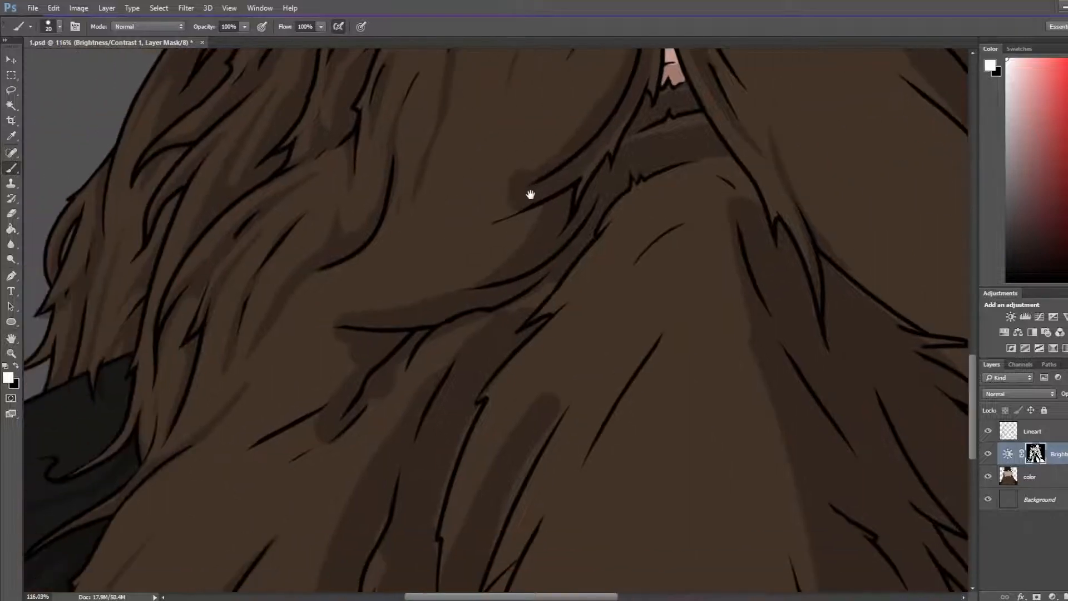
drag(556, 145, 444, 273)
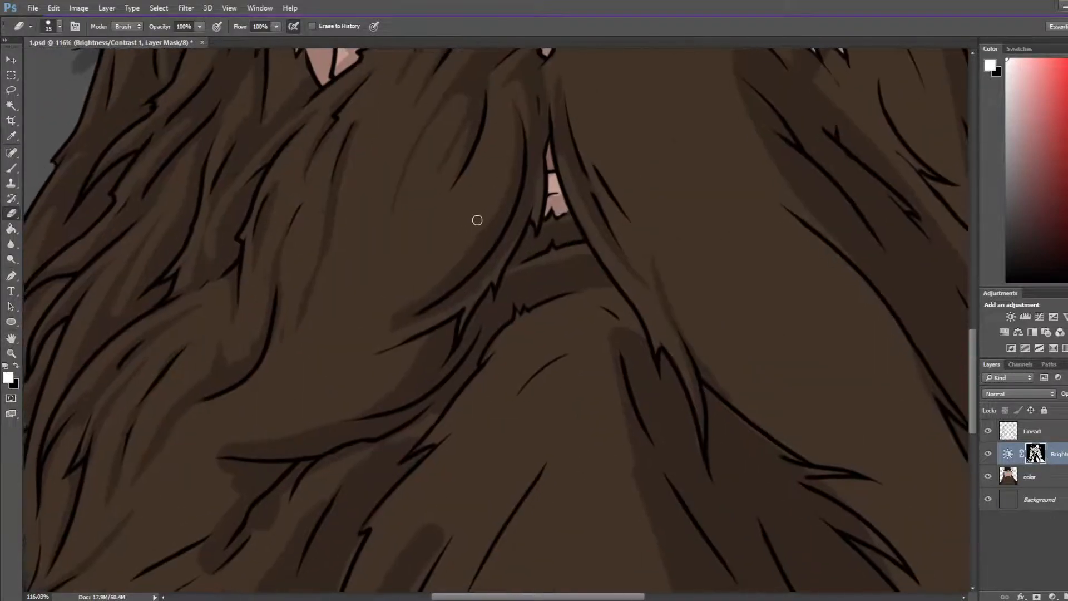
drag(483, 233, 412, 321)
key(ctrl+0)
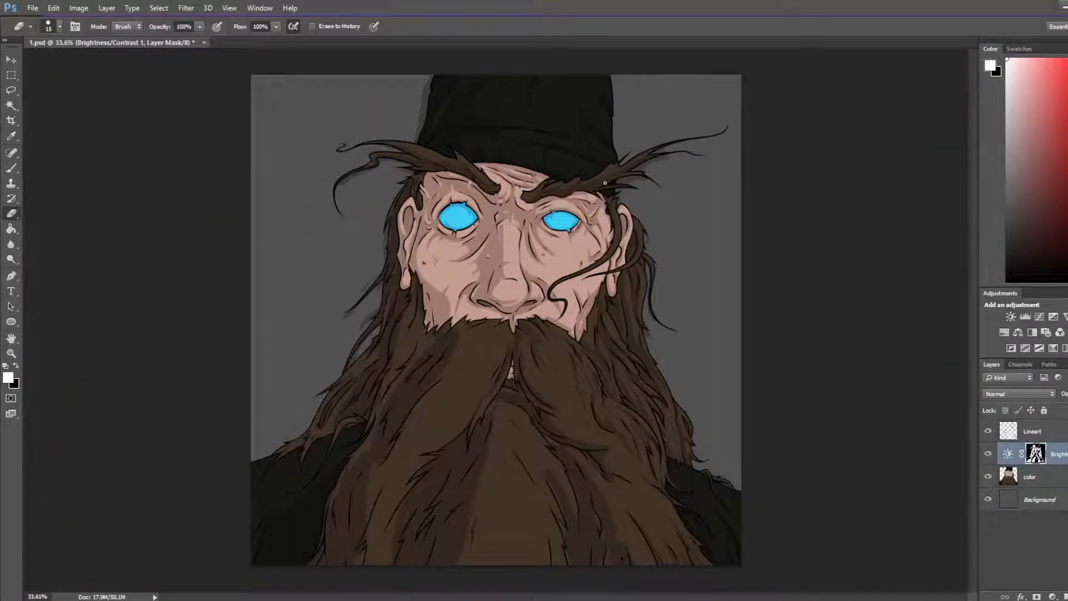
scroll(572, 392, up, 12)
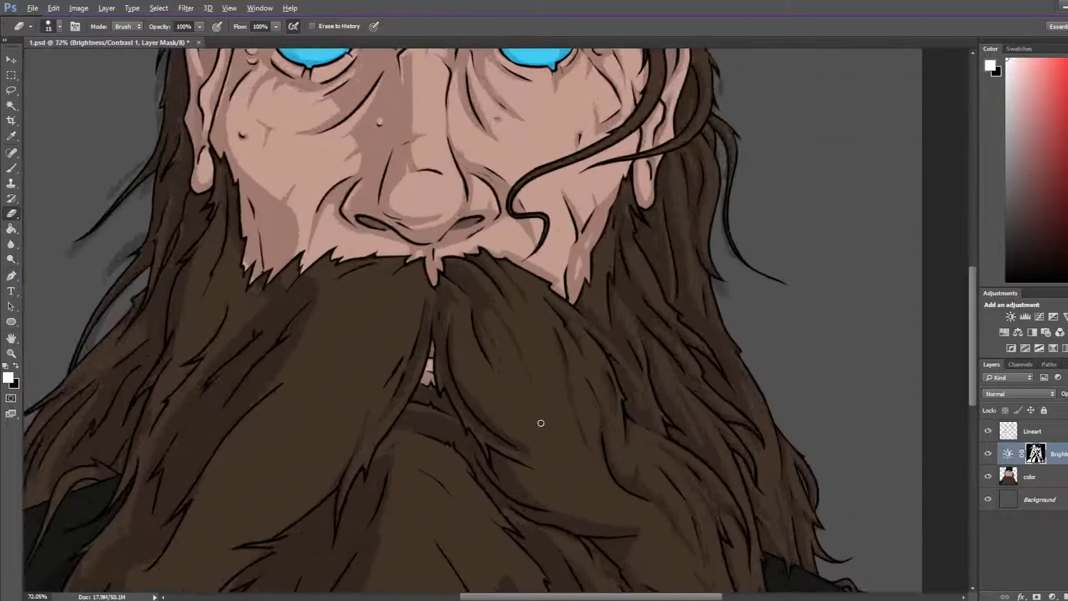
Step: Paint a broad shadow on the Brightness/Contrast mask along the inner edge of the moustache half below the curled strand, using a larger brush
key(b)
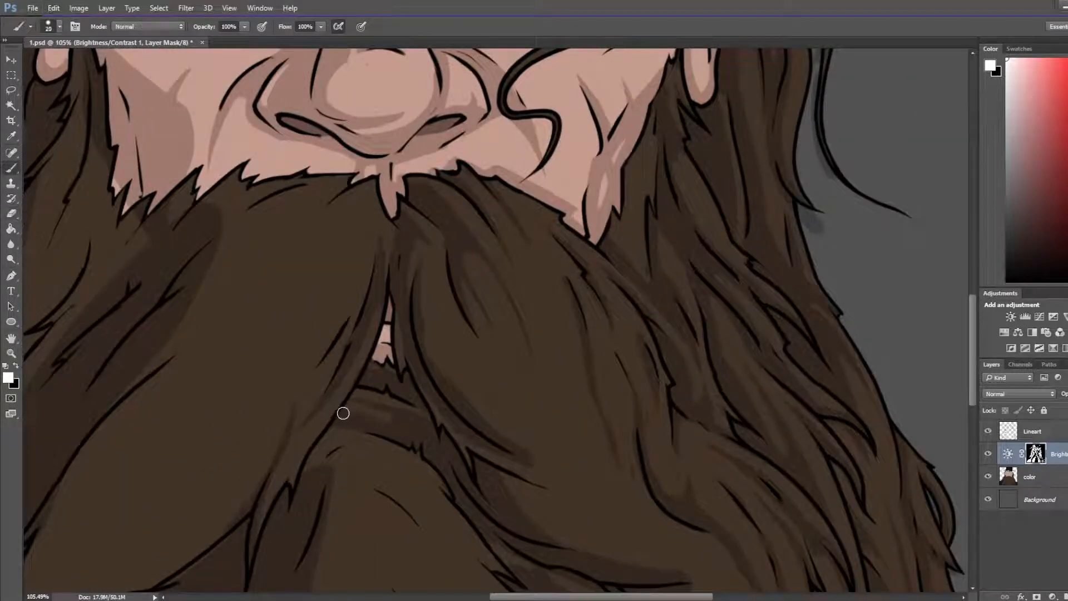
drag(504, 340, 437, 250)
key(e)
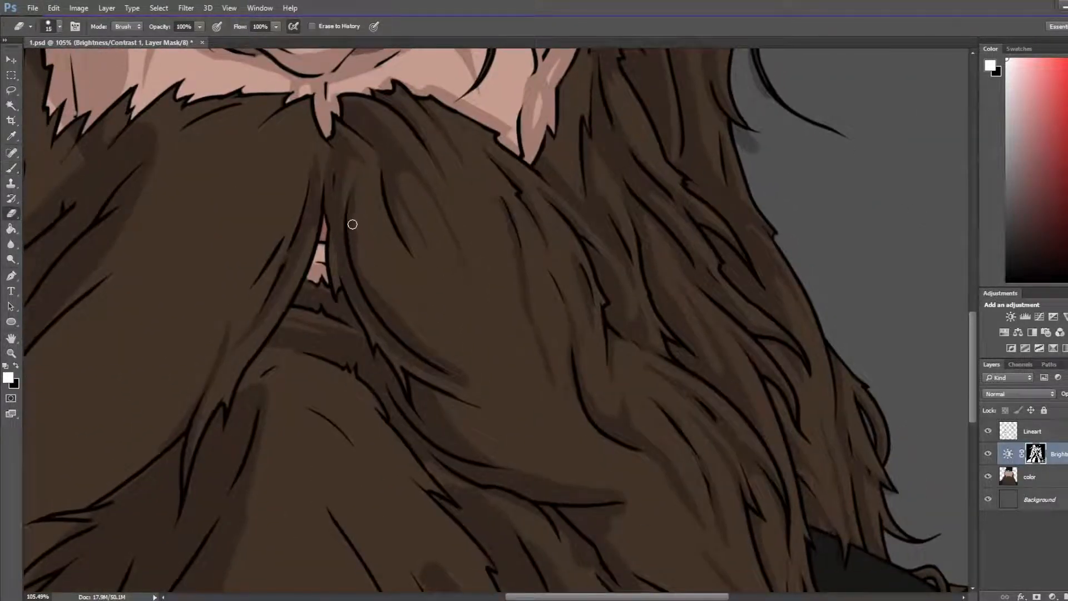
key(b)
key(bracketright)
drag(361, 248, 422, 341)
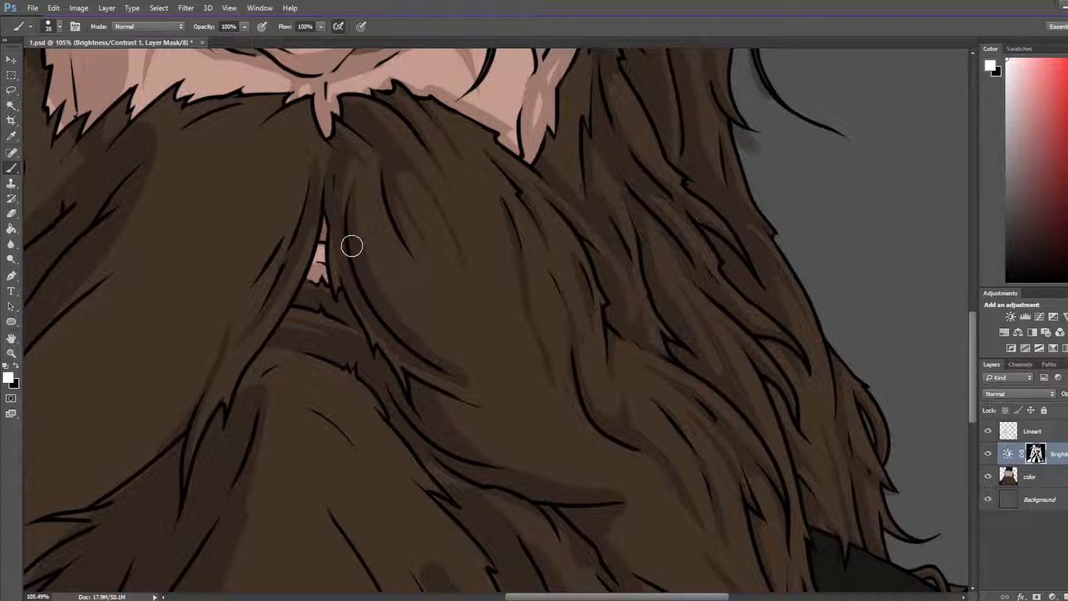
key(bracketright)
drag(358, 188, 424, 336)
mouse_move(419, 340)
mouse_down()
mouse_move(523, 427)
mouse_move(472, 376)
mouse_move(486, 397)
mouse_move(559, 441)
mouse_move(469, 353)
mouse_move(486, 376)
mouse_up()
Step: Erase thin streaks into the moustache half's inner shadow and soften its edge so it breaks into hair strands
key(e)
drag(442, 333, 433, 300)
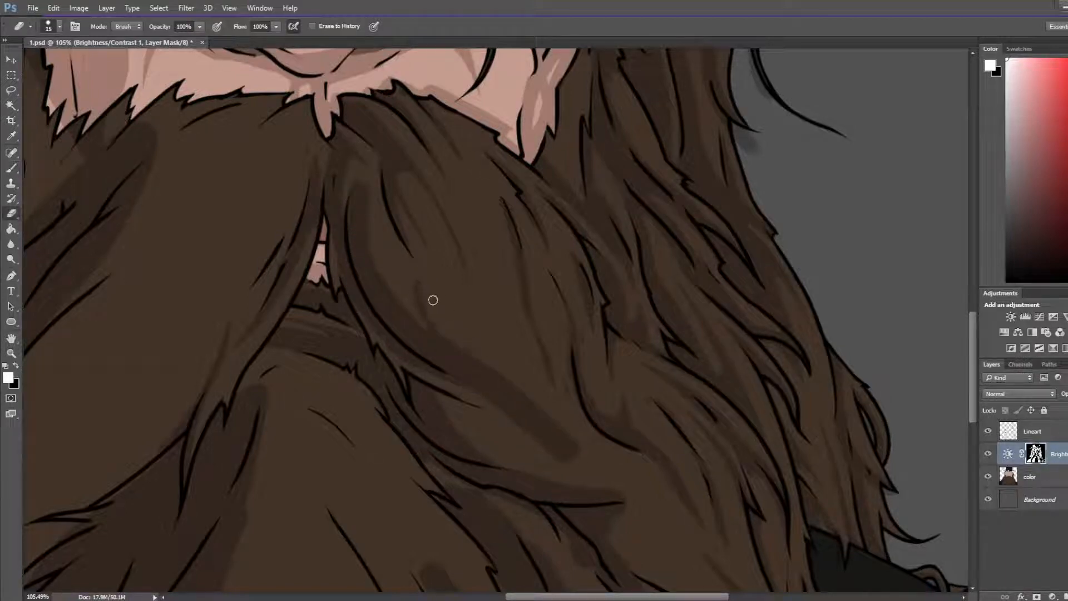
key(b)
key(e)
mouse_move(487, 362)
mouse_down()
mouse_move(462, 335)
mouse_move(510, 379)
mouse_up()
key(b)
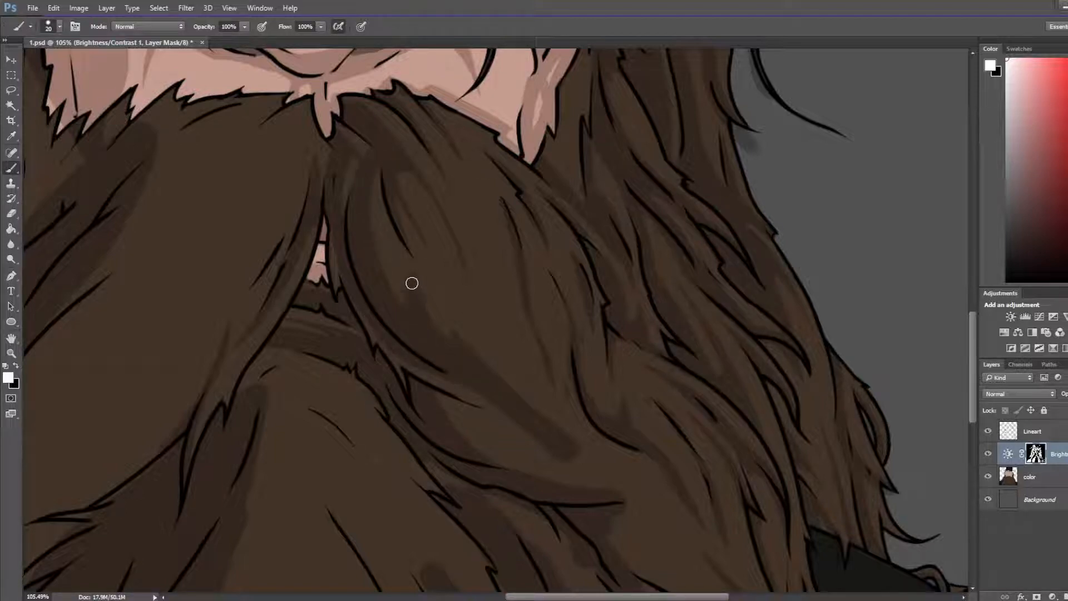
key(e)
drag(403, 266, 601, 463)
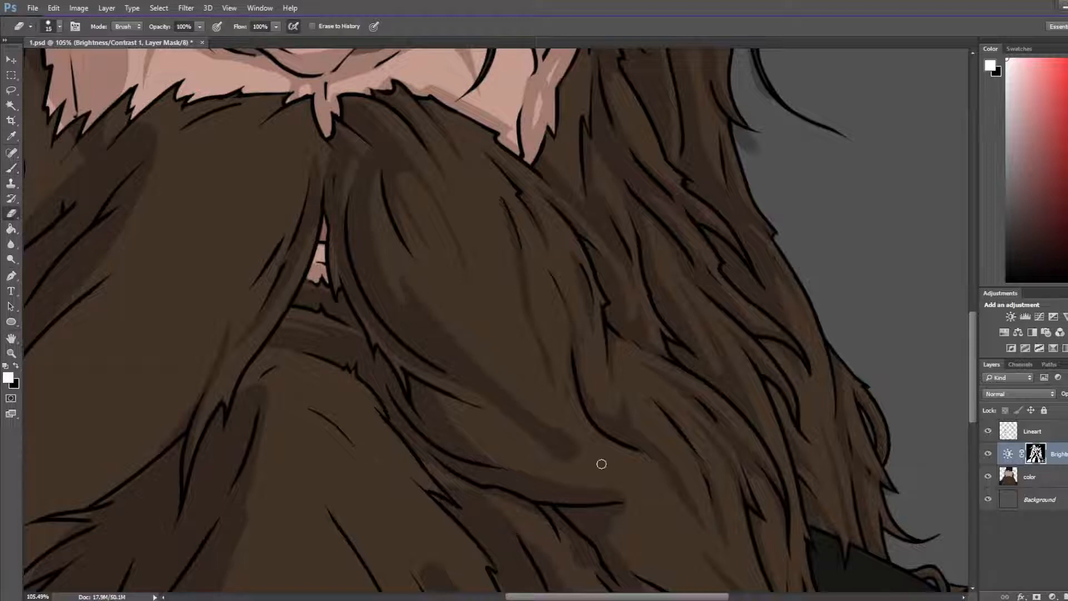
drag(458, 333, 578, 456)
Step: Paint a solid shadow into the lower lock of the same moustache half, just above the long crease line
scroll(566, 460, down, 6)
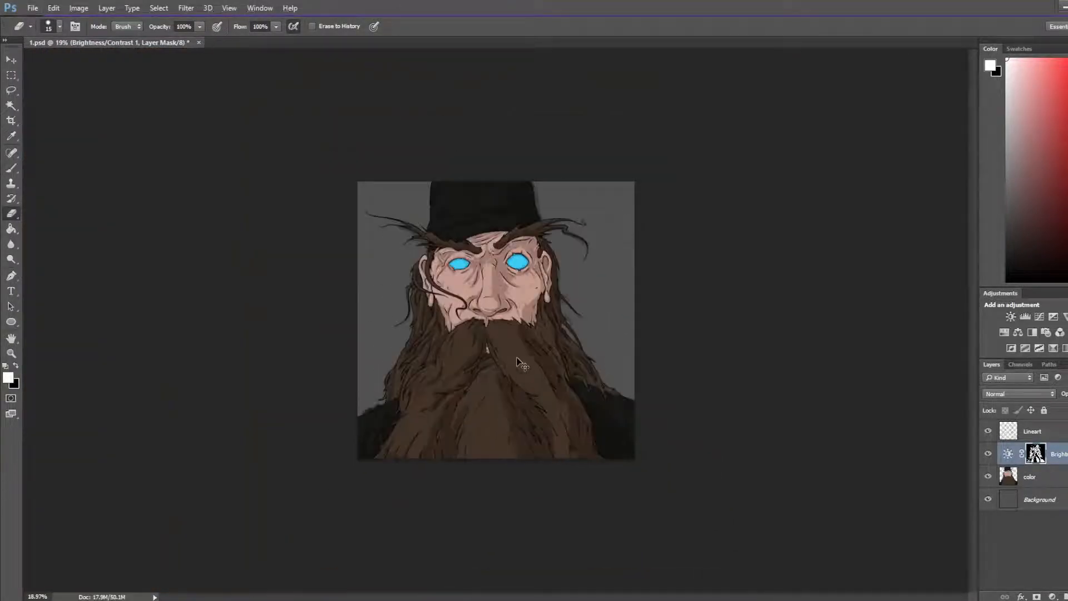
scroll(450, 413, up, 5)
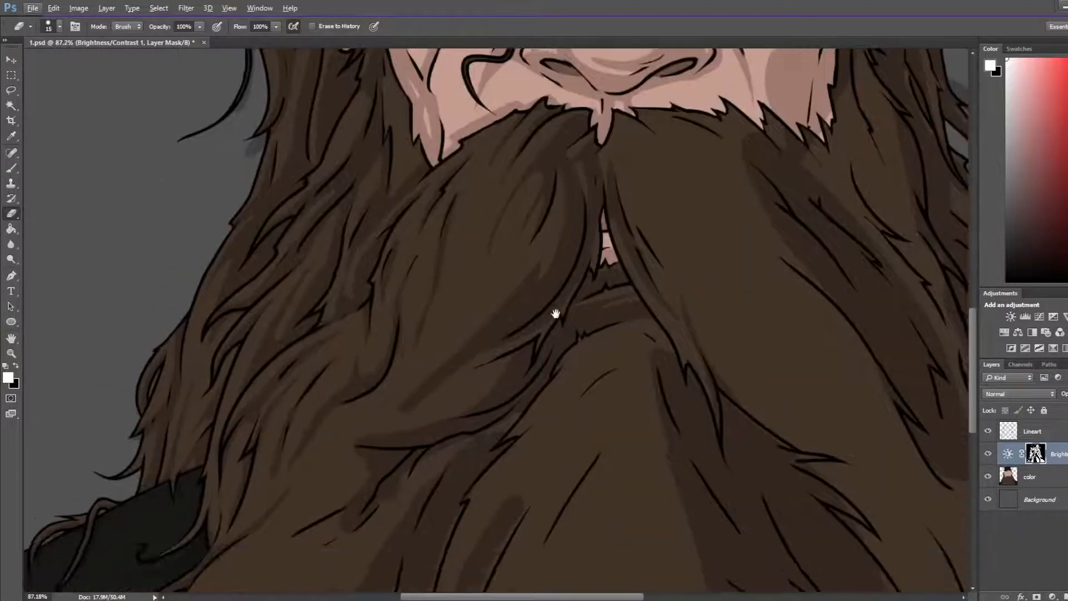
key(b)
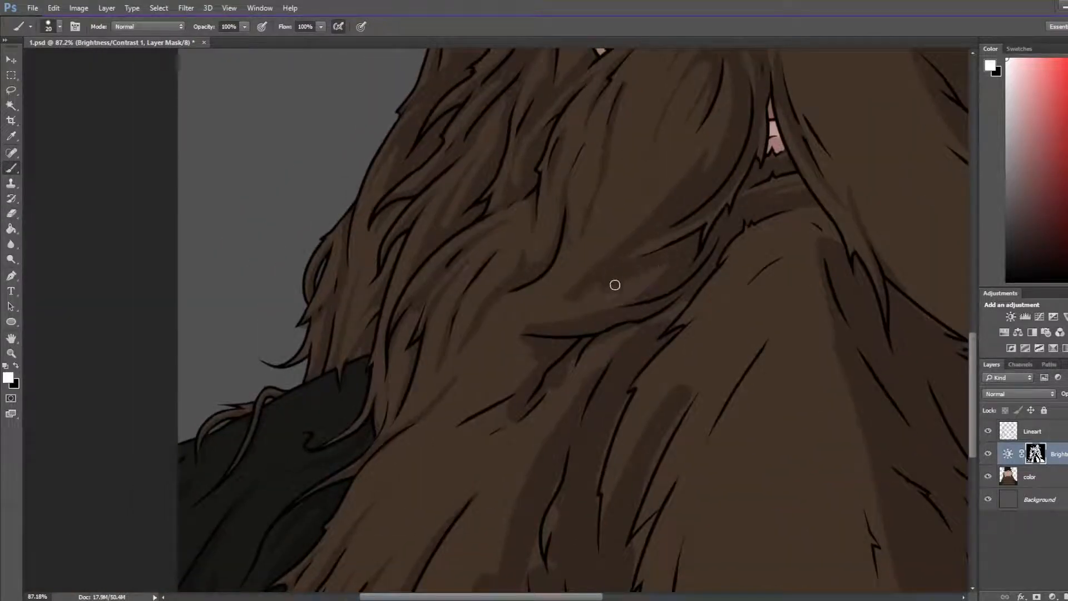
mouse_move(614, 293)
mouse_down()
mouse_move(656, 284)
mouse_move(590, 275)
mouse_move(568, 299)
mouse_move(593, 294)
mouse_move(598, 306)
mouse_move(576, 319)
mouse_move(555, 313)
mouse_move(669, 289)
mouse_up()
key(e)
key(b)
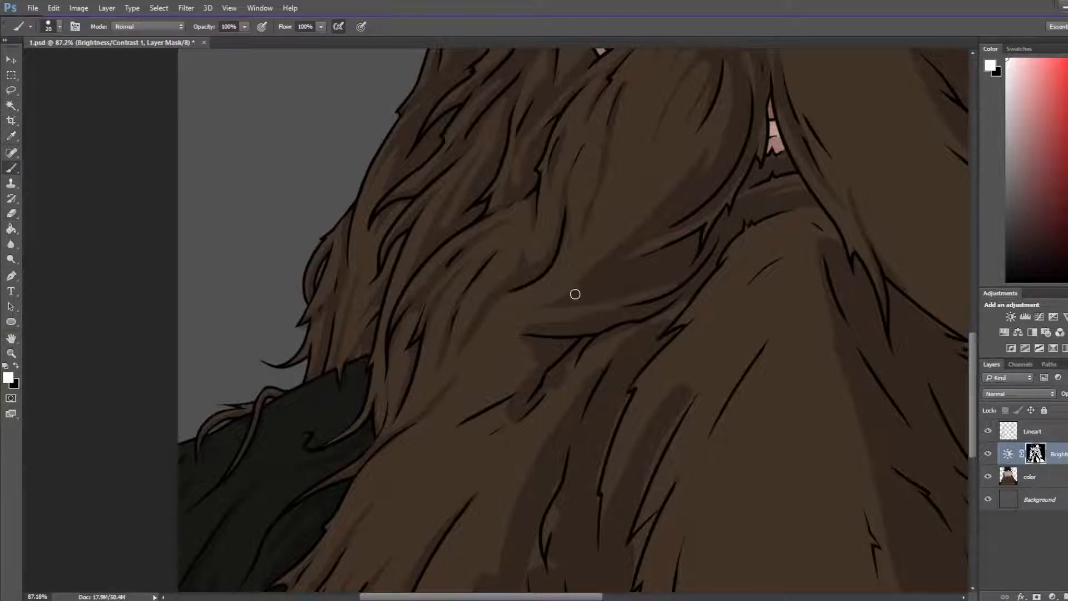
drag(574, 295, 664, 285)
Step: Refine the shadow edges beside the mouth opening and on the lower moustache lock with alternating eraser and brush strokes
key(e)
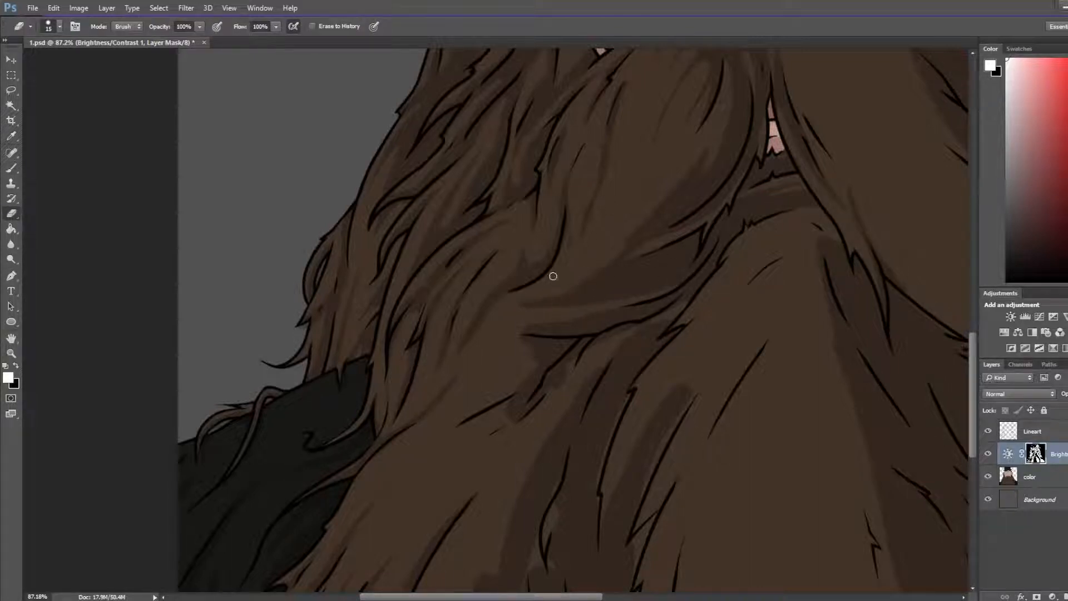
mouse_move(707, 144)
mouse_down()
mouse_move(646, 223)
mouse_move(602, 225)
mouse_move(681, 214)
mouse_move(648, 279)
mouse_move(651, 233)
mouse_move(686, 223)
mouse_move(633, 252)
mouse_move(722, 168)
mouse_up()
key(b)
key(e)
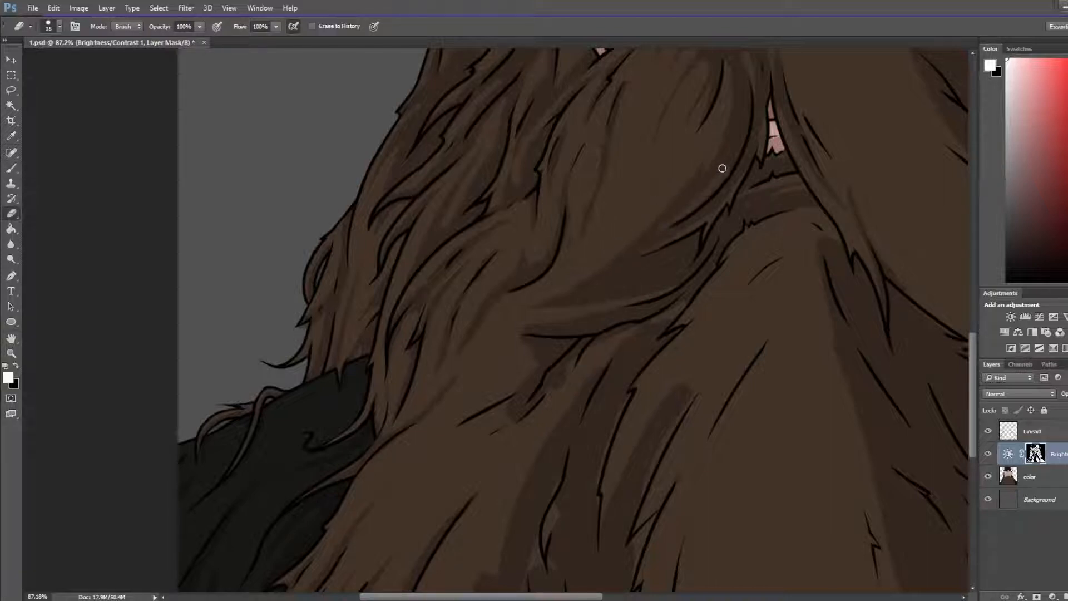
key(b)
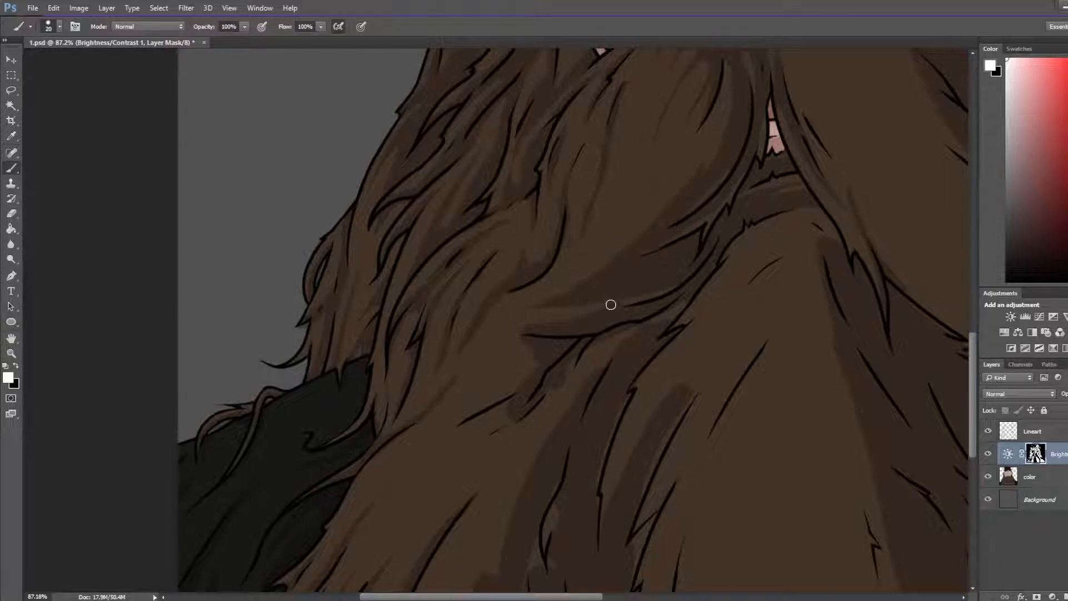
key(e)
key(b)
drag(616, 301, 634, 311)
key(e)
key(b)
Step: Trim and repaint the narrow shadow along the moustache's inner contour so it follows the line beside the mouth
scroll(595, 286, down, 5)
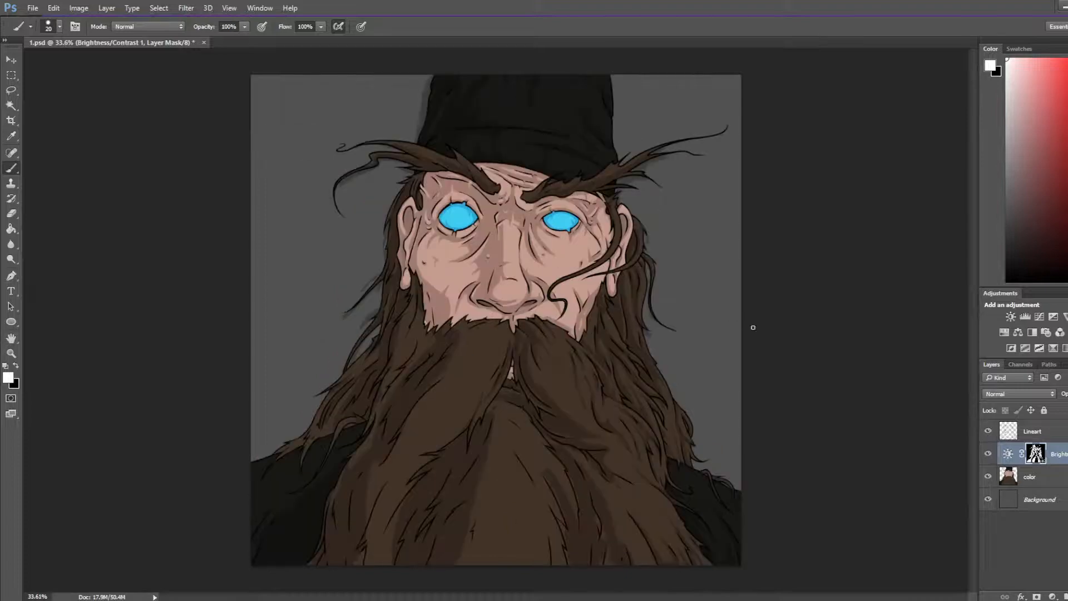
scroll(748, 378, up, 3)
scroll(289, 345, up, 2)
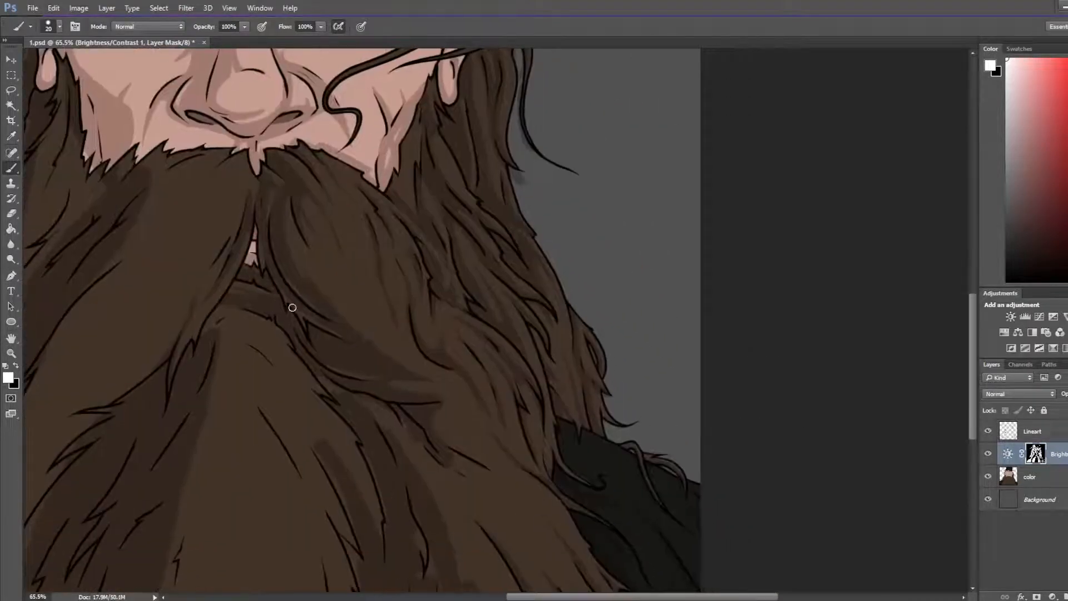
key(e)
drag(299, 293, 341, 319)
key(b)
drag(294, 282, 363, 318)
key(e)
key(b)
key(e)
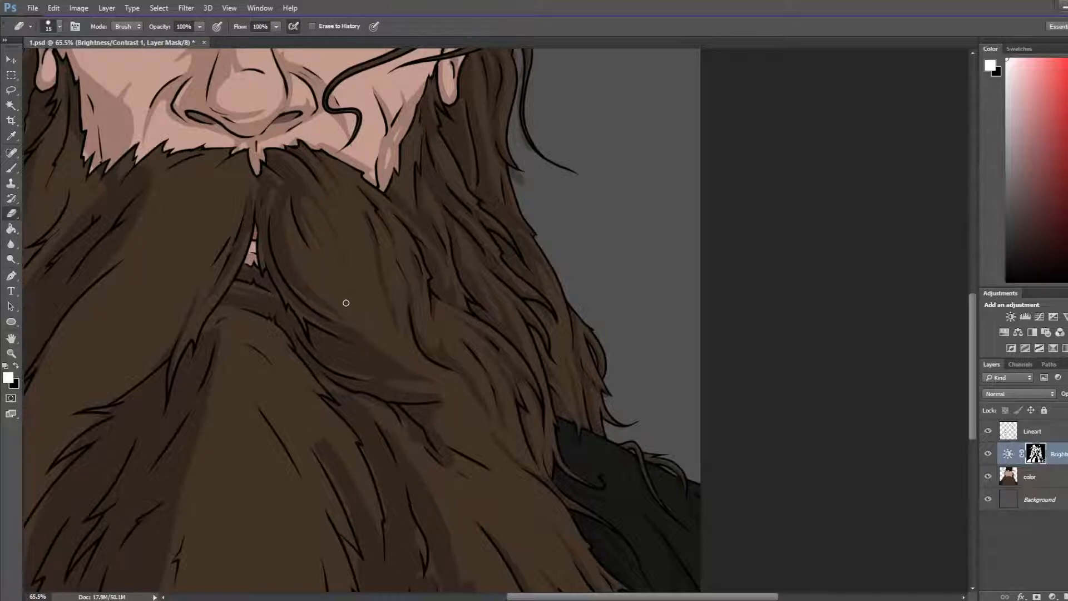
key(b)
key(e)
Step: Shape the shadow of the lower moustache lock into tapered strands along the crease line, alternating brush and eraser
drag(416, 363, 344, 271)
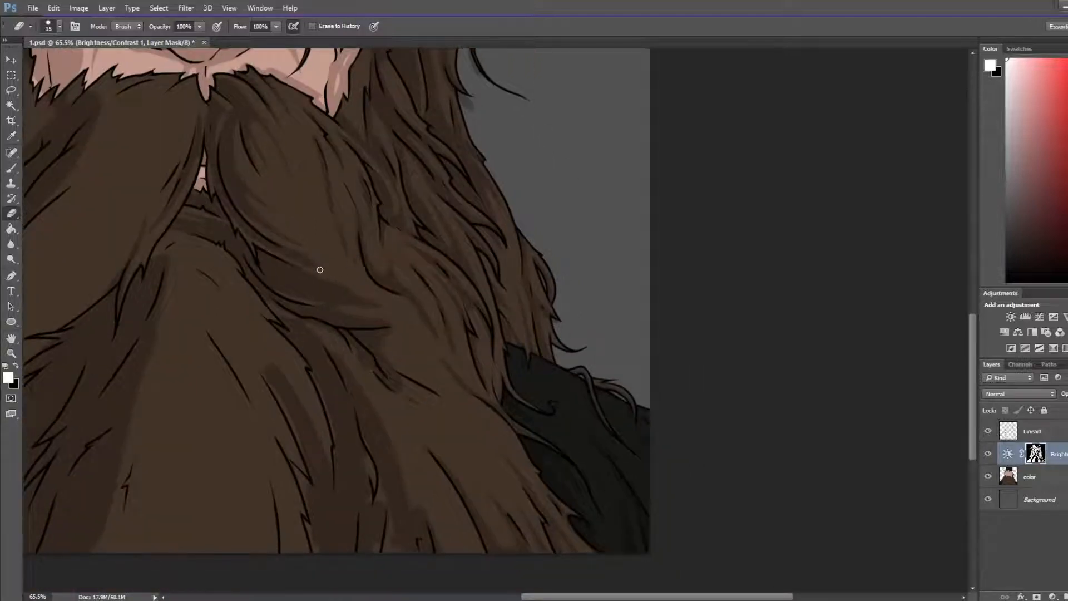
key(b)
key(e)
key(b)
key(e)
key(b)
key(e)
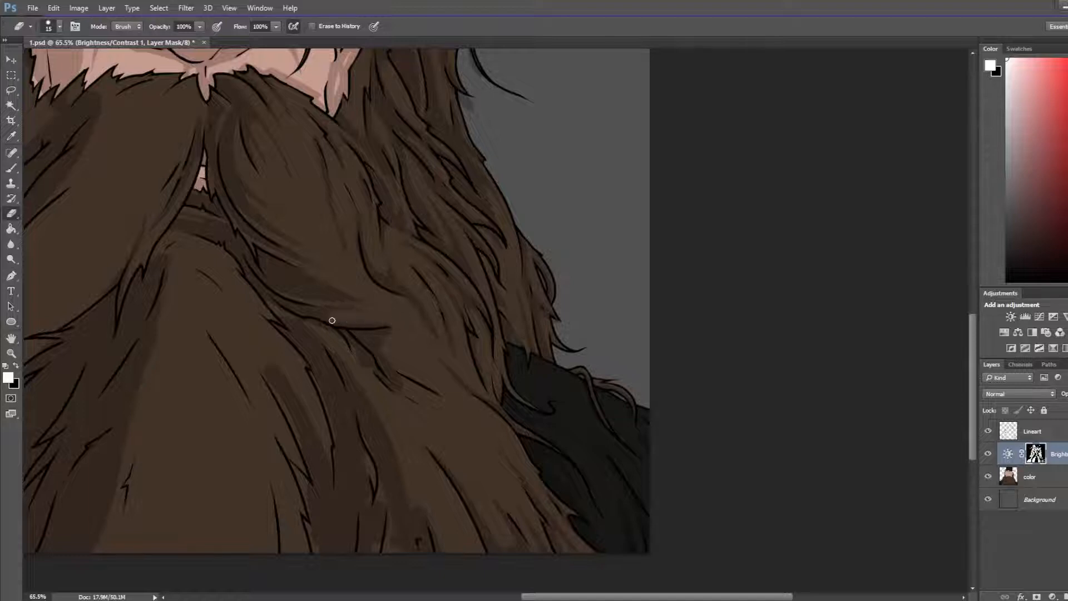
key(b)
key(e)
Step: Reshape the shadows around the crease where the moustache tip meets the side beard, undoing one stroke and painting short hair streaks
scroll(382, 311, down, 4)
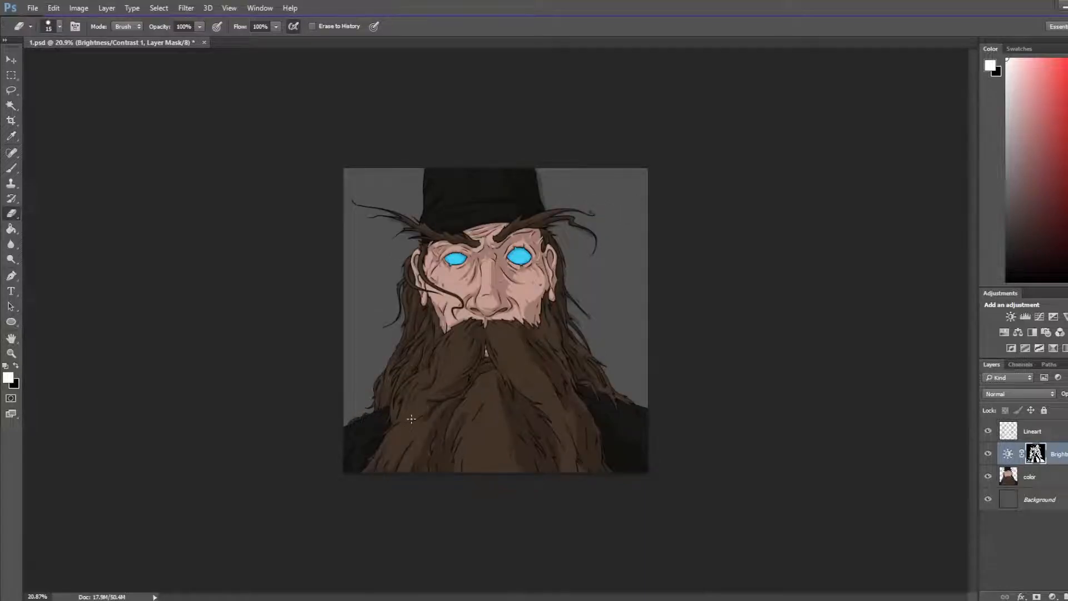
scroll(421, 454, up, 5)
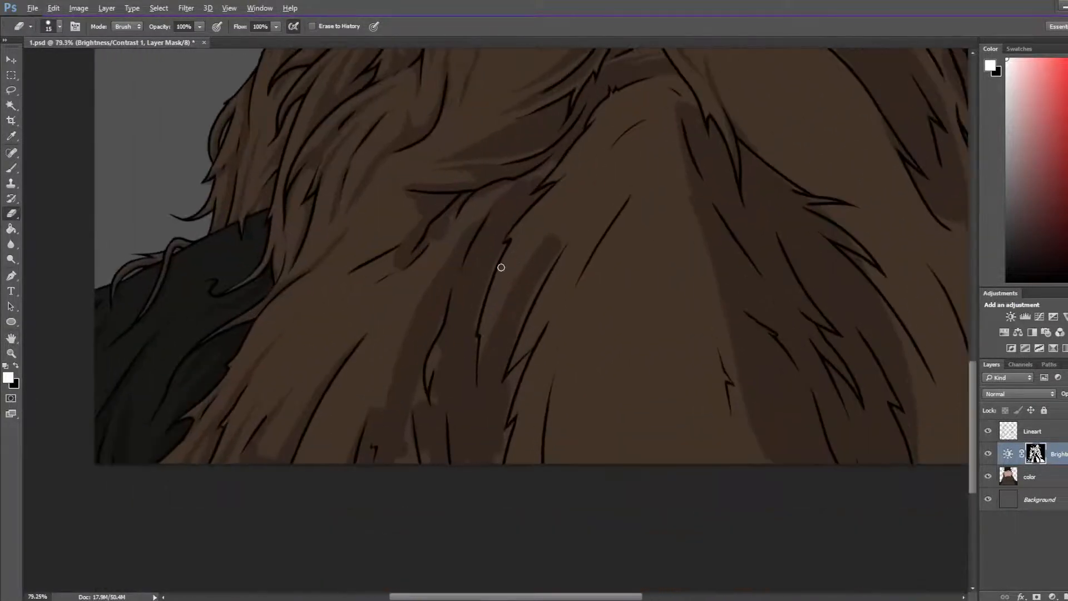
drag(493, 265, 672, 279)
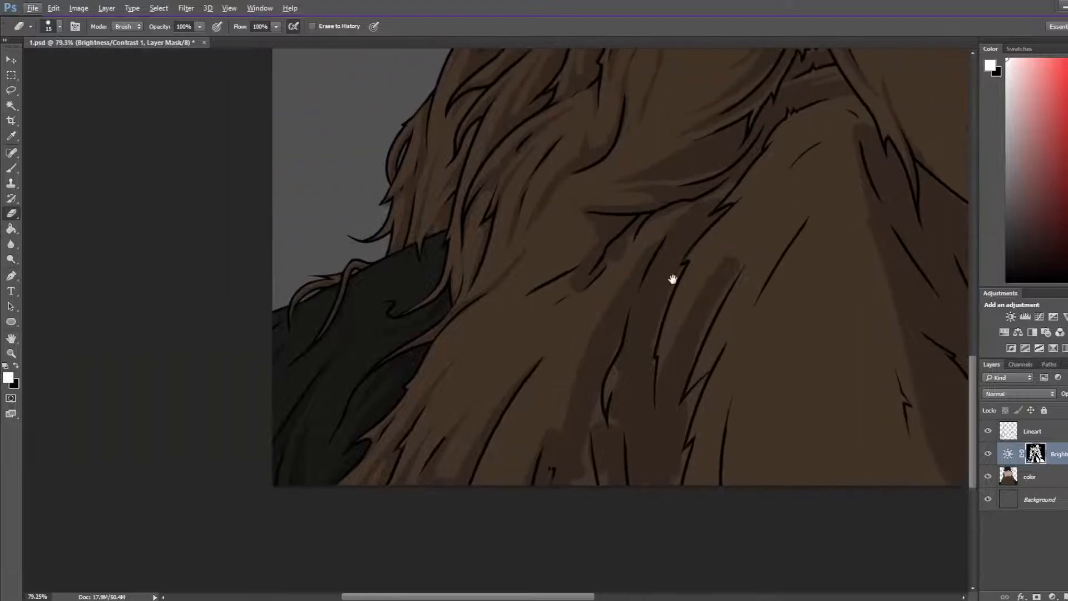
key(b)
key(e)
key(b)
key(e)
key(ctrl+z)
key(b)
mouse_move(558, 286)
mouse_down()
mouse_move(461, 335)
mouse_move(505, 295)
mouse_move(463, 338)
mouse_move(509, 317)
mouse_up()
key(e)
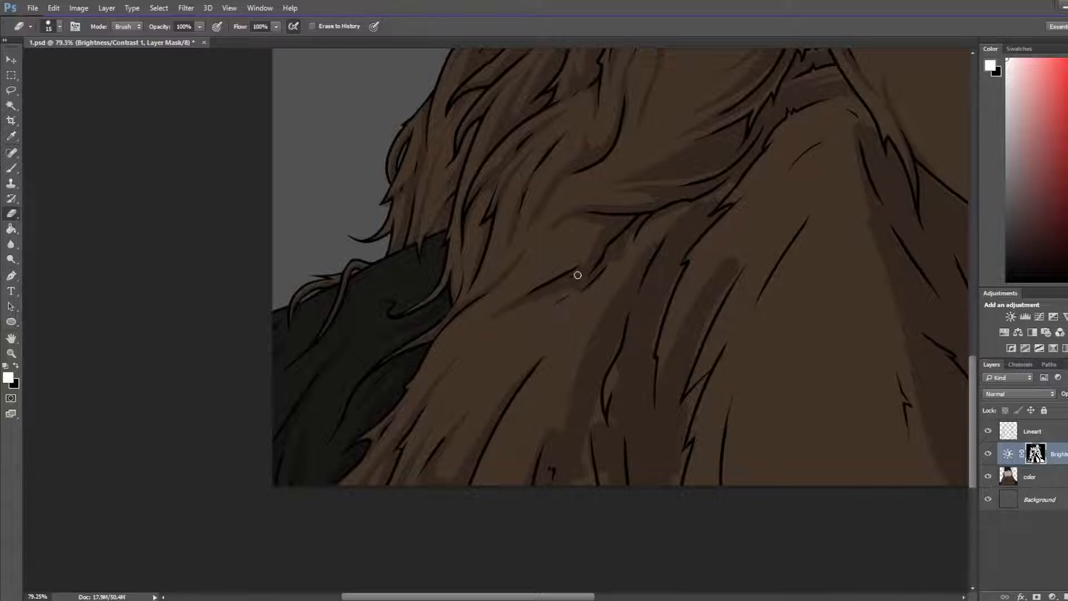
Step: Paint diagonal shadow streaks on the side-beard lock below the crease and thin them with the eraser
key(b)
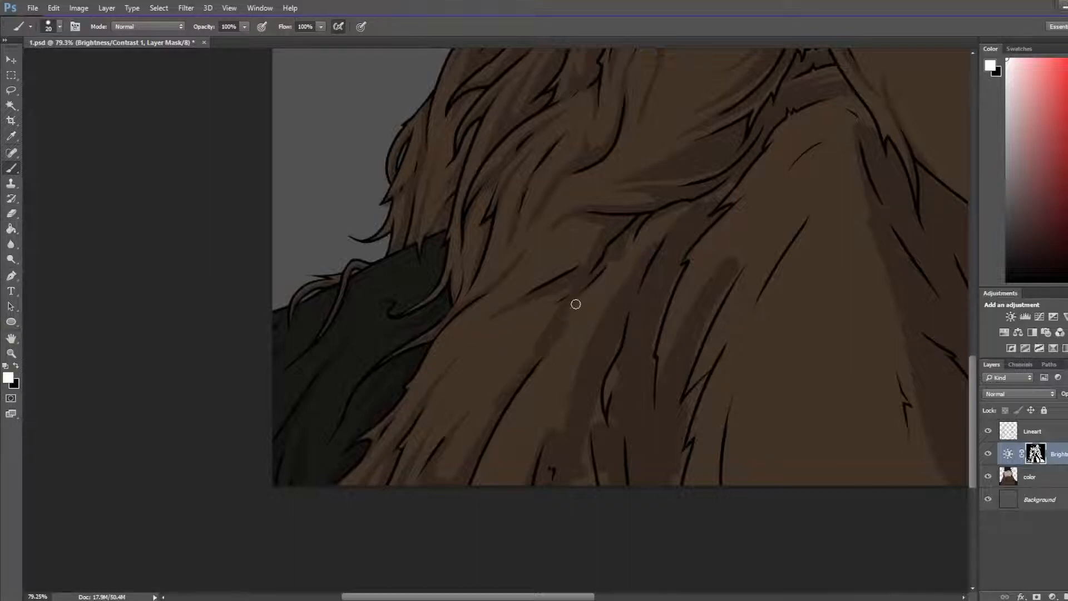
key(e)
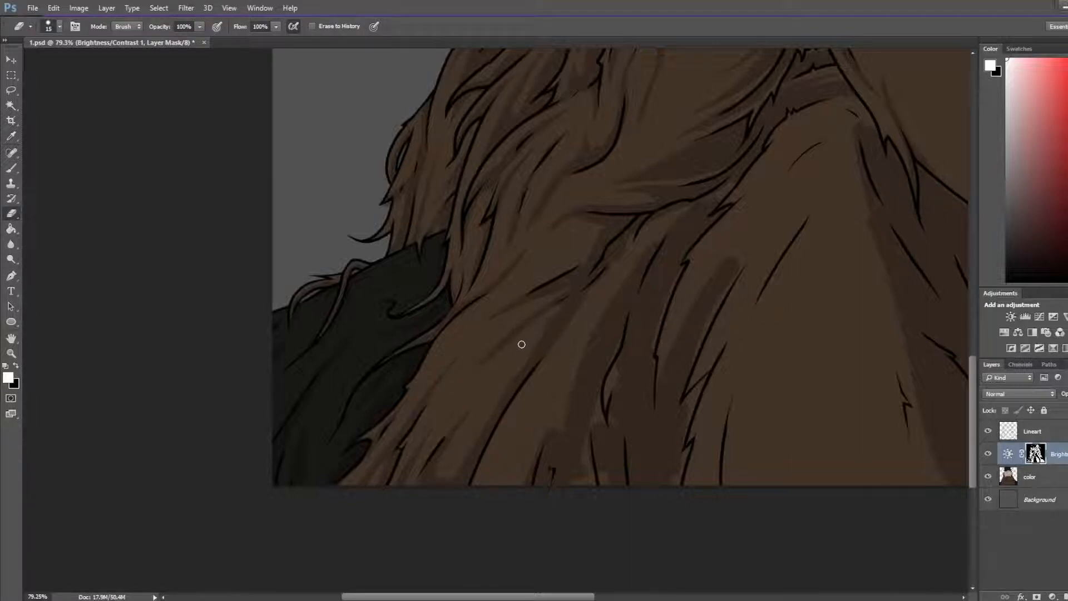
key(b)
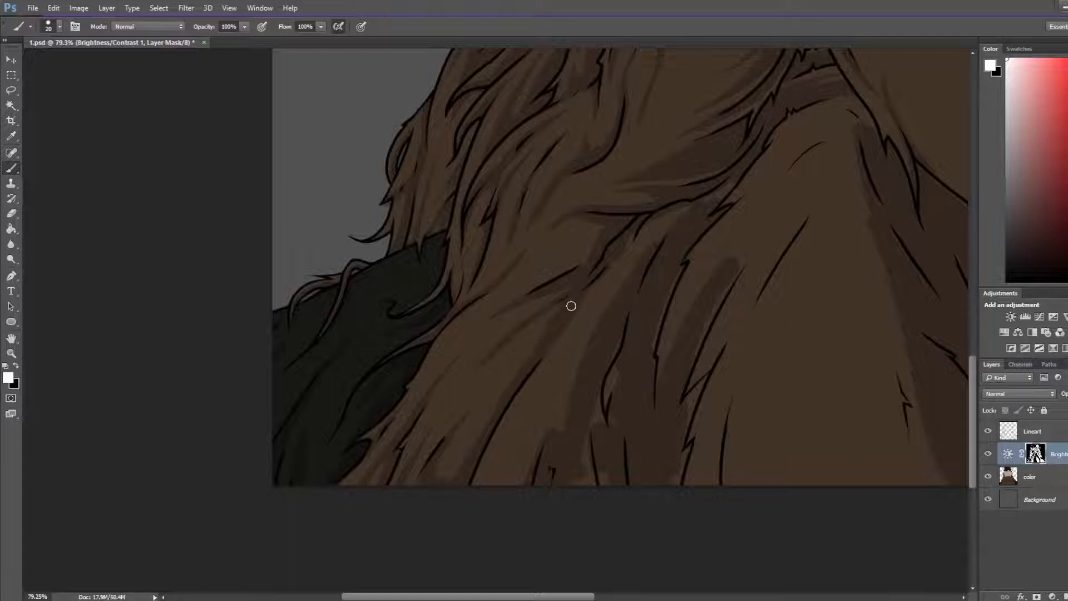
key(e)
key(b)
drag(555, 312, 474, 405)
key(e)
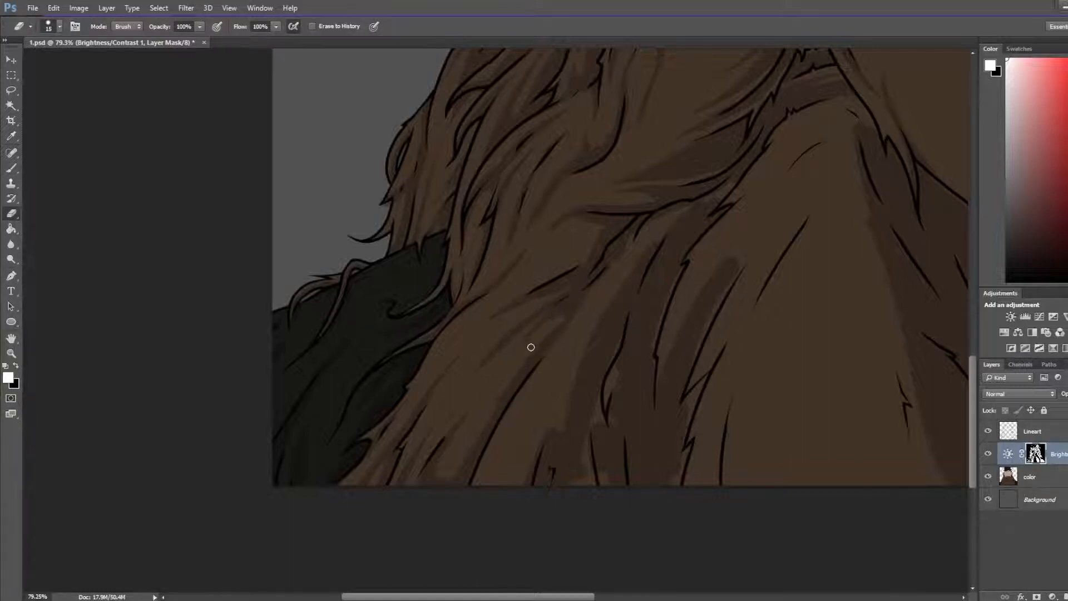
Step: Darken the beard directly beneath the moustache crease and extend shadow streaks down the side beard
key(b)
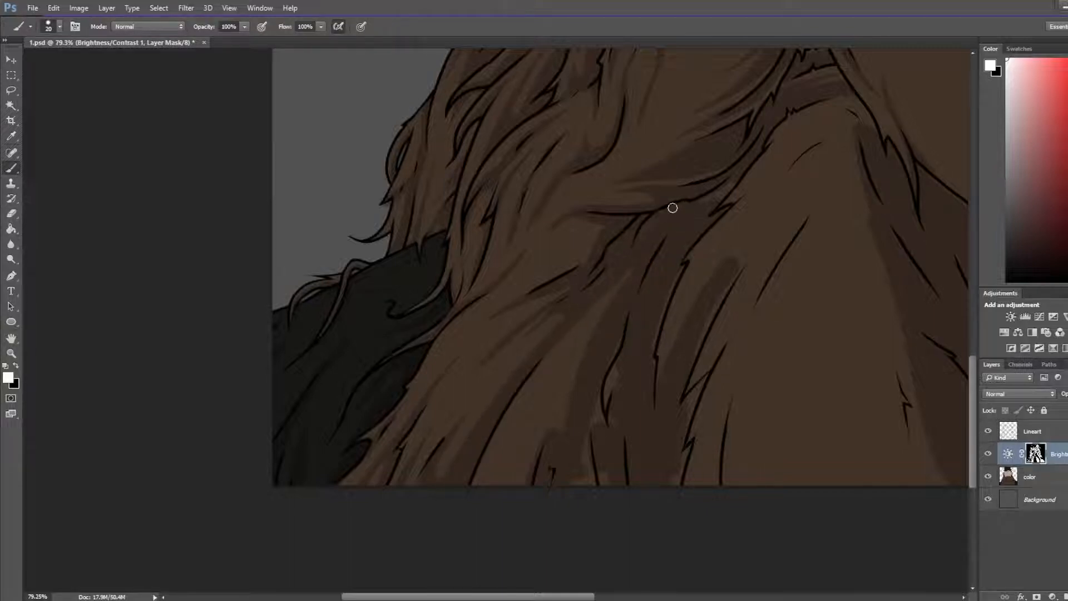
key(e)
key(b)
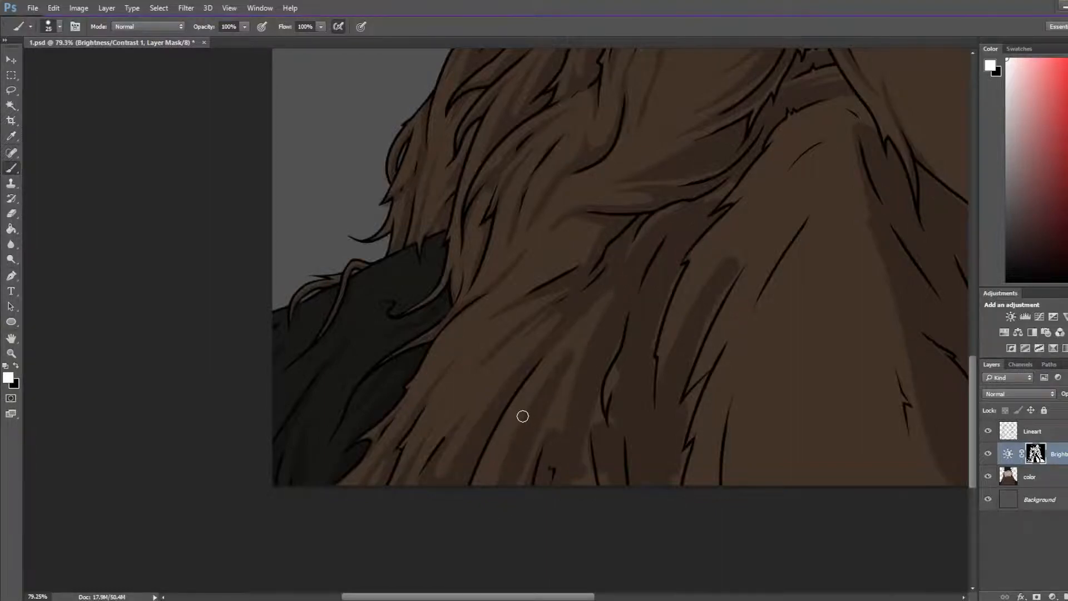
Step: Fill the lower side beard with long shadow strokes running from the canvas's bottom edge up toward the moustache crease
scroll(522, 416, down, 4)
scroll(453, 412, down, 3)
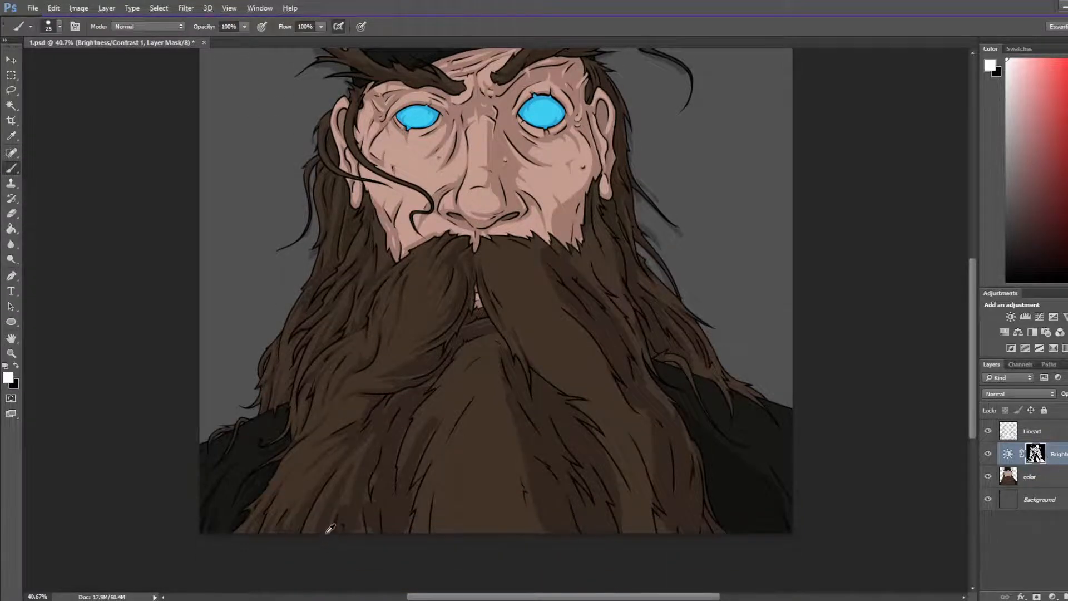
scroll(277, 472, up, 2)
scroll(277, 472, up, 2)
drag(467, 296, 442, 341)
scroll(476, 303, up, 2)
scroll(449, 334, down, 2)
key(alt)
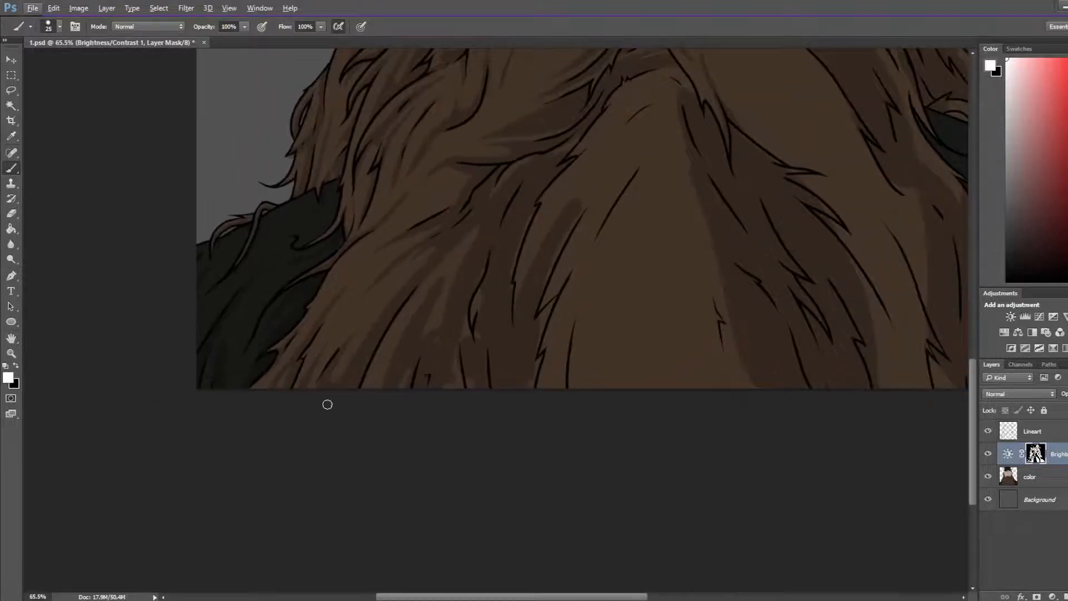
drag(404, 391, 456, 284)
drag(388, 404, 454, 271)
drag(423, 393, 441, 295)
drag(384, 401, 494, 216)
Step: Erase thin light strands into the lower side beard's shadow and narrow them with the brush
key(e)
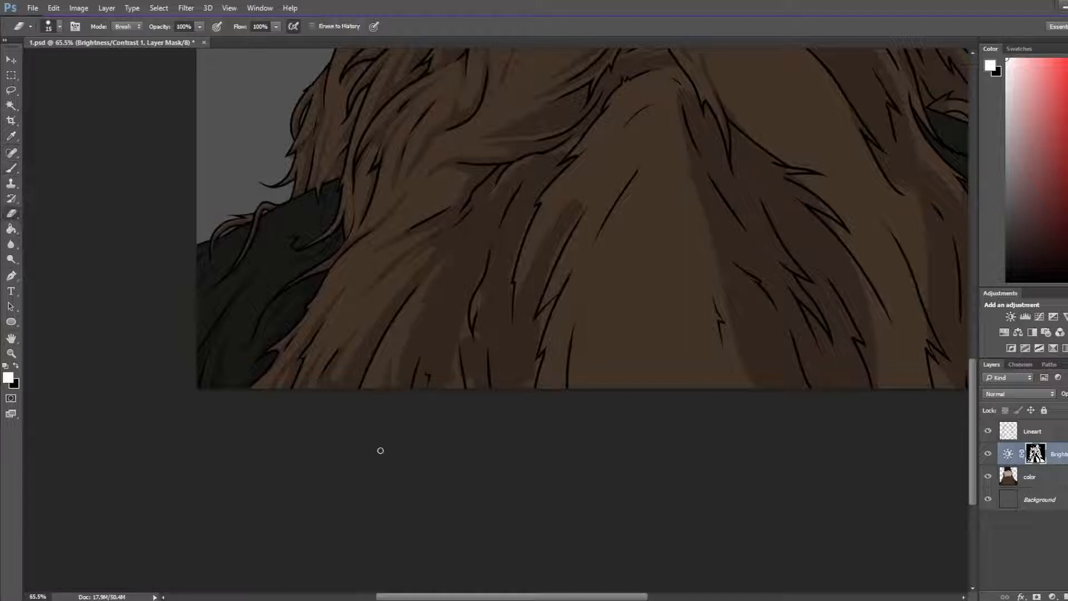
key(b)
key(e)
key(b)
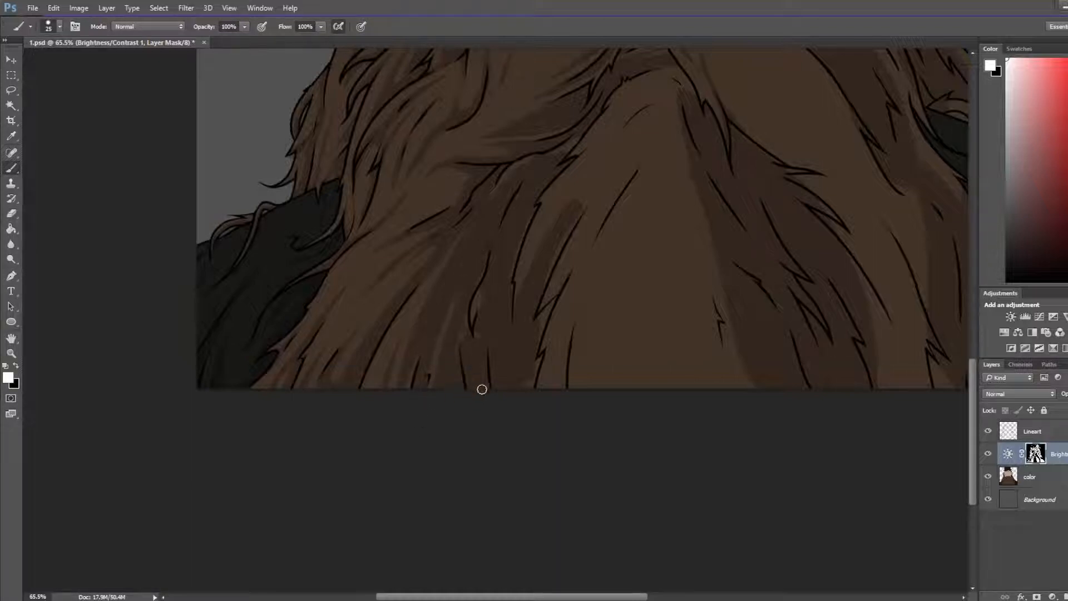
key(e)
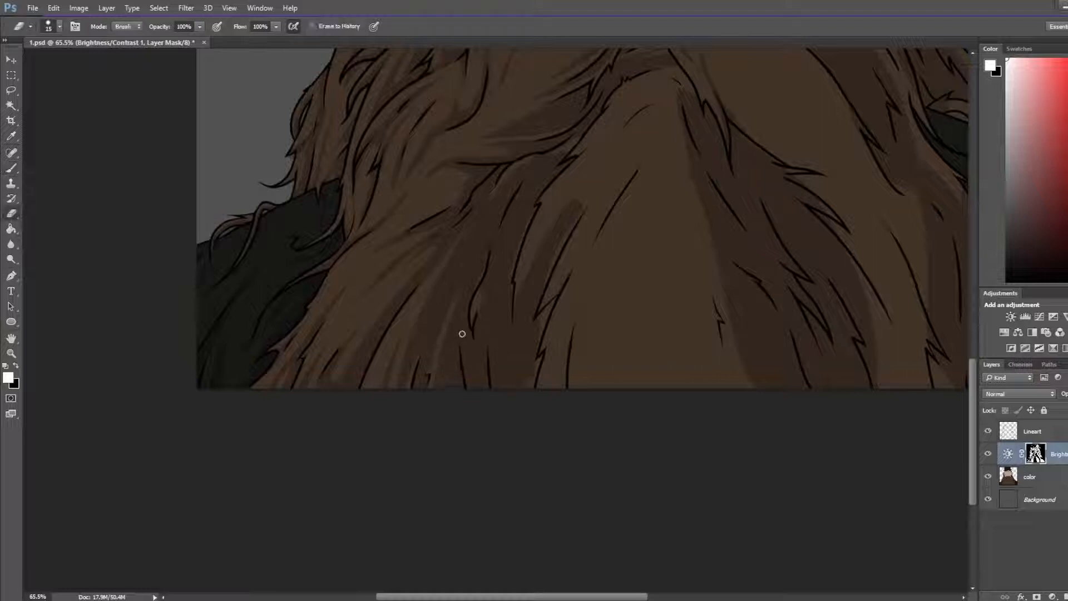
drag(501, 312, 489, 349)
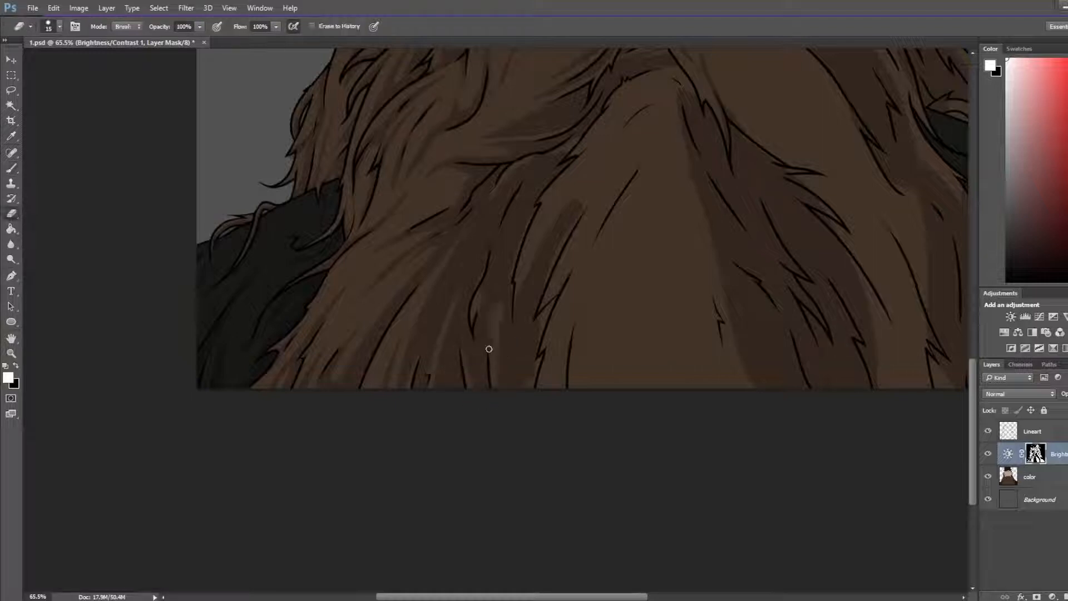
key(b)
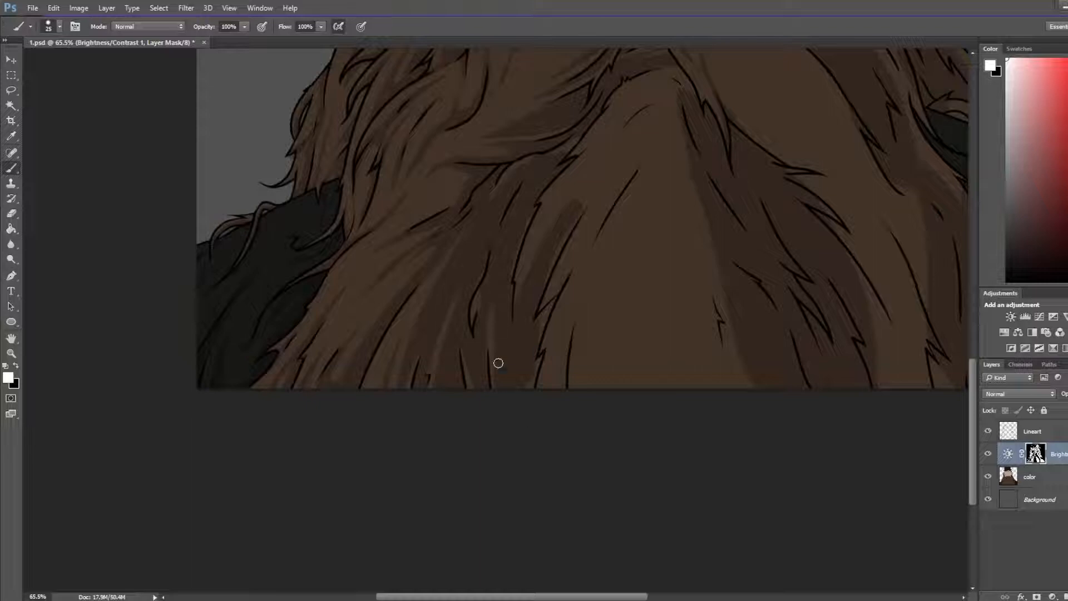
Step: Erase thin light strands into the shadow beside the central beard's lower edge, touch up its adjoining inner-lock shadow, and save the file
key(e)
key(b)
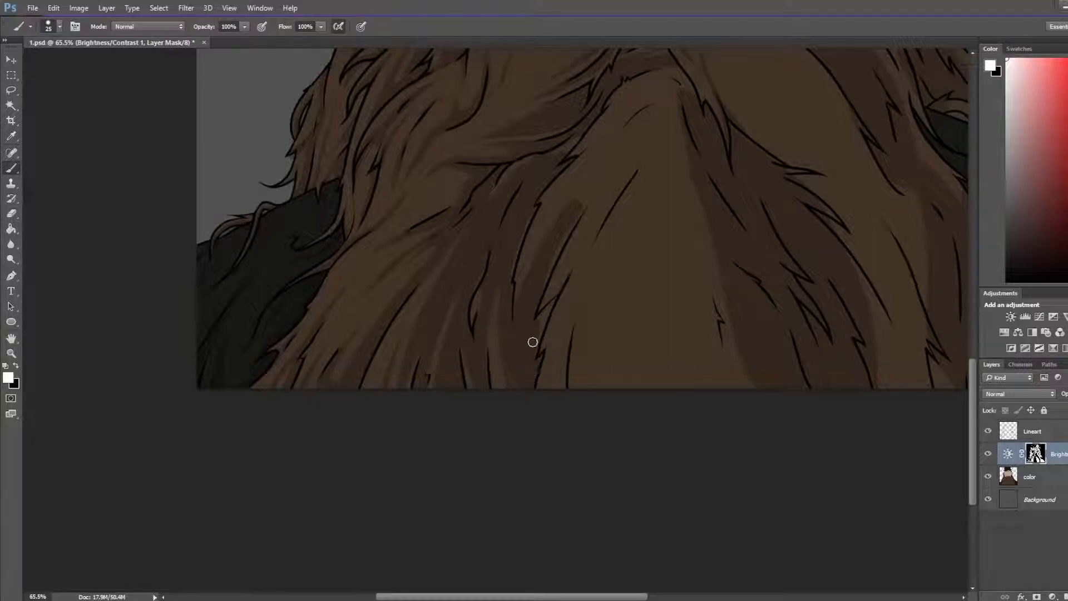
key(e)
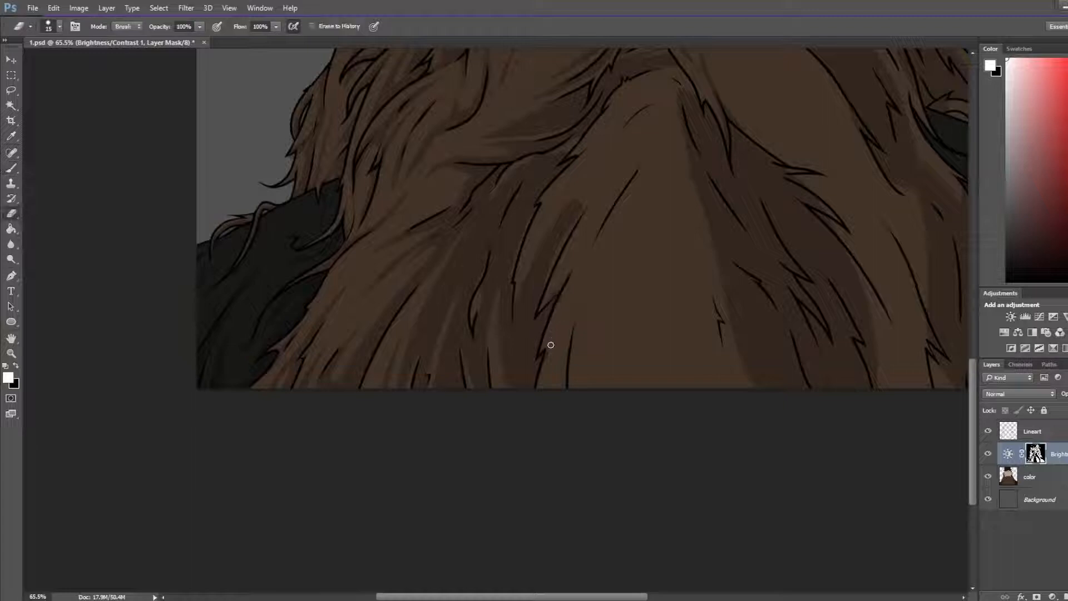
key(b)
drag(554, 293, 521, 392)
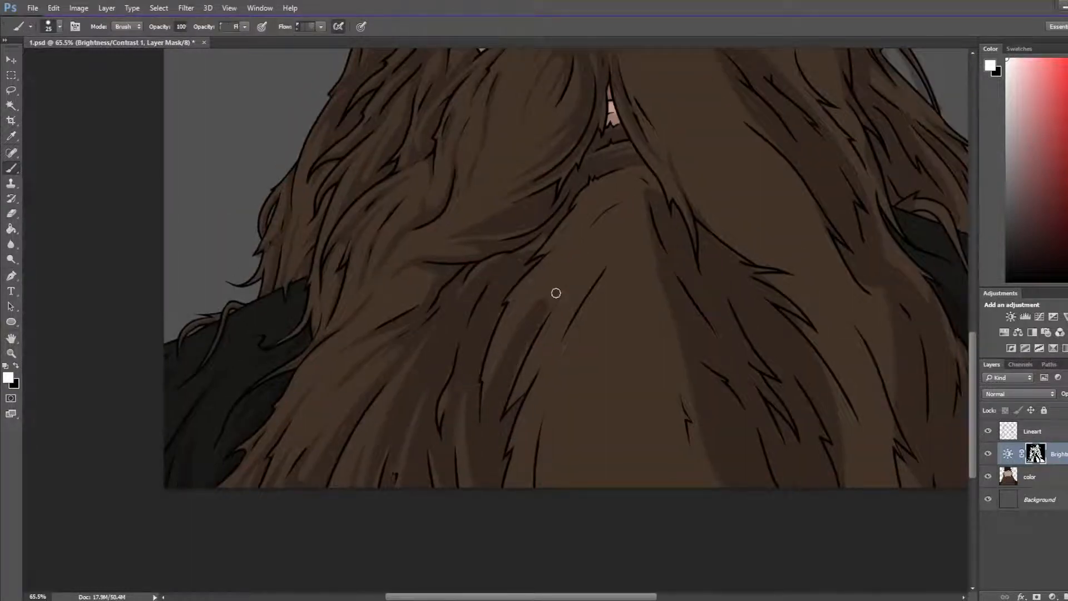
key(e)
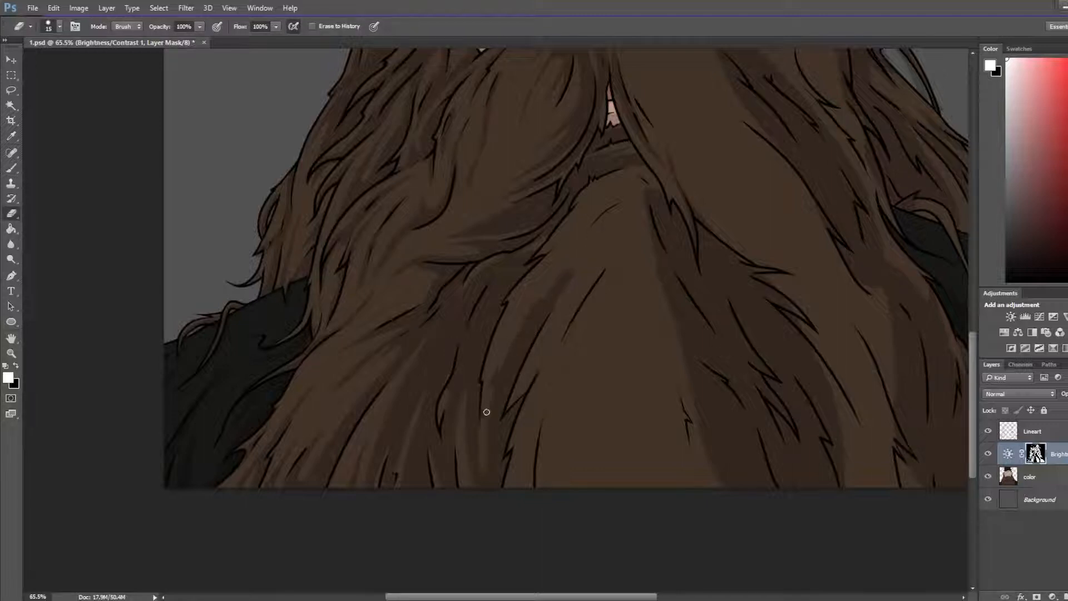
key(b)
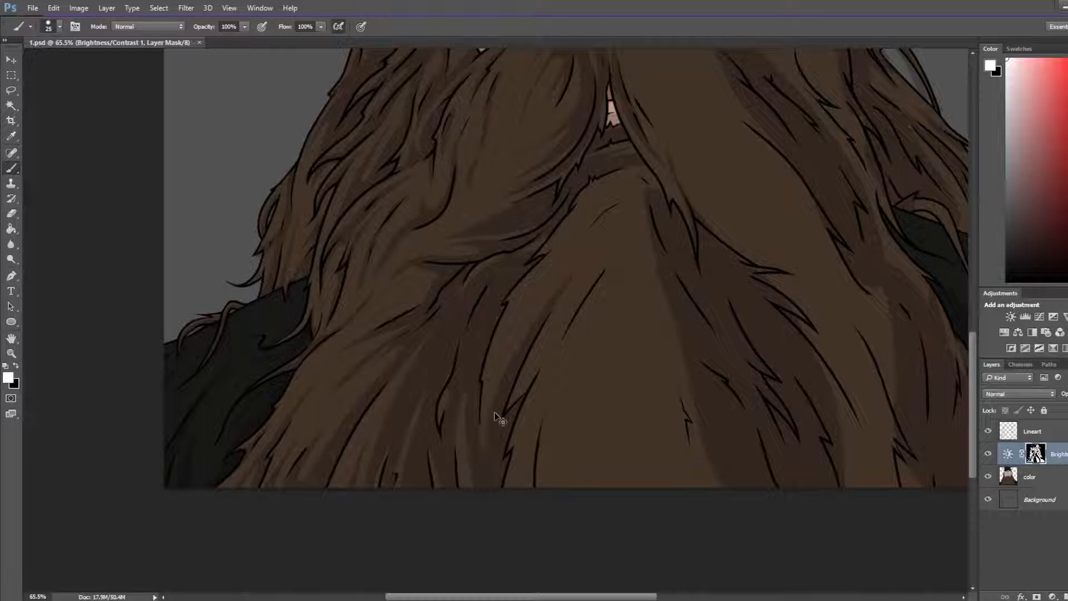
key(ctrl+s)
Step: Paint a long curved shadow along the inner lock bordering the central beard and taper its upper end with the eraser
drag(579, 337, 610, 263)
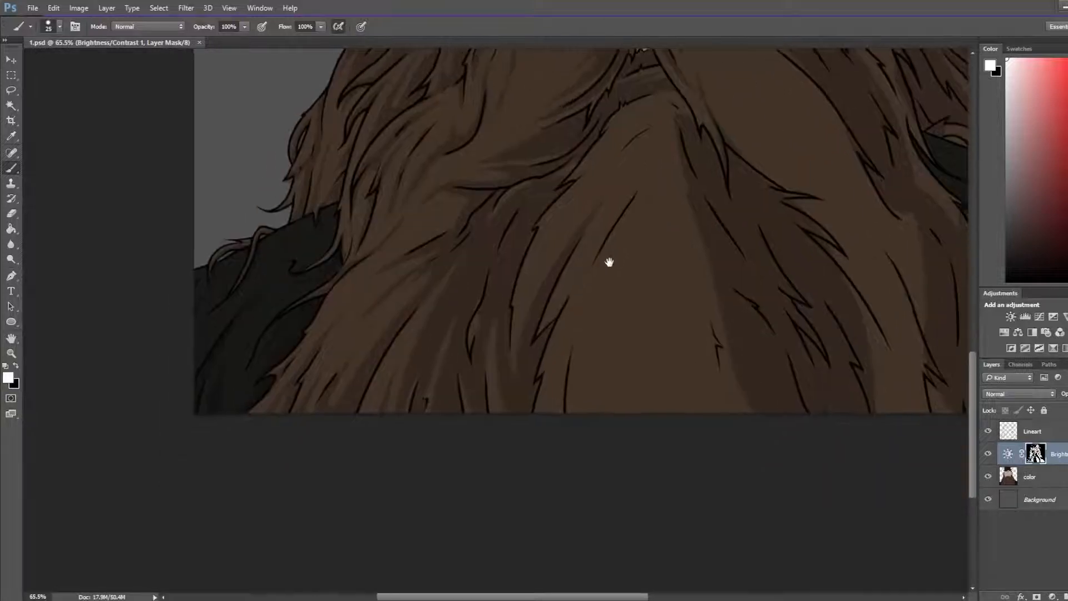
drag(531, 240, 508, 286)
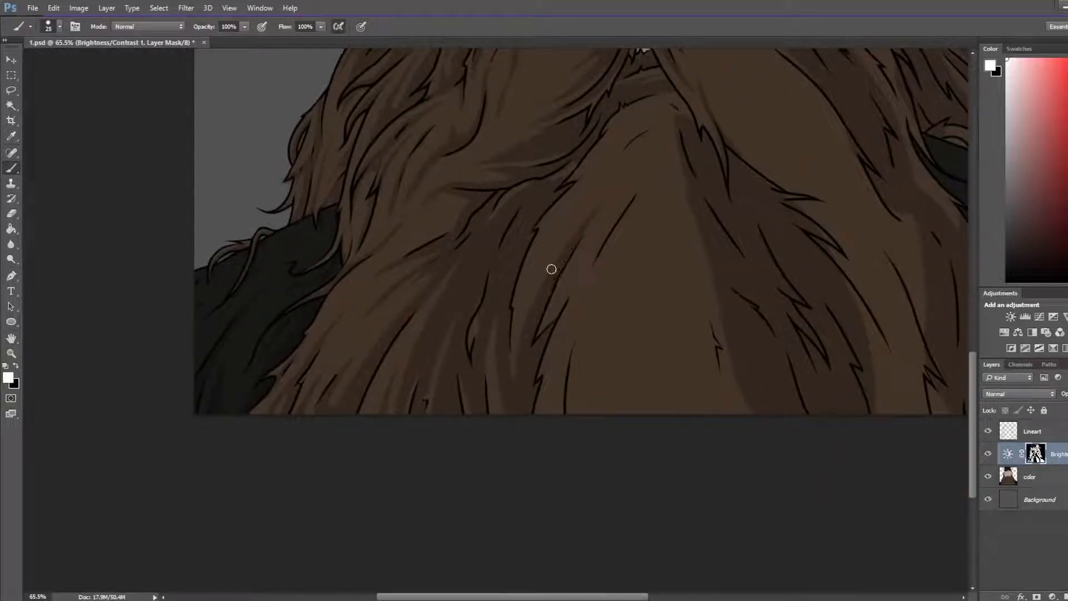
key(e)
key(b)
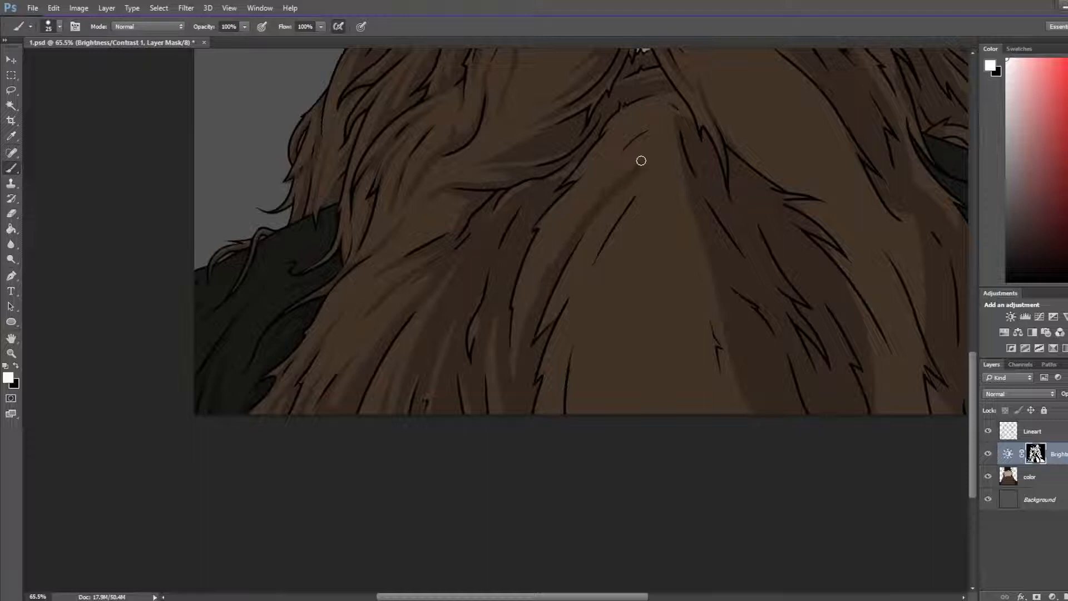
drag(641, 160, 561, 262)
key(e)
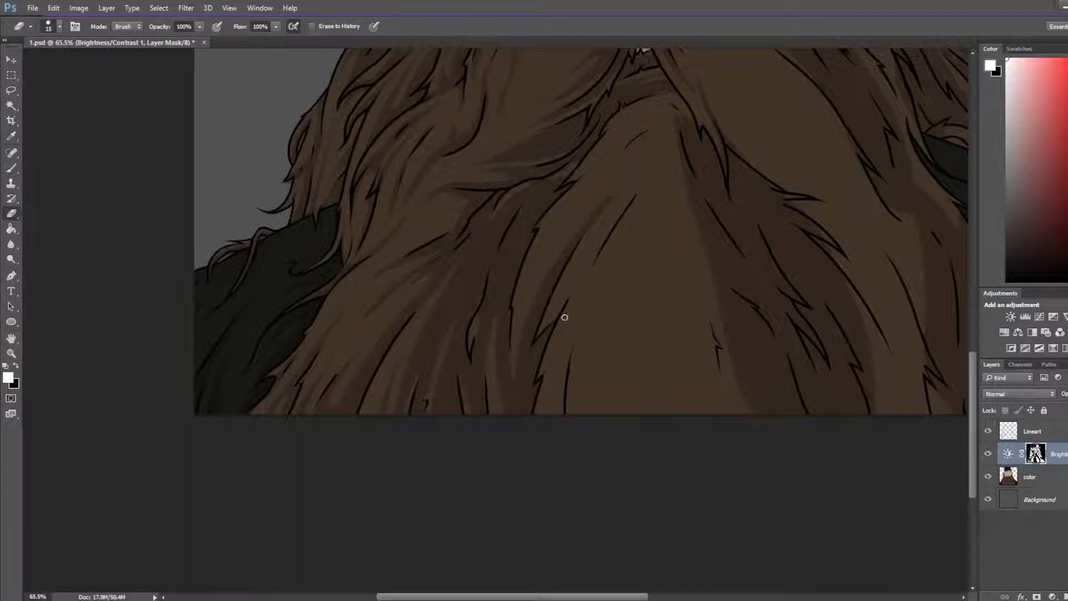
key(b)
key(e)
key(b)
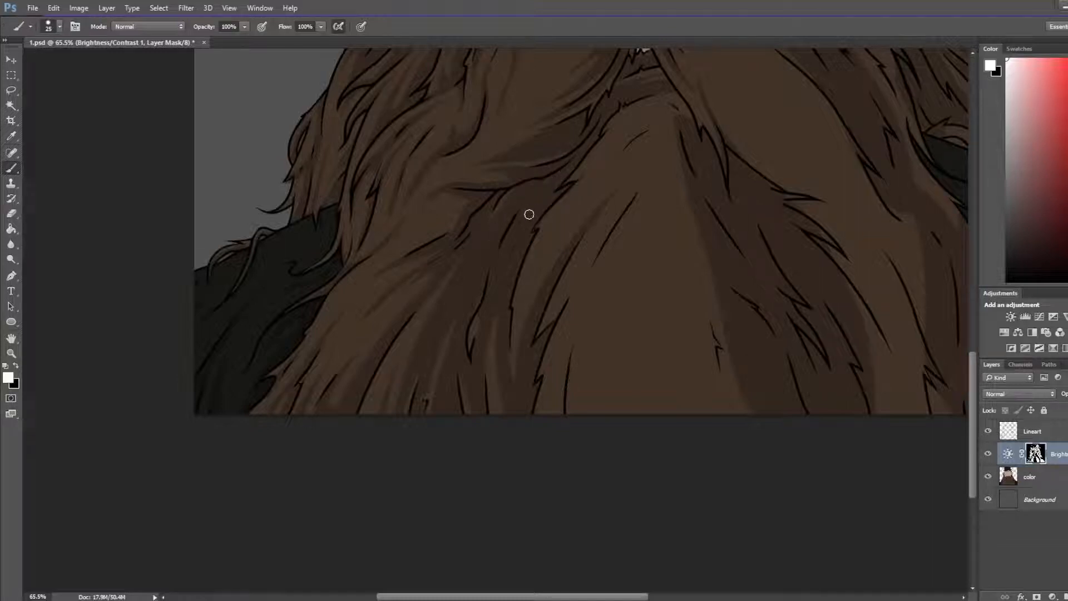
Step: Erase long light strands through the dark shadow below the moustache crease and narrow them with the brush
key(e)
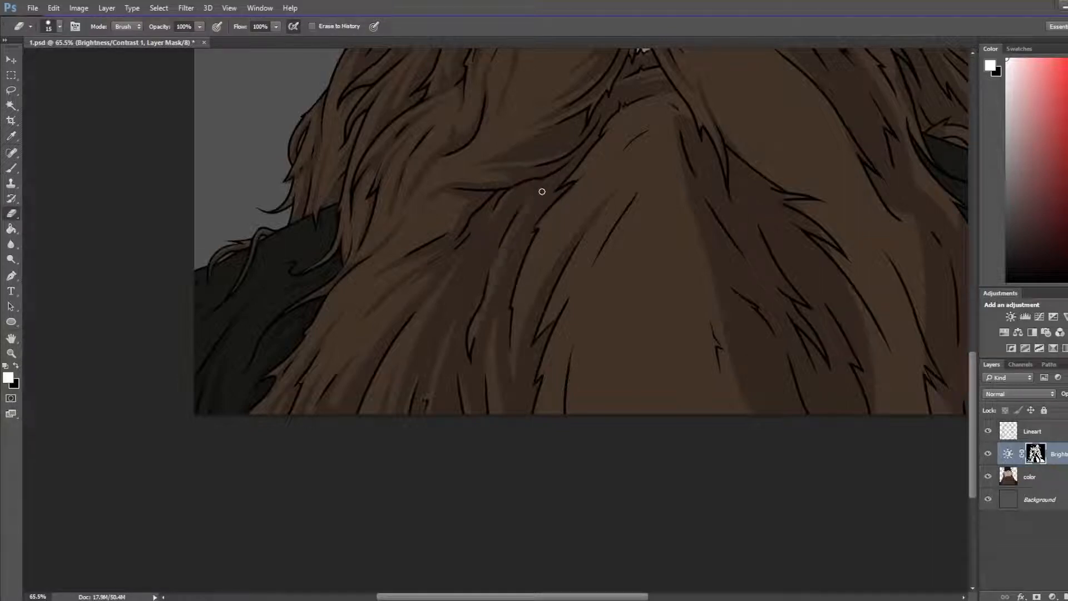
key(b)
key(e)
drag(496, 329, 530, 202)
key(b)
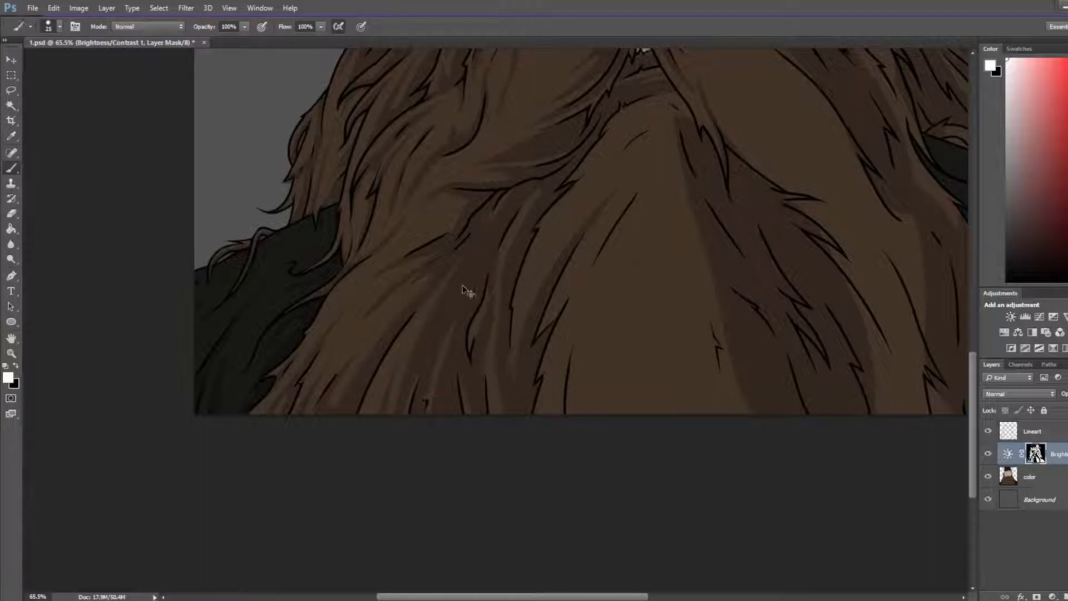
key(e)
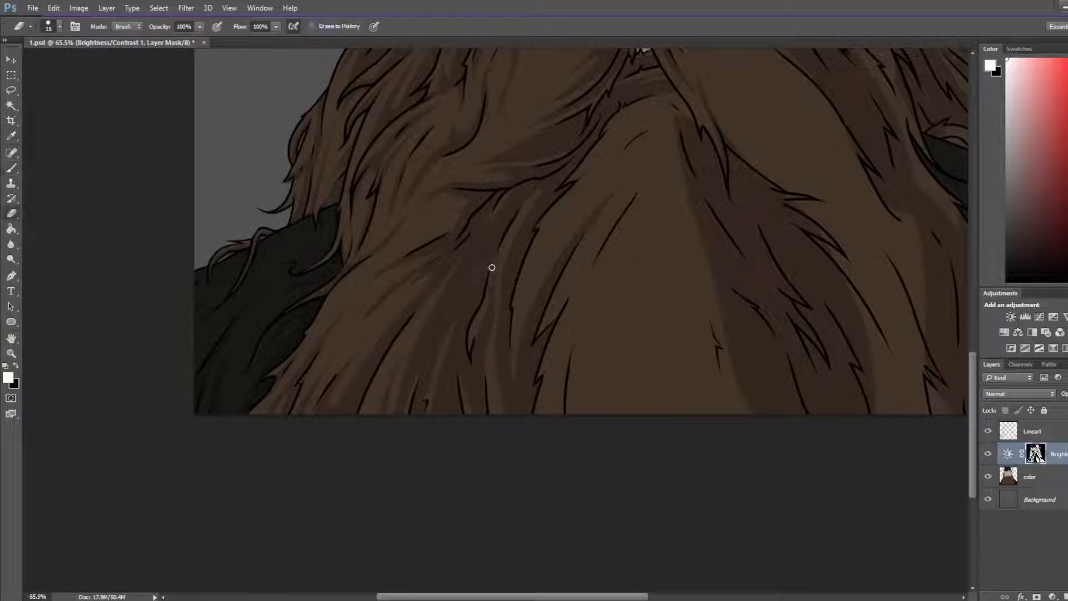
key(b)
key(e)
key(b)
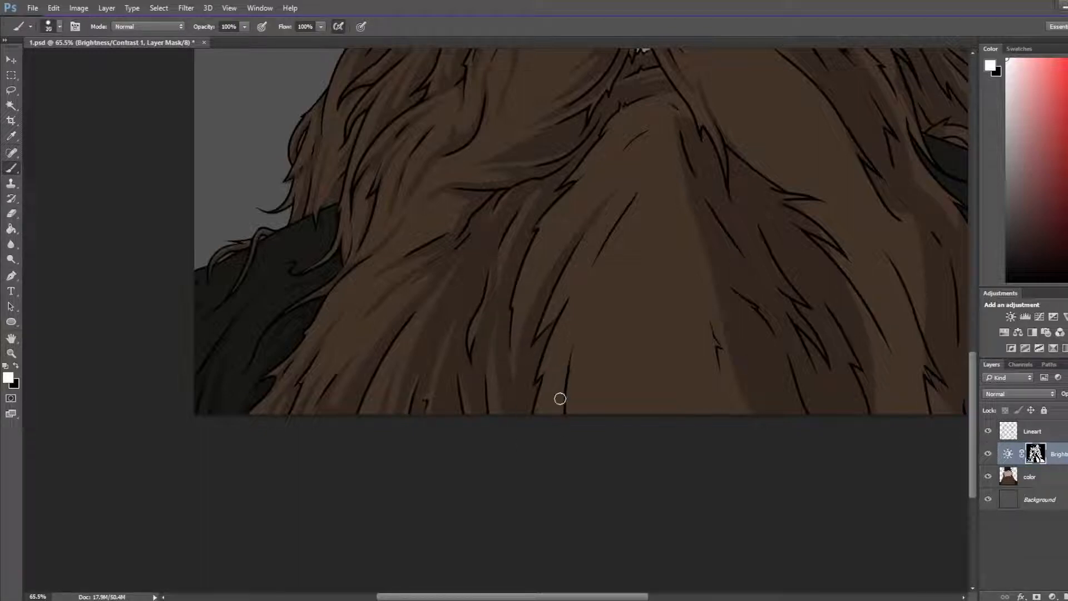
Step: Shade the narrow lock between the side and central beard at the canvas's bottom edge, thin it with the eraser, and save
key(e)
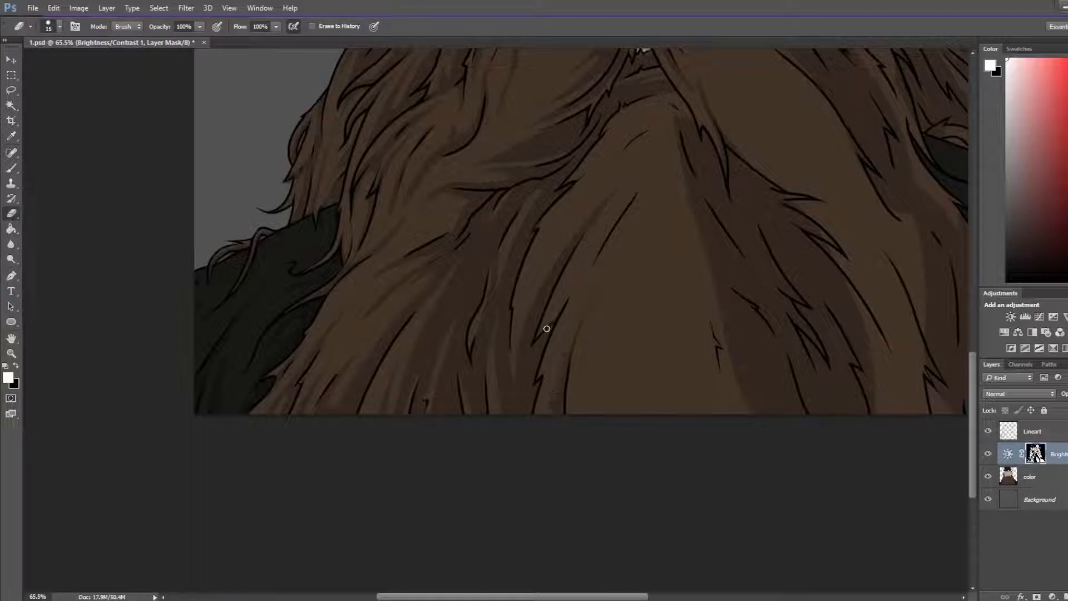
key(b)
key(e)
key(b)
key(e)
key(b)
drag(625, 157, 615, 214)
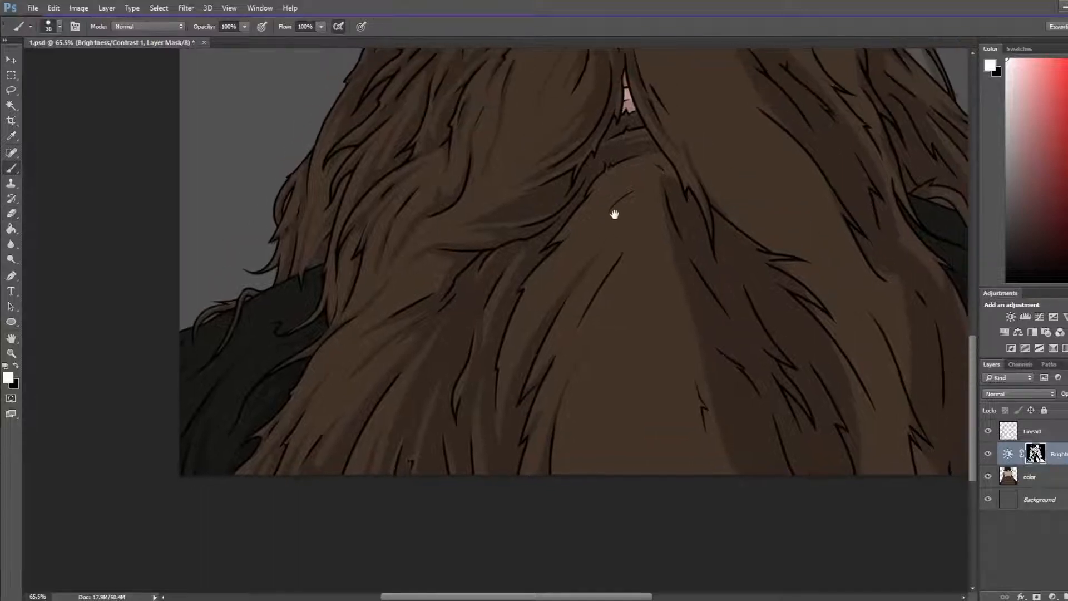
key(ctrl+s)
Step: Refine the shadow strands along the central beard's upper edge beneath the mouth with a 15 px brush and eraser, and save
key(e)
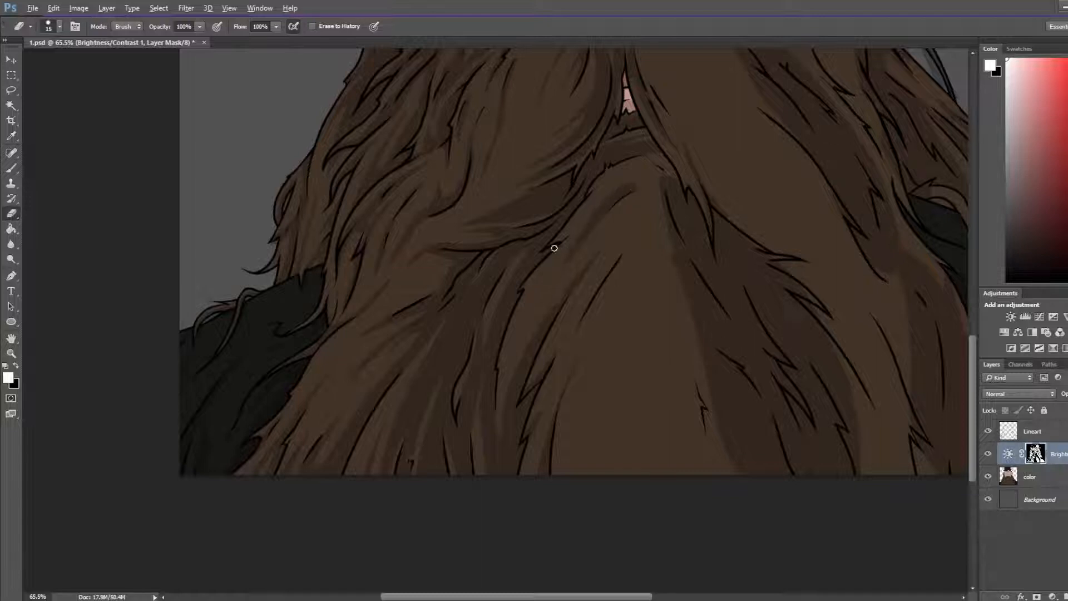
scroll(554, 248, up, 3)
key(b)
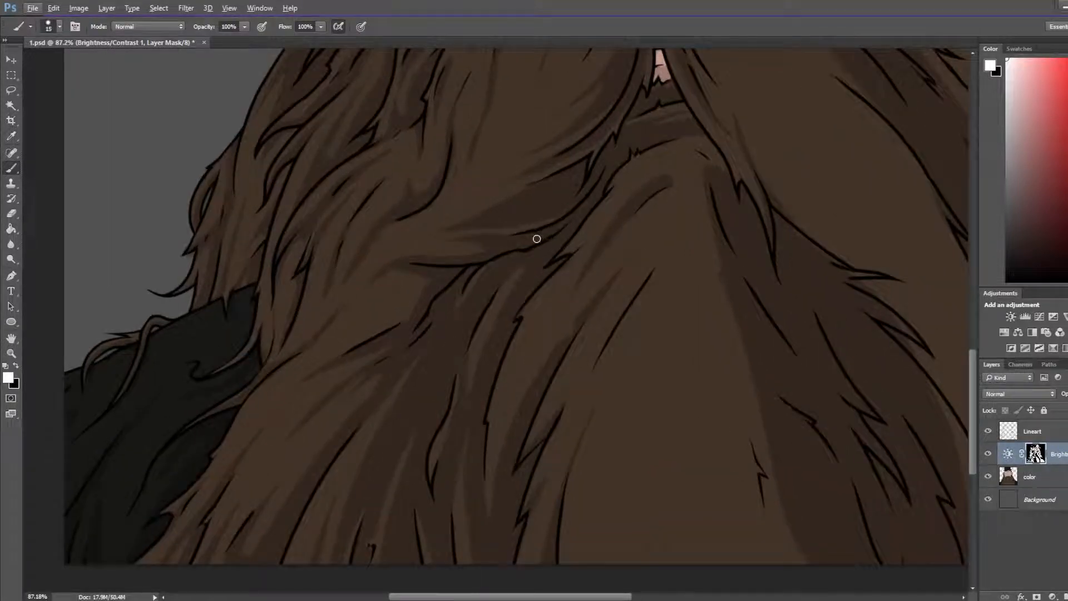
key(e)
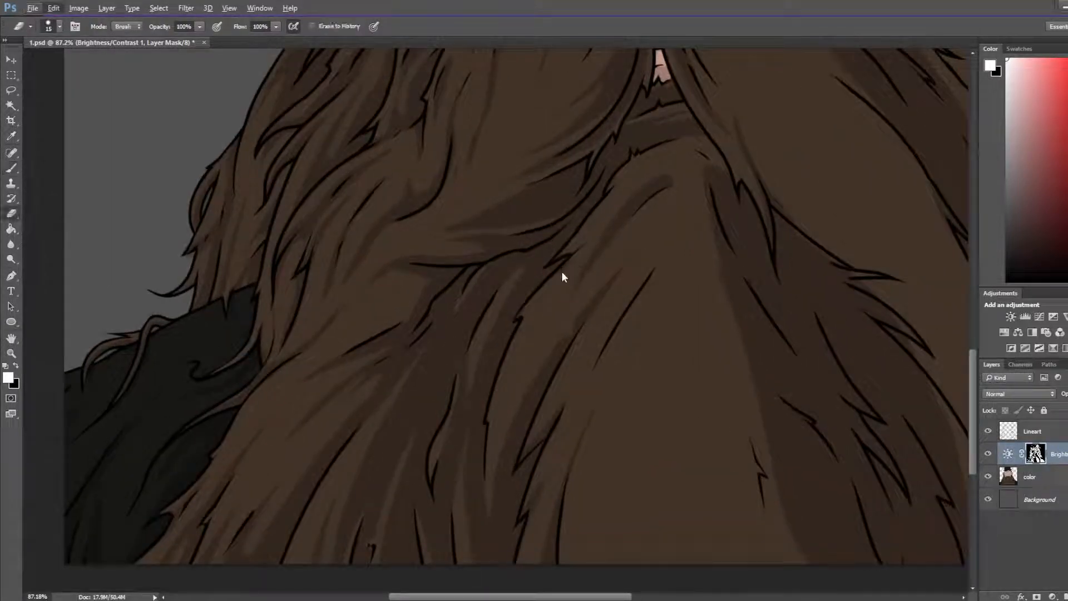
key(b)
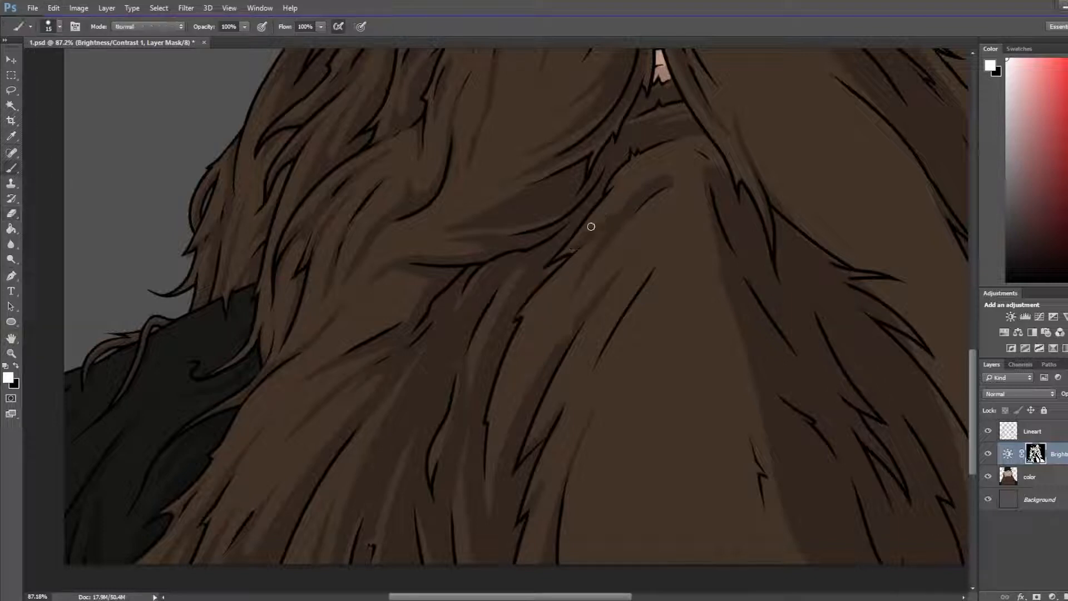
key(e)
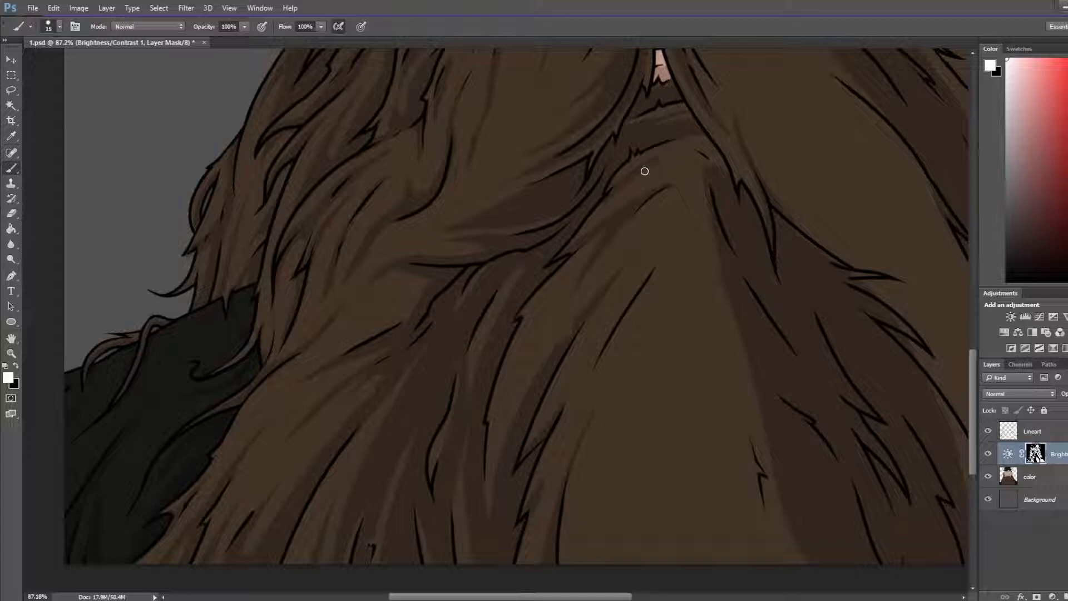
key(e)
scroll(613, 185, down, 5)
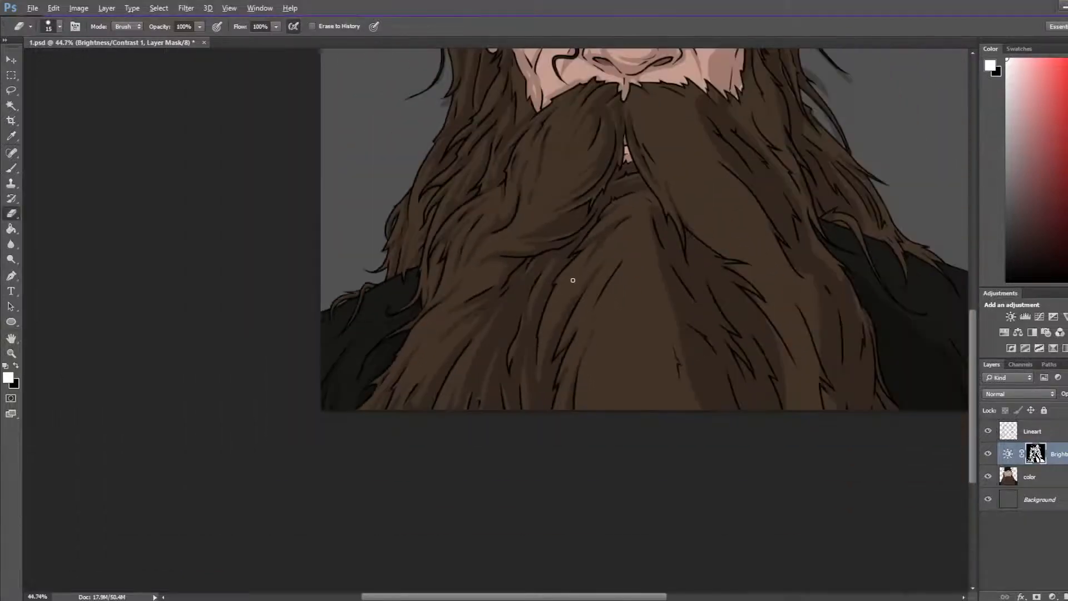
key(ctrl+s)
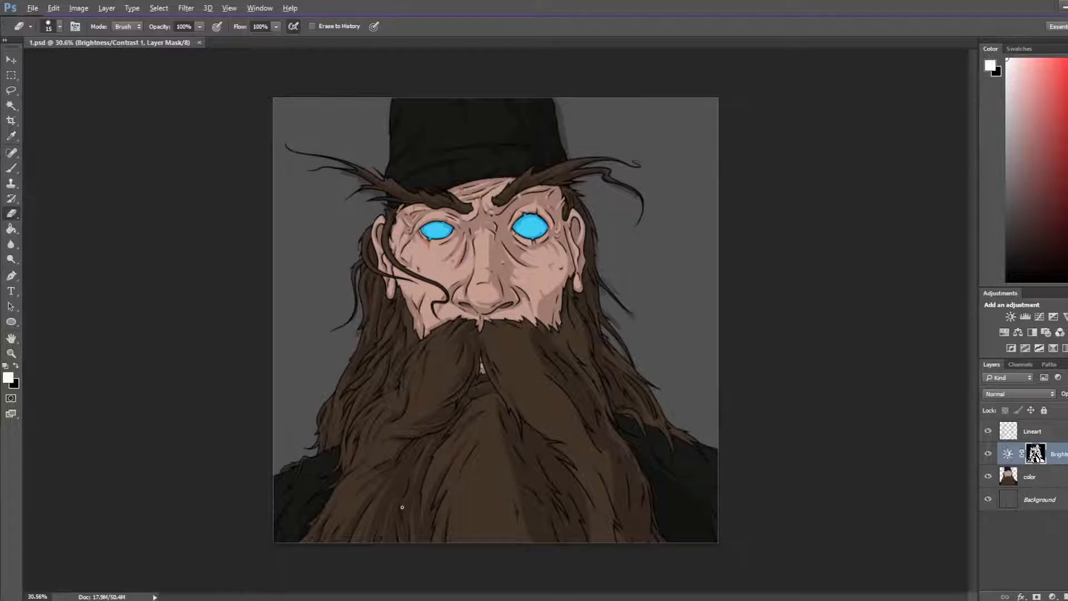
Step: Touch up the thin shadow strands on the inner lock beside the central beard with the 15 px brush and eraser
scroll(458, 472, up, 2)
drag(486, 474, 483, 298)
scroll(507, 353, up, 1)
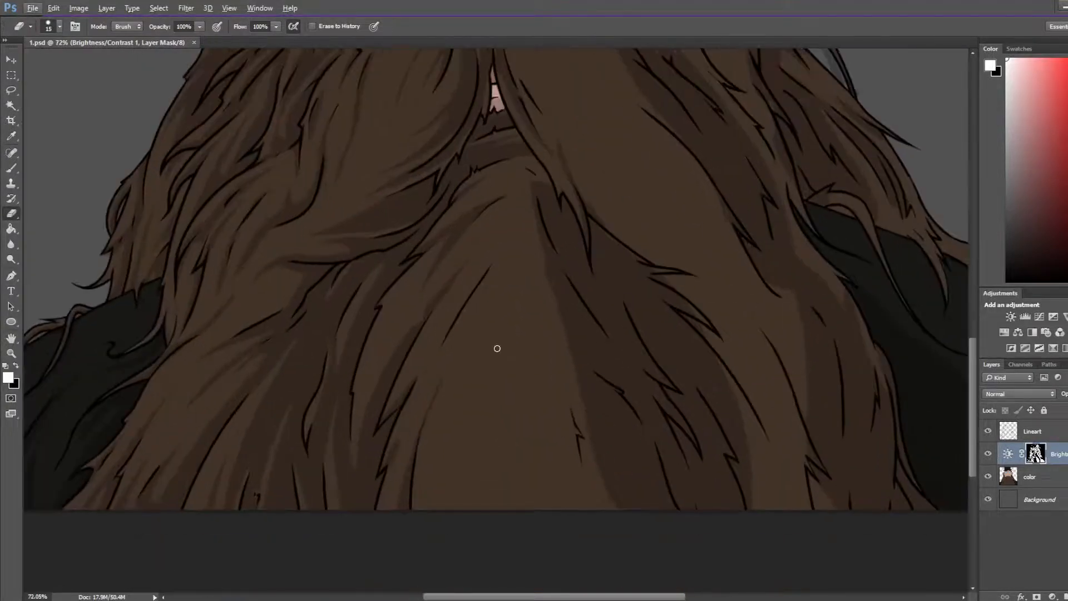
key(b)
click(402, 345)
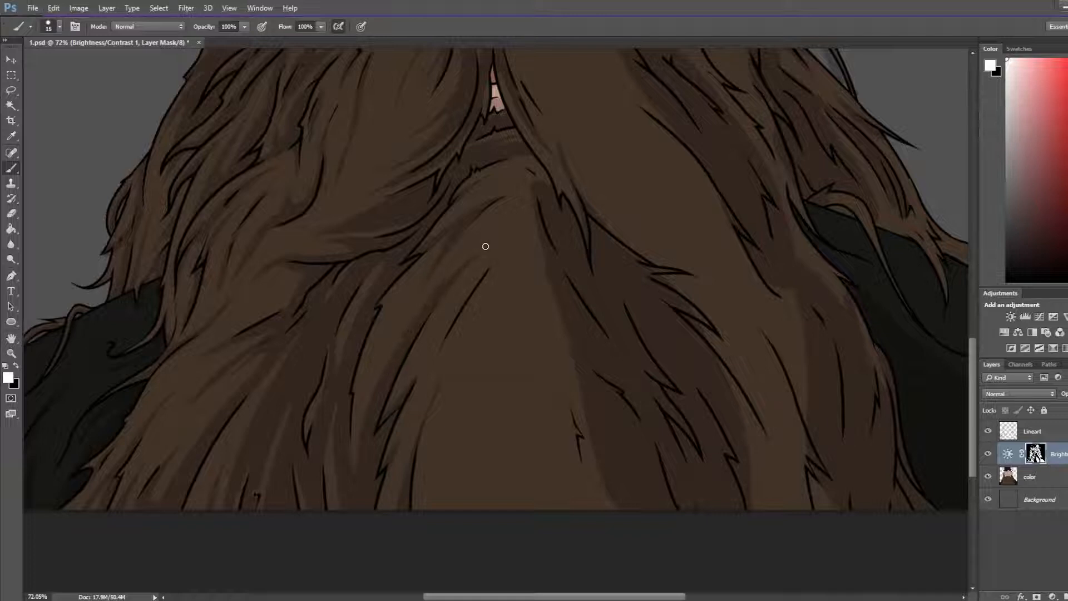
key(e)
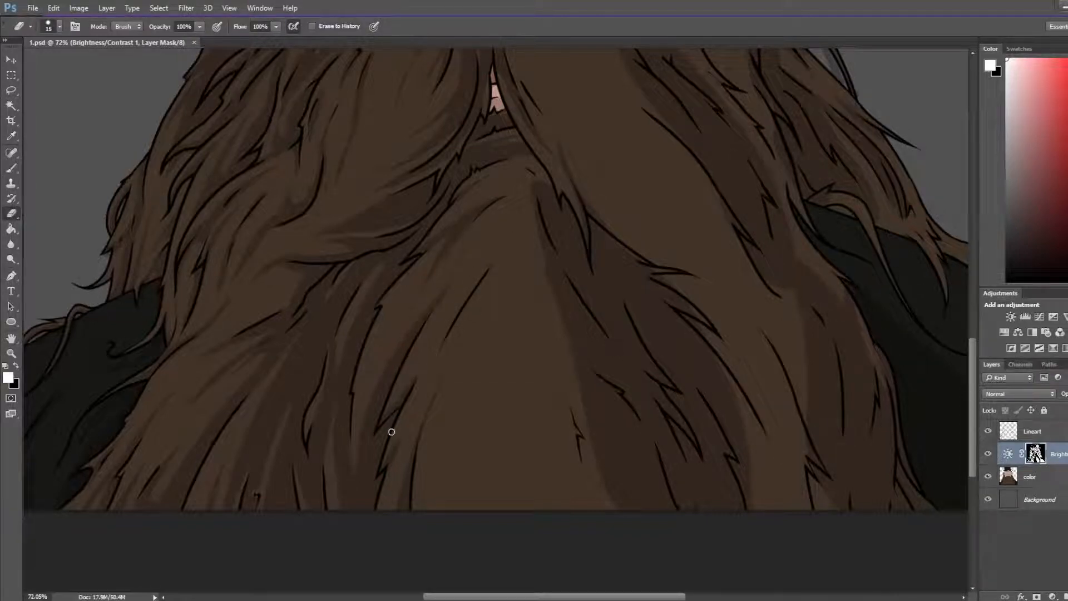
Step: Break up the straight shadow edge on the lower central beard with thin vertical streaks using a 25 px brush and the eraser
key(b)
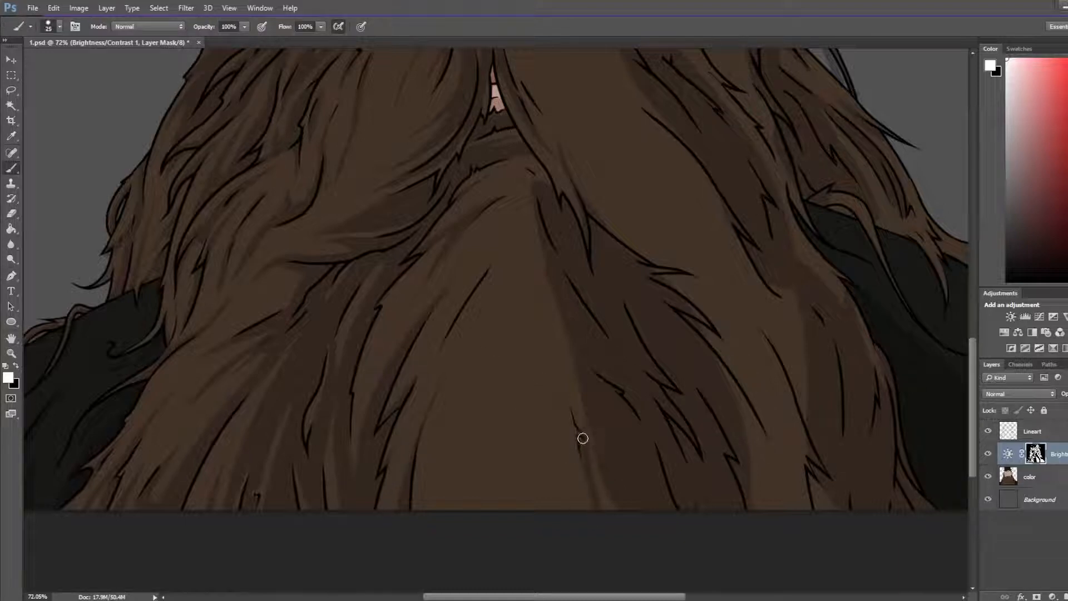
key(bracketright)
key(e)
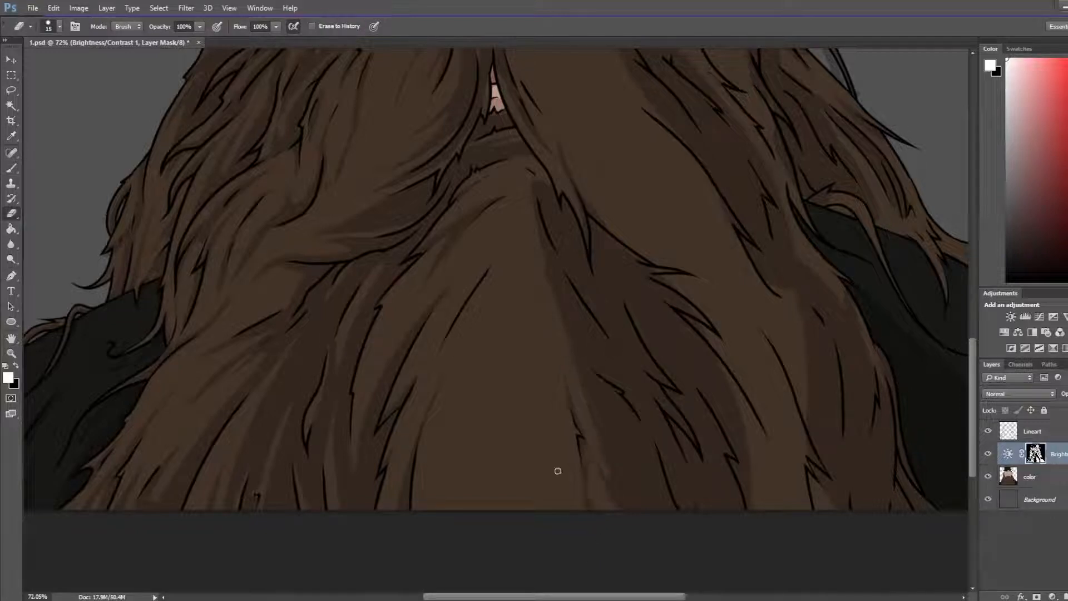
key(b)
mouse_move(542, 533)
mouse_down()
mouse_move(563, 550)
mouse_move(543, 432)
mouse_move(539, 565)
mouse_move(548, 400)
mouse_up()
key(e)
key(b)
Step: Paint a long shadow streak down the middle of the central beard to the canvas's bottom edge and taper it with a 30 px eraser
mouse_move(507, 305)
mouse_down()
mouse_move(461, 436)
mouse_move(461, 517)
mouse_move(478, 551)
mouse_move(507, 337)
mouse_move(450, 491)
mouse_up()
key(e)
key(e)
key(bracketright)
key(bracketright)
key(bracketright)
drag(531, 267, 496, 533)
key(b)
drag(484, 381, 487, 538)
key(e)
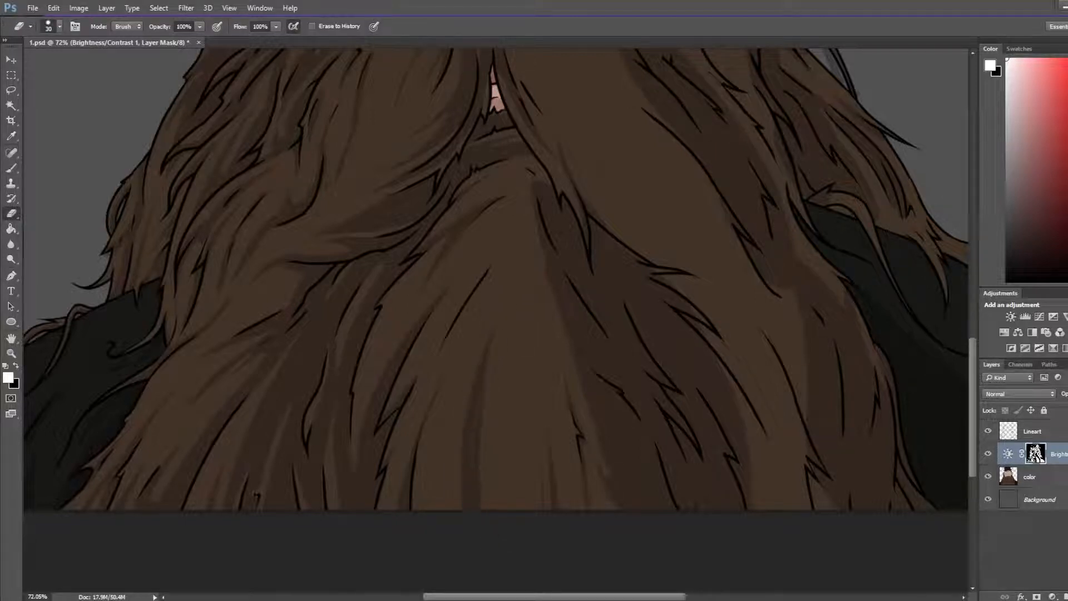
drag(506, 309, 498, 564)
Step: Add shadow strokes around the line-art strand on the upper central beard and thin them with the eraser
key(b)
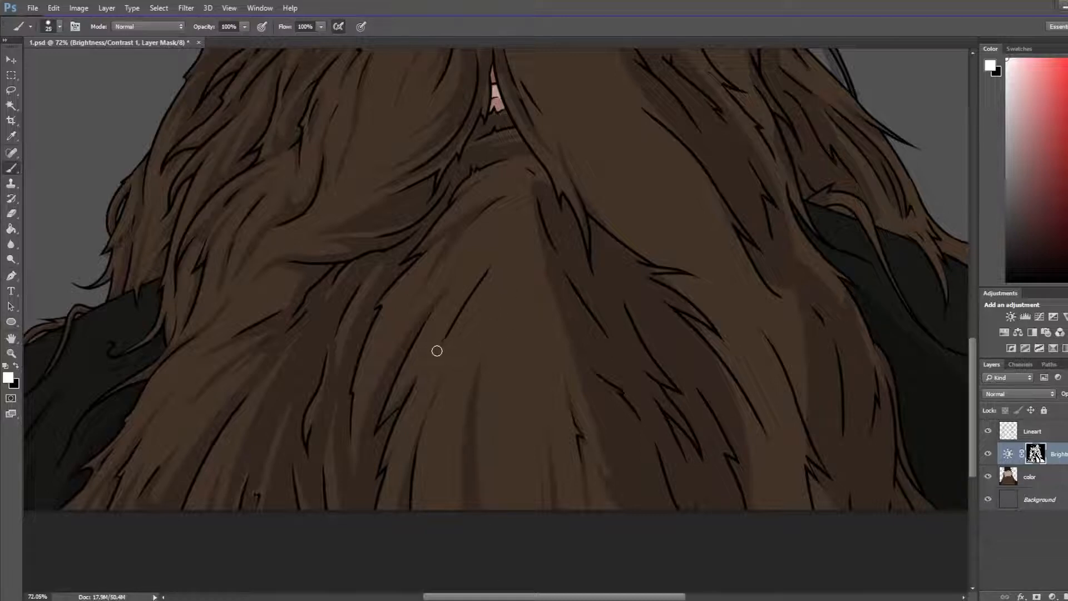
key(e)
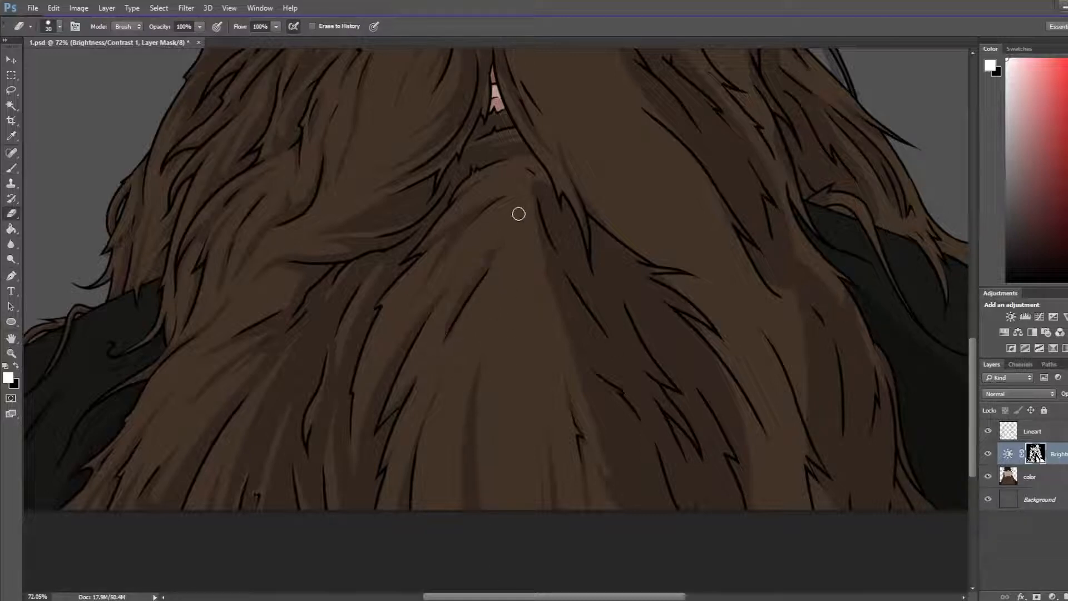
key(b)
key(e)
Step: Erase a light diagonal lock into the large shadow along the upper central beard and reshape its edges
drag(520, 265, 476, 296)
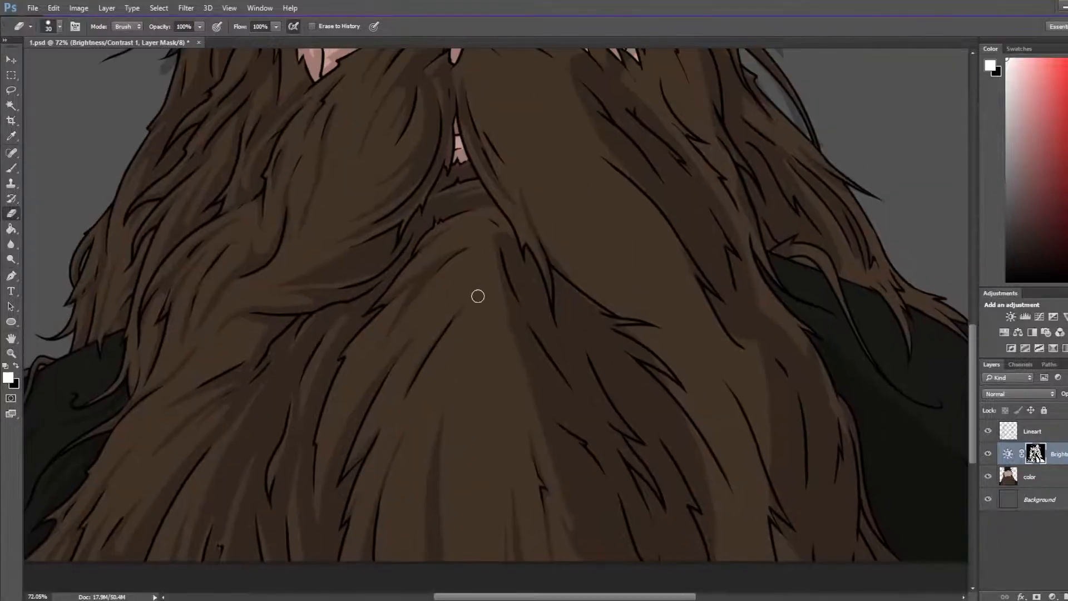
key(b)
key(e)
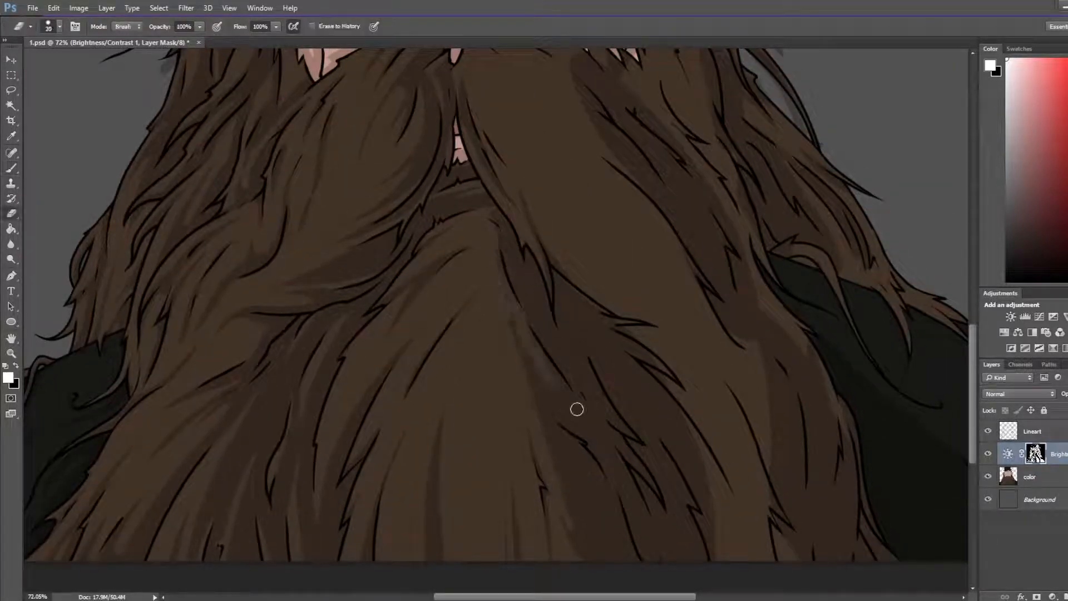
drag(546, 378, 511, 330)
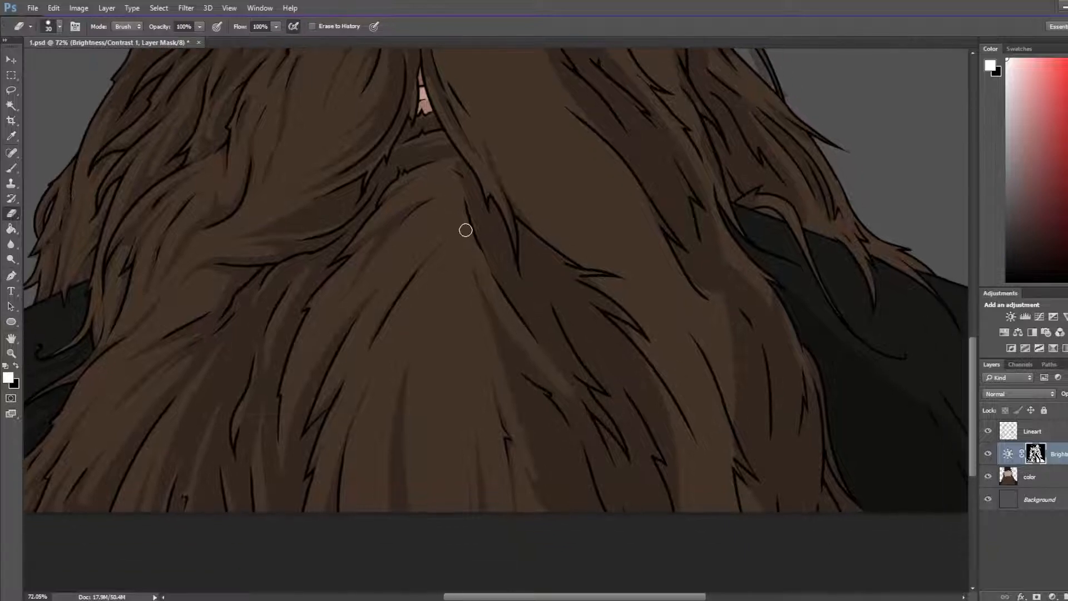
key(b)
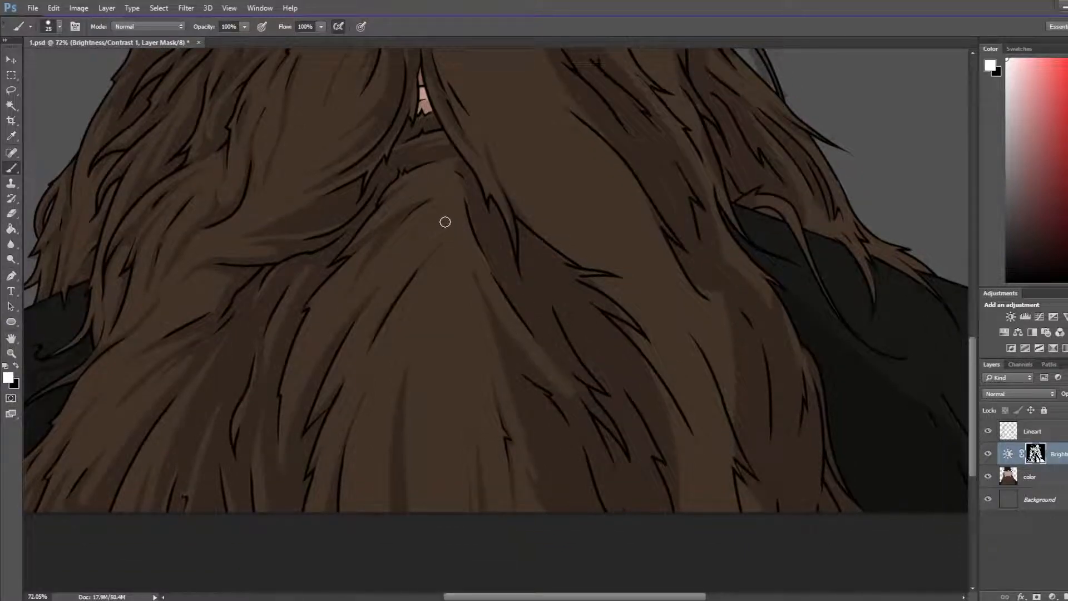
Step: Paint and erase fine shadow strands around the peak of the central beard below the mouth, using a smaller brush
key(bracketleft)
key(e)
key(b)
drag(454, 196, 458, 185)
key(e)
key(b)
key(e)
key(b)
key(e)
drag(447, 165, 437, 163)
key(b)
key(e)
key(b)
key(e)
Step: Erase a light lock with a 20 px eraser along the diagonal shadow on the central beard, running down toward the canvas's bottom edge
drag(460, 261, 428, 179)
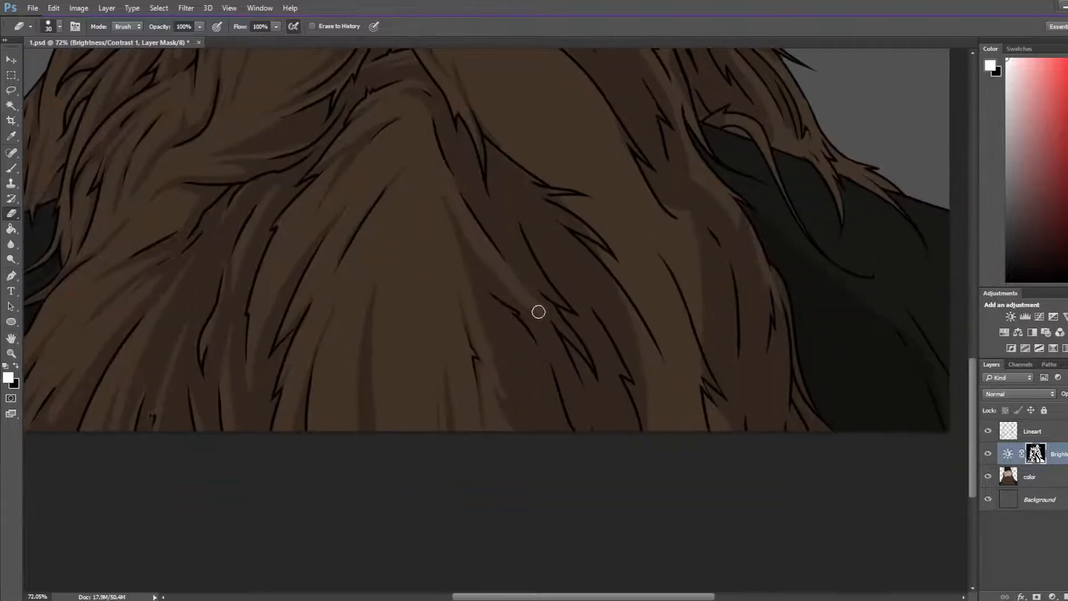
key([)
drag(461, 218, 541, 329)
drag(504, 276, 575, 390)
drag(529, 303, 584, 427)
drag(536, 321, 575, 393)
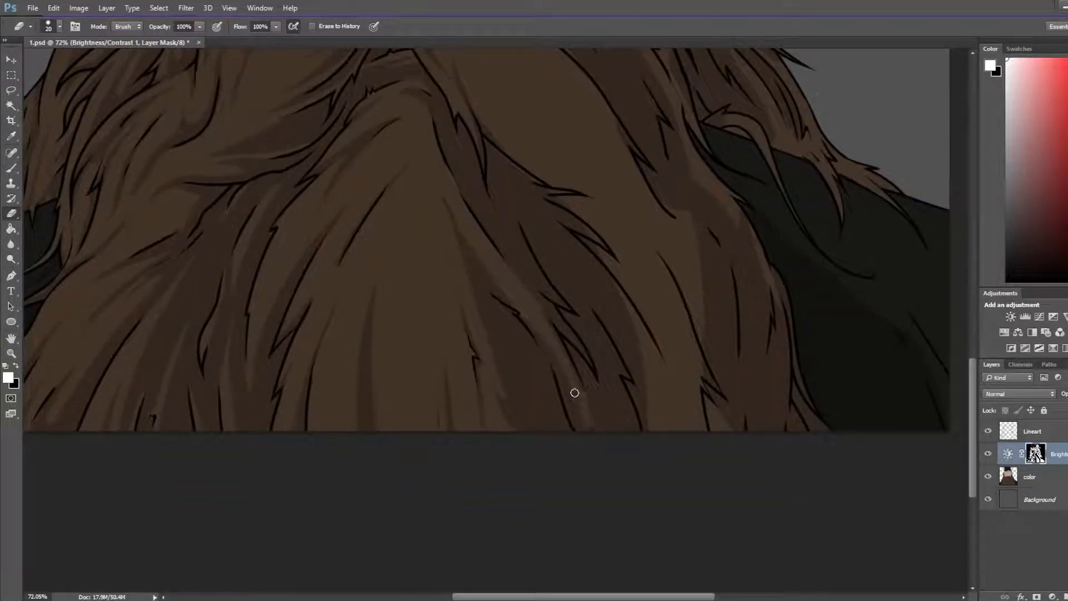
Step: Extend the light diagonal lock to the canvas's bottom edge and refine its sides with the brush and eraser
key(b)
key(e)
drag(544, 334, 580, 430)
key(b)
key(e)
drag(525, 313, 579, 450)
key(b)
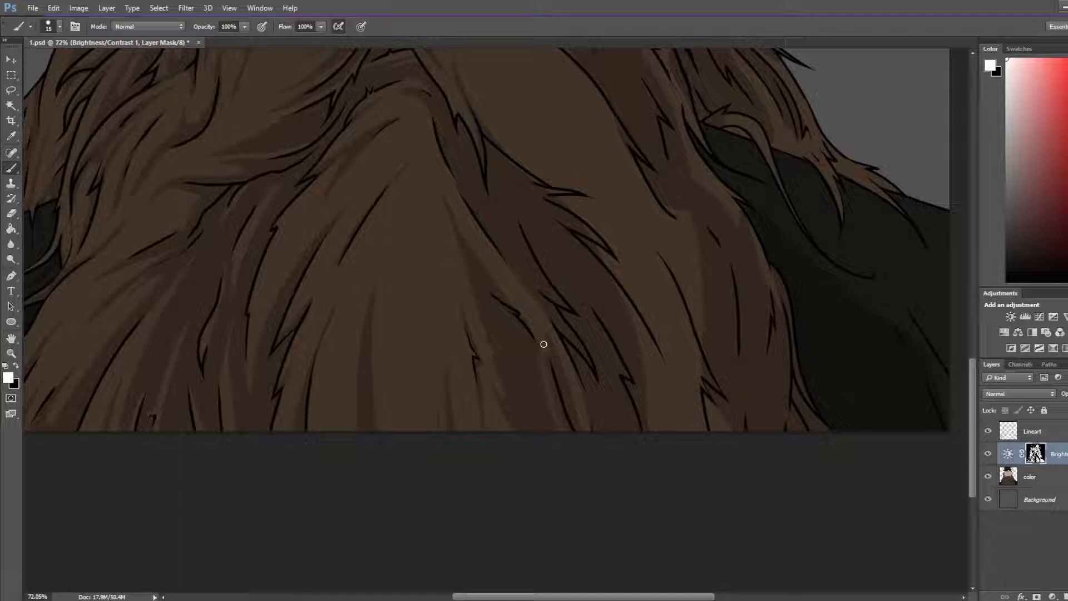
Step: Reshape the shadow beside the small line-art notch on the lower central beard, erasing a light vertical strand into it
key(e)
key(b)
key(e)
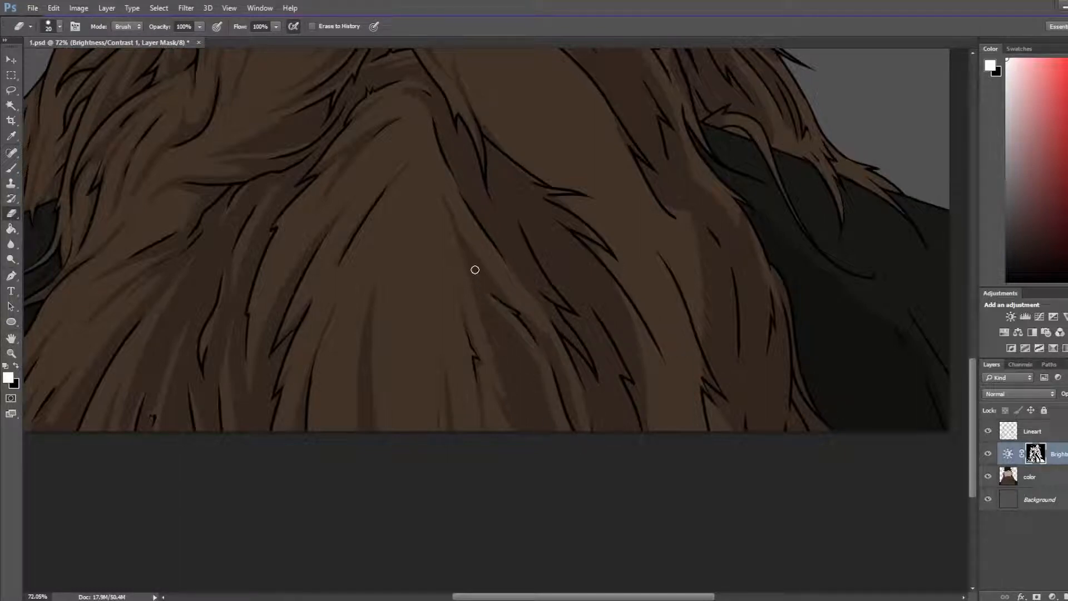
key(b)
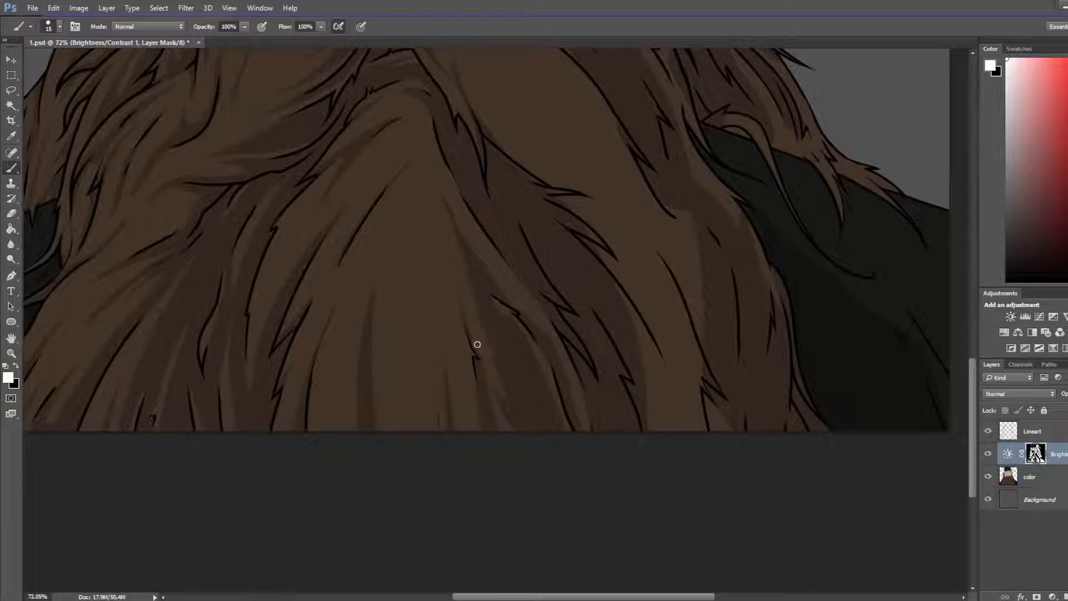
key(e)
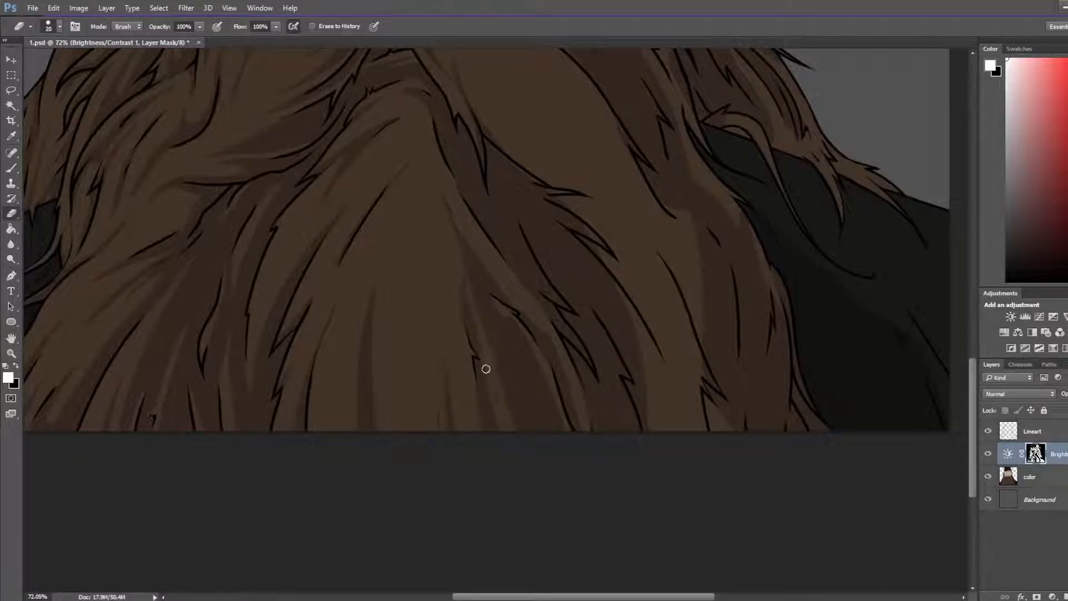
mouse_move(485, 369)
mouse_down()
mouse_move(506, 463)
mouse_move(458, 279)
mouse_move(490, 373)
mouse_up()
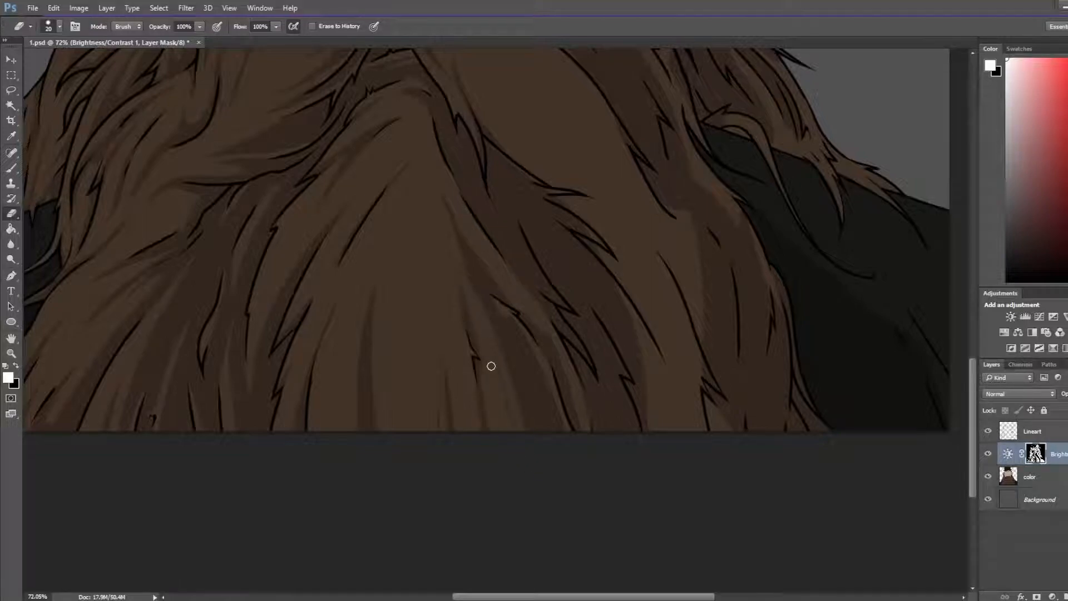
Step: Paint a shadow strand with the 15 px brush above the light lock on the central beard and taper its tip with the eraser
scroll(519, 399, down, 4)
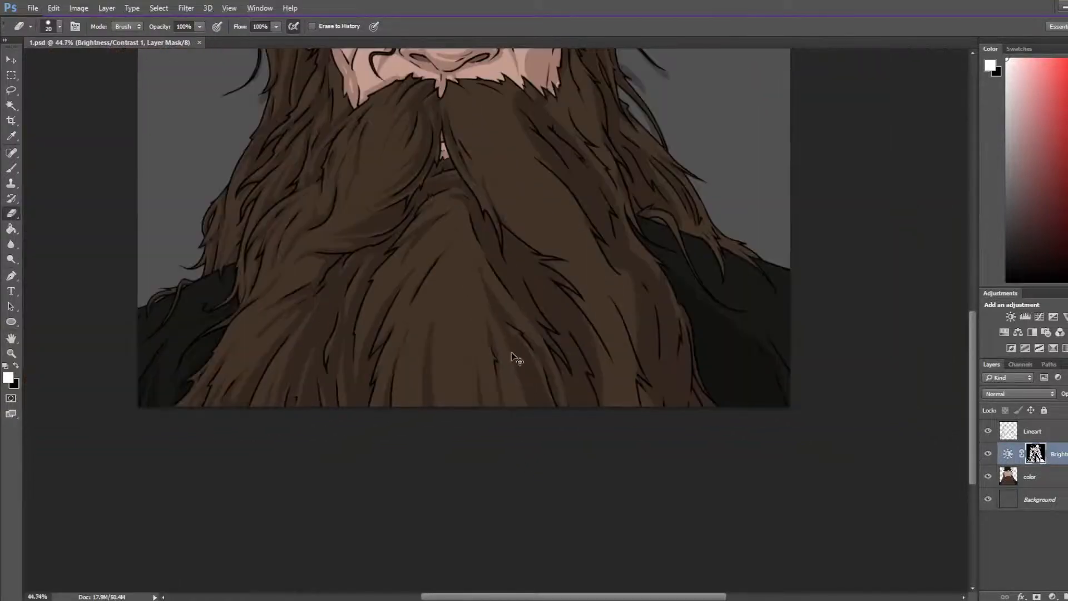
scroll(471, 276, up, 4)
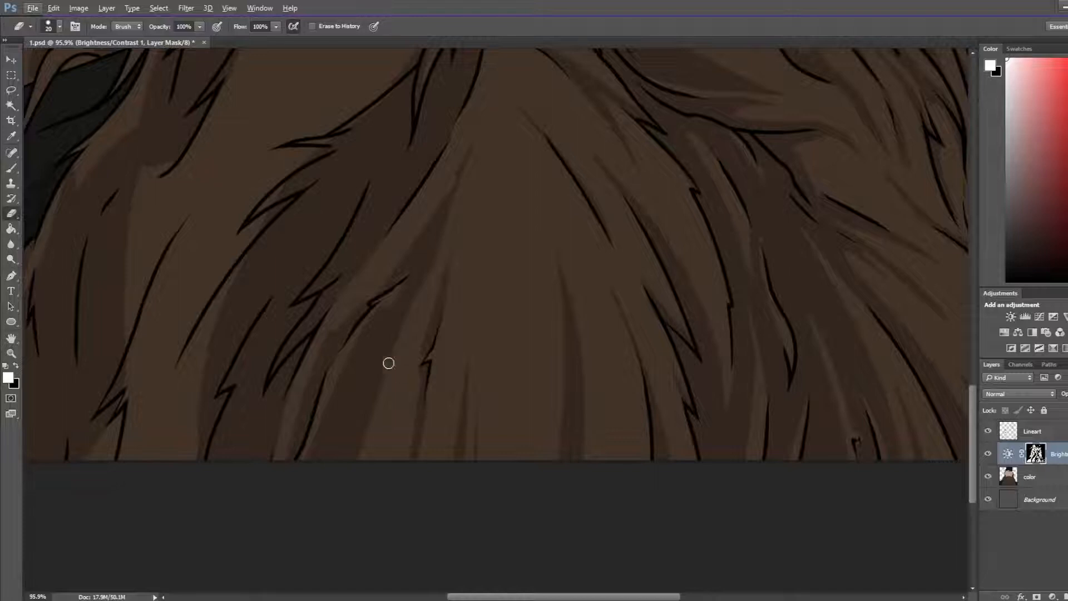
mouse_move(432, 260)
mouse_down()
mouse_move(404, 269)
mouse_move(474, 186)
mouse_move(383, 270)
mouse_move(492, 147)
mouse_move(438, 194)
mouse_move(430, 212)
mouse_move(474, 177)
mouse_move(373, 290)
mouse_move(437, 237)
mouse_move(348, 315)
mouse_move(462, 213)
mouse_move(317, 362)
mouse_move(391, 271)
mouse_up()
key(b)
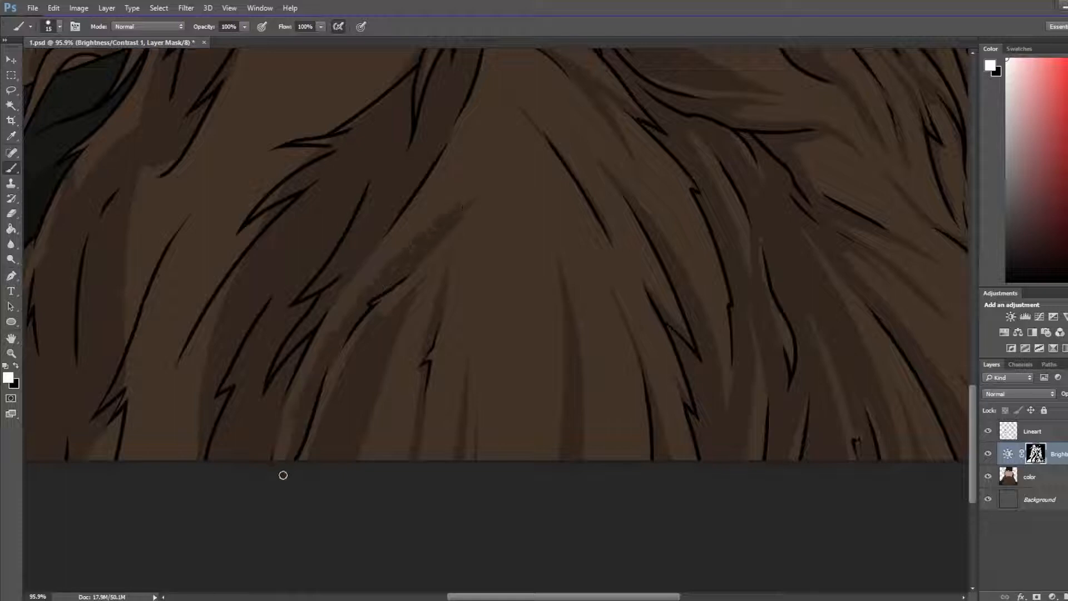
mouse_move(513, 170)
mouse_down()
mouse_move(431, 224)
mouse_move(409, 260)
mouse_up()
drag(519, 148, 495, 155)
key(e)
drag(434, 258, 518, 144)
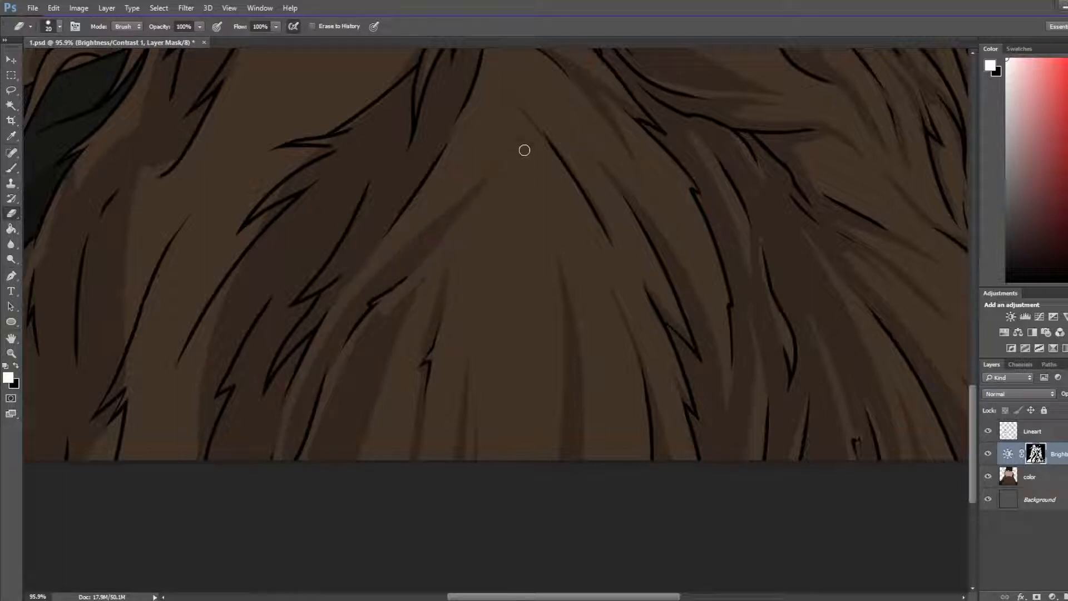
Step: Thin the edge of the lower shadow lock beside the notch and leave a fine streak at the canvas's bottom edge
key(b)
key(e)
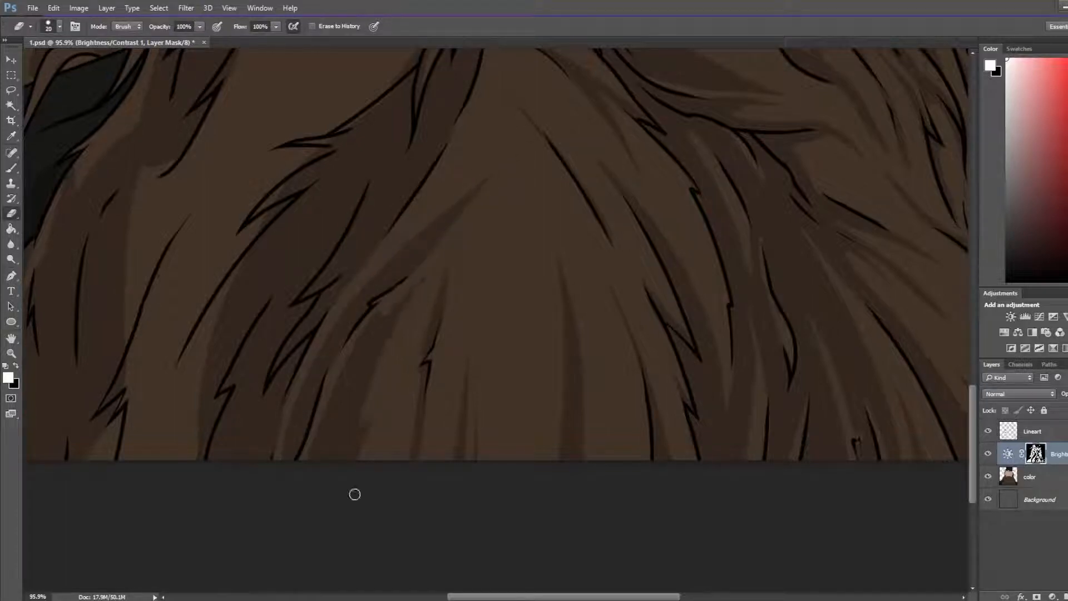
key(b)
key(e)
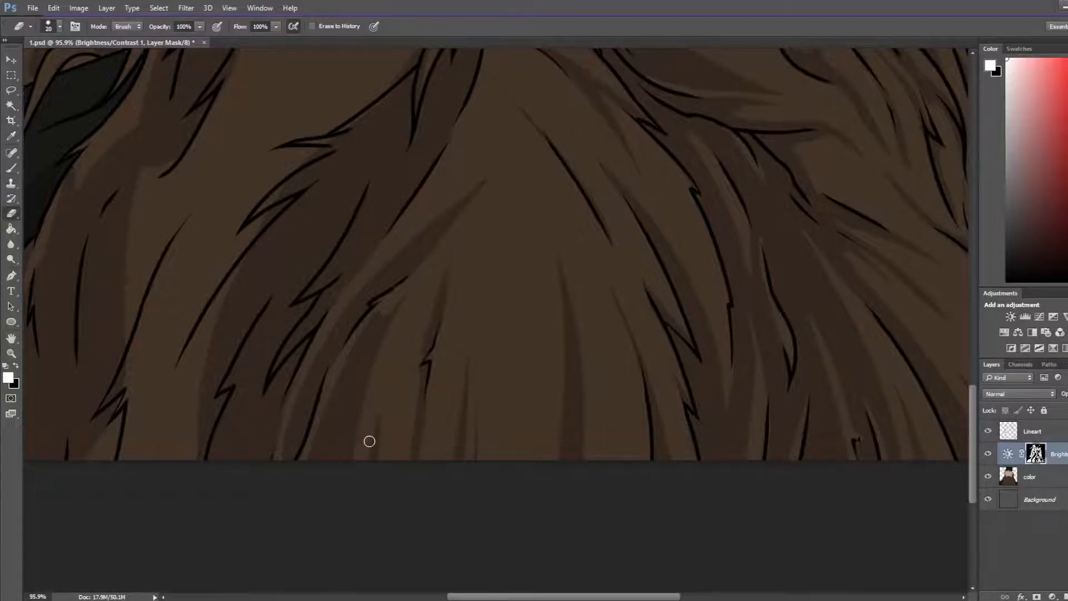
Step: Add a shadow strand along the upper edge of the central beard beside the broad moustache half and taper it with the eraser
scroll(396, 413, down, 5)
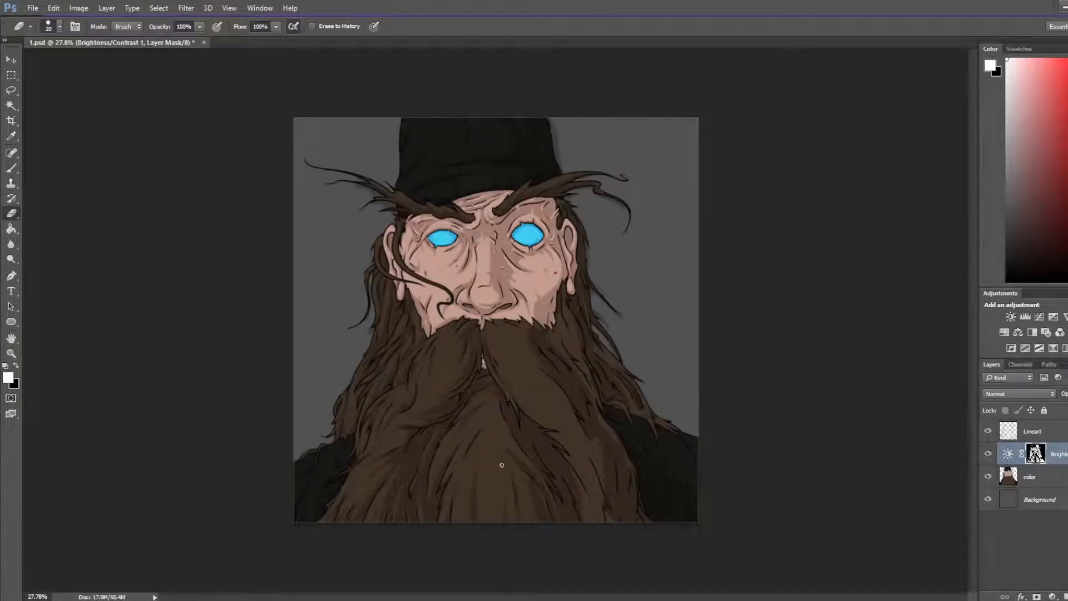
scroll(502, 464, up, 2)
scroll(548, 384, up, 3)
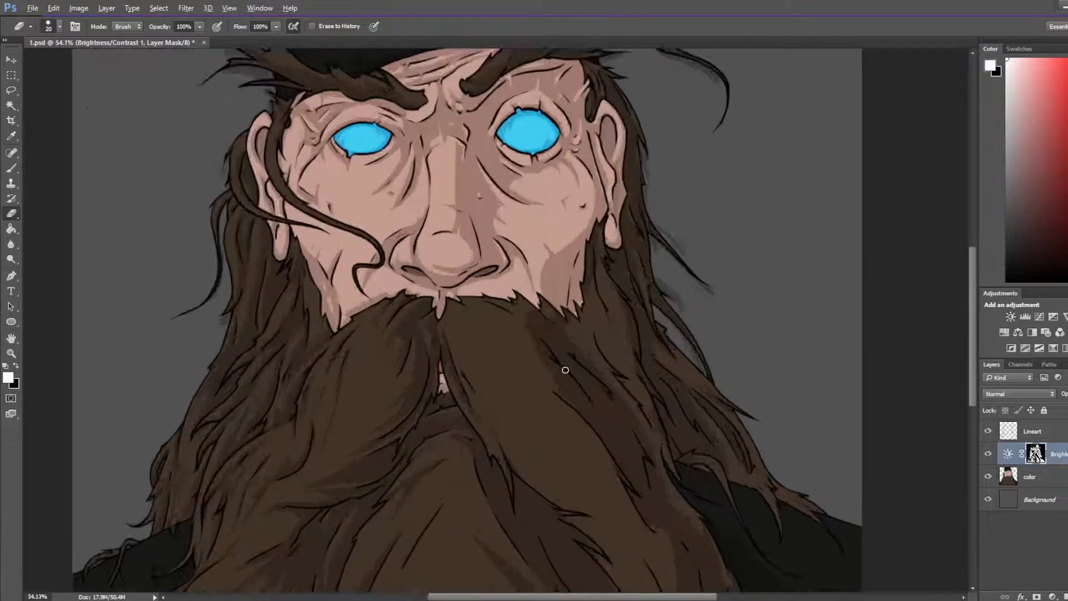
scroll(565, 370, down, 3)
scroll(577, 364, up, 4)
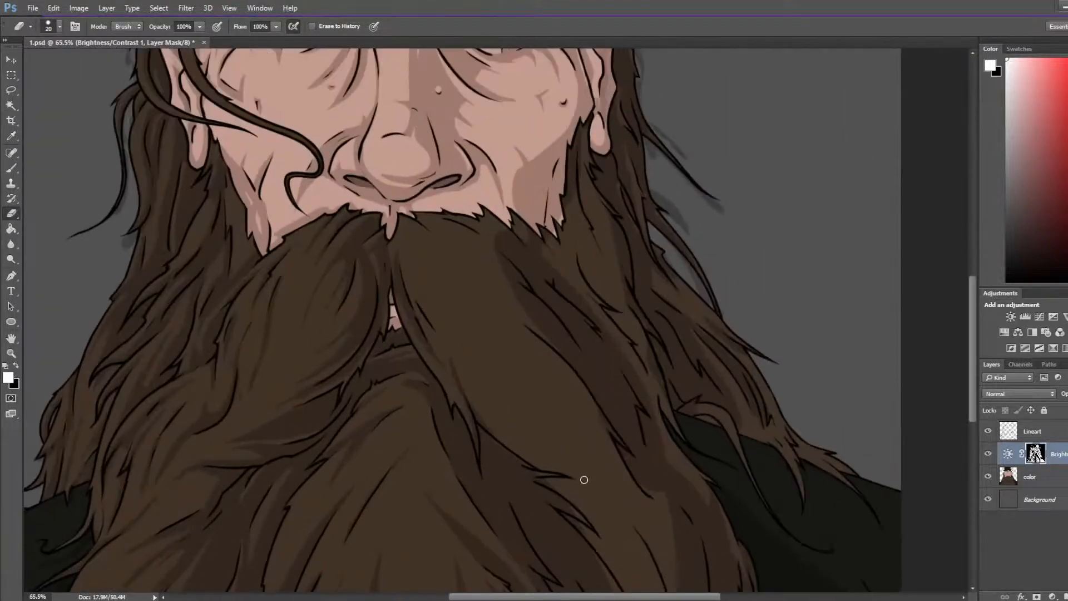
drag(582, 479, 587, 311)
key(b)
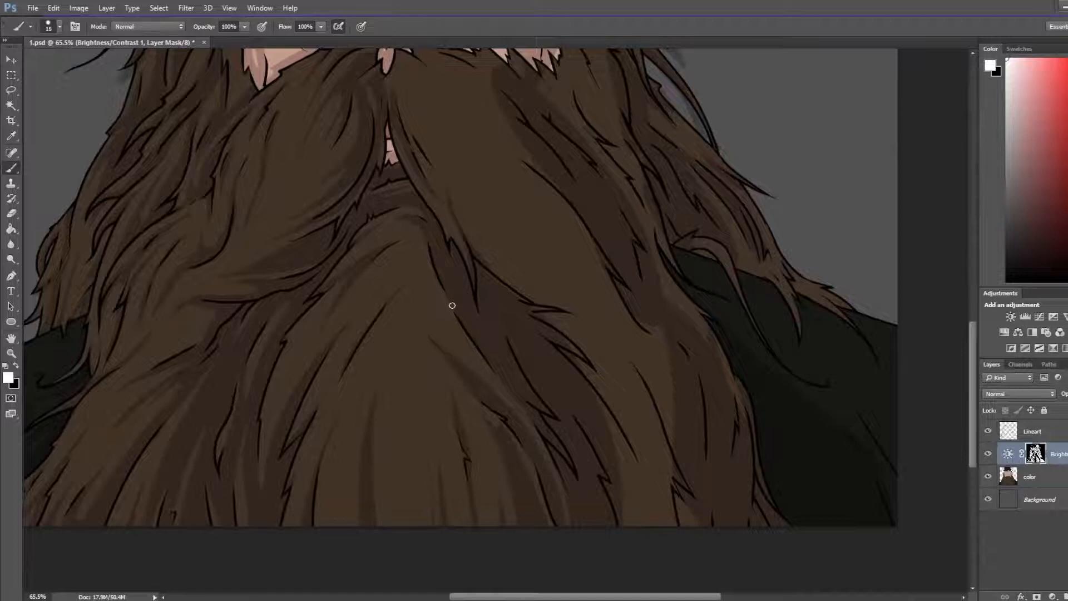
drag(451, 305, 421, 251)
key(e)
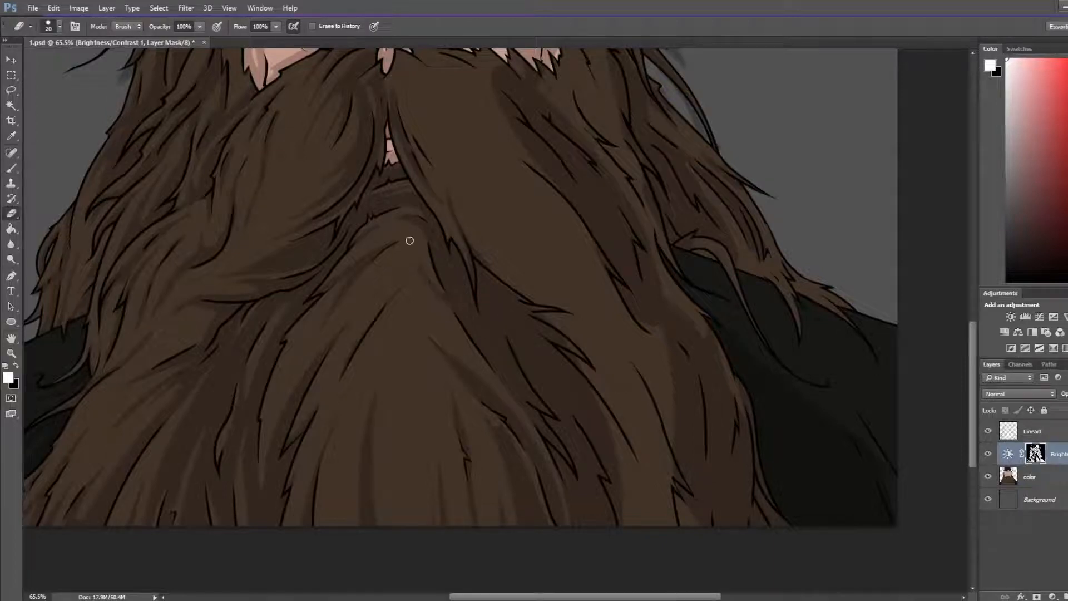
key(b)
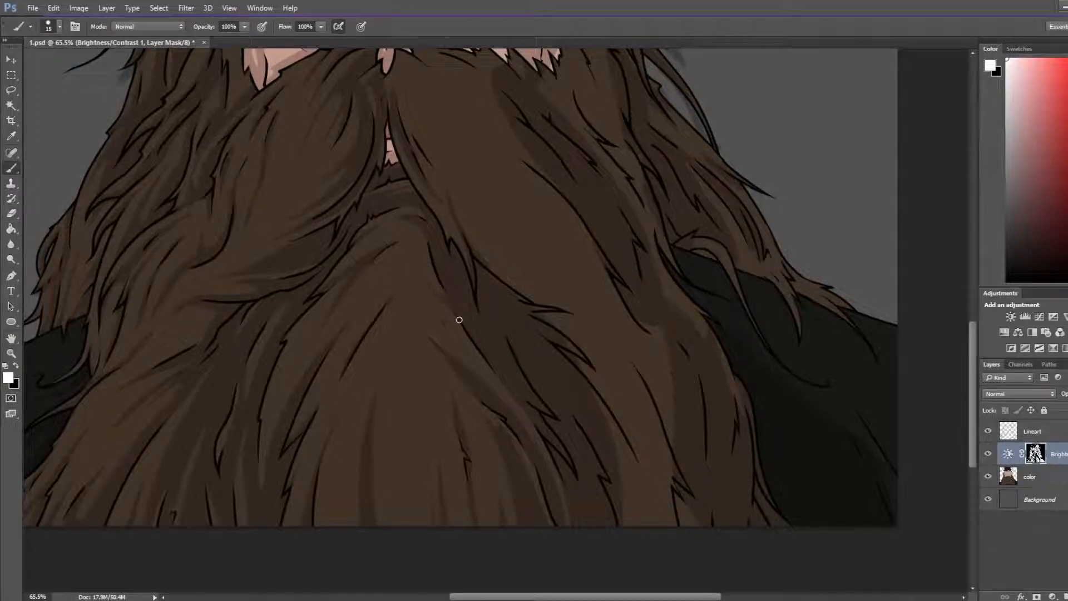
key(e)
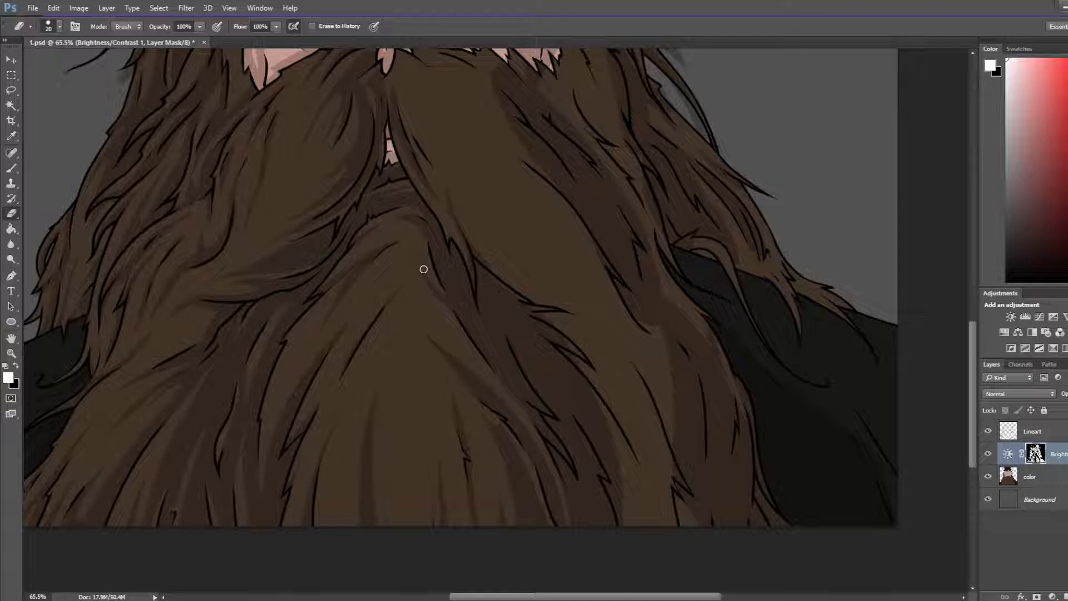
Step: Paint a curved shadow along the short line-art strand on the upper central beard and trim it with the eraser
drag(383, 340, 415, 243)
key(b)
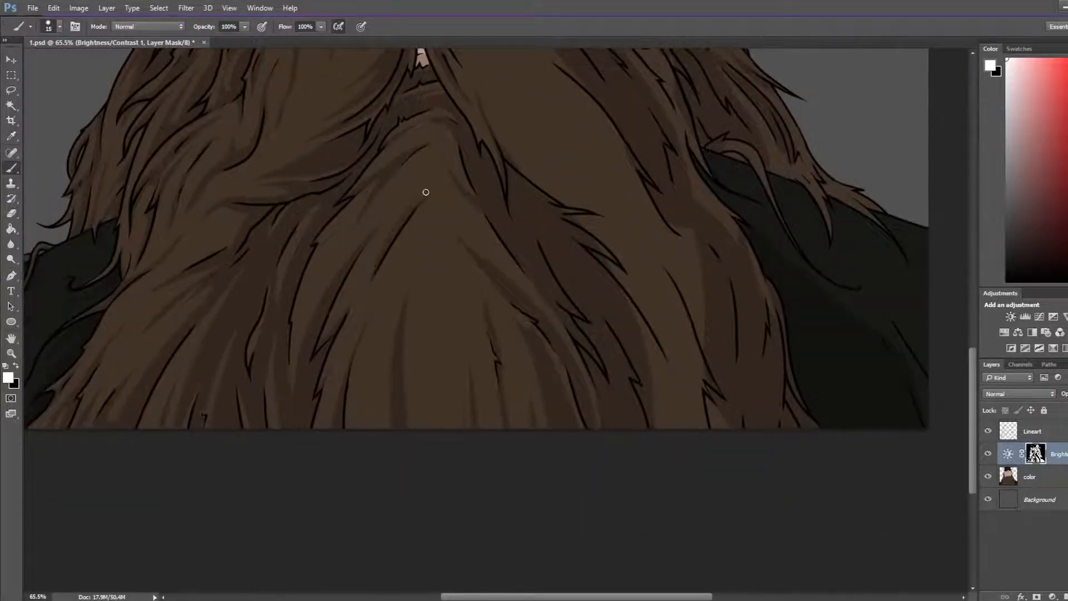
key(e)
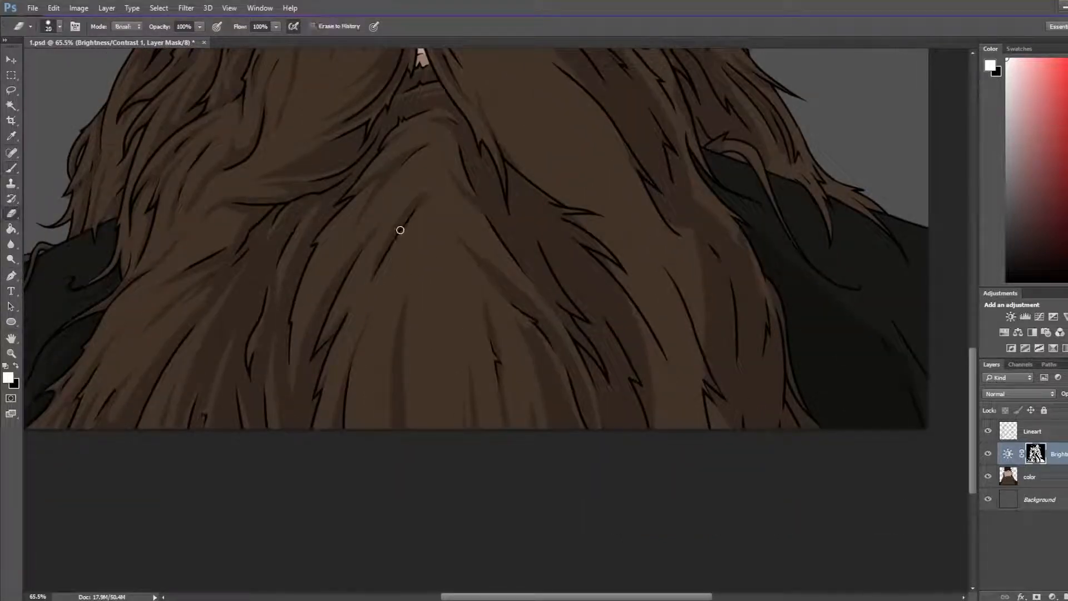
Step: Erase the short upper central beard strand on the Lineart layer and sample the brown beard colour with the color layer selected
click(1031, 432)
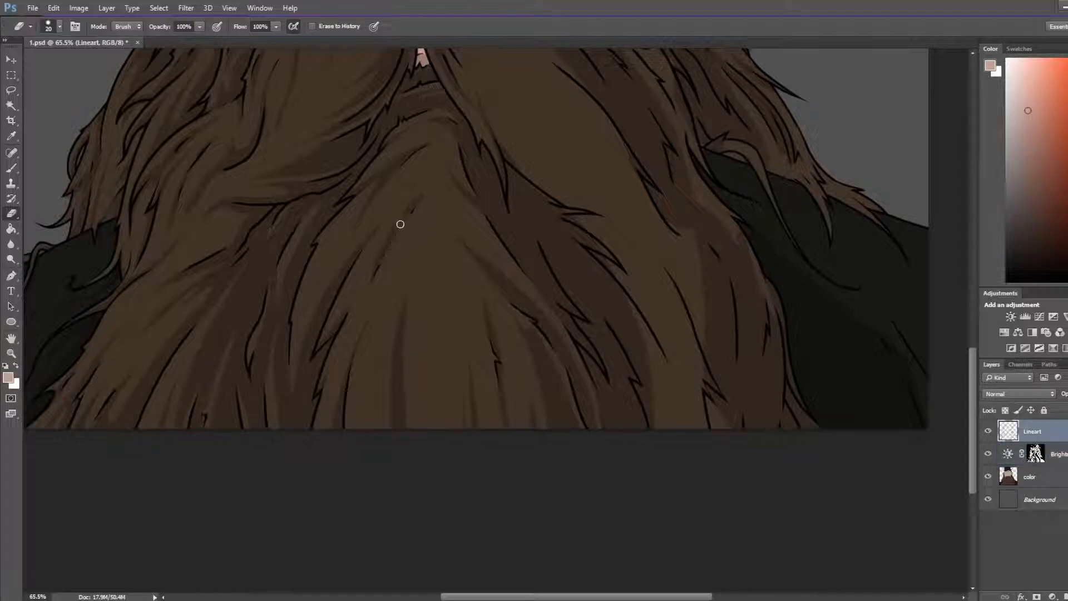
click(1037, 477)
key(b)
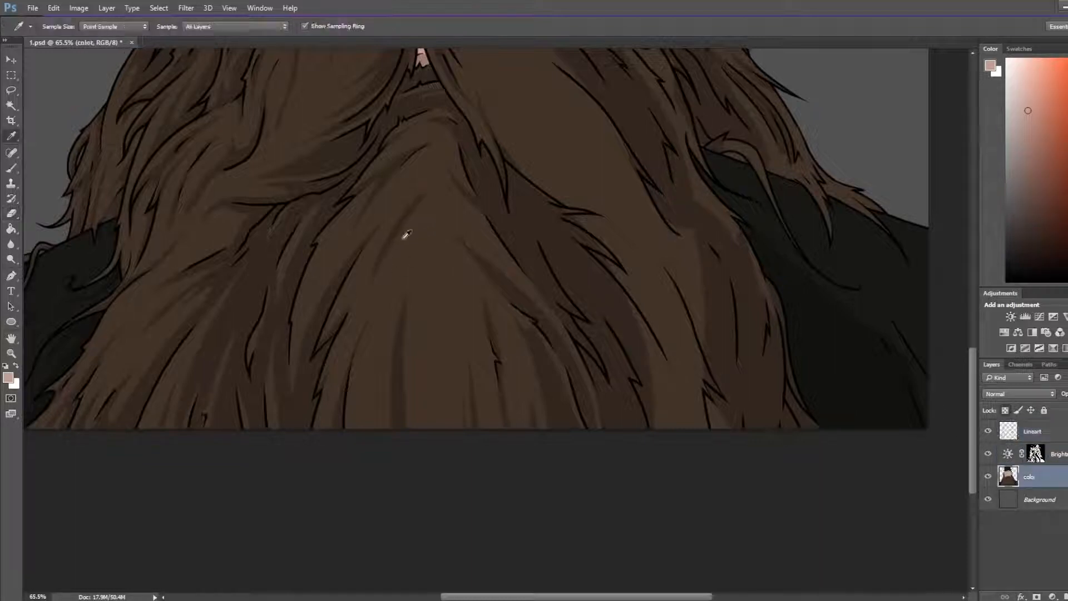
alt+click(411, 236)
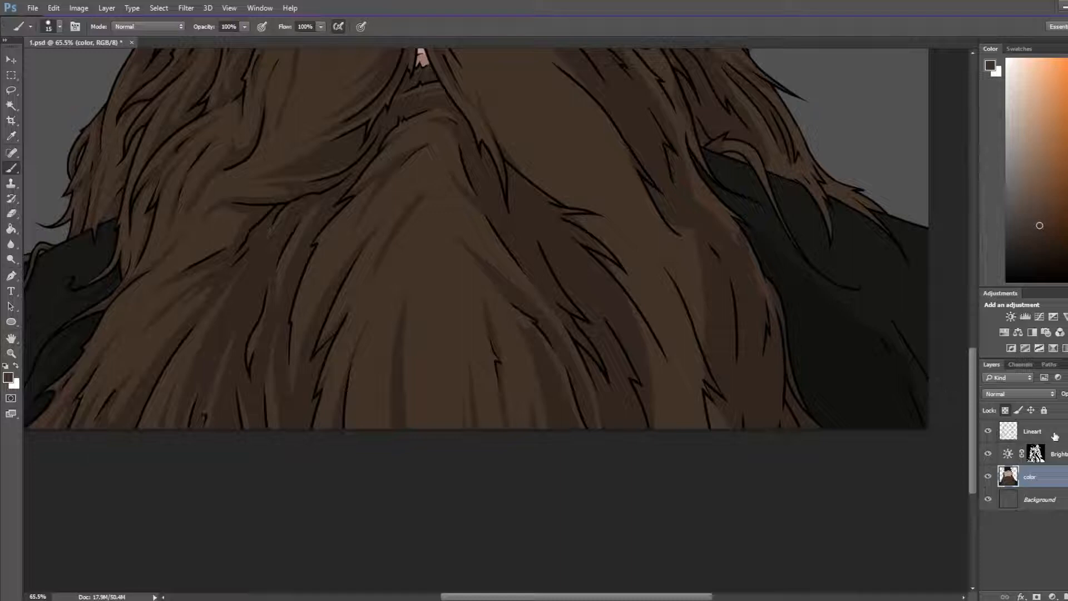
Step: Return to the Brightness/Contrast mask with default colours and rework the central beard's curved shadow into short strands, undoing the last stroke
click(1054, 454)
key(d)
key(e)
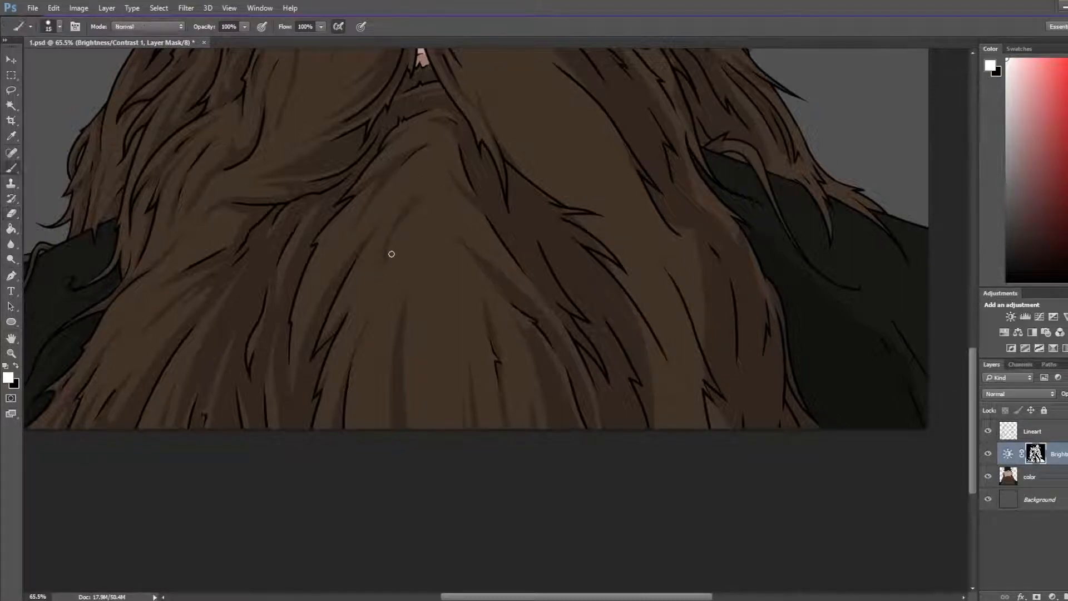
key(b)
mouse_move(424, 240)
mouse_down()
mouse_move(429, 317)
mouse_move(433, 229)
mouse_move(432, 376)
mouse_move(436, 356)
mouse_move(404, 341)
mouse_move(406, 289)
mouse_move(394, 445)
mouse_up()
key(e)
key(ctrl+z)
Step: Erase the long middle shadow streak on the lower central beard down to fine vertical streaks and touch them up
drag(407, 309, 400, 441)
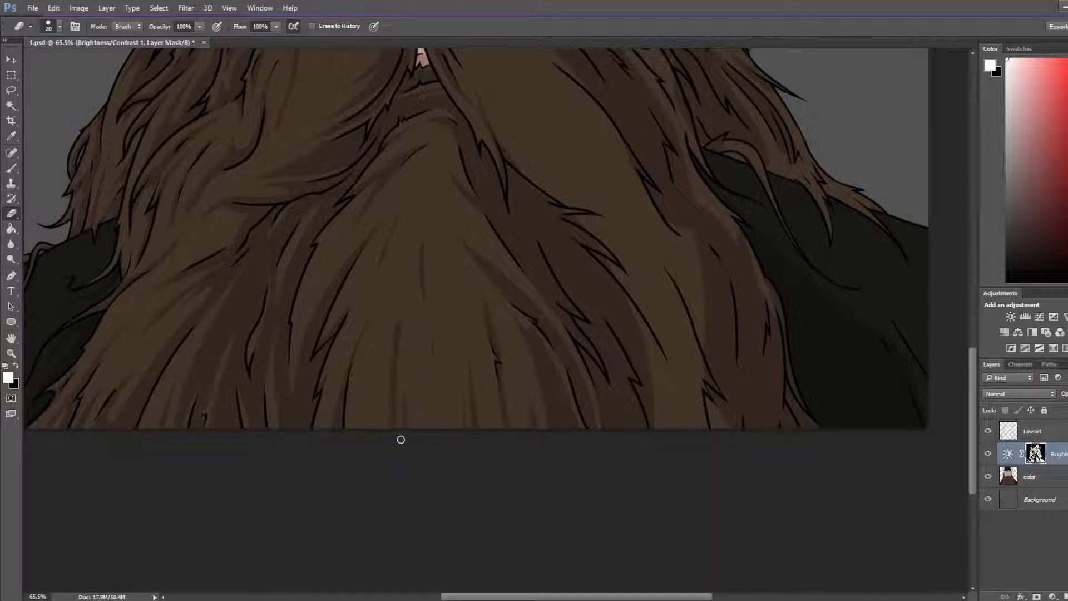
drag(407, 327, 401, 436)
key(b)
key(e)
key(b)
key(e)
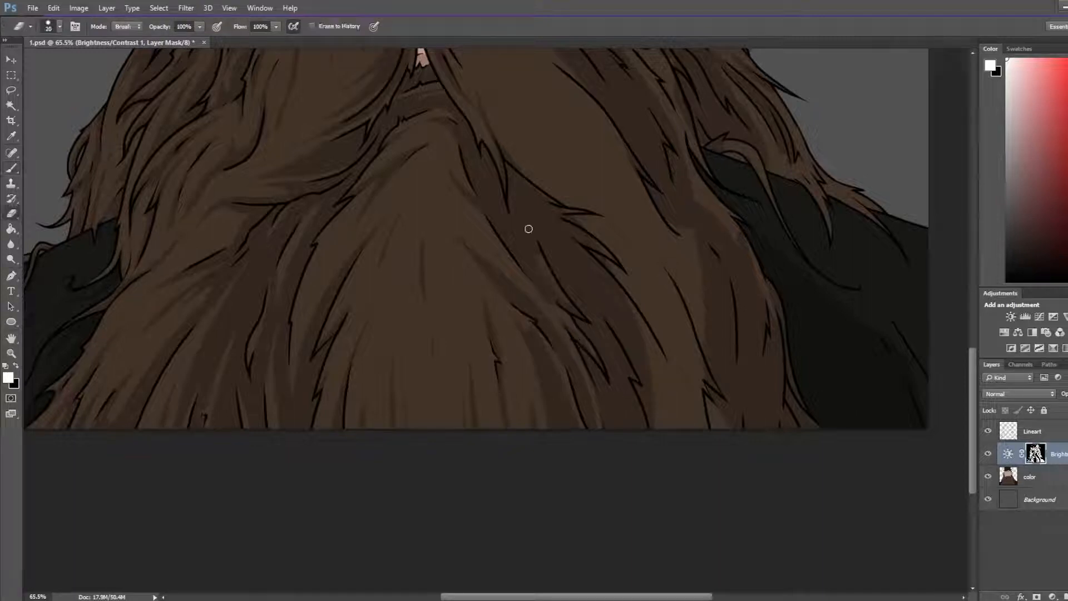
Step: Erase a light curved strand into the dark shadow below the broad moustache half and clean its edges with the brush
key(b)
key(e)
key(b)
key(e)
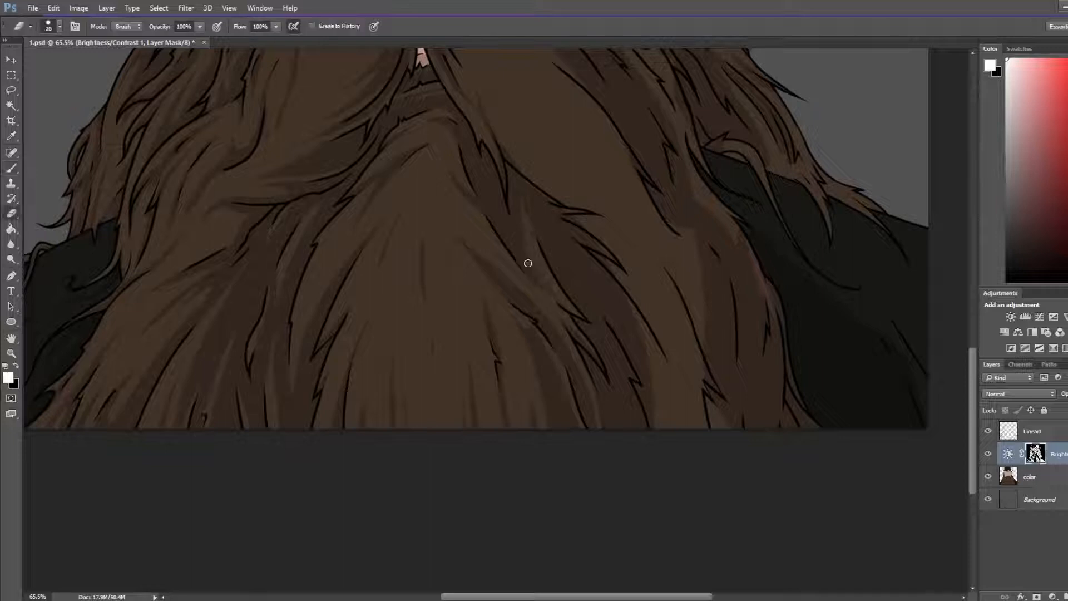
key(b)
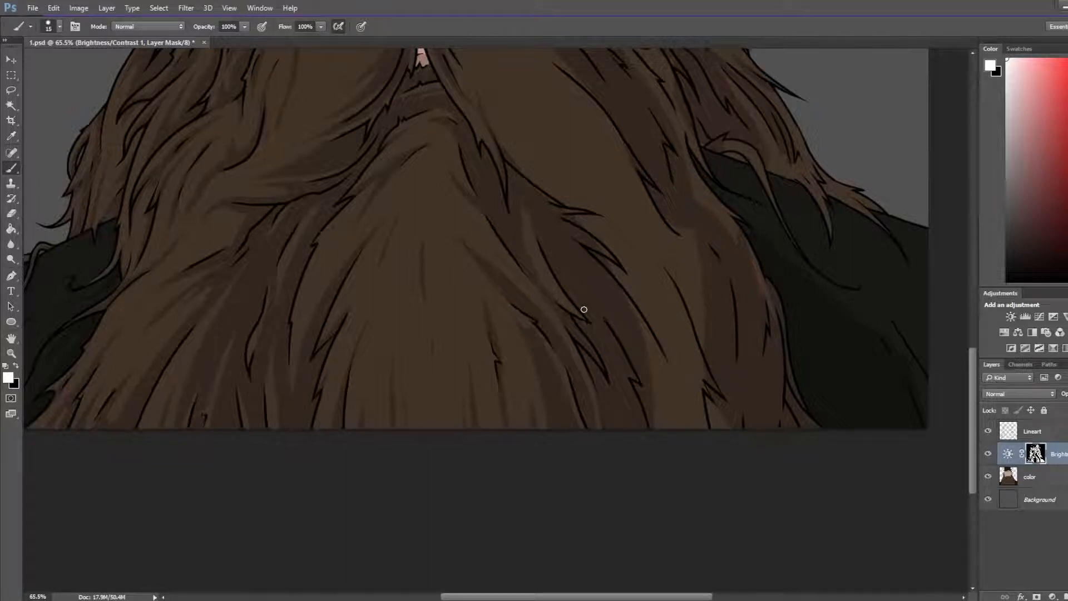
key(e)
Step: Repaint shadow along the lower part of the light curved strand and narrow it with brush and eraser touches
key(b)
mouse_move(564, 309)
mouse_down()
mouse_move(523, 185)
mouse_move(545, 273)
mouse_up()
key(e)
key(b)
key(e)
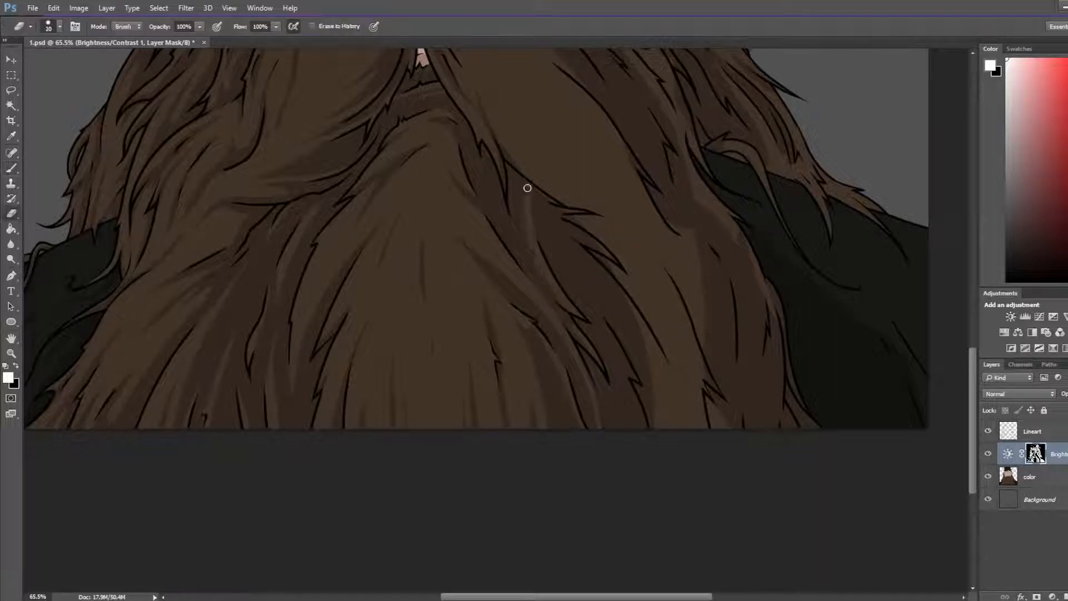
Step: Lengthen the light strand upward toward the moustache's lower edge and repaint the shadow beside it
drag(526, 187, 544, 233)
key(b)
drag(521, 186, 559, 273)
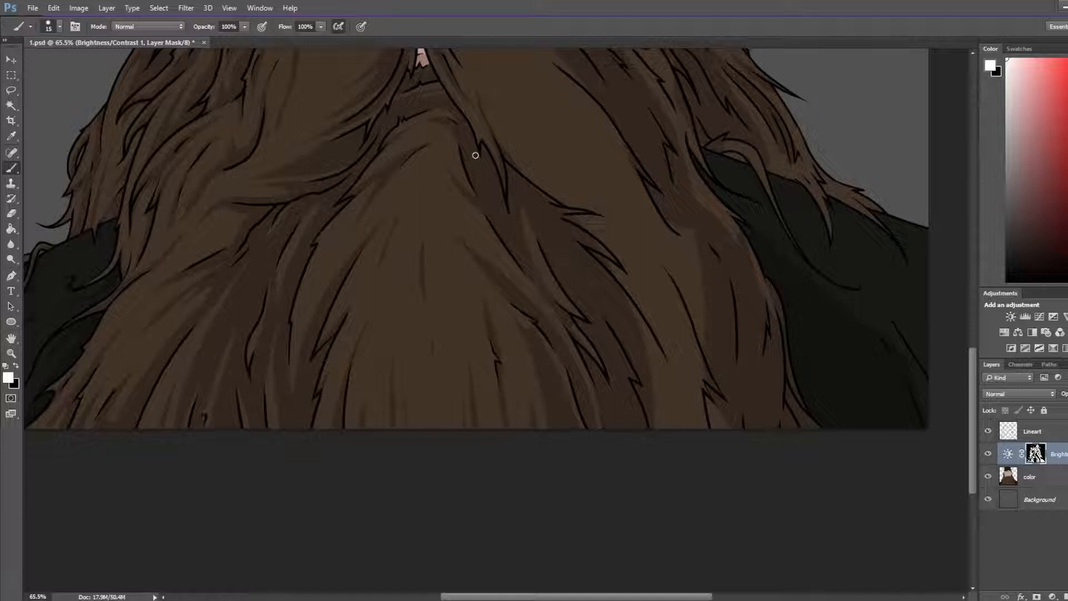
Step: Erase and retouch the shadow edge along the lower contour of the broad moustache half
key(e)
mouse_move(499, 174)
mouse_down()
mouse_move(493, 164)
mouse_move(544, 241)
mouse_up()
key(b)
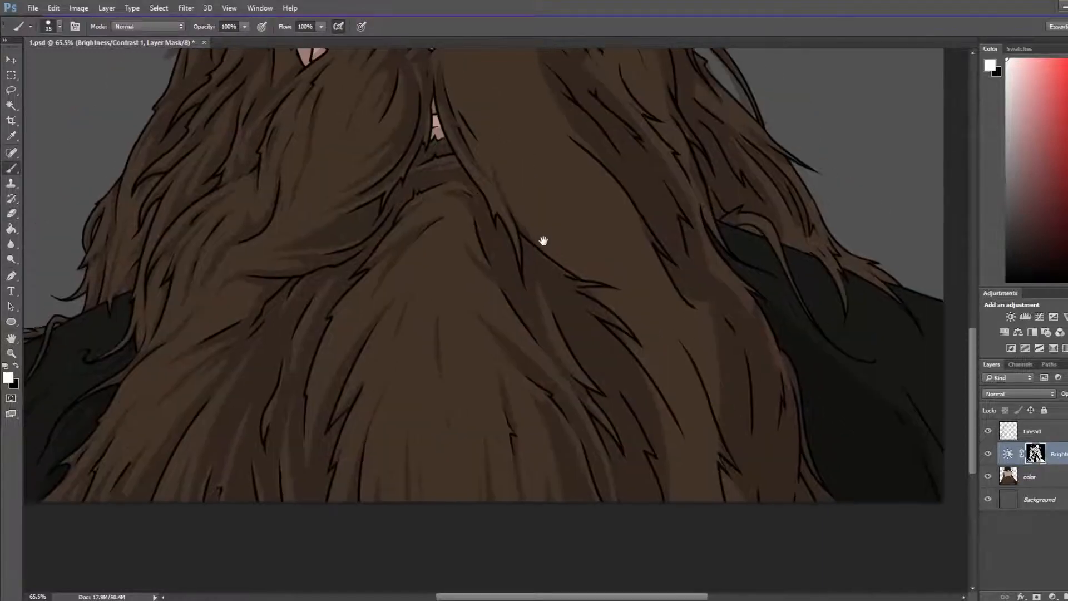
key(e)
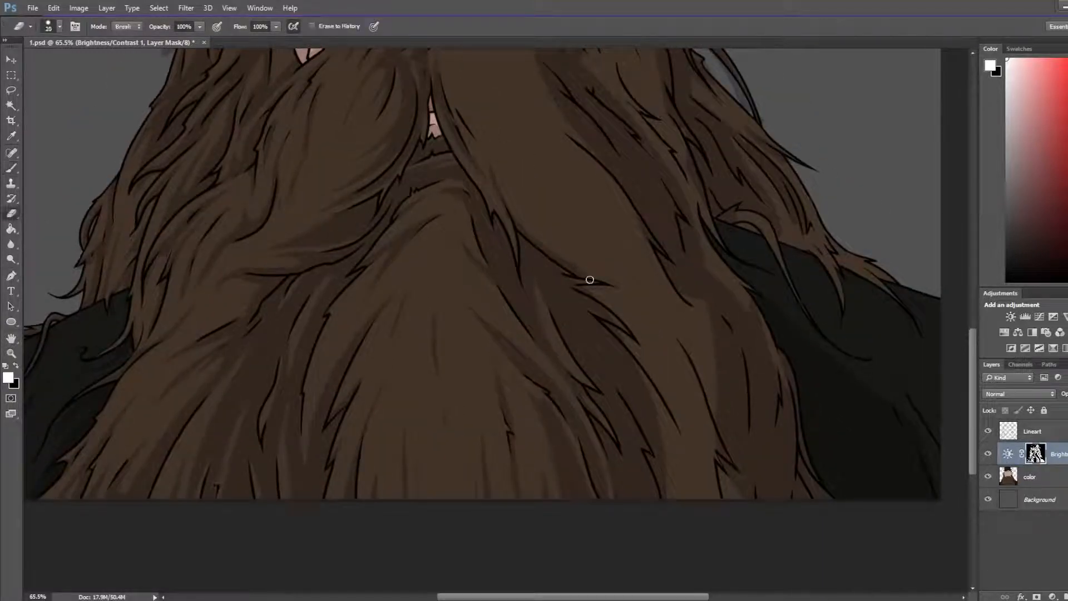
key(b)
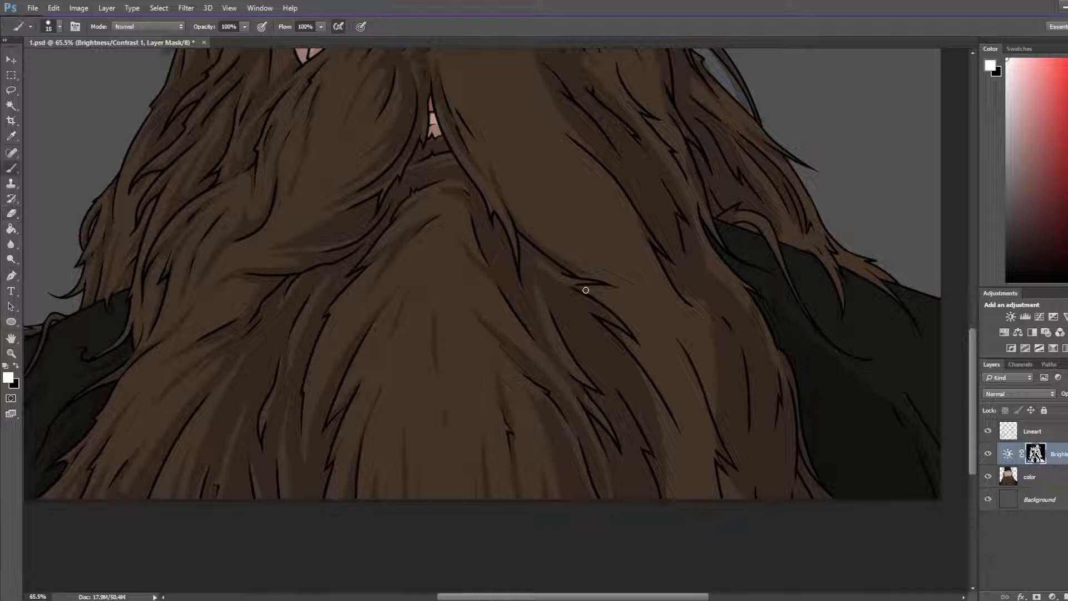
Step: Paint a short shadow strand beneath the pointed tip of the broad moustache half and trim it with the eraser
mouse_move(586, 289)
mouse_down()
mouse_move(629, 302)
mouse_move(616, 299)
mouse_up()
key(e)
key(b)
key(e)
key(b)
key(e)
Step: View the whole illustration and flip the canvas horizontally
scroll(602, 310, down, 3)
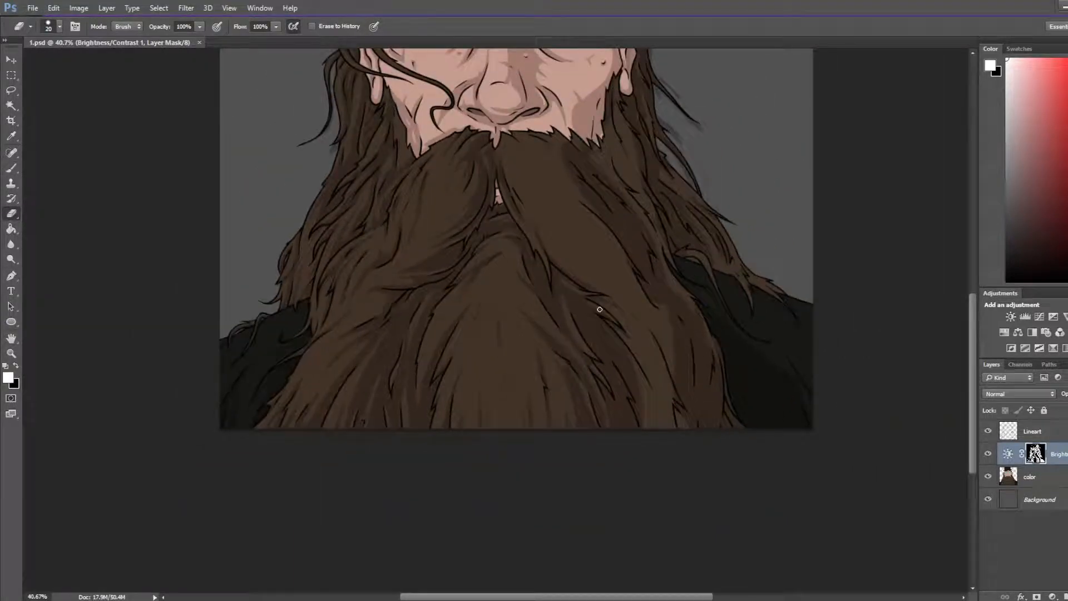
scroll(441, 227, down, 3)
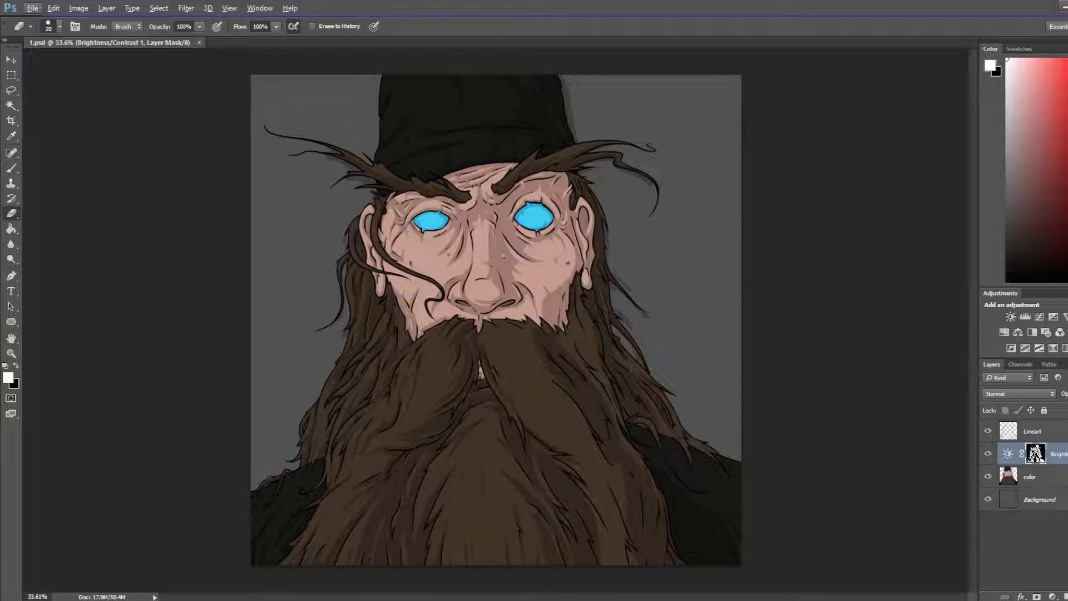
key(alt)
scroll(446, 270, down, 5)
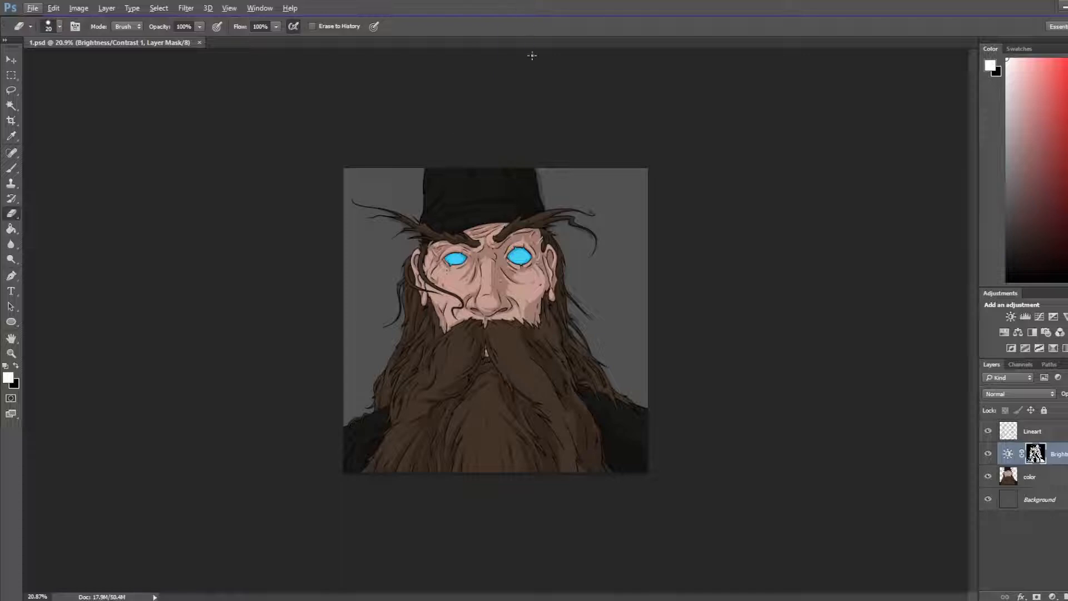
key(ctrl+shift+h)
Step: Touch up the shadow around the notched hair tip at the lower side of the beard with brush and eraser
scroll(436, 489, up, 8)
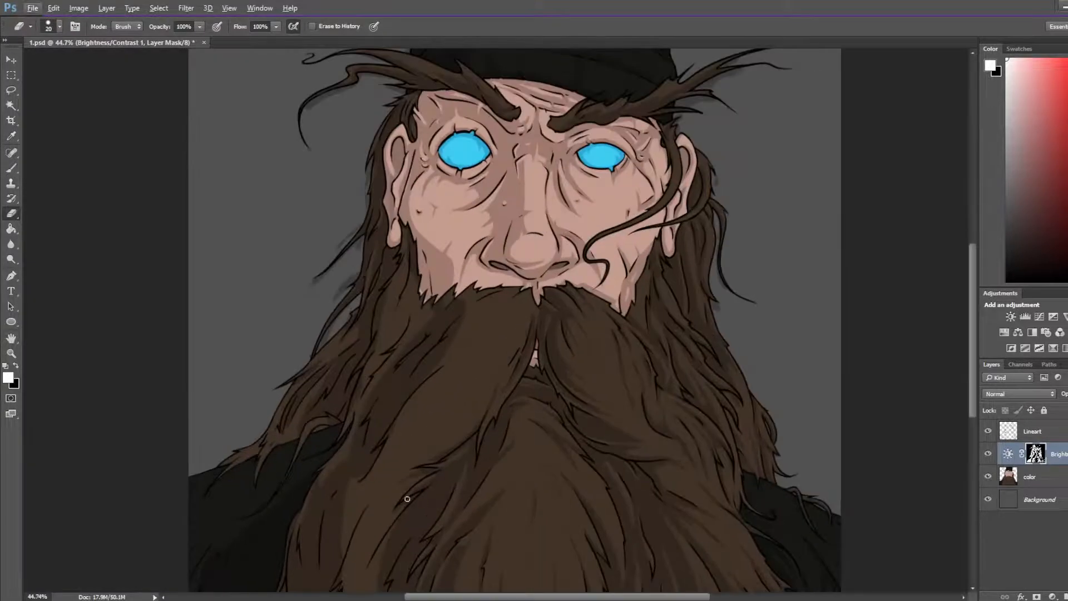
scroll(407, 499, down, 4)
scroll(400, 353, up, 3)
key(b)
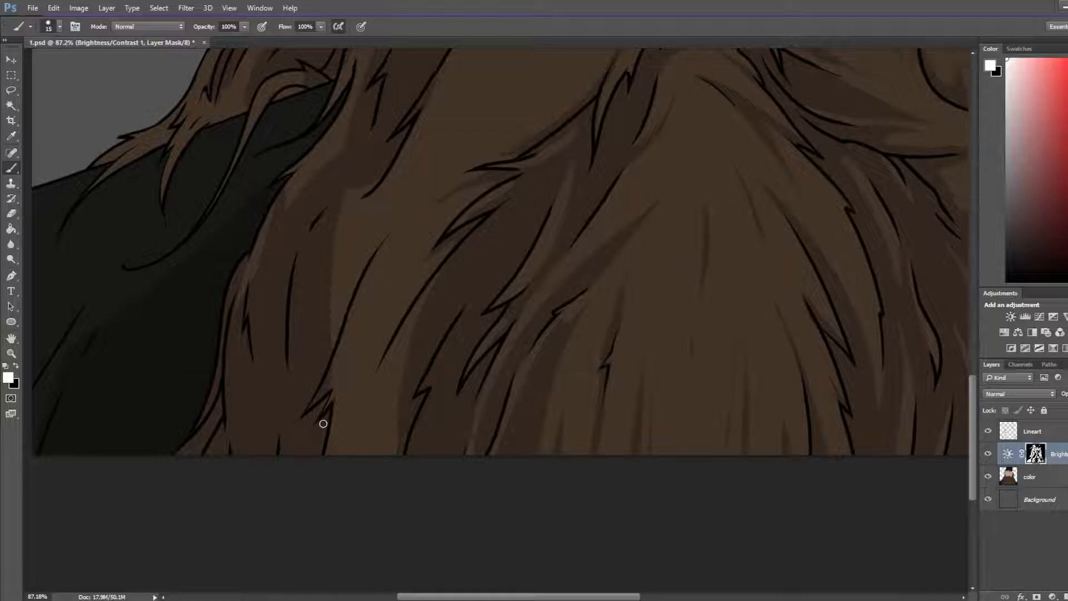
key(e)
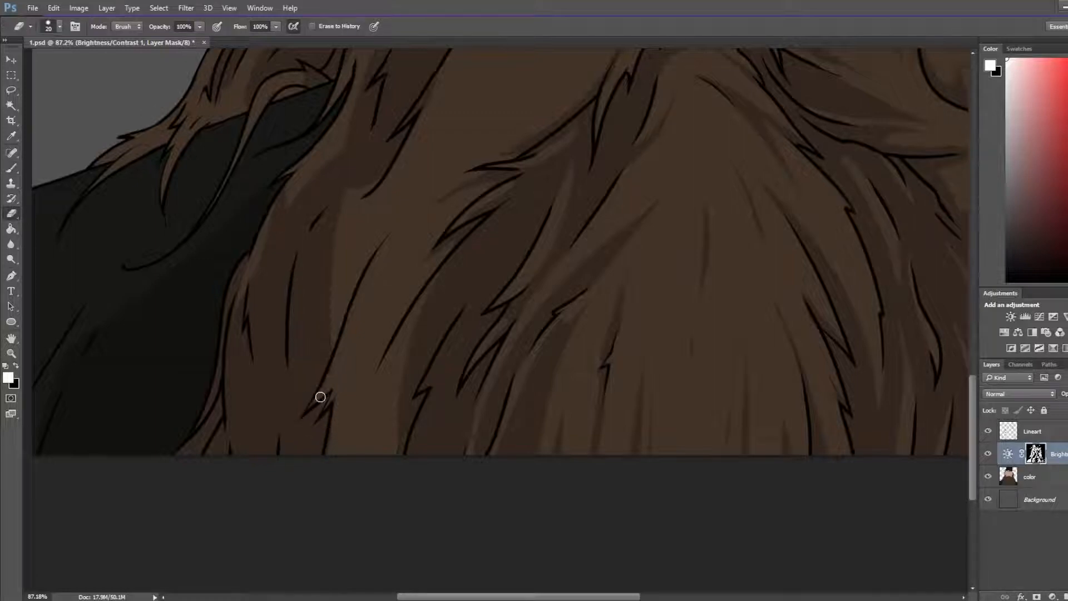
drag(329, 385, 319, 406)
key(b)
key(e)
key(b)
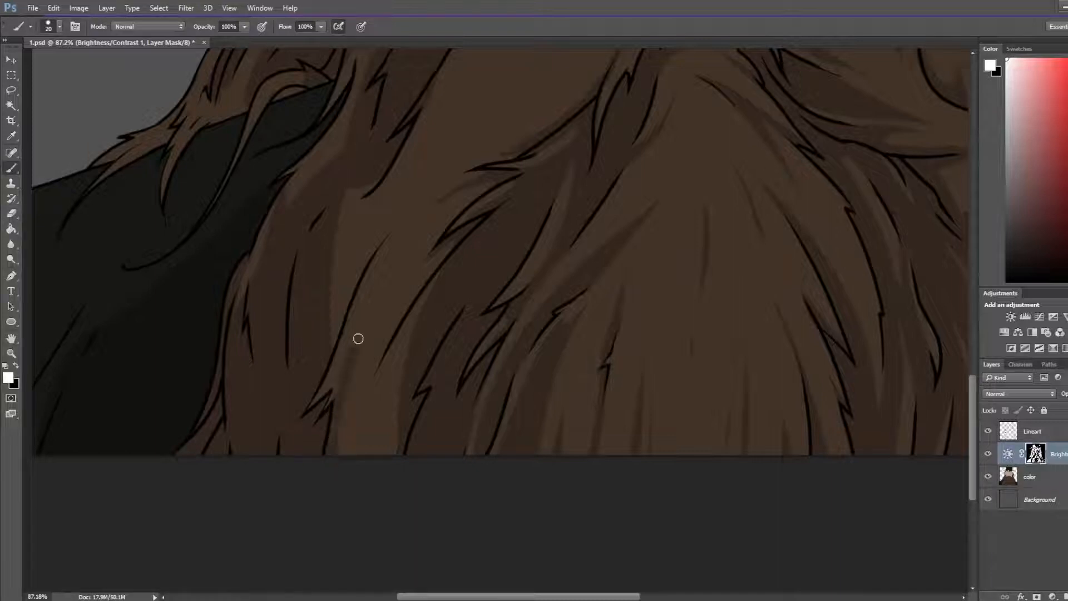
key(e)
key(b)
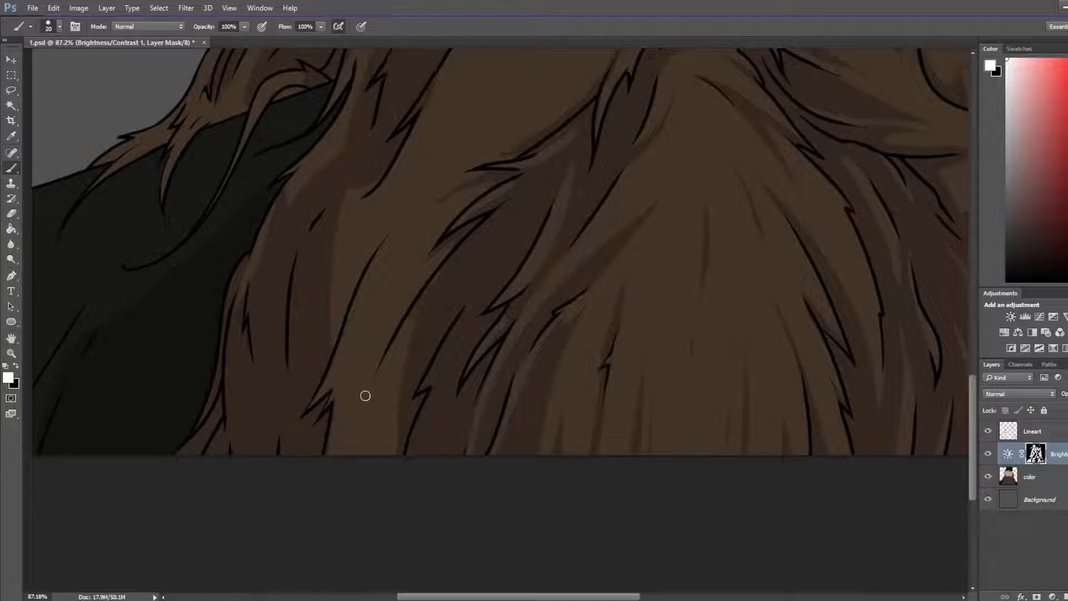
Step: Paint a curved shadow strand rising from the beard's lower edge beside the notched tip and narrow it with the eraser
drag(351, 450, 391, 347)
key(e)
drag(351, 450, 369, 379)
key(b)
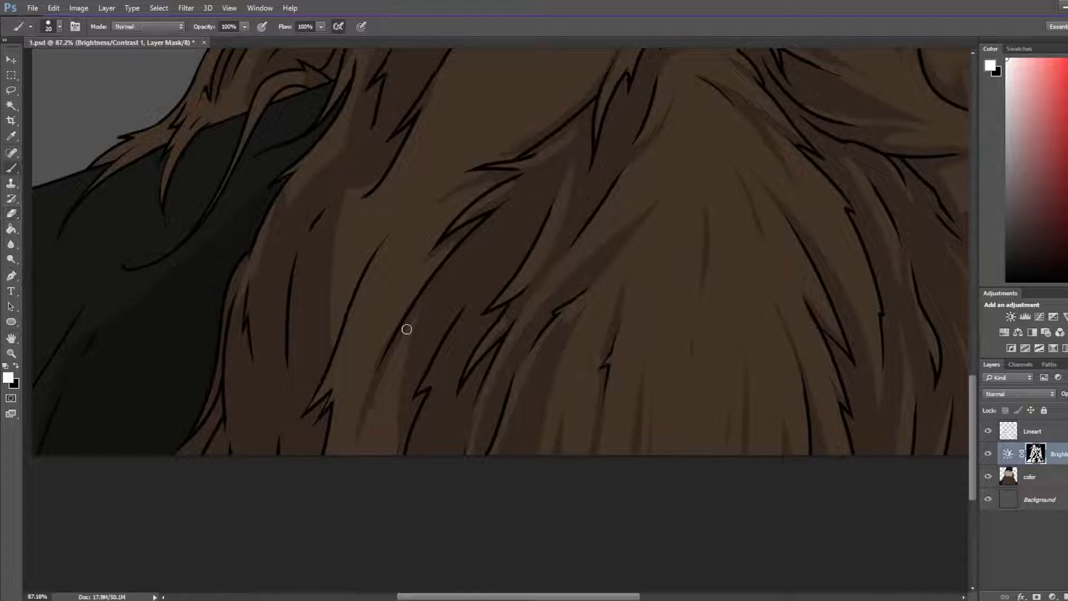
key(e)
key(b)
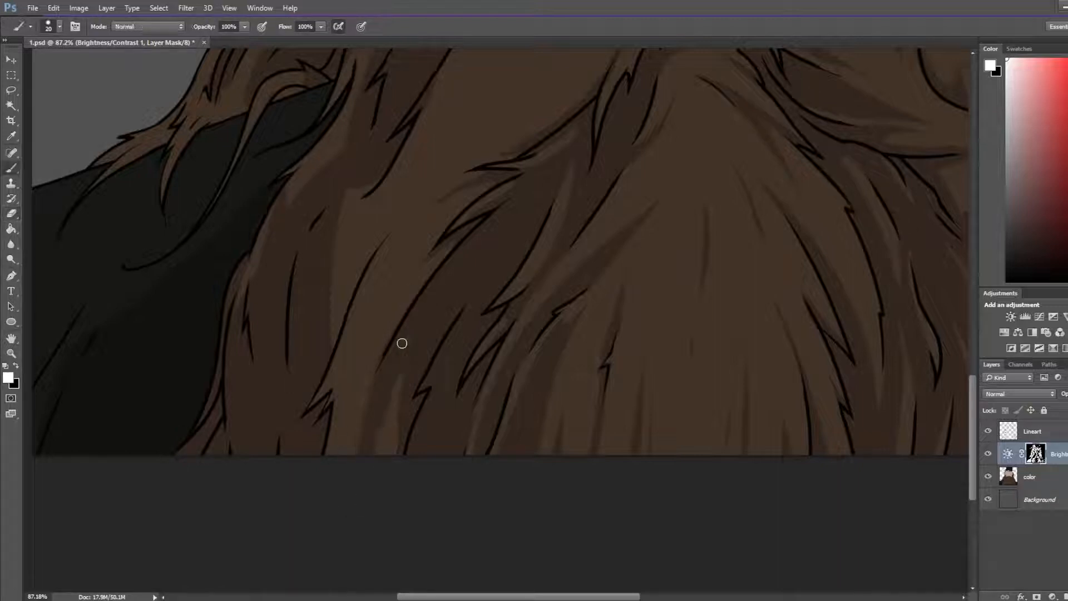
Step: Erase thin light strands into the dark lower beard section beside the new shadow strand and repaint their edges
key(e)
key(b)
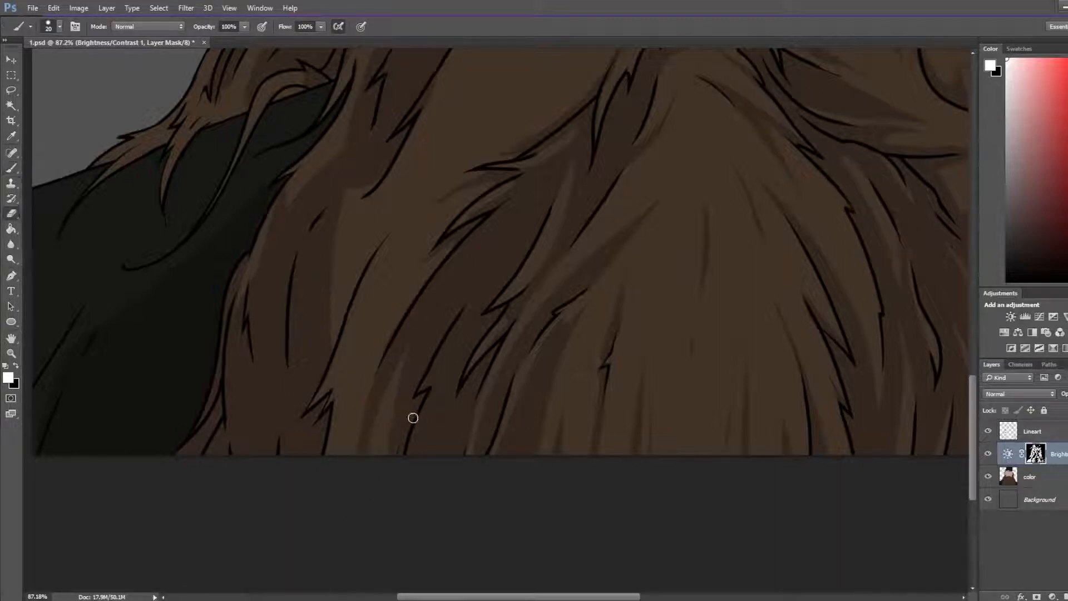
key(e)
key(b)
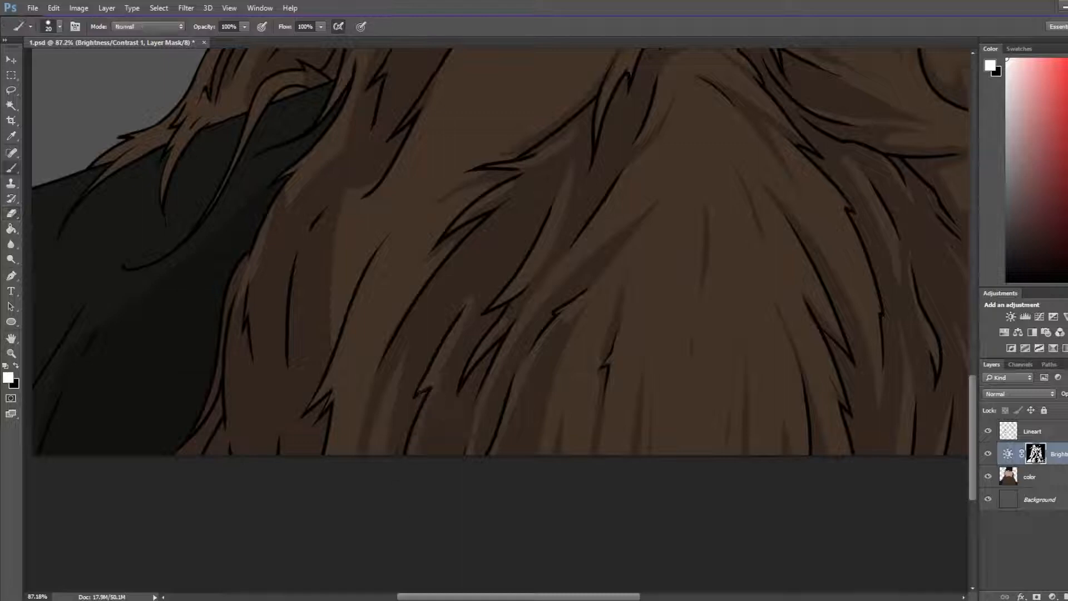
drag(457, 301, 394, 402)
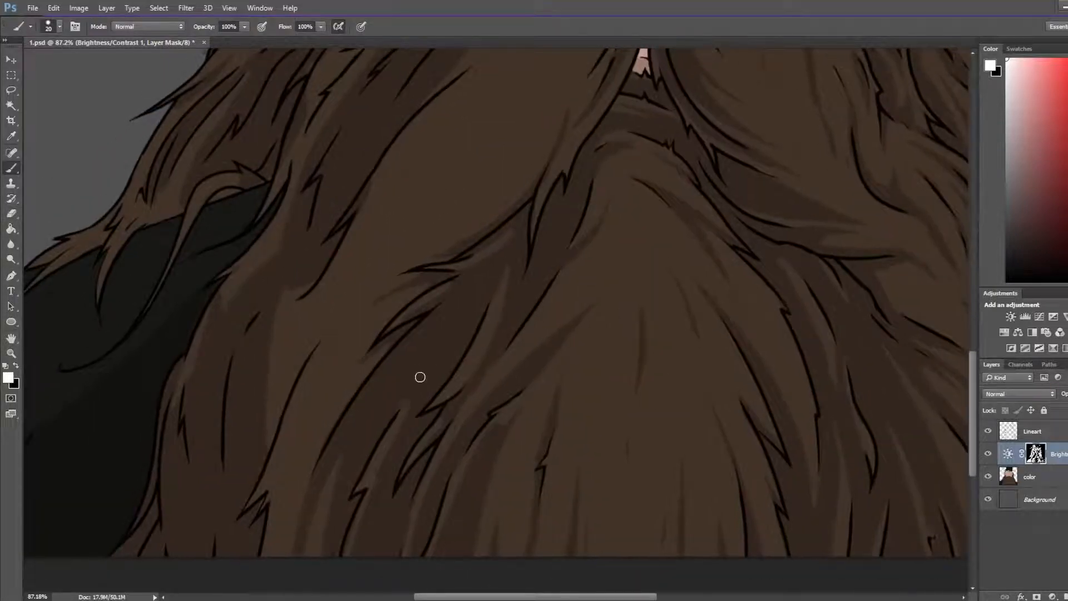
Step: Paint a shadow streak continuing the long hair line upward toward the broad moustache half and trim its tip
key(e)
key(b)
key(e)
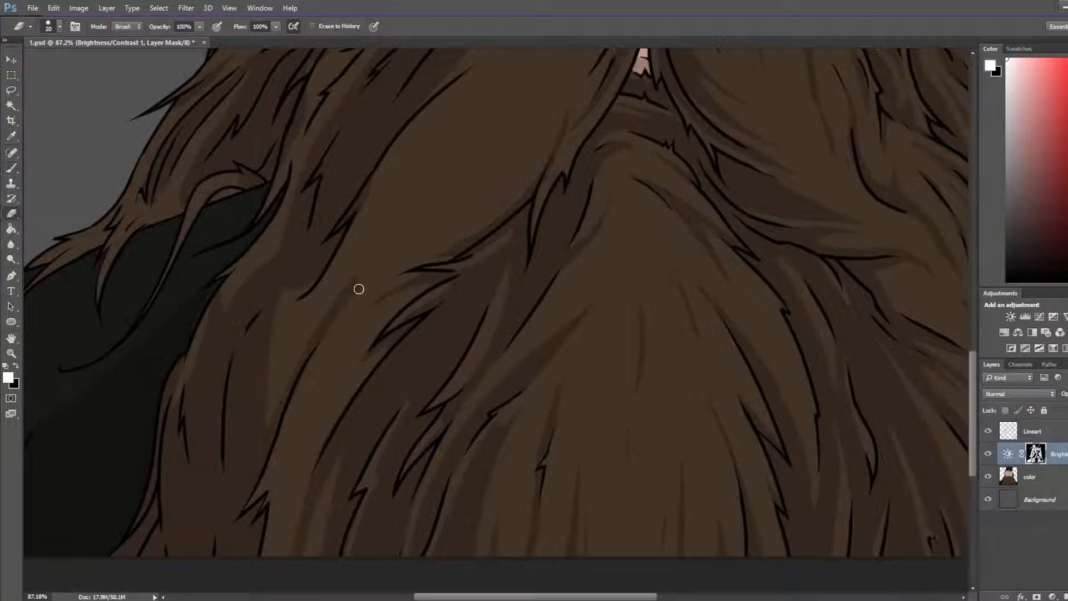
drag(335, 305, 358, 281)
key(b)
drag(272, 398, 364, 262)
key(e)
key(ctrl+z)
Step: Repaint the shadow streak as a long curve up into the broad moustache half, undoing the unwanted eraser strokes
key(b)
mouse_move(272, 419)
mouse_down()
mouse_move(357, 284)
mouse_move(466, 149)
mouse_up()
key(e)
key(ctrl+z)
key(ctrl+z)
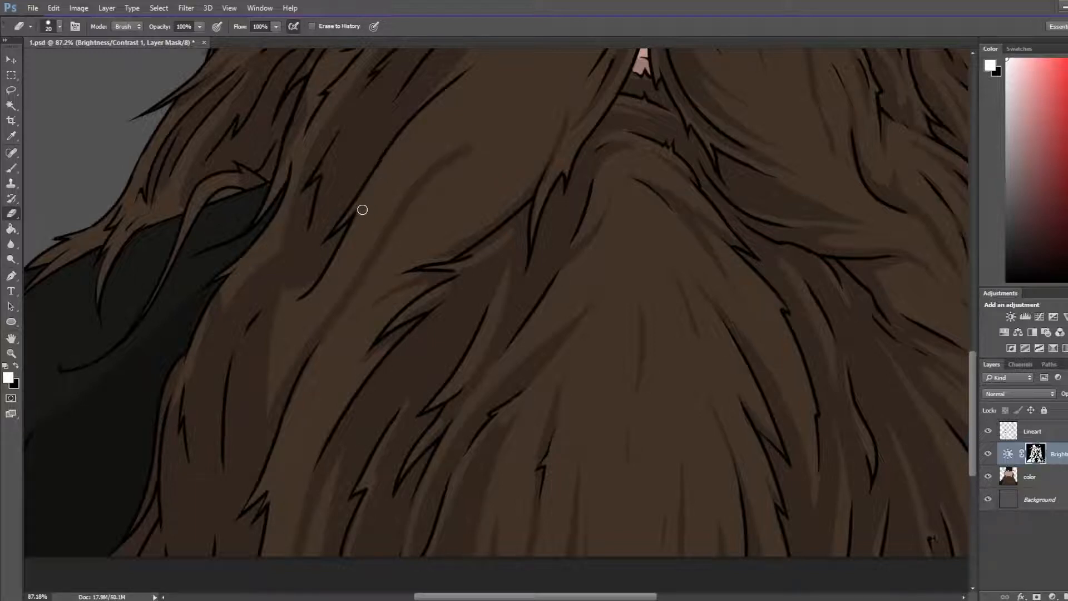
key(b)
key(e)
Step: Paint a shadow strand up from the beard's lower edge beside the notched tip and erase it down to a faint streak
drag(297, 418, 306, 336)
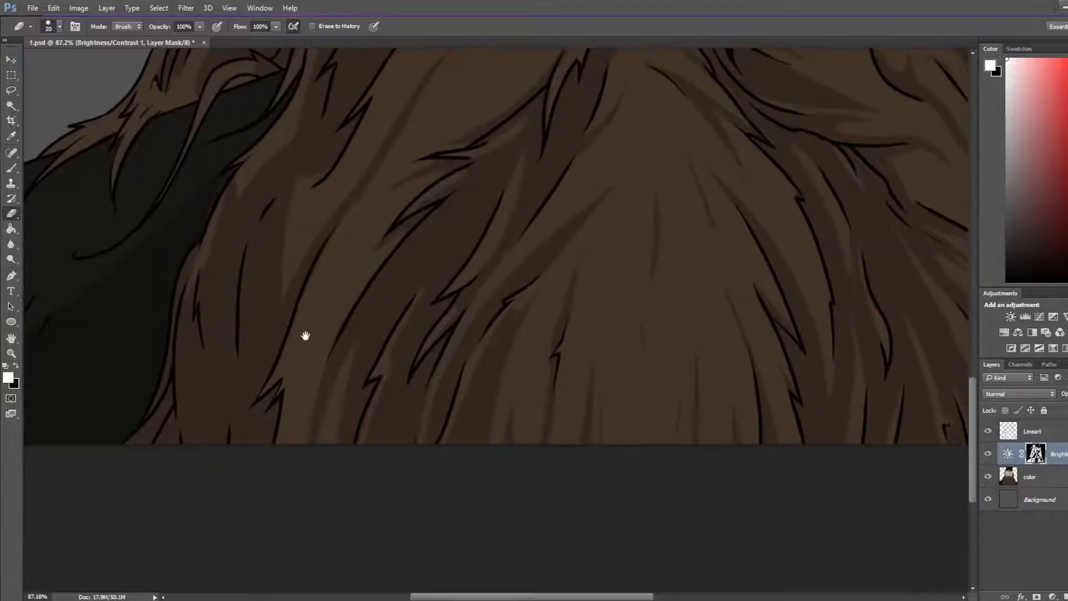
key(b)
drag(285, 449, 340, 281)
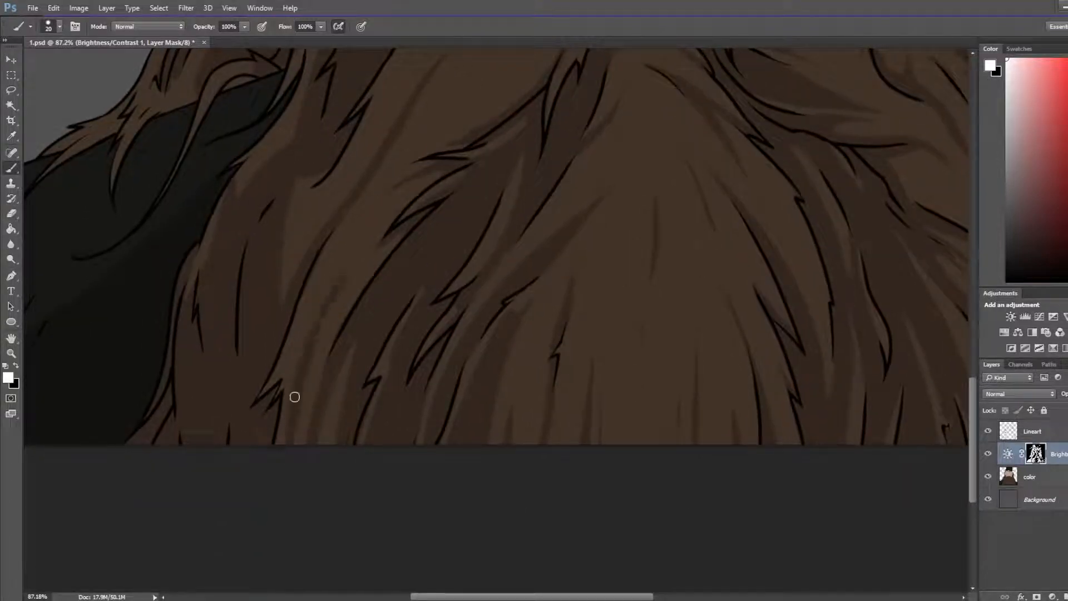
key(e)
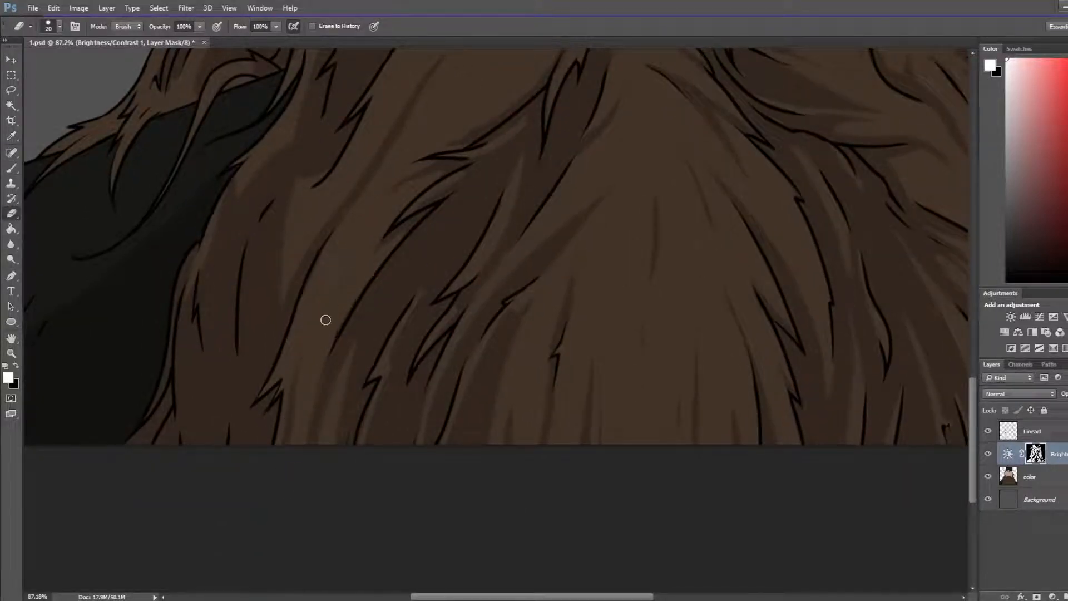
Step: Flip the canvas back horizontally and break up the dark outer beard section below the moustache with a light strand
scroll(327, 318, down, 5)
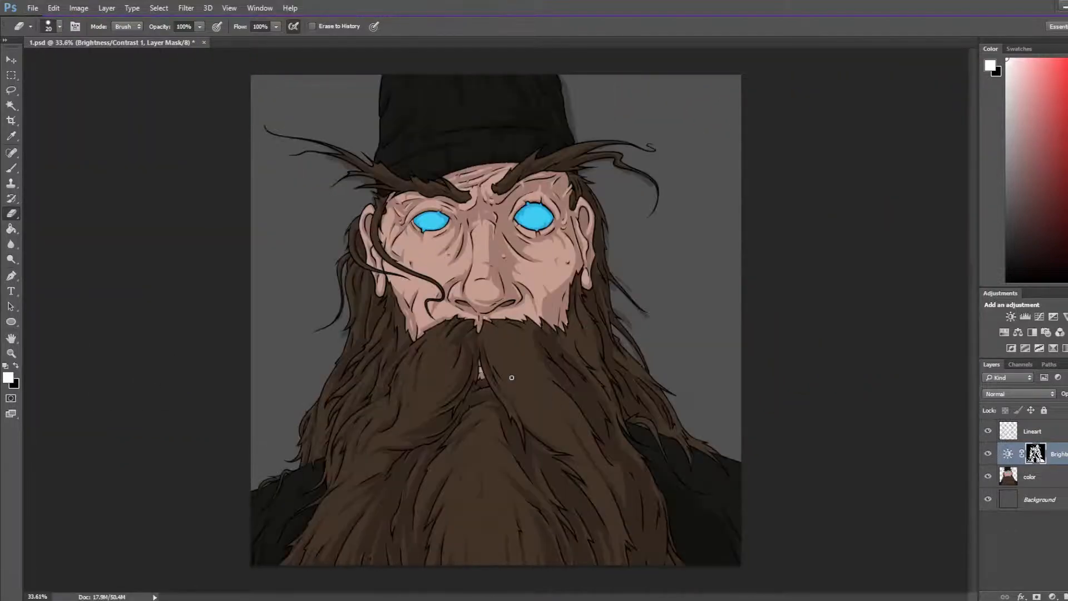
scroll(662, 412, up, 3)
drag(650, 384, 576, 181)
scroll(655, 231, up, 3)
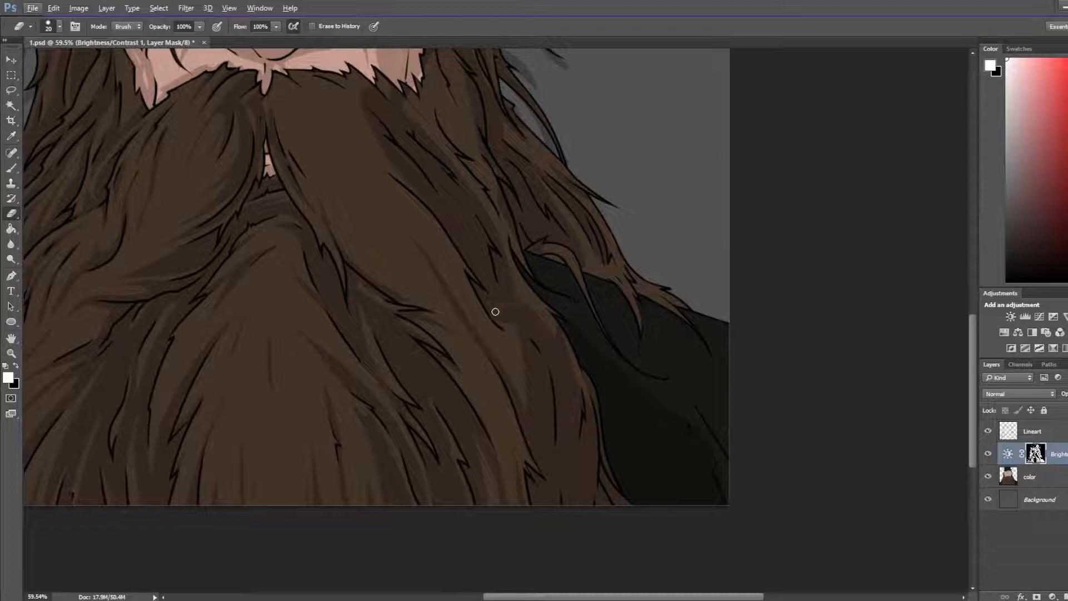
key(b)
key(e)
key(b)
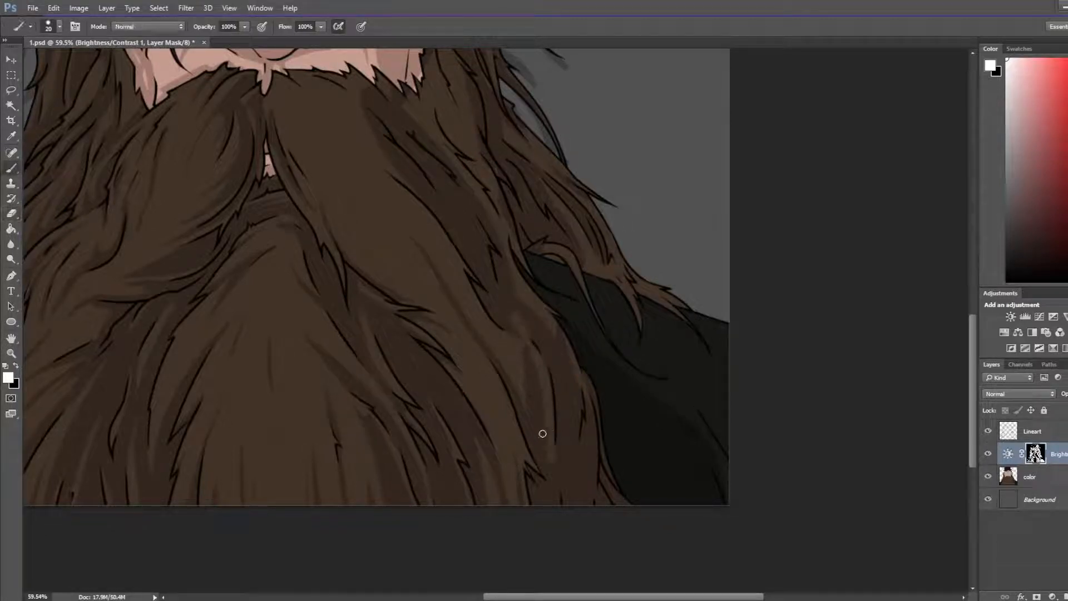
key(e)
key(b)
key(e)
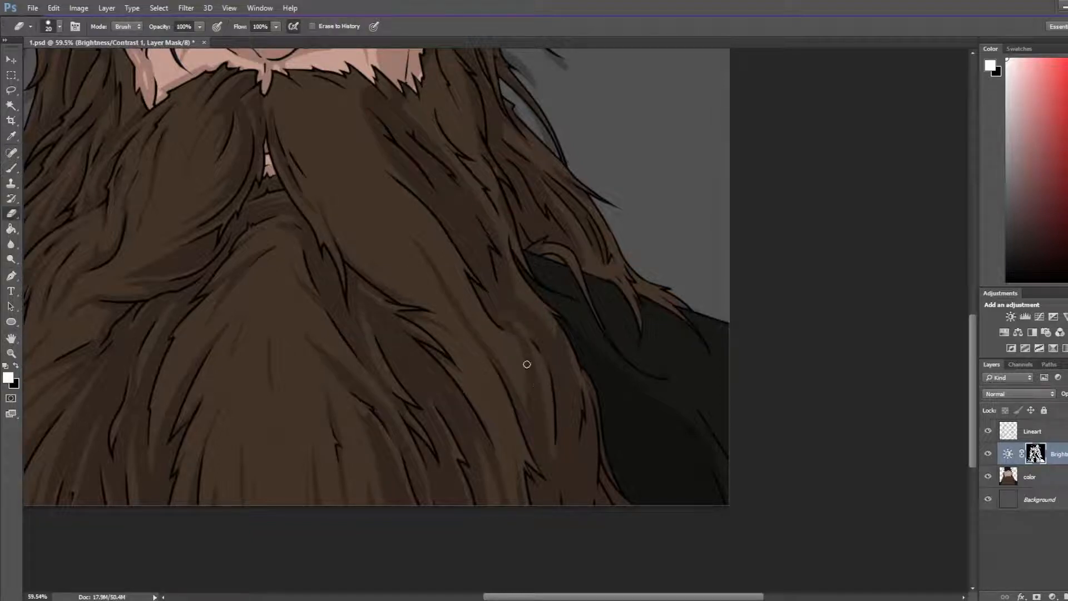
Step: Reshape the light strand in the outer beard section, alternating repainted shadow and erased streaks down its length
key(b)
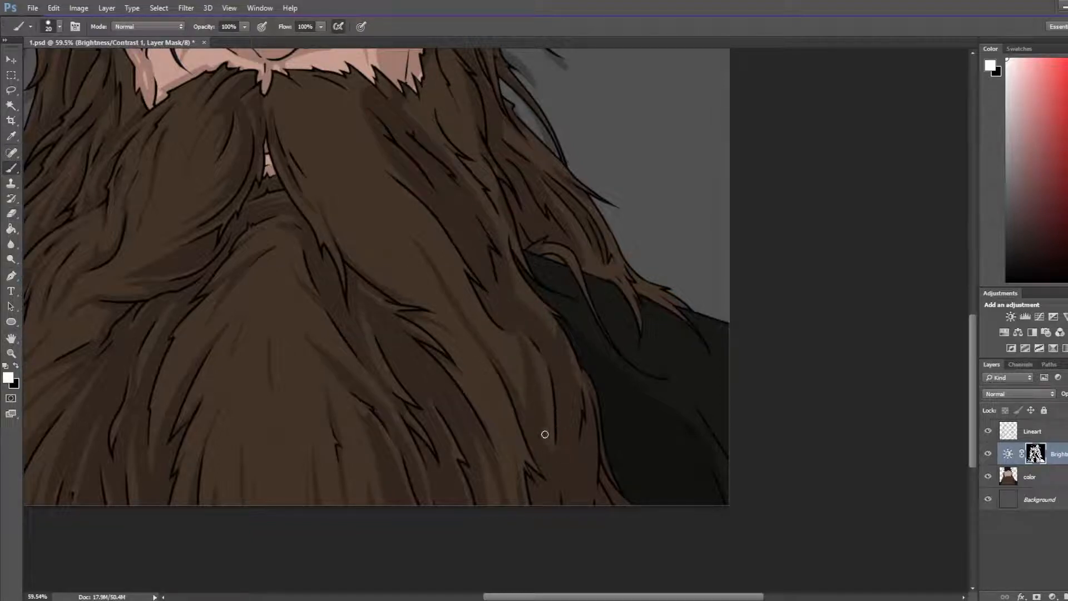
key(e)
key(b)
key(e)
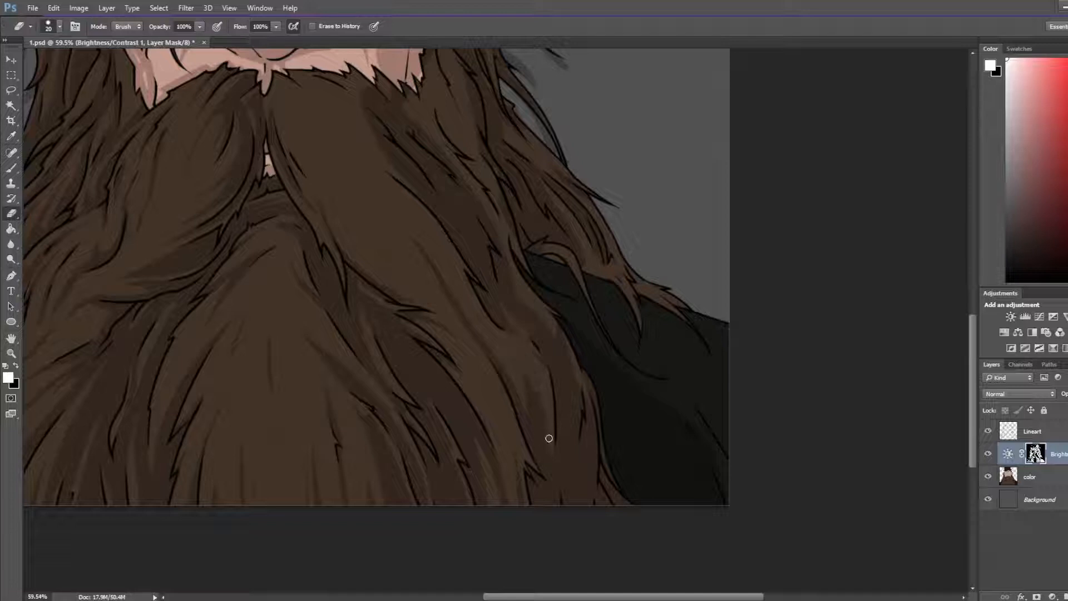
key(b)
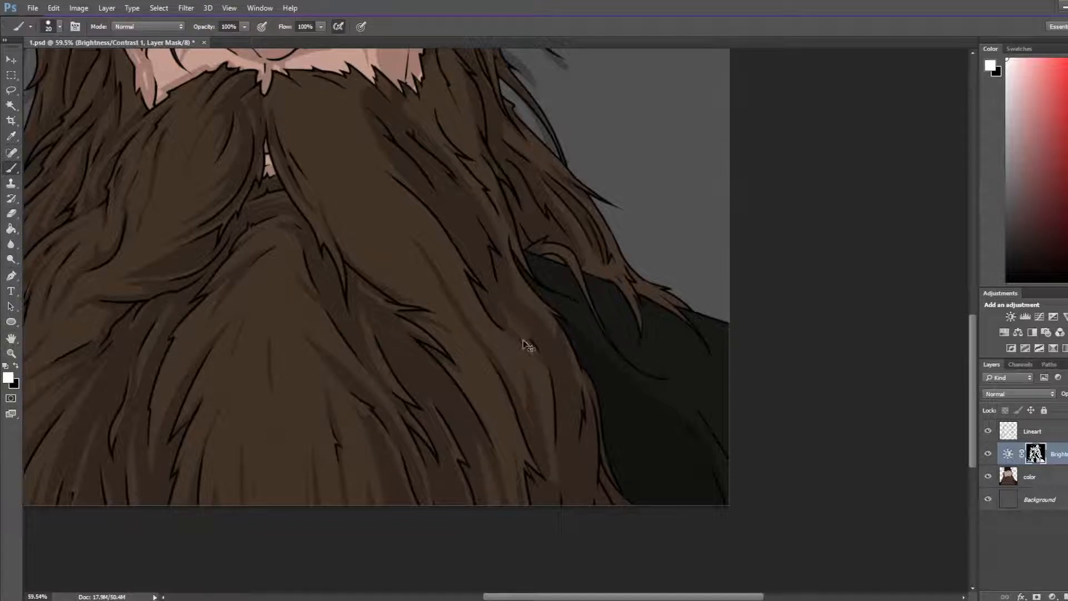
key(e)
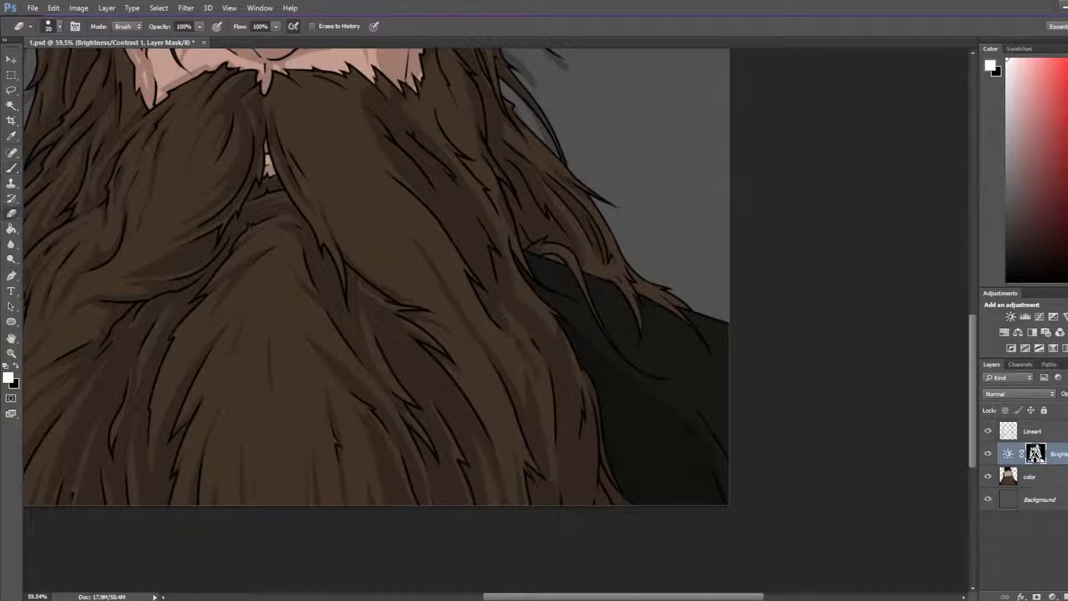
Step: Paint a shadow strand from below the moustache end down the outer beard section and thin it with the eraser
key(b)
drag(502, 309, 544, 391)
key(e)
drag(517, 325, 536, 374)
key(b)
key(e)
key(b)
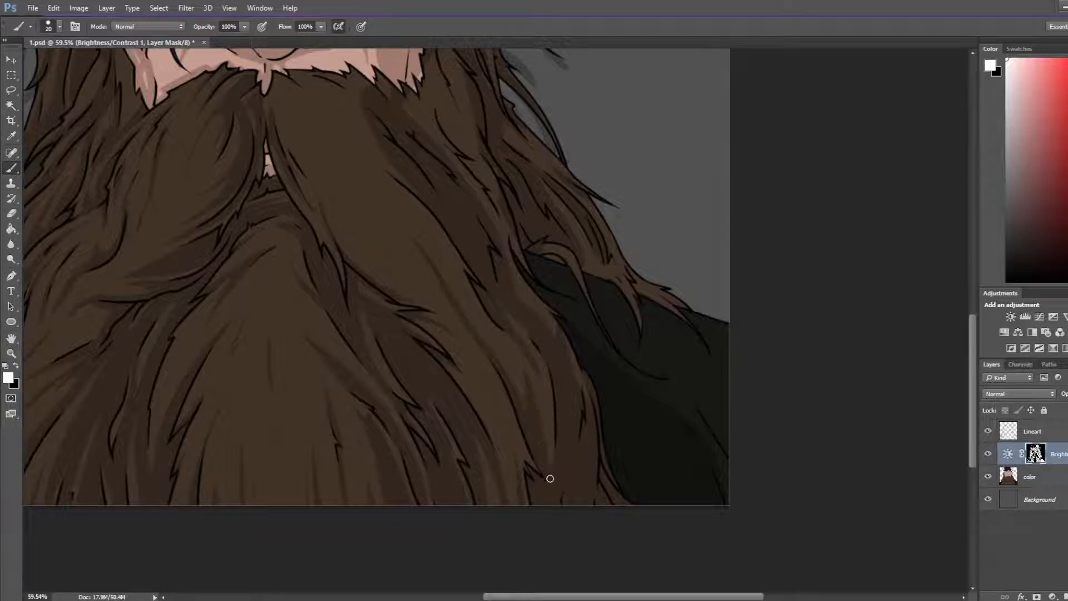
Step: Erase short light streaks into the shadow near the outer beard's lower edge and refine them with the brush
key(e)
key(b)
key(e)
key(b)
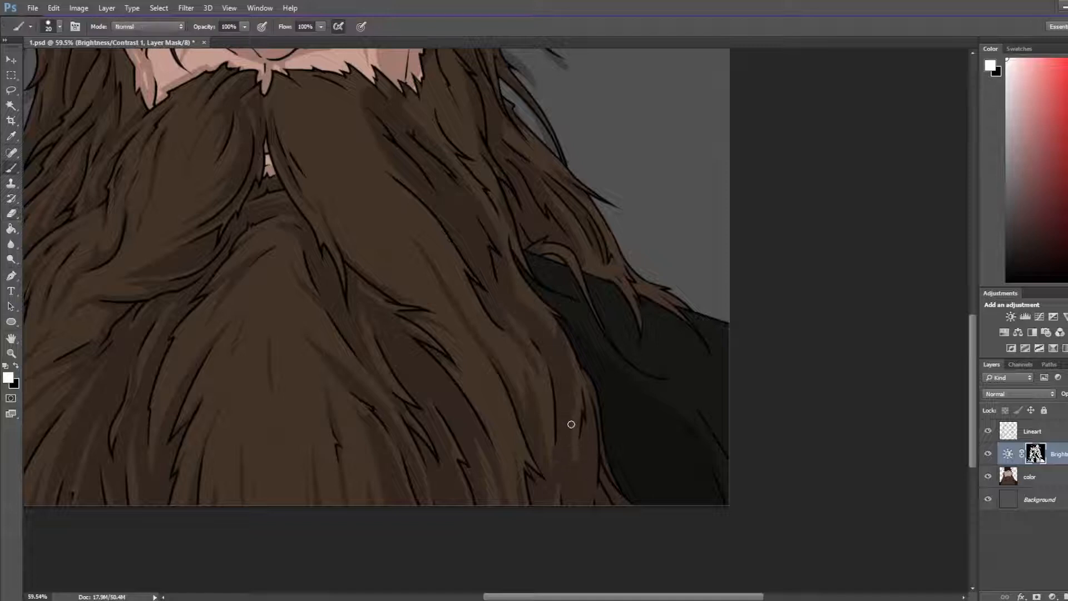
key(e)
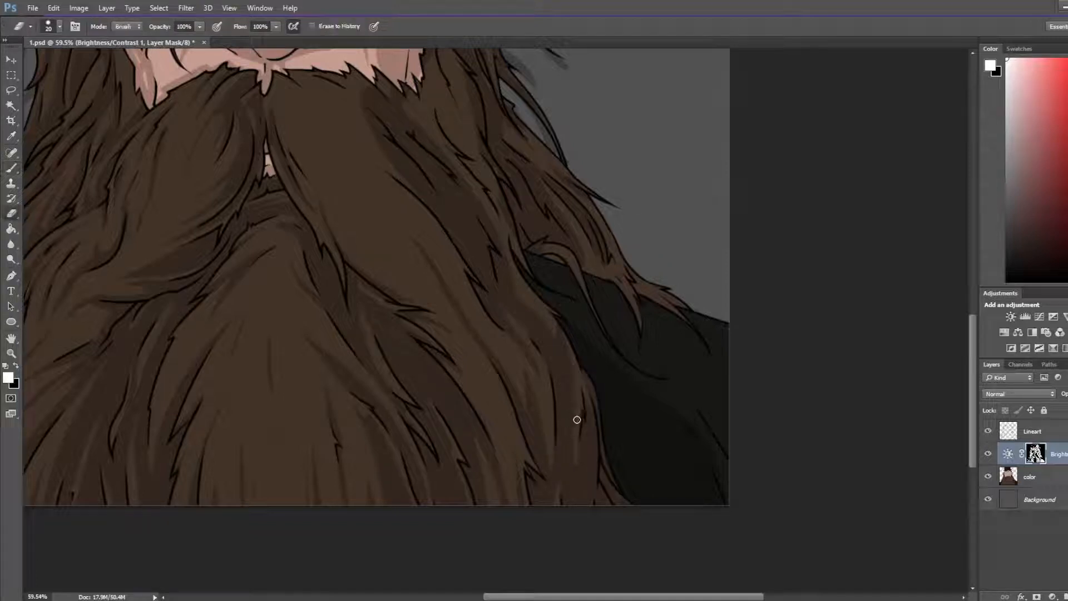
Step: Erase and repaint fine light strands along the beard's outer contour next to the dark shoulder
key(b)
key(e)
key(b)
key(e)
key(b)
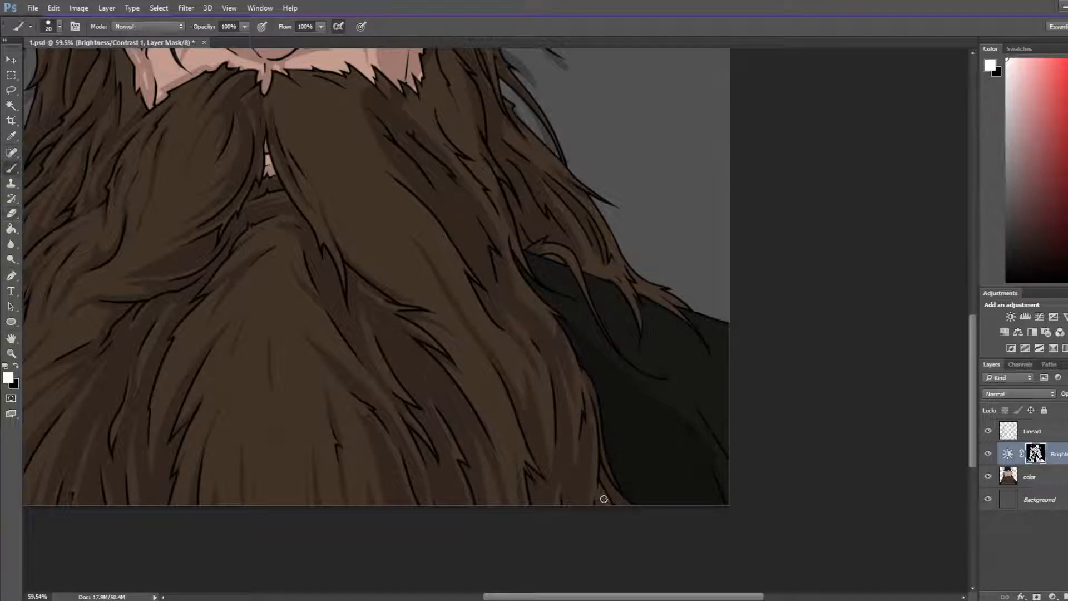
key(e)
key(b)
Step: Fit the whole illustration in view and flip the canvas horizontally
key(ctrl+0)
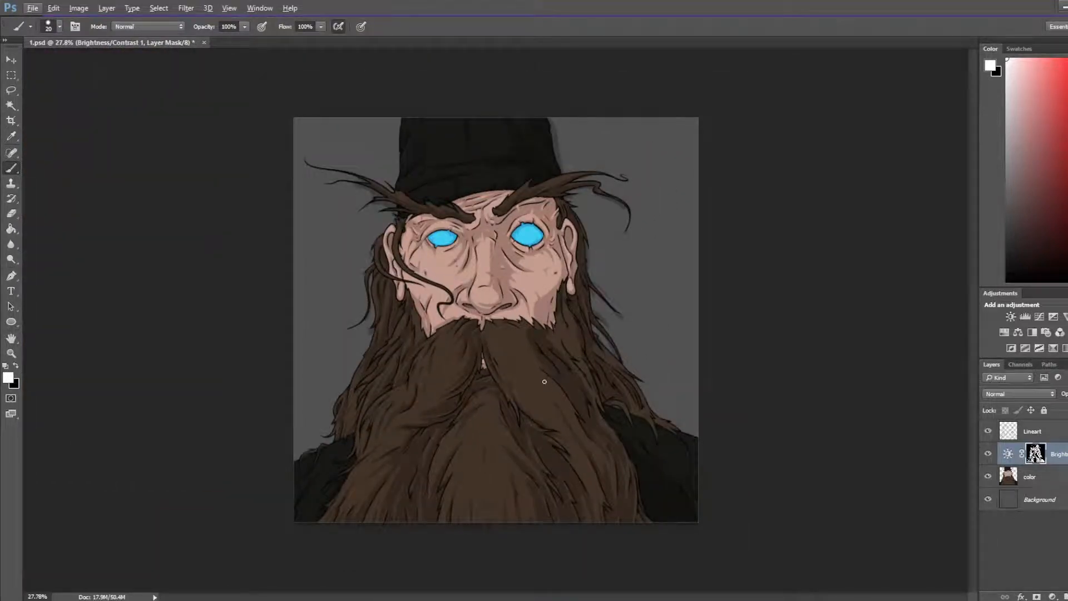
key(alt+i)
key(g)
key(h)
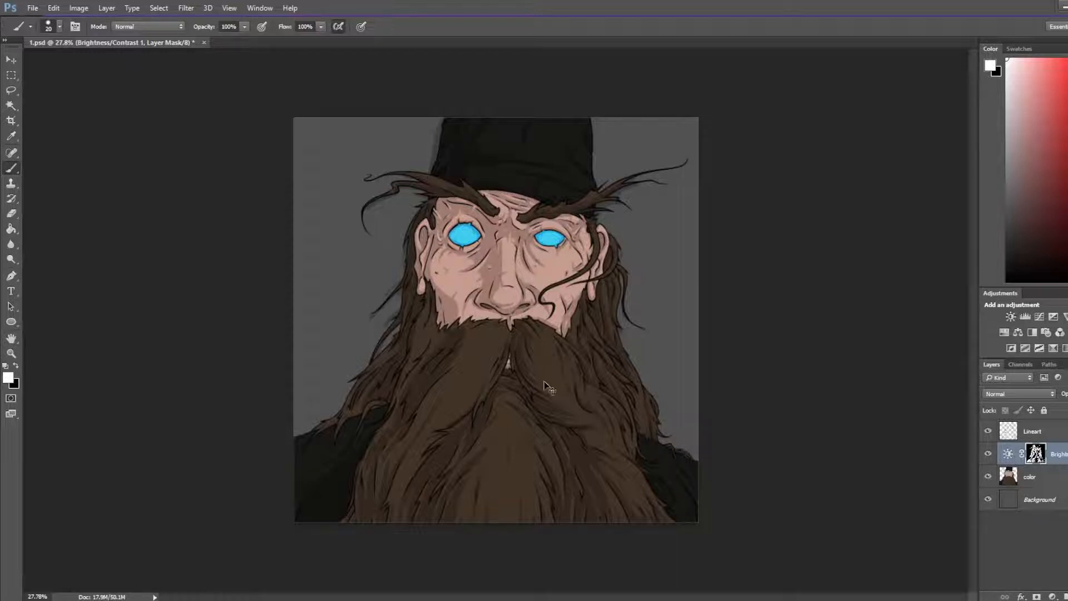
Step: Save the illustration, flip the canvas horizontally once more and save it again
key(ctrl+s)
key(ctrl+shift+h)
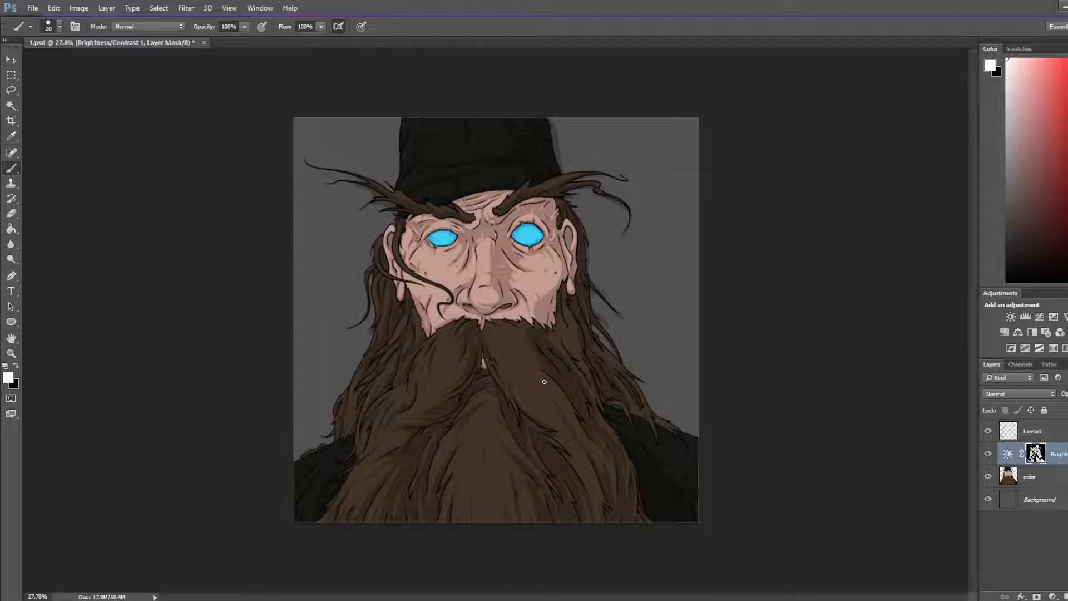
key(ctrl+s)
Step: Paint a long curved shadow strand from the moustache's upper edge beside the nose down its middle and taper it with the eraser
scroll(639, 268, up, 5)
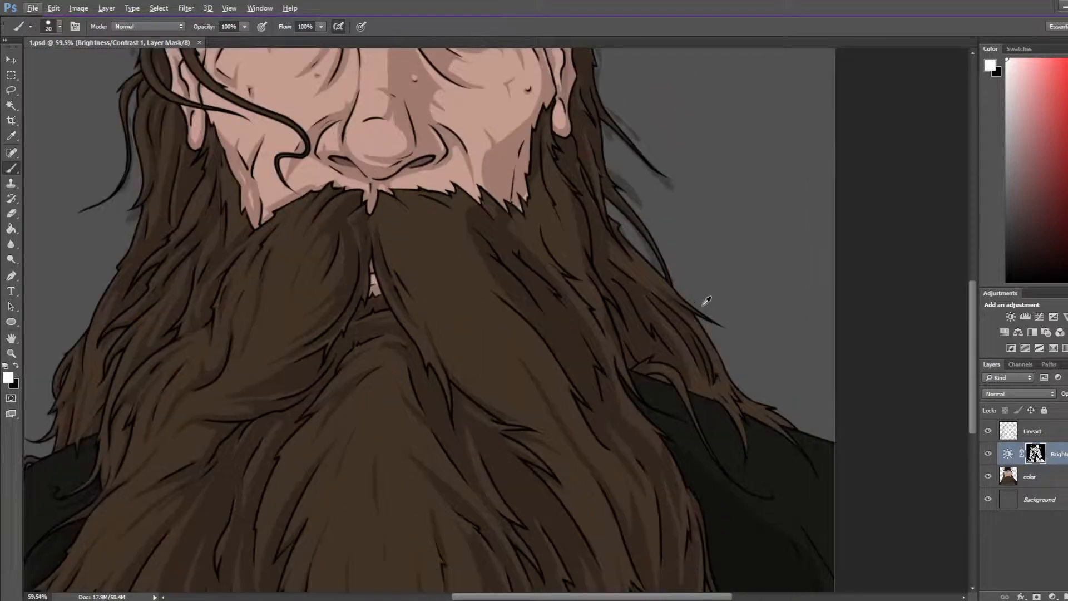
key(s)
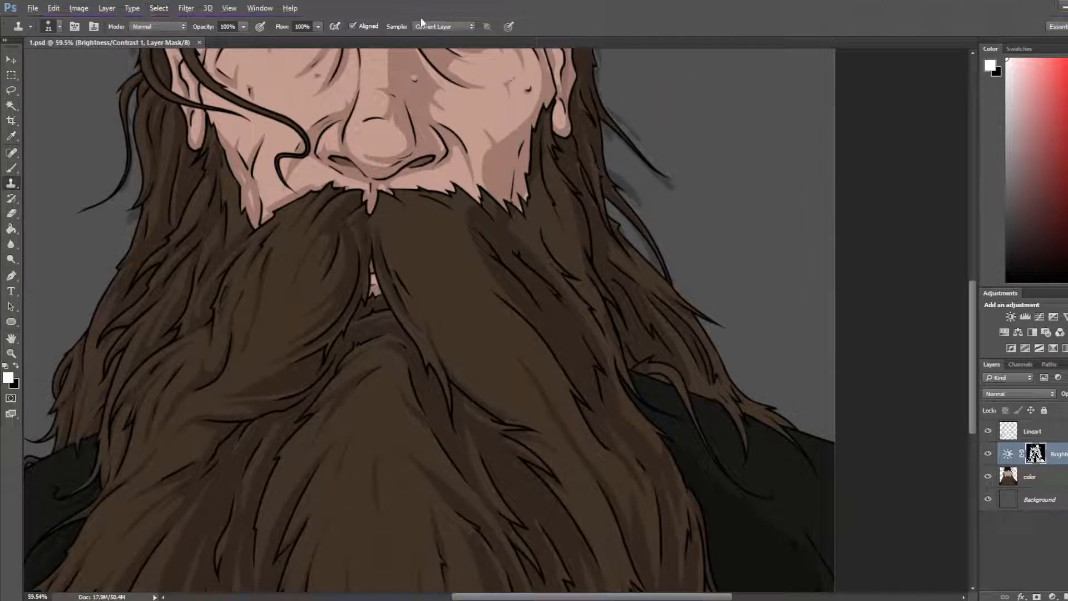
key(b)
mouse_move(399, 202)
mouse_down()
mouse_move(438, 239)
mouse_move(473, 311)
mouse_up()
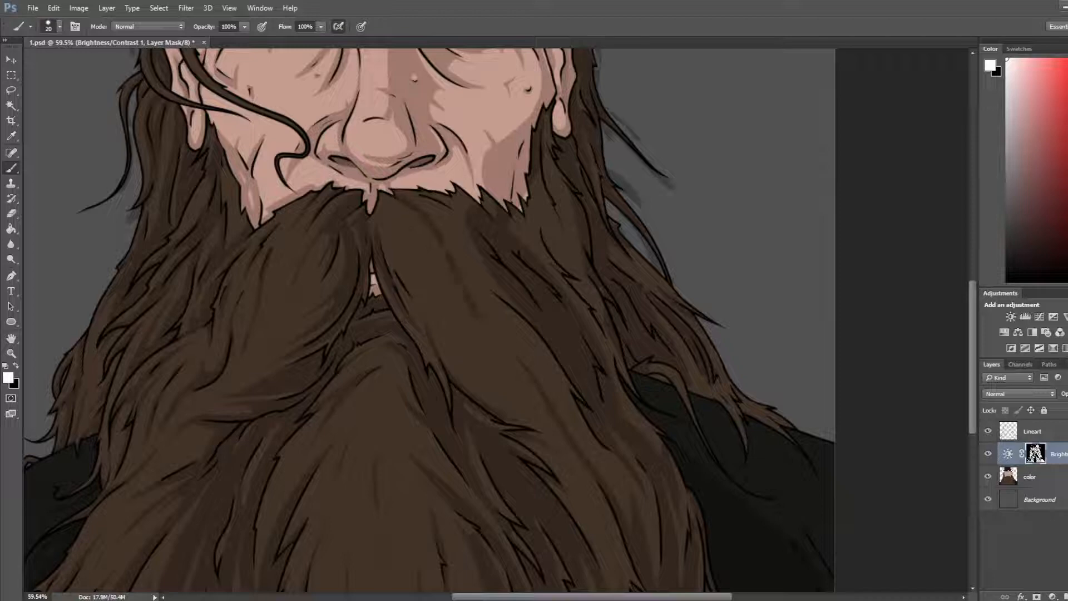
key(e)
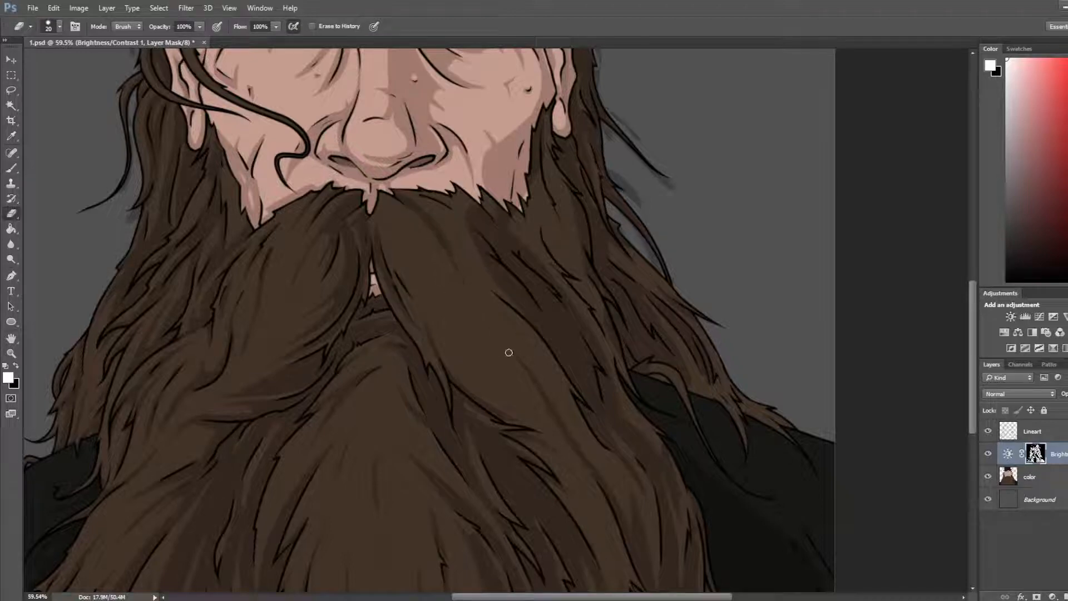
key(b)
key(e)
drag(454, 261, 519, 365)
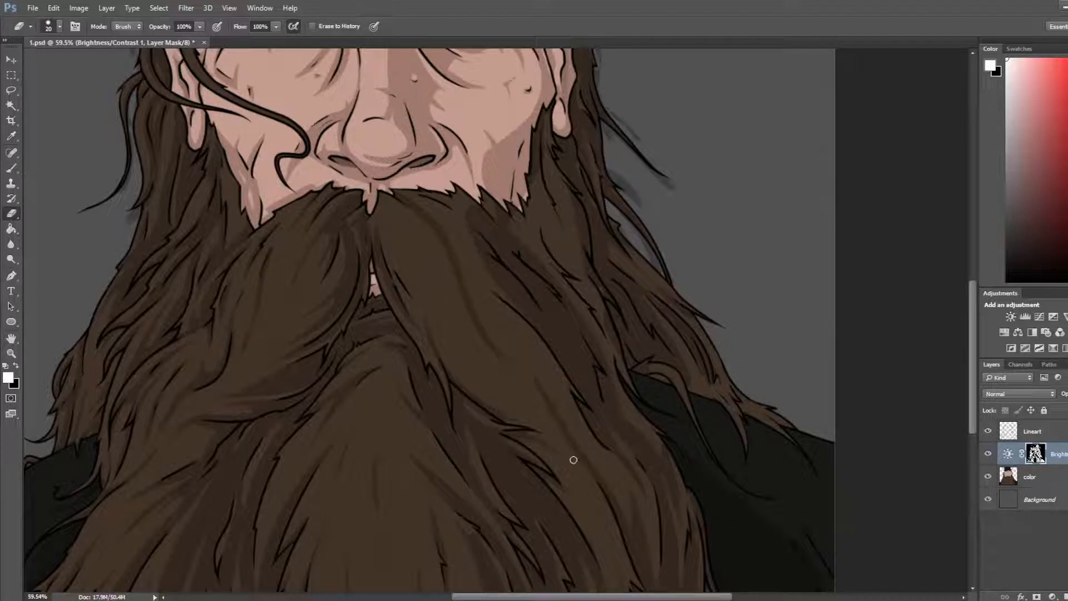
key(b)
Step: Paint a shadow strand along the moustache's inner edge beside the mouth gap and thin its end with the eraser
key(b)
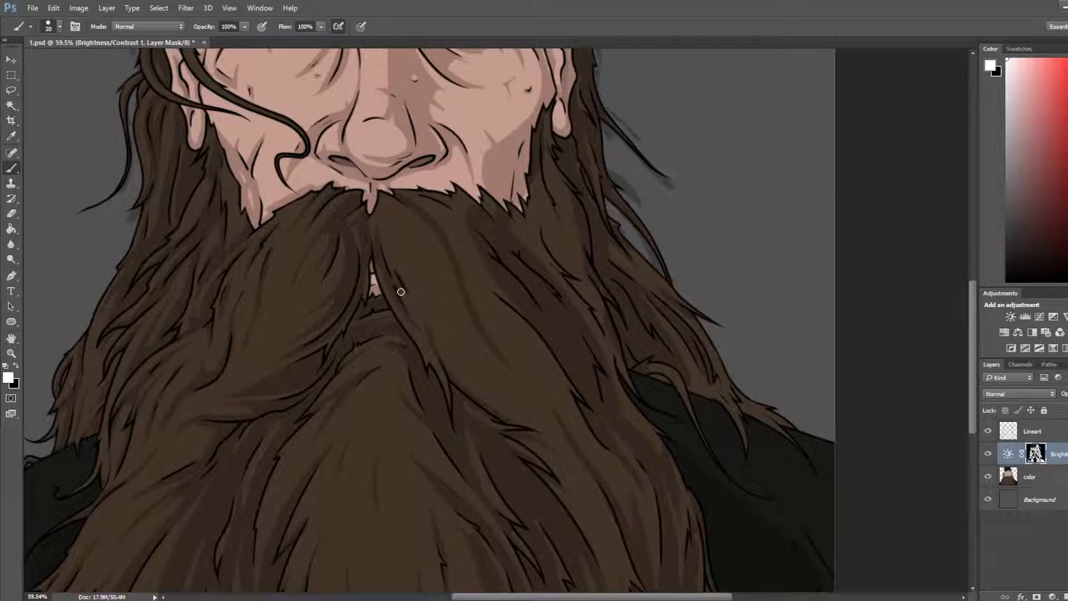
key(e)
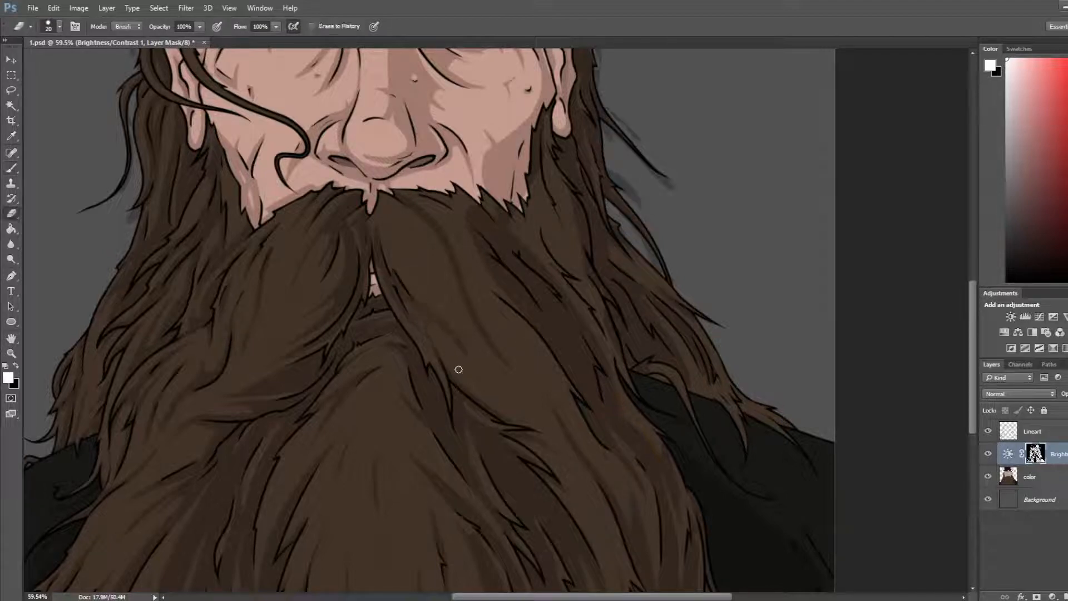
key(b)
drag(453, 376, 398, 280)
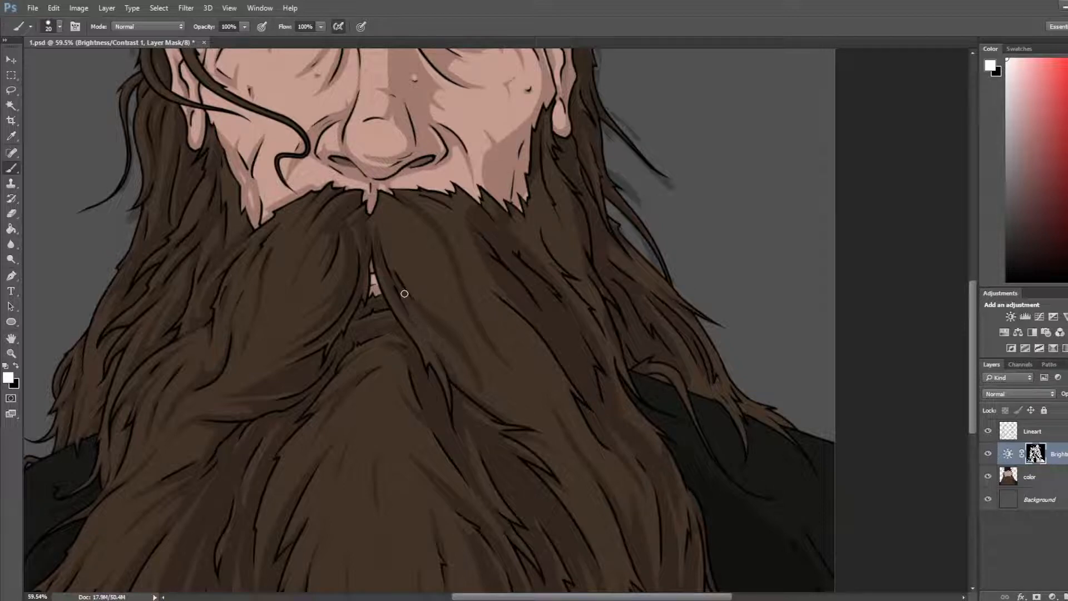
key(e)
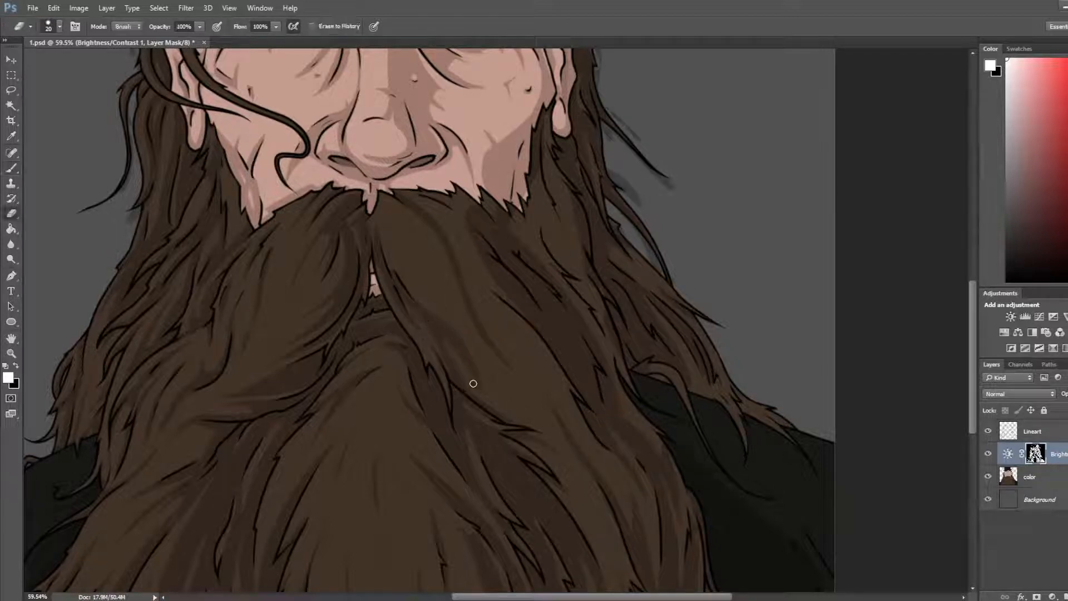
key(b)
key(e)
Step: Add a thin shadow strand to the moustache's middle and erase light streaks into the shadow on its outer side
key(b)
key(e)
key(b)
key(e)
key(b)
key(e)
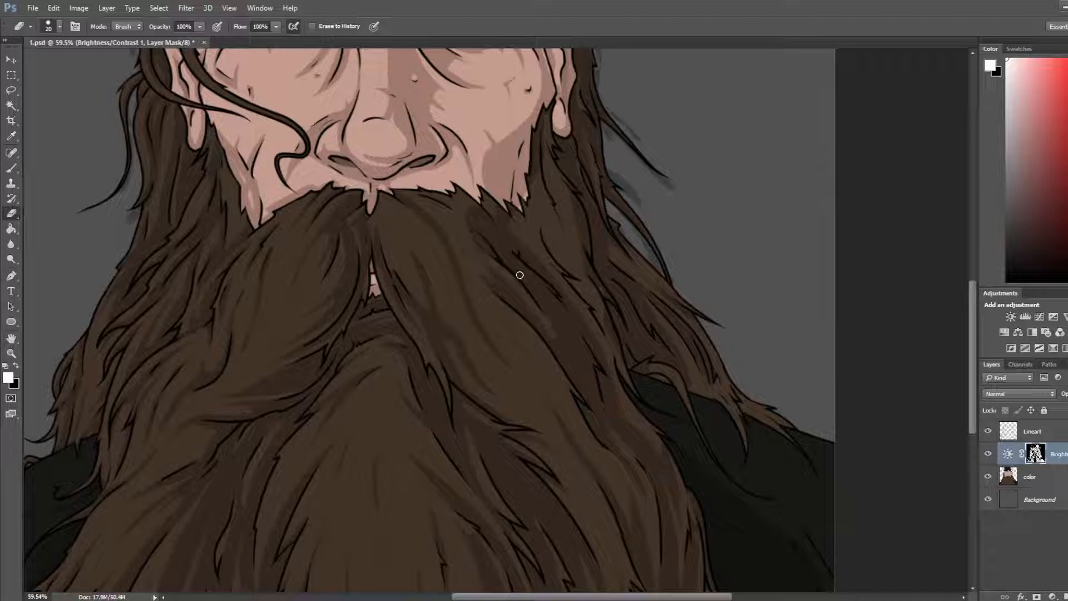
key(b)
key(e)
key(b)
key(e)
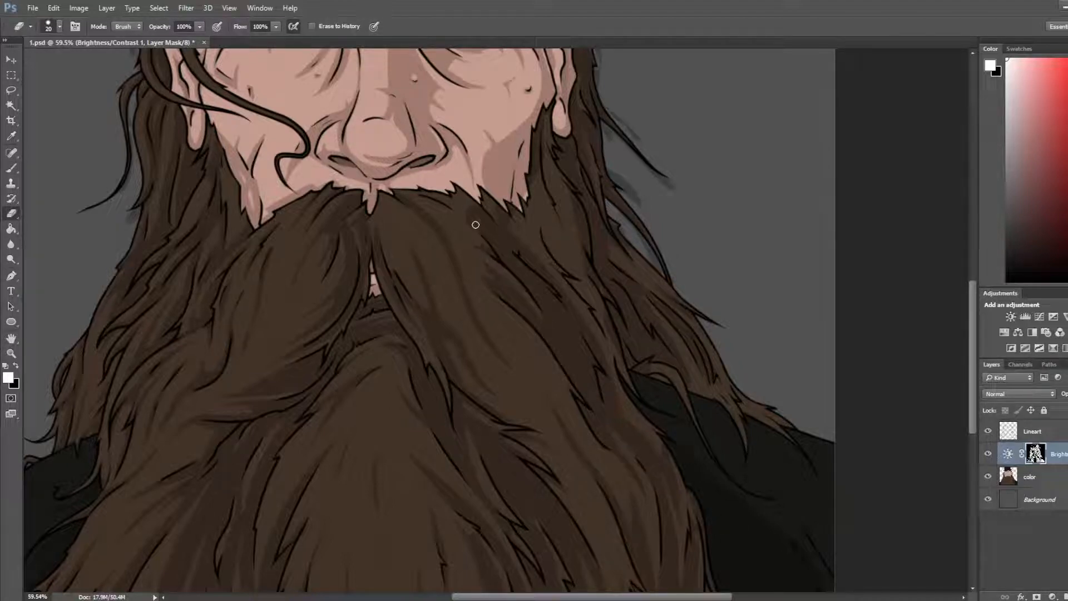
Step: Erase and repaint fine light strands along the moustache's shaded upper edge beneath the cheek
key(b)
key(e)
key(b)
key(e)
key(b)
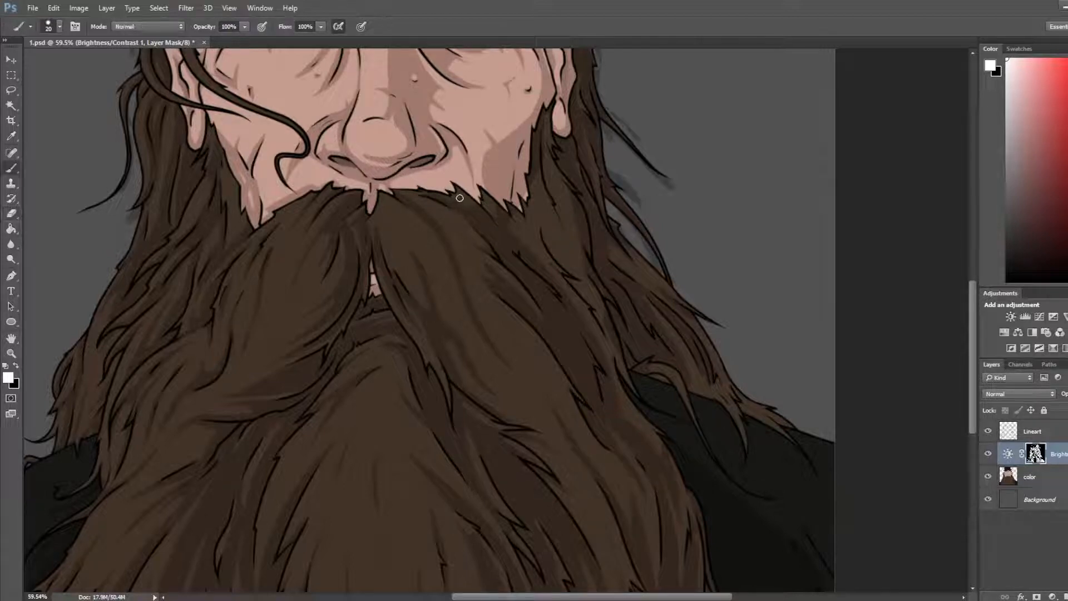
key(e)
key(b)
key(e)
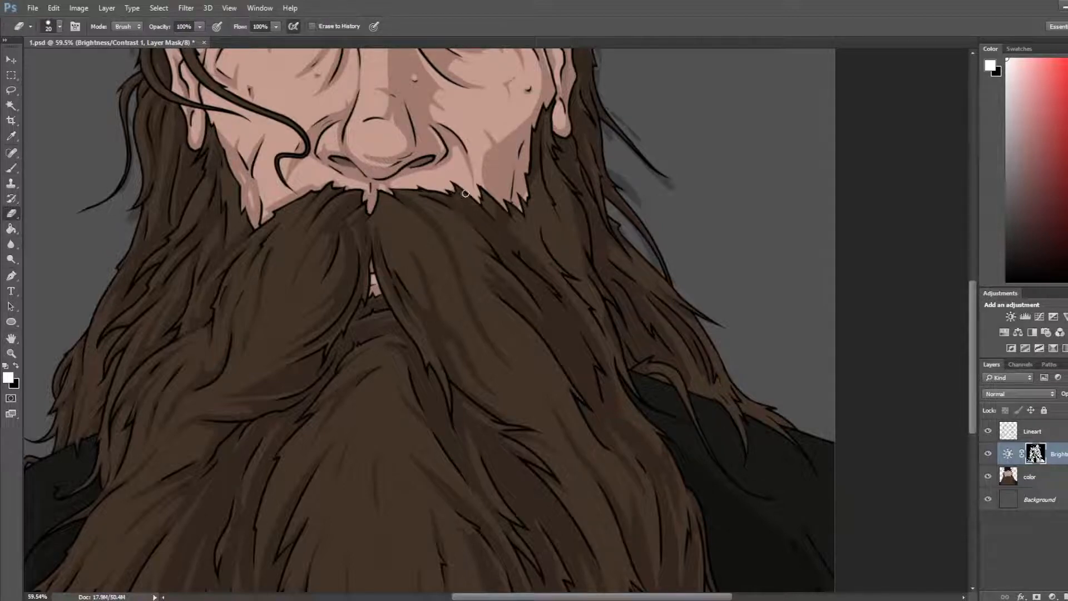
Step: Break up the shadow at the moustache's upper outer corner by alternating erased light strands with brushed touch-ups
key(b)
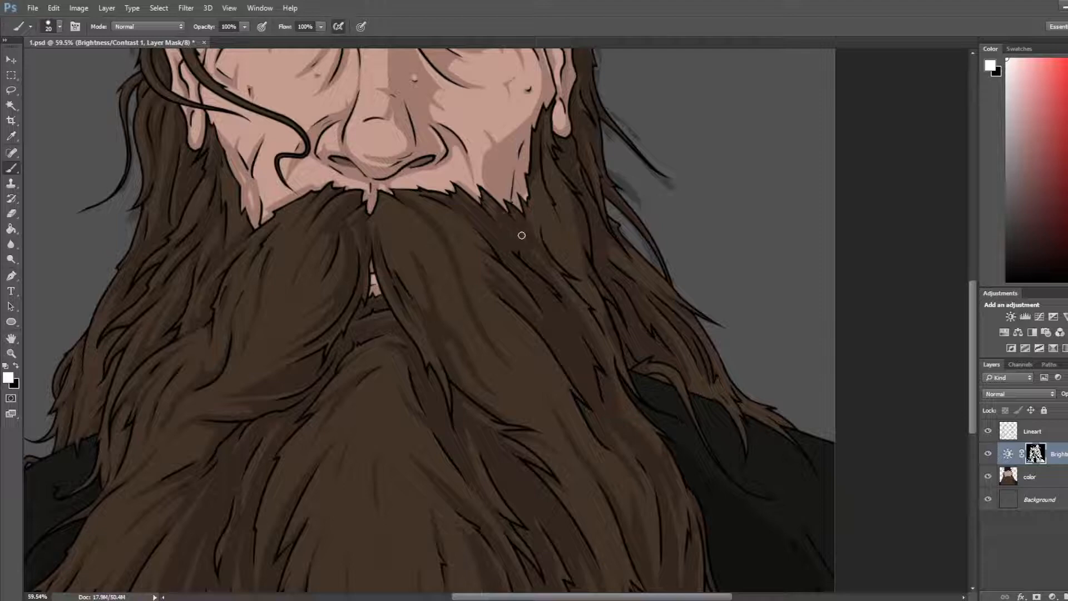
key(e)
key(b)
key(e)
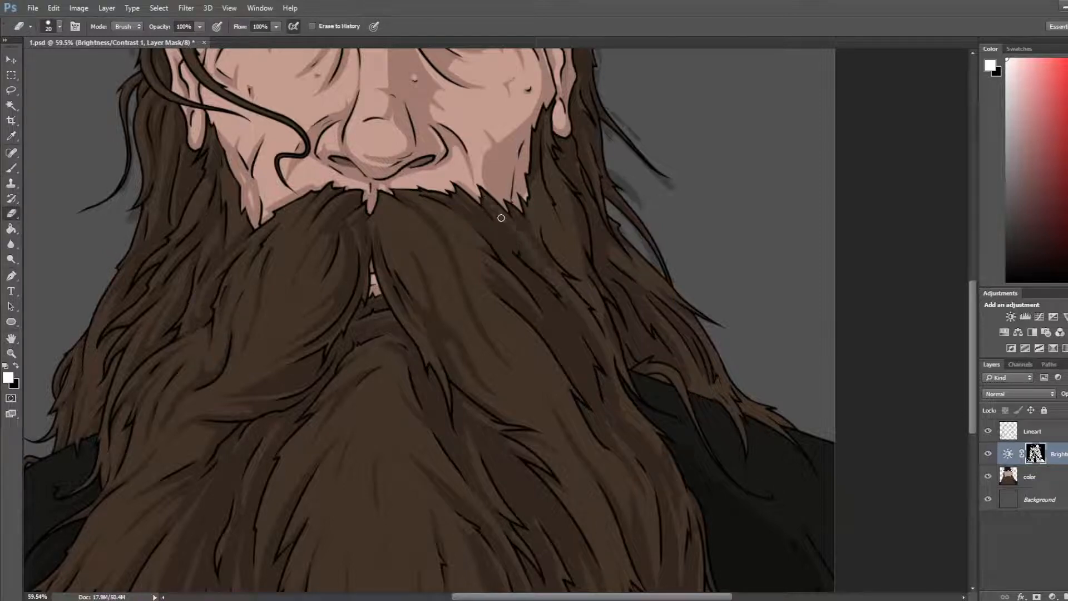
key(b)
key(e)
key(b)
key(e)
key(b)
key(e)
key(b)
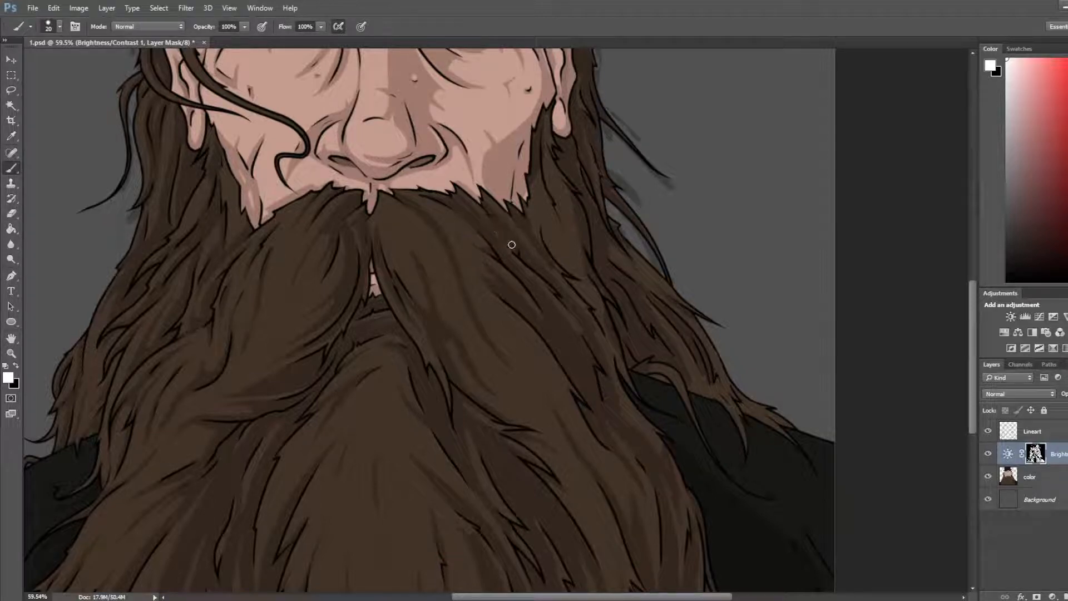
Step: Erase thin light streaks along the middle of the moustache's shaded outer band and refine them with the brush
key(e)
key(b)
key(e)
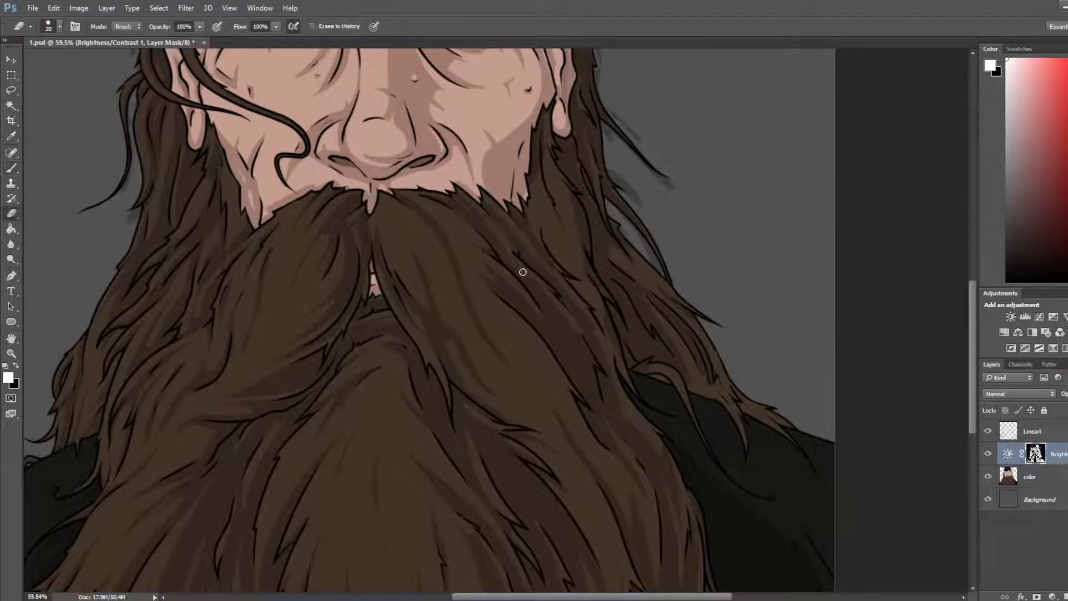
key(b)
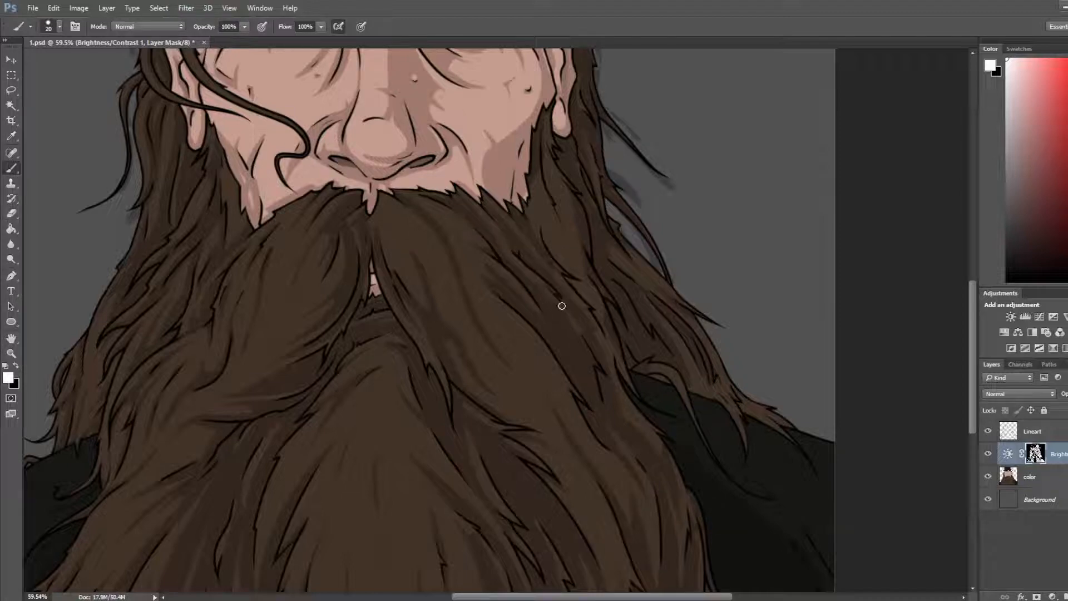
key(e)
key(b)
key(e)
key(b)
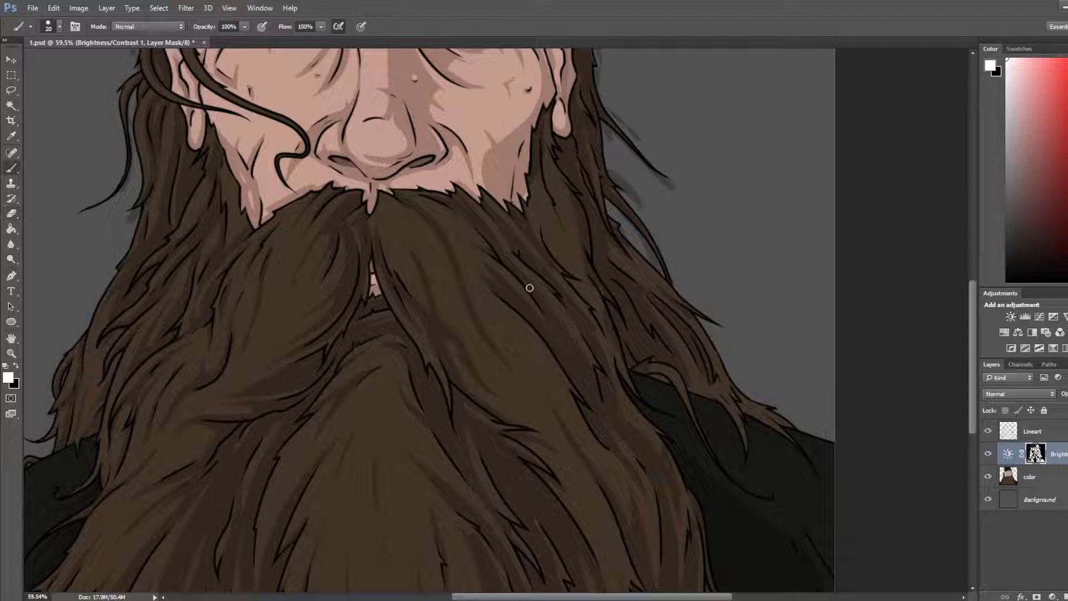
Step: Extend the fine light and shadow strands down the lower outer section of the moustache with eraser and brush
key(e)
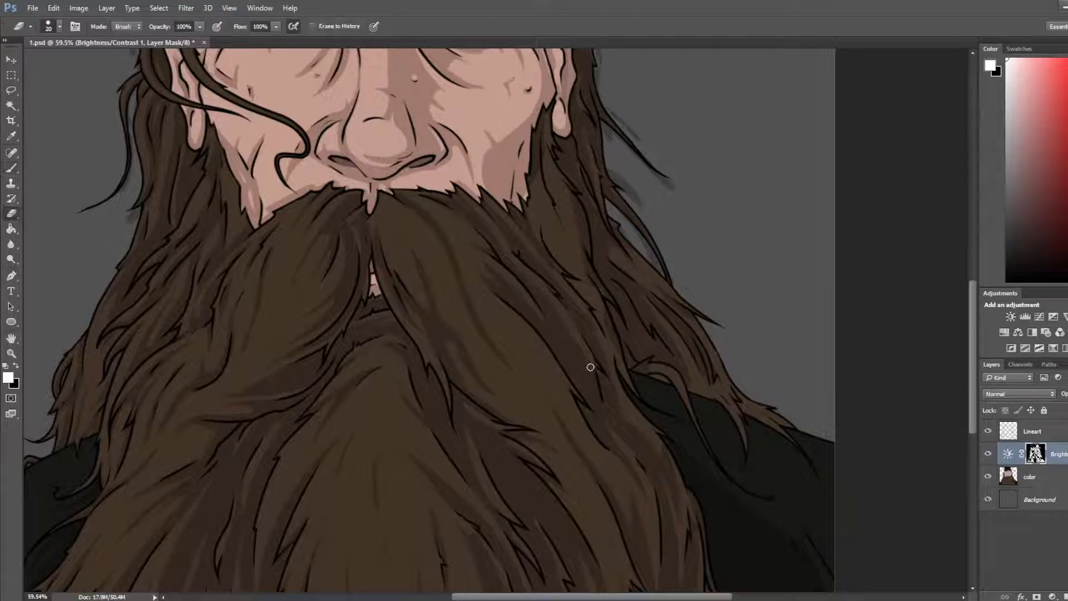
key(b)
key(e)
key(b)
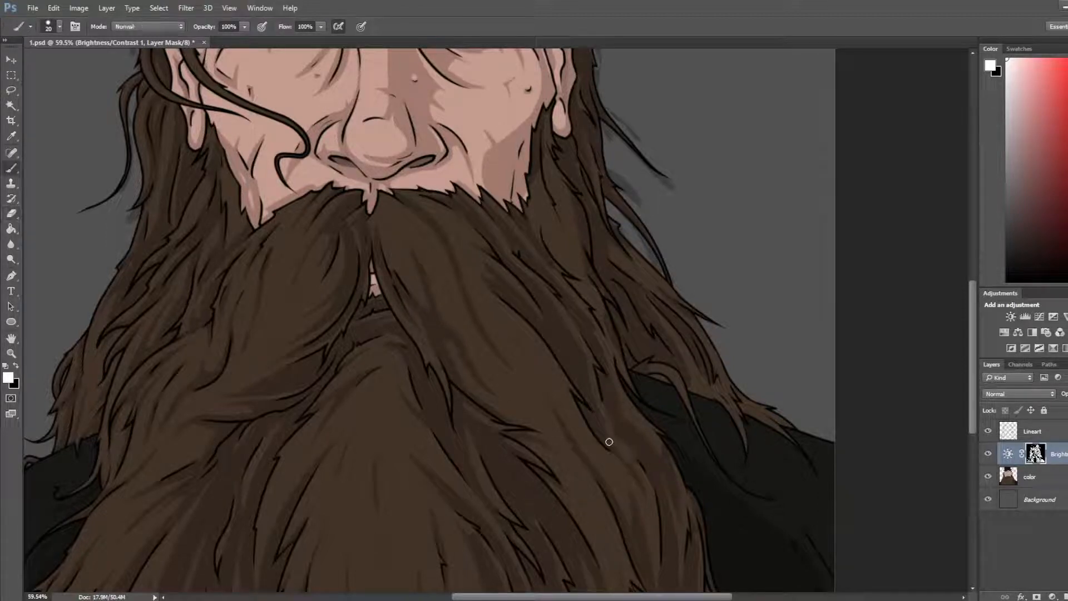
key(e)
key(b)
key(e)
key(b)
scroll(591, 386, down, 3)
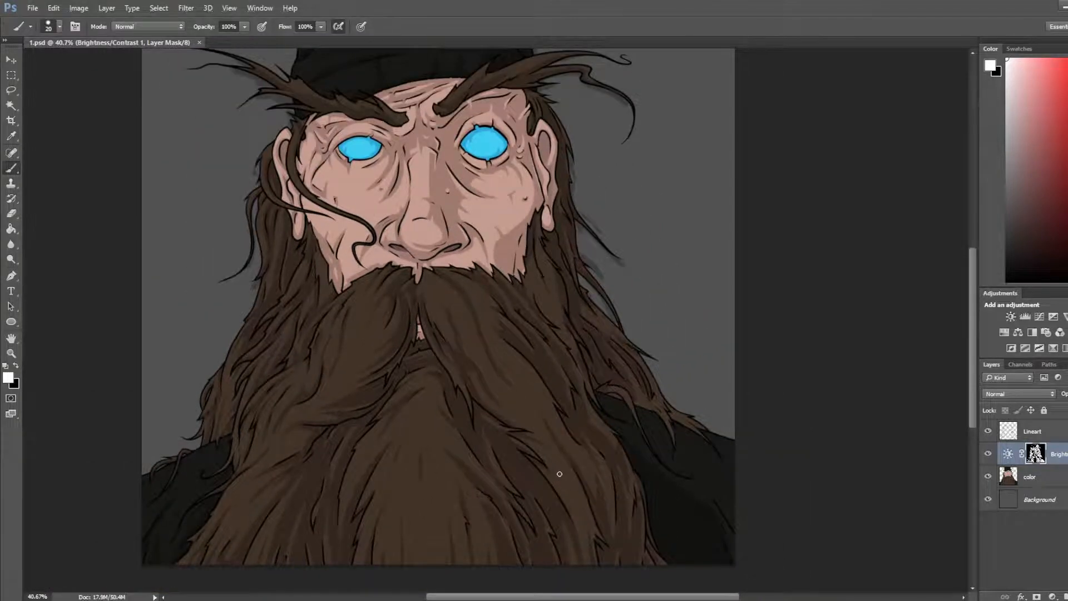
Step: Erase a light area into the cheek shadow between the nose fold and the sideburn, just above the moustache
scroll(531, 228, up, 3)
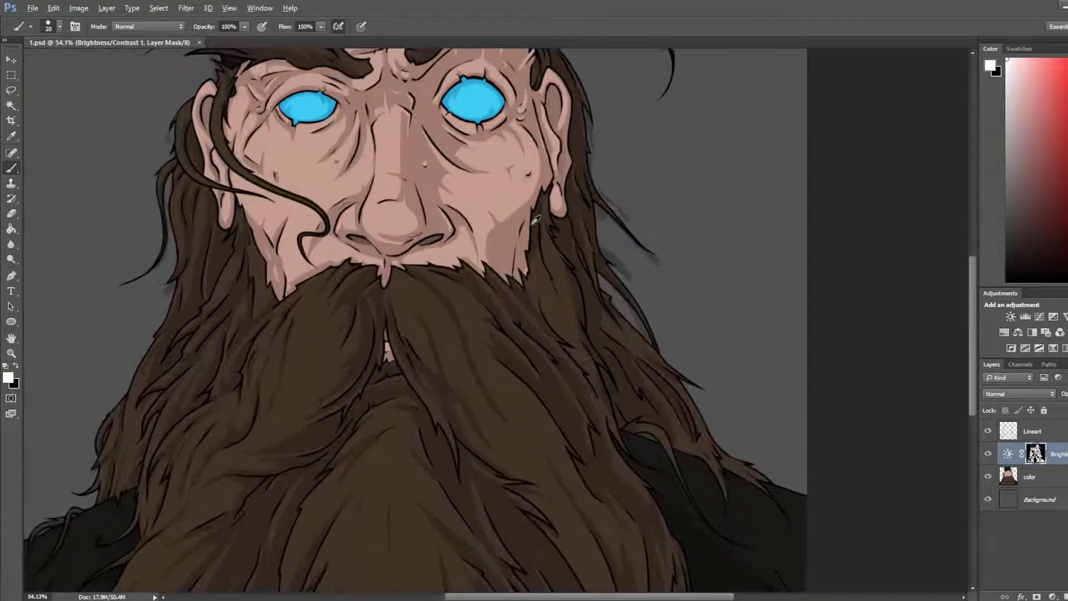
key(e)
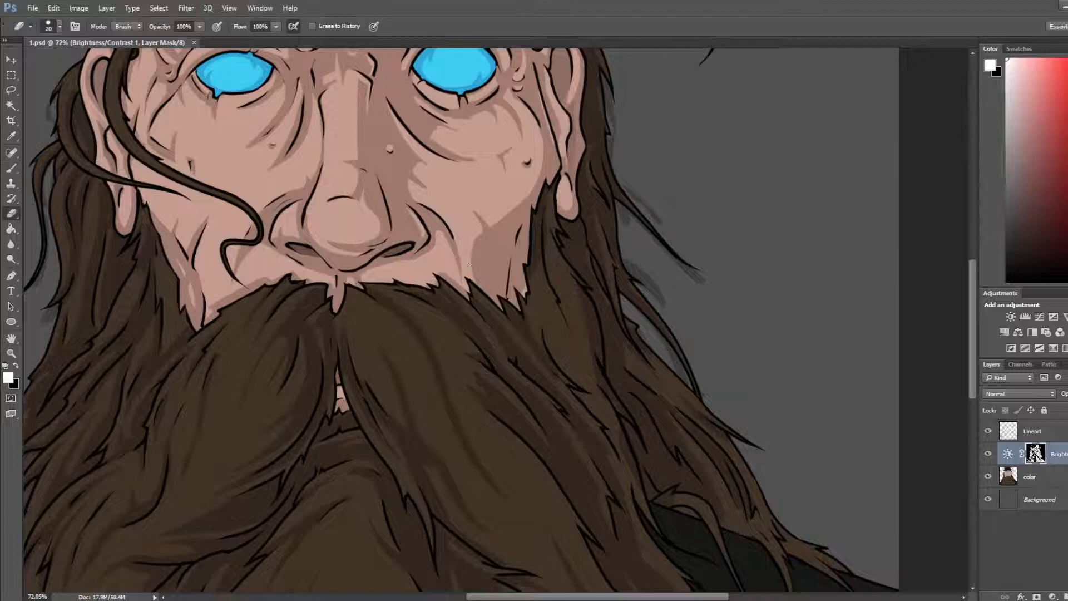
mouse_move(485, 253)
mouse_down()
mouse_move(479, 285)
mouse_move(516, 210)
mouse_up()
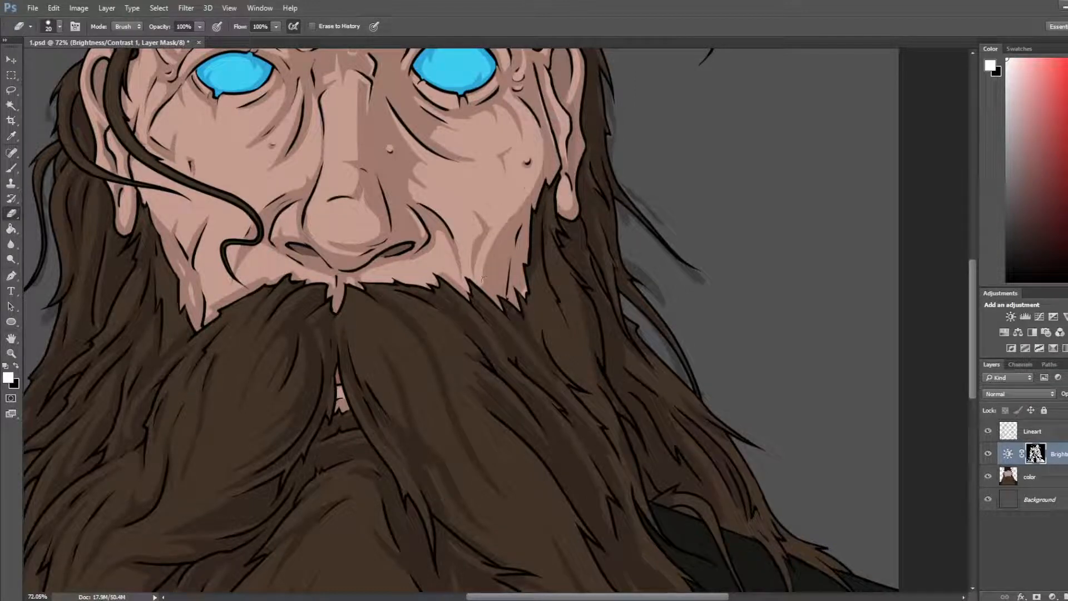
mouse_move(483, 280)
mouse_down()
mouse_move(518, 193)
mouse_move(488, 267)
mouse_up()
key(b)
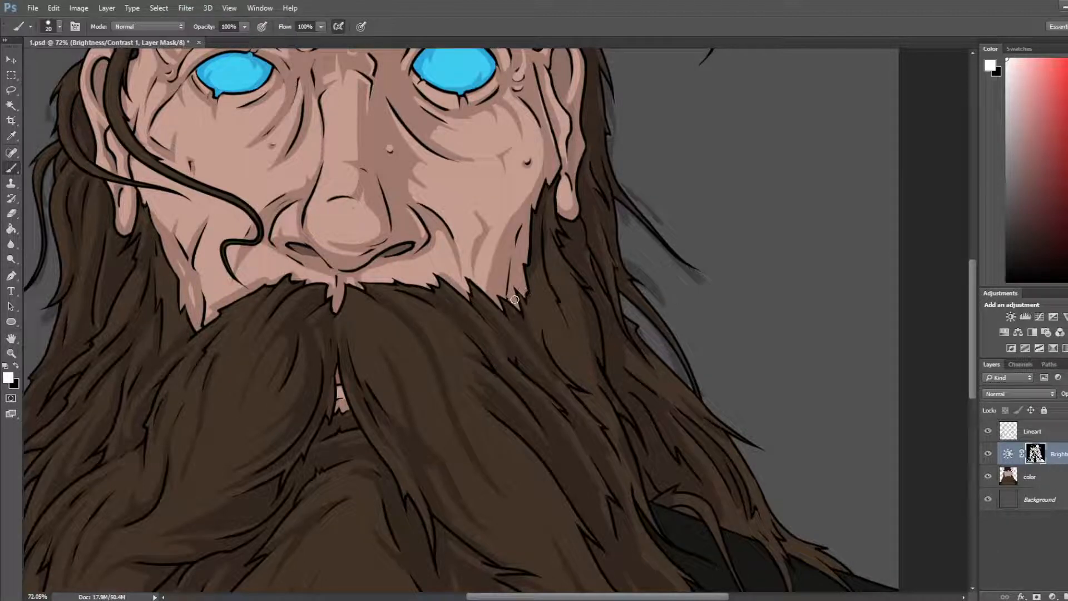
Step: Erase the shadow along the cheek's outer edge beside the sideburn and touch up the adjoining crease with the brush
key(e)
drag(515, 300, 525, 214)
key(b)
drag(511, 266, 512, 233)
Step: Erase a light strand down the sideburn from below the ear to the moustache and refine its lower end
key(e)
mouse_move(546, 201)
mouse_down()
mouse_move(546, 287)
mouse_move(535, 221)
mouse_move(545, 328)
mouse_up()
key(b)
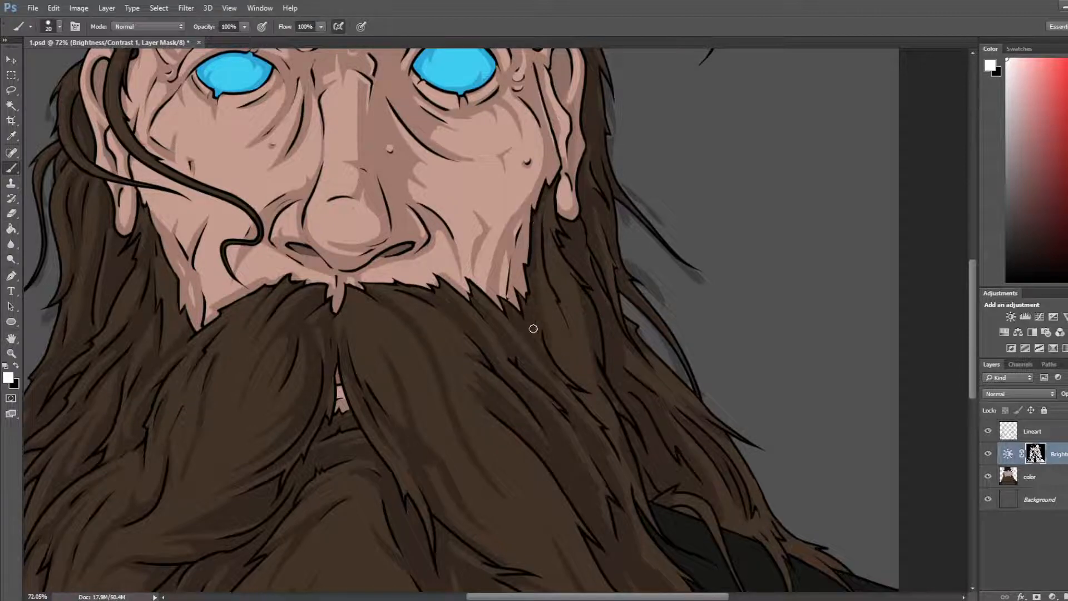
key(e)
key(b)
key(e)
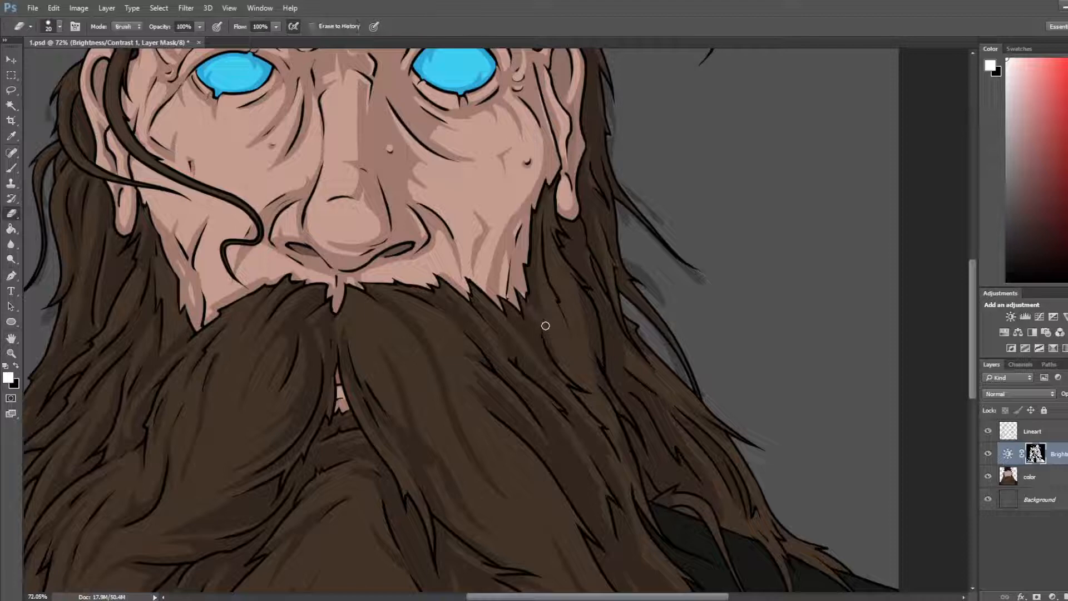
Step: Paint short shadow strands at the sideburn's lower end where it meets the moustache and trim them with the eraser
key(b)
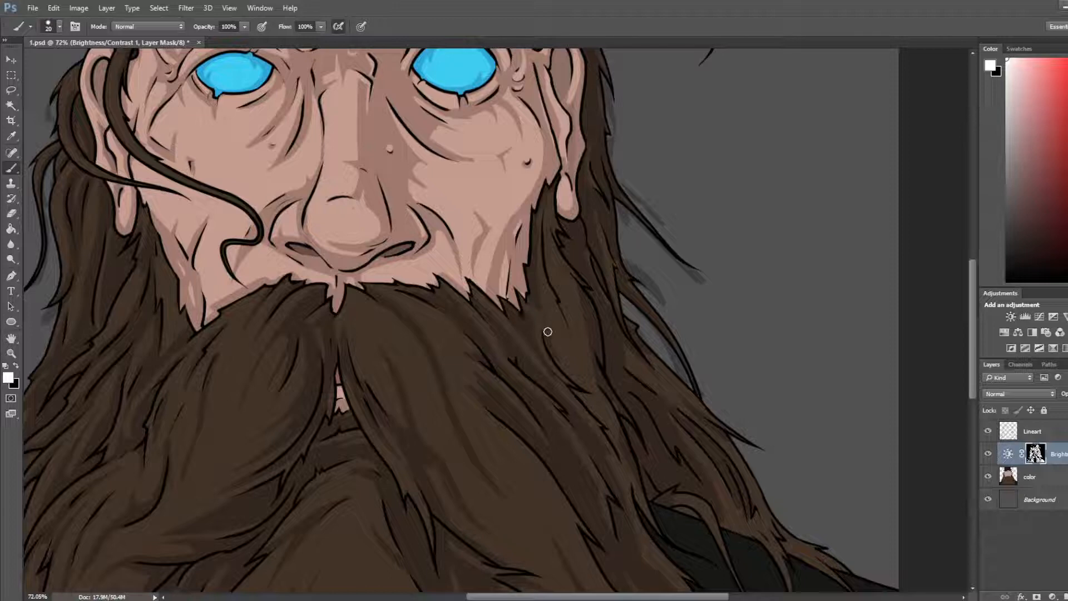
drag(548, 331, 546, 322)
key(e)
key(b)
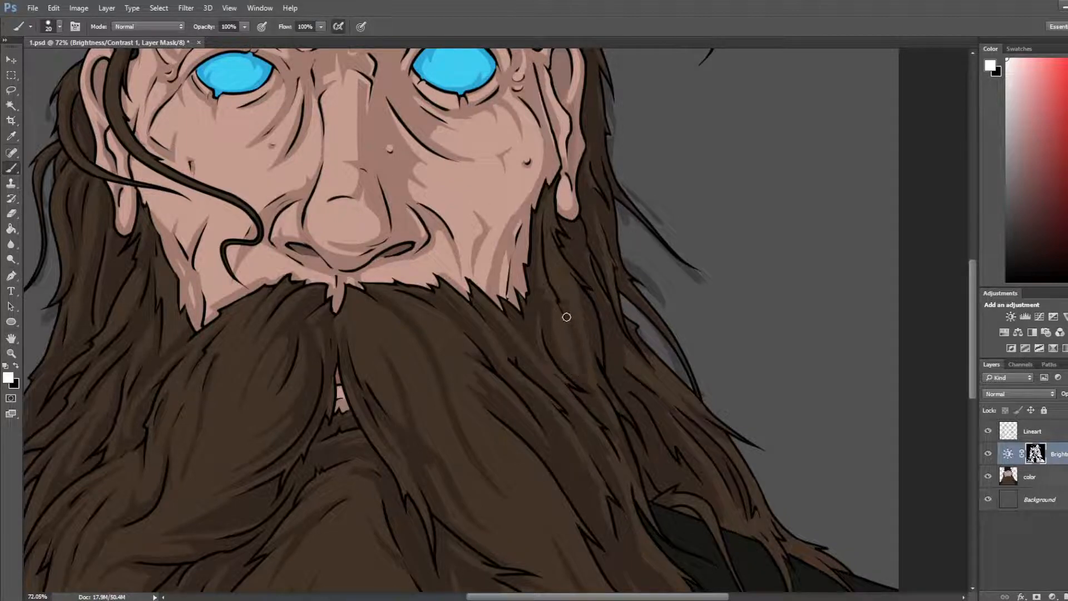
Step: Paint shadow strands down the sideburn below the earlobe and trim them with the eraser
drag(552, 189, 566, 296)
key(e)
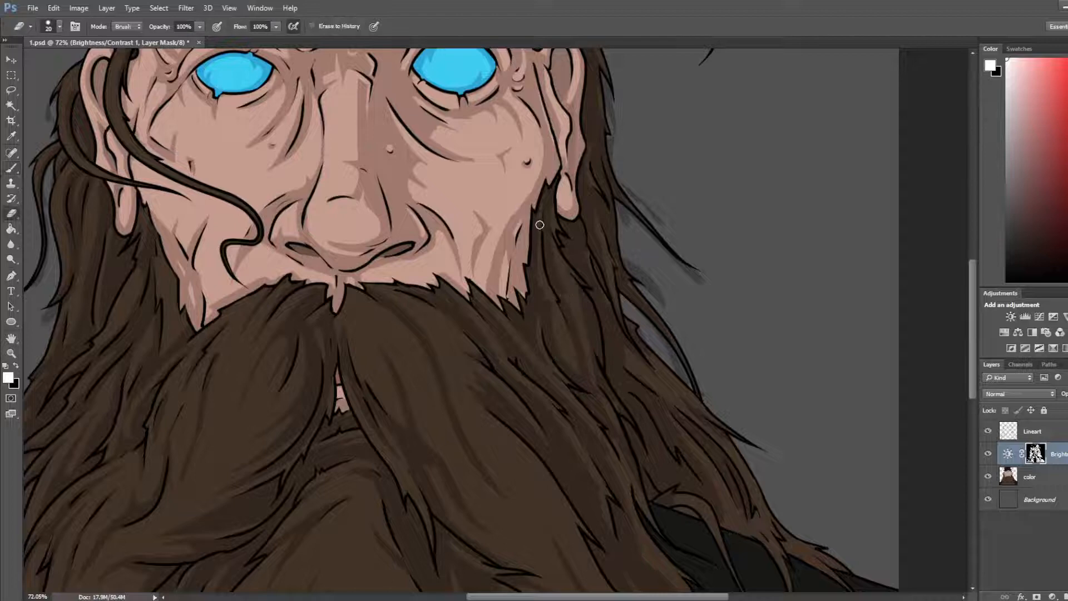
key(b)
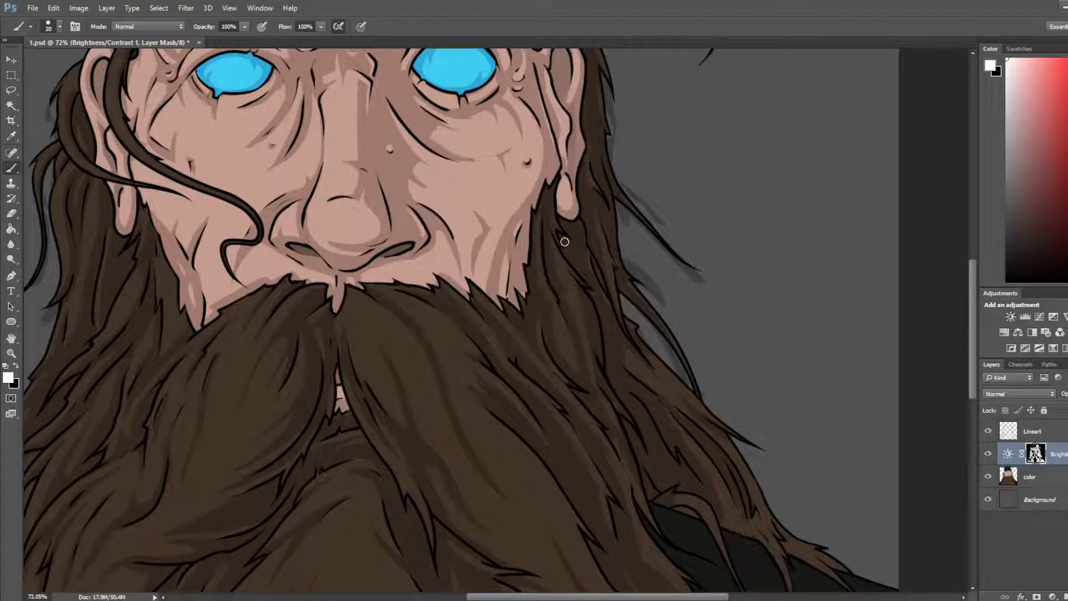
key(e)
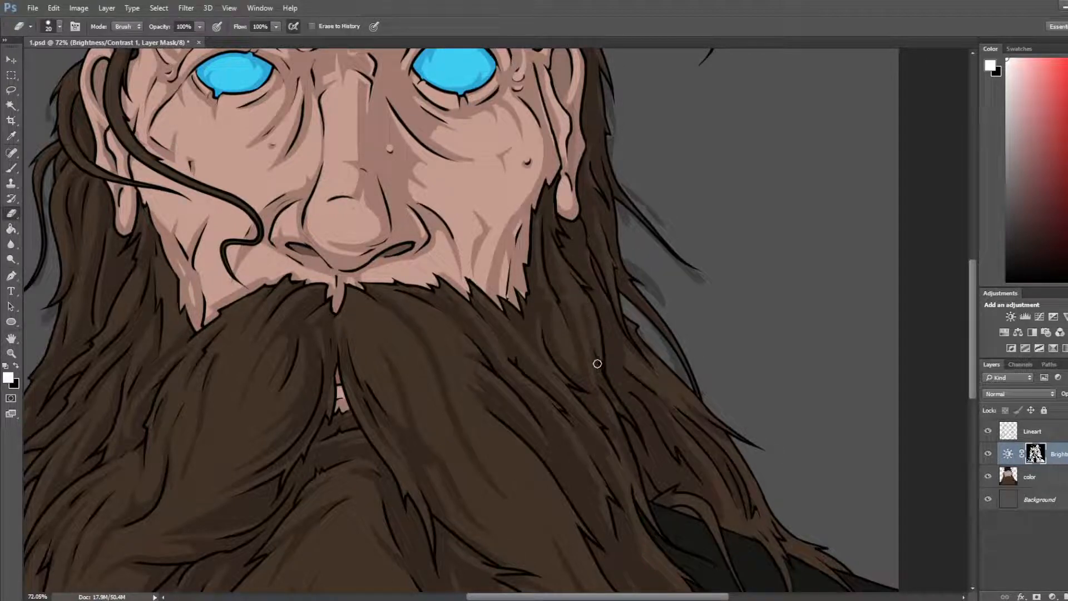
key(b)
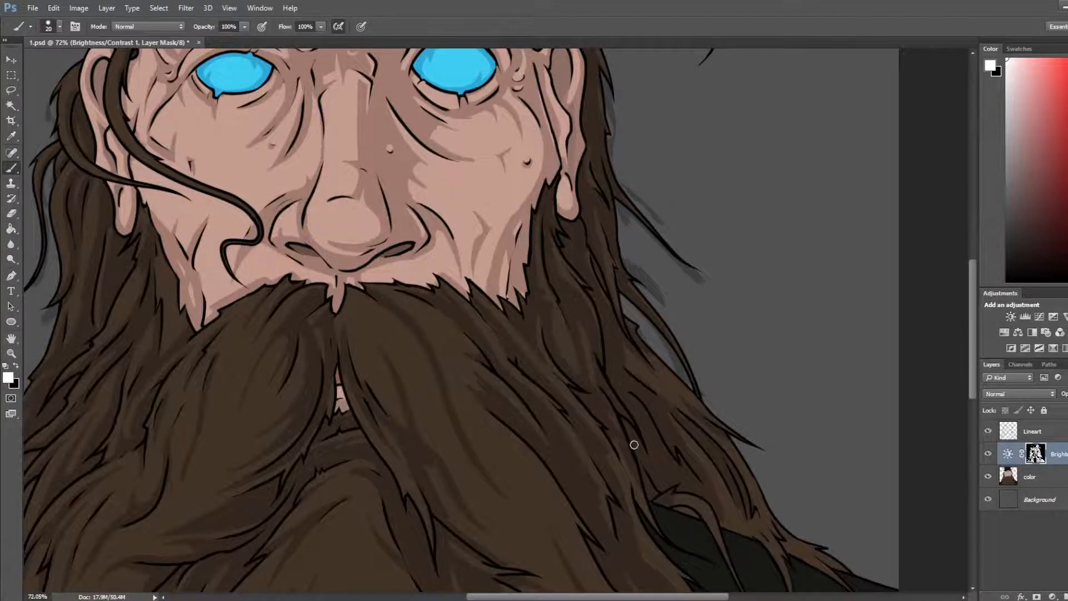
Step: Paint shadow strands where the sideburn runs into the beard's outer locks beside the moustache and thin them with the eraser
drag(612, 391, 561, 288)
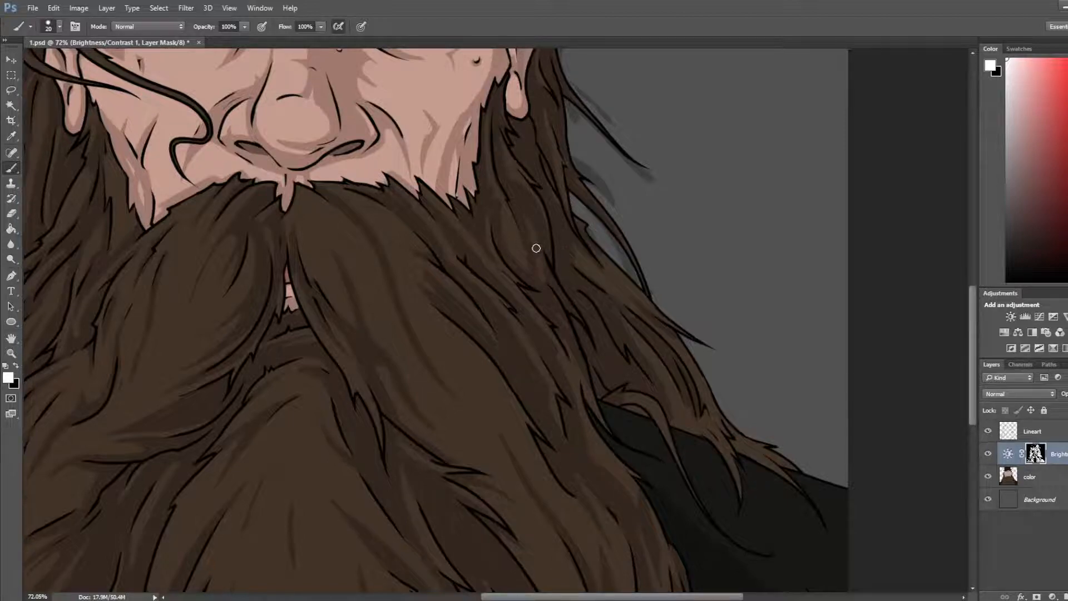
drag(537, 248, 591, 352)
drag(562, 307, 587, 354)
key(e)
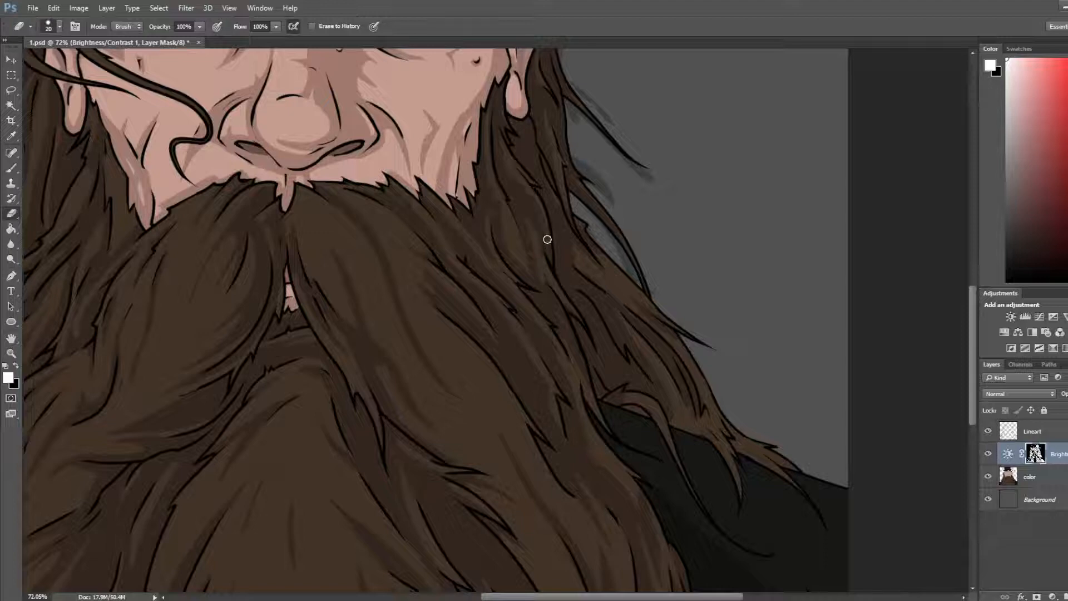
mouse_move(567, 291)
mouse_down()
mouse_move(503, 181)
mouse_move(539, 241)
mouse_move(496, 188)
mouse_move(515, 249)
mouse_move(495, 184)
mouse_move(502, 234)
mouse_move(530, 282)
mouse_move(501, 238)
mouse_move(521, 281)
mouse_up()
key(b)
key(e)
key(b)
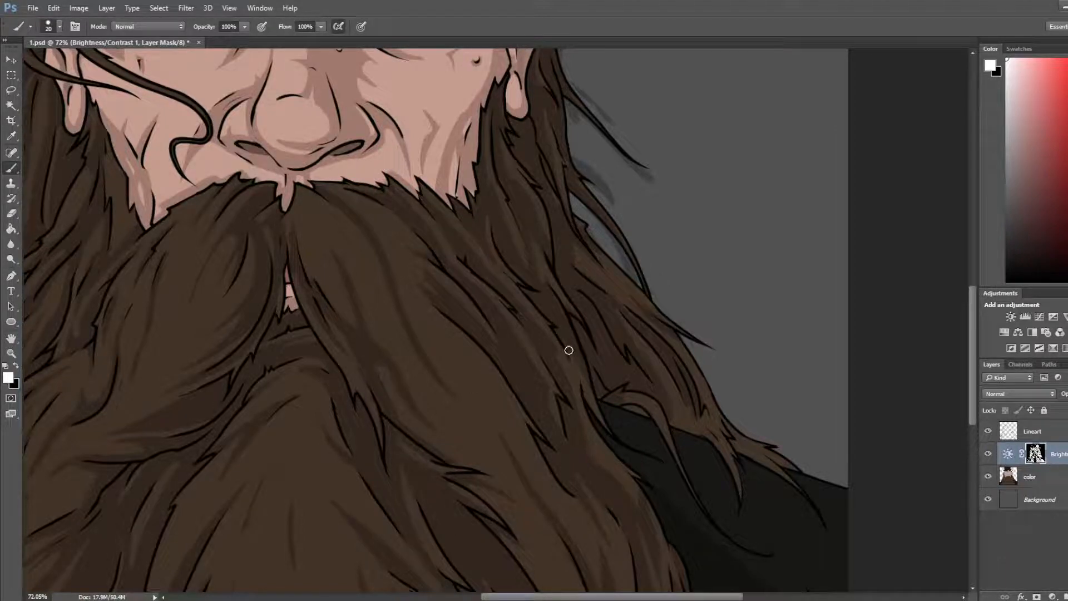
Step: Rework the light and shadow strands inside the sideburn lock next to the moustache edge
key(e)
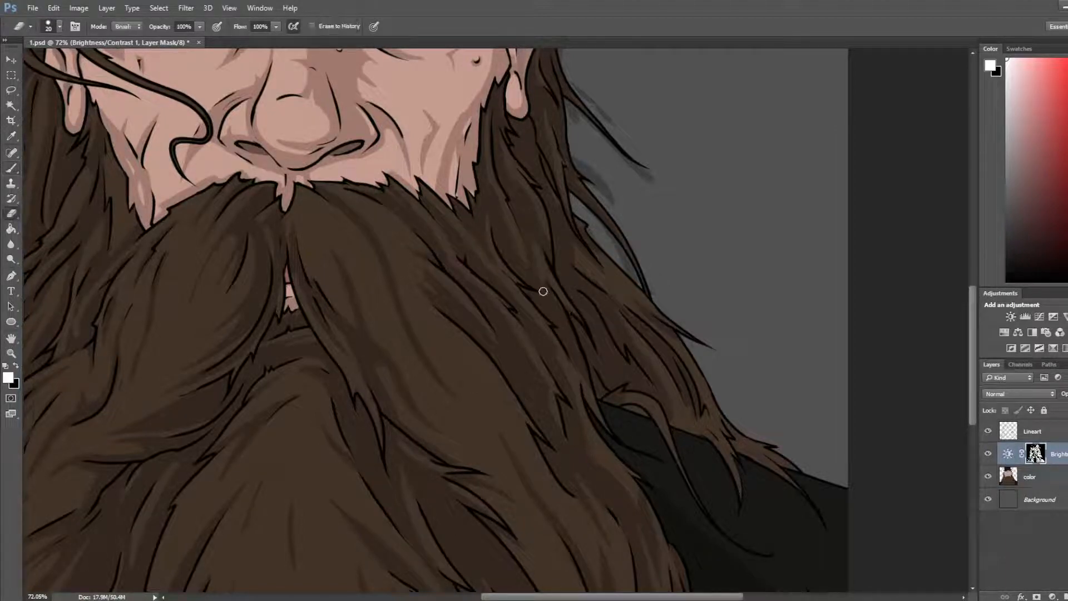
key(b)
key(e)
key(b)
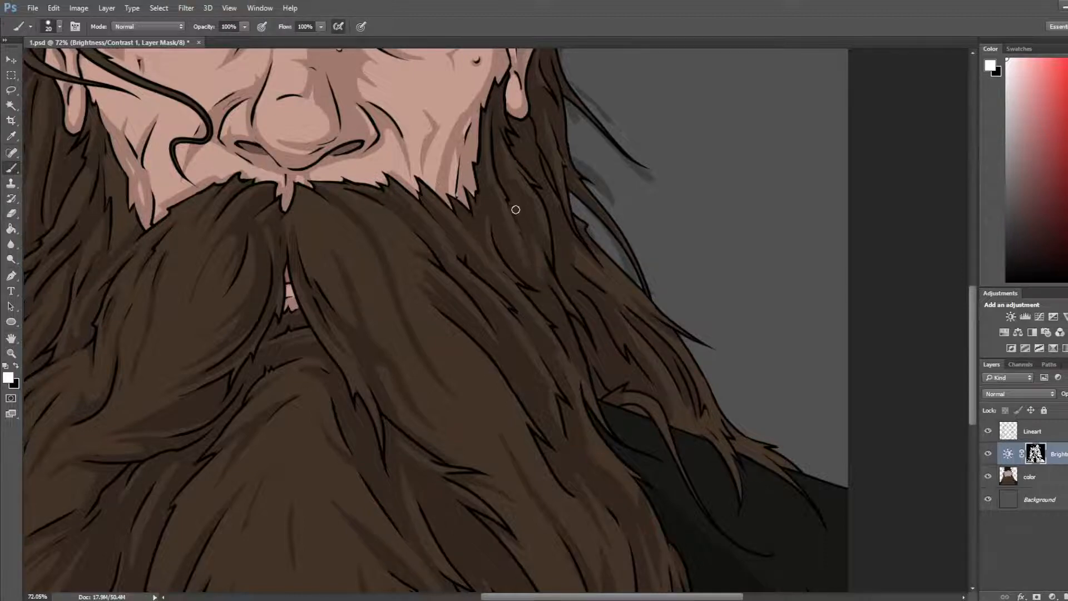
key(e)
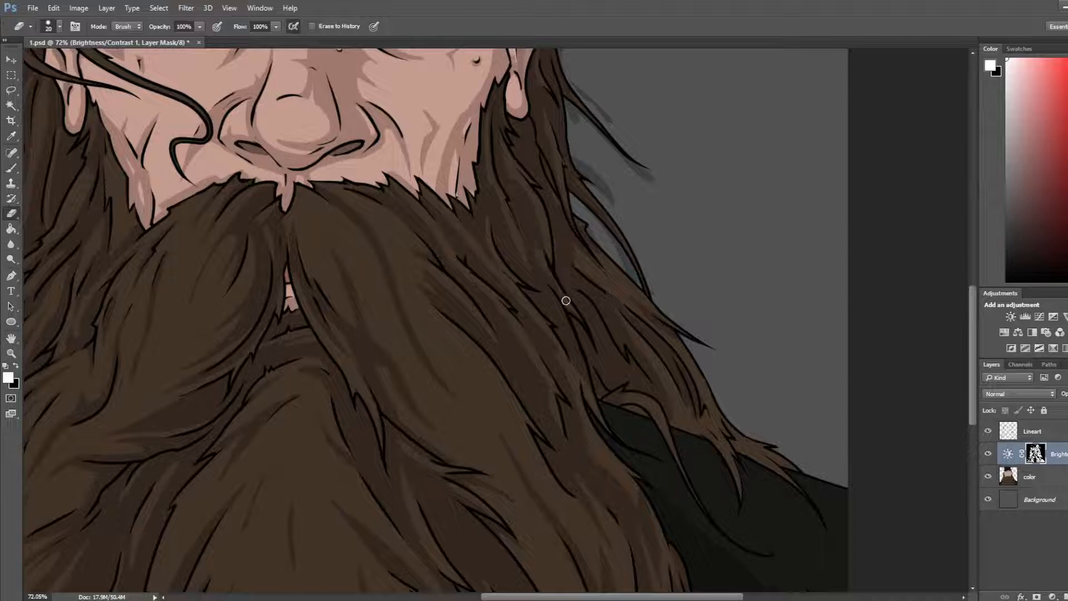
key(b)
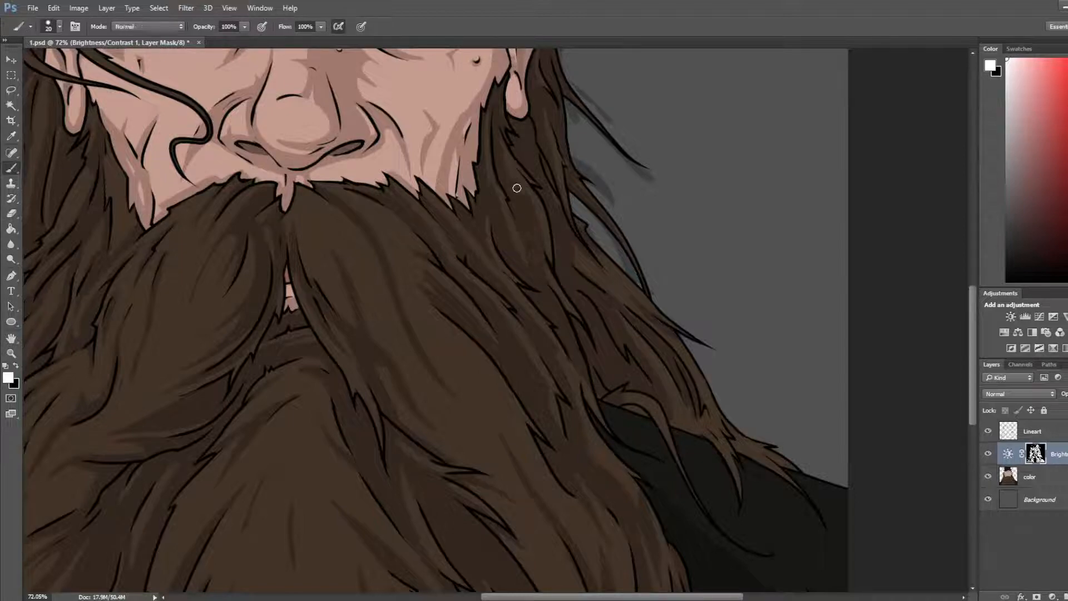
key(z)
key(b)
key(e)
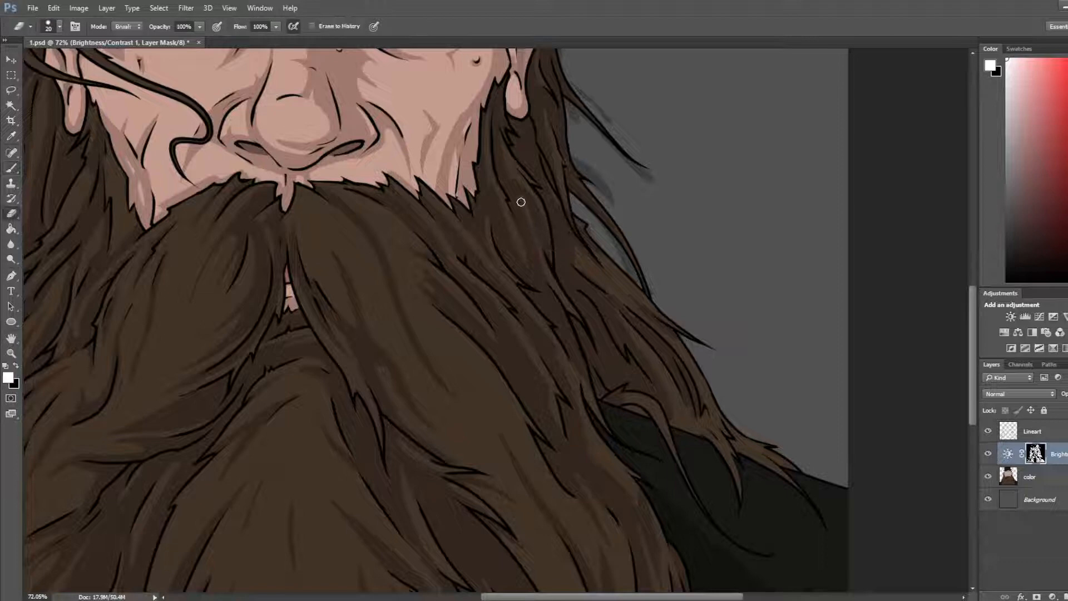
Step: Refine the thin shadow strands between the sideburn lock and the outer hair with alternating brush and eraser strokes
key(b)
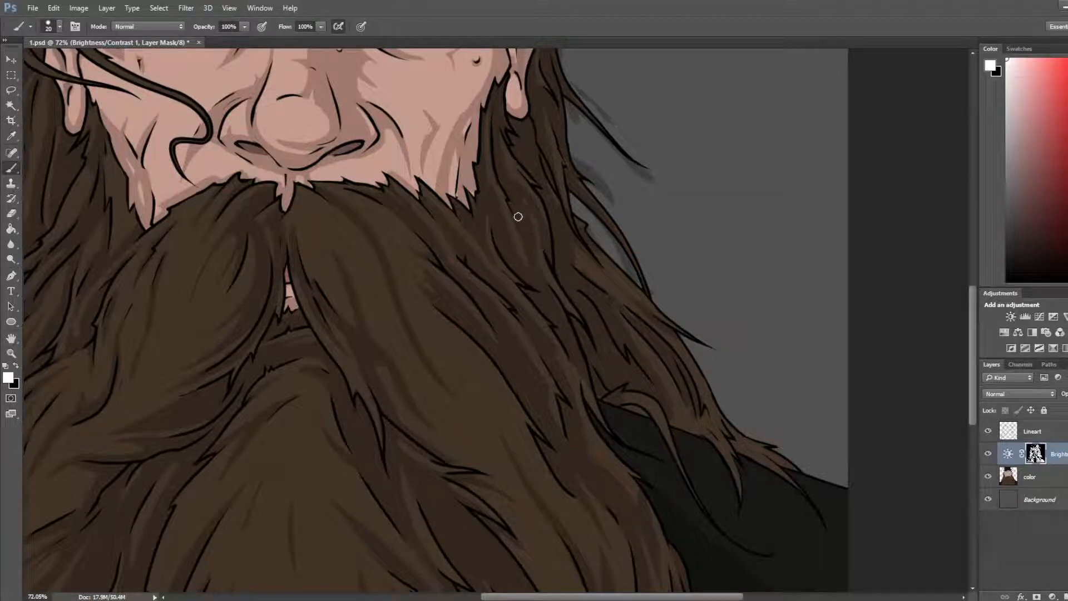
key(e)
key(b)
key(e)
key(b)
key(e)
key(b)
key(e)
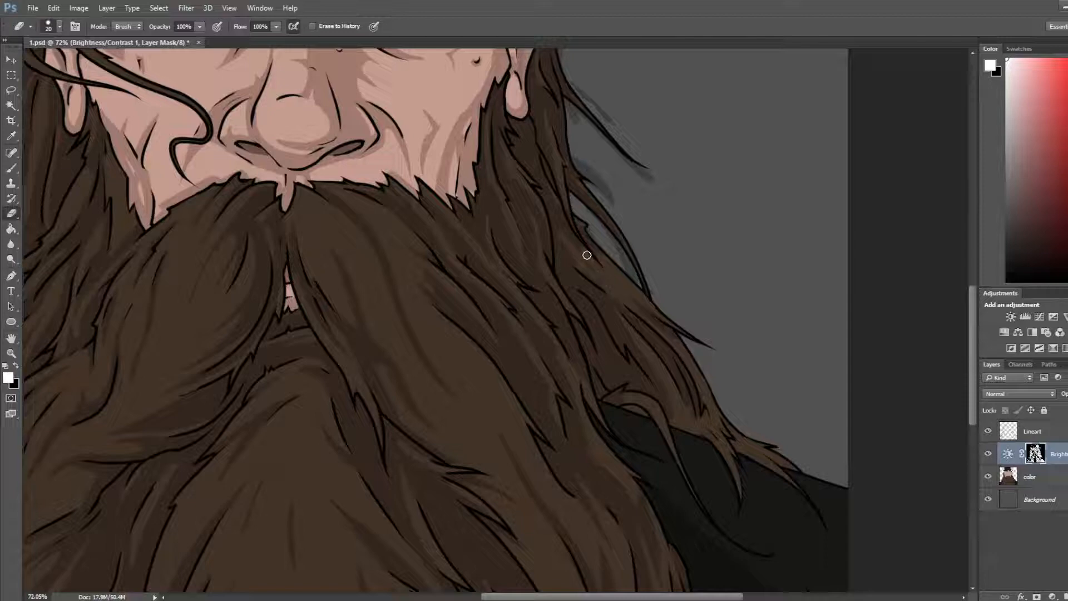
Step: Save the document and flip the canvas horizontally to check the shading
scroll(557, 284, down, 5)
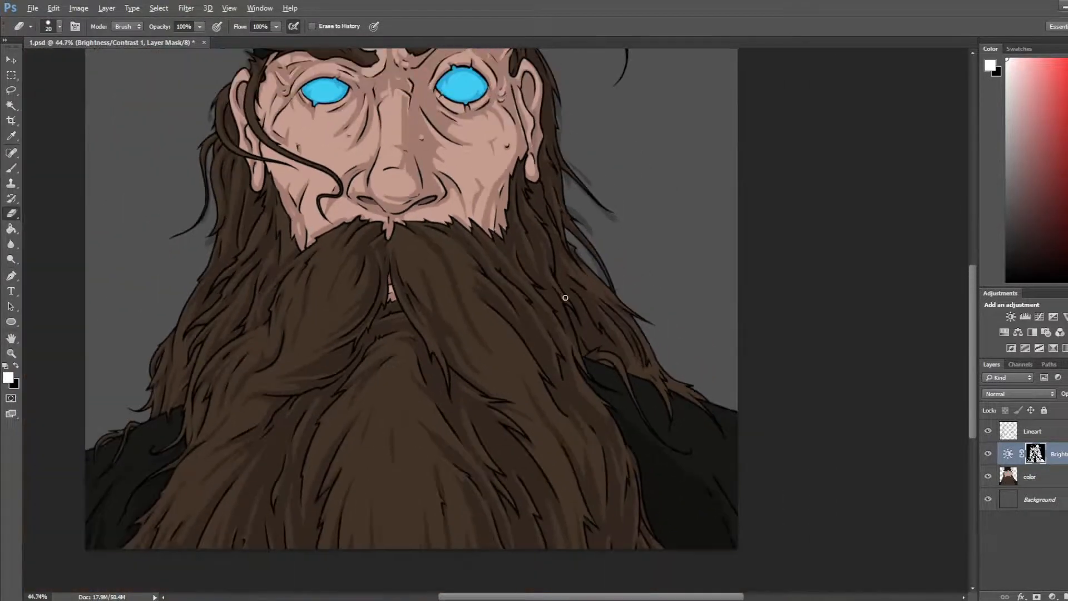
key(ctrl+s)
key(ctrl+shift+h)
scroll(324, 293, up, 3)
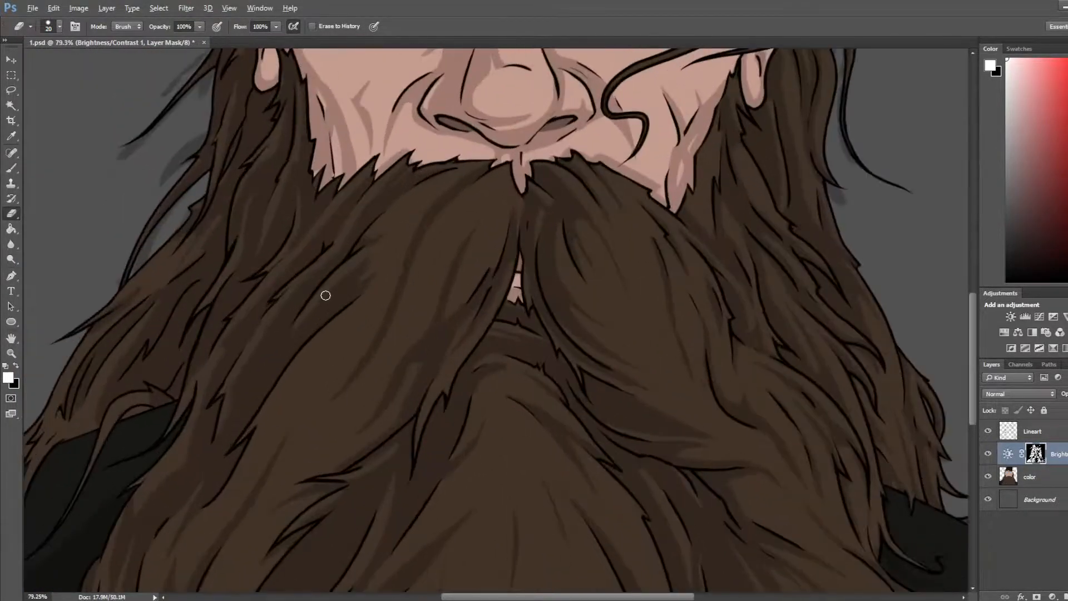
Step: Paint and trim shadow strands on the outer beard locks running down beside the dark coat
key(b)
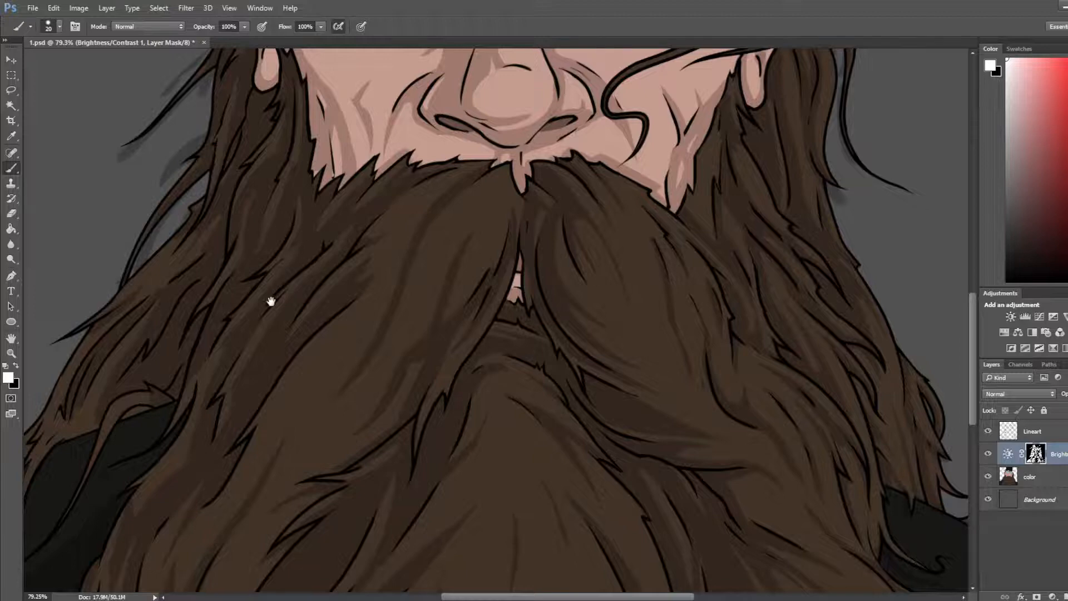
drag(271, 301, 341, 217)
mouse_move(219, 420)
mouse_down()
mouse_move(291, 312)
mouse_move(253, 319)
mouse_move(234, 341)
mouse_move(300, 312)
mouse_move(243, 361)
mouse_move(233, 383)
mouse_move(259, 341)
mouse_up()
key(e)
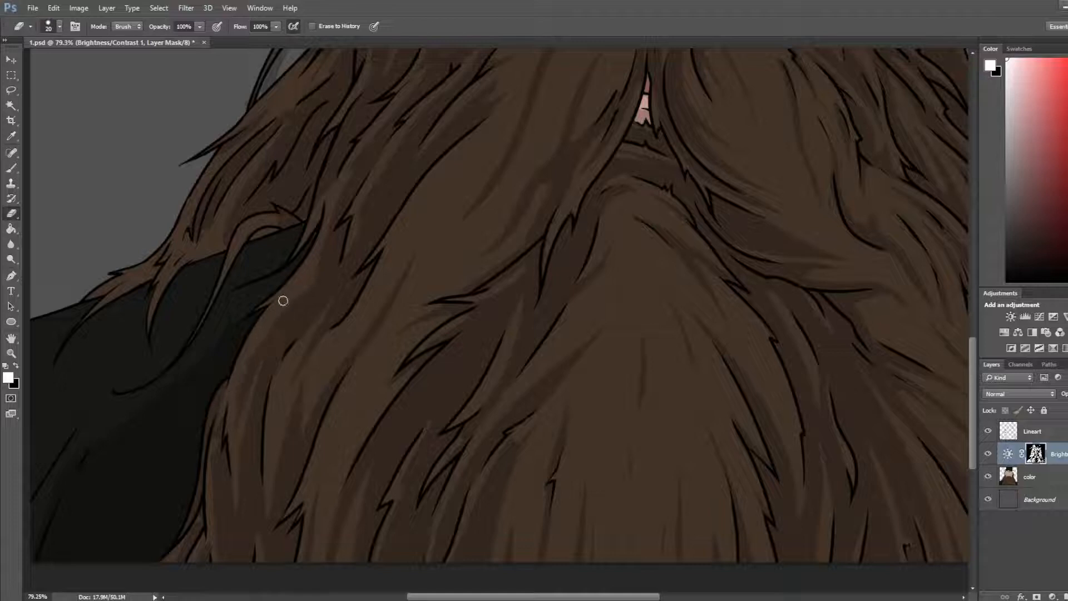
key(b)
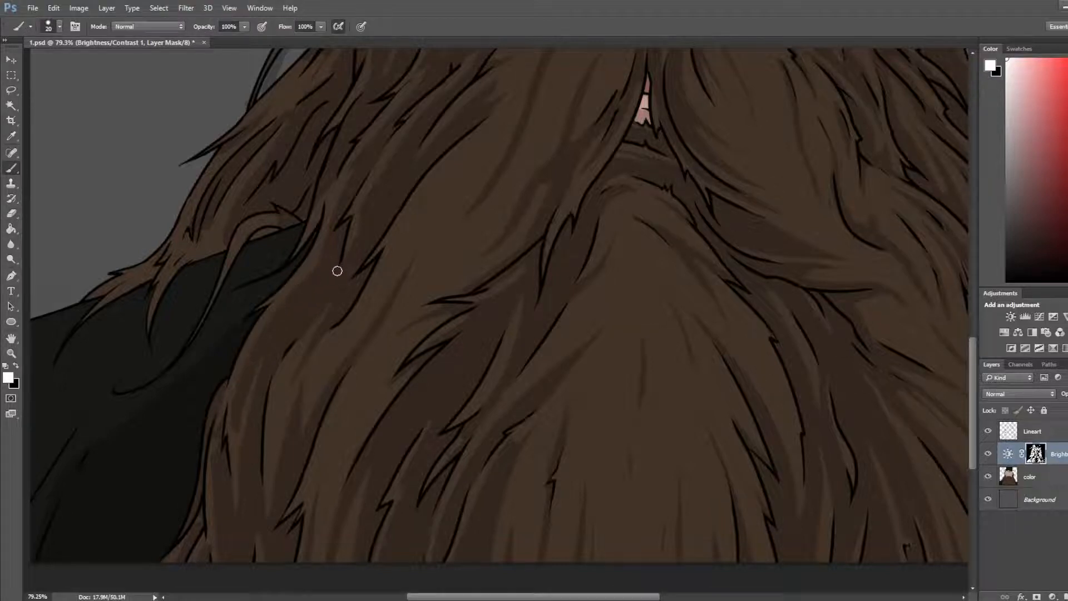
key(e)
key(b)
key(e)
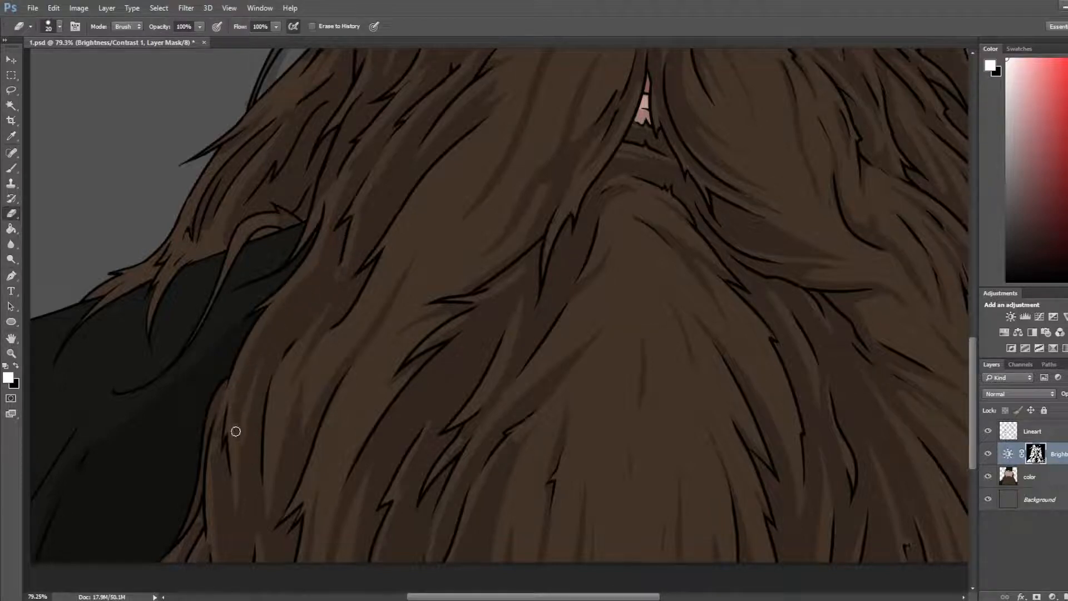
Step: Refine the shadow at the beard's outer edge just below the shoulder lock with brush and eraser
key(b)
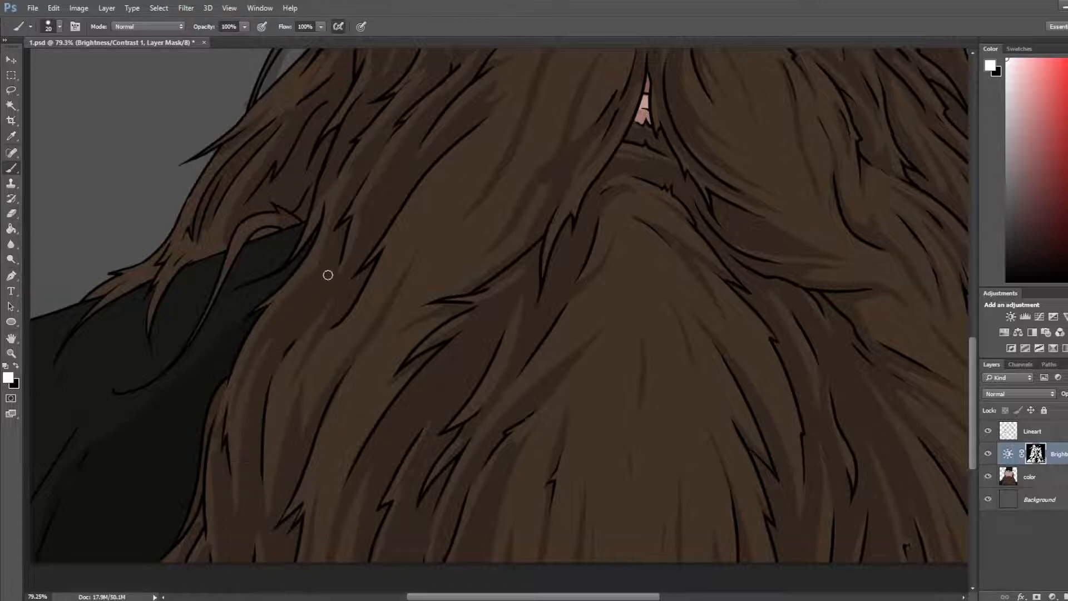
key(e)
key(b)
key(e)
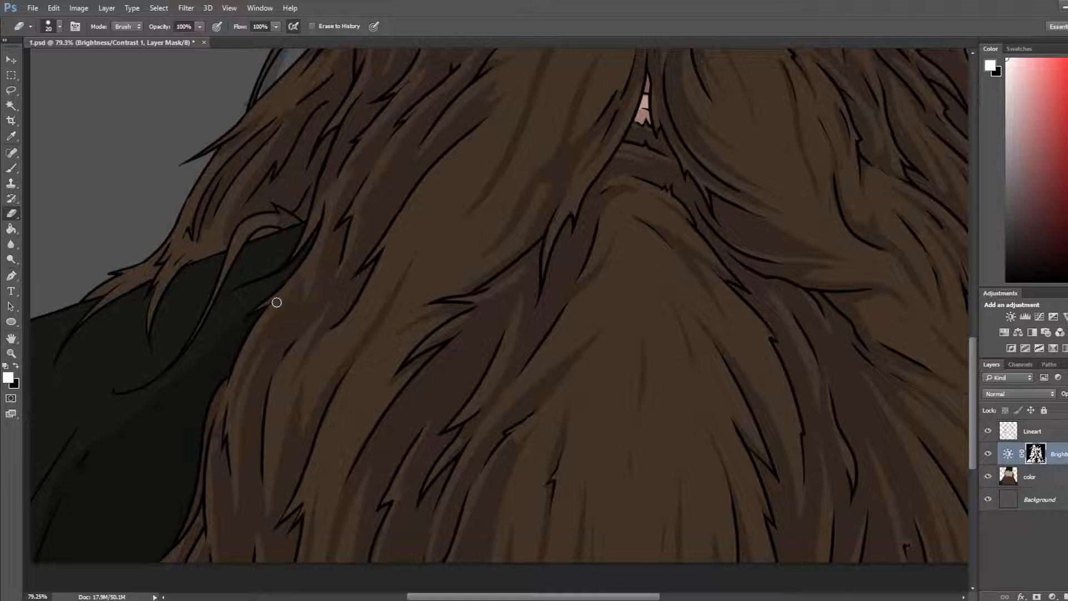
drag(304, 264, 455, 207)
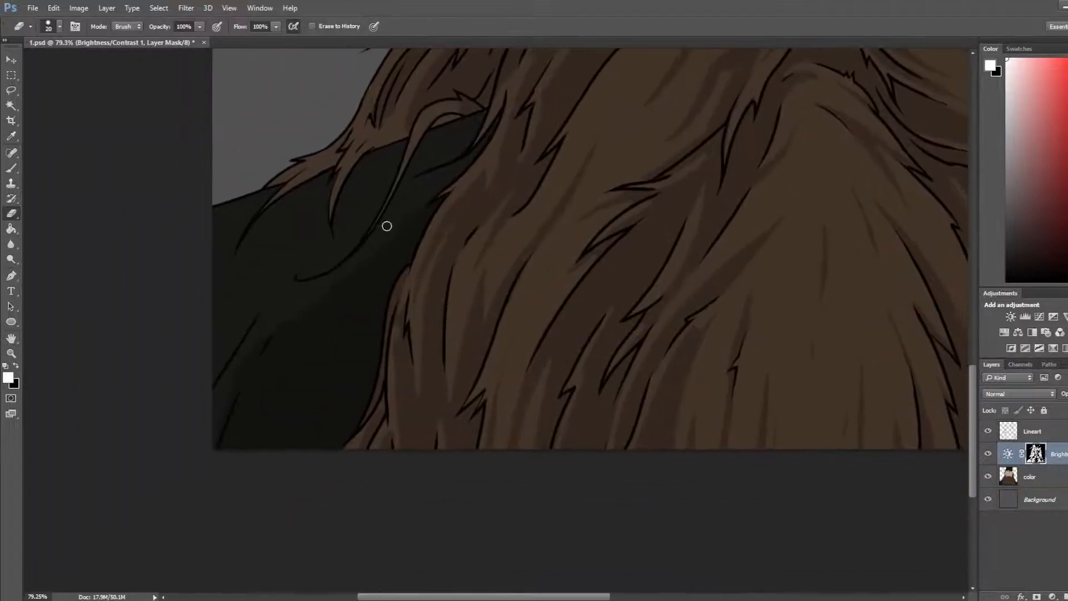
key(b)
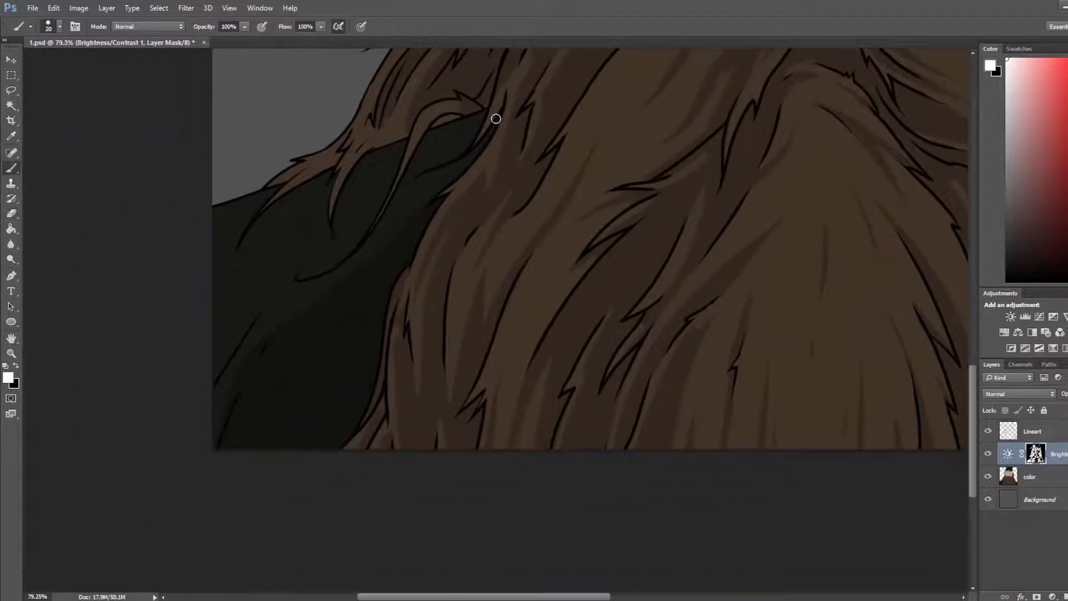
Step: Hide the Brightness/Contrast layer, touch up the coat around the shoulder strands on the color layer with the sampled dark colour, and show the shading again
click(988, 454)
click(1031, 477)
scroll(579, 141, up, 7)
drag(403, 124, 396, 201)
key(i)
click(407, 234)
click(411, 230)
key(b)
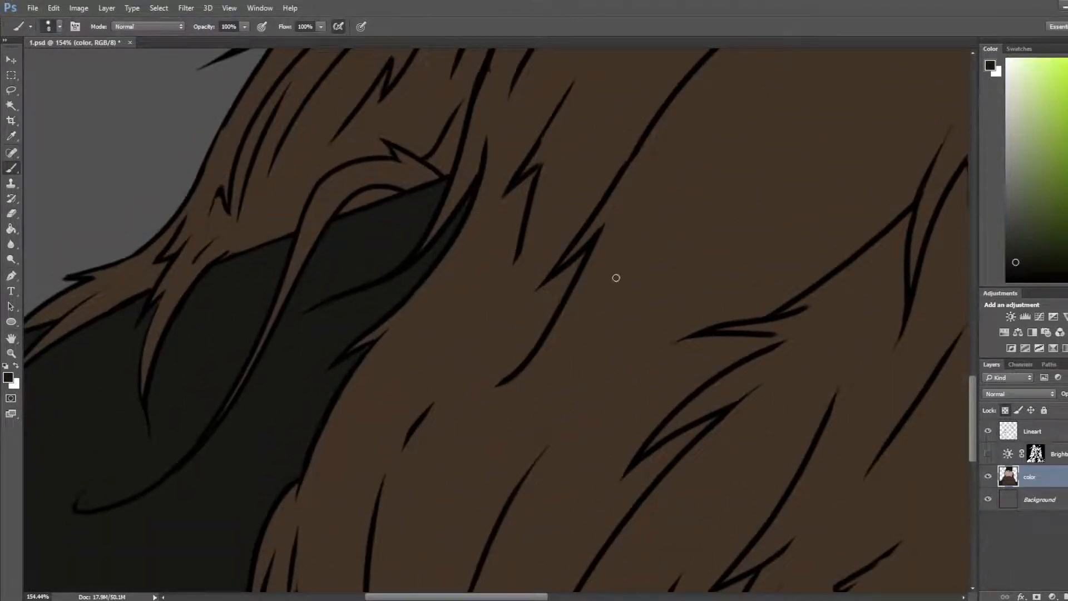
click(987, 454)
scroll(535, 328, down, 5)
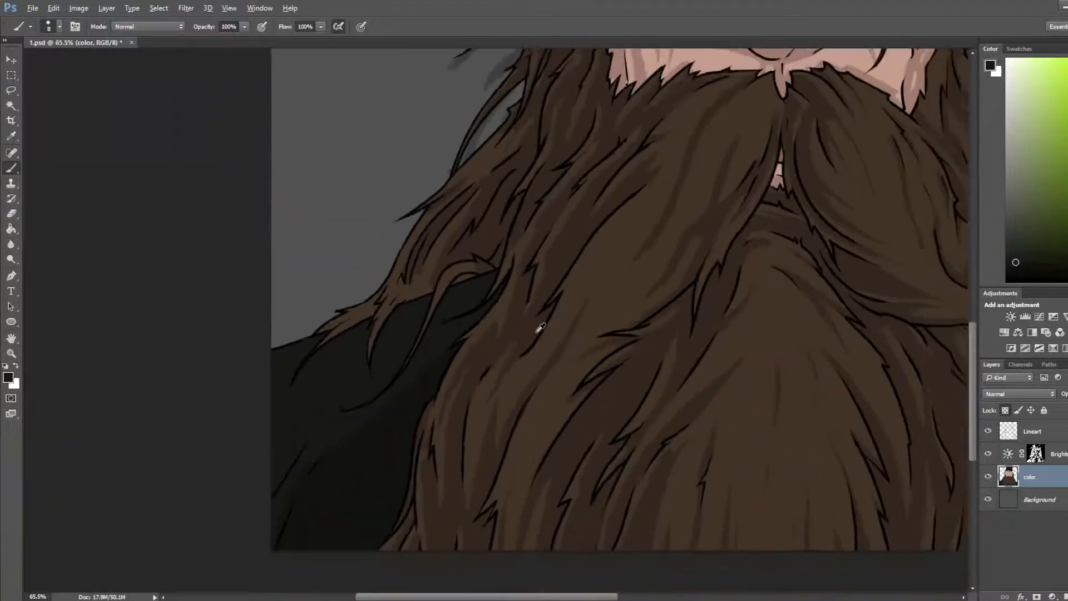
scroll(539, 325, up, 4)
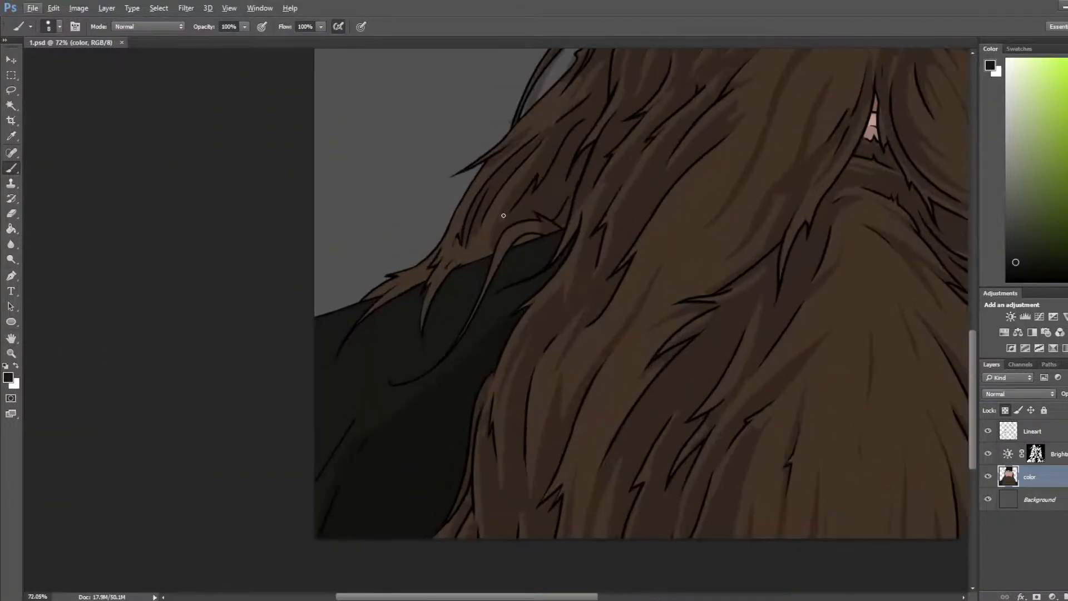
mouse_move(553, 233)
mouse_down()
mouse_move(527, 213)
mouse_move(495, 217)
mouse_move(539, 235)
mouse_move(514, 247)
mouse_up()
key(])
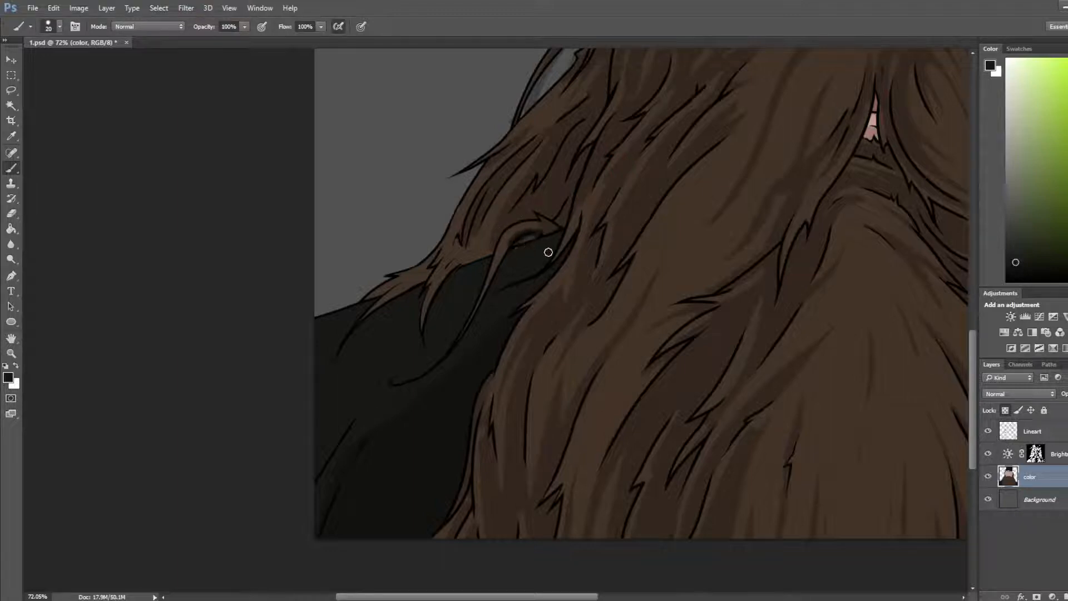
key(ctrl+z)
Step: Save the document and paint shadow on the Brightness/Contrast mask at the root of the curved lock over the shoulder
click(1049, 453)
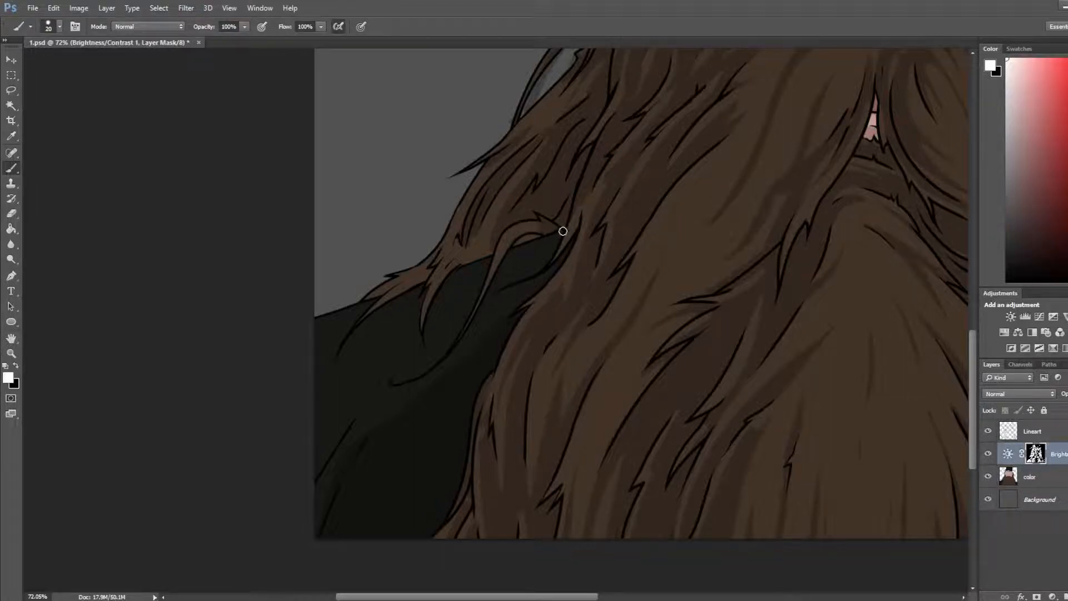
key(ctrl+s)
click(562, 220)
key(e)
key(b)
mouse_move(554, 230)
mouse_down()
mouse_move(519, 238)
mouse_move(535, 238)
mouse_up()
Step: Flip the canvas back and paint and erase fold shadows on the dark coat beside the beard
drag(765, 343, 306, 340)
drag(717, 306, 419, 238)
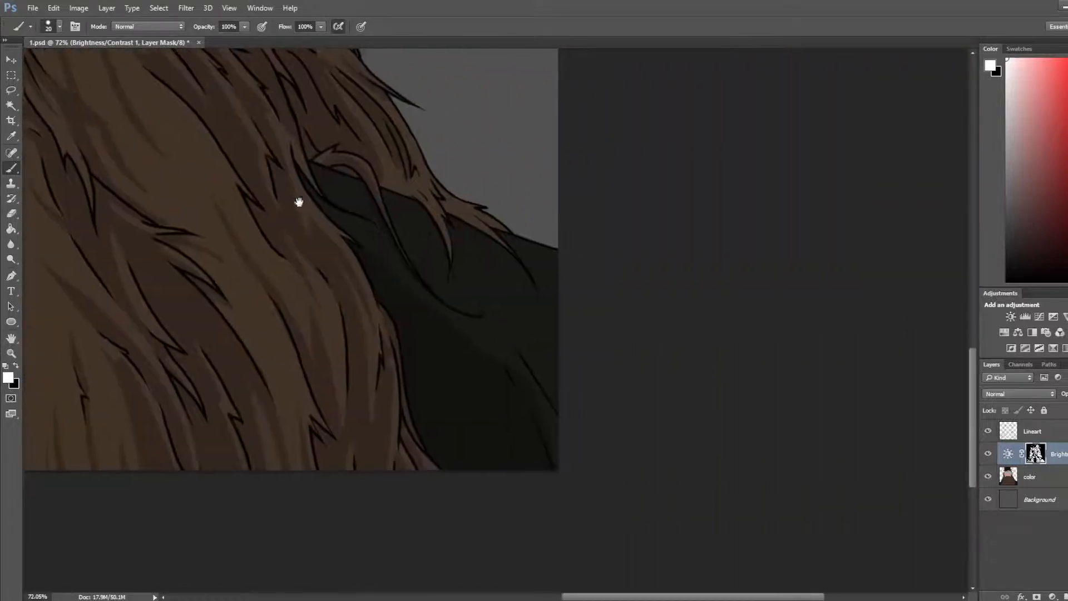
key(e)
key(b)
key(e)
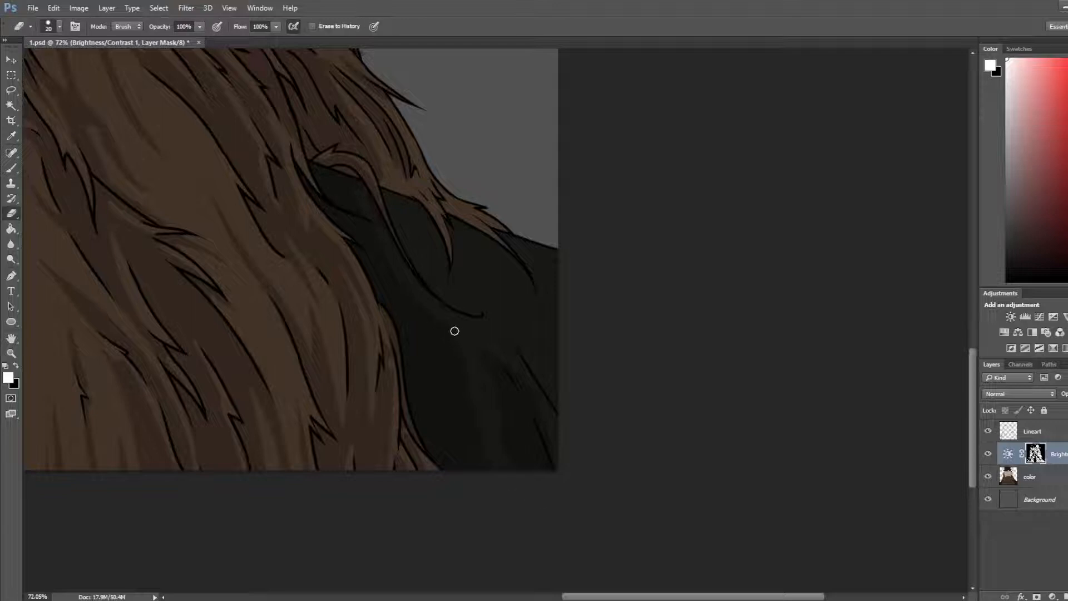
Step: Check the coat's flat colour on the color layer with the Brightness/Contrast layer hidden, and return to the visible layer's mask
click(988, 453)
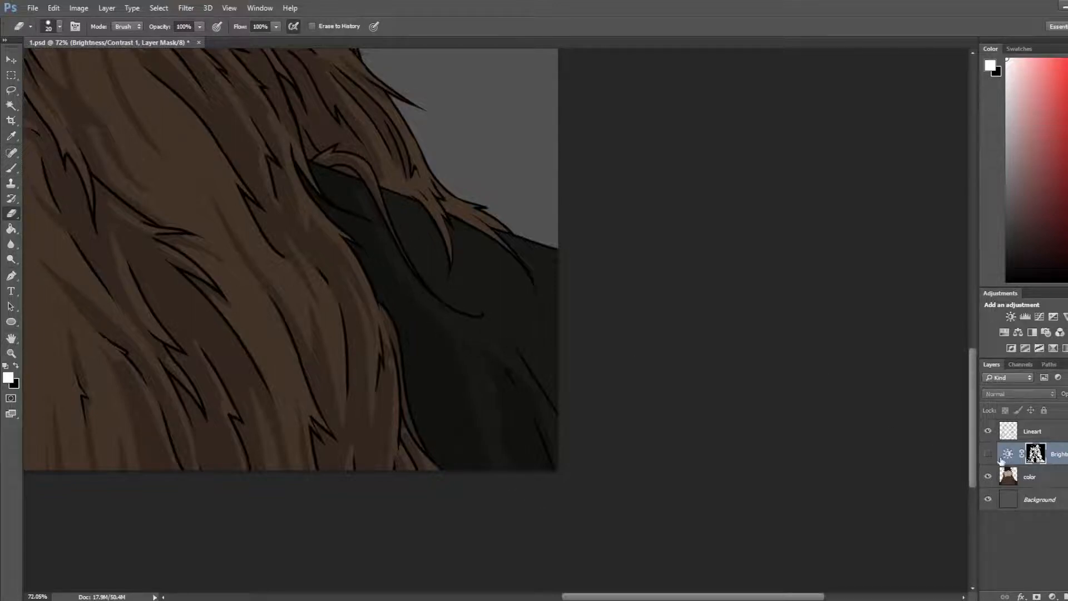
click(1030, 476)
key(b)
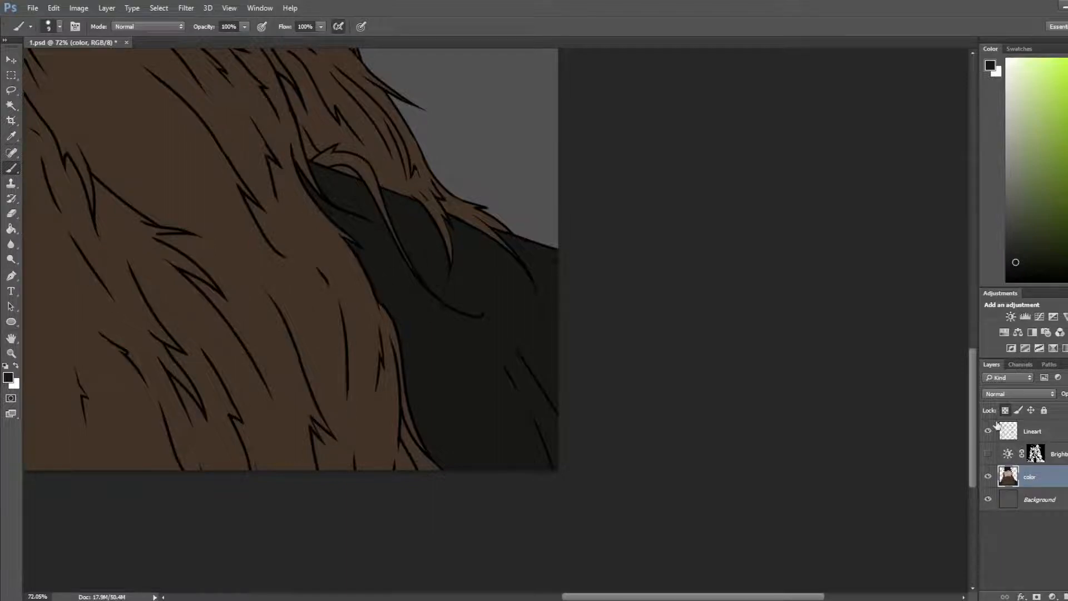
click(988, 454)
click(1035, 453)
Step: Paint and erase vertical fold shadows on the lower part of the dark coat beside the beard on the Brightness/Contrast mask
key(x)
key(e)
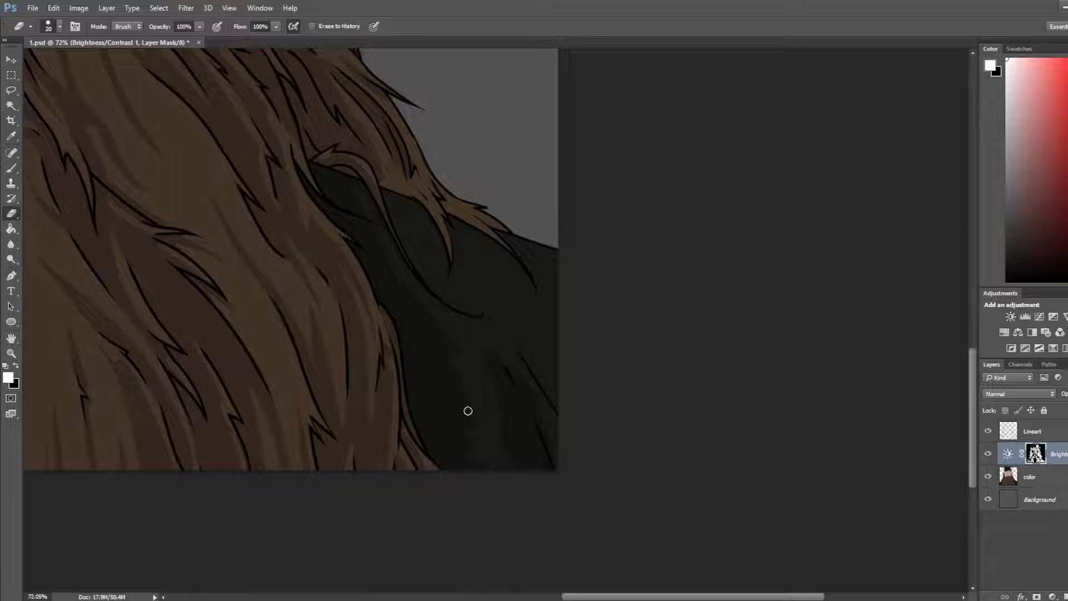
key(b)
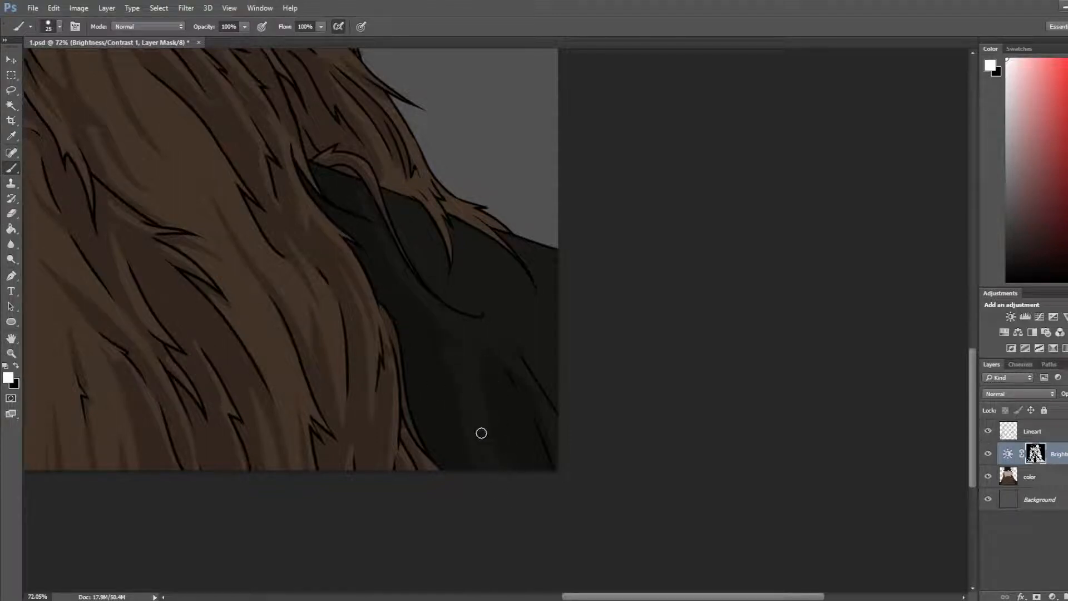
key(bracketright)
key(e)
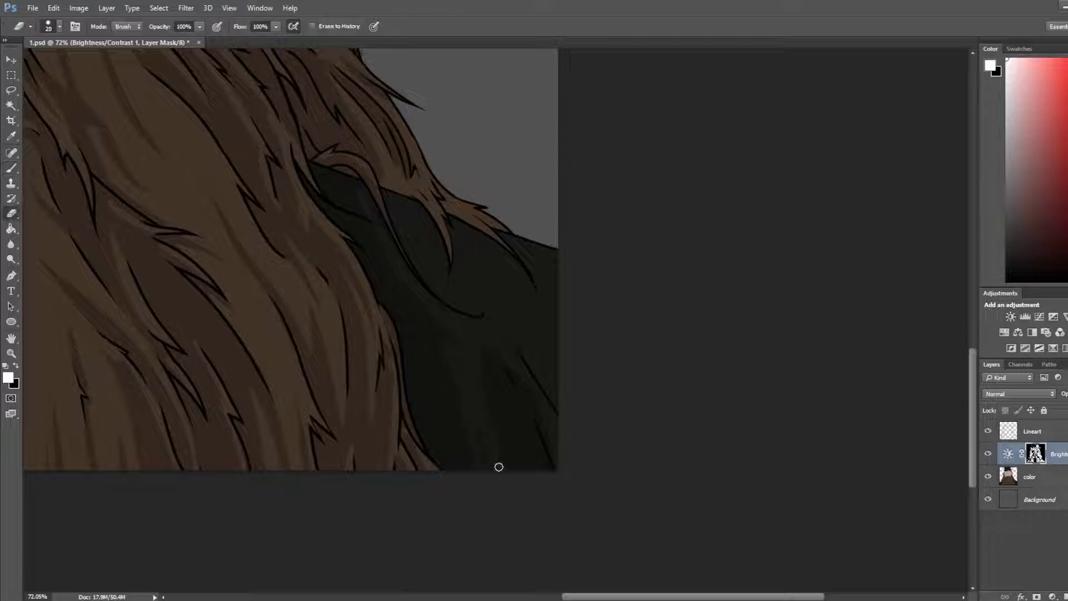
key(b)
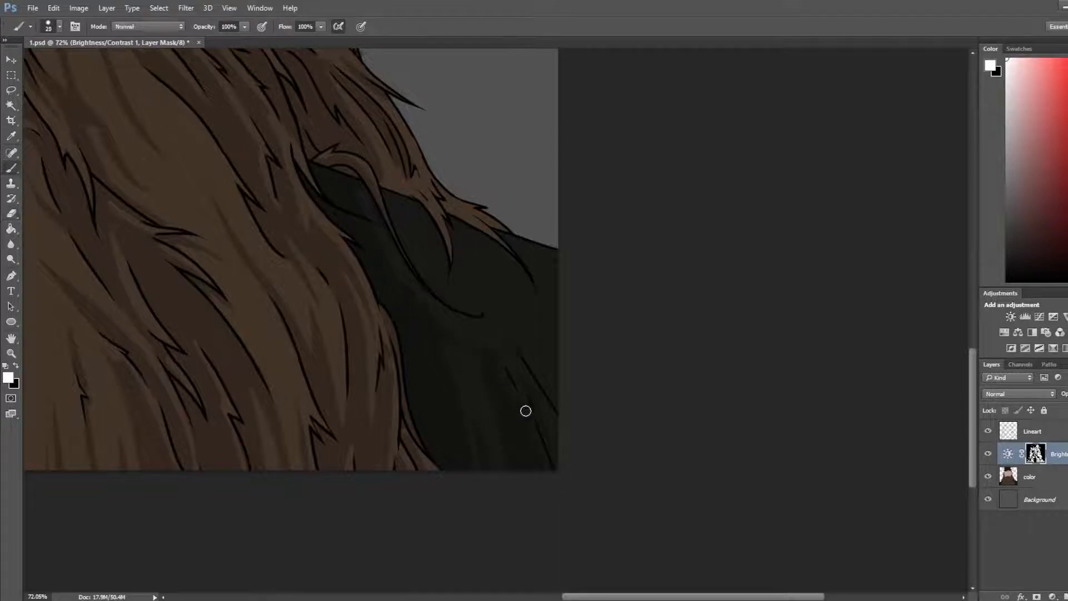
key(e)
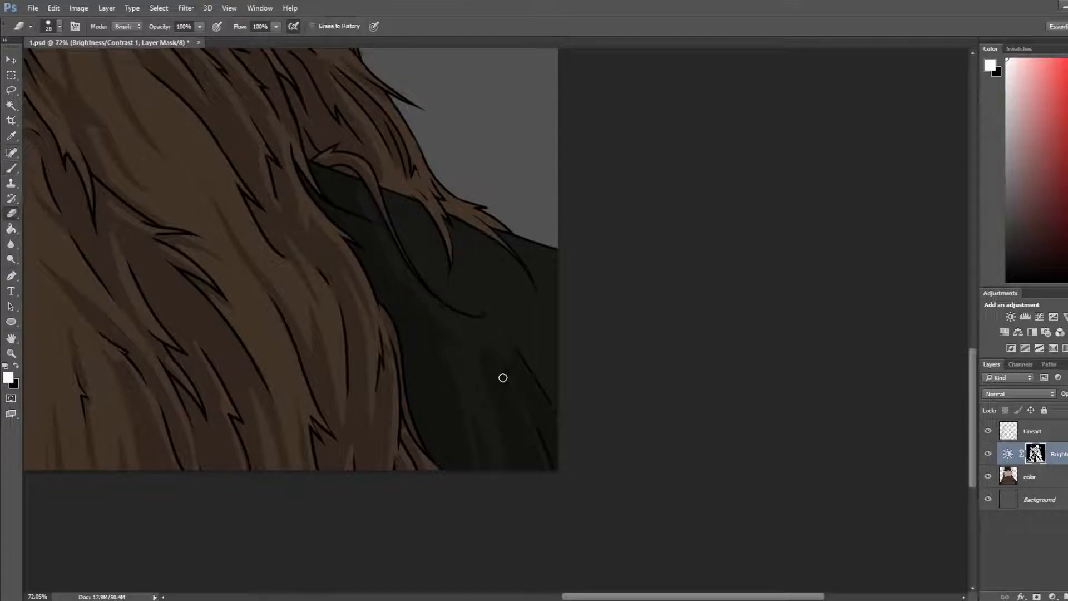
Step: Extend the coat's fold shadows up towards the shoulder strands, alternating painting and erasing on the mask
key(b)
drag(507, 358, 483, 267)
key(e)
key(b)
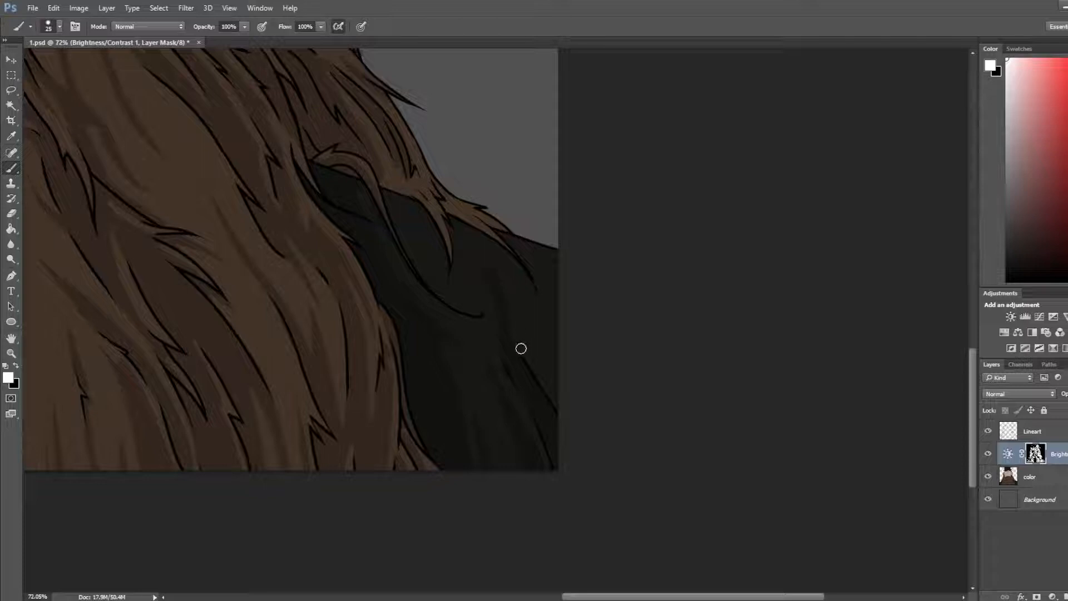
key(e)
key(b)
drag(515, 350, 520, 300)
key(e)
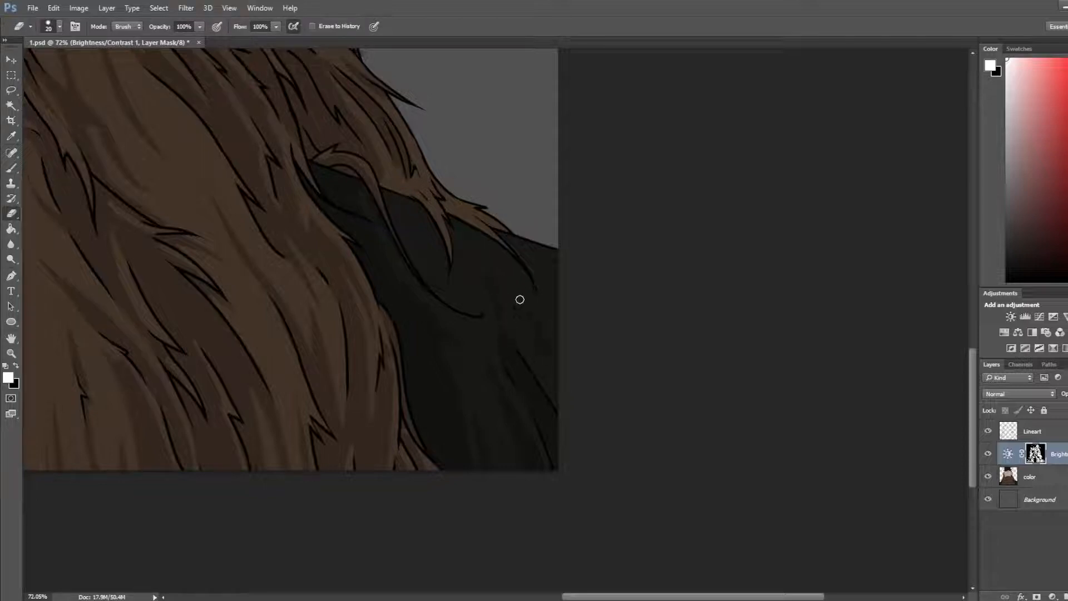
Step: Check the whole portrait flipped, and refine the fold shadows on the coat's lower part beside the beard
scroll(556, 322, down, 5)
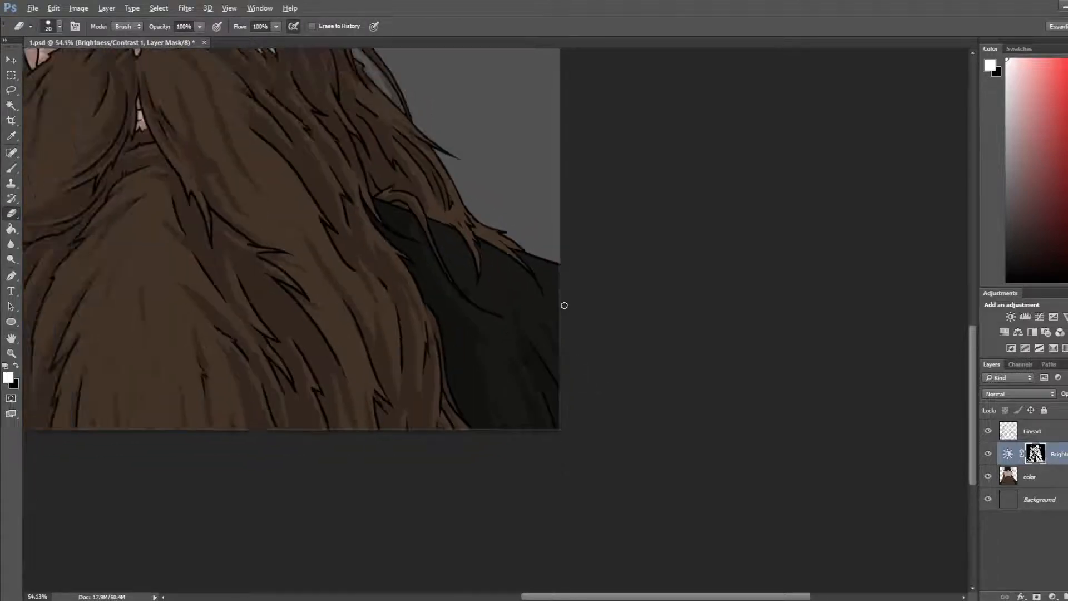
scroll(405, 448, up, 3)
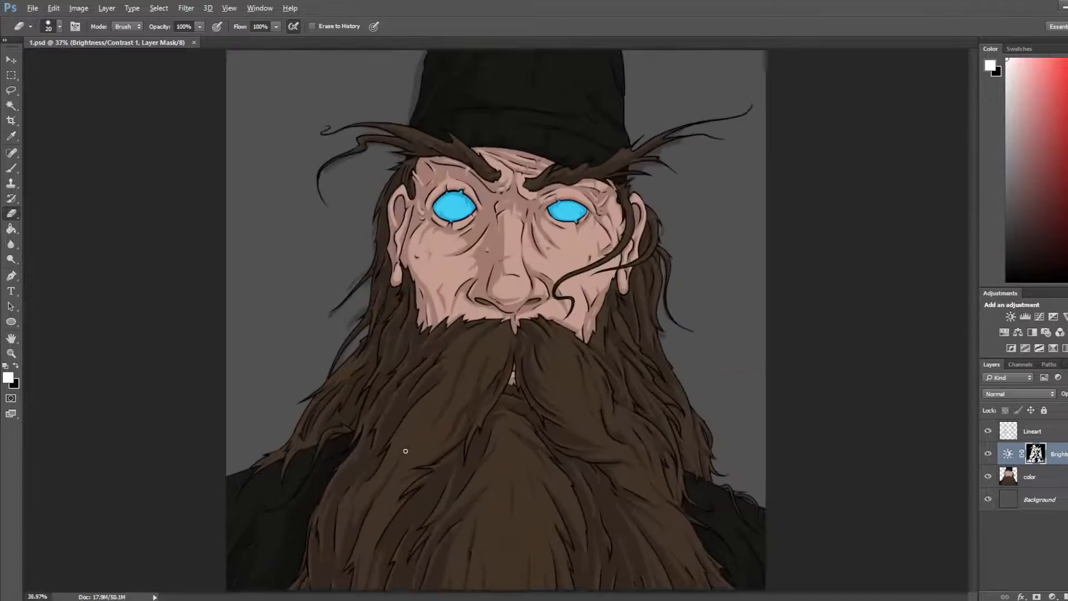
drag(443, 460, 468, 314)
scroll(306, 433, up, 2)
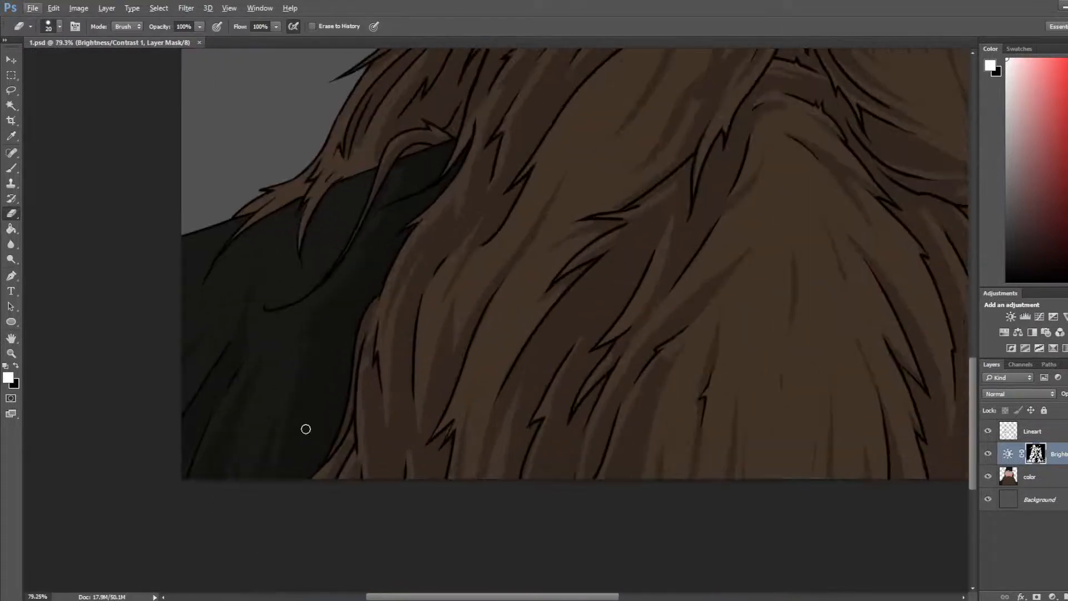
key(b)
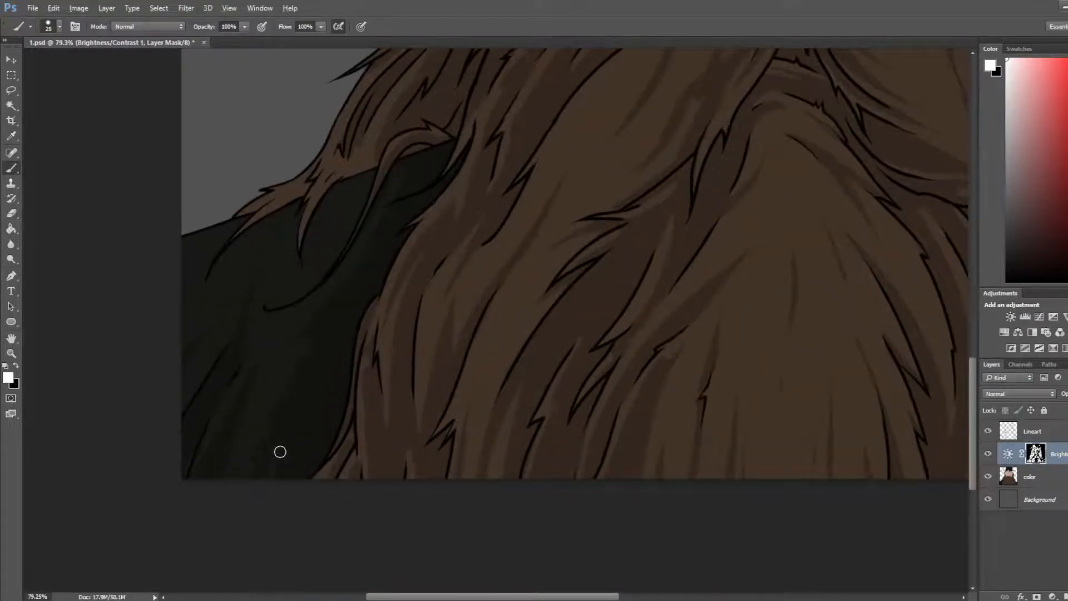
key(e)
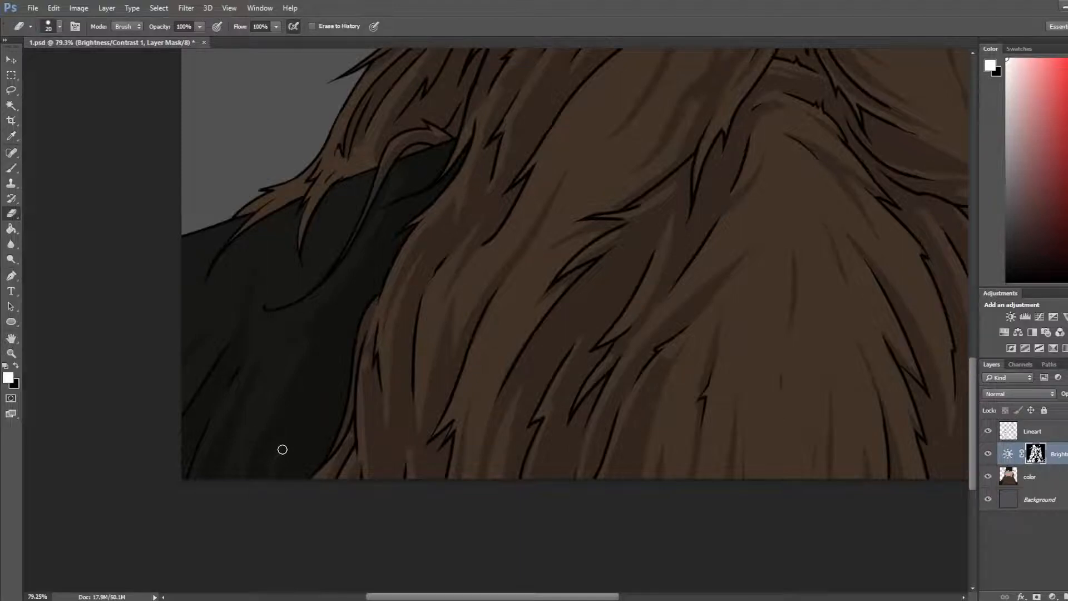
key(b)
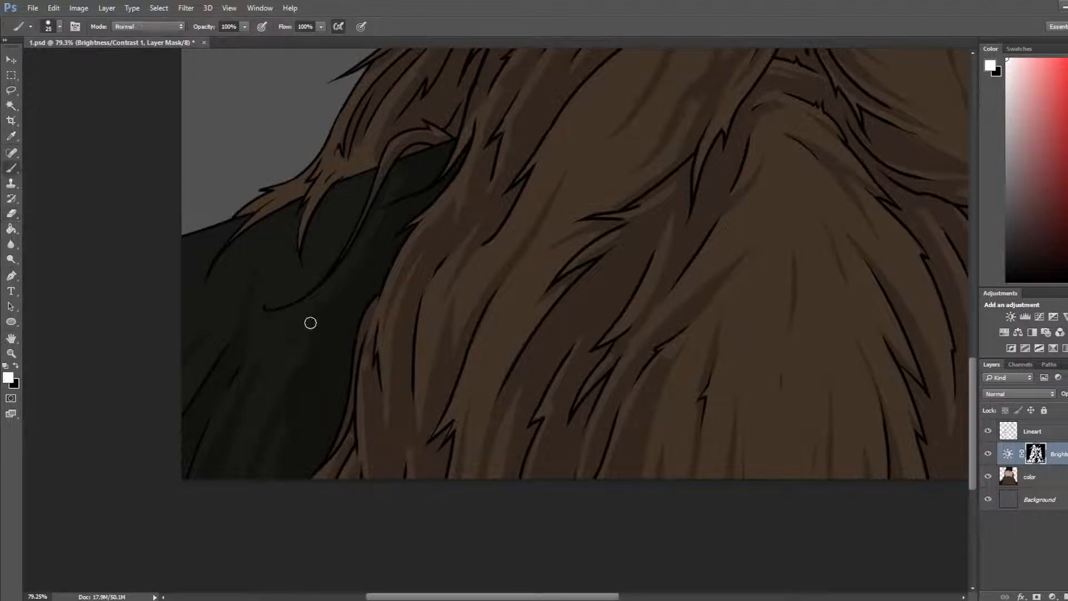
Step: Paint and erase shadow on the coat just beneath the hair strands lying over the shoulder
scroll(291, 434, up, 5)
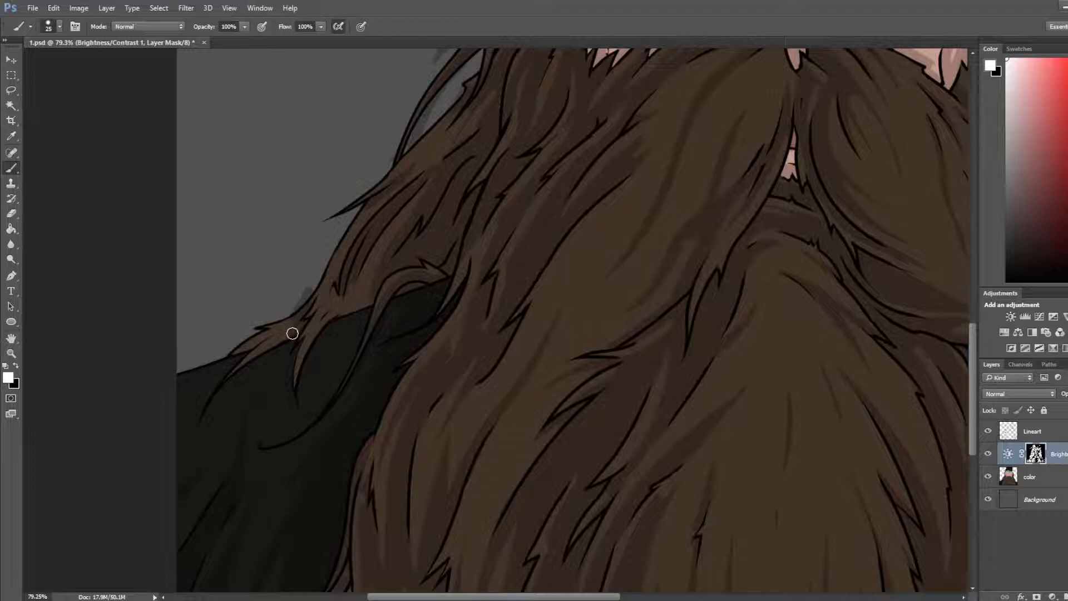
key(e)
key(b)
key(e)
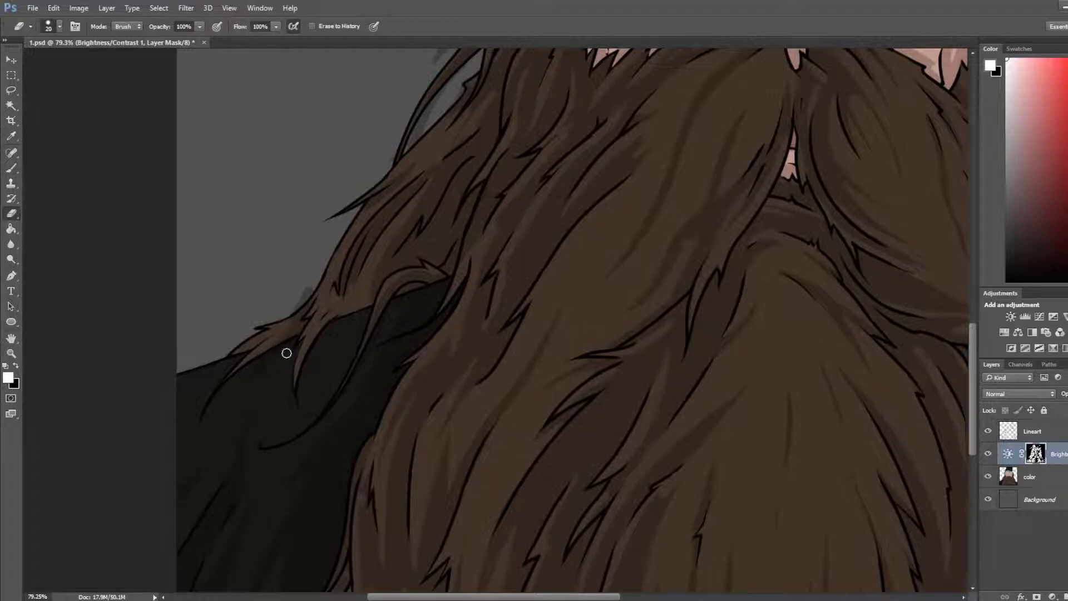
Step: Hide the Brightness/Contrast layer, touch up the shoulder strands on the color layer with the sampled brown, and return to the visible layer's mask
click(988, 454)
click(1044, 477)
key(i)
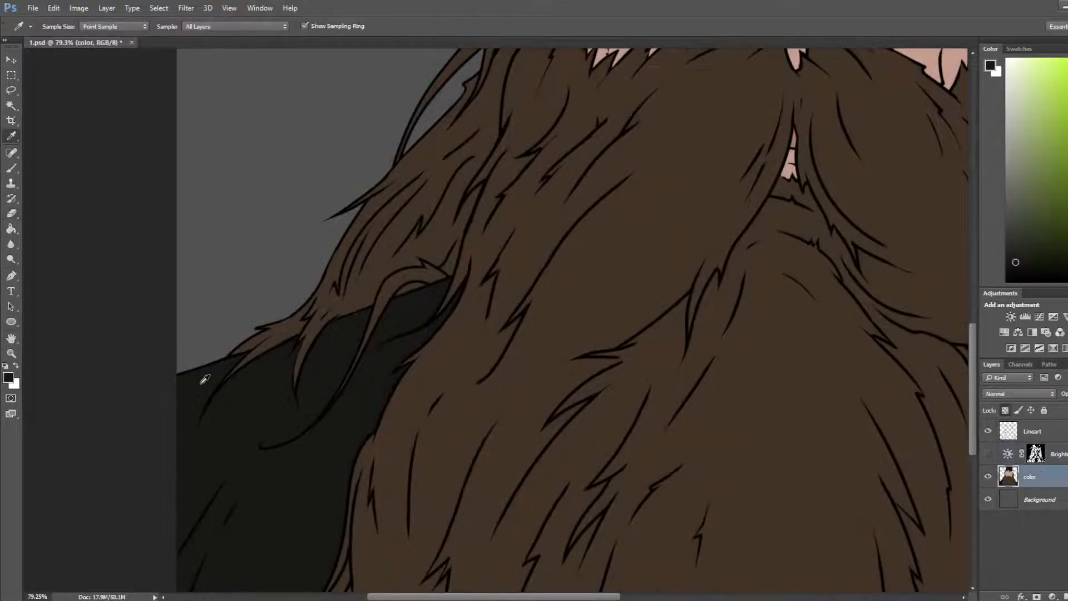
scroll(242, 379, up, 4)
key(b)
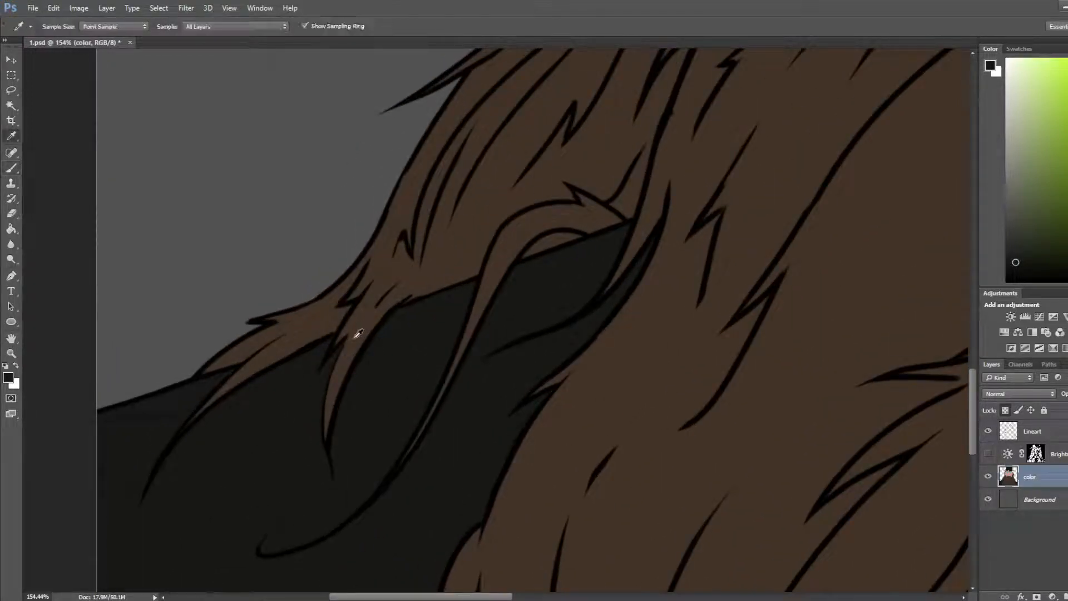
alt+click(352, 333)
click(988, 454)
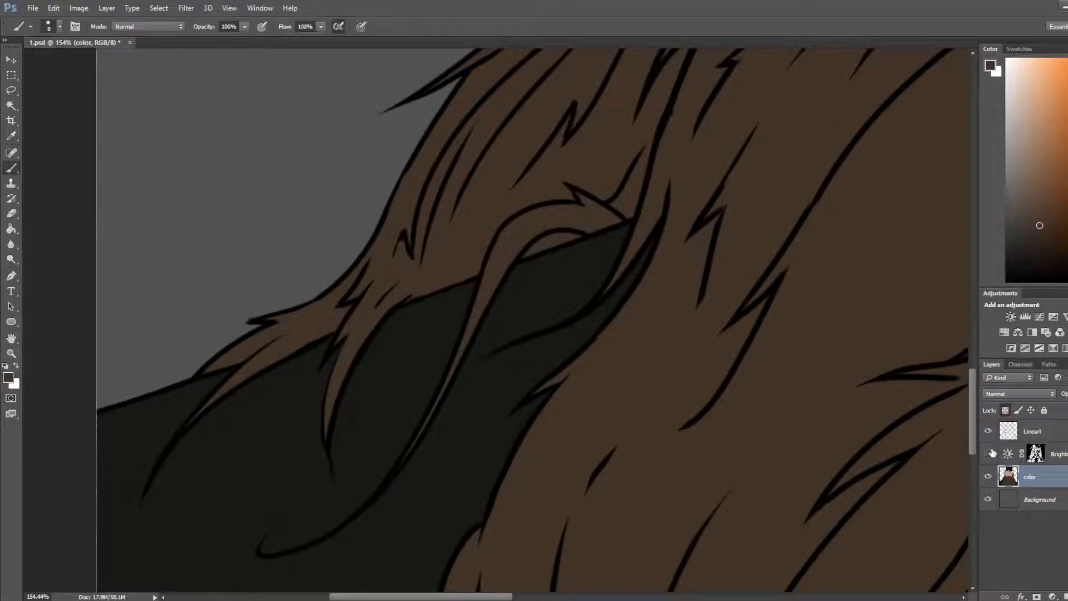
scroll(339, 296, down, 7)
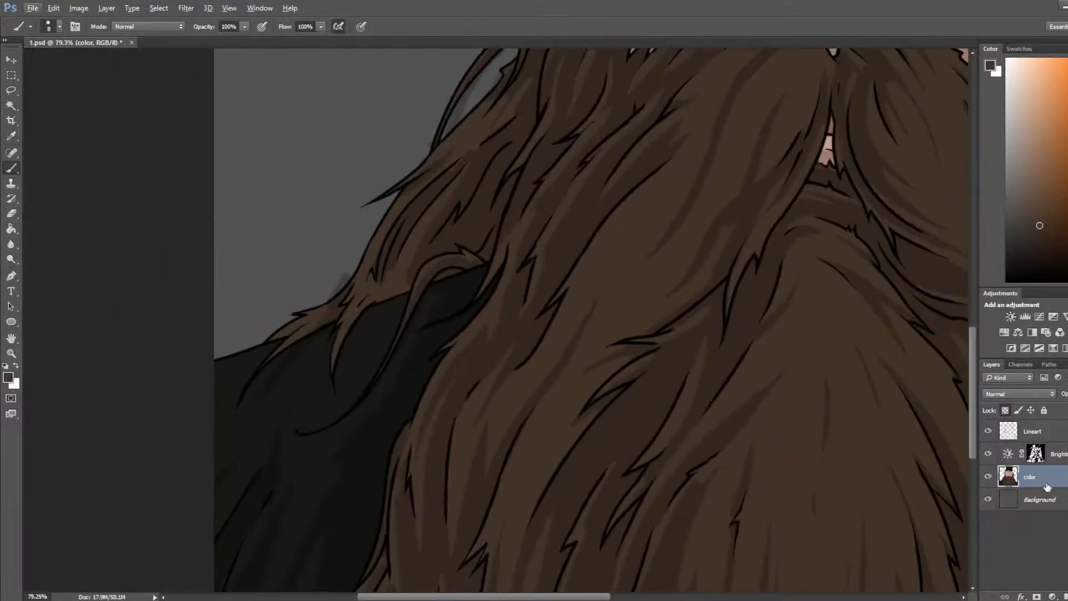
click(1035, 453)
Step: Save the document and paint shadow on the long hair above the shoulder with a 20 px brush
scroll(615, 385, down, 3)
scroll(614, 384, down, 2)
key(ctrl+s)
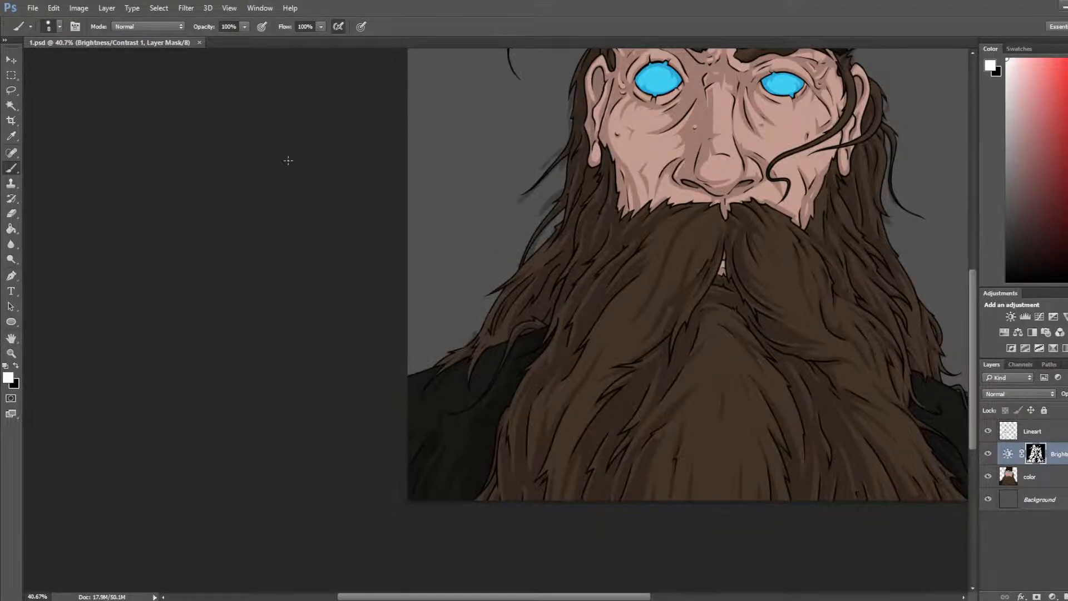
scroll(334, 211, down, 1)
scroll(301, 457, up, 3)
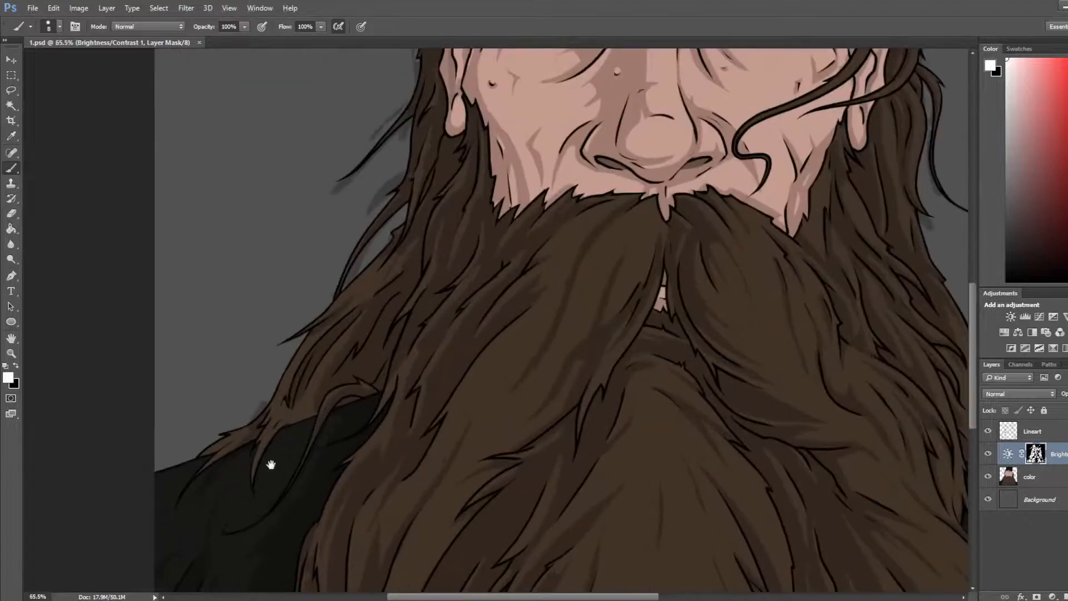
scroll(271, 465, up, 2)
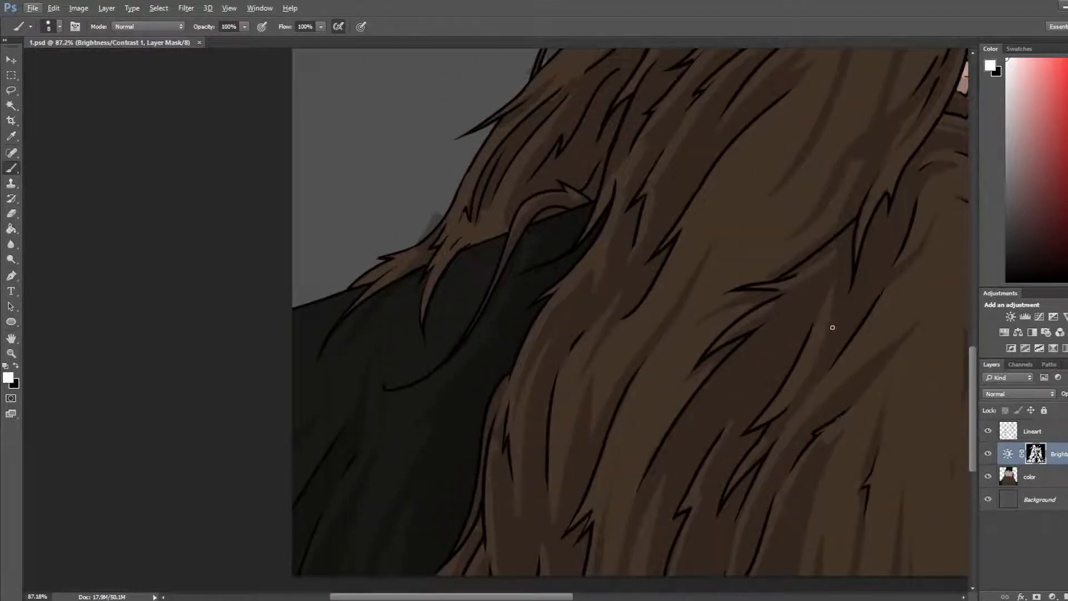
key(bracketright)
key(bracketright)
key(bracketright)
key(bracketright)
mouse_move(512, 229)
mouse_down()
mouse_move(428, 217)
mouse_move(473, 239)
mouse_move(520, 177)
mouse_move(477, 235)
mouse_move(506, 217)
mouse_up()
drag(586, 98, 503, 186)
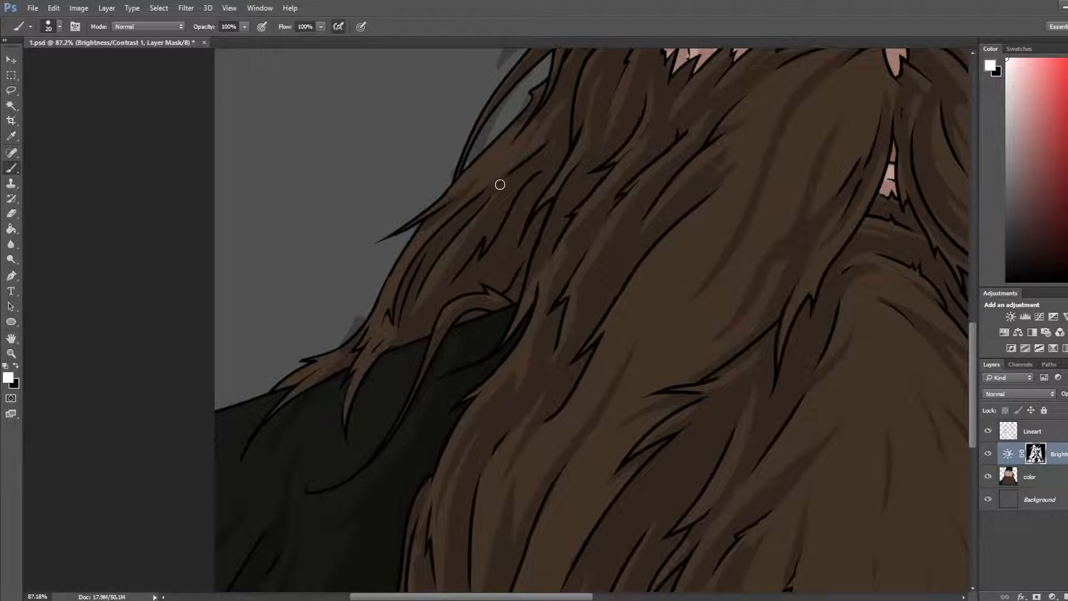
scroll(584, 134, down, 8)
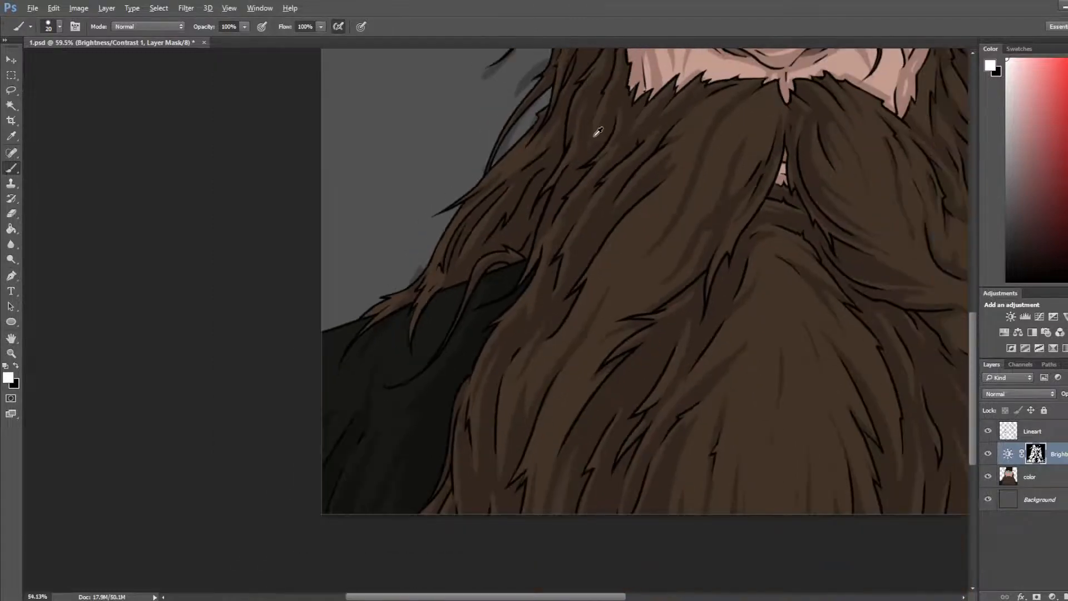
Step: Flip the canvas back, reduce the brush and eraser to 9 px, and refine the shadow in the hair just above the shoulder
scroll(464, 339, up, 5)
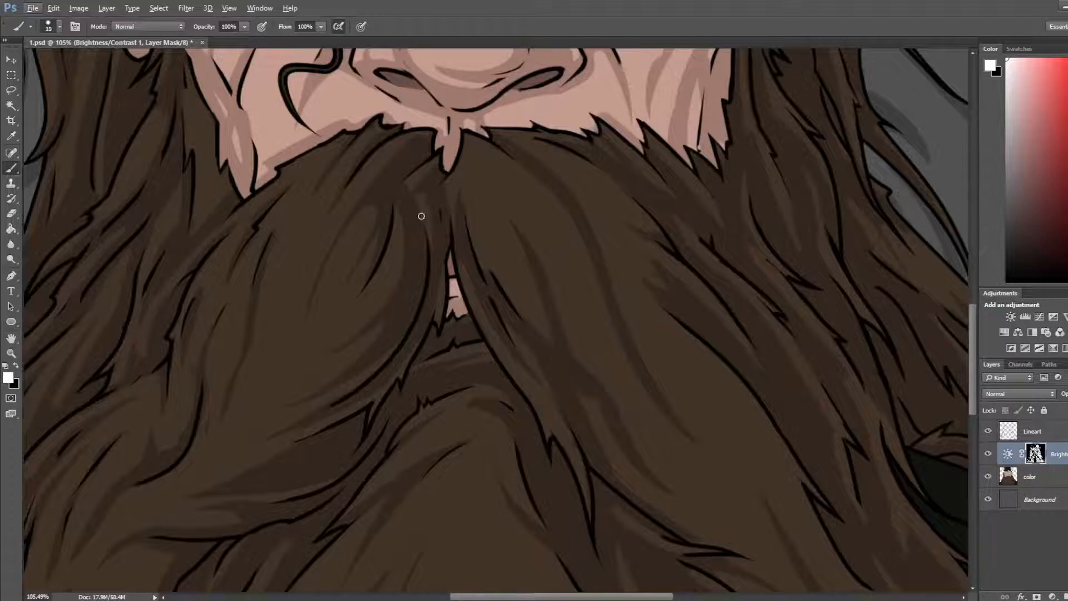
key(bracketleft)
key(bracketleft)
drag(630, 450, 411, 287)
drag(605, 307, 334, 206)
drag(627, 258, 512, 238)
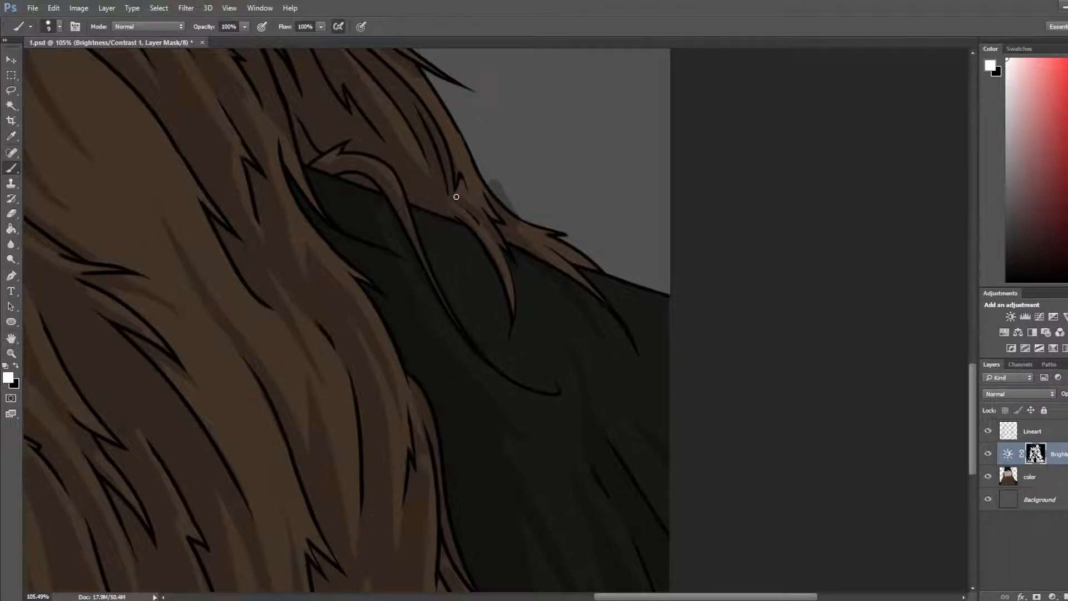
key(e)
key(bracketleft)
key(bracketleft)
key(bracketleft)
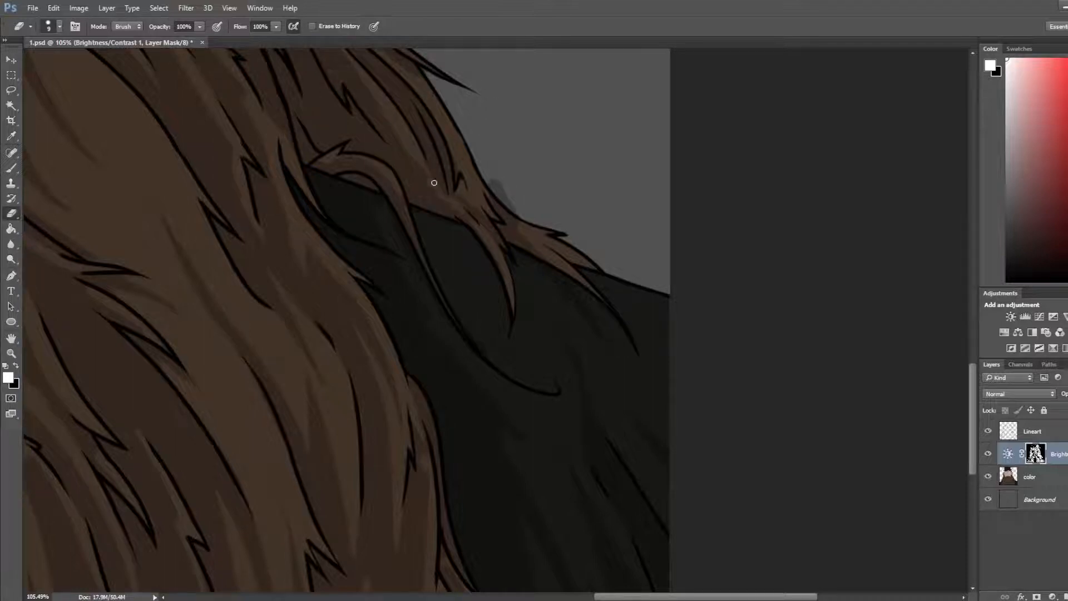
Step: Paint and erase narrow shadows between the strand tips where the long hair meets the coat's shoulder
key(b)
key(e)
key(b)
mouse_move(443, 186)
mouse_down()
mouse_move(419, 121)
mouse_move(442, 204)
mouse_move(414, 145)
mouse_move(429, 187)
mouse_move(426, 148)
mouse_move(432, 195)
mouse_move(468, 204)
mouse_move(451, 193)
mouse_move(481, 222)
mouse_move(460, 182)
mouse_up()
key(e)
key(b)
key(e)
key(b)
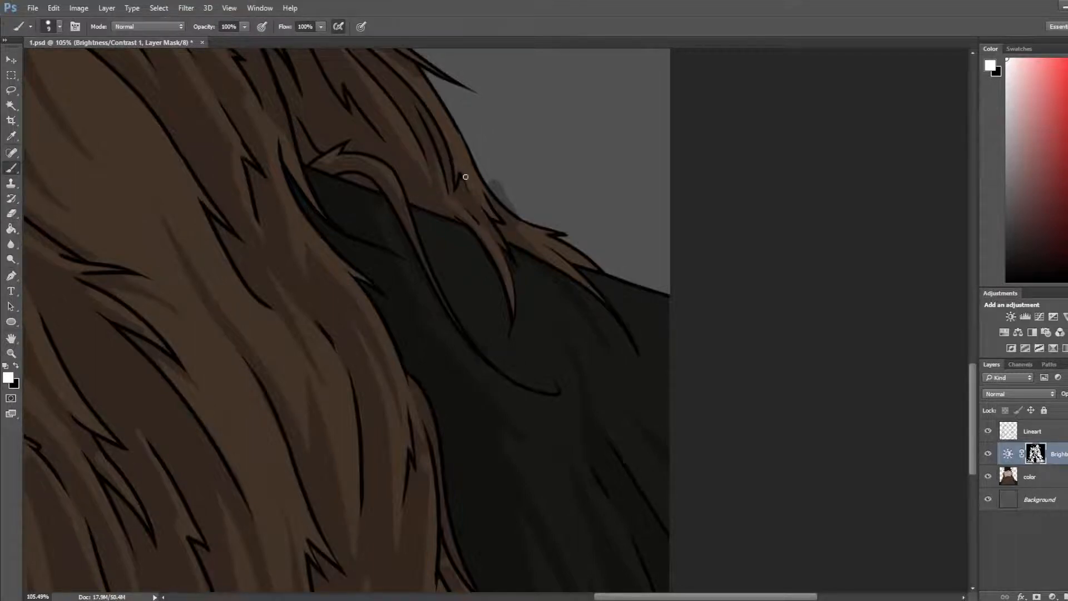
Step: Paint and trim thin shadows along the outer edge of the long hair down to the shoulder tips
drag(437, 127, 458, 208)
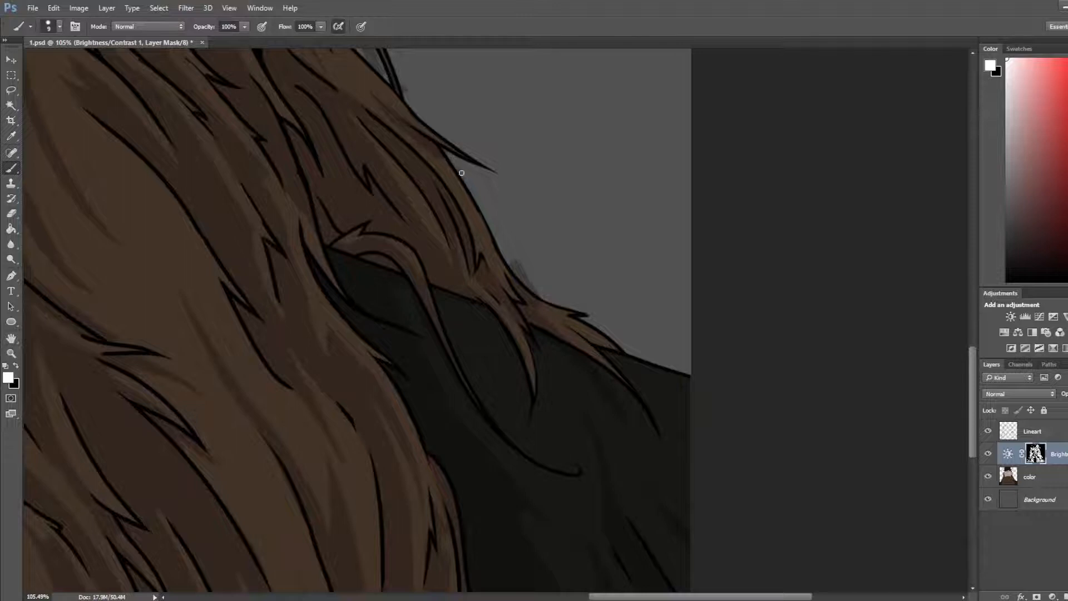
key(e)
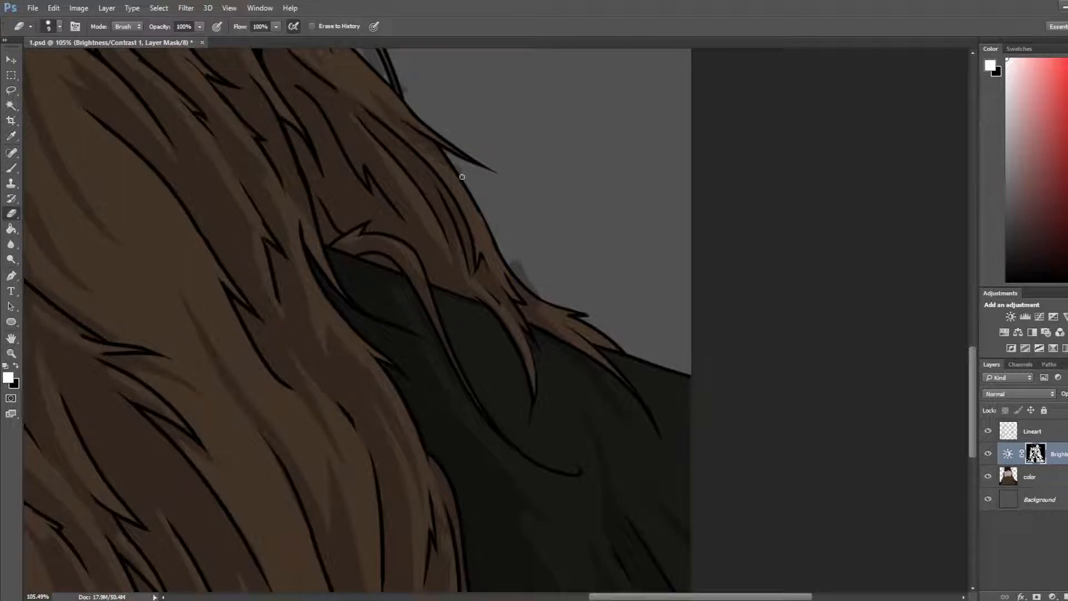
key(b)
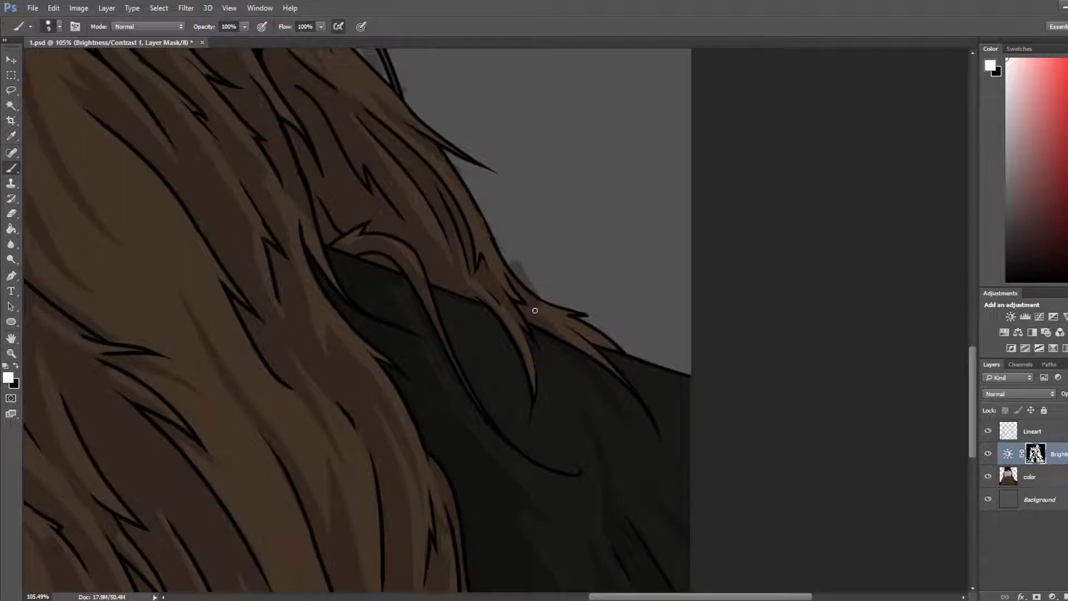
drag(459, 186, 502, 266)
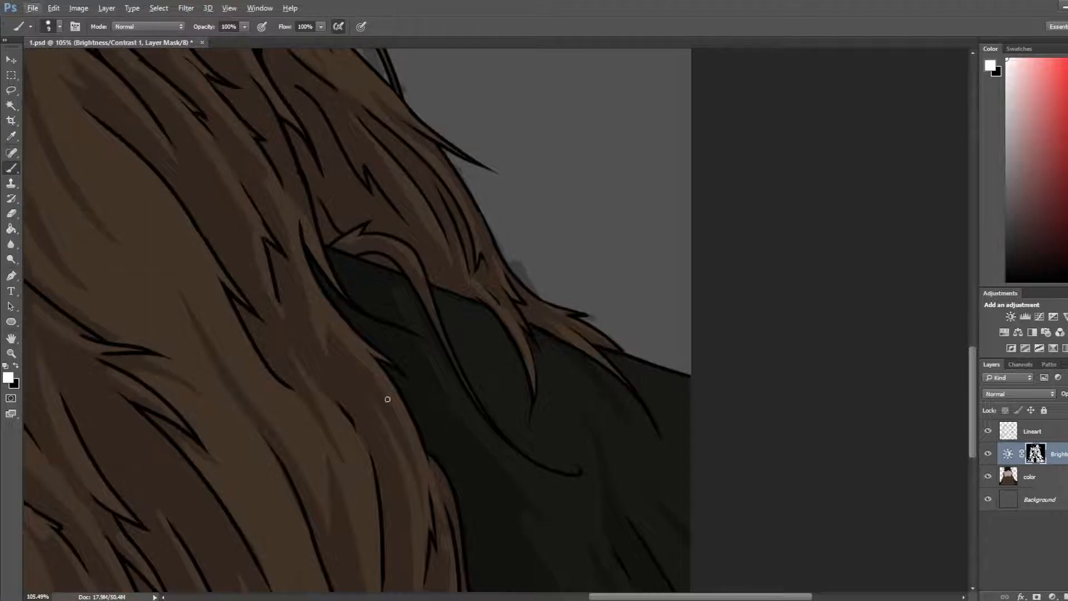
Step: Paint shadow behind the loose strand below the ear with a 20 px brush, and save the document
scroll(459, 373, down, 9)
scroll(523, 191, up, 7)
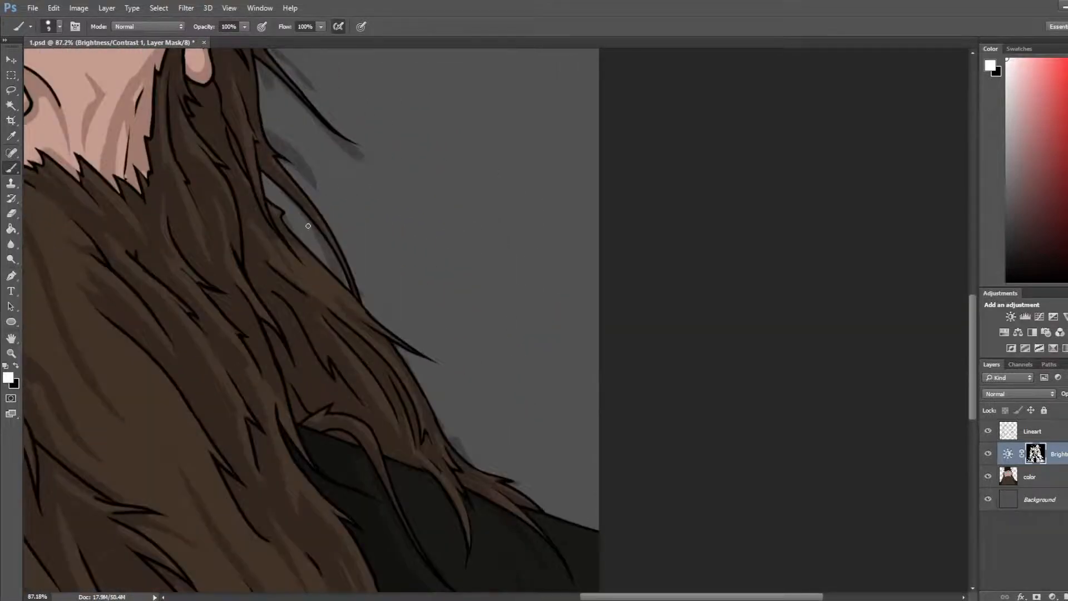
key(bracketright)
key(bracketright)
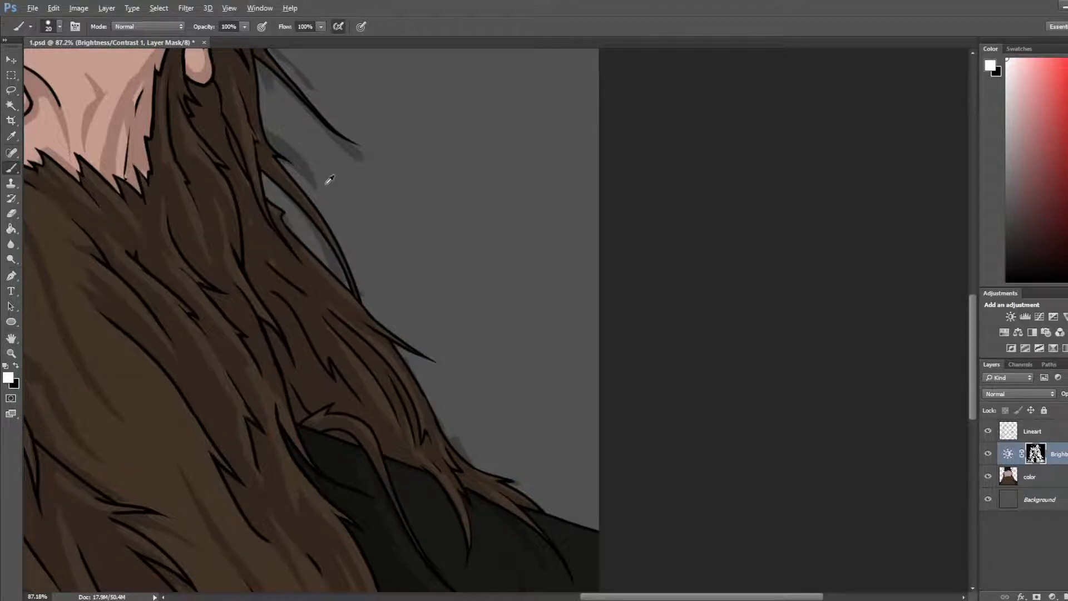
key(ctrl+0)
key(ctrl+s)
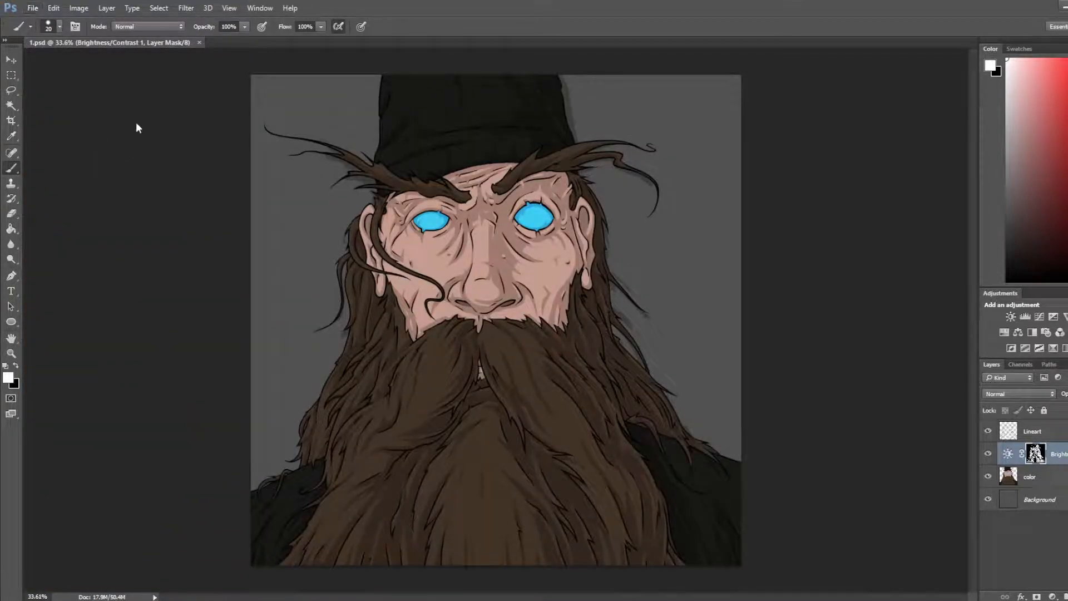
Step: Save the document as Lineart.psd, and save it again under the name Color.psd
click(589, 309)
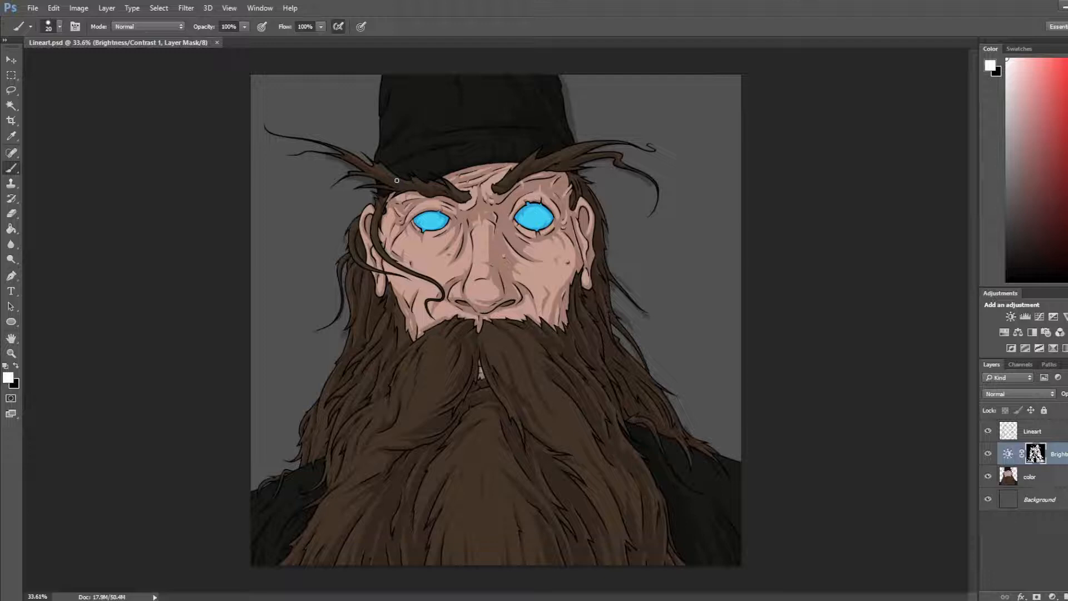
click(33, 8)
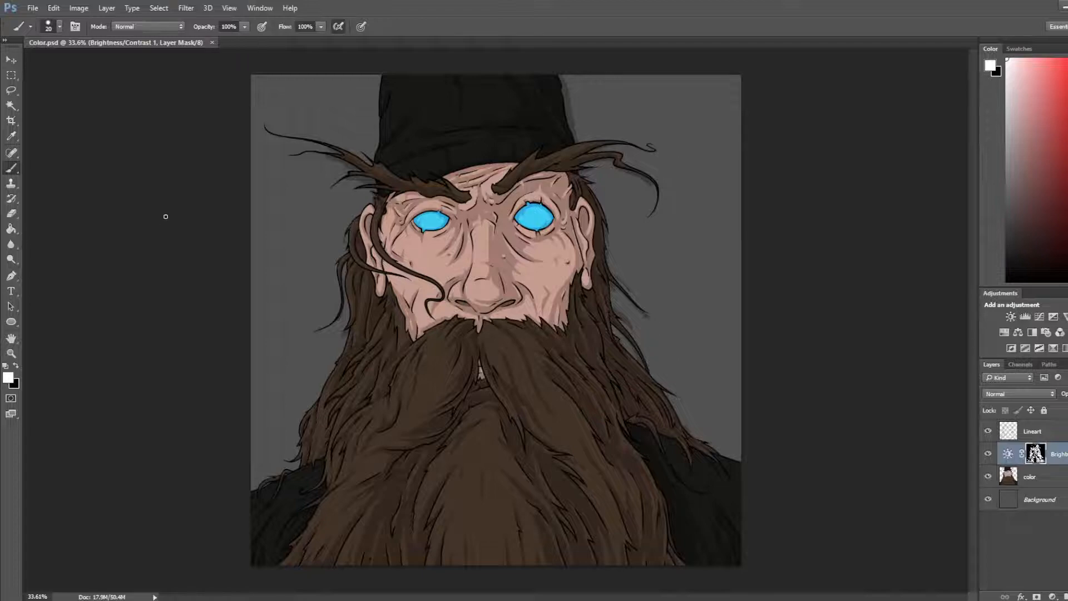
Step: Merge the Brightness/Contrast 1 adjustment layer with the color layer beneath it
scroll(456, 232, up, 2)
scroll(455, 232, down, 2)
scroll(459, 223, up, 3)
scroll(461, 218, down, 2)
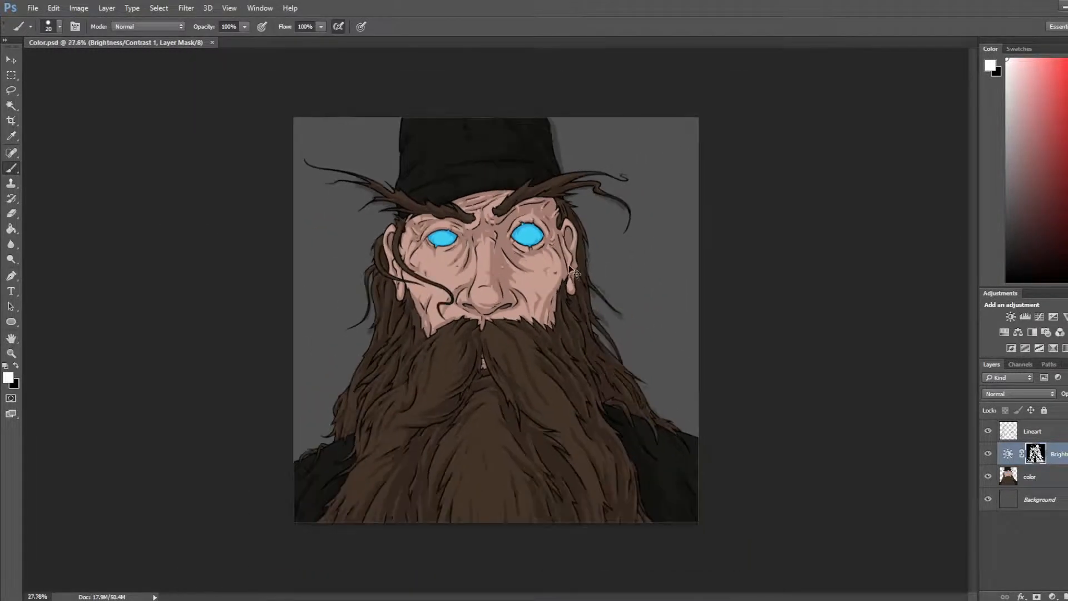
click(1062, 478)
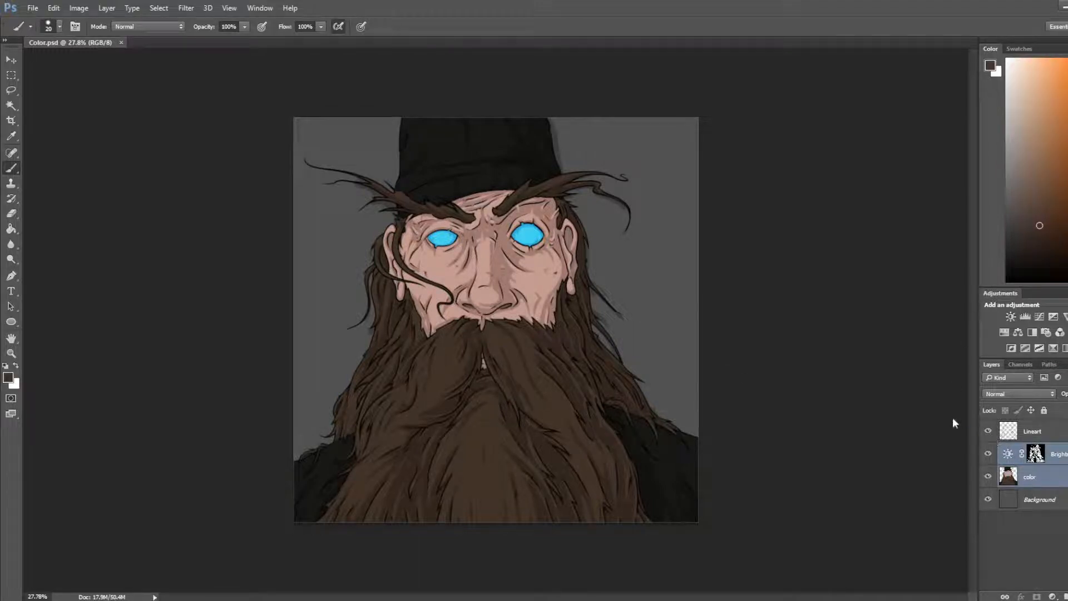
key(ctrl+e)
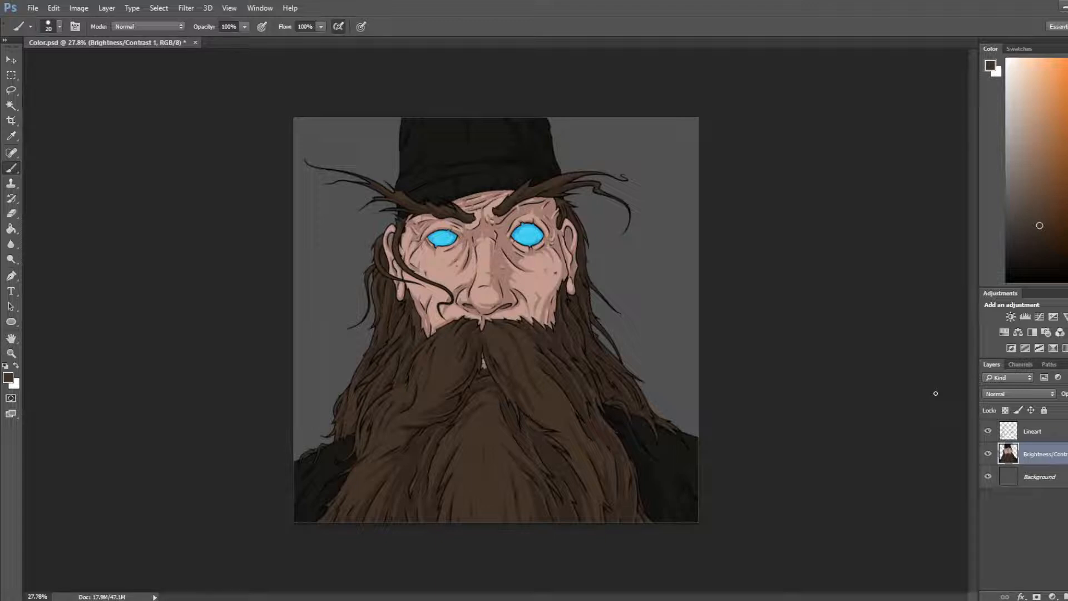
Step: Paste the copied screenshot of the Russian Orthodox cross as a new layer and raise it above the Lineart layer
scroll(554, 250, up, 3)
scroll(553, 231, down, 2)
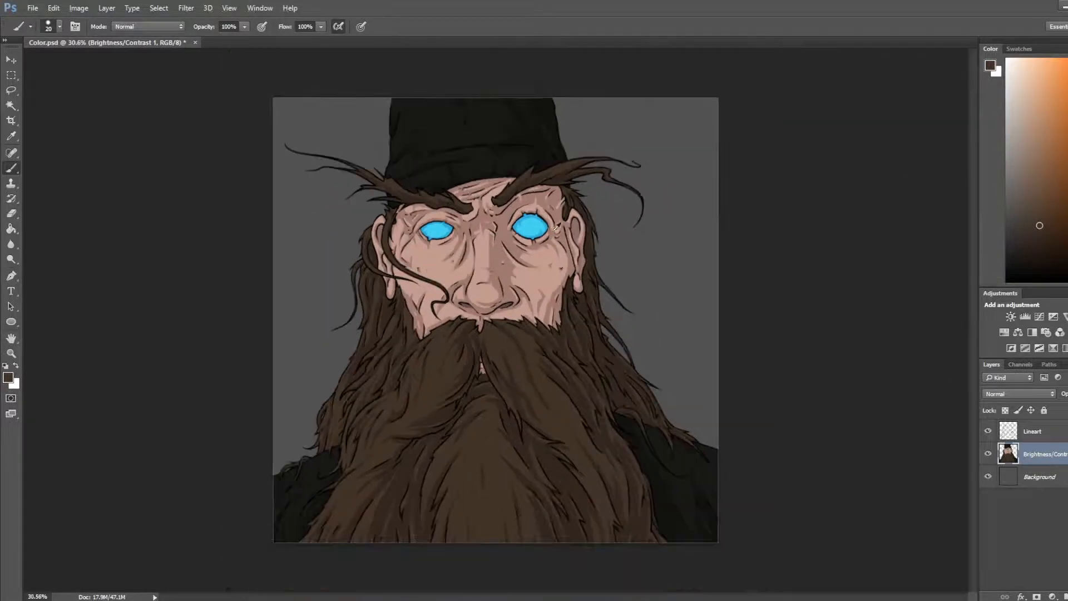
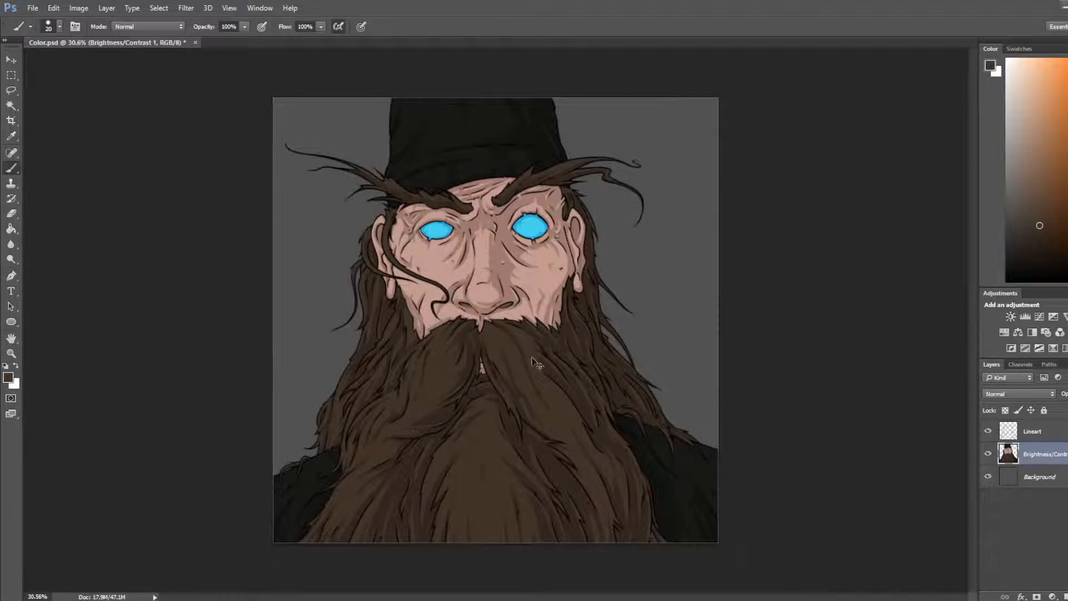
key(ctrl+v)
click(12, 77)
scroll(584, 357, up, 2)
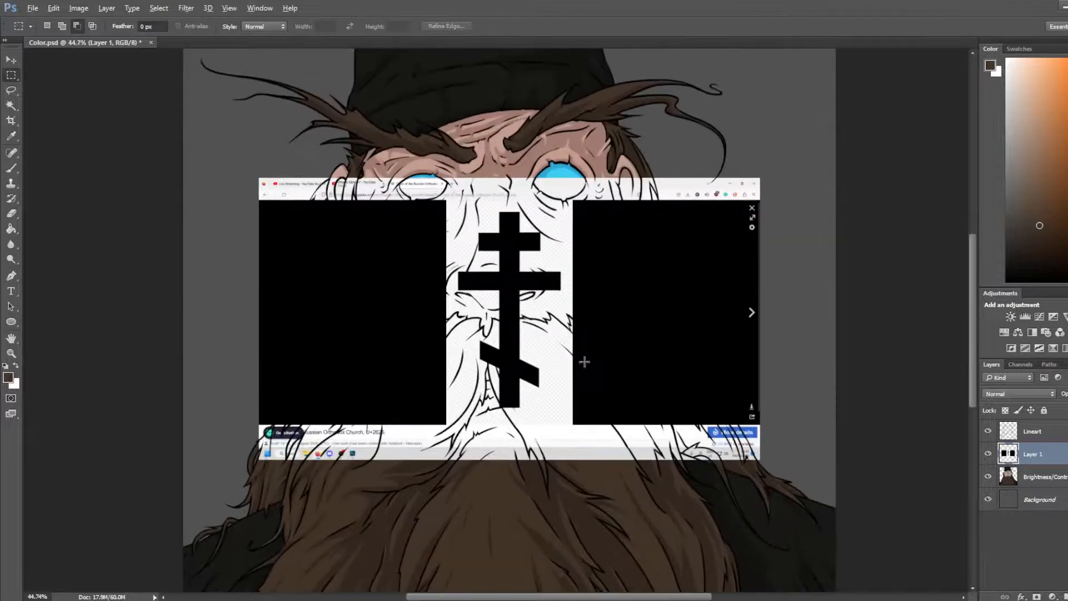
key(ctrl+])
scroll(589, 327, up, 1)
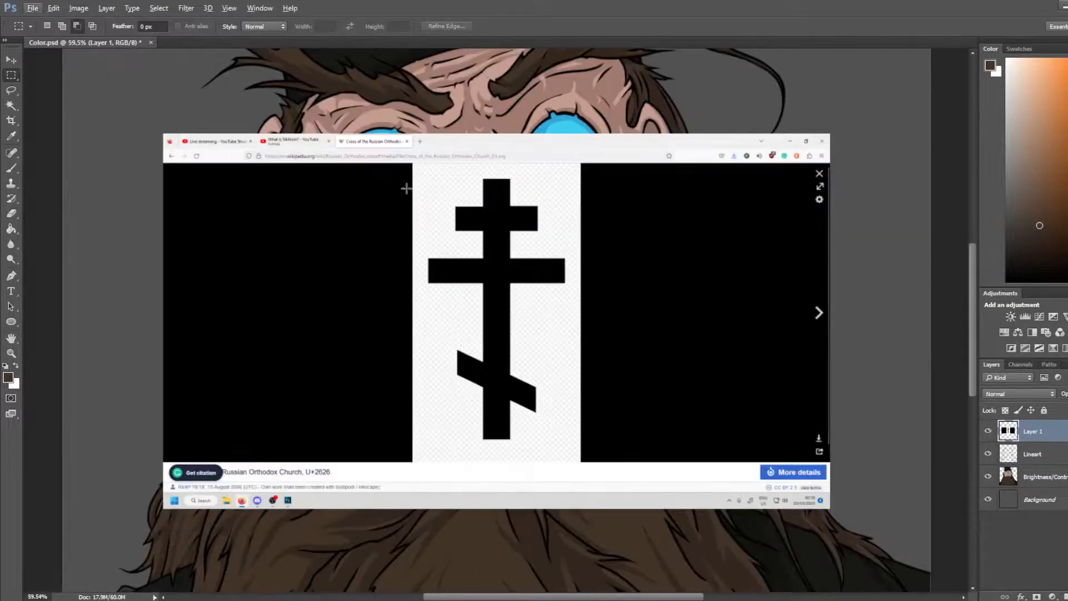
Step: Crop the pasted screenshot to the cross and its pale background by cutting that area, deleting the rest and pasting it back
drag(420, 169, 573, 448)
key(l)
key(ctrl+d)
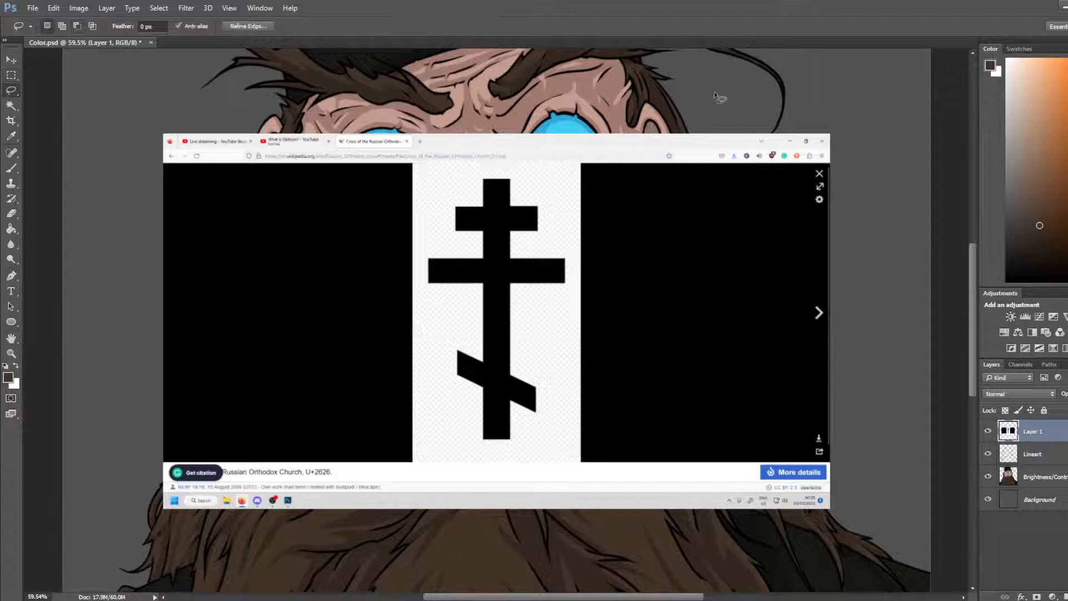
key(Delete)
key(ctrl+v)
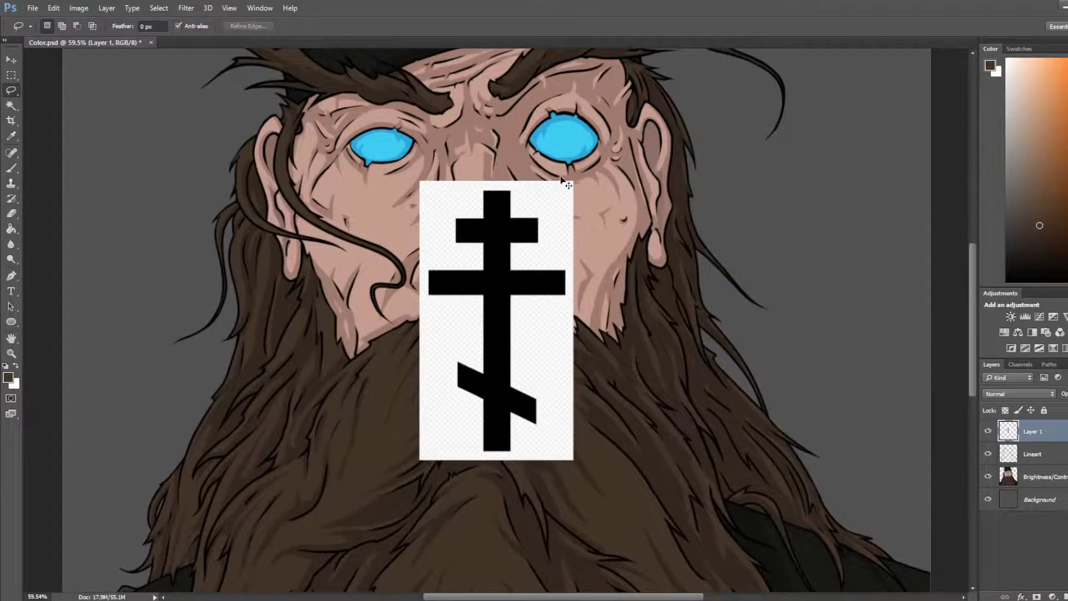
Step: Scale the cross image down with Free Transform and place it over the man's left eye
key(t)
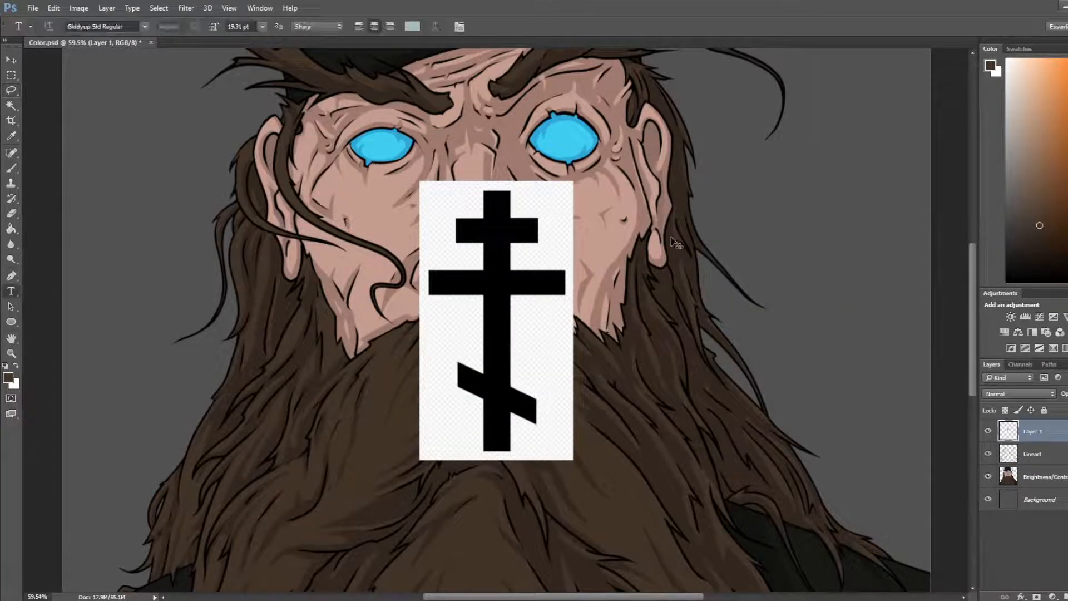
key(ctrl+t)
drag(571, 182, 583, 117)
key(Return)
Step: Centre the cross image on the man's left eye, scale it to about 65%, and set the layer opacity to 50%
scroll(581, 106, up, 3)
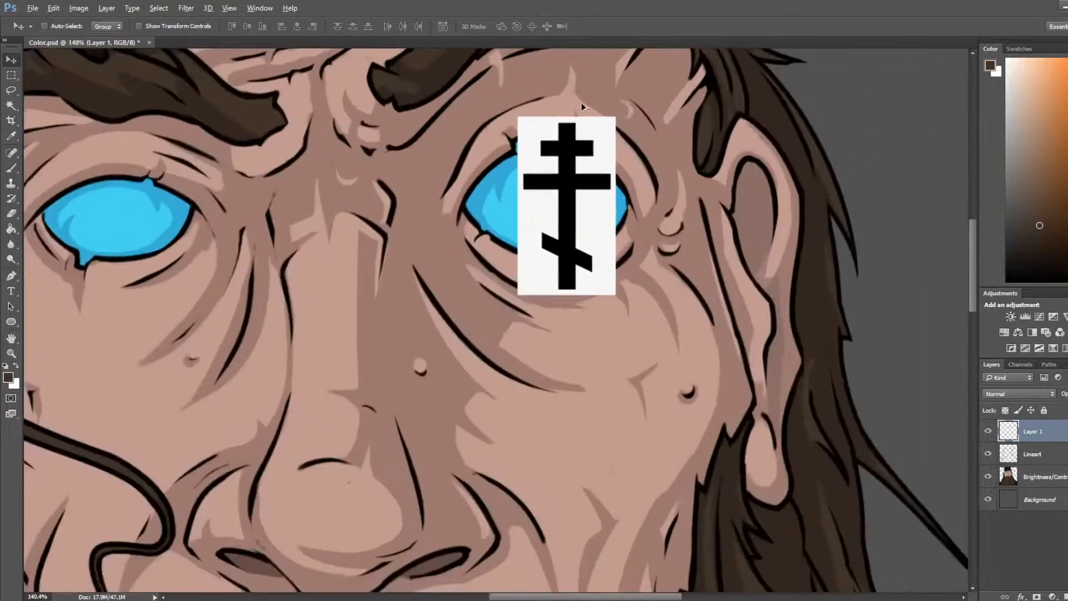
drag(593, 164, 533, 180)
key(ctrl+t)
drag(557, 132, 518, 173)
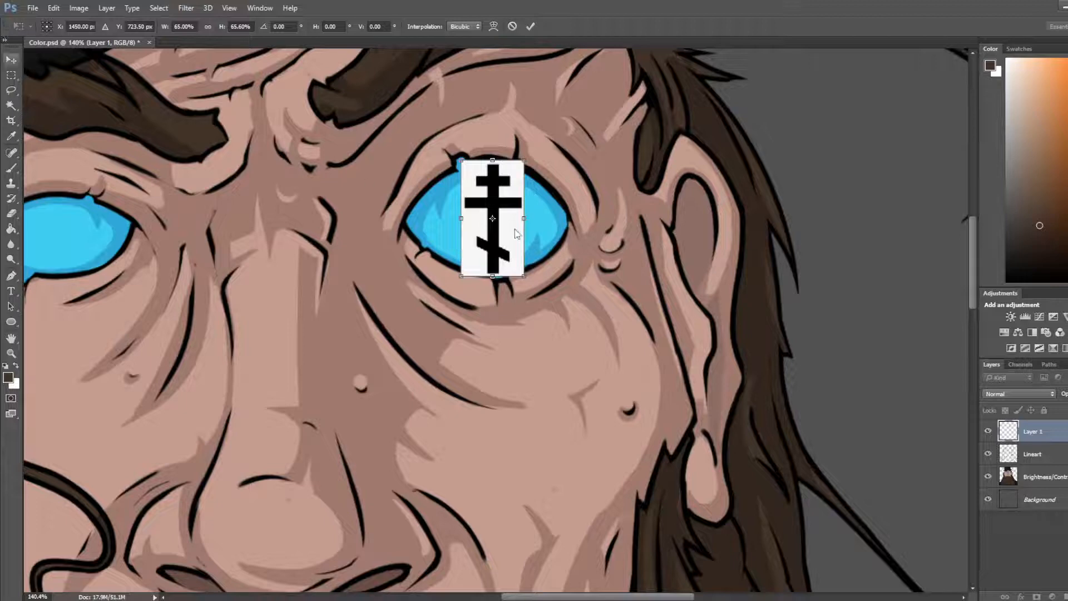
key(Return)
key(5)
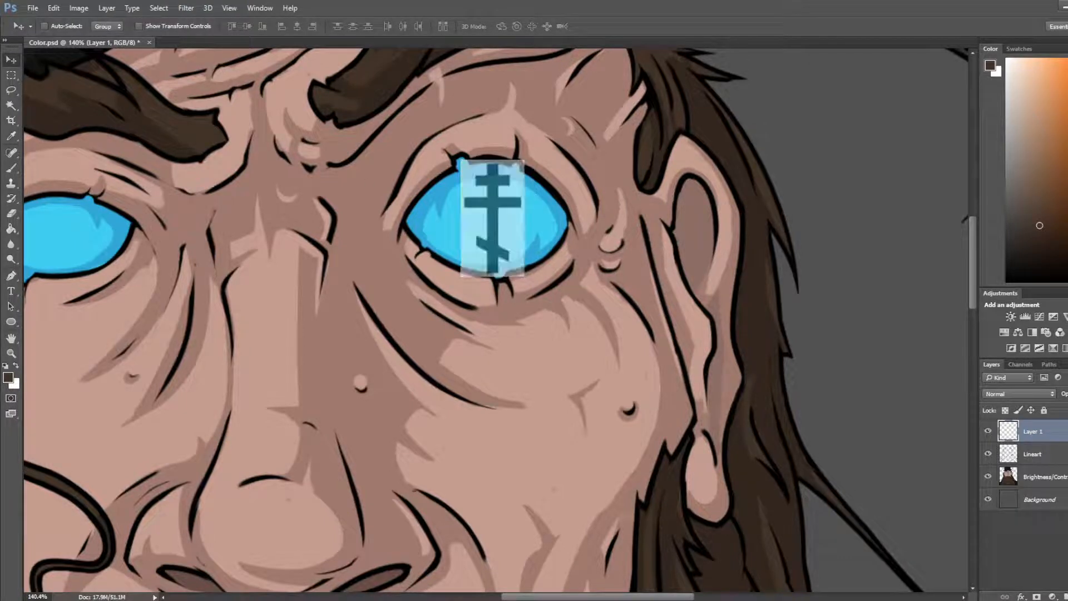
Step: Scale the cross image to about 90% and warp its upright to follow the curve of the eyeball
key(ctrl+t)
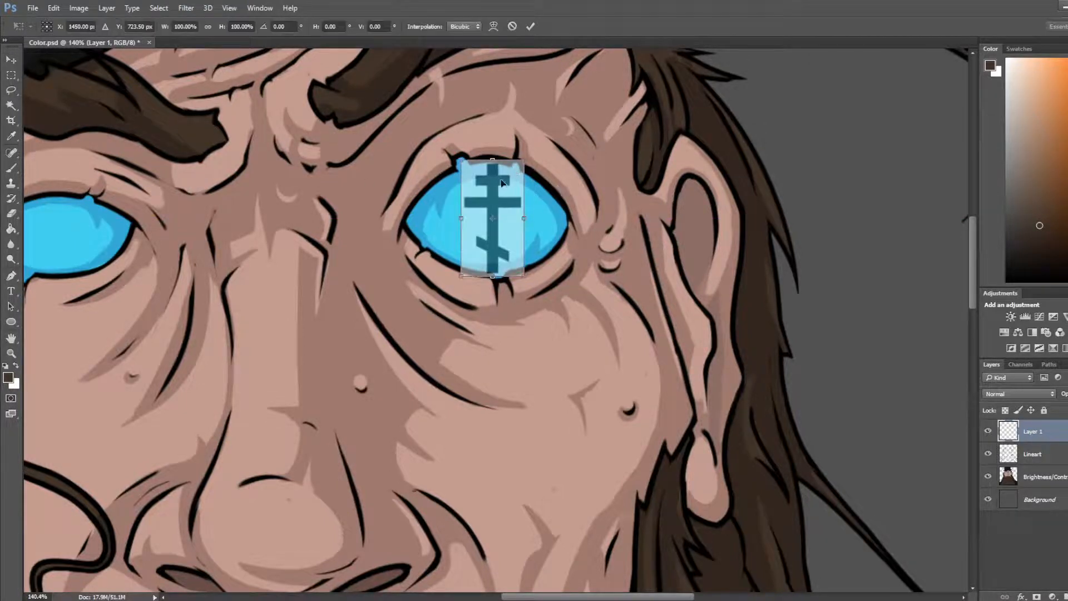
drag(527, 159, 518, 171)
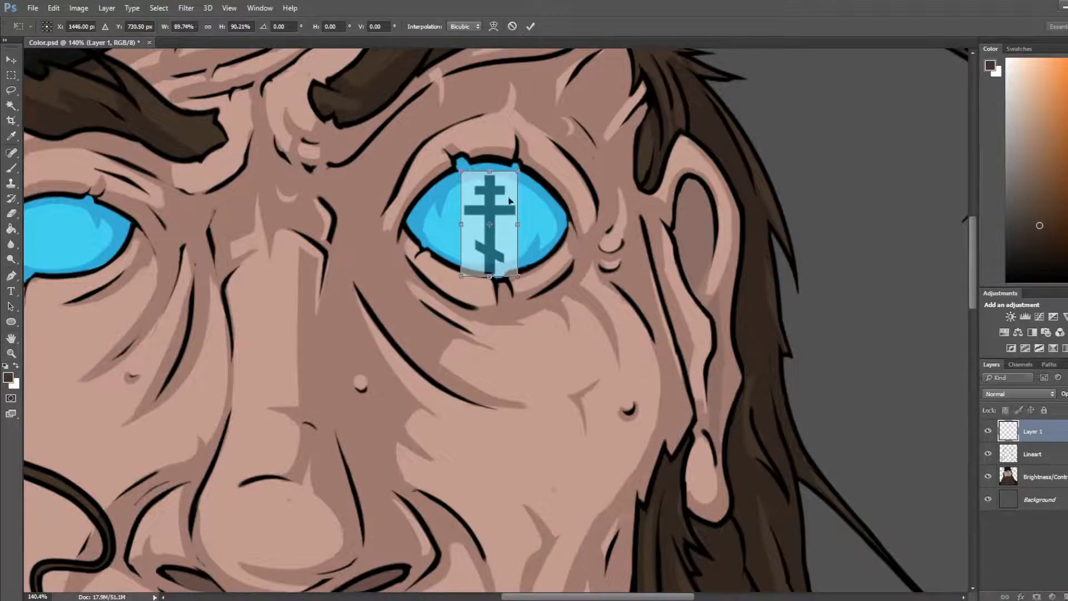
click(556, 366)
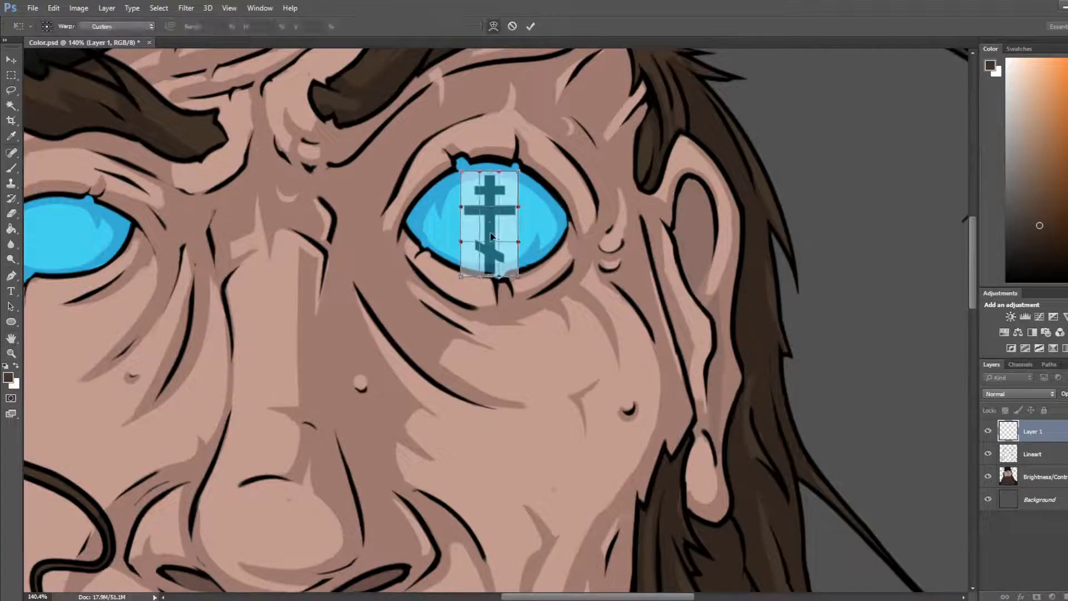
drag(490, 232, 494, 231)
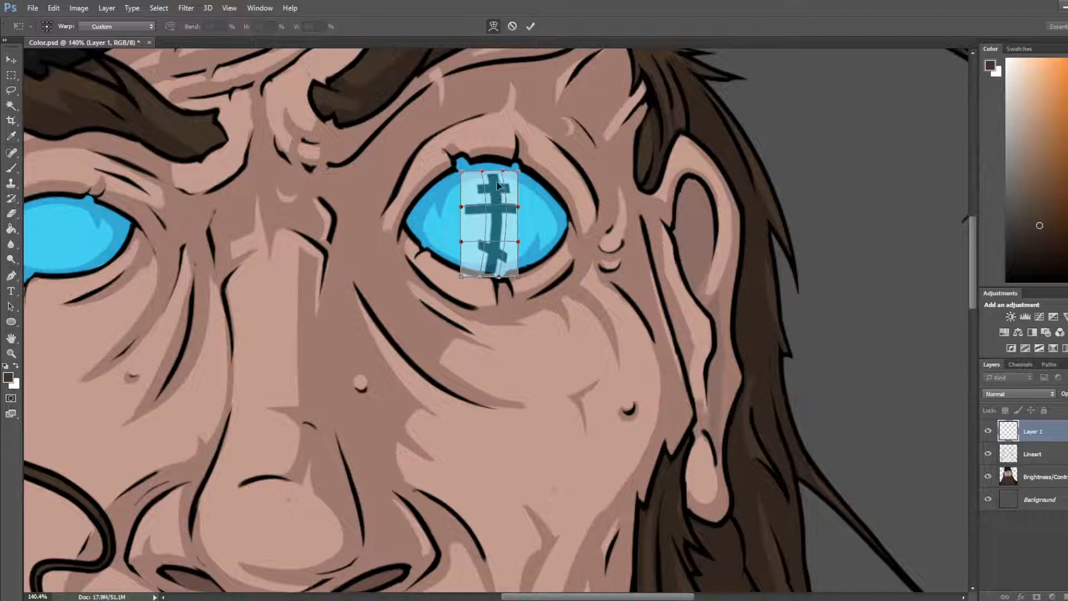
drag(492, 178, 489, 178)
drag(488, 274, 485, 269)
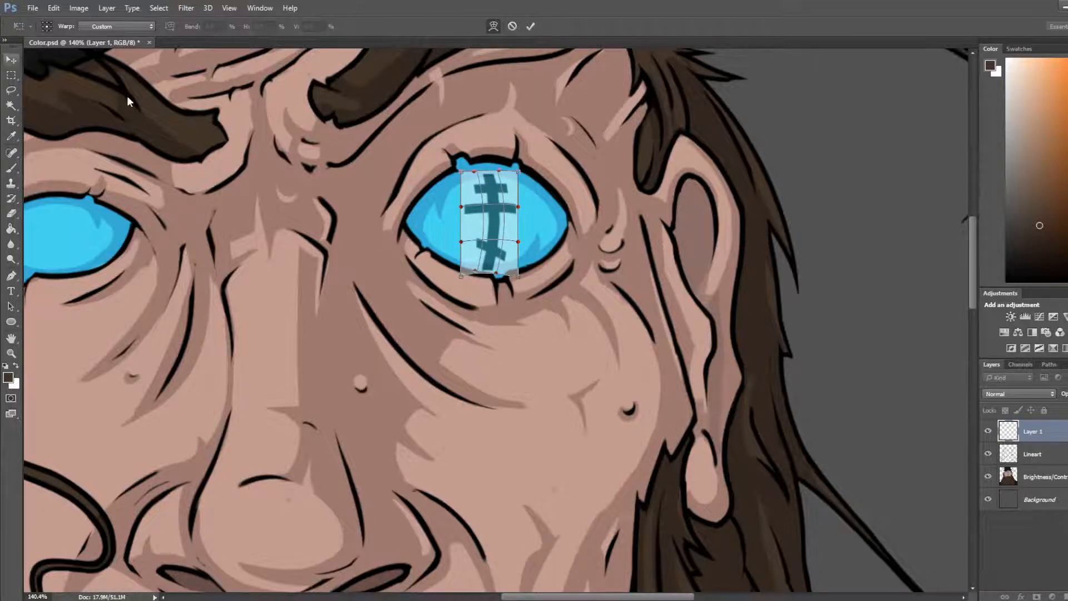
key(Escape)
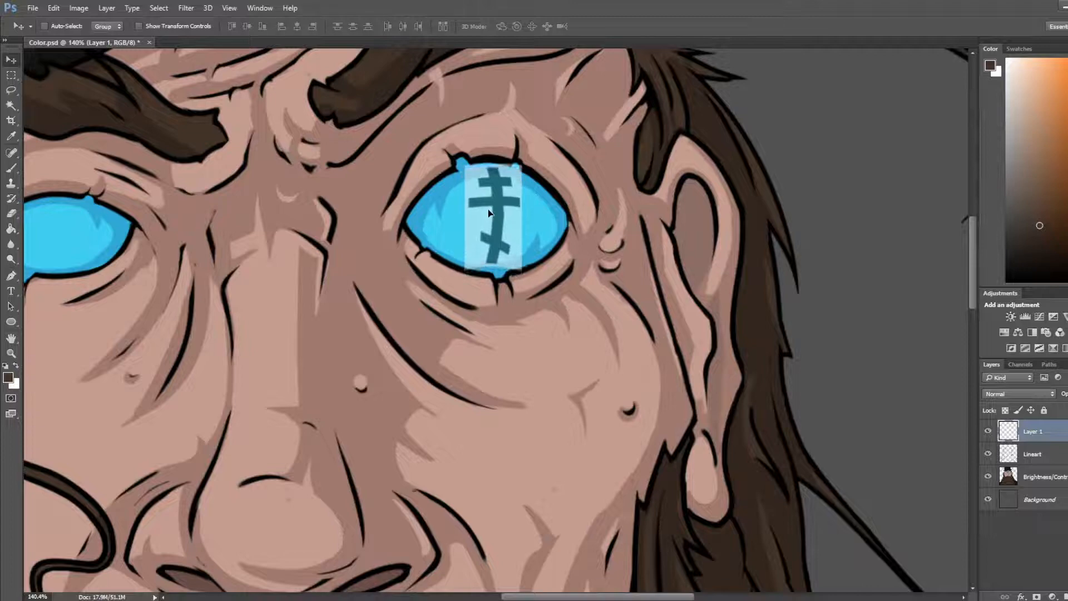
Step: Set the foreground colour to white and switch to the Brush tool for painting on the eye
scroll(489, 213, up, 3)
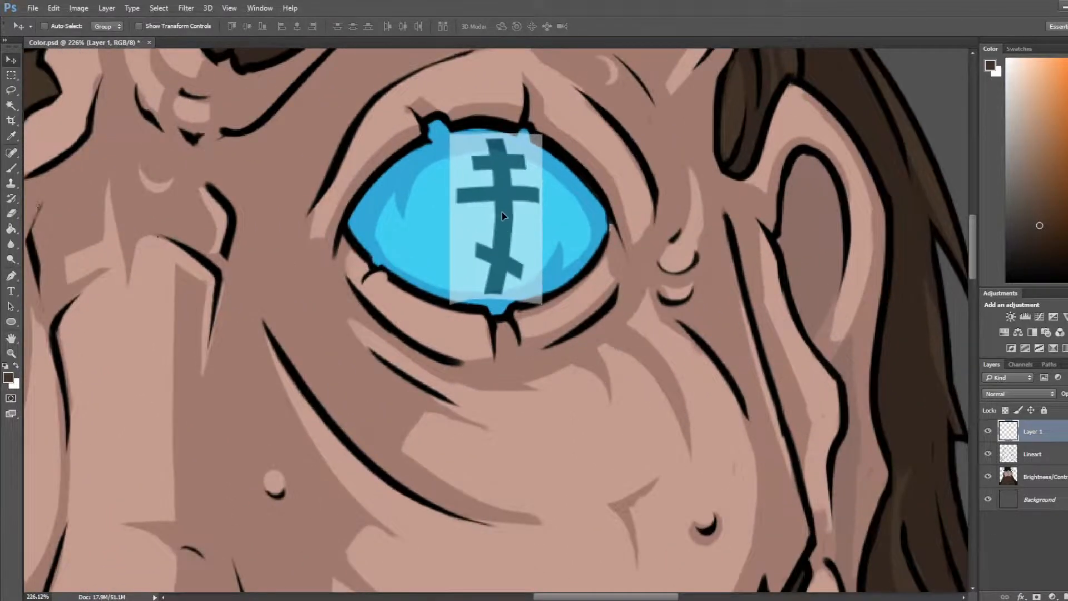
scroll(501, 212, down, 4)
scroll(551, 174, up, 3)
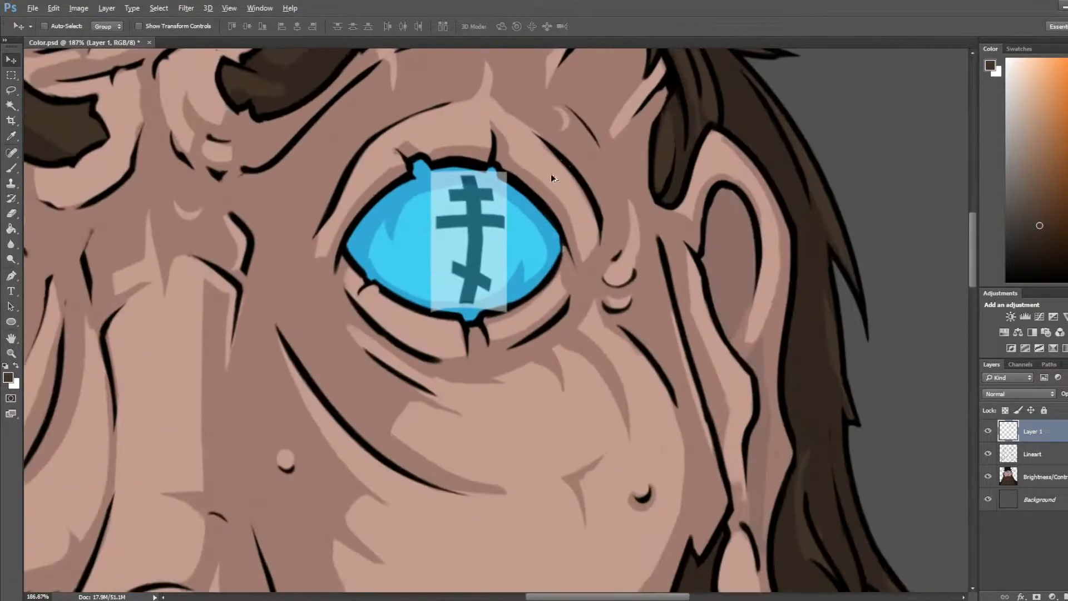
scroll(550, 173, up, 3)
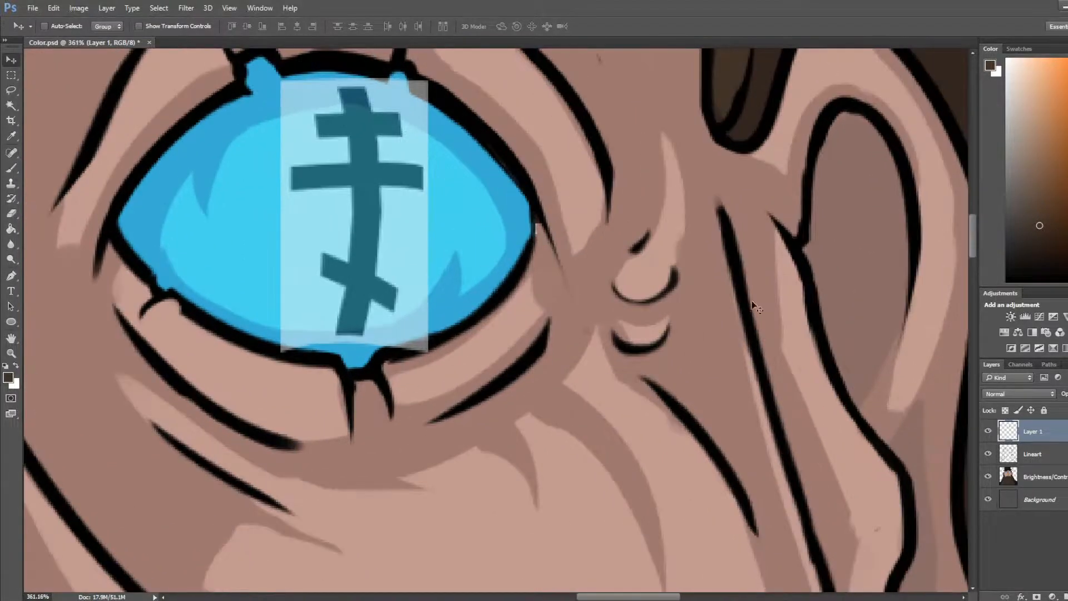
key(d)
key(x)
key(b)
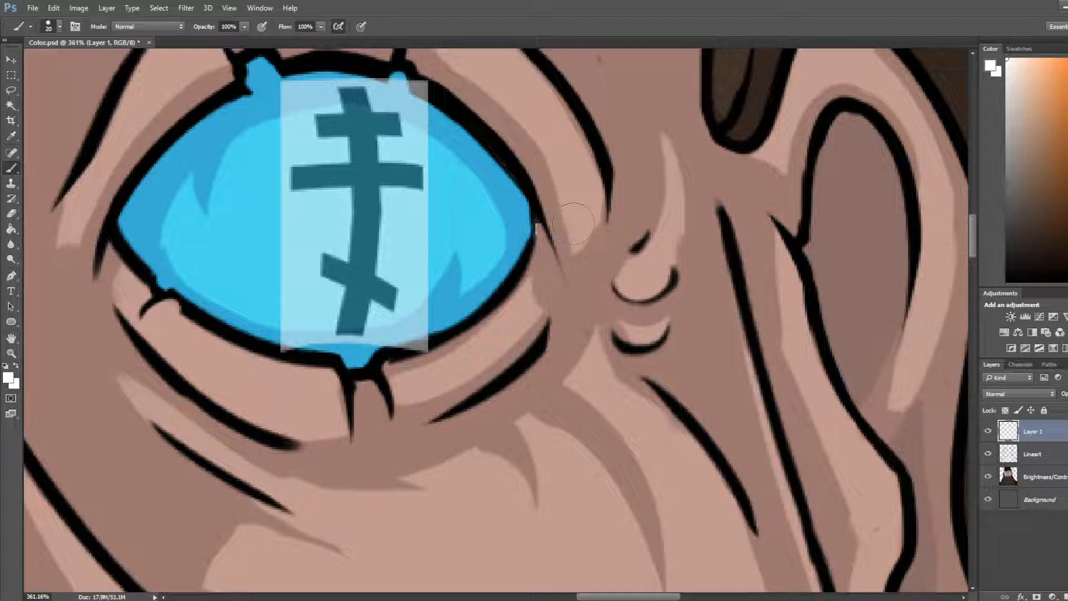
Step: Rename the cross layer as ref and add a new empty layer above it
double_click(1033, 434)
text(re)
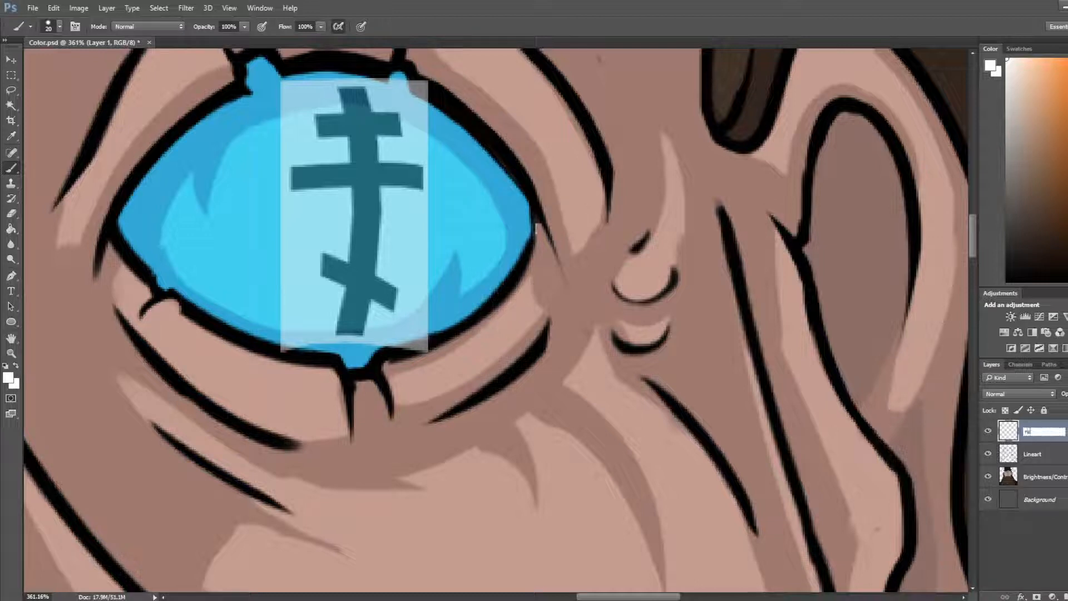
text(f)
key(Return)
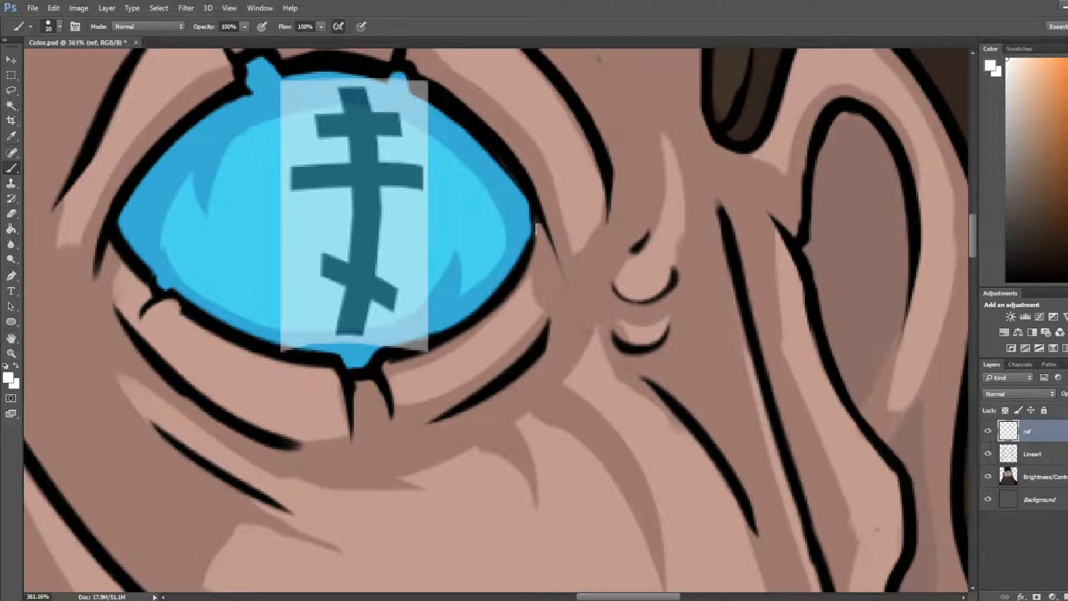
click(1067, 597)
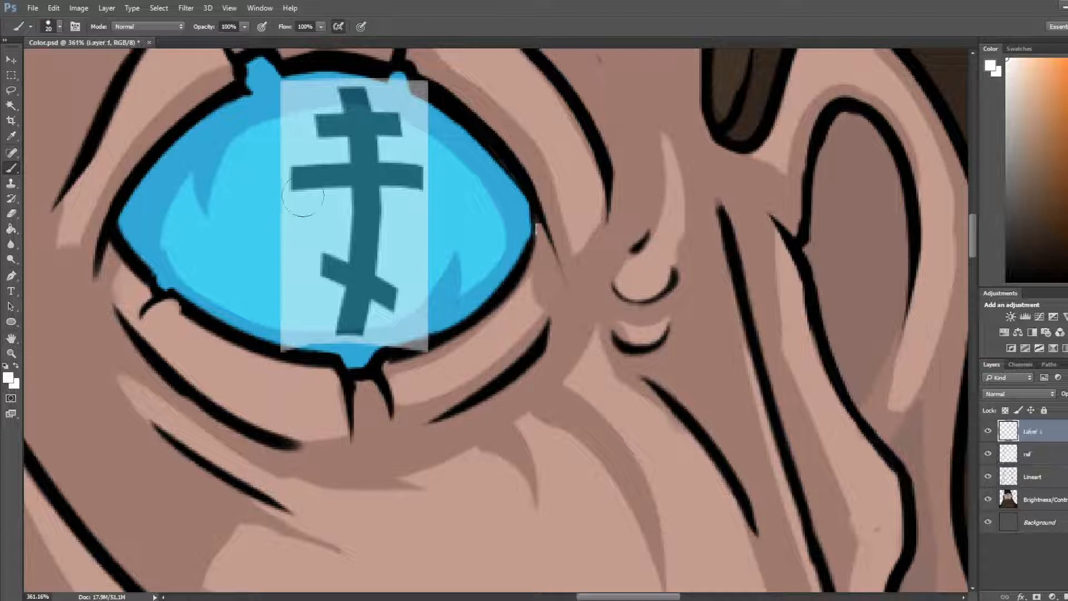
Step: Try to trace the cross's upright in white on the new layer with 7 px and 4 px brushes, and undo the strokes
key(bracketleft)
key(bracketleft)
mouse_move(350, 96)
mouse_down()
mouse_move(359, 272)
mouse_move(363, 256)
mouse_move(351, 319)
mouse_move(354, 102)
mouse_up()
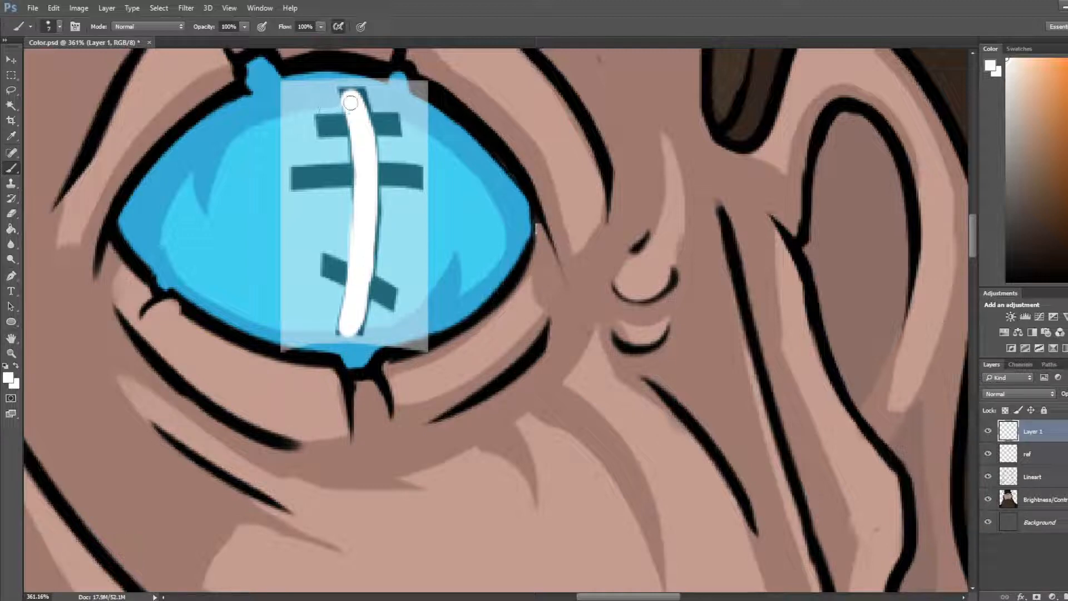
key(bracketleft)
key(bracketleft)
key(bracketleft)
key(bracketleft)
key(bracketleft)
drag(343, 93, 360, 149)
key(ctrl+alt+z)
key(ctrl+alt+z)
key(ctrl+alt+z)
key(ctrl+alt+z)
key(ctrl+alt+z)
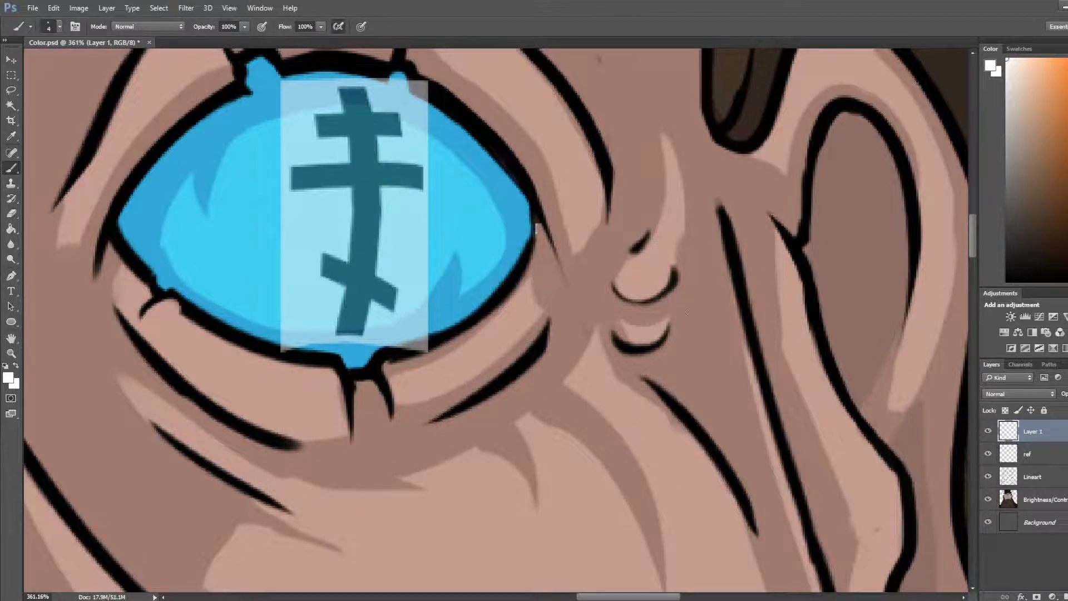
Step: Warp the ref layer's cross again to soften the bend of its upright, and reselect the empty layer above
scroll(687, 312, down, 2)
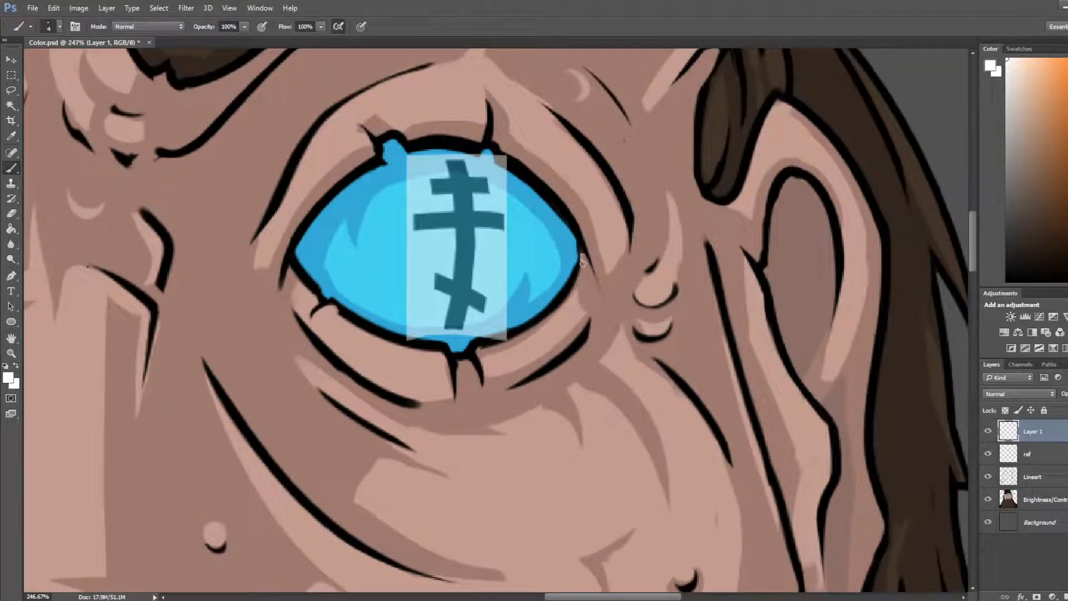
click(1036, 453)
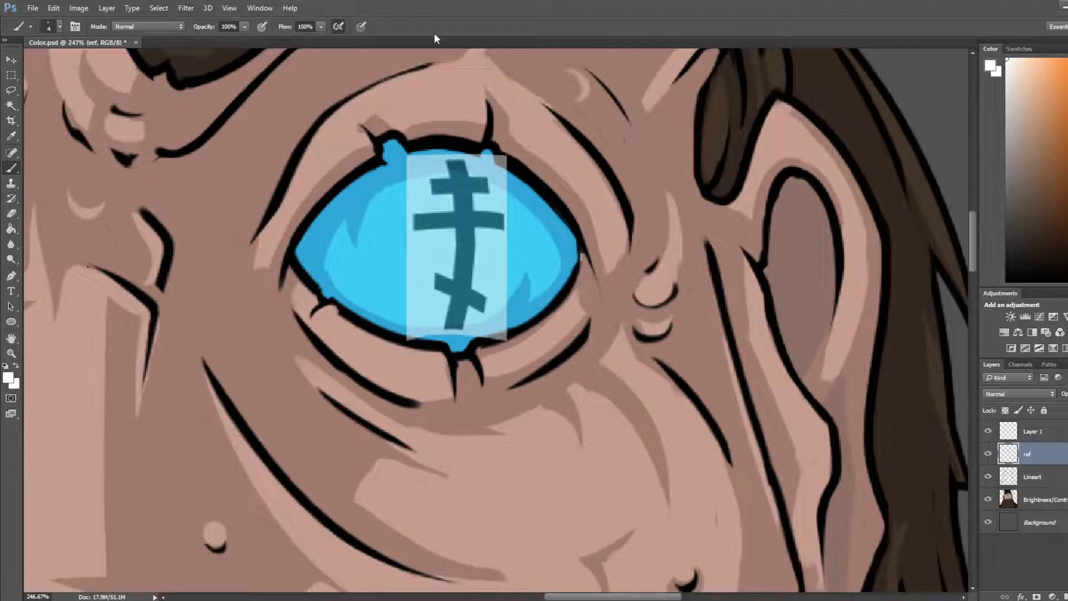
key(ctrl+t)
click(501, 285)
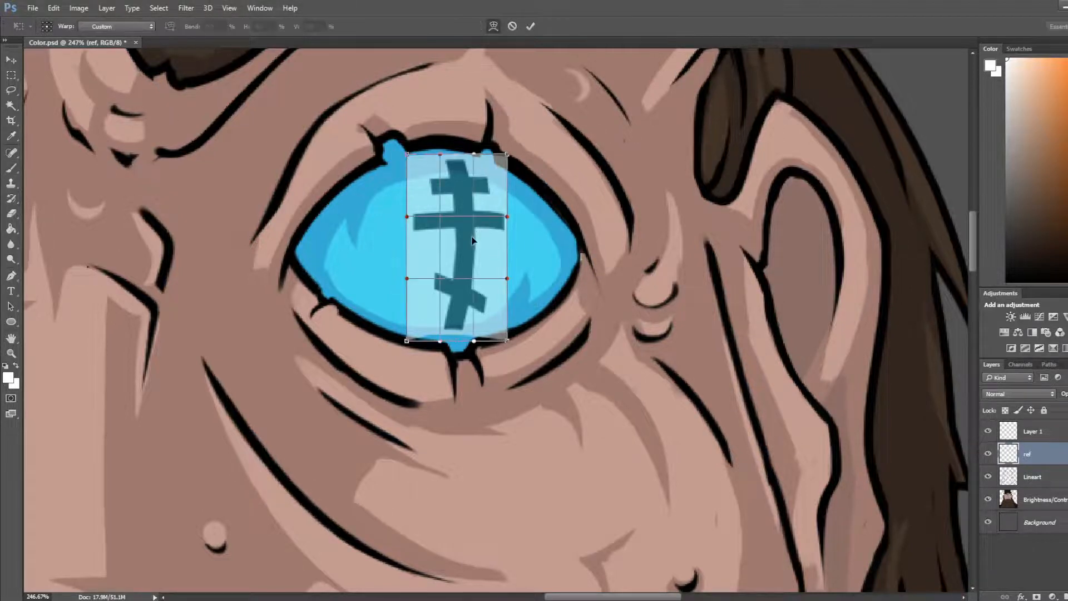
drag(468, 236, 467, 215)
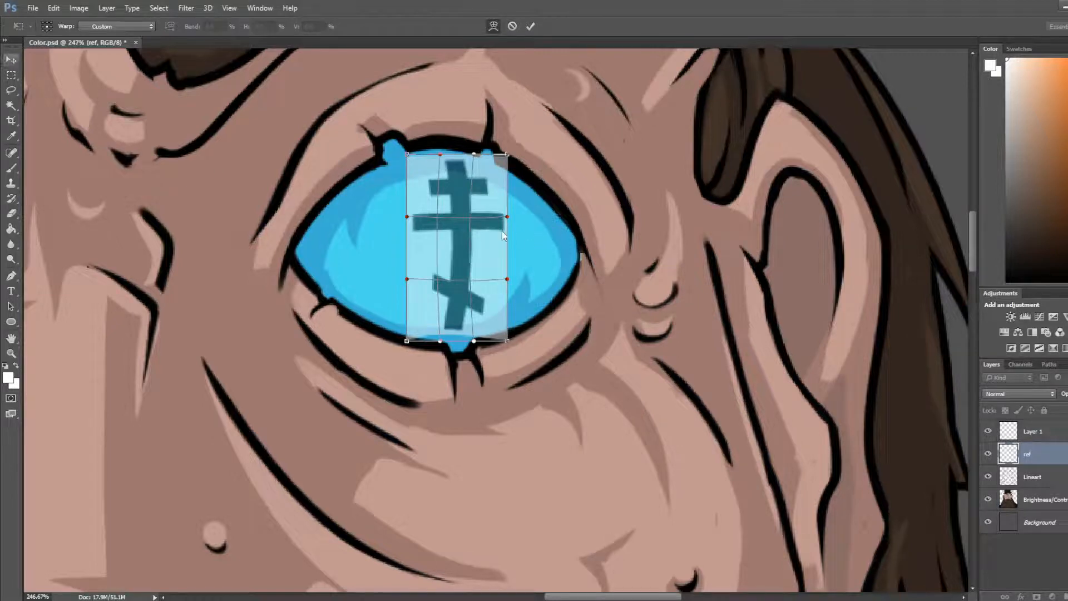
key(Return)
key(alt+bracketright)
scroll(525, 251, up, 2)
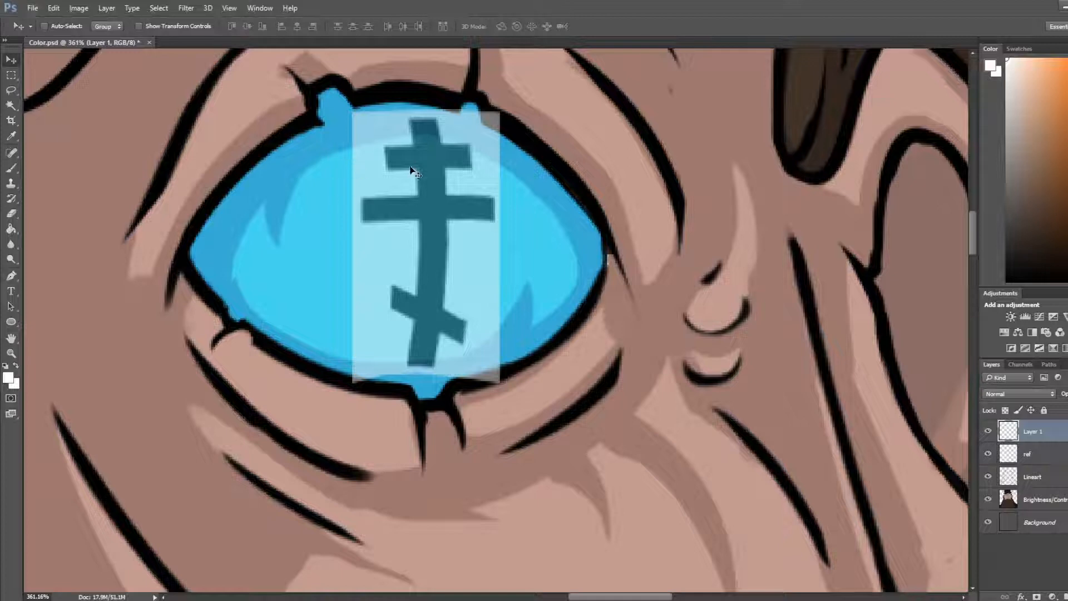
Step: Trace the cross's upright and slanted lower bar in white over the reference with a 4 px brush
key(b)
mouse_move(421, 130)
mouse_down()
mouse_move(425, 264)
mouse_move(425, 204)
mouse_move(412, 362)
mouse_move(424, 360)
mouse_move(431, 306)
mouse_move(428, 353)
mouse_move(437, 249)
mouse_move(431, 340)
mouse_move(422, 358)
mouse_move(434, 189)
mouse_move(435, 298)
mouse_move(438, 212)
mouse_move(432, 236)
mouse_up()
drag(417, 354, 435, 167)
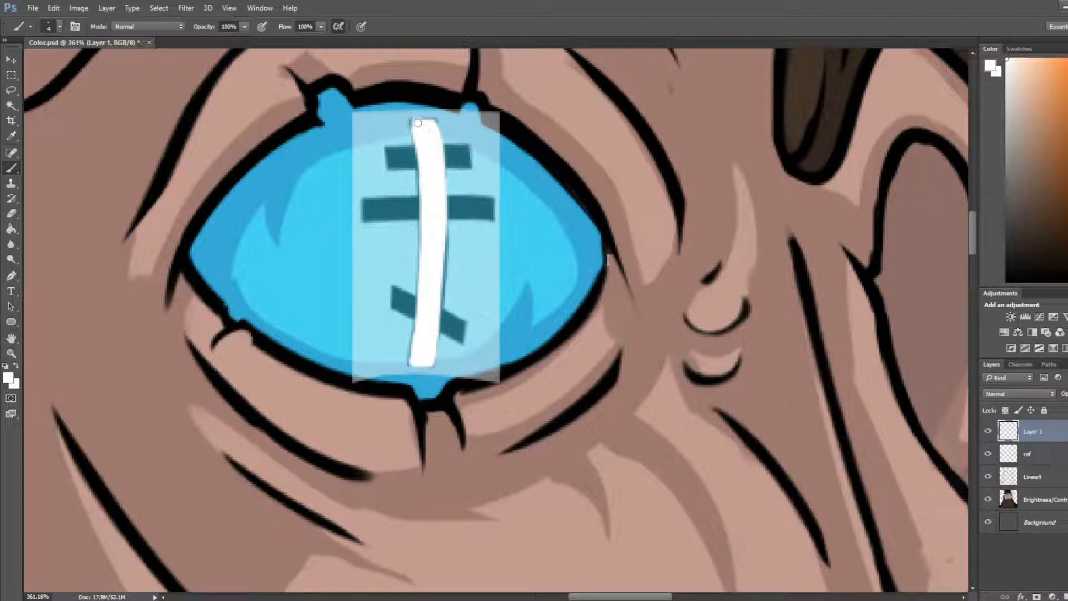
mouse_move(418, 122)
mouse_down()
mouse_move(426, 235)
mouse_move(424, 169)
mouse_up()
mouse_move(444, 213)
mouse_down()
mouse_move(430, 339)
mouse_move(461, 340)
mouse_move(403, 290)
mouse_move(394, 297)
mouse_move(458, 330)
mouse_move(431, 356)
mouse_move(442, 349)
mouse_up()
key(e)
key(b)
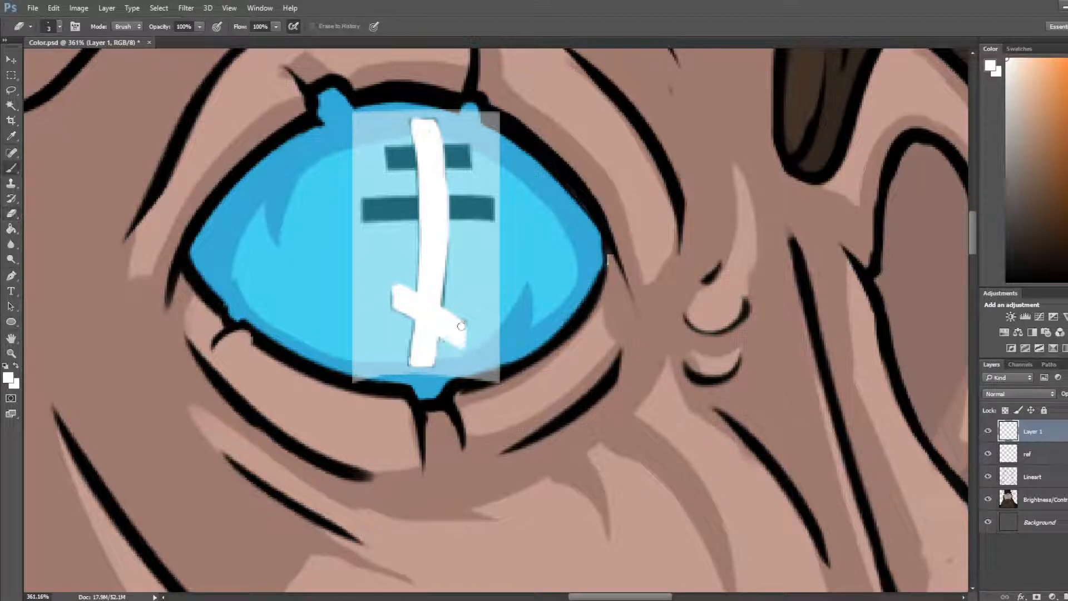
Step: Refine the edges and ends of the cross's slanted bar and upright with the white brush and 3 px eraser
drag(457, 320, 462, 324)
key(e)
key(b)
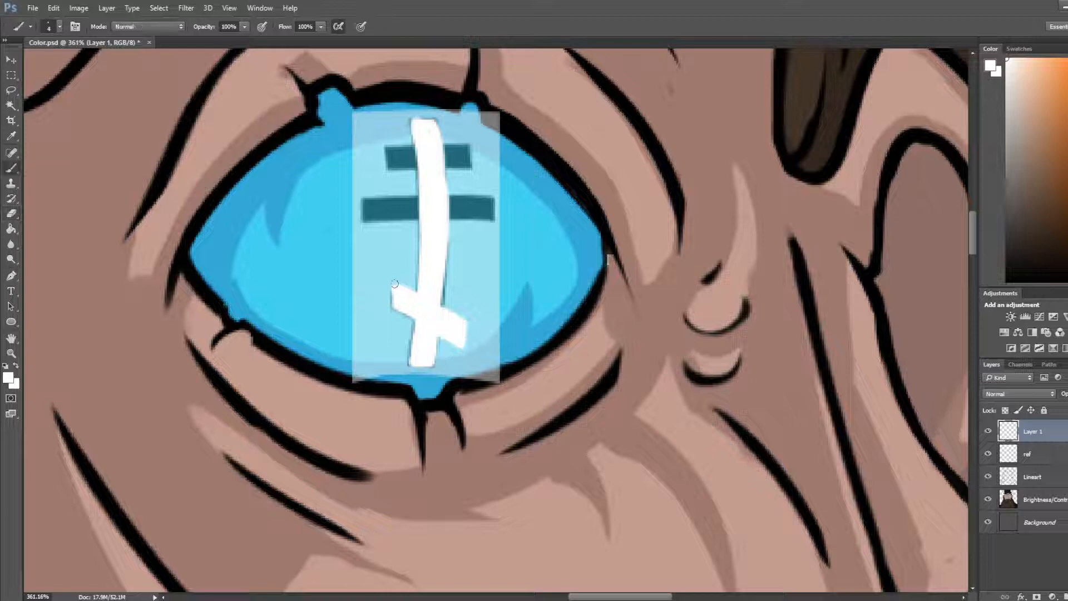
mouse_move(412, 292)
mouse_down()
mouse_move(396, 286)
mouse_move(429, 320)
mouse_move(413, 318)
mouse_up()
mouse_move(414, 359)
mouse_down()
mouse_move(416, 319)
mouse_move(407, 367)
mouse_up()
key(e)
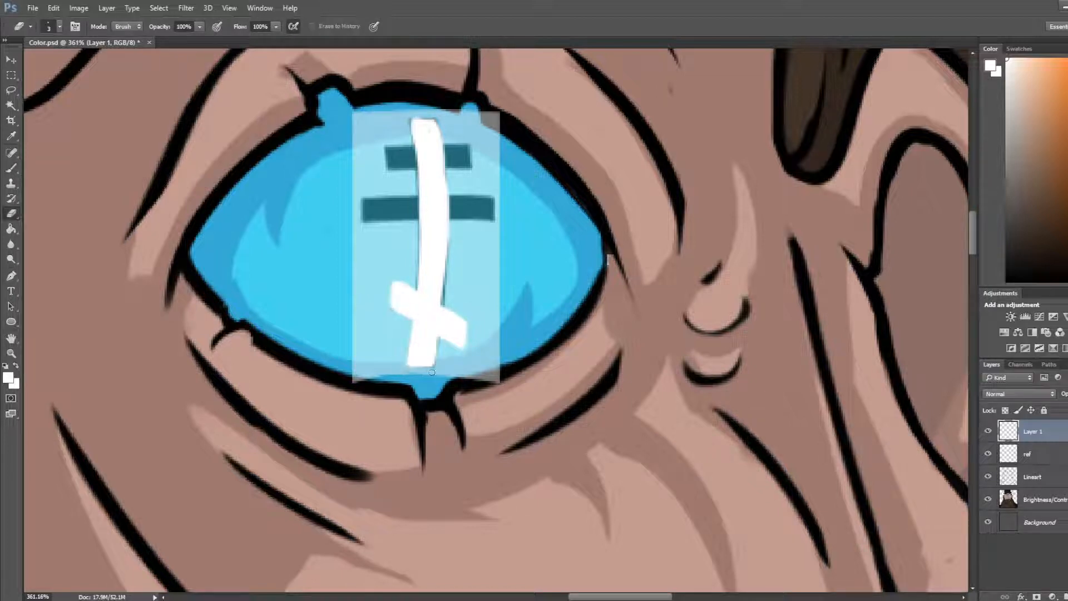
key(b)
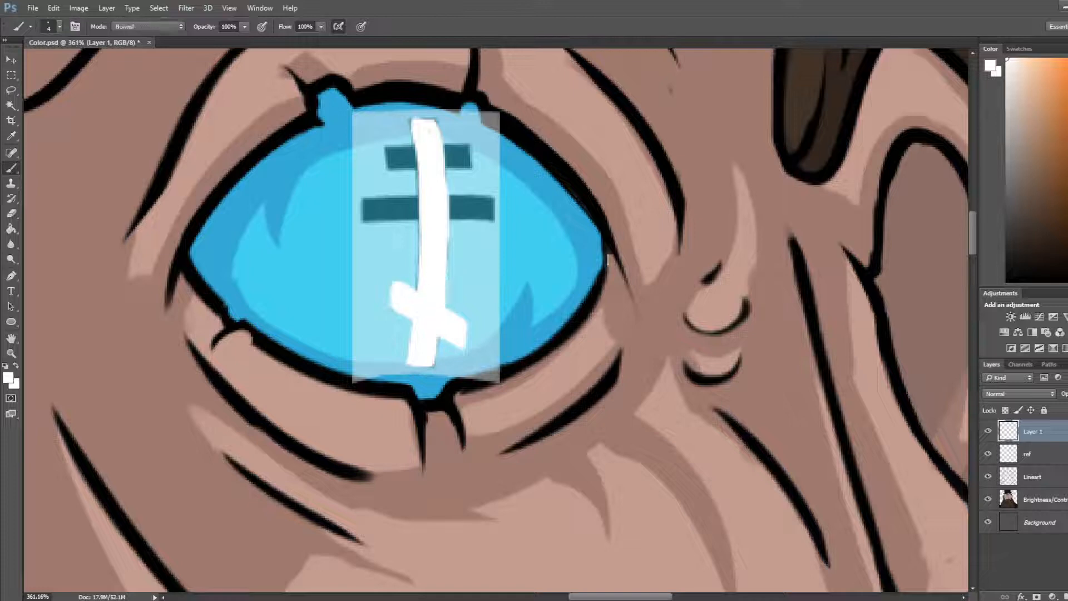
mouse_move(421, 275)
mouse_down()
mouse_move(419, 134)
mouse_move(421, 175)
mouse_move(433, 122)
mouse_move(432, 229)
mouse_move(448, 155)
mouse_move(451, 188)
mouse_up()
key(e)
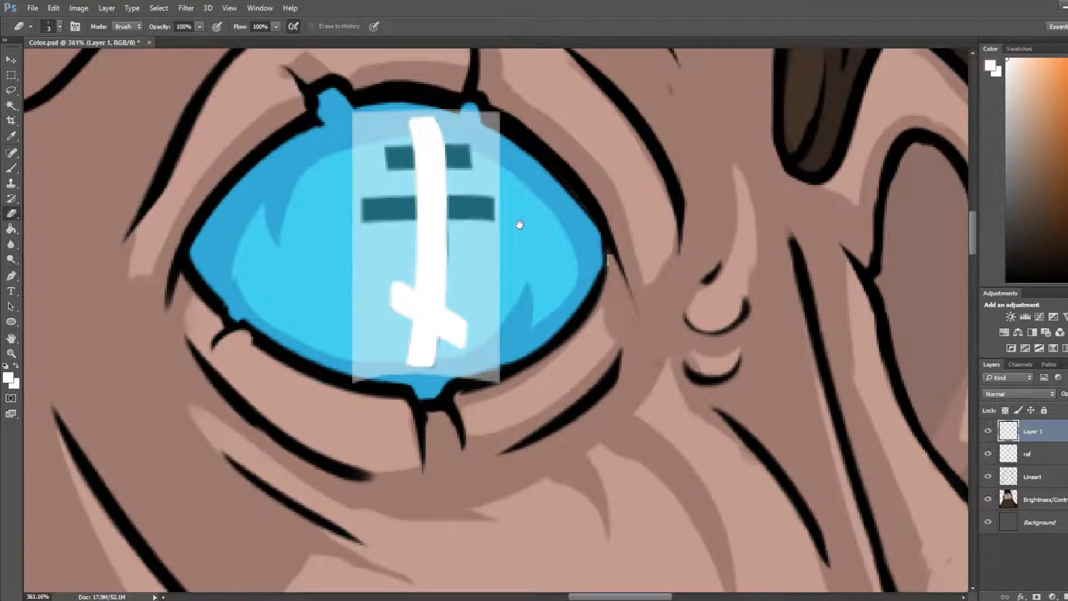
Step: Paint the short upper bar of the cross in white over the reference
drag(520, 224, 812, 196)
key(b)
mouse_move(684, 129)
mouse_down()
mouse_move(757, 127)
mouse_move(685, 147)
mouse_move(762, 147)
mouse_move(762, 131)
mouse_move(692, 133)
mouse_move(712, 147)
mouse_move(764, 135)
mouse_move(766, 146)
mouse_move(702, 128)
mouse_up()
key(ctrl+z)
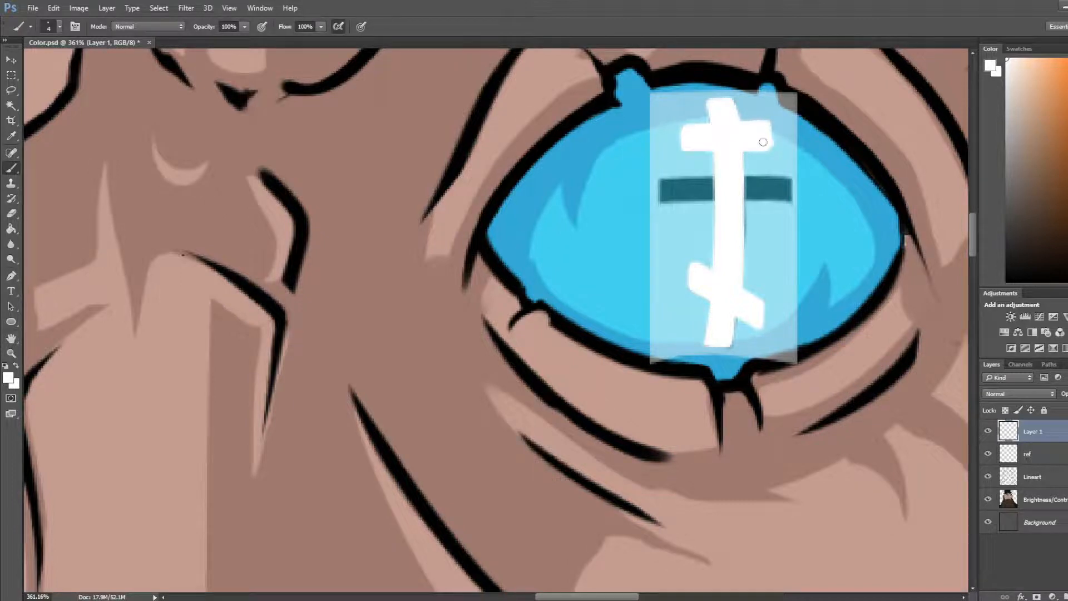
key(e)
key(b)
Step: Paint the long middle bar of the cross in white over the reference and clean up its ends with the eraser
drag(670, 188, 776, 181)
key(ctrl+z)
drag(663, 183, 773, 179)
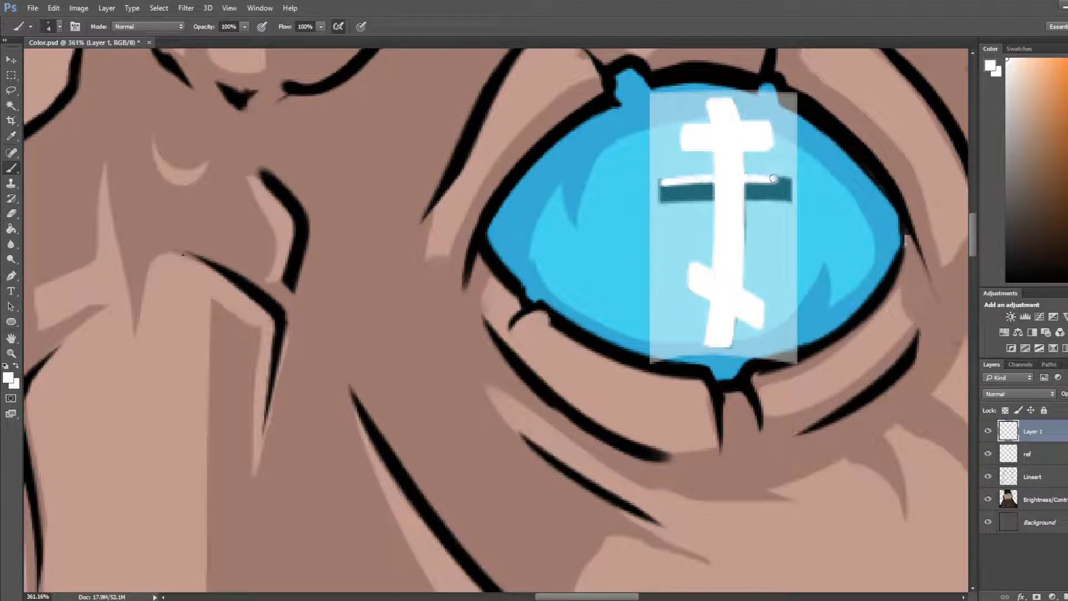
mouse_move(664, 182)
mouse_down()
mouse_move(663, 199)
mouse_move(774, 199)
mouse_up()
key(ctrl+z)
mouse_move(665, 198)
mouse_down()
mouse_move(797, 188)
mouse_move(662, 182)
mouse_move(688, 196)
mouse_move(700, 190)
mouse_move(664, 184)
mouse_move(697, 197)
mouse_move(661, 201)
mouse_move(790, 197)
mouse_move(666, 186)
mouse_move(780, 182)
mouse_move(688, 184)
mouse_up()
key(e)
key(b)
mouse_move(770, 178)
mouse_down()
mouse_move(741, 178)
mouse_move(785, 180)
mouse_move(678, 185)
mouse_move(755, 191)
mouse_move(661, 208)
mouse_move(769, 204)
mouse_move(706, 203)
mouse_move(707, 183)
mouse_move(695, 212)
mouse_move(720, 205)
mouse_up()
key(e)
key(b)
key(e)
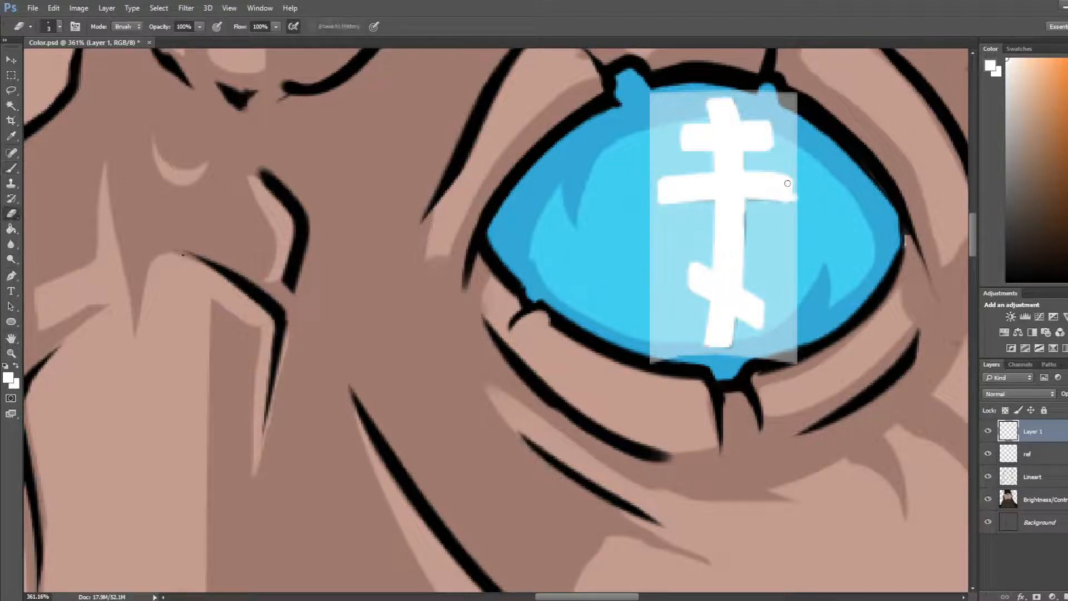
drag(786, 178, 795, 191)
key(b)
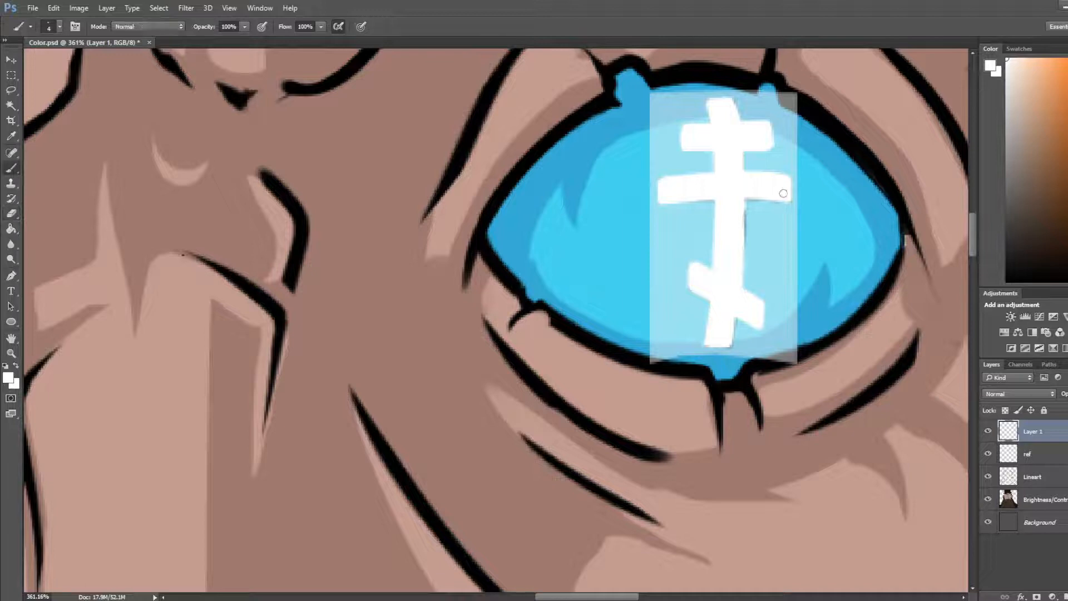
Step: Delete the ref layer and move Layer 1 with the white cross beneath the Lineart layer
scroll(691, 172, down, 4)
click(1037, 462)
key(Delete)
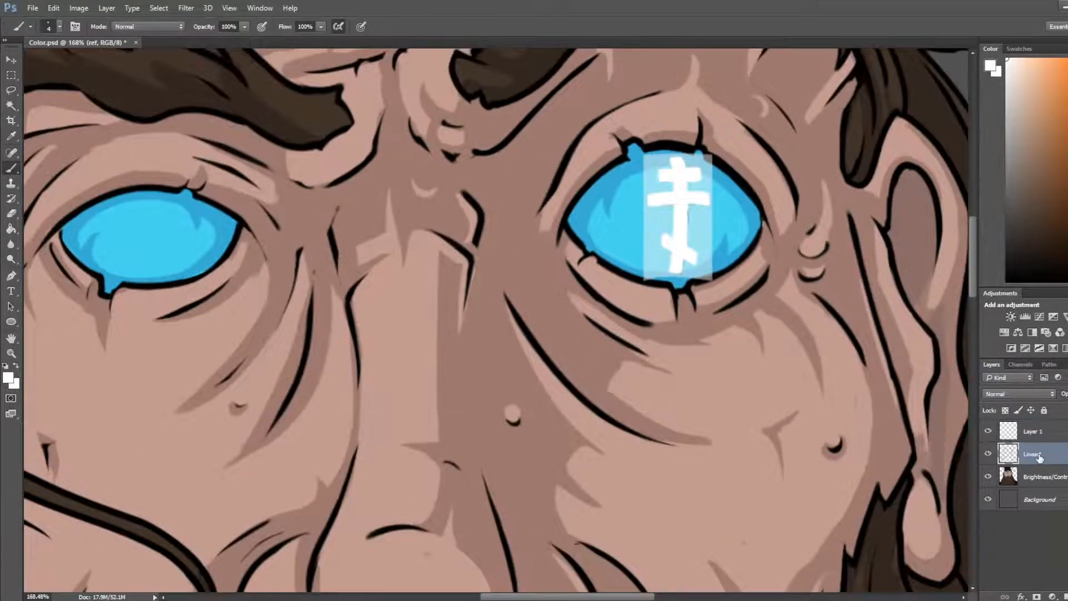
scroll(704, 213, up, 4)
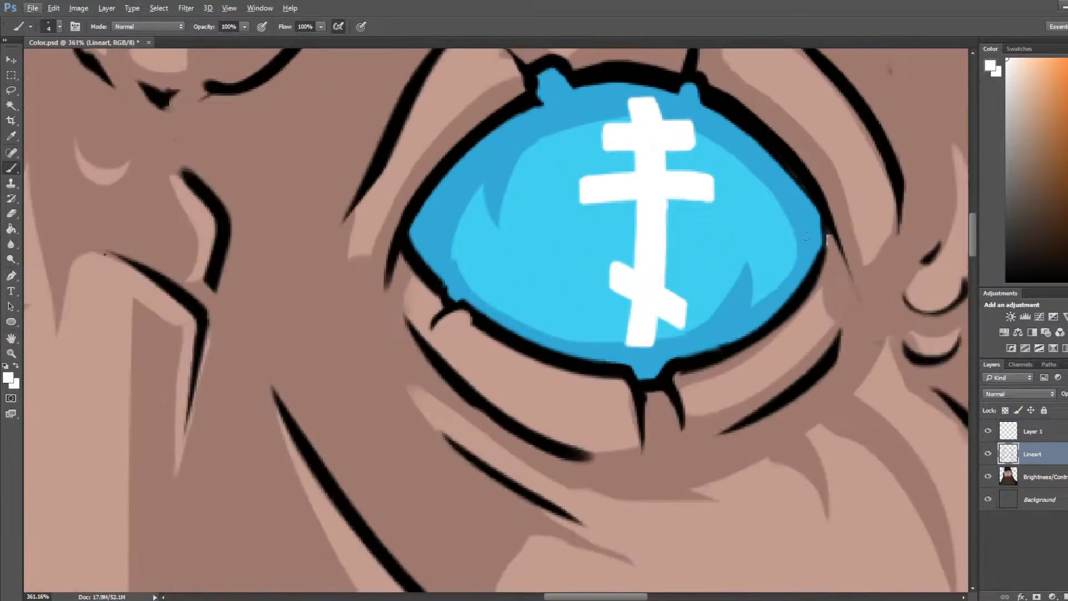
click(1062, 432)
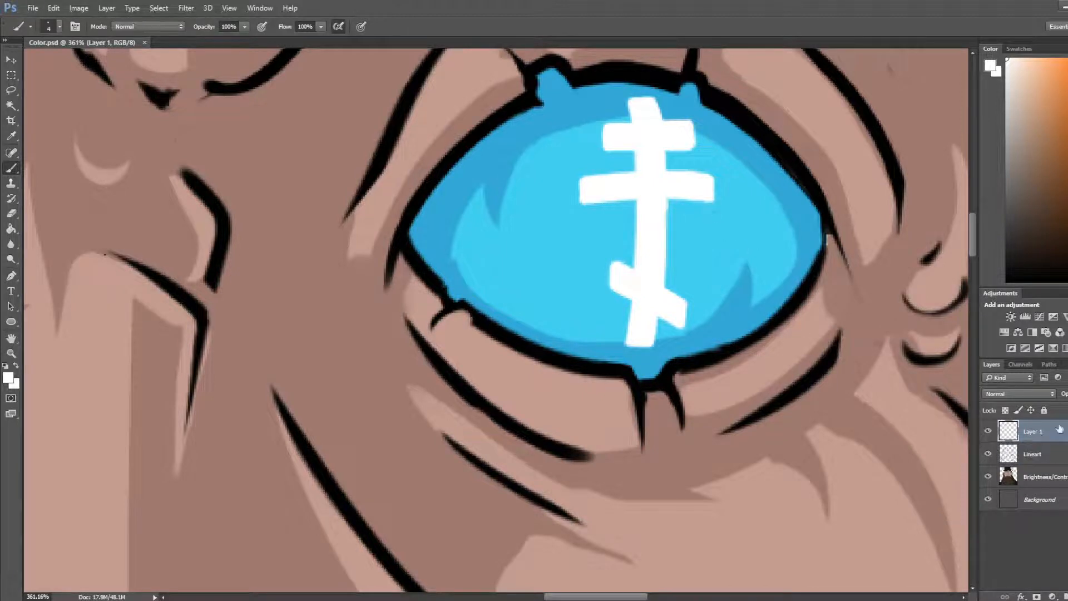
drag(1060, 428, 1050, 465)
Step: Try to erase small round dots where the three bars meet the cross's upright, using the 3 px eraser
drag(764, 239, 645, 253)
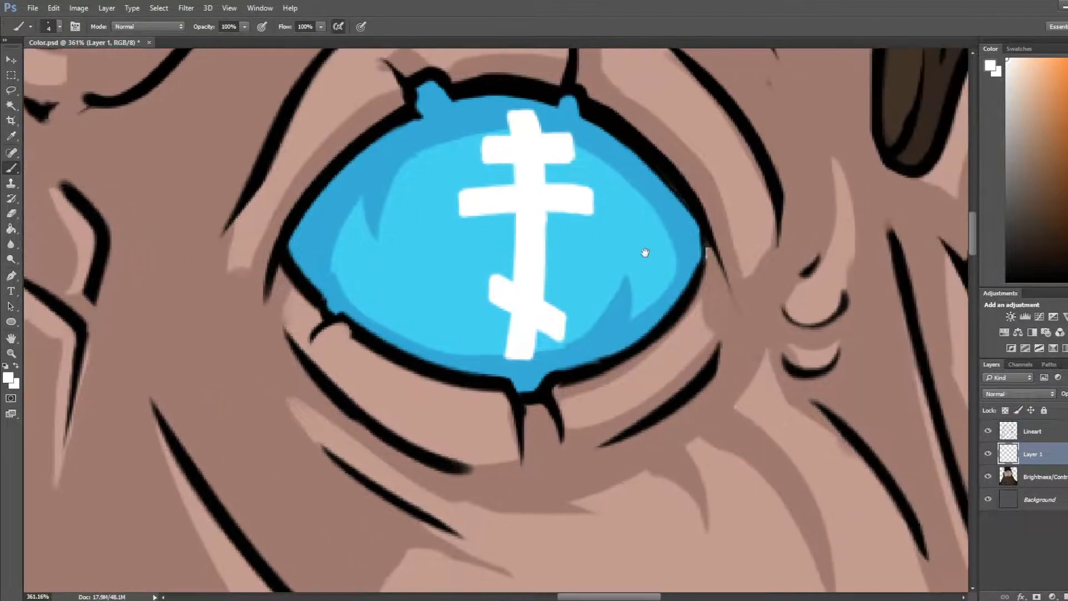
scroll(644, 252, up, 2)
key(e)
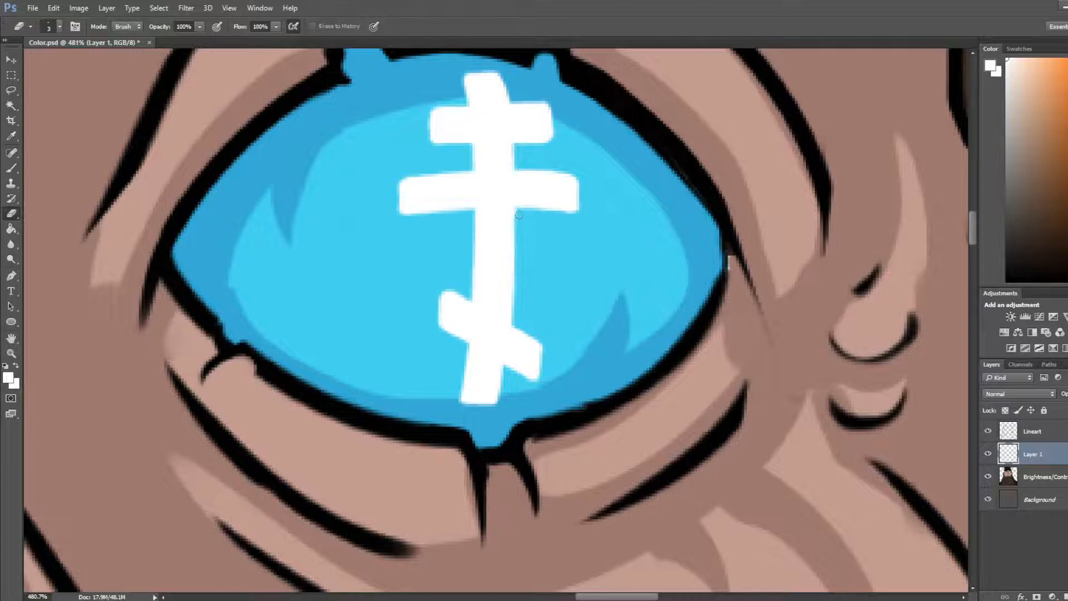
key(b)
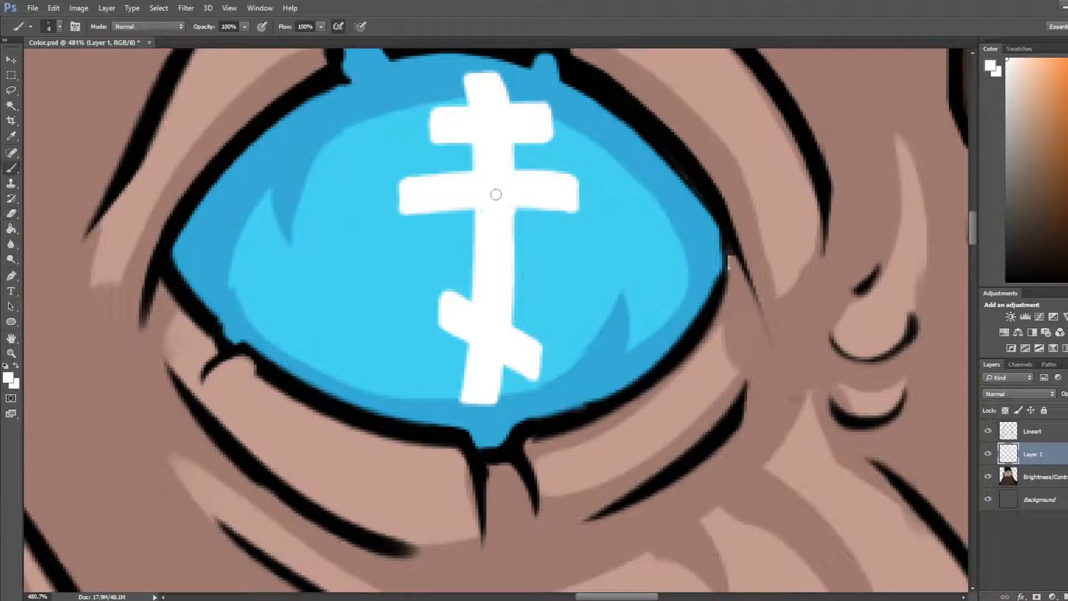
key(e)
drag(496, 187, 495, 187)
drag(491, 333, 490, 333)
drag(489, 119, 494, 119)
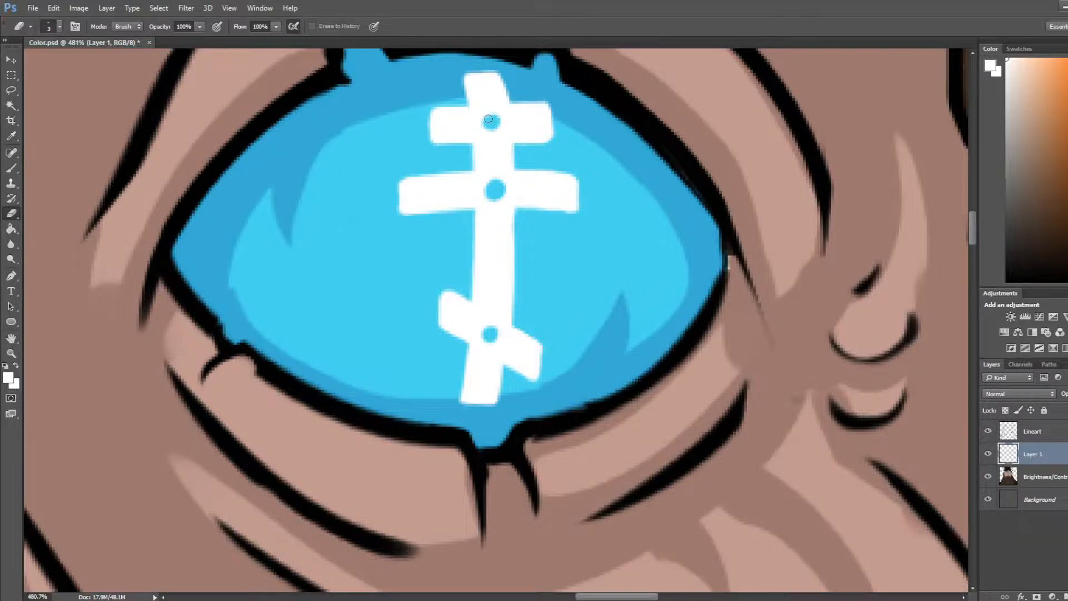
Step: Put the cross layer into Free Transform and nudge the cross slightly left in the eye
scroll(520, 142, down, 12)
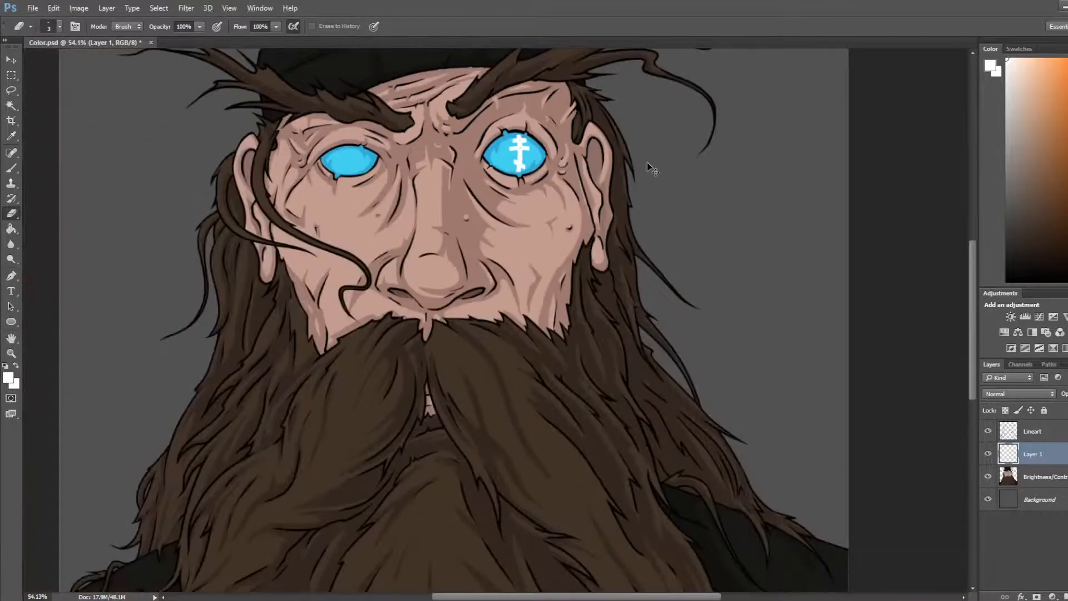
scroll(640, 161, up, 2)
key(ctrl+t)
scroll(515, 82, up, 3)
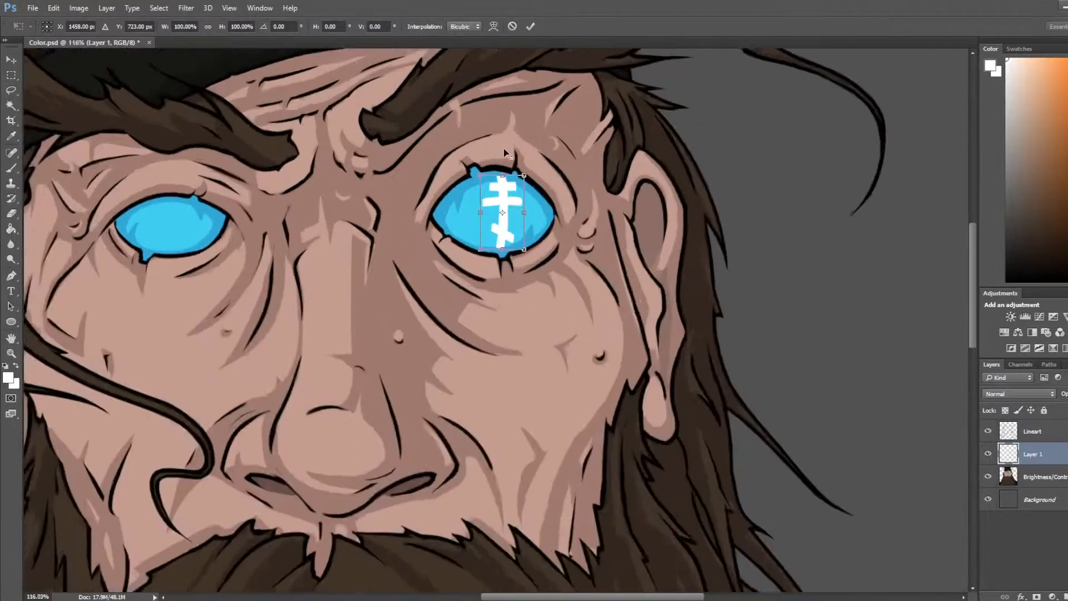
scroll(505, 151, up, 1)
key(Left)
key(Left)
key(Left)
key(Left)
key(Left)
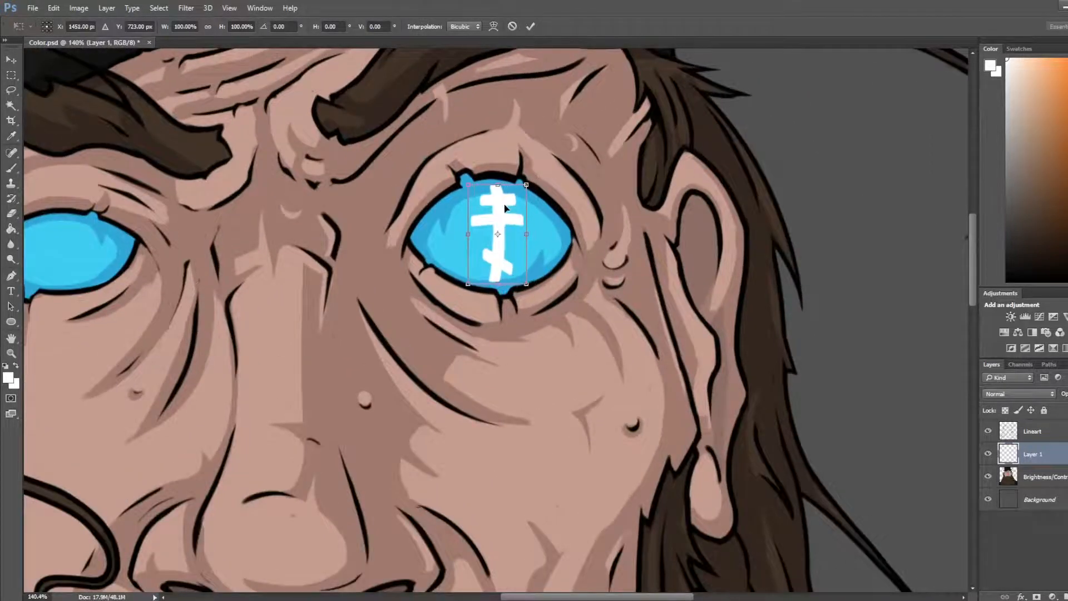
Step: Warp the cross to shift its top slightly right and its lower part slightly left, and apply the transform
click(493, 26)
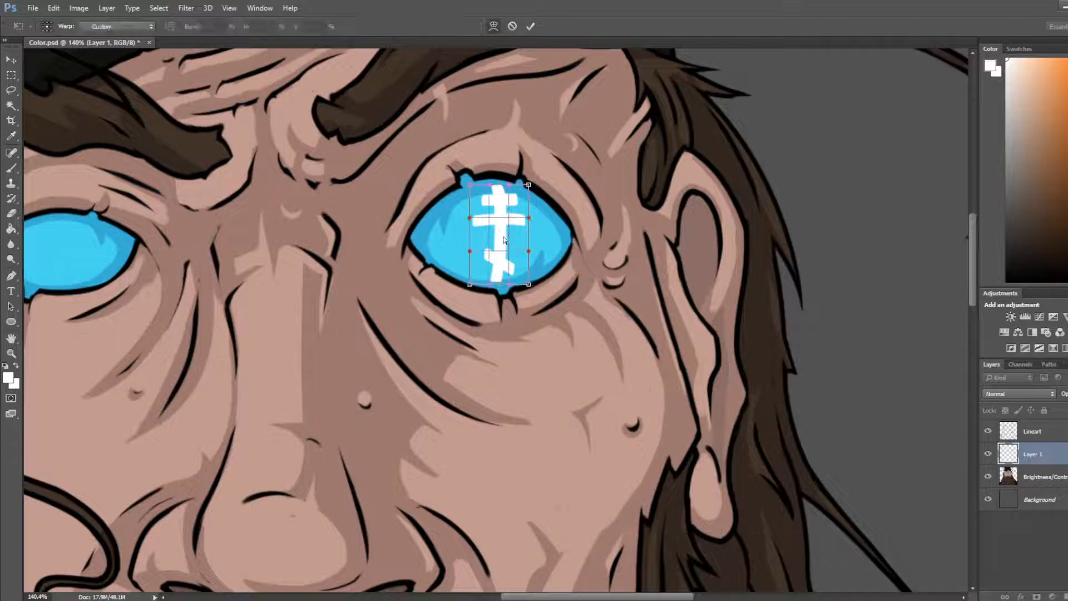
drag(490, 184, 498, 218)
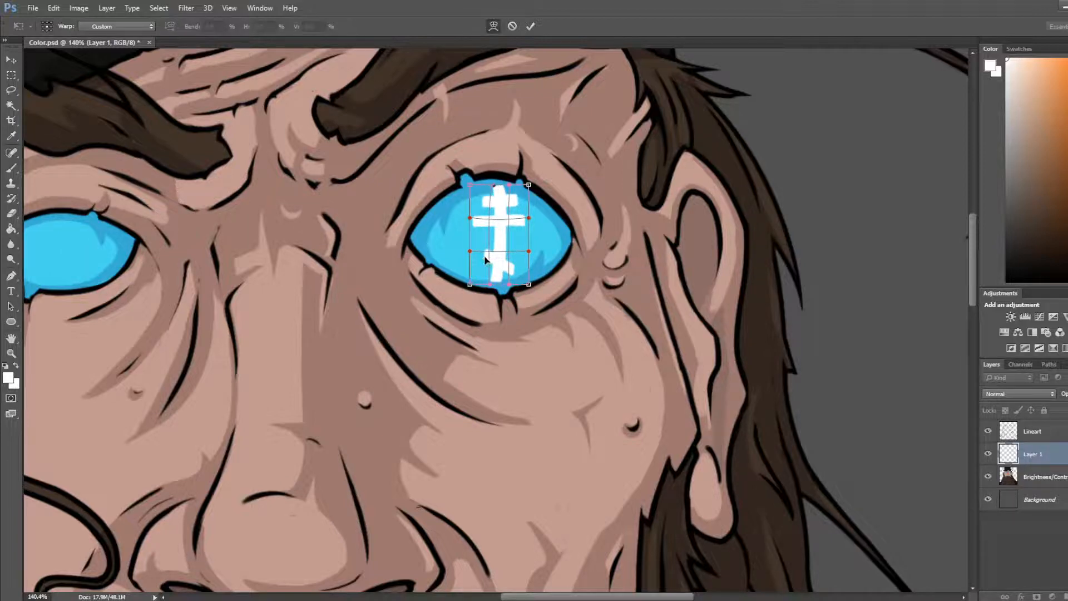
drag(485, 259, 483, 220)
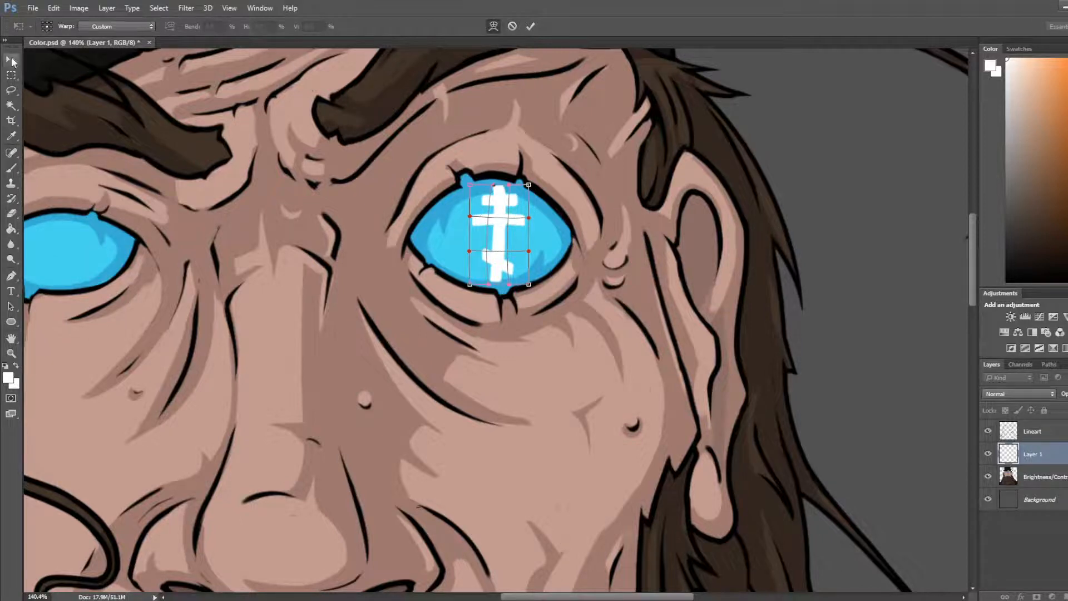
key(Return)
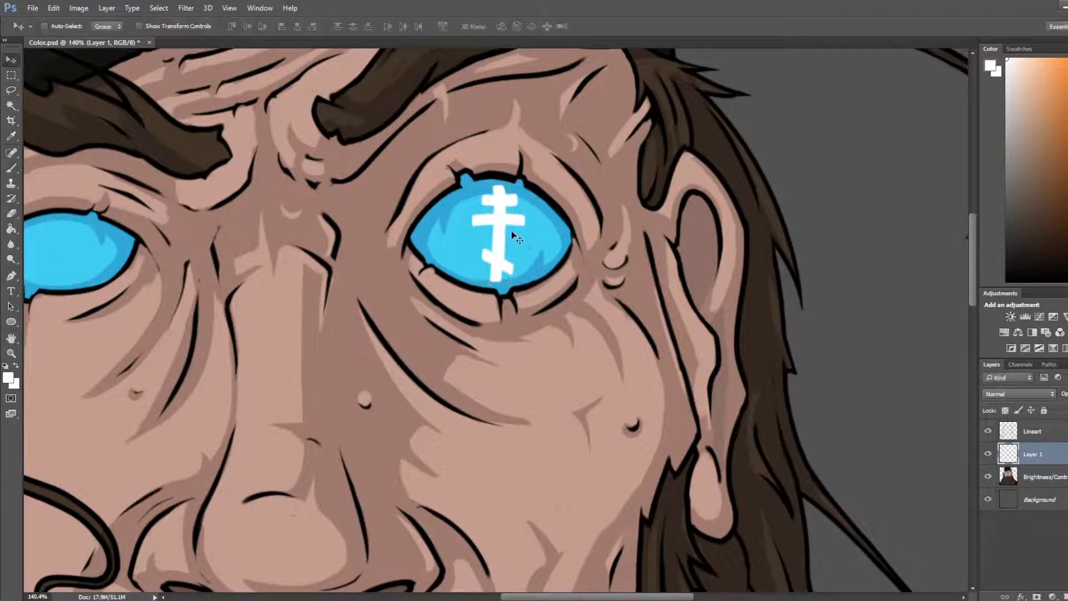
Step: Nudge the cross a few pixels further left in the eye with the Move tool
scroll(600, 216, down, 4)
scroll(599, 215, up, 2)
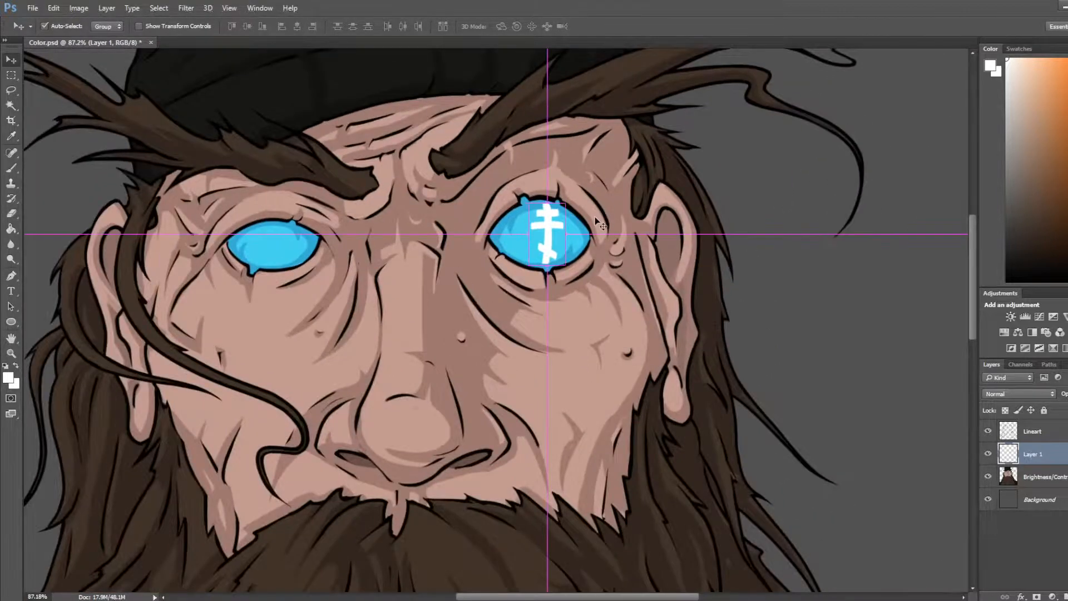
scroll(595, 226, up, 1)
click(3, 64)
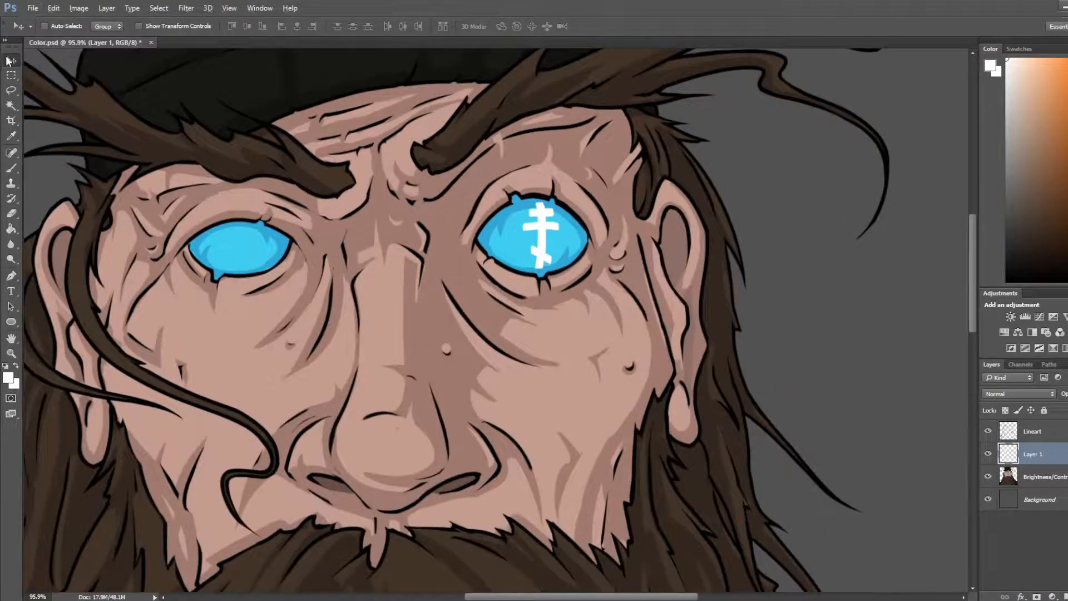
key(Left)
key(Left)
key(Left)
key(Left)
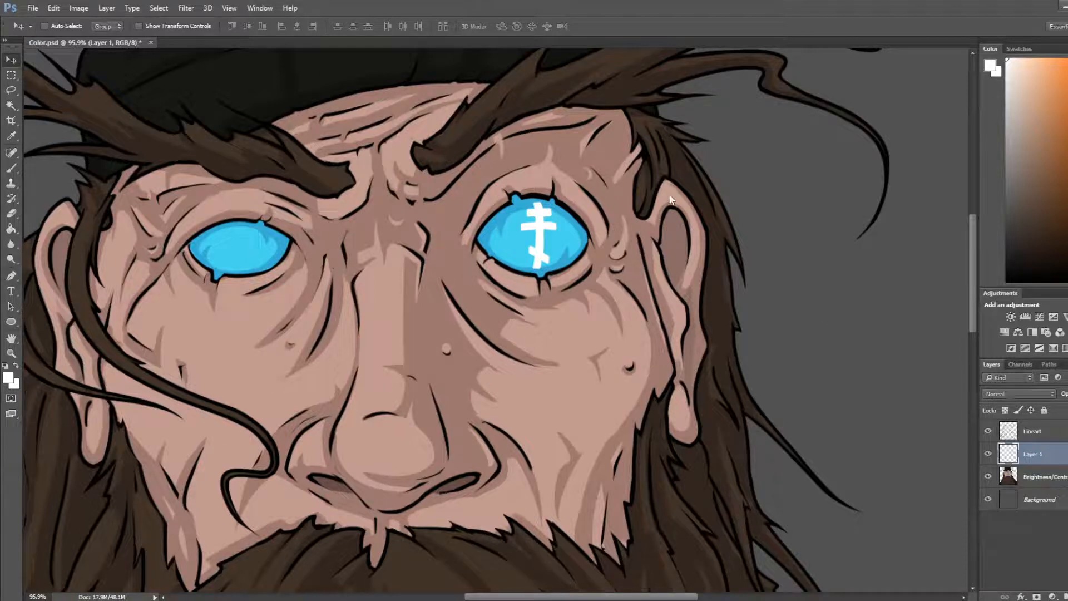
Step: Duplicate the cross layer and flip the copy horizontally
key(ctrl+j)
key(ctrl+t)
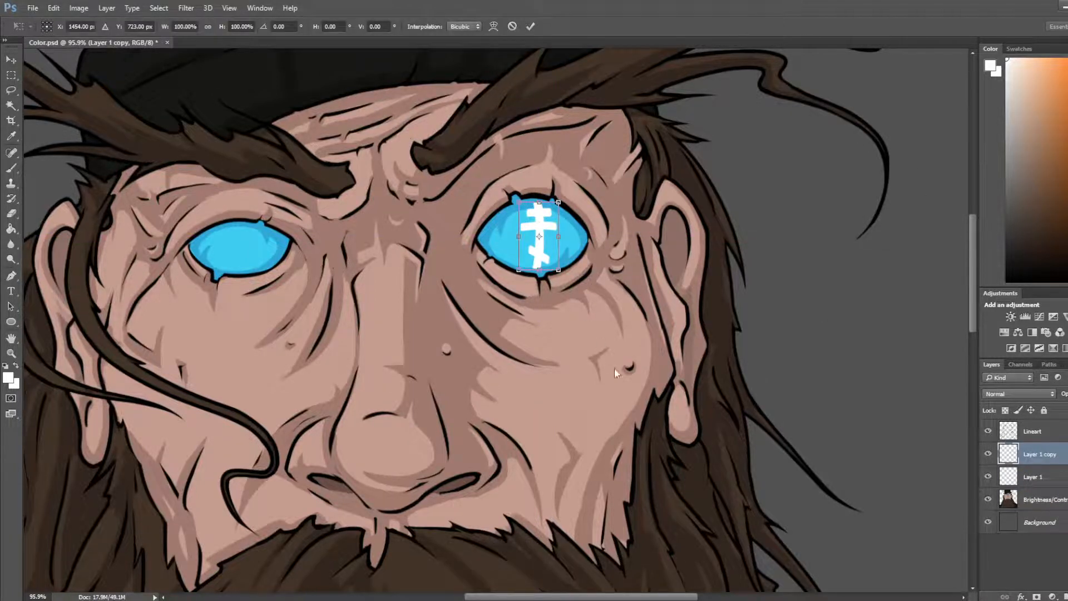
click(618, 389)
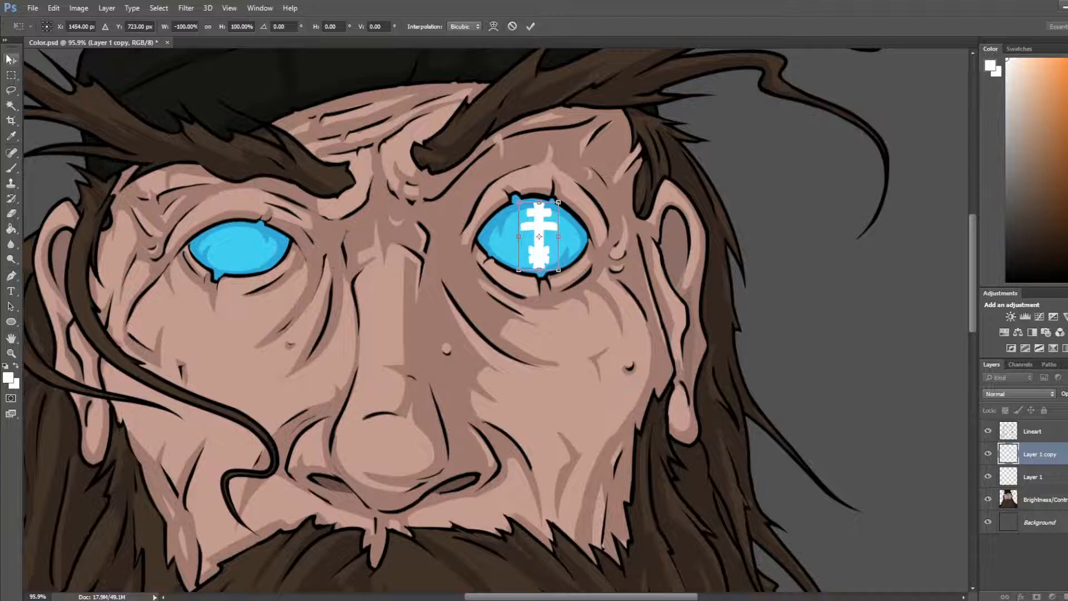
key(Return)
Step: Move the flipped cross onto the other, smaller eye and scale it down to about 68%
drag(542, 238, 236, 219)
key(ctrl+t)
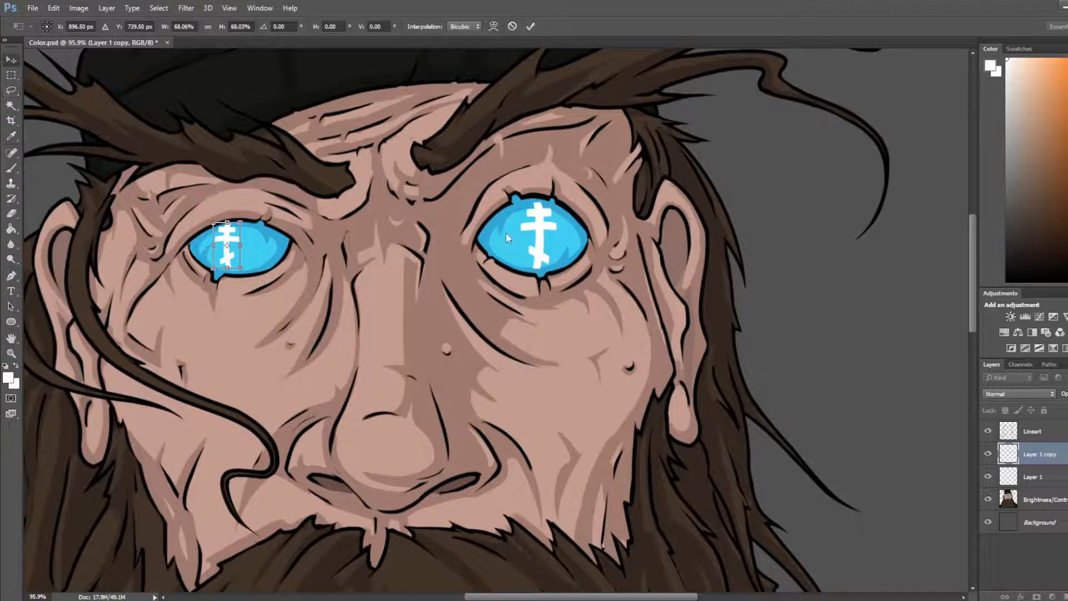
key(Return)
Step: Reposition the smaller eye's cross, enlarge it to about 102%, and shift it slightly towards the eye's centre
scroll(236, 240, up, 8)
drag(219, 261, 226, 263)
scroll(321, 257, down, 8)
scroll(232, 240, up, 6)
scroll(231, 239, up, 2)
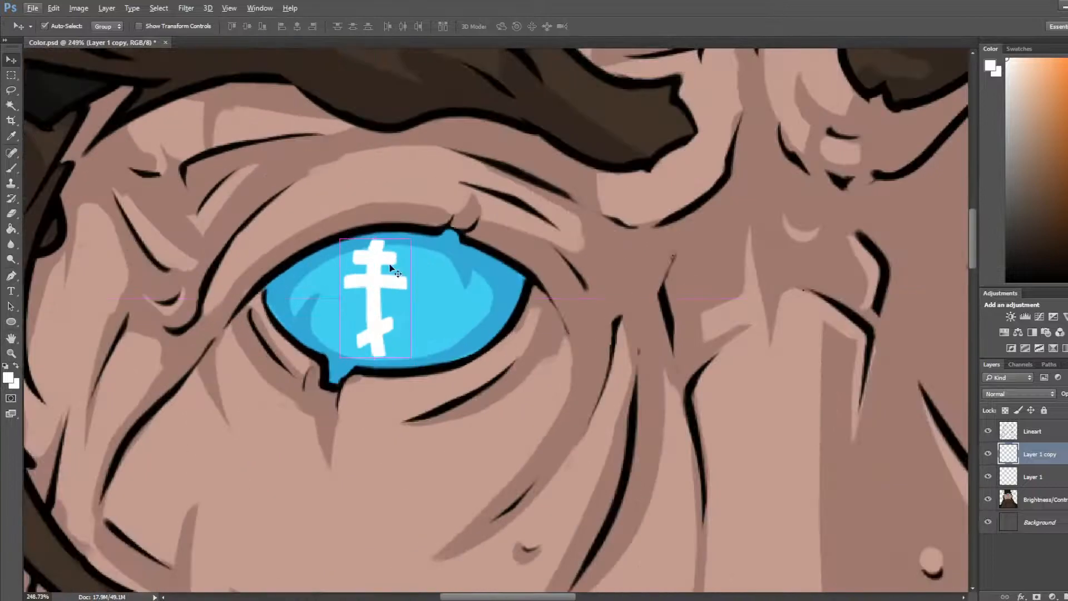
key(ctrl+t)
drag(408, 242, 411, 238)
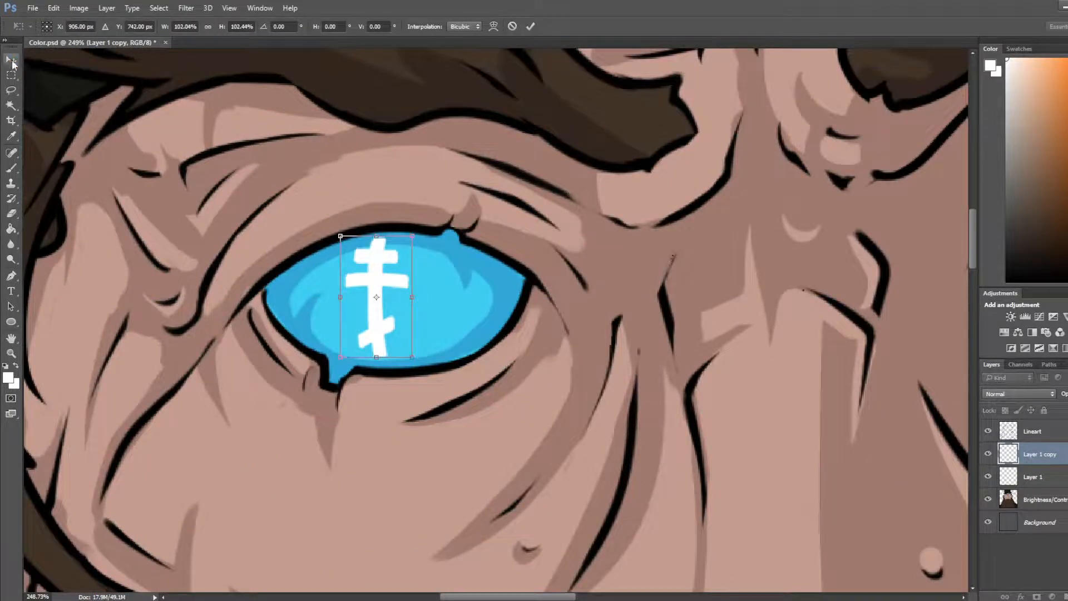
drag(397, 275, 400, 280)
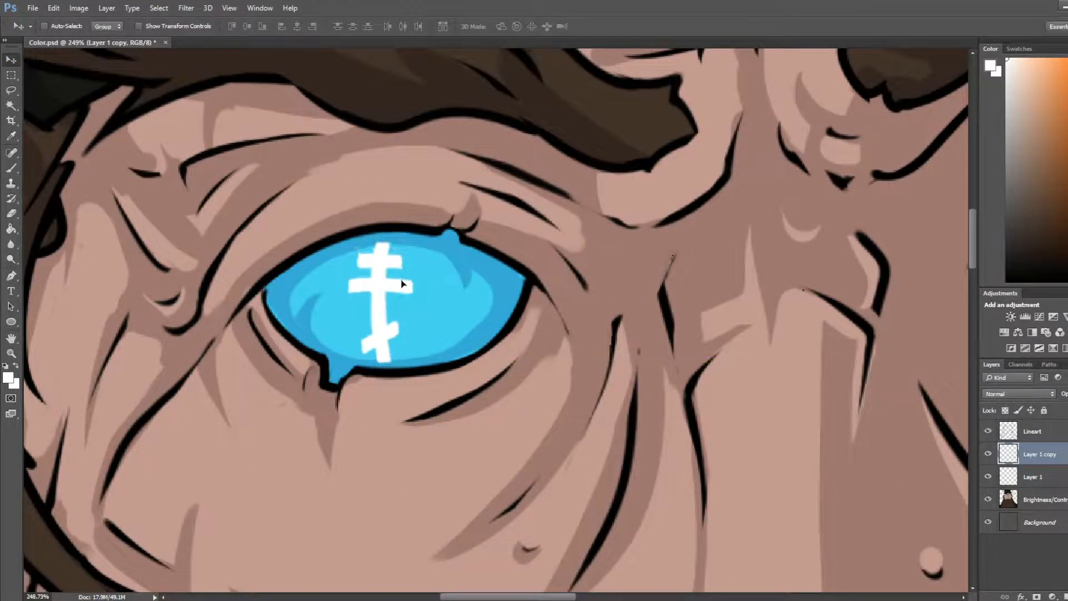
scroll(723, 255, down, 10)
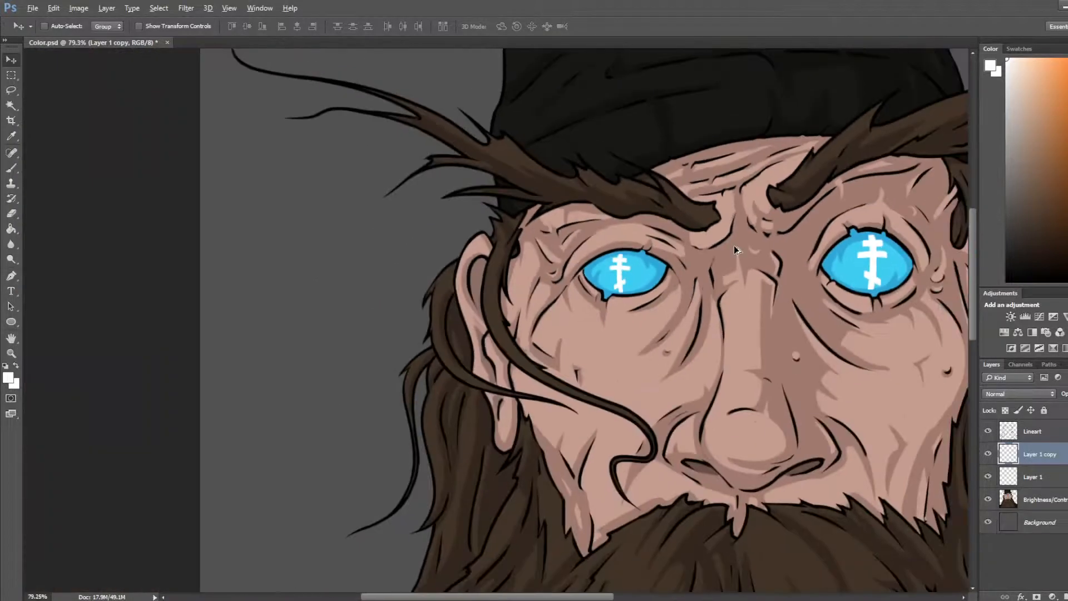
scroll(711, 255, down, 5)
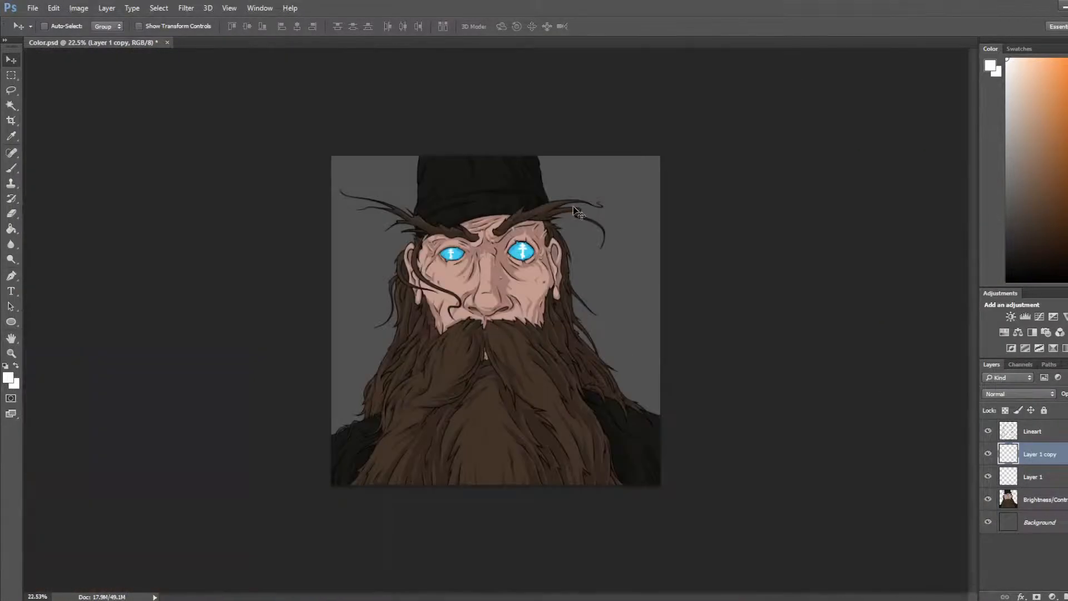
Step: Merge the two layers holding the eye crosses into a single layer beneath the line art
scroll(575, 301, up, 3)
scroll(575, 300, up, 3)
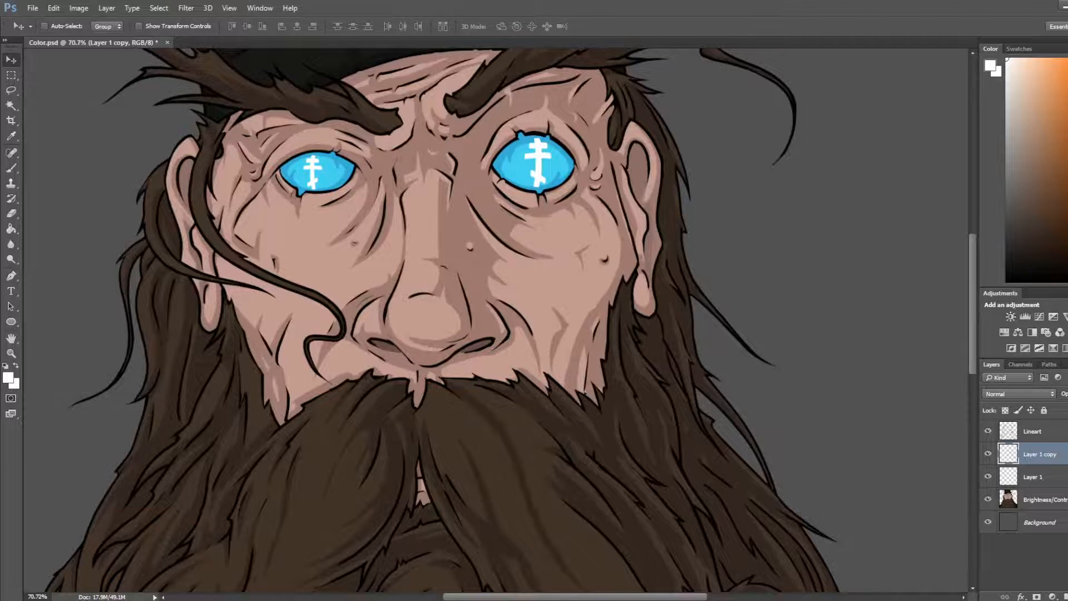
key(5)
key(0)
shift+click(1052, 479)
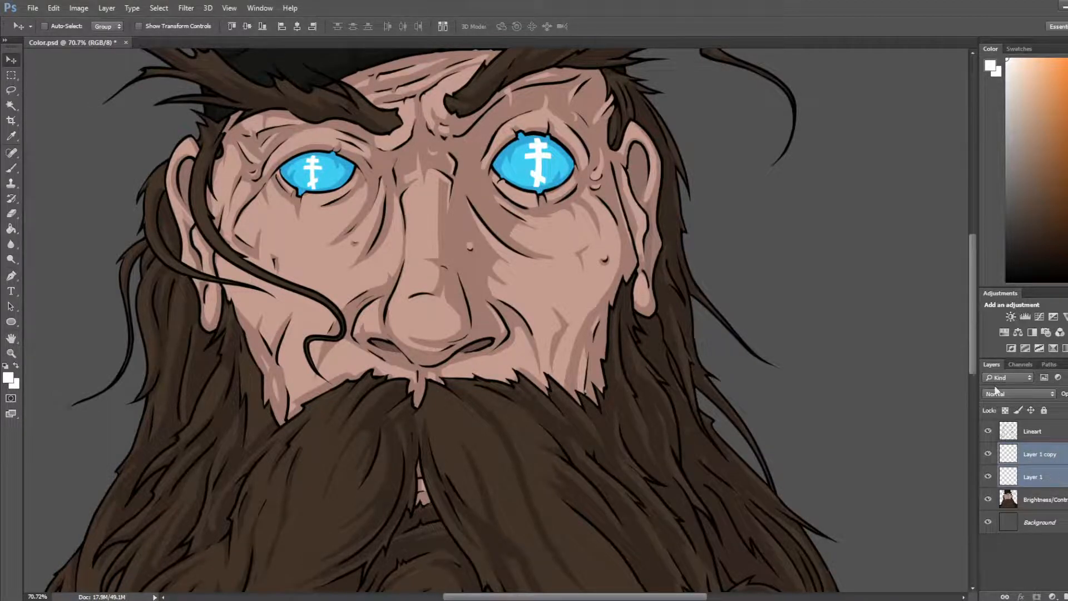
key(ctrl+e)
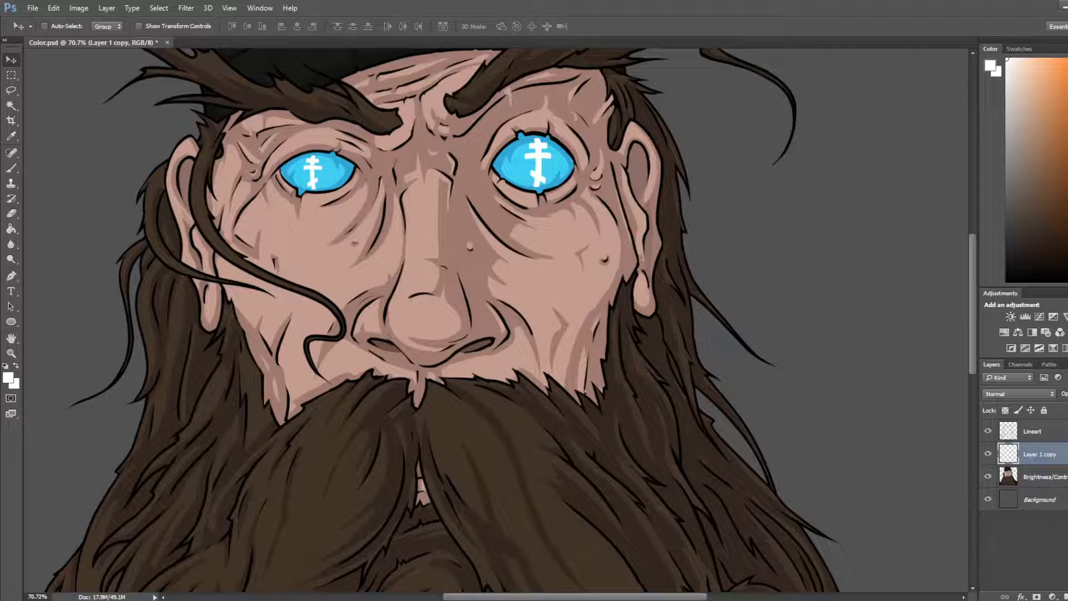
Step: Lower the merged cross layer's opacity to 70% so the crosses blend into the glowing blue eyes
key(5)
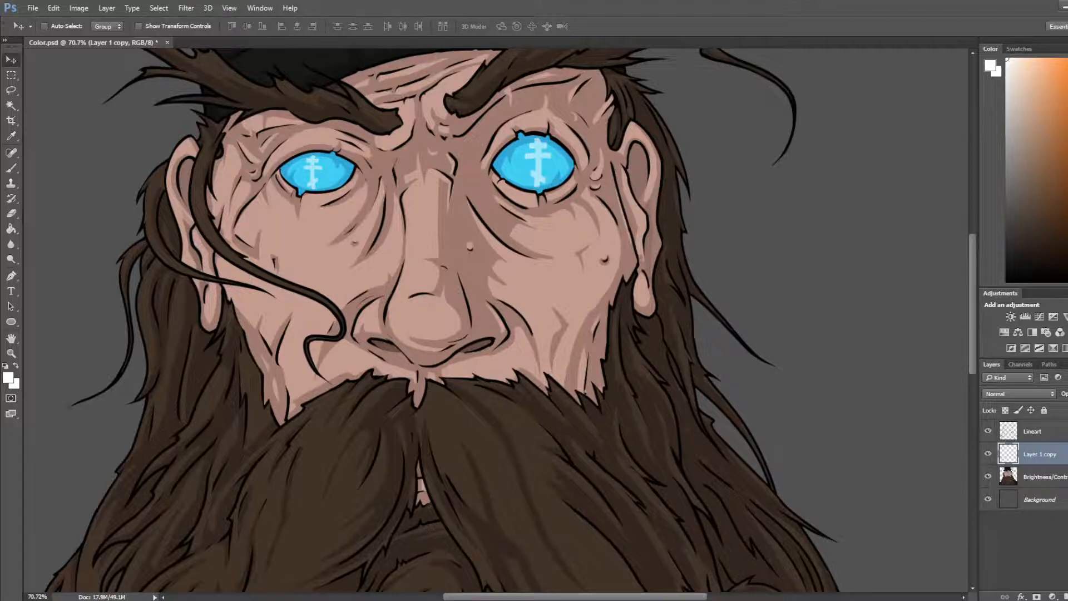
key(7)
scroll(840, 322, down, 2)
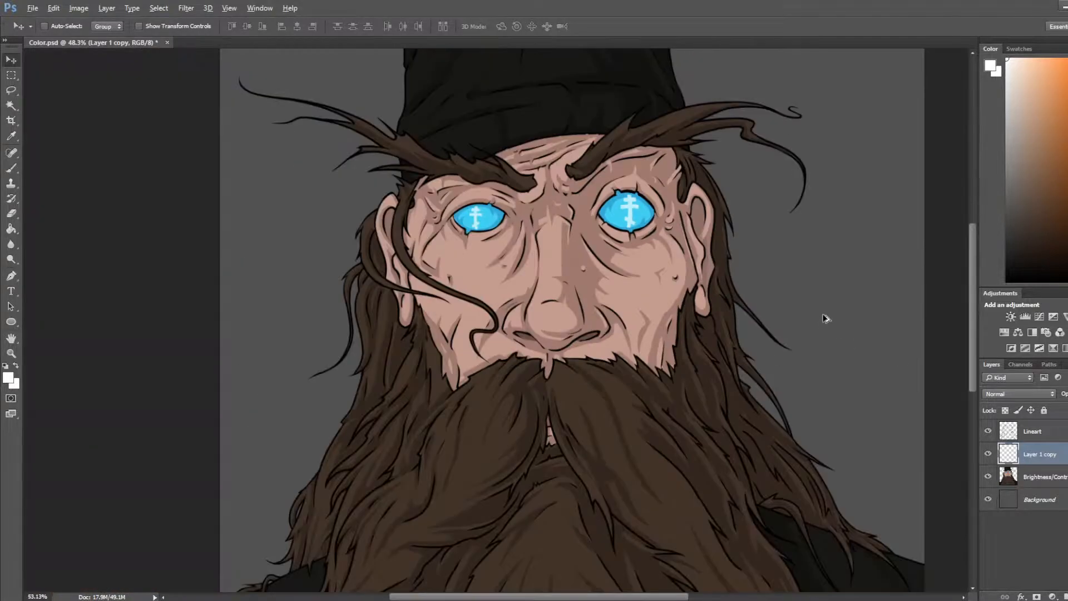
scroll(827, 317, up, 1)
scroll(637, 216, up, 1)
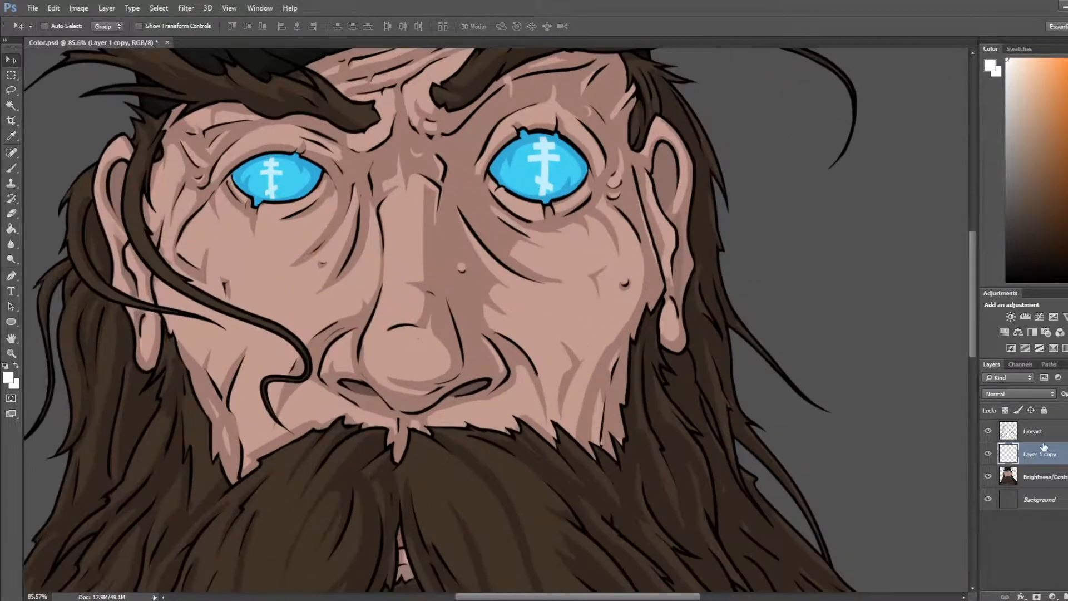
Step: Rename the Brightness/Contrast 1 layer to Color and the merged cross layer to Cross
double_click(1038, 476)
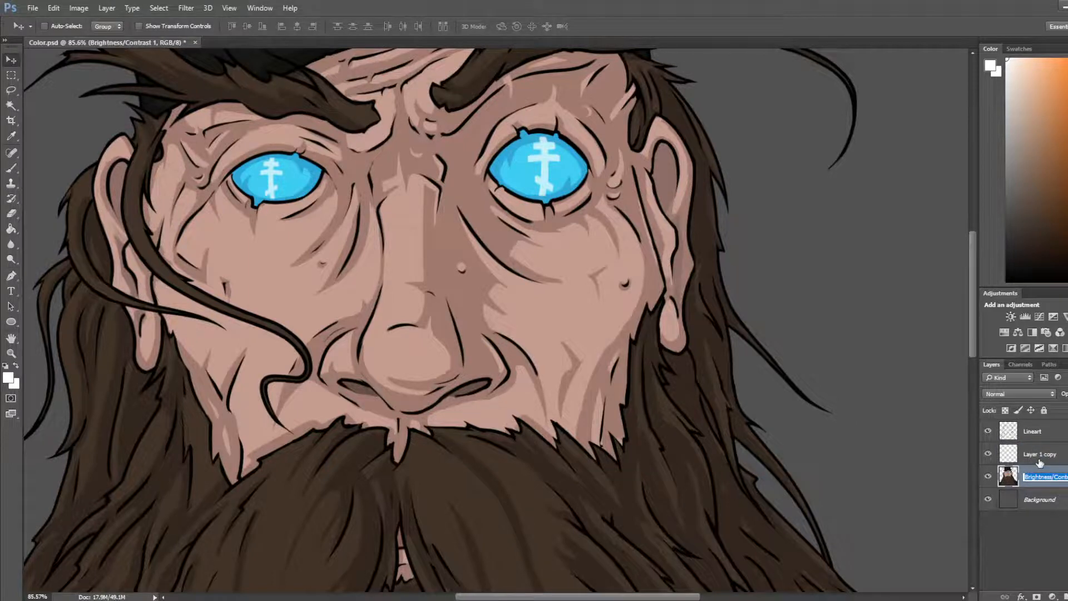
text(Color)
key(Return)
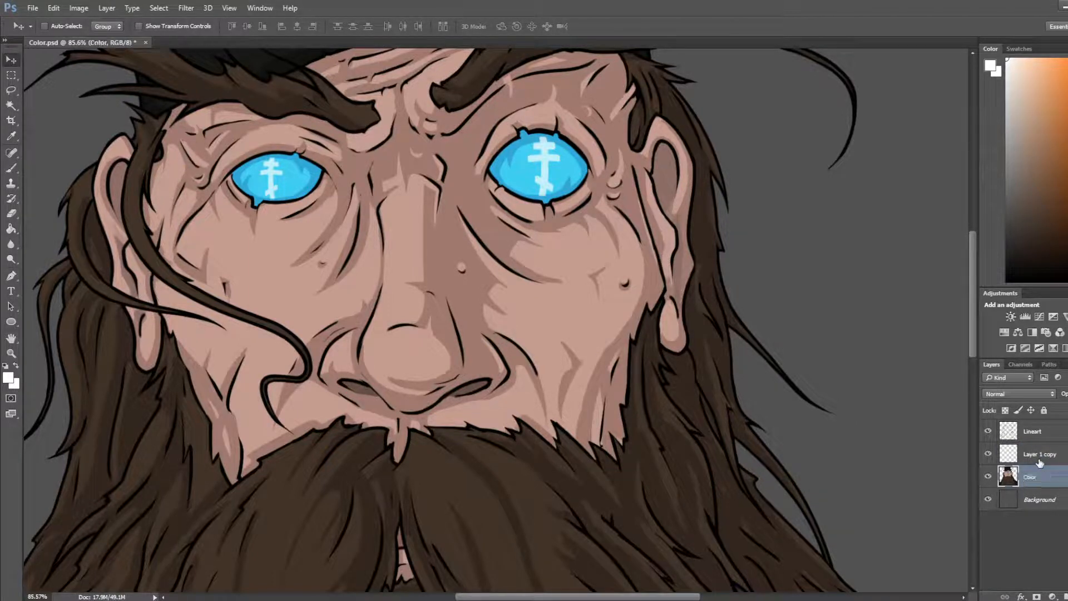
click(1039, 460)
double_click(1039, 461)
text(C)
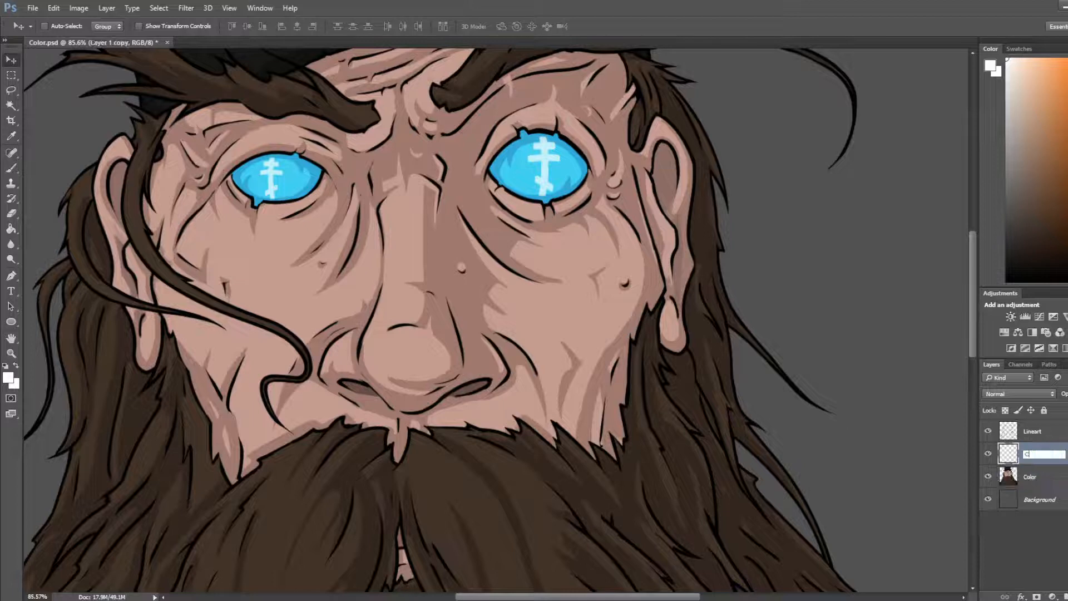
text(ross)
key(Return)
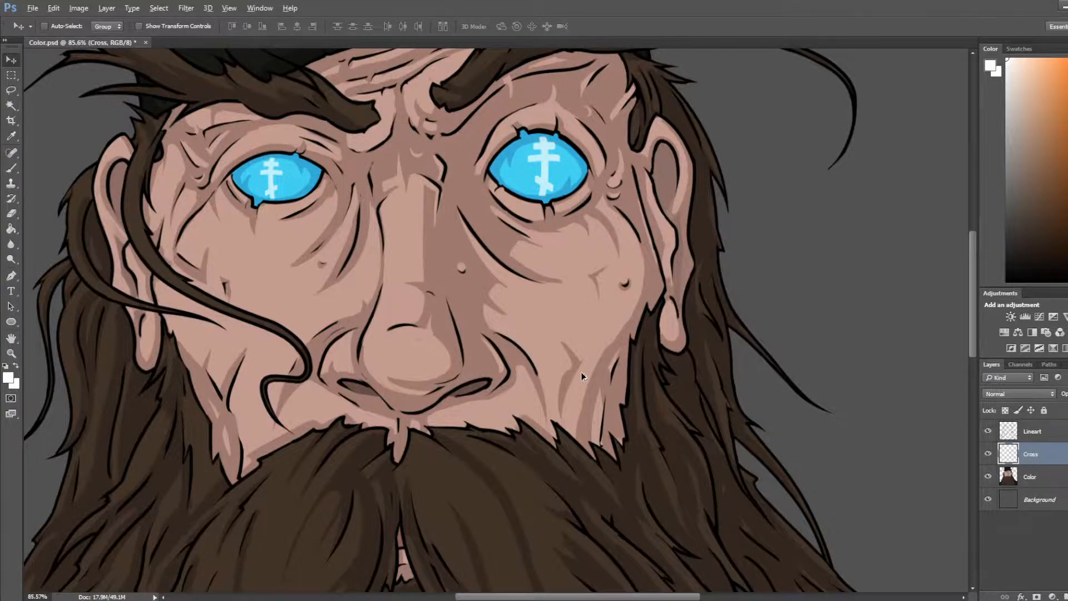
key(ctrl+0)
key(alt)
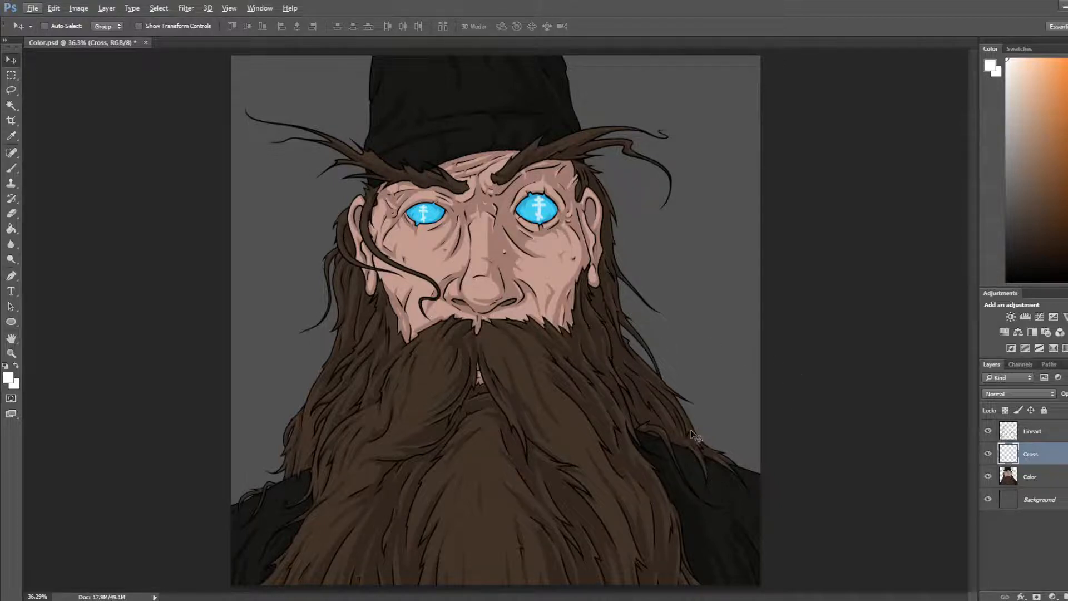
scroll(599, 397, down, 2)
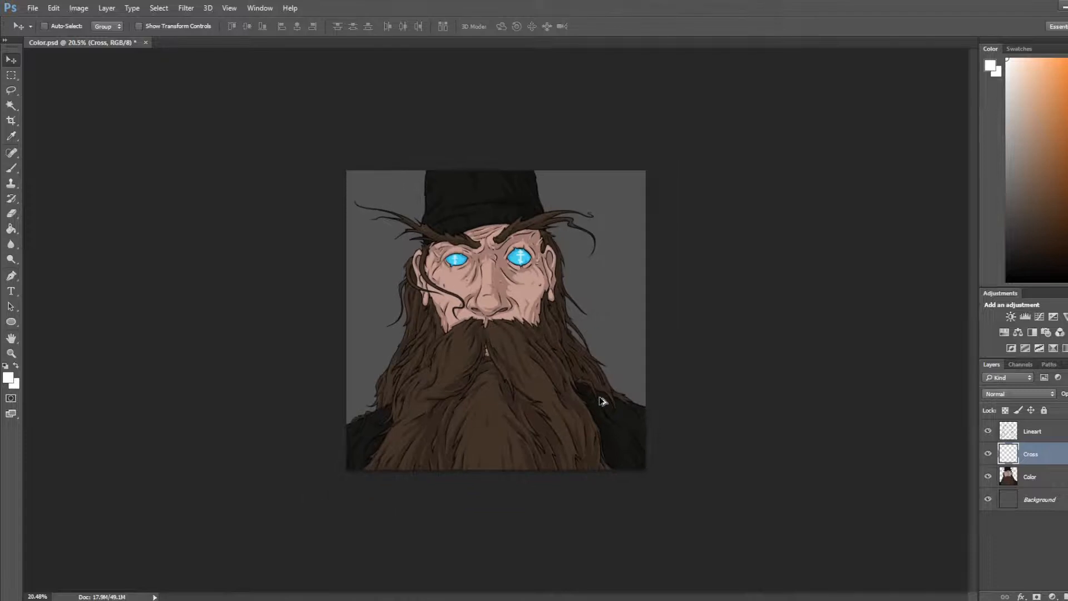
scroll(602, 400, up, 1)
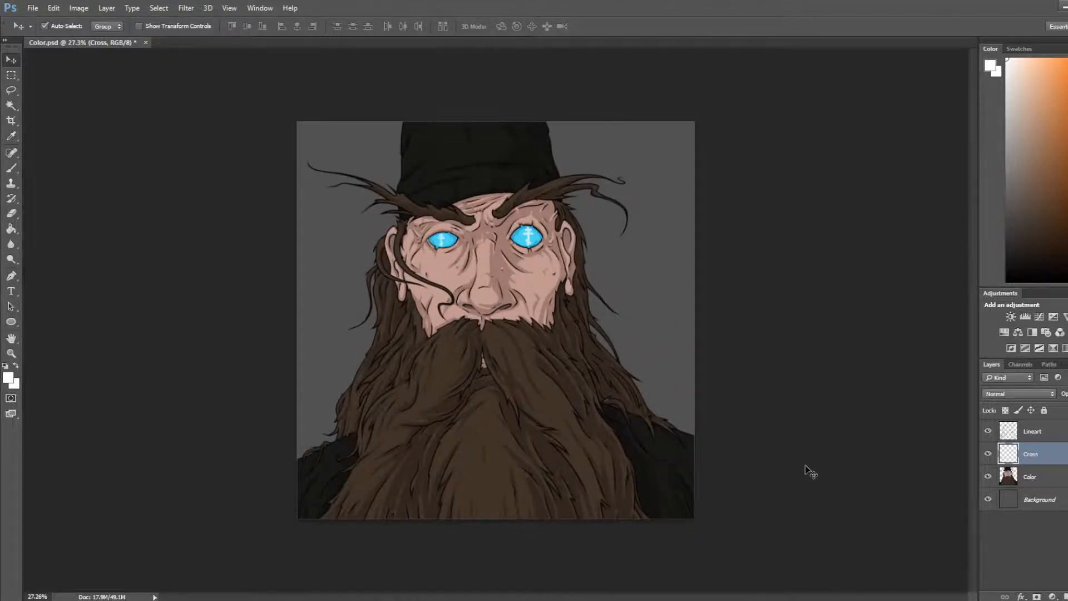
Step: Sample a dark brown from the beard as the foreground colour and switch to the Brush tool
scroll(544, 466, up, 2)
scroll(353, 355, up, 2)
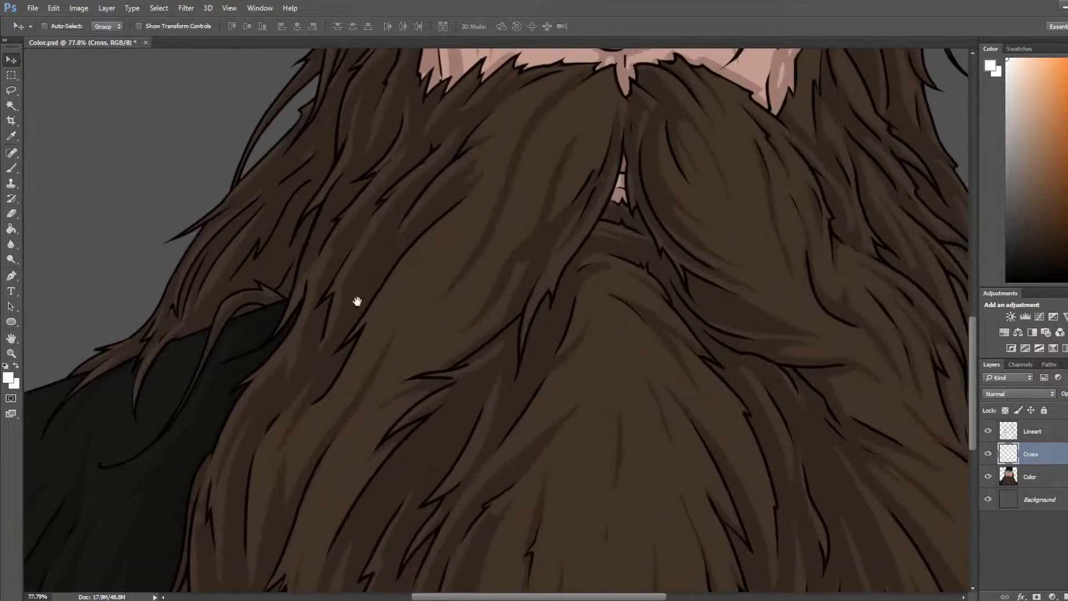
key(i)
click(406, 243)
key(b)
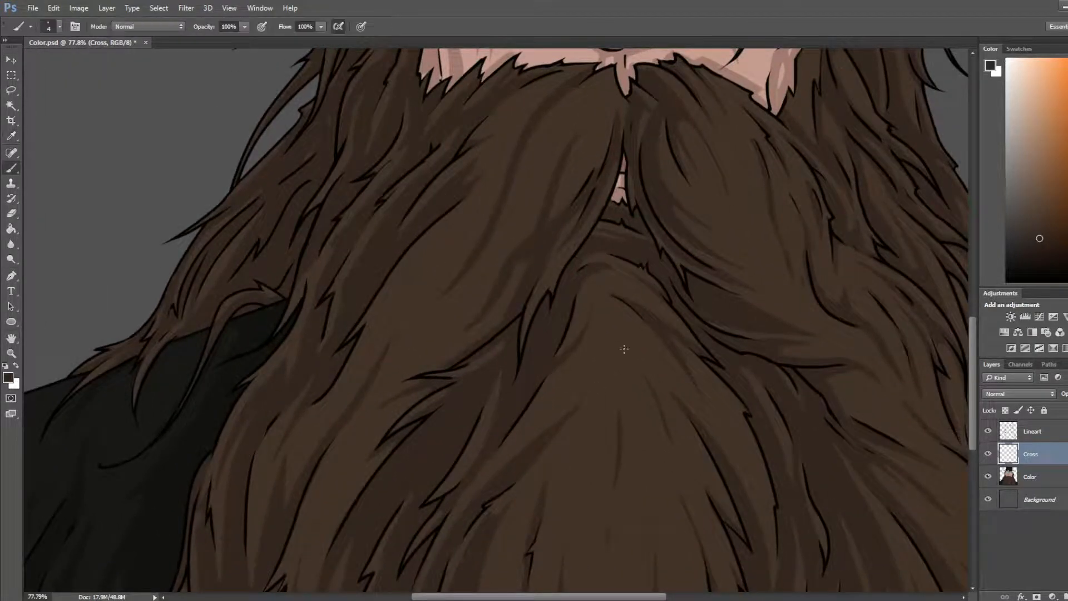
Step: Shade the outer strand of the mustache on the Color layer in dark brown with a 30 px brush
click(1034, 474)
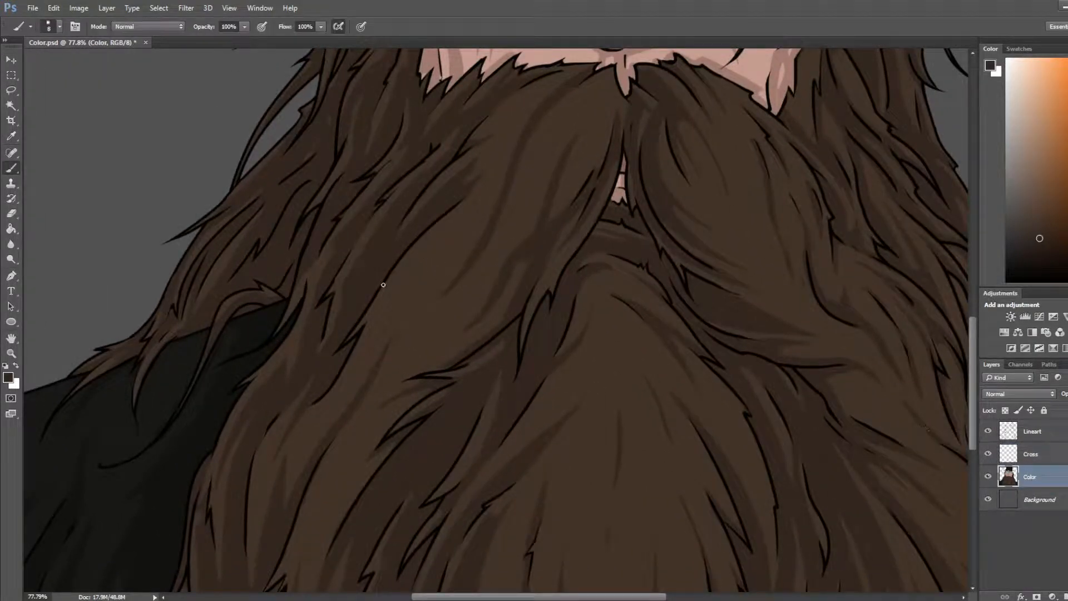
key(bracketright)
key(bracketright)
key(bracketright)
key(bracketright)
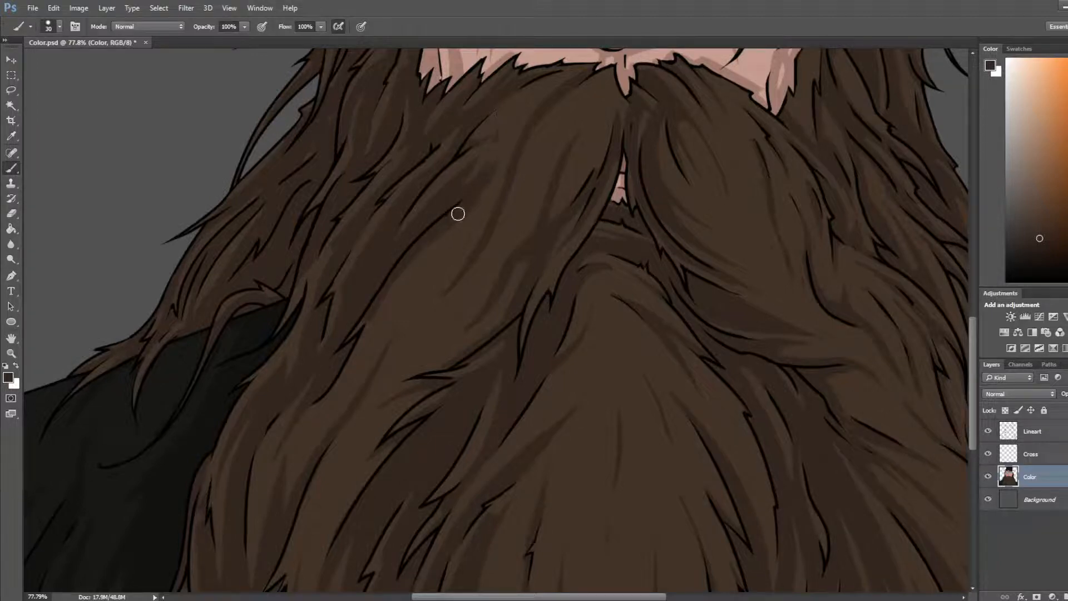
key(e)
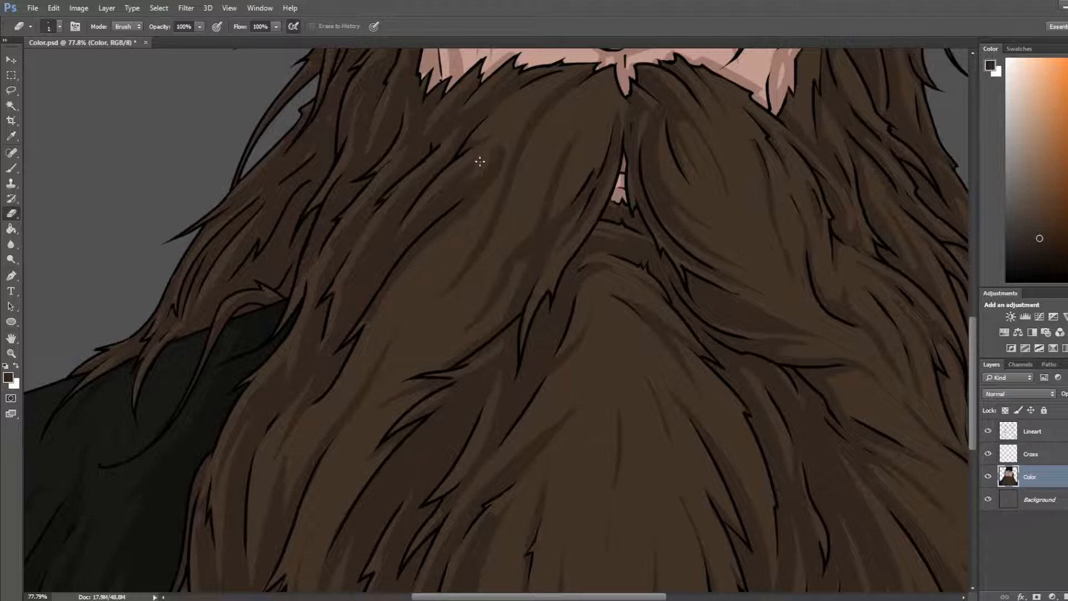
key(b)
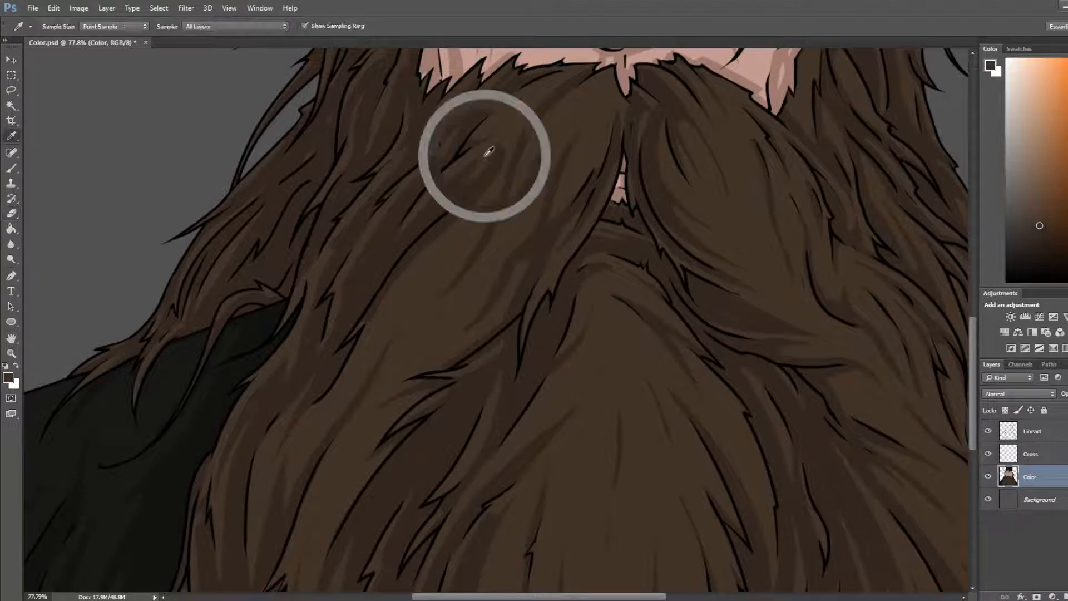
Step: Refine the shadow edges of the outer mustache strands with a small brush of about 10 px, using browns sampled from the hair
key(bracketleft)
key(bracketleft)
key(bracketleft)
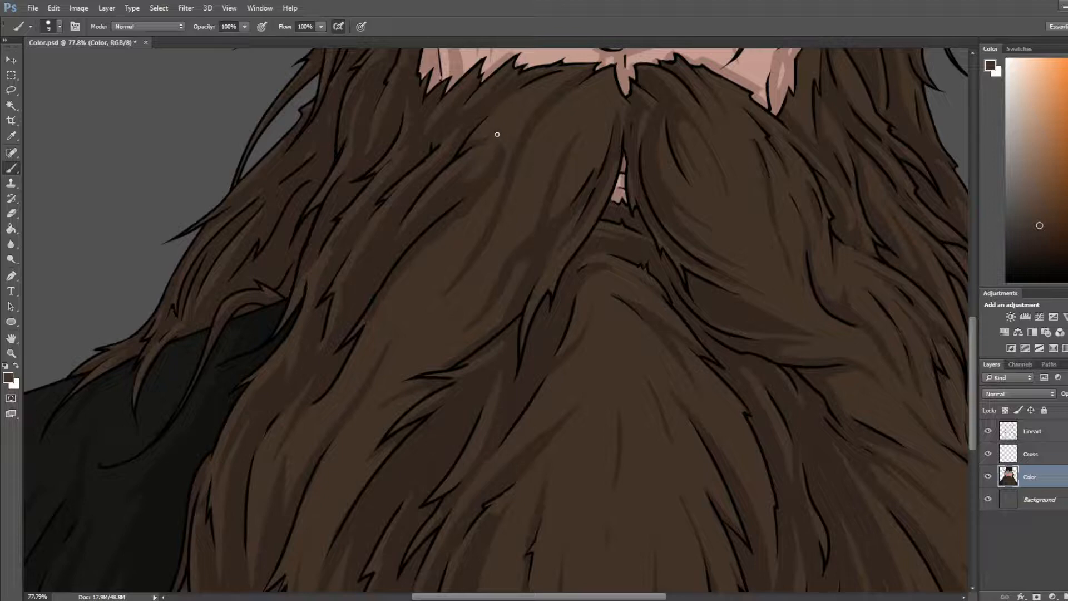
alt+click(325, 139)
alt+click(468, 225)
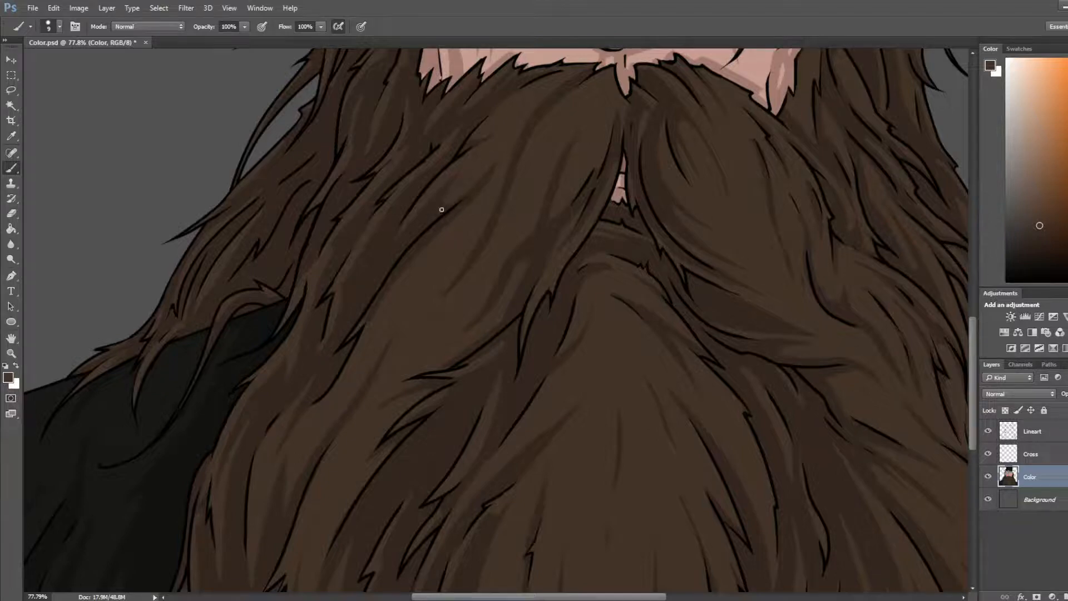
drag(467, 199, 482, 182)
alt+click(441, 206)
alt+click(454, 192)
drag(495, 162, 474, 196)
alt+click(412, 246)
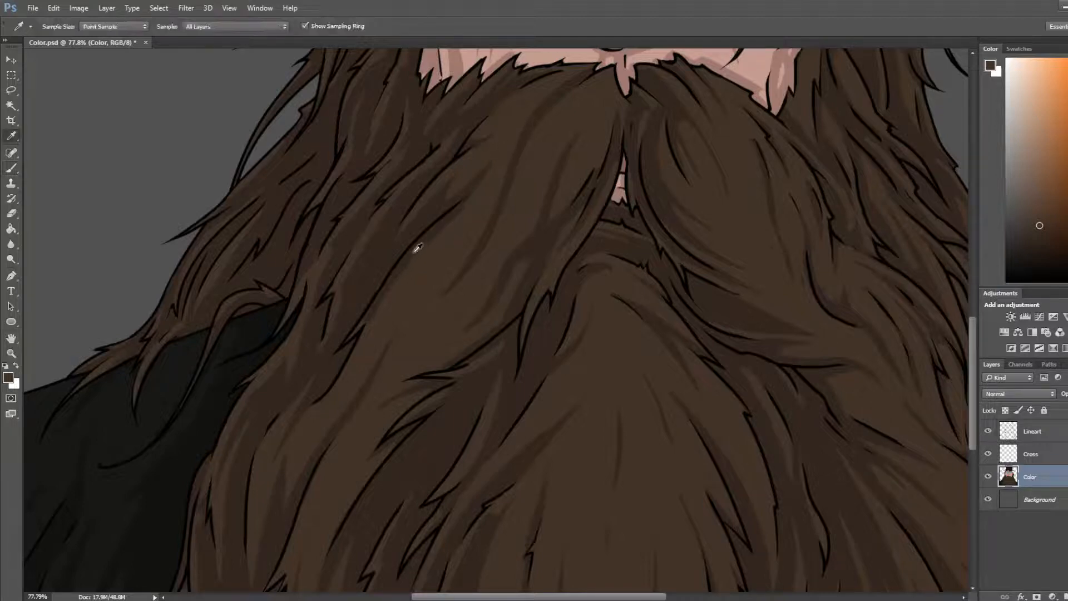
alt+click(360, 327)
drag(373, 307, 356, 335)
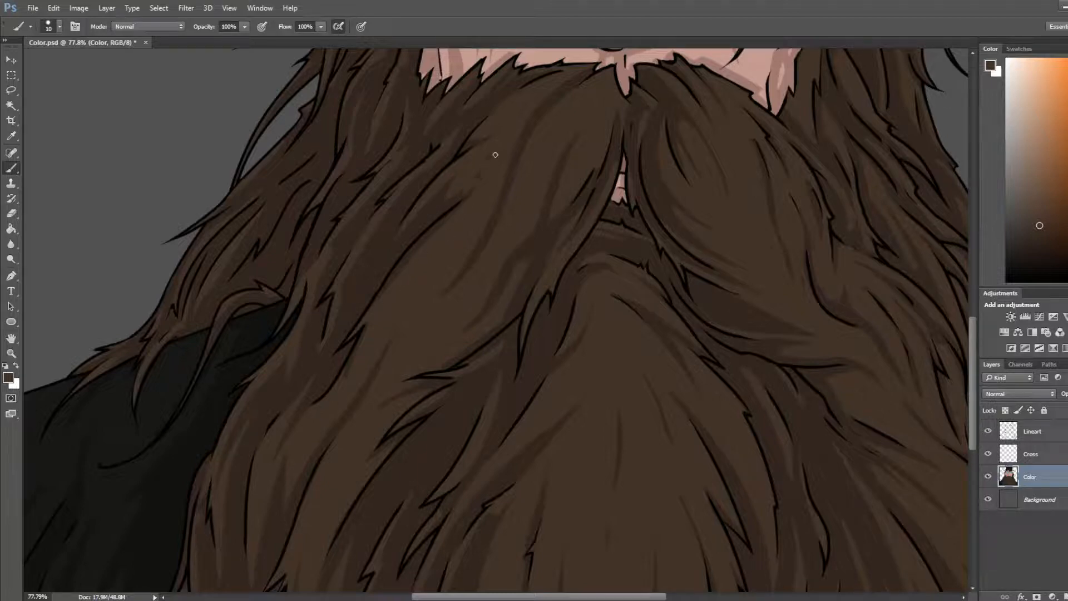
Step: Repaint the light and dark streaks across the mustache with a 20 px brush in browns sampled from the artwork
alt+click(438, 206)
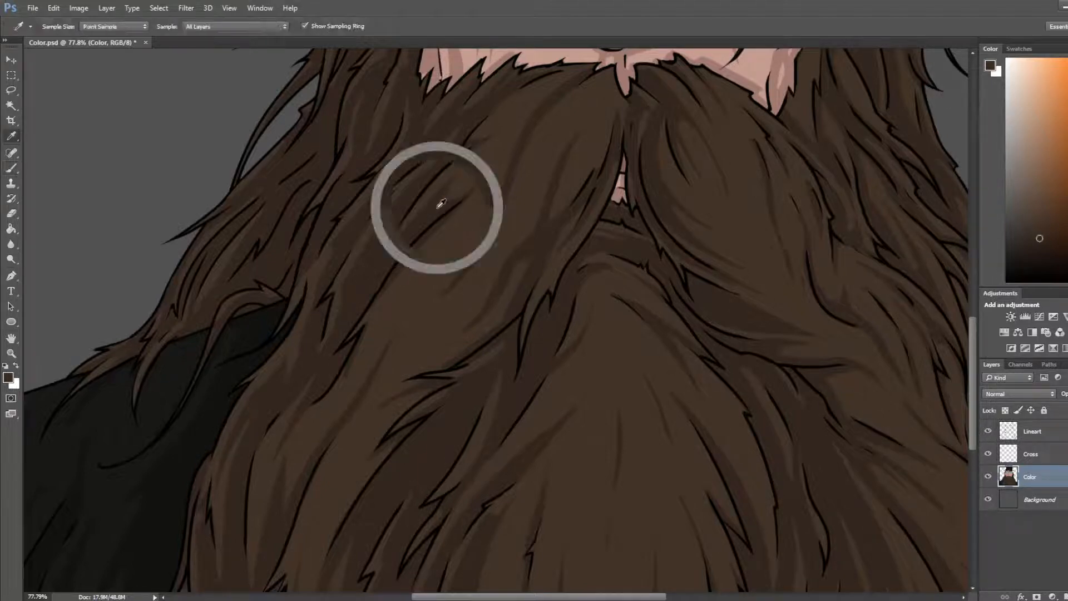
key(bracketright)
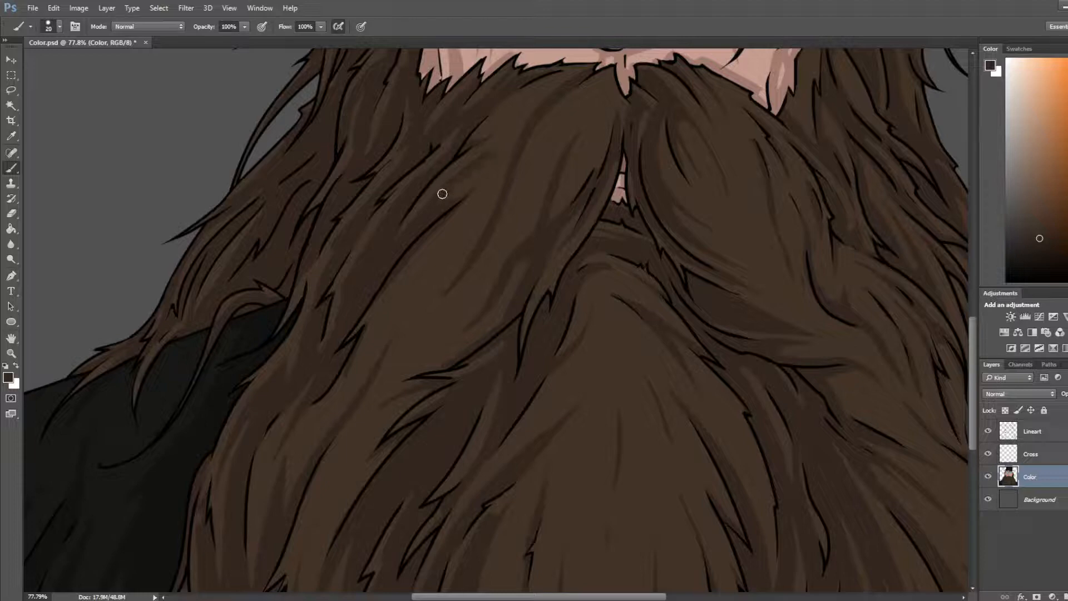
alt+click(506, 120)
drag(501, 127, 429, 204)
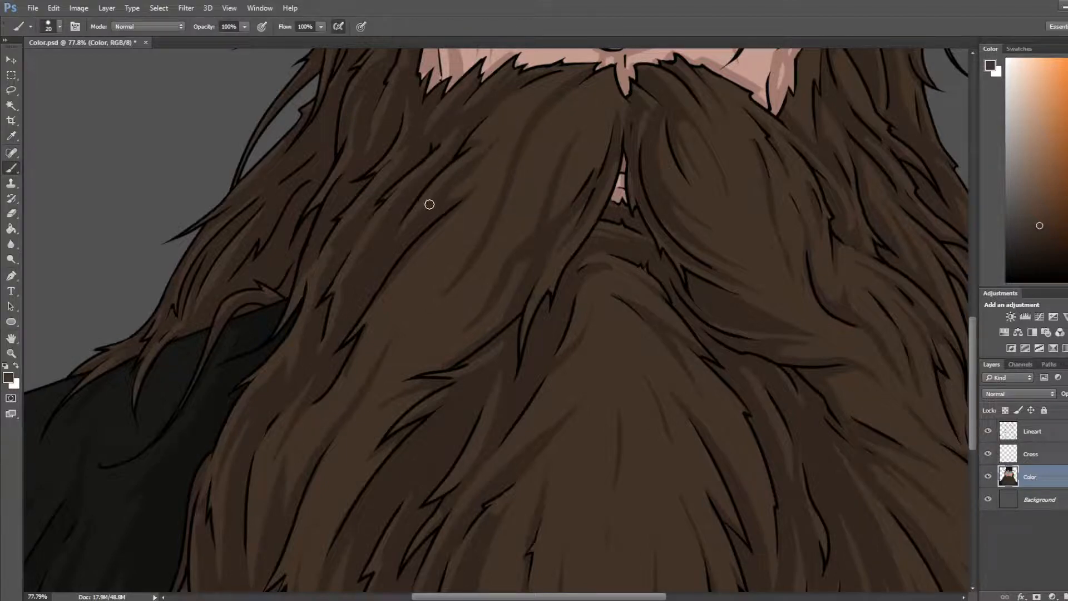
alt+click(519, 121)
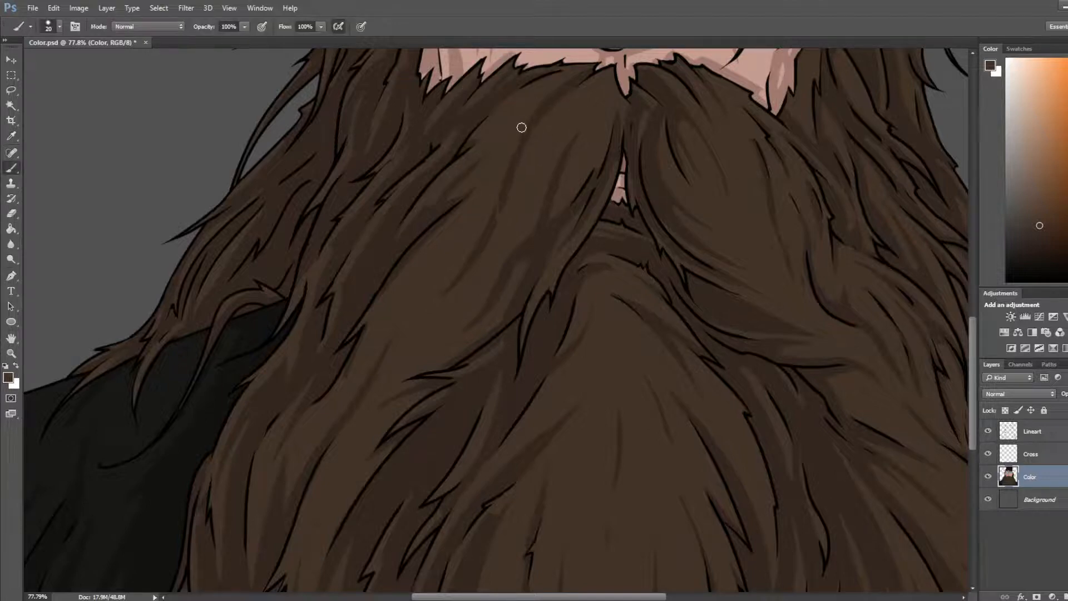
alt+click(530, 252)
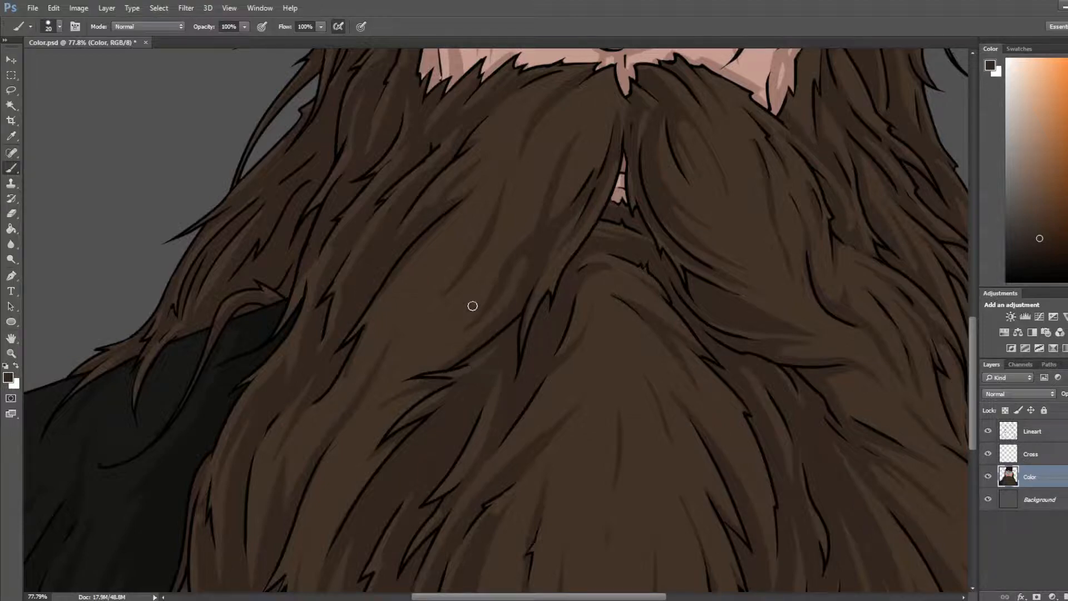
Step: Clean up the shading along the mustache's outer edge with the 20 px brush in sampled brown
key(alt)
key(e)
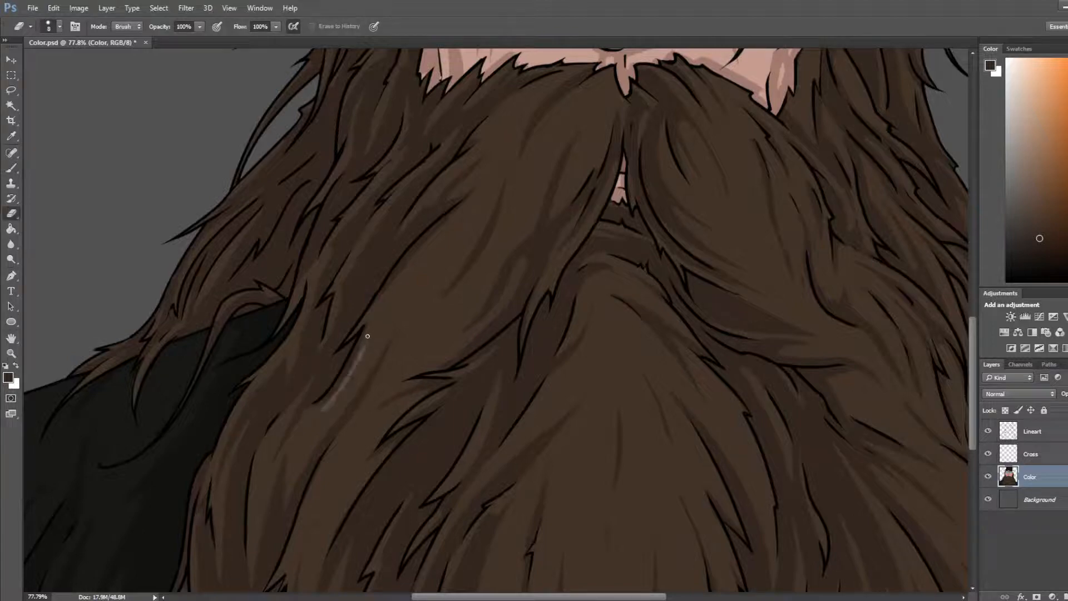
key(b)
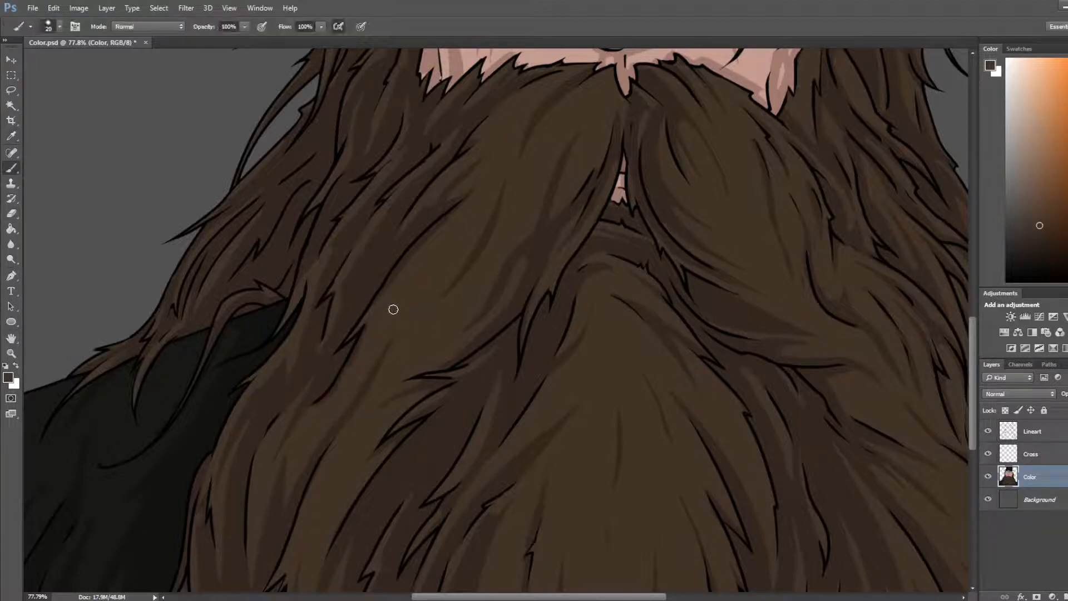
alt+click(419, 243)
drag(418, 254, 408, 329)
alt+click(434, 251)
Step: Flip the canvas horizontally and deepen the mustache shadows beside the mouth with sampled dark brown
scroll(485, 235, down, 5)
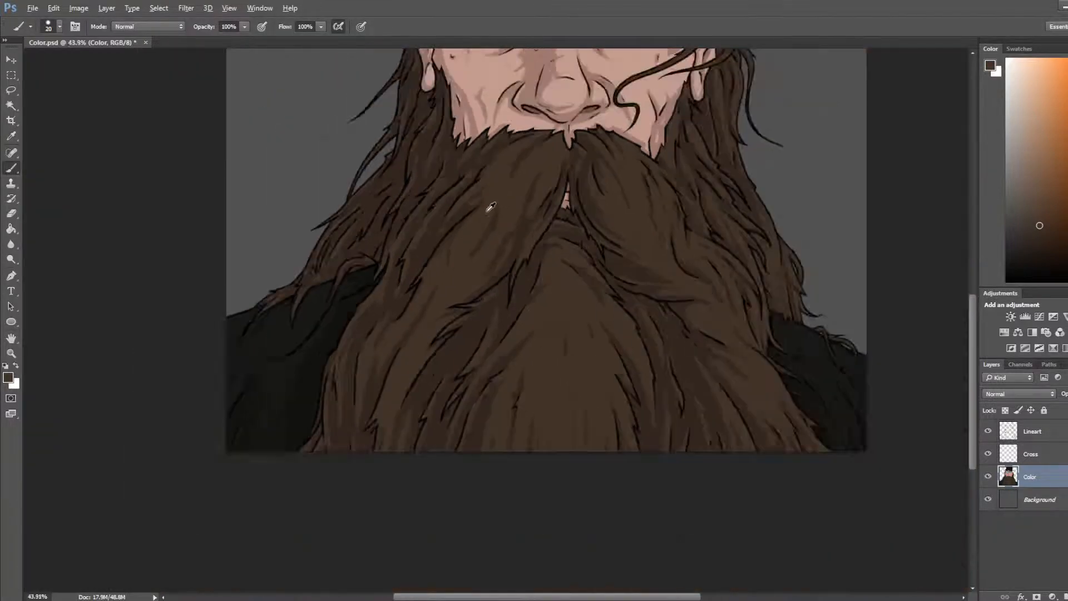
scroll(615, 449, up, 4)
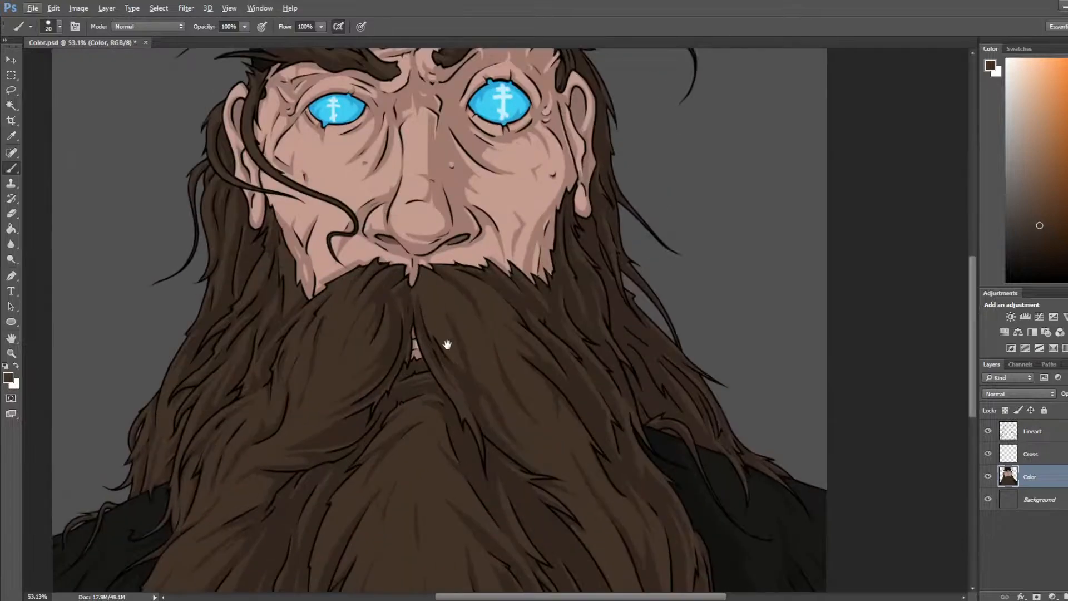
drag(444, 341, 382, 256)
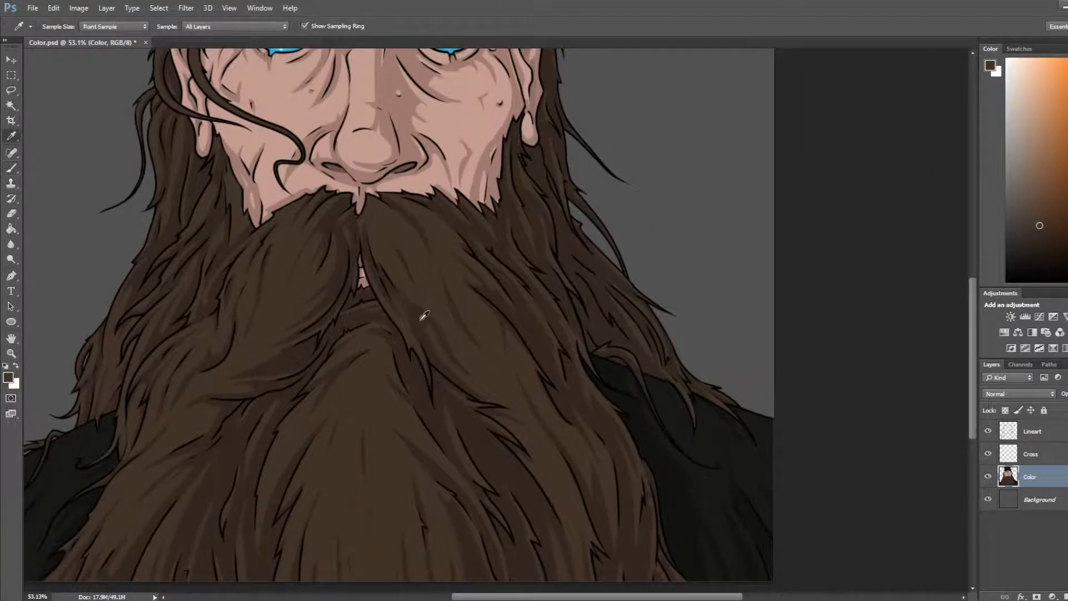
alt+click(434, 336)
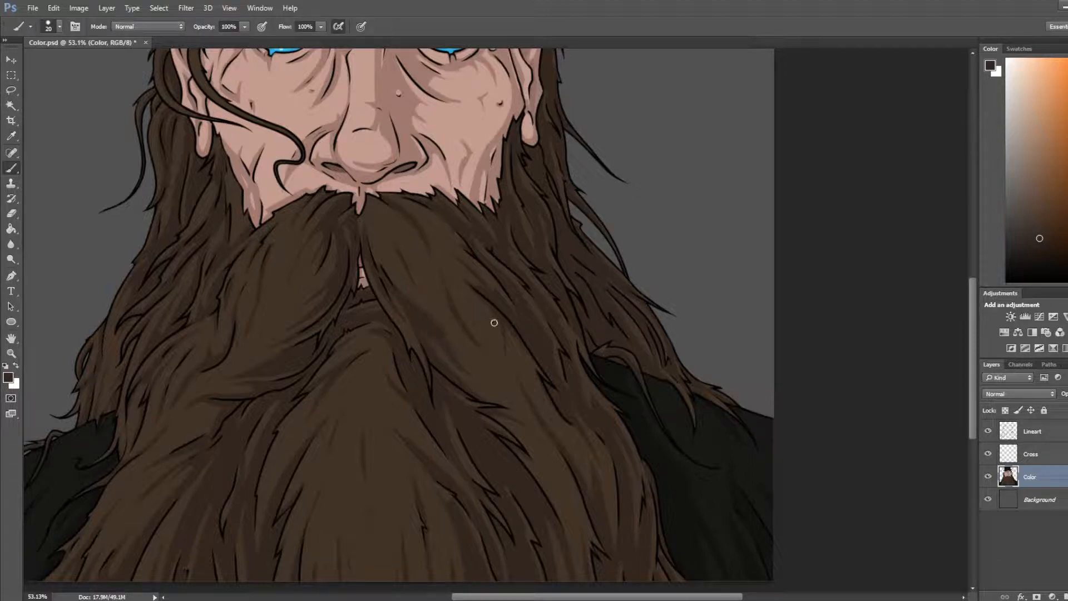
Step: Save the portrait file and make the Cross layer active, with the eyes enlarged in view
alt+scroll(479, 316, down, 5)
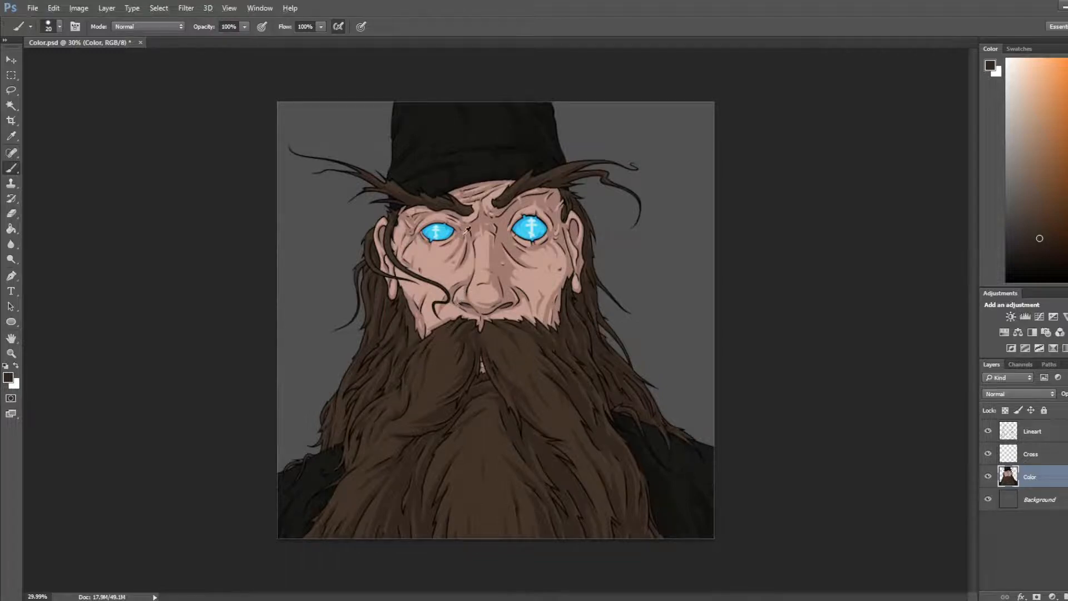
alt+scroll(459, 302, up, 5)
click(1028, 460)
key(ctrl+s)
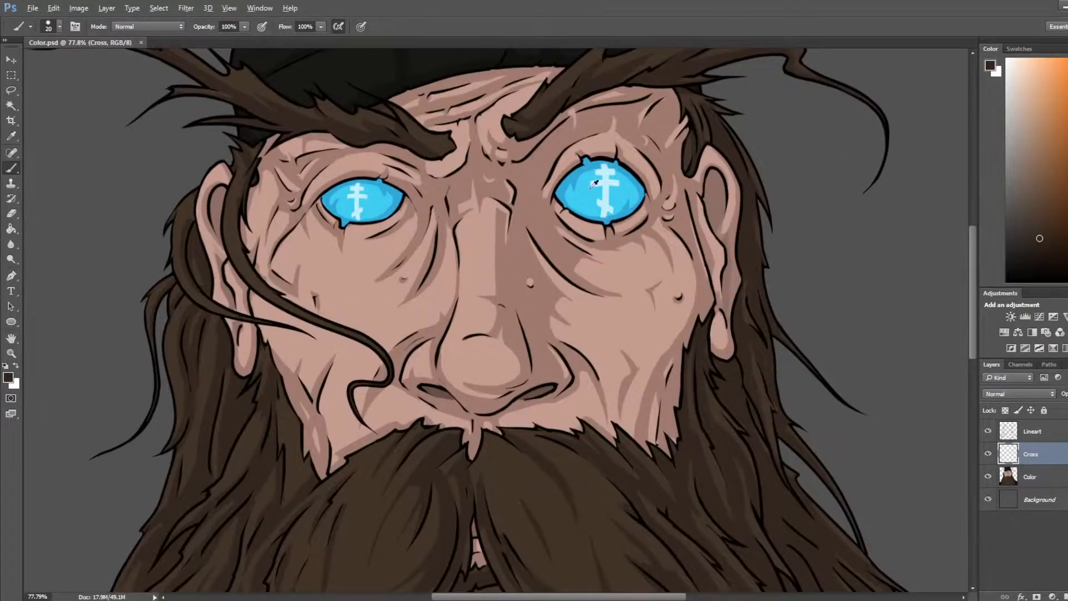
alt+scroll(590, 181, up, 4)
key(ctrl+s)
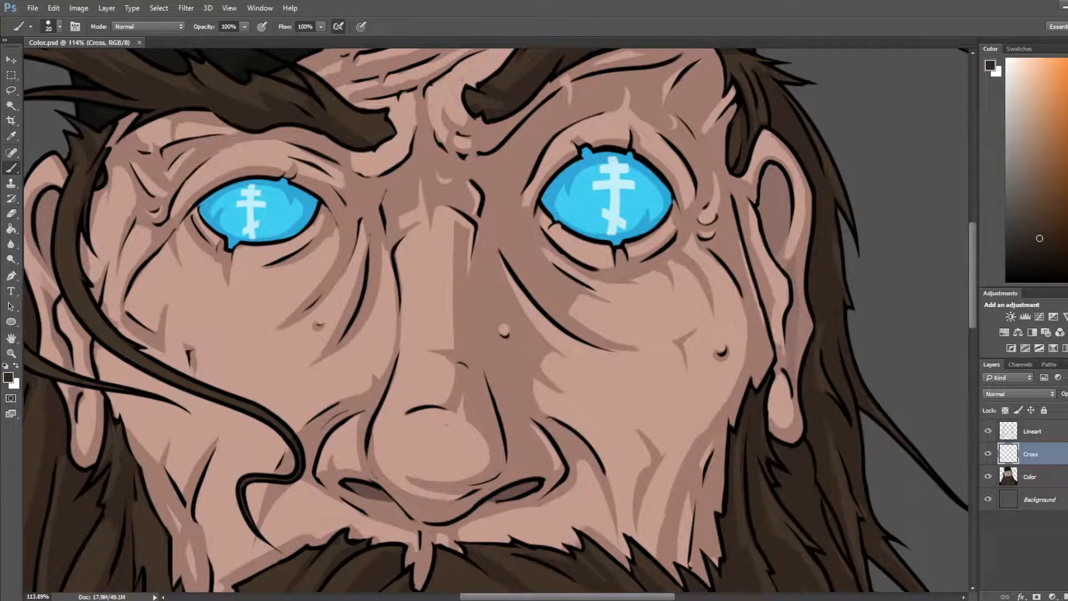
Step: Make the crosses in the eyes solid white and add a light Outer Glow to the Cross layer
double_click(1030, 454)
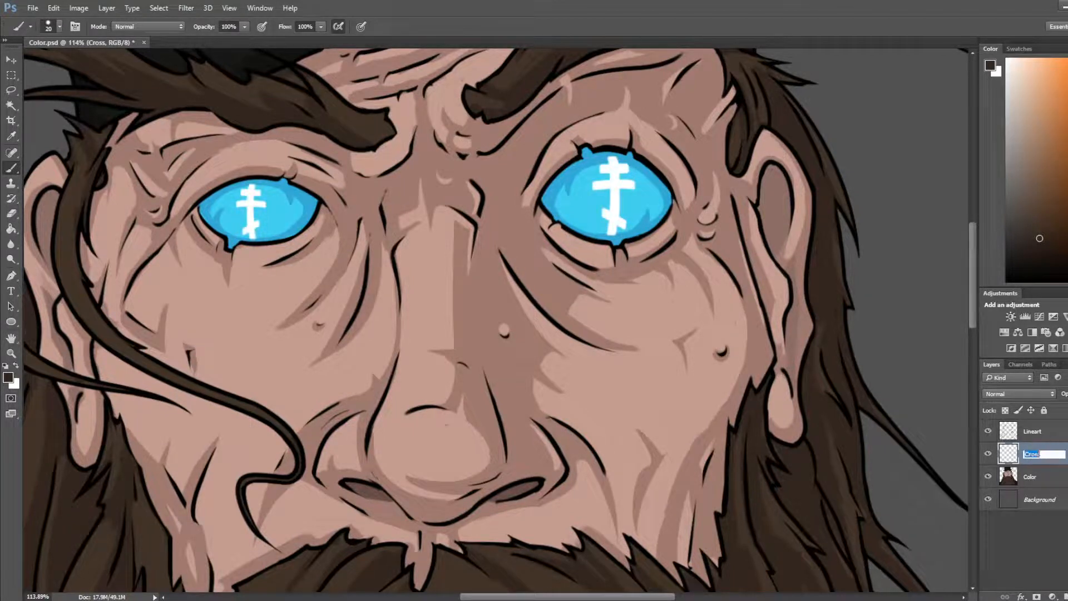
key(Return)
key(h)
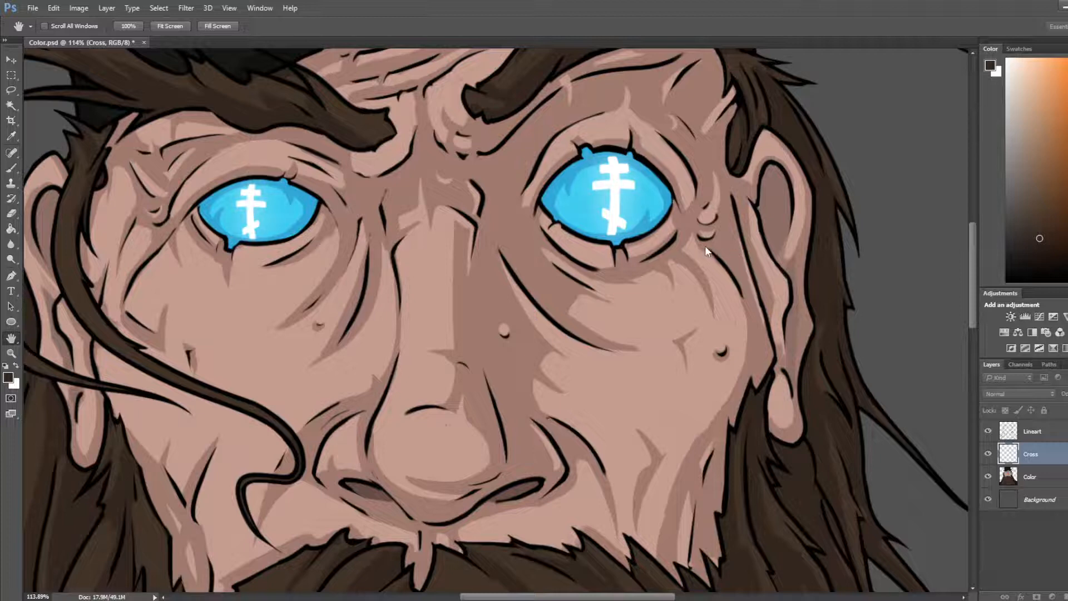
drag(720, 157, 749, 159)
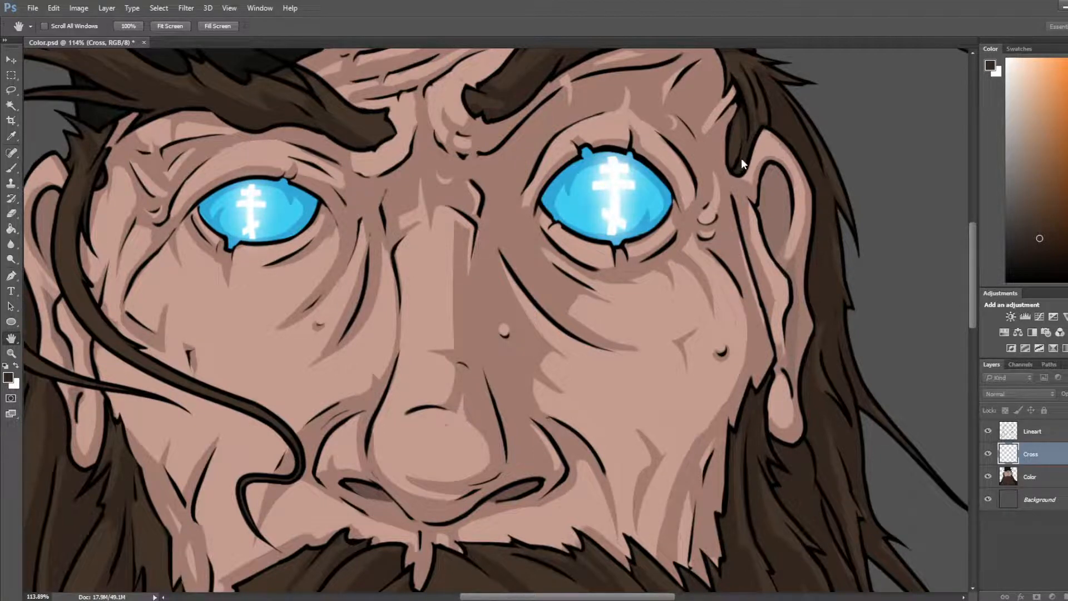
key(b)
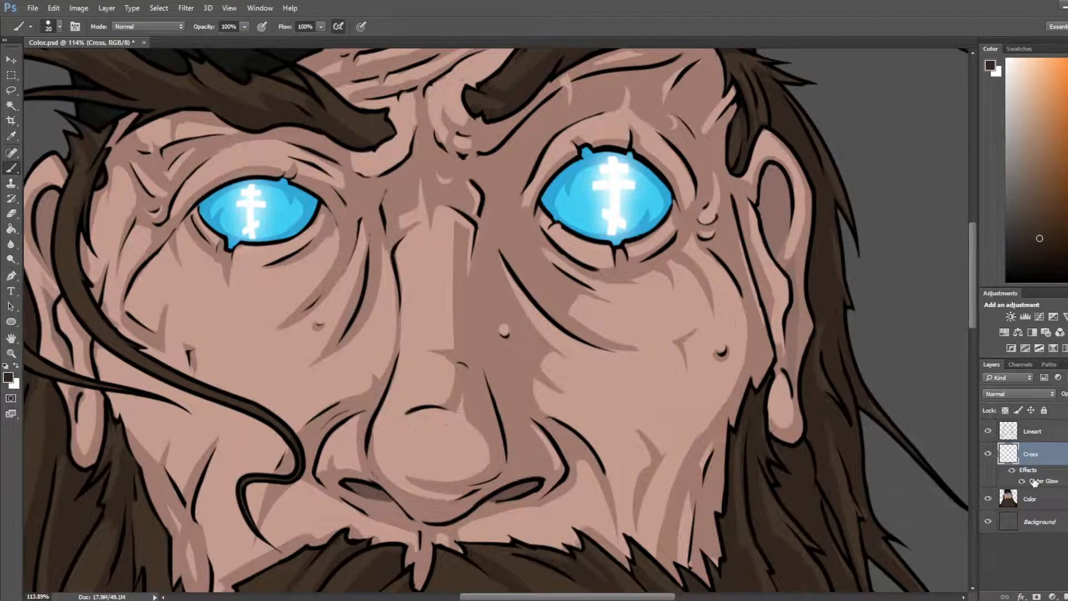
Step: Change the Cross layer's Outer Glow to a tight, darker blue glow around the crosses
key(h)
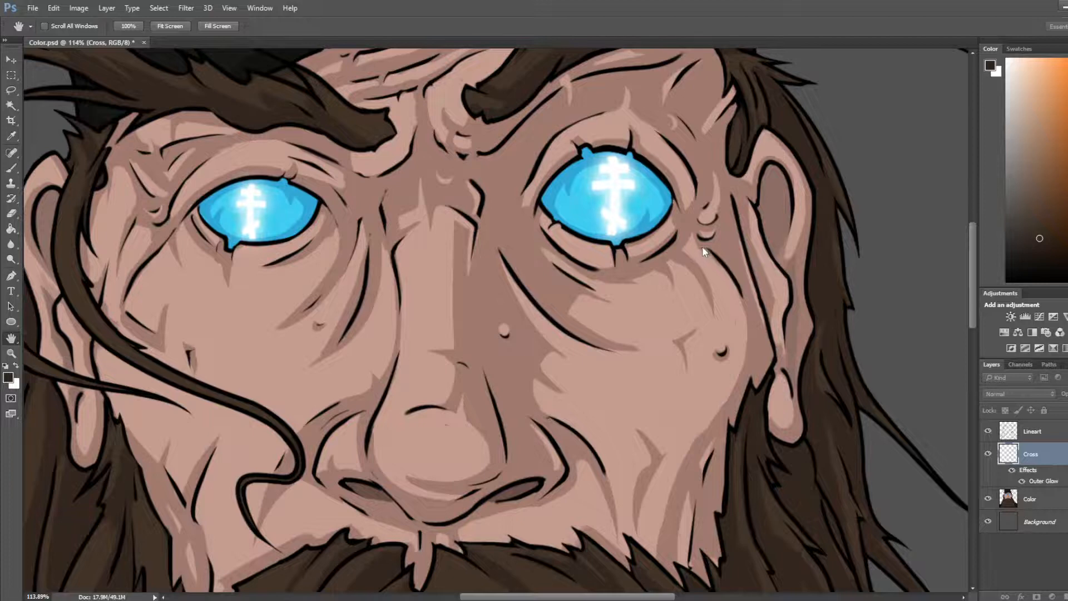
key(i)
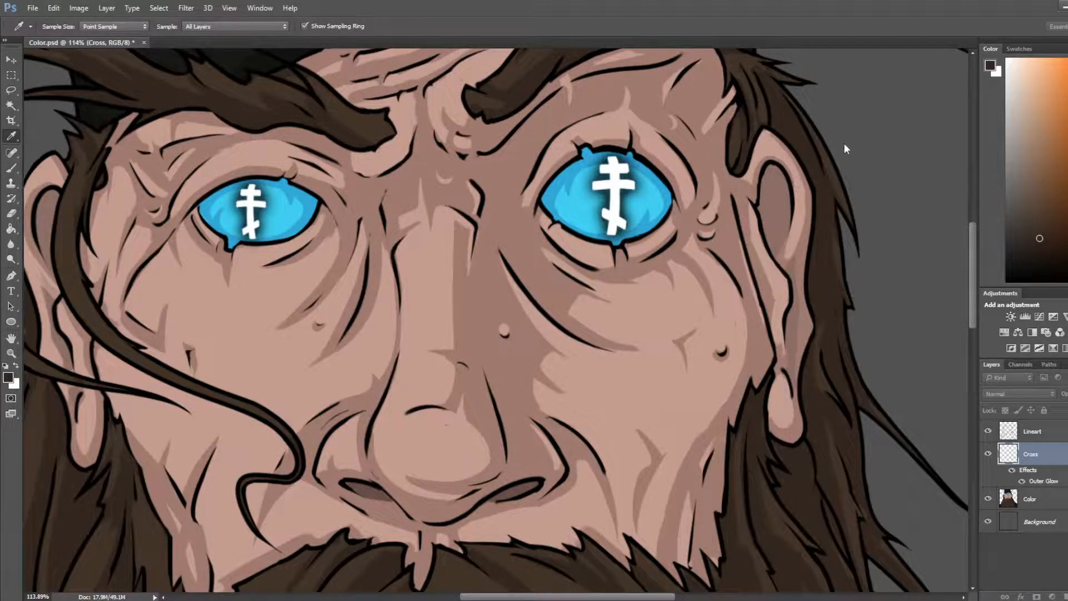
key(h)
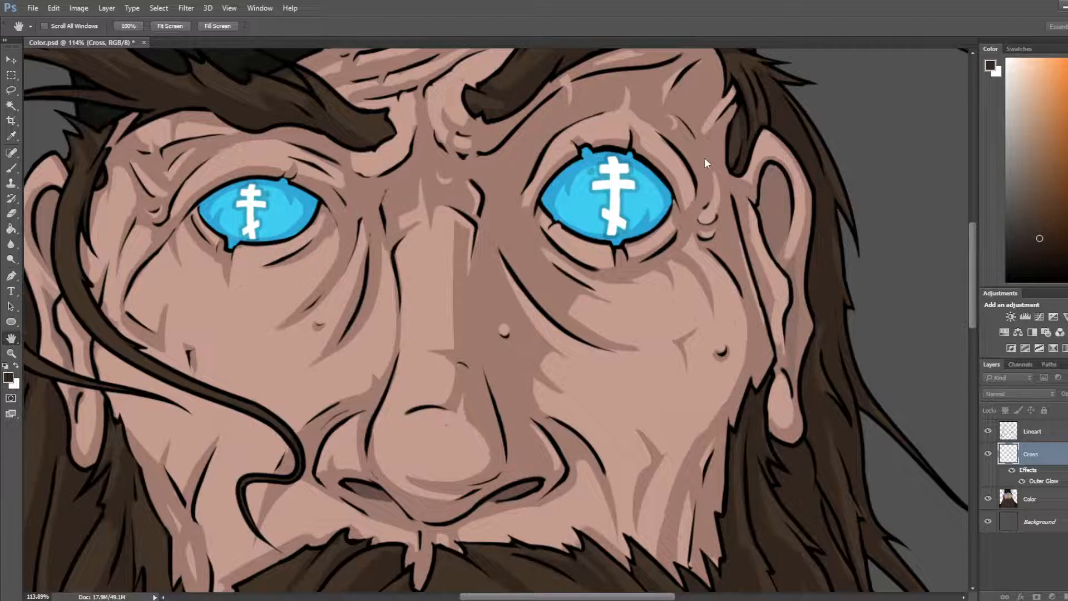
key(b)
Step: Erase the stray marks around the crosses in both eyes on the Cross layer
scroll(648, 179, up, 6)
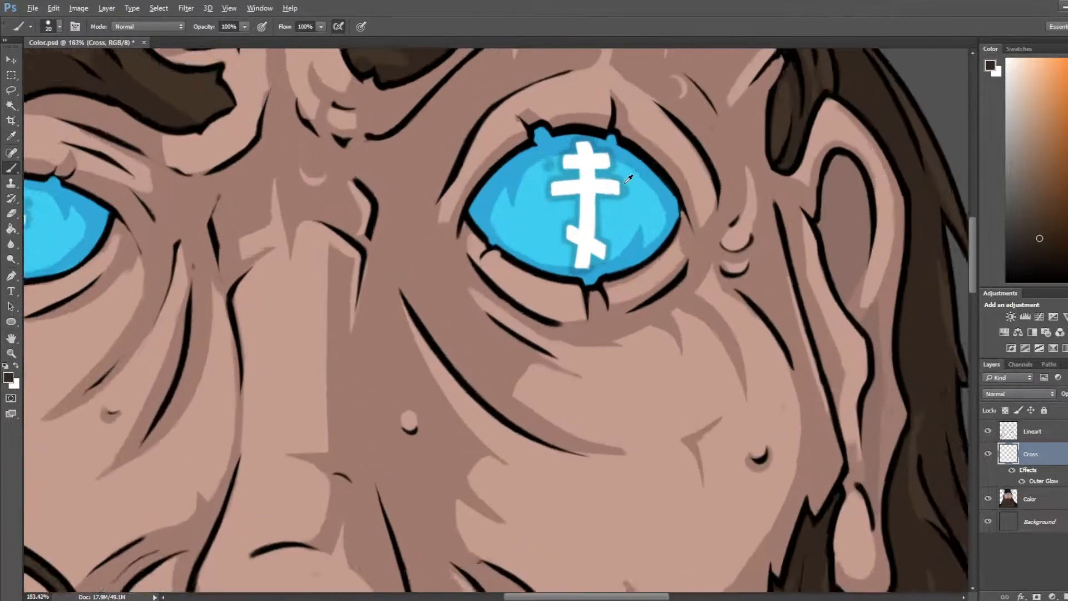
key(e)
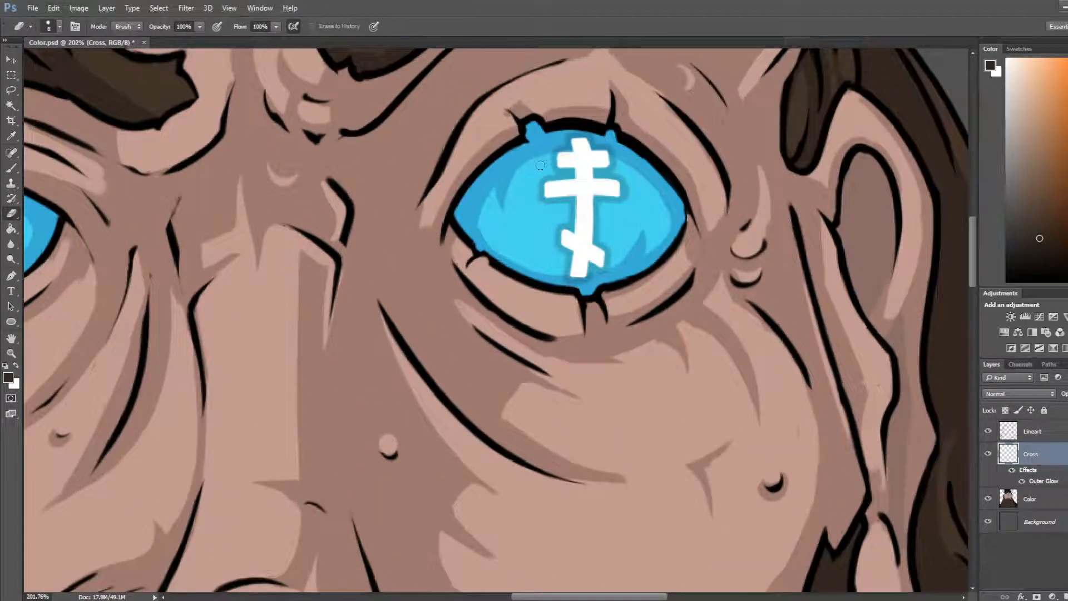
drag(242, 223, 803, 175)
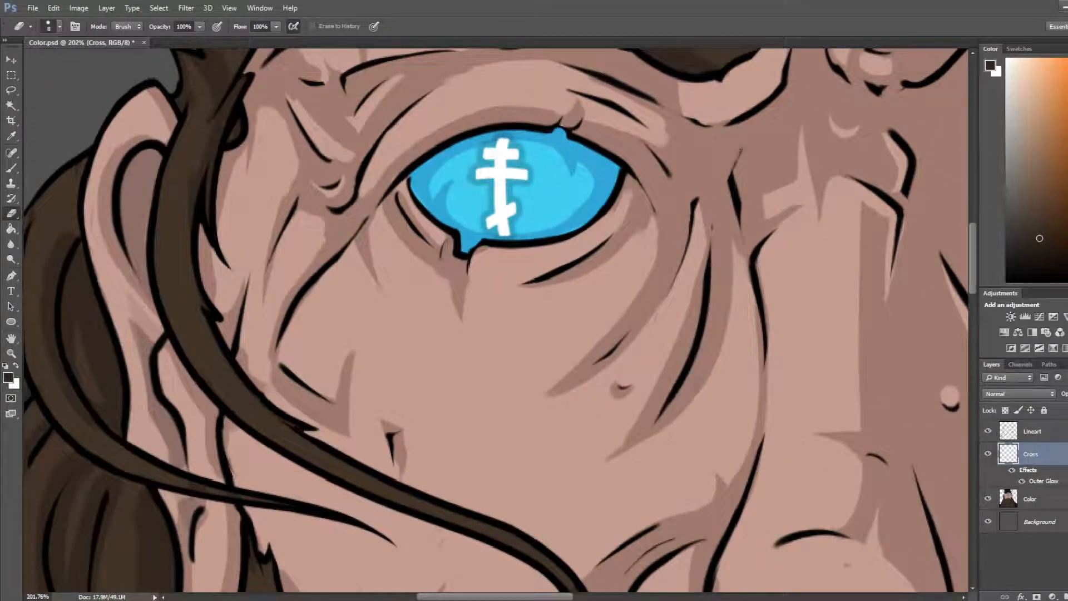
drag(822, 166, 609, 159)
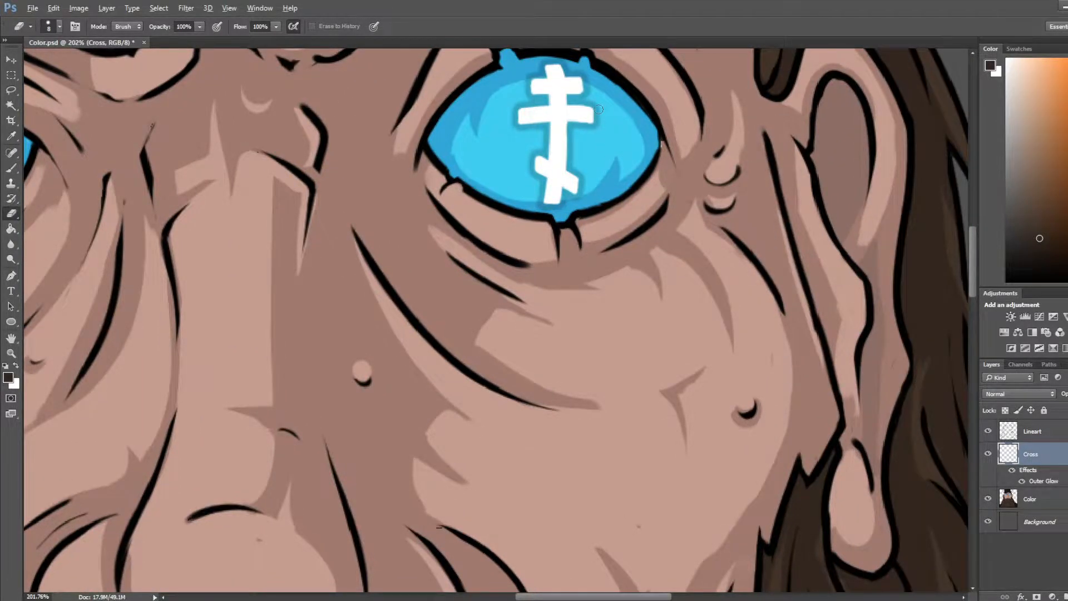
scroll(598, 109, down, 13)
scroll(598, 110, up, 4)
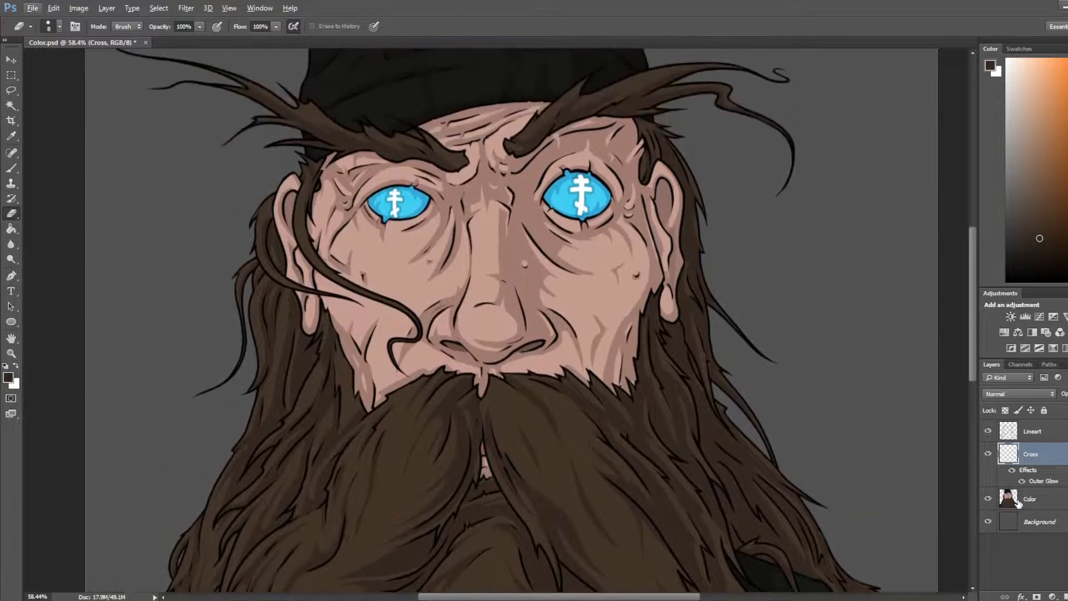
Step: Check the crosses in both eyes up close for stray marks and save the portrait file
key(h)
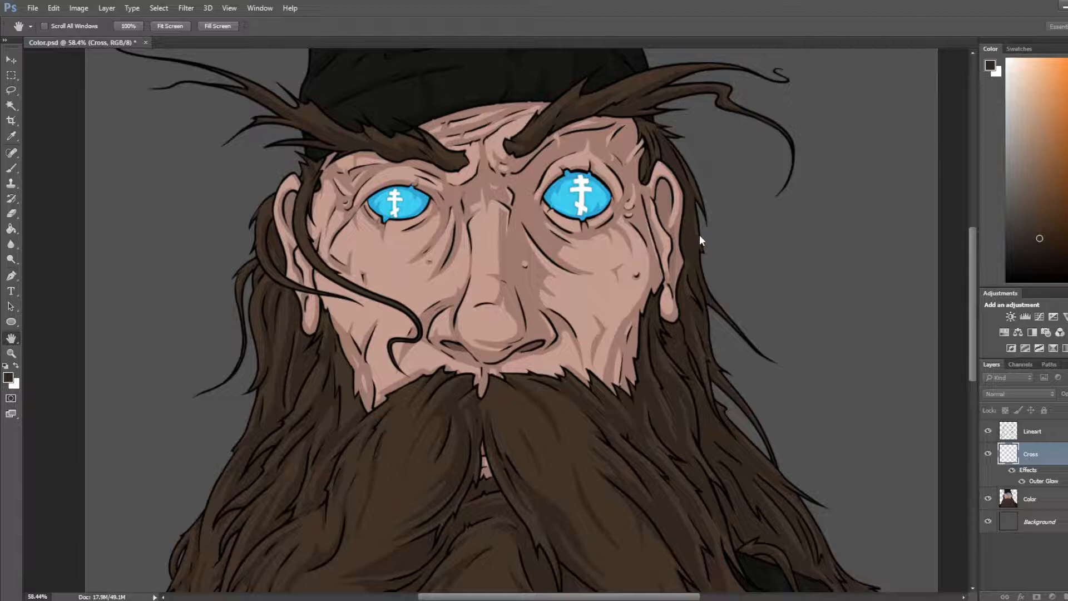
key(e)
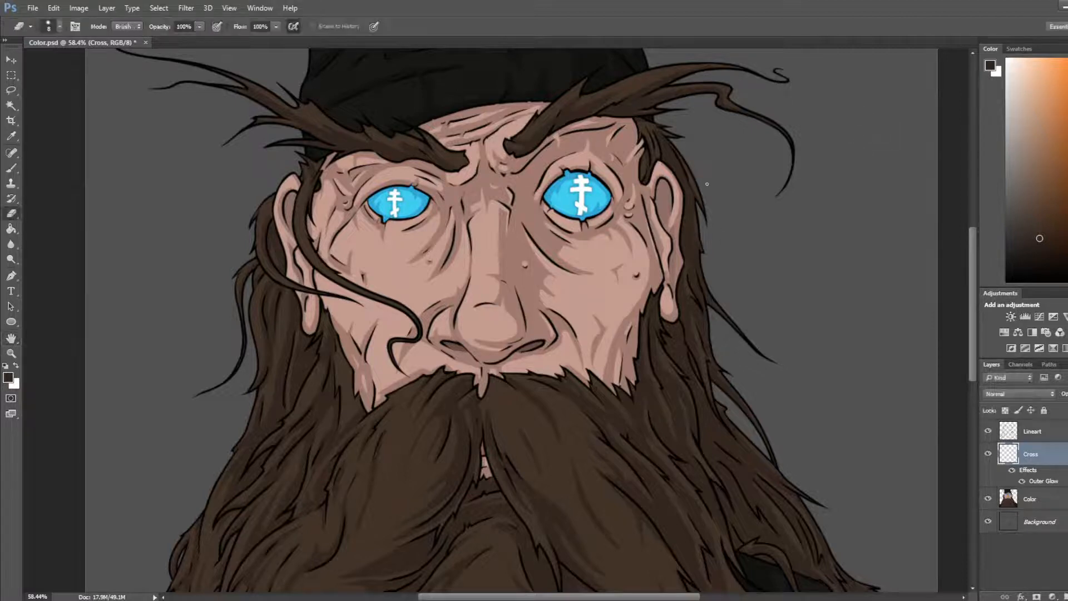
scroll(561, 219, up, 4)
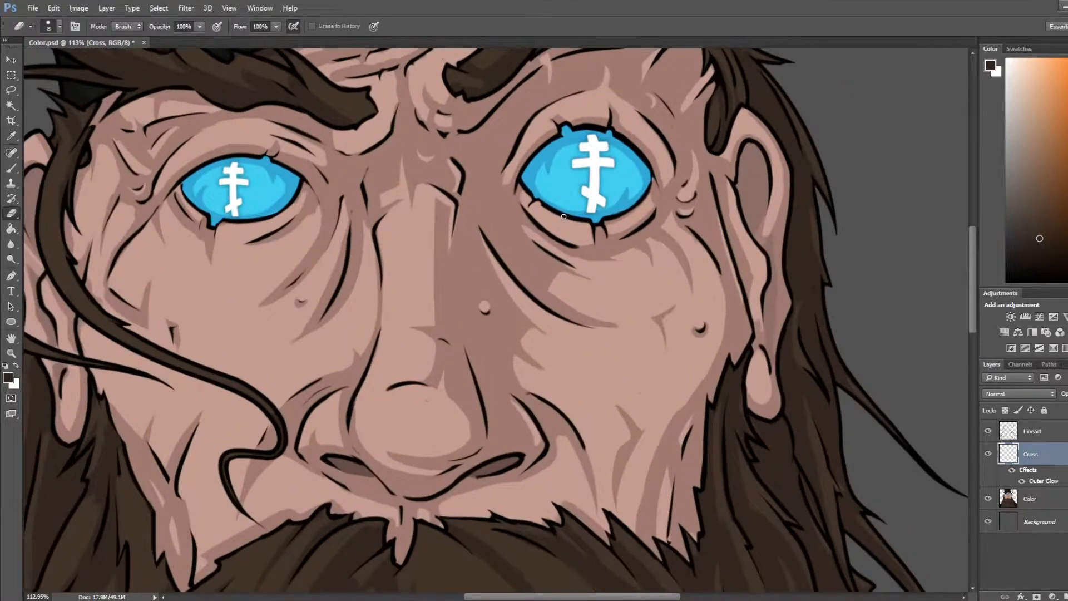
scroll(550, 217, down, 4)
scroll(476, 229, down, 2)
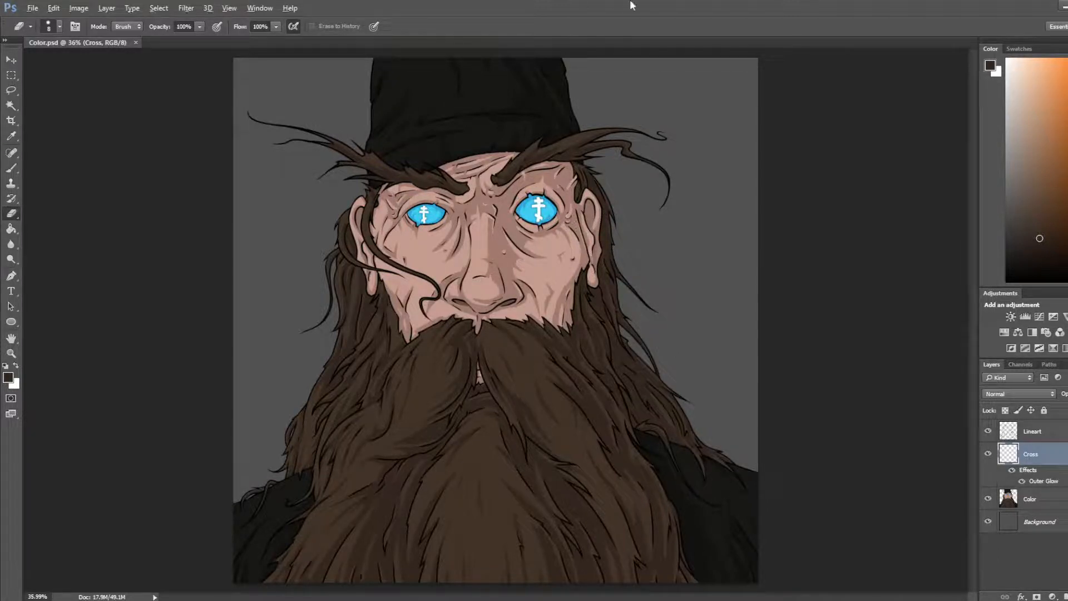
Step: Isolate the cross in the larger eye, rotate it about -1.71 degrees, and save the file
scroll(530, 232, up, 3)
key(l)
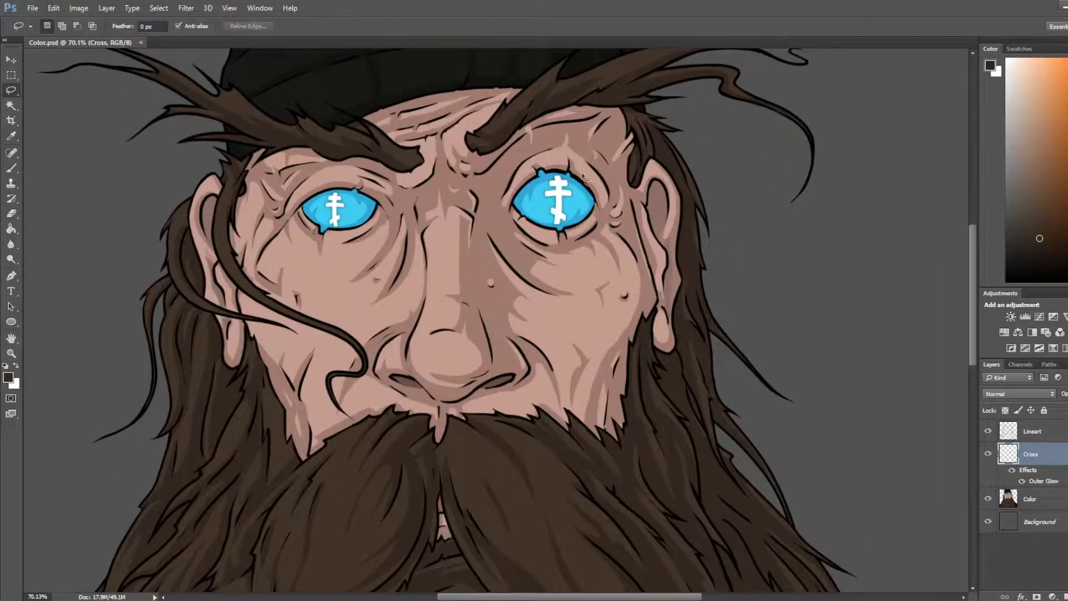
mouse_move(600, 176)
mouse_down()
mouse_move(539, 194)
mouse_move(615, 187)
mouse_move(609, 172)
mouse_move(628, 163)
mouse_up()
key(ctrl+t)
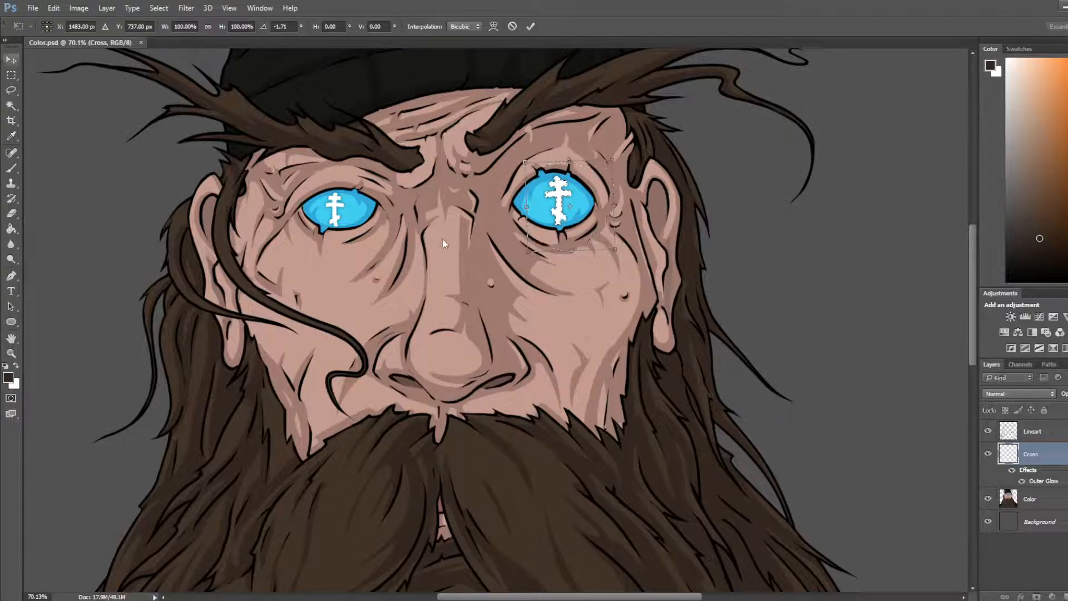
key(Return)
key(e)
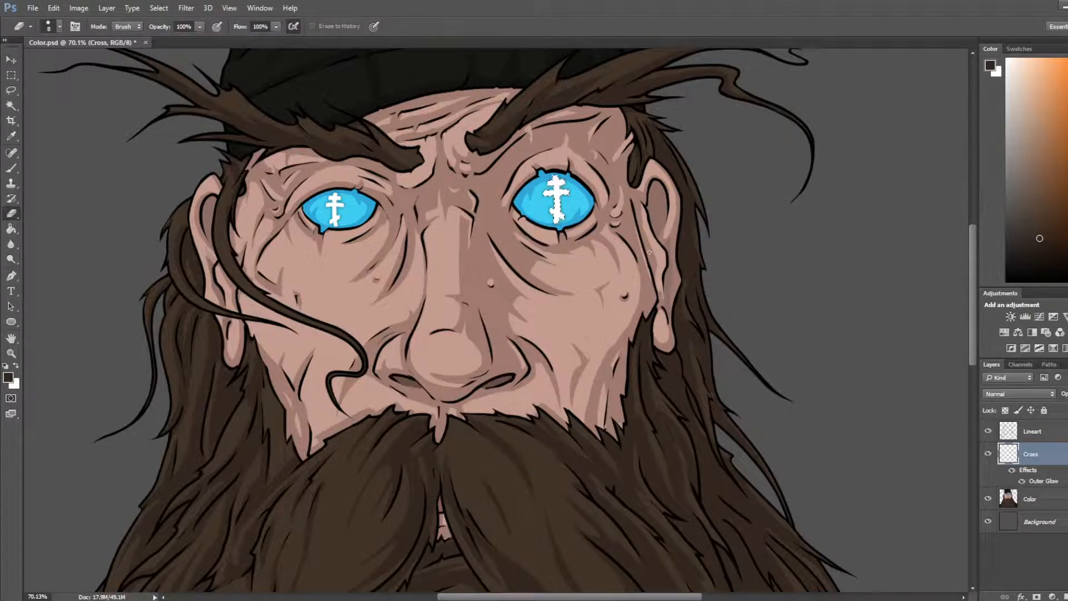
key(l)
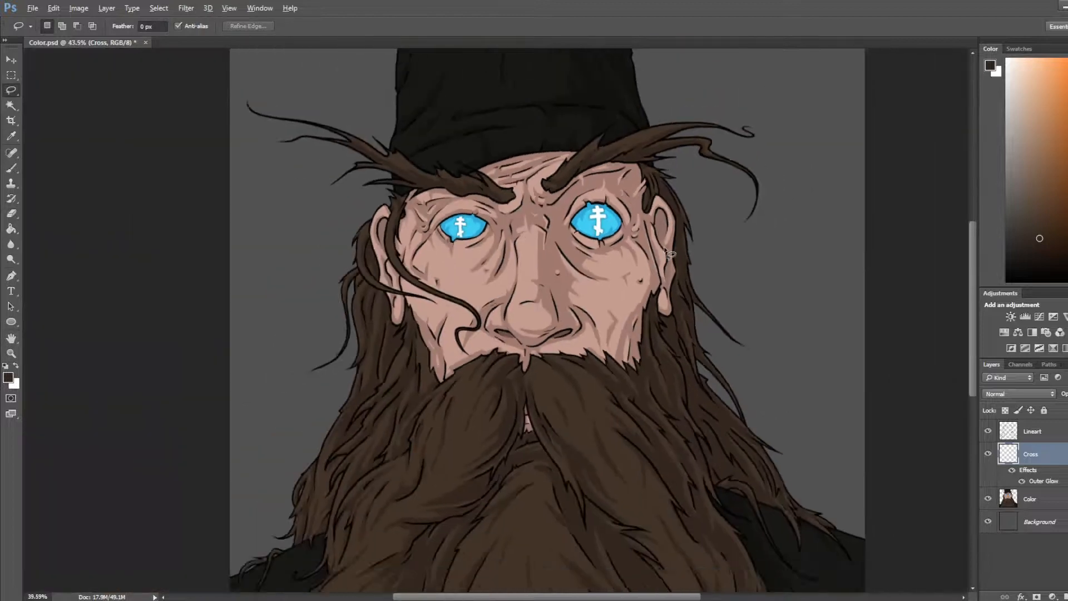
scroll(656, 251, down, 4)
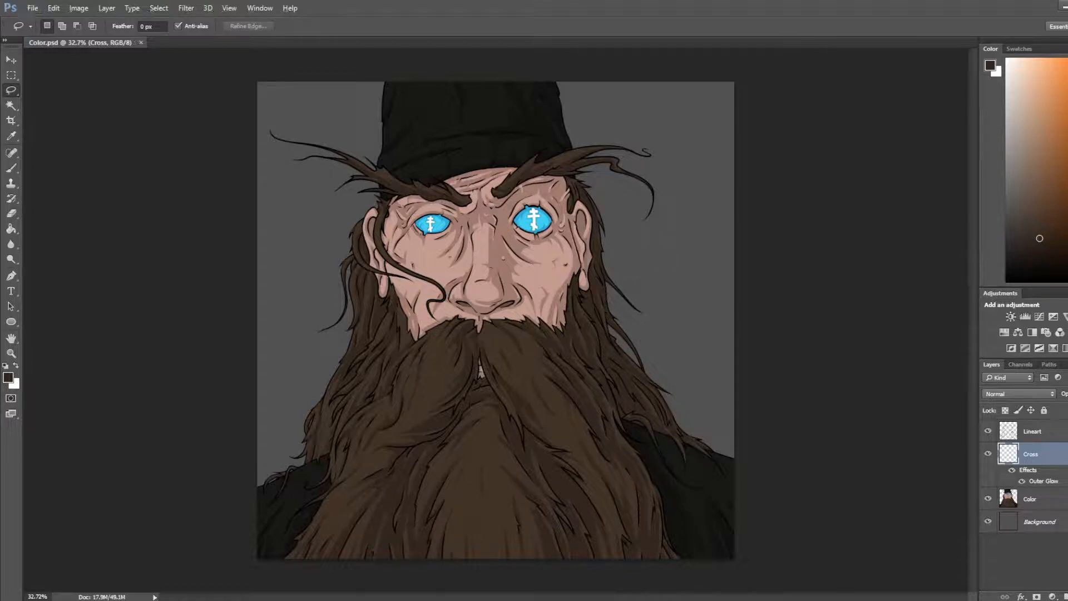
Step: On the transparency-locked Lineart layer, recolor the hat and coat outlines in a near-black tone with a 1700 px brush
click(1030, 433)
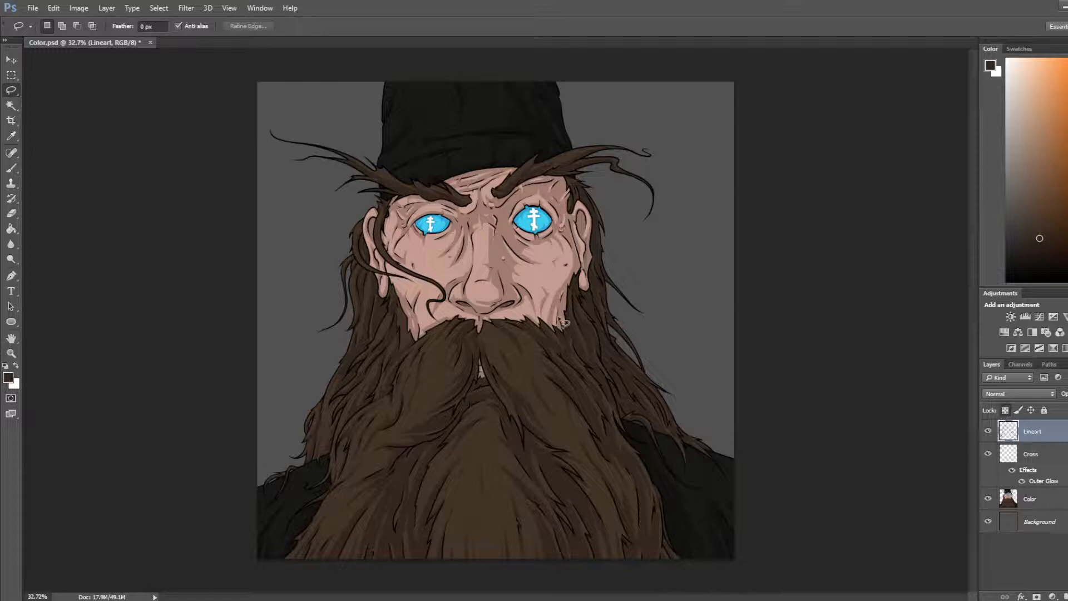
key(i)
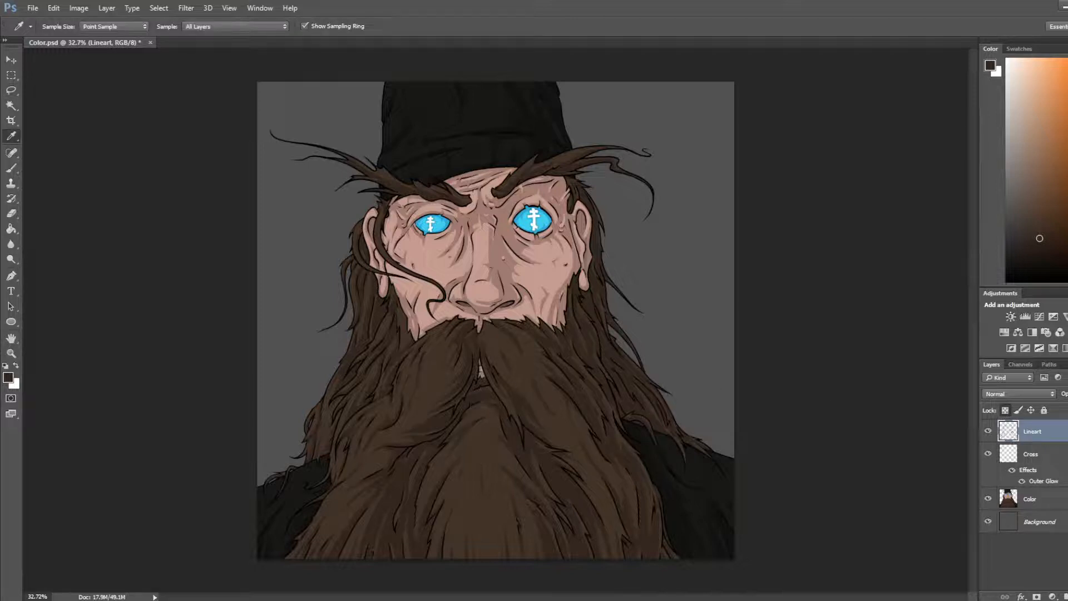
drag(1043, 251, 1039, 260)
key(b)
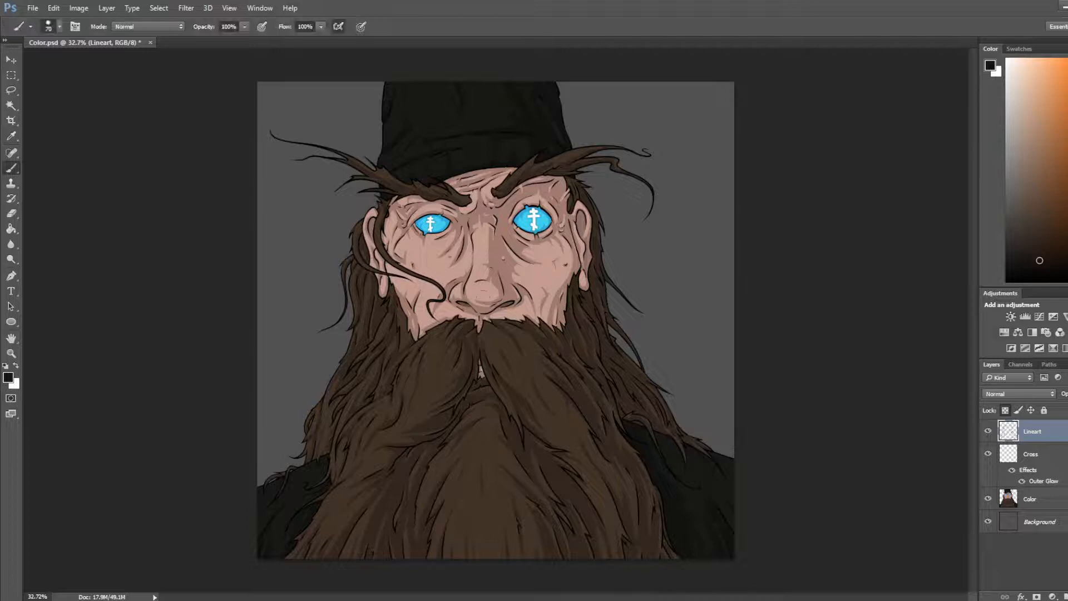
key(bracketright)
key(bracketright)
key(bracketright)
key(bracketright)
key(bracketright)
key(bracketright)
key(bracketright)
key(bracketright)
key(bracketright)
key(bracketright)
key(bracketright)
key(bracketright)
key(bracketright)
key(bracketright)
key(bracketright)
key(bracketright)
key(bracketright)
key(bracketright)
key(bracketright)
key(bracketright)
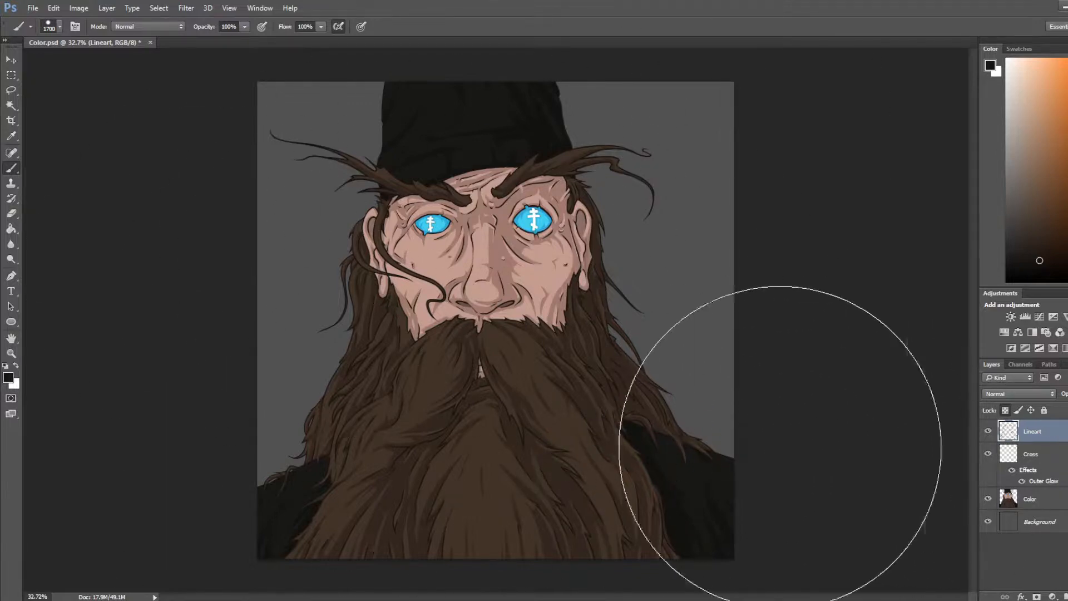
Step: Recolor the beard and mustache outlines on the Lineart layer in very dark brown with a 175 px brush
scroll(587, 466, up, 7)
key([)
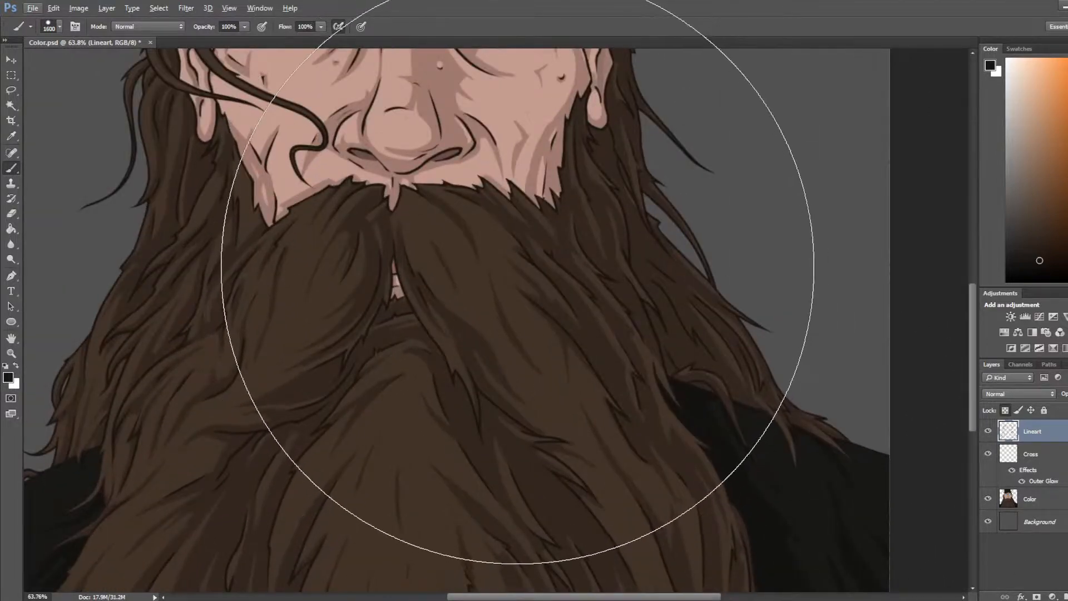
key([)
key([)
key([)
key([)
key([)
key([)
key([)
key([)
key([)
key([)
key([)
key([)
key([)
key([)
key([)
key([)
key([)
key([)
key([)
click(1040, 250)
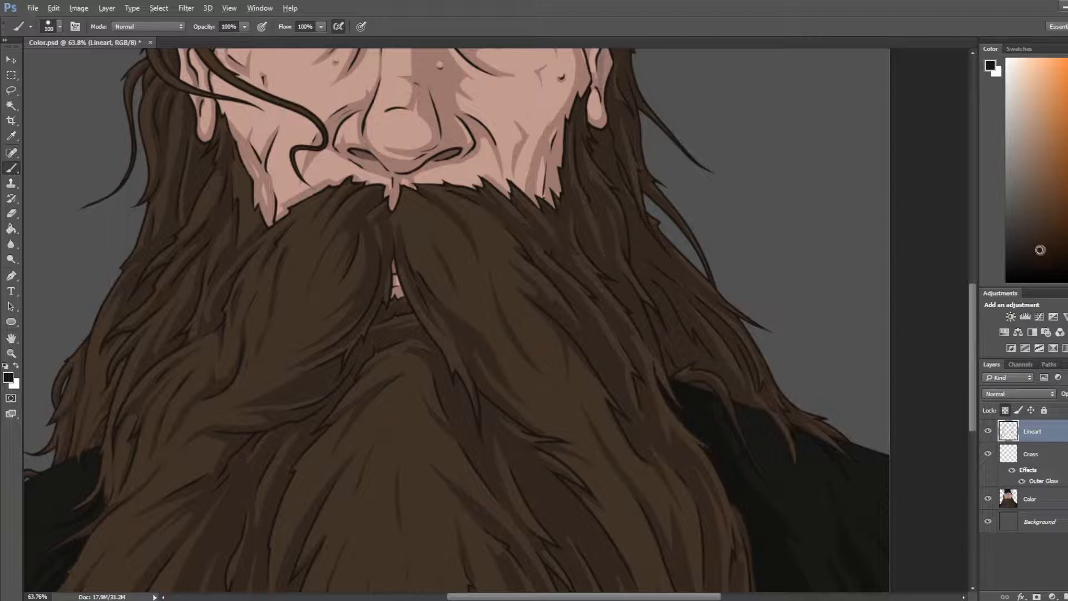
key(bracketright)
key(bracketright)
key(bracketright)
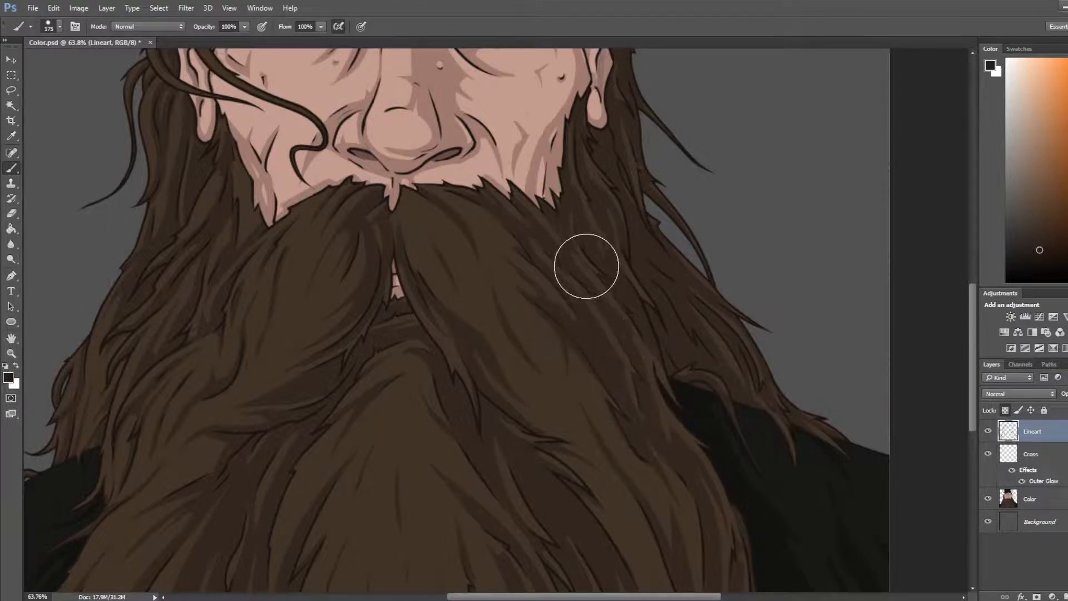
scroll(586, 424, down, 3)
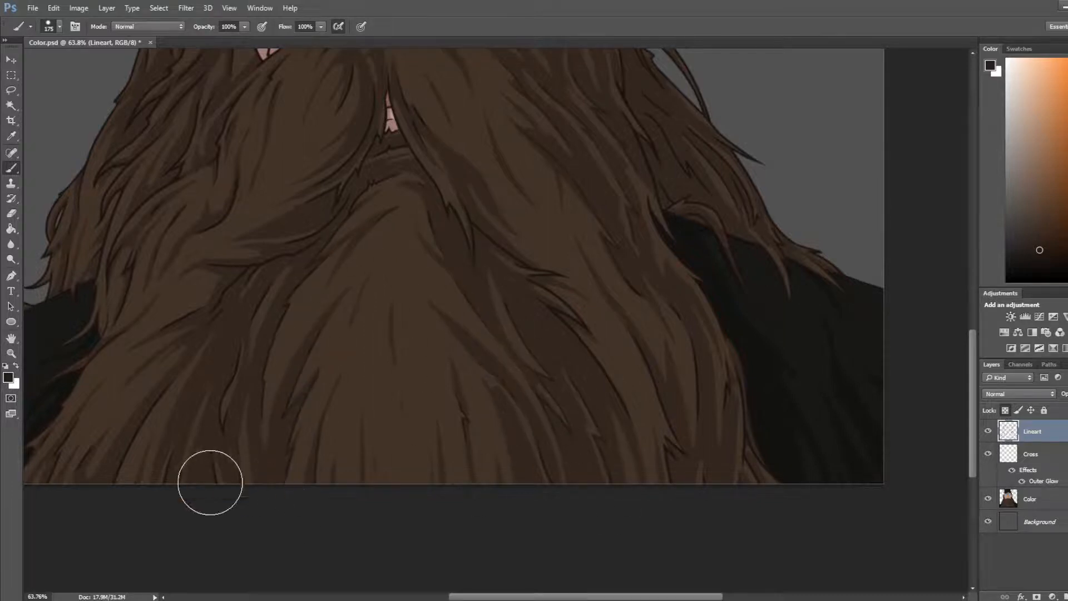
scroll(239, 224, up, 3)
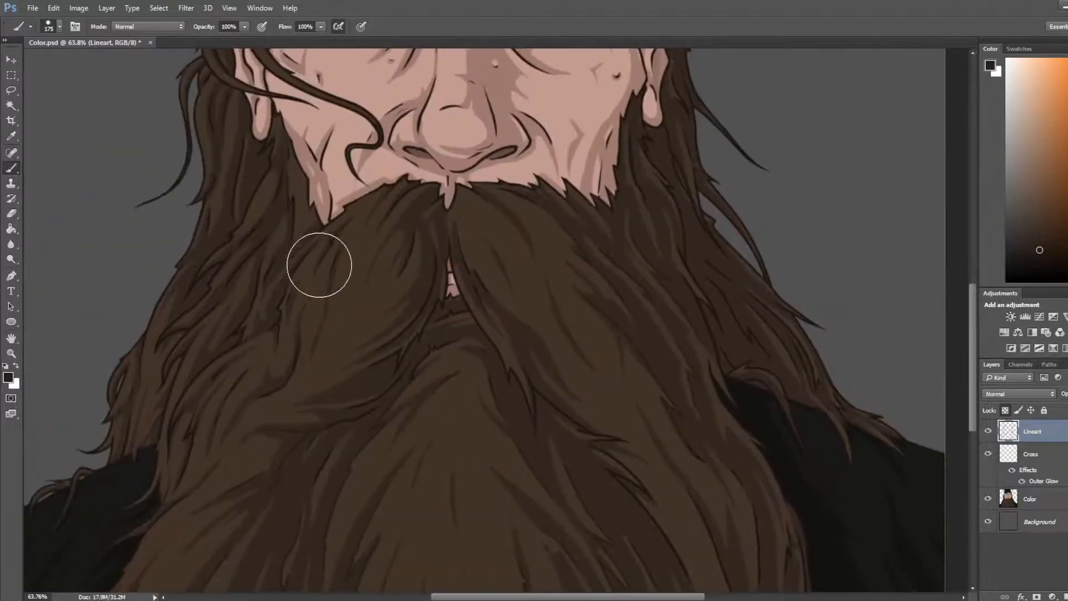
mouse_move(319, 265)
mouse_down()
mouse_move(260, 204)
mouse_move(348, 242)
mouse_move(659, 264)
mouse_move(645, 310)
mouse_move(665, 223)
mouse_move(756, 341)
mouse_up()
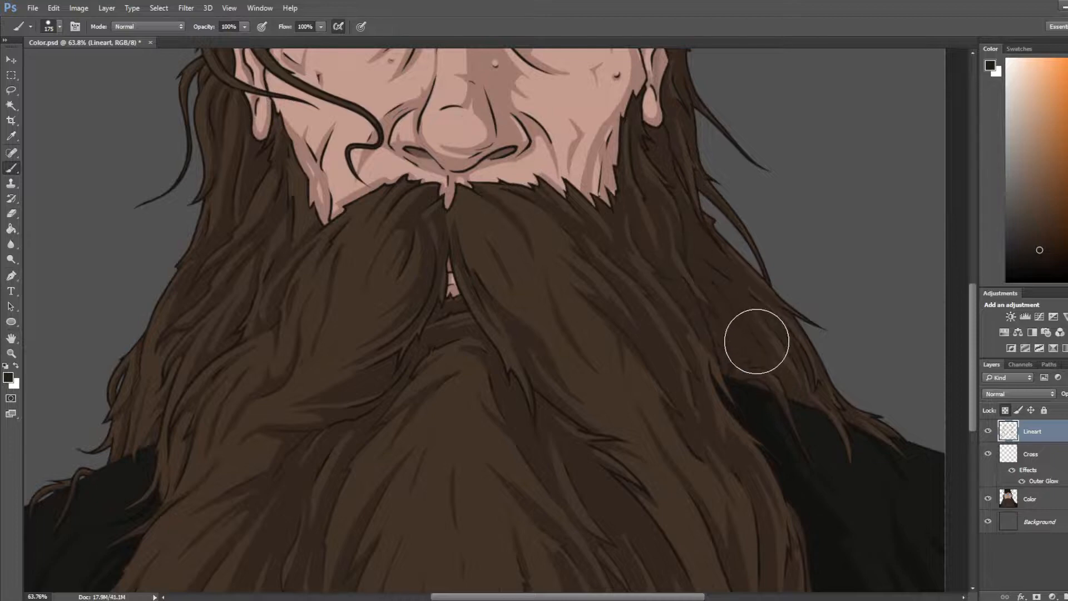
scroll(723, 278, down, 2)
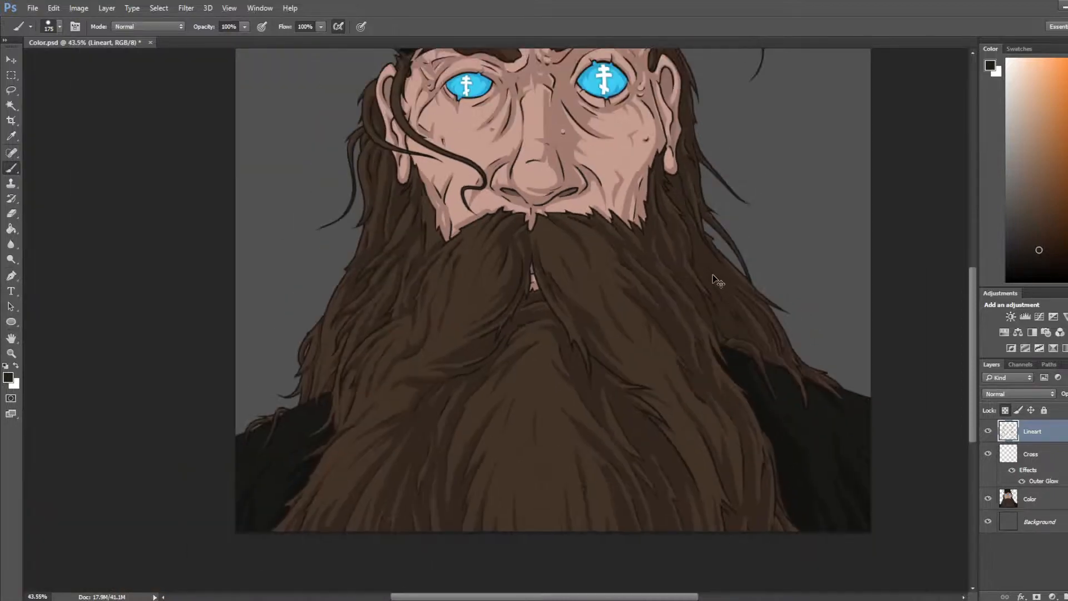
scroll(701, 245, down, 1)
drag(699, 234, 617, 334)
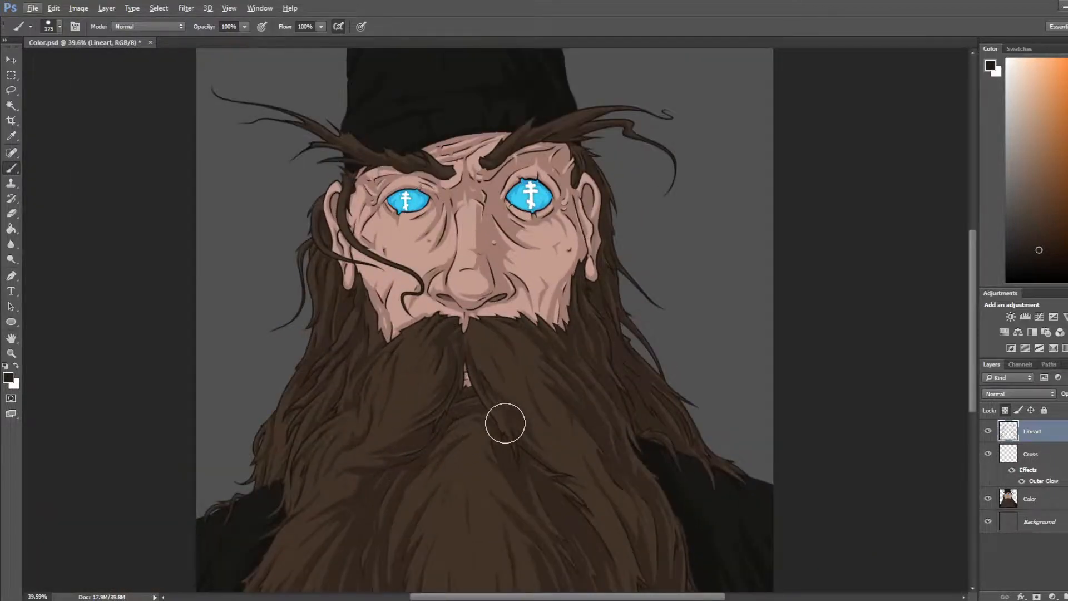
scroll(527, 400, up, 1)
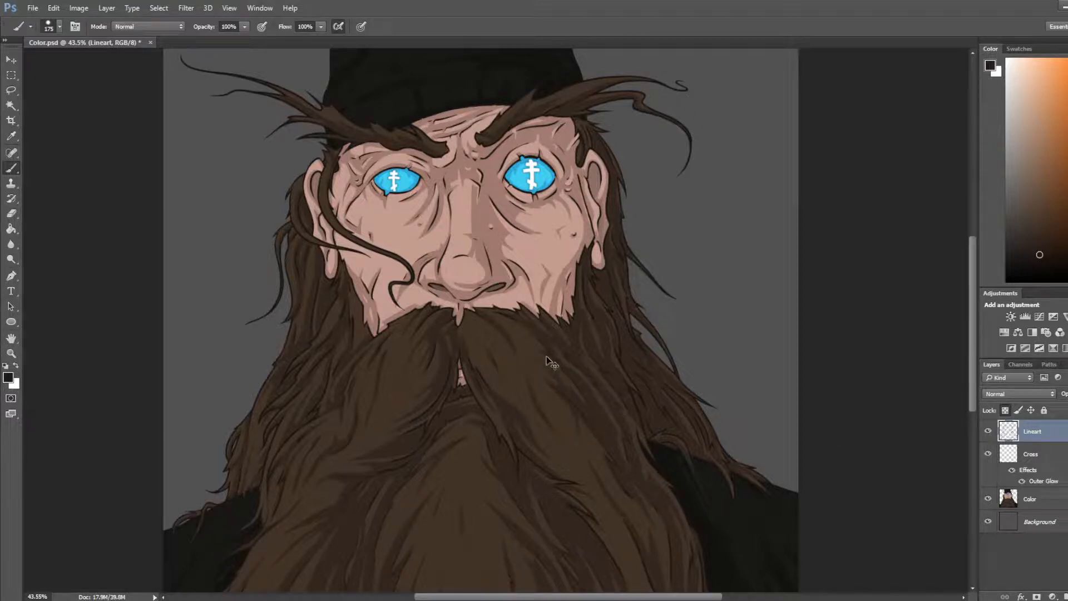
Step: Step back through the Lineart recoloring and forward again to compare the outlines, and save the file
key(ctrl+alt+z)
key(ctrl+alt+z)
key(ctrl+alt+z)
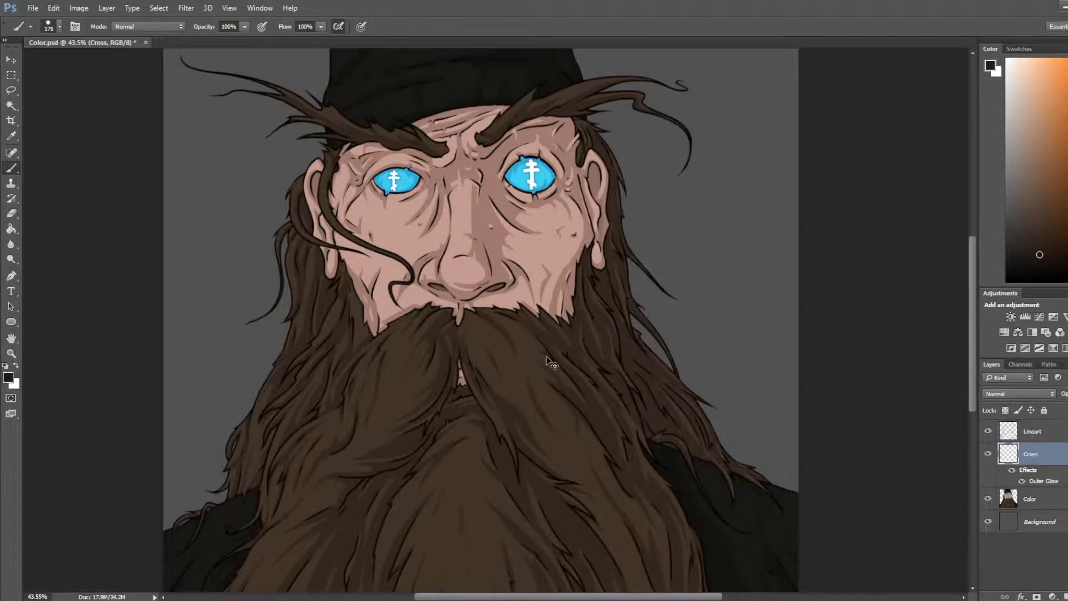
key(ctrl+shift+z)
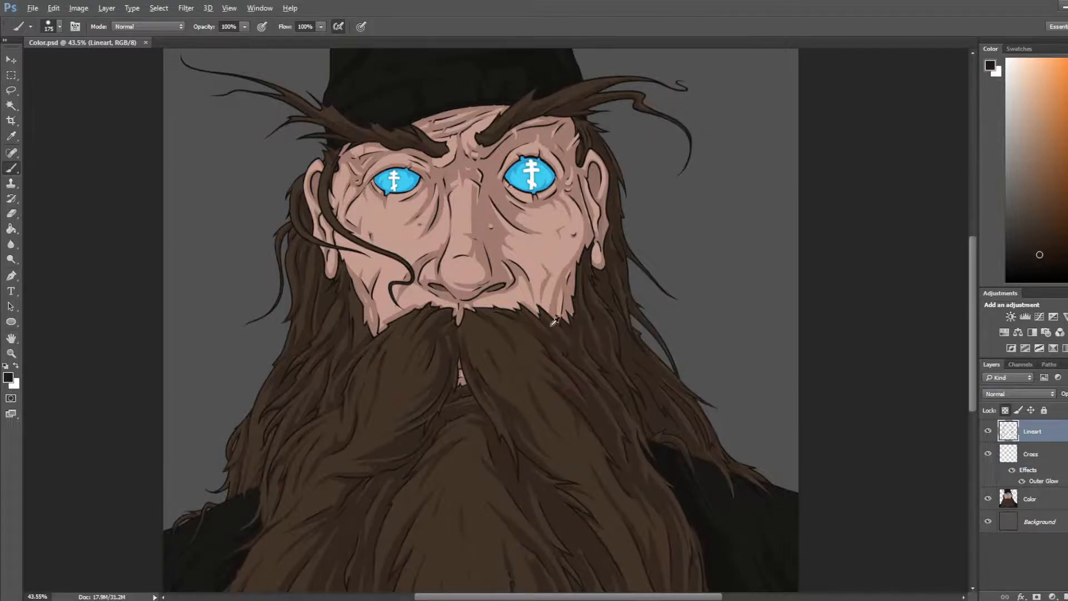
Step: Sample the facial shadow, shift it to a reddish brown, and recolor the nose bridge lines with a 175 px brush
scroll(533, 319, up, 4)
key(i)
click(468, 170)
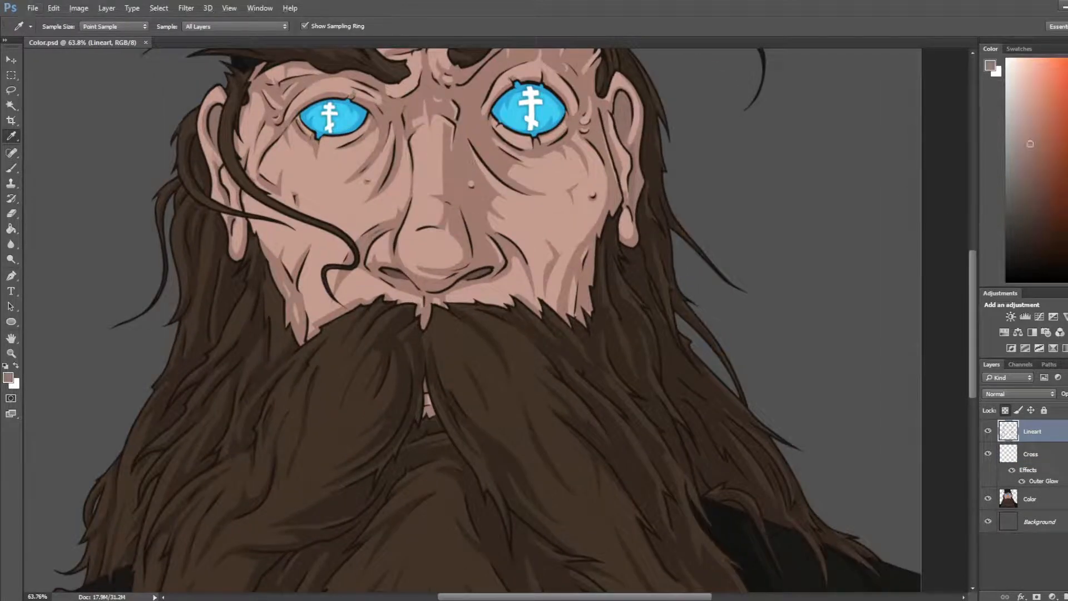
click(1048, 166)
key(b)
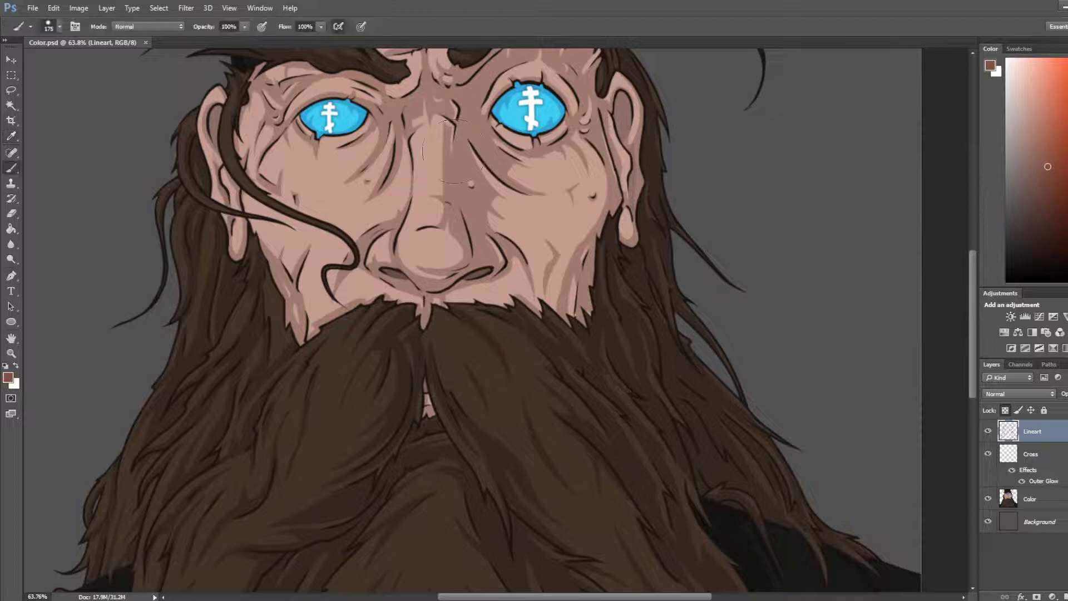
mouse_move(447, 130)
mouse_down()
mouse_move(419, 153)
mouse_move(439, 177)
mouse_up()
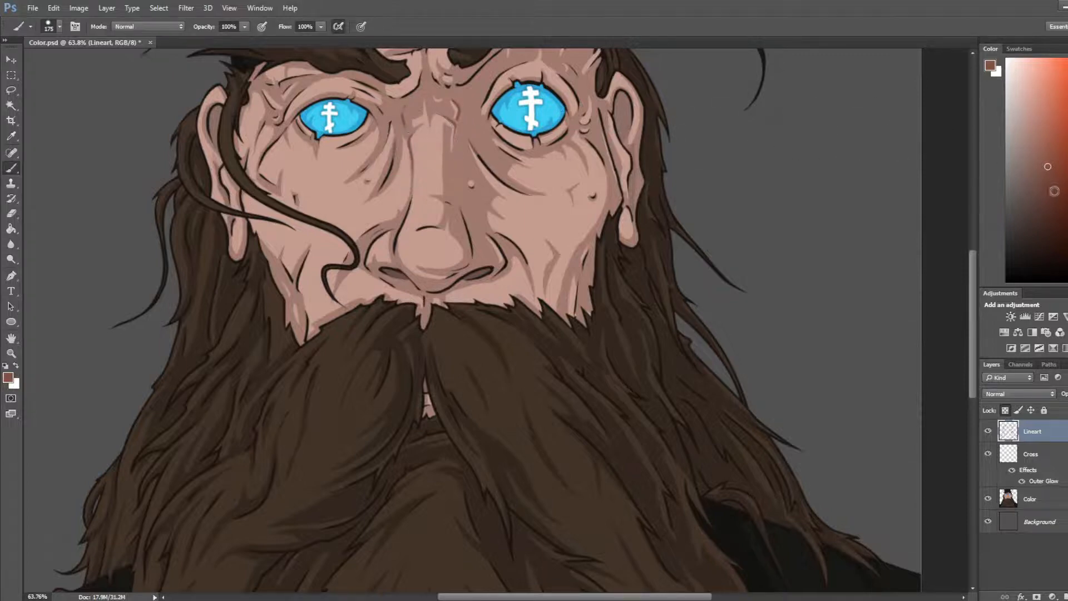
Step: Recolor the outlines of the nose and nostrils in a slightly darker reddish brown, reducing the brush to 90 px
click(1044, 187)
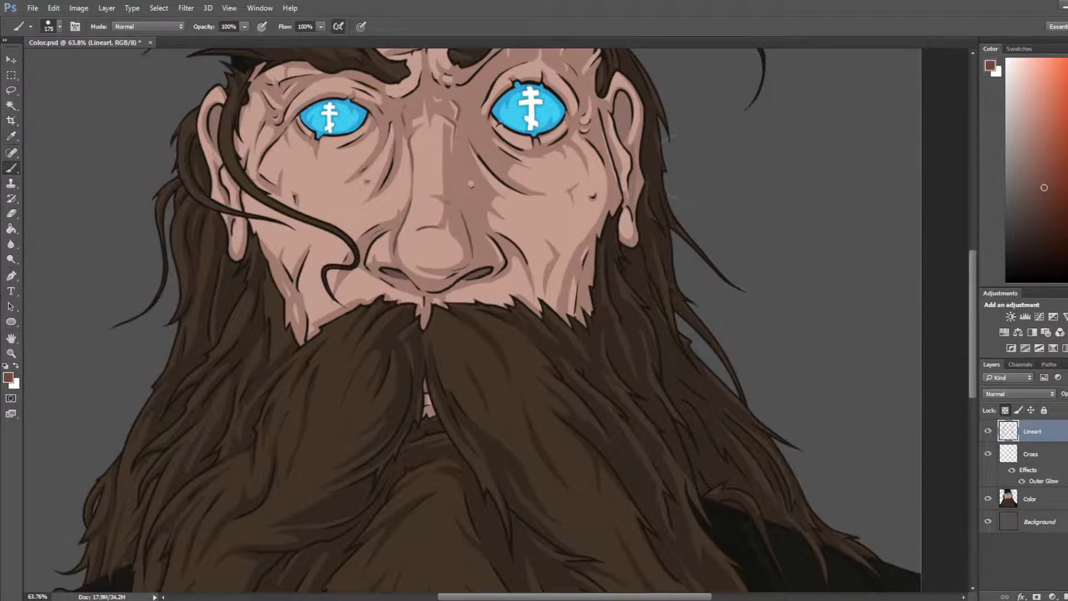
click(1067, 276)
key(bracketleft)
key(bracketleft)
key(bracketleft)
key(bracketleft)
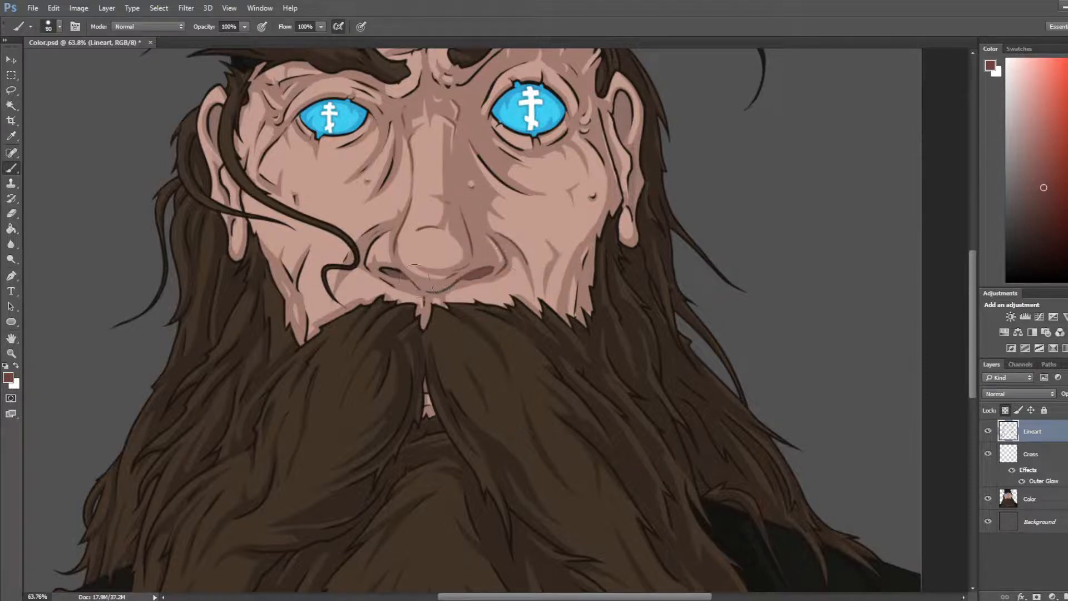
Step: Recolor the wrinkle lines on the cheek beside the smaller eye in the same reddish brown with a 40 px brush
key(bracketleft)
key(bracketleft)
key(bracketleft)
drag(301, 265, 296, 289)
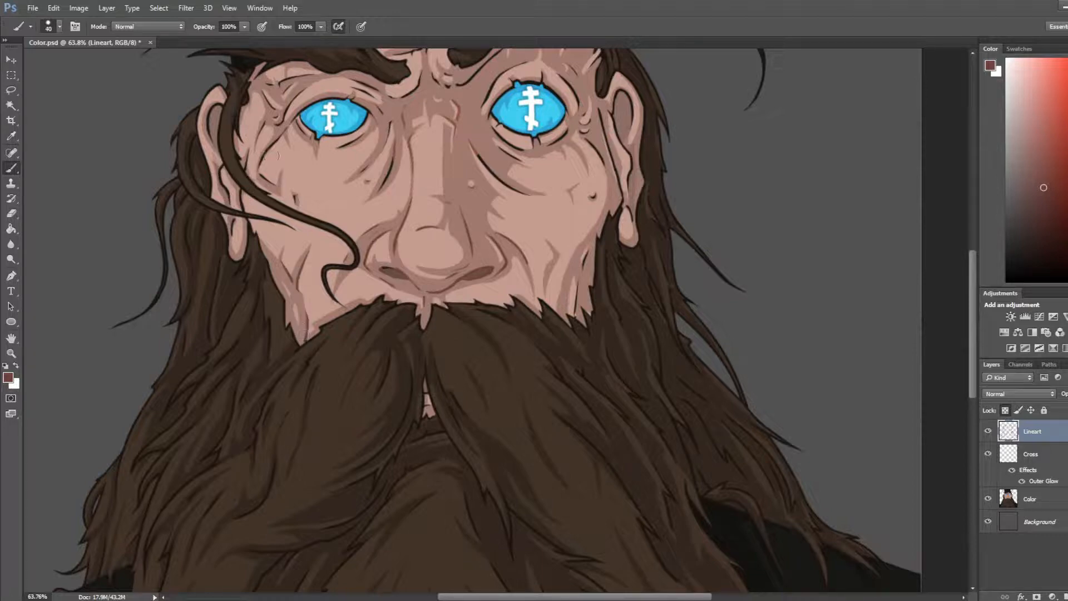
mouse_move(264, 158)
mouse_down()
mouse_move(285, 136)
mouse_move(256, 127)
mouse_move(259, 149)
mouse_move(290, 102)
mouse_up()
scroll(242, 187, up, 4)
drag(242, 187, 233, 303)
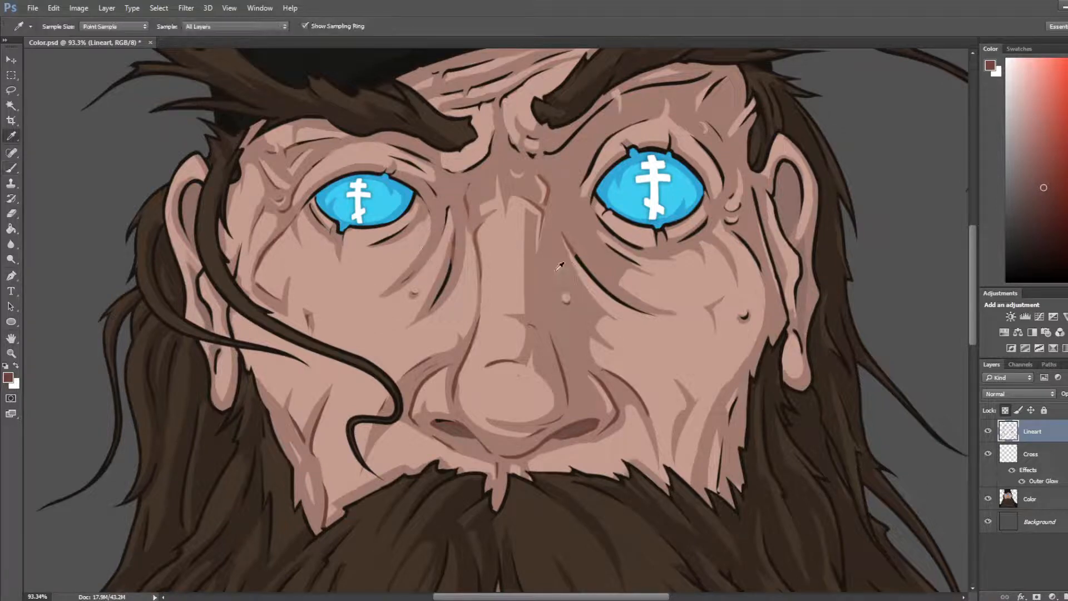
Step: Try darker brown tones based on samples of the nose shadow for the facial line art
alt+click(573, 266)
click(1031, 192)
key(b)
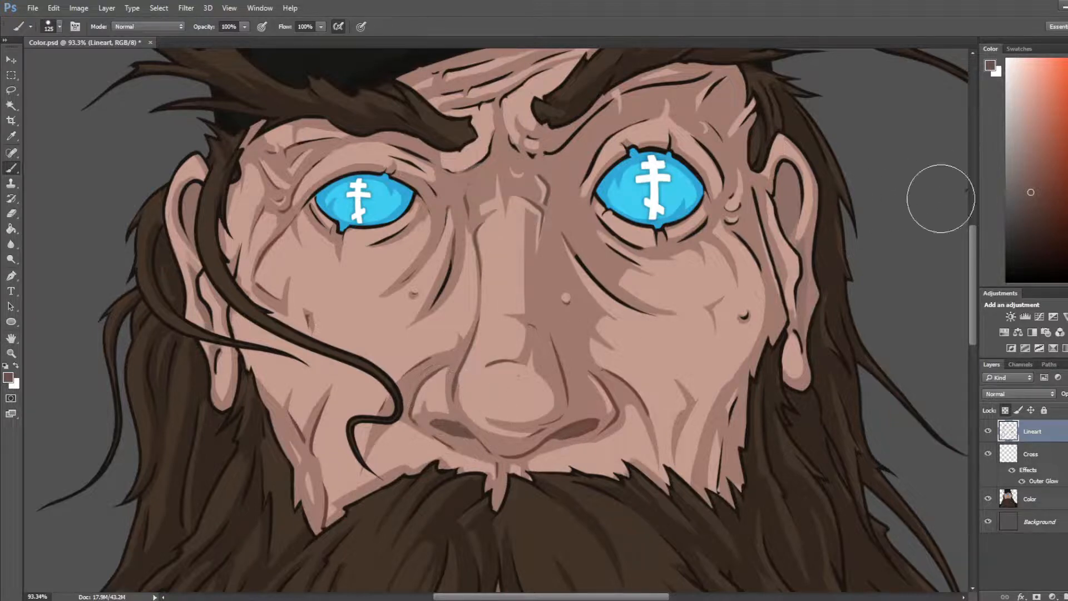
key(i)
click(577, 330)
click(1036, 193)
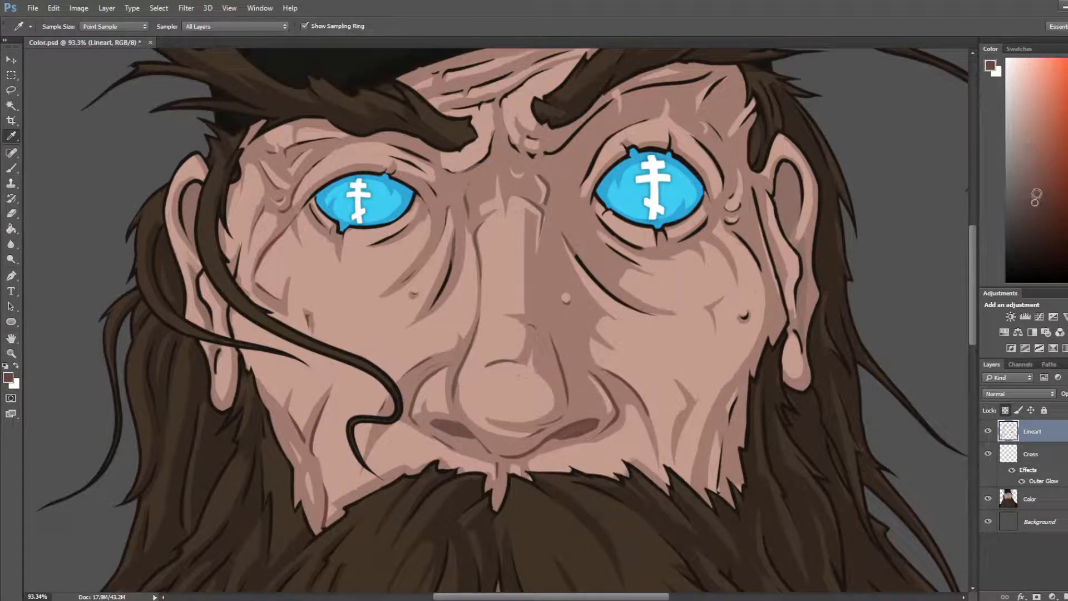
key(b)
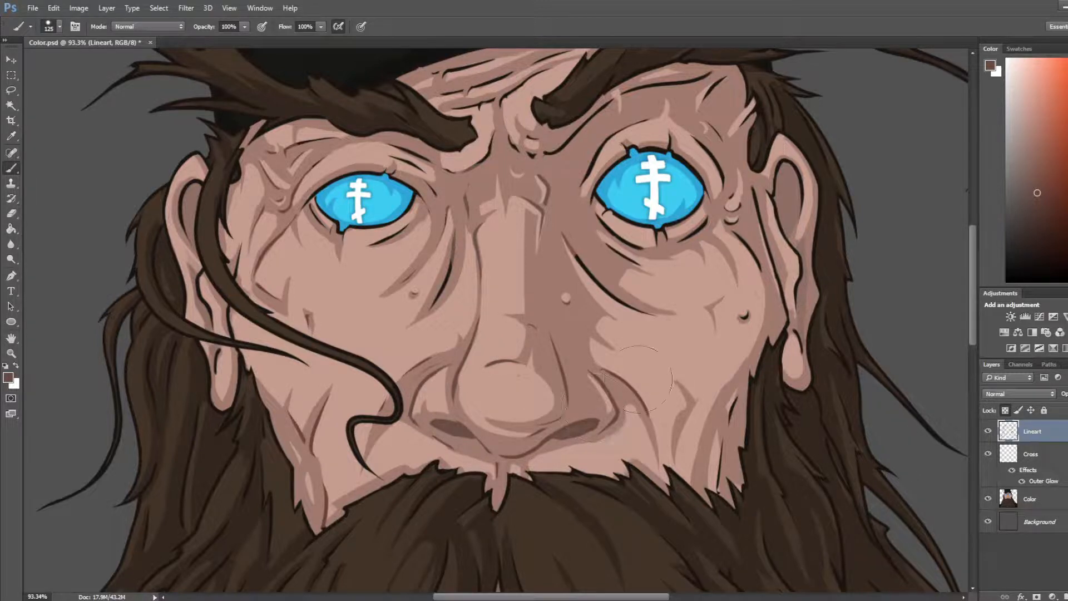
key(i)
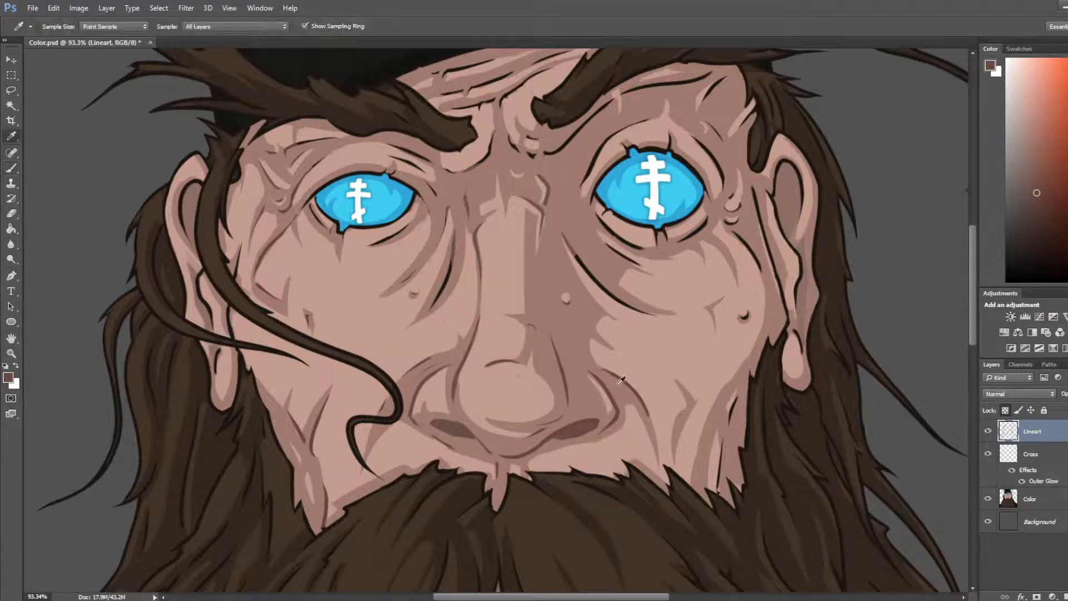
Step: Sample the reddish brown beside the nostril and recolor the outlines and folds around the larger eye, reducing the brush from 125 to 50 px
click(614, 386)
key(b)
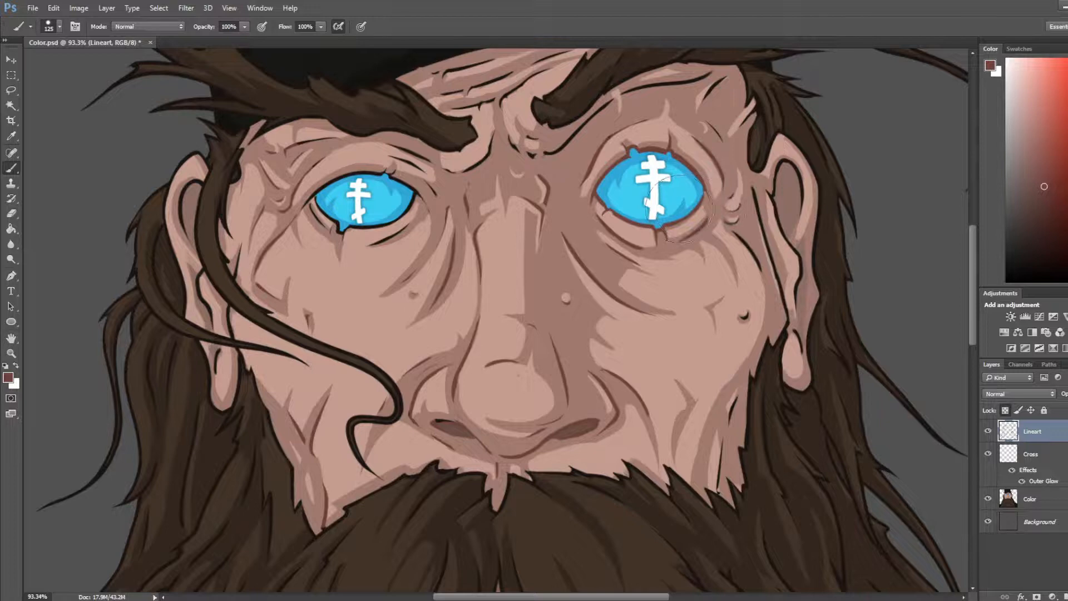
key(bracketleft)
key(bracketleft)
key(bracketleft)
key(bracketleft)
key(bracketleft)
key(bracketleft)
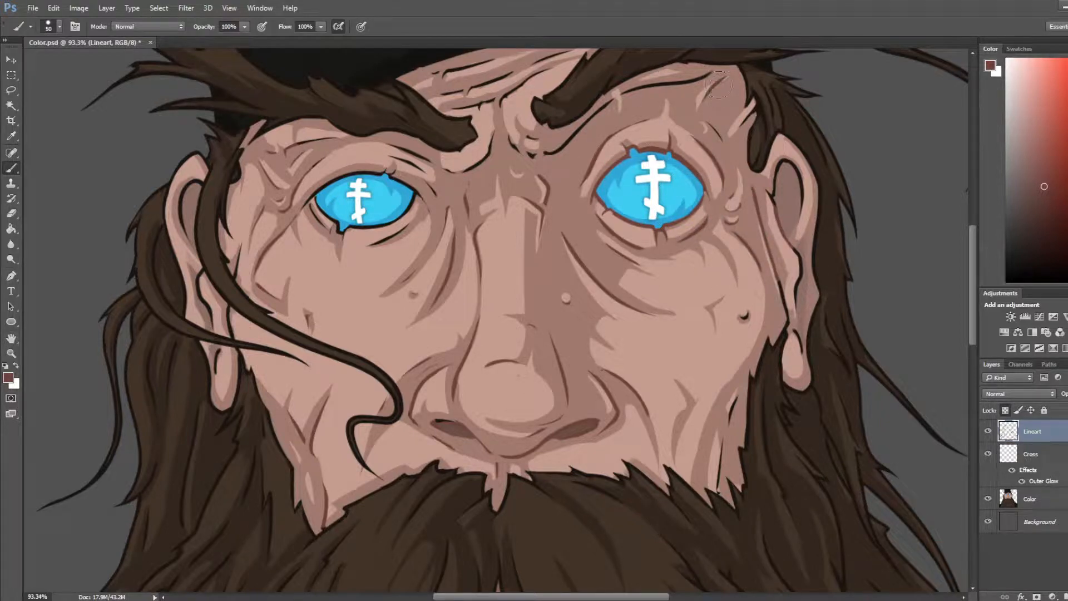
Step: Recolor the outlines and surrounding wrinkles of the smaller eye in the same reddish brown with a 50 to 45 px brush
mouse_move(589, 132)
mouse_down()
mouse_move(550, 150)
mouse_move(516, 144)
mouse_move(593, 234)
mouse_up()
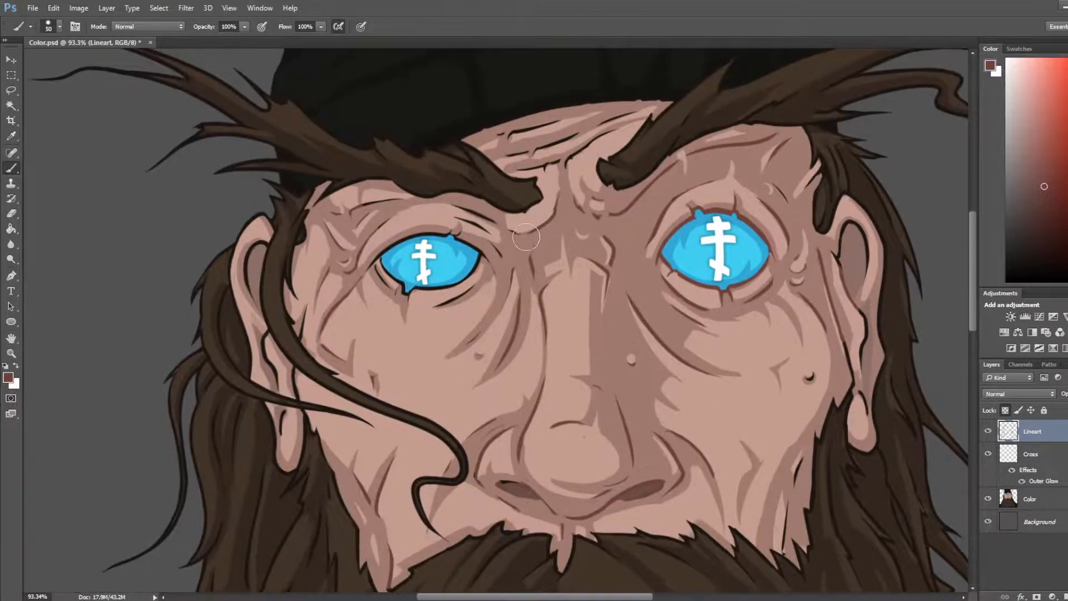
mouse_move(486, 252)
mouse_down()
mouse_move(368, 257)
mouse_move(419, 277)
mouse_move(482, 258)
mouse_move(446, 311)
mouse_move(448, 286)
mouse_up()
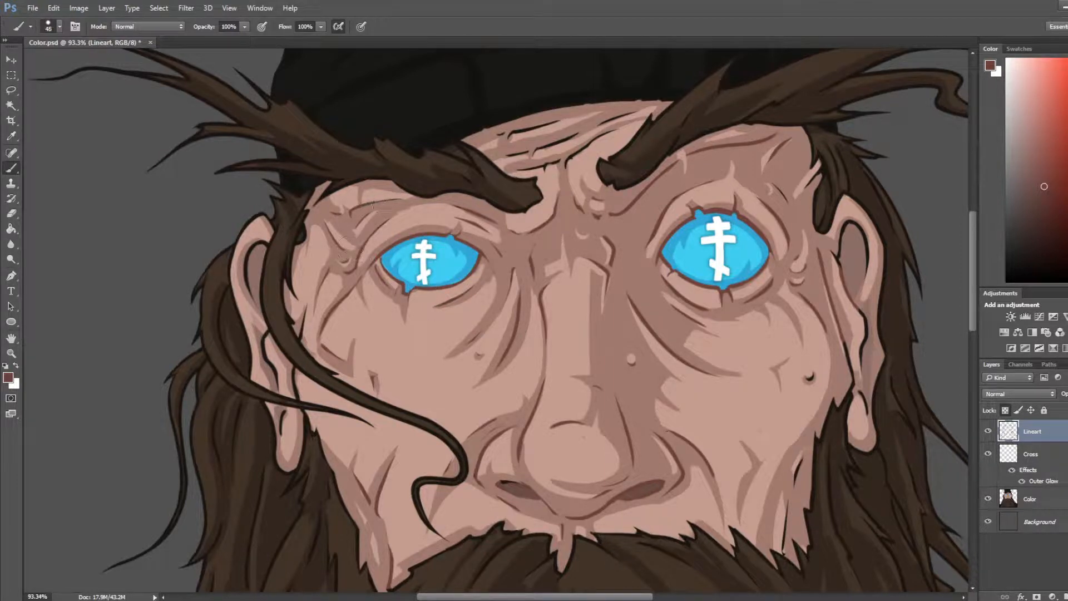
key([)
Step: Recolor the outlines of the ear beside the larger eye in reddish brown with a 30 px brush, and save the file
drag(502, 444, 386, 275)
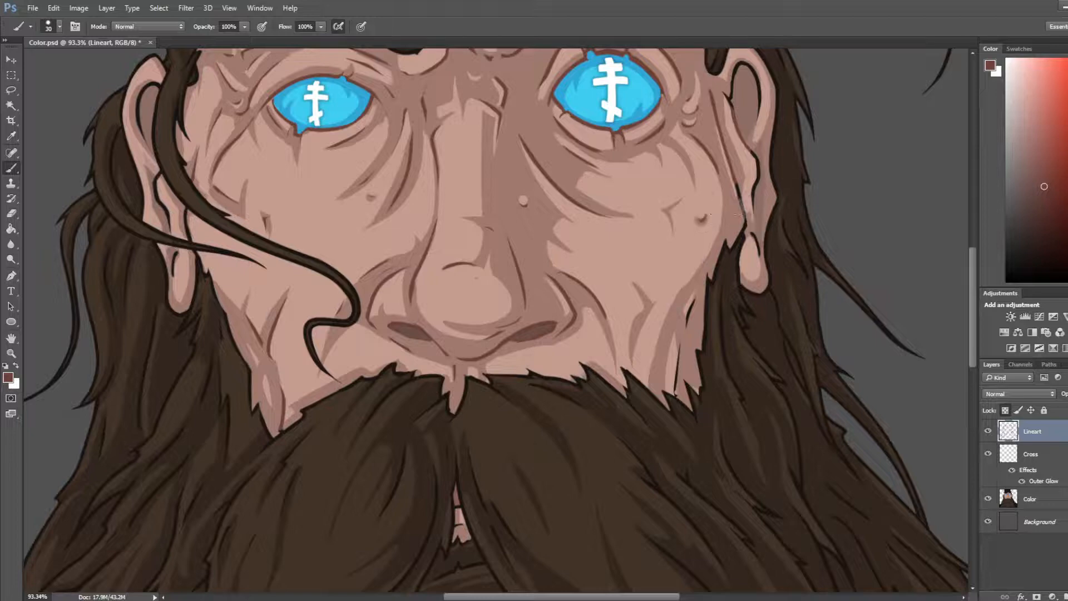
drag(738, 186, 680, 190)
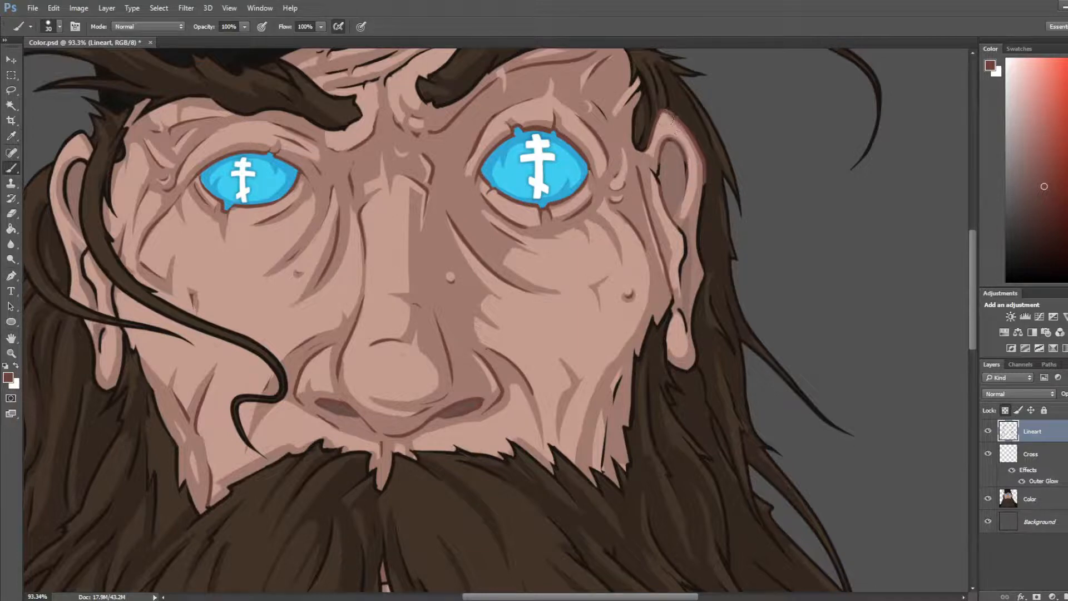
mouse_move(693, 177)
mouse_down()
mouse_move(687, 232)
mouse_move(699, 286)
mouse_move(678, 307)
mouse_move(683, 364)
mouse_up()
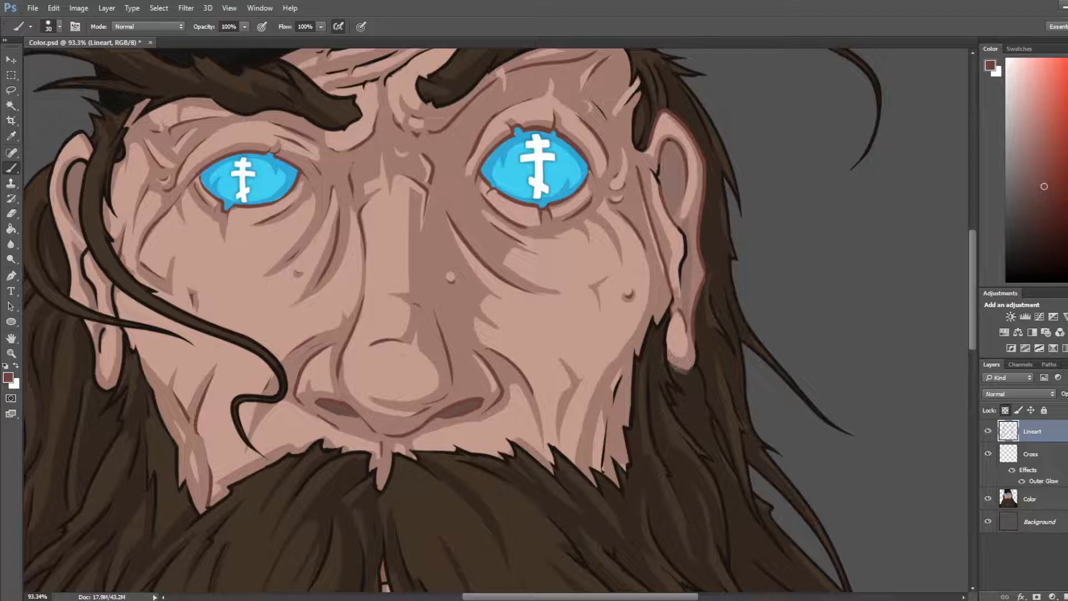
drag(684, 302, 683, 244)
scroll(627, 193, down, 11)
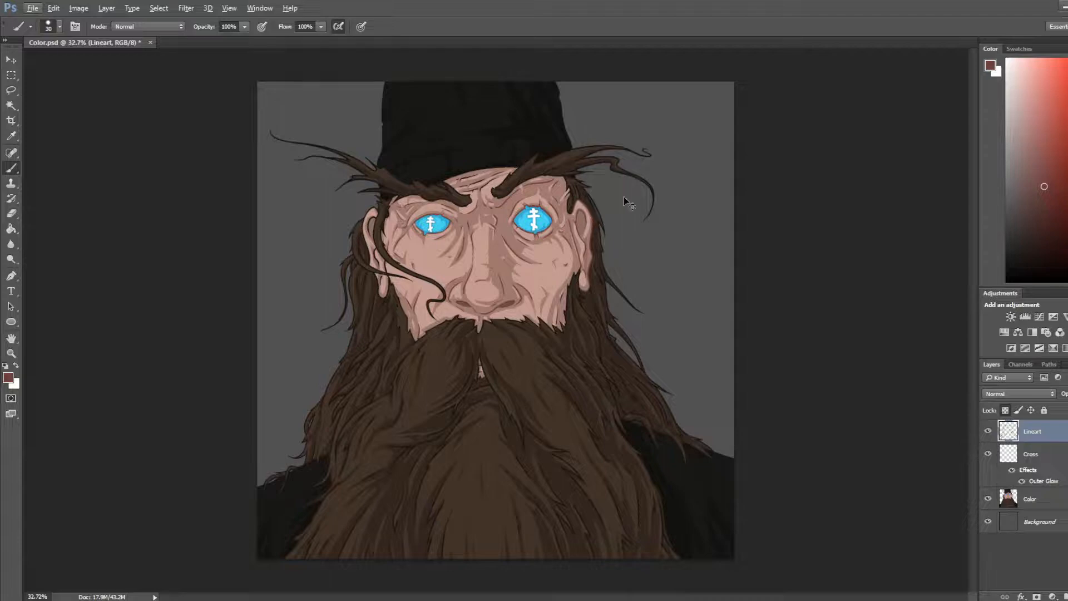
key(ctrl+s)
Step: Recolor the outer and upper inner outlines of the ear beside the smaller eye with the 30 px reddish brown brush
scroll(400, 252, up, 7)
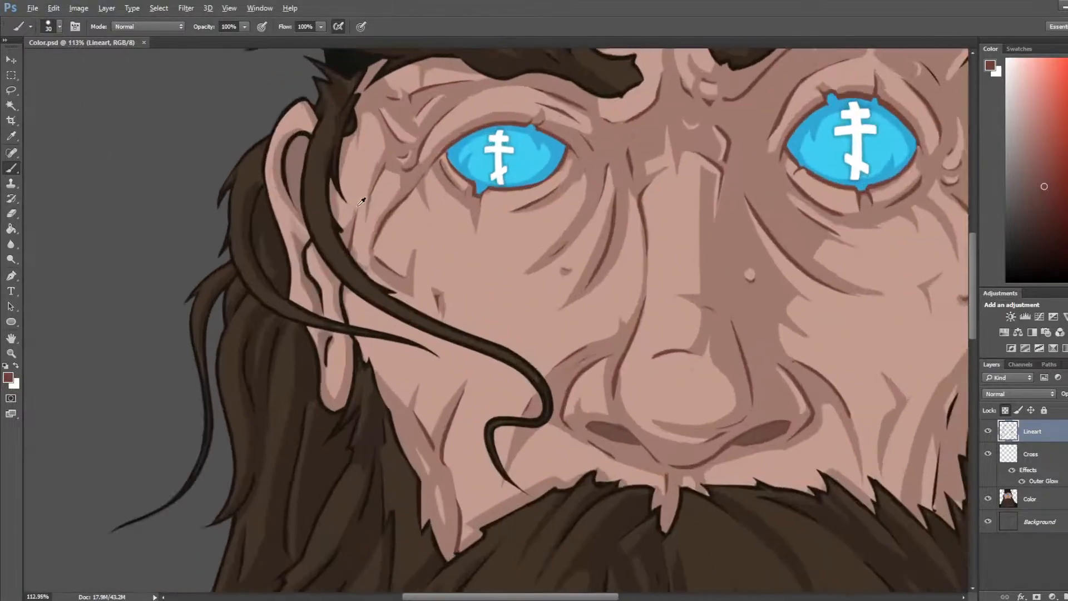
click(299, 133)
mouse_move(296, 122)
mouse_down()
mouse_move(283, 150)
mouse_move(281, 136)
mouse_move(276, 192)
mouse_move(282, 137)
mouse_move(296, 279)
mouse_up()
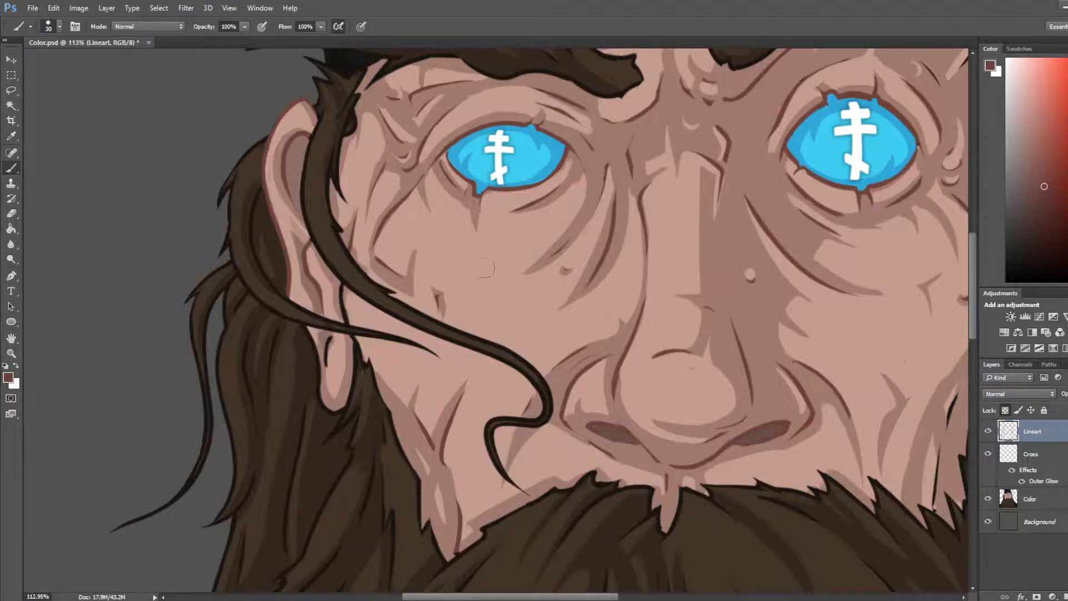
Step: Recolor the remaining inner lines and the lobe outline of the ear beside the smaller eye, using a brush of about 25 px
scroll(486, 268, down, 5)
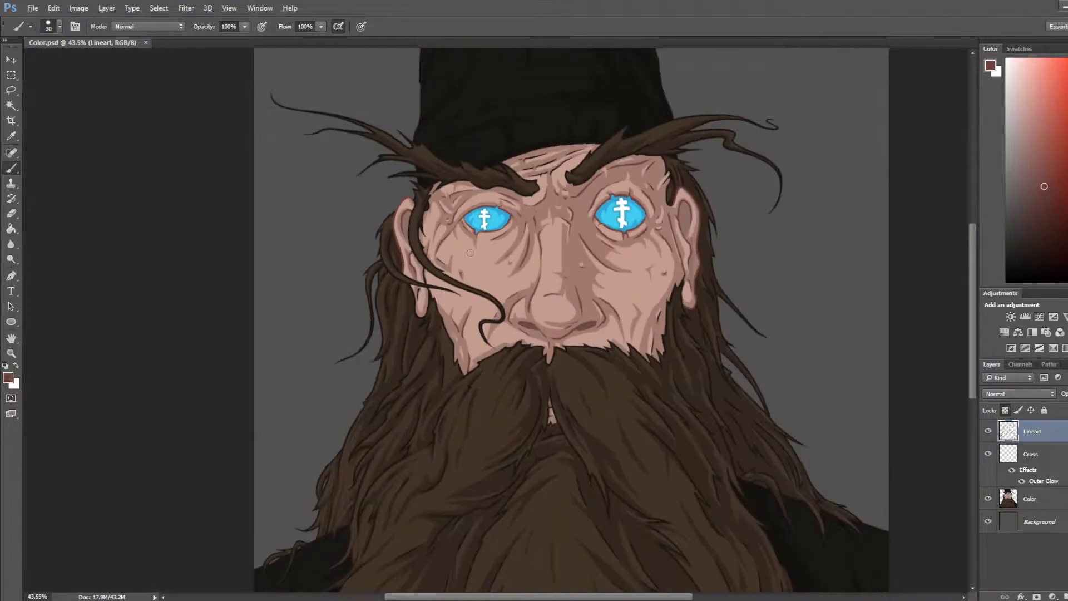
scroll(470, 252, up, 5)
drag(305, 426, 278, 293)
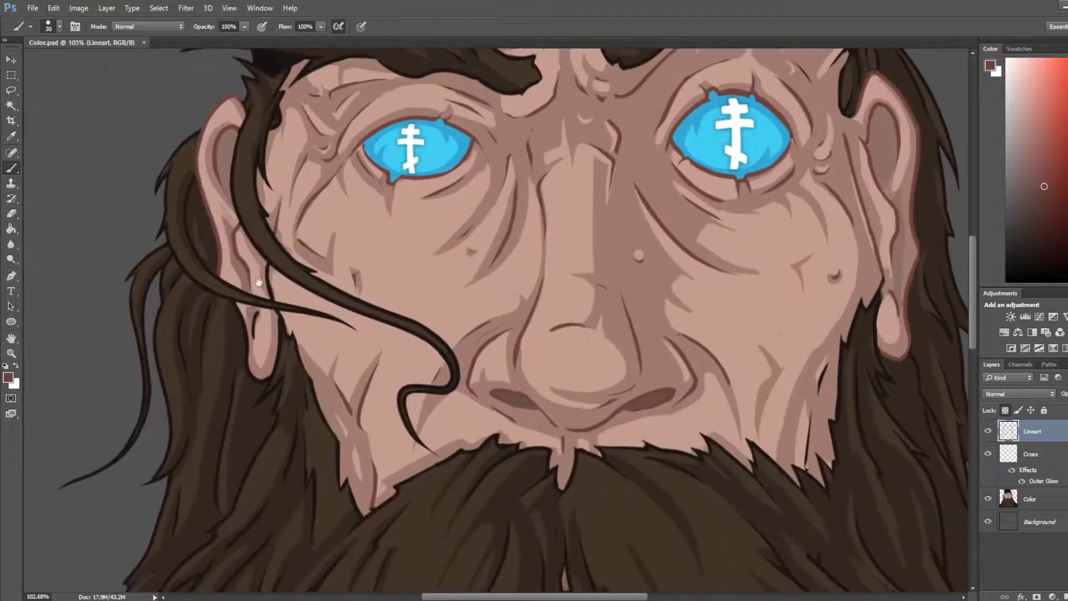
drag(231, 226, 233, 230)
drag(255, 271, 260, 273)
key(bracketleft)
key(bracketleft)
key(bracketright)
key(bracketright)
key(bracketright)
drag(258, 376, 266, 372)
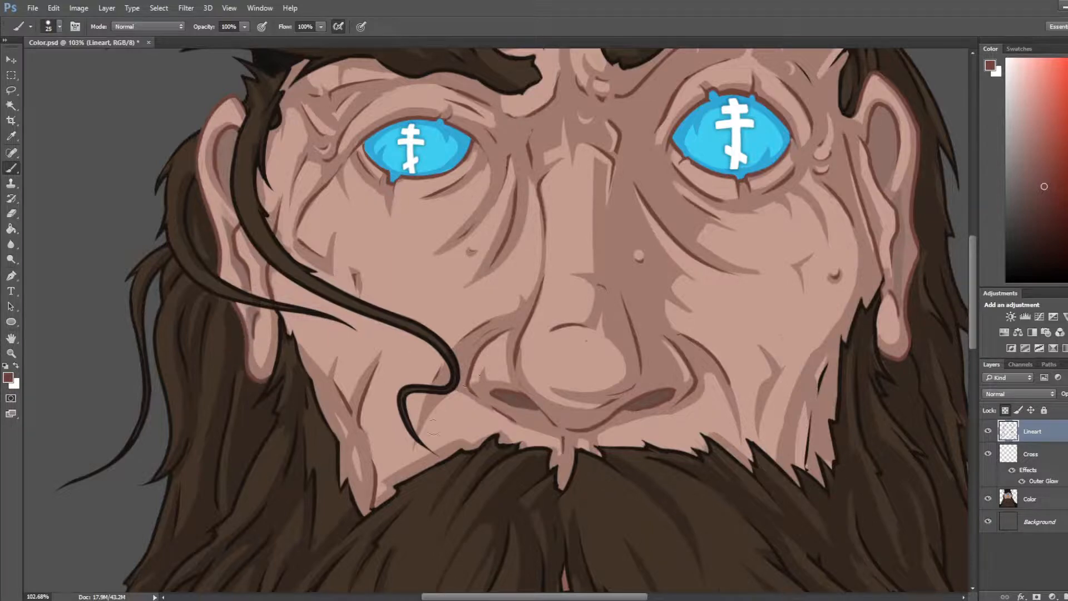
Step: Recolor the leftover dark lines on both lower cheeks and near the earlobes in the same reddish brown, reducing the brush to 10 px
key(bracketleft)
key(bracketleft)
drag(368, 505, 389, 486)
drag(807, 468, 826, 367)
mouse_move(885, 275)
mouse_down()
mouse_move(878, 290)
mouse_move(883, 278)
mouse_up()
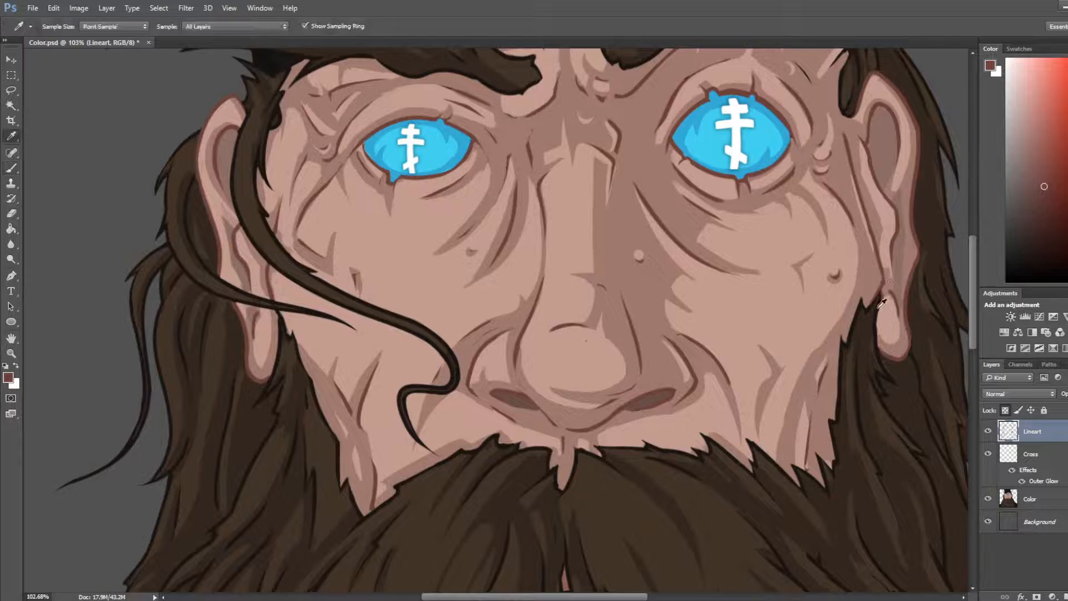
alt+click(883, 295)
alt+click(883, 280)
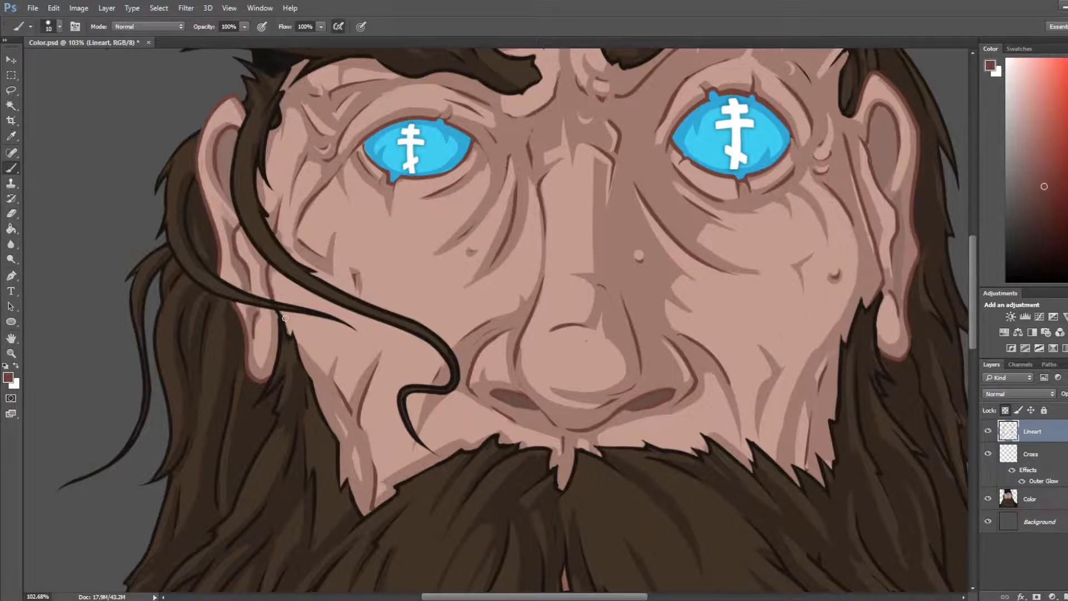
drag(285, 319, 296, 331)
Step: Try to recolor the cheek edge alongside the beard below the smaller eye with the 10 px reddish brown brush
drag(310, 372, 339, 444)
key(ctrl+z)
drag(309, 372, 339, 443)
key(ctrl+z)
key(ctrl+0)
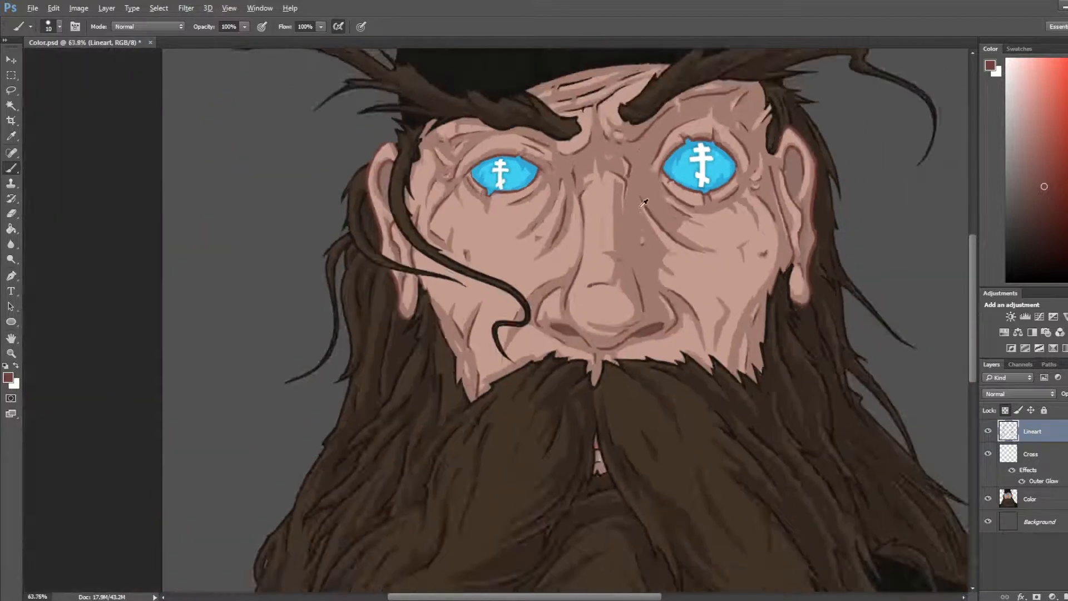
scroll(548, 190, up, 10)
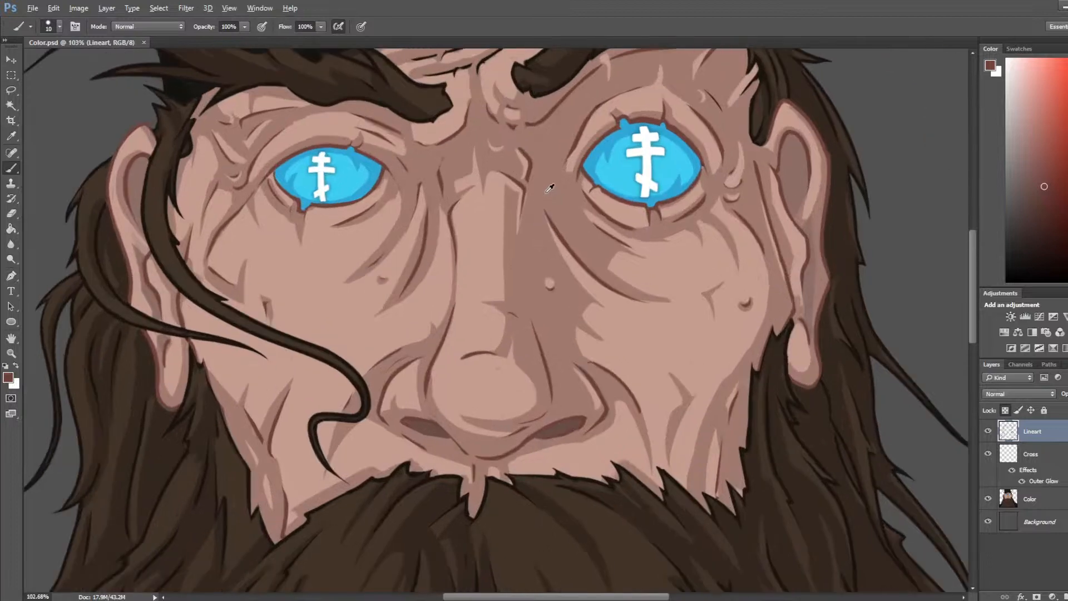
scroll(549, 188, down, 2)
scroll(548, 187, down, 2)
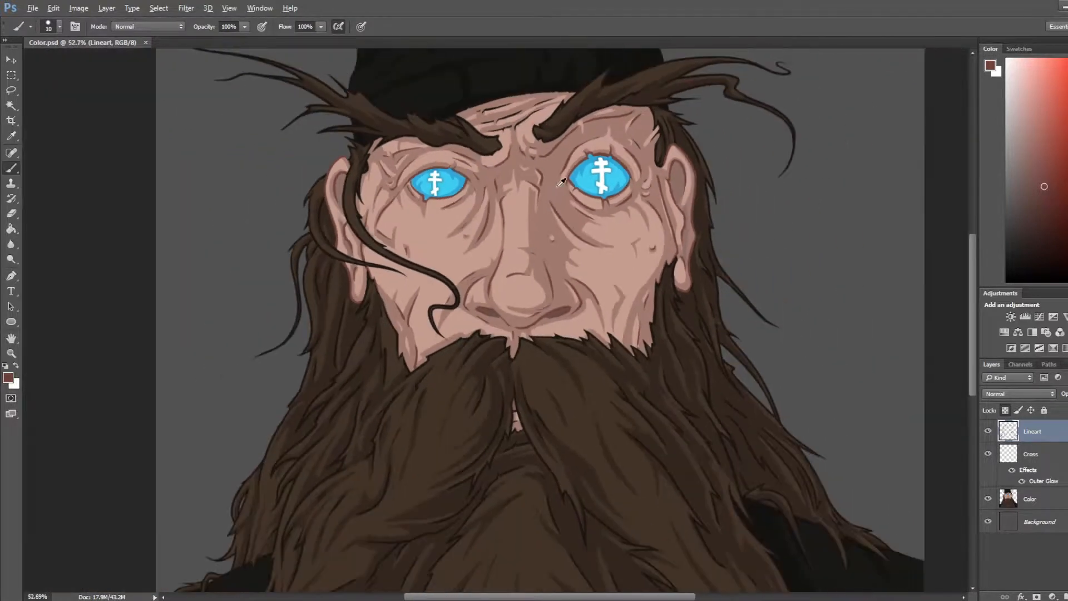
scroll(583, 173, up, 5)
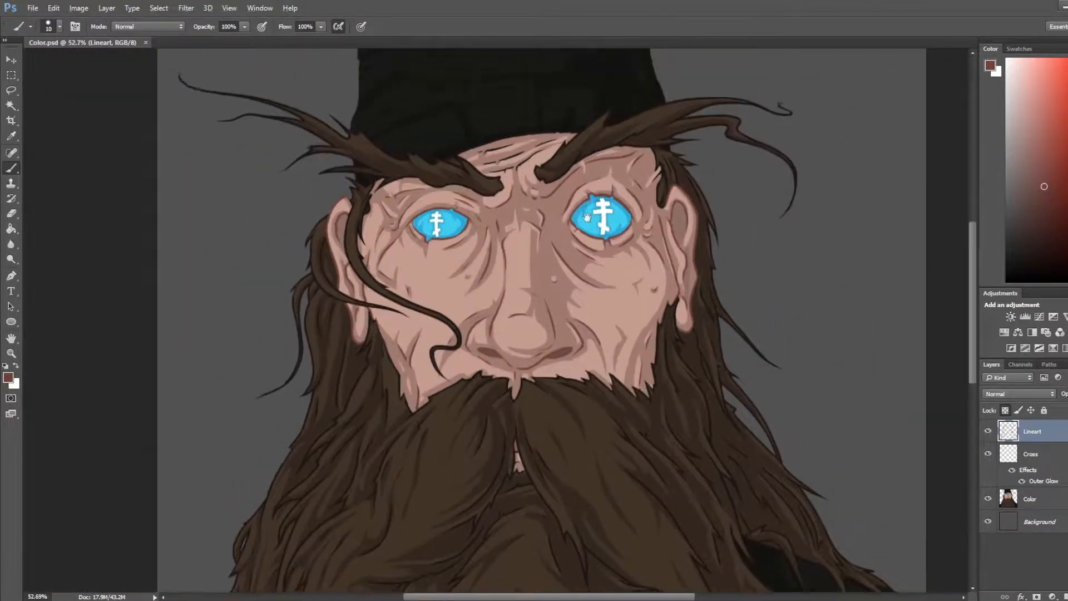
Step: Sample a near-black tone from the hat and recolor the hat's fold lines on the Lineart layer, enlarging the brush to 100 px
scroll(584, 179, up, 3)
alt+click(636, 200)
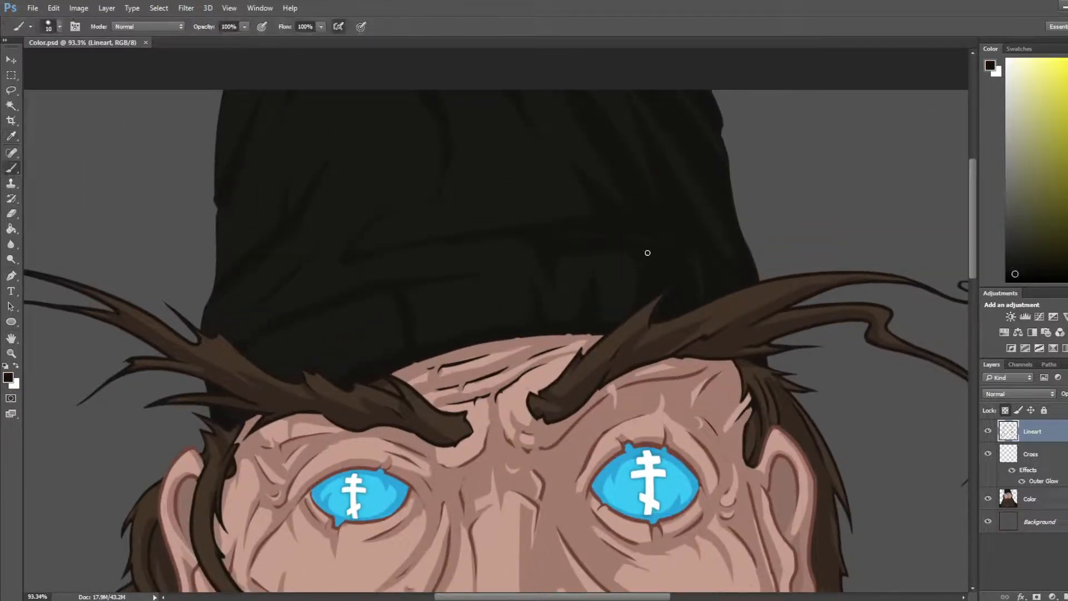
key(bracketright)
key(bracketright)
key(bracketright)
key(bracketright)
key(bracketright)
key(bracketright)
key(bracketright)
key(bracketright)
key(bracketright)
Step: Adjust the near-black tone slightly and rework the hat's fold lines and outline, reducing the brush from 100 to 45 px
key(i)
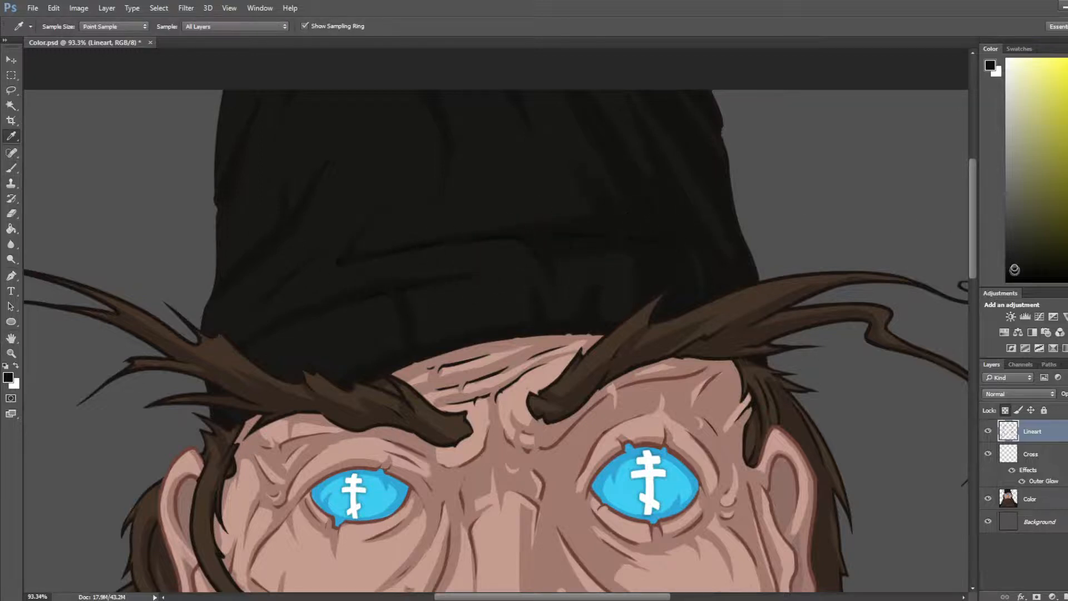
key(b)
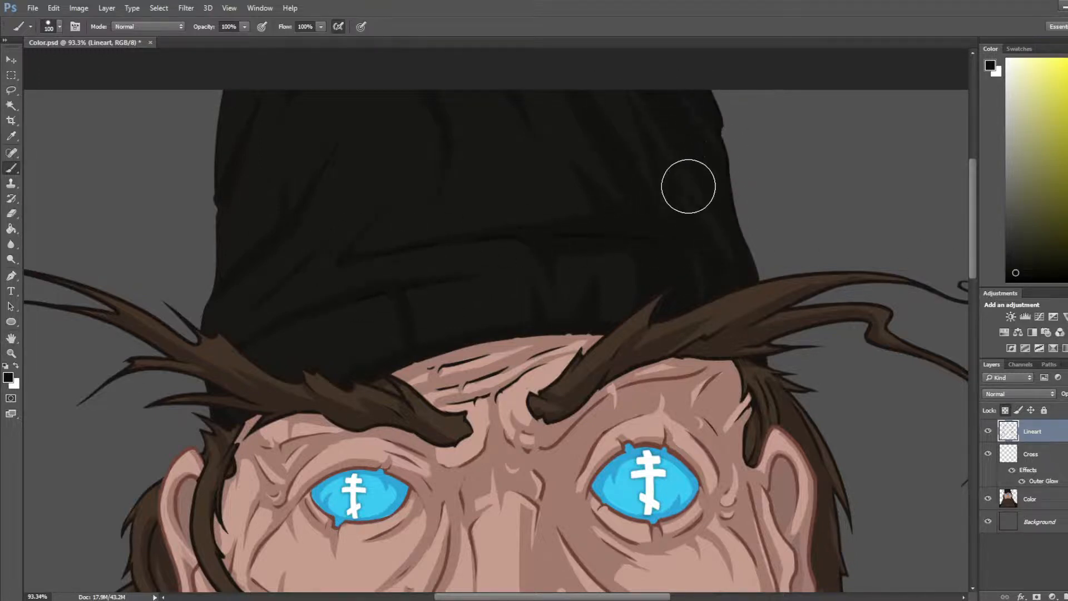
key(bracketleft)
key(bracketleft)
key(bracketleft)
key(bracketleft)
key(bracketleft)
key(bracketleft)
key(bracketright)
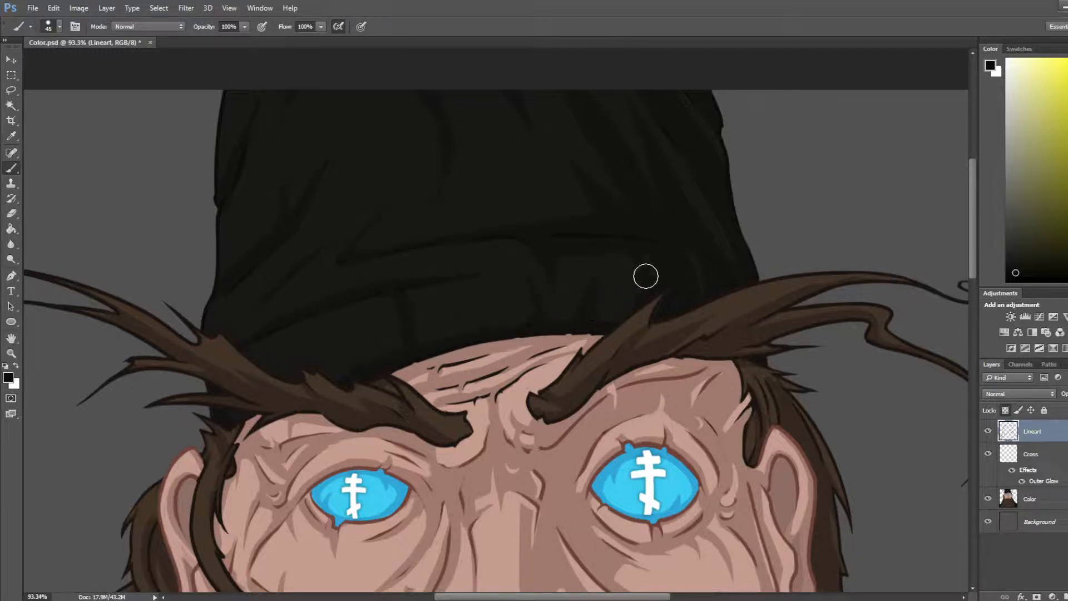
Step: Fill the small gap between hat and eyebrow on the Color layer with sampled forehead shadow, using a 10 px brush
scroll(388, 307, up, 4)
drag(393, 324, 471, 239)
scroll(537, 304, up, 2)
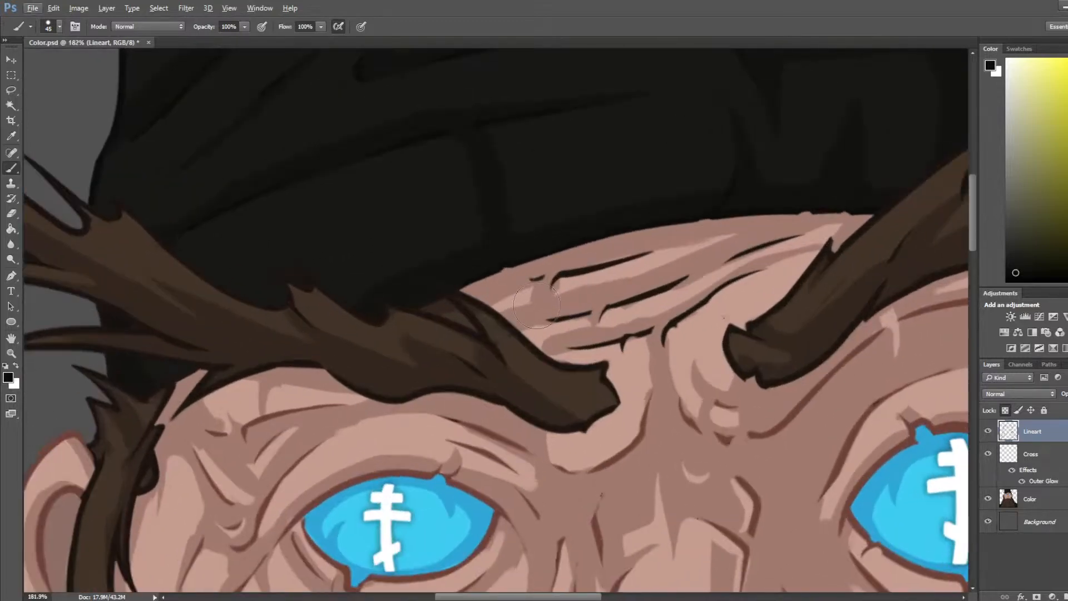
key(bracketleft)
key(bracketleft)
key(bracketleft)
key(bracketleft)
click(1055, 498)
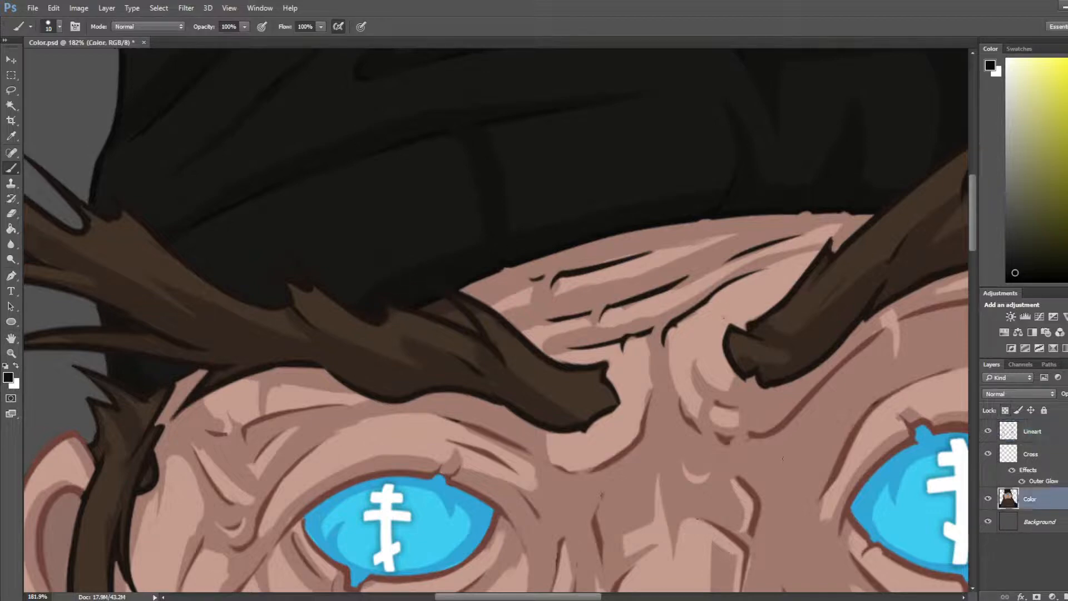
alt+click(549, 283)
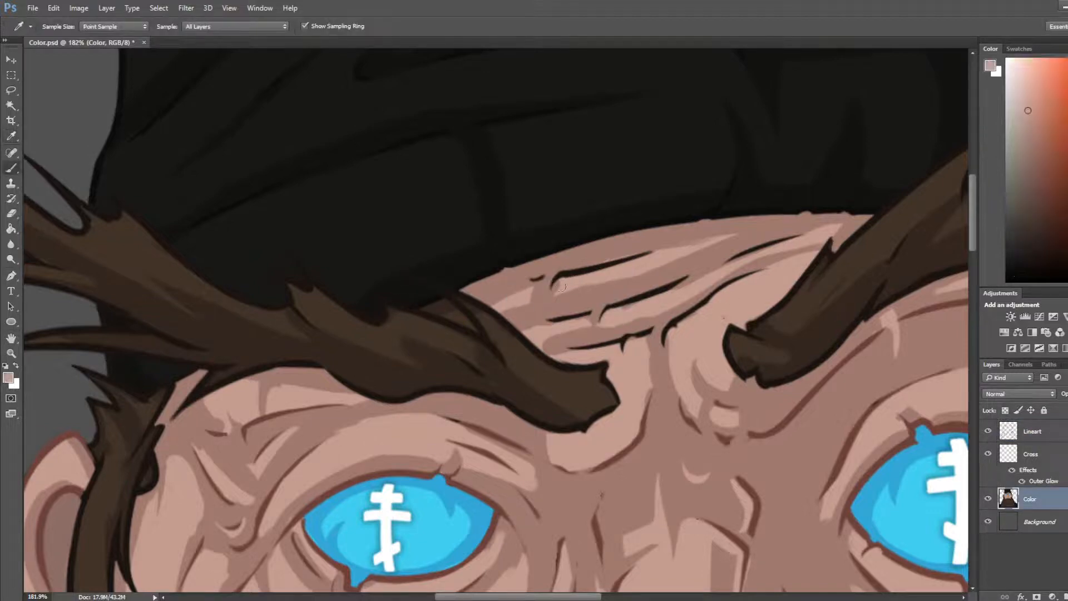
alt+click(551, 314)
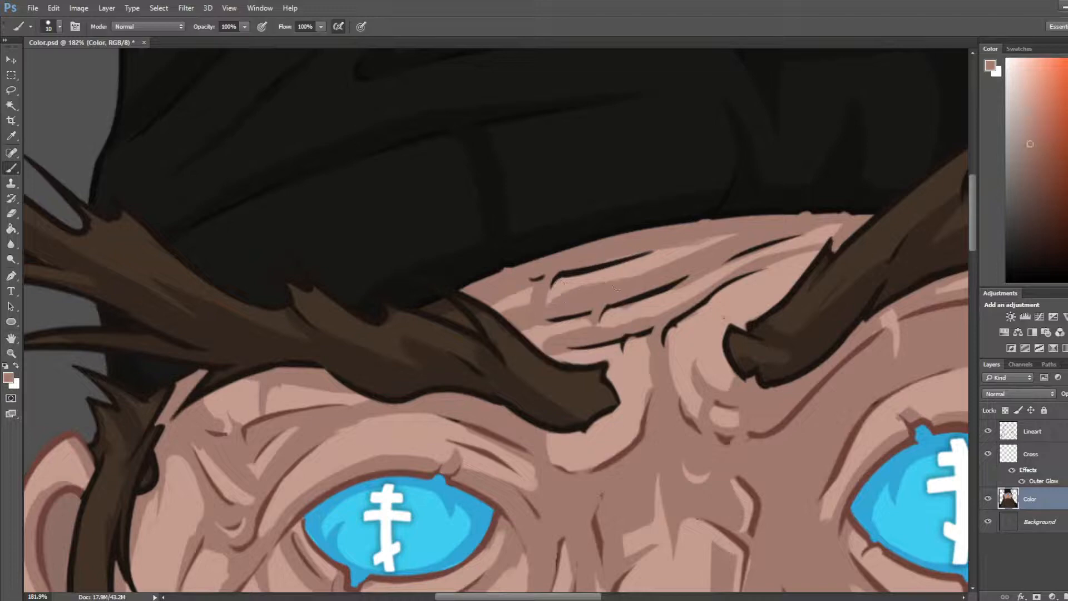
mouse_move(451, 299)
mouse_down()
mouse_move(421, 309)
mouse_move(447, 308)
mouse_up()
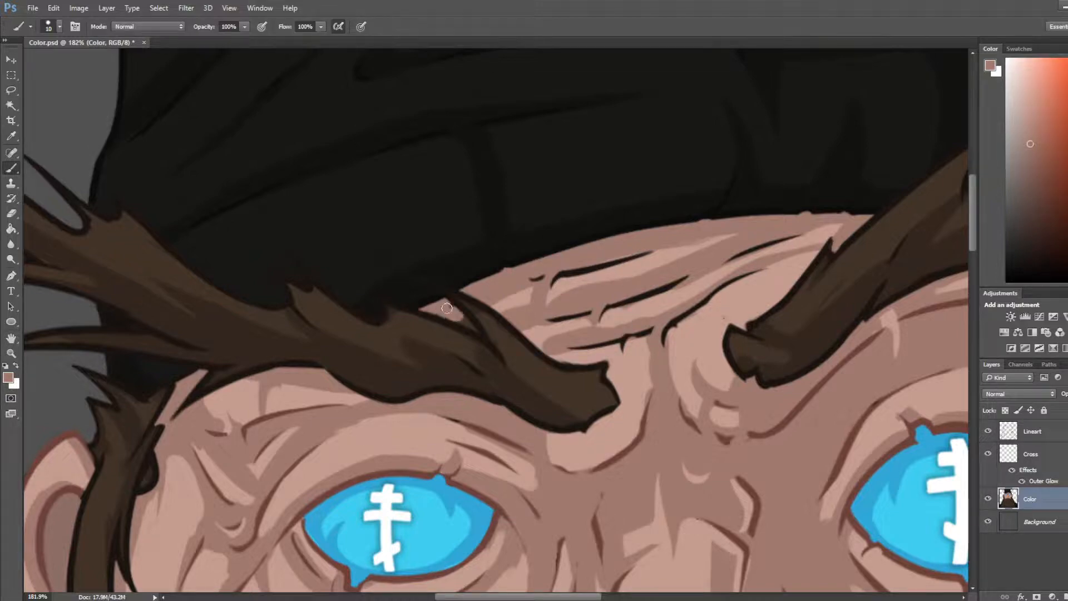
Step: Touch up the shading at the inner ends of both eyebrows on the Color layer with sampled browns and the 10 px brush
alt+click(476, 347)
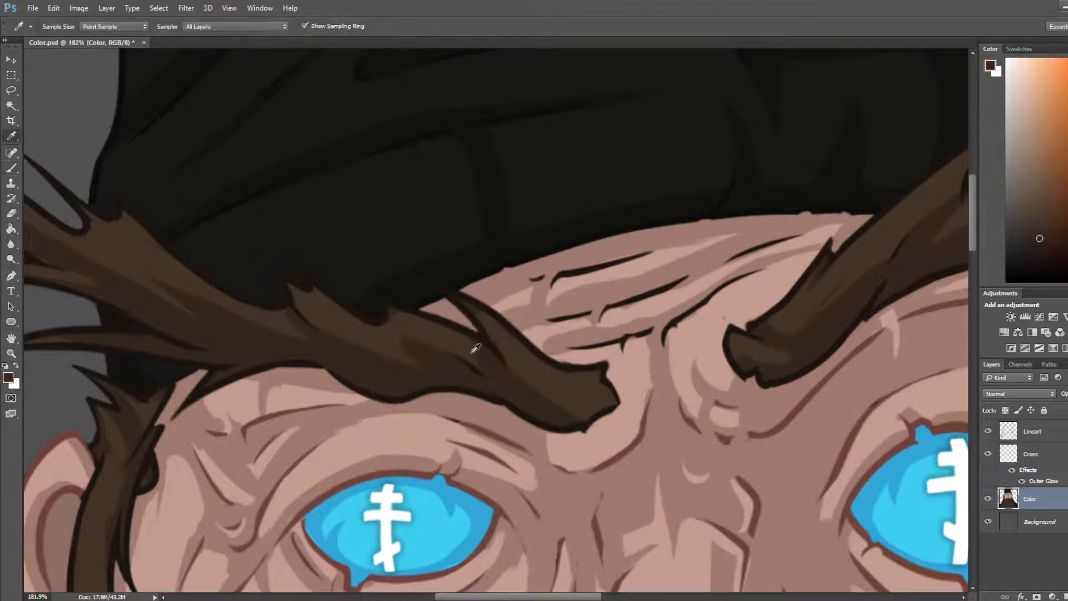
scroll(492, 354, down, 5)
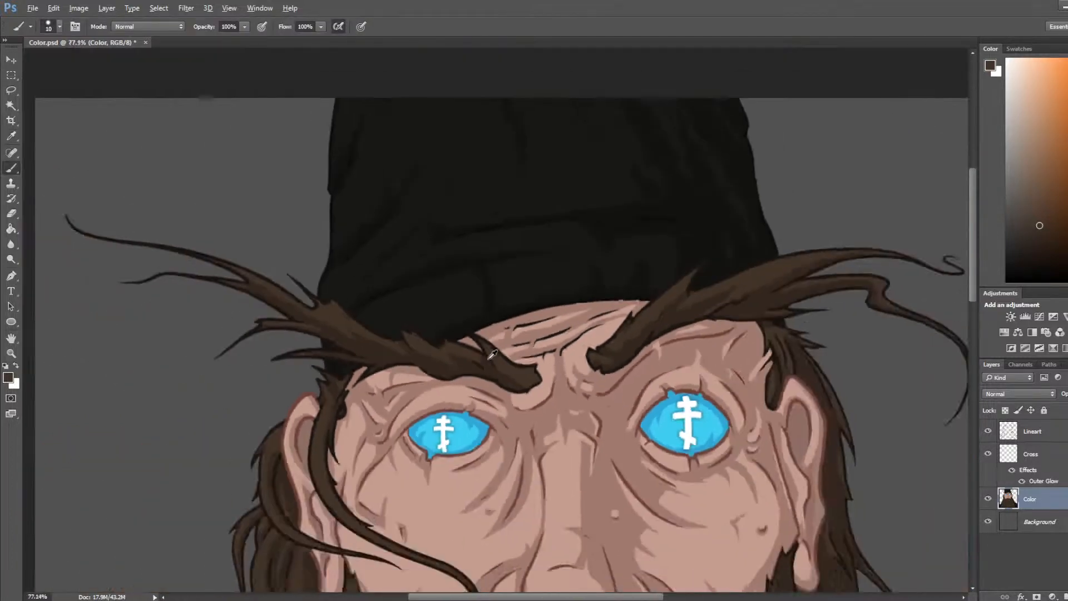
scroll(492, 354, down, 2)
scroll(400, 71, up, 6)
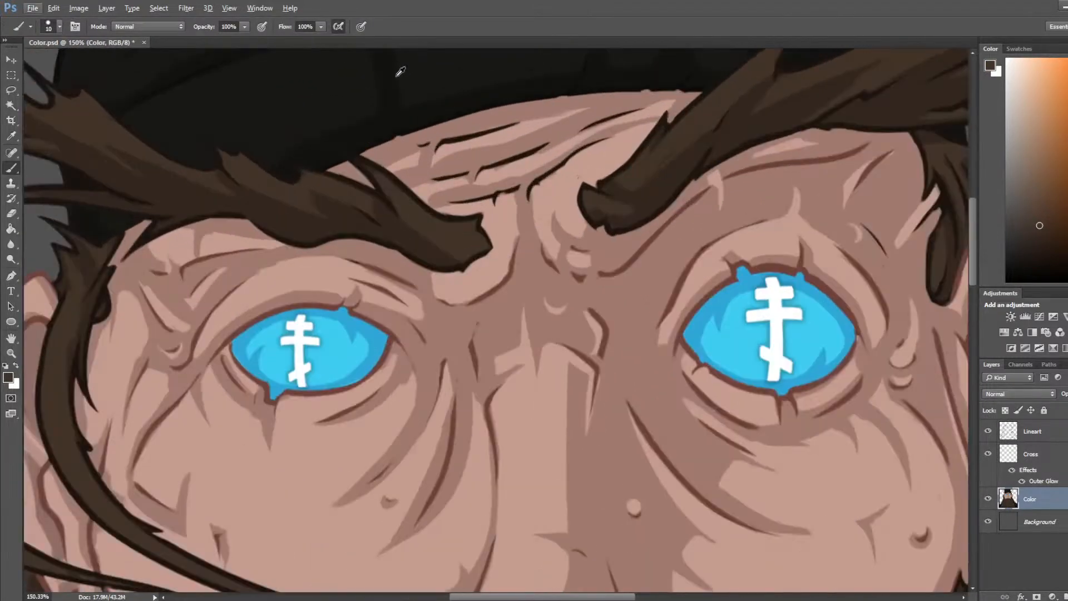
alt+click(385, 248)
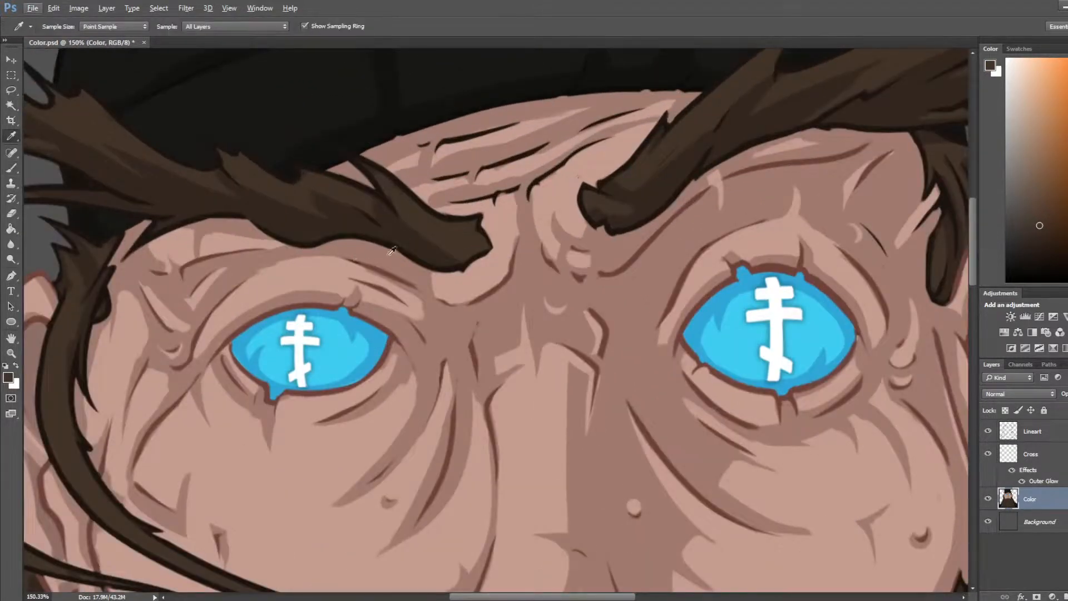
alt+click(378, 207)
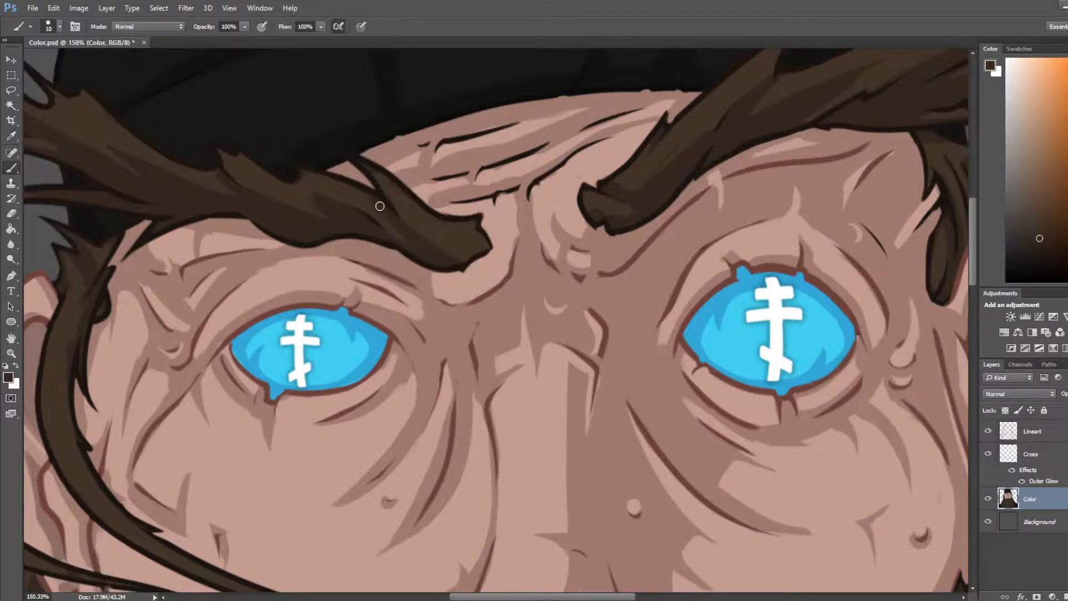
alt+click(386, 186)
key(alt)
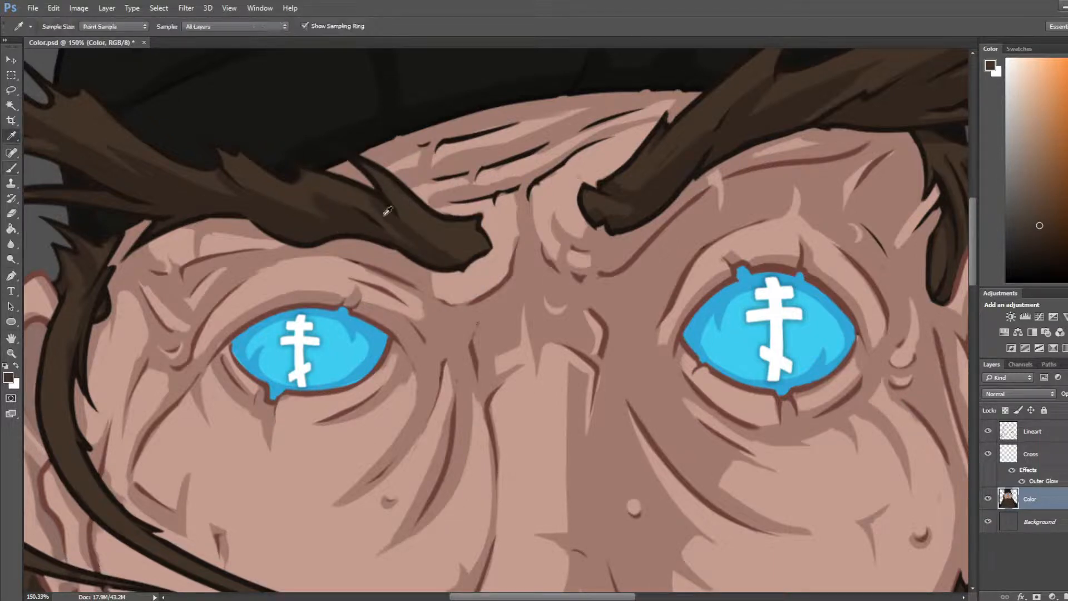
alt+click(388, 212)
alt+click(422, 241)
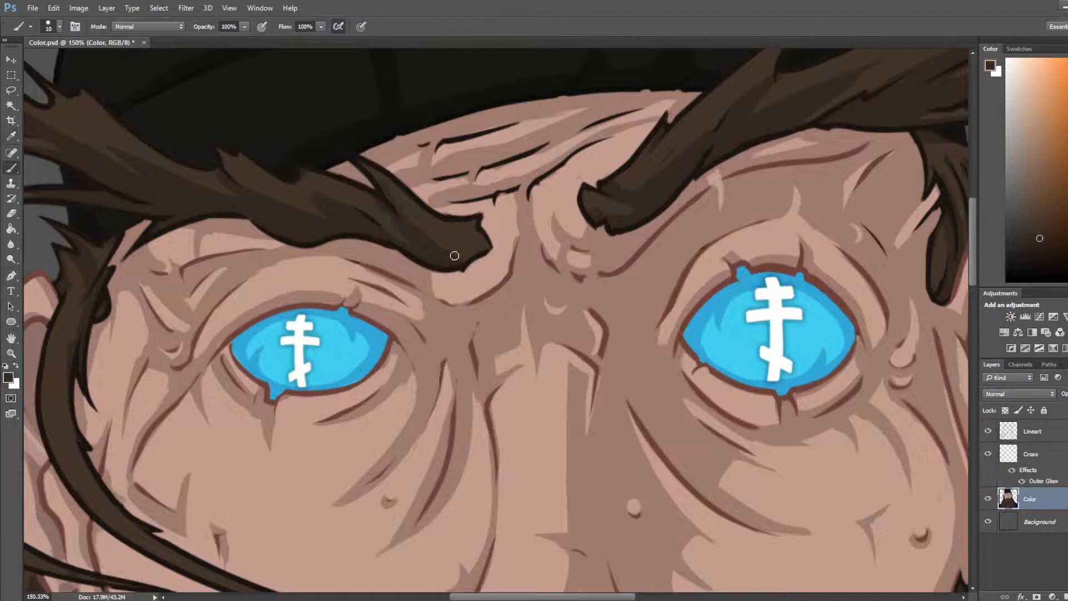
alt+click(417, 205)
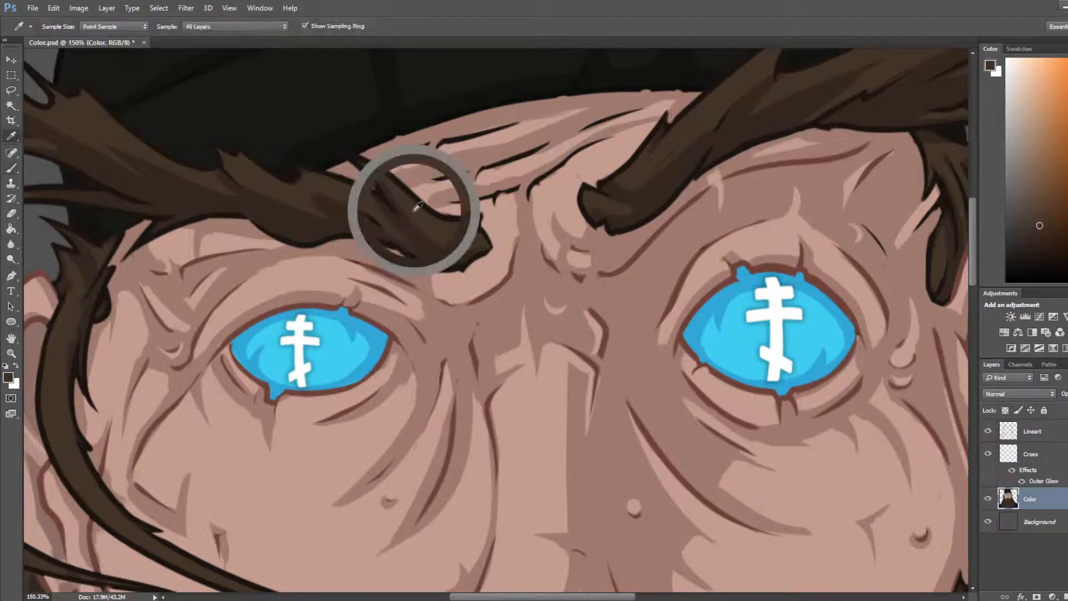
key(alt)
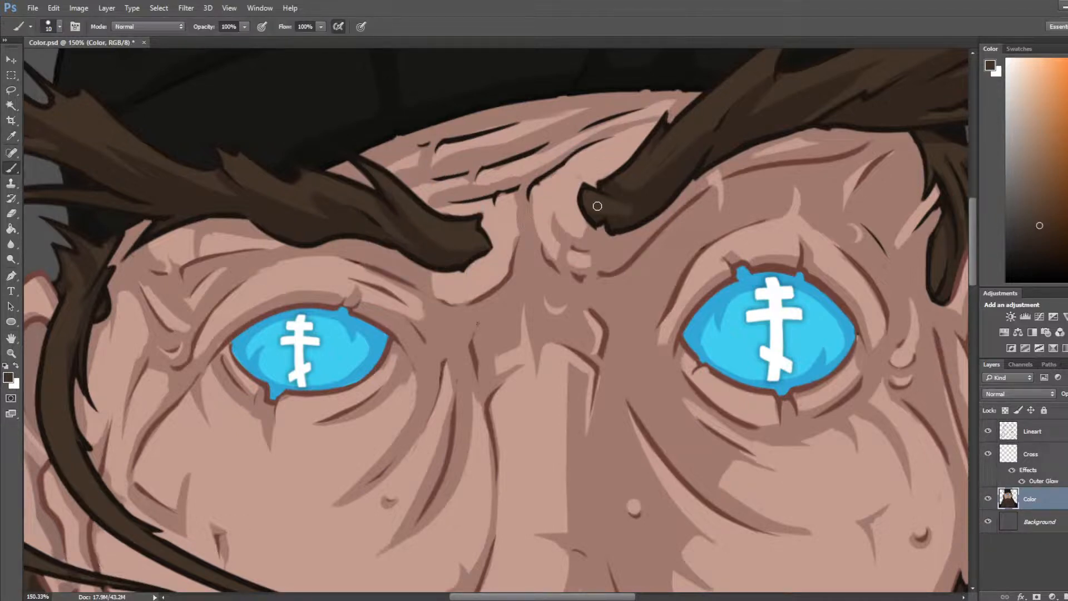
alt+click(609, 210)
scroll(568, 185, down, 6)
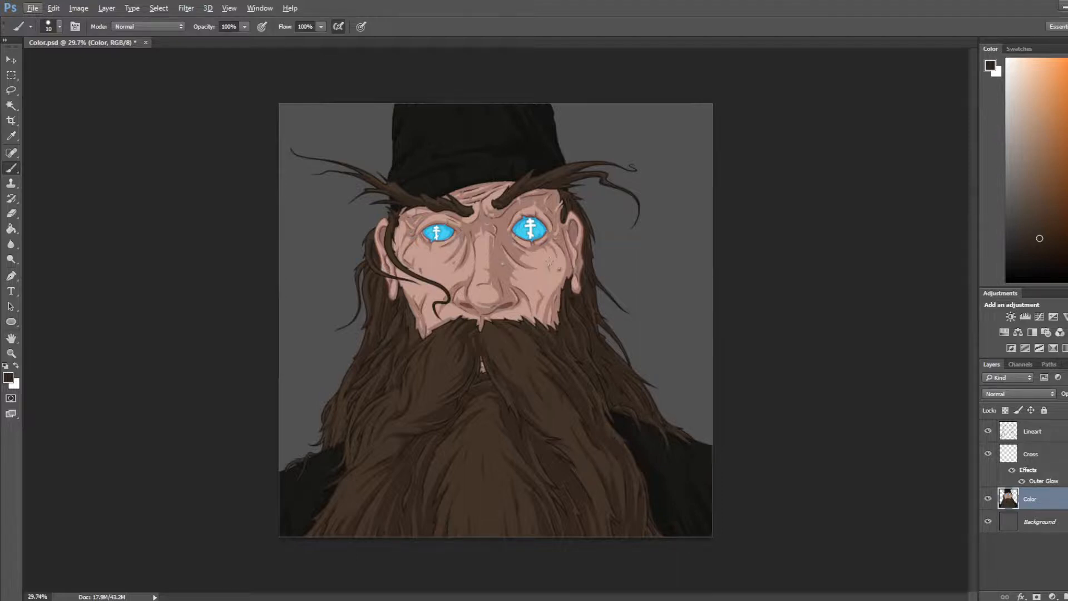
Step: Lasso the cross in the larger eye on the Cross layer and scale it down to about 76%
scroll(550, 295, up, 5)
key(alt+bracketright)
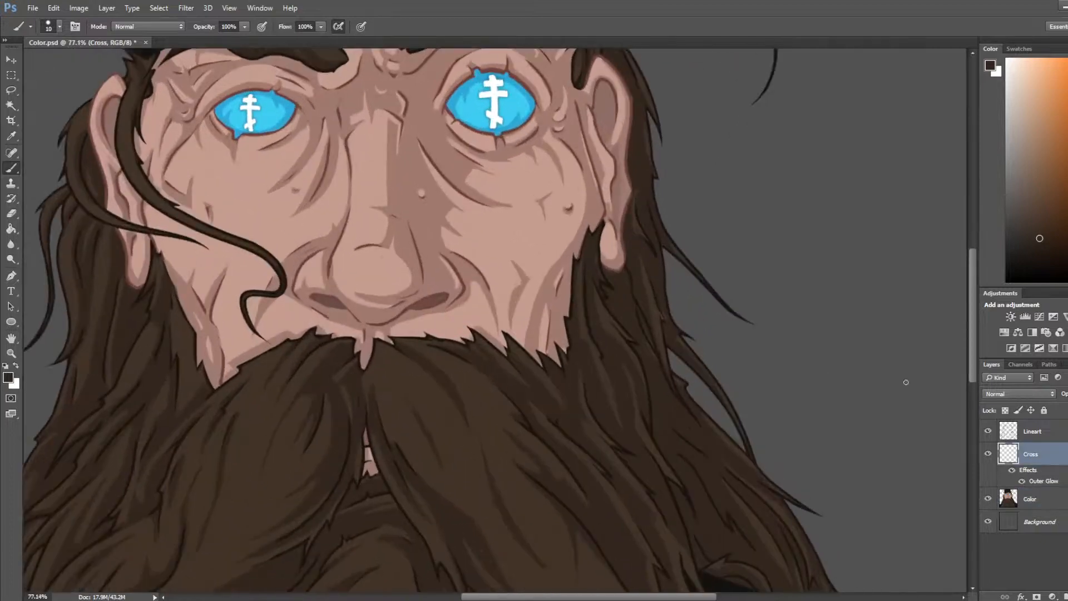
drag(664, 187, 704, 300)
scroll(566, 173, up, 3)
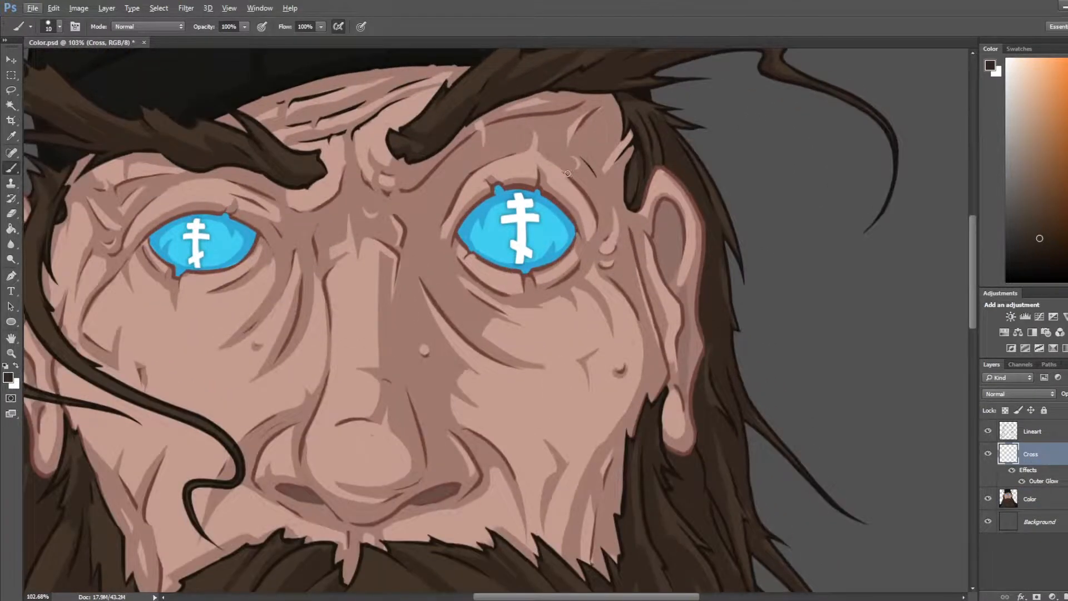
key(l)
drag(501, 183, 539, 169)
key(ctrl+t)
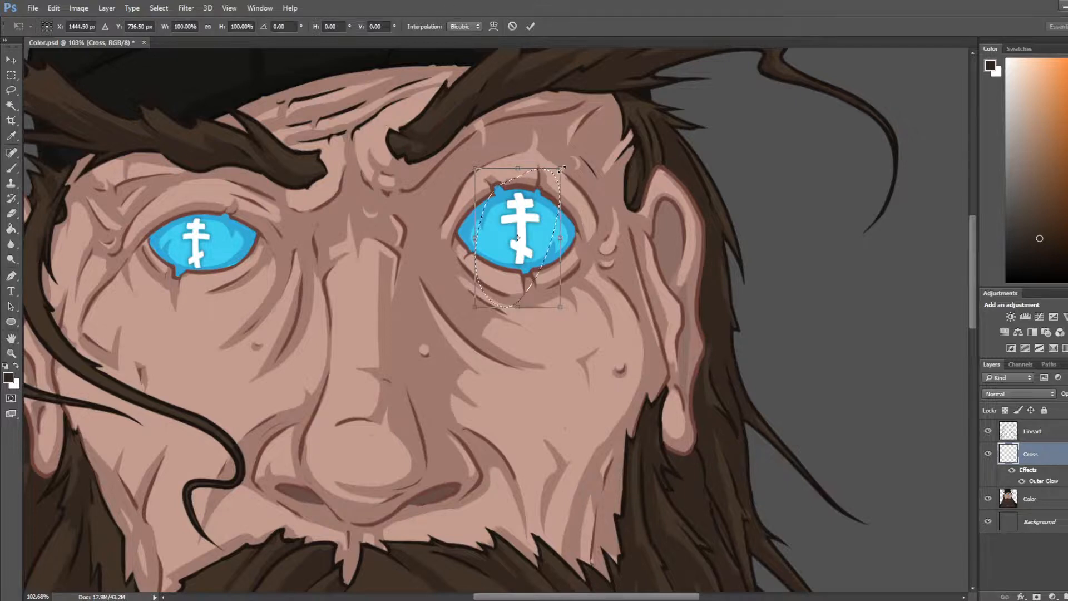
drag(563, 167, 530, 216)
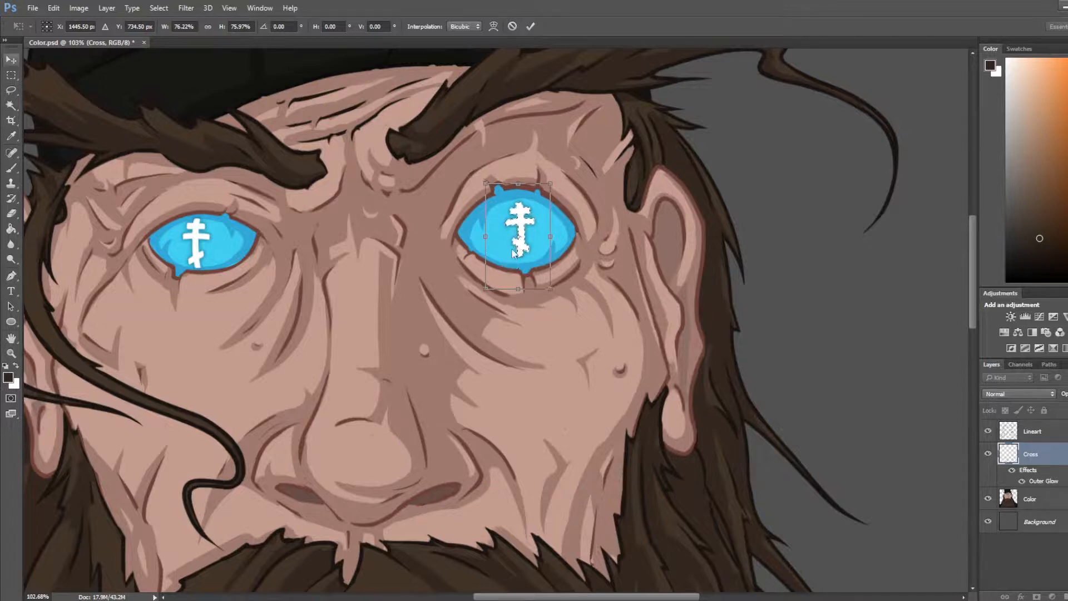
key(Return)
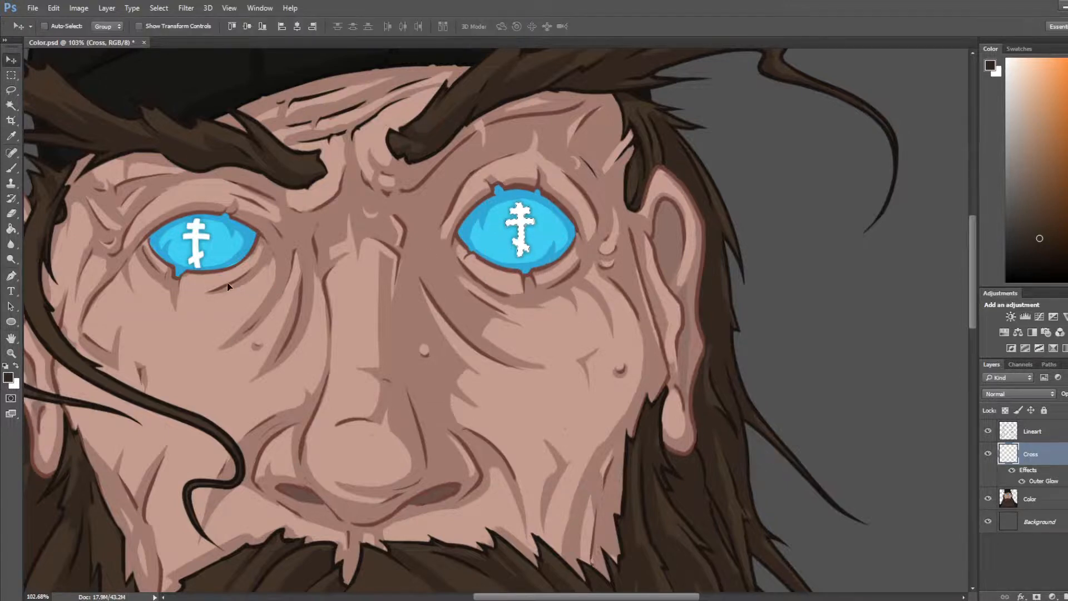
Step: Lasso the cross in the smaller eye, scale it down to about 86% and nudge it slightly upward within the eye
key(b)
scroll(183, 230, up, 3)
key(l)
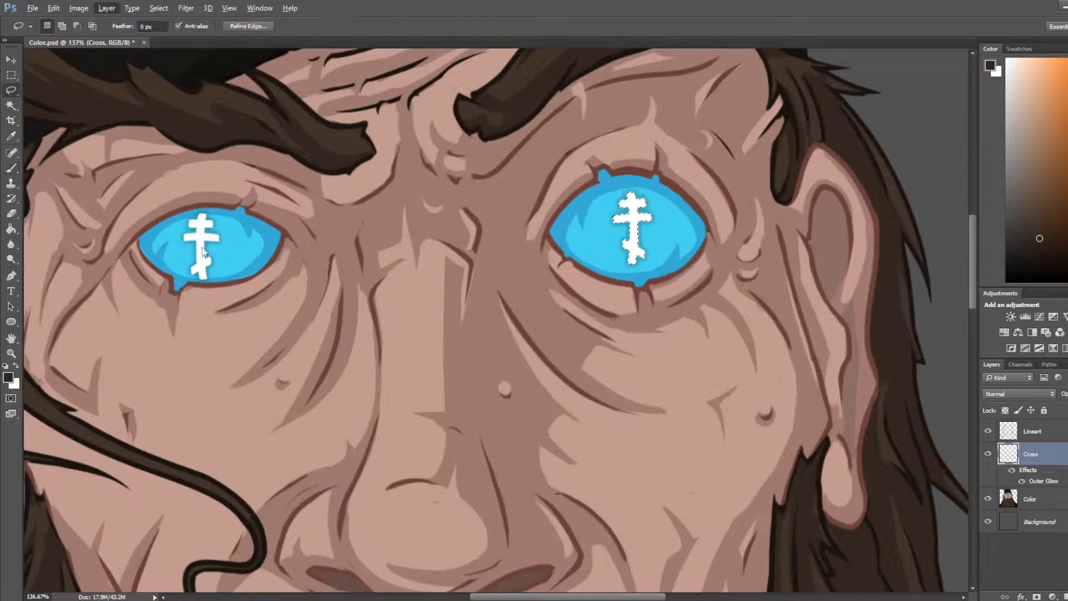
mouse_move(236, 199)
mouse_down()
mouse_move(247, 245)
mouse_move(222, 301)
mouse_move(167, 234)
mouse_move(233, 203)
mouse_move(213, 223)
mouse_move(251, 191)
mouse_move(239, 207)
mouse_up()
key(ctrl+t)
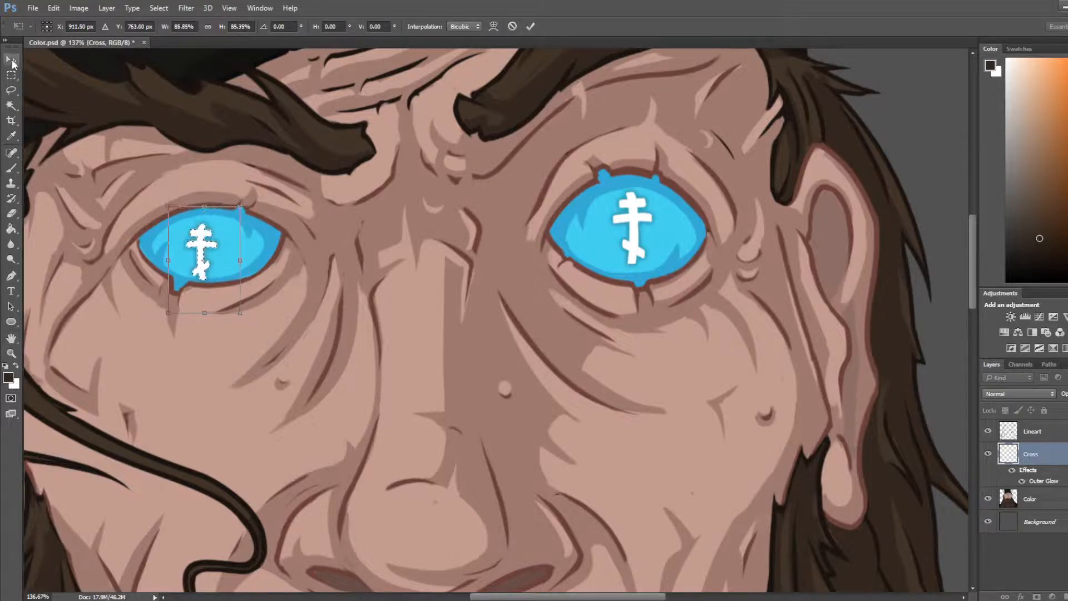
key(Return)
drag(218, 248, 220, 243)
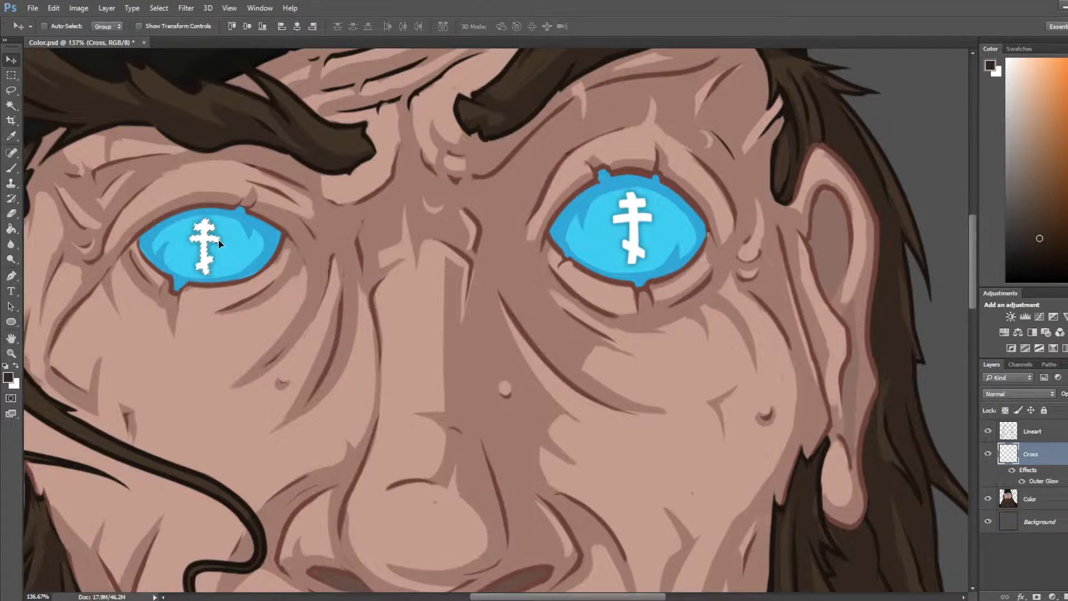
key(b)
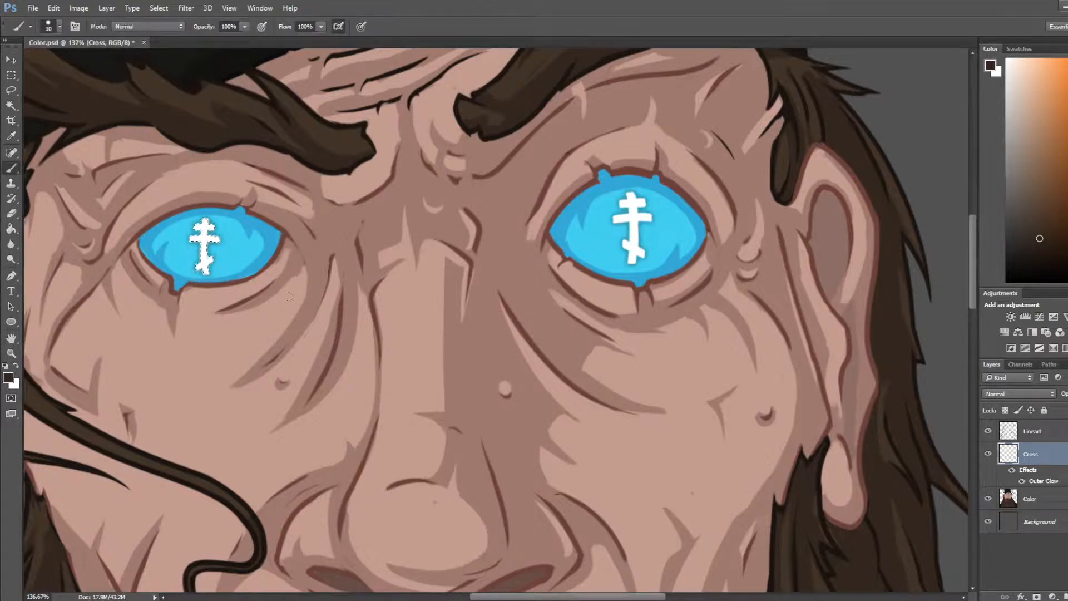
key(l)
Step: Clear the selection around the cross and save the document
scroll(288, 298, down, 5)
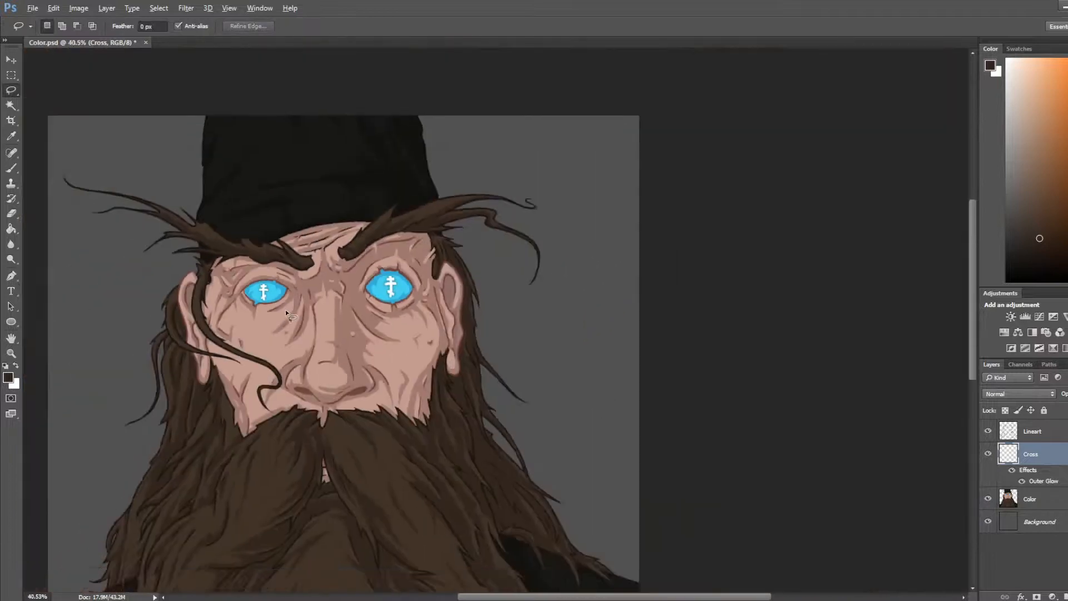
scroll(285, 309, down, 1)
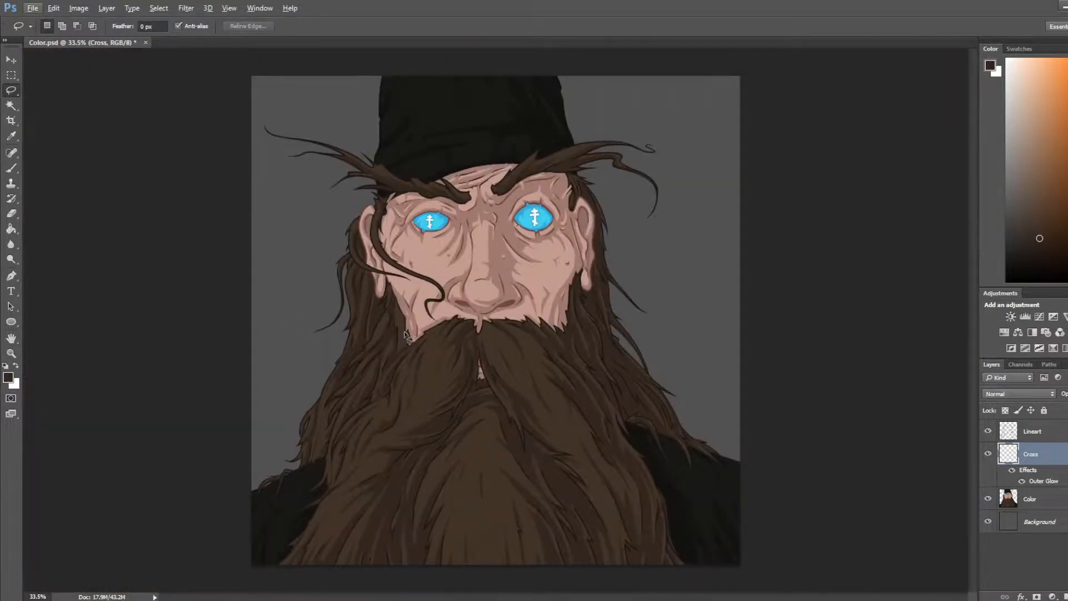
key(ctrl+s)
scroll(444, 218, up, 6)
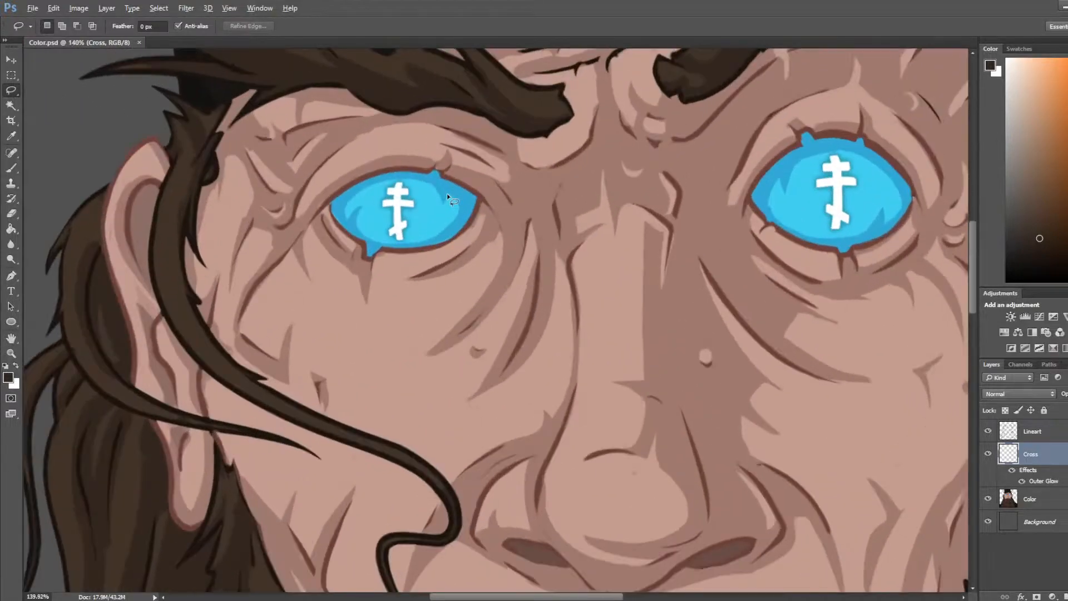
scroll(446, 193, down, 4)
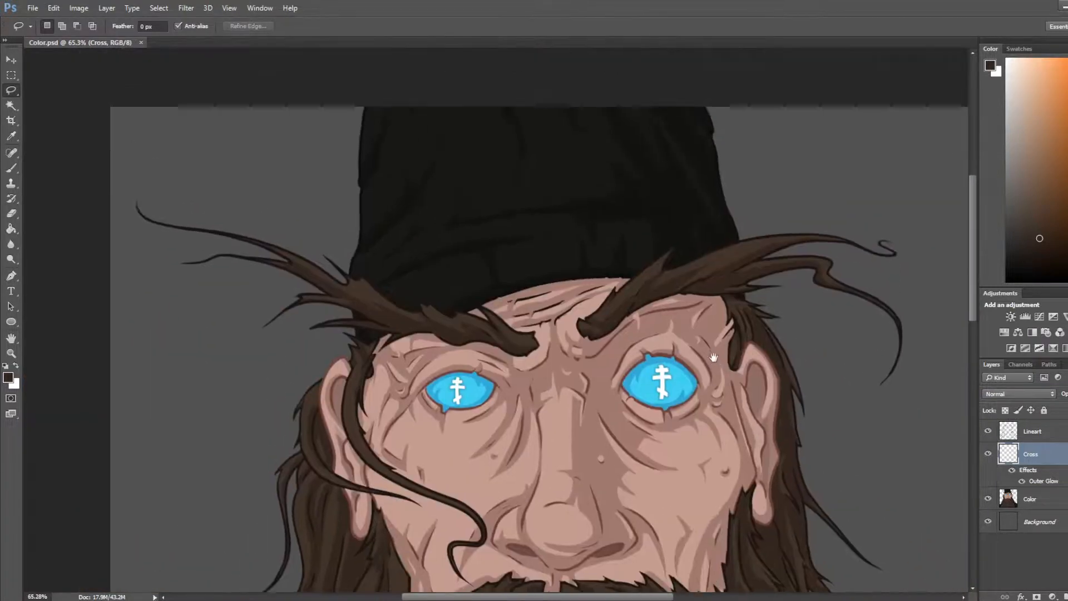
scroll(578, 294, up, 4)
key(b)
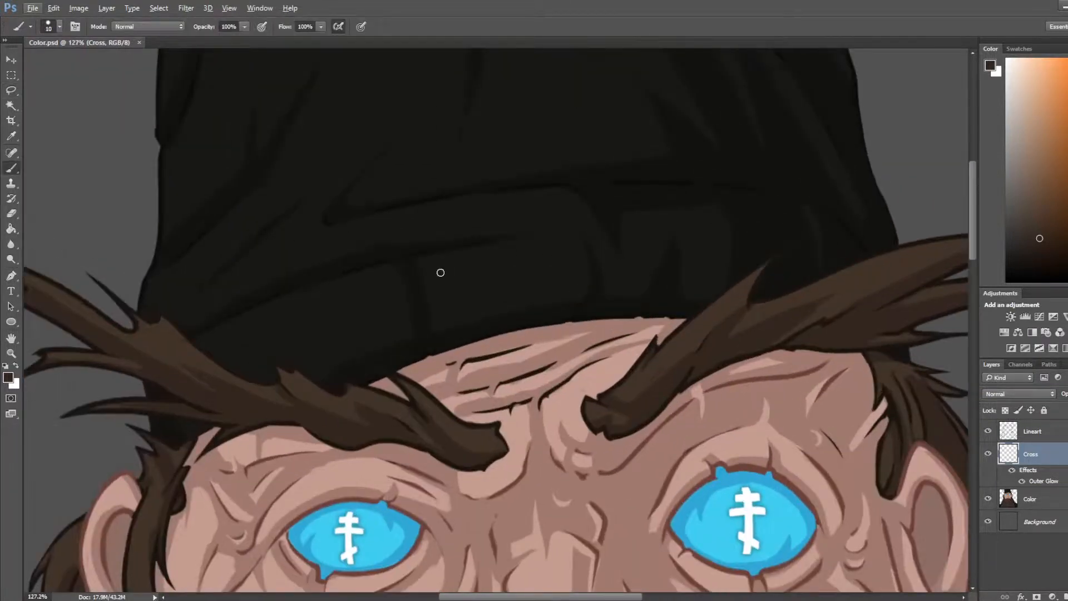
drag(414, 349, 448, 337)
key(ctrl+z)
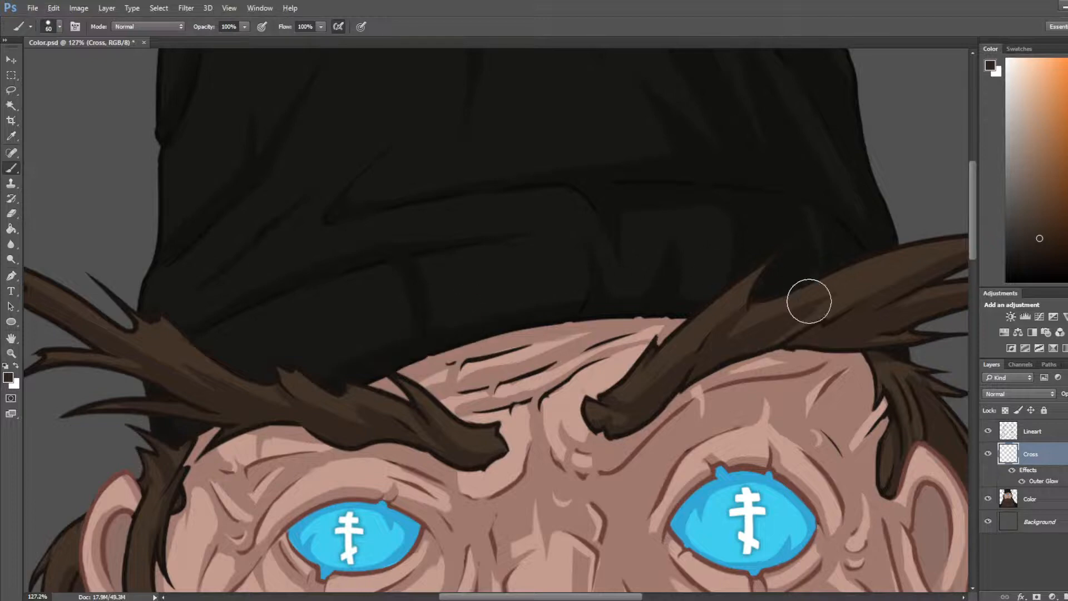
Step: Sample near-black tones from the hat and recolor the fold lines above the brim on the Lineart layer with the 60 px brush
key(alt+bracketright)
key(i)
click(556, 182)
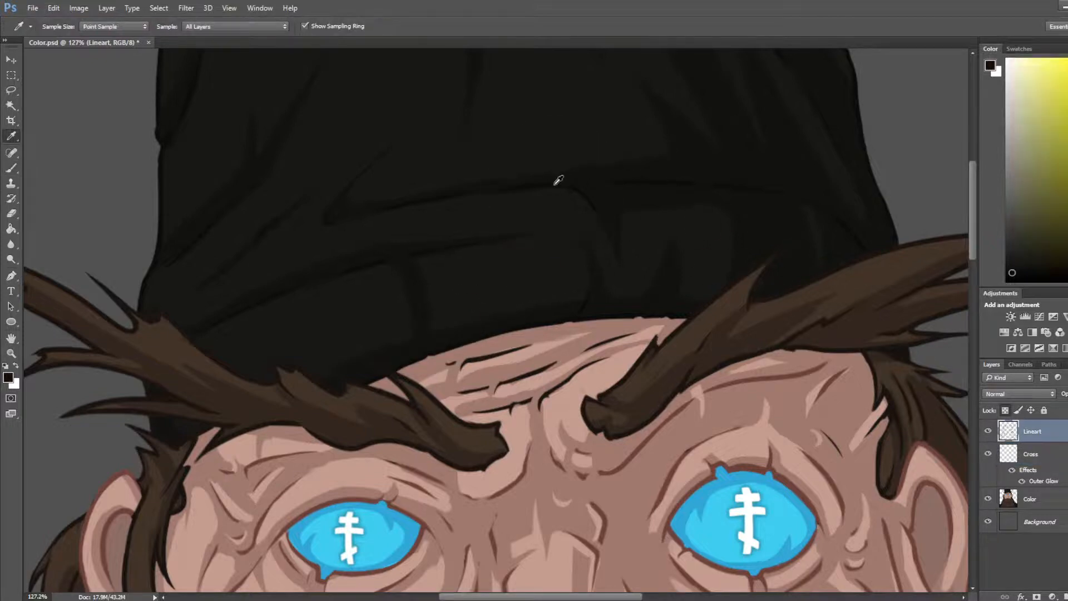
key(b)
key(alt+bracketleft)
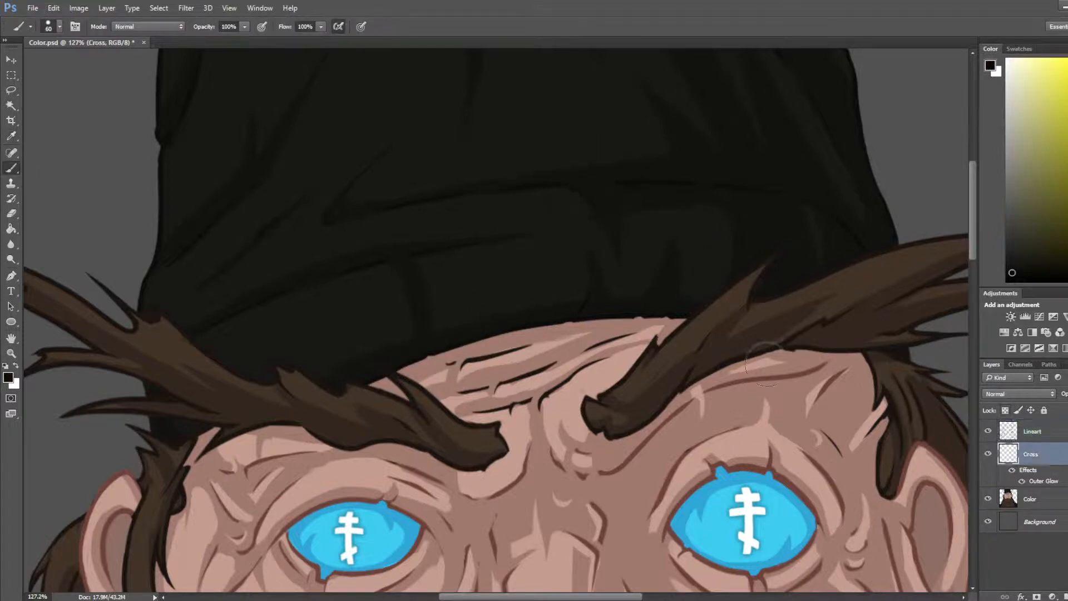
key(i)
click(508, 203)
key(b)
key(alt+bracketright)
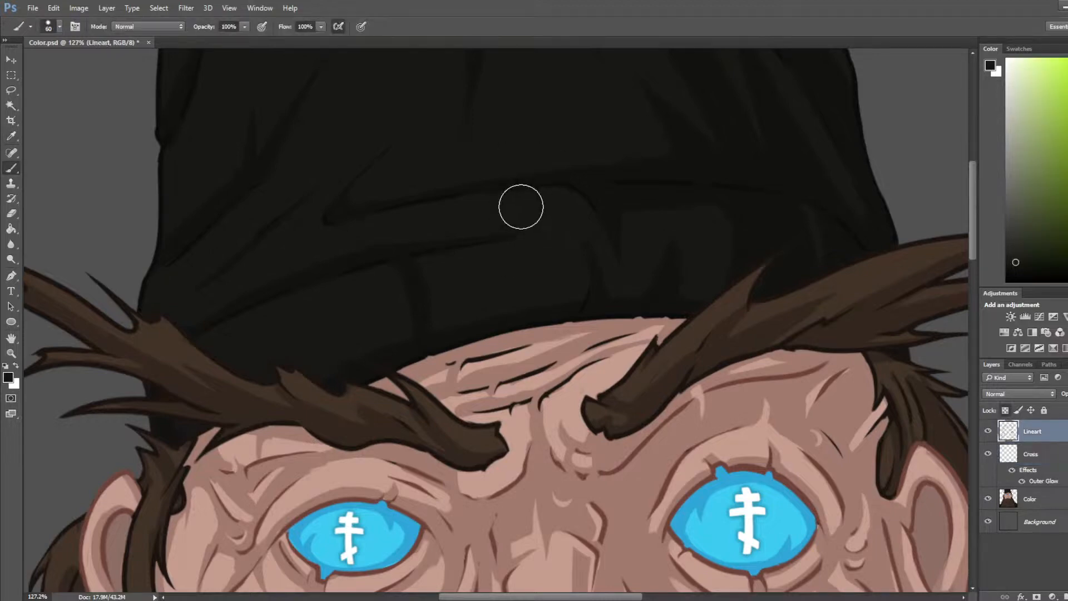
Step: Retouch the hat's fold shadows on the Color layer with a sampled near-black tone, reducing the brush to 25 px
click(1034, 501)
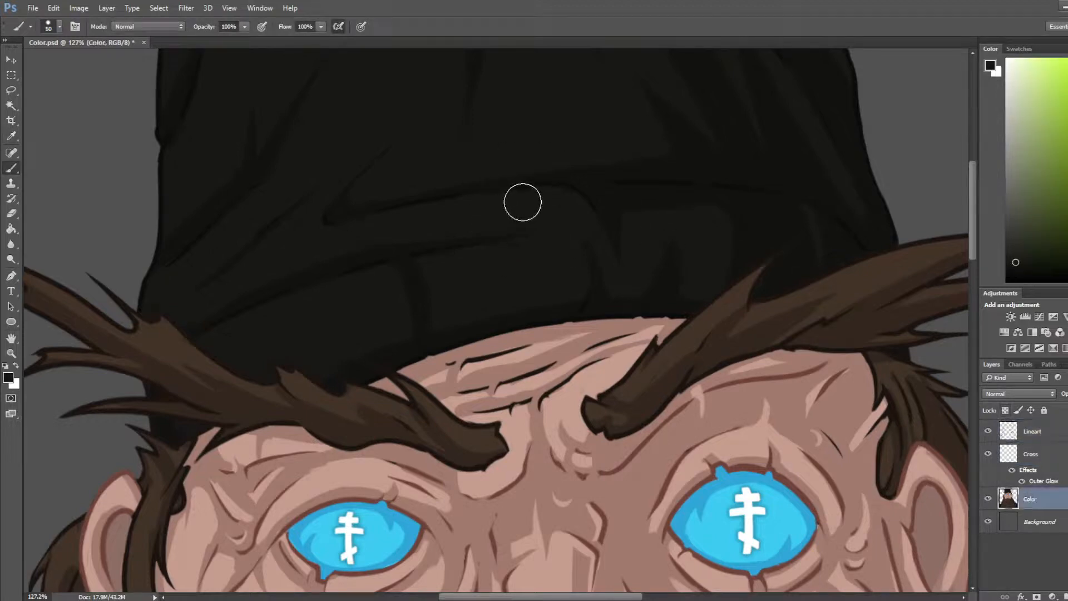
key(bracketleft)
key(bracketleft)
key(bracketleft)
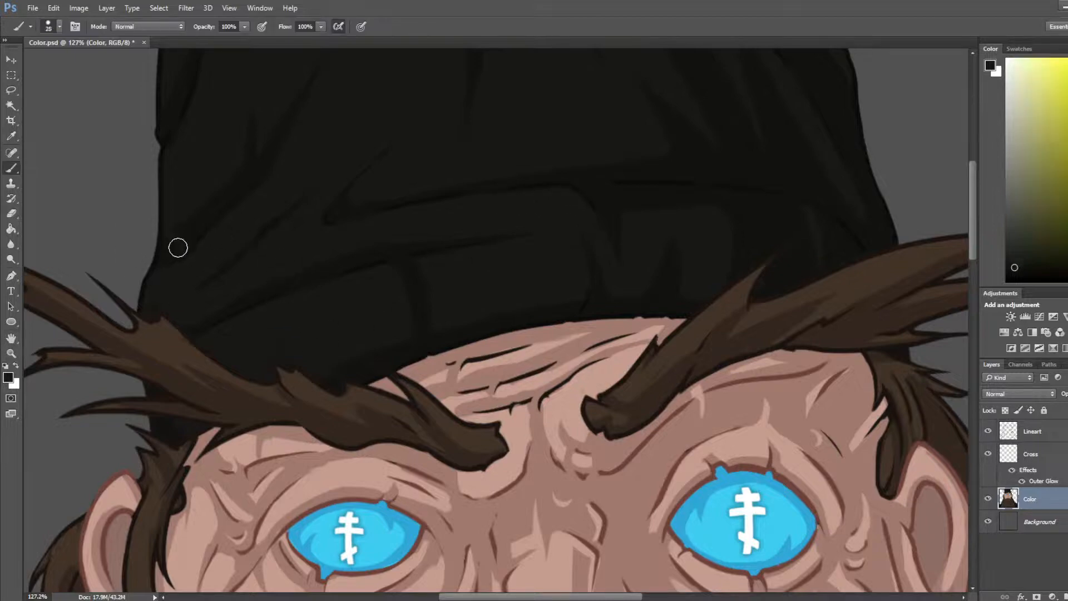
Step: Refine the small fold shadows along the hat's brim with a much smaller brush, alternating sampled base and shadow tones
key(bracketleft)
key(bracketleft)
key(bracketleft)
key(bracketleft)
alt+click(388, 268)
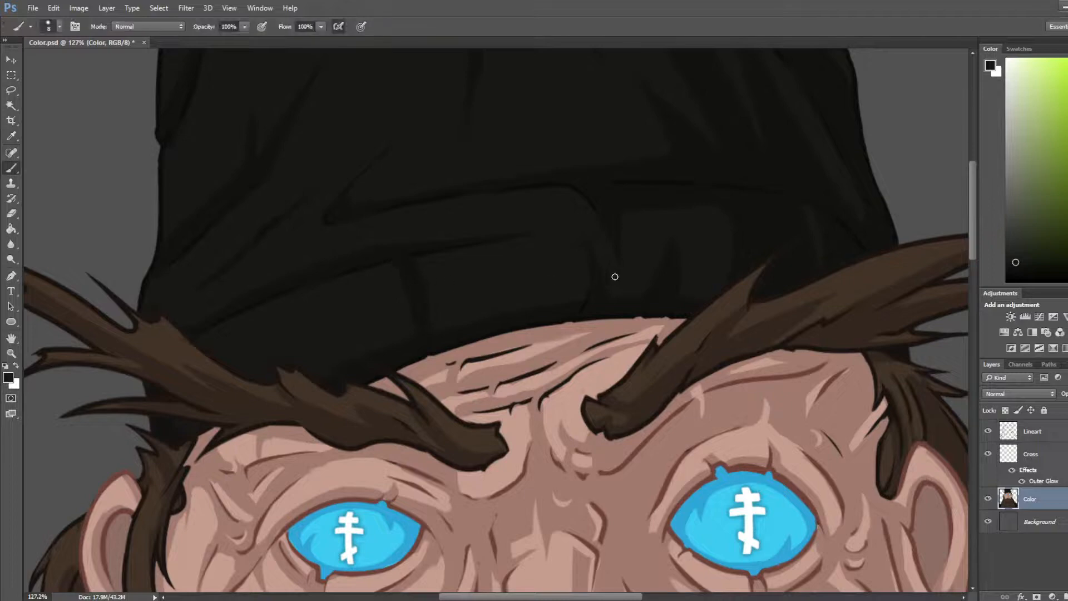
key(i)
click(667, 284)
key(b)
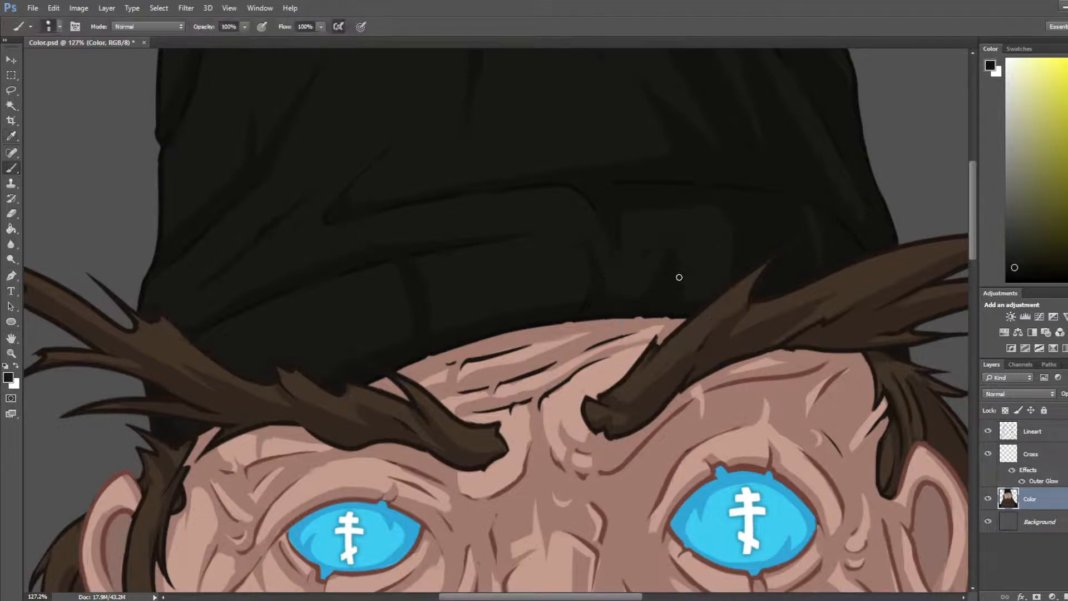
alt+click(644, 289)
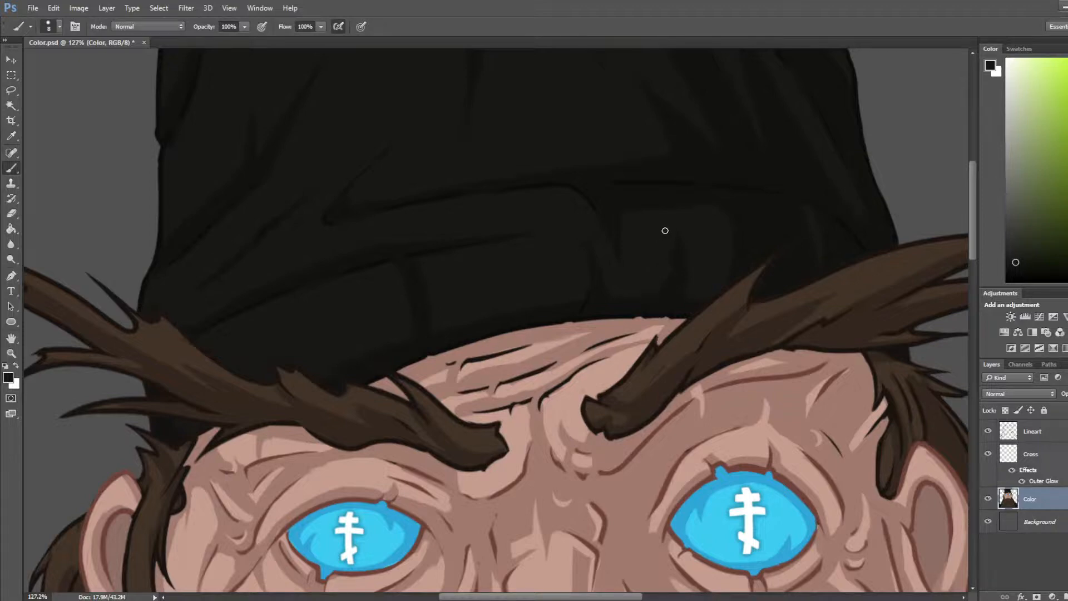
drag(782, 200, 705, 257)
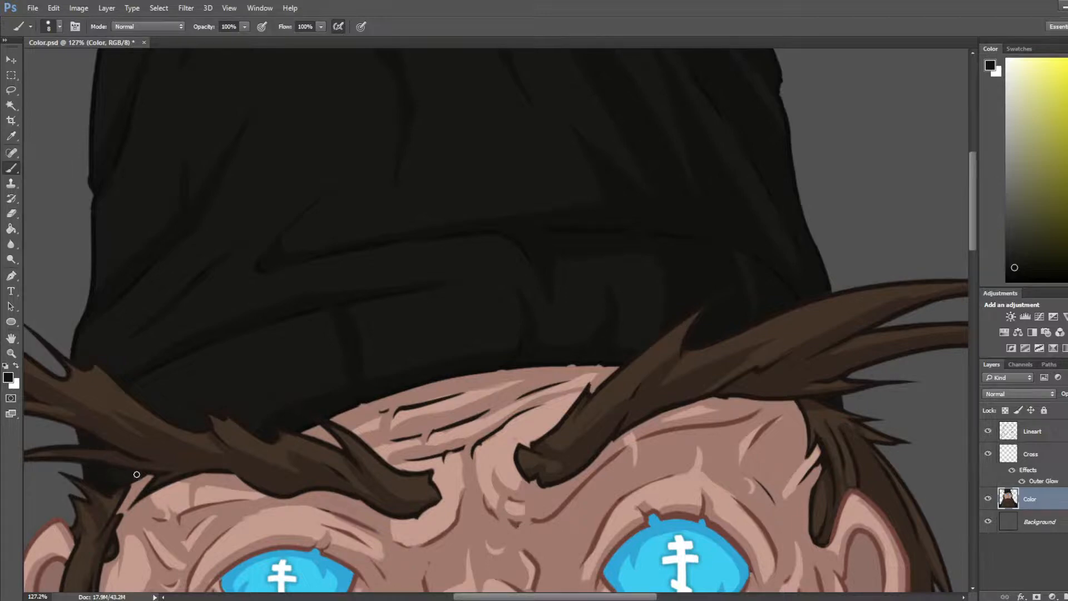
scroll(154, 583, down, 6)
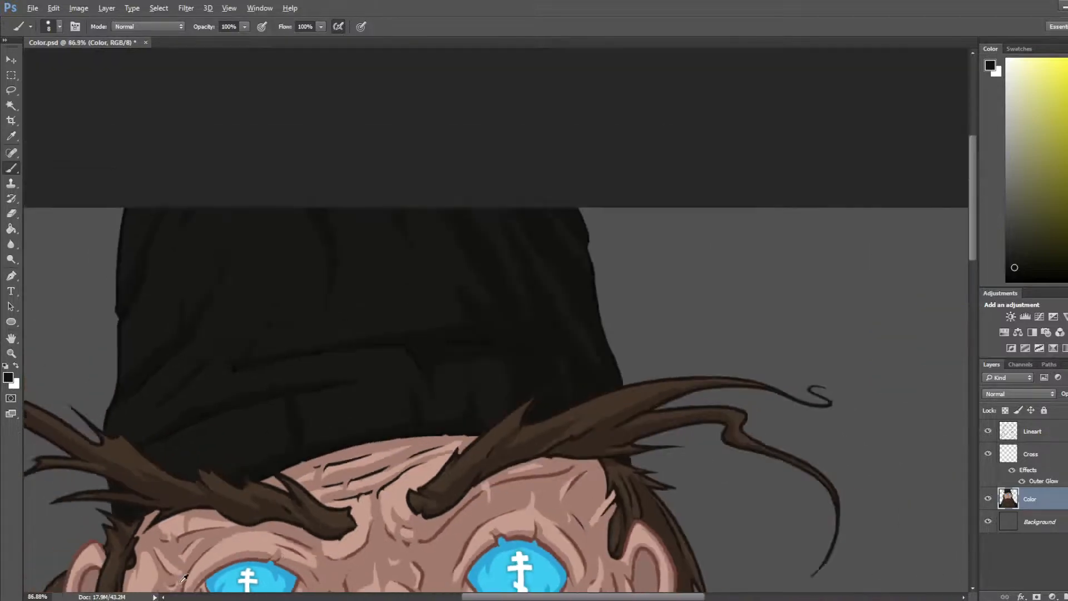
Step: Save the document with the retouched hat shading
drag(267, 450, 443, 204)
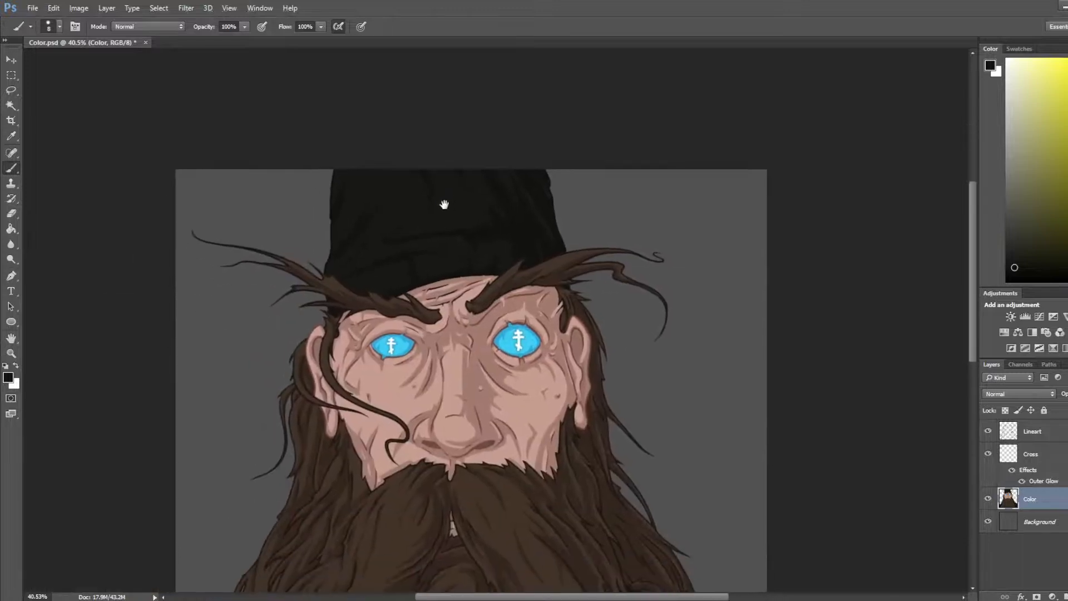
drag(409, 288, 414, 172)
key(ctrl+s)
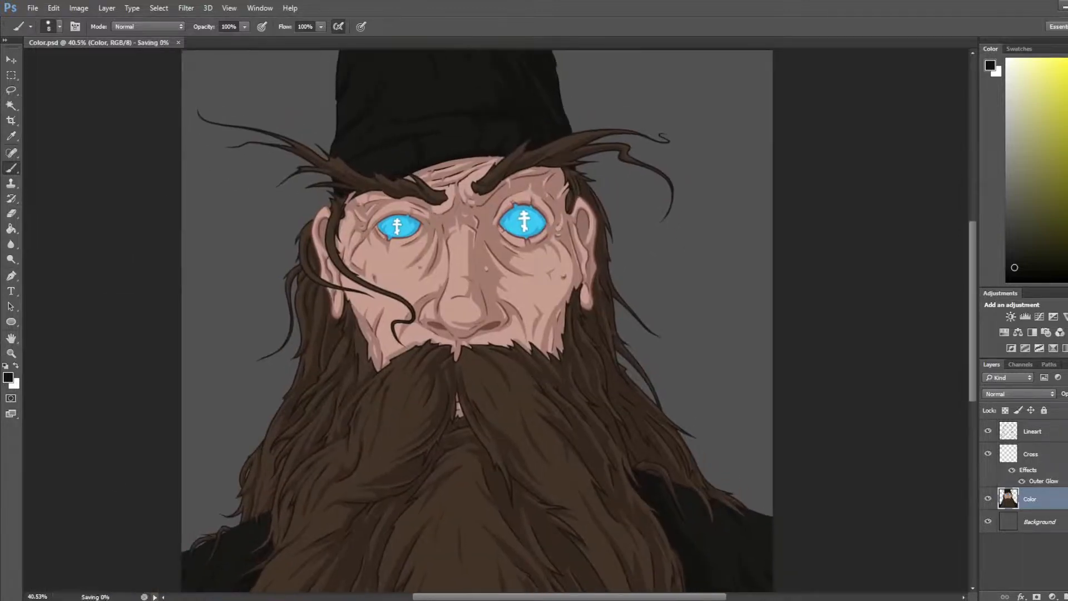
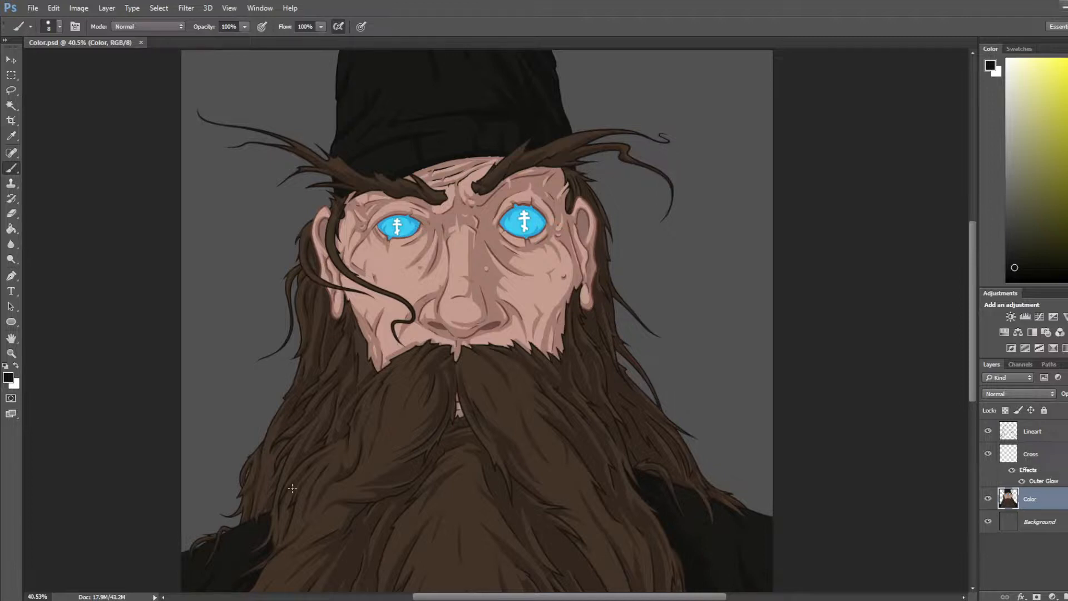
Step: Draw a freehand selection around the cross in the portrait's left-hand eye
scroll(405, 221, up, 10)
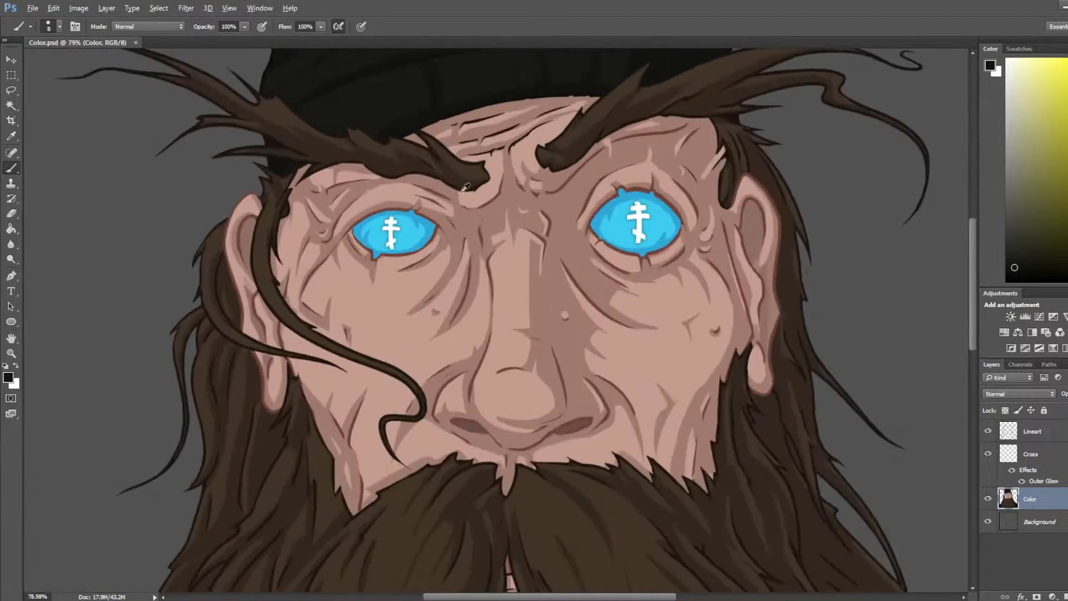
drag(450, 239, 399, 228)
scroll(399, 228, down, 3)
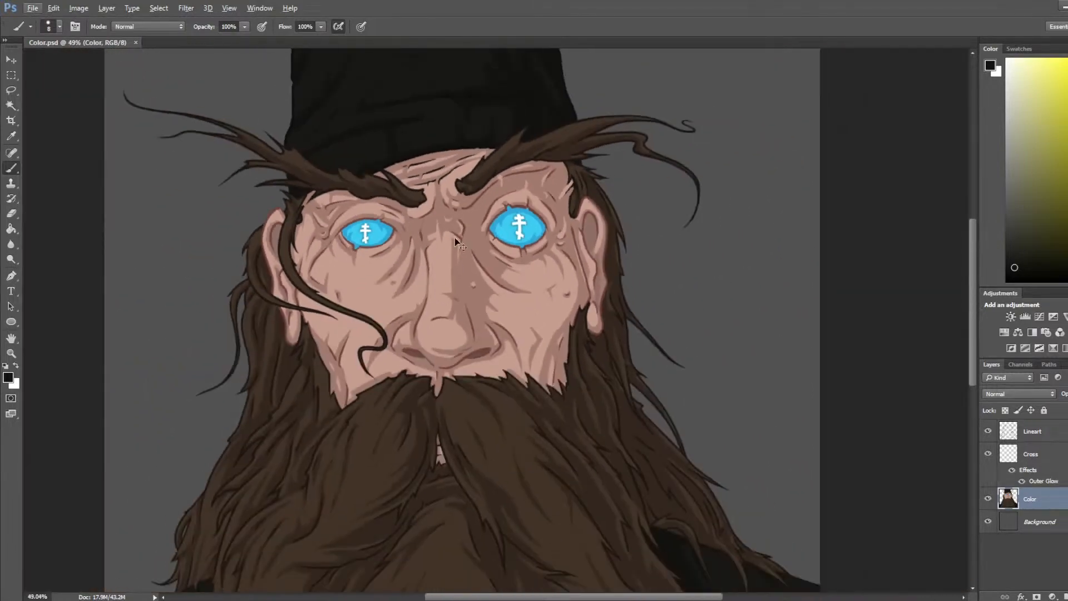
scroll(461, 243, down, 1)
scroll(445, 222, up, 3)
scroll(445, 223, up, 2)
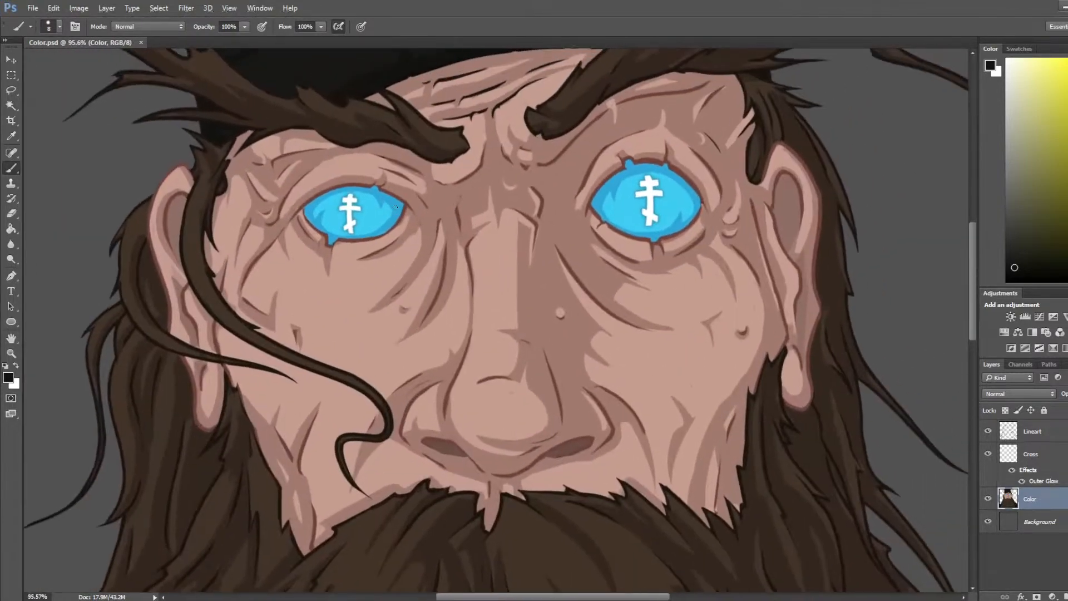
key(m)
drag(328, 179, 382, 251)
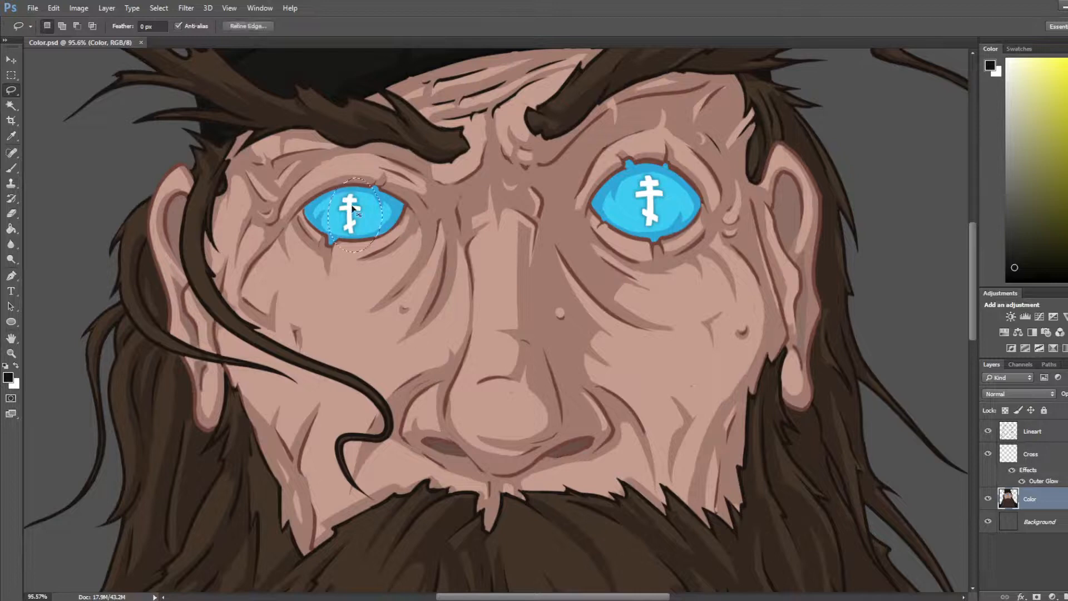
key(ctrl+t)
drag(377, 186, 386, 171)
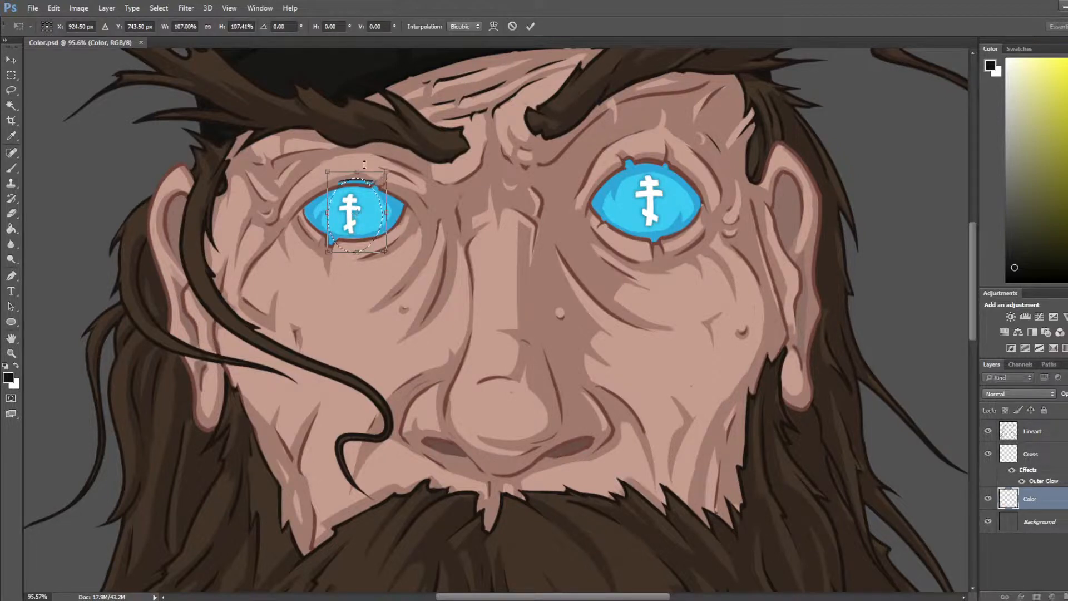
key(Return)
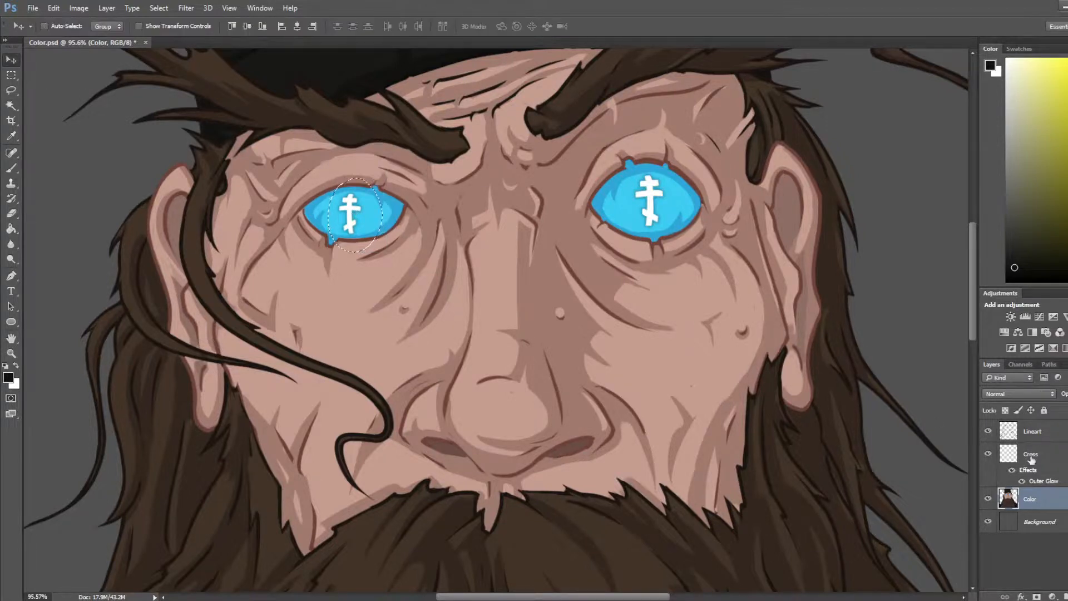
Step: Enlarge the selected cross on the Cross layer to about 116% and center it within the left-hand eye
click(1036, 463)
key(ctrl+t)
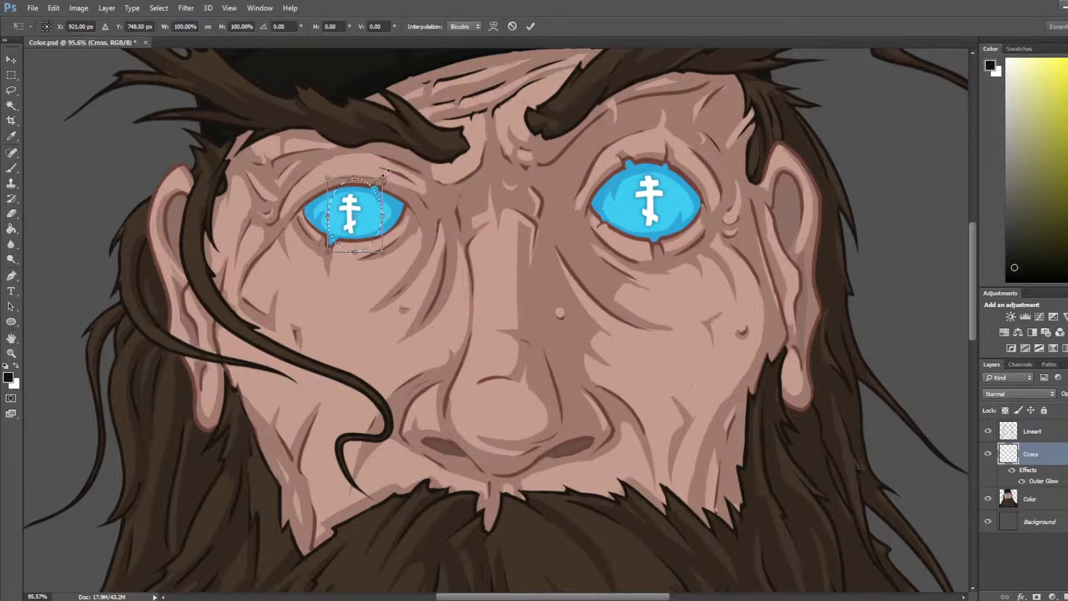
drag(387, 170, 402, 153)
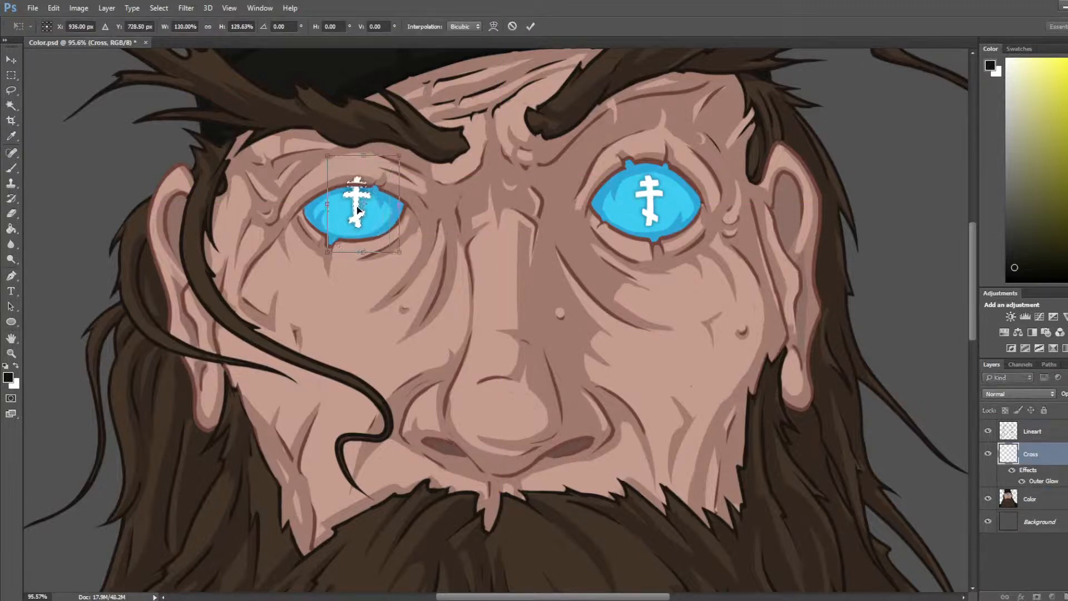
drag(355, 208, 351, 214)
drag(394, 157, 390, 163)
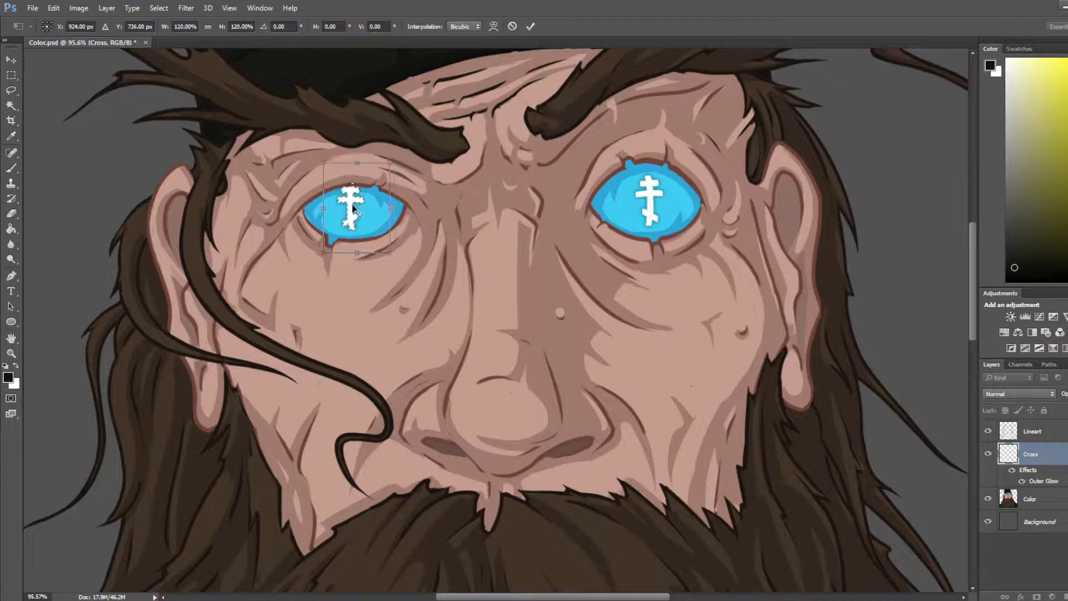
drag(354, 211, 364, 216)
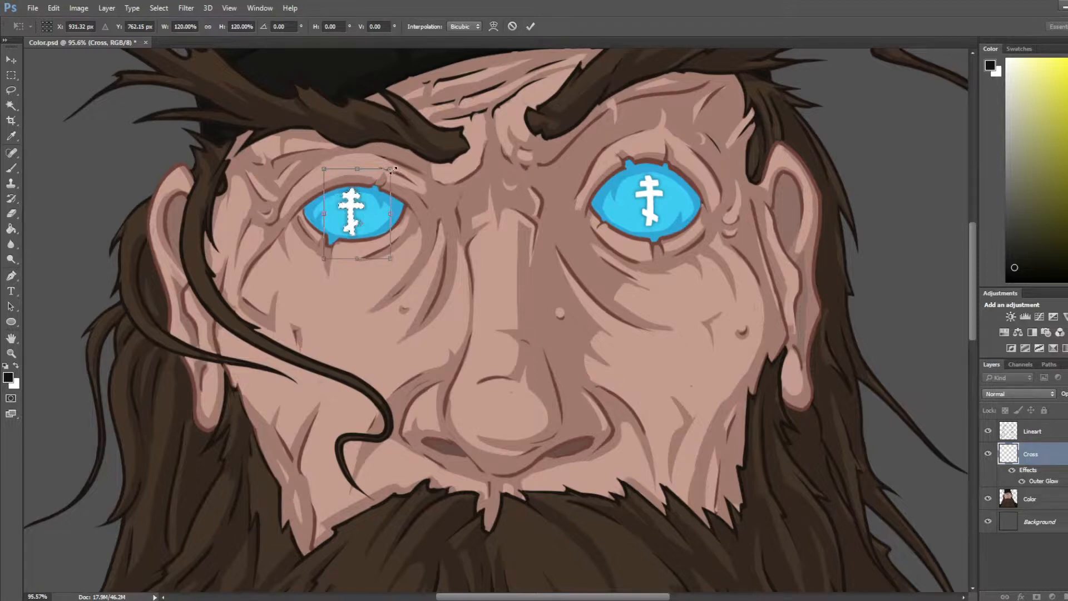
drag(390, 169, 389, 173)
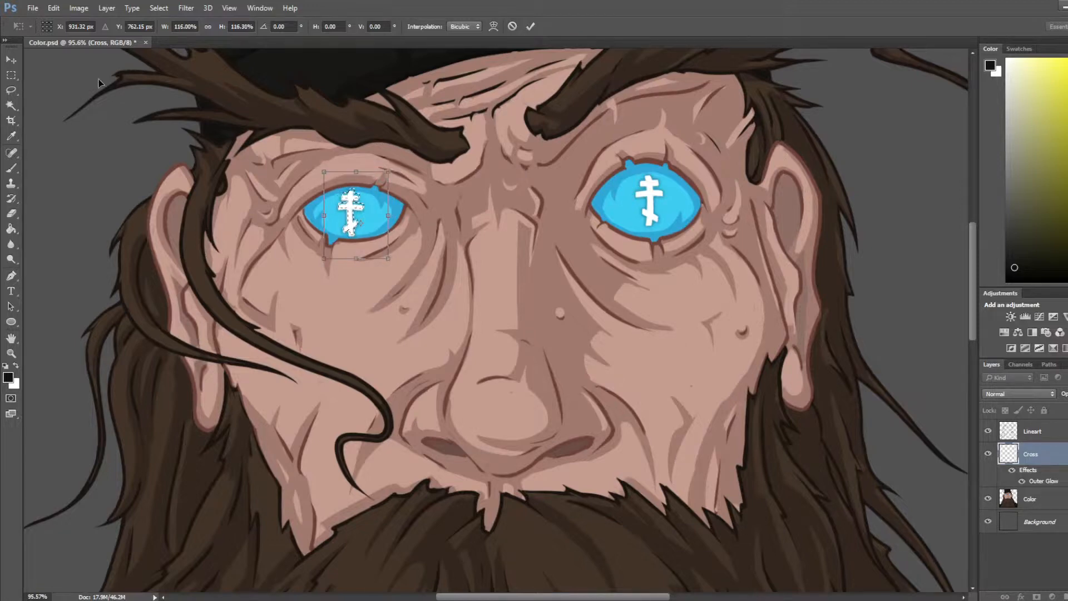
key(Return)
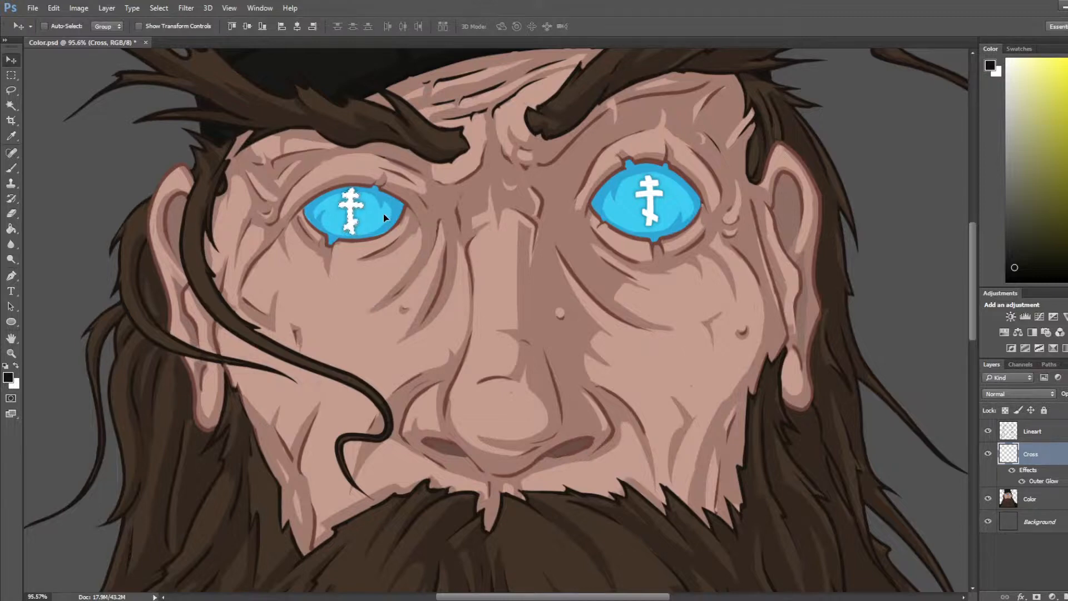
Step: Deselect the enlarged cross, compare both eyes at different magnifications and save the document
key(l)
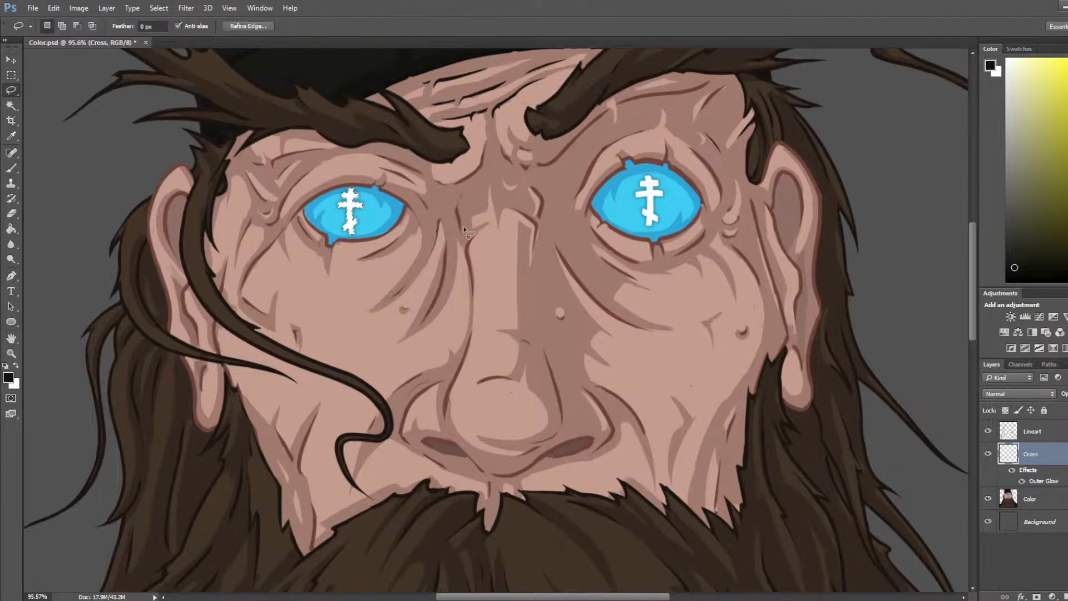
scroll(463, 226, down, 5)
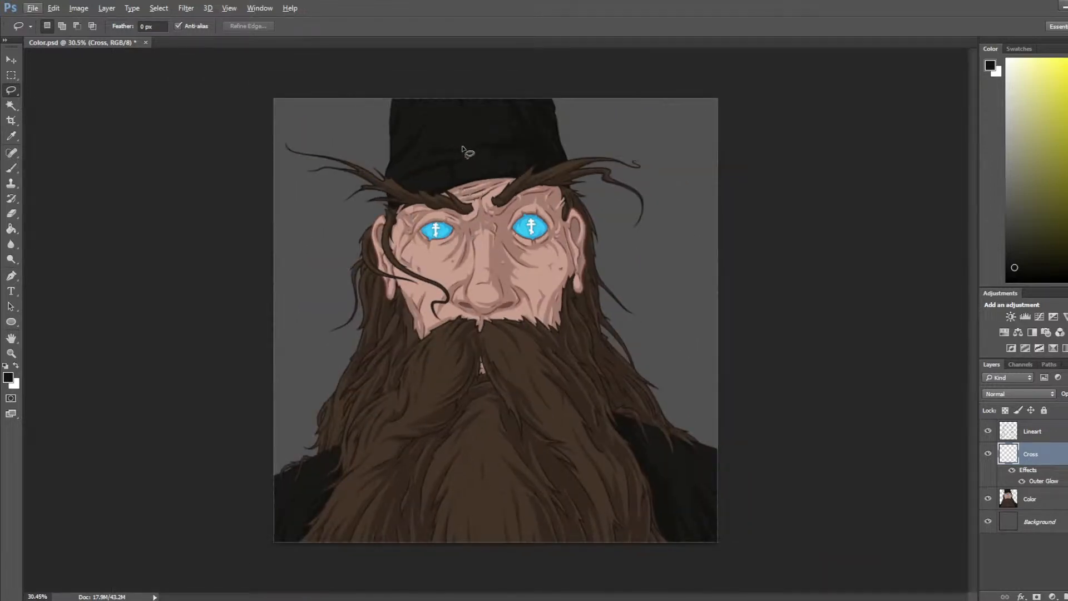
scroll(533, 225, up, 4)
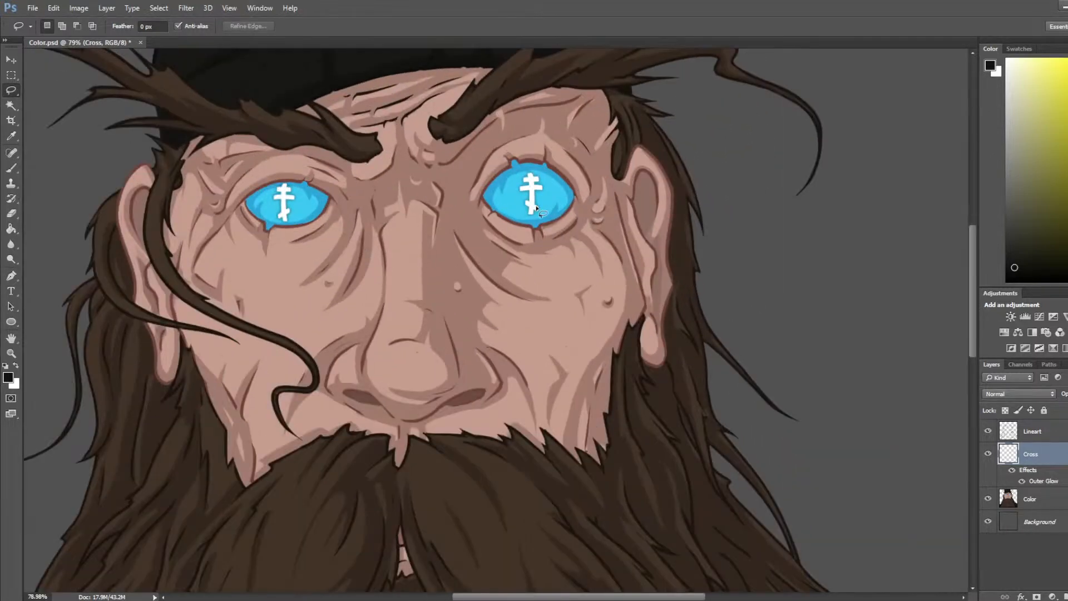
scroll(287, 162, up, 1)
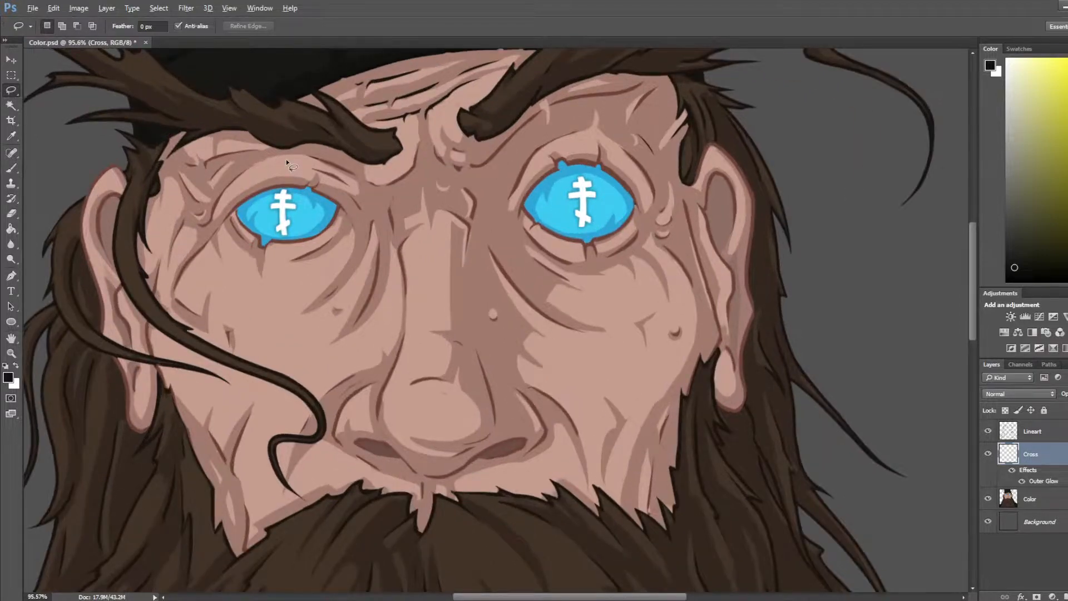
scroll(286, 159, down, 5)
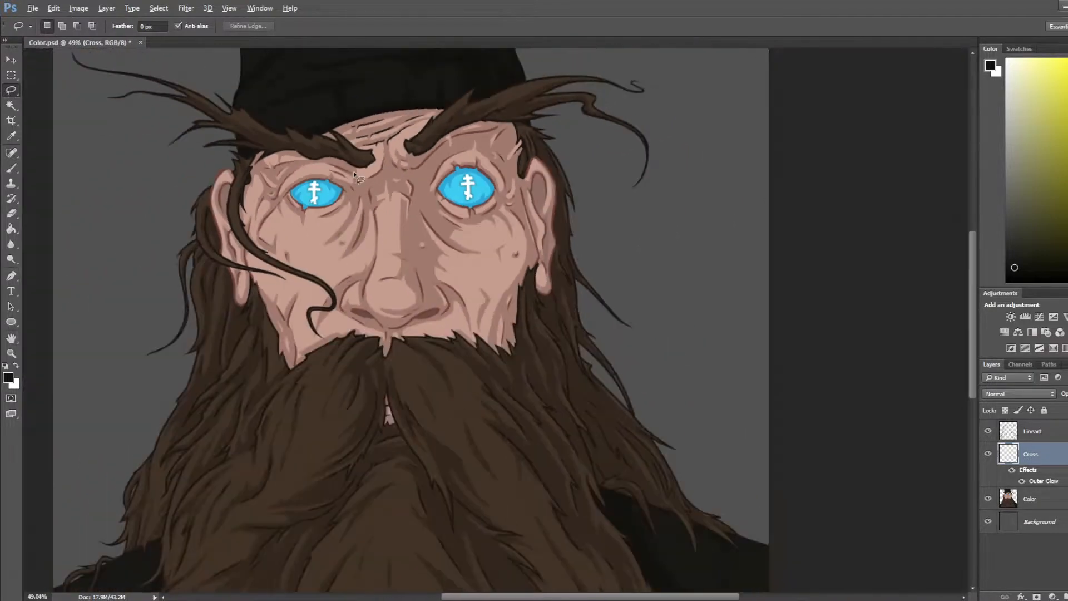
key(ctrl+s)
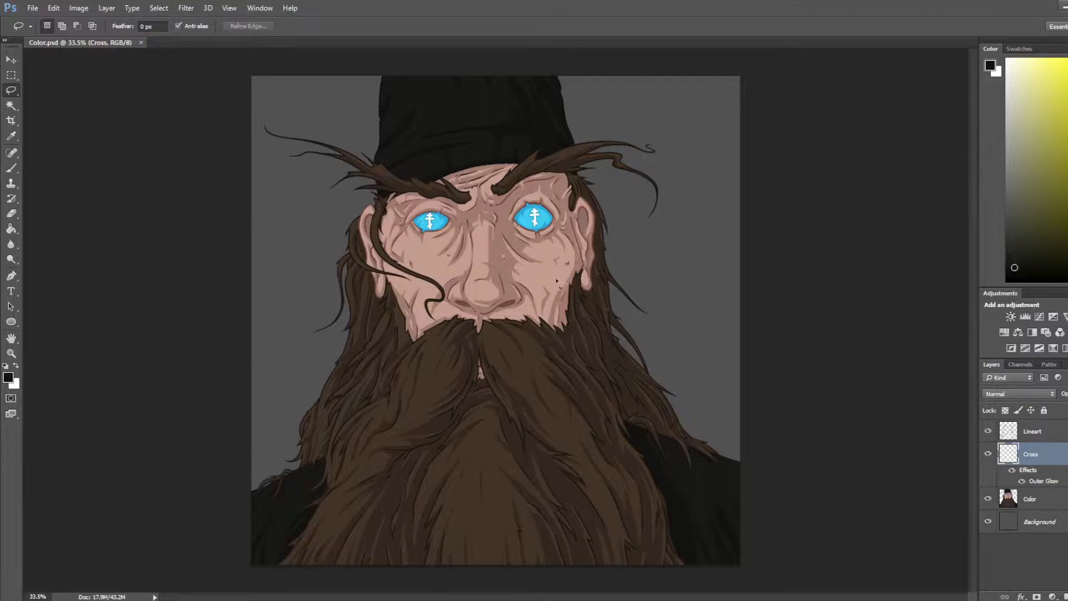
Step: Touch up the outline where the beard tips meet the right-hand shoulder with a 9 px brush and make Lineart the active layer
scroll(640, 356, up, 4)
drag(616, 220, 654, 349)
scroll(493, 171, up, 6)
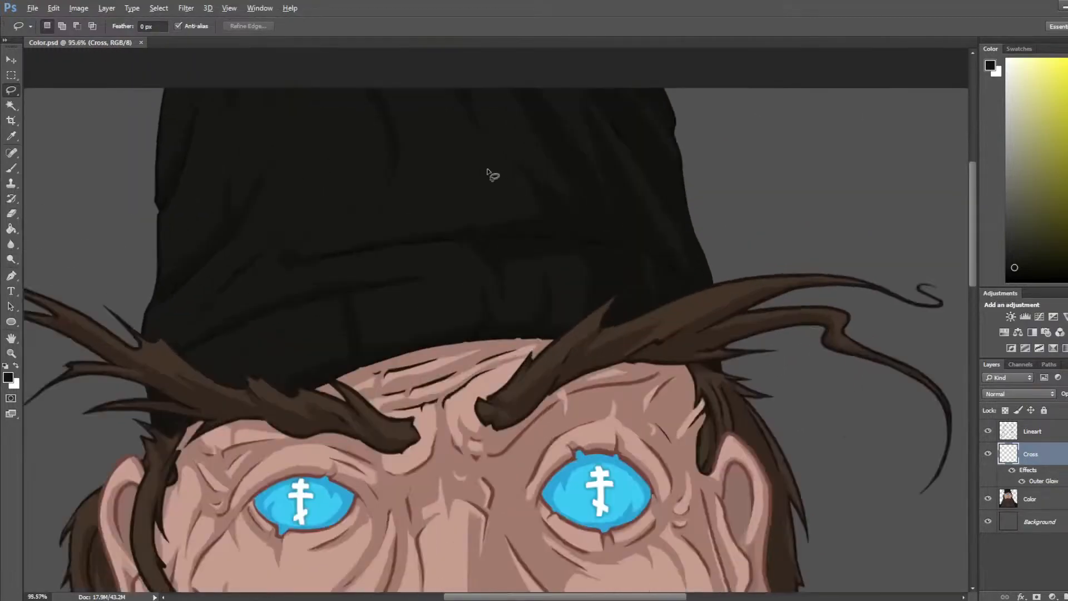
scroll(579, 293, down, 6)
drag(640, 309, 629, 210)
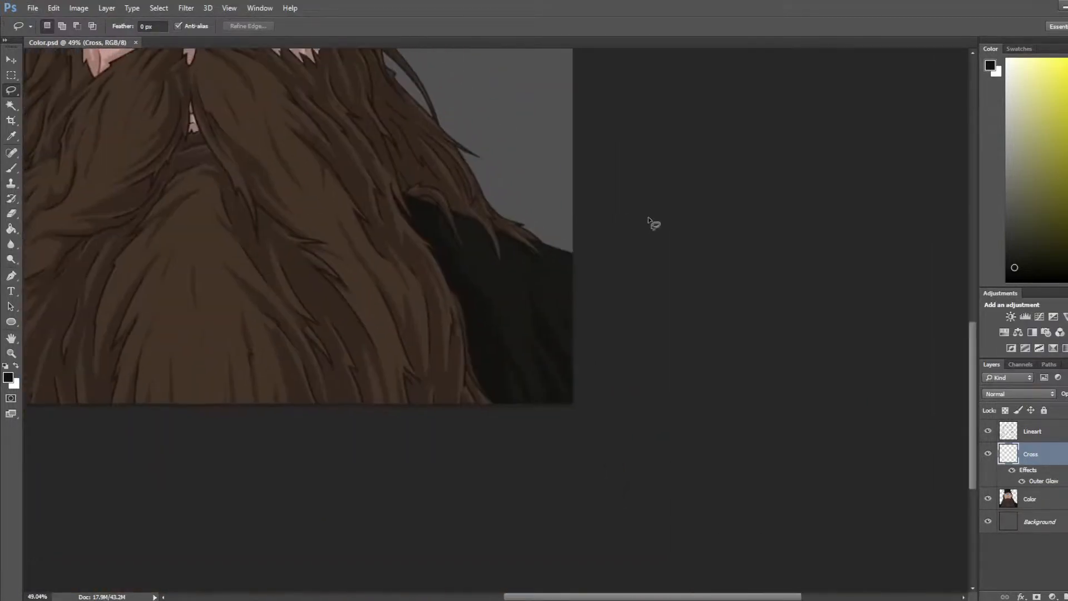
scroll(649, 218, up, 6)
key(b)
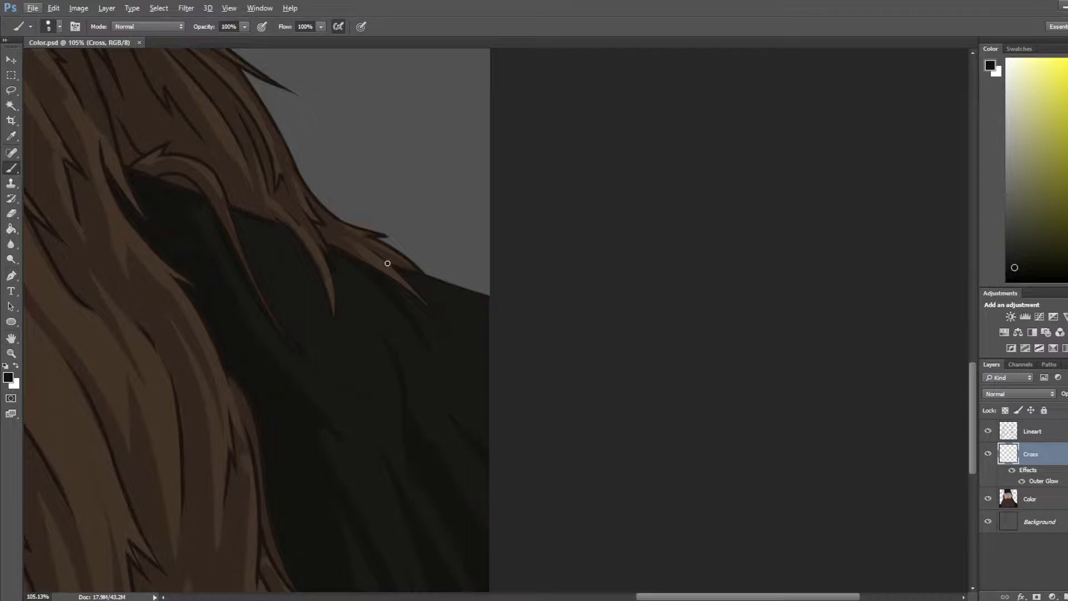
key(bracketright)
key(bracketright)
key(bracketright)
key(bracketright)
key(bracketright)
key(bracketright)
key(bracketright)
drag(400, 267, 403, 271)
click(1046, 434)
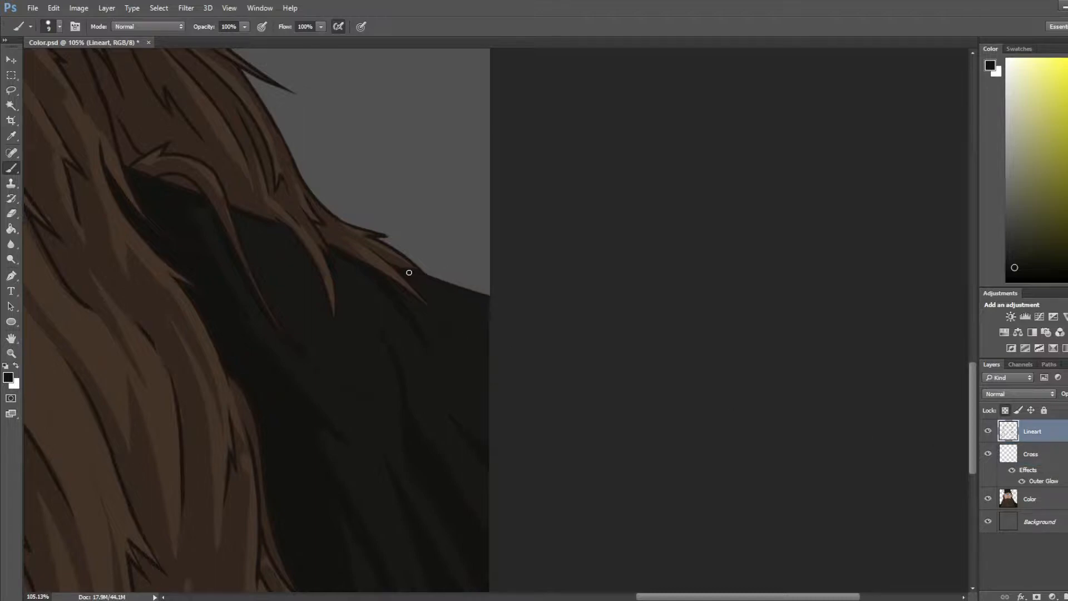
Step: Sample a near-black tone from the hat and recolor the right-hand shoulder's outline on the Lineart layer
mouse_move(256, 72)
mouse_down()
mouse_move(458, 241)
mouse_move(556, 473)
mouse_up()
mouse_move(400, 101)
mouse_down()
mouse_move(463, 408)
mouse_move(466, 484)
mouse_up()
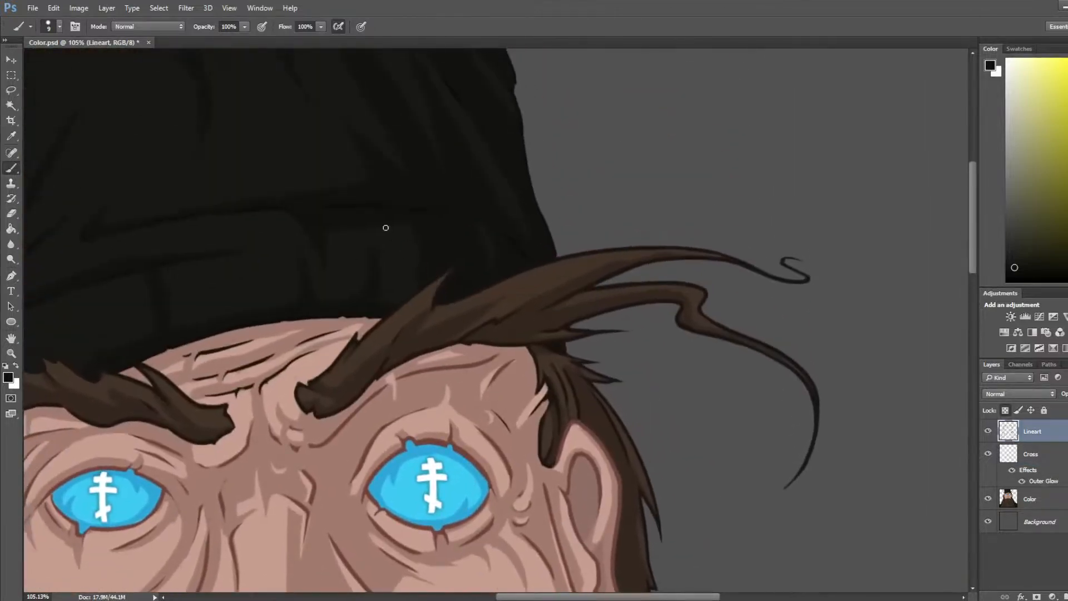
key(i)
click(367, 205)
drag(556, 390, 334, 106)
drag(667, 437, 427, 156)
drag(662, 547, 462, 112)
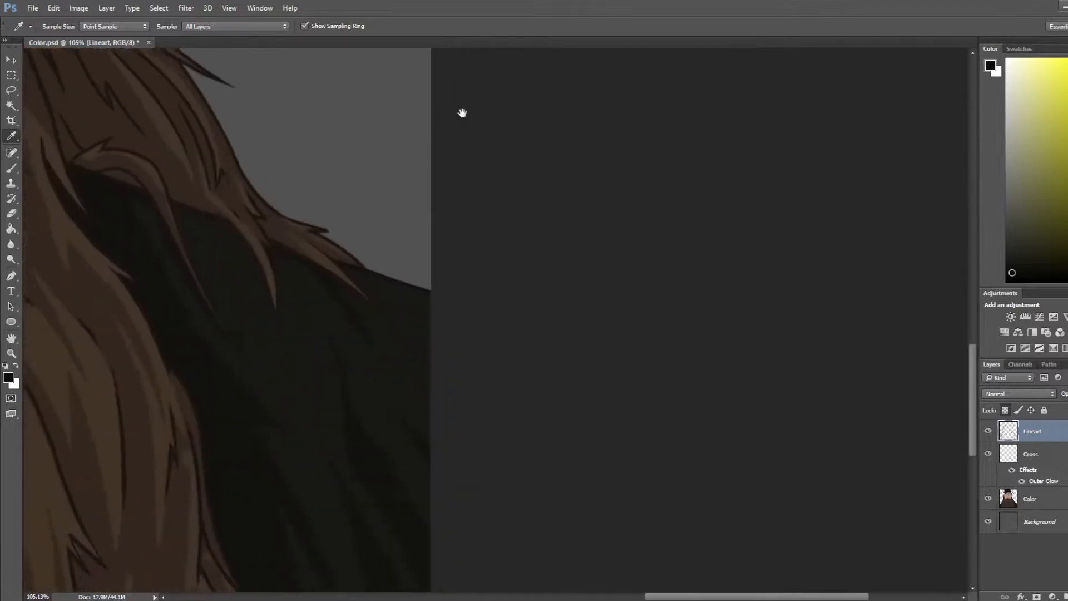
drag(444, 267, 473, 265)
key(b)
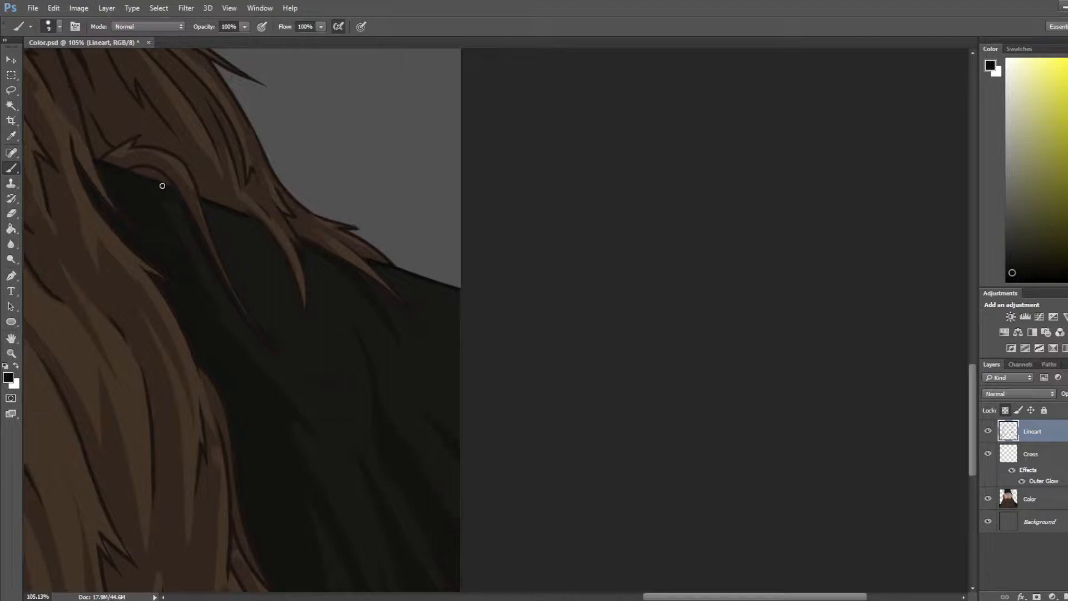
Step: Recolor the coat's fold lines below the right-hand shoulder with a dark tone sampled from the coat, using a 150 px brush
drag(429, 489, 380, 328)
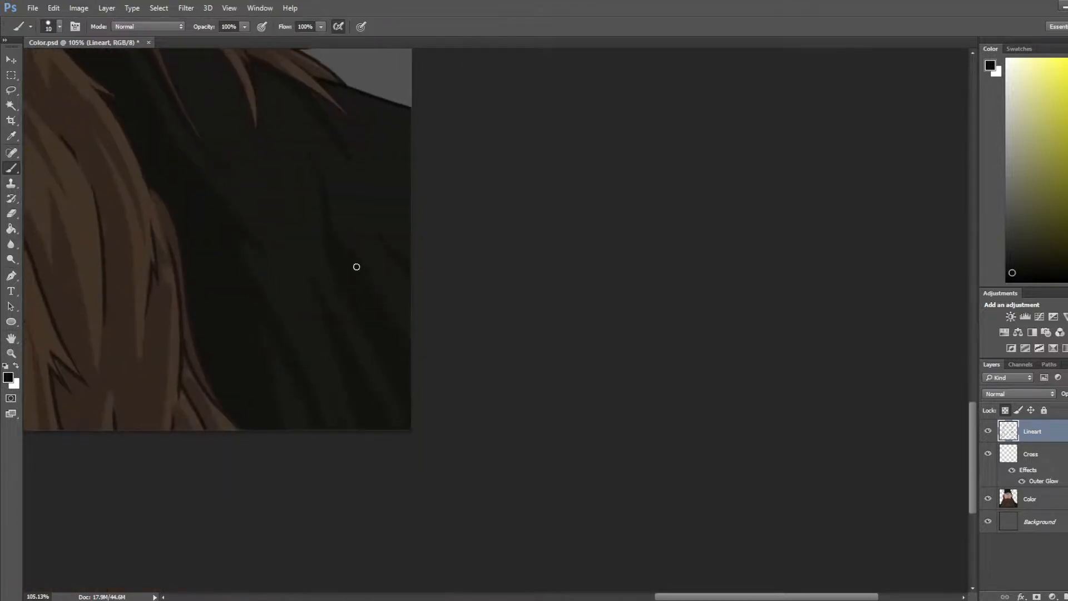
key(bracketright)
key(bracketright)
key(bracketright)
key(bracketright)
key(bracketright)
key(bracketright)
key(bracketright)
key(bracketright)
key(i)
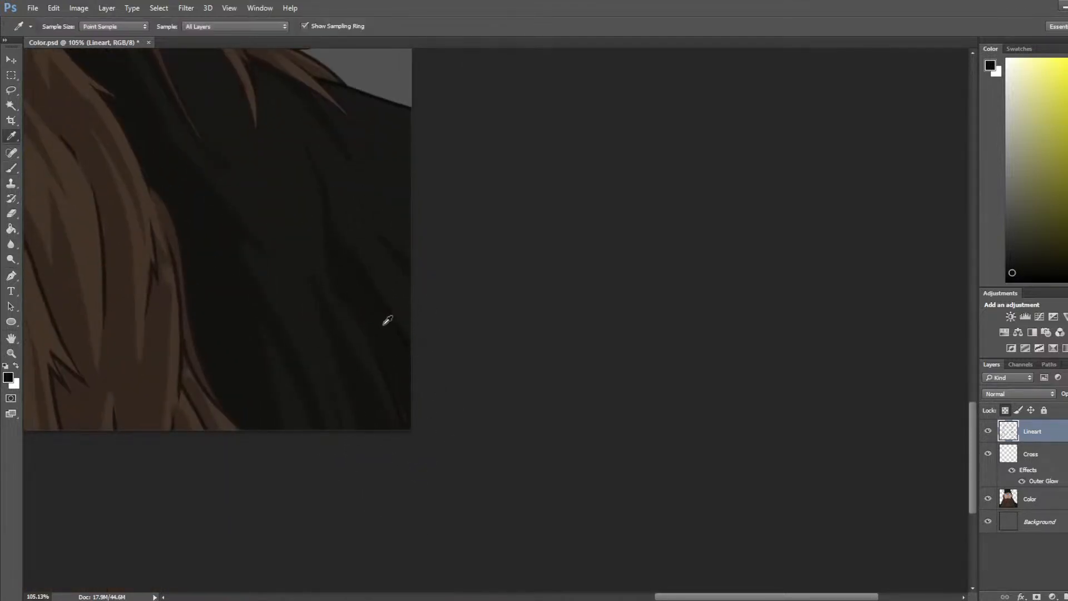
click(384, 325)
key(b)
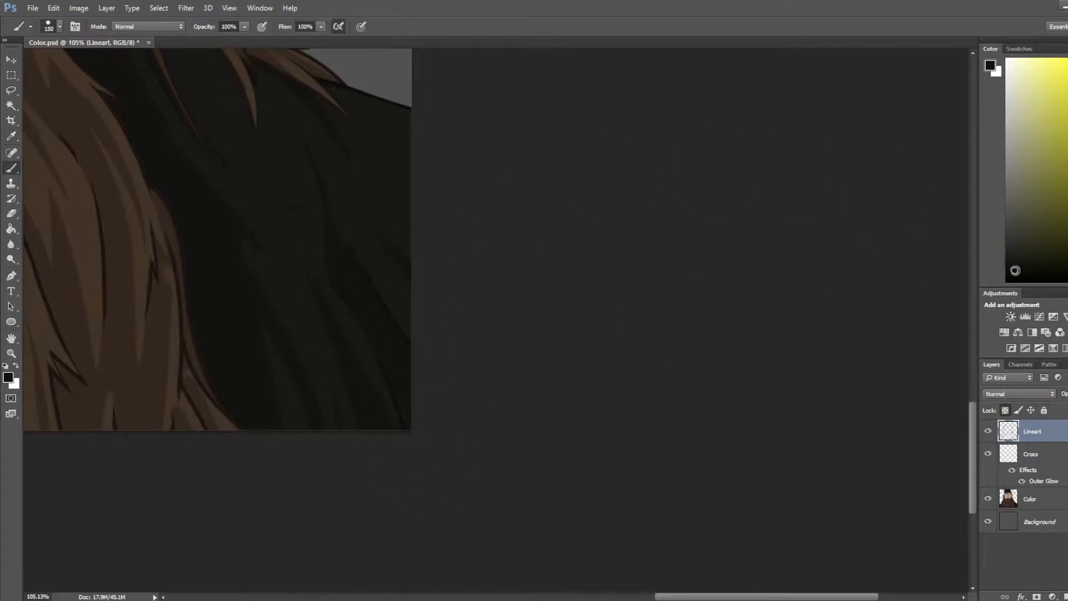
drag(392, 242, 517, 497)
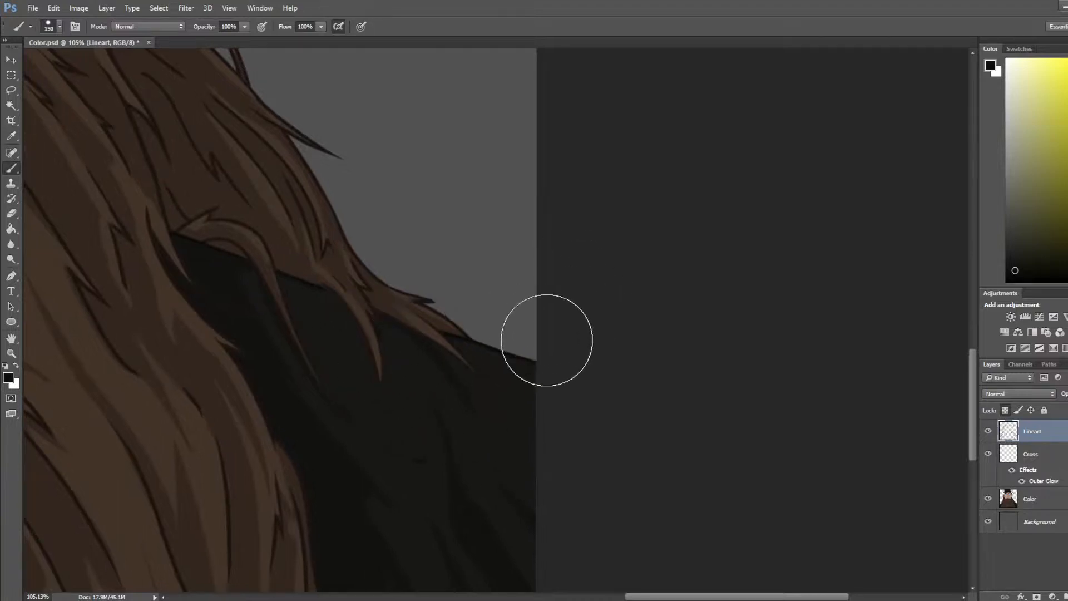
Step: Recolor the left-hand shoulder's line art with the same dark tone, reducing the brush to 50 px and below, and save as Color 2.psd
mouse_move(512, 410)
mouse_down()
mouse_move(626, 231)
mouse_move(723, 198)
mouse_move(637, 209)
mouse_up()
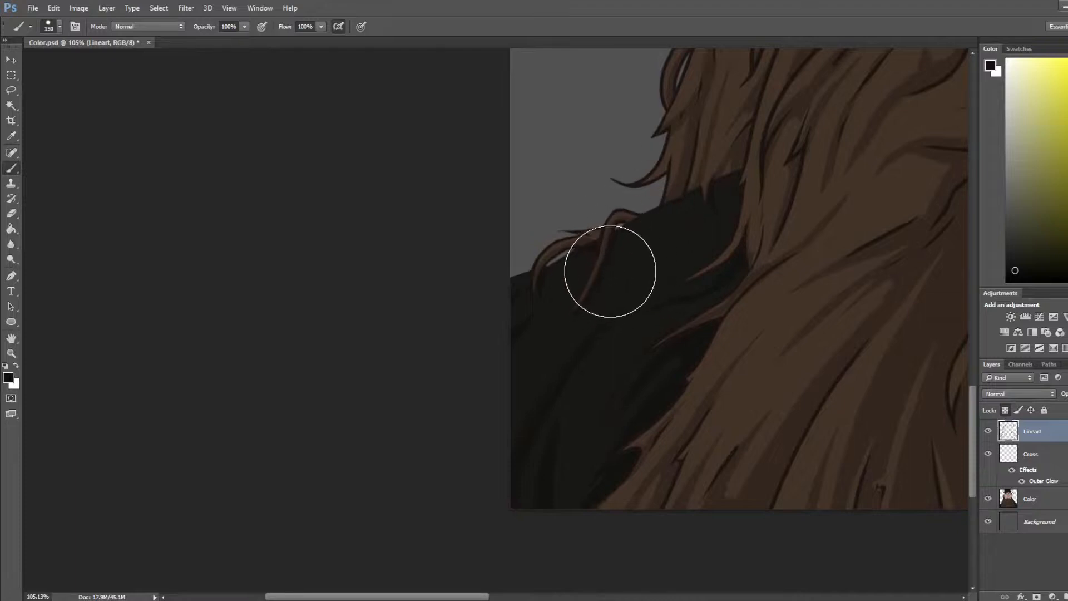
key(bracketleft)
key(bracketleft)
key(bracketleft)
key(bracketleft)
key(bracketleft)
key(bracketleft)
key(bracketleft)
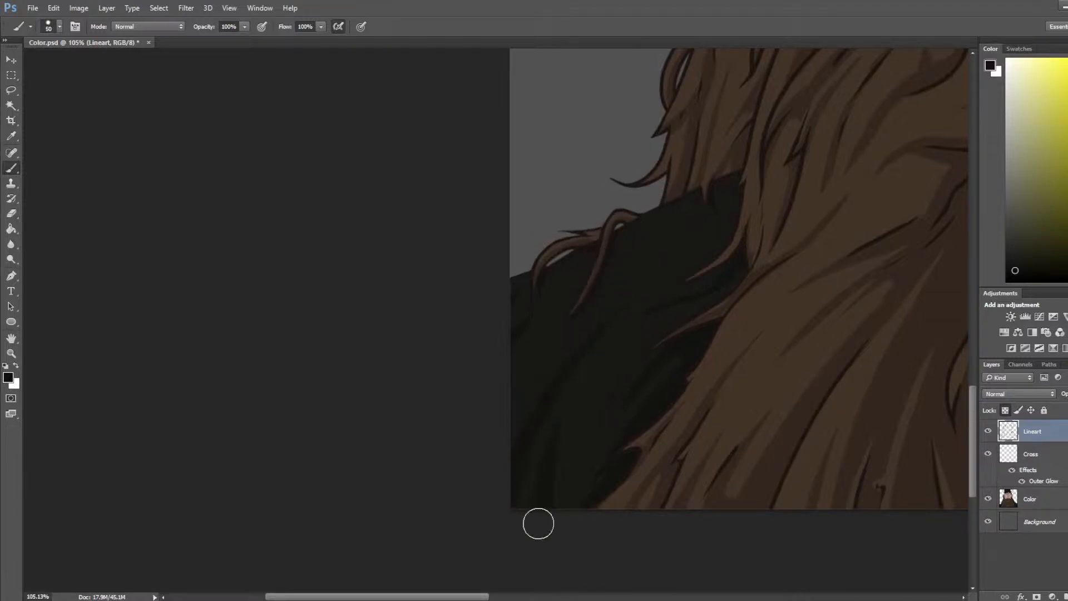
key(bracketleft)
key(bracketleft)
key(bracketleft)
scroll(389, 215, down, 15)
key(ctrl+s)
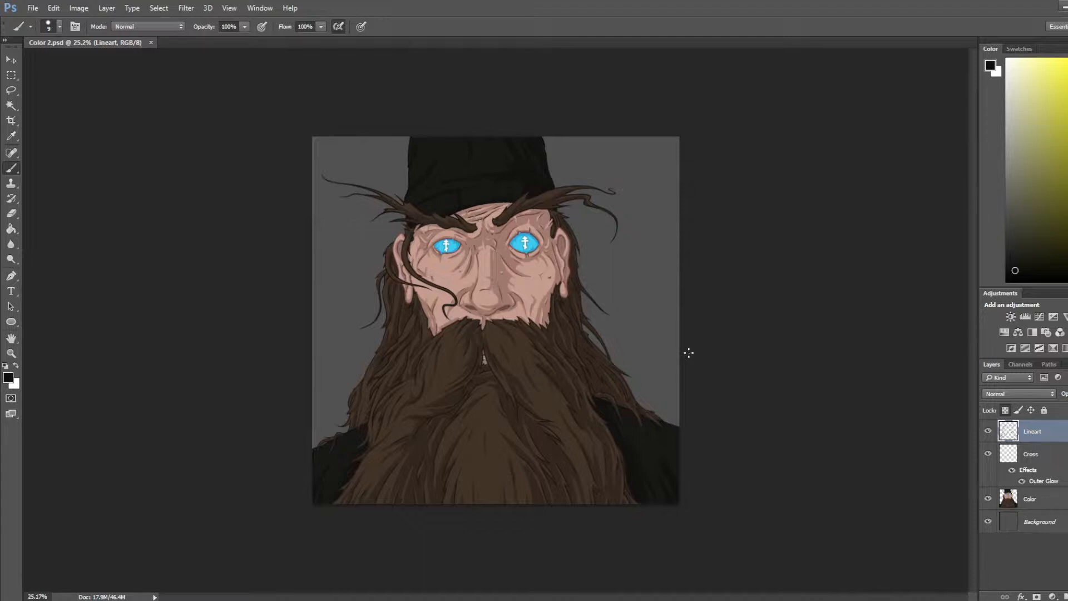
Step: Examine the whole portrait for balance by flipping the canvas horizontally back and forth at different magnifications
key(ctrl+z)
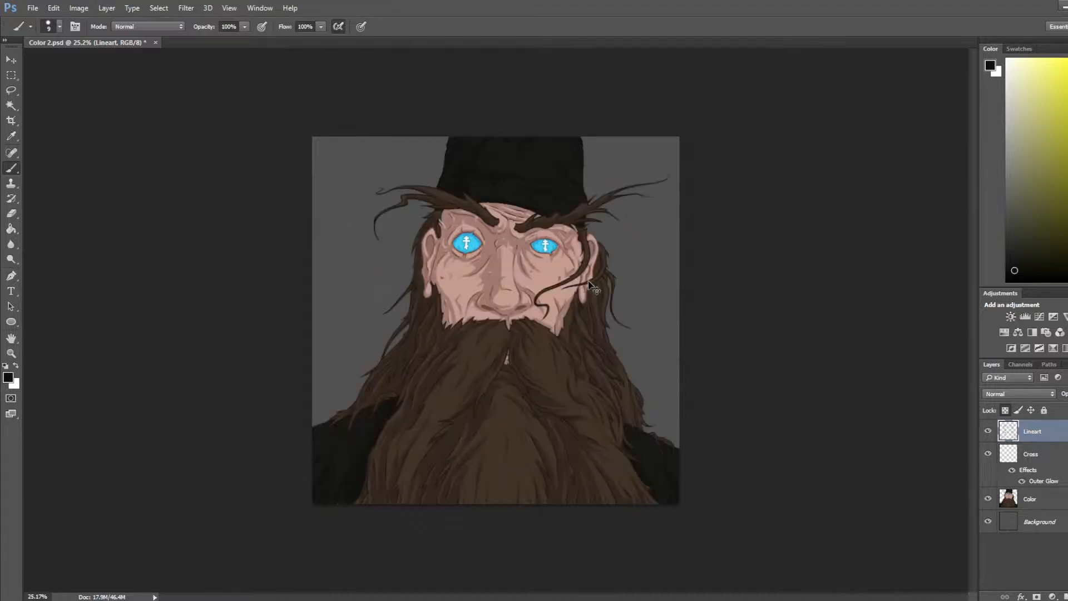
scroll(548, 81, up, 6)
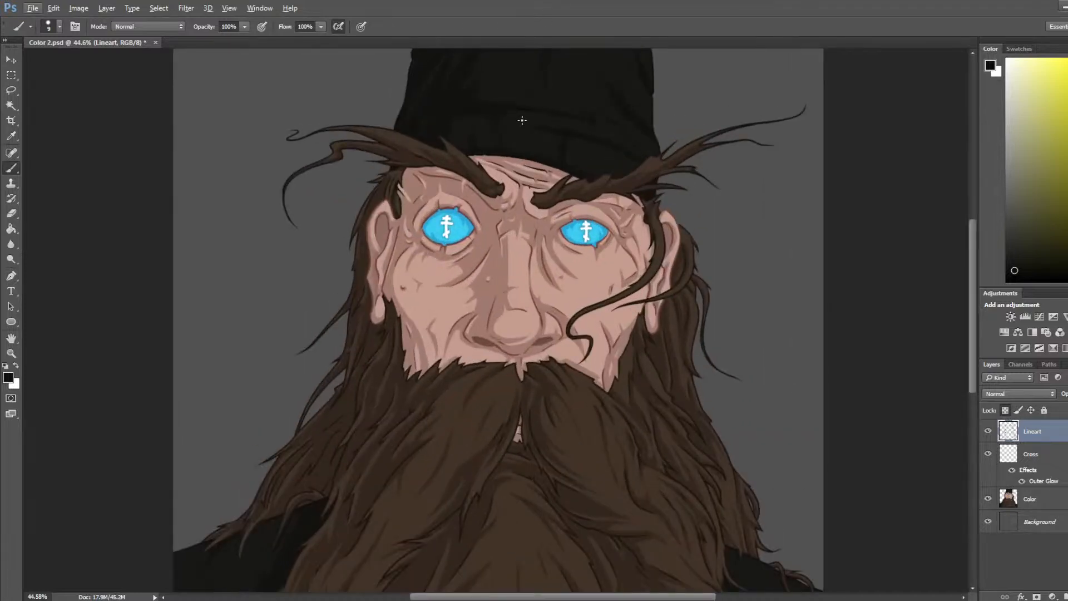
scroll(523, 120, down, 5)
key(ctrl+shift+h)
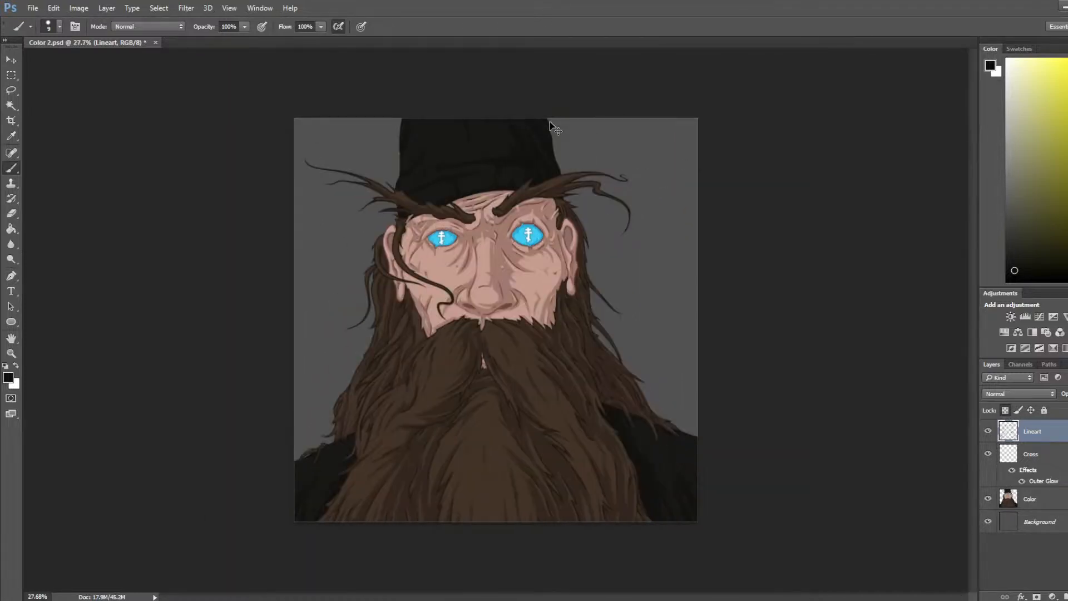
key(ctrl+shift+h)
scroll(551, 132, down, 2)
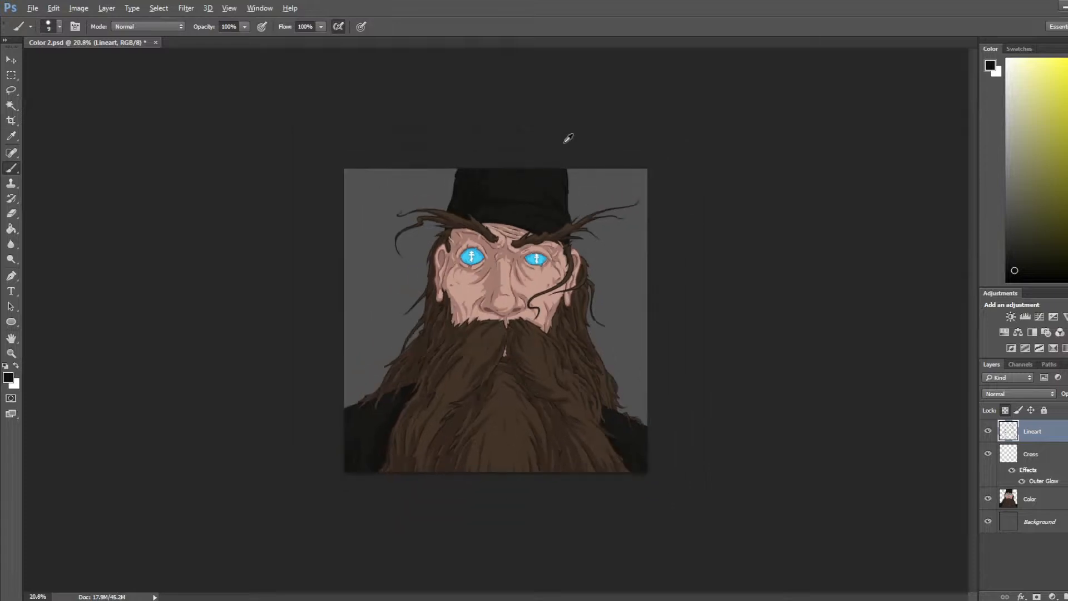
scroll(654, 181, down, 1)
key(ctrl+shift+h)
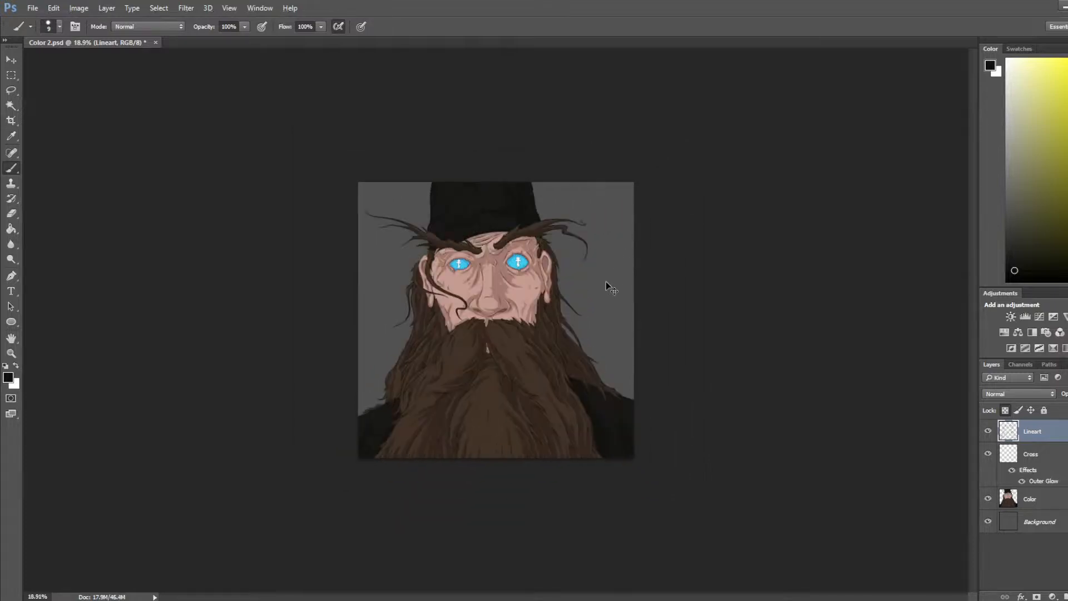
key(ctrl+shift+h)
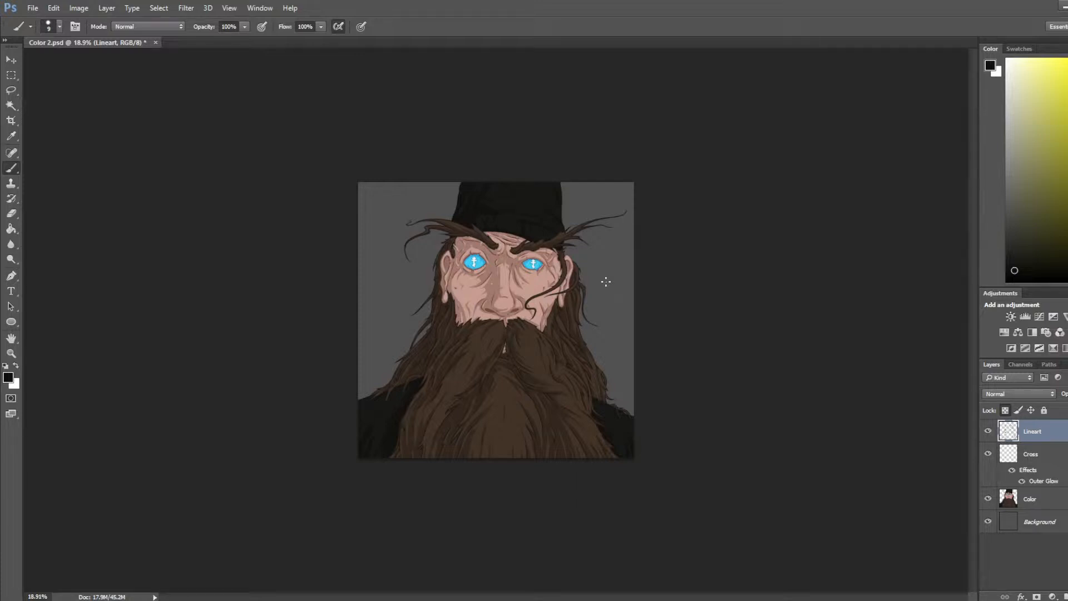
key(ctrl+shift+h)
scroll(561, 275, up, 5)
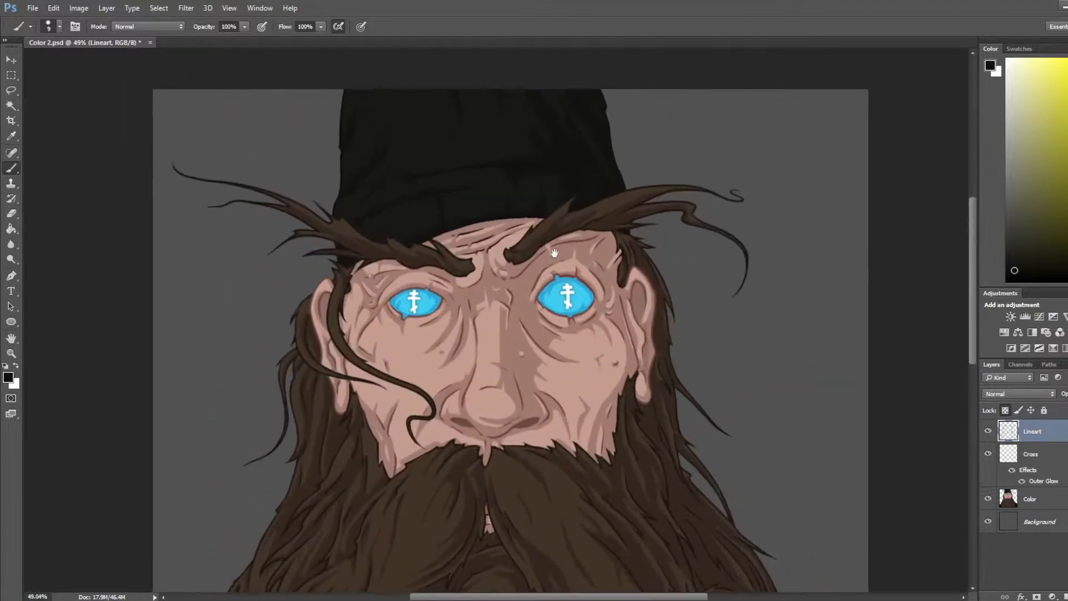
scroll(562, 234, down, 2)
key(ctrl+shift+h)
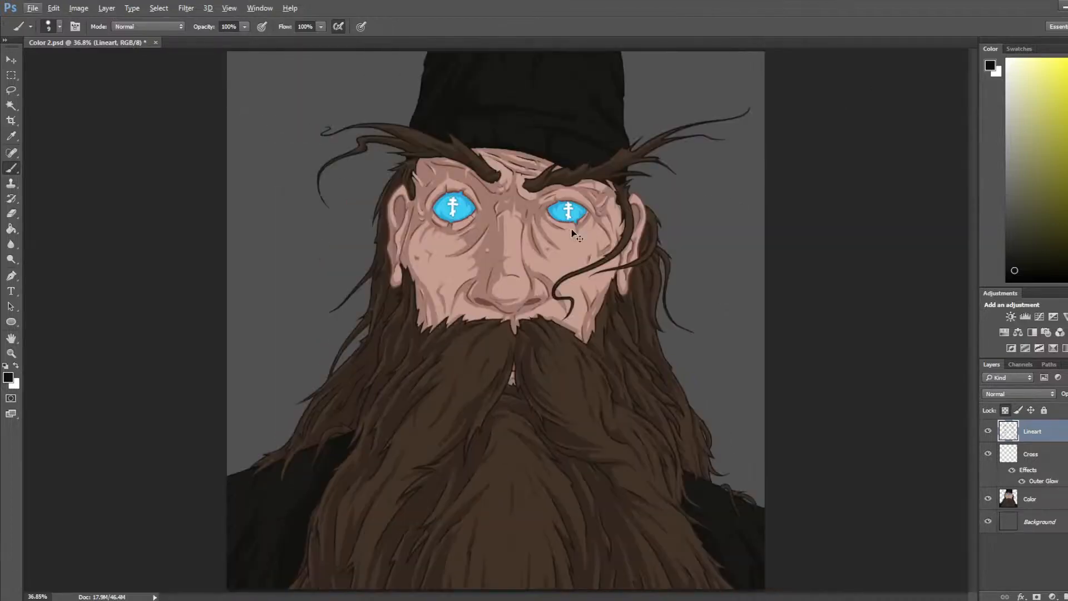
scroll(577, 233, down, 3)
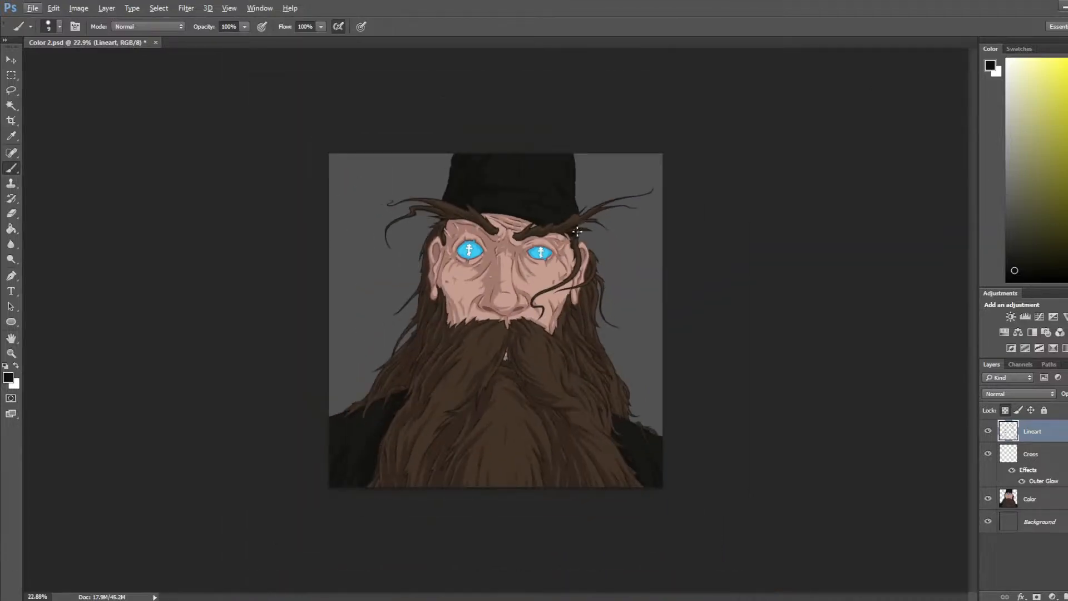
scroll(496, 321, up, 3)
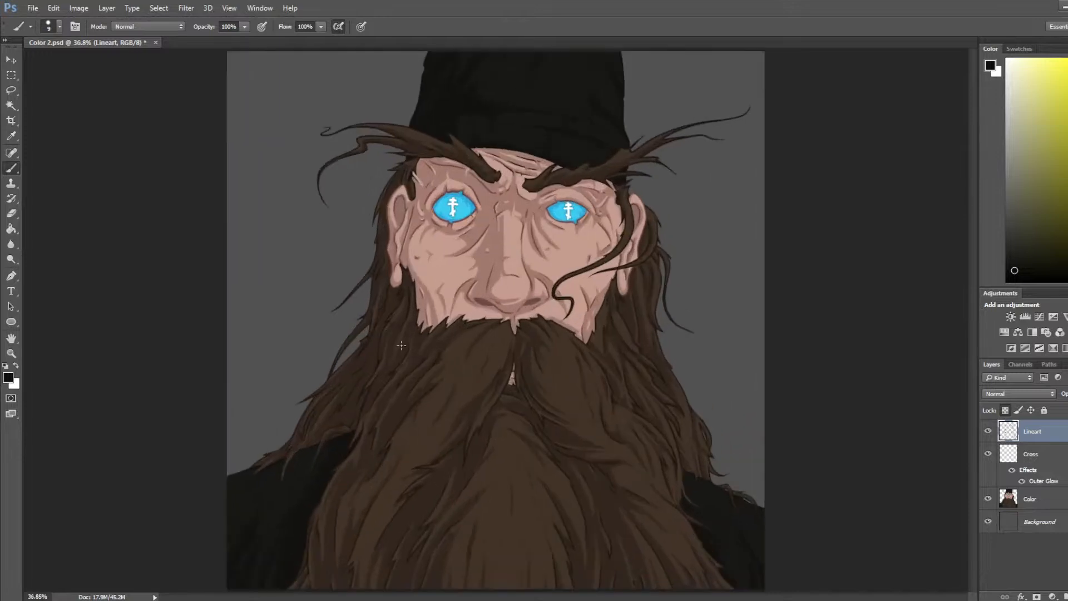
key(ctrl+shift+h)
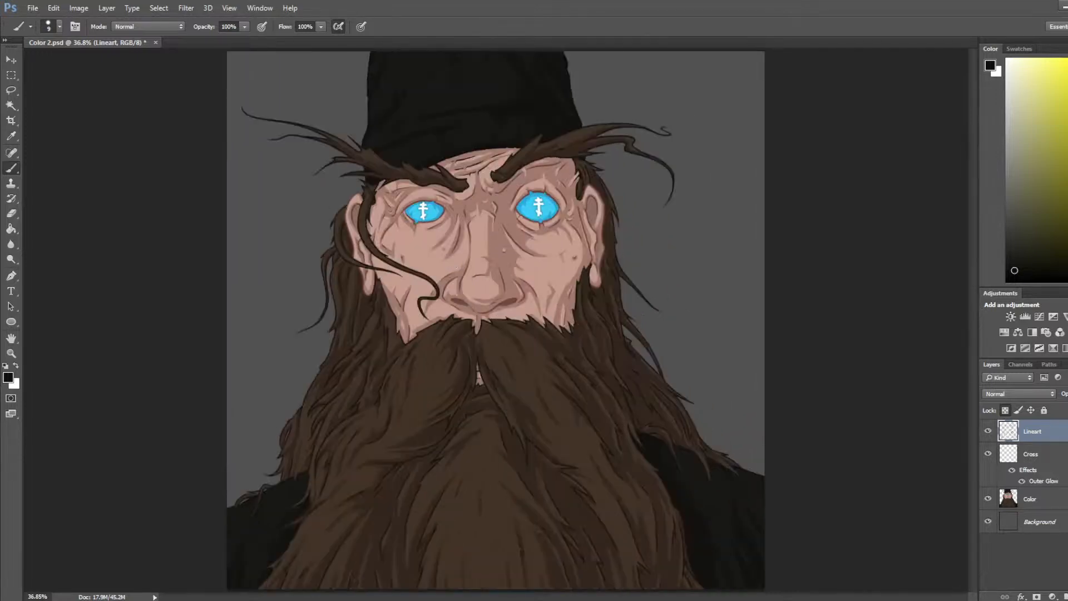
Step: Add a new layer directly above the Cross layer and lasso a narrow shape inside the hat's upper left-hand edge
scroll(464, 127, up, 3)
drag(464, 127, 466, 203)
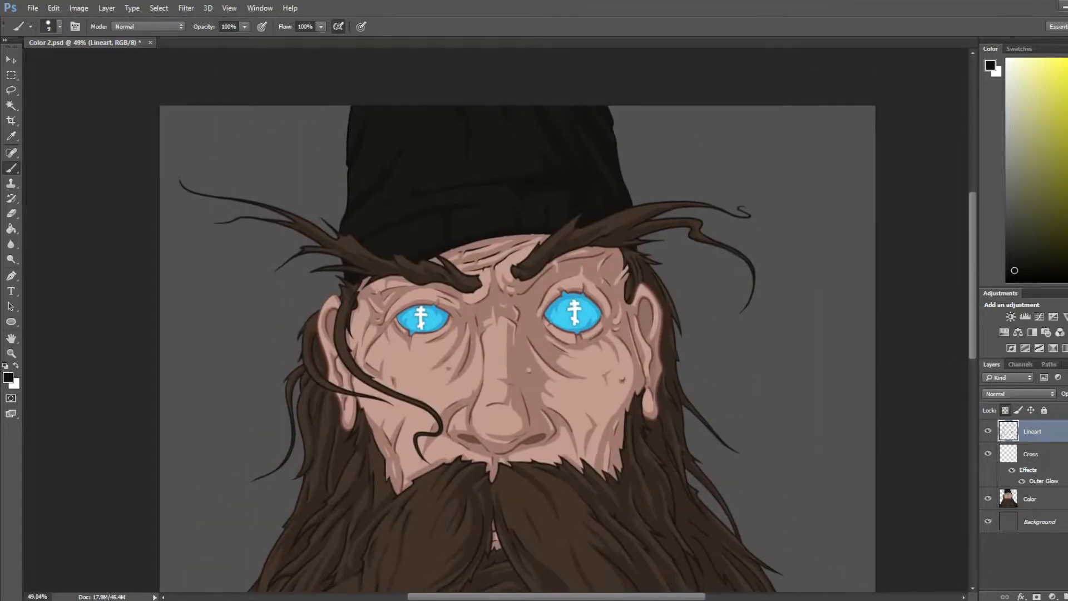
click(1039, 460)
click(1067, 597)
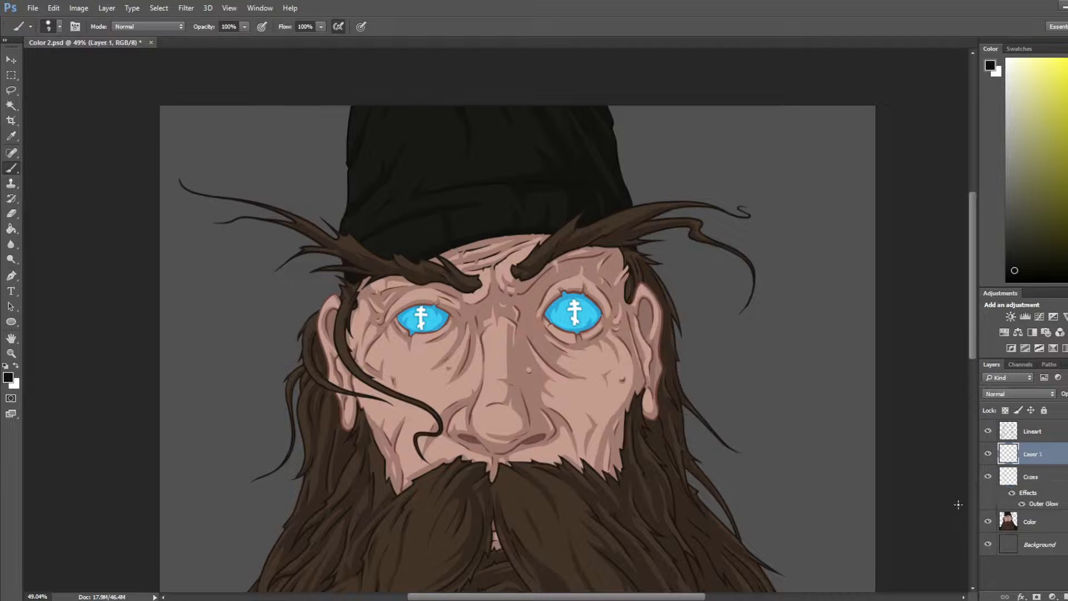
key(l)
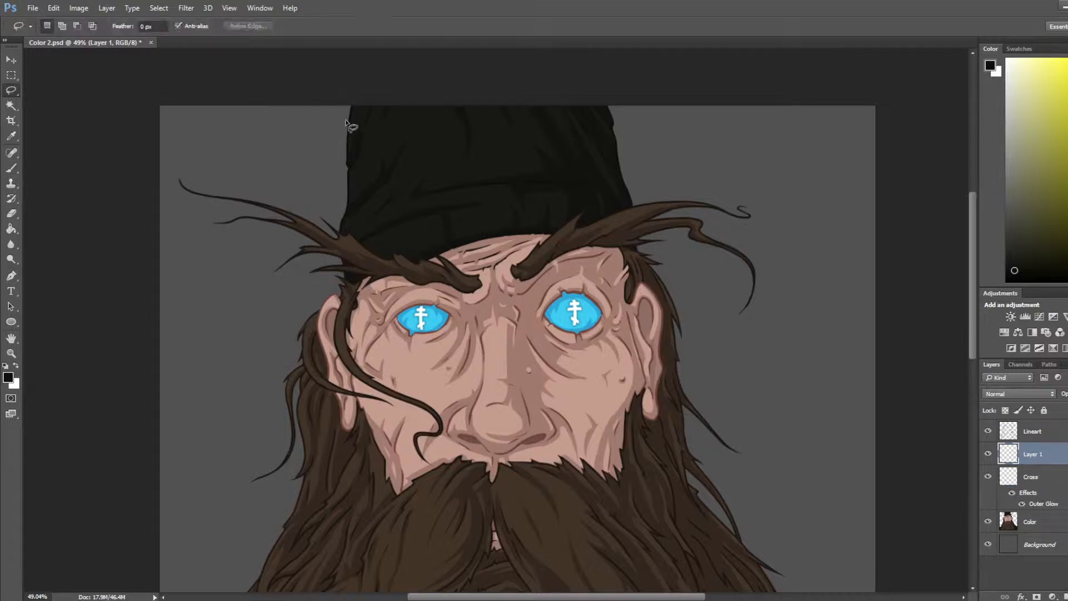
mouse_move(353, 105)
mouse_down()
mouse_move(369, 136)
mouse_move(359, 164)
mouse_move(354, 107)
mouse_up()
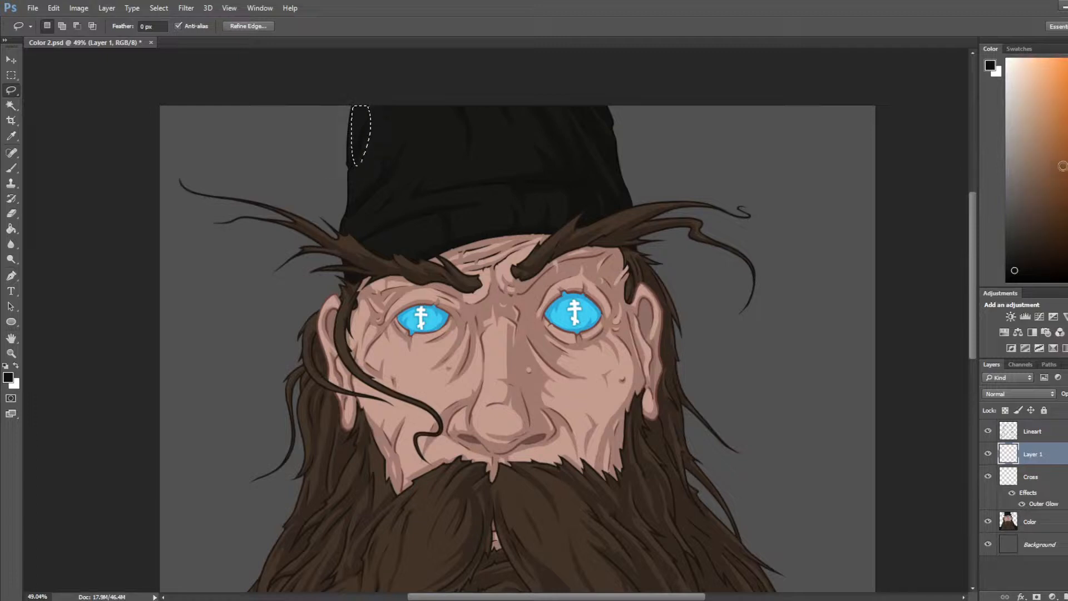
Step: Fill the lassoed hat area with bright orange using an 80 px brush and deselect it
click(1067, 86)
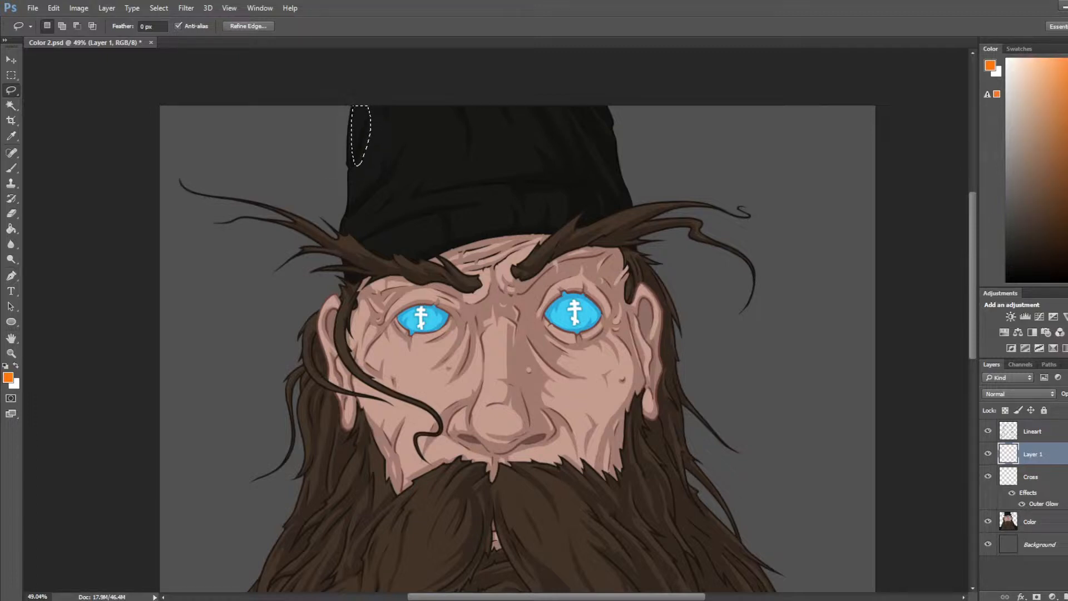
click(1067, 263)
key(b)
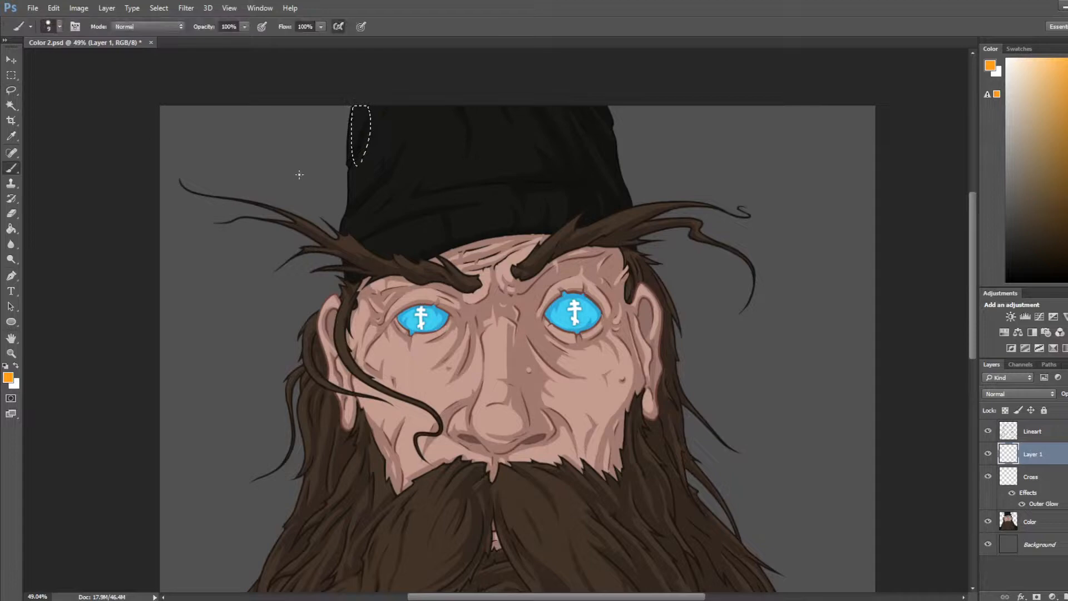
drag(357, 128, 361, 149)
key(ctrl+d)
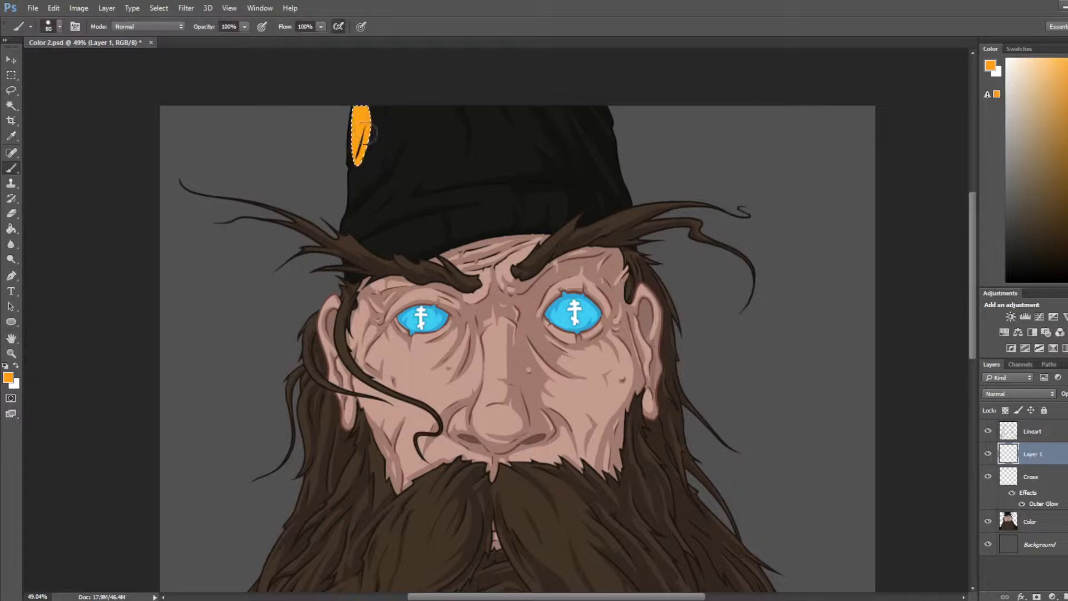
Step: Extend the orange patch out to the hat's left-hand outline with a 20 px brush
key(l)
scroll(334, 117, up, 5)
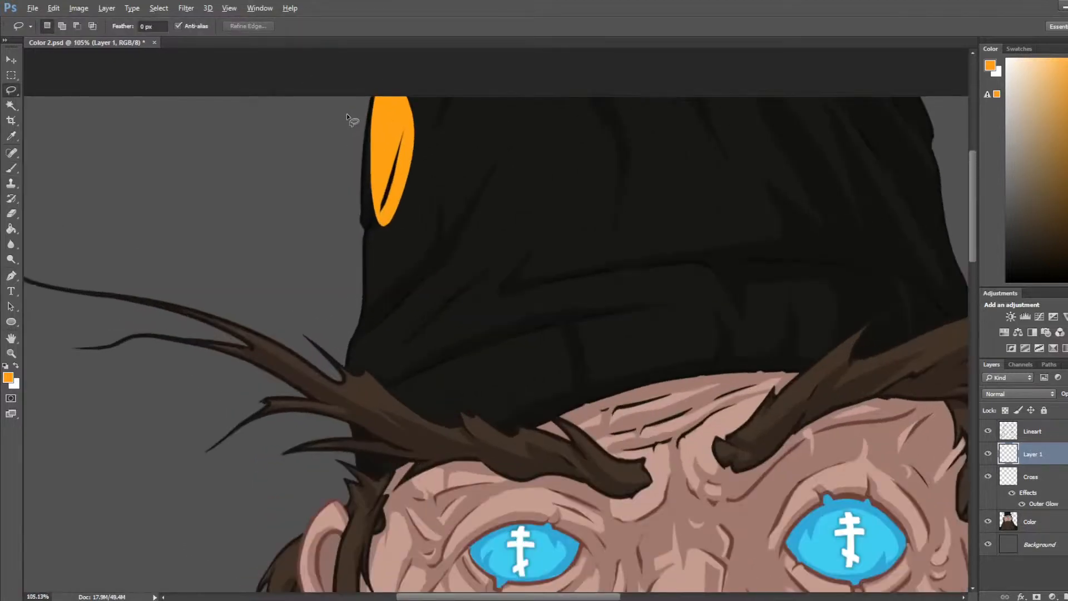
key(b)
key(bracketleft)
key(bracketleft)
key(bracketleft)
key(bracketleft)
key(bracketleft)
key(bracketleft)
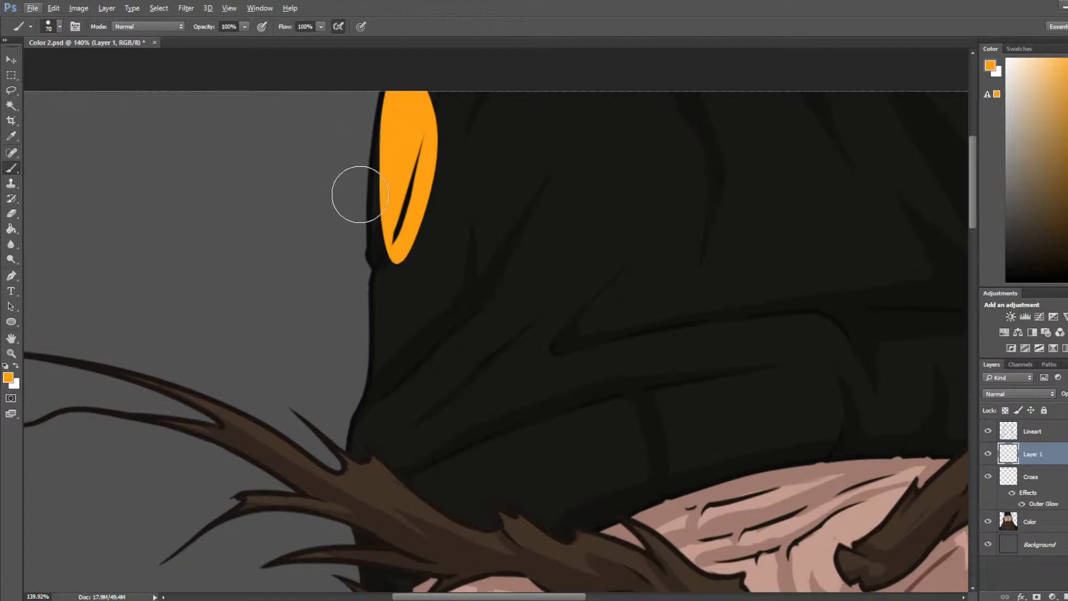
mouse_move(374, 240)
mouse_down()
mouse_move(401, 82)
mouse_move(380, 223)
mouse_up()
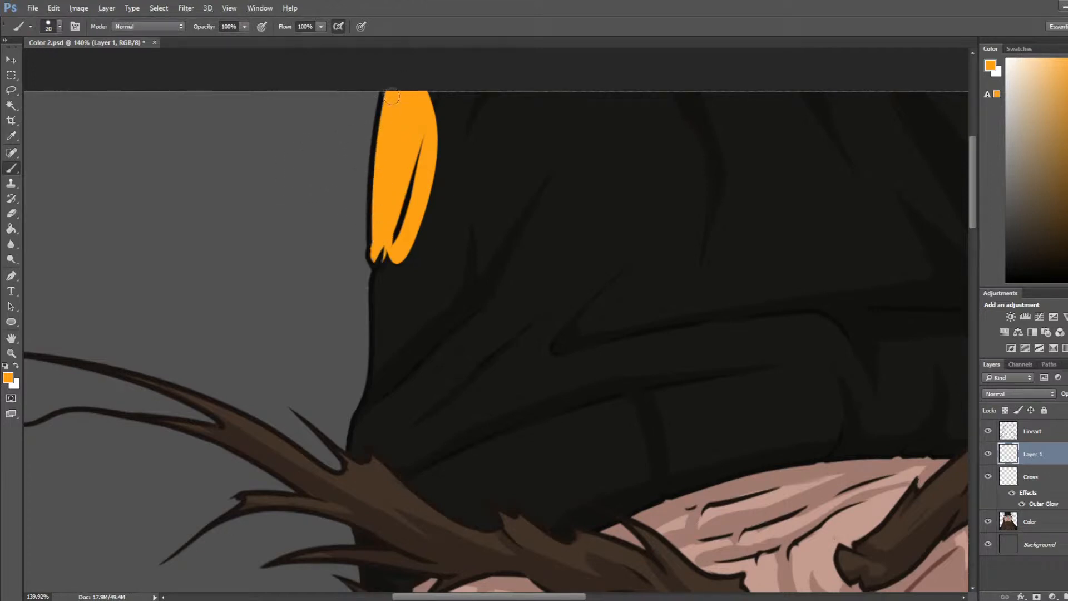
Step: Erase the patch's inner side with a 20 px eraser, leaving a thin rim light along the edge and a pointed fold highlight
key(e)
drag(387, 269, 421, 181)
key(bracketright)
key(bracketright)
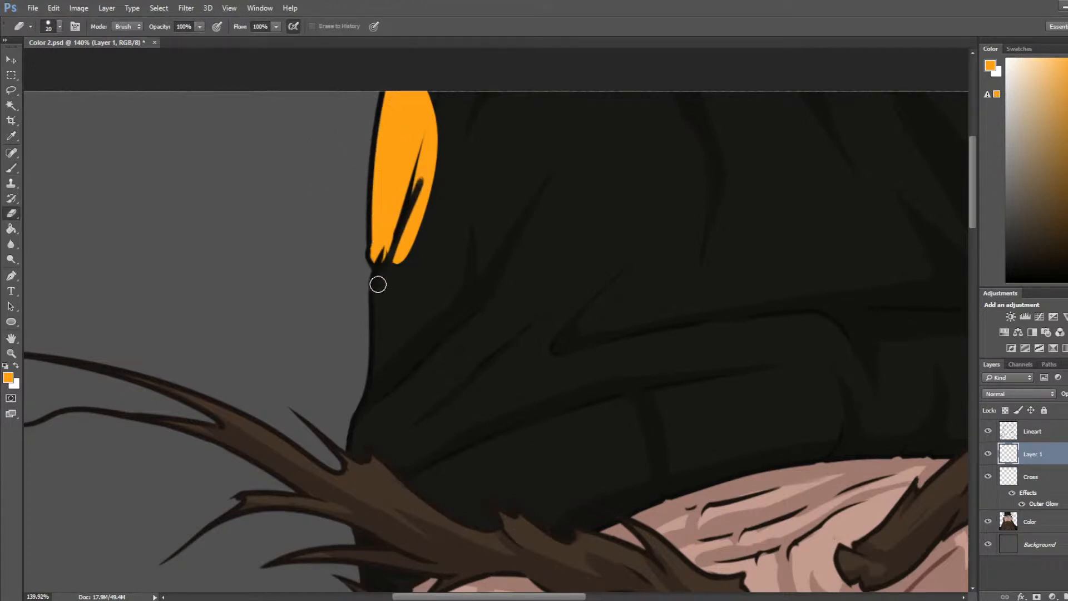
mouse_move(385, 273)
mouse_down()
mouse_move(432, 168)
mouse_move(396, 267)
mouse_move(438, 114)
mouse_up()
mouse_move(393, 187)
mouse_down()
mouse_move(407, 71)
mouse_move(439, 60)
mouse_move(433, 95)
mouse_move(417, 88)
mouse_move(416, 177)
mouse_move(432, 78)
mouse_up()
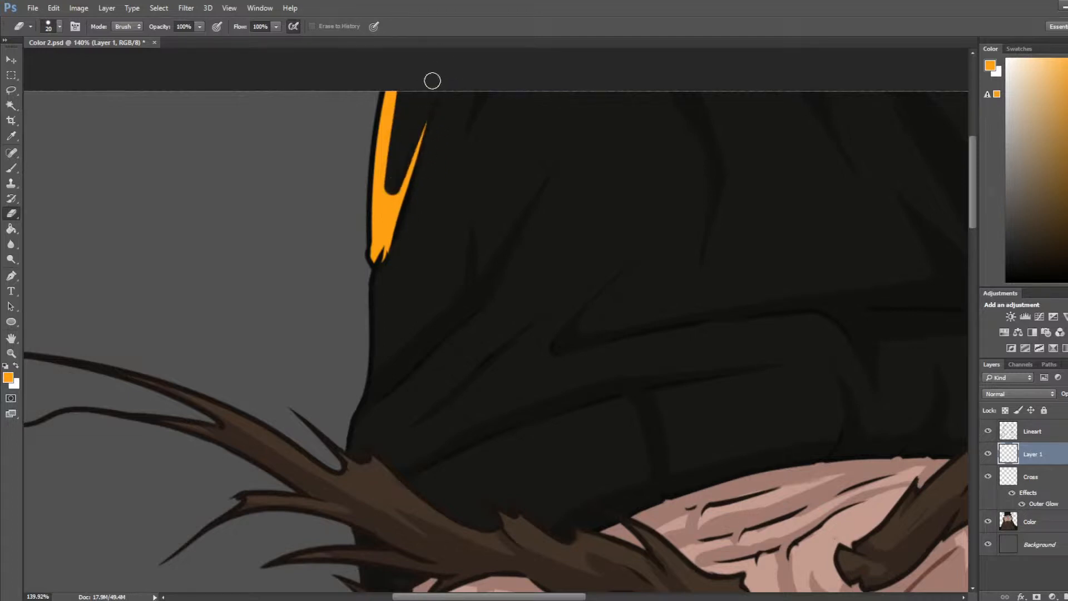
Step: Lock the new layer's transparent pixels and recolor the hat's rim highlight with a slightly less saturated orange
key(b)
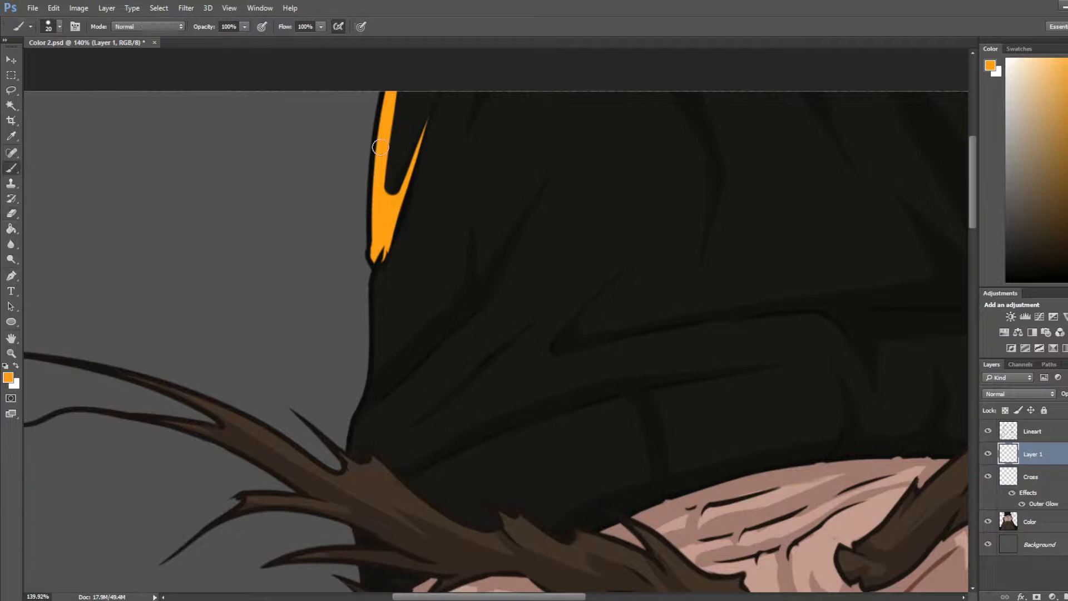
click(1008, 408)
drag(377, 252, 388, 121)
key(bracketright)
key(bracketright)
key(e)
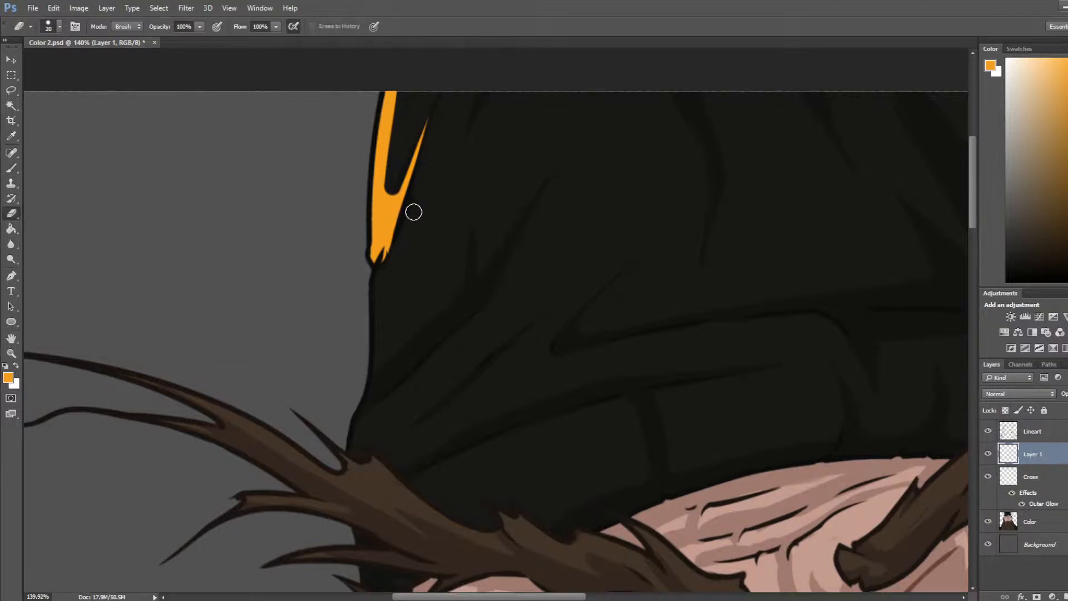
Step: Paint an orange highlight along the diagonal fold above the left-hand eyebrow and erase its sides to a tapered point
key(b)
mouse_move(384, 353)
mouse_down()
mouse_move(358, 446)
mouse_move(453, 368)
mouse_move(364, 422)
mouse_move(526, 289)
mouse_up()
key(ctrl+z)
key(bracketleft)
key(bracketleft)
key(e)
drag(374, 442, 553, 275)
drag(450, 321, 595, 246)
key(b)
Step: Paint the orange rim light down the hat's lower left-hand edge and clean up where it joins the diagonal fold highlight
drag(380, 281, 372, 407)
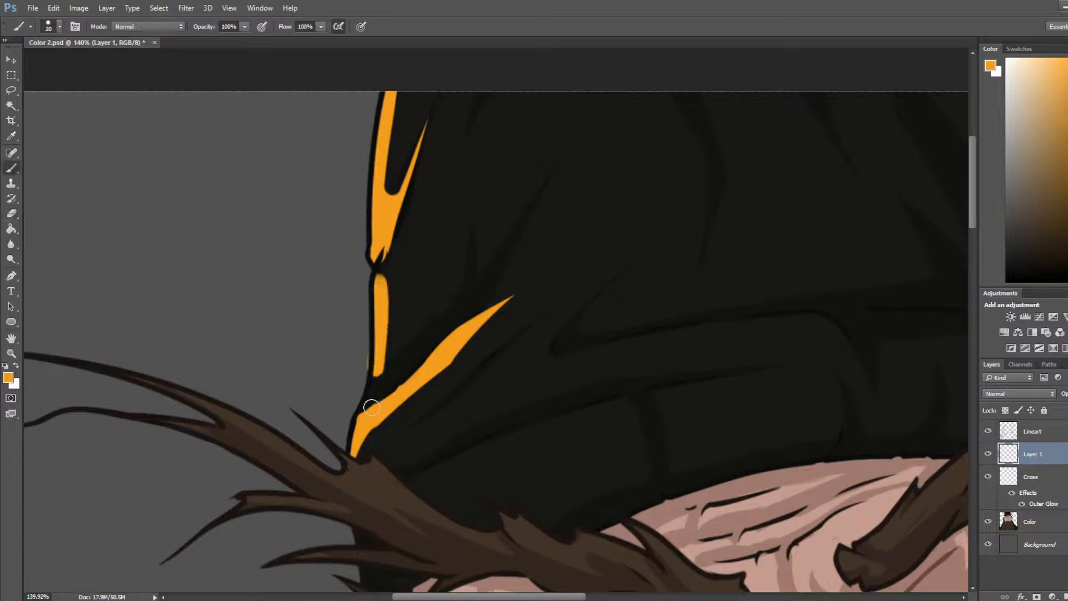
drag(377, 267, 367, 376)
key(e)
mouse_move(361, 341)
mouse_down()
mouse_move(354, 383)
mouse_move(375, 396)
mouse_up()
key(b)
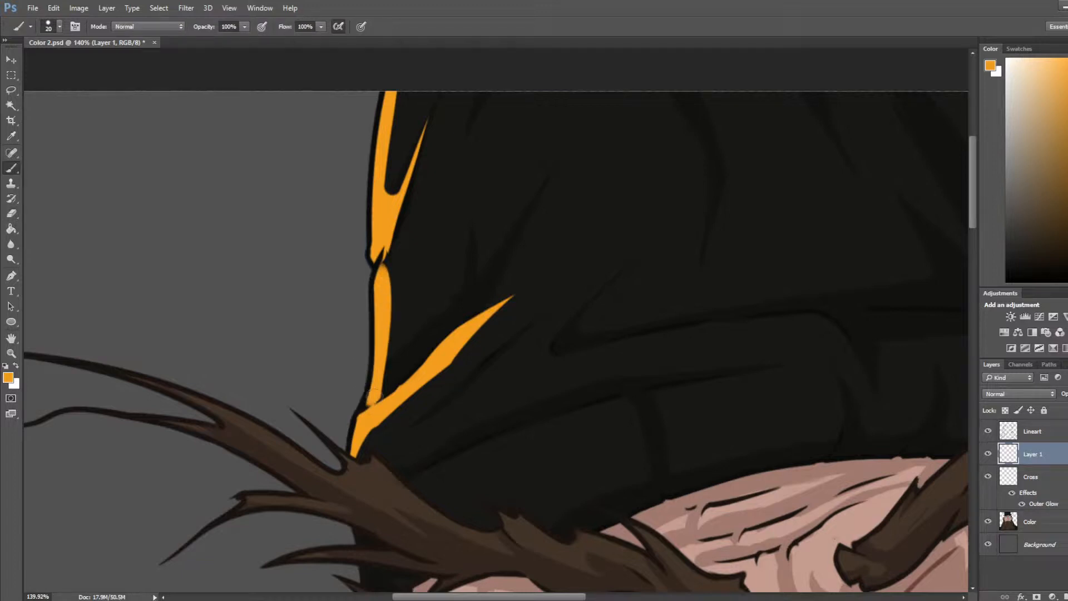
key(e)
drag(372, 439, 381, 432)
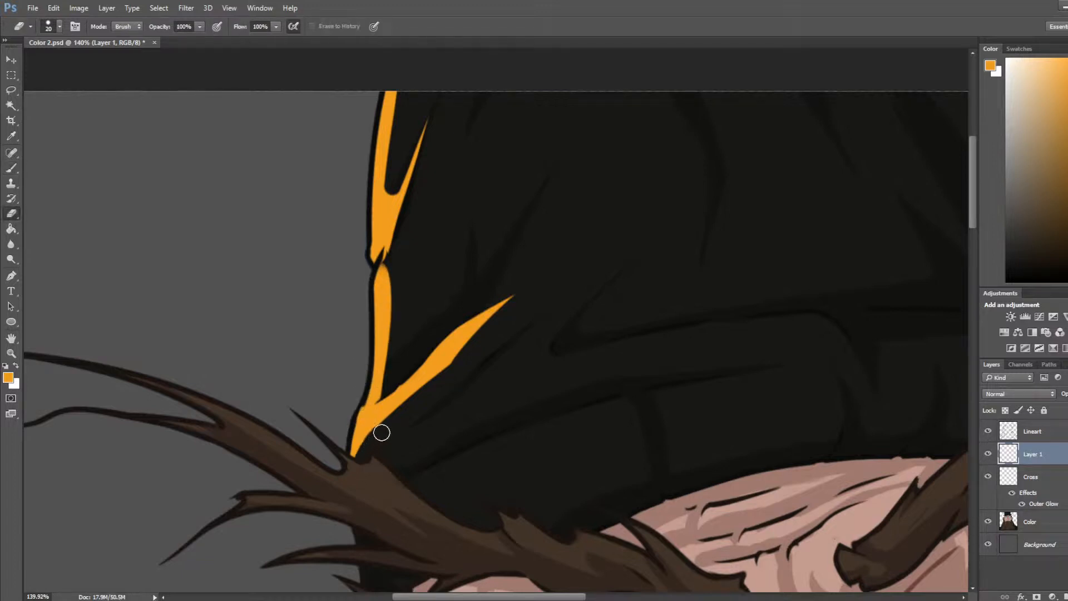
Step: Undo the last trim and erase the underside of the diagonal fold highlight to make it thinner
scroll(436, 317, down, 1)
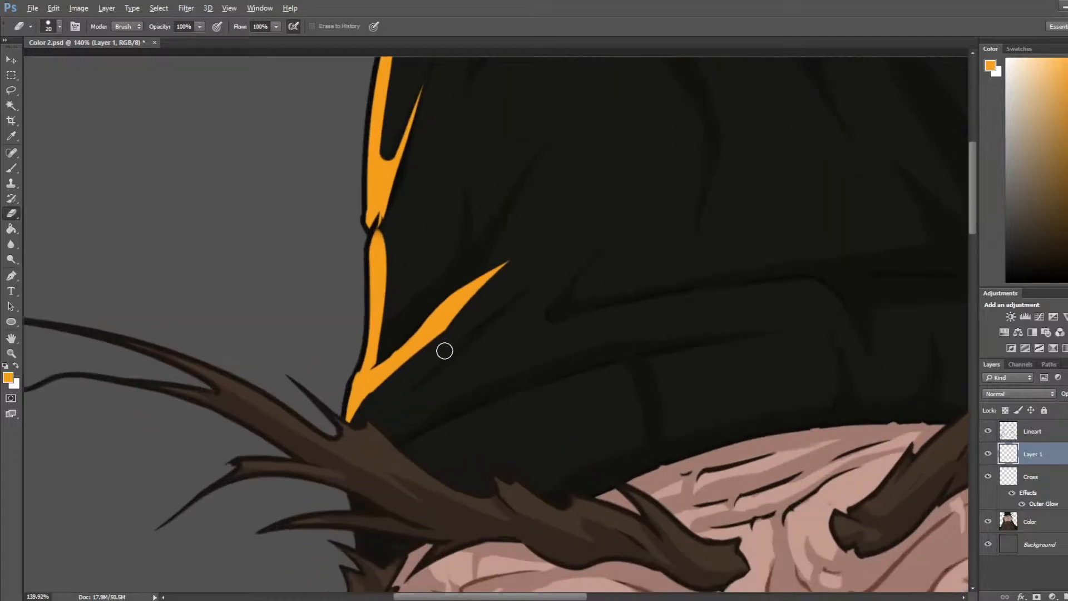
key(alt)
key(ctrl+alt+z)
drag(363, 413, 525, 257)
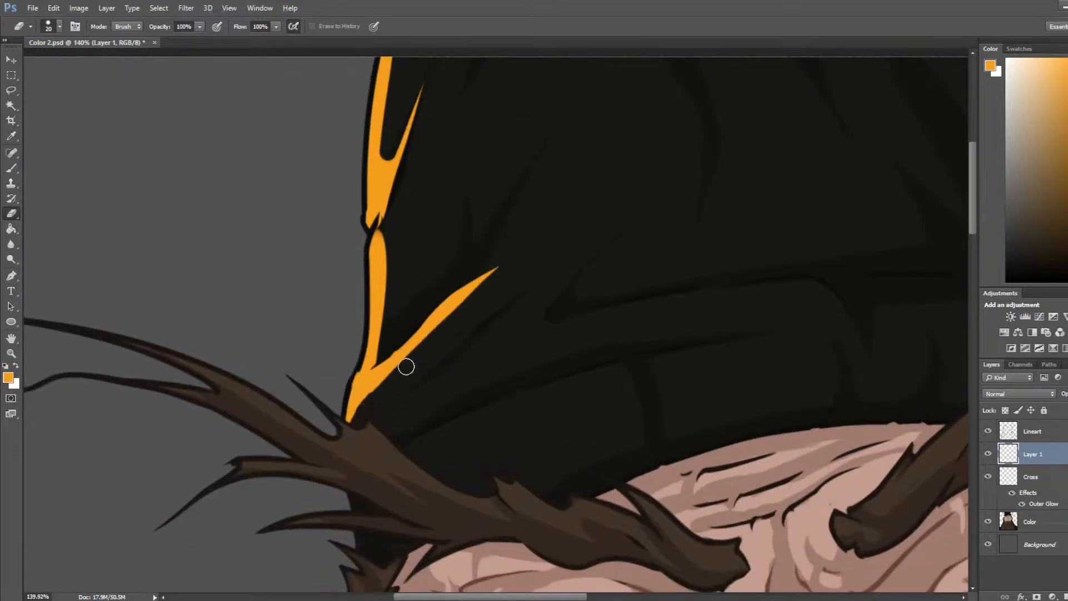
drag(378, 396, 508, 250)
Step: Extend the diagonal fold highlight farther across the hat in orange and erase its edges into a smooth, tapered curve
key(b)
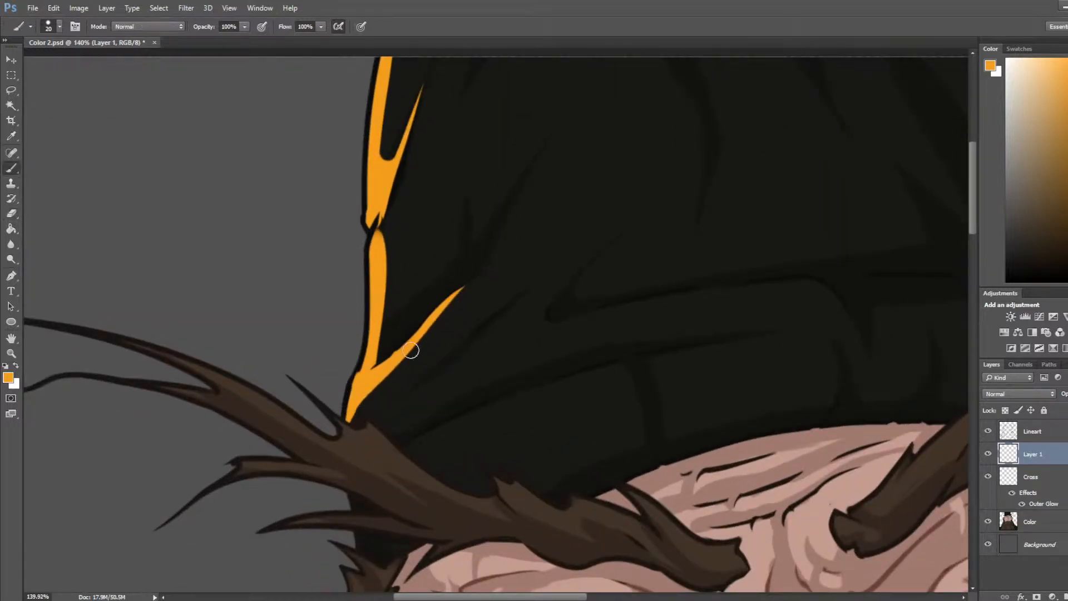
mouse_move(392, 361)
mouse_down()
mouse_move(482, 277)
mouse_move(531, 257)
mouse_up()
key(e)
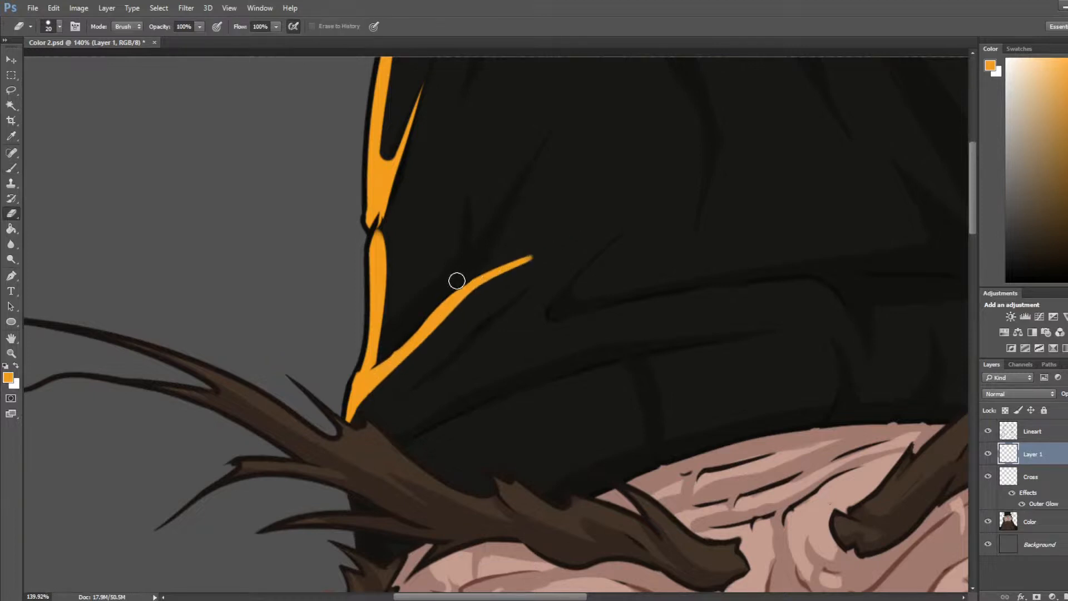
key(b)
drag(453, 304, 551, 250)
key(e)
mouse_move(467, 285)
mouse_down()
mouse_move(547, 252)
mouse_move(487, 295)
mouse_move(567, 250)
mouse_up()
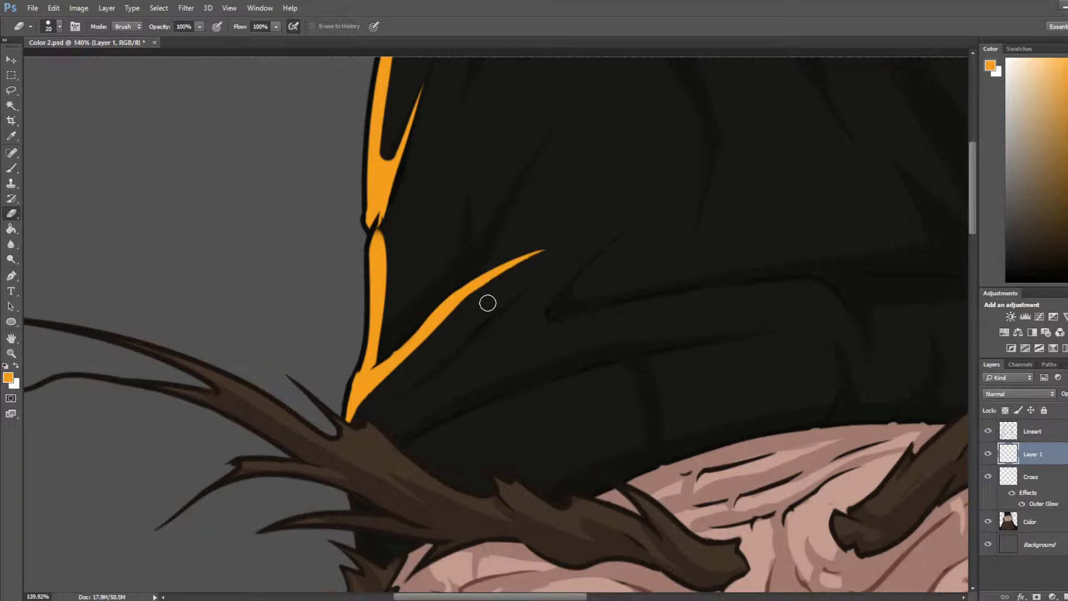
Step: Paint a short orange spur above the notch in the hat's left-hand edge and erase its base and the adjoining edge to slimmer shapes
key(b)
drag(378, 236, 406, 186)
key(e)
key(b)
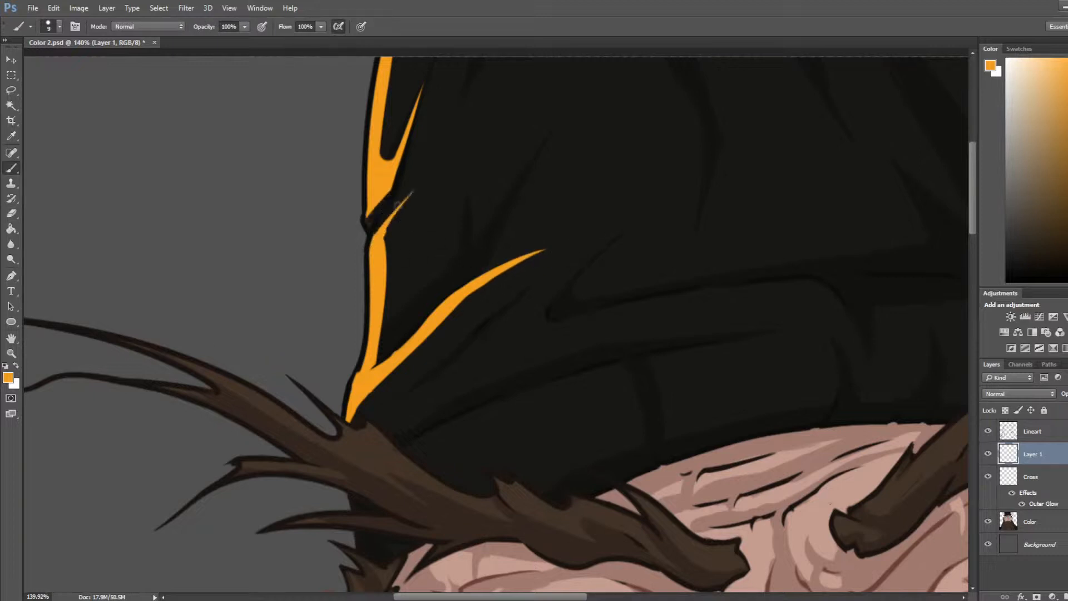
drag(382, 229, 431, 169)
drag(378, 233, 435, 164)
key(e)
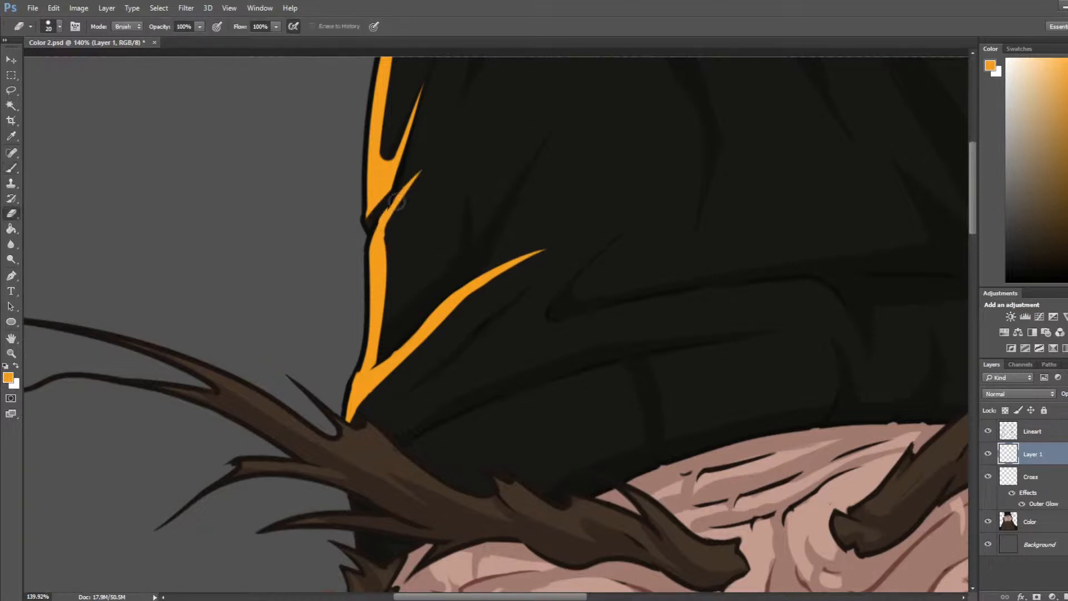
mouse_move(384, 209)
mouse_down()
mouse_move(384, 352)
mouse_move(384, 278)
mouse_up()
Step: Paint a thin orange diagonal spur off the hat's lower left-hand edge and erase along its upper side to a tapered point
key(b)
key(e)
key(b)
drag(371, 334, 435, 273)
key(e)
drag(381, 307, 446, 257)
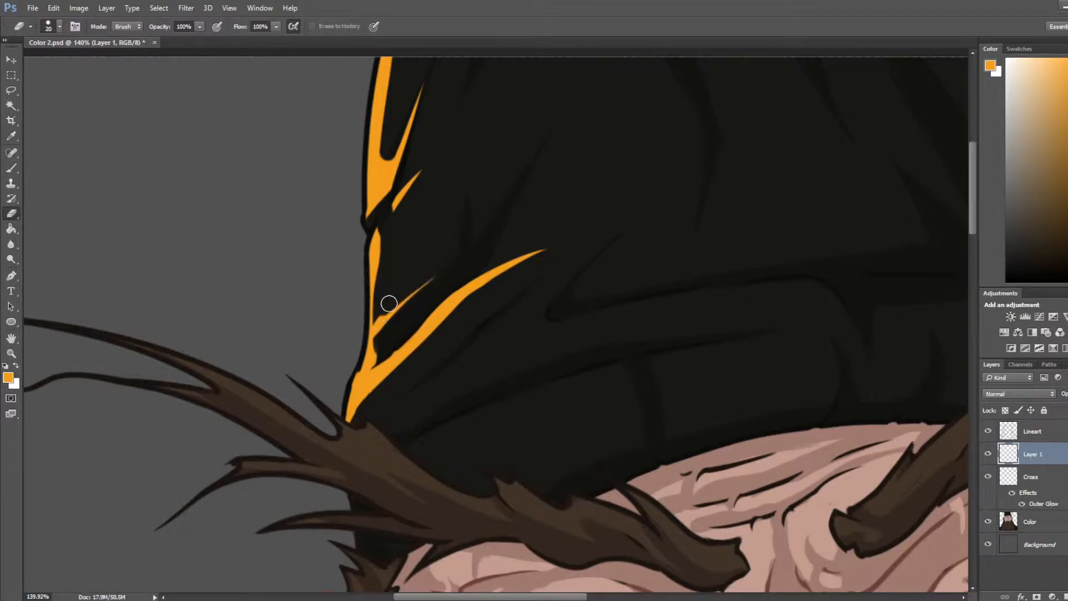
Step: Repaint the hat's lower left-hand edge in orange so the rim light joins the thin spur and the large diagonal fold highlight
key(b)
drag(377, 360, 374, 318)
drag(370, 269, 362, 360)
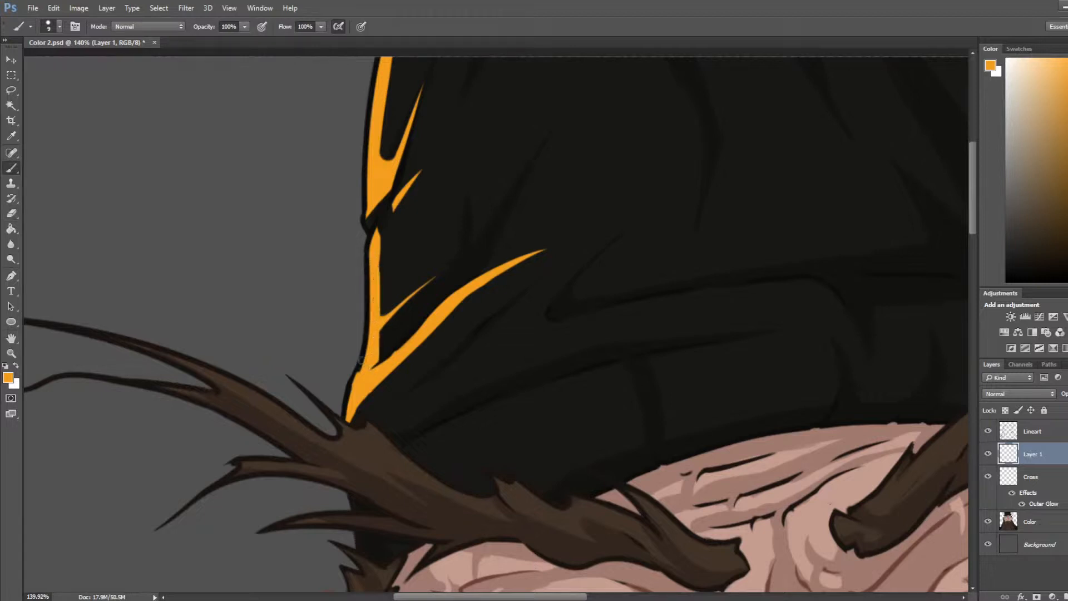
drag(380, 260, 383, 354)
key(ctrl+z)
drag(377, 246, 376, 355)
Step: Paint an orange highlight along the hat brim's fold above the left-hand eyebrow and erase its underside into a smooth taper
scroll(290, 211, down, 18)
scroll(407, 140, up, 7)
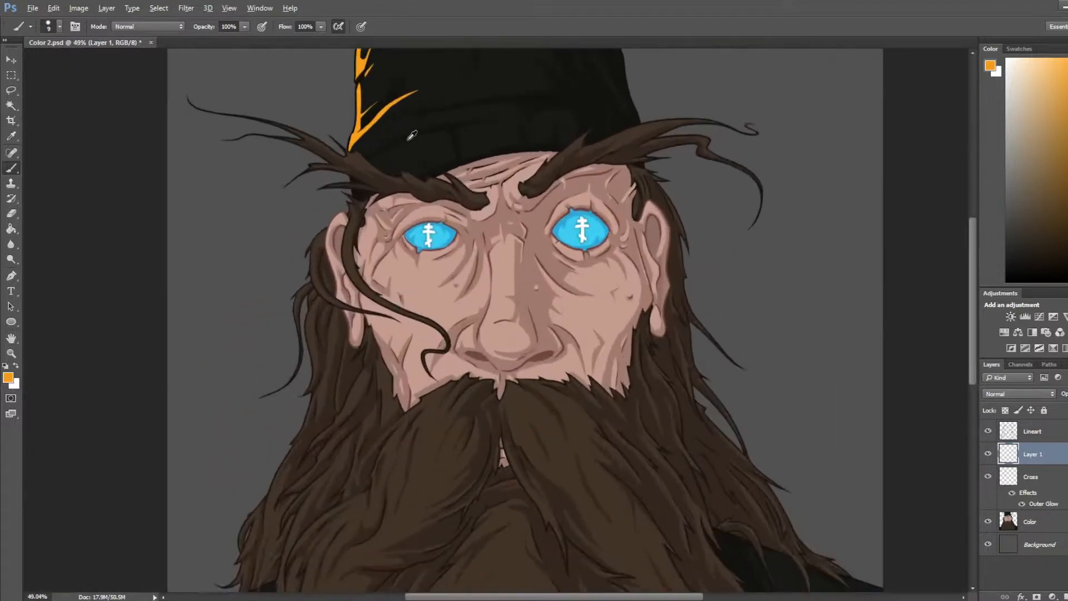
scroll(412, 135, up, 4)
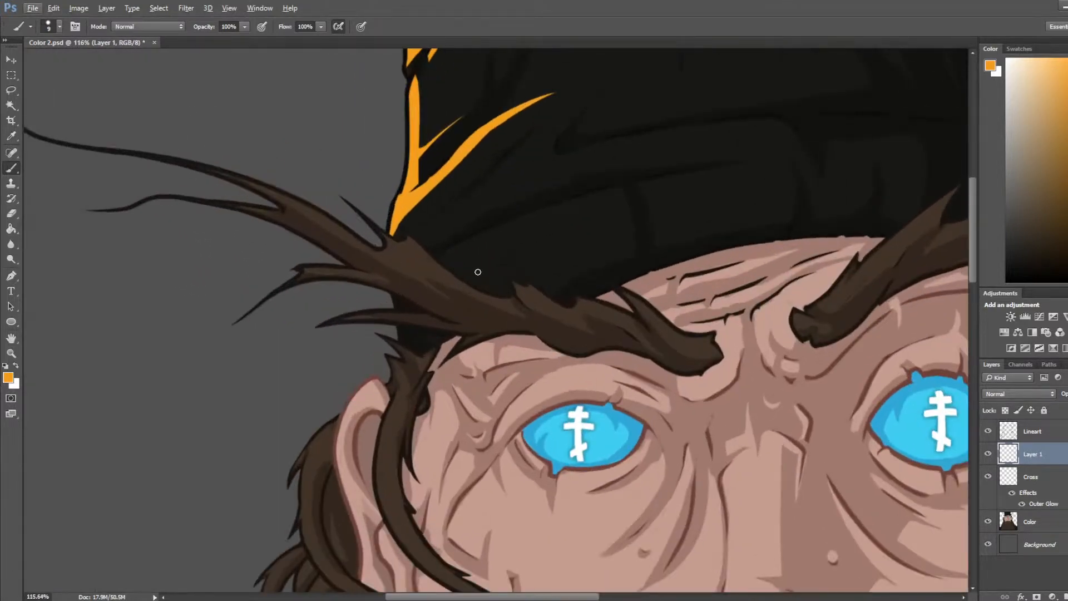
drag(440, 255, 589, 196)
key(ctrl+z)
drag(440, 256, 588, 186)
key(e)
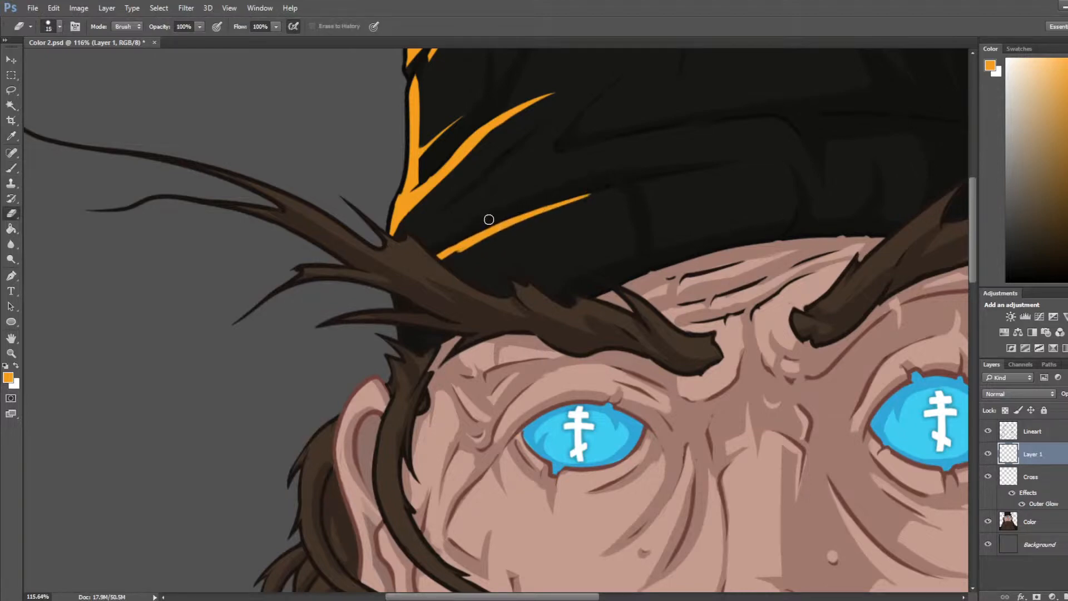
key(b)
drag(445, 259, 520, 224)
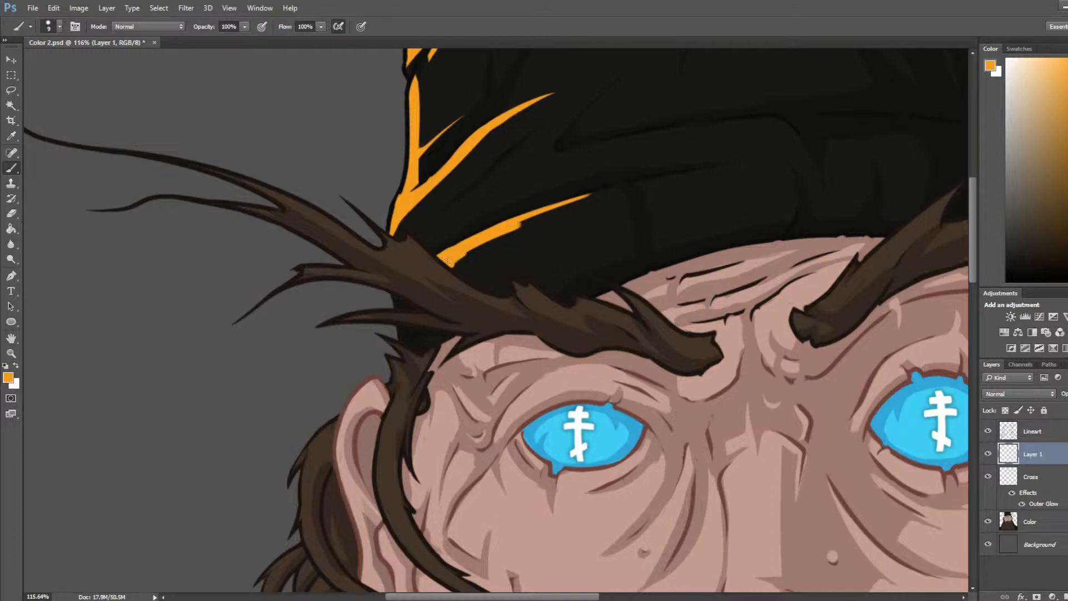
drag(452, 264, 599, 193)
key(e)
drag(448, 269, 596, 198)
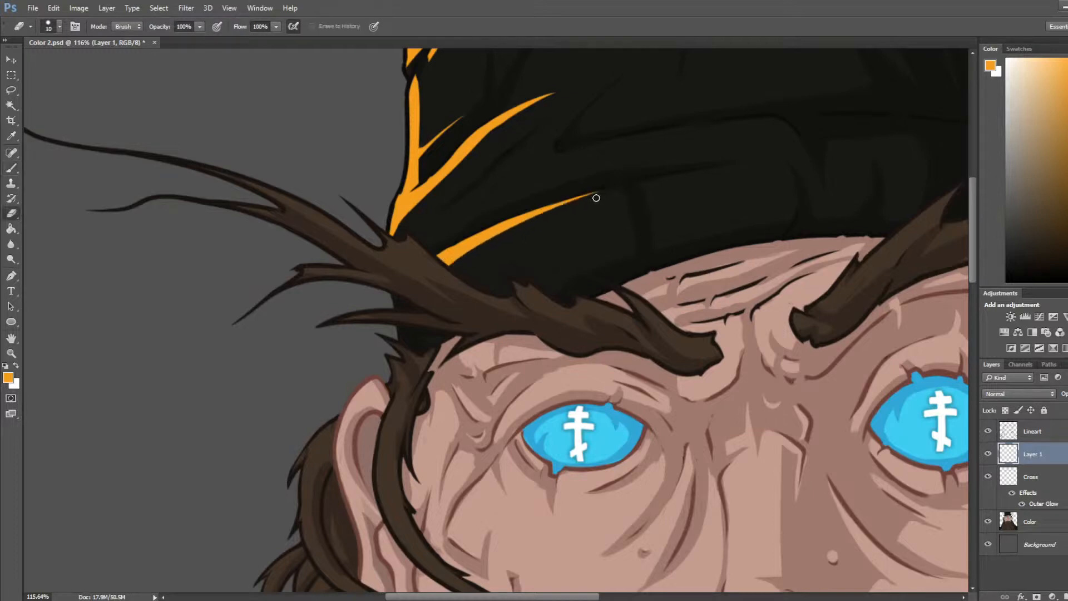
Step: Paint the orange rim light on the slivers of hat edge showing between and below the left-hand eyebrow strands
key(b)
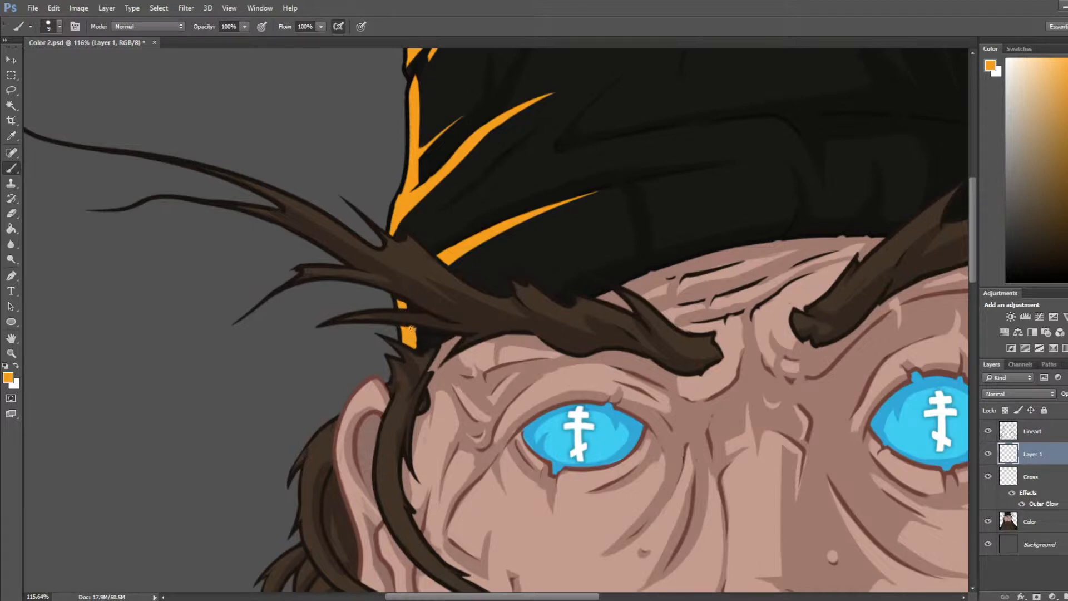
scroll(478, 272, up, 5)
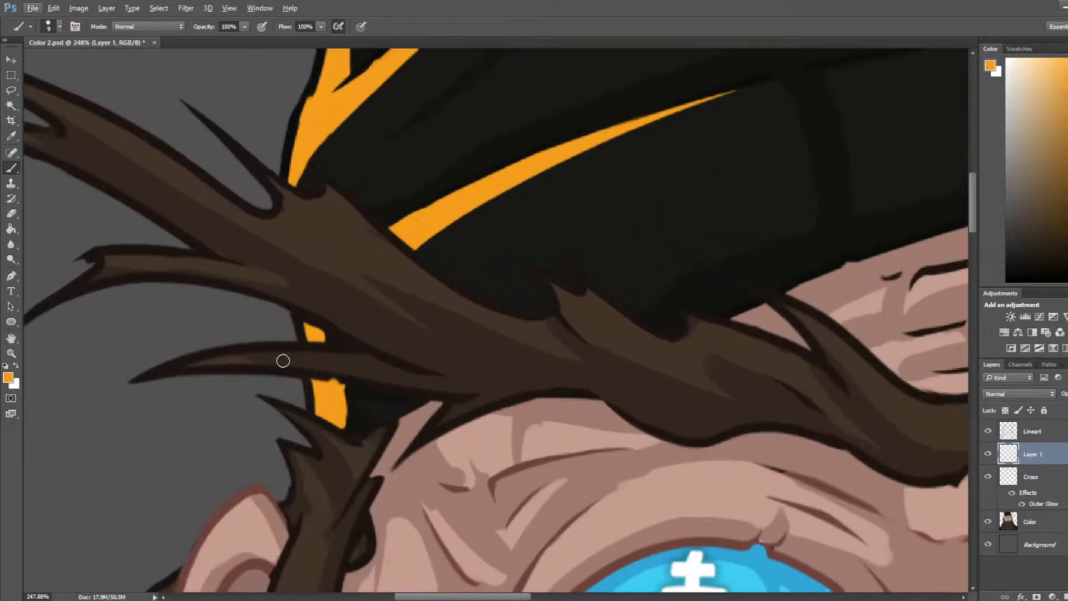
key(e)
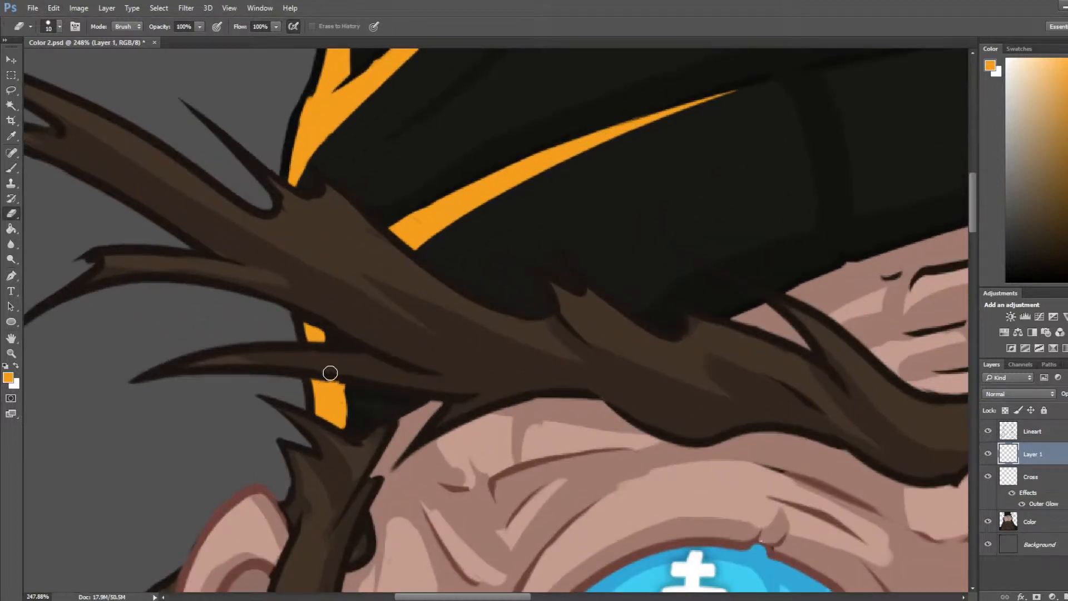
drag(390, 445, 387, 267)
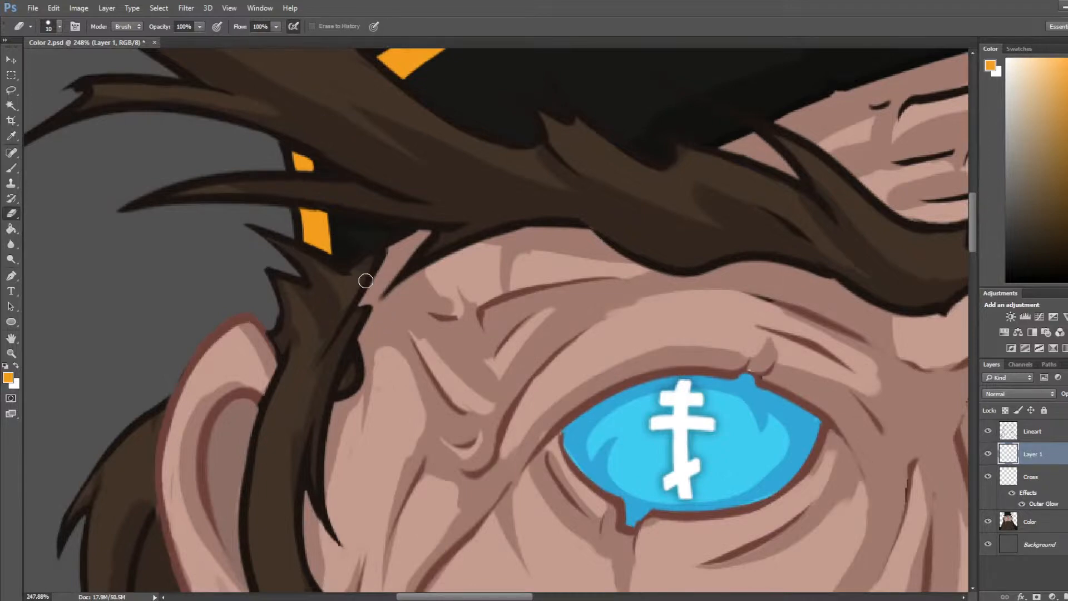
key(b)
mouse_move(276, 281)
mouse_down()
mouse_move(275, 329)
mouse_move(292, 300)
mouse_move(291, 271)
mouse_up()
key(e)
scroll(306, 267, down, 14)
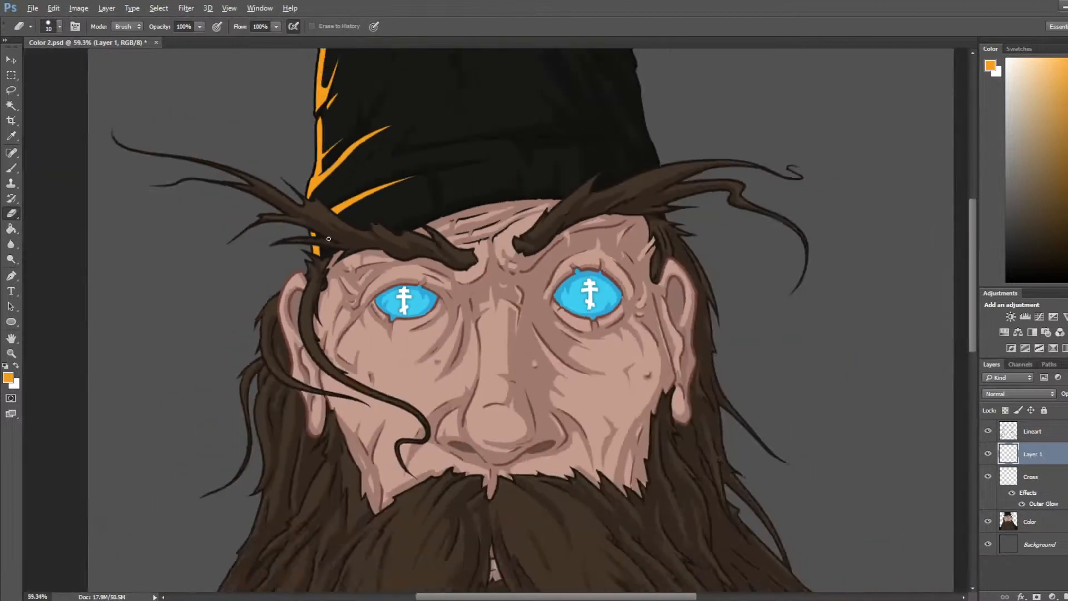
Step: Flip the canvas horizontally and lower the opacity of the rim light layer
key(ctrl+shift+h)
scroll(758, 136, up, 4)
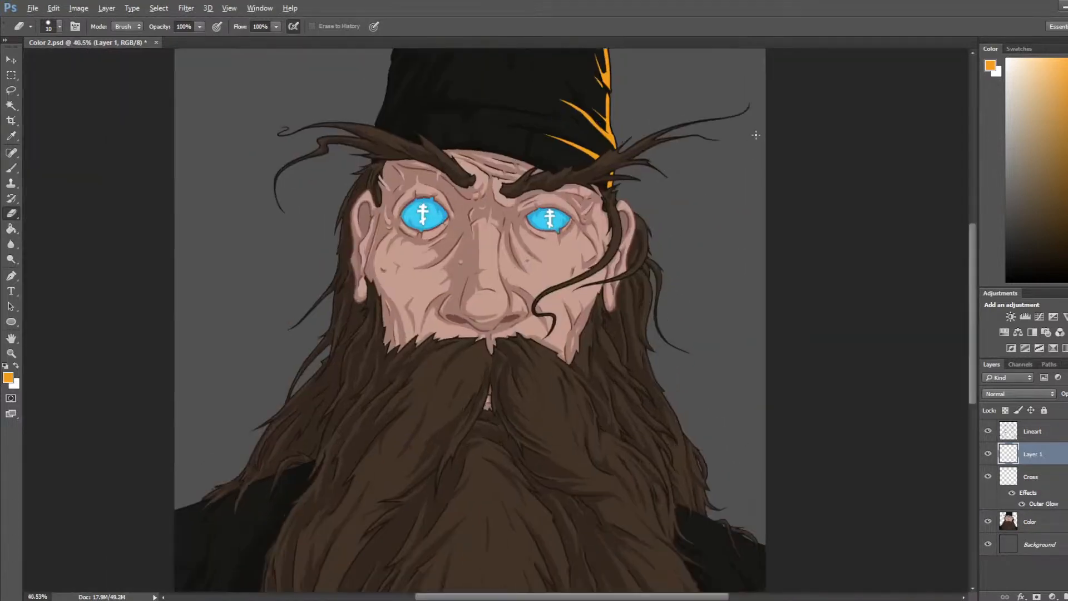
drag(708, 155, 681, 208)
scroll(681, 208, down, 7)
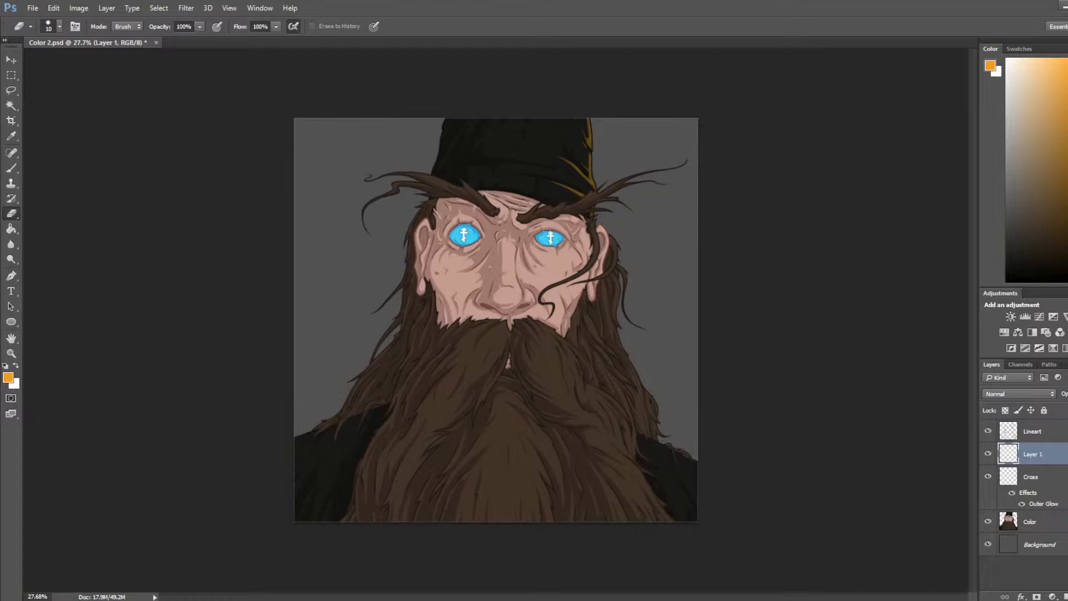
scroll(692, 167, up, 2)
scroll(547, 155, down, 2)
scroll(567, 125, up, 5)
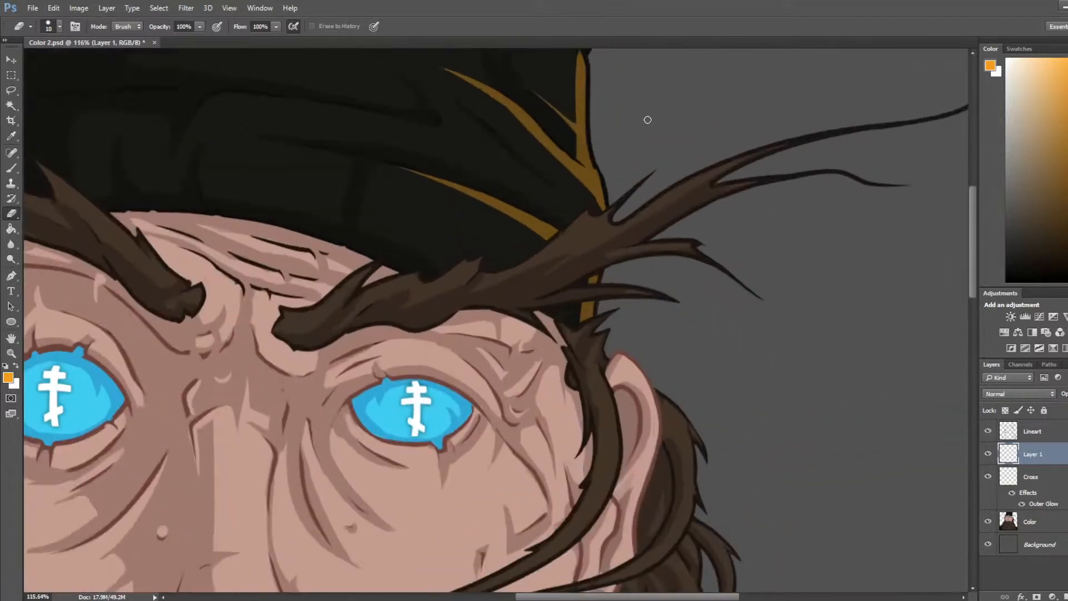
Step: Paint an orange highlight along the top of the right-hand eyebrow's upper strand with a smaller brush and clean up its underside
key(b)
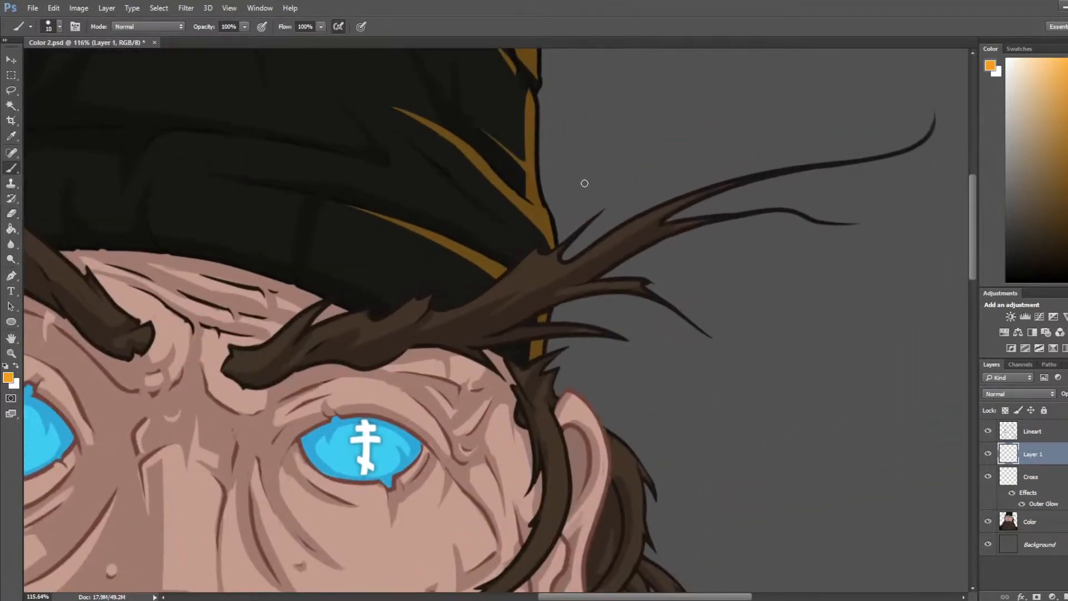
key(bracketleft)
mouse_move(576, 262)
mouse_down()
mouse_move(636, 220)
mouse_move(772, 162)
mouse_up()
key(ctrl+z)
drag(577, 262, 694, 195)
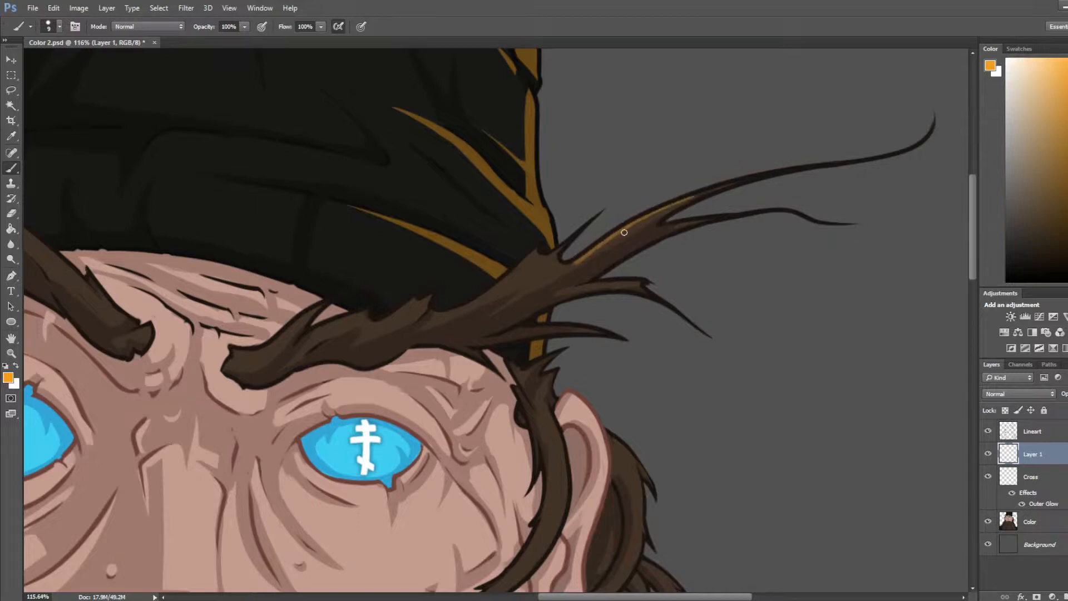
key(e)
key(b)
key(e)
mouse_move(573, 271)
mouse_down()
mouse_move(784, 175)
mouse_move(575, 266)
mouse_move(734, 185)
mouse_move(598, 266)
mouse_up()
Step: Extend the upper strand's highlight around the notch at its base and erase it to a tapered end
key(b)
key(e)
key(b)
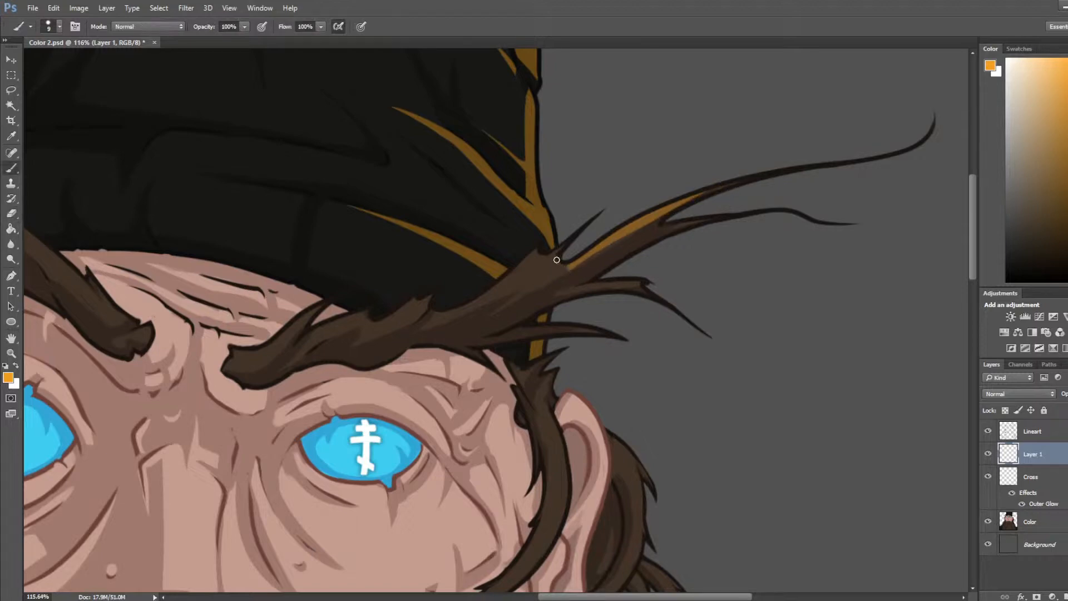
key(e)
key(b)
key(e)
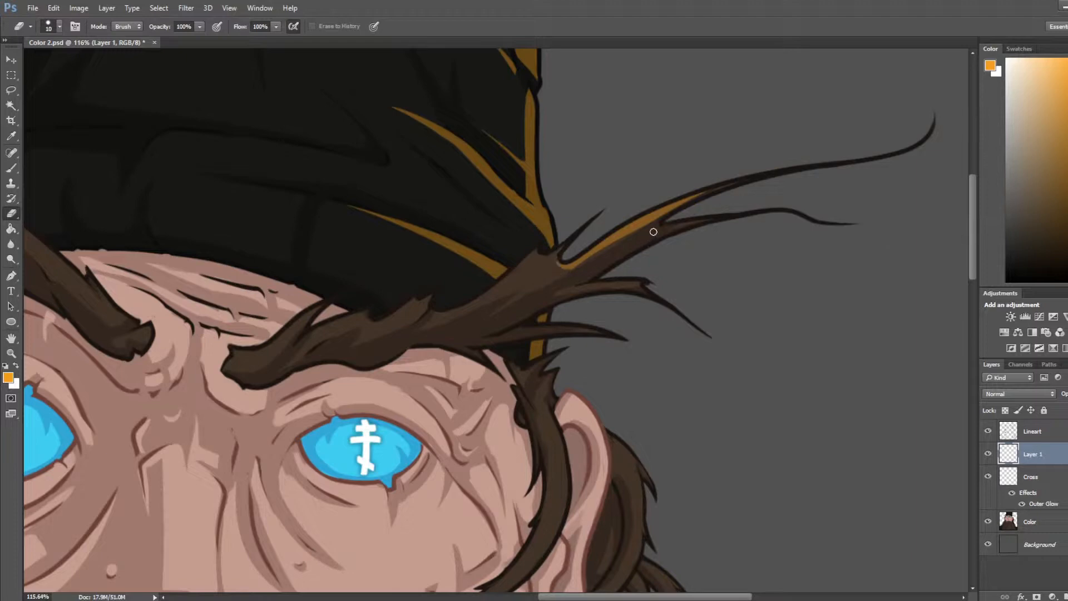
Step: Paint thin orange highlights along the upper edges of the right-hand eyebrow's two lower strands
key(b)
drag(578, 288, 642, 285)
key(e)
key(b)
drag(508, 334, 630, 337)
key(e)
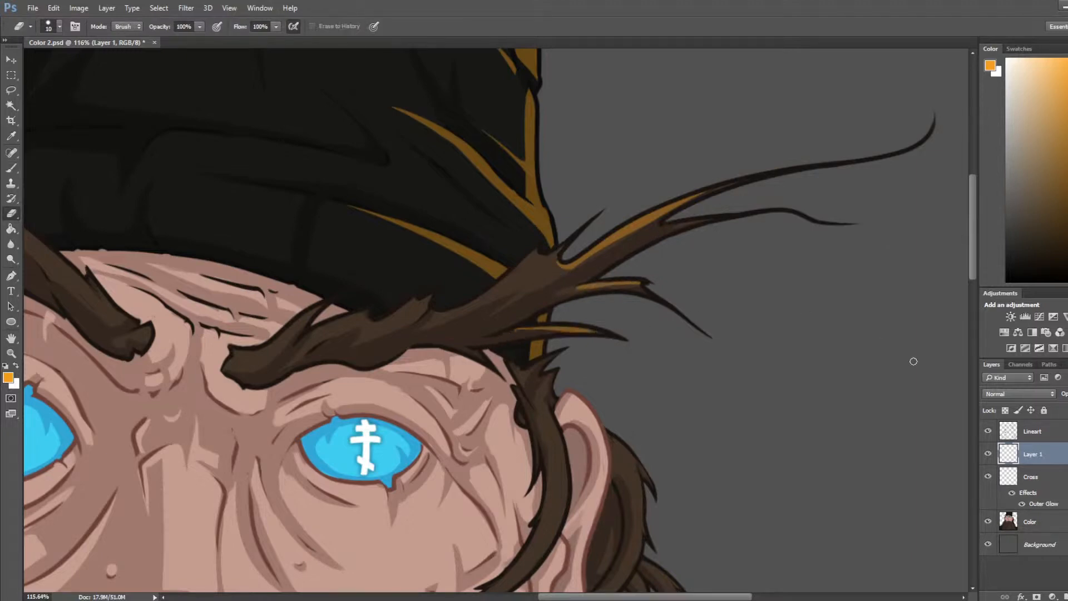
Step: Restore the rim light layer's opacity, lock its transparent pixels and recolour the highlights darker orange with an 800 px brush
scroll(933, 358, down, 4)
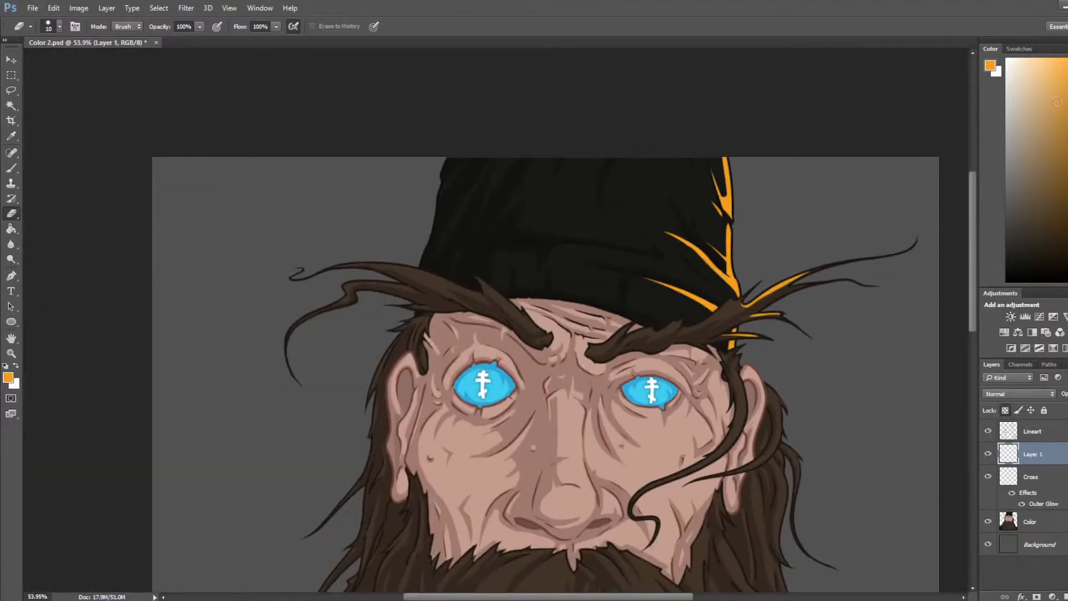
key(b)
key(bracketright)
key(bracketright)
key(bracketright)
key(bracketright)
key(bracketright)
key(bracketright)
key(bracketright)
key(bracketright)
key(bracketright)
key(bracketright)
key(bracketright)
key(bracketright)
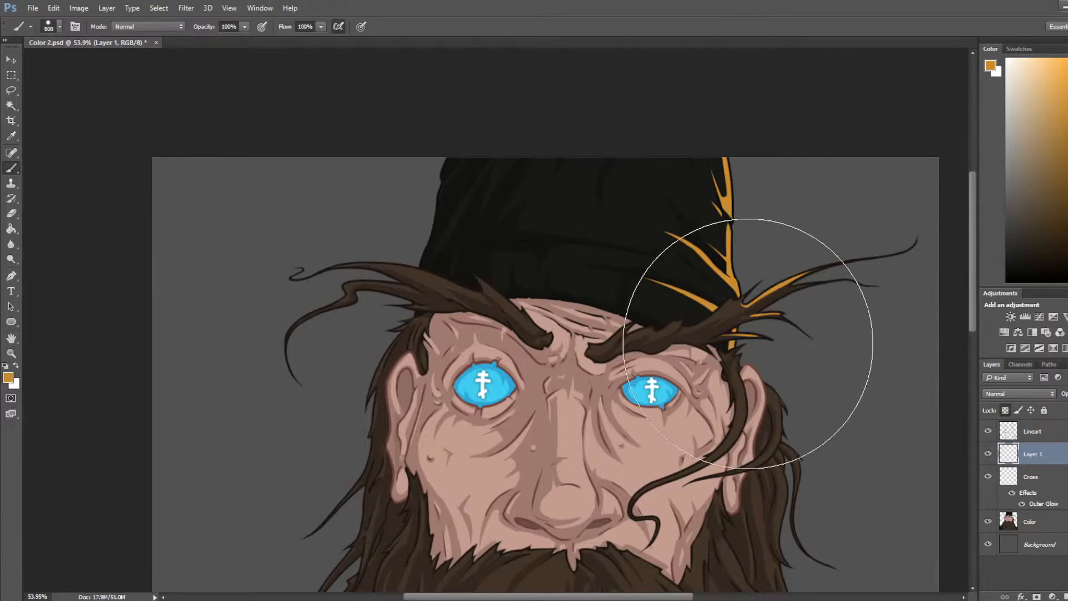
Step: Flip the canvas horizontally to check the recoloured rim light on the whole portrait, and flip it again to continue painting
scroll(446, 305, down, 3)
scroll(446, 304, down, 4)
key(F2)
scroll(383, 215, up, 6)
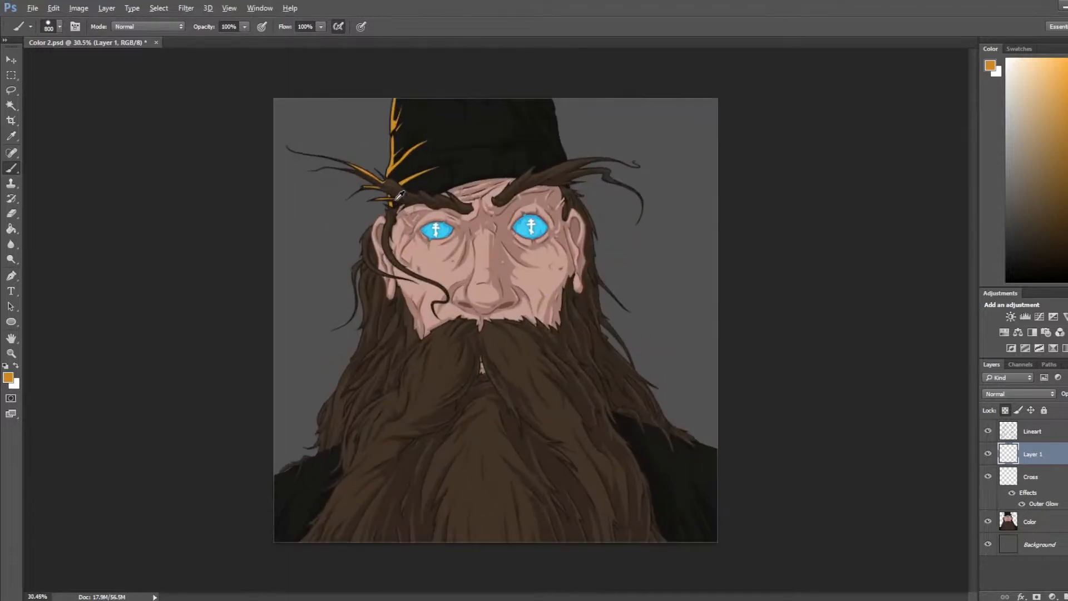
scroll(392, 309, down, 3)
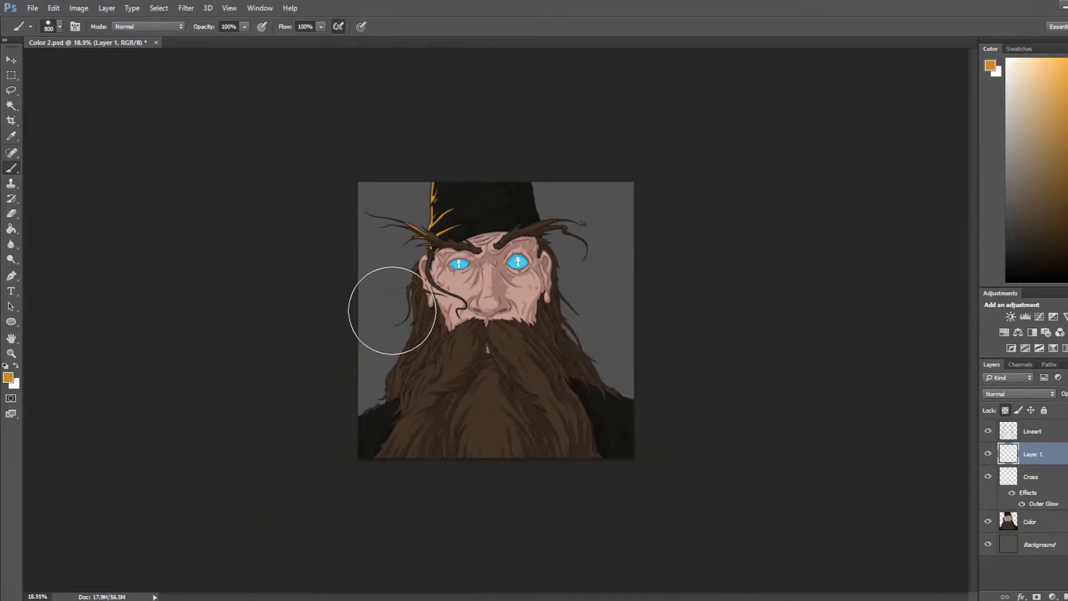
key(ctrl+shift+h)
scroll(606, 181, up, 5)
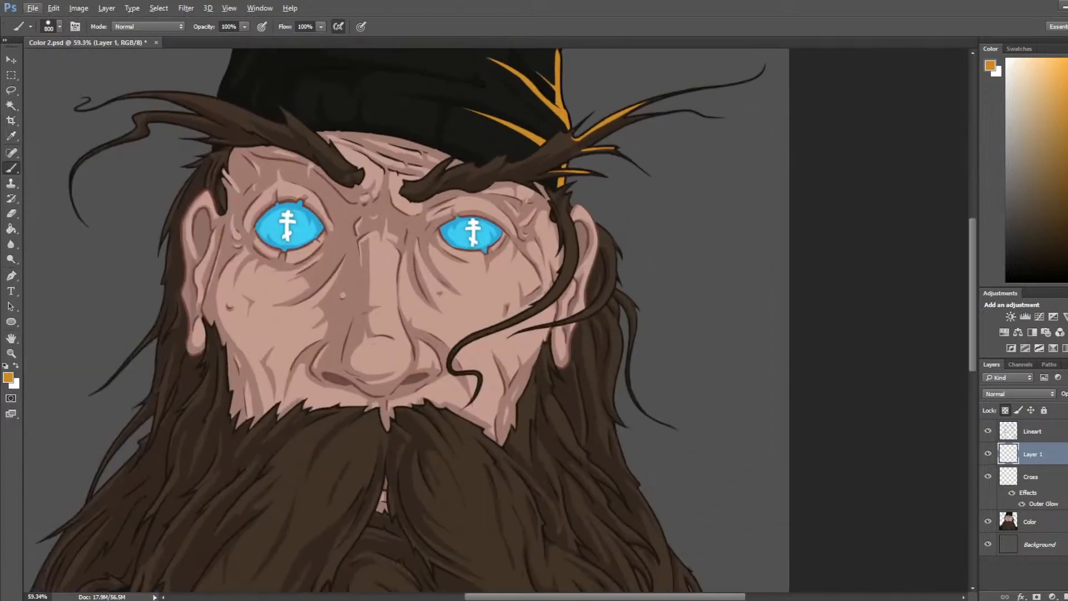
Step: Unlock the rim light layer's transparent pixels and reduce the brush size to 9 px for detail work on the eyebrow
click(1006, 411)
scroll(702, 148, up, 5)
drag(691, 144, 709, 255)
key(e)
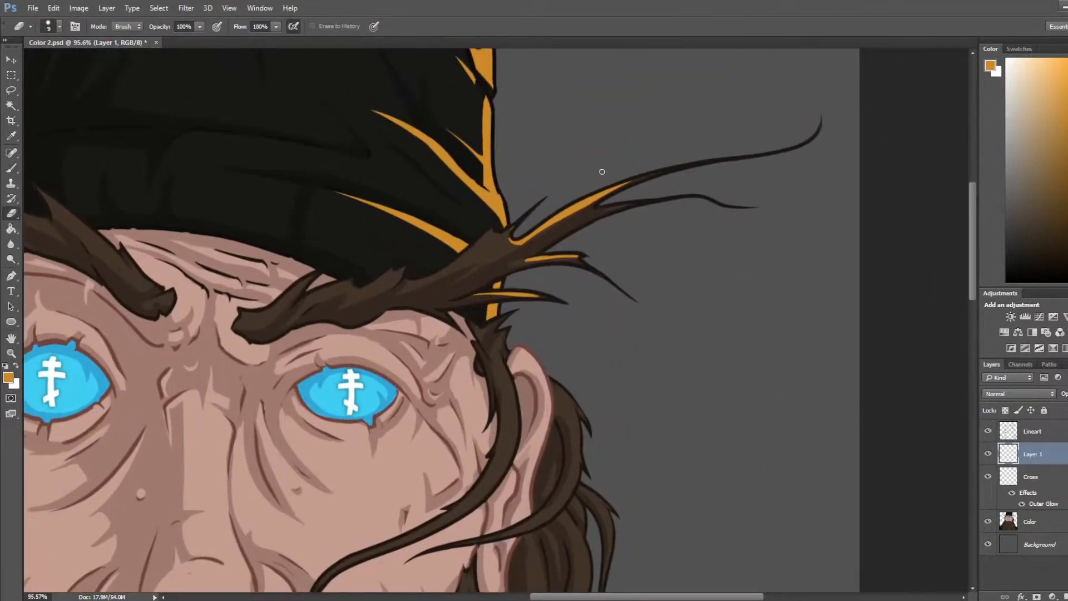
key(b)
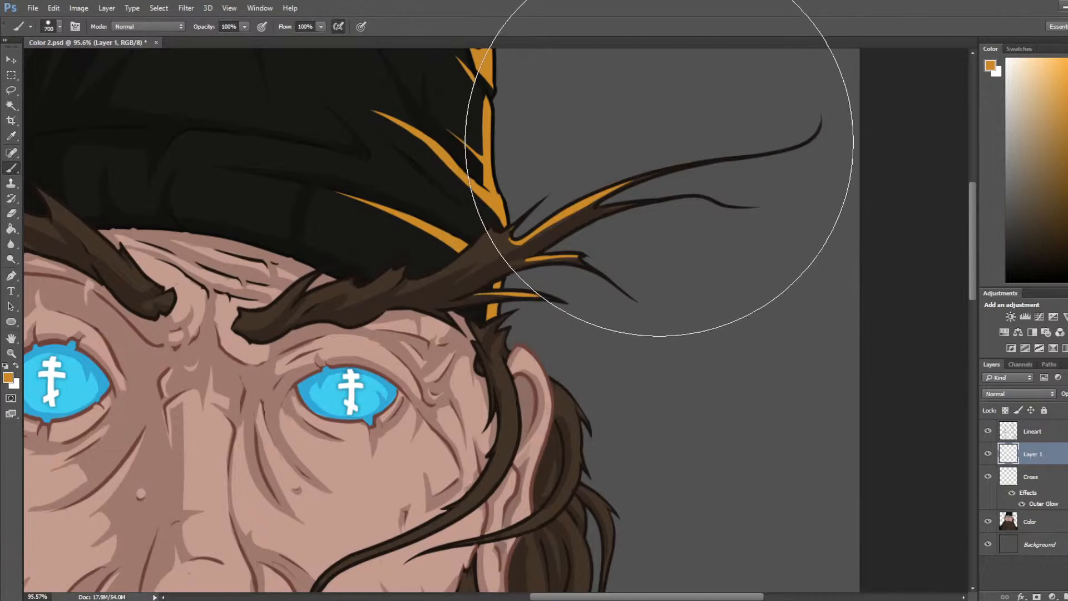
key(bracketleft)
key(bracketleft)
key(bracketleft)
key(bracketleft)
key(bracketleft)
key(bracketleft)
key(bracketleft)
key(bracketleft)
key(bracketleft)
key(bracketleft)
key(bracketleft)
key(bracketleft)
key(bracketleft)
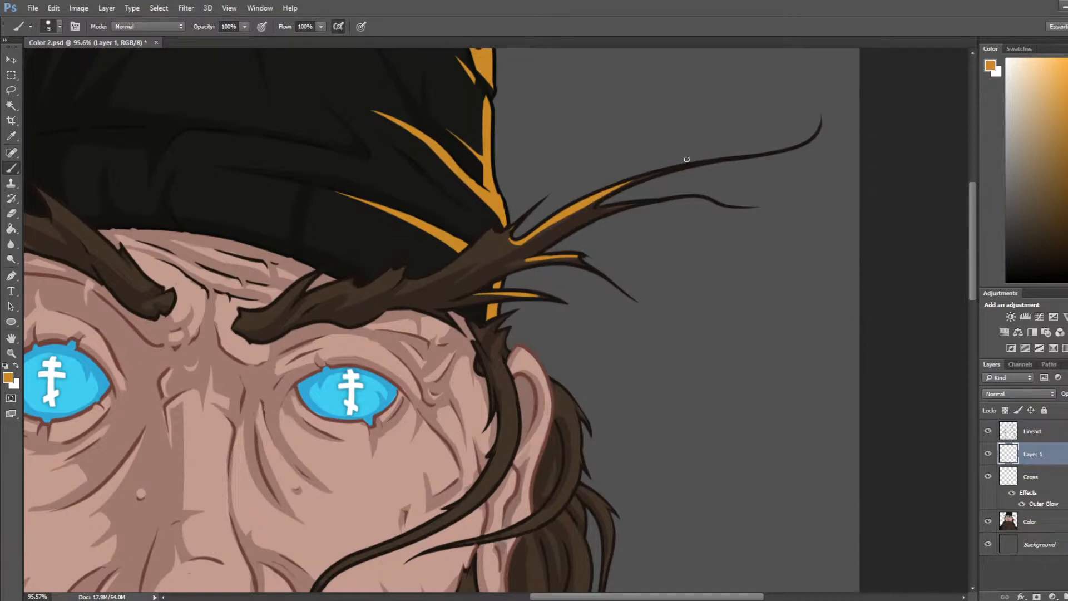
Step: Extend the upper eyebrow strand's orange highlight farther toward its tip and erase along the underside to a fine taper
key(e)
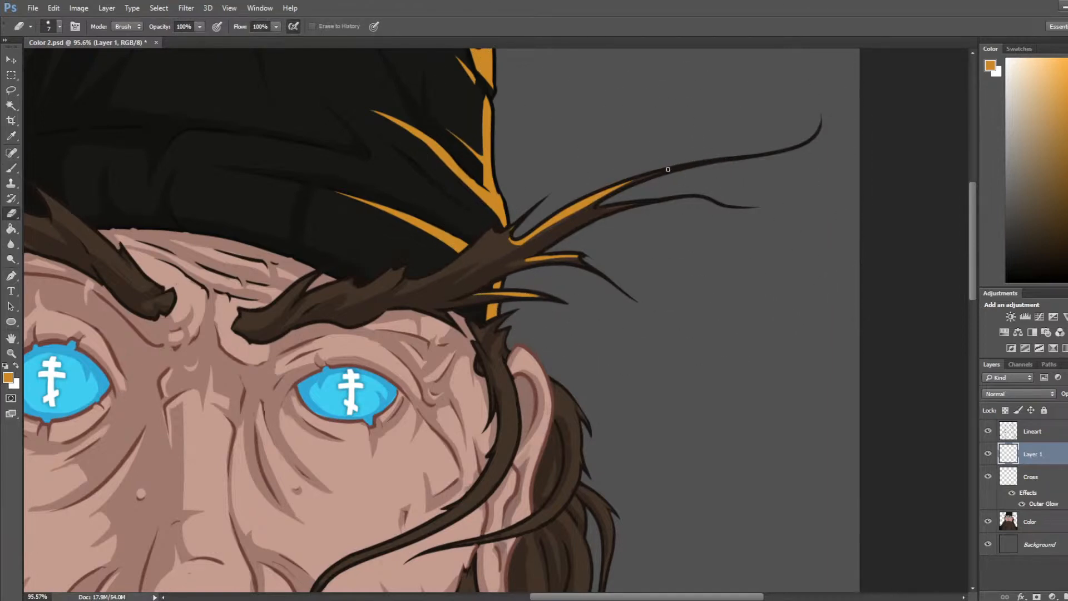
key(b)
key(e)
key(b)
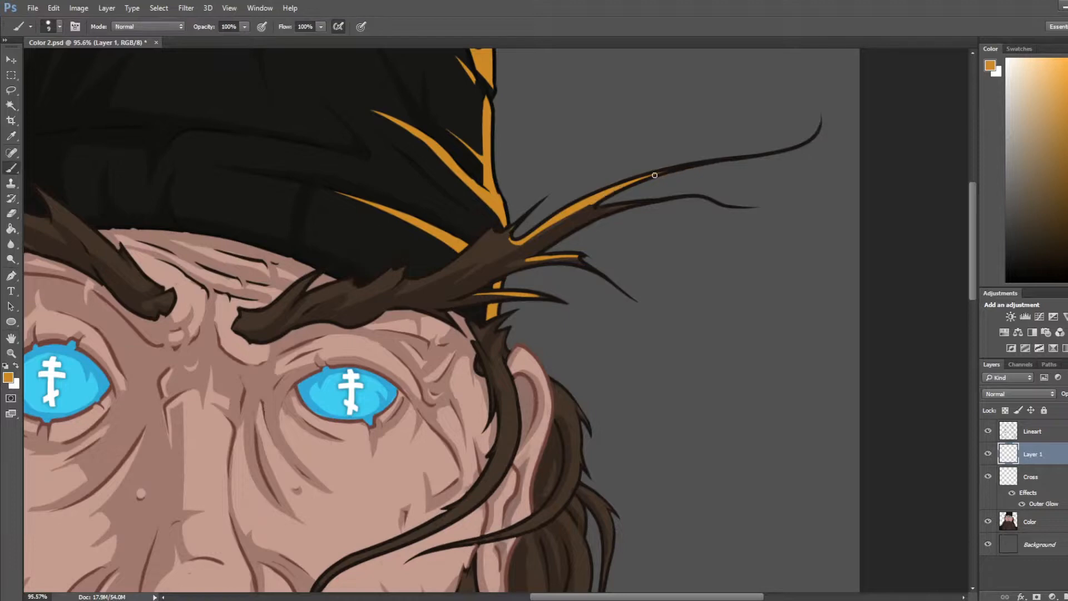
key(e)
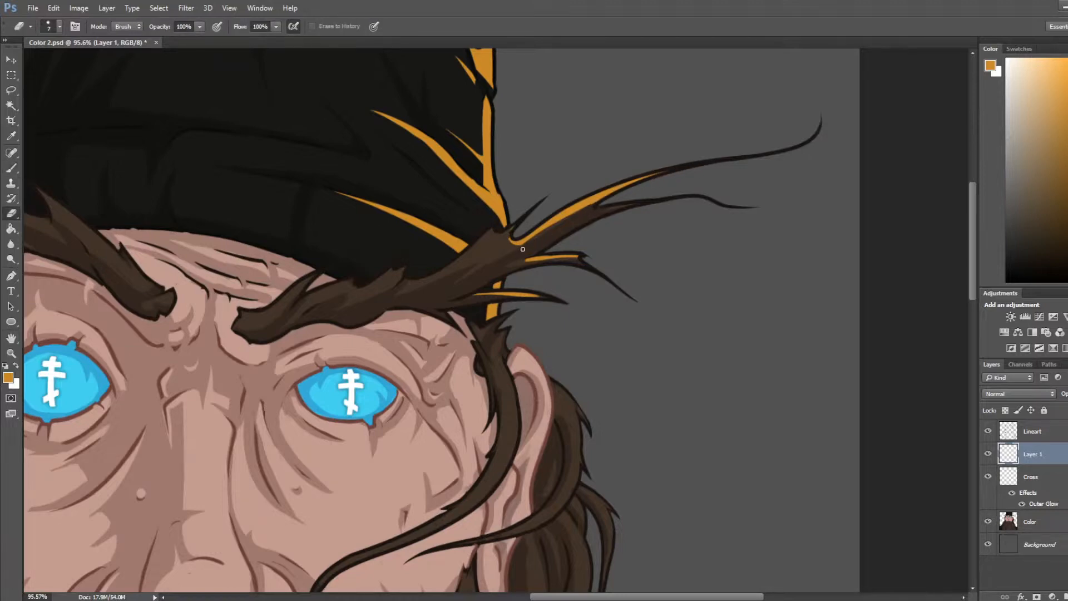
drag(522, 249, 667, 174)
key(ctrl+z)
drag(539, 239, 689, 172)
drag(541, 241, 727, 160)
Step: Erase the underside of the middle eyebrow strand's highlight near its base to make it thinner
scroll(756, 137, up, 2)
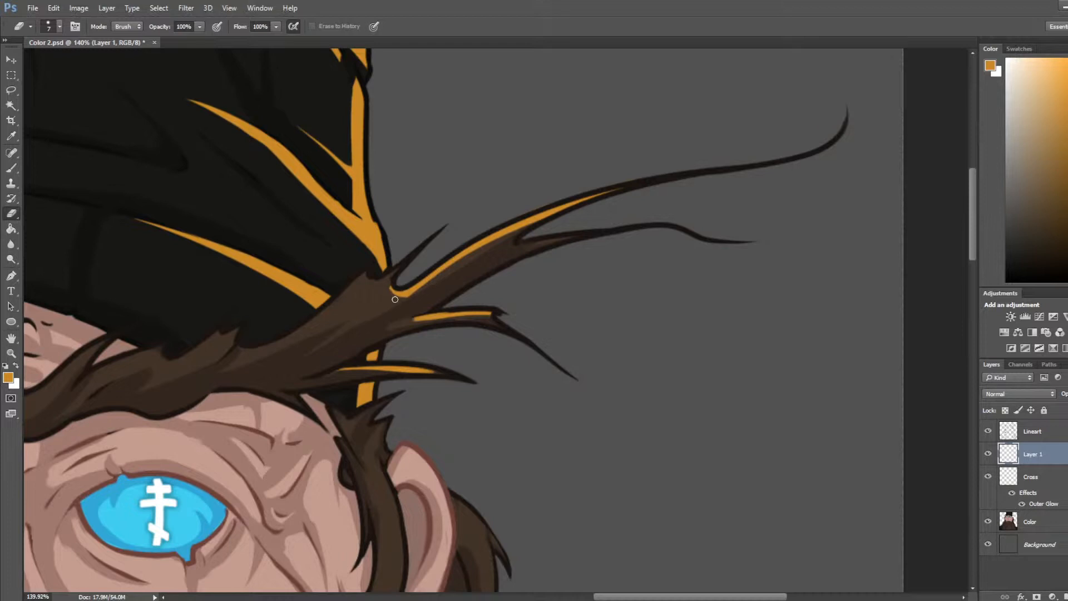
drag(411, 322, 457, 319)
key(b)
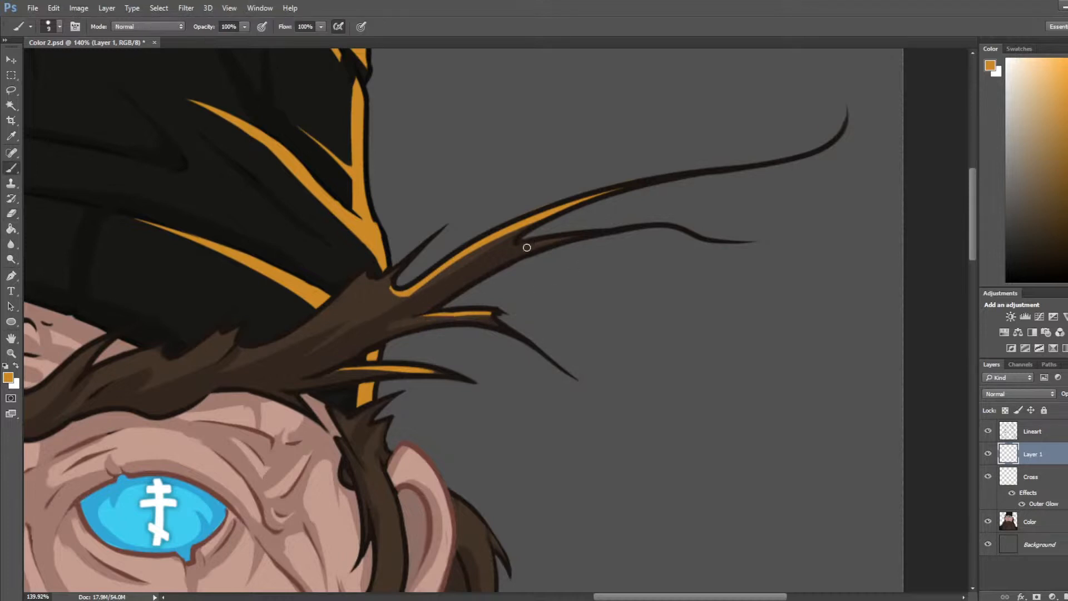
Step: Paint an orange highlight at the base of the upper eyebrow strand's lower fork and erase its edges to a clean taper
drag(504, 248, 615, 229)
key(e)
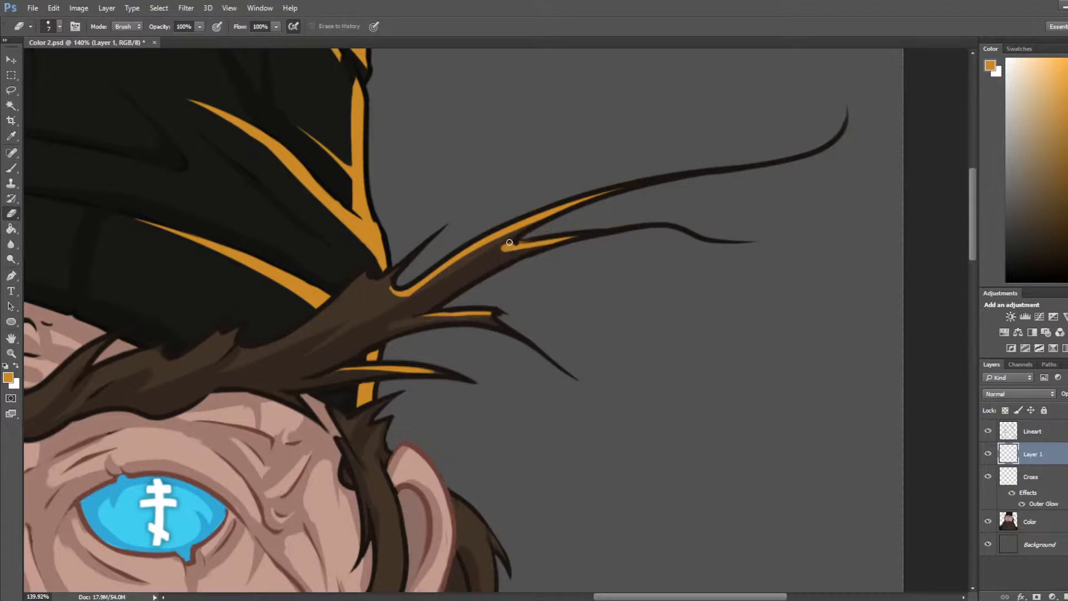
drag(509, 242, 505, 252)
key(b)
key(e)
key(space)
drag(576, 281, 779, 201)
key(space)
mouse_move(613, 323)
mouse_down()
mouse_move(415, 378)
mouse_move(419, 345)
mouse_up()
key(b)
key(e)
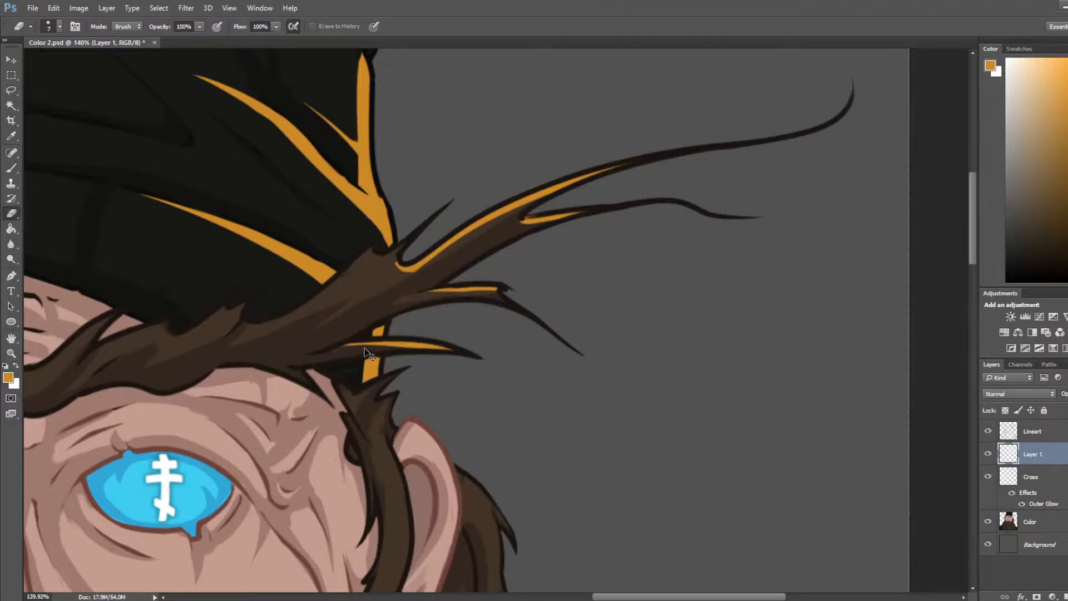
Step: Try orange highlights along the inner hair folds of the thick eyebrow body, and erase them again
drag(300, 299, 565, 295)
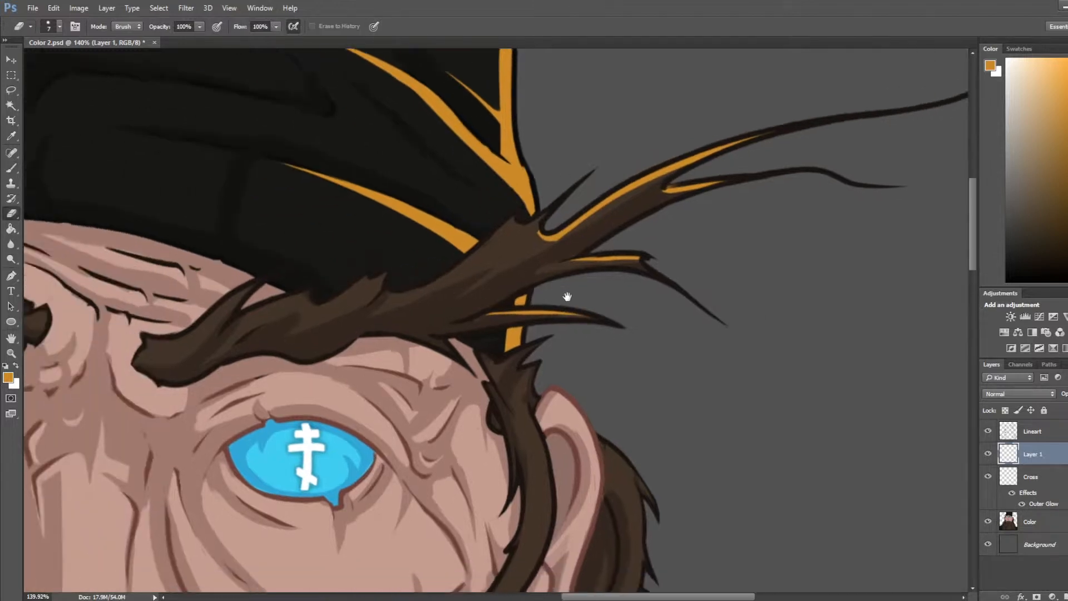
key(b)
mouse_move(409, 300)
mouse_down()
mouse_move(559, 249)
mouse_move(509, 285)
mouse_move(539, 250)
mouse_up()
key(e)
drag(405, 303, 532, 246)
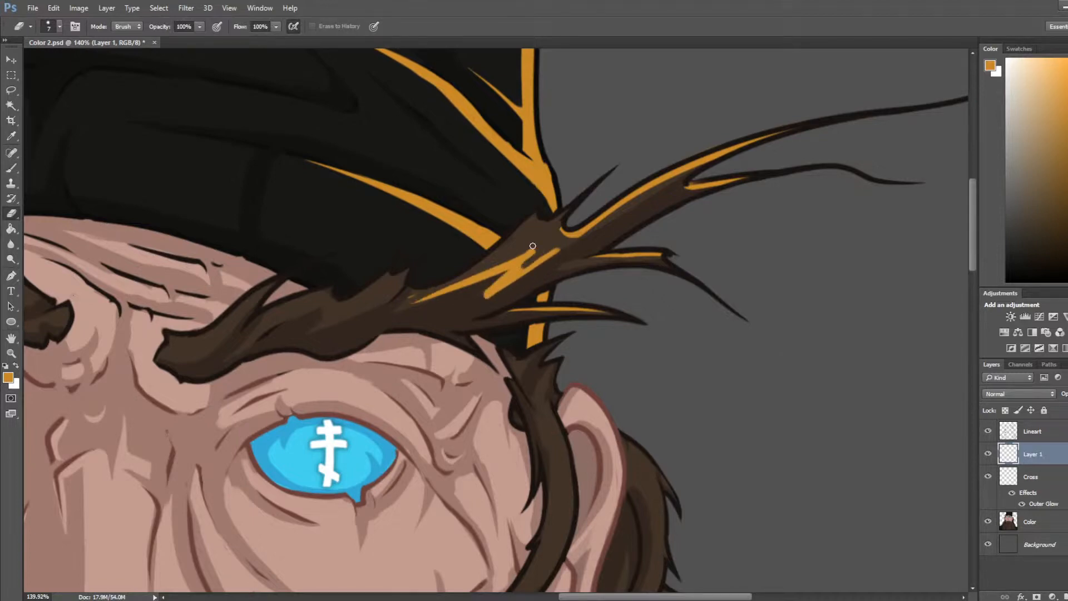
mouse_move(429, 294)
mouse_down()
mouse_move(550, 244)
mouse_move(427, 296)
mouse_move(550, 253)
mouse_move(455, 315)
mouse_move(556, 251)
mouse_up()
drag(420, 302, 408, 299)
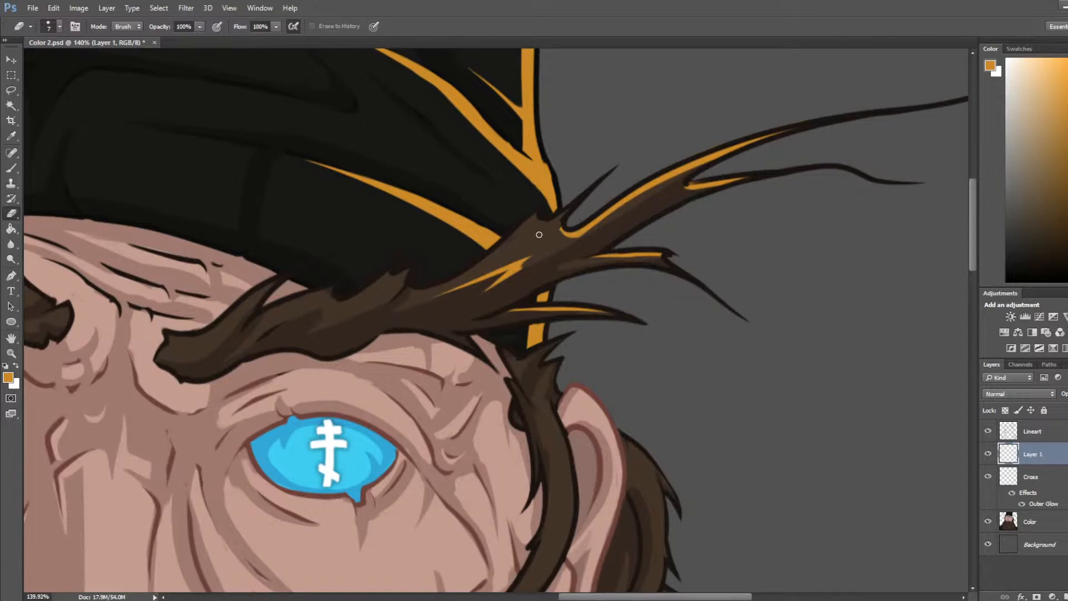
mouse_move(539, 235)
mouse_down()
mouse_move(458, 292)
mouse_move(530, 265)
mouse_move(437, 301)
mouse_up()
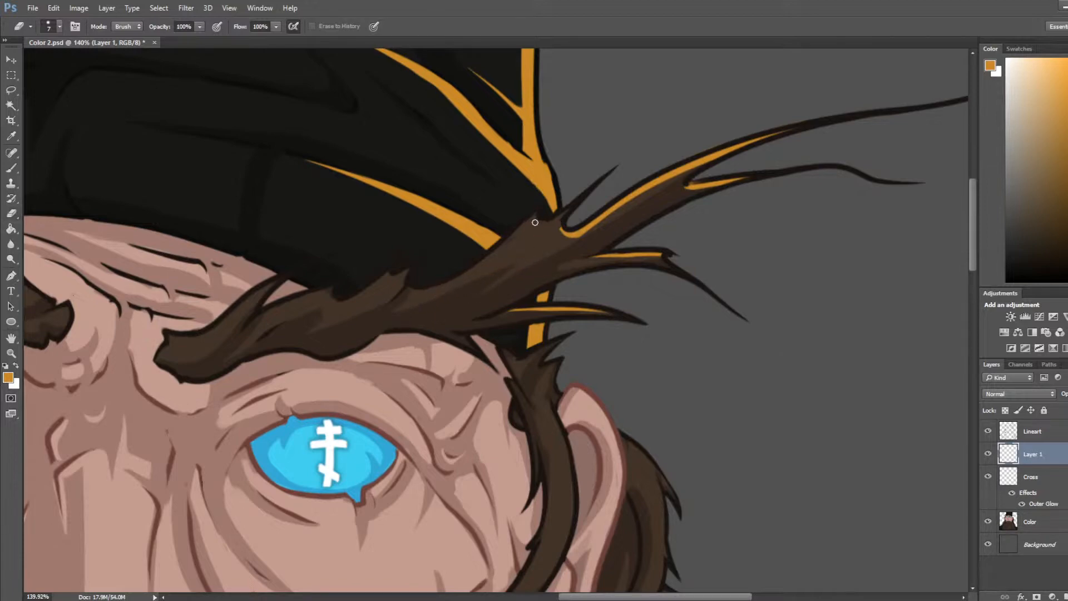
Step: Paint an orange highlight along the eyebrow body's upper edge beneath the hat, tapering inward, and clean up around the small upright strand
key(b)
drag(467, 275, 537, 215)
mouse_move(417, 293)
mouse_down()
mouse_move(519, 230)
mouse_move(420, 291)
mouse_move(512, 261)
mouse_move(470, 276)
mouse_up()
key(e)
key(b)
mouse_move(536, 216)
mouse_down()
mouse_move(482, 252)
mouse_move(531, 233)
mouse_move(435, 292)
mouse_up()
key(e)
key(b)
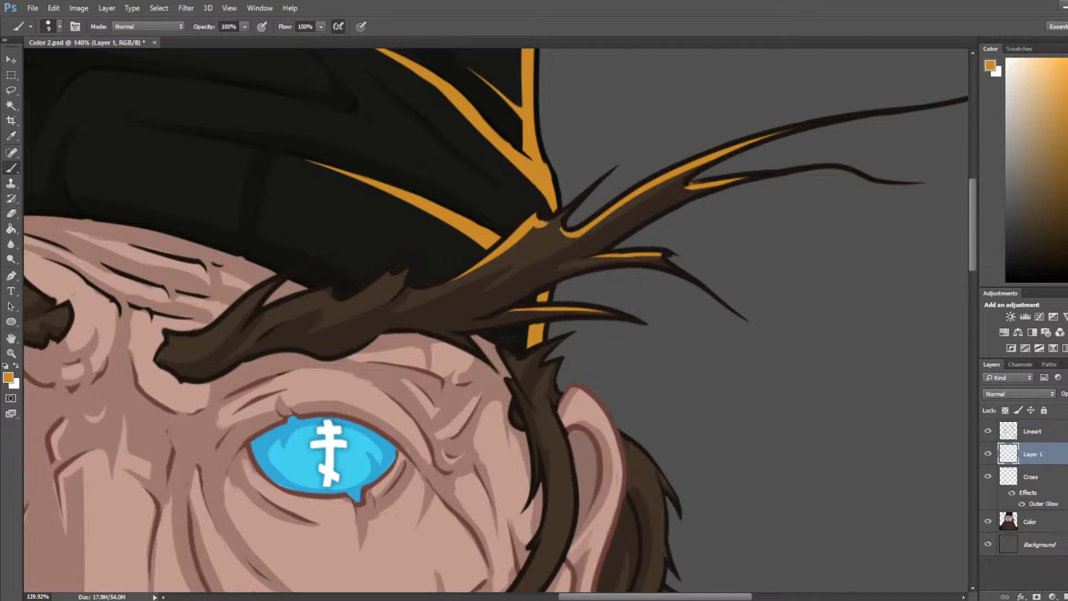
key(e)
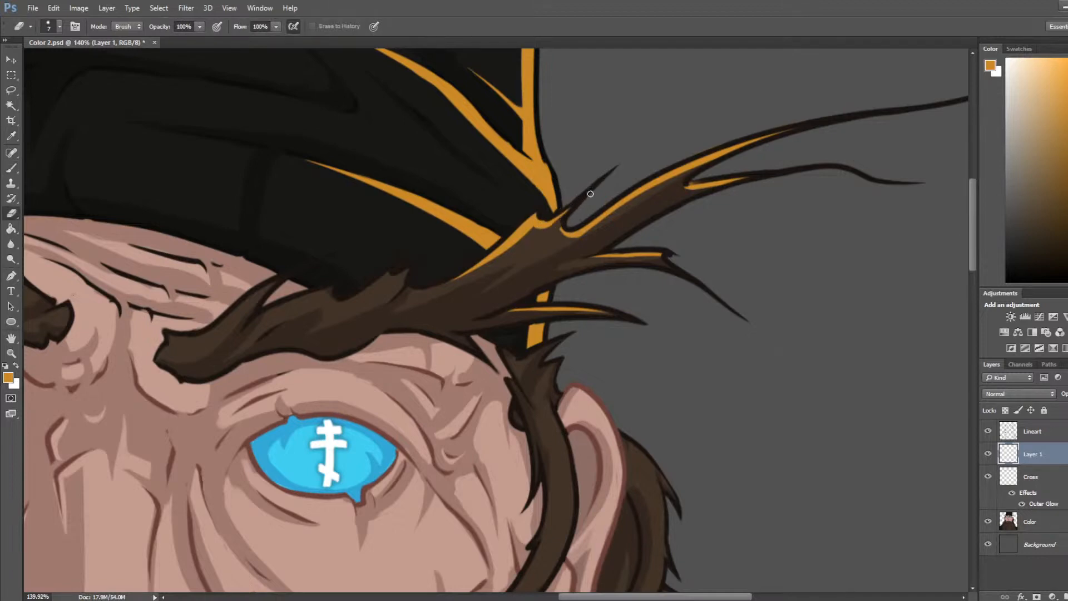
drag(559, 225, 564, 233)
Step: Flip the canvas horizontally and try the Darken, Linear Dodge (Add) and Lighter Color blend modes on the rim light layer
scroll(630, 165, down, 8)
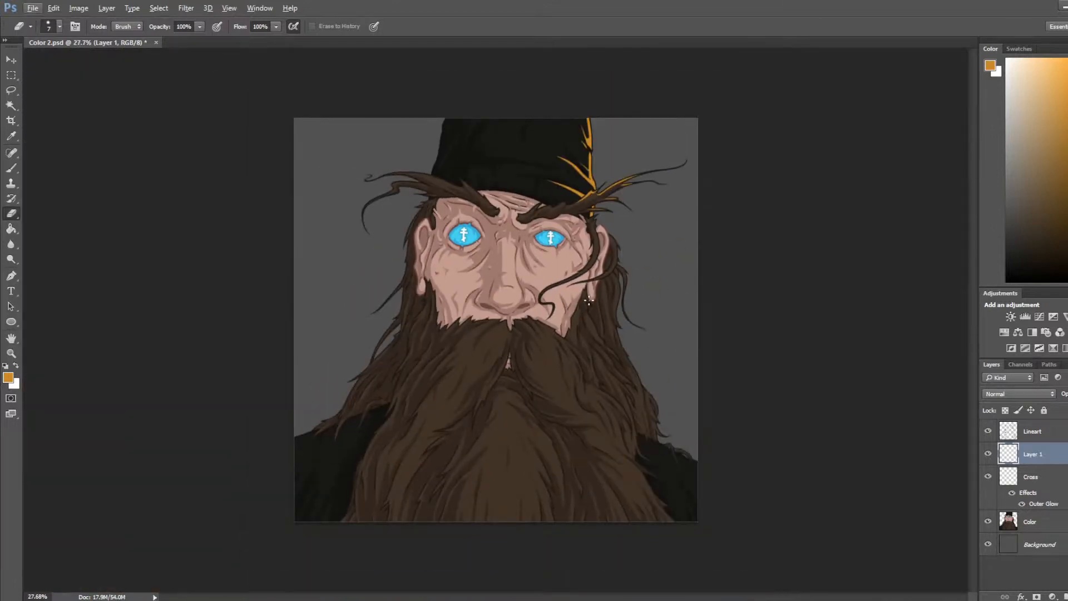
key(ctrl+shift+h)
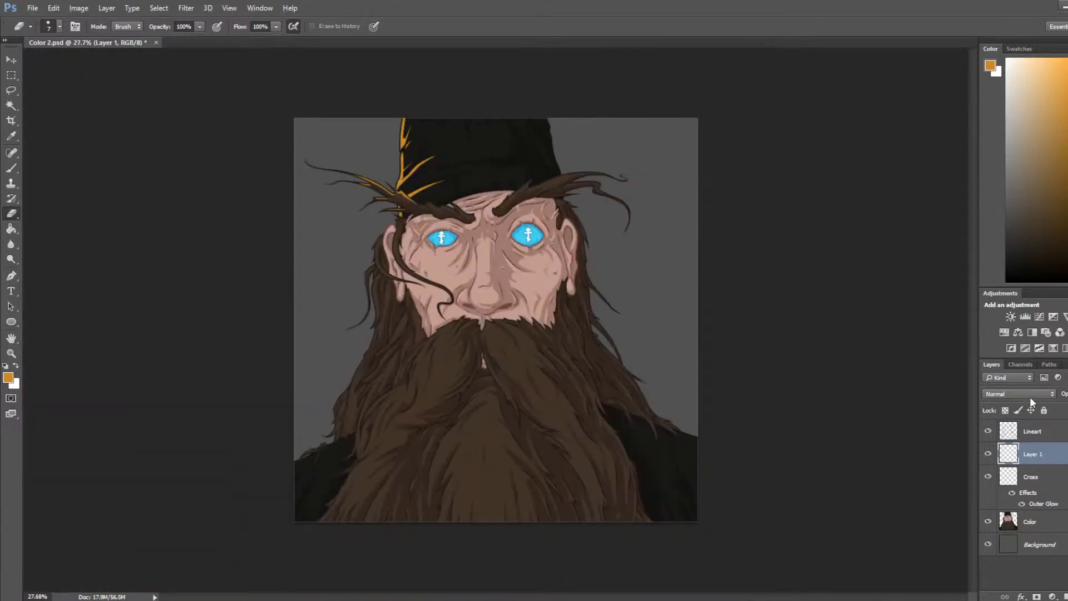
scroll(1009, 396, down, 6)
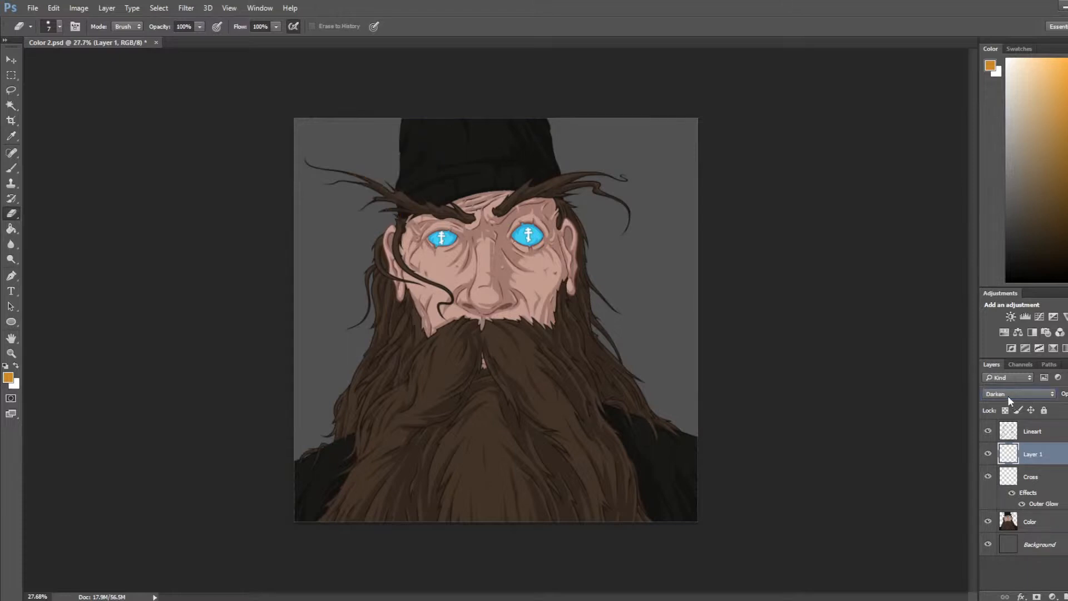
scroll(1003, 393, down, 4)
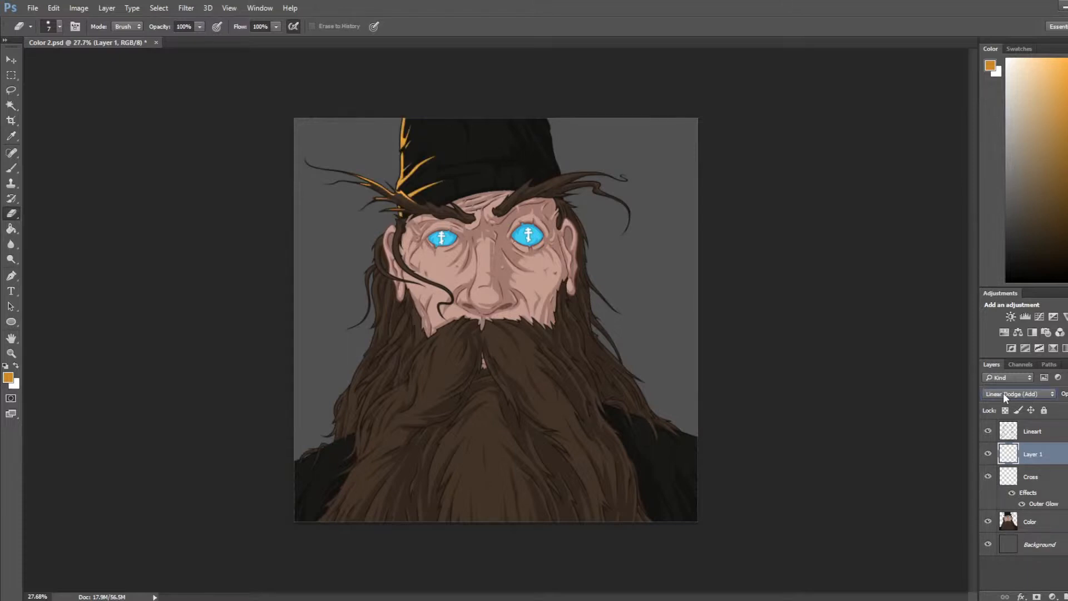
scroll(1003, 393, down, 1)
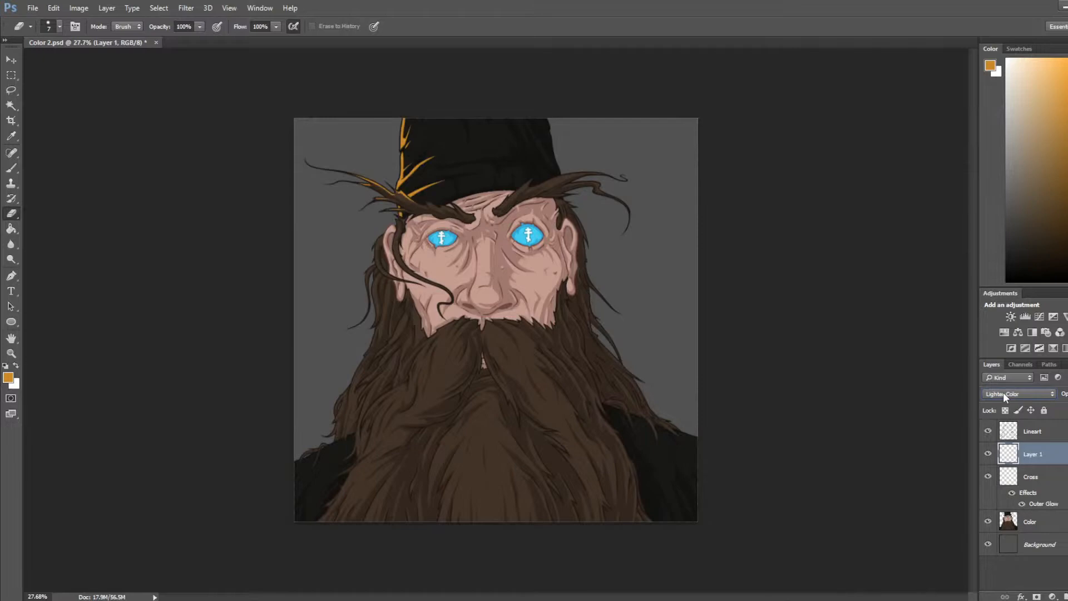
scroll(395, 142, up, 12)
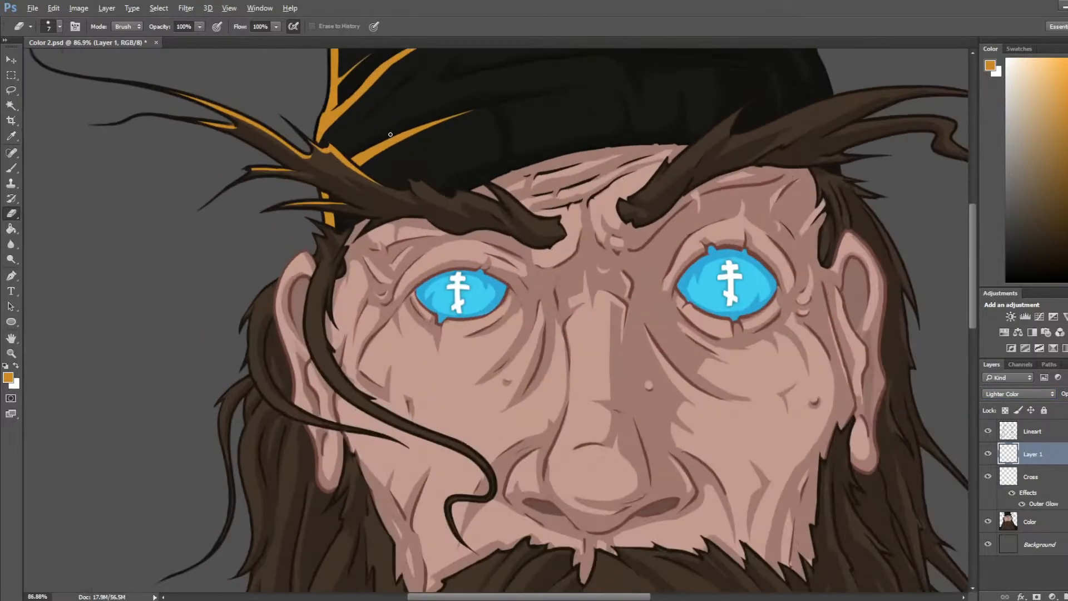
scroll(395, 142, down, 3)
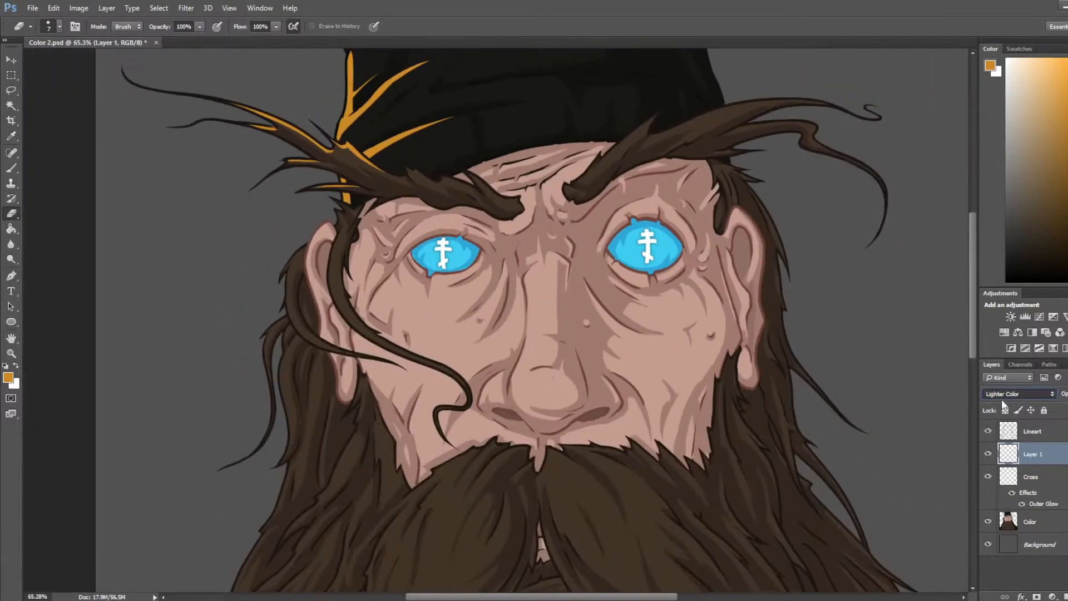
scroll(1004, 402, up, 11)
Step: Flip the canvas back horizontally and save the document
scroll(612, 261, down, 4)
key(ctrl+shift+h)
key(ctrl+s)
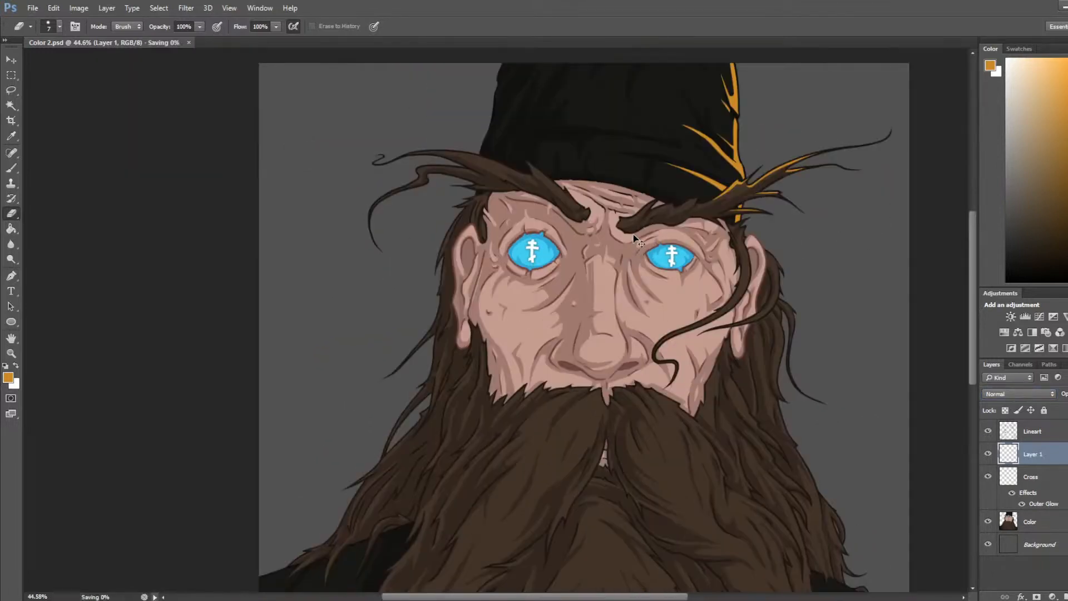
Step: Paint orange highlights on the spiky hair tuft above the ear and start one along the ear's upper rim
scroll(724, 220, up, 3)
scroll(724, 221, up, 3)
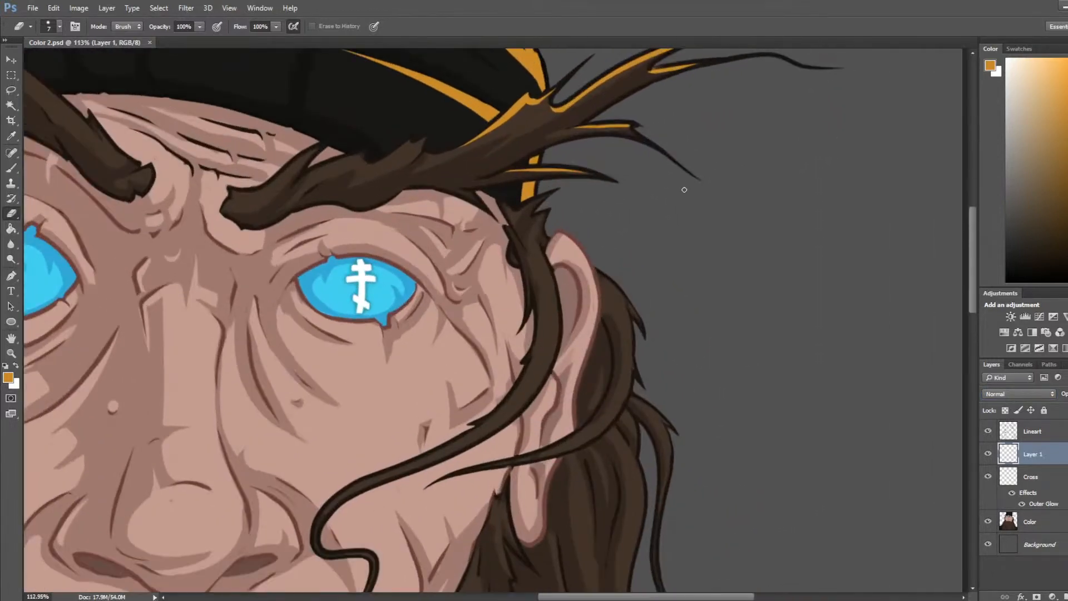
key(b)
mouse_move(524, 208)
mouse_down()
mouse_move(545, 204)
mouse_move(547, 238)
mouse_move(550, 226)
mouse_move(594, 290)
mouse_up()
key(e)
key(b)
key(e)
key(b)
key(e)
key(b)
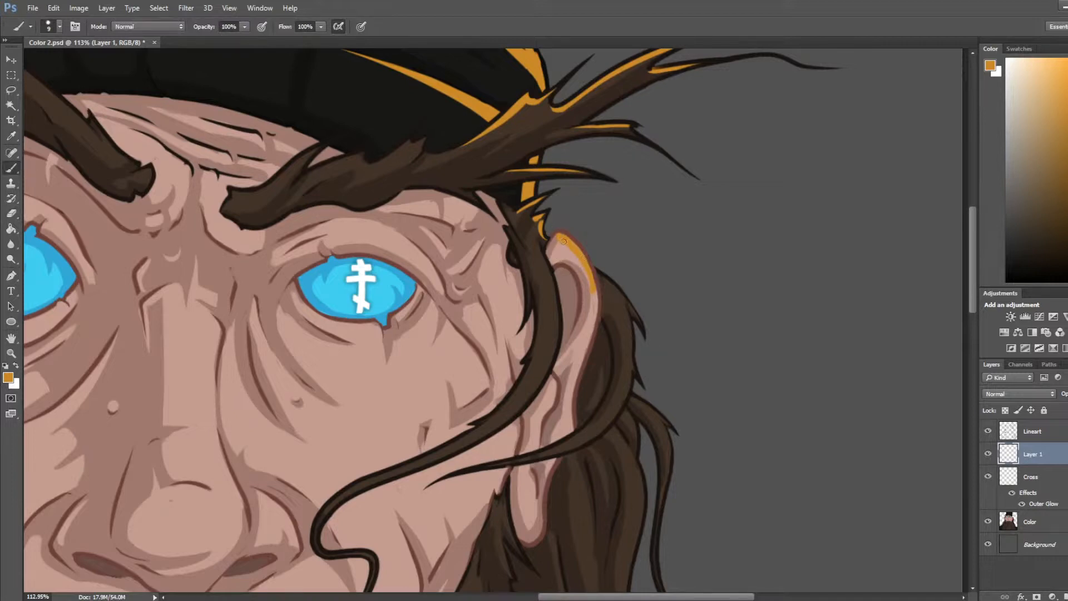
Step: Strengthen the orange highlight on the ear's upper rim and erase its inner side so it tapers downward
mouse_move(560, 239)
mouse_down()
mouse_move(582, 263)
mouse_move(566, 244)
mouse_move(590, 309)
mouse_up()
key(e)
drag(583, 271, 586, 309)
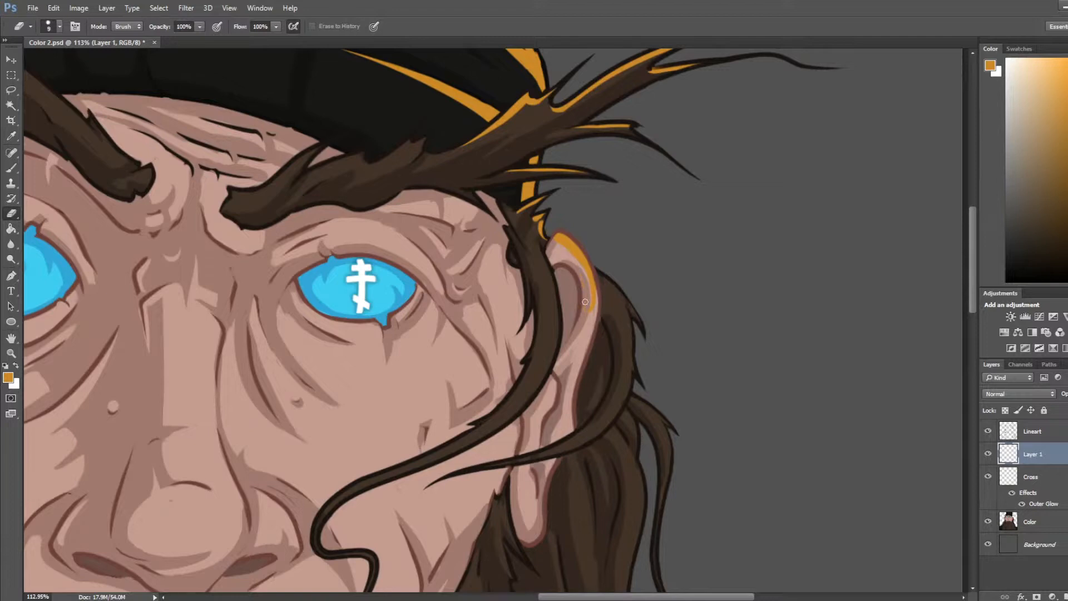
key(ctrl+z)
key(b)
key(e)
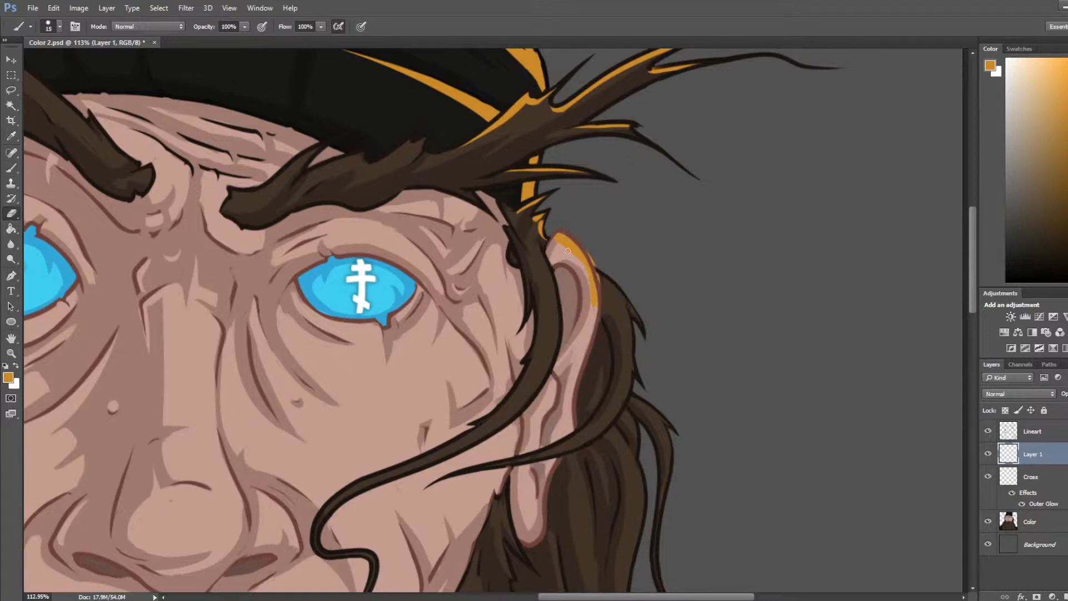
drag(586, 275, 593, 307)
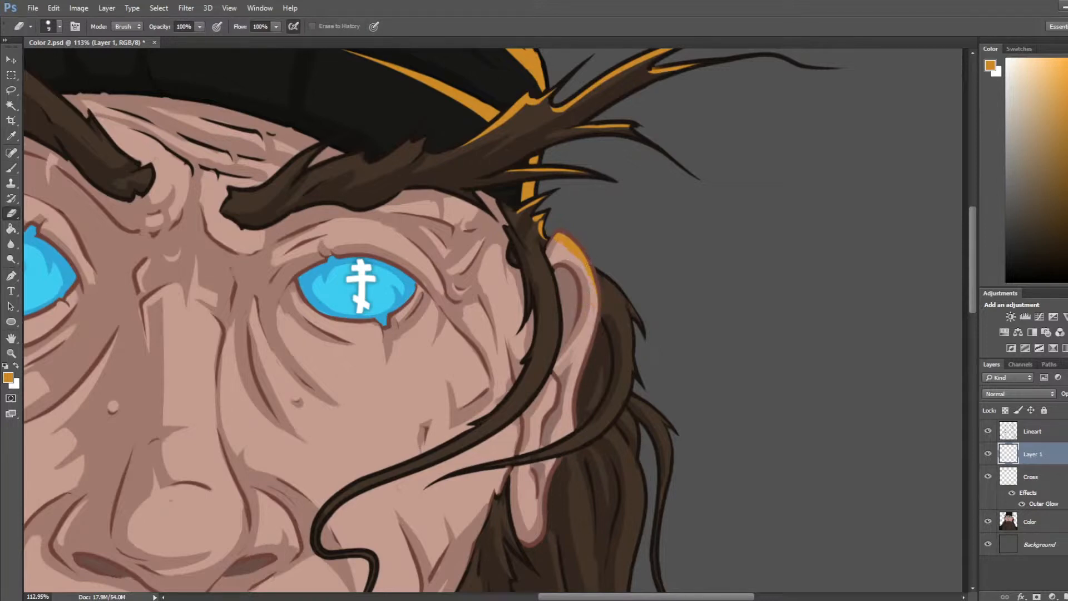
Step: Paint an orange highlight on the outer edge of the hair behind the ear and erase its lower part to a point
key(b)
mouse_move(596, 271)
mouse_down()
mouse_move(628, 310)
mouse_move(622, 280)
mouse_move(650, 333)
mouse_move(629, 286)
mouse_move(645, 343)
mouse_move(616, 334)
mouse_move(625, 312)
mouse_move(628, 381)
mouse_up()
key(e)
key(b)
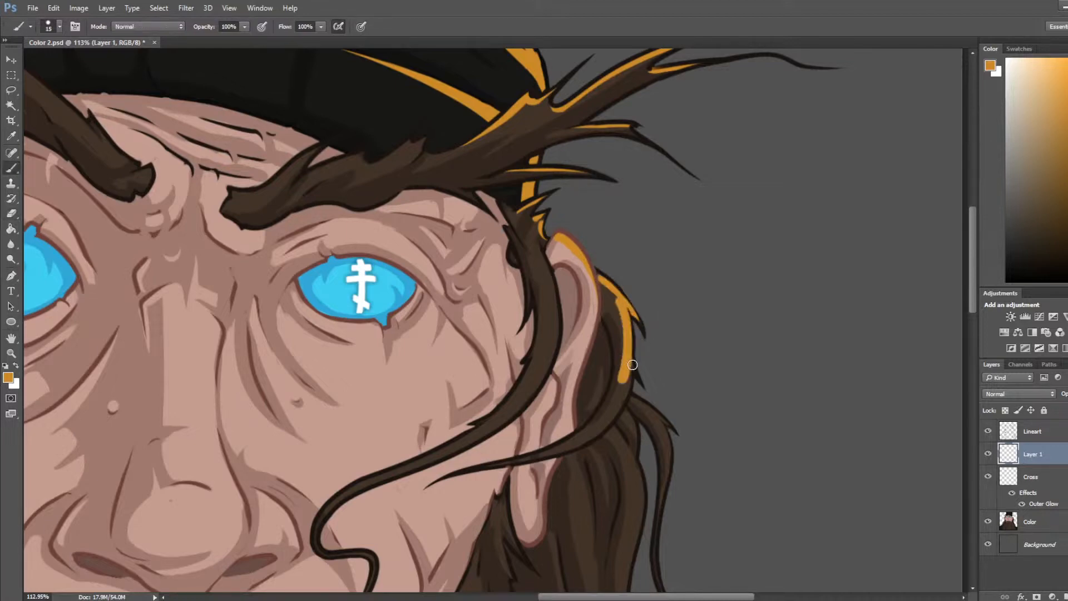
key(e)
mouse_move(615, 310)
mouse_down()
mouse_move(617, 407)
mouse_move(617, 343)
mouse_move(621, 385)
mouse_up()
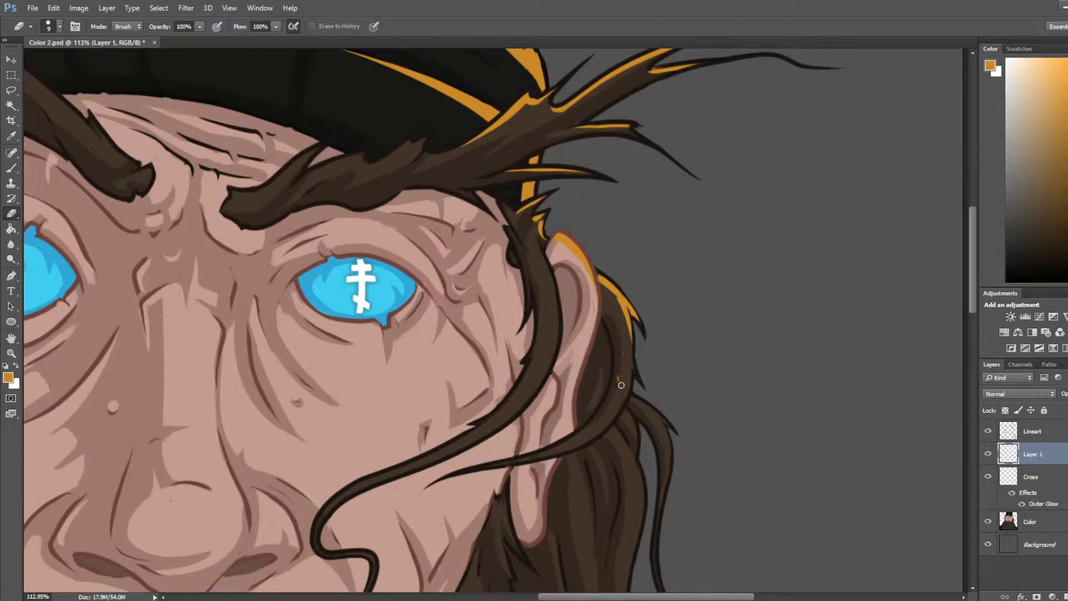
key(b)
drag(597, 273, 622, 327)
key(e)
Step: Flip the canvas horizontally, then try an orange stroke on the loose hair strand below the ear and undo it
scroll(618, 360, down, 5)
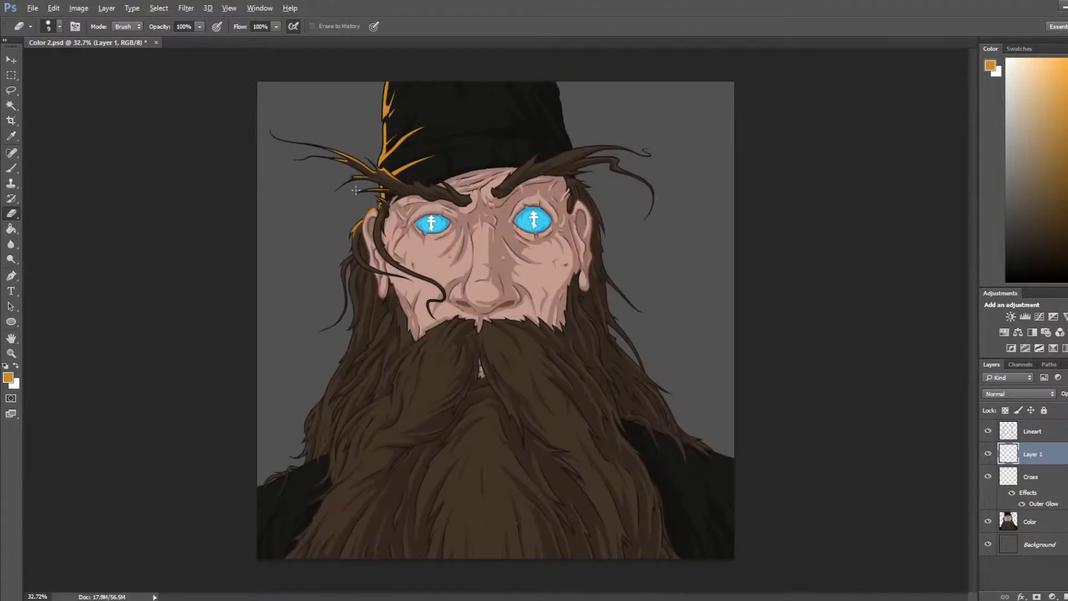
scroll(351, 239, up, 5)
mouse_move(358, 334)
mouse_down()
mouse_move(558, 168)
mouse_move(560, 229)
mouse_up()
key(b)
drag(478, 193, 517, 167)
key(ctrl+z)
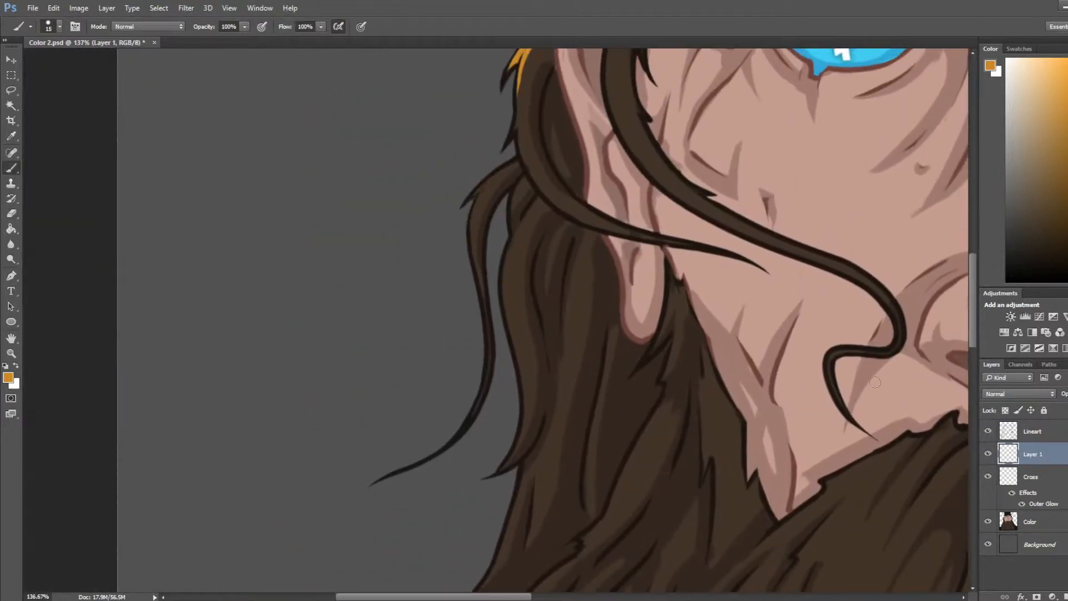
click(1051, 528)
key(e)
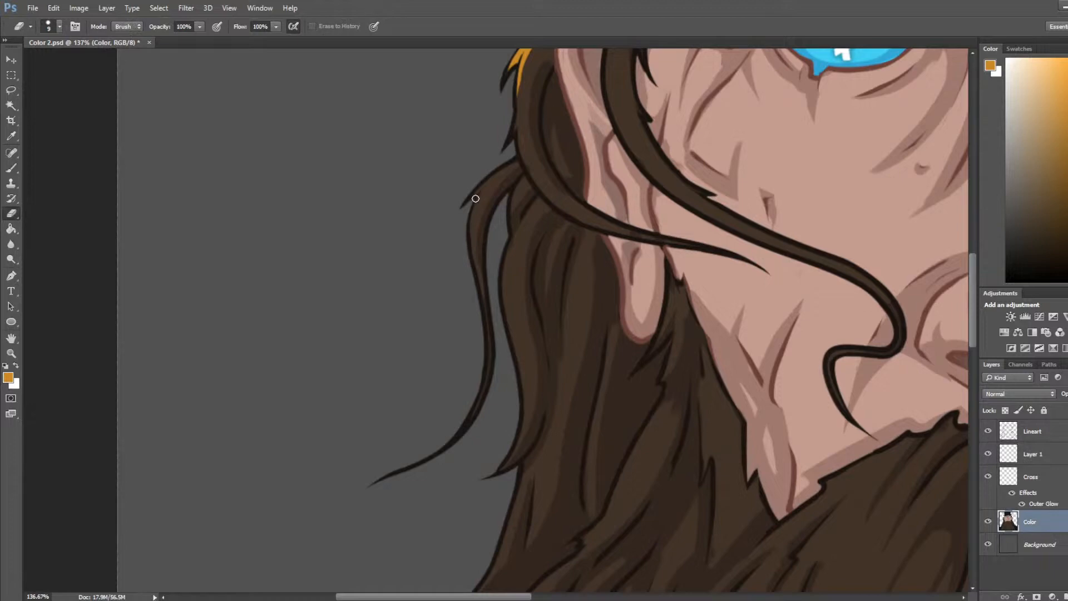
key(b)
alt+click(481, 203)
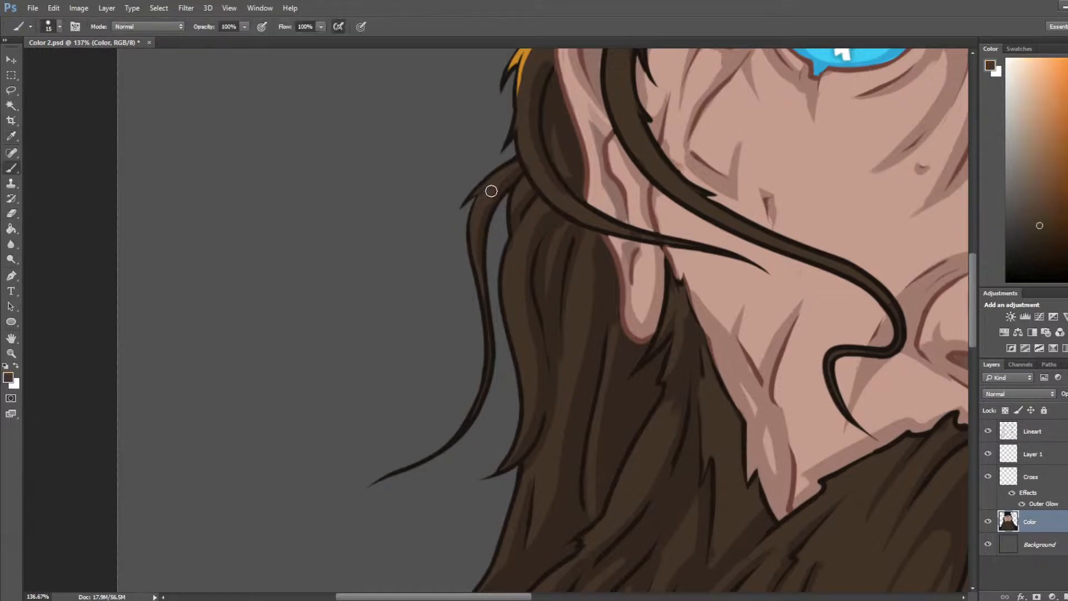
click(1042, 461)
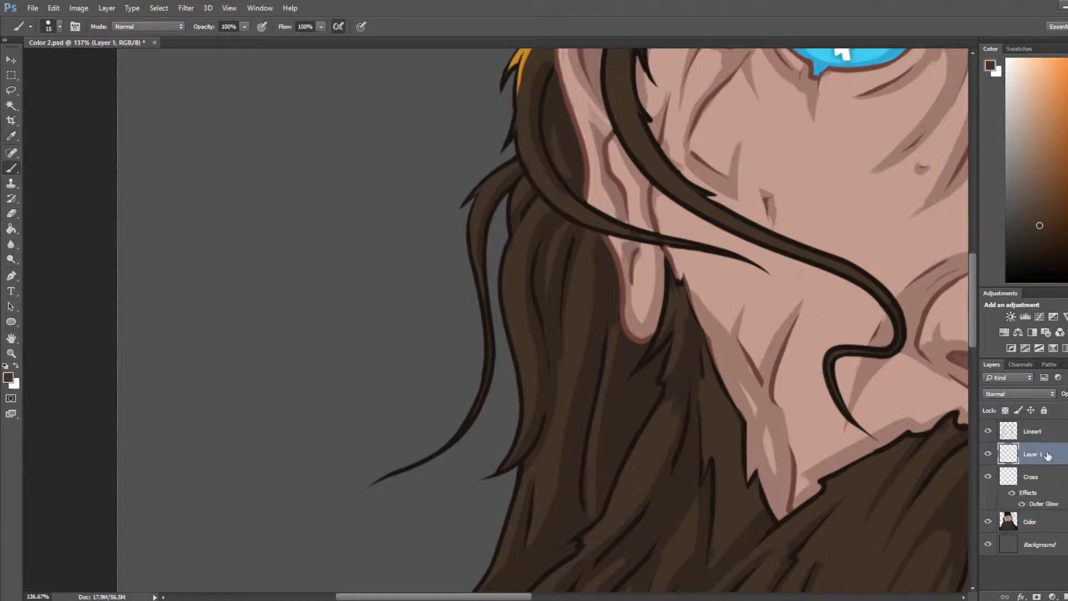
mouse_move(727, 309)
mouse_down()
mouse_move(715, 409)
mouse_move(729, 418)
mouse_up()
alt+click(544, 139)
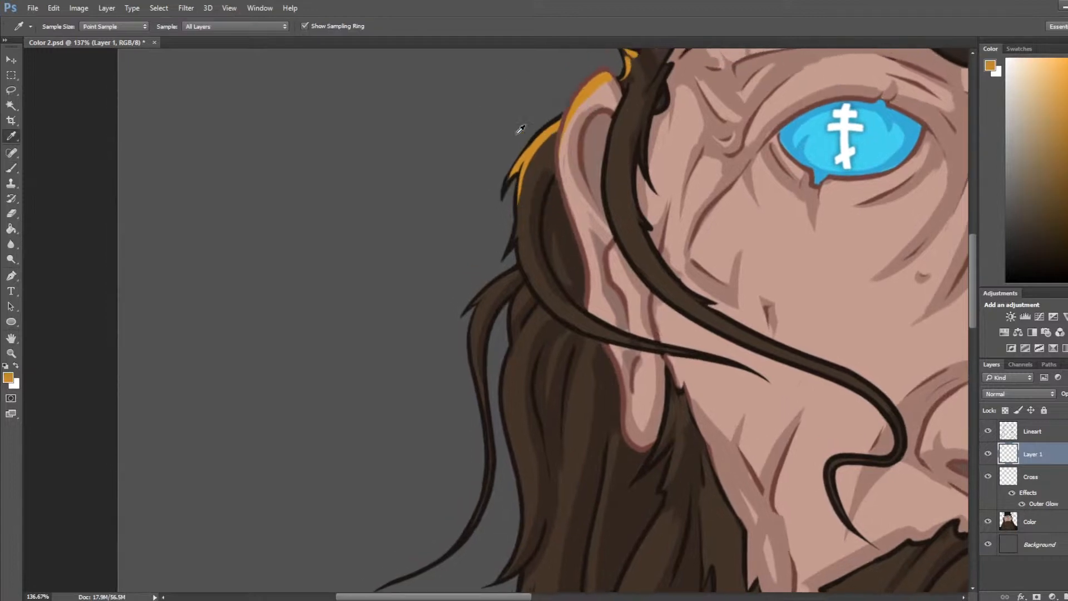
Step: Paint an orange highlight on the upper bend of the loose hair strand behind the ear and trim its edges
key(e)
key(b)
mouse_move(515, 274)
mouse_down()
mouse_move(472, 307)
mouse_move(465, 321)
mouse_move(520, 272)
mouse_move(480, 316)
mouse_move(475, 343)
mouse_up()
key(e)
key(b)
key(e)
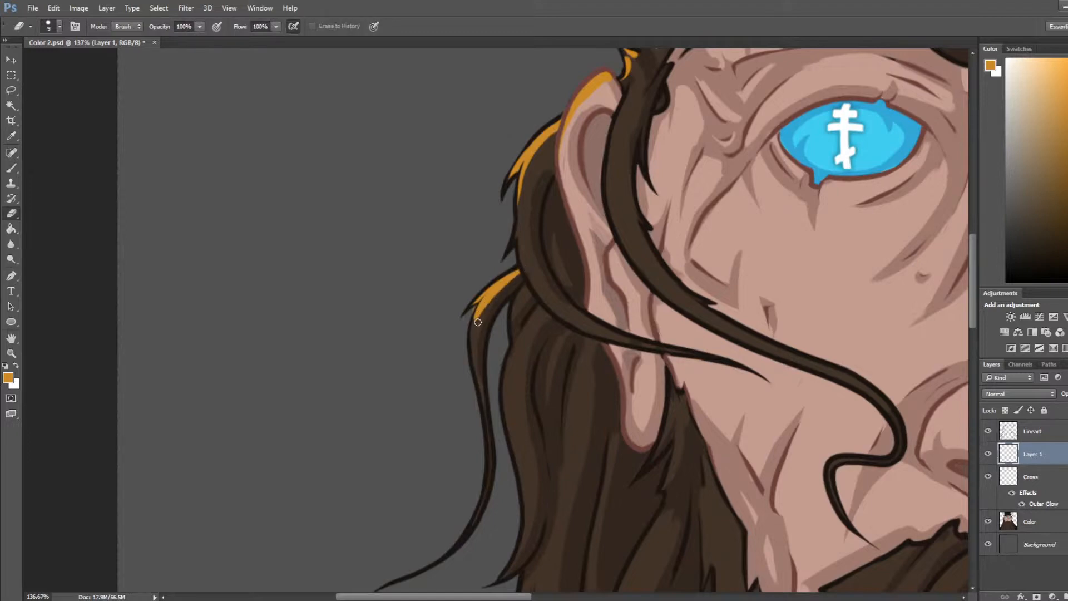
Step: Extend the loose strand's highlight below the bend and erase its inner edge to a pointed taper
key(b)
mouse_move(505, 289)
mouse_down()
mouse_move(483, 324)
mouse_move(468, 325)
mouse_move(474, 310)
mouse_move(465, 339)
mouse_up()
key(e)
drag(519, 277, 476, 363)
drag(498, 462, 511, 367)
Step: Paint an orange highlight down the outer edge of the lock curling behind the ear, thicken it, and trim its inner side
key(b)
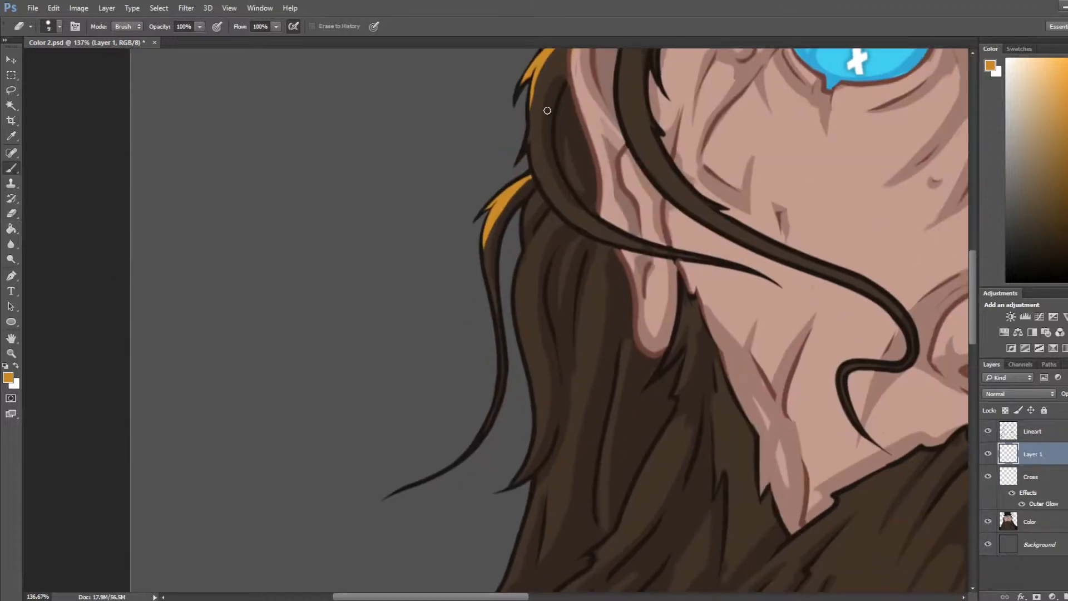
mouse_move(529, 93)
mouse_down()
mouse_move(524, 148)
mouse_move(548, 190)
mouse_up()
key(e)
drag(541, 105, 554, 197)
key(b)
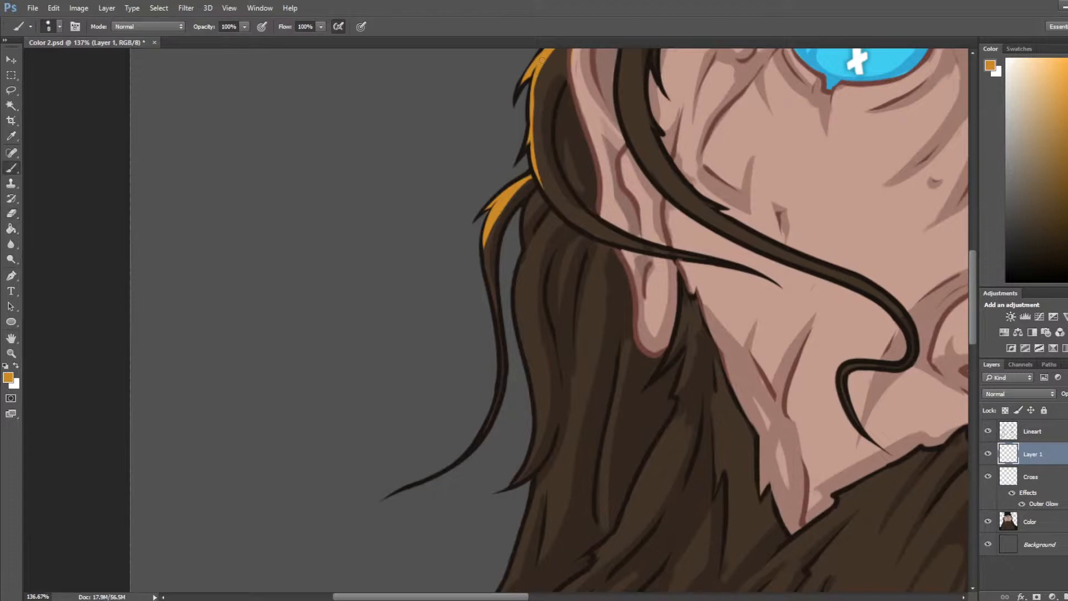
drag(541, 65, 549, 188)
key(e)
drag(550, 88, 557, 186)
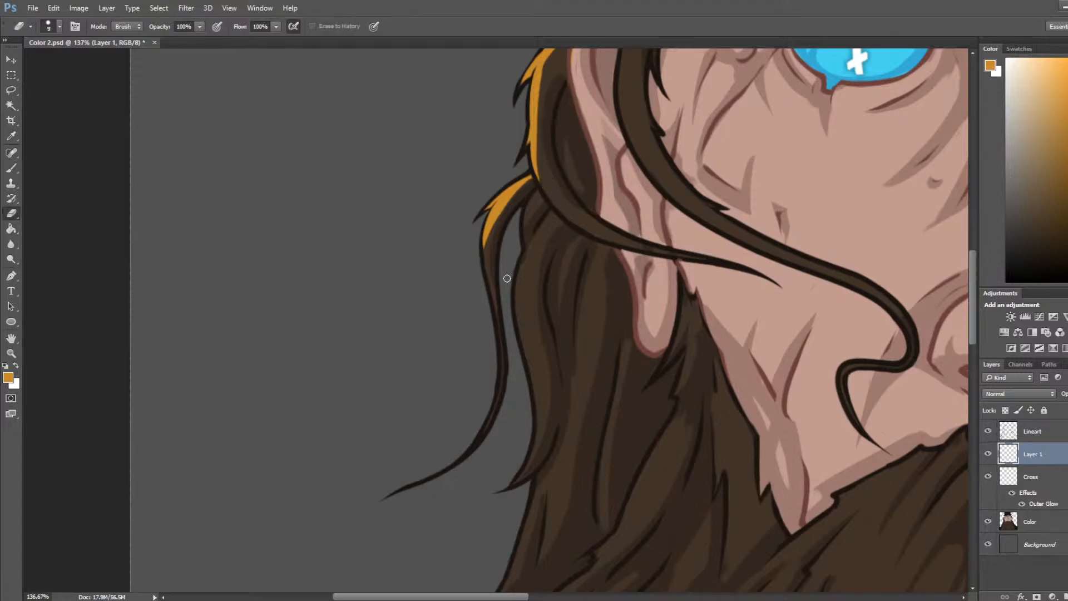
Step: Lengthen the loose strand's orange highlight farther down its outer edge and thin the end
key(b)
drag(485, 240, 492, 291)
key(e)
key(b)
mouse_move(489, 254)
mouse_down()
mouse_move(498, 323)
mouse_move(532, 252)
mouse_move(530, 310)
mouse_up()
key(e)
Step: Paint an orange highlight on the earlobe and erase its edges to a narrow tapered shape
scroll(512, 311, right, 5)
scroll(511, 311, down, 1)
key(b)
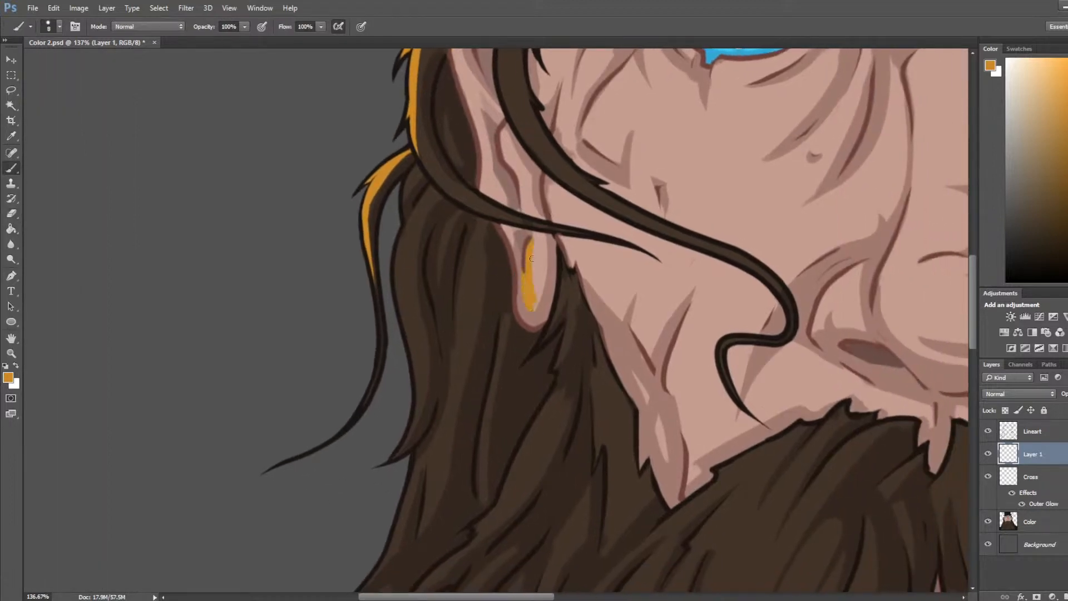
key(e)
mouse_move(534, 248)
mouse_down()
mouse_move(538, 302)
mouse_move(471, 233)
mouse_move(484, 285)
mouse_move(500, 269)
mouse_move(520, 325)
mouse_up()
Step: Paint thin orange highlights on the lower ear's rim and inner fold above the earlobe, and trim their edges to tapers
scroll(524, 266, up, 5)
key(b)
key(e)
key(b)
key(e)
key(b)
key(e)
drag(503, 256, 517, 326)
key(b)
key(e)
scroll(501, 203, up, 3)
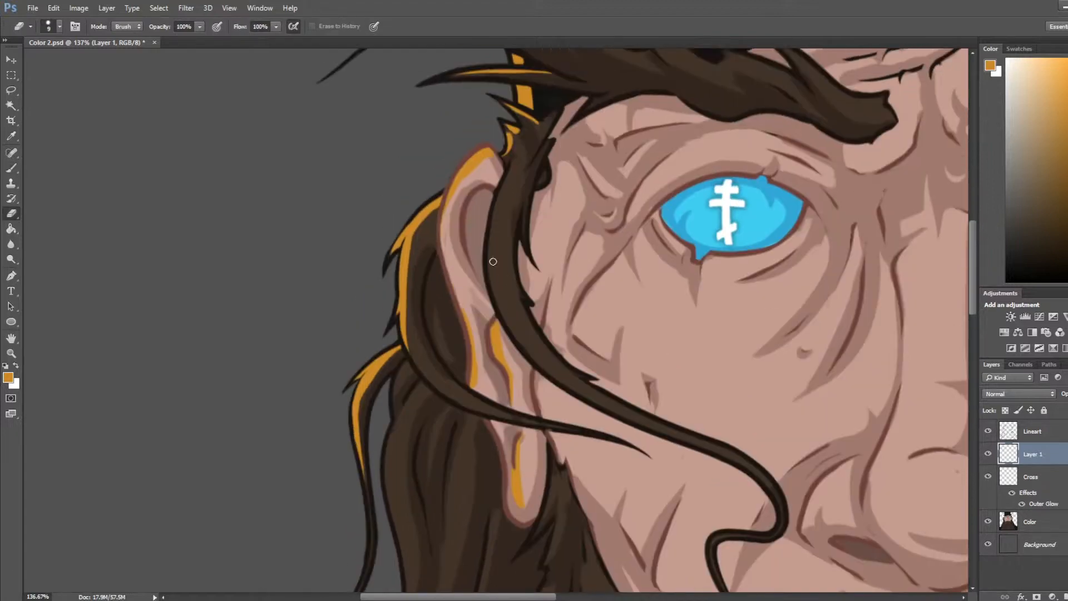
Step: Paint a long orange highlight down the outer edge of the strand in front of the ear, and taper its lower end
key(b)
drag(508, 177, 507, 298)
mouse_move(498, 206)
mouse_down()
mouse_move(490, 240)
mouse_move(525, 349)
mouse_up()
drag(499, 266, 526, 350)
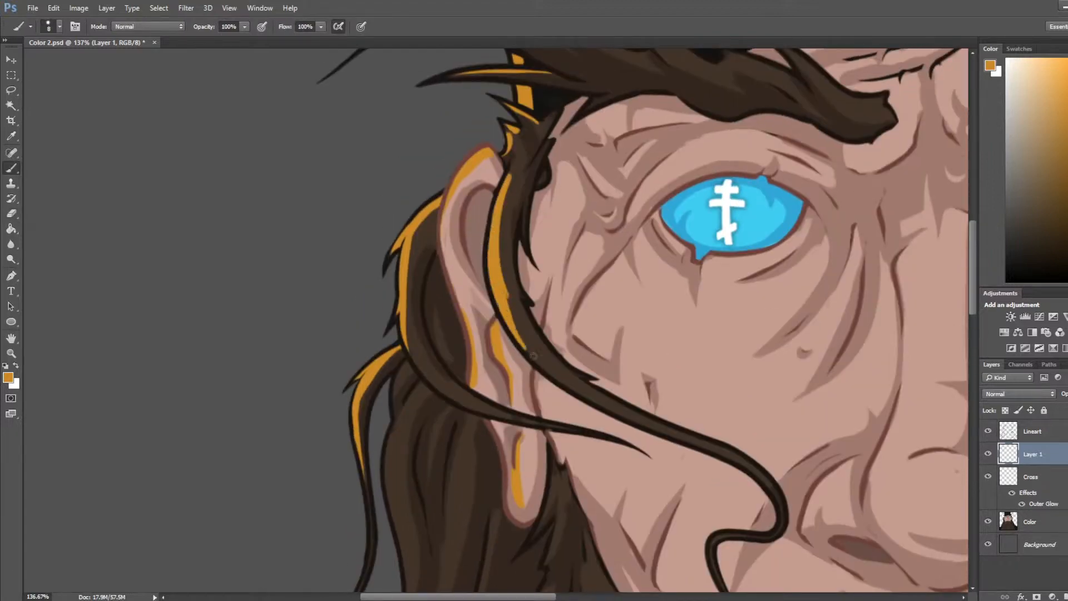
drag(513, 313, 547, 365)
drag(502, 255, 512, 302)
mouse_move(502, 238)
mouse_down()
mouse_move(523, 149)
mouse_move(494, 256)
mouse_move(553, 352)
mouse_up()
key(e)
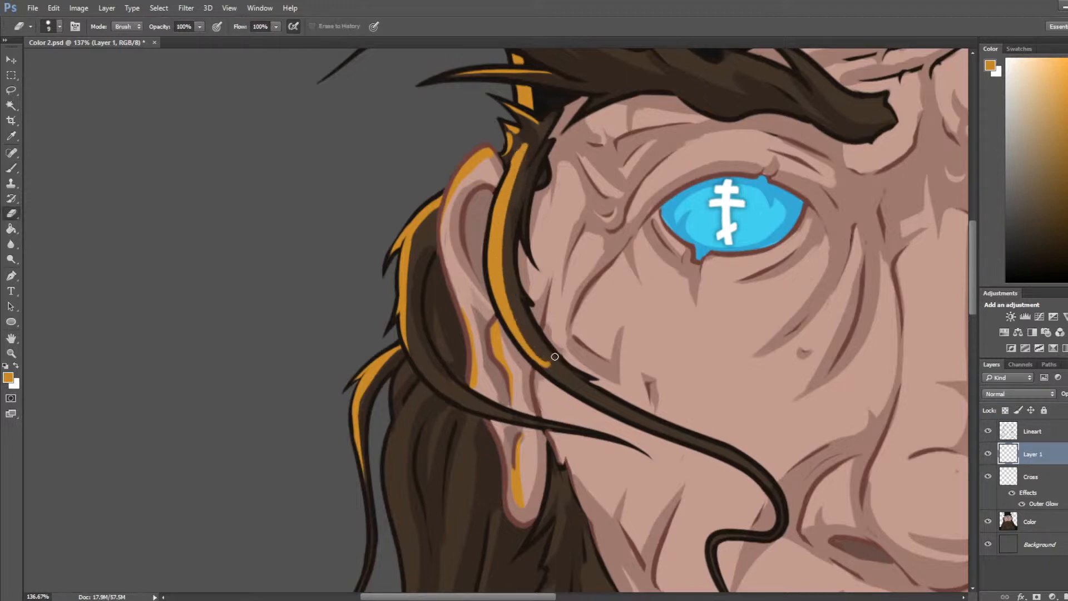
drag(511, 301, 560, 370)
Step: Paint a small orange highlight on the hair just beneath the eyebrow's outer part, and trim it
scroll(466, 314, down, 2)
scroll(467, 314, down, 3)
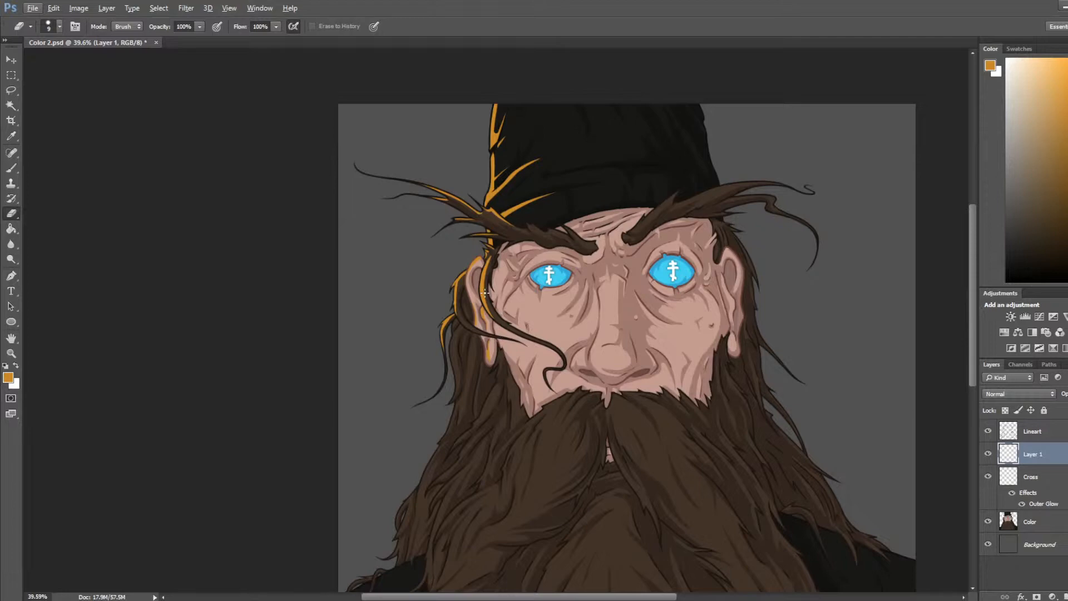
scroll(478, 267, up, 4)
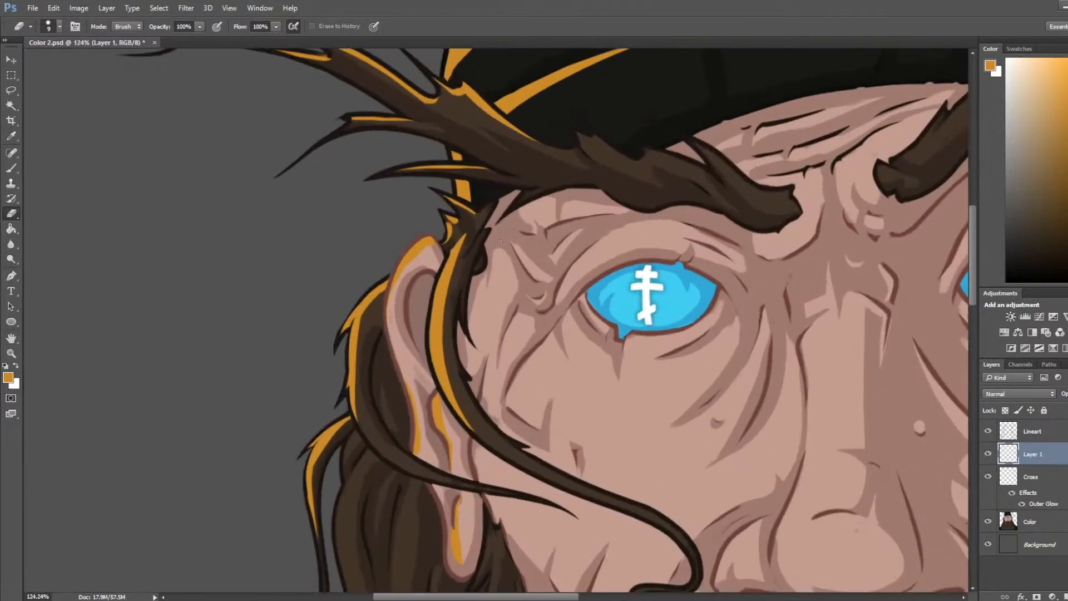
scroll(534, 222, down, 1)
scroll(551, 191, up, 1)
scroll(551, 192, up, 2)
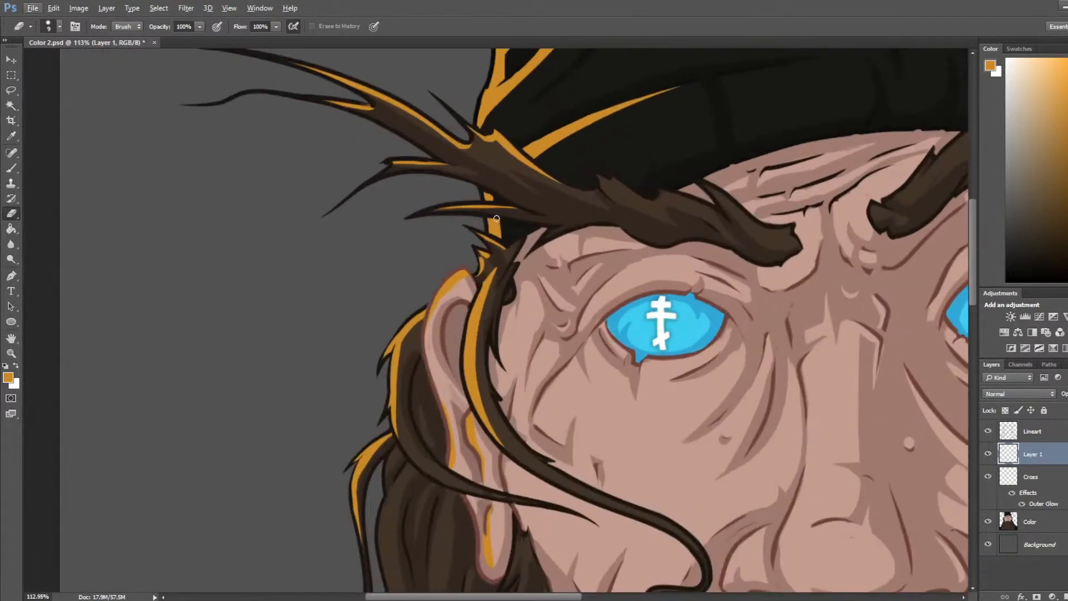
key(b)
key(e)
Step: Try an orange highlight along the eyelid crease beside the eye's outer corner, and erase it
key(b)
drag(582, 322, 617, 277)
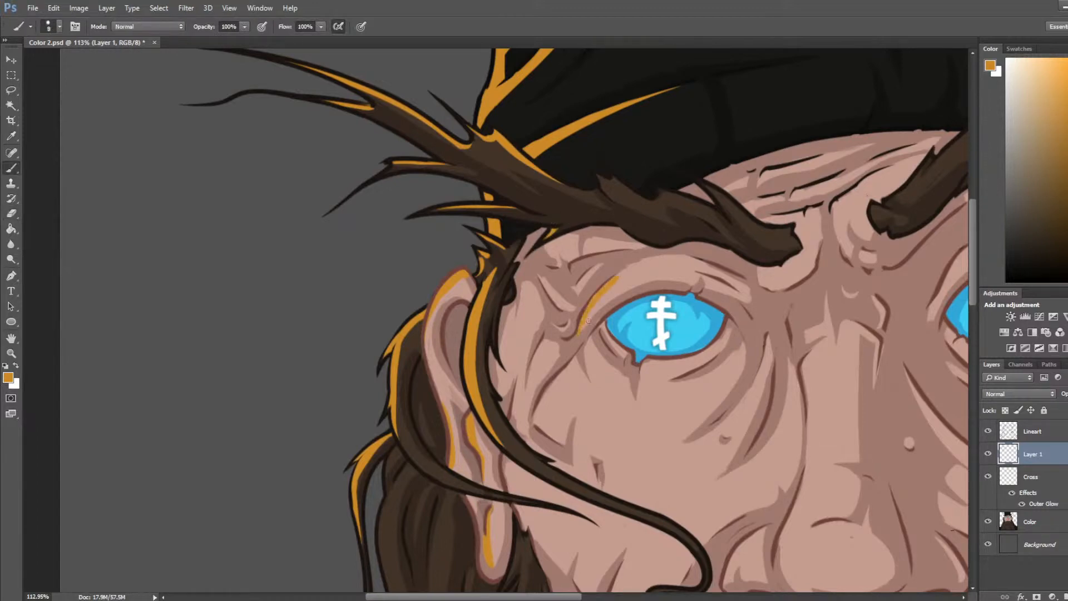
key(e)
key(b)
drag(590, 316, 606, 294)
key(e)
drag(581, 334, 620, 279)
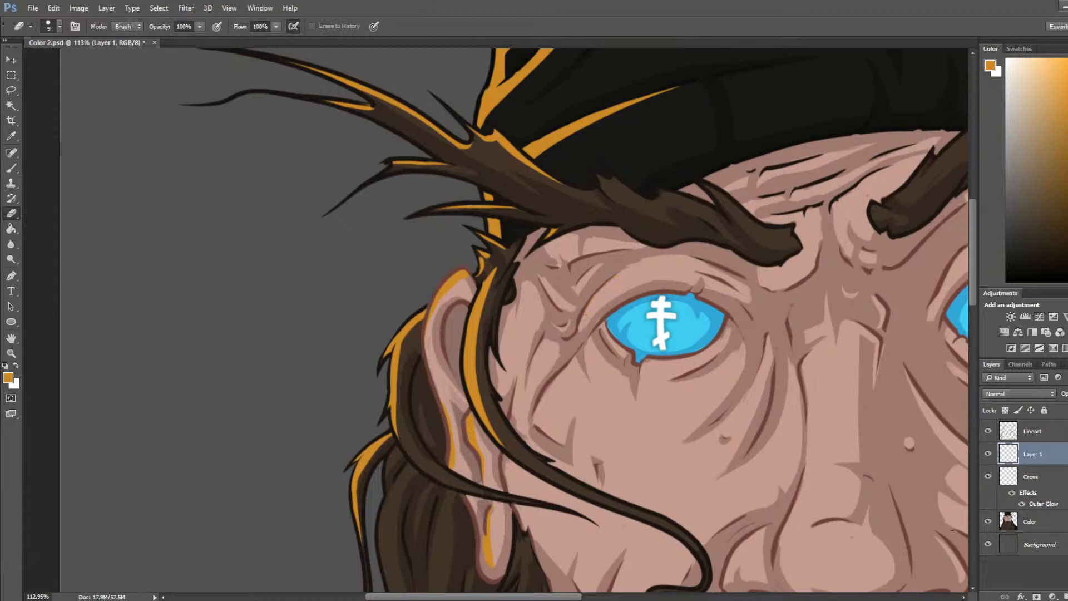
Step: Paint a short orange highlight on the outer edge of the hair mass behind the earlobe
key(b)
scroll(581, 233, left, 2)
scroll(584, 209, down, 5)
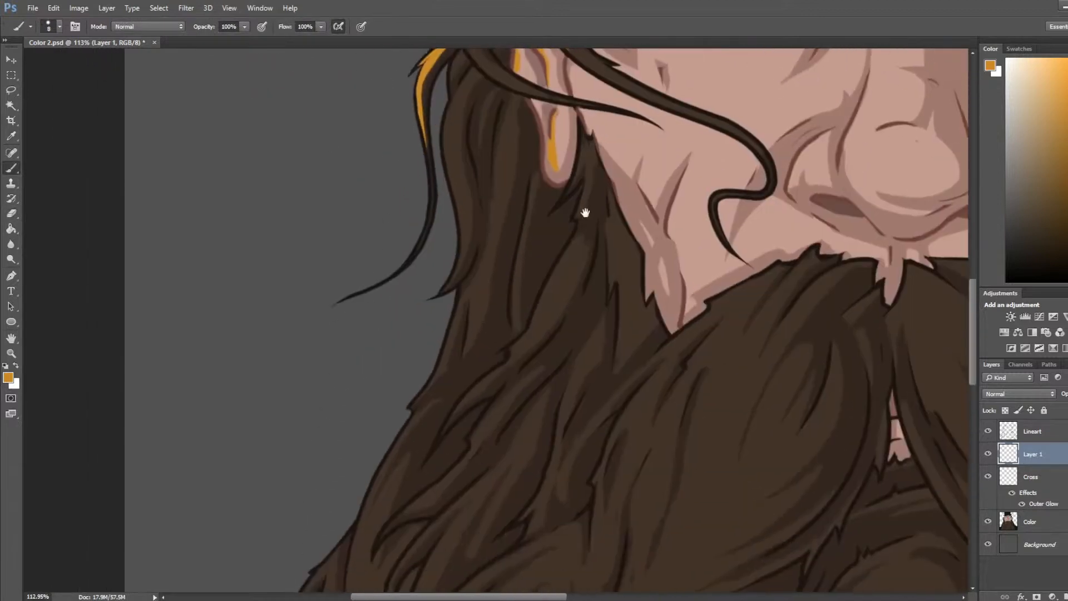
key(e)
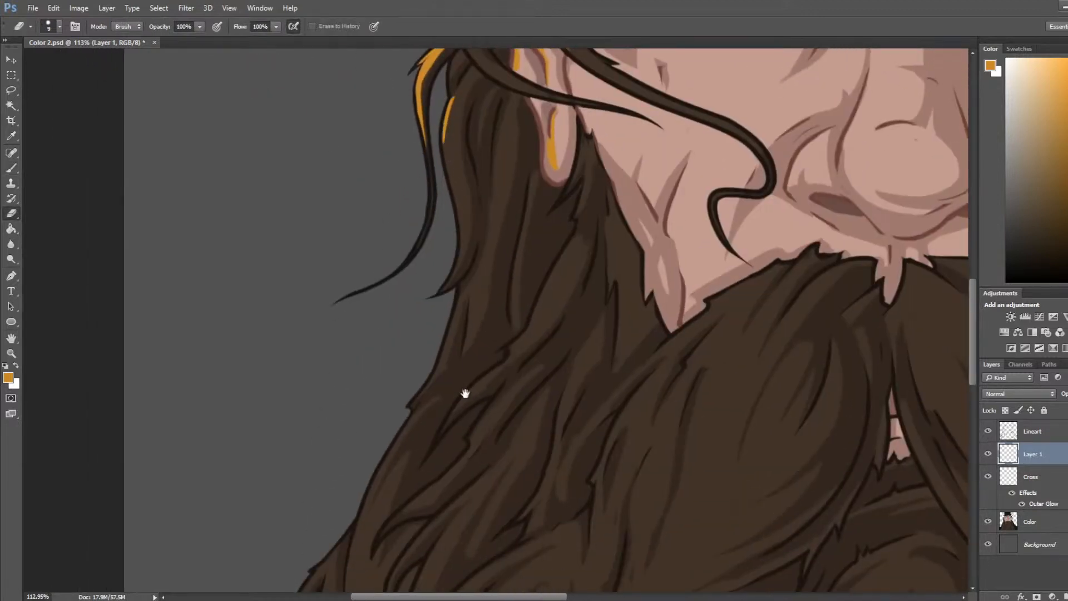
Step: Paint an orange highlight along the outer contour of the hair above the shoulder, and erase its edges to a thin taper
mouse_move(465, 389)
mouse_down()
mouse_move(597, 156)
mouse_move(489, 334)
mouse_up()
key(b)
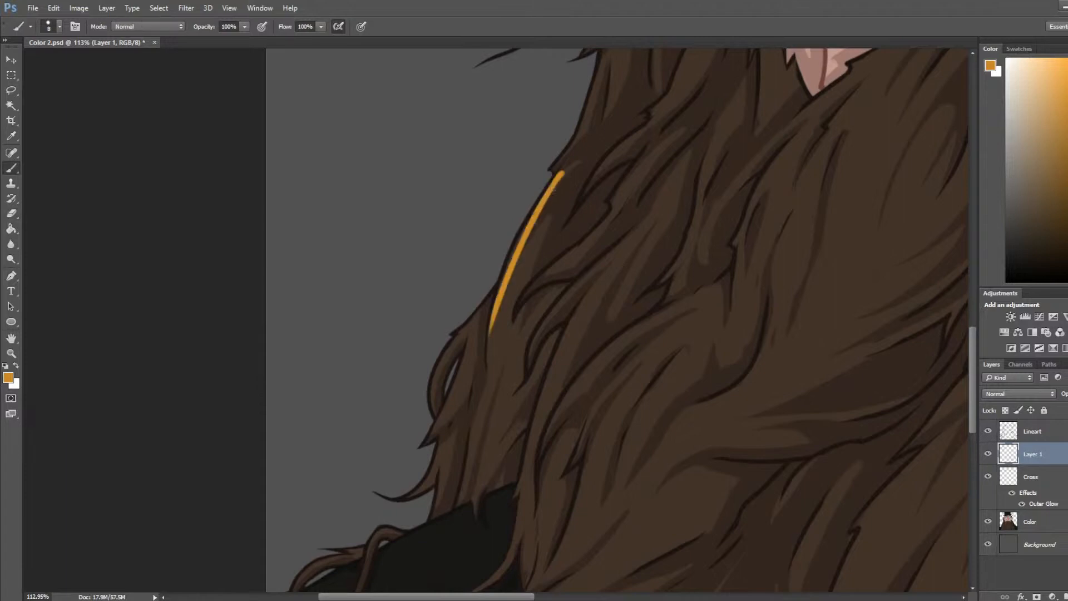
mouse_move(553, 190)
mouse_down()
mouse_move(496, 304)
mouse_move(485, 364)
mouse_move(484, 325)
mouse_up()
key(e)
drag(494, 379, 528, 243)
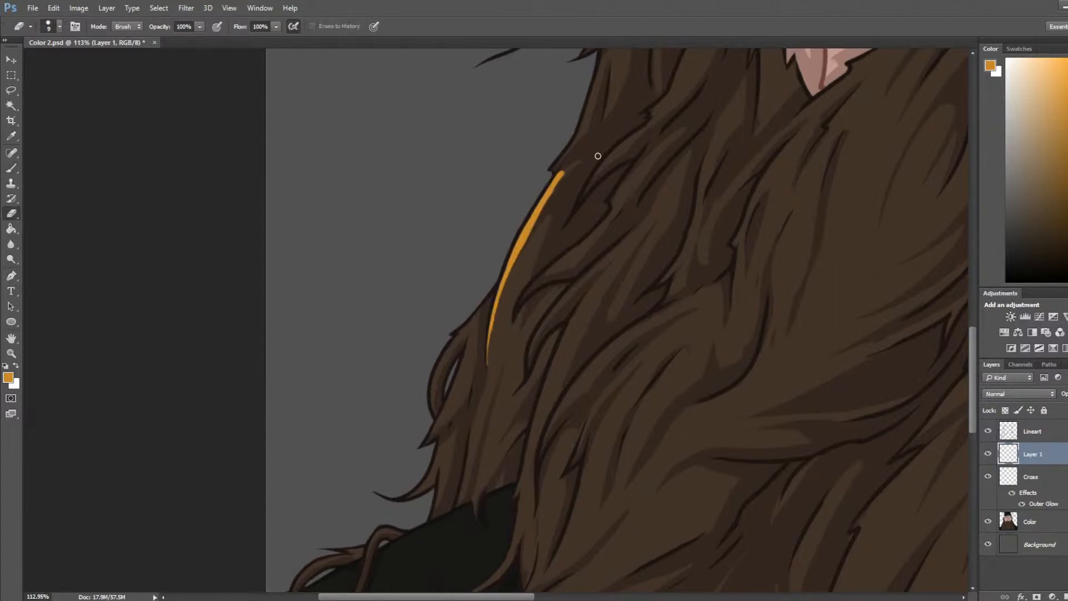
drag(561, 172, 512, 322)
drag(561, 179, 496, 317)
drag(513, 278, 486, 419)
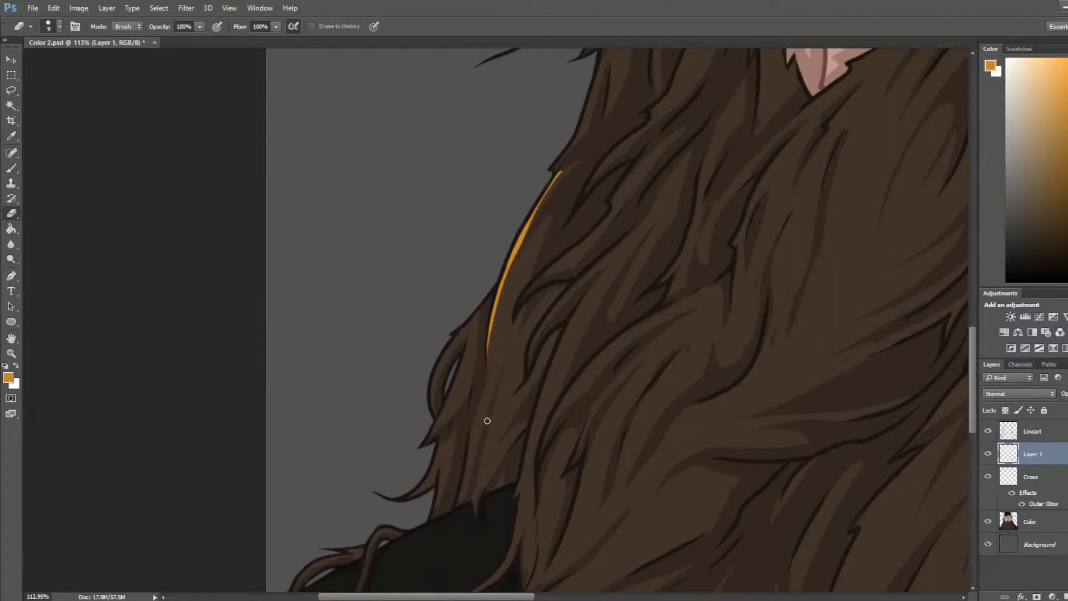
Step: Paint an orange highlight on the outer curve of the small looped strand above the shoulder, and trim its inner side
key(b)
mouse_move(466, 328)
mouse_down()
mouse_move(426, 410)
mouse_move(430, 426)
mouse_up()
key(e)
mouse_move(471, 322)
mouse_down()
mouse_move(435, 373)
mouse_move(441, 411)
mouse_move(439, 372)
mouse_move(435, 387)
mouse_move(446, 361)
mouse_move(444, 414)
mouse_move(449, 378)
mouse_move(491, 323)
mouse_up()
key(b)
key(e)
key(b)
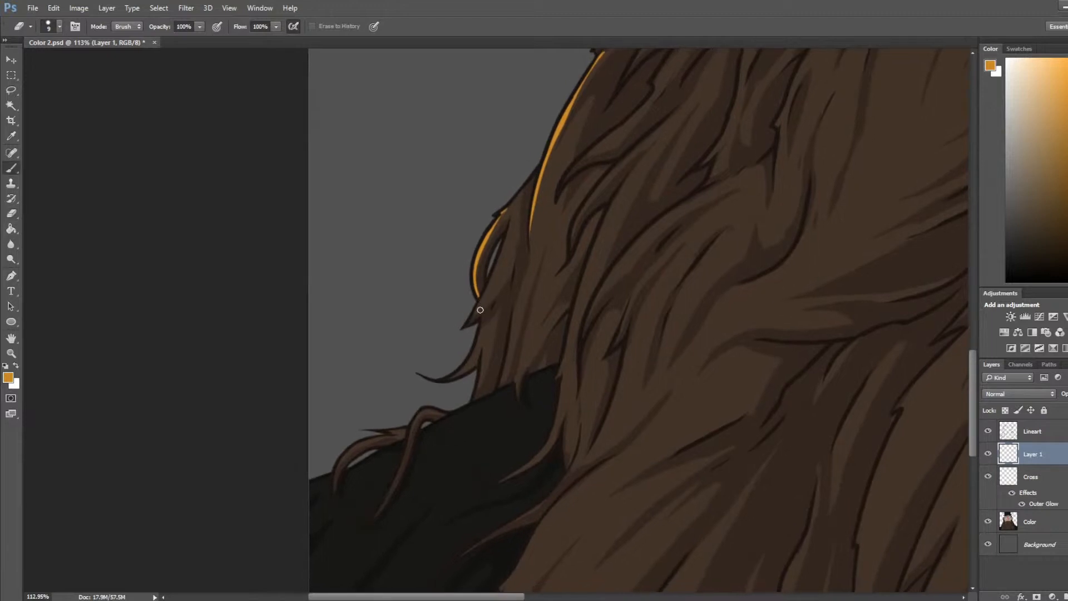
Step: Add orange highlights to the pointed tuft below the looped strand and to the curled strand on the shoulder
drag(501, 259, 469, 325)
key(e)
mouse_move(498, 266)
mouse_down()
mouse_move(480, 319)
mouse_move(480, 306)
mouse_up()
key(b)
drag(426, 412, 403, 462)
key(e)
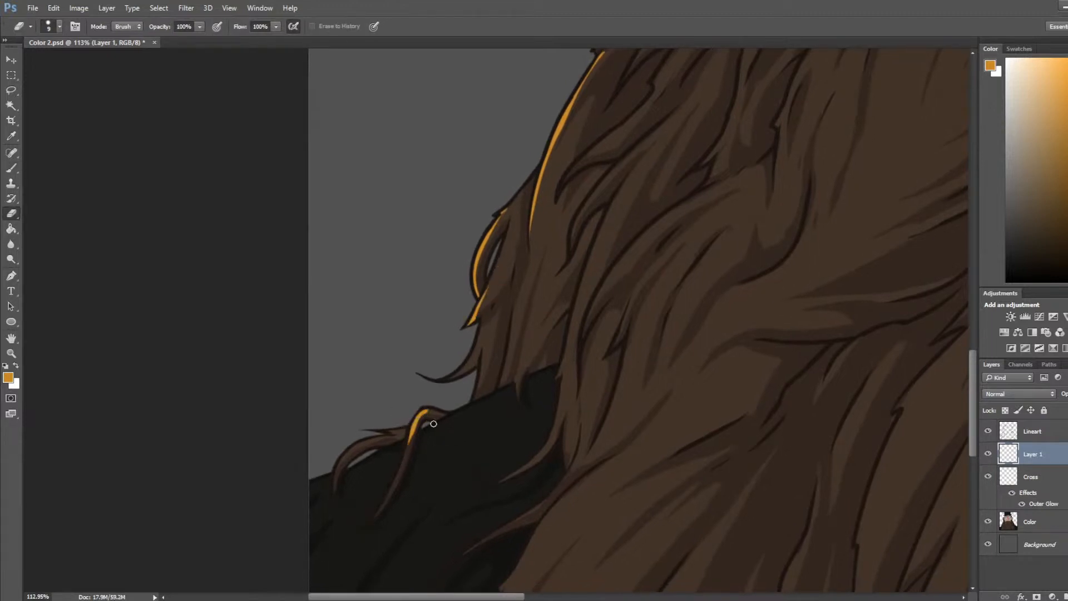
Step: Flip the canvas horizontally to check the rim light on the mirrored portrait
scroll(428, 419, down, 3)
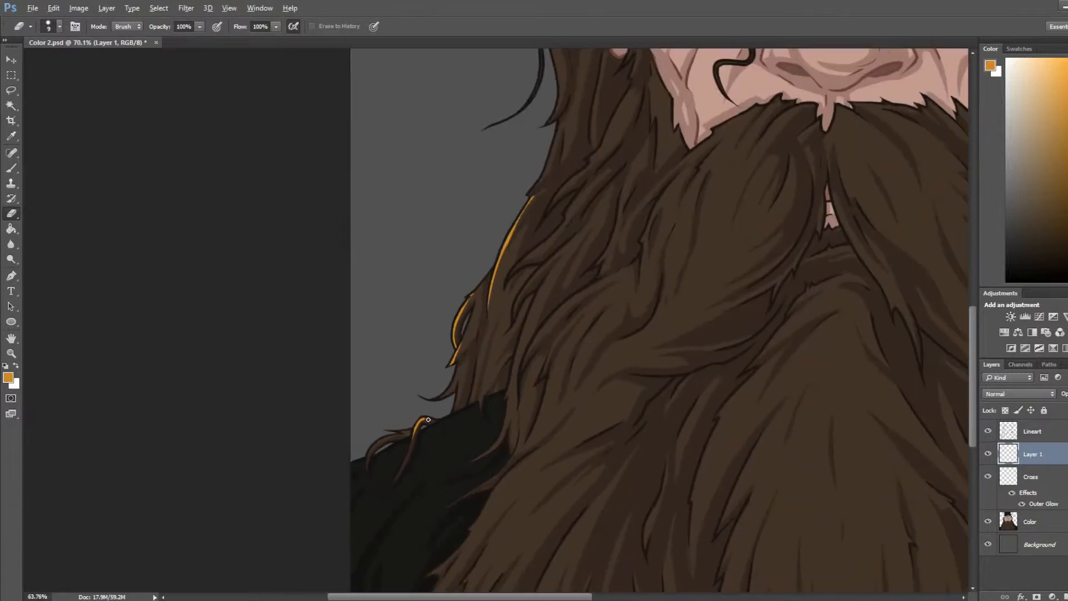
scroll(428, 419, down, 3)
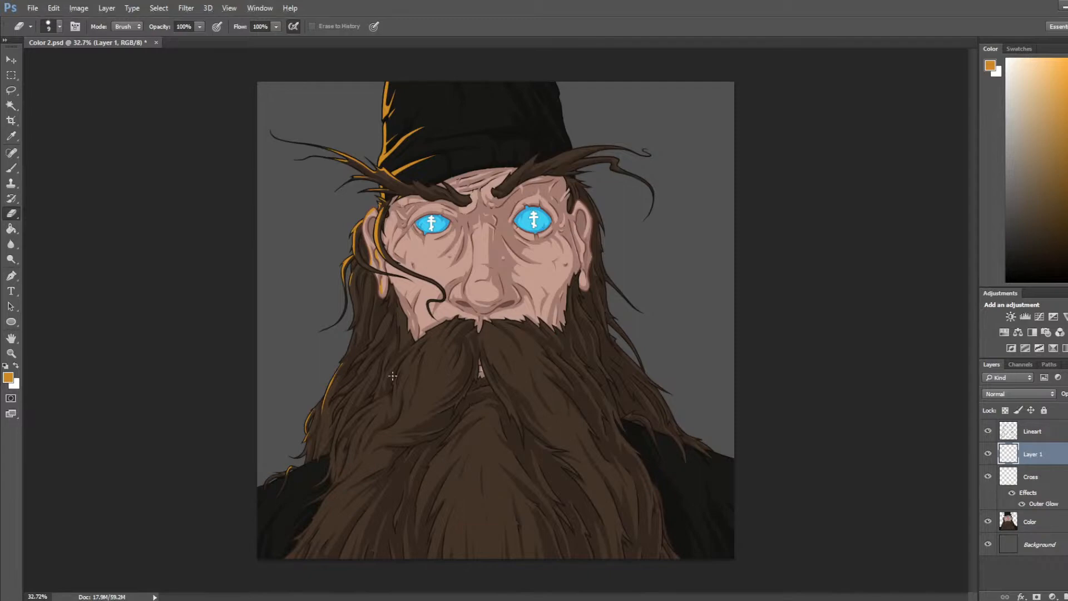
scroll(421, 404, up, 2)
scroll(432, 400, down, 1)
key(ctrl+shift+h)
scroll(706, 317, up, 4)
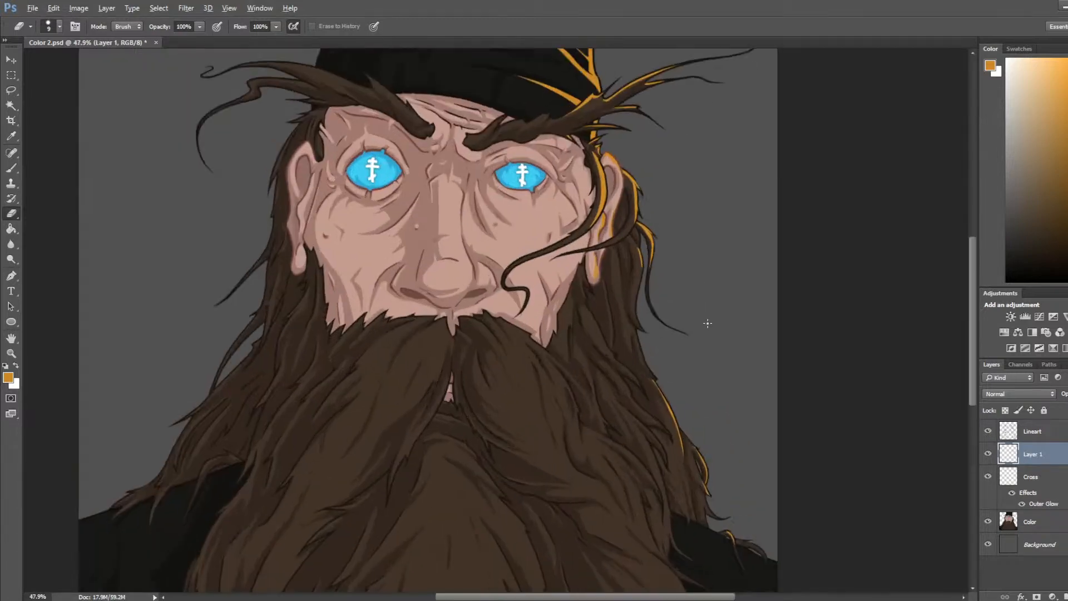
Step: Paint an orange highlight along the outer edge of the nostril wing on the lit side
key(b)
drag(366, 256, 348, 233)
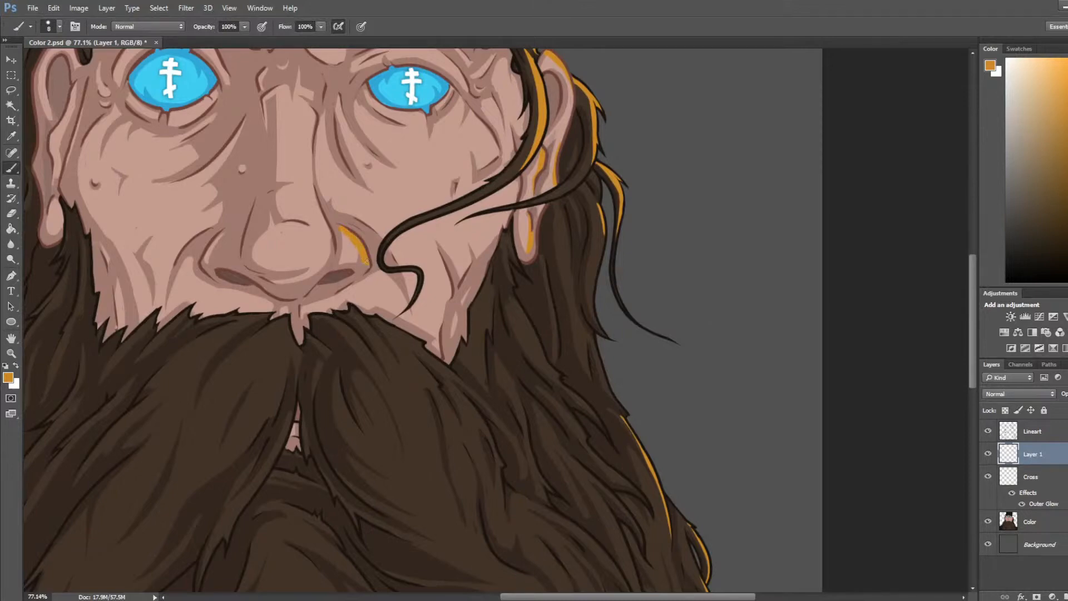
key(e)
Step: Paint an orange highlight down the lit side of the nose bridge, and thin its upper end
key(b)
mouse_move(326, 235)
mouse_down()
mouse_move(306, 192)
mouse_move(306, 121)
mouse_move(327, 241)
mouse_up()
key(e)
key(b)
key(e)
key(b)
key(e)
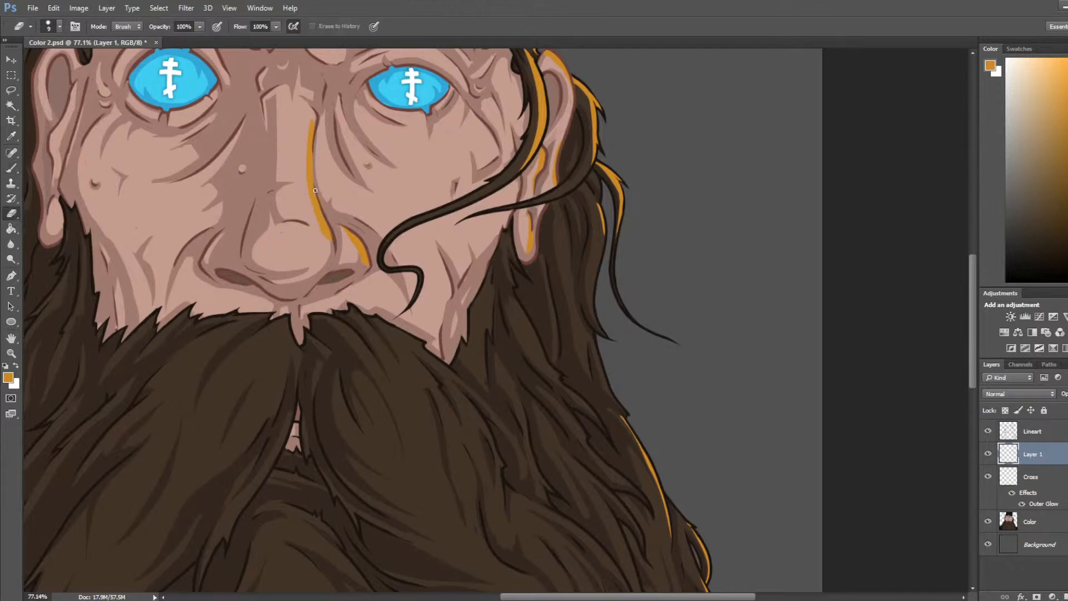
key(b)
key(e)
drag(307, 125, 308, 176)
Step: Widen the nose highlight around the tip beside the nostril wing with a 20 px brush, and erase it to a pointed shape
key(b)
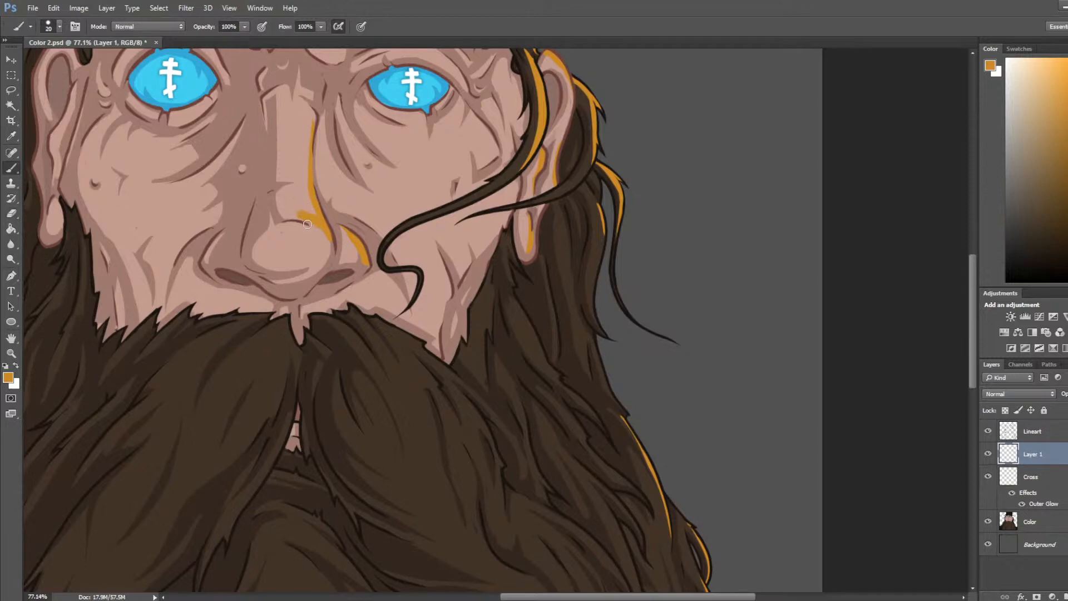
drag(327, 248, 299, 228)
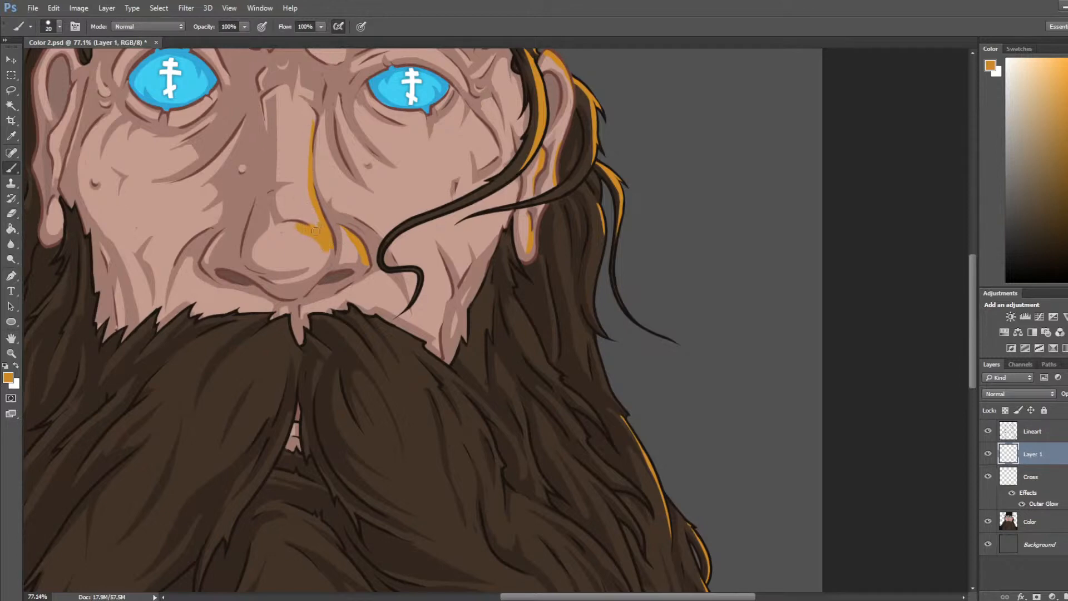
key(e)
key(b)
drag(328, 250, 316, 261)
key(e)
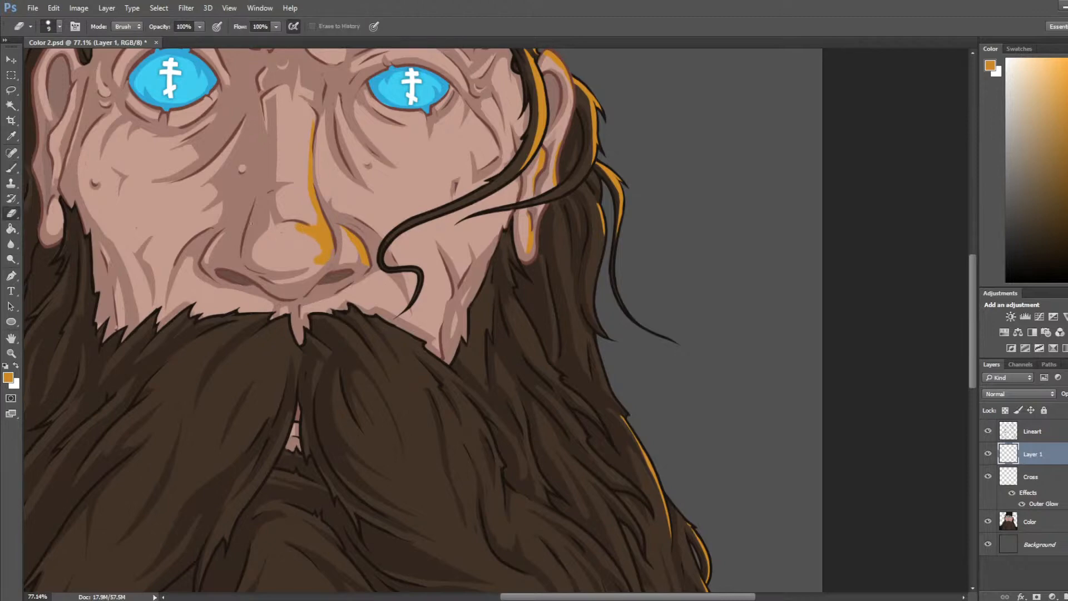
drag(321, 259, 299, 235)
key(b)
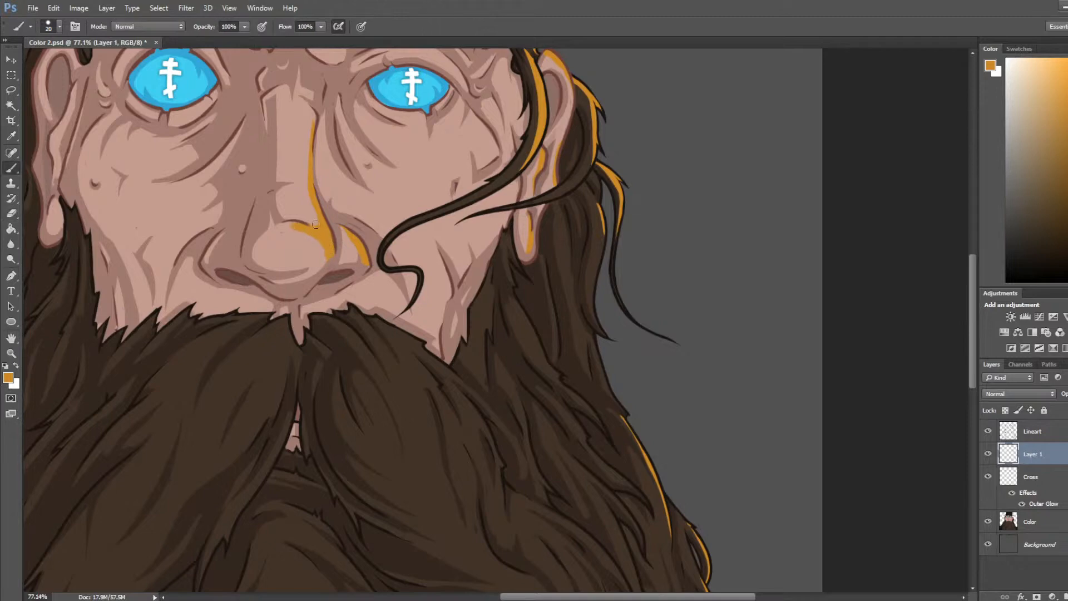
key(e)
mouse_move(311, 233)
mouse_down()
mouse_move(294, 228)
mouse_move(315, 266)
mouse_up()
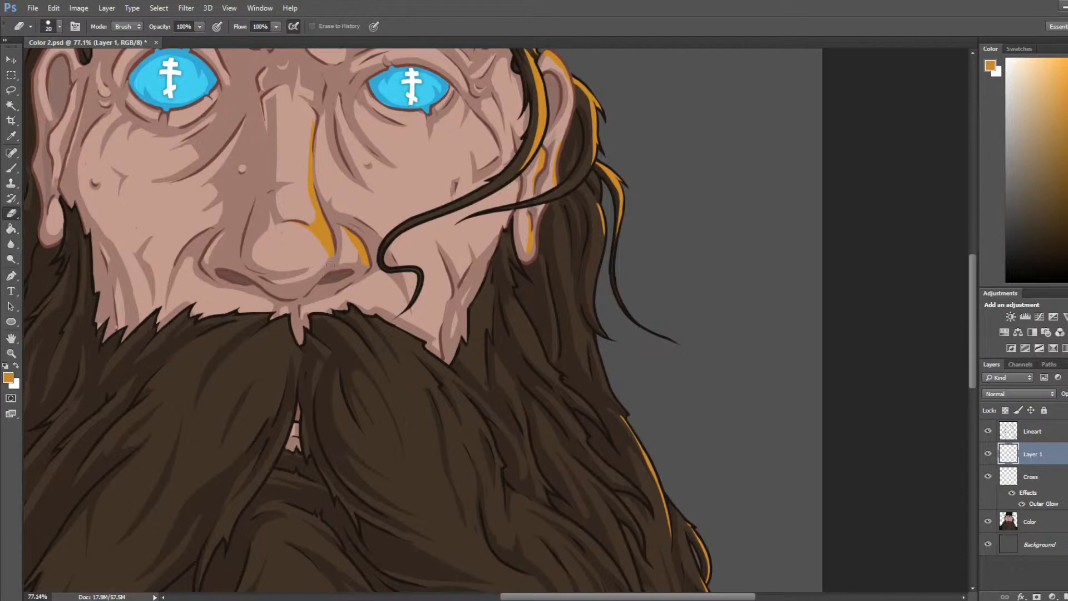
Step: Flip the canvas back horizontally and trim the orange highlights around the nostril
scroll(325, 241, down, 6)
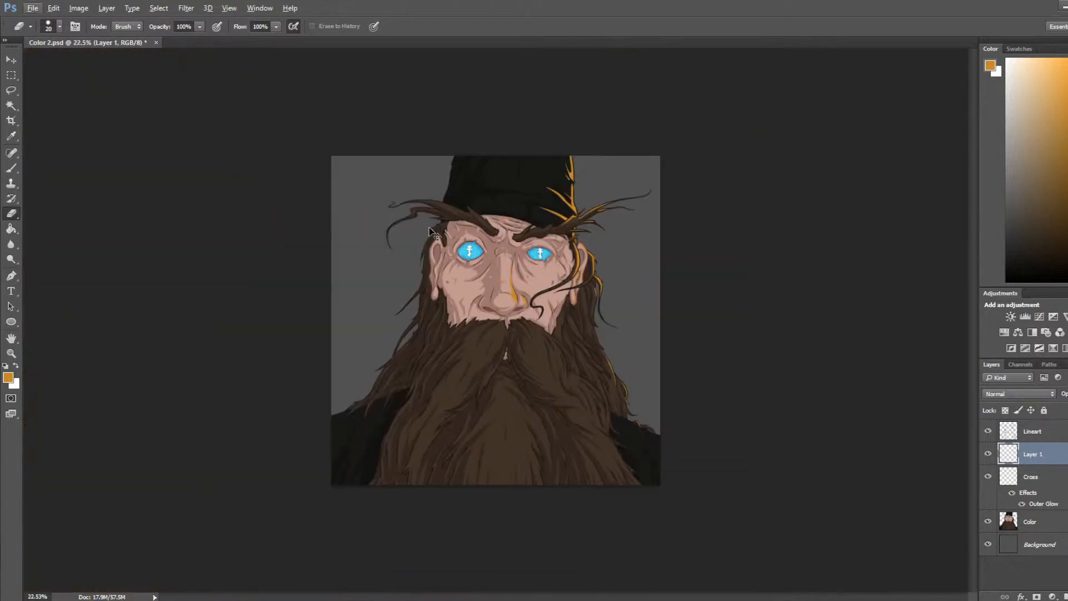
key(F2)
scroll(519, 312, up, 2)
scroll(518, 313, up, 4)
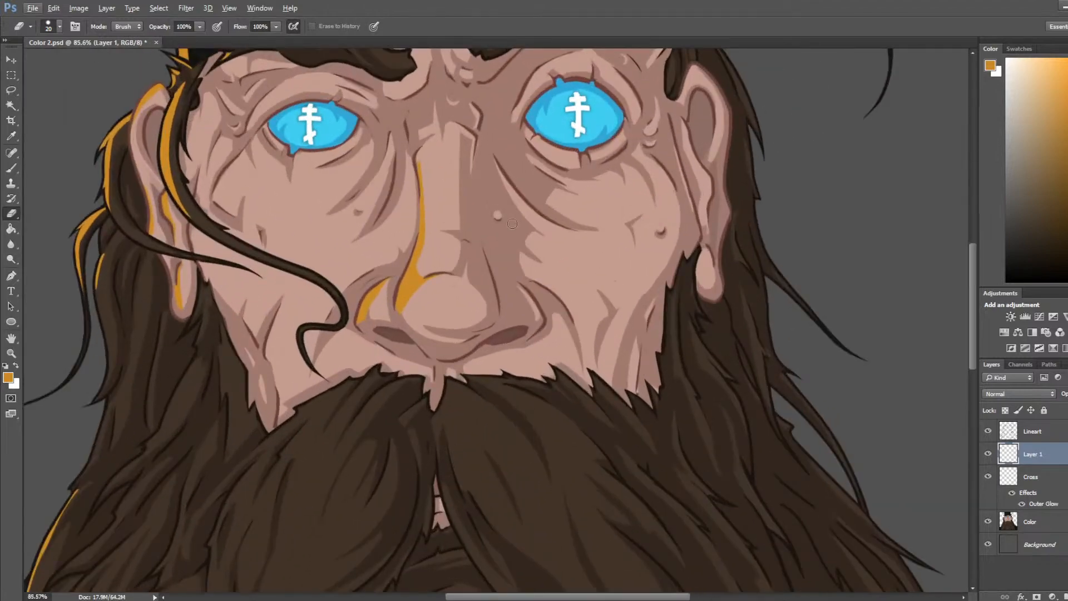
mouse_move(387, 284)
mouse_down()
mouse_move(383, 300)
mouse_move(409, 313)
mouse_up()
Step: Try an orange highlight on the skin fold directly beneath the eye on the lit side
key(b)
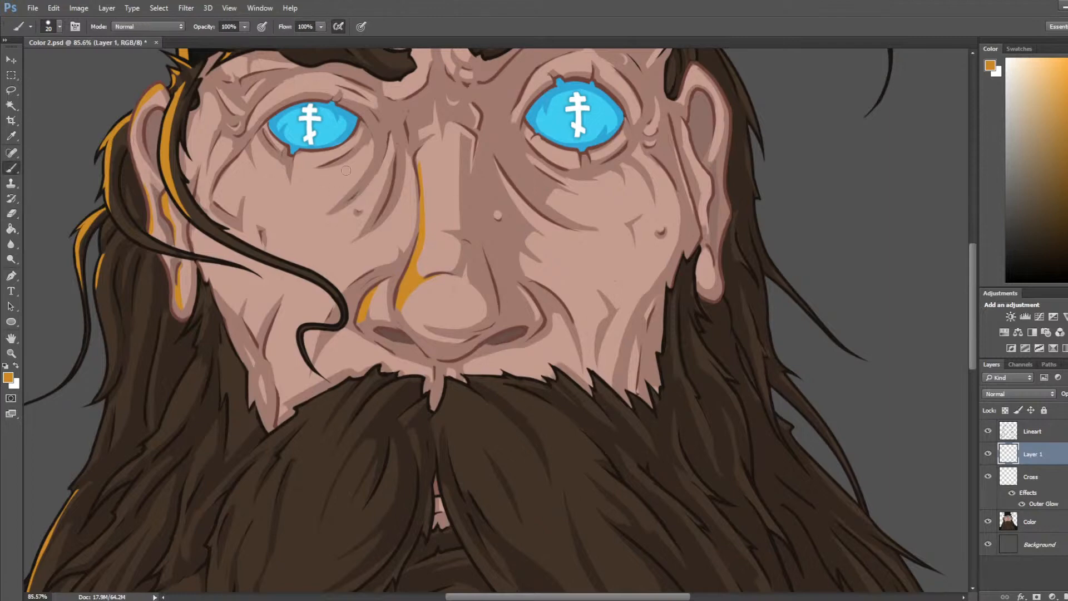
mouse_move(326, 172)
mouse_down()
mouse_move(359, 153)
mouse_move(345, 177)
mouse_move(324, 171)
mouse_move(369, 150)
mouse_move(493, 232)
mouse_up()
key(ctrl+z)
key(e)
key(ctrl+z)
key(b)
key(e)
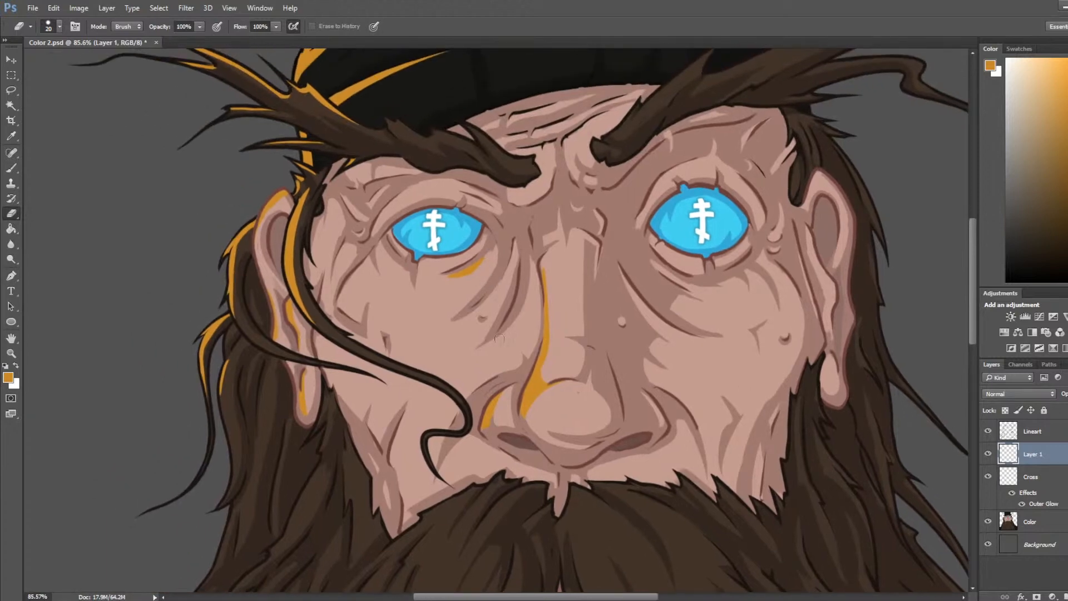
Step: Try a second orange highlight on the cheek wrinkle below the eye, and erase both under-eye highlights
key(b)
mouse_move(457, 325)
mouse_down()
mouse_move(502, 285)
mouse_move(479, 311)
mouse_up()
key(e)
scroll(498, 285, down, 4)
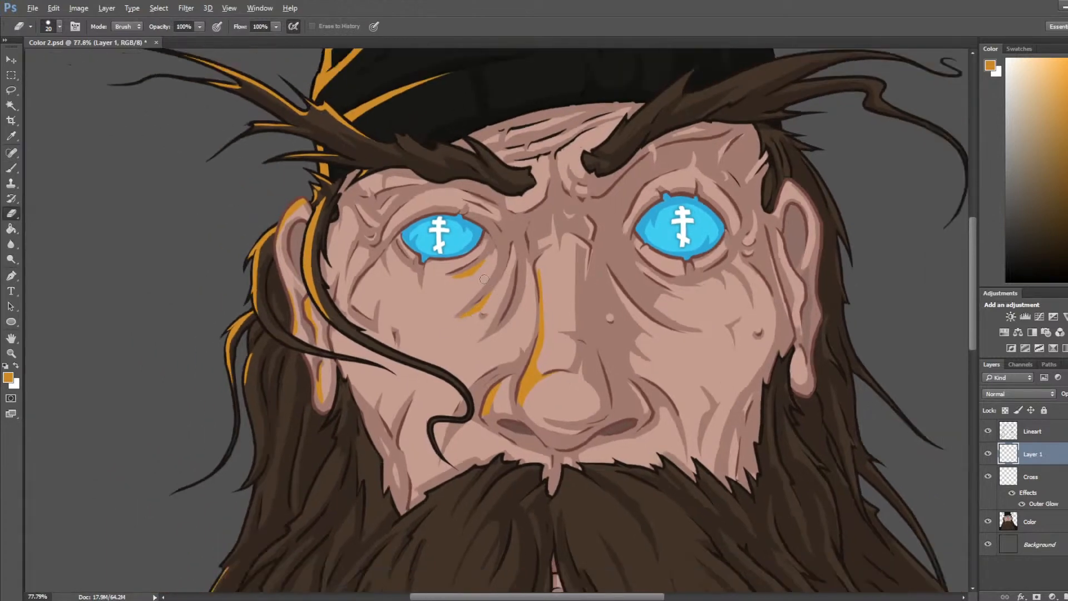
scroll(483, 259, up, 2)
drag(487, 274, 465, 285)
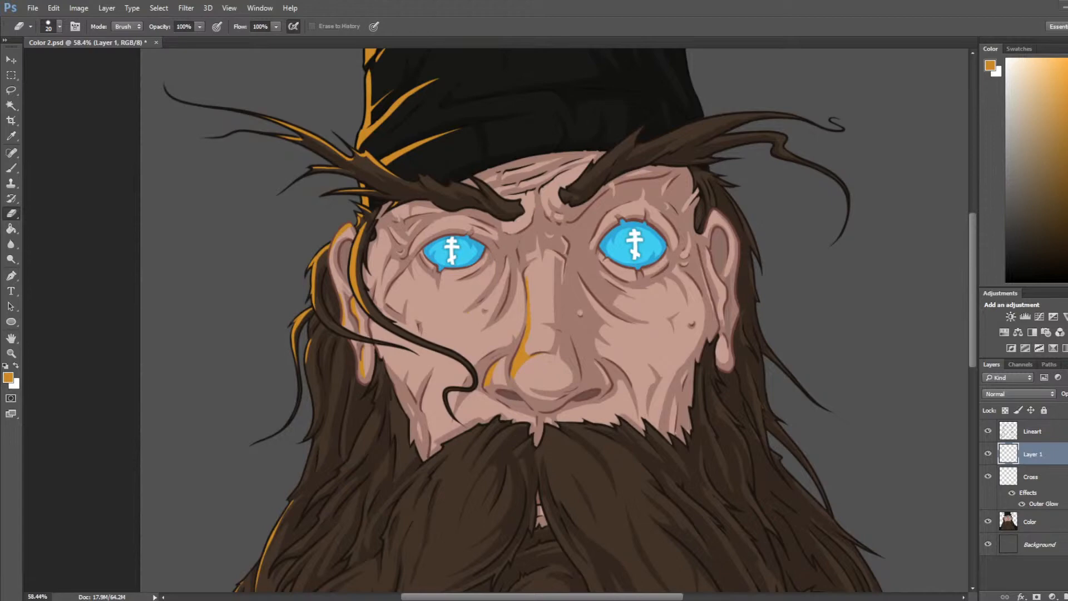
Step: Check the whole portrait and save the document
scroll(418, 223, down, 13)
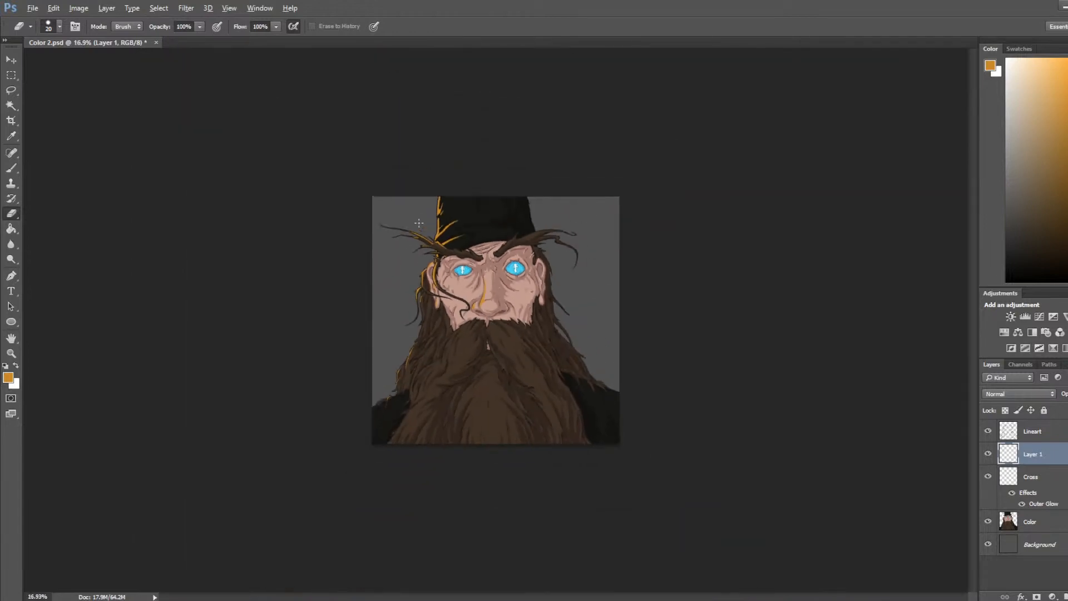
scroll(469, 161, up, 11)
key(ctrl+s)
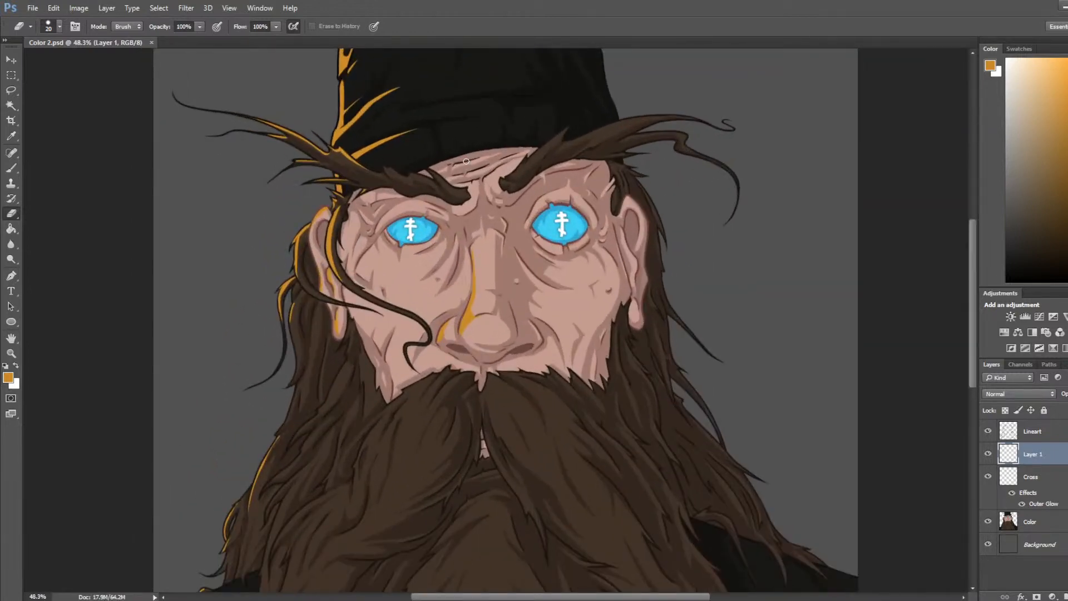
Step: Erase the highlight along the nose bridge and narrow the remainder to a tapered curve beside the nose tip
scroll(466, 162, up, 2)
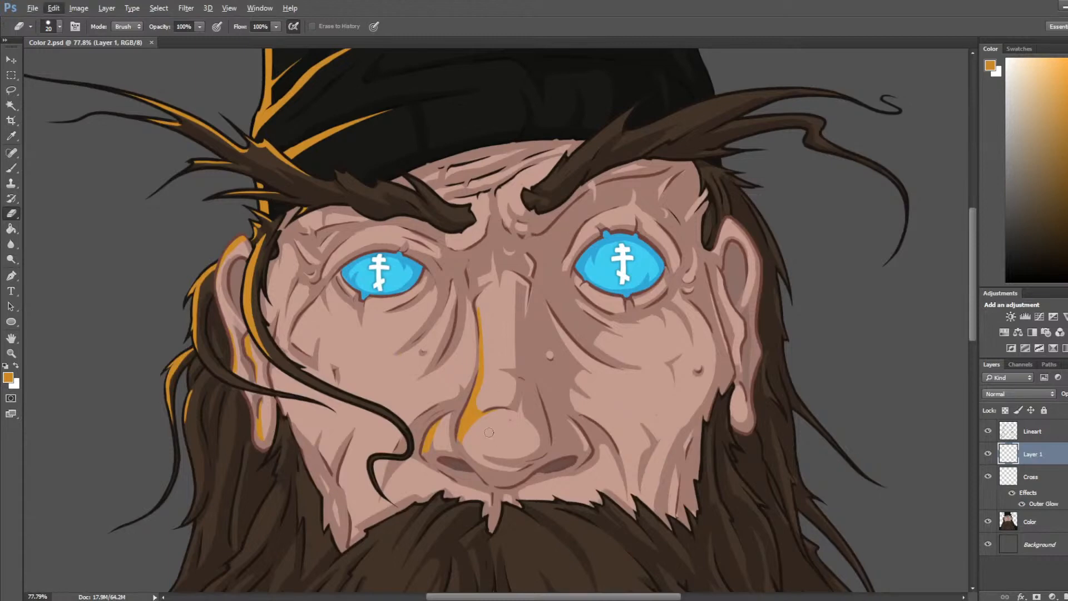
mouse_move(489, 432)
mouse_down()
mouse_move(473, 459)
mouse_move(495, 413)
mouse_move(485, 433)
mouse_move(468, 429)
mouse_move(481, 407)
mouse_up()
drag(473, 298, 472, 455)
key(b)
key(e)
mouse_move(483, 386)
mouse_down()
mouse_move(476, 412)
mouse_move(540, 240)
mouse_up()
Step: Paint two tapered orange highlights on the lit half of the moustache, along its upper edge and the strand just inside it
key(b)
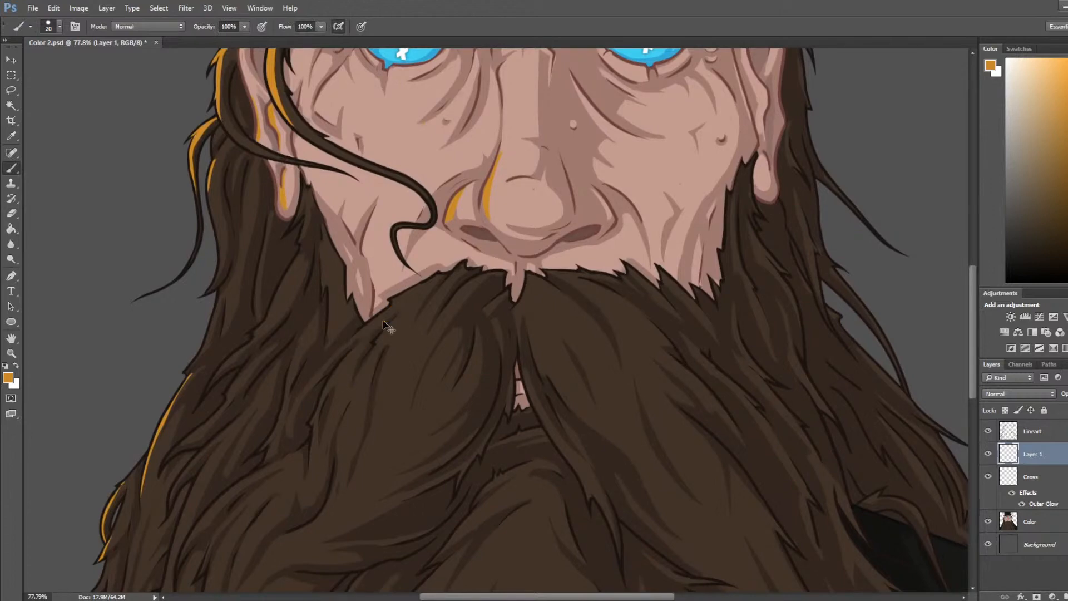
mouse_move(392, 308)
mouse_down()
mouse_move(348, 357)
mouse_move(385, 331)
mouse_move(355, 329)
mouse_move(315, 379)
mouse_up()
key(e)
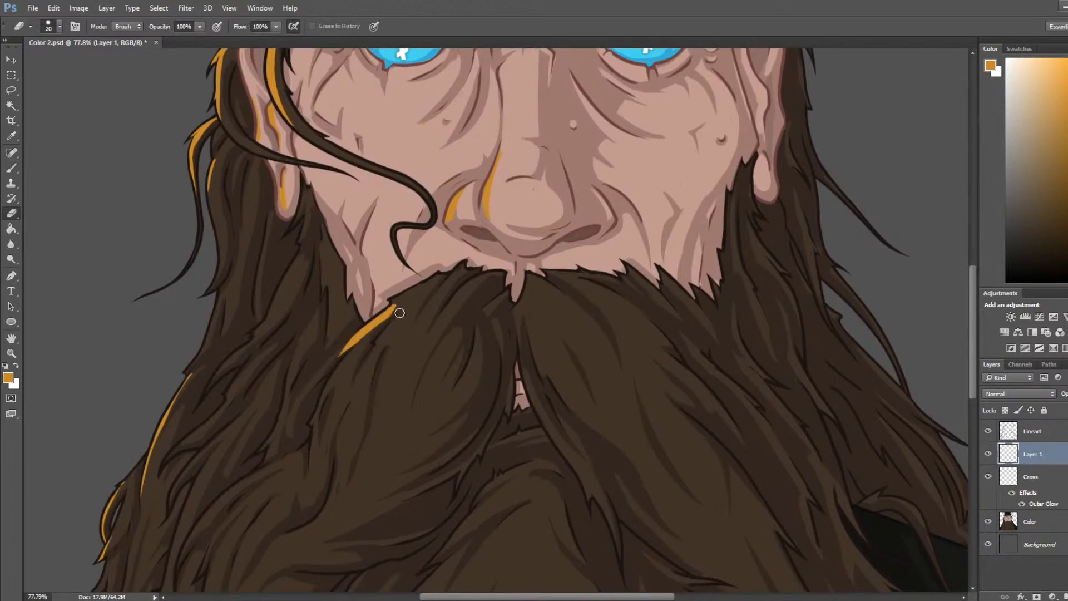
key(b)
mouse_move(394, 303)
mouse_down()
mouse_move(442, 274)
mouse_move(407, 305)
mouse_move(435, 283)
mouse_move(401, 353)
mouse_up()
key(e)
key(b)
key(e)
drag(470, 268, 396, 381)
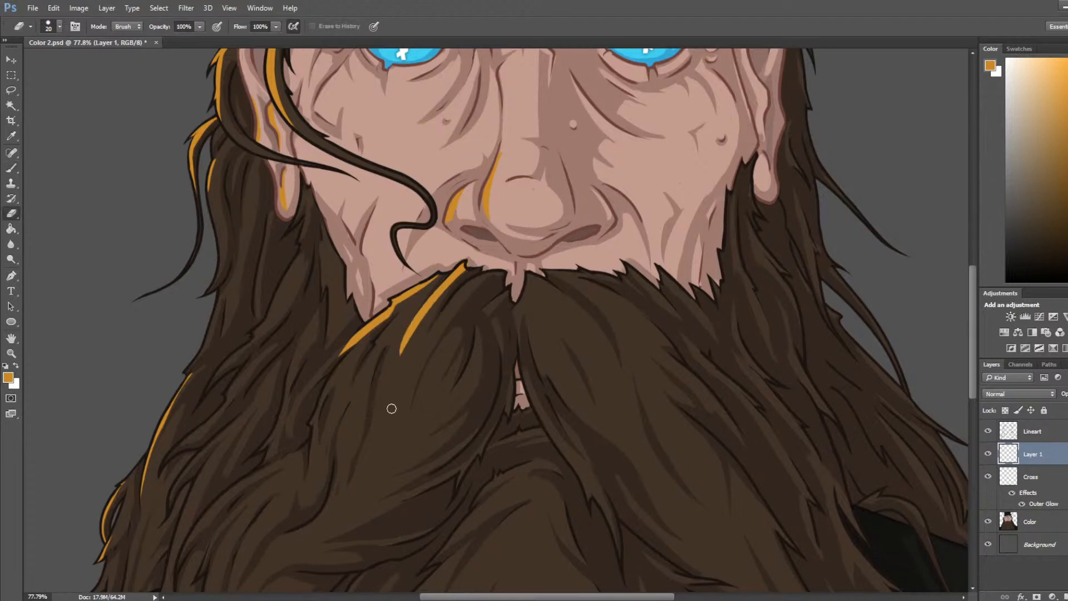
Step: Add a pointed orange highlight on the moustache strand below the first two, and trim the tail of the upper-edge highlight
drag(331, 369, 401, 314)
key(b)
key(e)
drag(404, 317, 349, 403)
key(b)
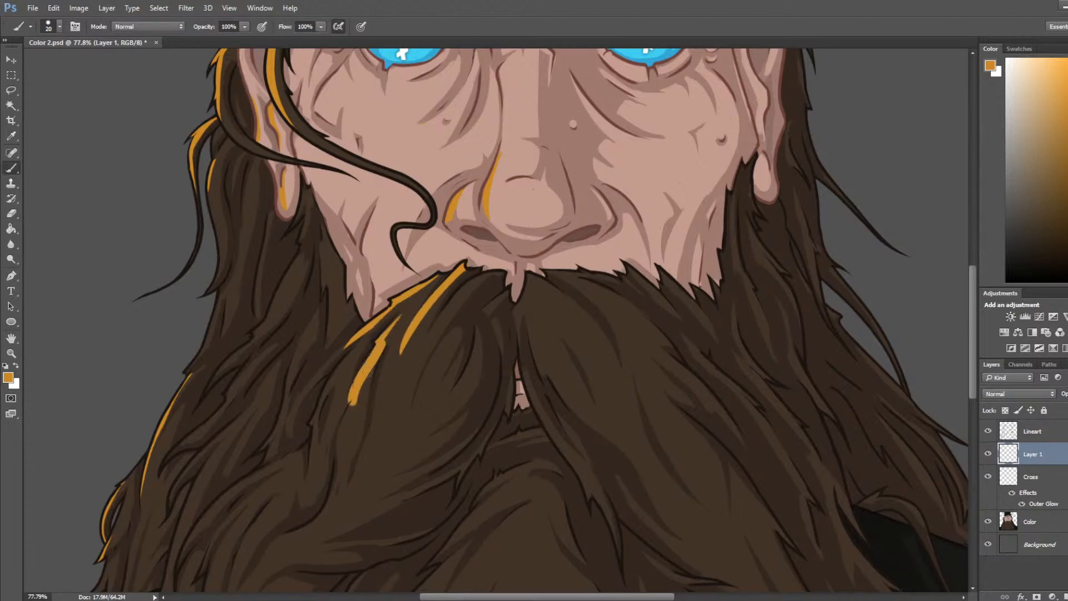
key(e)
mouse_move(390, 346)
mouse_down()
mouse_move(342, 409)
mouse_move(411, 303)
mouse_up()
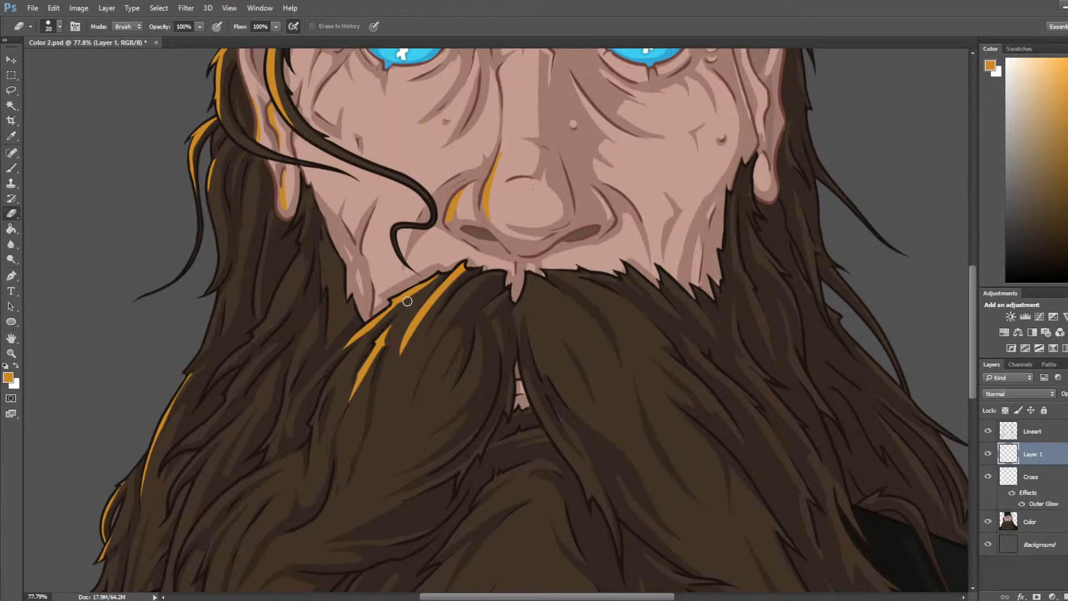
Step: Thin the upper-edge moustache highlight and shorten the lower strand's highlight to a fine point with the Eraser
scroll(363, 281, down, 8)
scroll(440, 344, up, 8)
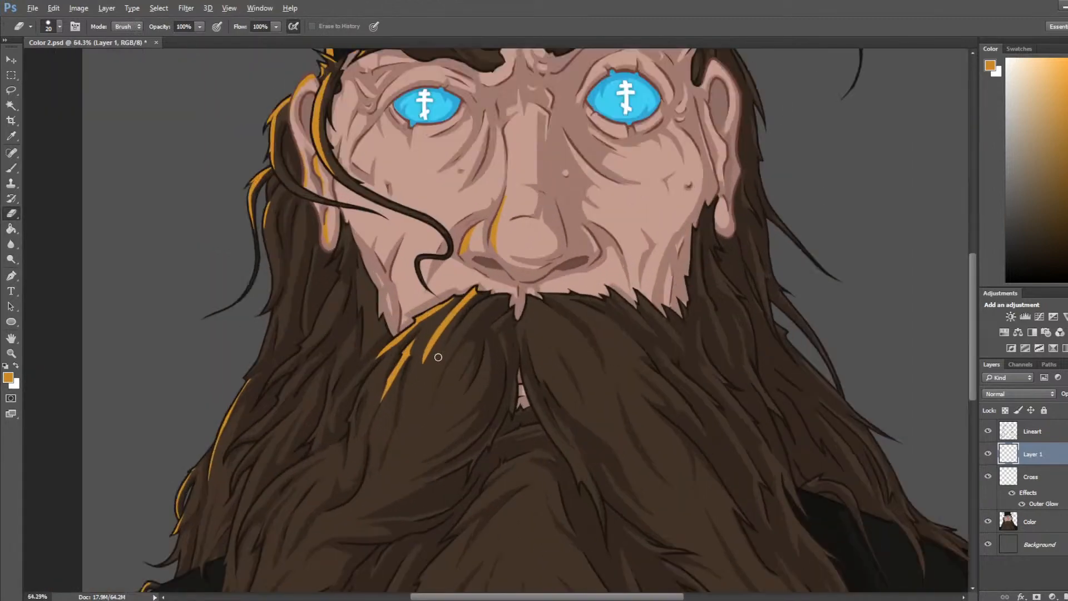
drag(483, 290, 423, 367)
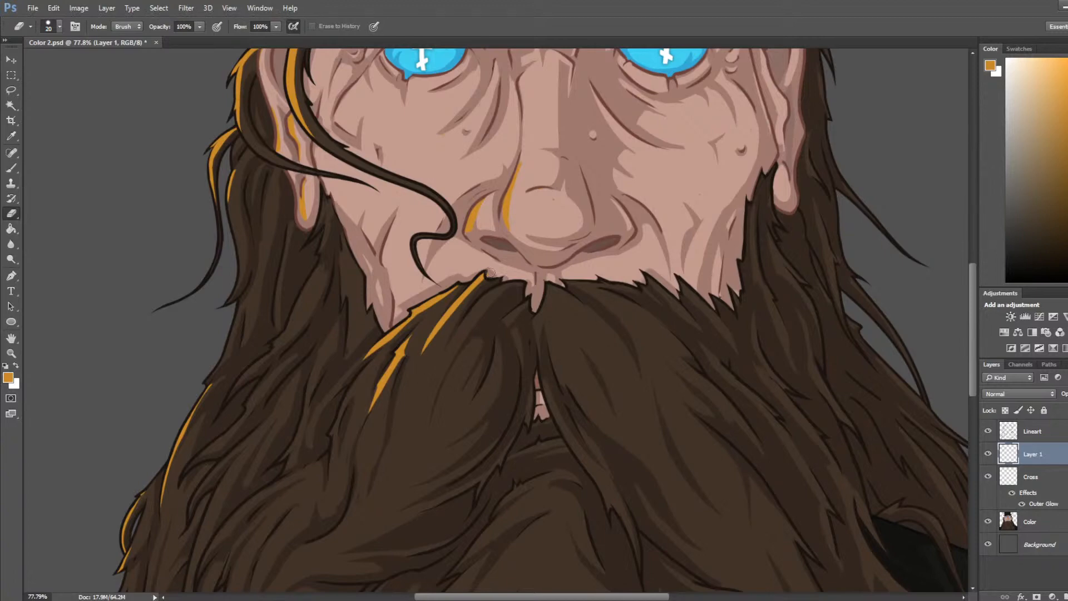
drag(448, 301, 363, 358)
key(ctrl+z)
drag(454, 286, 407, 323)
key(ctrl+z)
drag(465, 282, 351, 373)
drag(420, 333, 369, 414)
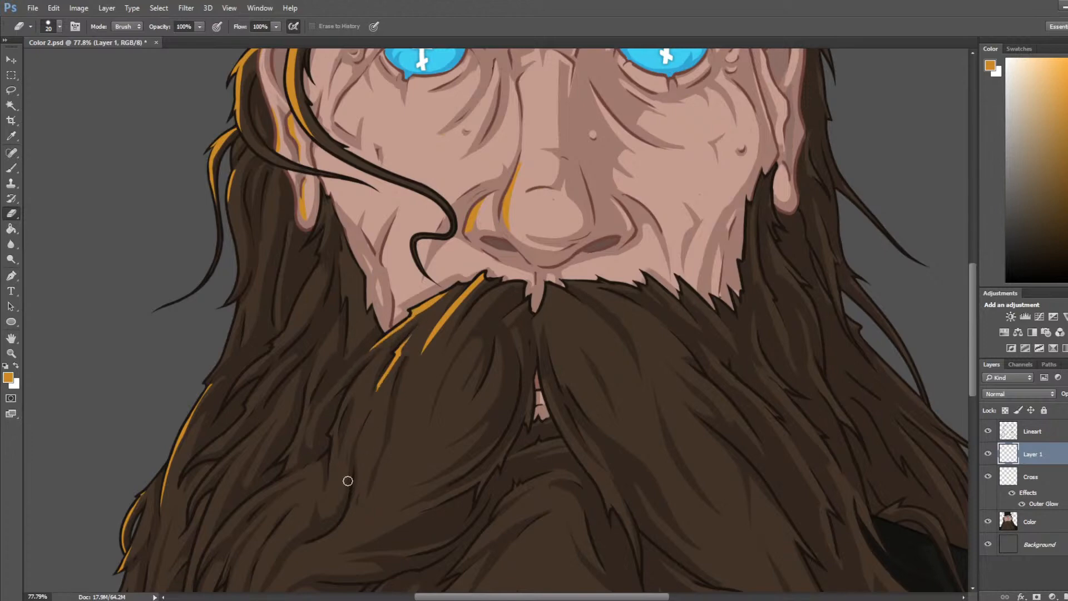
Step: Check the moustache highlights on the whole portrait and narrow the inner strand's highlight with the Eraser
scroll(523, 366, down, 5)
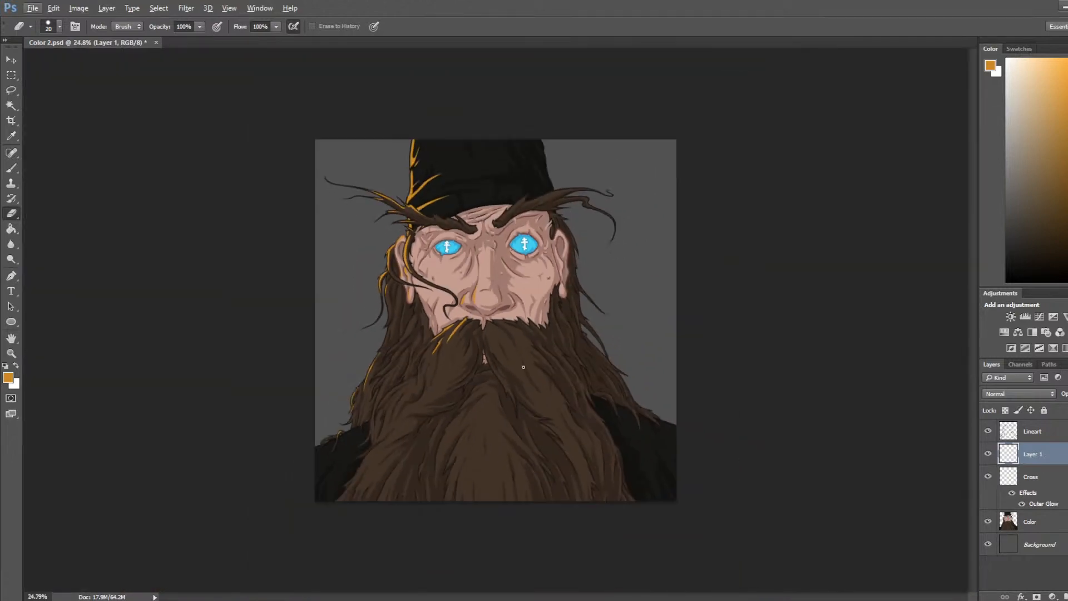
scroll(438, 351, up, 5)
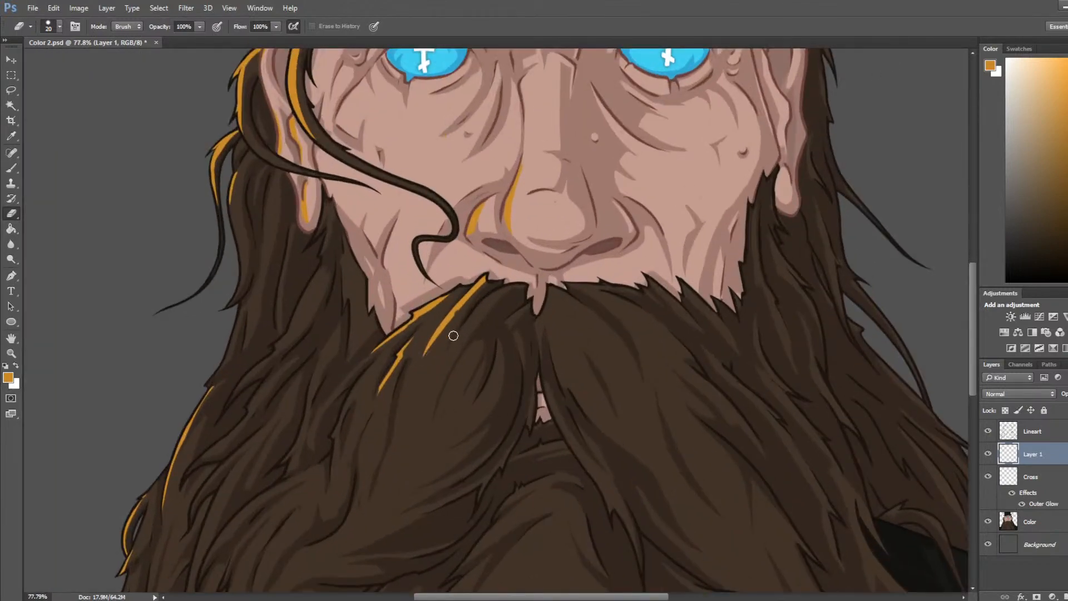
drag(430, 355, 486, 284)
drag(458, 338, 538, 206)
Step: Paint a short orange highlight on the next moustache strand toward the nose and erase it to a thin, short taper
key(b)
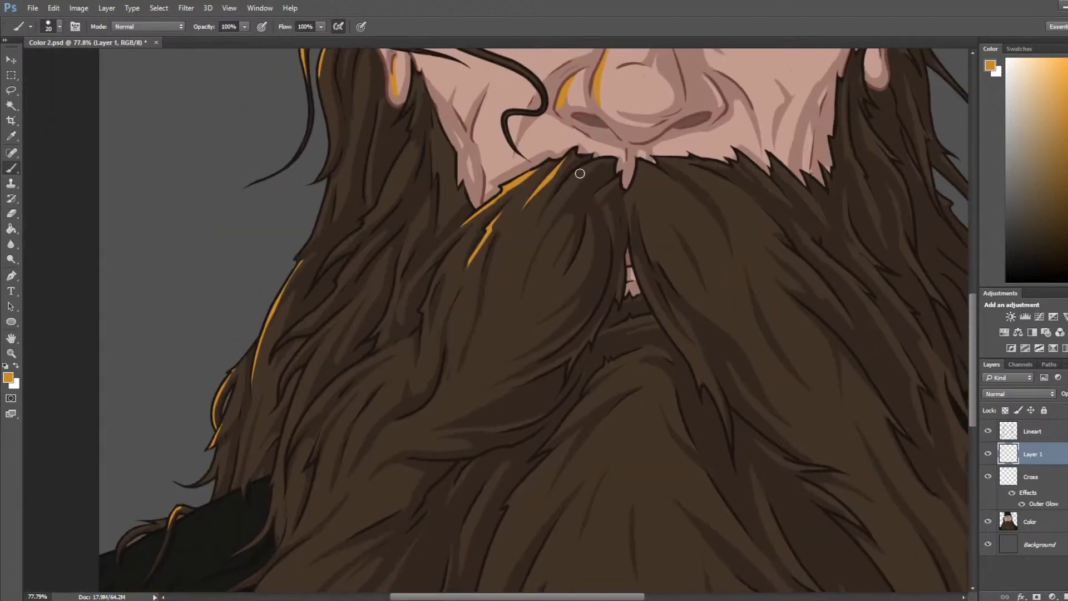
key(e)
mouse_move(579, 172)
mouse_down()
mouse_move(545, 227)
mouse_move(547, 202)
mouse_move(530, 246)
mouse_up()
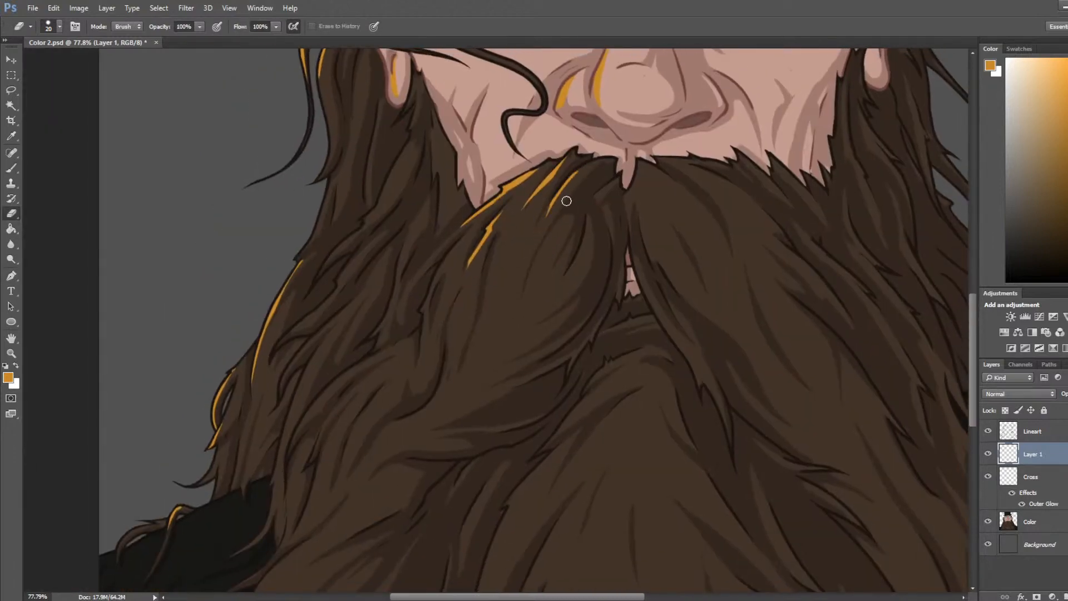
drag(580, 177, 548, 216)
Step: Add a curved orange highlight along the moustache's outer edge, below the upper-edge highlight, and taper it with the Eraser
key(b)
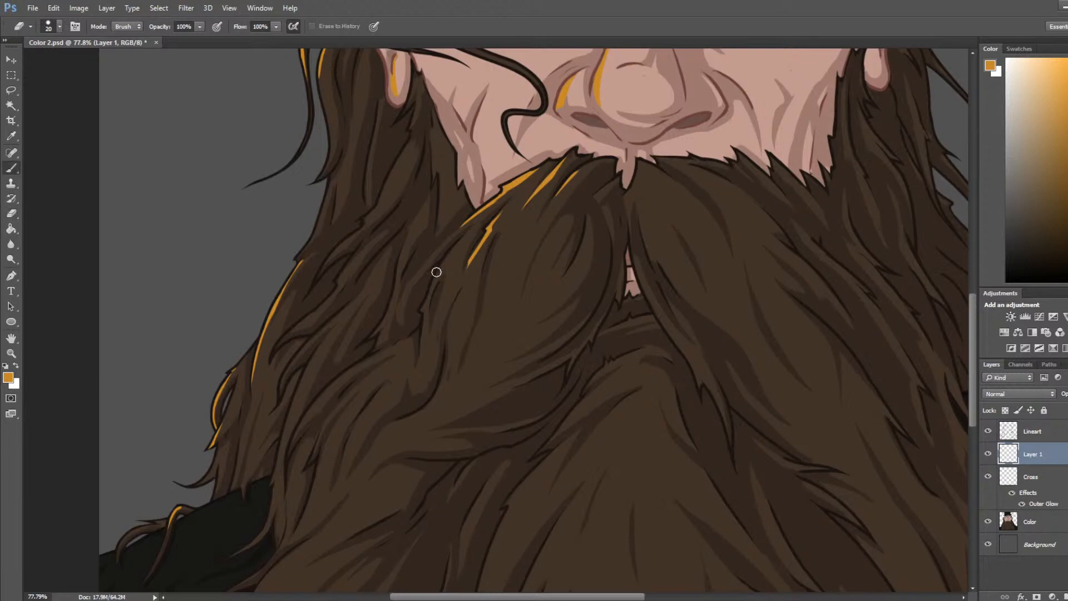
drag(466, 237, 415, 315)
key(e)
drag(429, 276, 413, 321)
mouse_move(467, 234)
mouse_down()
mouse_move(417, 317)
mouse_move(572, 239)
mouse_move(441, 341)
mouse_up()
key(b)
key(ctrl+z)
Step: Paint a long curved orange highlight on the beard lock below the moustache's outer edge and erase it to tapered ends
drag(543, 228, 450, 322)
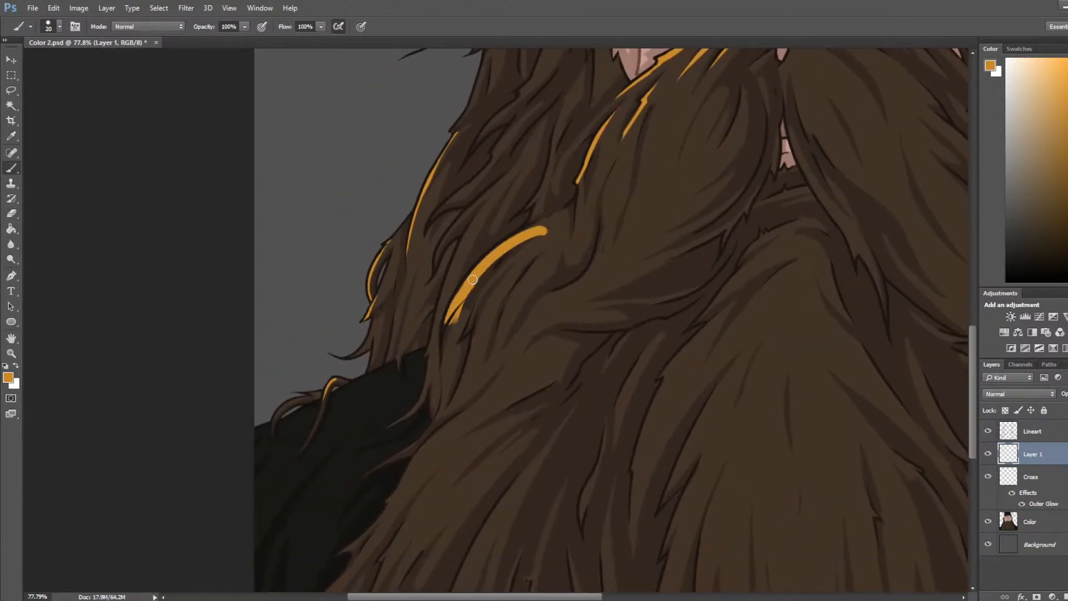
key(e)
mouse_move(543, 236)
mouse_down()
mouse_move(521, 243)
mouse_move(450, 334)
mouse_up()
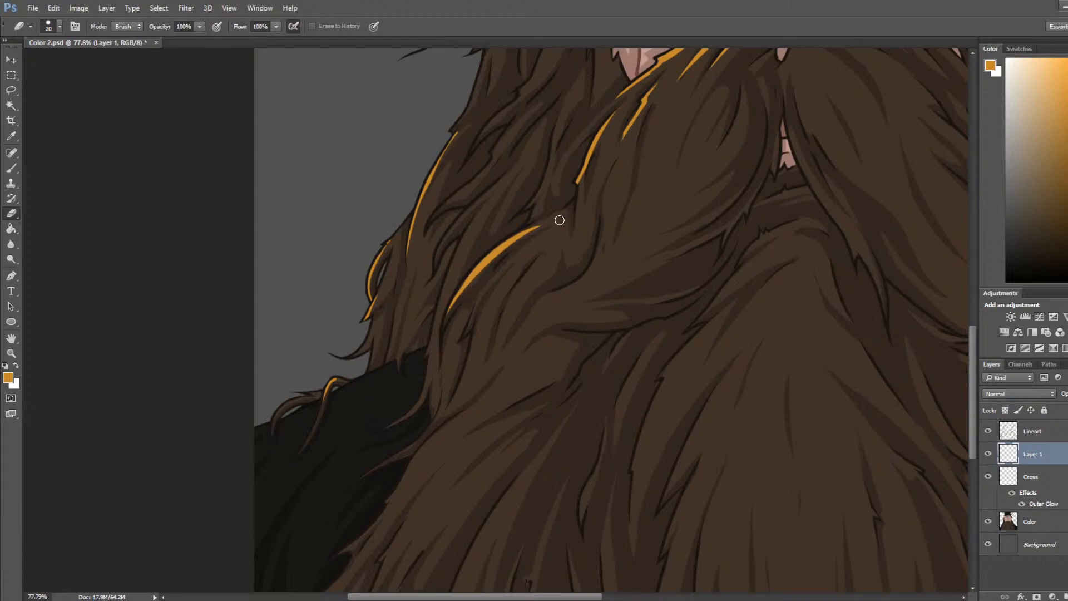
drag(558, 219, 478, 308)
key(b)
key(e)
drag(523, 231, 468, 306)
Step: Add a thin tapered orange highlight on the beard strand near the outer hair edge, save the document and view the whole portrait
key(b)
mouse_move(432, 229)
mouse_down()
mouse_move(494, 151)
mouse_move(439, 221)
mouse_up()
key(e)
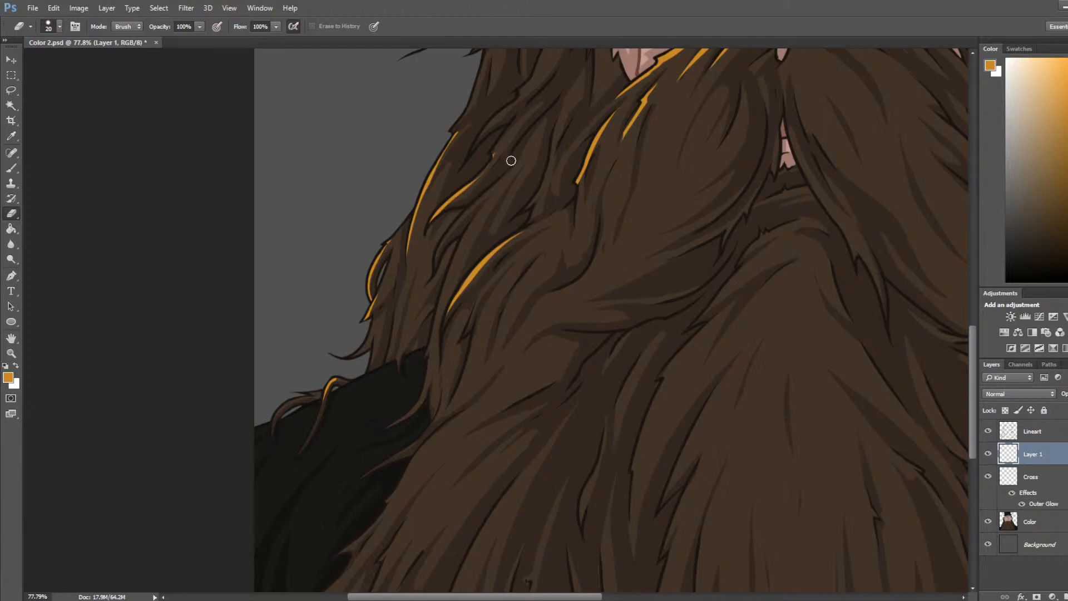
scroll(479, 154, down, 3)
scroll(478, 154, down, 2)
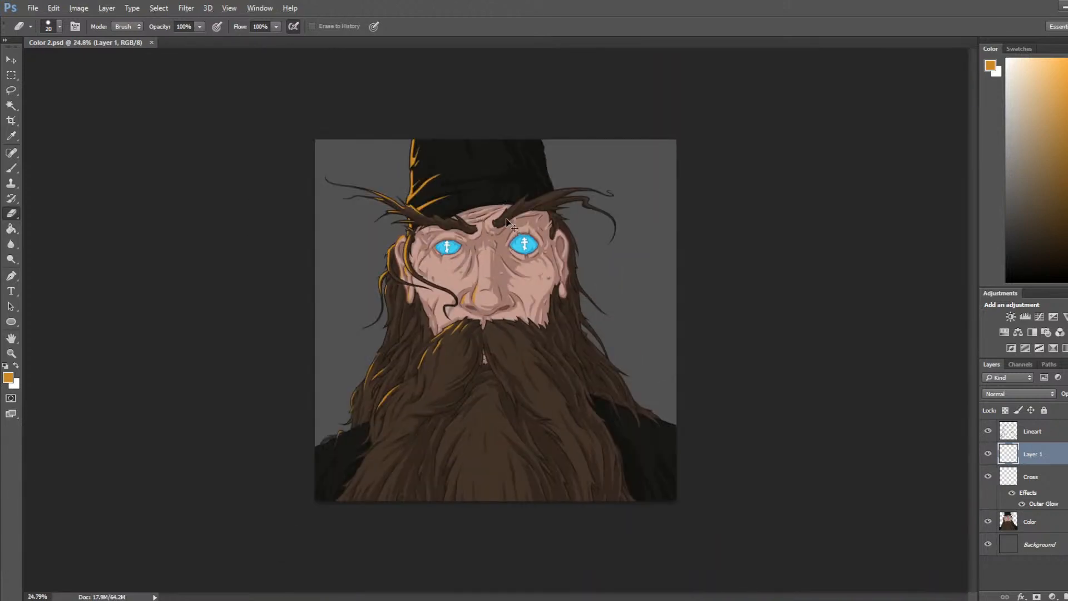